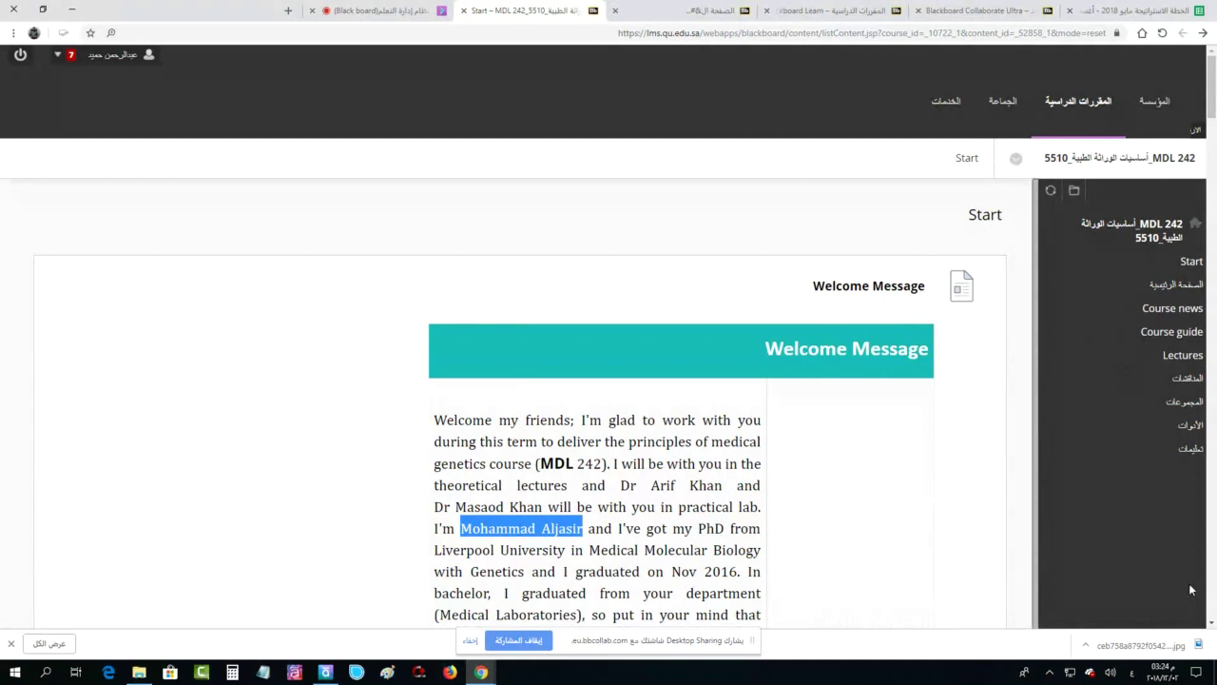
pyautogui.scroll(-5, 870, 422)
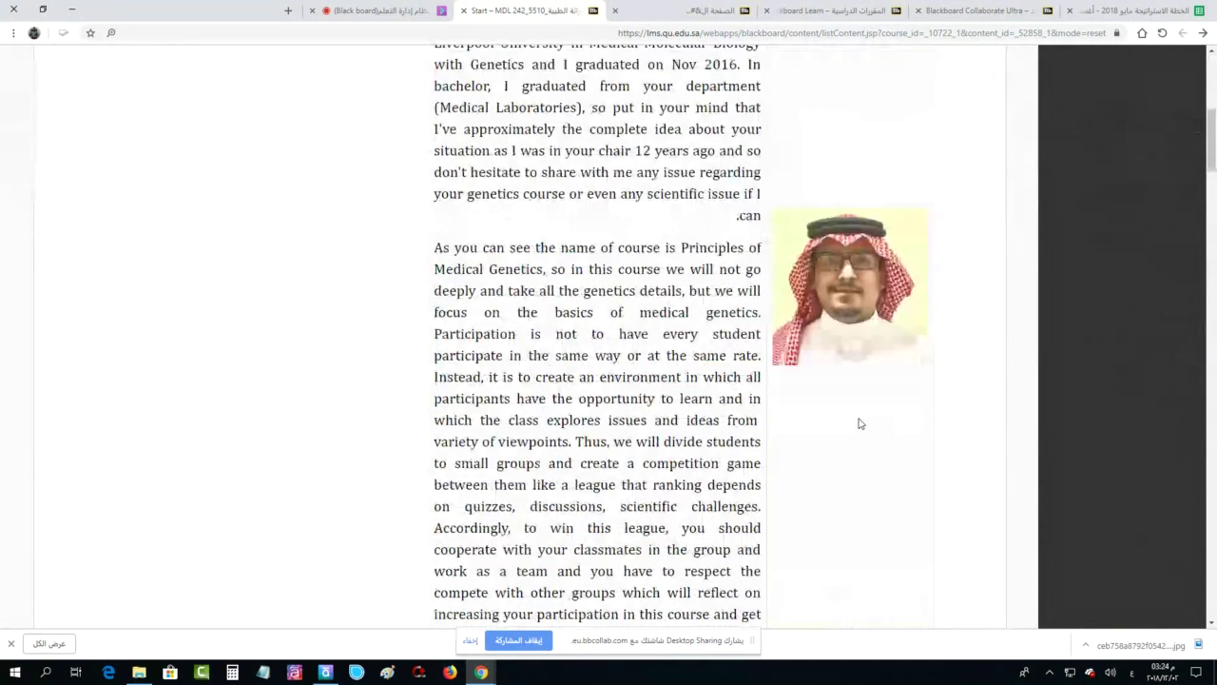
pyautogui.scroll(-20, 859, 424)
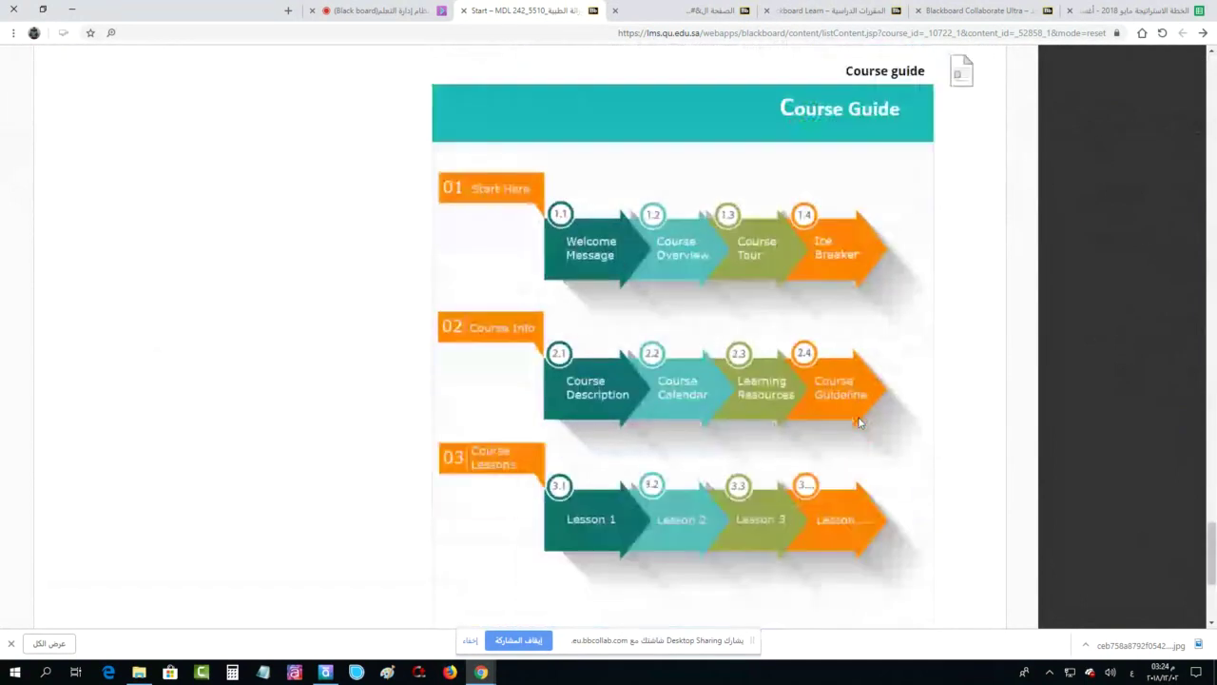
pyautogui.scroll(2, 859, 424)
pyautogui.scroll(-1, 1045, 361)
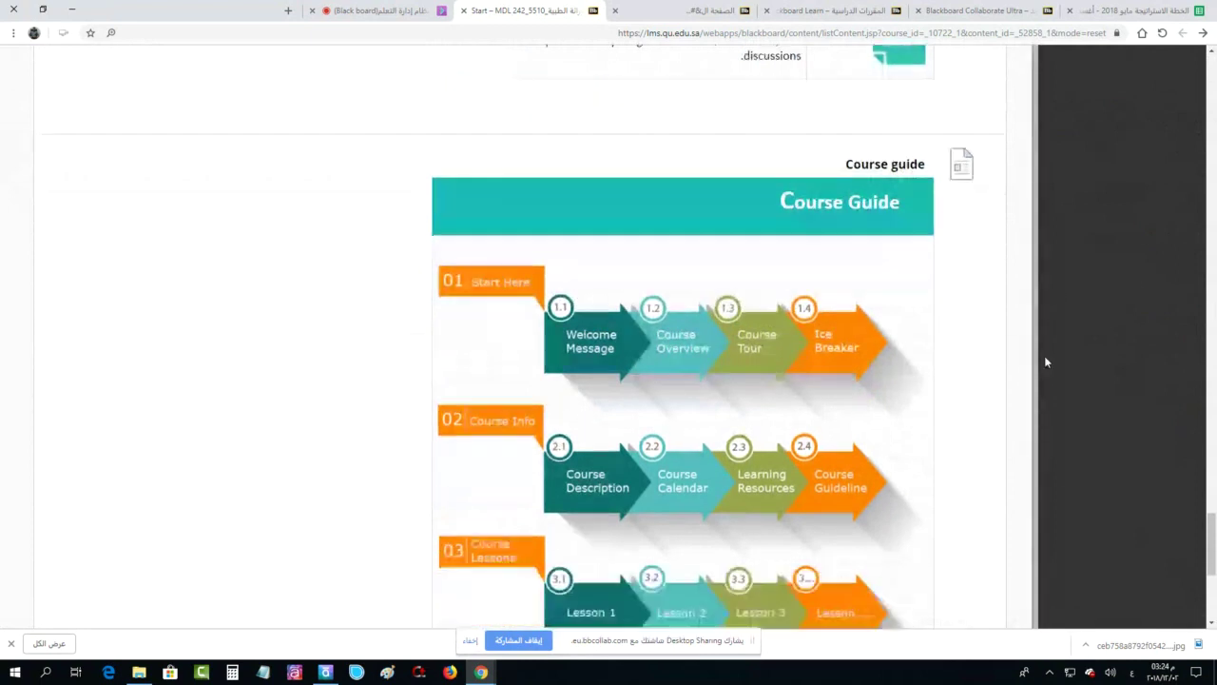
pyautogui.scroll(-2, 1044, 361)
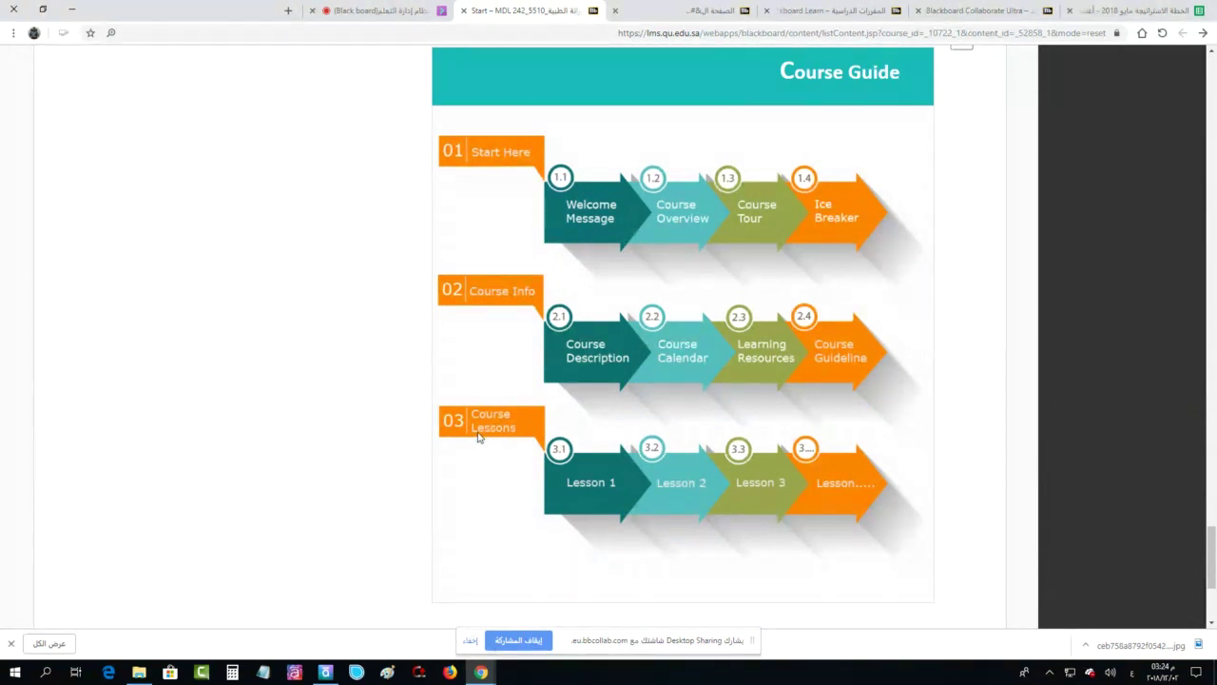
pyautogui.scroll(15, 479, 436)
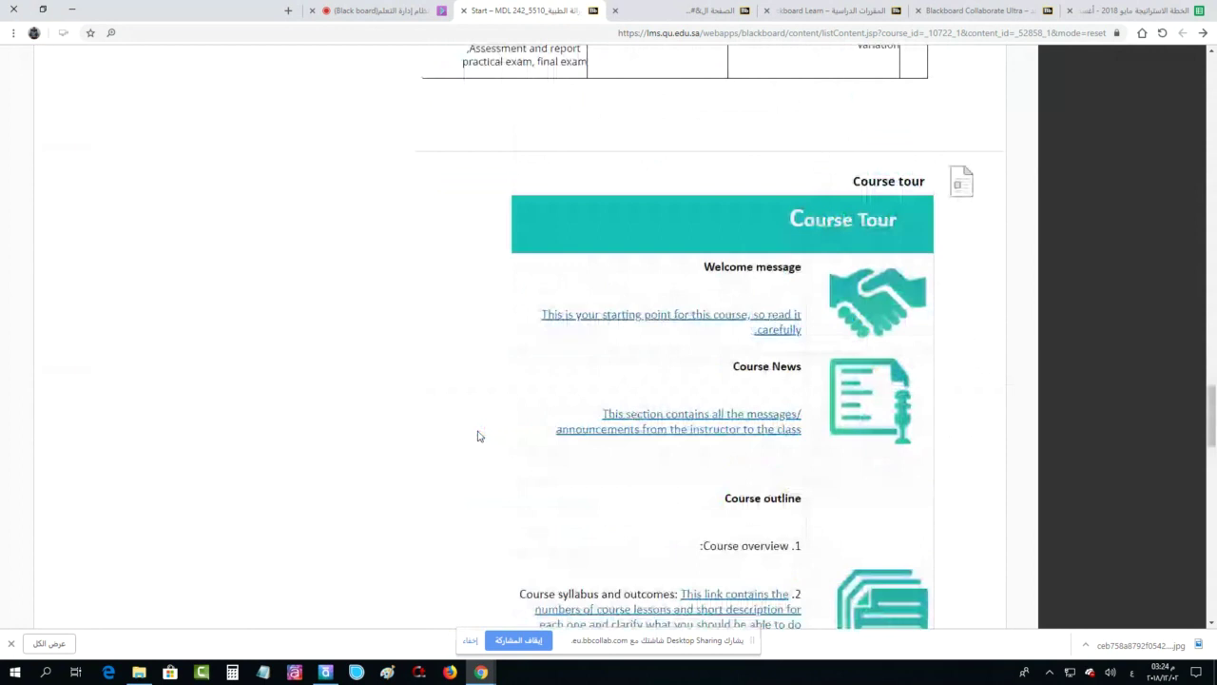
pyautogui.scroll(10, 478, 435)
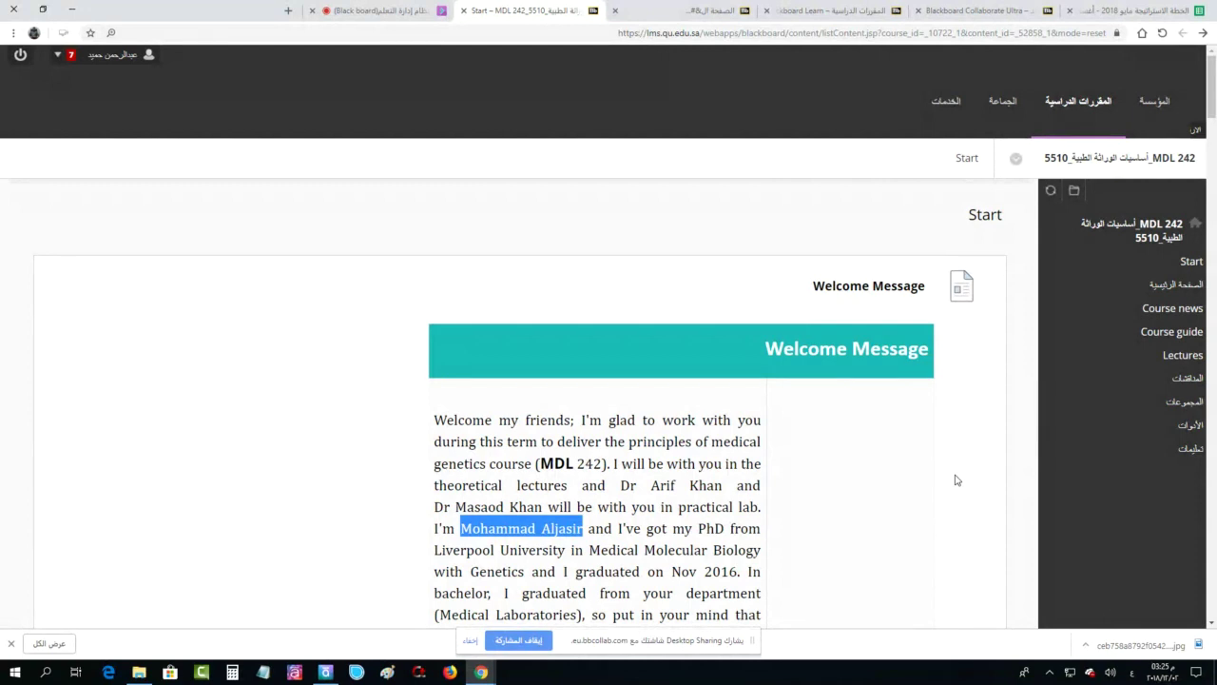
# Open the MDL 242 Course guide and look over the instructor's office hours and phone details
pyautogui.click(1172, 332)
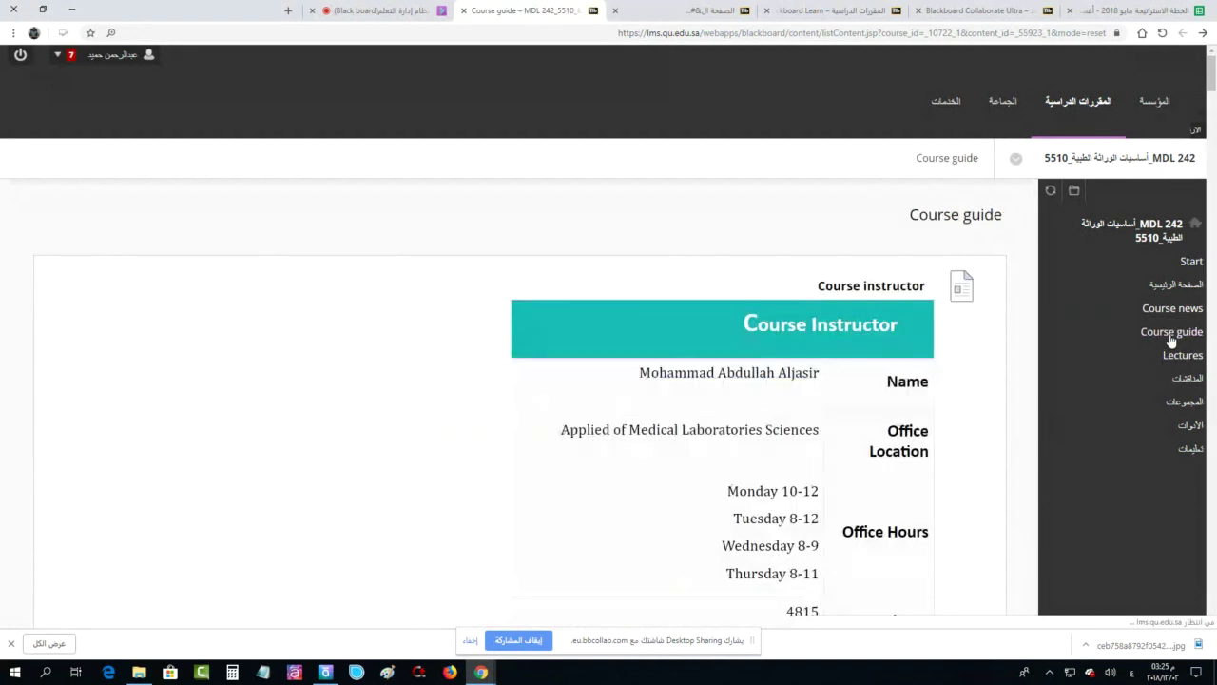
pyautogui.scroll(-1, 849, 244)
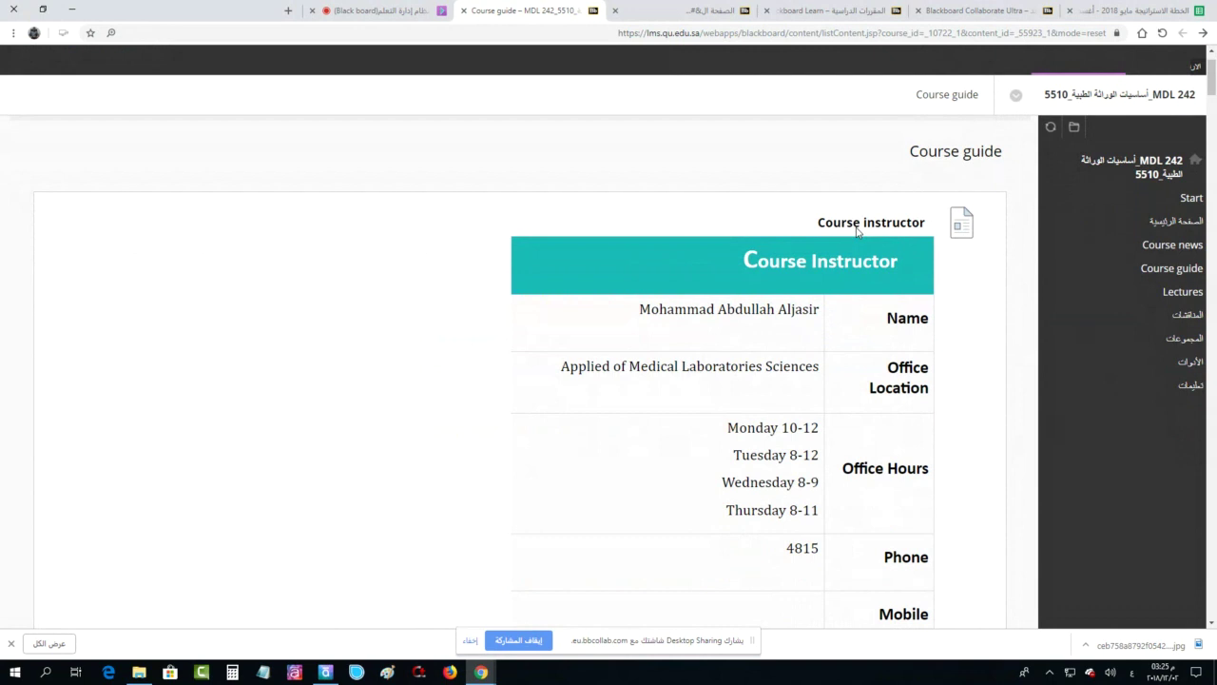
pyautogui.tripleClick(897, 229)
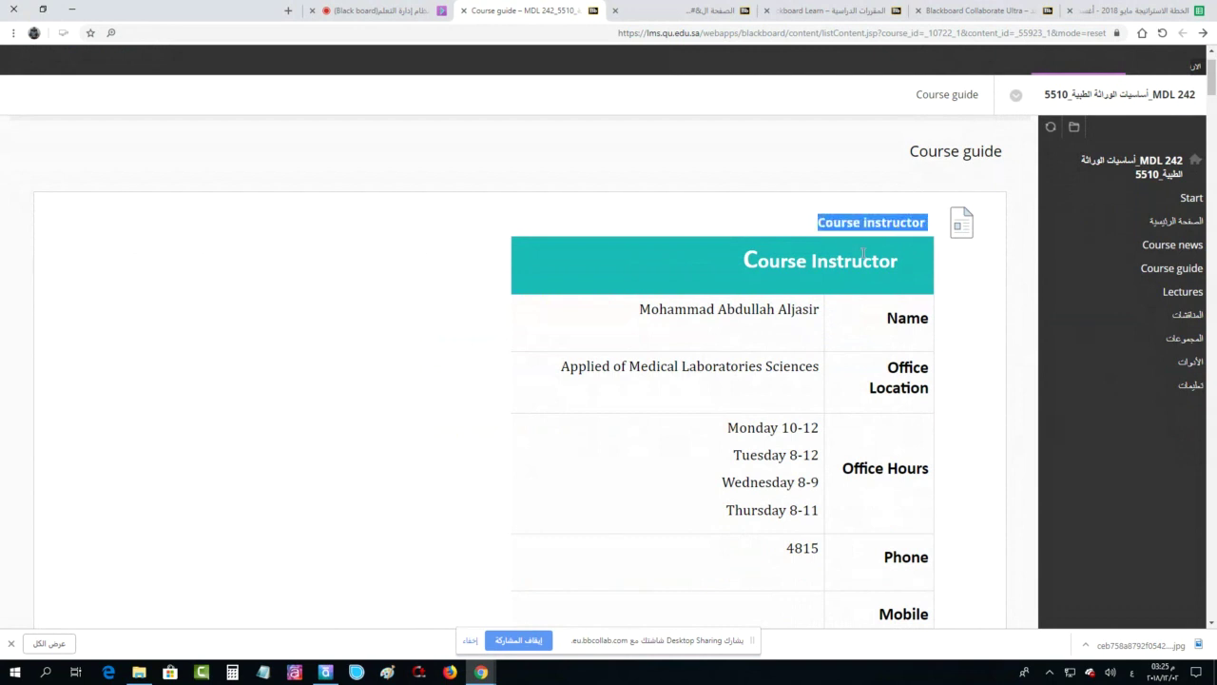
pyautogui.scroll(-3, 809, 291)
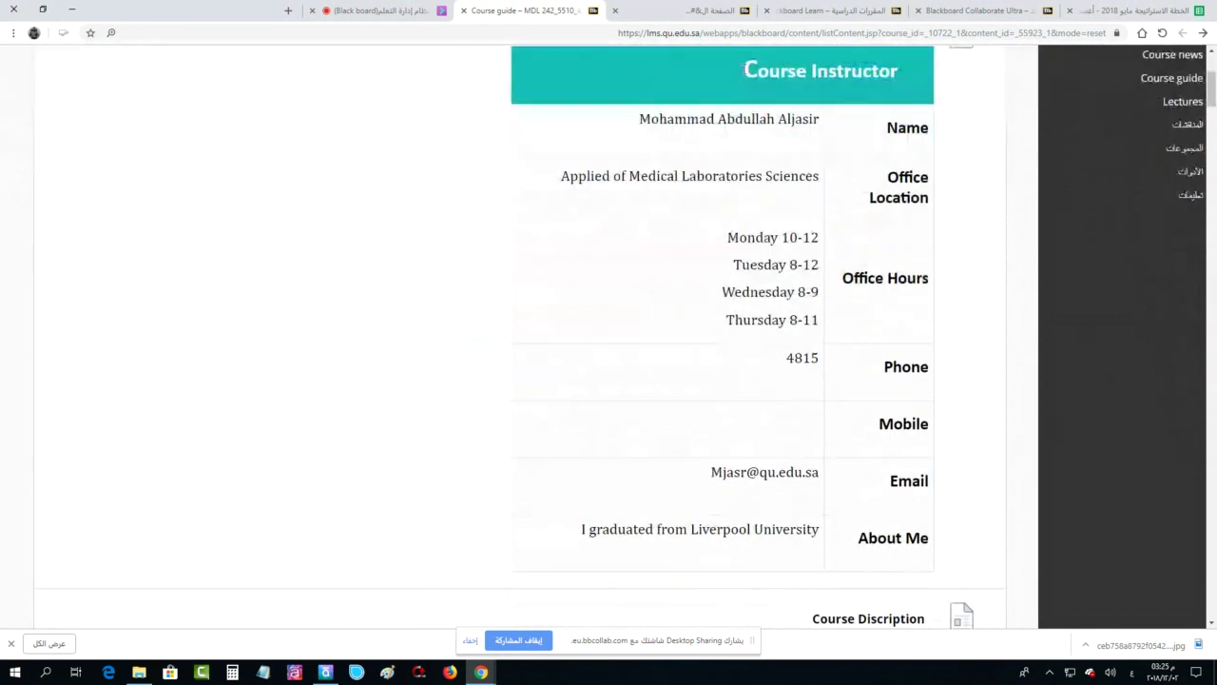
pyautogui.scroll(2, 726, 297)
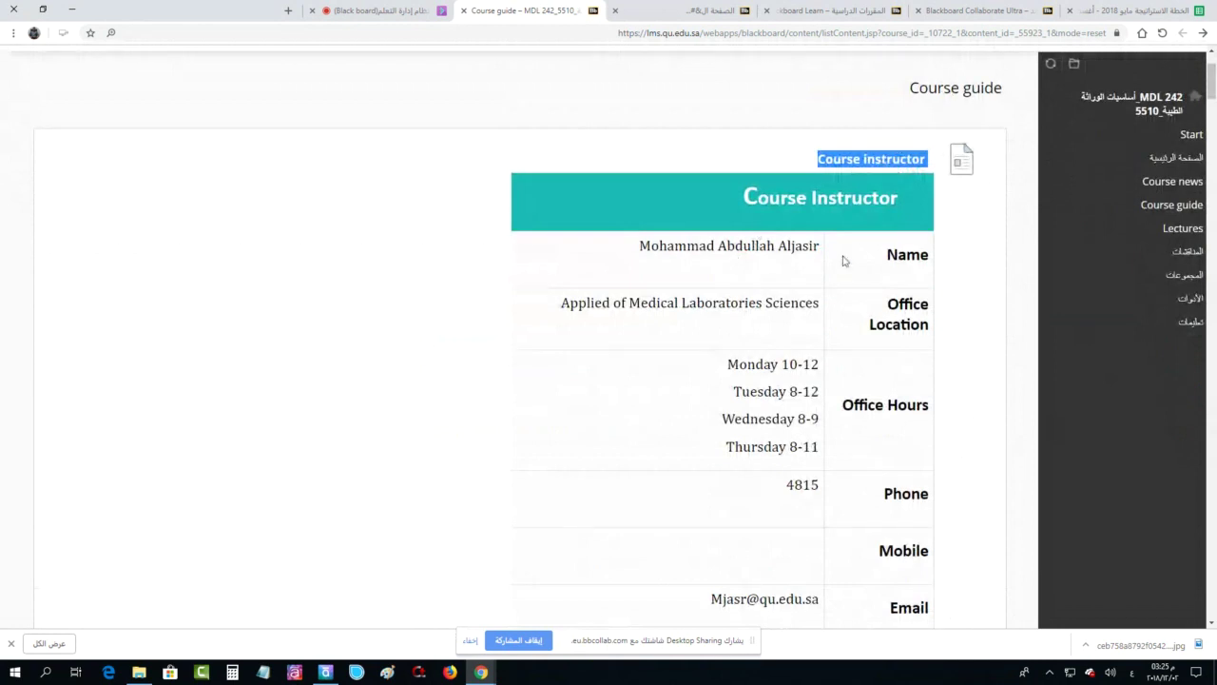
pyautogui.tripleClick(883, 411)
pyautogui.doubleClick(889, 494)
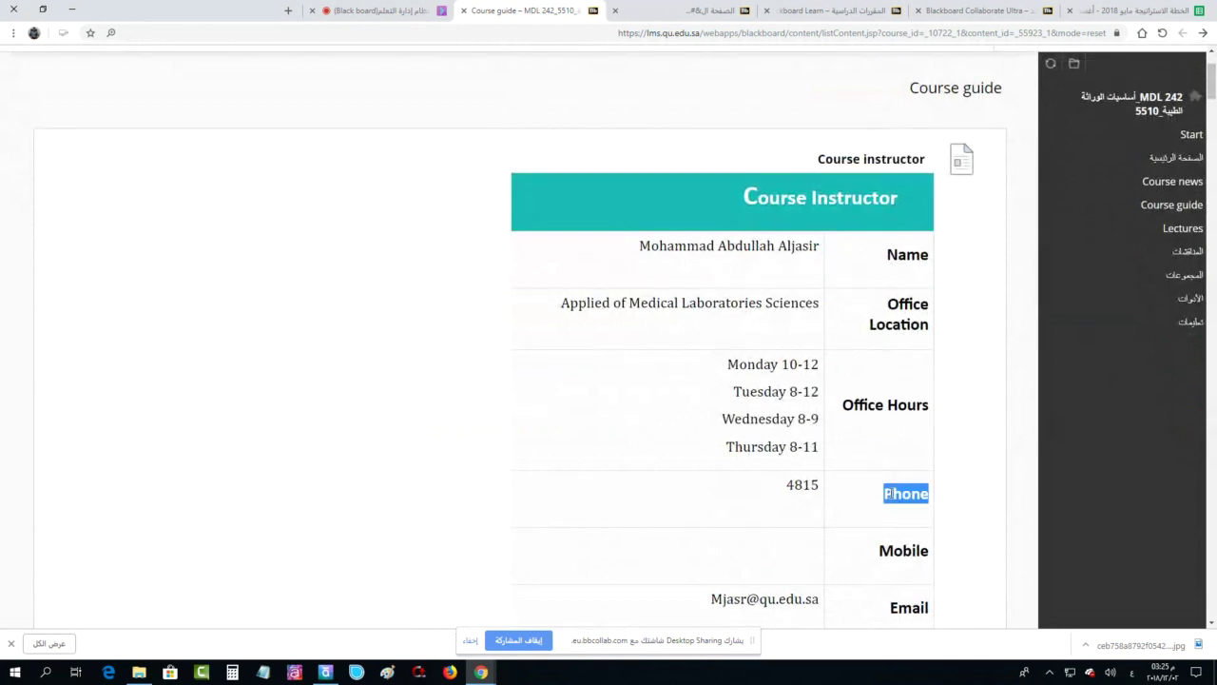
pyautogui.scroll(-3, 808, 485)
pyautogui.click(743, 405)
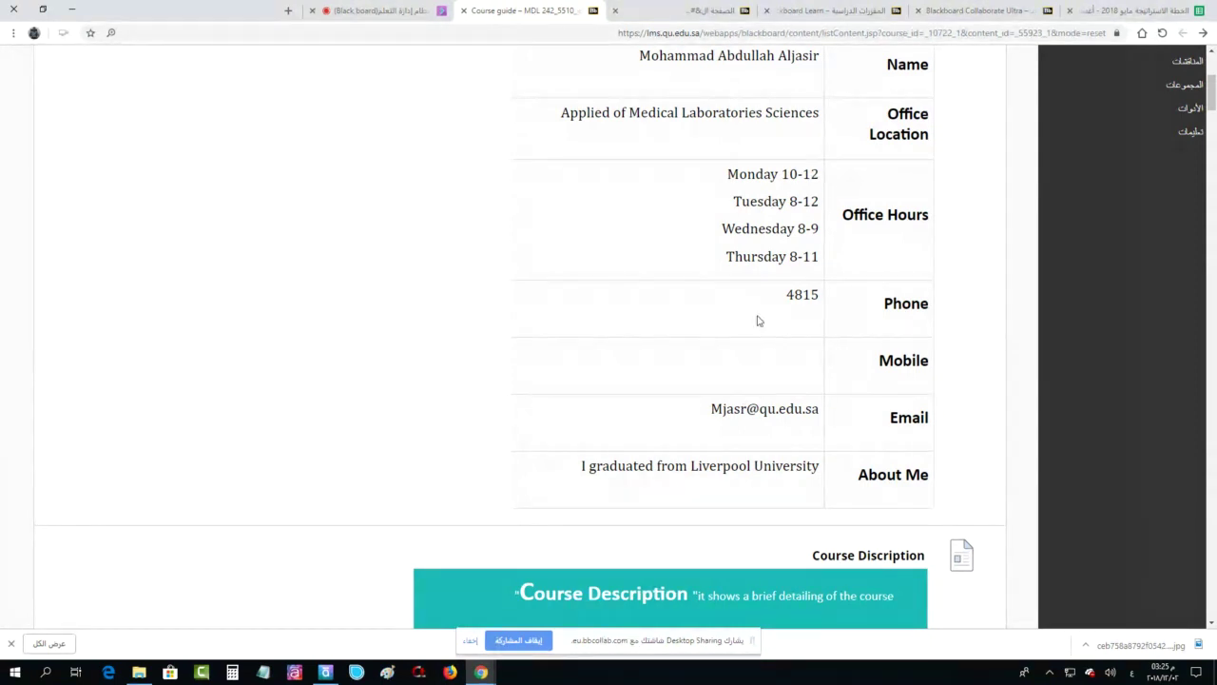
# Scroll down past the description and textbook list to the Course Calendar table
pyautogui.scroll(-4, 758, 320)
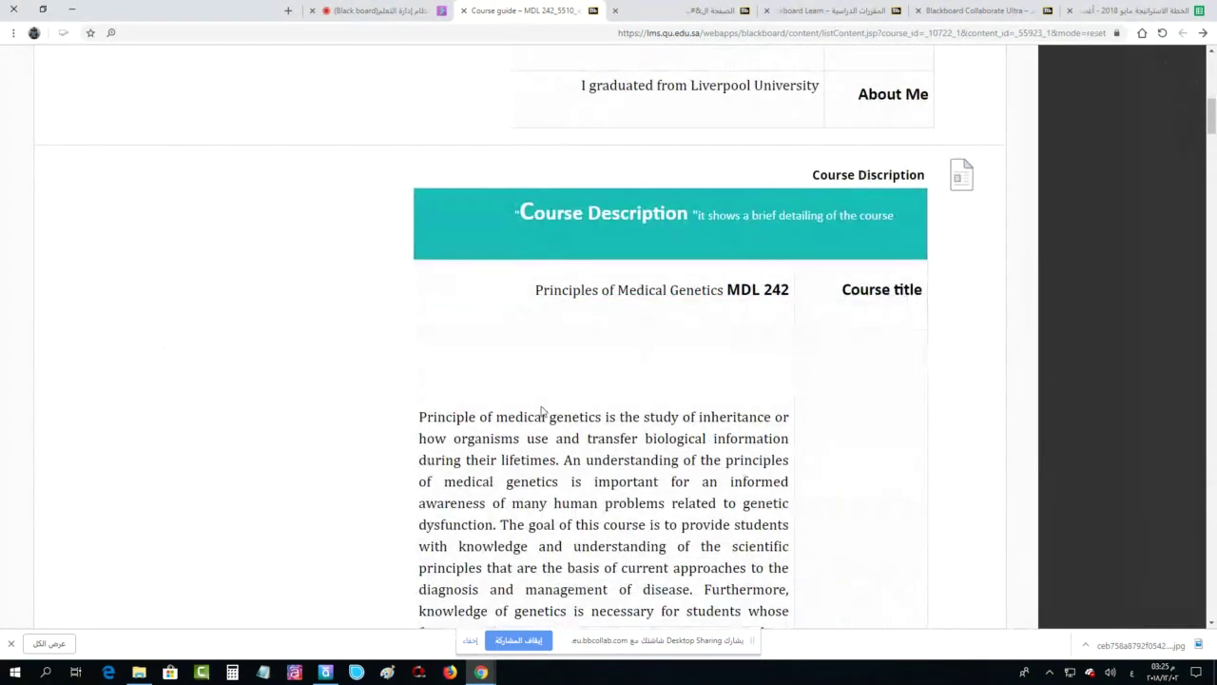
pyautogui.scroll(-3, 636, 348)
pyautogui.scroll(-5, 635, 347)
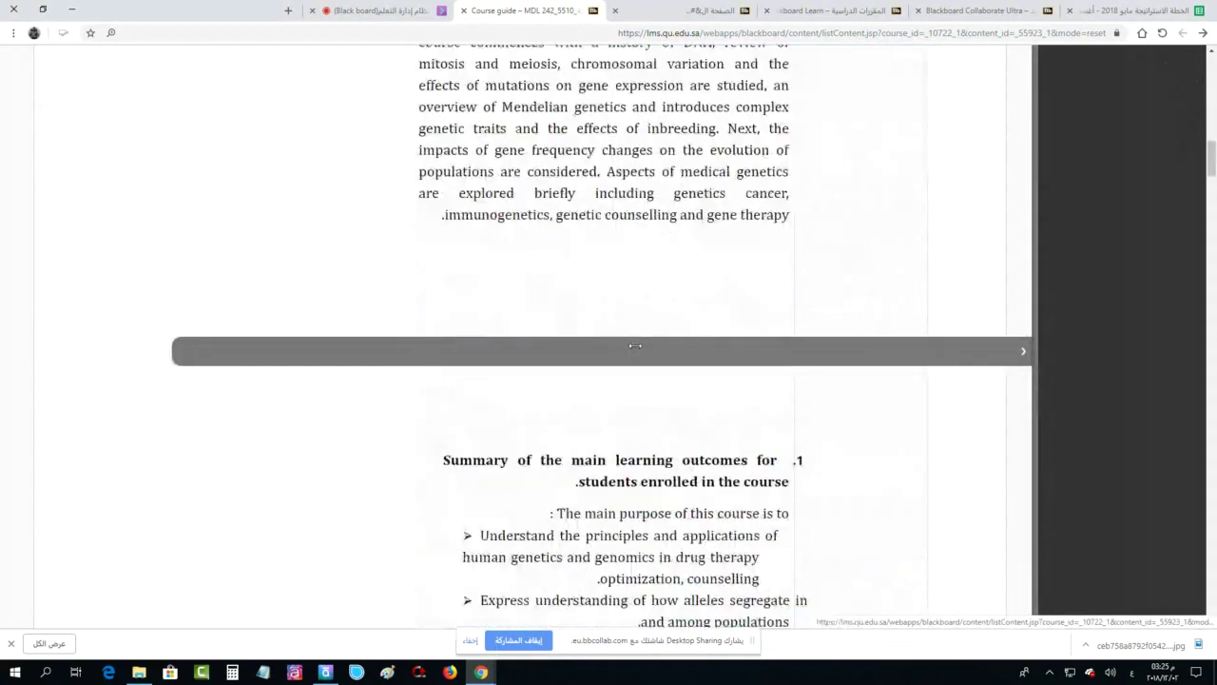
pyautogui.scroll(-12, 635, 346)
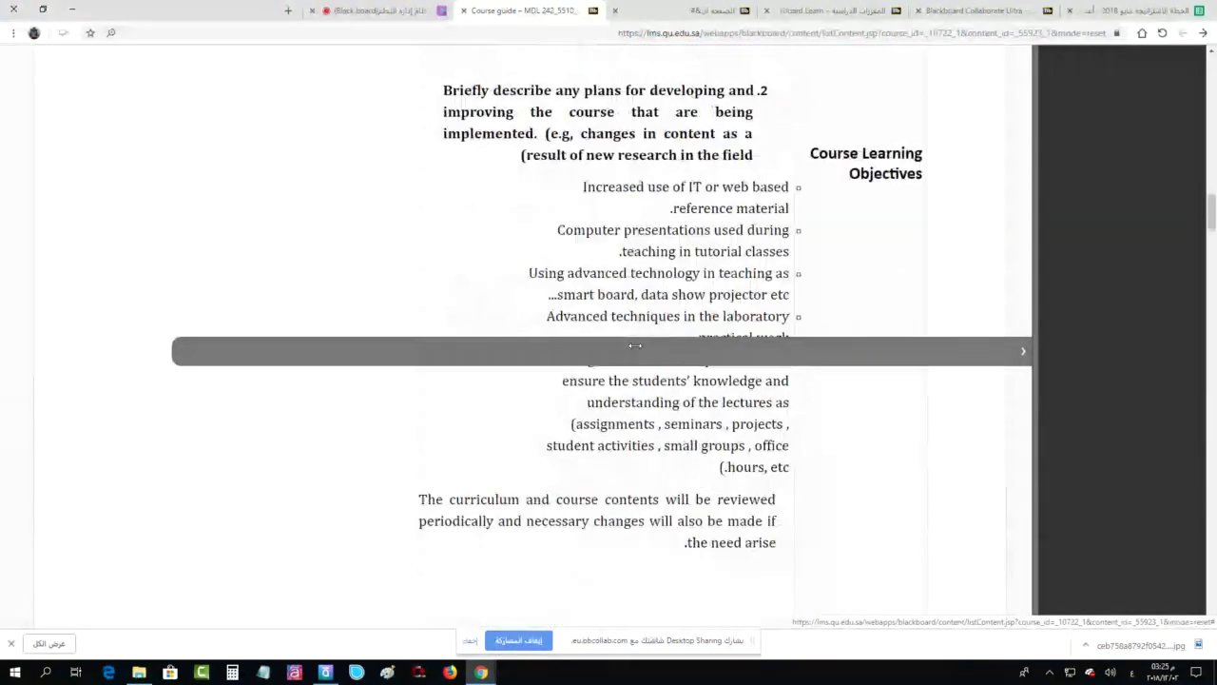
pyautogui.scroll(-7, 636, 346)
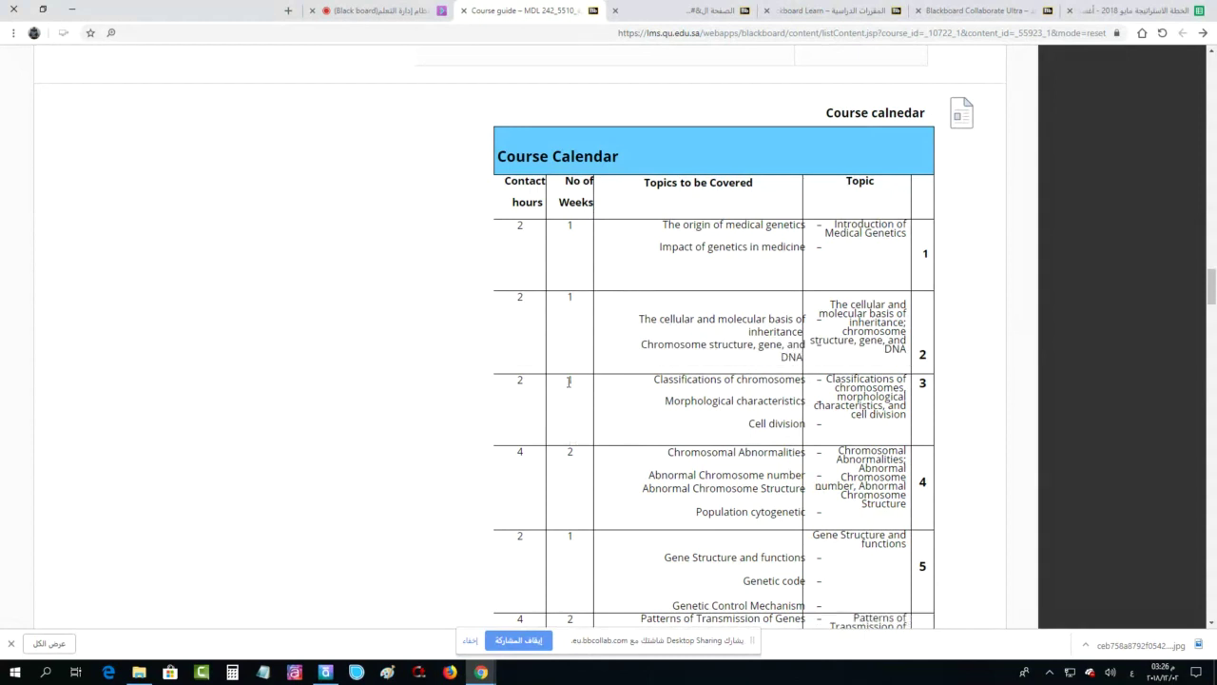
pyautogui.scroll(-1, 569, 381)
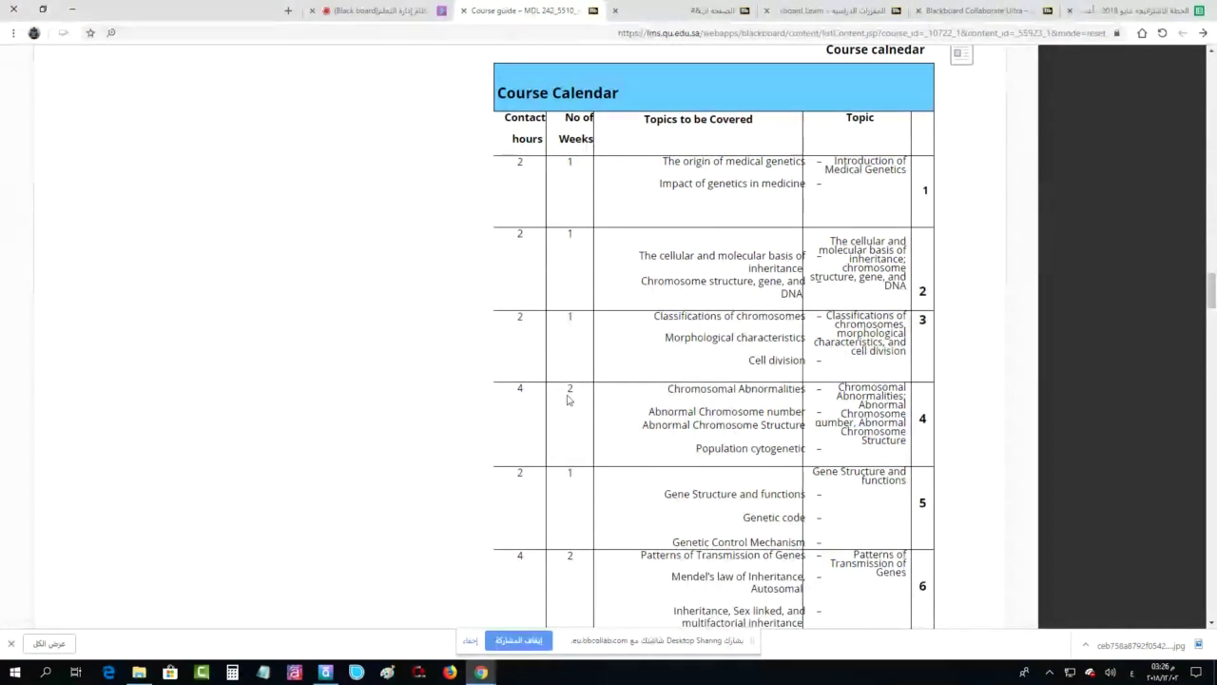
pyautogui.scroll(-3, 709, 495)
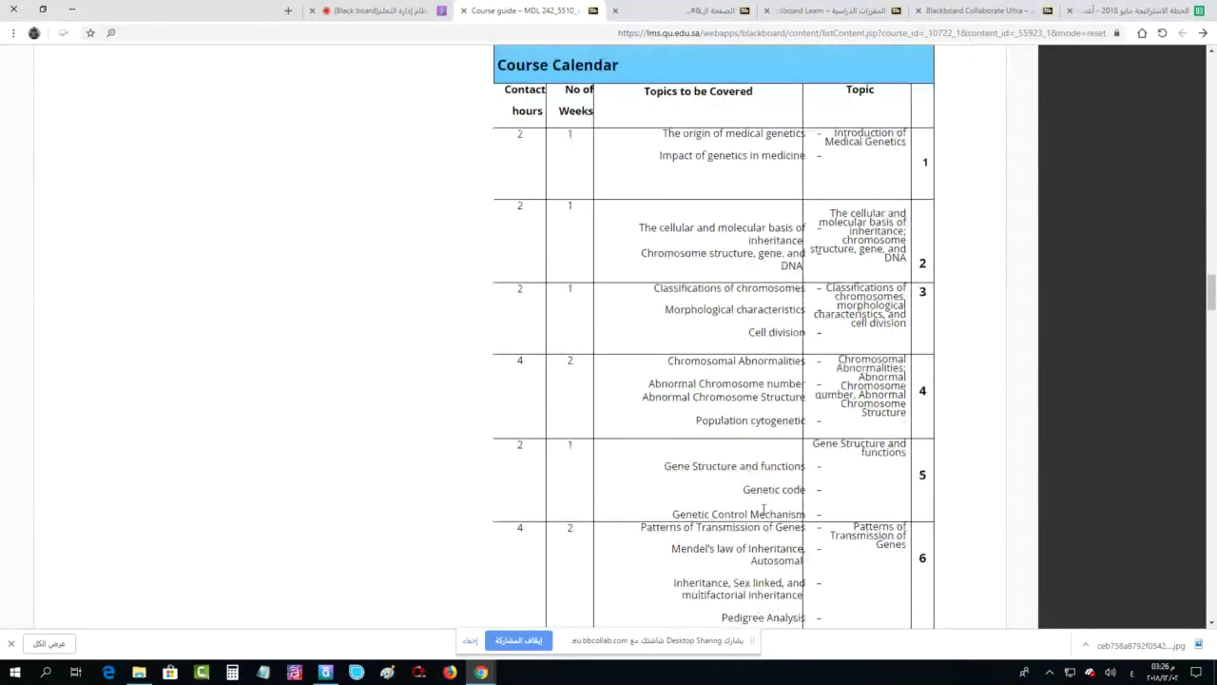
pyautogui.scroll(-9, 762, 513)
pyautogui.scroll(4, 762, 514)
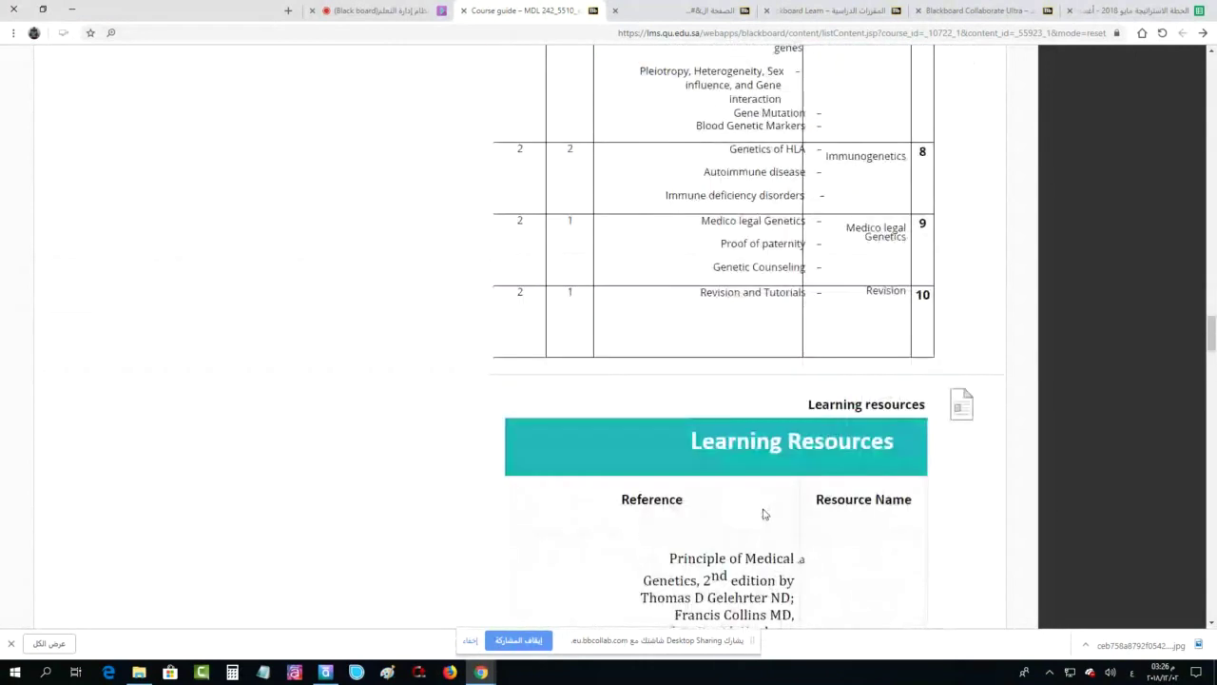
pyautogui.scroll(7, 761, 511)
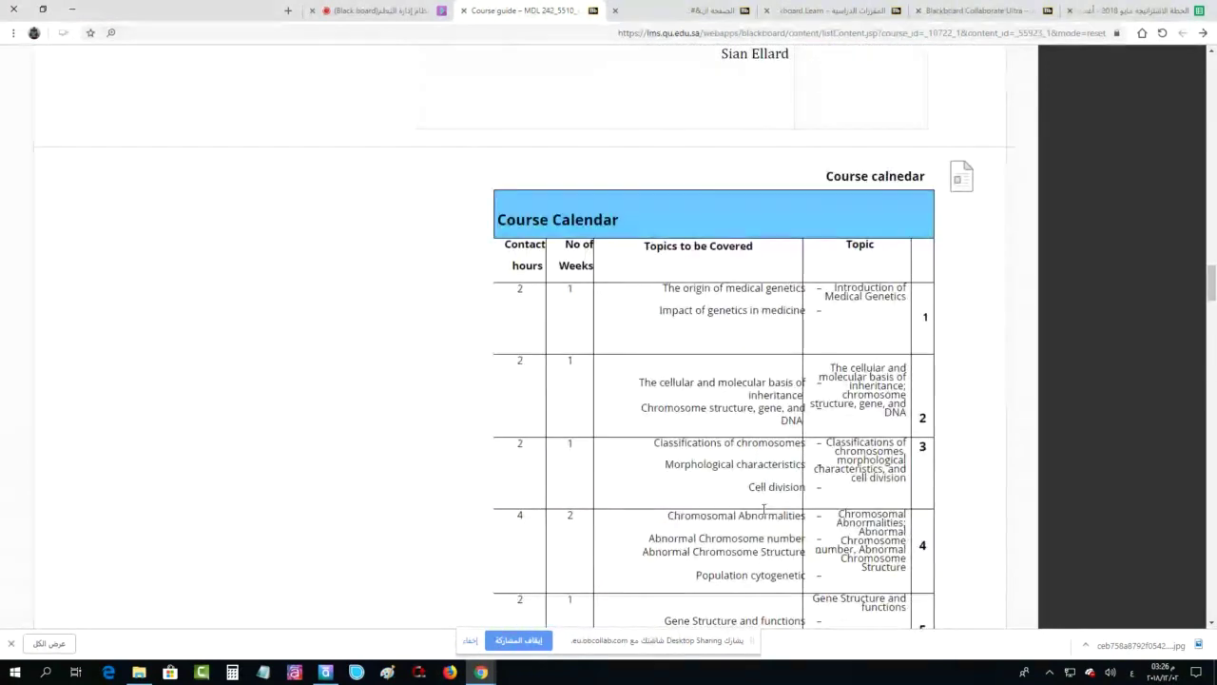
pyautogui.scroll(-7, 614, 457)
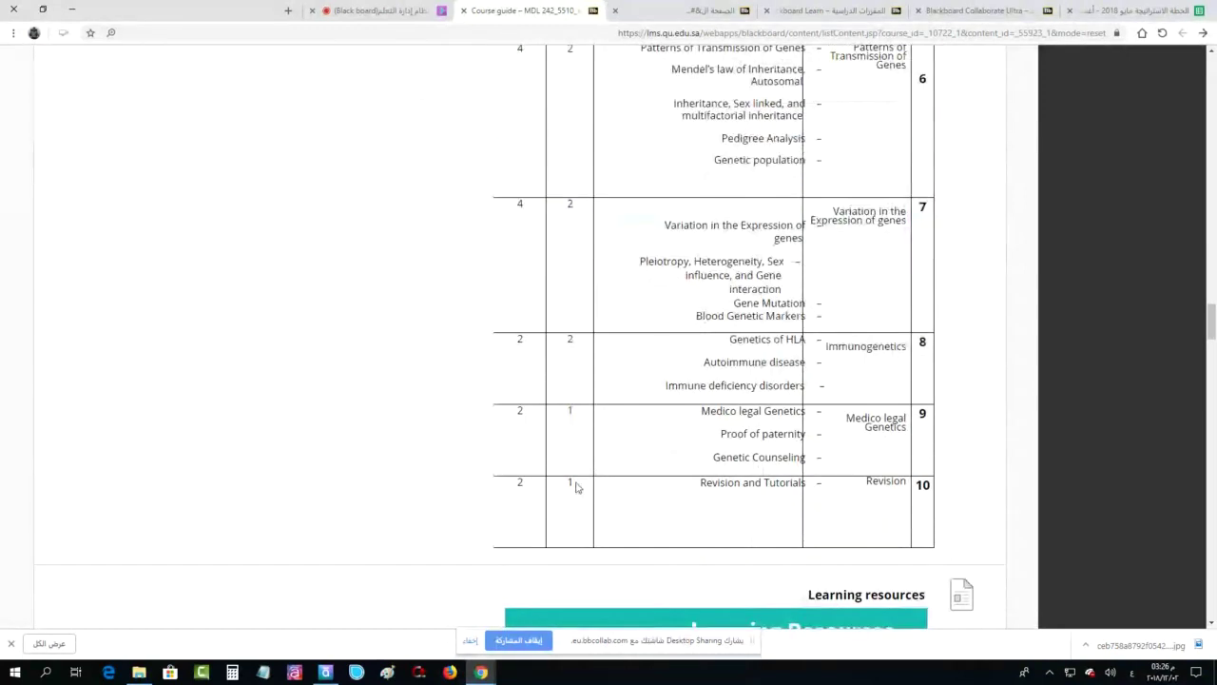
pyautogui.scroll(3, 566, 455)
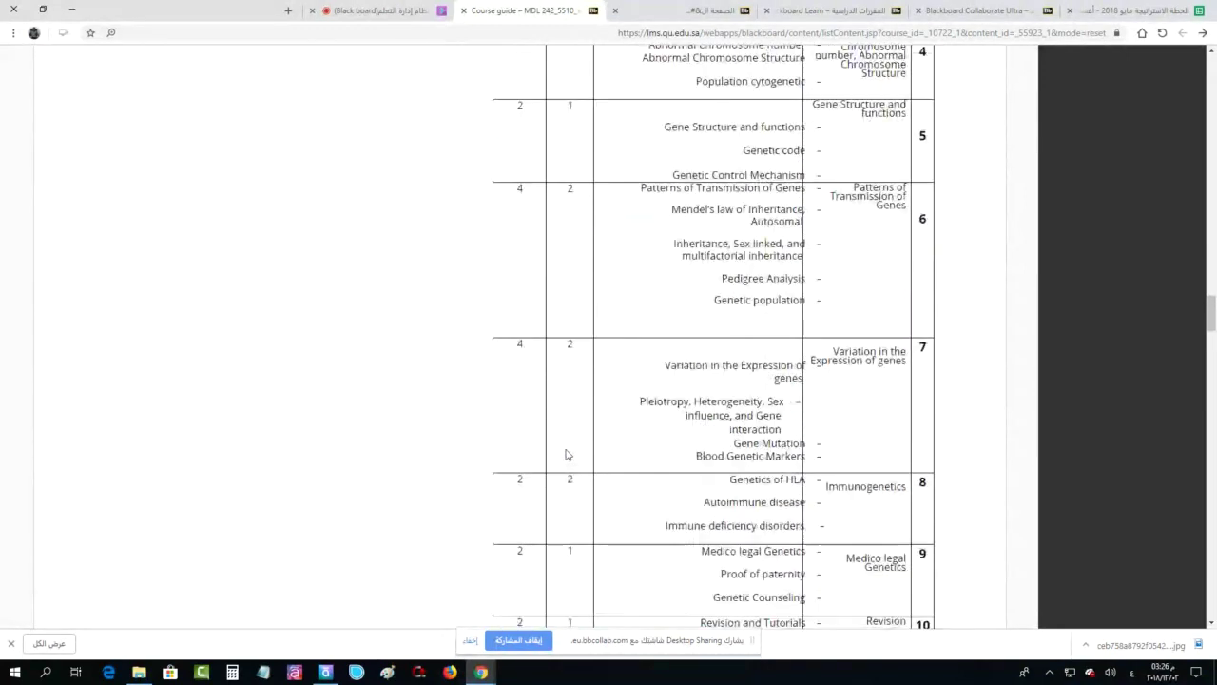
pyautogui.scroll(4, 566, 455)
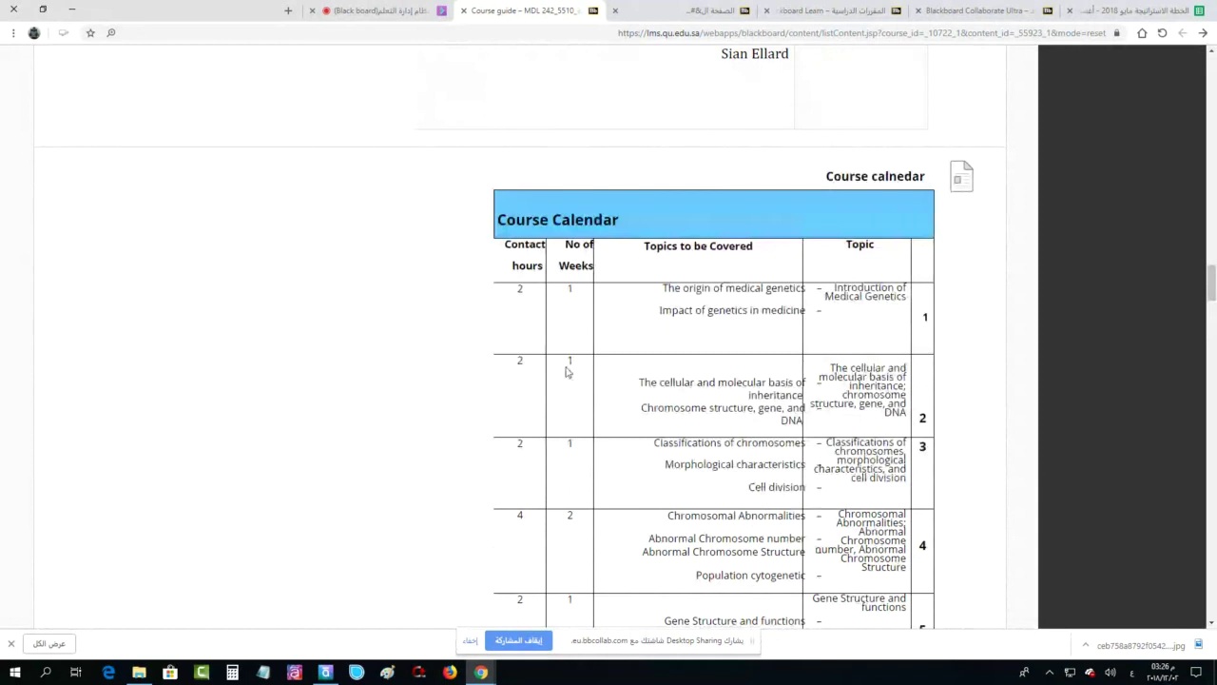
pyautogui.scroll(-3, 691, 316)
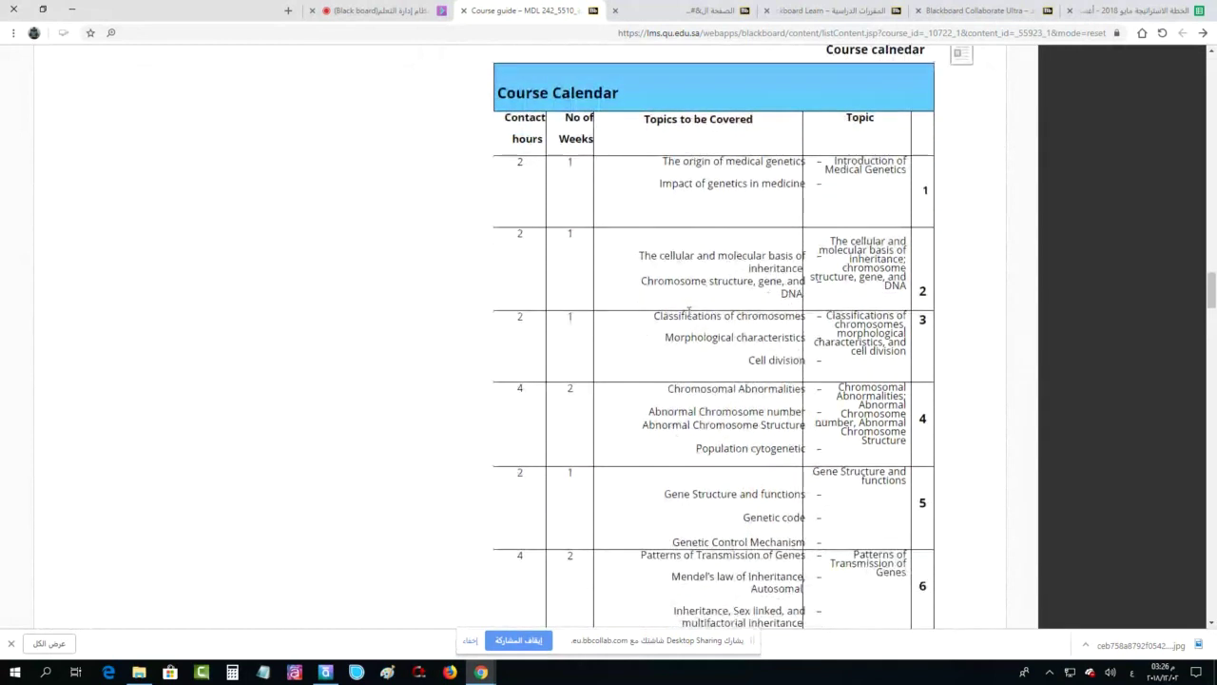
pyautogui.scroll(-1, 691, 317)
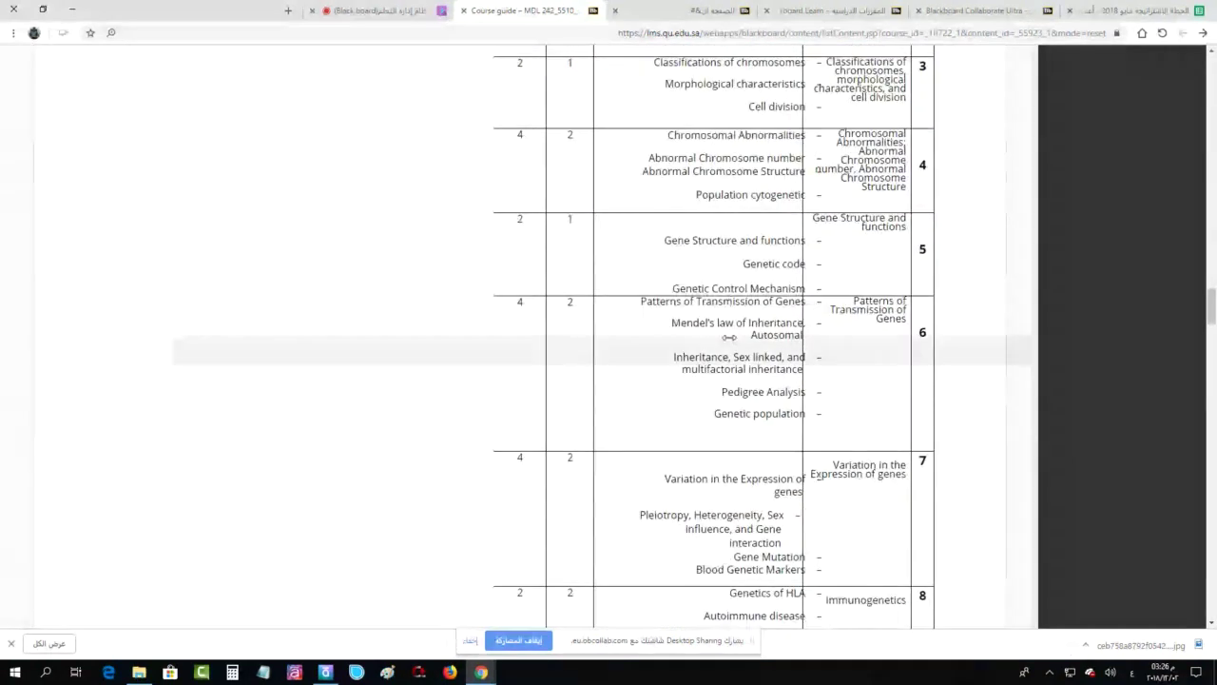
pyautogui.scroll(-1, 729, 338)
pyautogui.scroll(-2, 729, 338)
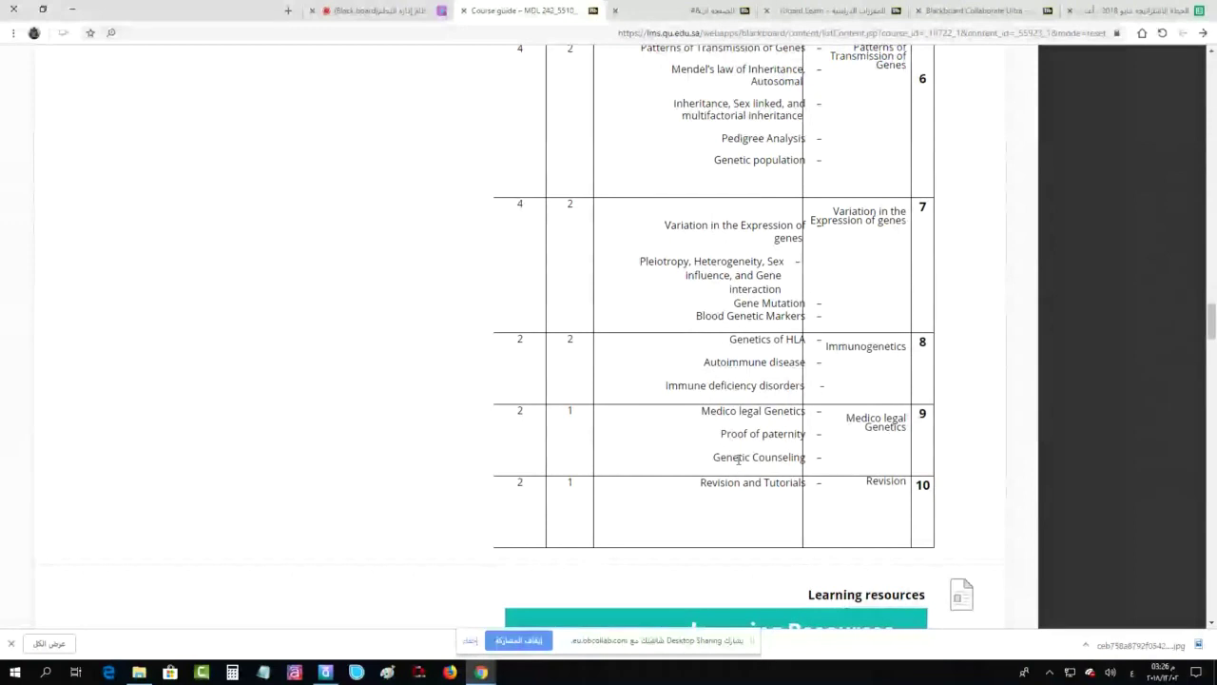
pyautogui.scroll(10, 919, 459)
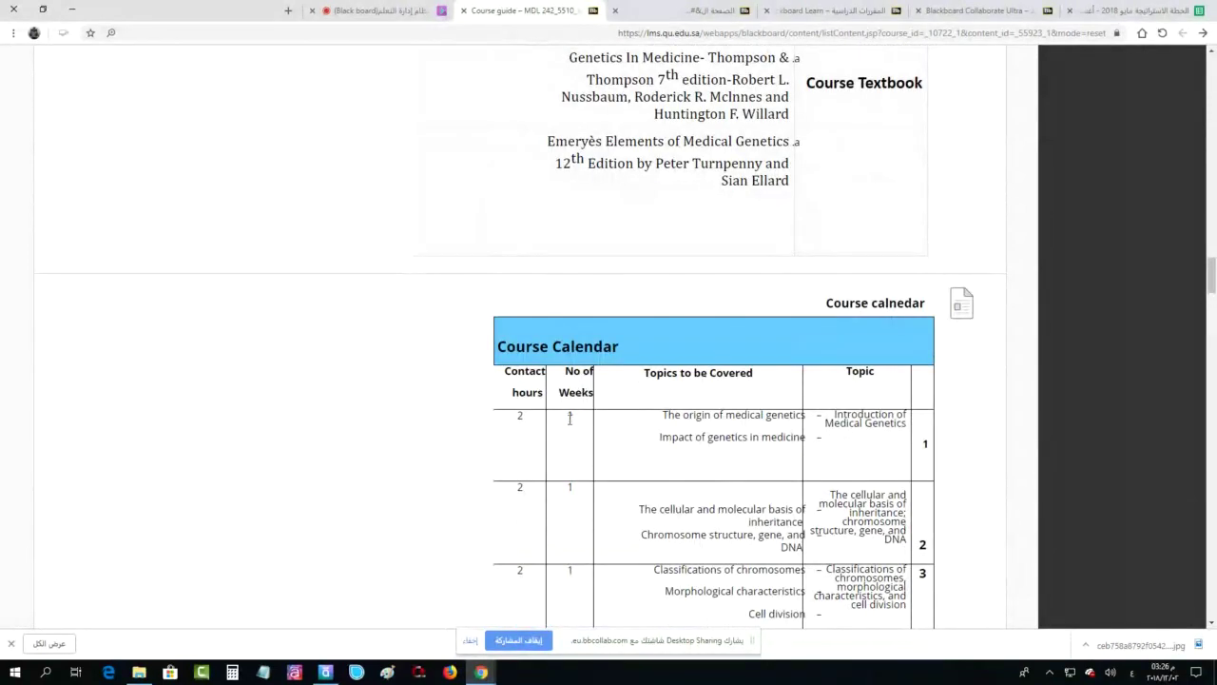
pyautogui.scroll(-2, 571, 409)
pyautogui.doubleClick(571, 289)
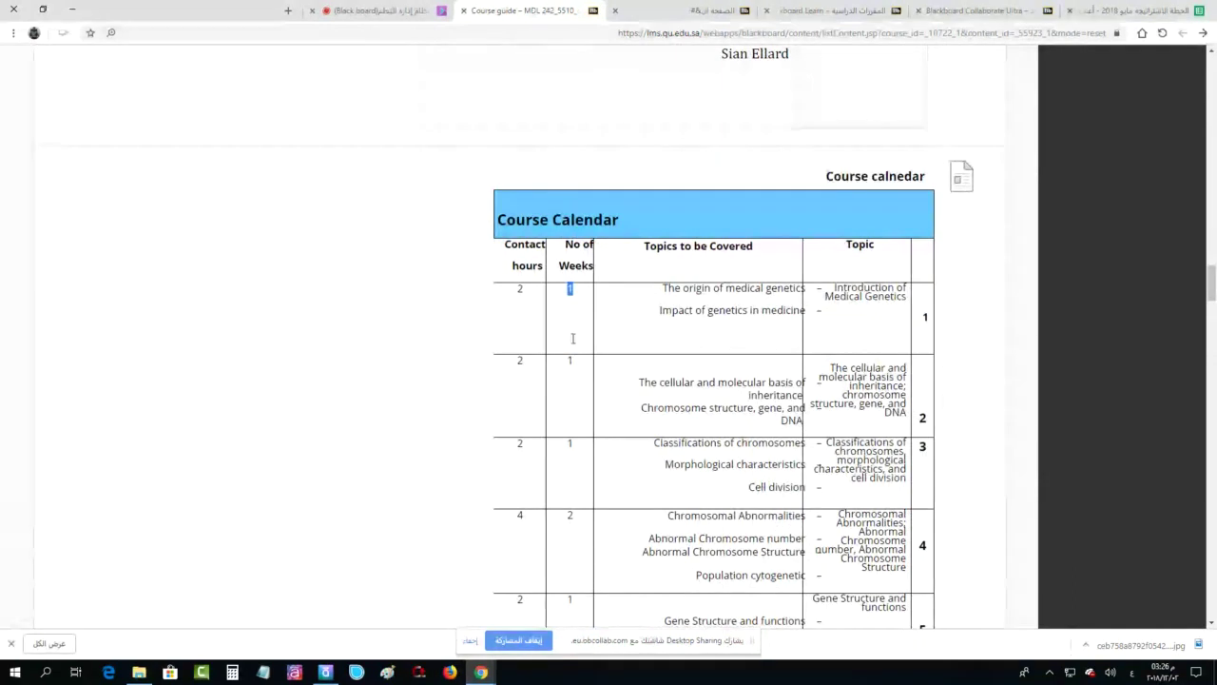
pyautogui.click(570, 328)
pyautogui.scroll(-5, 571, 395)
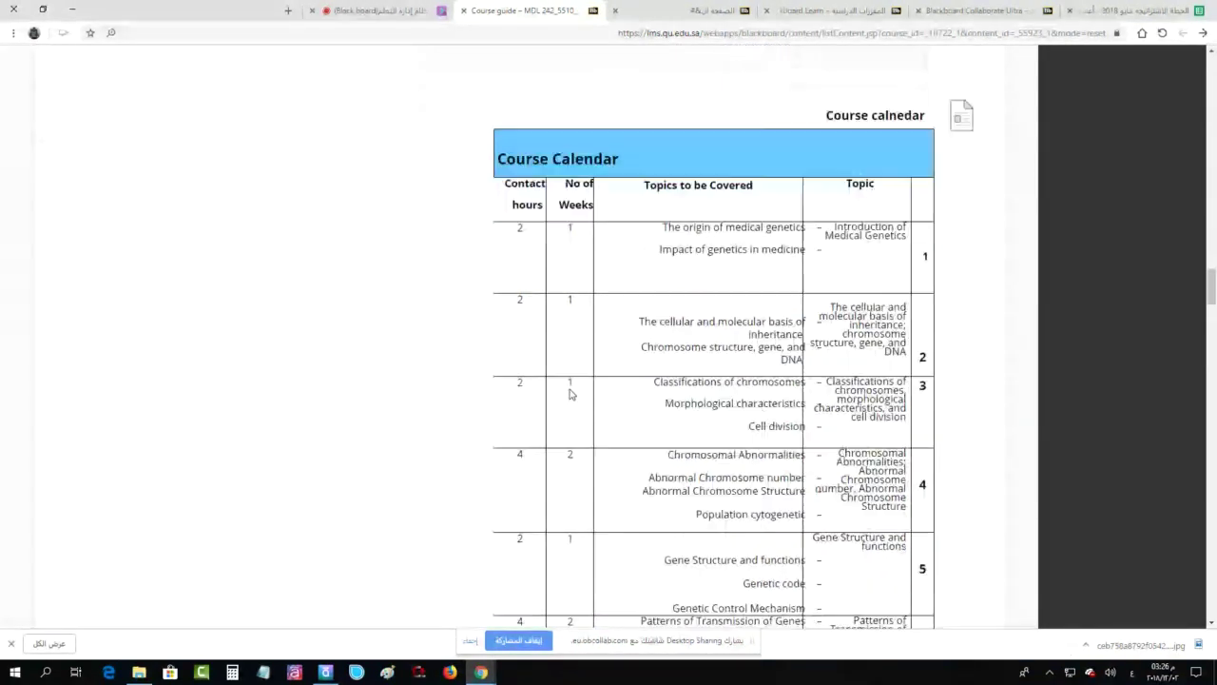
pyautogui.scroll(-7, 570, 394)
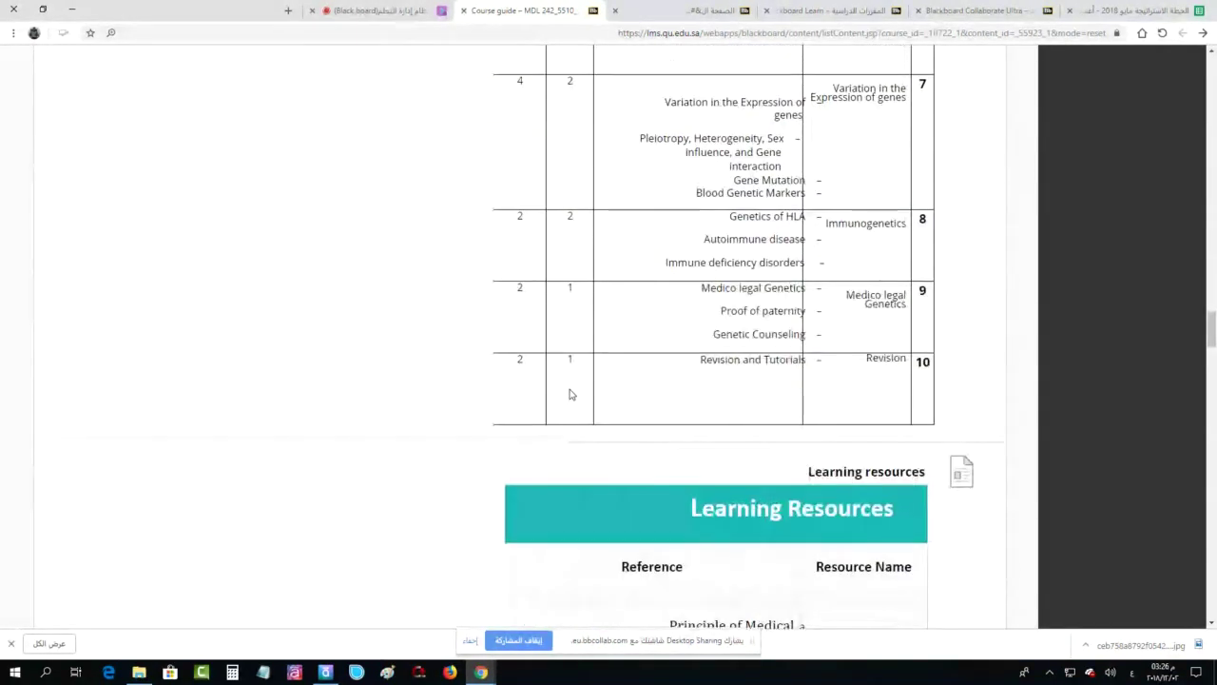
pyautogui.scroll(13, 570, 393)
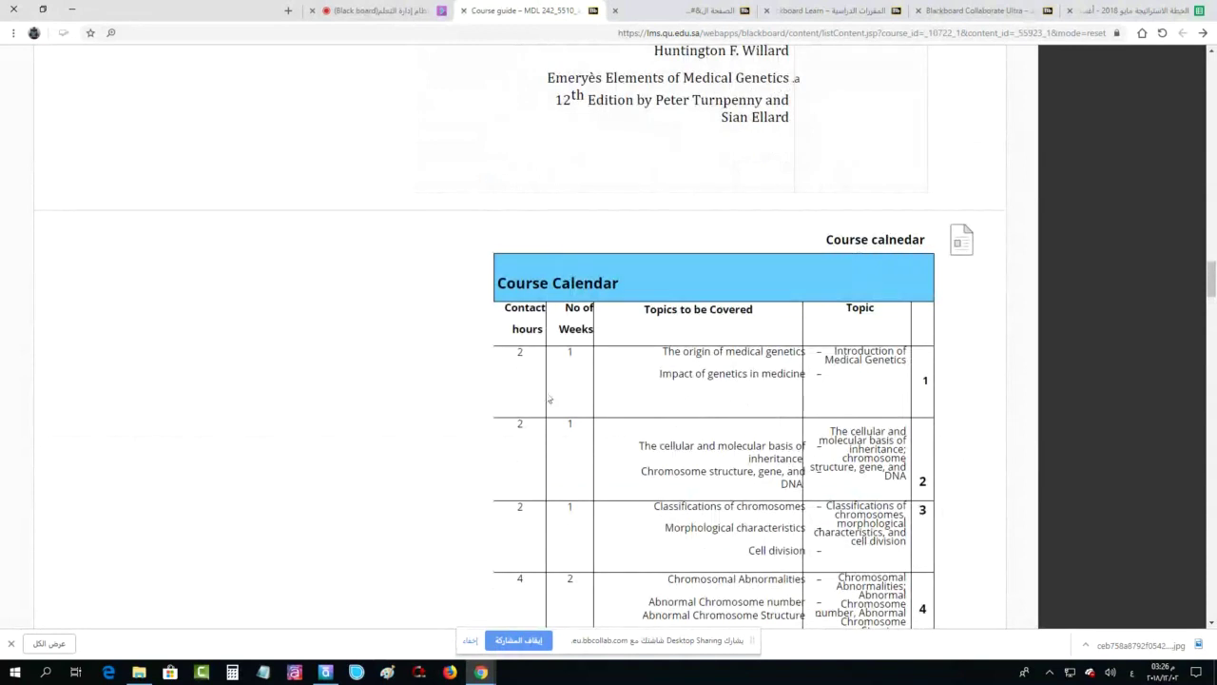
pyautogui.scroll(-4, 537, 399)
pyautogui.scroll(-7, 535, 401)
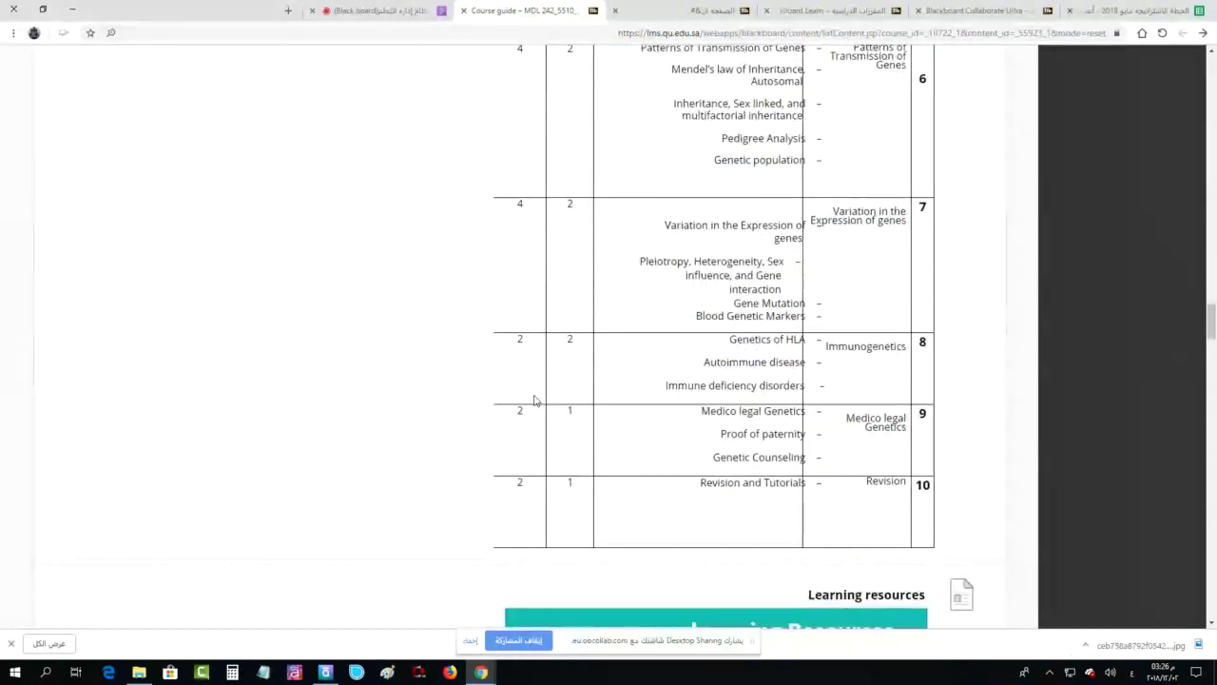
pyautogui.scroll(-2, 536, 400)
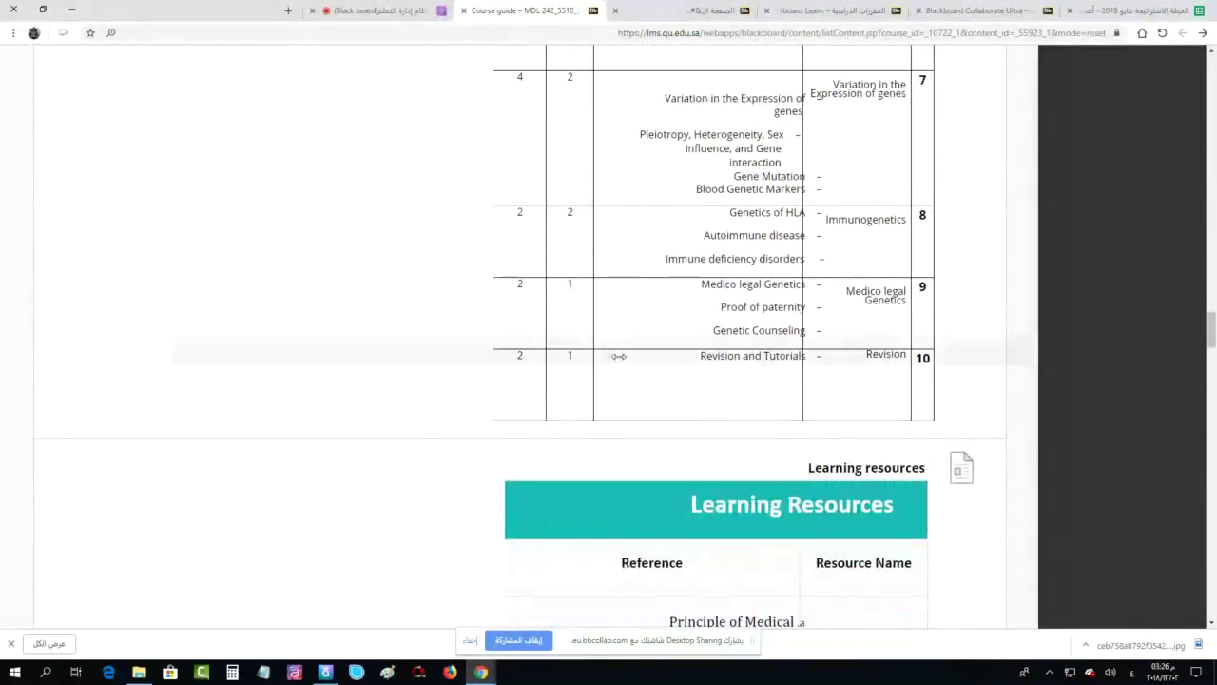
pyautogui.scroll(4, 573, 388)
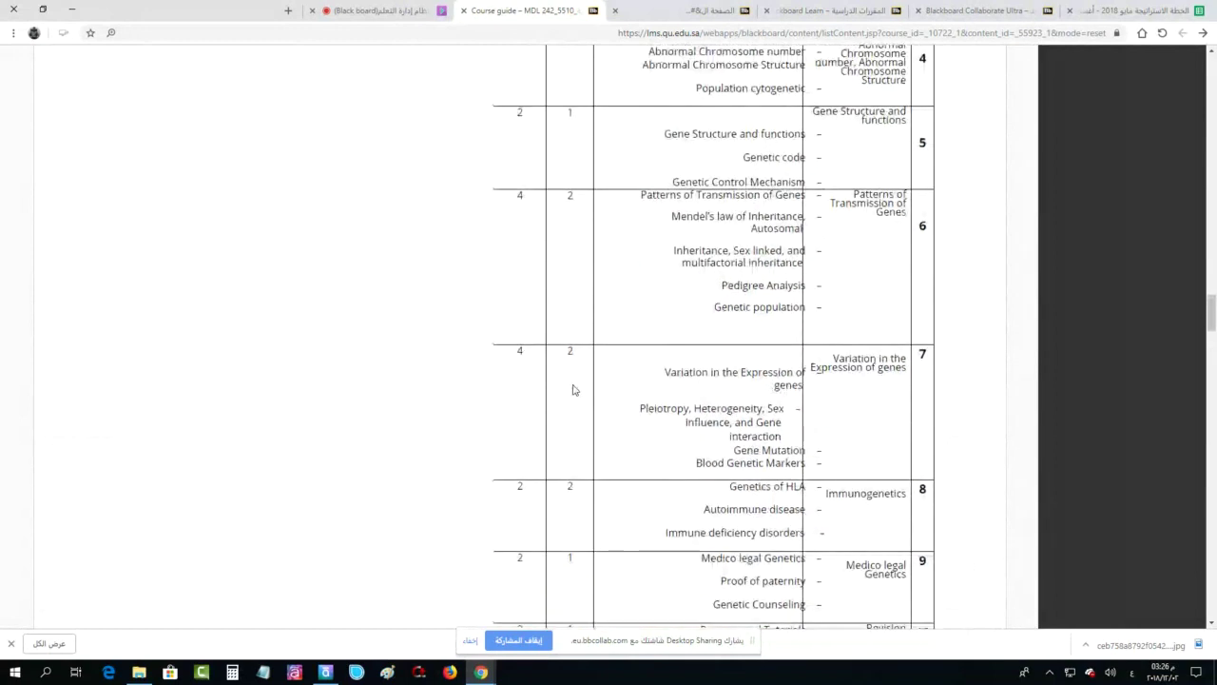
pyautogui.scroll(8, 573, 388)
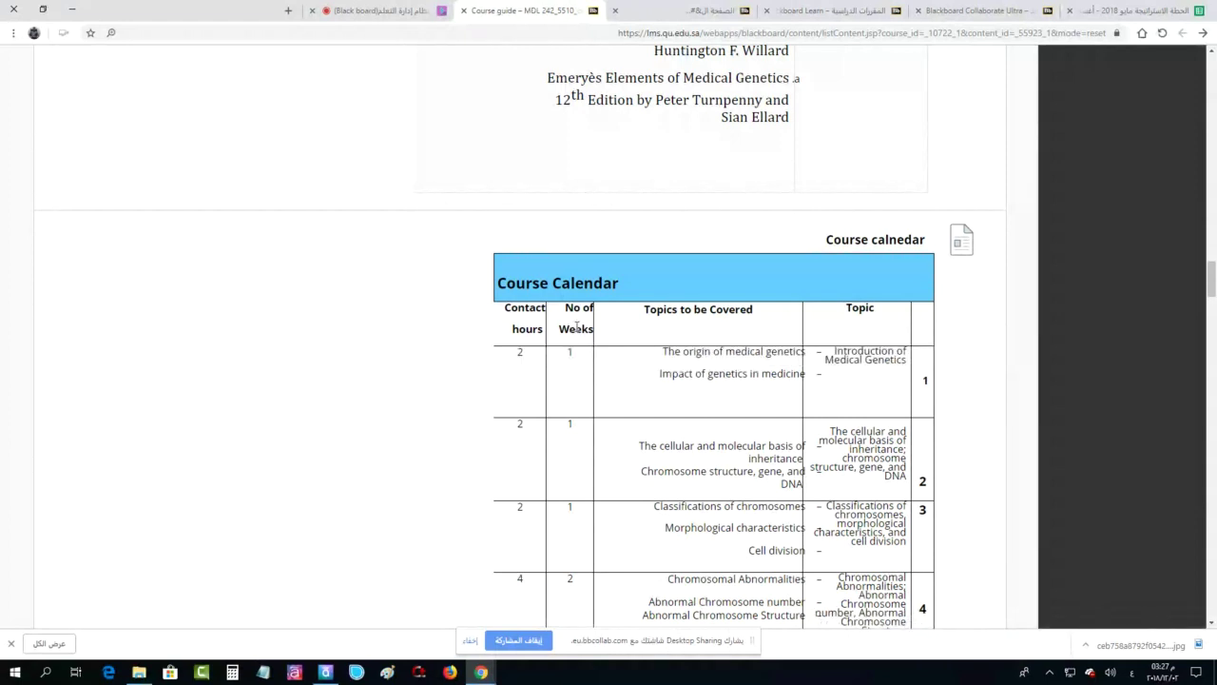
pyautogui.scroll(-7, 575, 386)
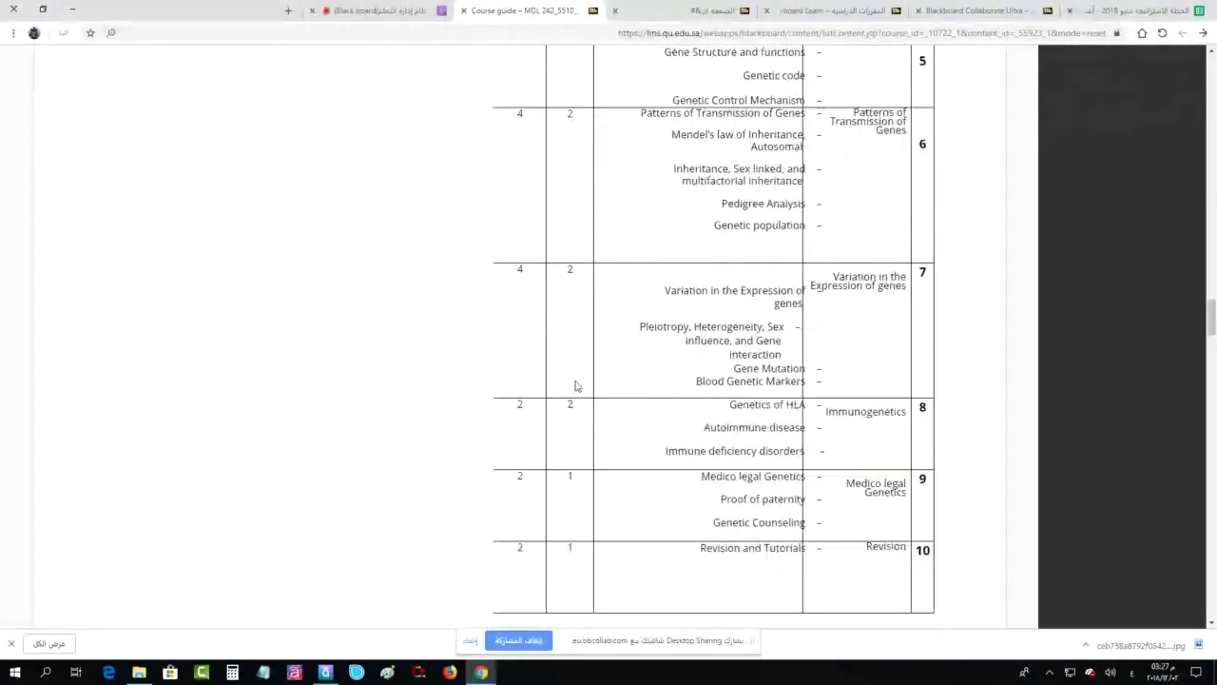
pyautogui.scroll(-2, 575, 386)
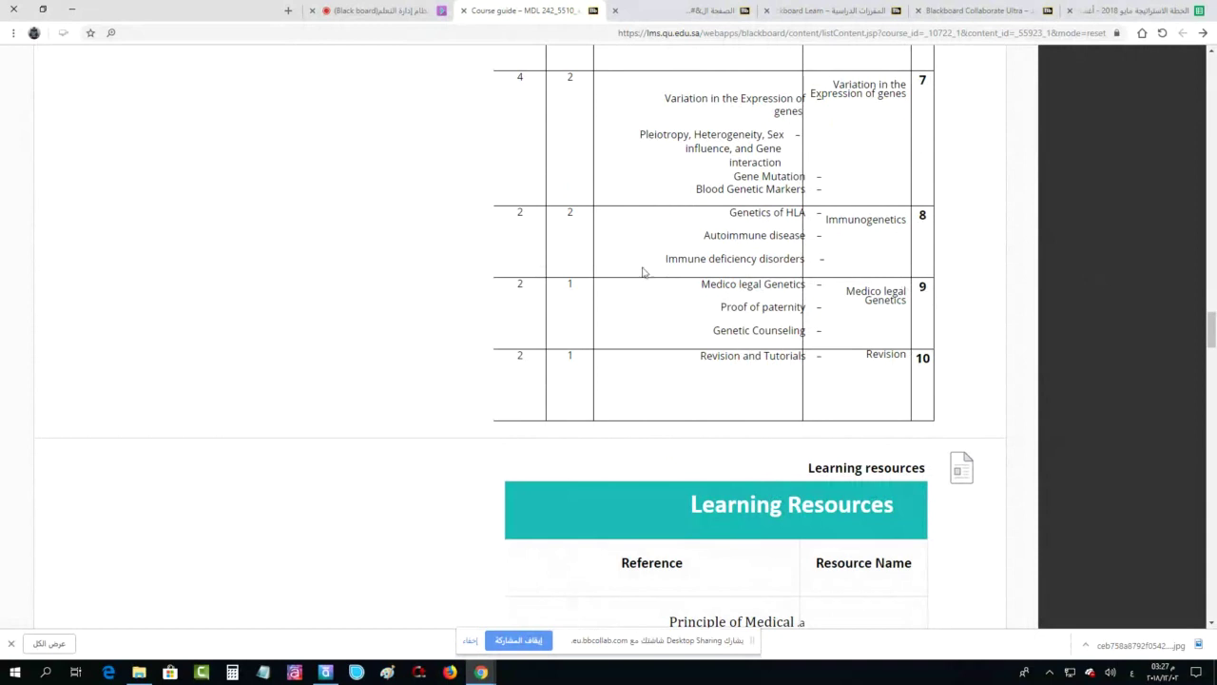
pyautogui.scroll(4, 731, 275)
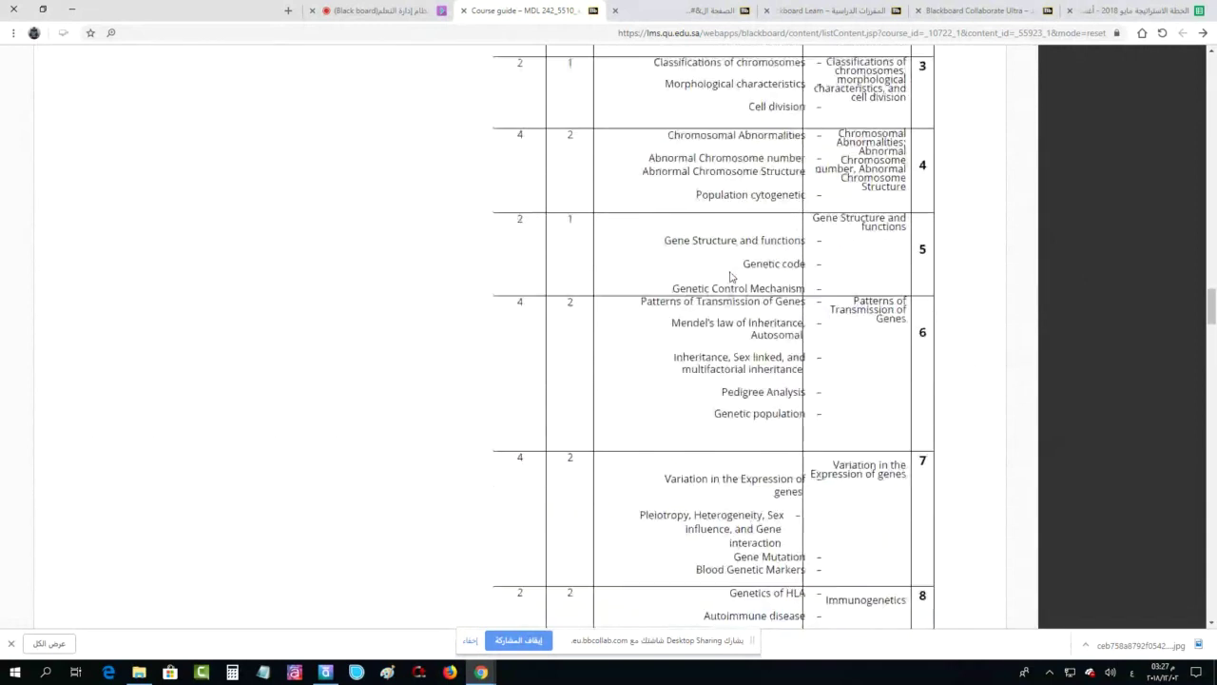
pyautogui.scroll(3, 731, 276)
pyautogui.scroll(-7, 730, 276)
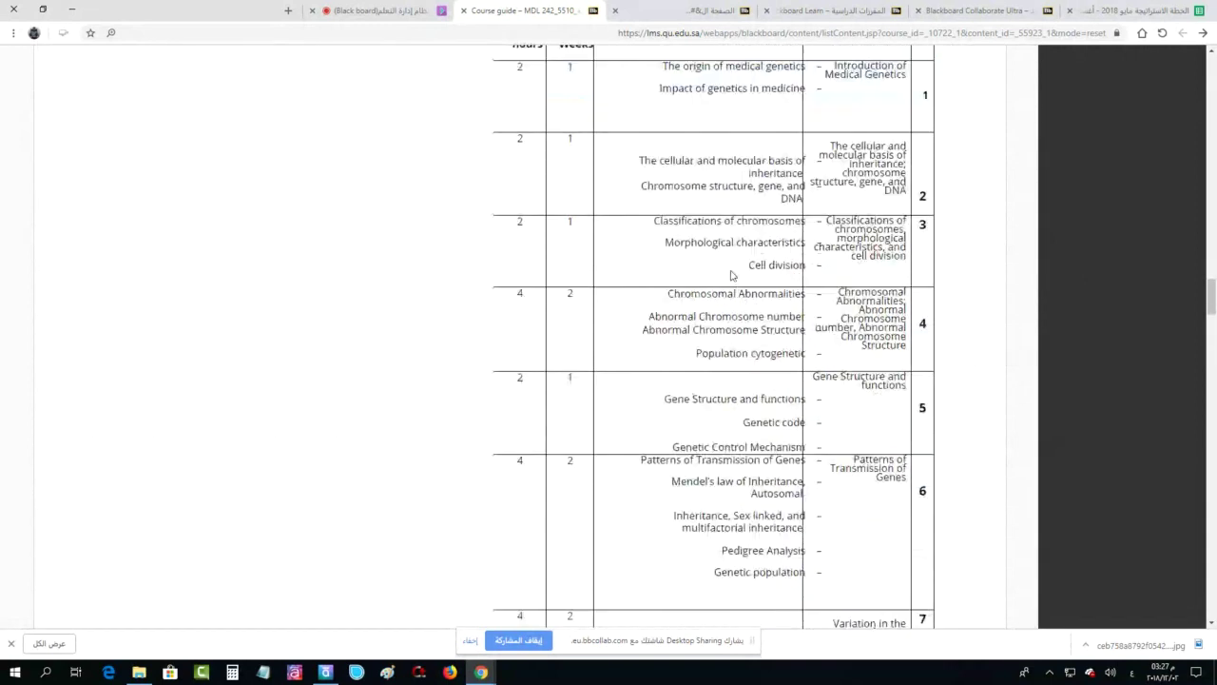
# Show the chat messages in the live Collaborate session, then return to the MDL 242 Course guide
pyautogui.click(344, 9)
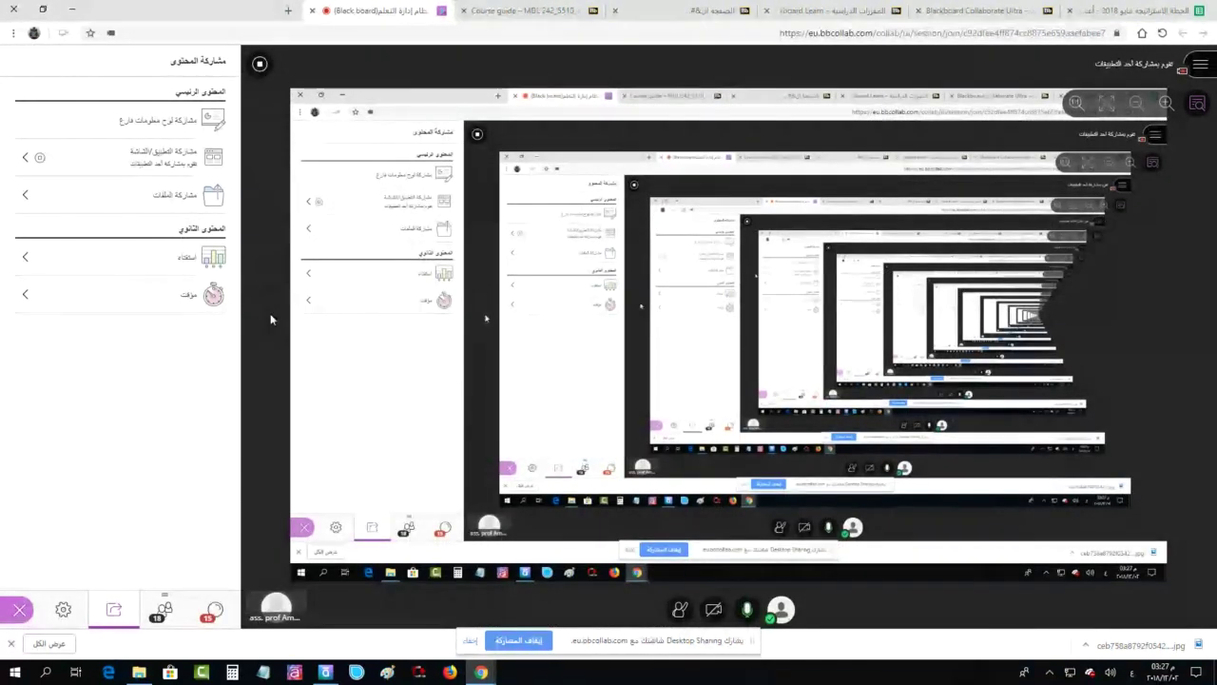
pyautogui.click(215, 609)
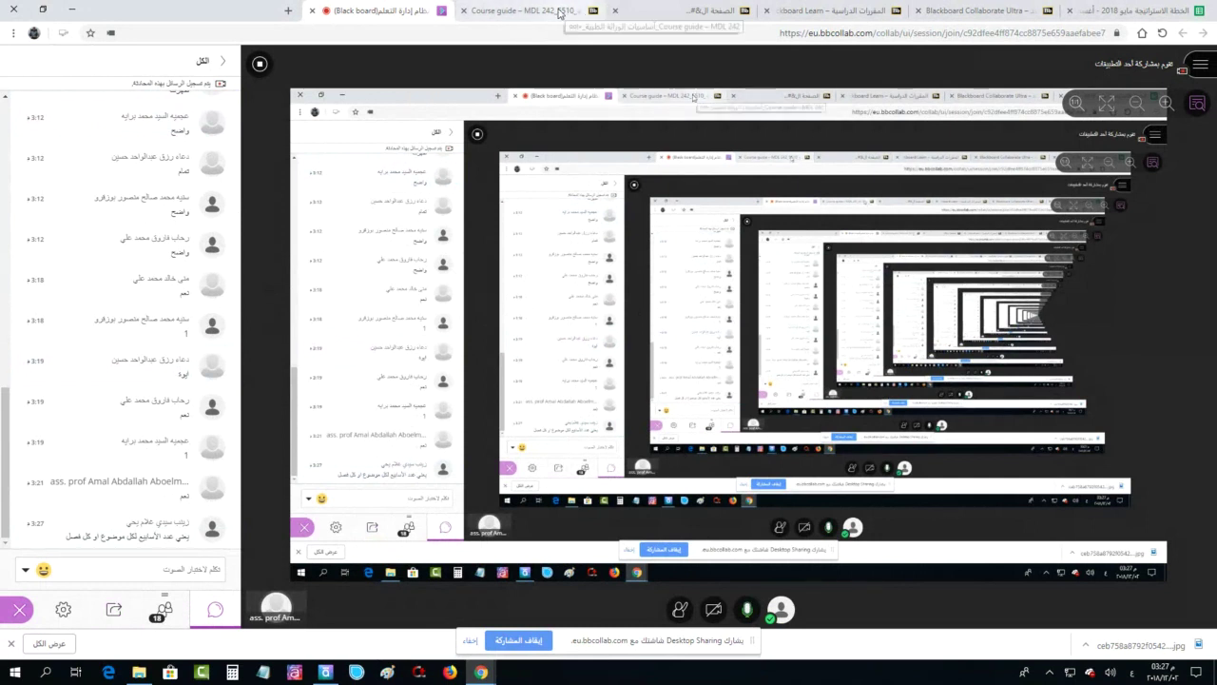
pyautogui.click(528, 10)
pyautogui.scroll(7, 638, 251)
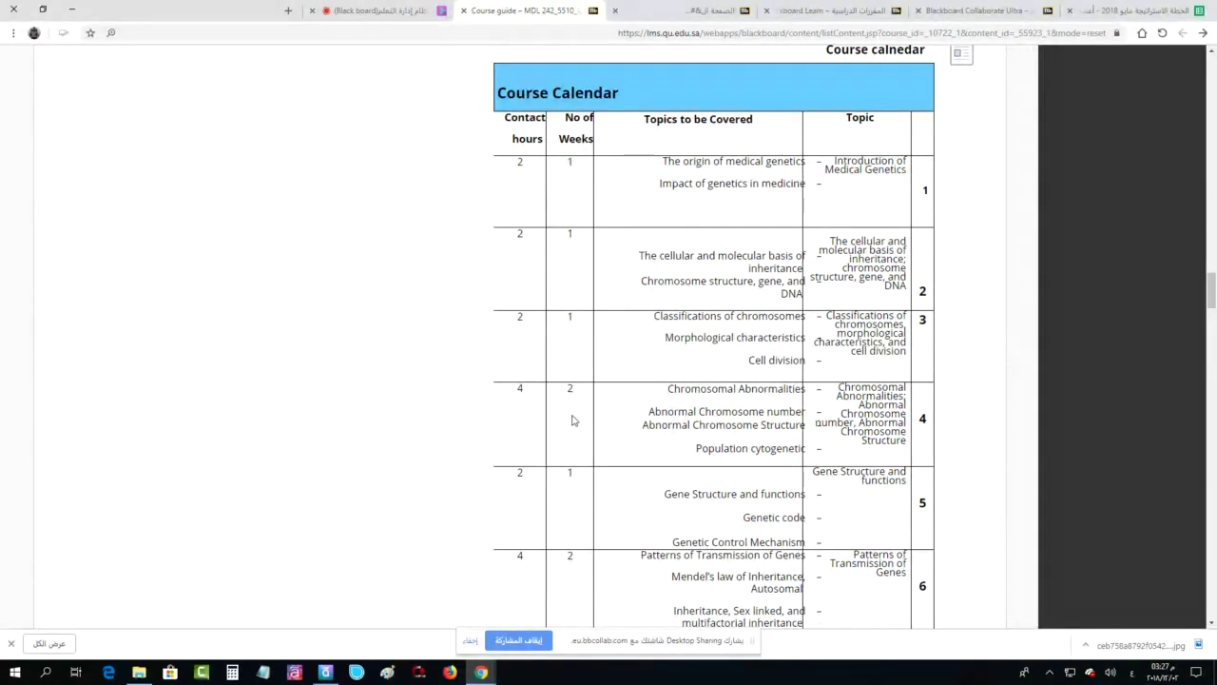
pyautogui.scroll(-2, 580, 417)
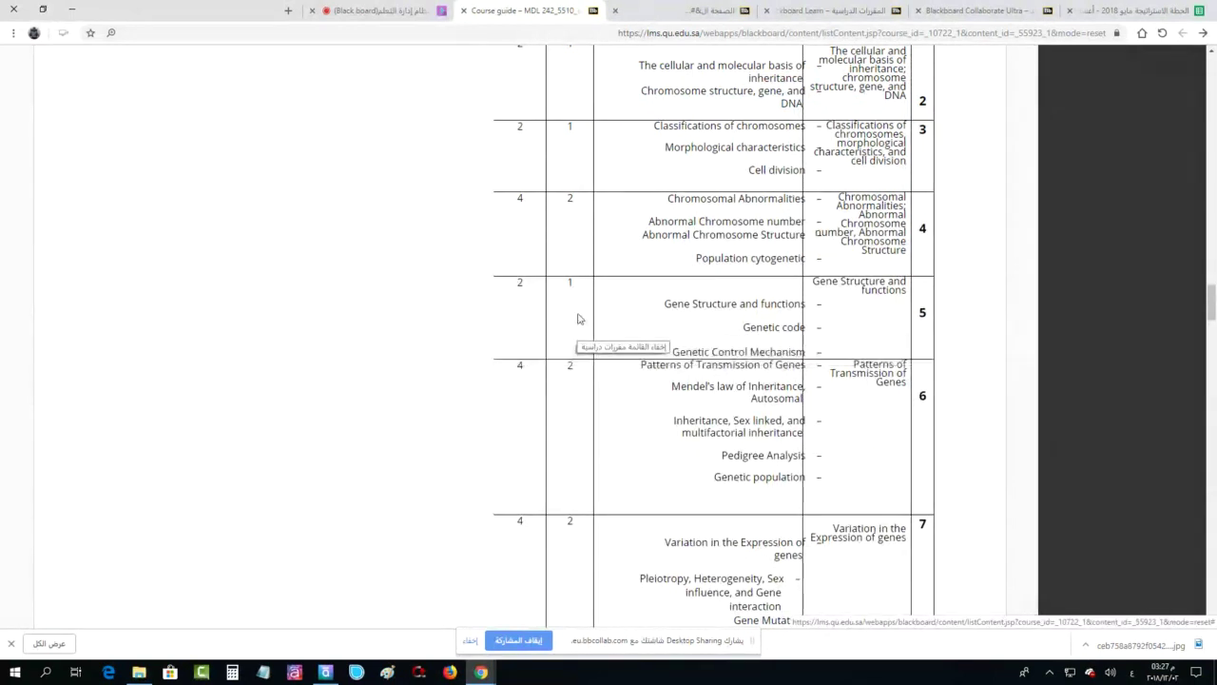
pyautogui.scroll(-1, 578, 299)
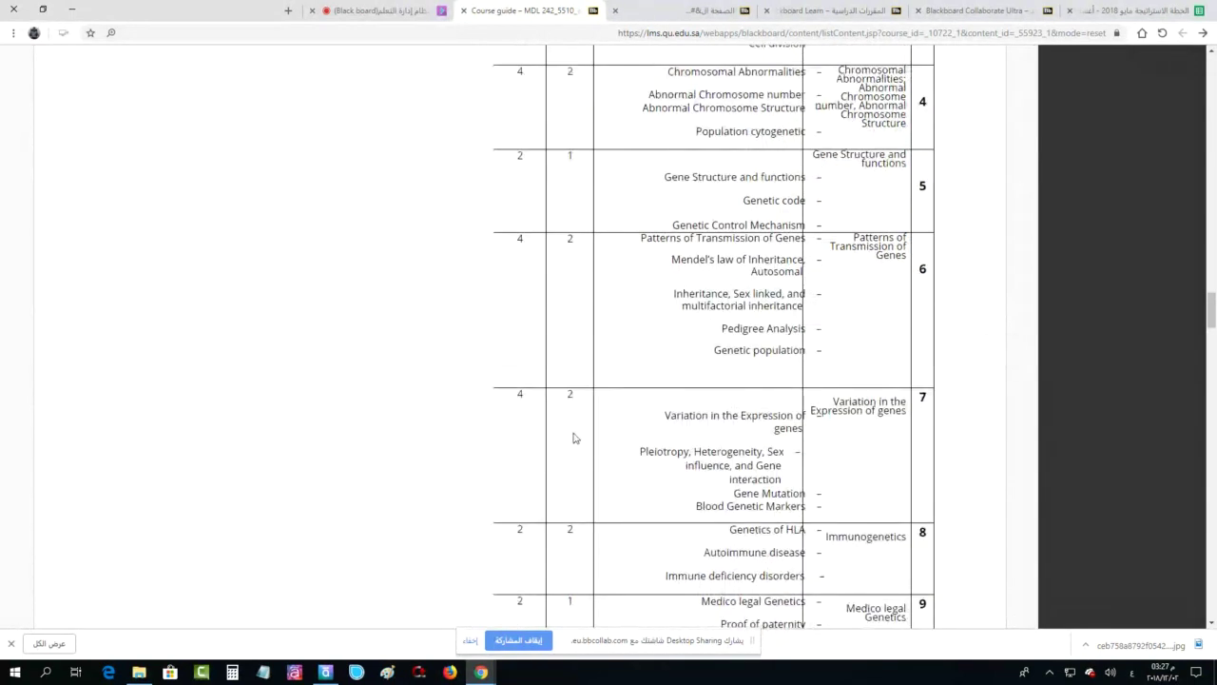
pyautogui.scroll(-2, 576, 436)
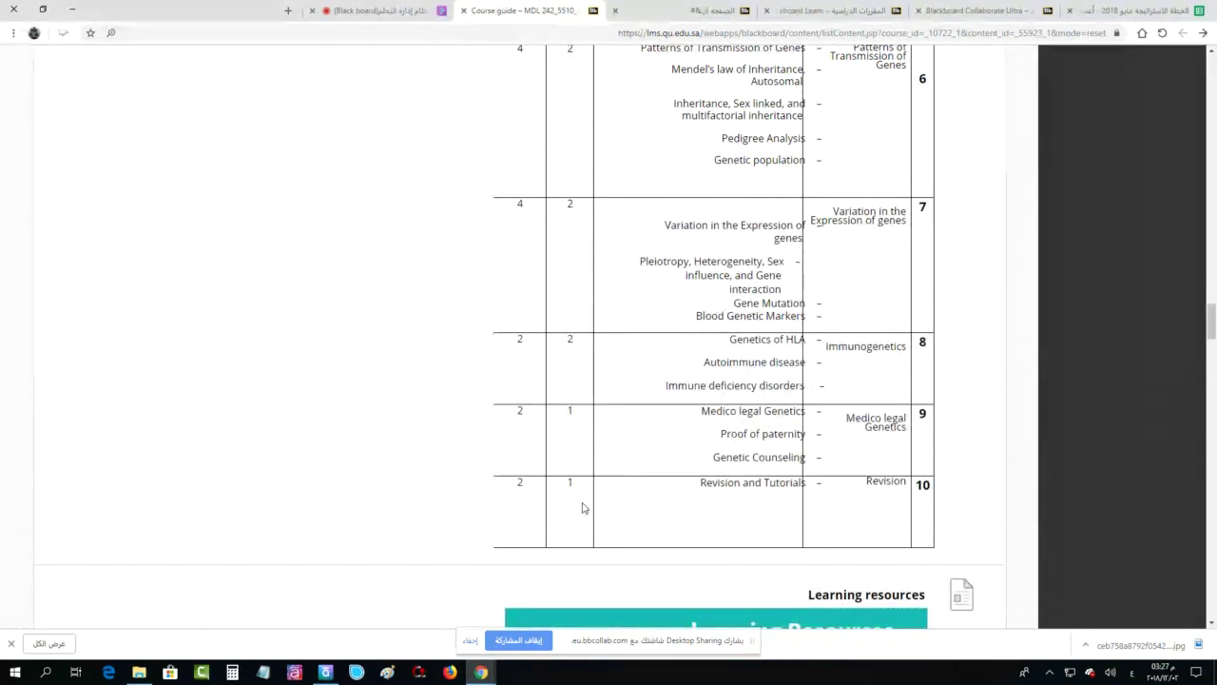
pyautogui.moveTo(577, 511); pyautogui.dragTo(558, 252)
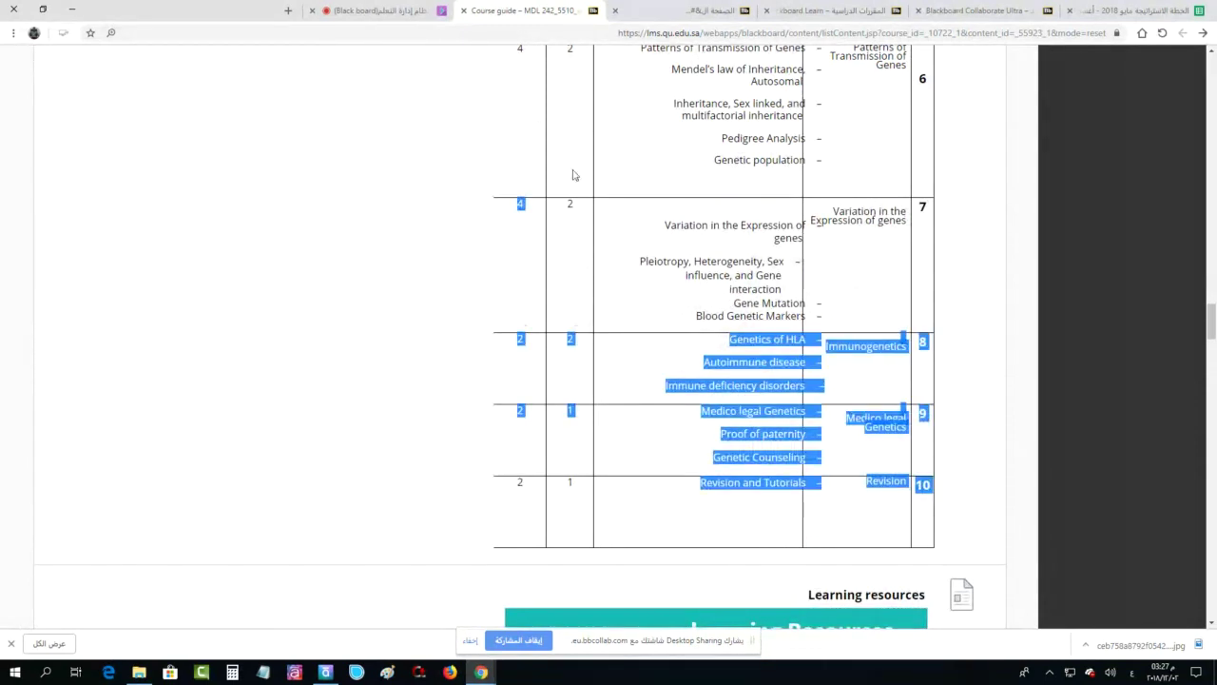
pyautogui.scroll(6, 584, 236)
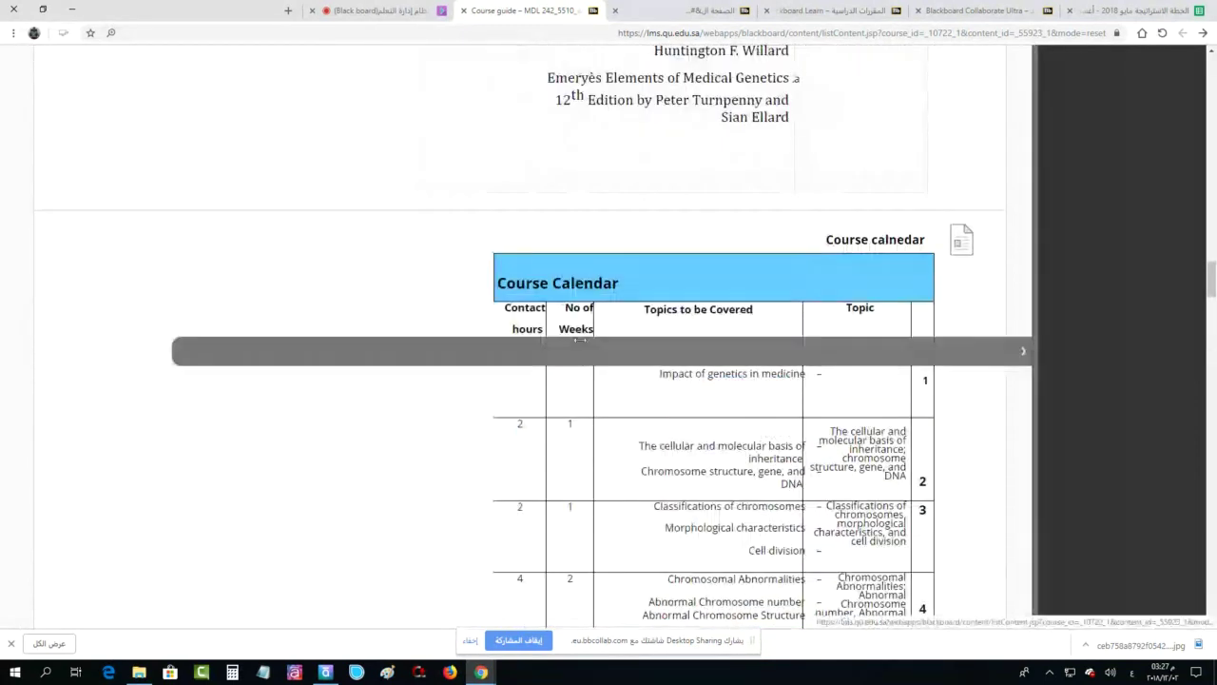
pyautogui.scroll(-2, 576, 393)
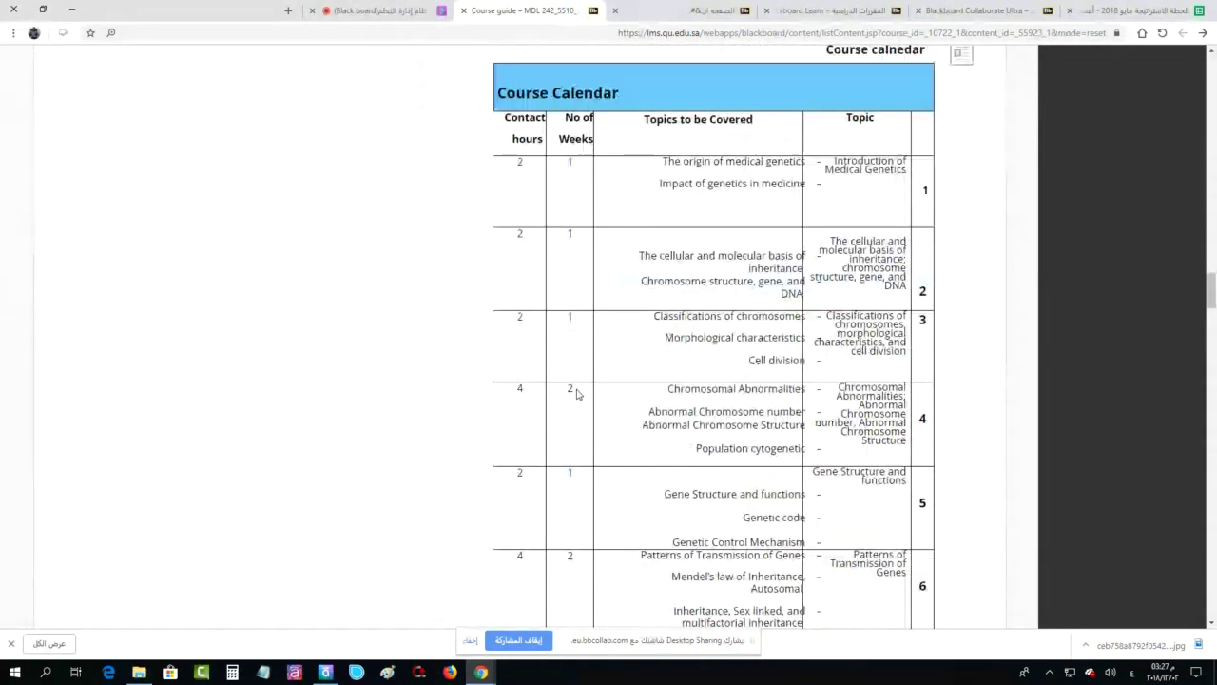
pyautogui.tripleClick(701, 182)
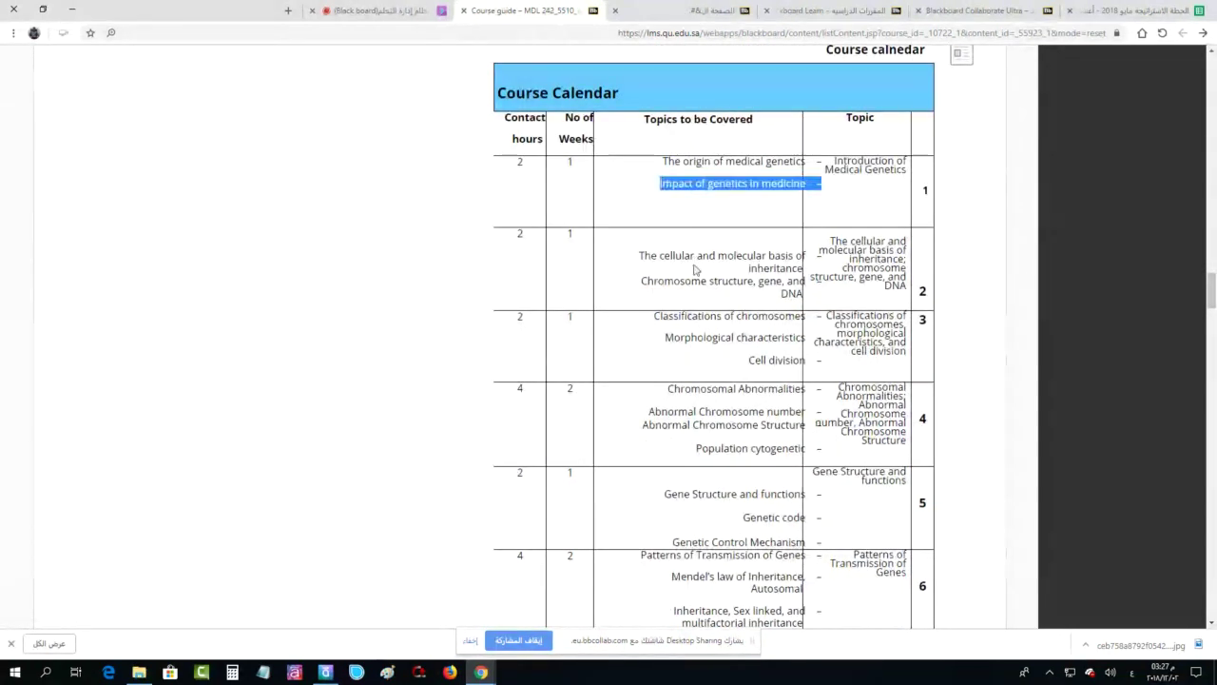
pyautogui.tripleClick(697, 270)
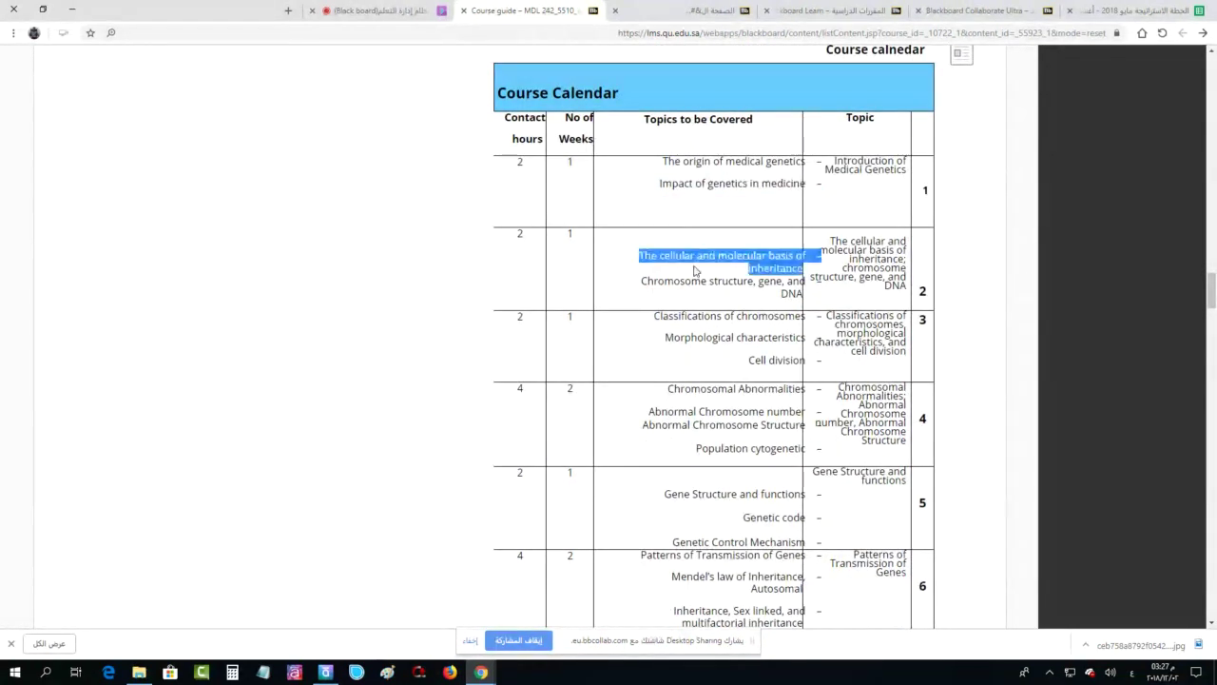
pyautogui.click(673, 454)
pyautogui.tripleClick(673, 455)
pyautogui.moveTo(552, 425); pyautogui.dragTo(836, 390)
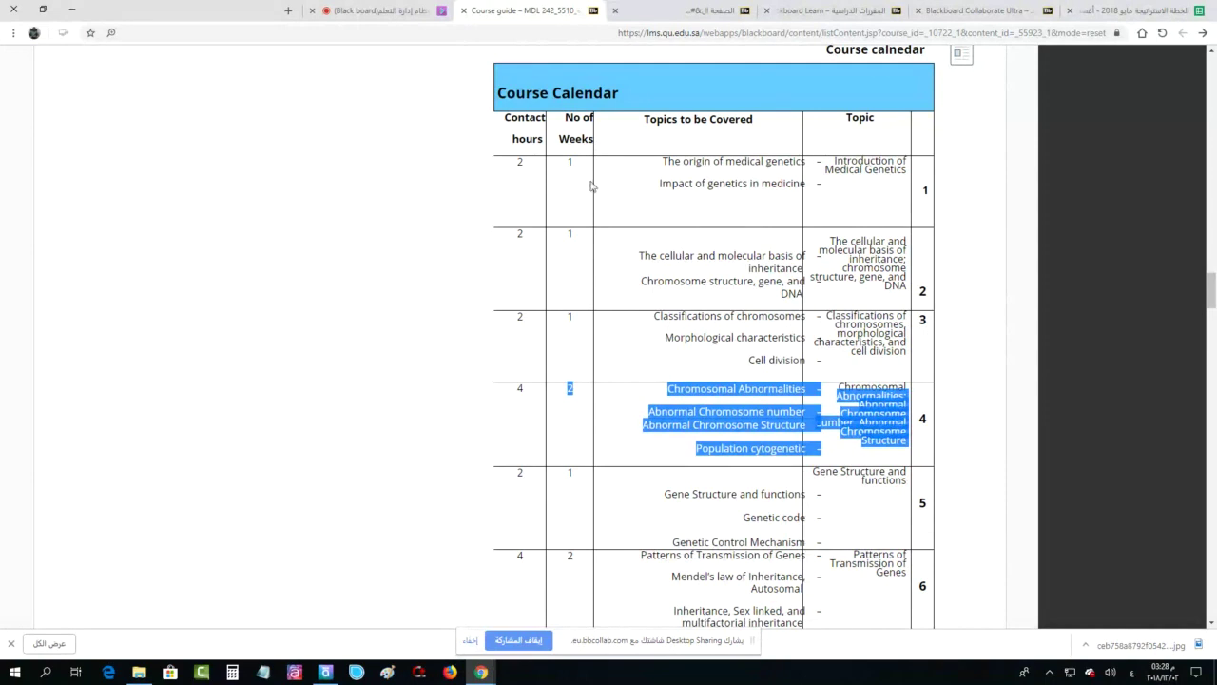
pyautogui.scroll(-3, 566, 222)
pyautogui.scroll(-4, 566, 222)
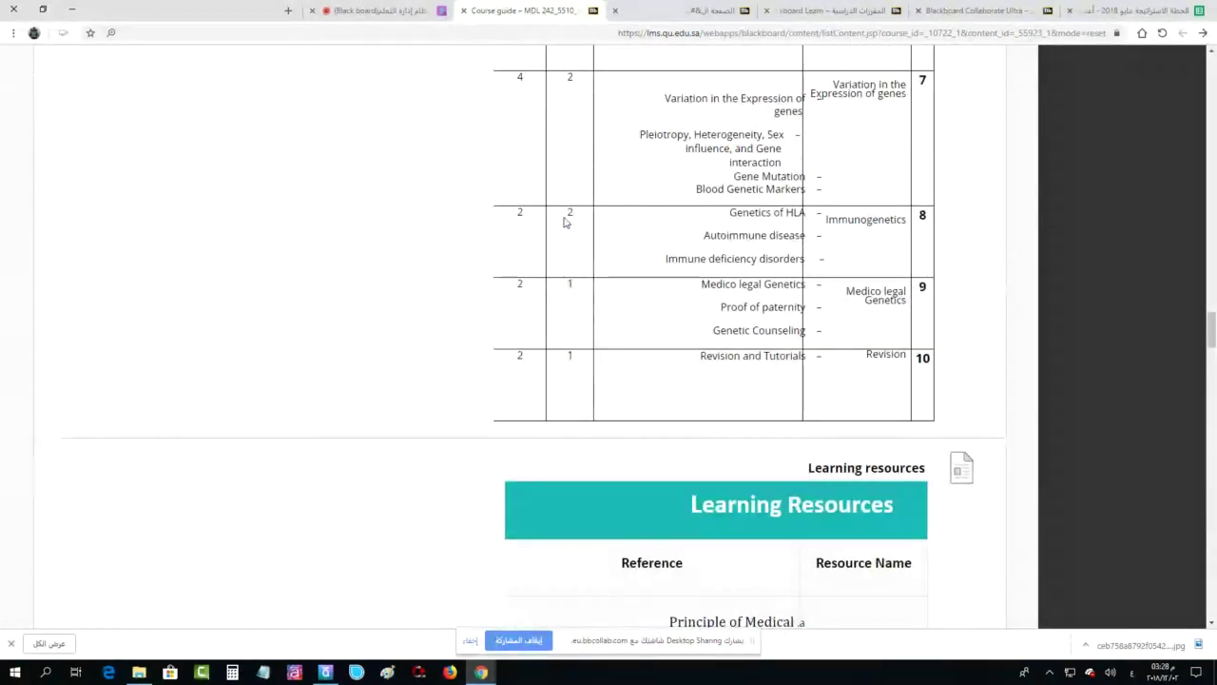
pyautogui.scroll(1, 564, 222)
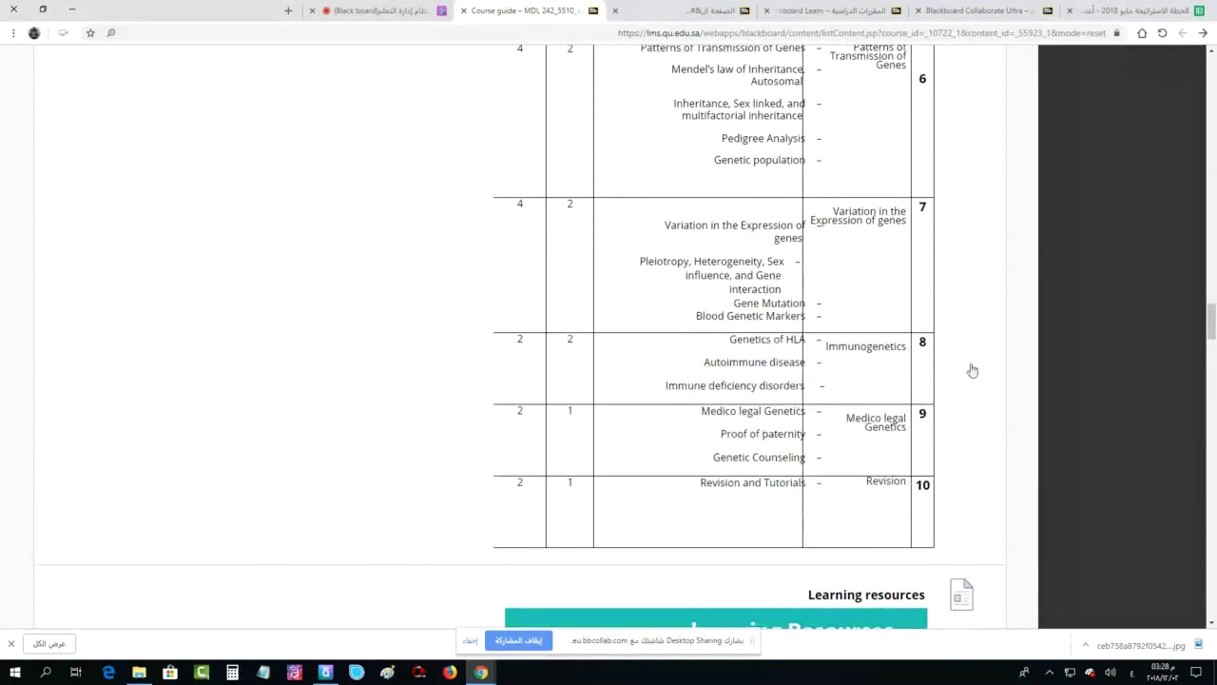
pyautogui.scroll(1, 587, 428)
pyautogui.scroll(2, 587, 403)
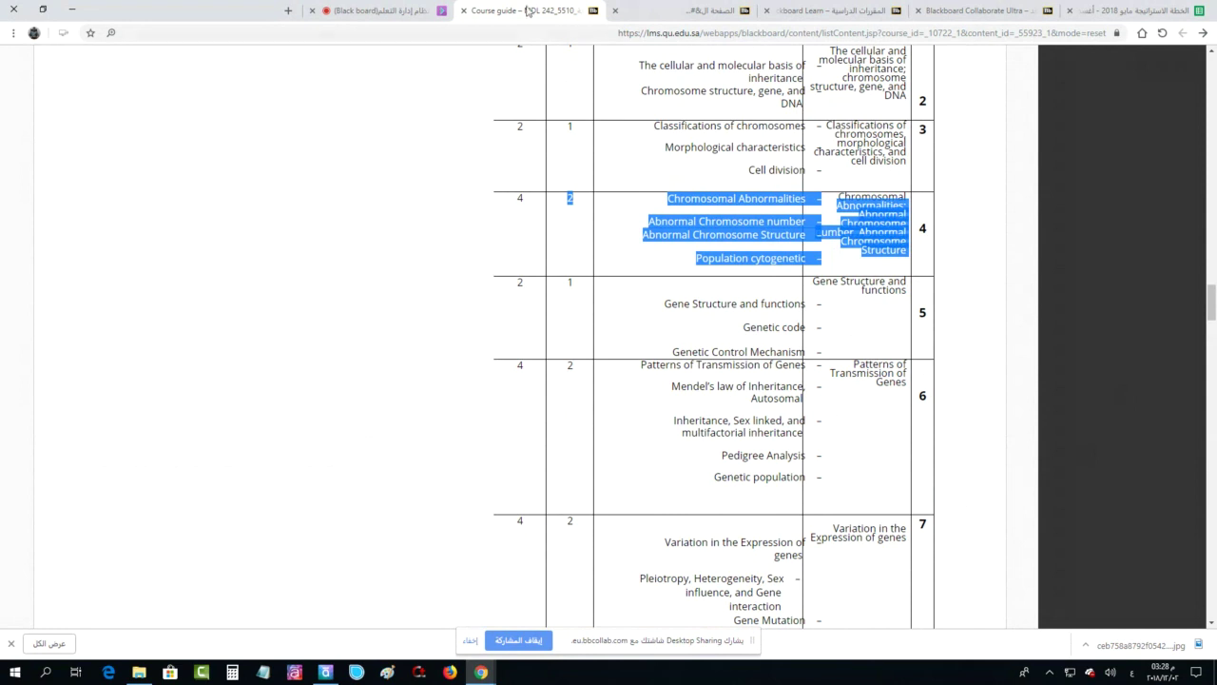
pyautogui.click(408, 12)
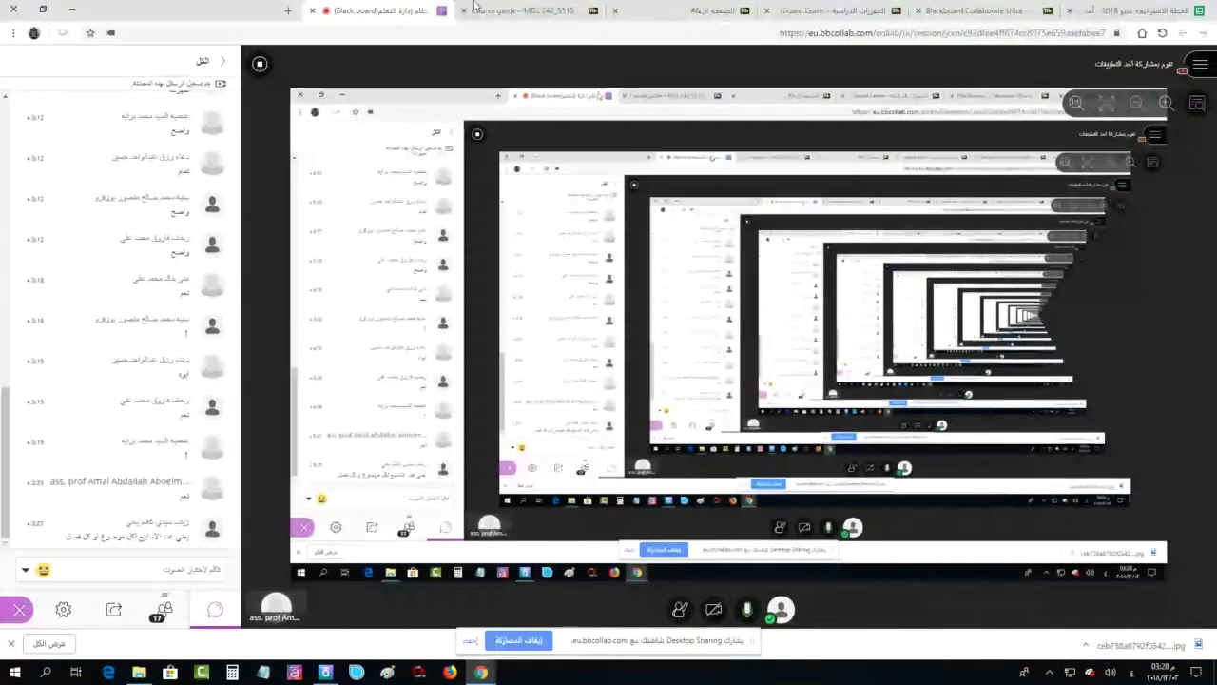
pyautogui.click(521, 8)
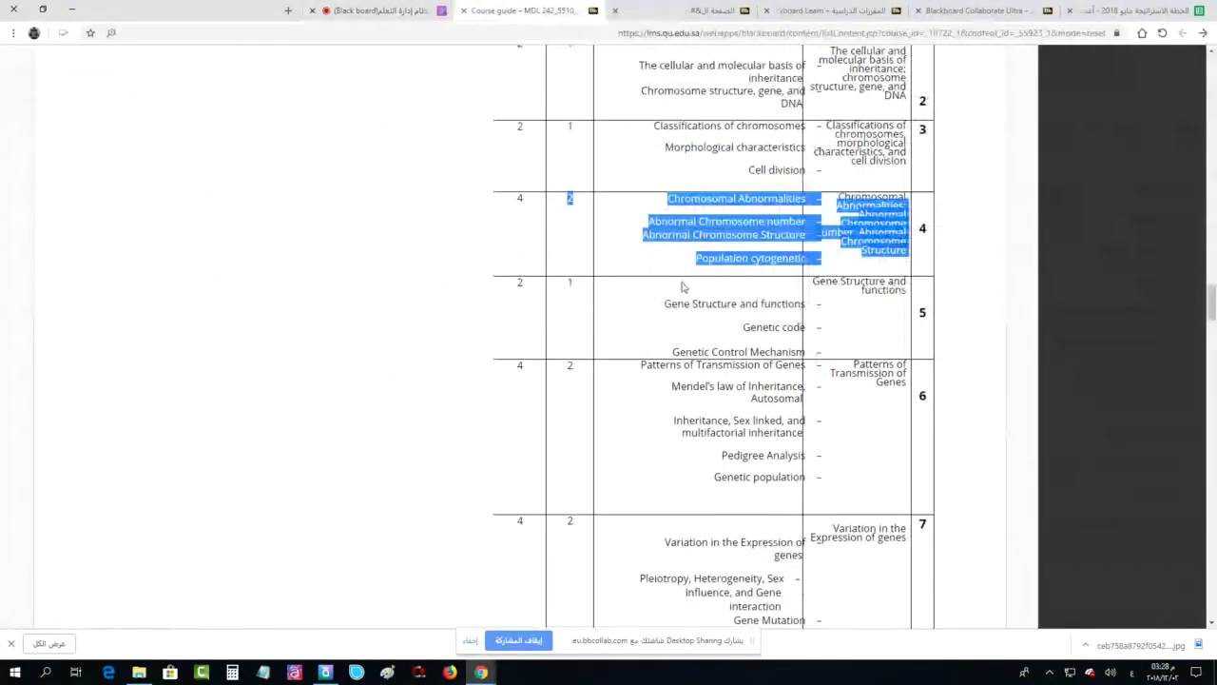
pyautogui.scroll(3, 681, 282)
pyautogui.doubleClick(745, 224)
pyautogui.tripleClick(744, 224)
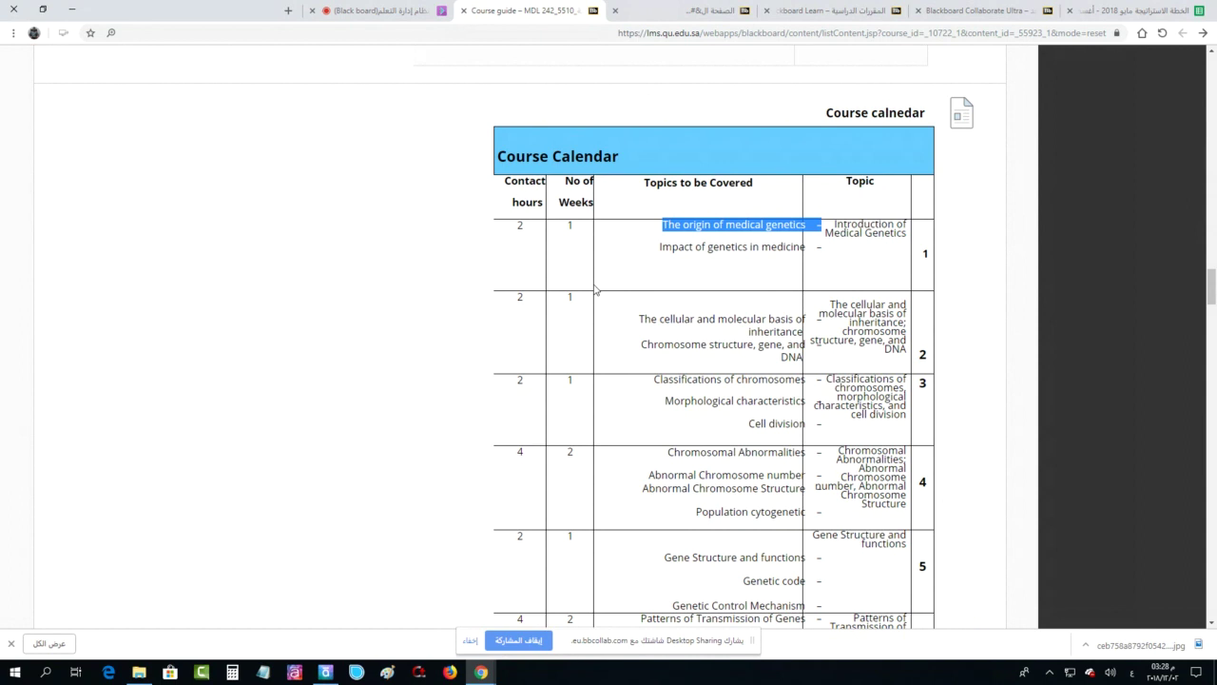
# Review the week column of the ZOOL101 course guide's lesson schedule, then return to MDL 242's Course Calendar
pyautogui.click(670, 10)
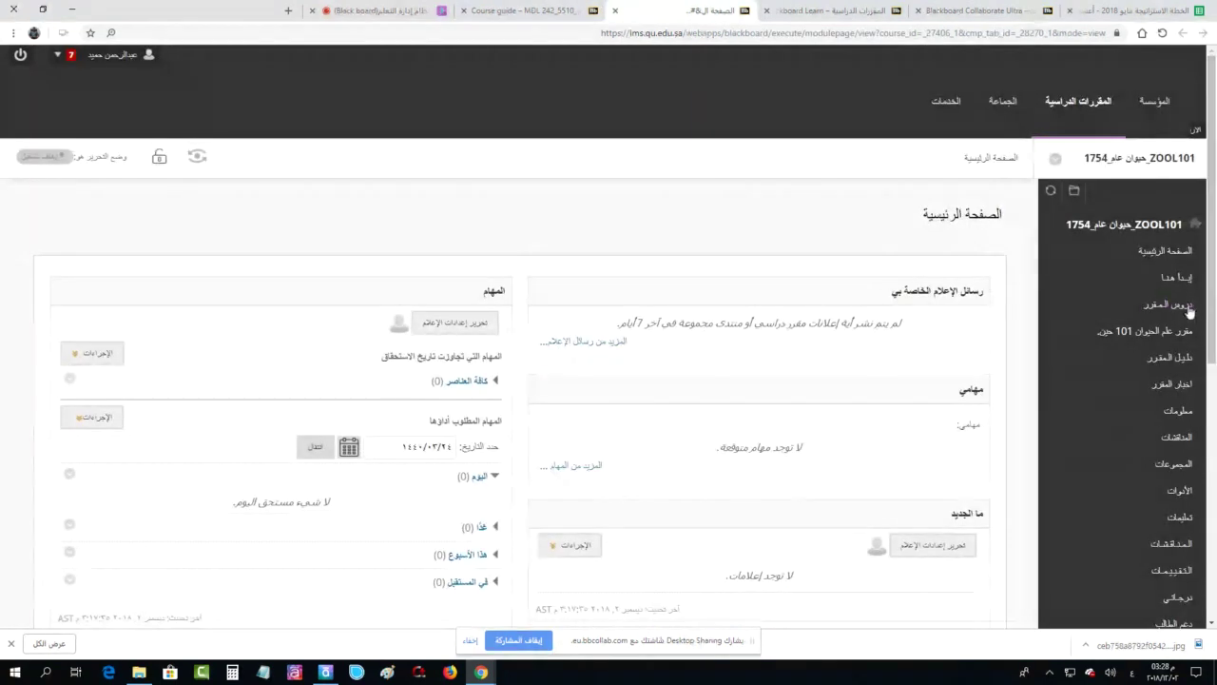
pyautogui.click(1184, 359)
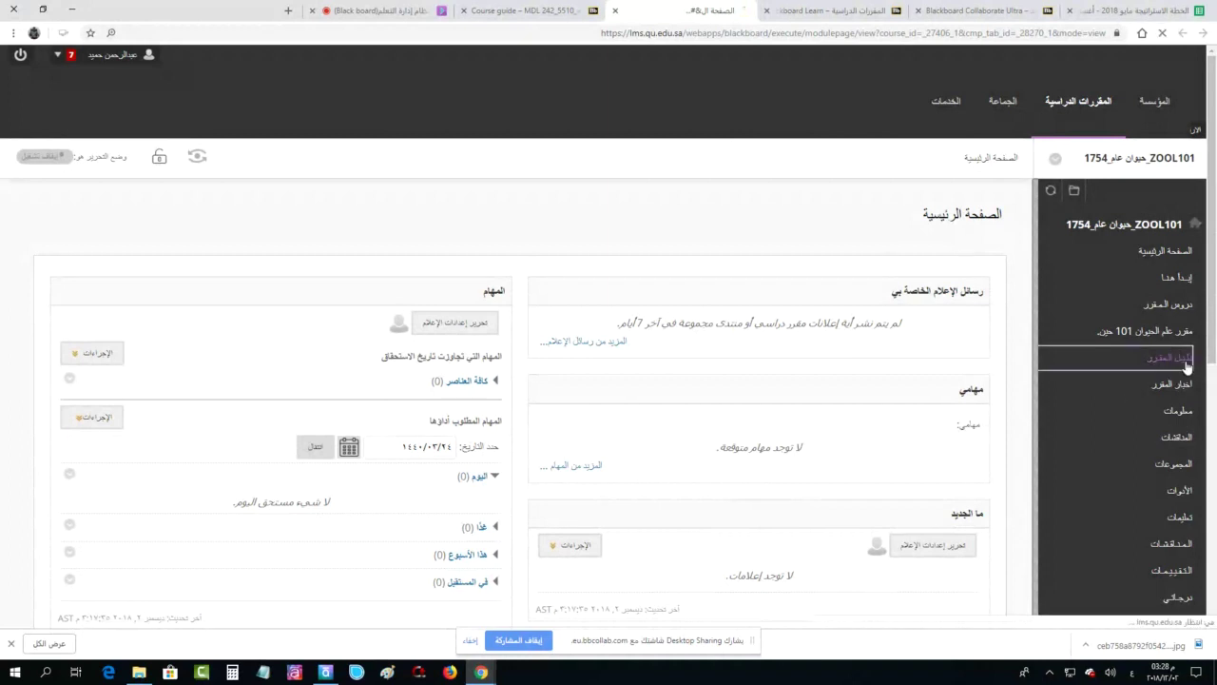
pyautogui.scroll(-3, 777, 310)
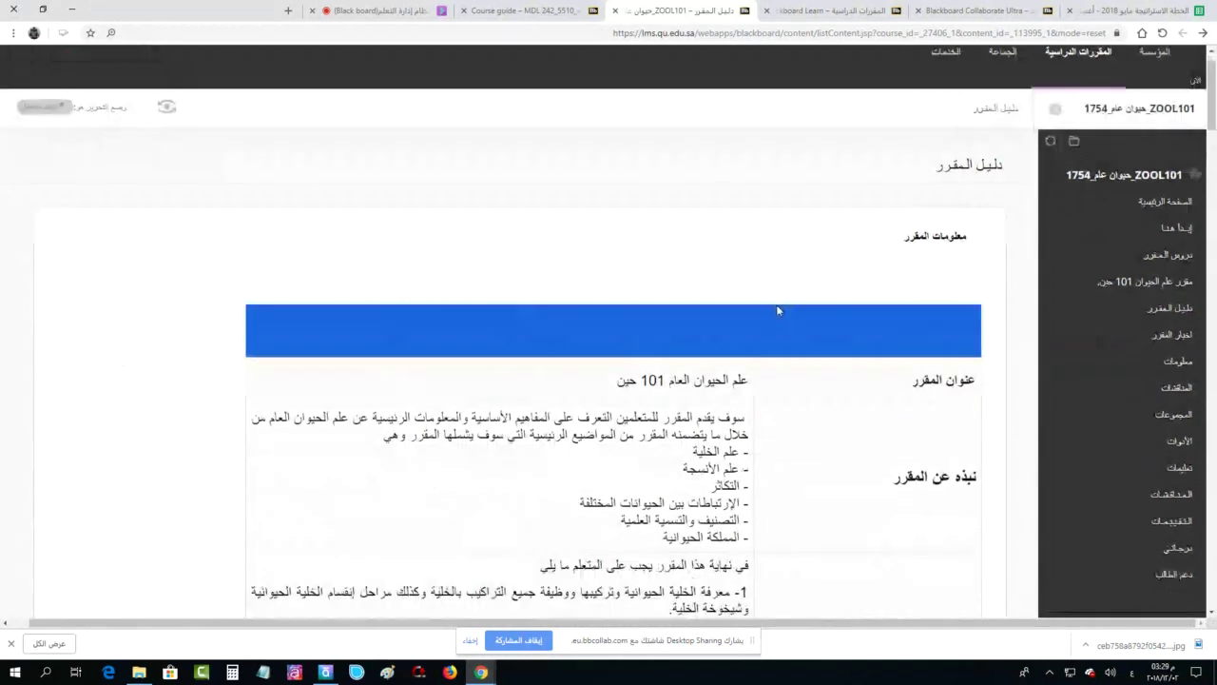
pyautogui.scroll(-3, 777, 310)
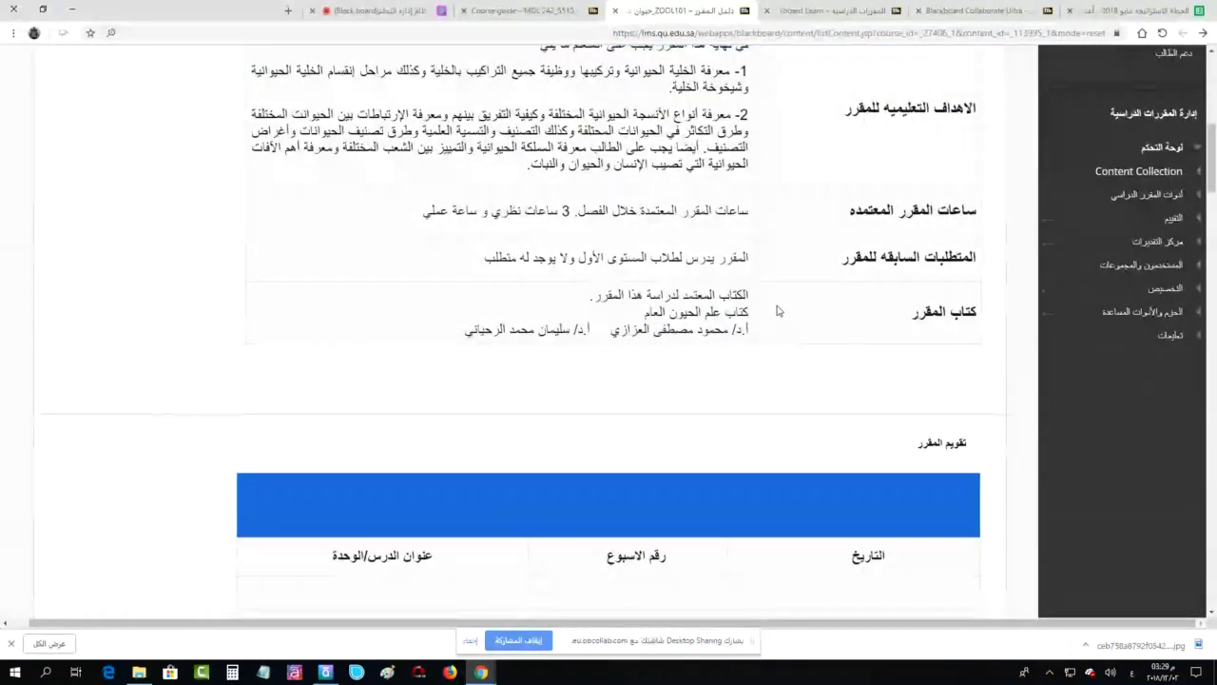
pyautogui.scroll(-8, 777, 310)
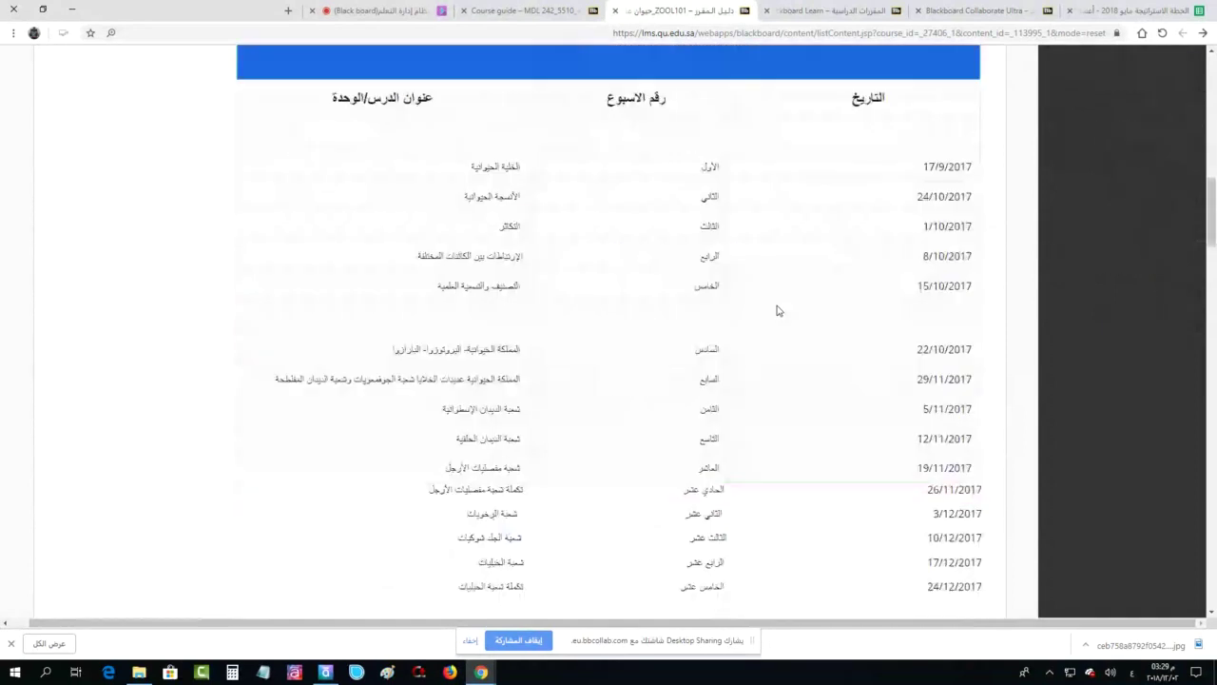
pyautogui.scroll(4, 777, 310)
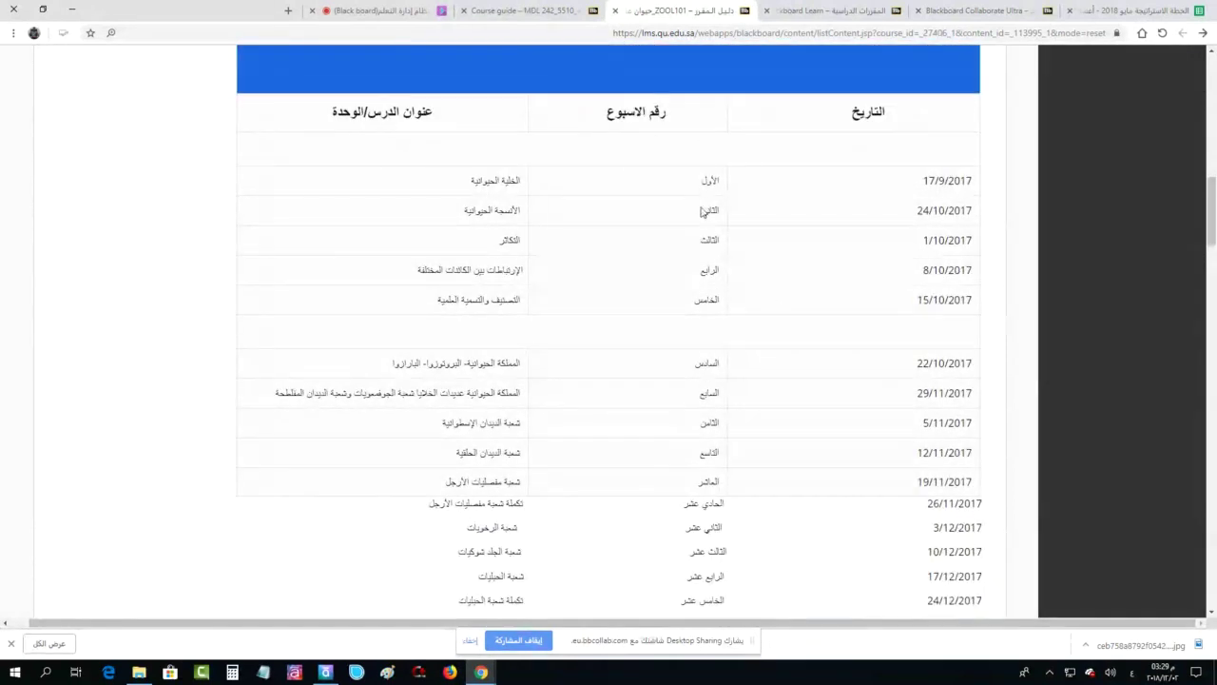
pyautogui.tripleClick(654, 115)
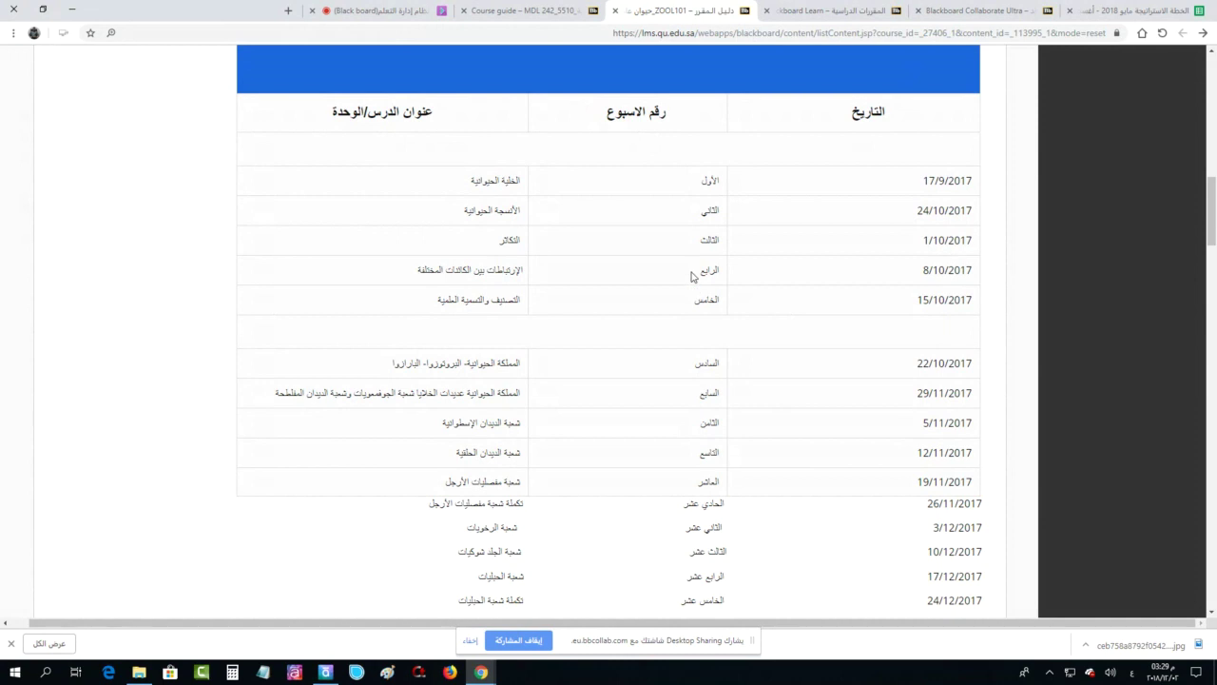
pyautogui.click(522, 11)
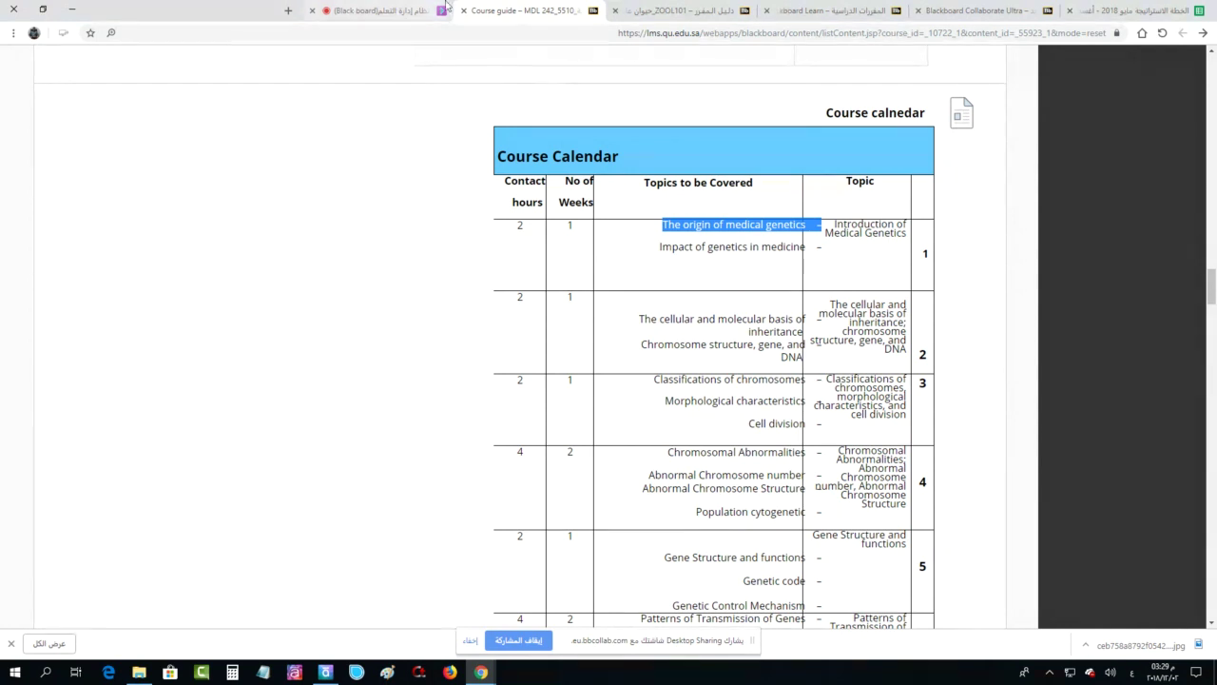
pyautogui.click(671, 11)
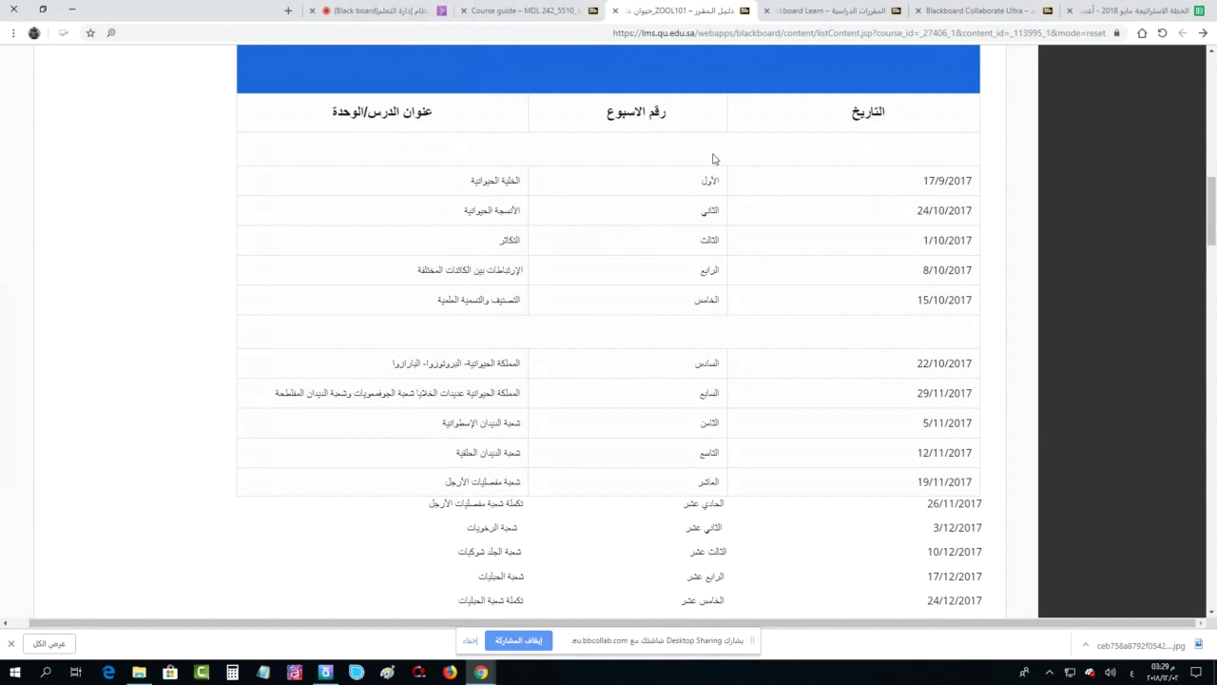
pyautogui.scroll(2, 701, 275)
pyautogui.scroll(-1, 706, 285)
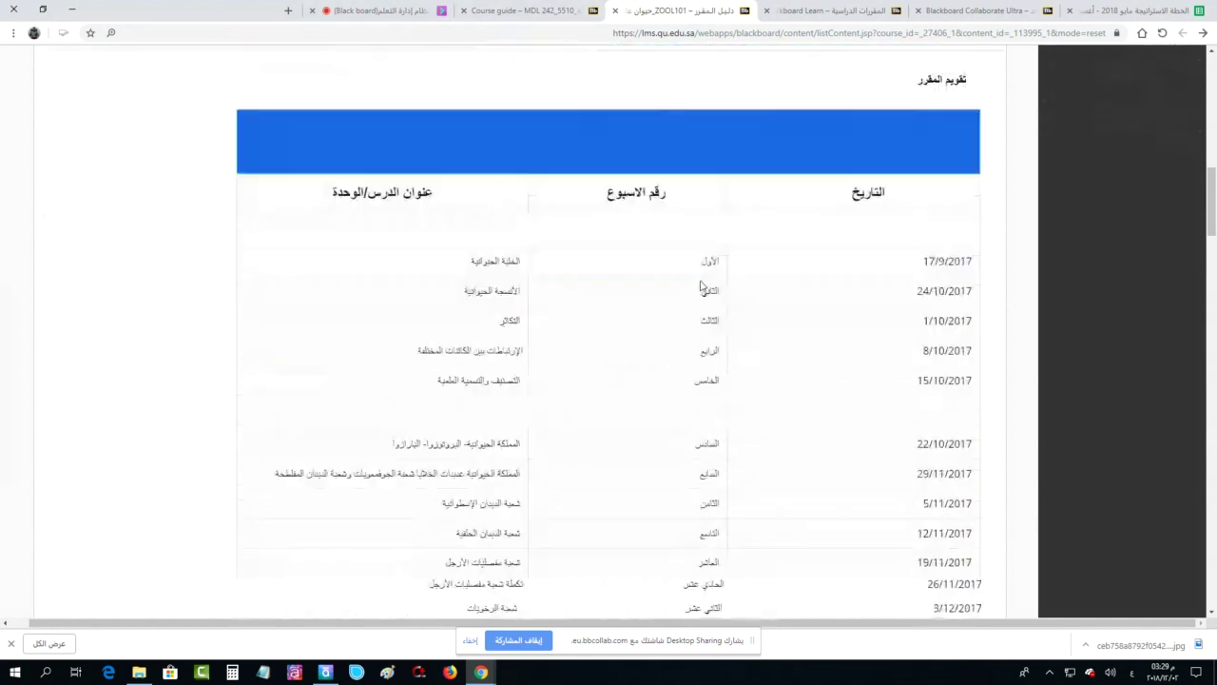
pyautogui.click(523, 11)
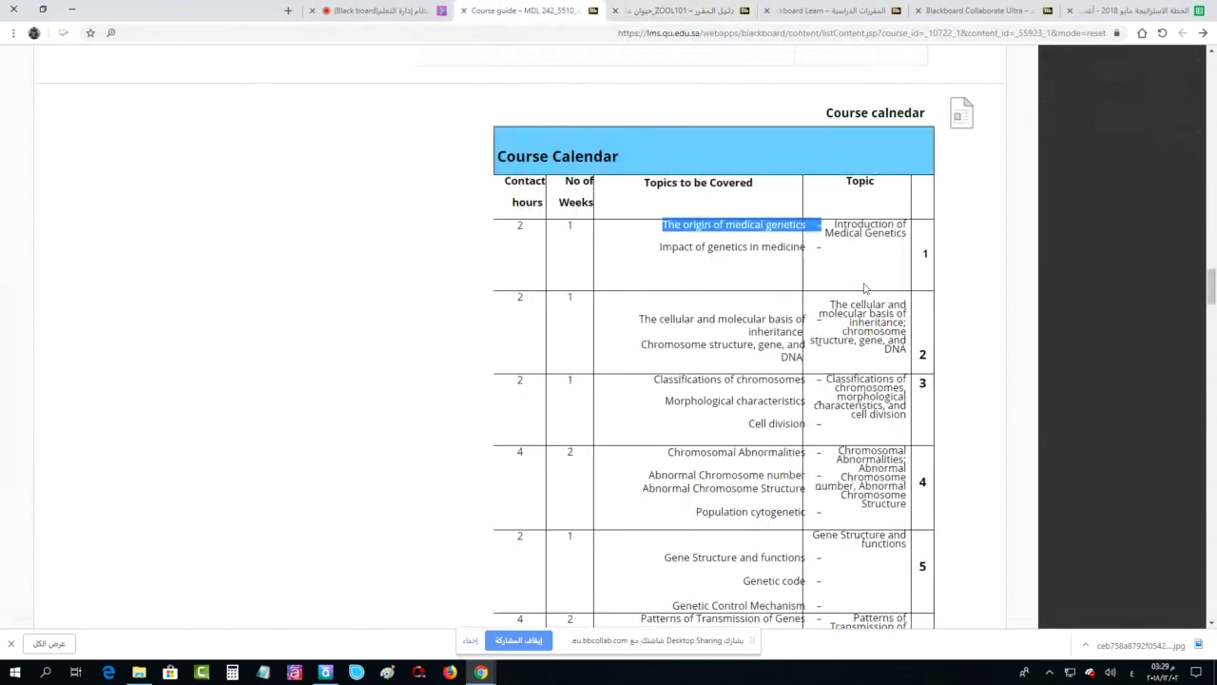
pyautogui.click(378, 9)
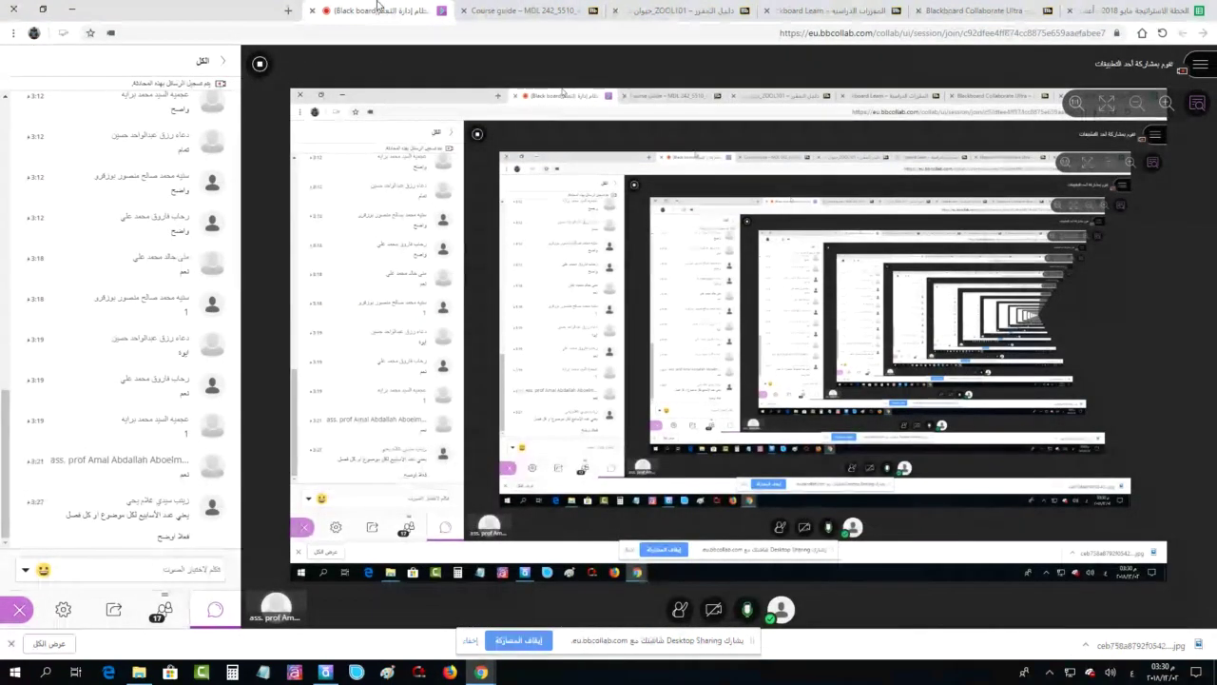
pyautogui.click(725, 9)
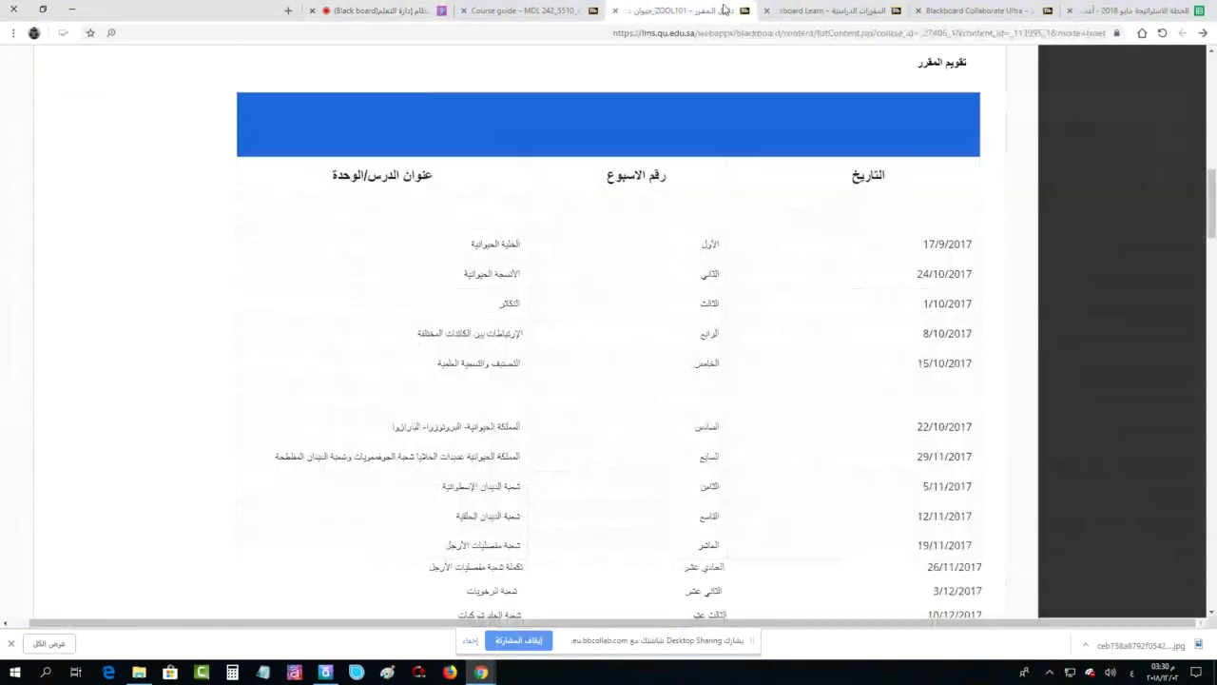
pyautogui.scroll(-1, 757, 340)
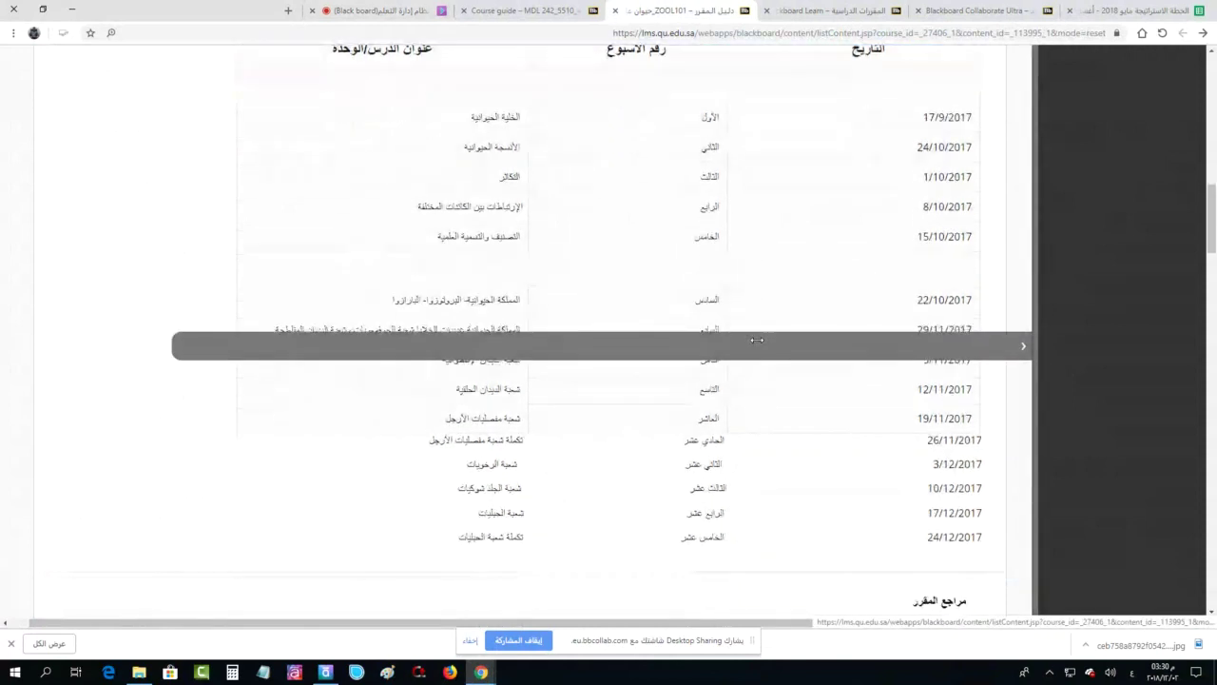
pyautogui.moveTo(943, 118); pyautogui.dragTo(939, 179)
pyautogui.tripleClick(944, 302)
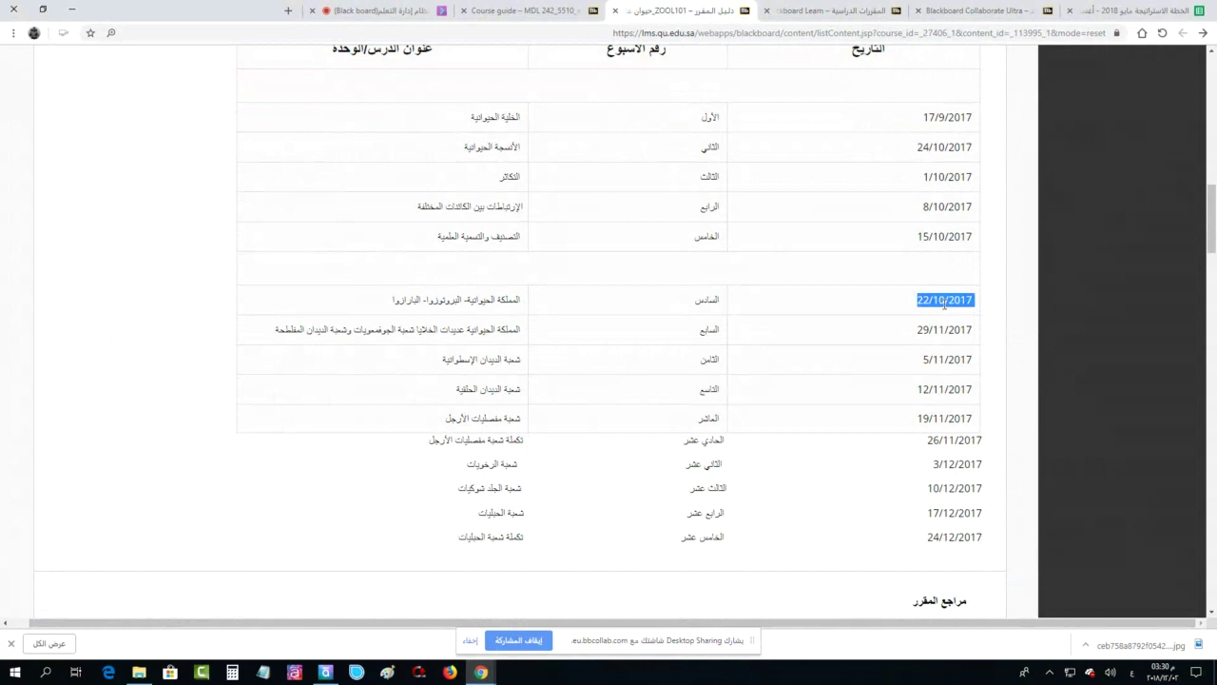
pyautogui.tripleClick(921, 238)
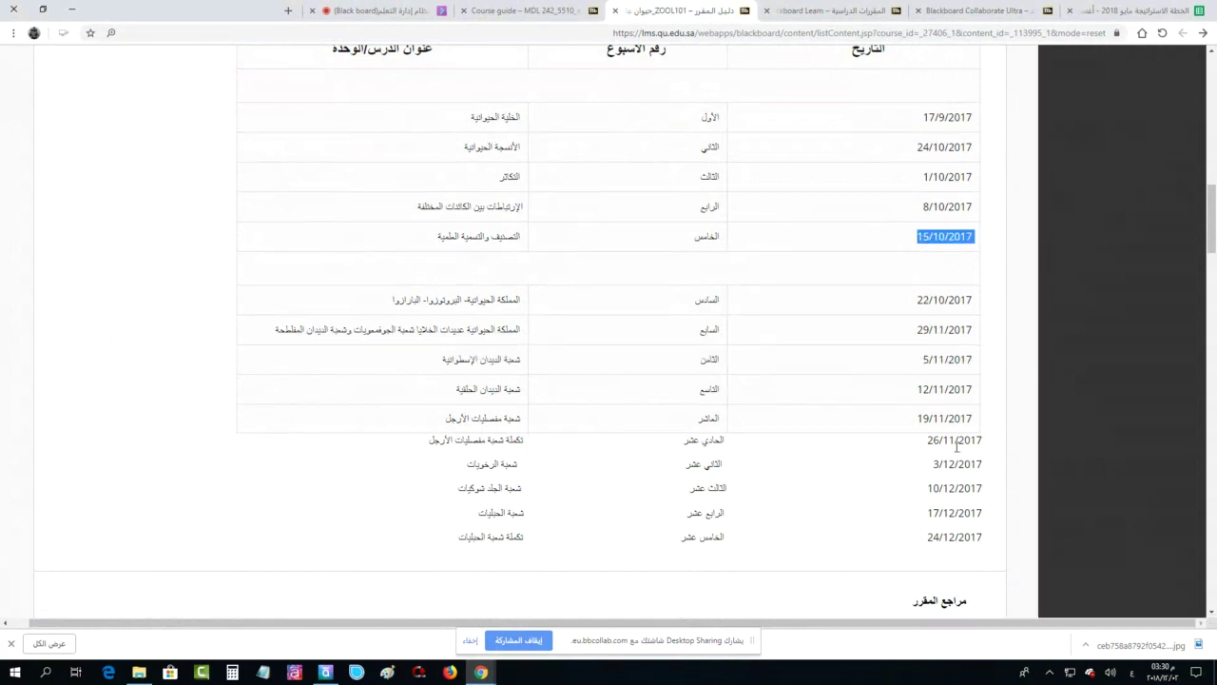
pyautogui.moveTo(930, 537); pyautogui.dragTo(983, 539)
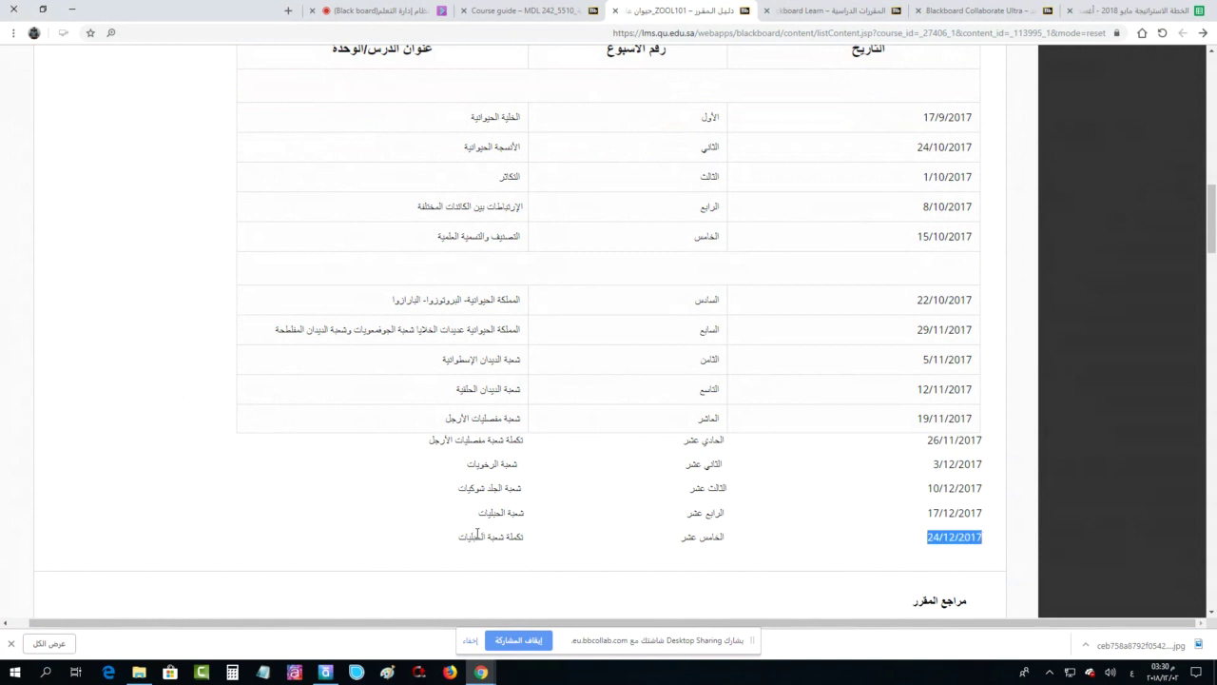
pyautogui.tripleClick(955, 537)
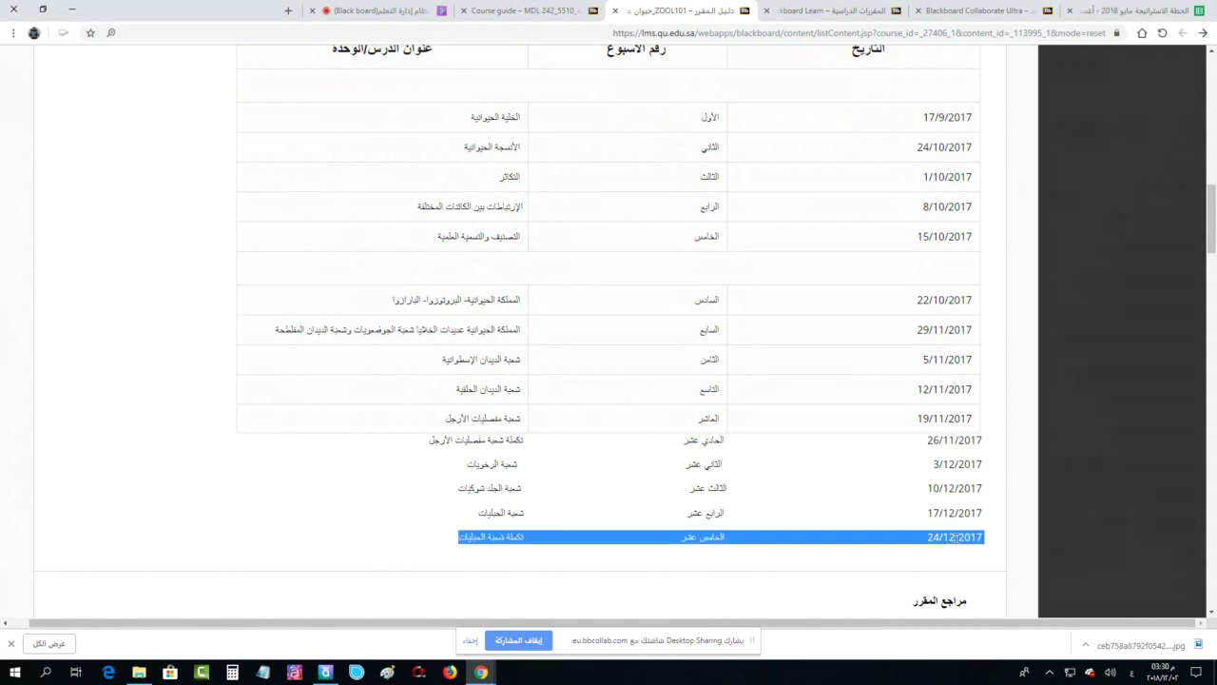
pyautogui.moveTo(926, 538); pyautogui.dragTo(987, 541)
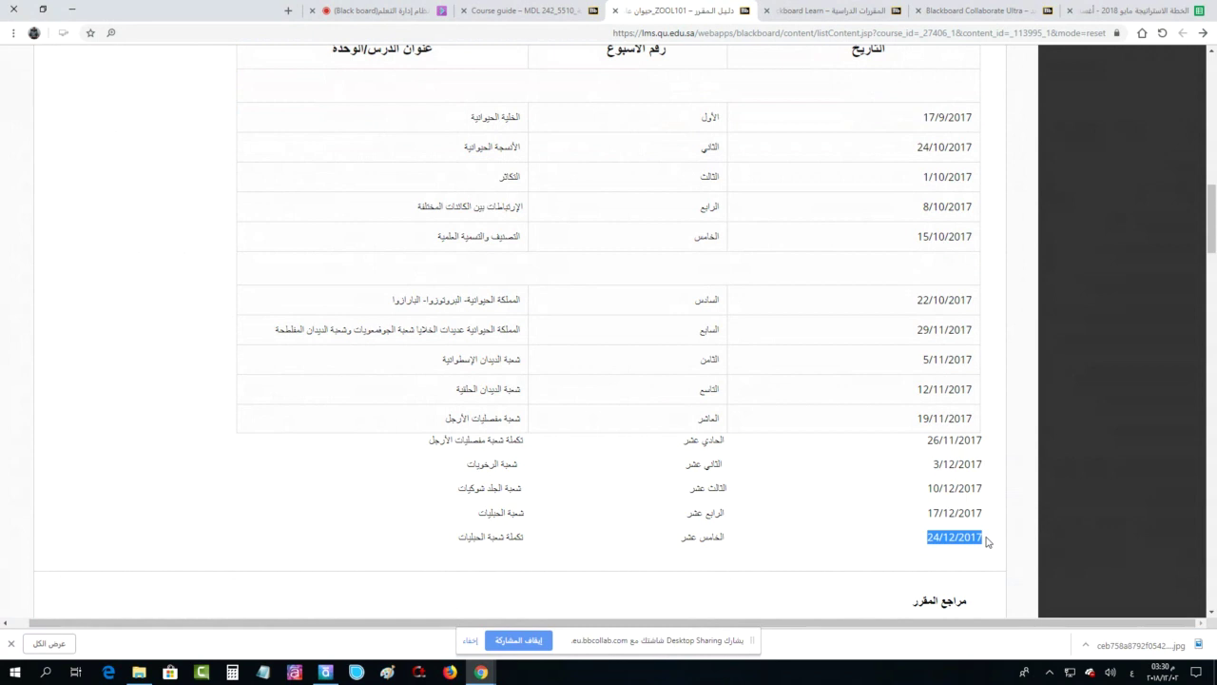
pyautogui.scroll(4, 524, 504)
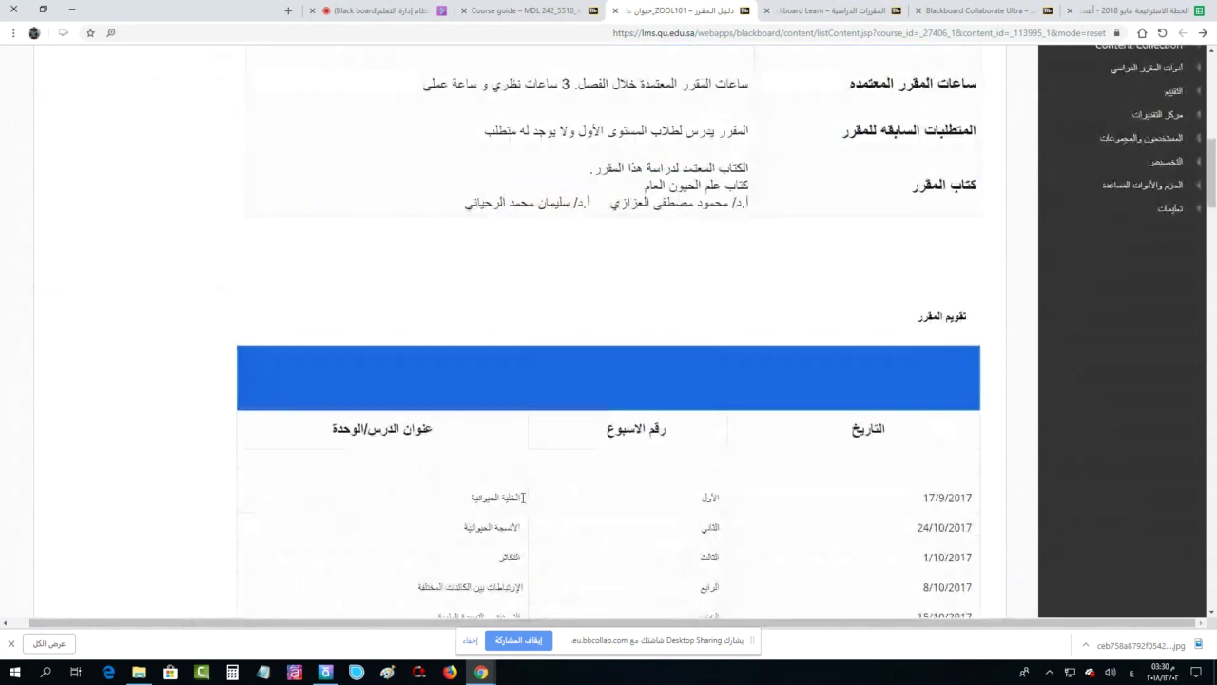
pyautogui.scroll(-3, 627, 444)
pyautogui.click(538, 11)
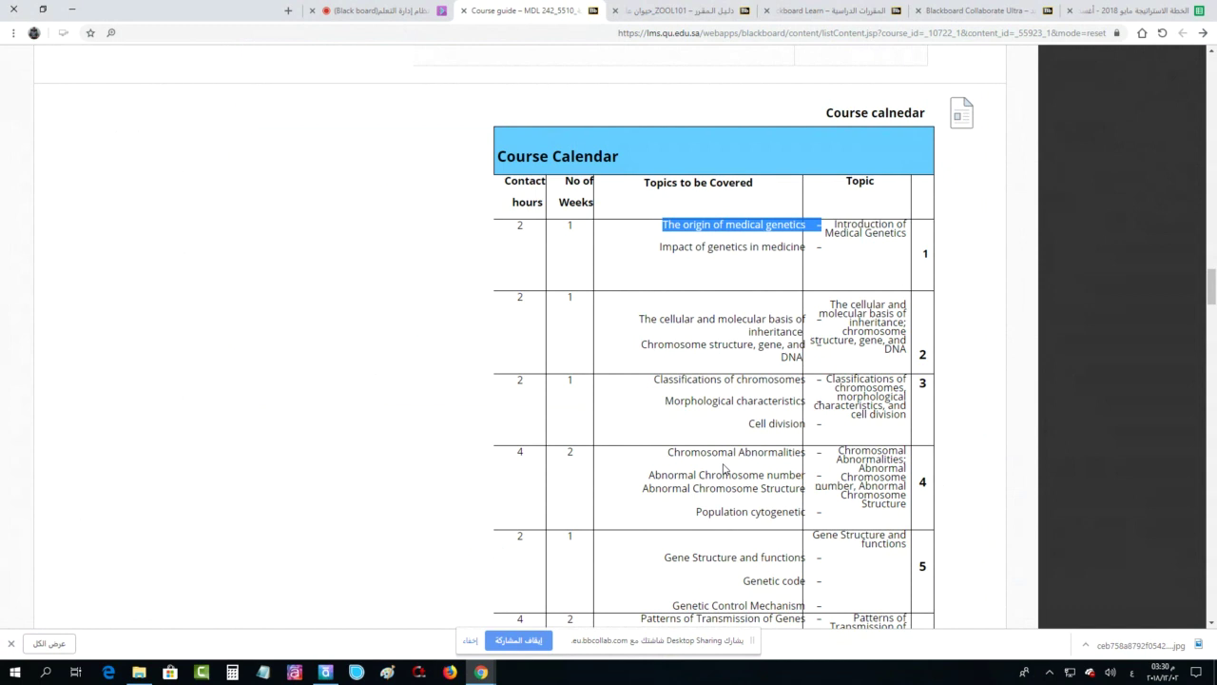
pyautogui.click(713, 7)
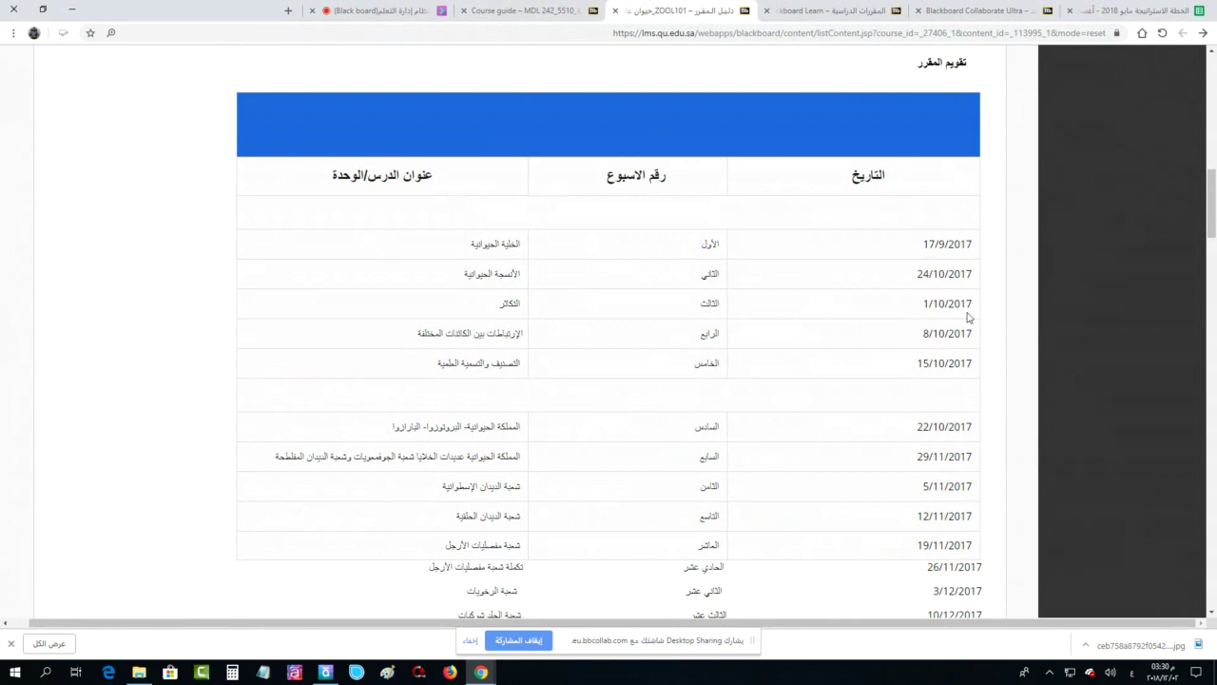
pyautogui.click(550, 8)
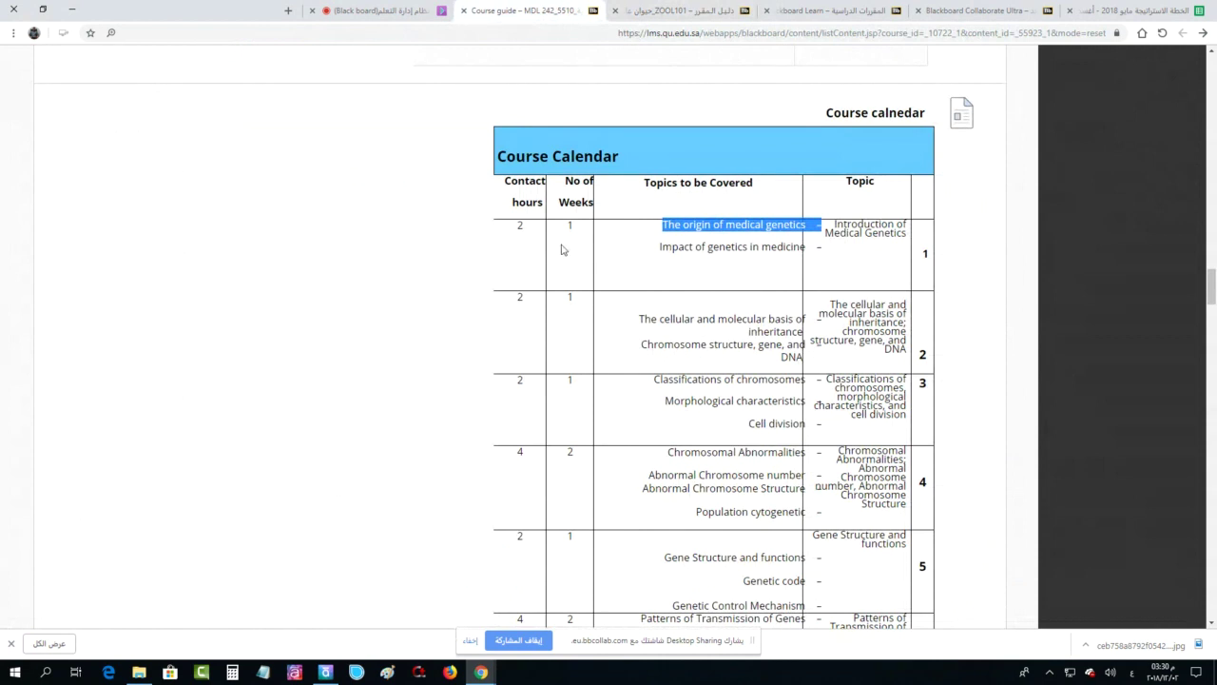
# Scroll past Learning Resources and reference web sites to the Course Guidelines grading scale
pyautogui.scroll(-10, 583, 234)
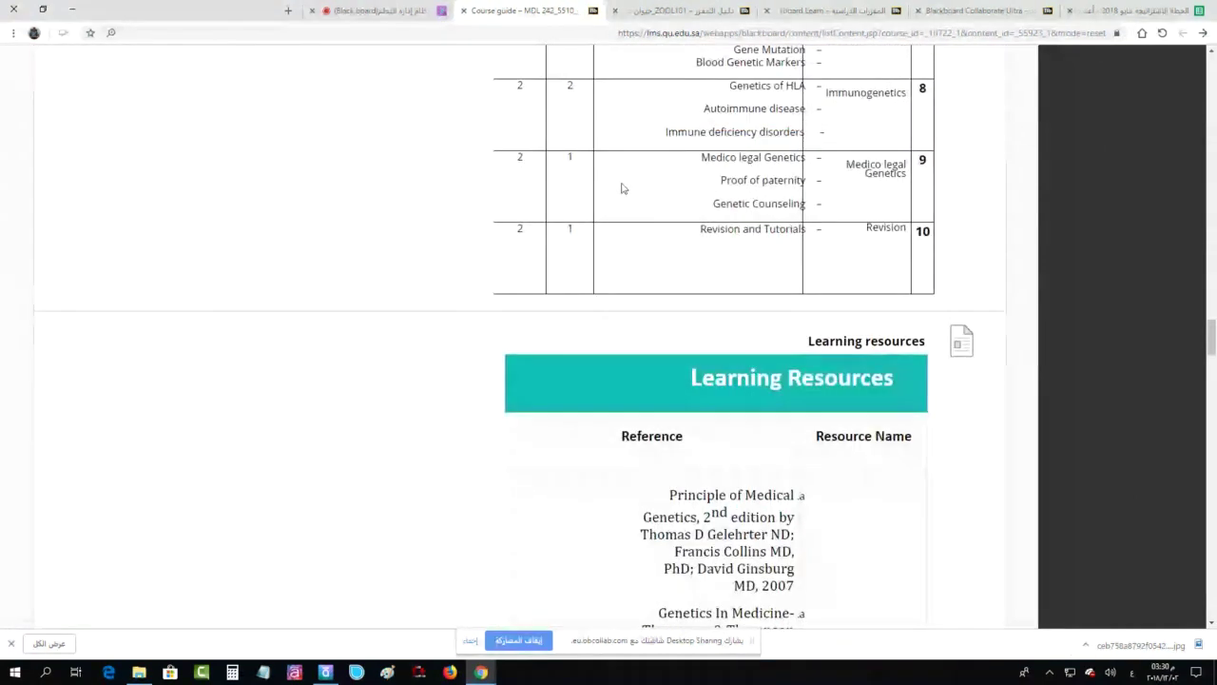
pyautogui.scroll(-2, 619, 188)
pyautogui.scroll(-2, 619, 187)
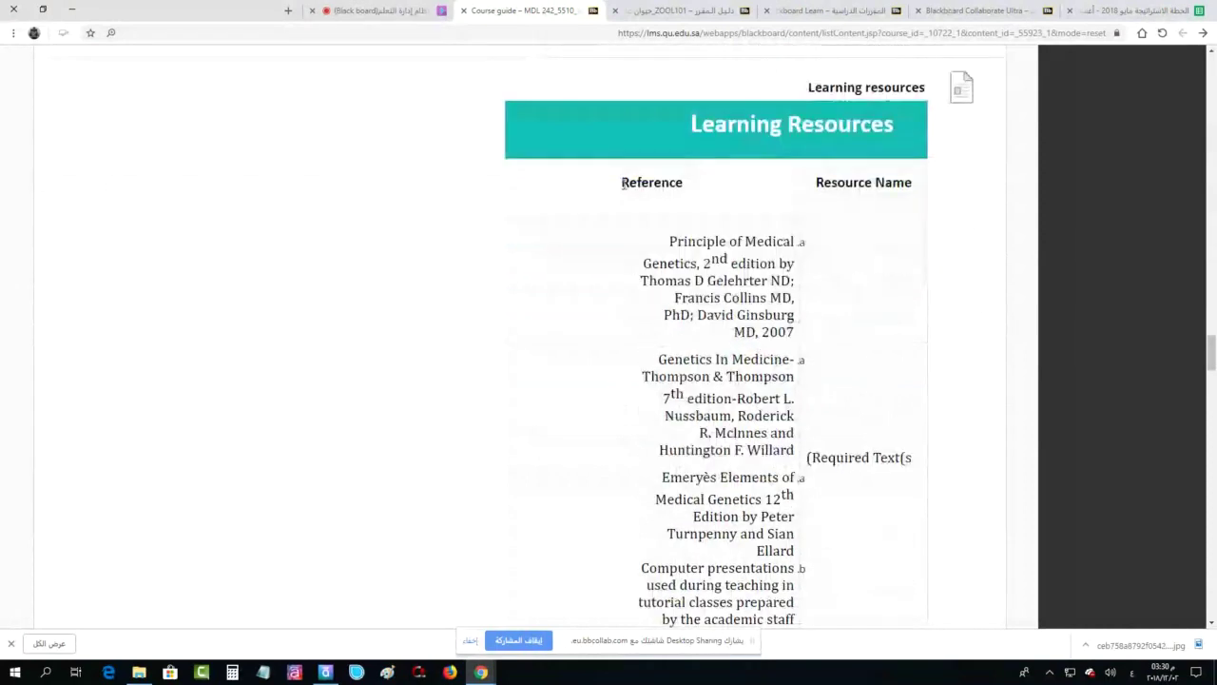
pyautogui.scroll(-3, 611, 341)
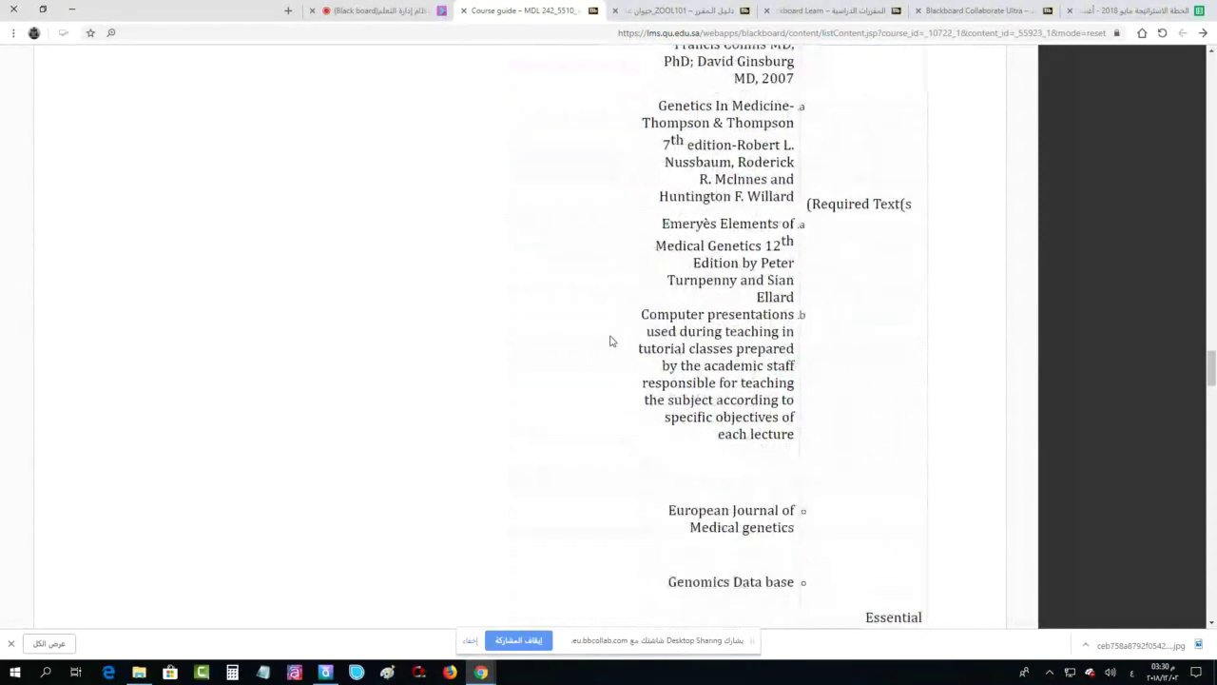
pyautogui.scroll(-6, 612, 340)
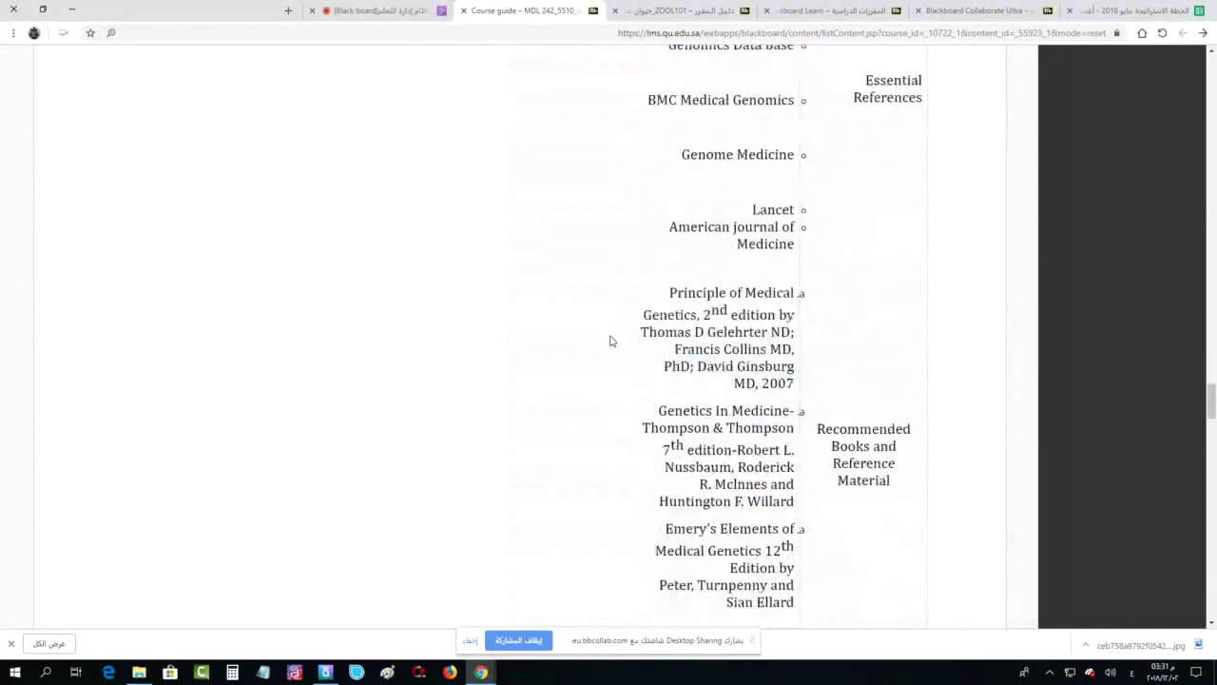
pyautogui.scroll(-2, 611, 341)
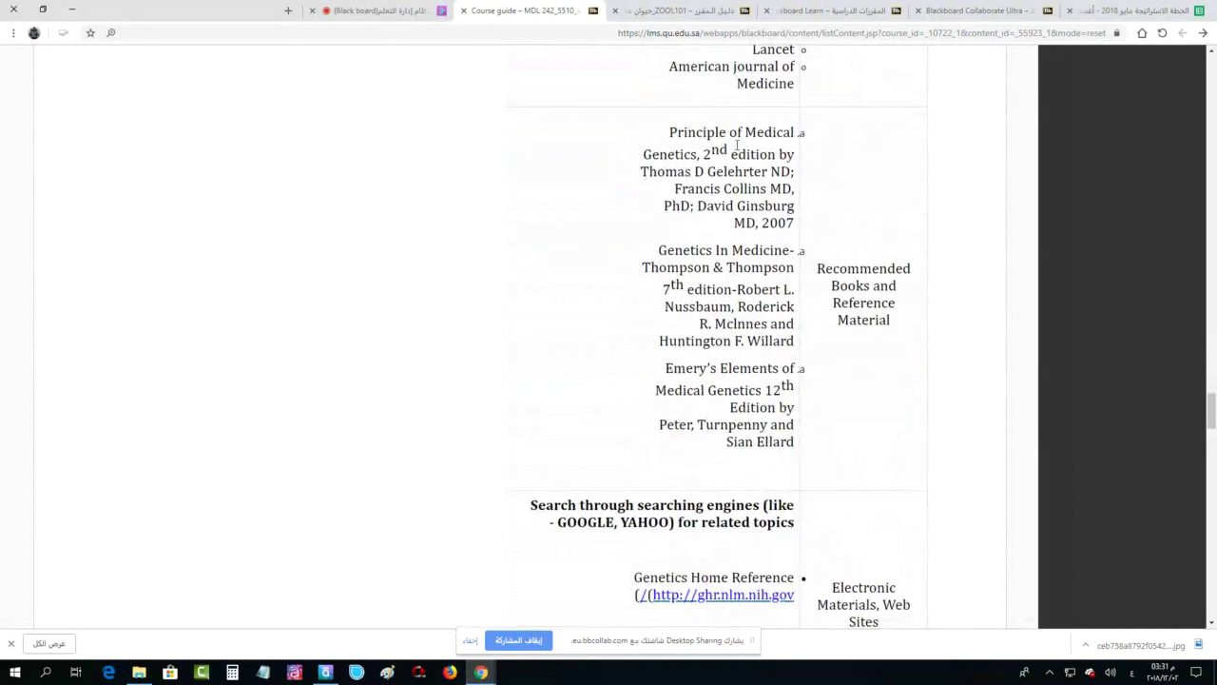
pyautogui.scroll(-3, 715, 428)
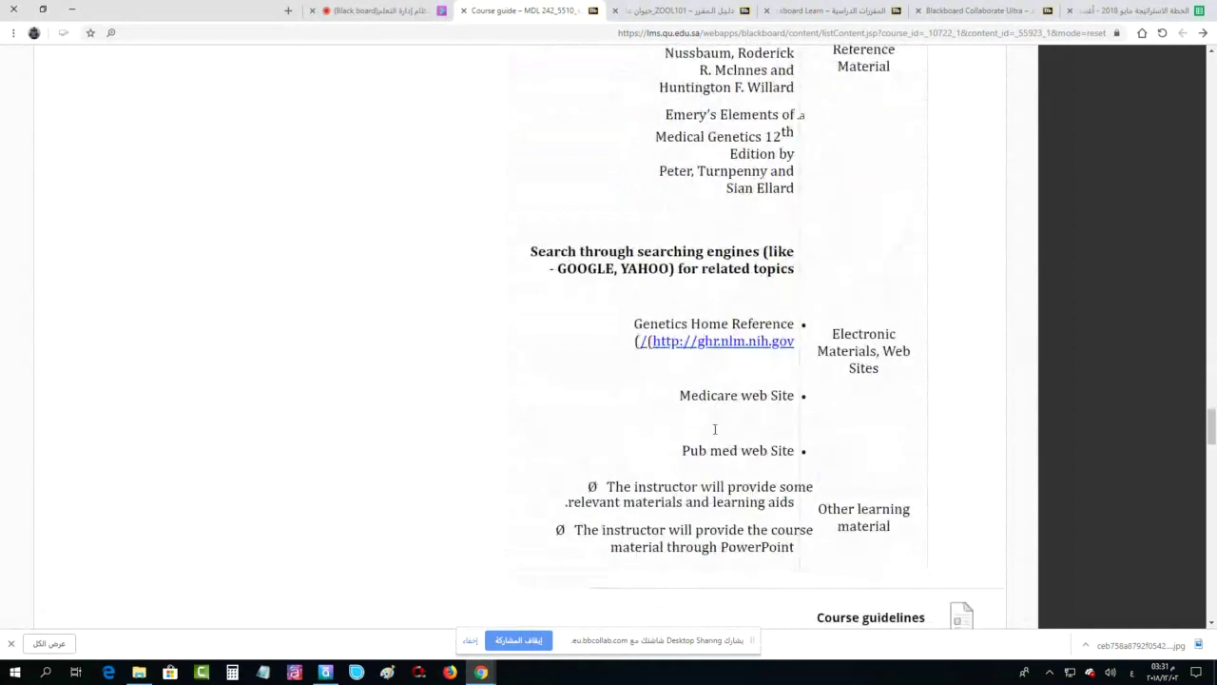
pyautogui.scroll(-4, 620, 316)
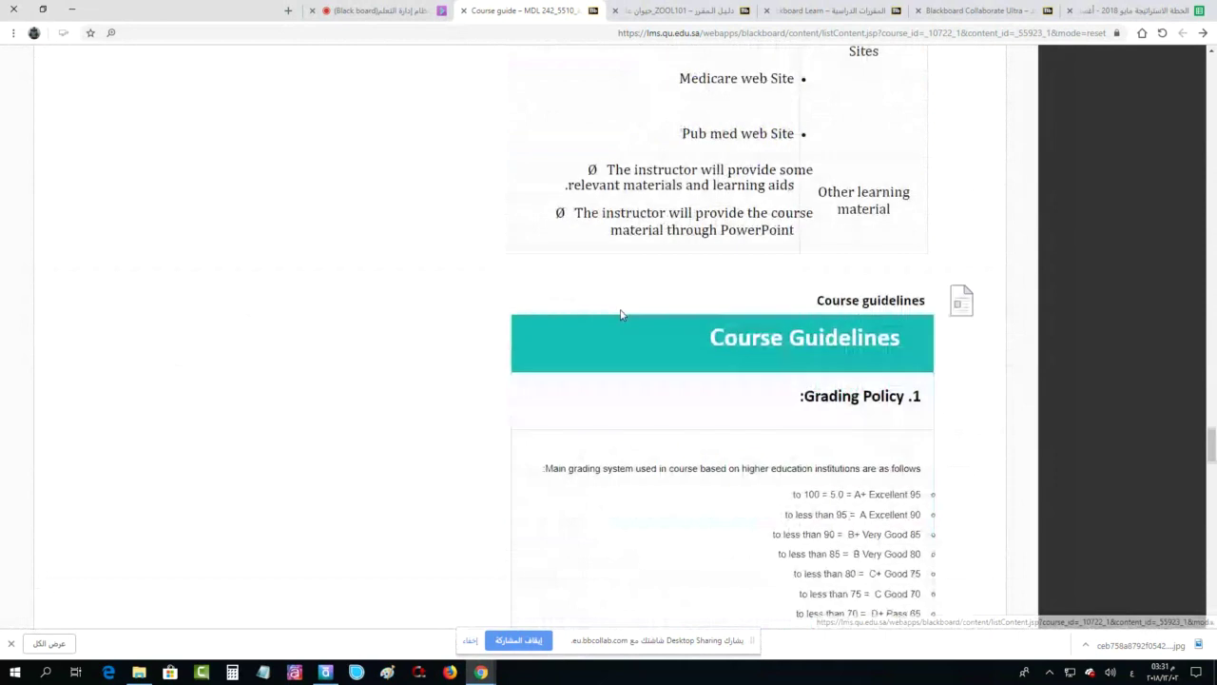
pyautogui.scroll(4, 620, 315)
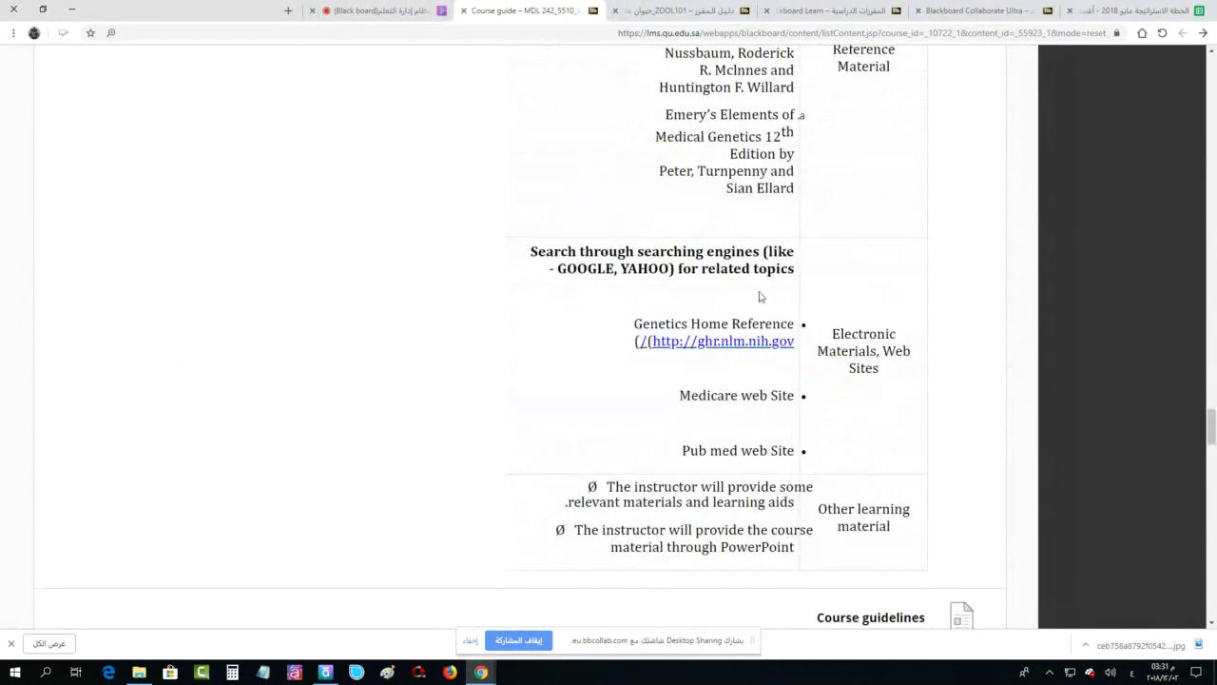
pyautogui.scroll(-3, 666, 381)
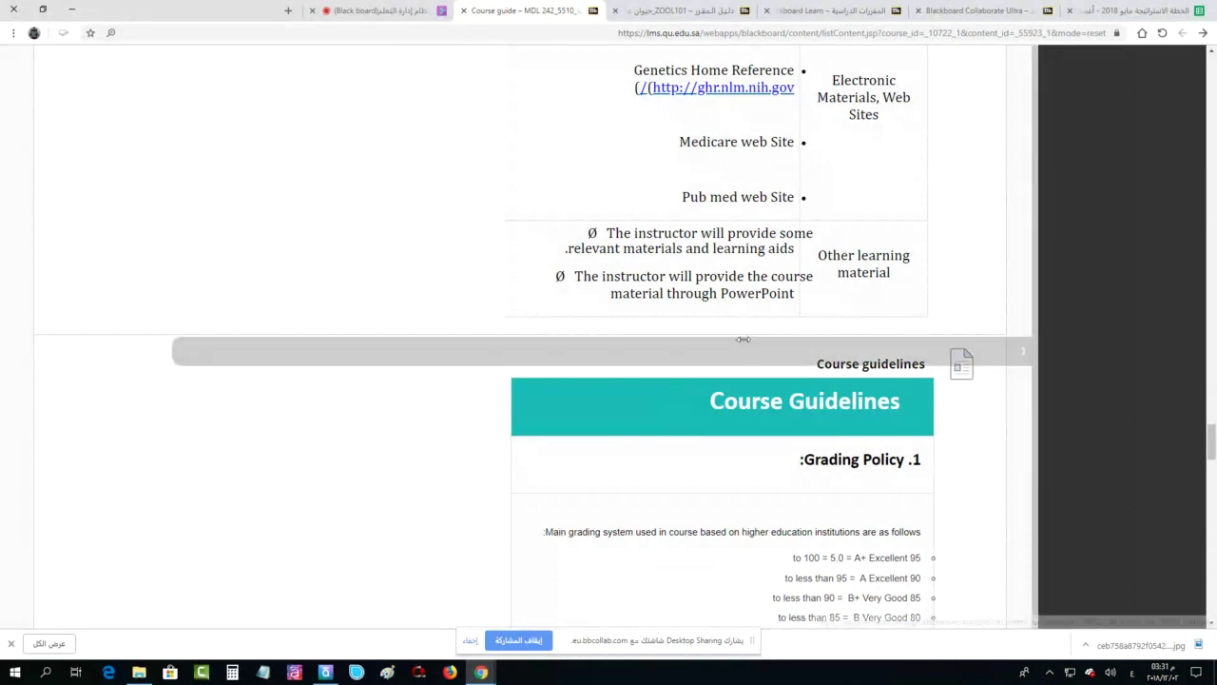
pyautogui.scroll(-5, 676, 342)
# Highlight the grading scale from A+ Excellent (95) down to F Fail (60), then reveal the assessment weights
pyautogui.scroll(3, 680, 308)
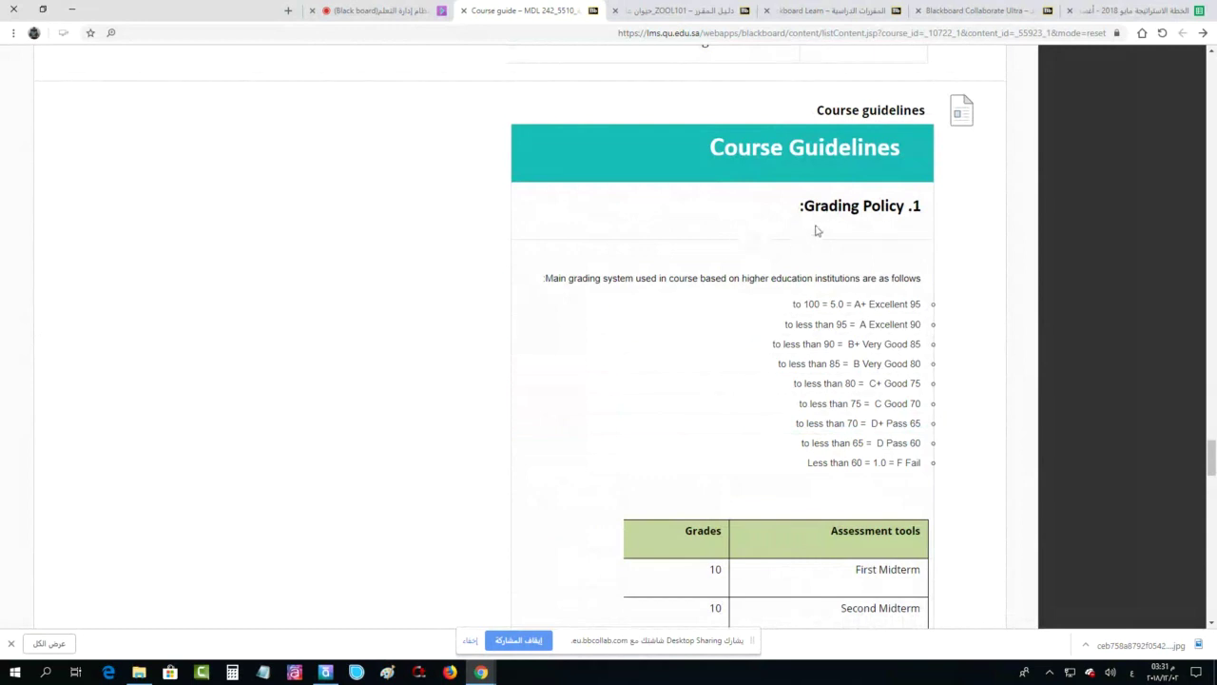
pyautogui.moveTo(808, 204); pyautogui.dragTo(907, 207)
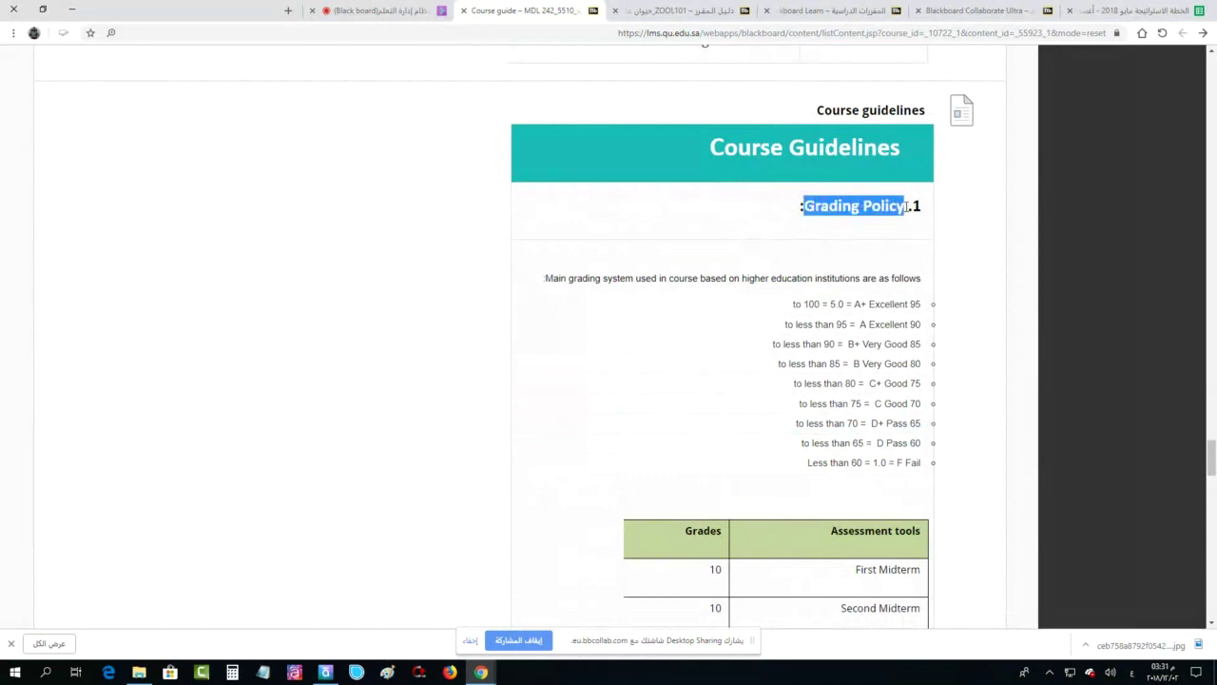
pyautogui.click(833, 305)
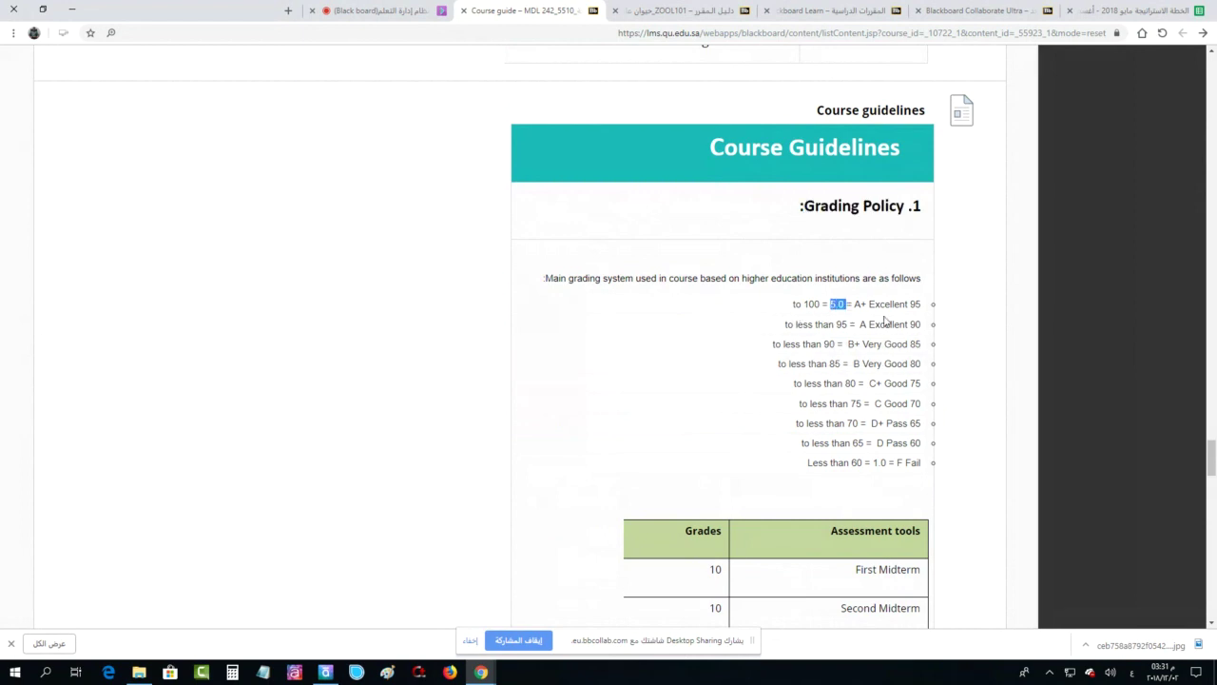
pyautogui.moveTo(858, 304); pyautogui.dragTo(909, 308)
pyautogui.moveTo(835, 325); pyautogui.dragTo(854, 325)
pyautogui.moveTo(804, 471); pyautogui.dragTo(922, 311)
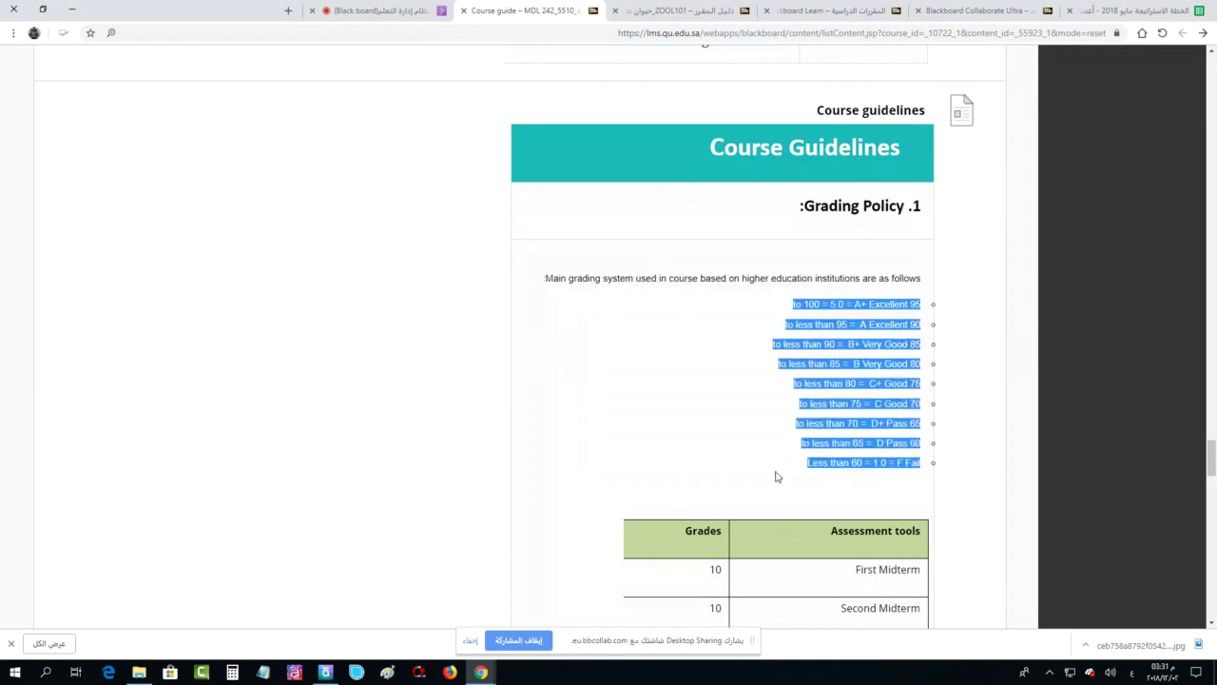
pyautogui.doubleClick(859, 463)
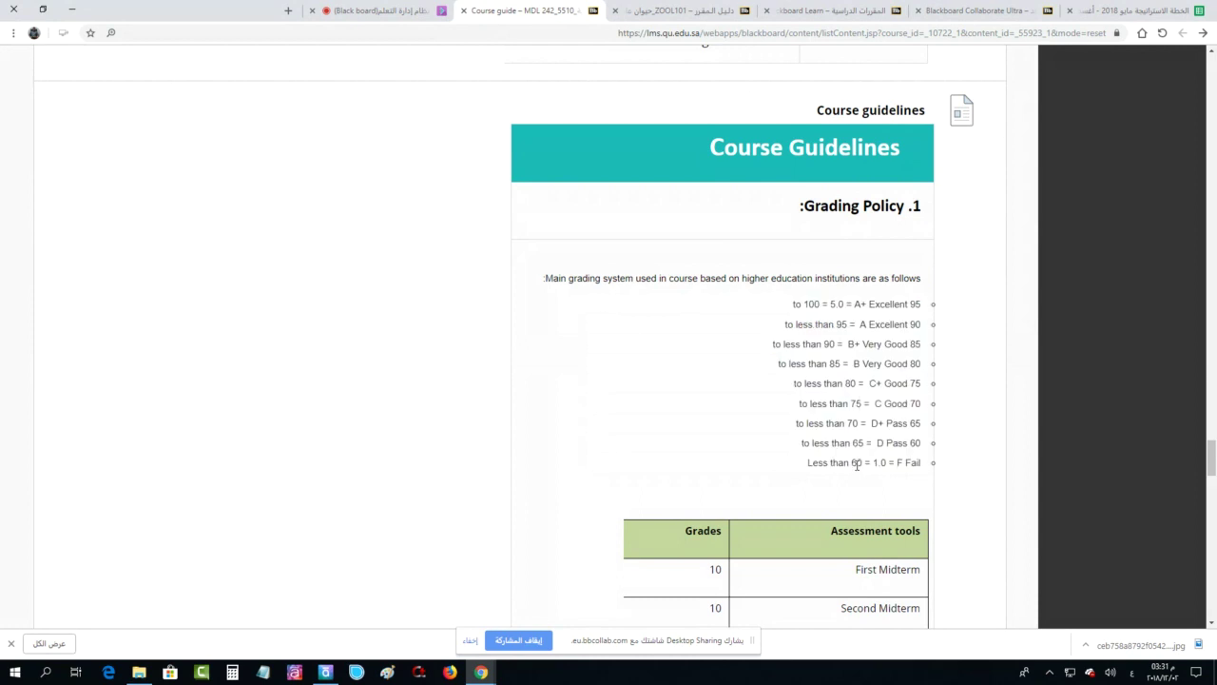
pyautogui.scroll(-3, 666, 407)
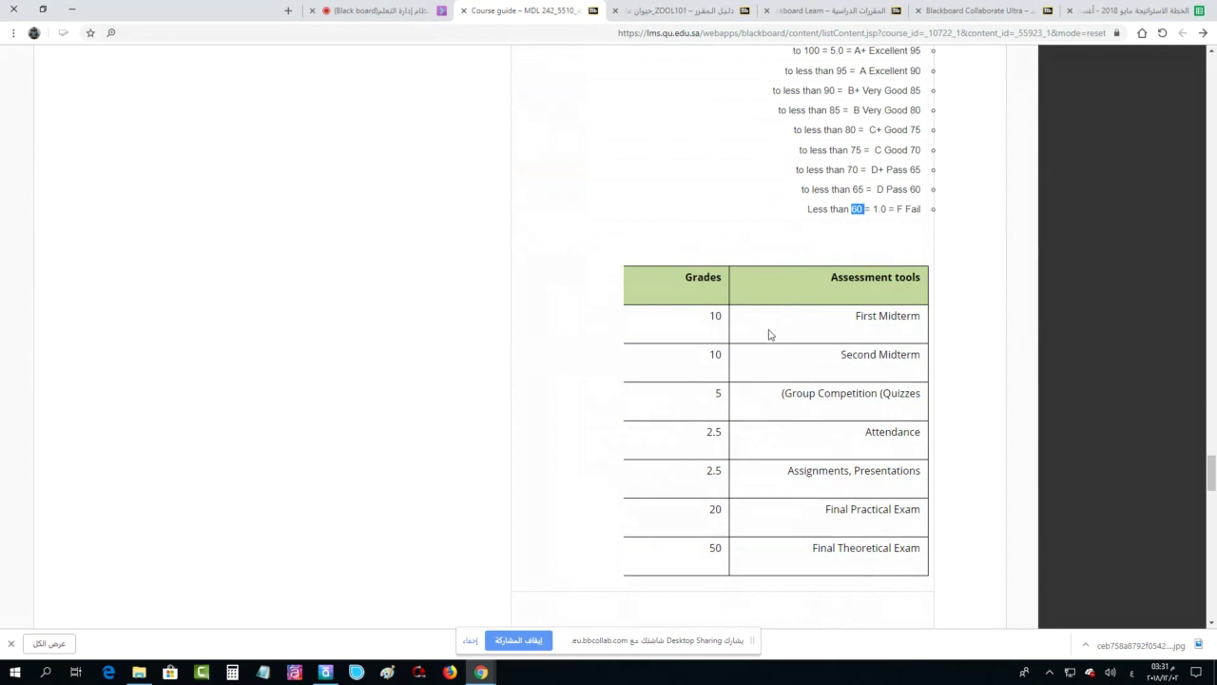
pyautogui.tripleClick(902, 320)
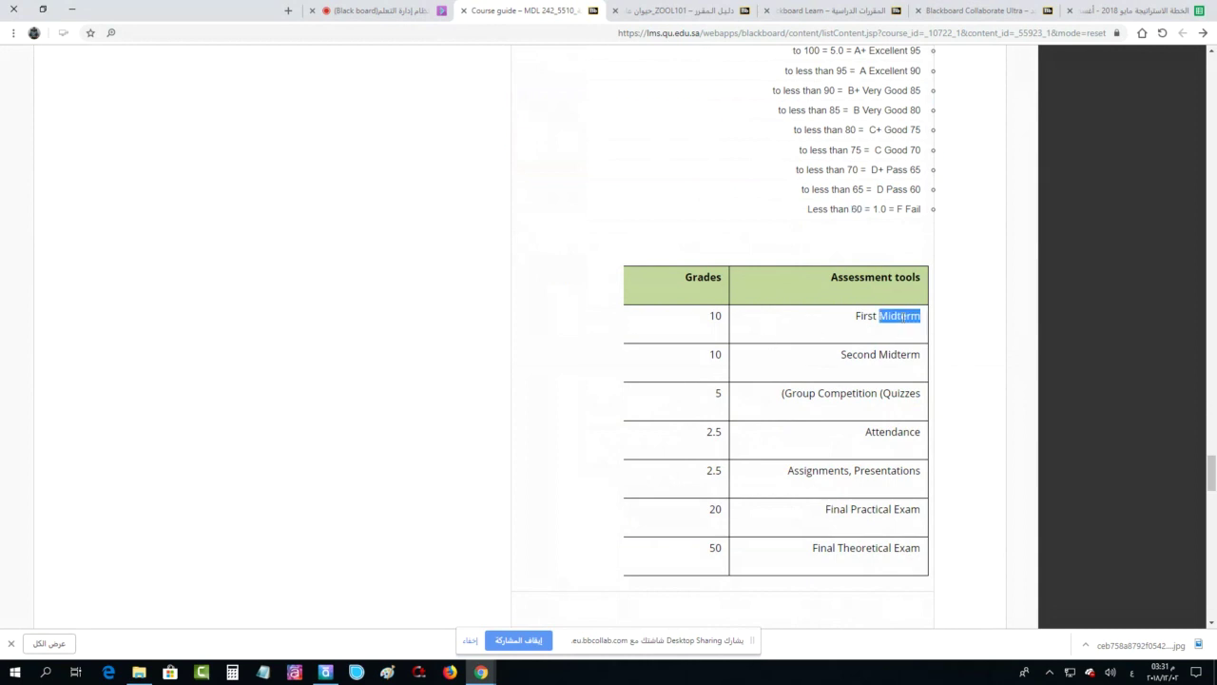
pyautogui.moveTo(897, 353); pyautogui.dragTo(658, 343)
pyautogui.doubleClick(908, 395)
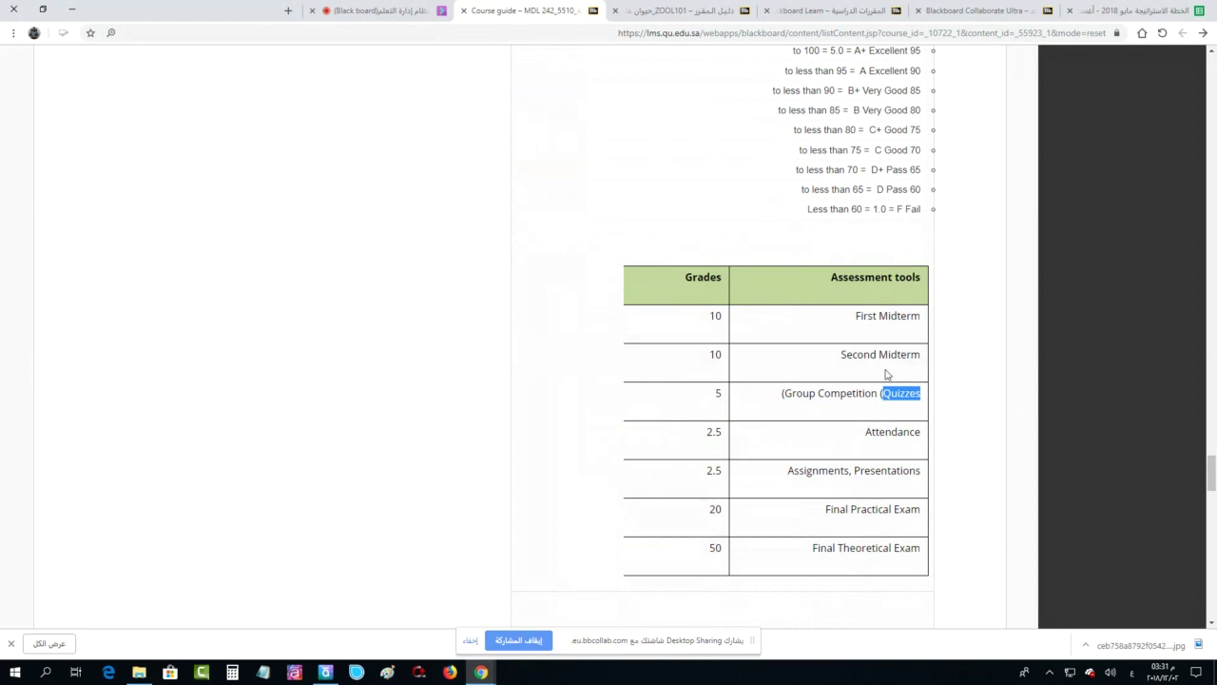
pyautogui.moveTo(812, 550); pyautogui.dragTo(927, 551)
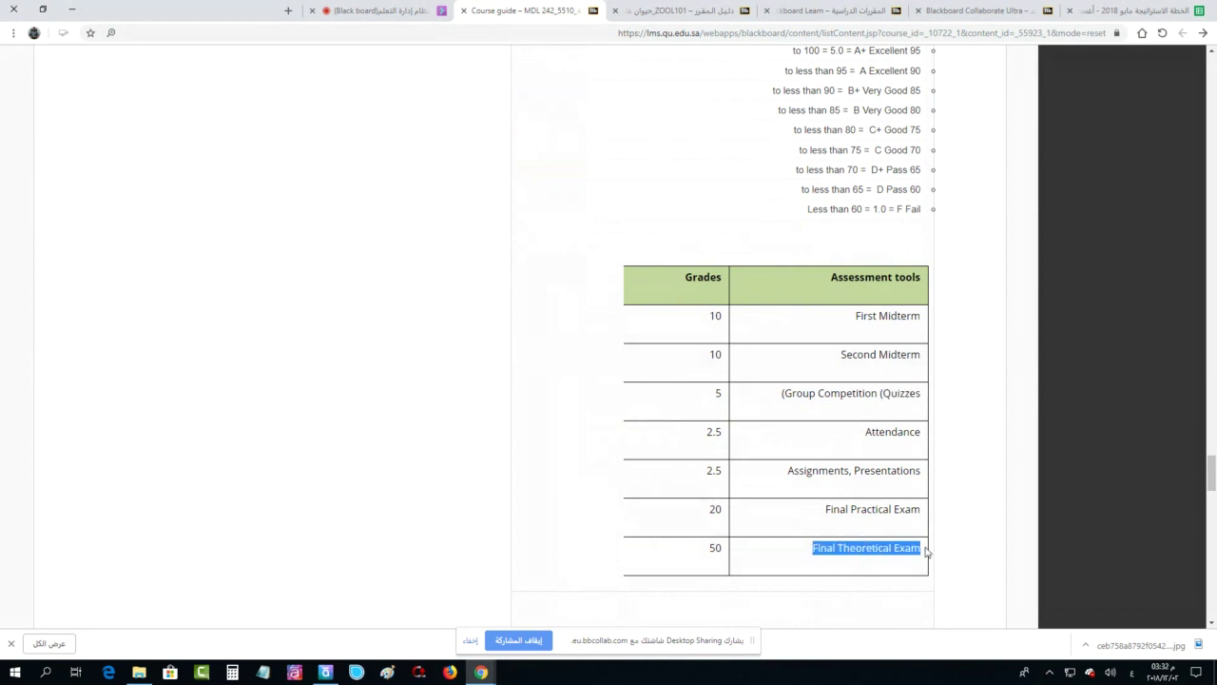
pyautogui.doubleClick(716, 548)
pyautogui.moveTo(711, 511); pyautogui.dragTo(924, 321)
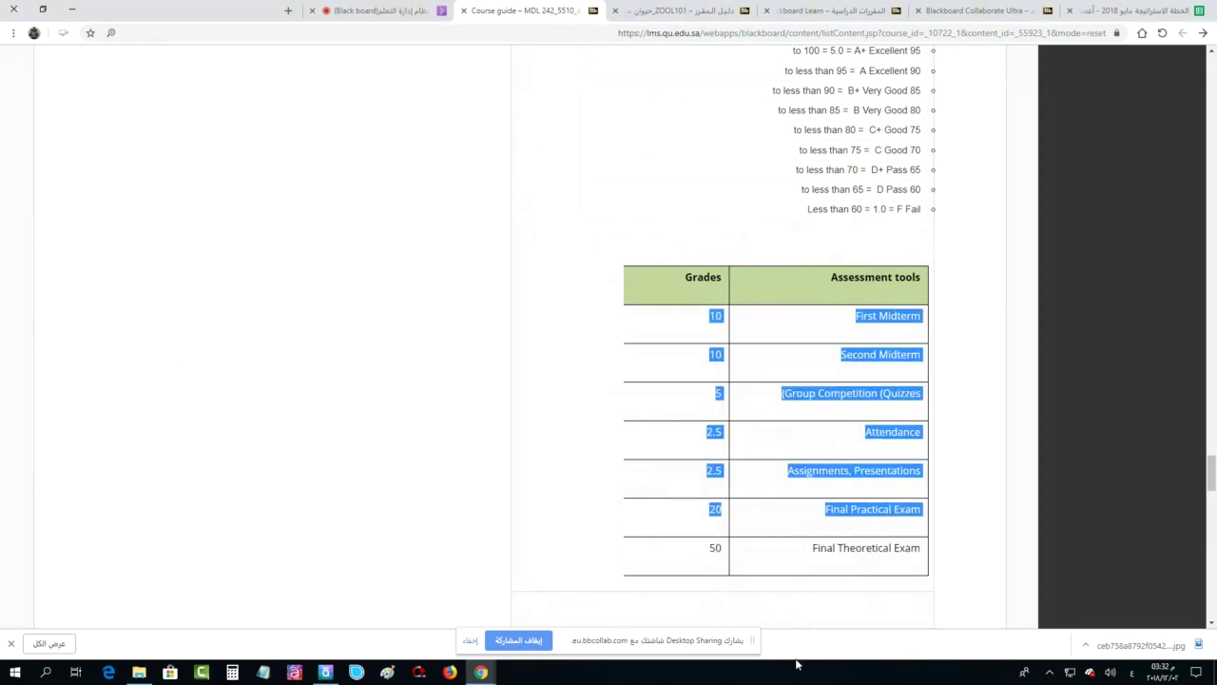
pyautogui.tripleClick(864, 511)
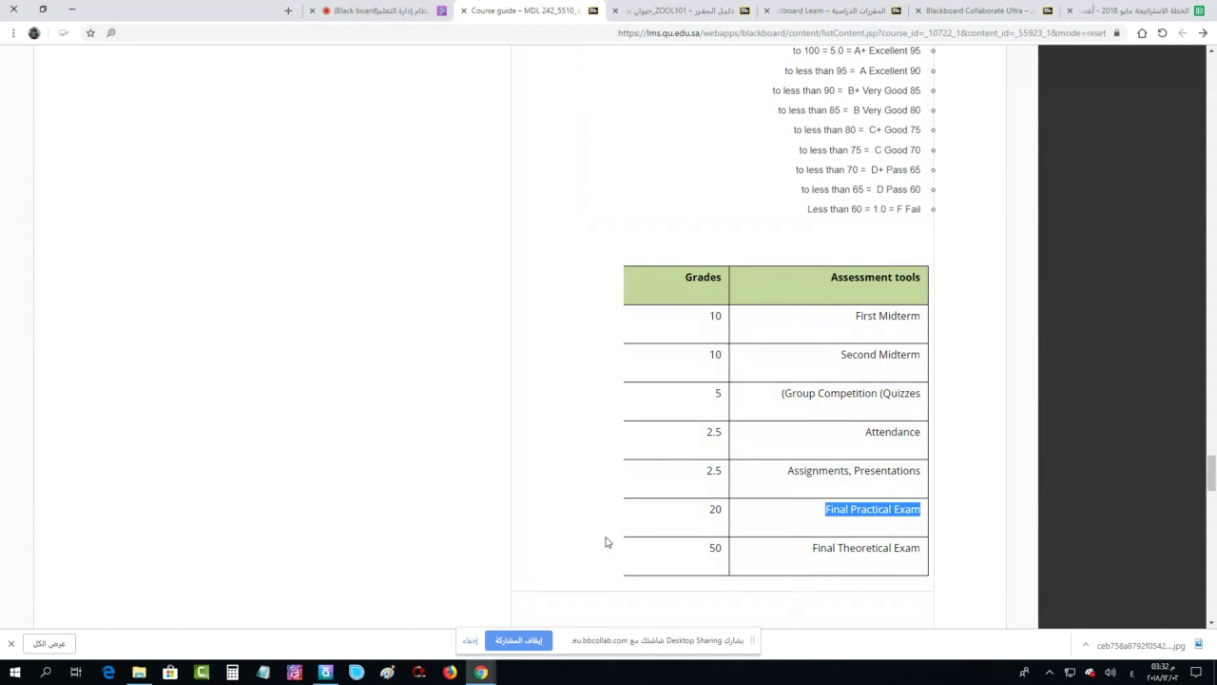
pyautogui.tripleClick(902, 513)
pyautogui.moveTo(694, 515); pyautogui.dragTo(894, 317)
pyautogui.moveTo(899, 316); pyautogui.dragTo(787, 326)
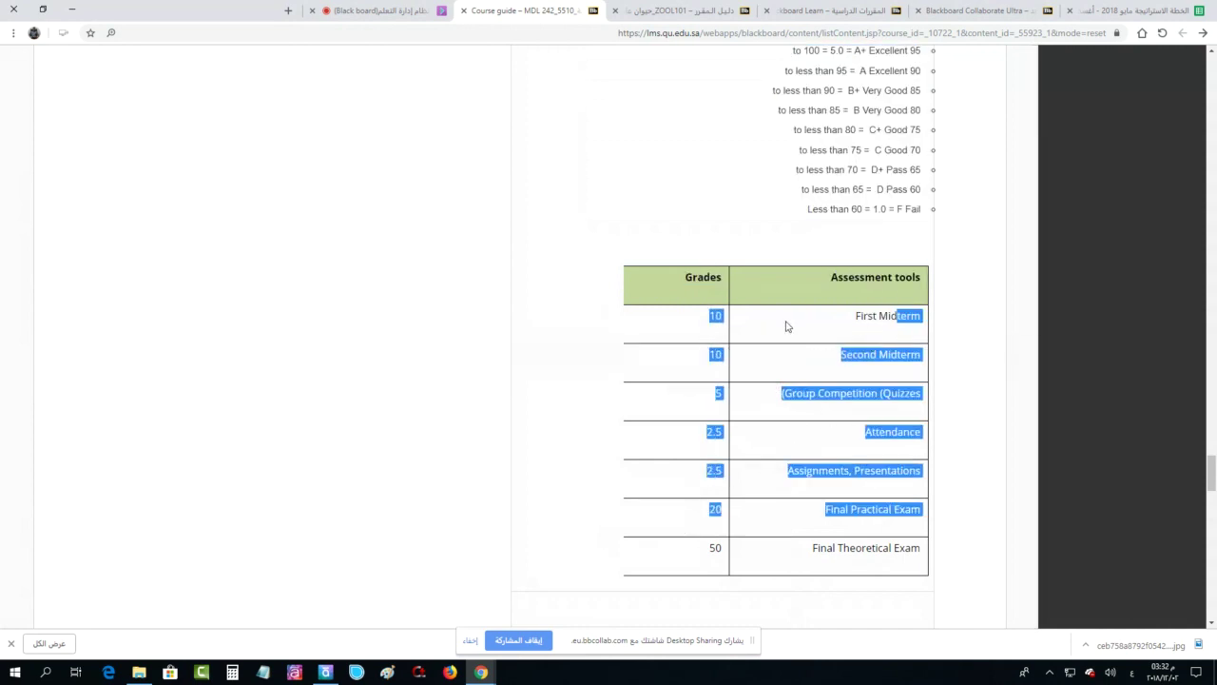
pyautogui.doubleClick(704, 559)
# Read through e-Mail, Netiquette and Communication, highlight the Technical Skills text, then return to the top
pyautogui.scroll(-3, 705, 558)
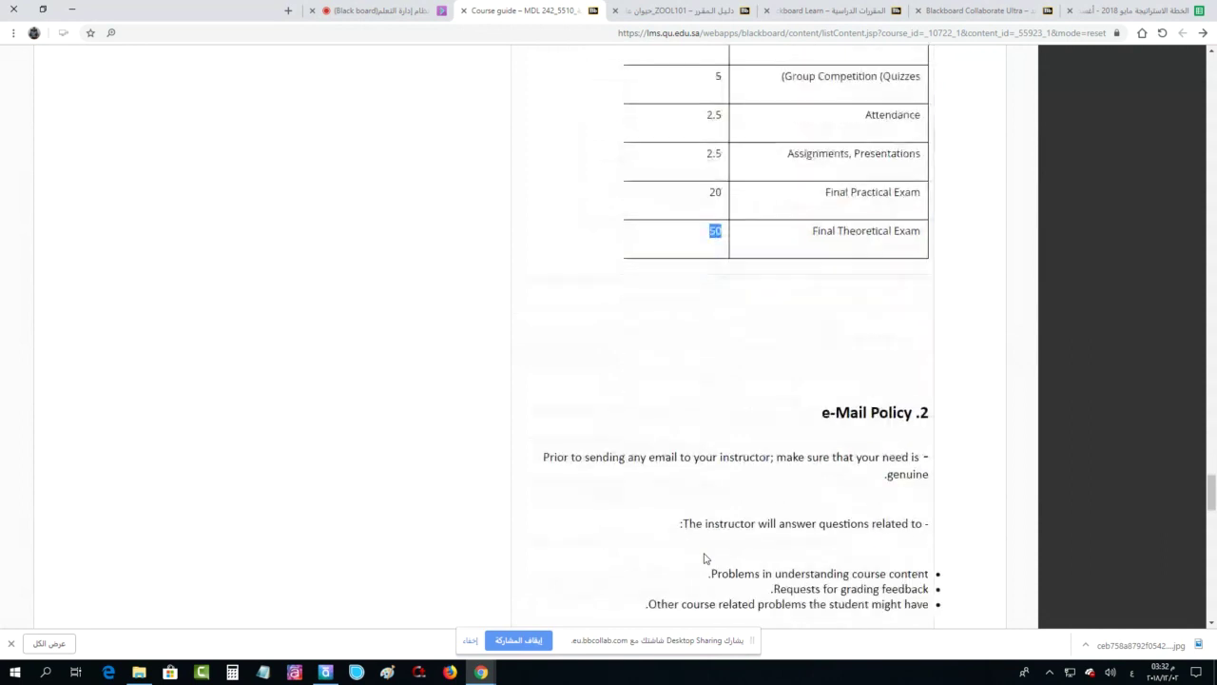
pyautogui.scroll(-2, 704, 558)
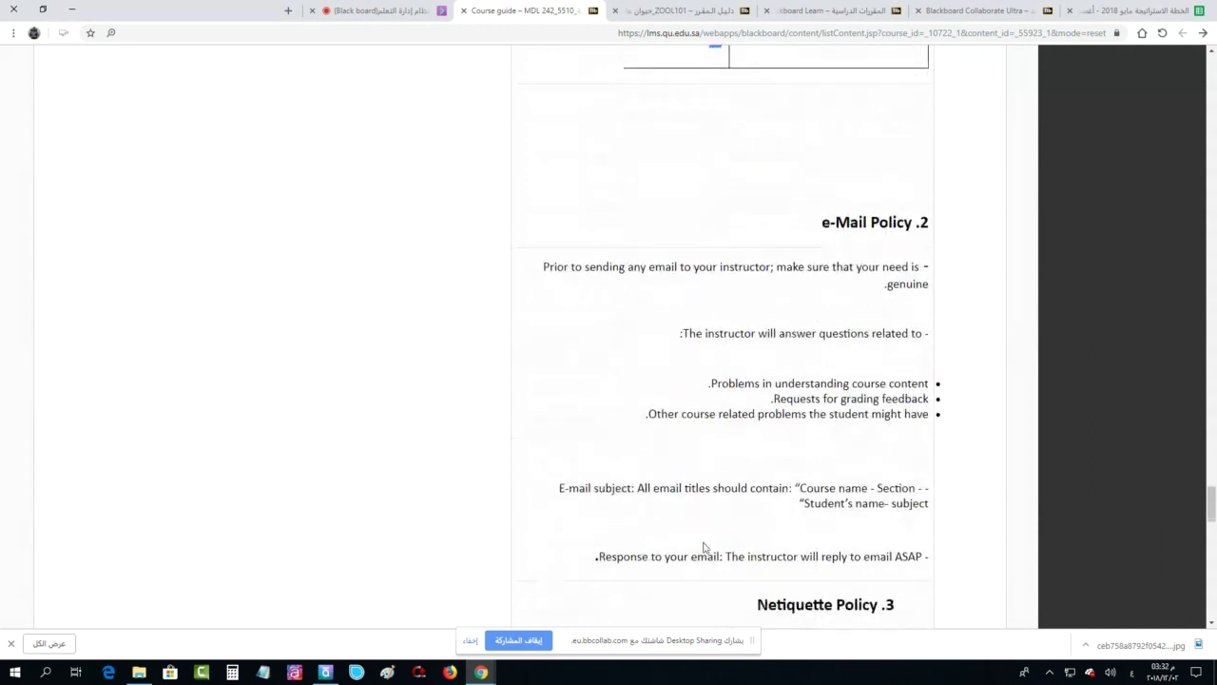
pyautogui.scroll(-3, 704, 552)
pyautogui.scroll(-3, 705, 549)
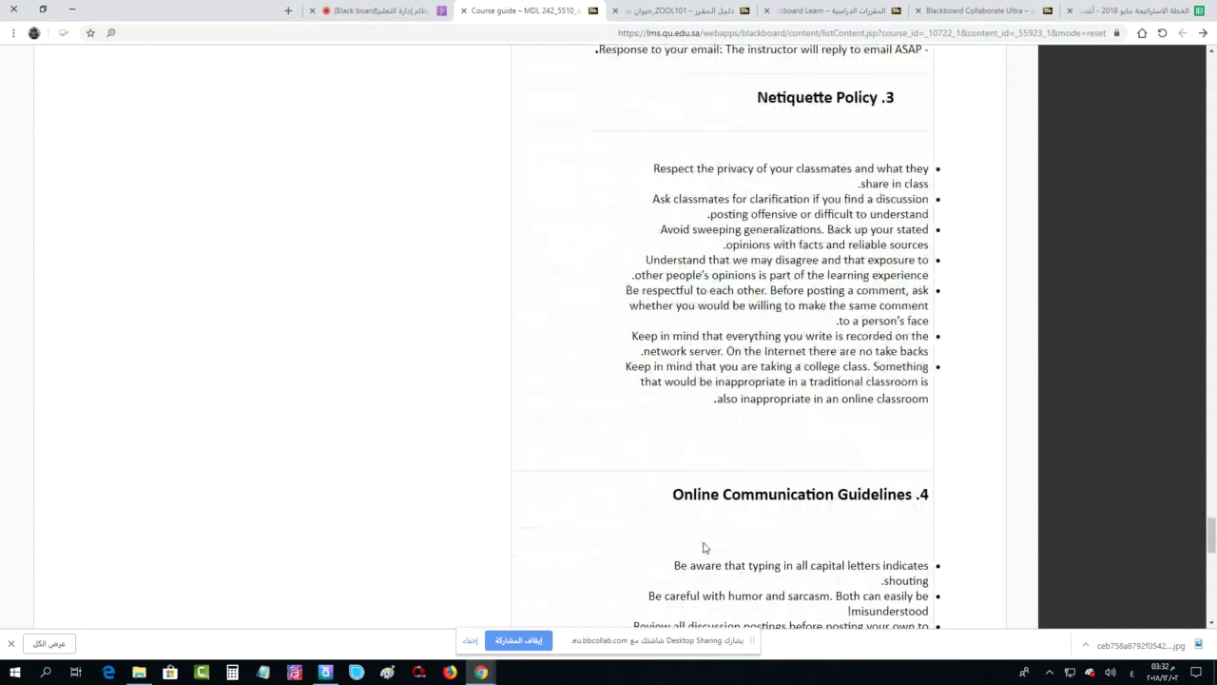
pyautogui.scroll(-9, 704, 547)
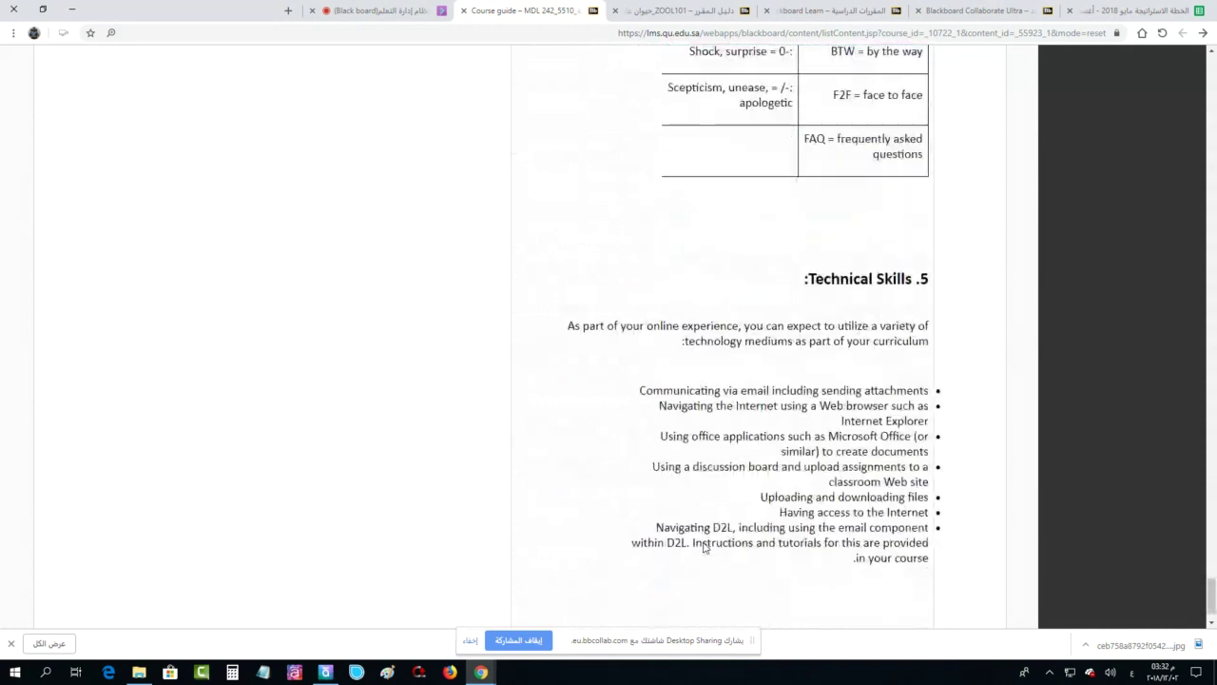
pyautogui.scroll(-1, 704, 547)
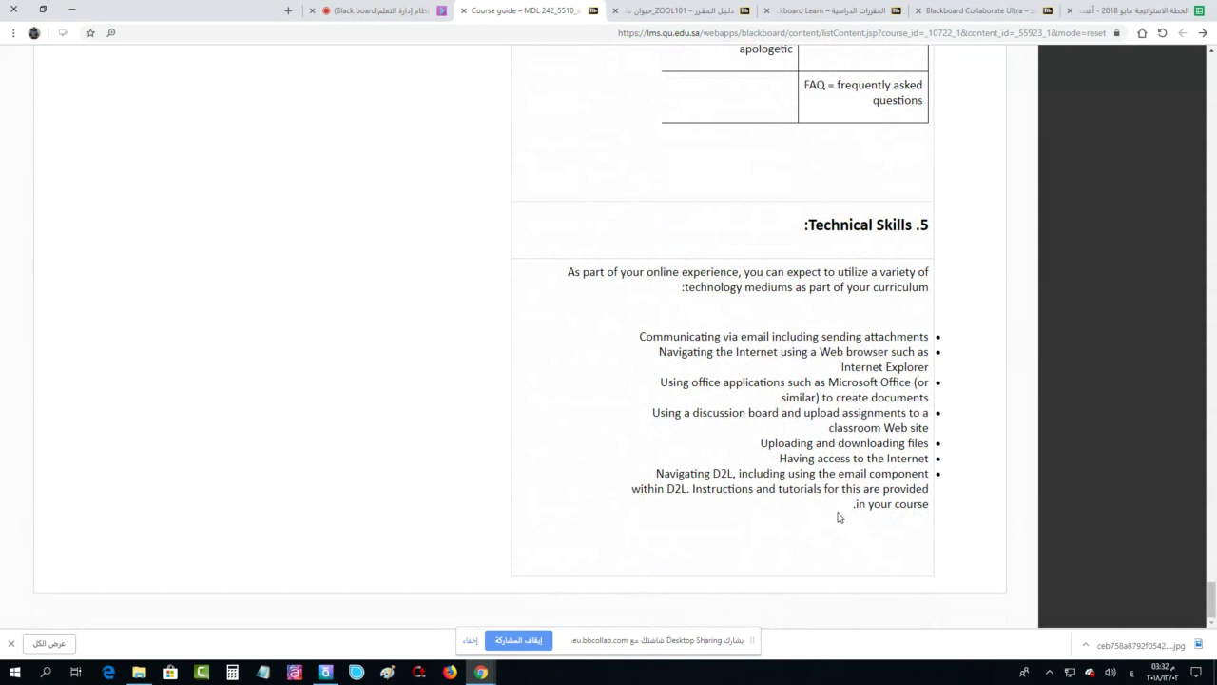
pyautogui.moveTo(838, 518); pyautogui.dragTo(932, 276)
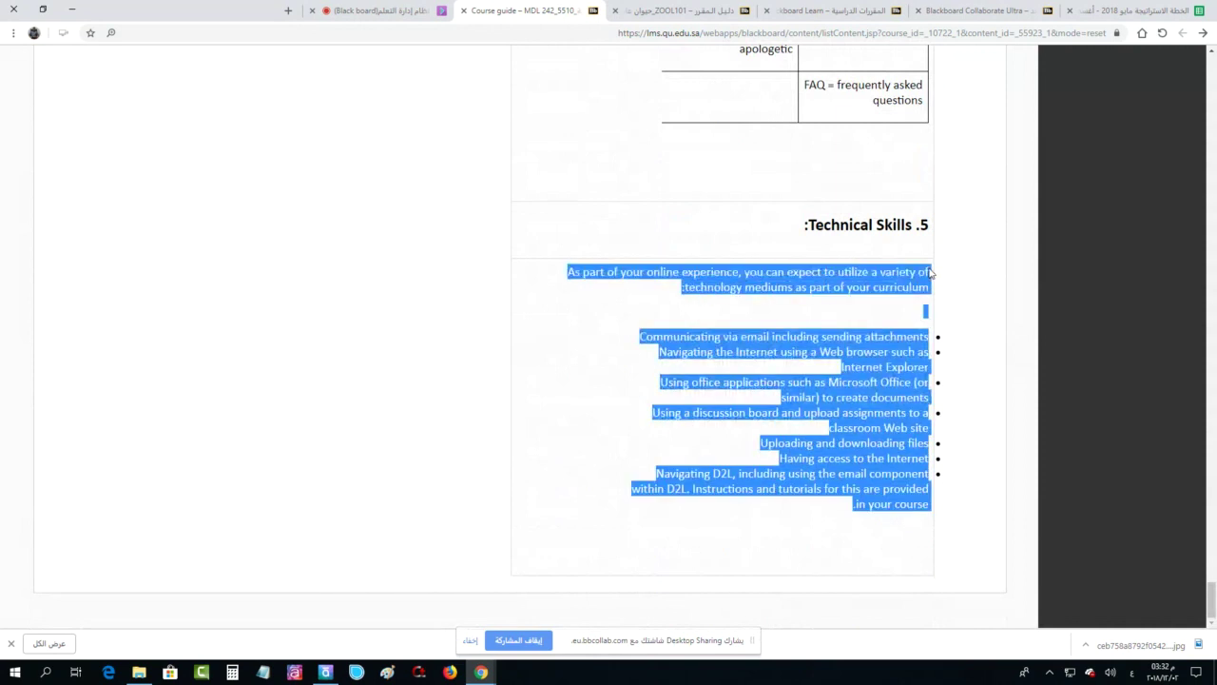
pyautogui.moveTo(1212, 590); pyautogui.dragTo(1212, 71)
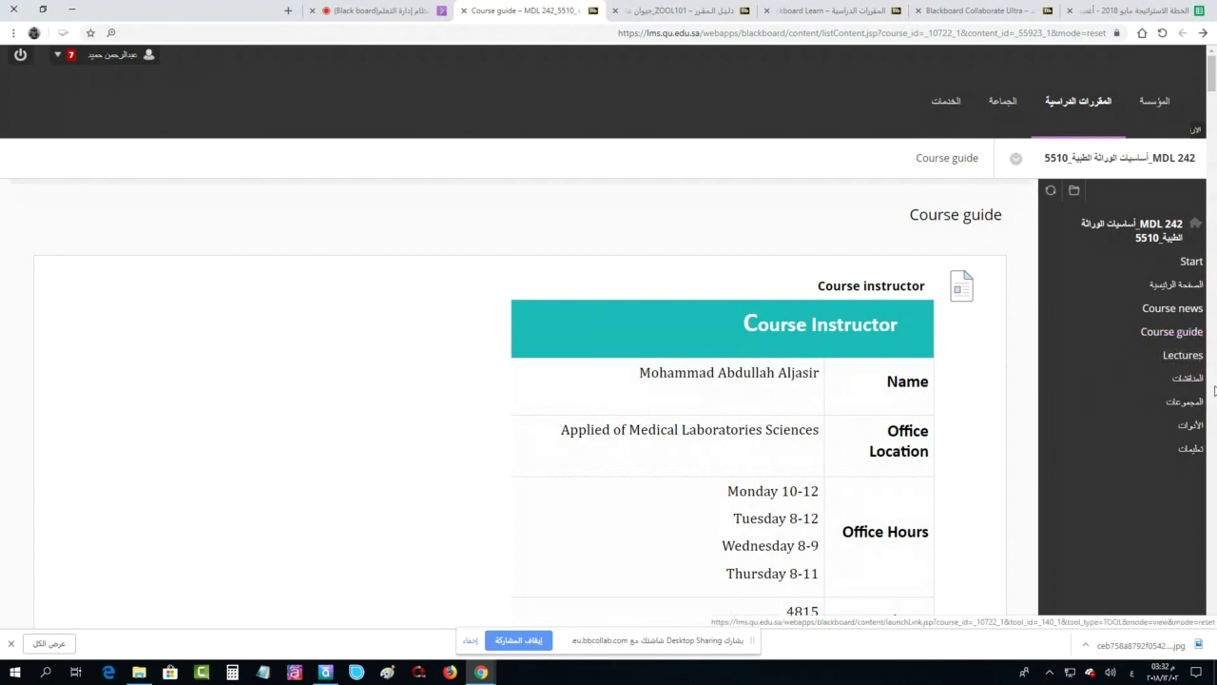
# Open the MDL 242 Lectures page and scroll through each lecture's objectives
pyautogui.click(1197, 357)
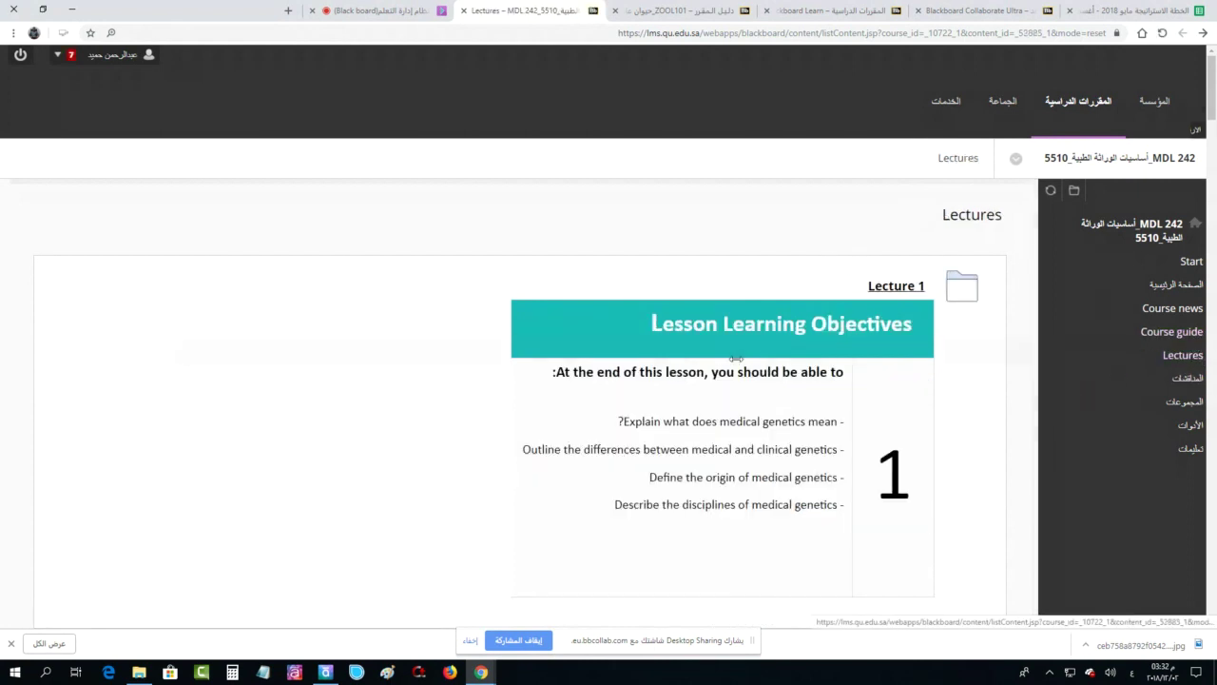
pyautogui.scroll(-3, 736, 359)
pyautogui.scroll(-15, 736, 358)
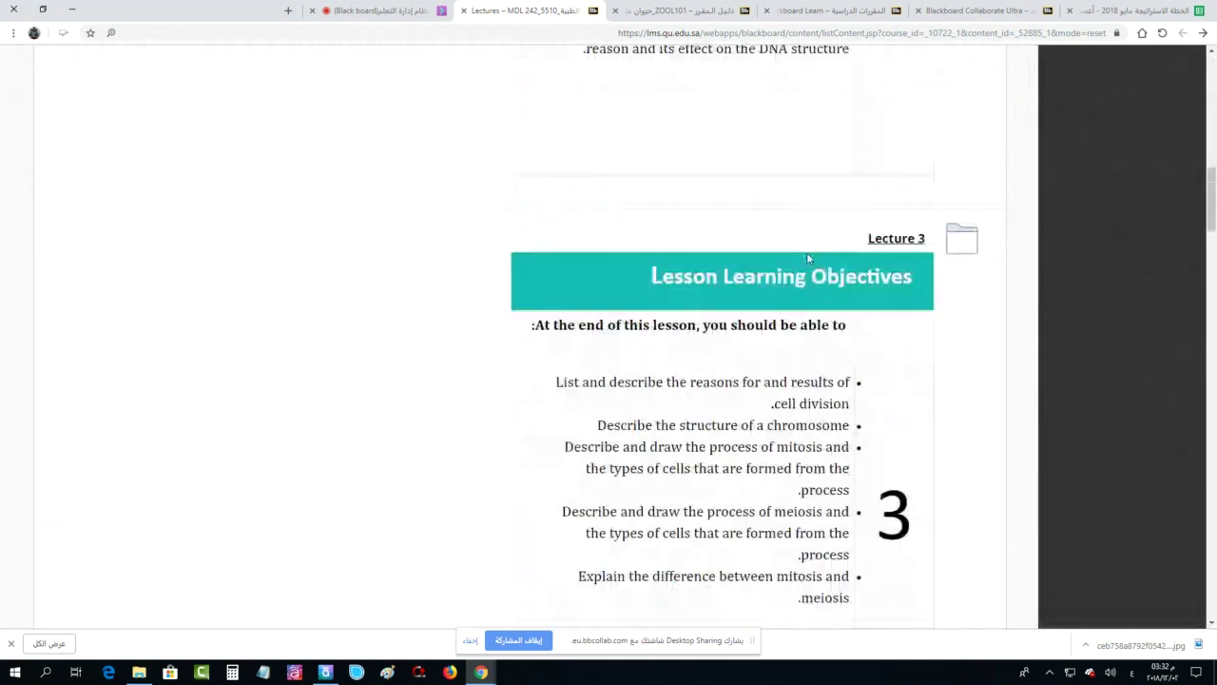
pyautogui.scroll(-9, 809, 266)
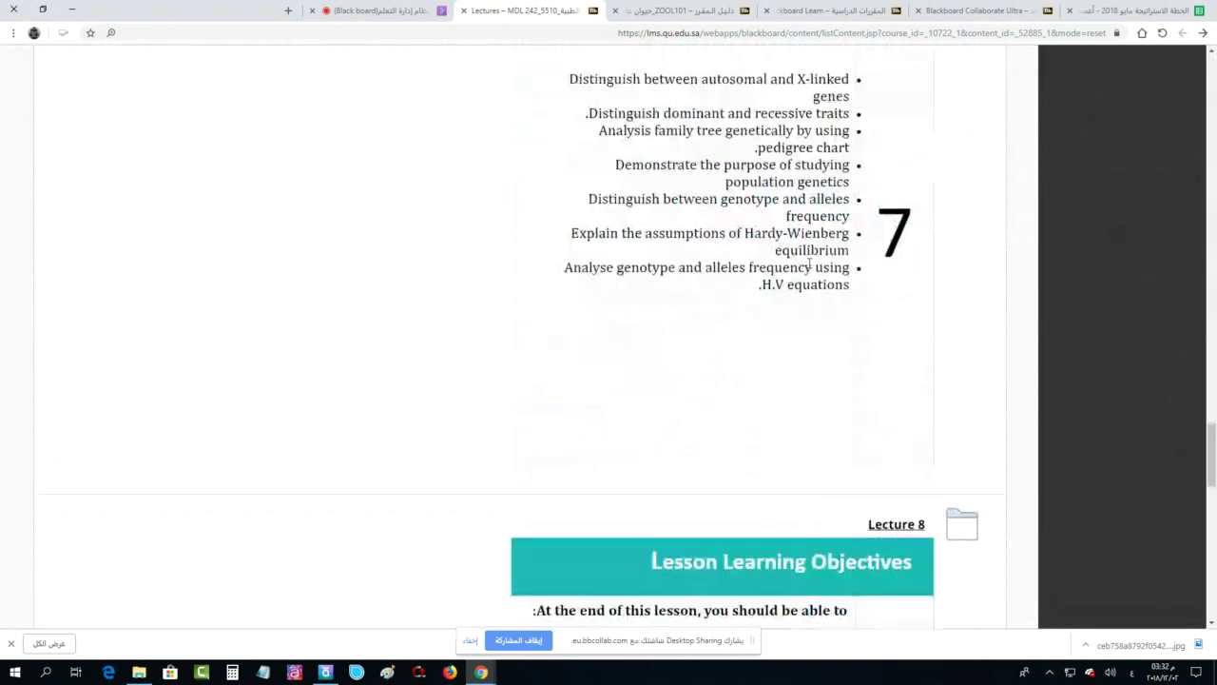
pyautogui.scroll(-10, 811, 278)
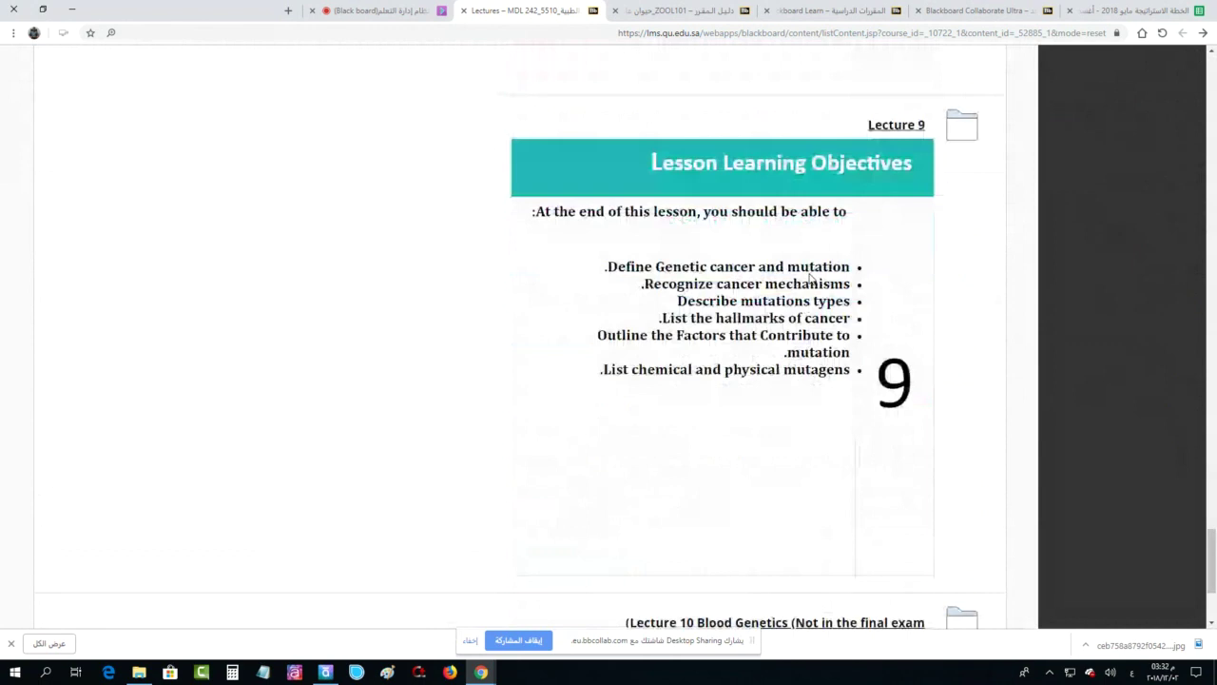
pyautogui.scroll(2, 810, 278)
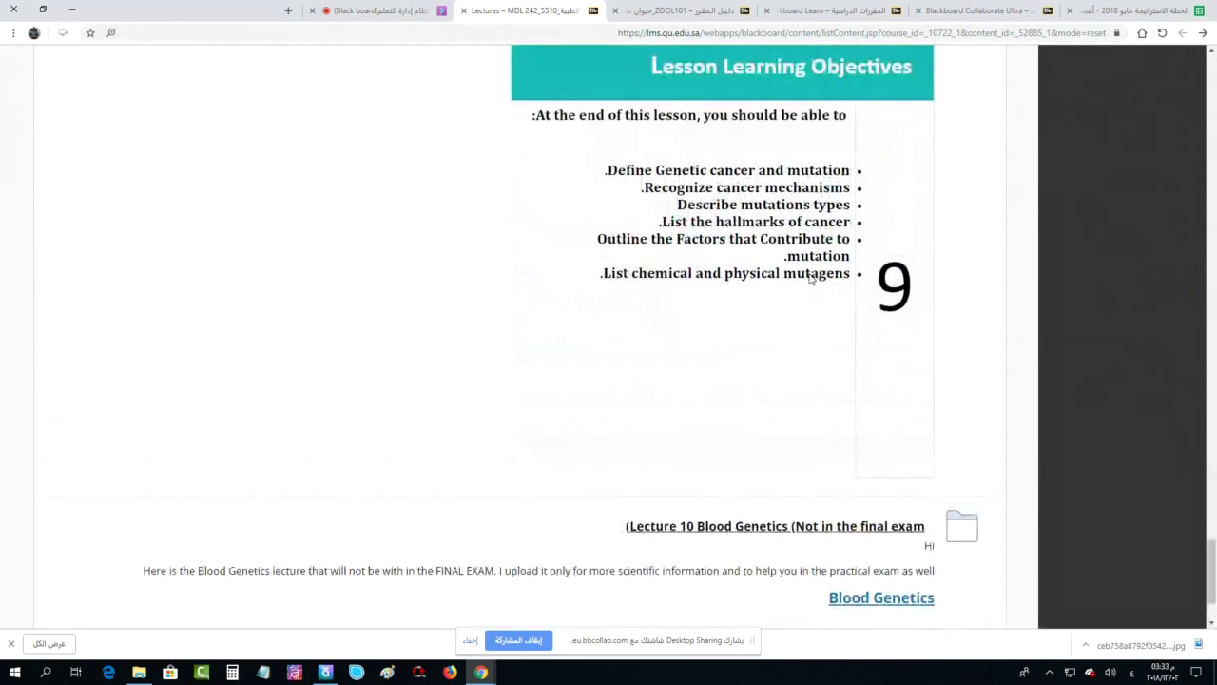
pyautogui.scroll(-2, 810, 278)
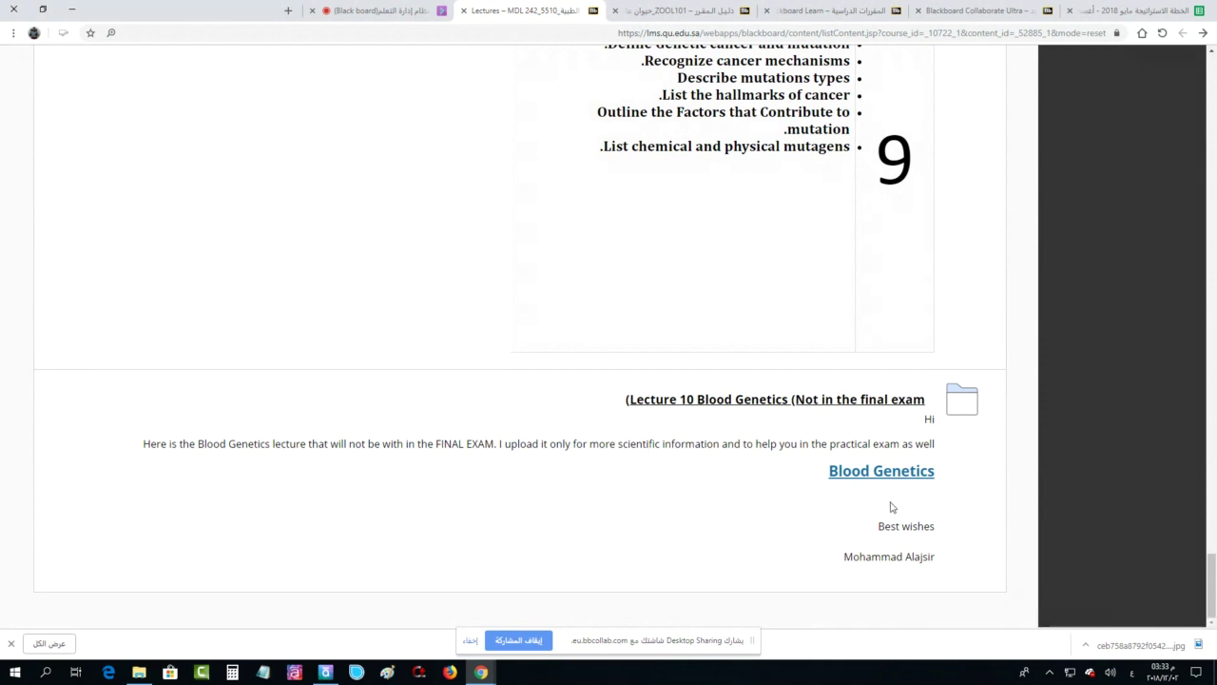
# Highlight the sign-off and the 'FINAL EXAM' note, then open Lecture 10 Blood Genetics
pyautogui.doubleClick(873, 558)
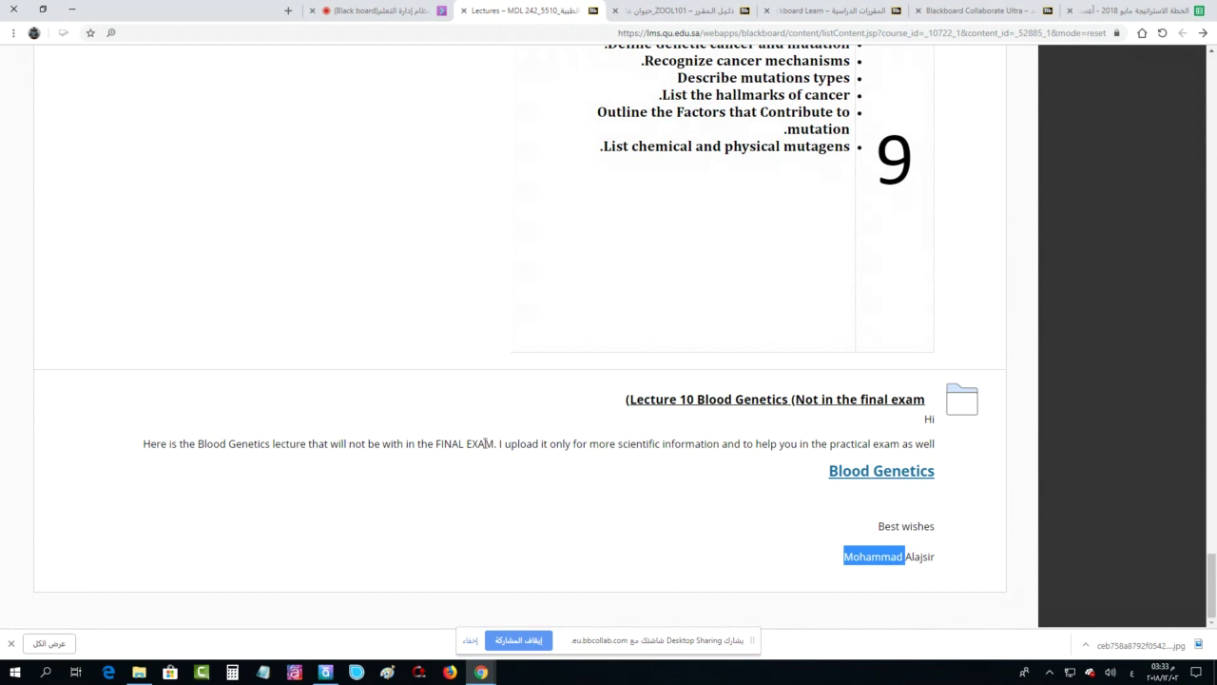
pyautogui.moveTo(497, 443); pyautogui.dragTo(404, 442)
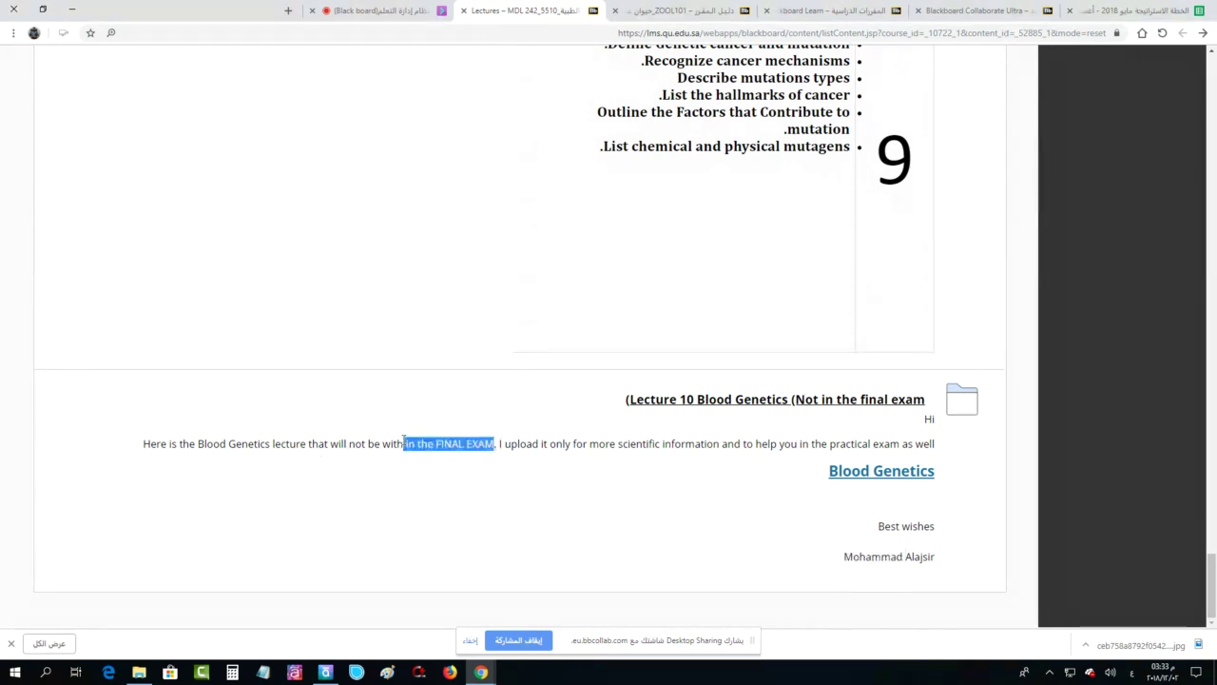
pyautogui.click(810, 401)
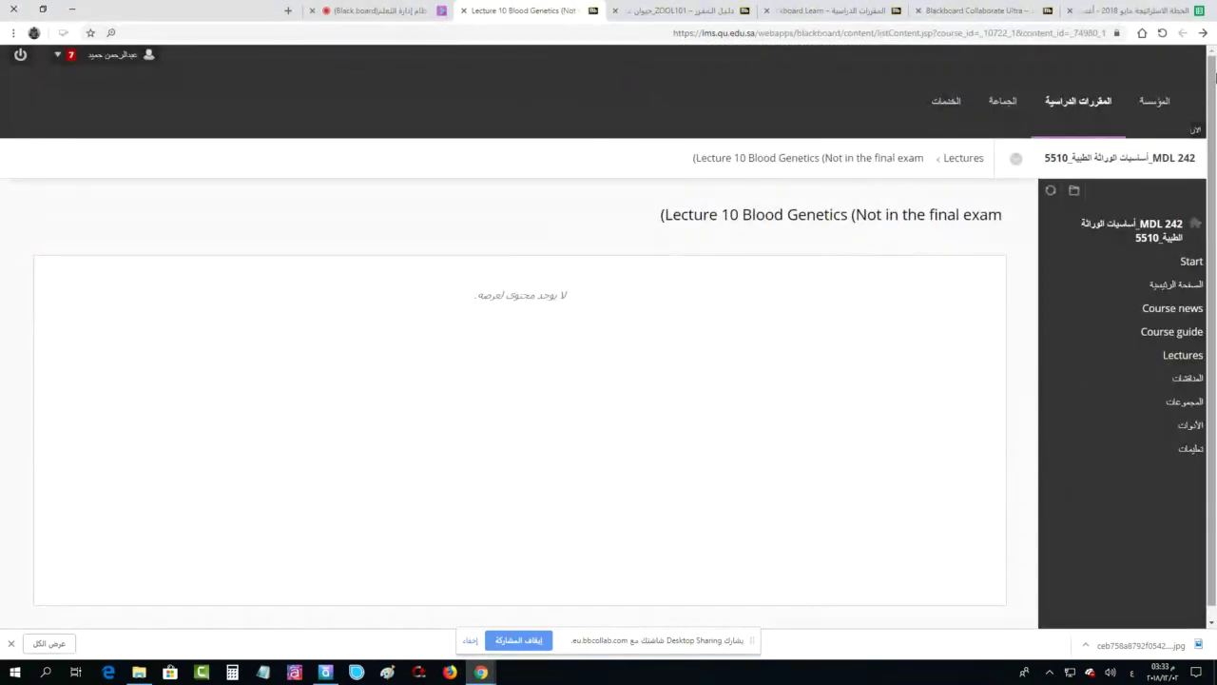
# Go back to the Lectures list, open Lecture 9, and view its Read–Solve–Discuss Learning Roadmap
pyautogui.hotkey('alt', 'Left')
pyautogui.scroll(3, 956, 237)
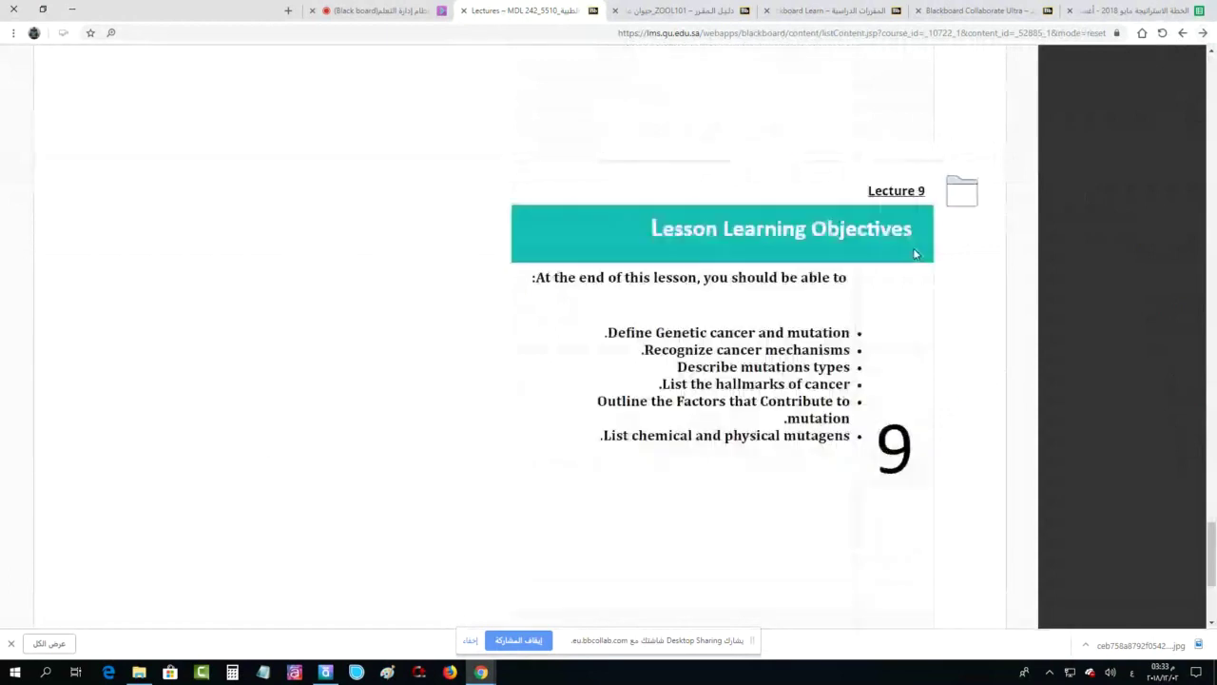
pyautogui.click(902, 225)
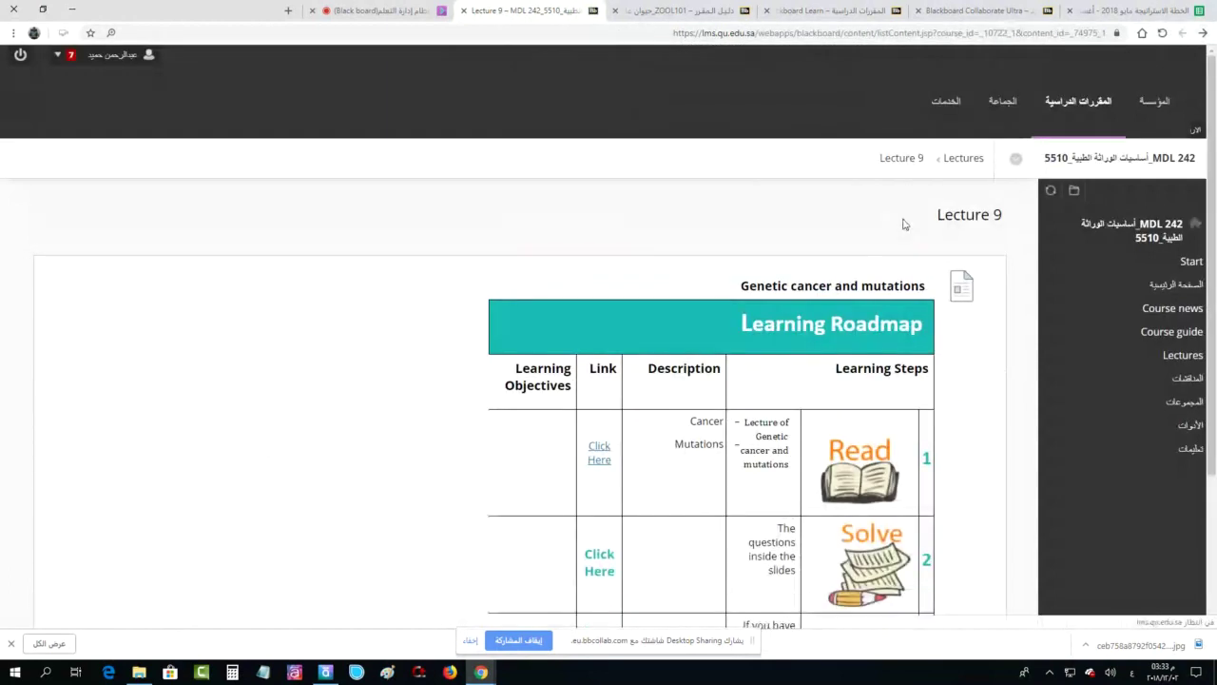
pyautogui.scroll(-3, 786, 328)
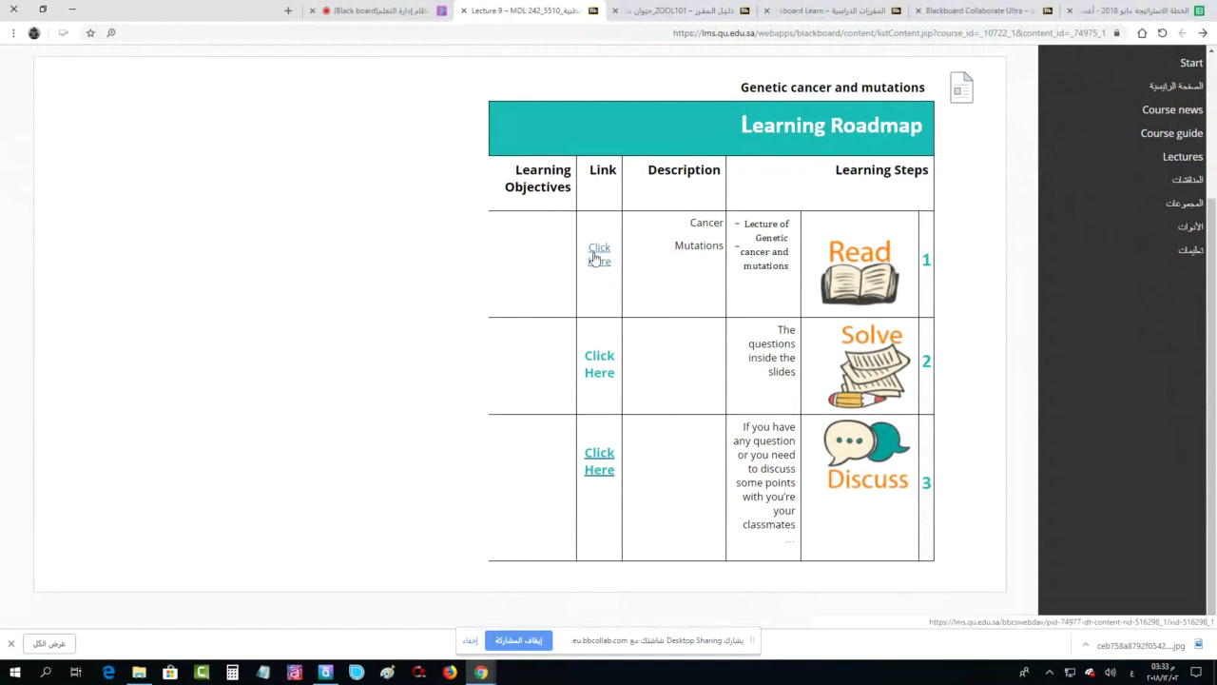
pyautogui.scroll(3, 609, 285)
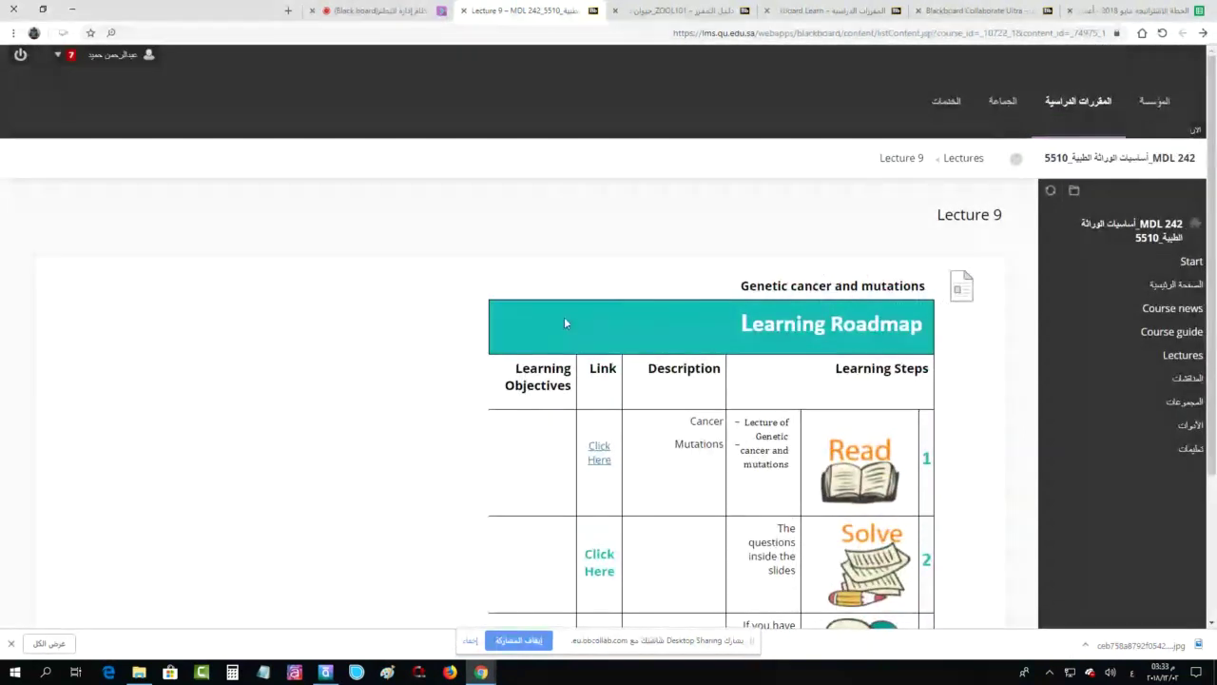
pyautogui.scroll(-2, 738, 394)
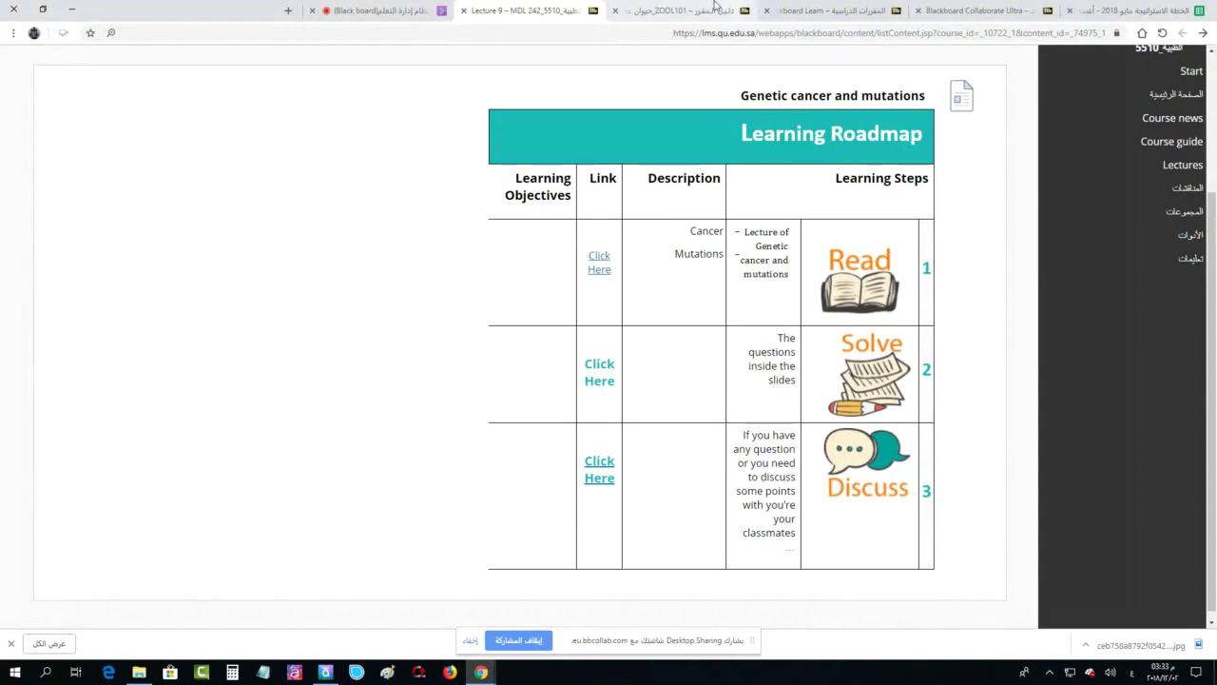
# Open ZOOL101's Lesson 2 Animal Tissues from the course content and scroll through its microscope images
pyautogui.click(680, 10)
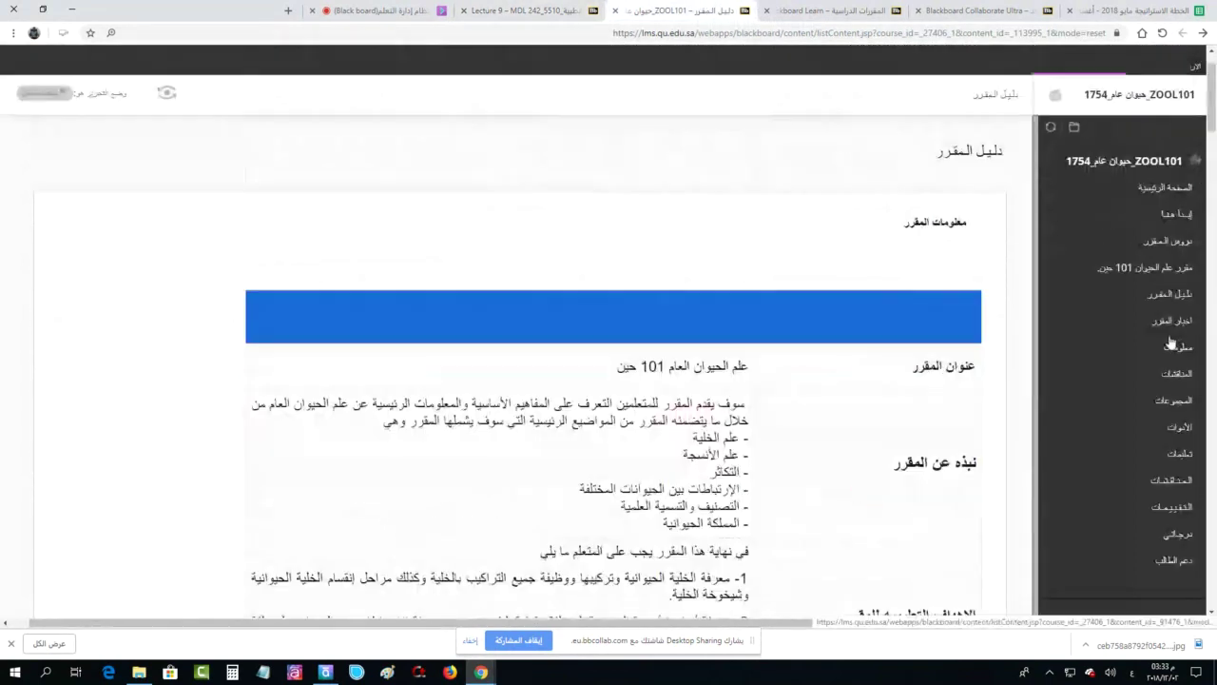
pyautogui.click(1152, 269)
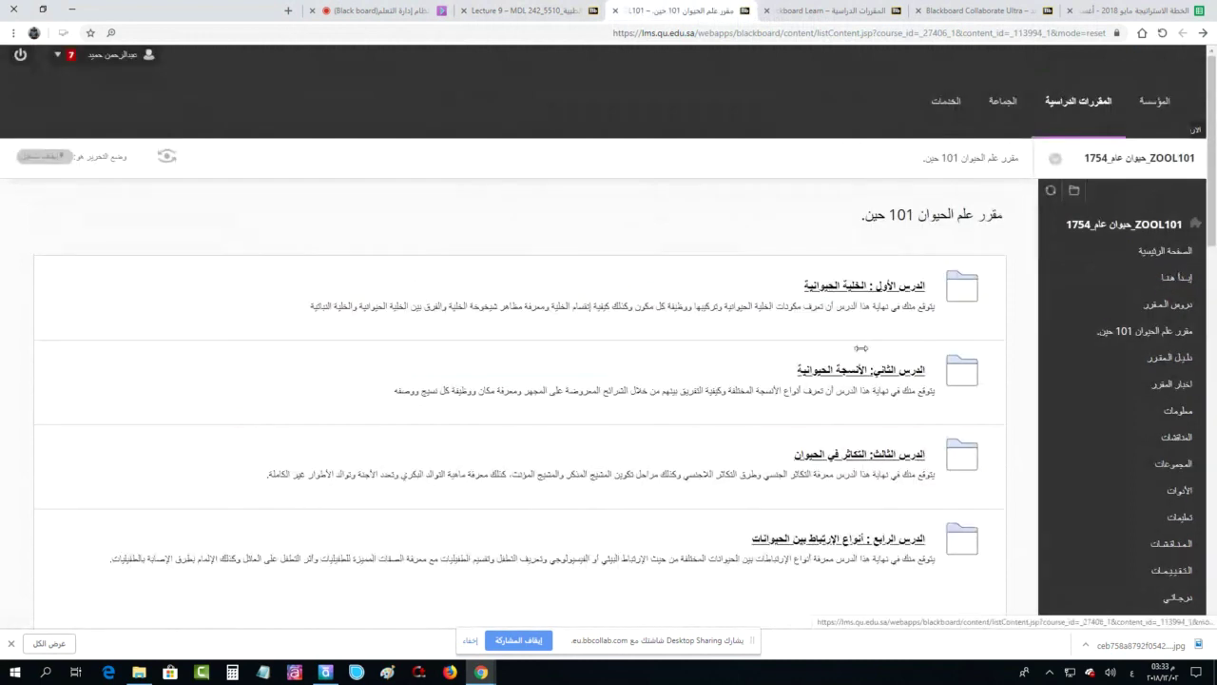
pyautogui.click(884, 379)
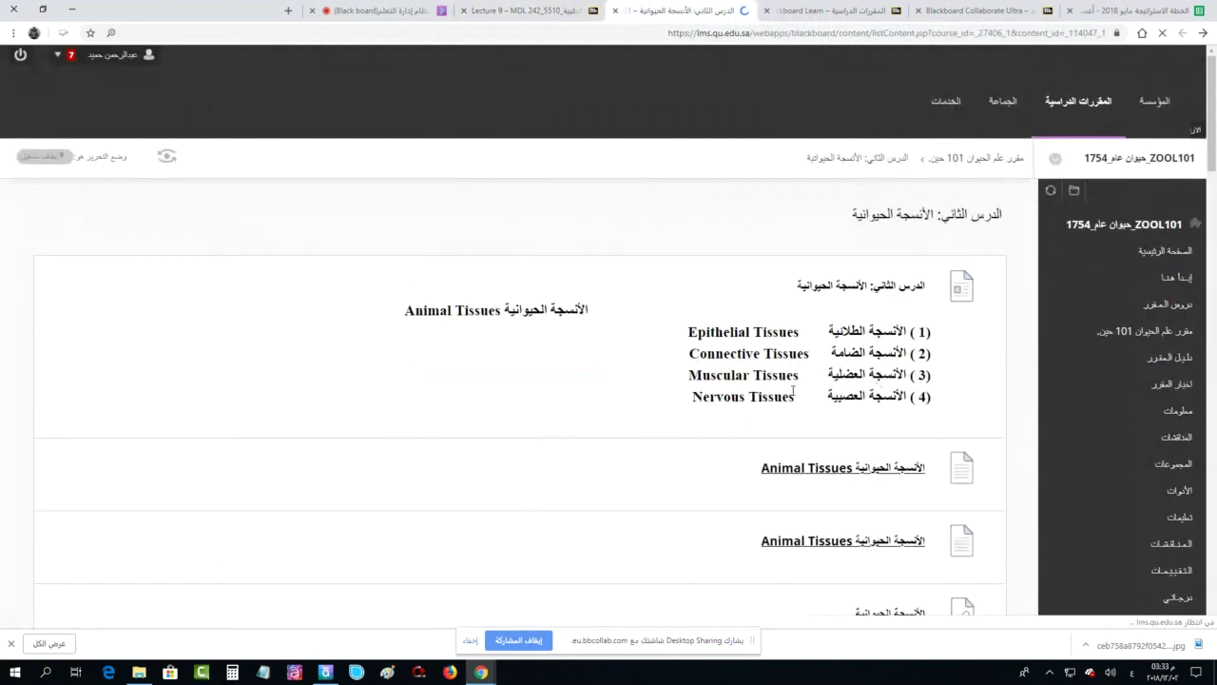
pyautogui.scroll(-5, 792, 395)
pyautogui.scroll(-15, 792, 396)
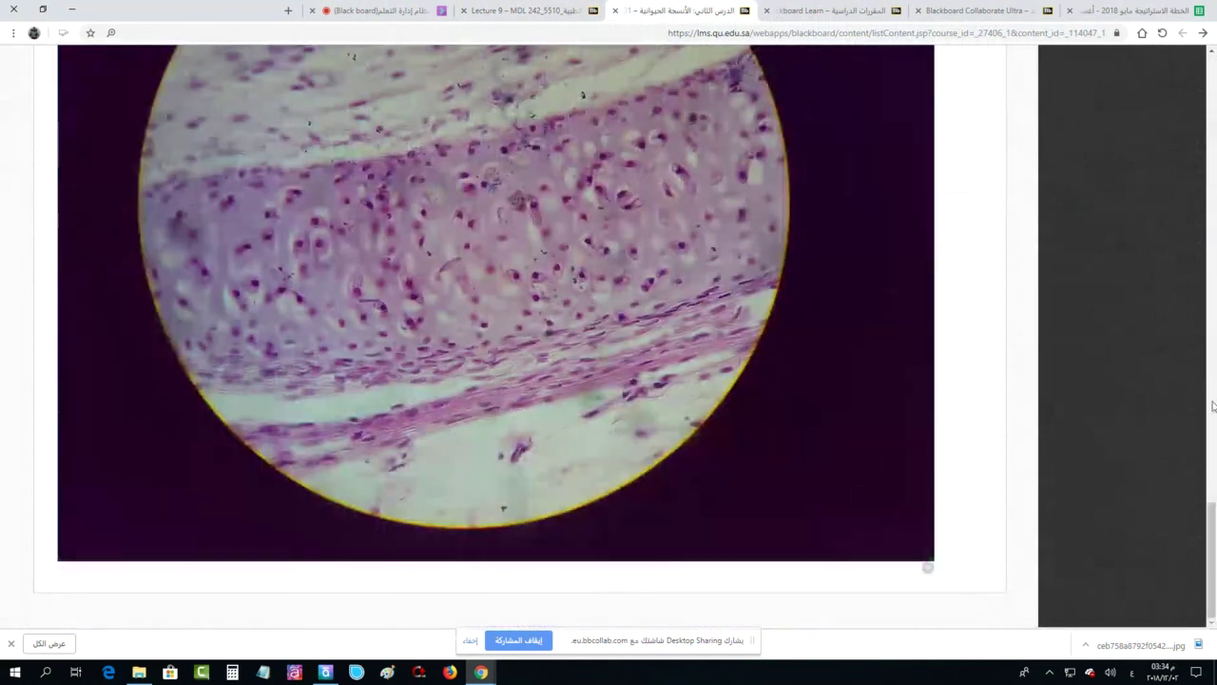
pyautogui.rightClick(1212, 380)
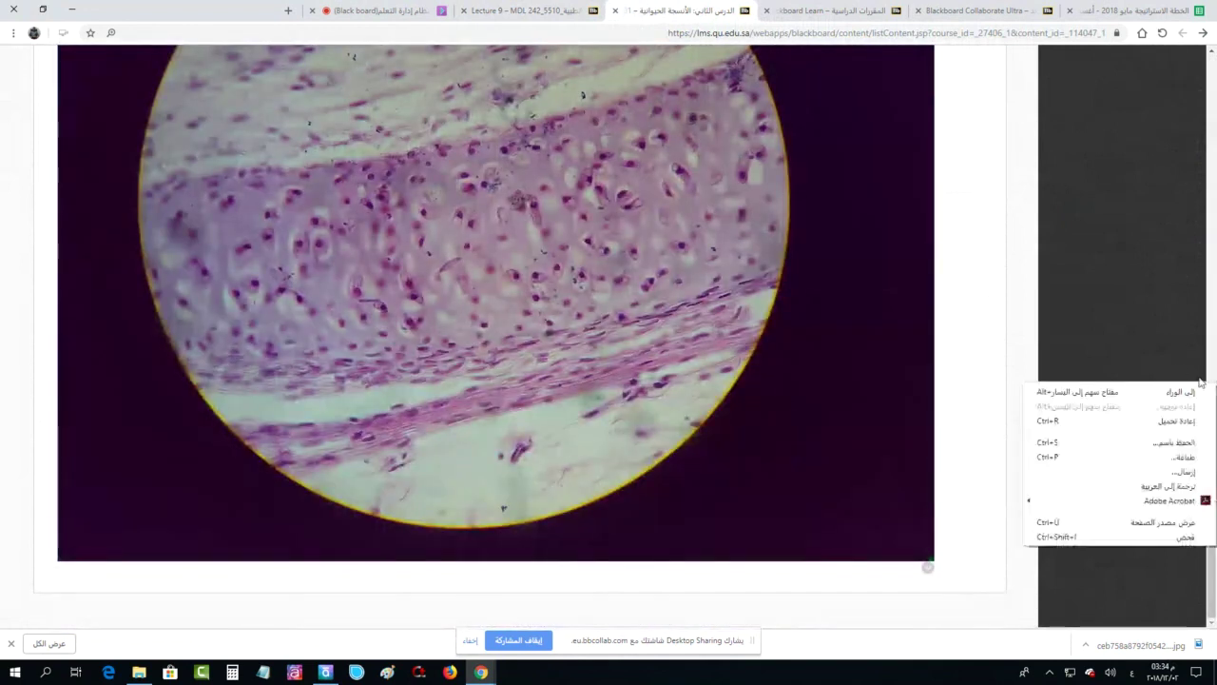
pyautogui.click(1129, 311)
pyautogui.scroll(5, 1129, 311)
pyautogui.scroll(15, 1129, 311)
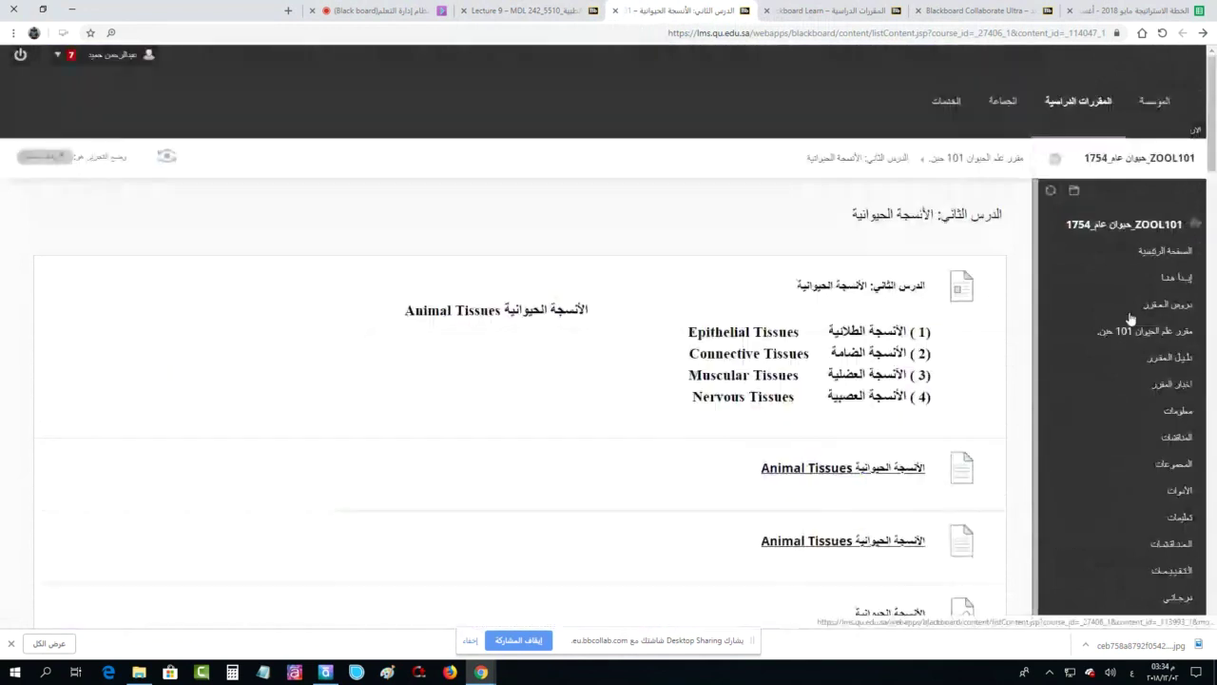
# Open the Animal Tissues Word file item and cancel its Save As dialog
pyautogui.click(864, 476)
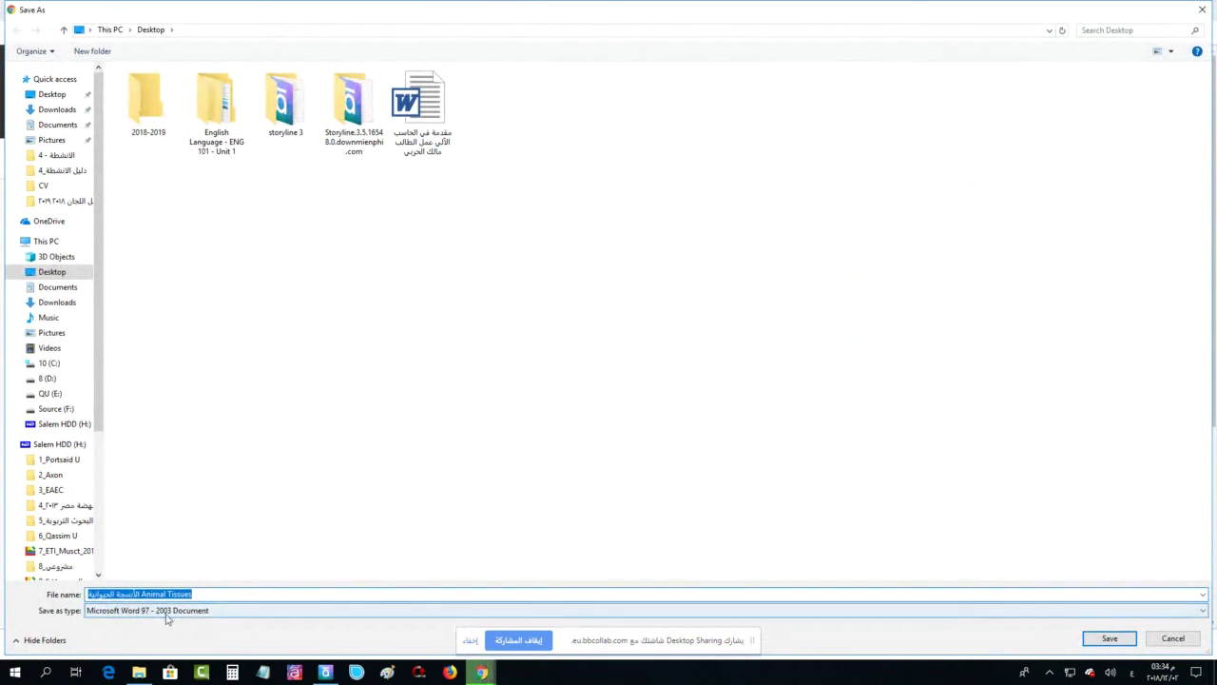
pyautogui.click(1174, 638)
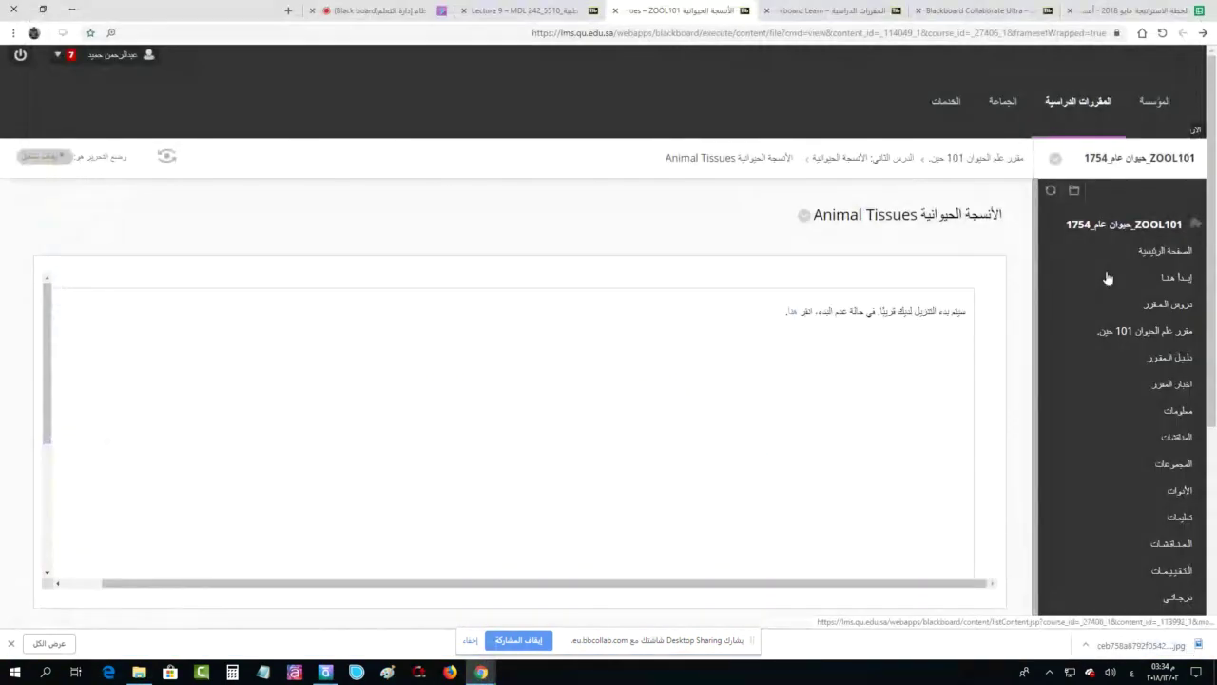
pyautogui.scroll(-2, 1126, 366)
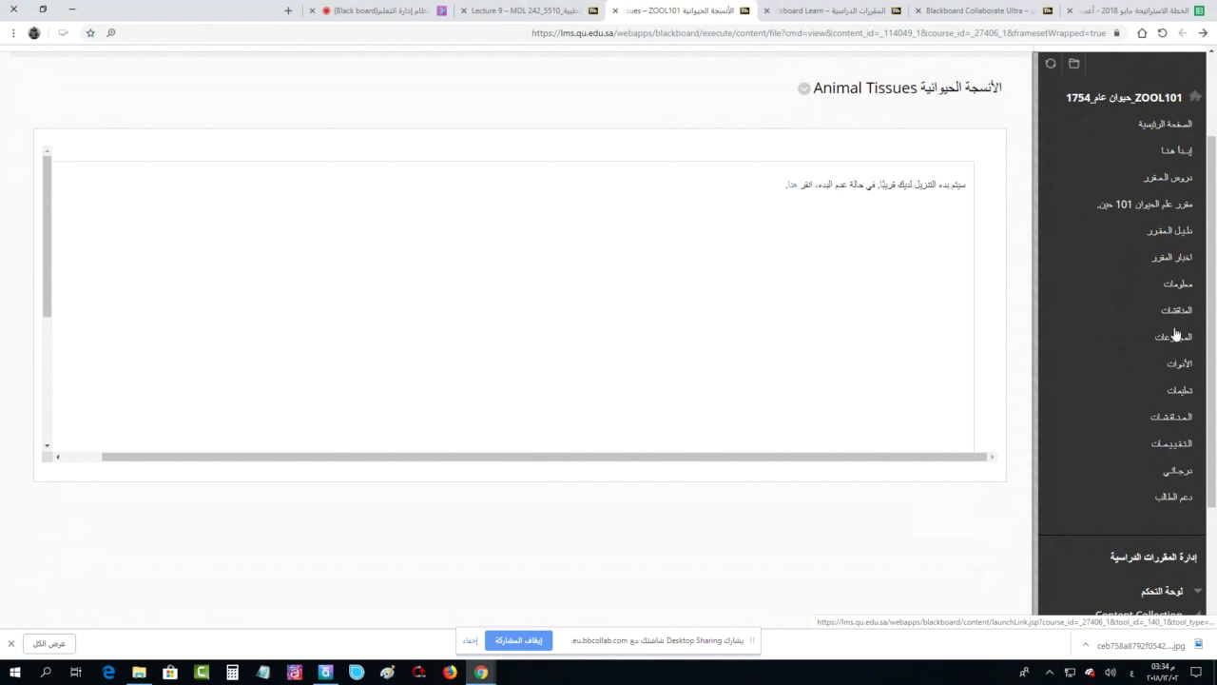
# Check the MDL 242 Lecture 9 page, then turn on Student Preview for ZOOL101
pyautogui.click(527, 11)
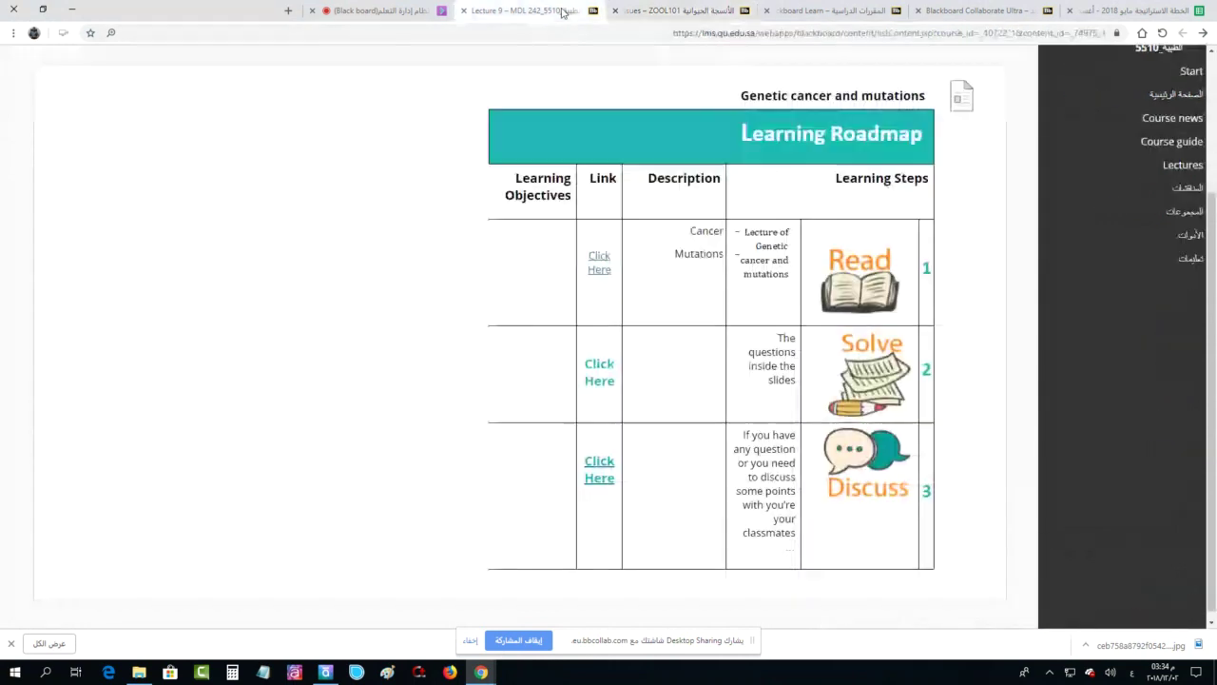
pyautogui.scroll(3, 1123, 304)
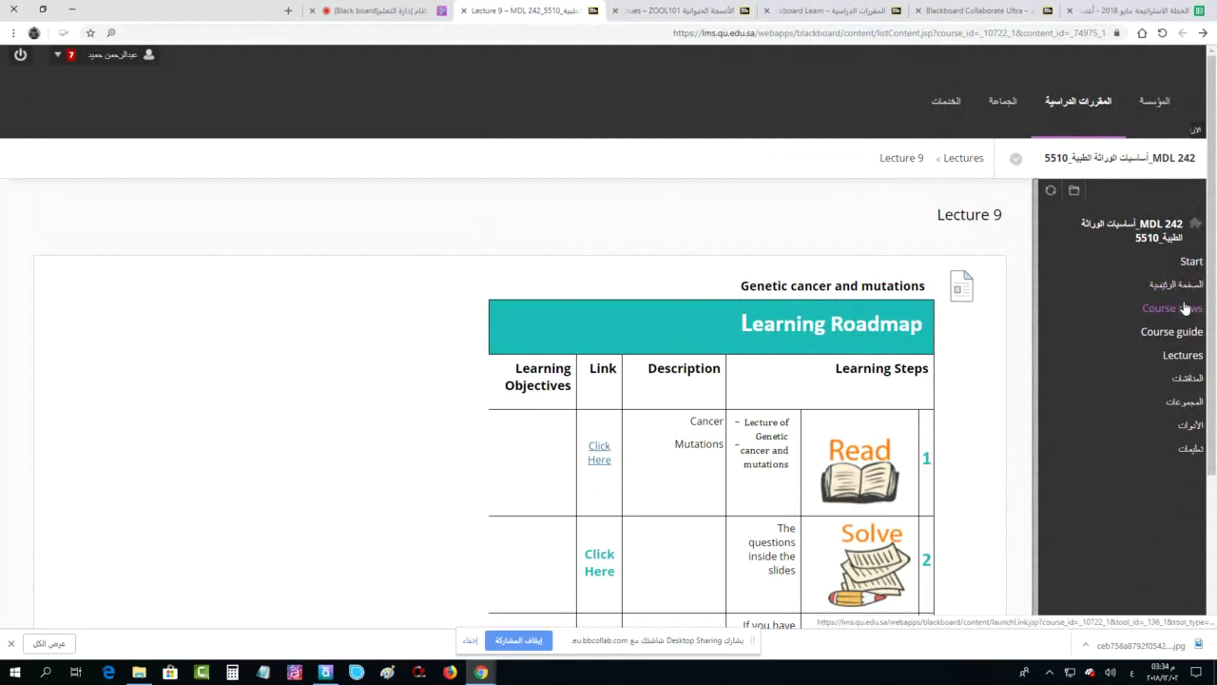
pyautogui.click(656, 10)
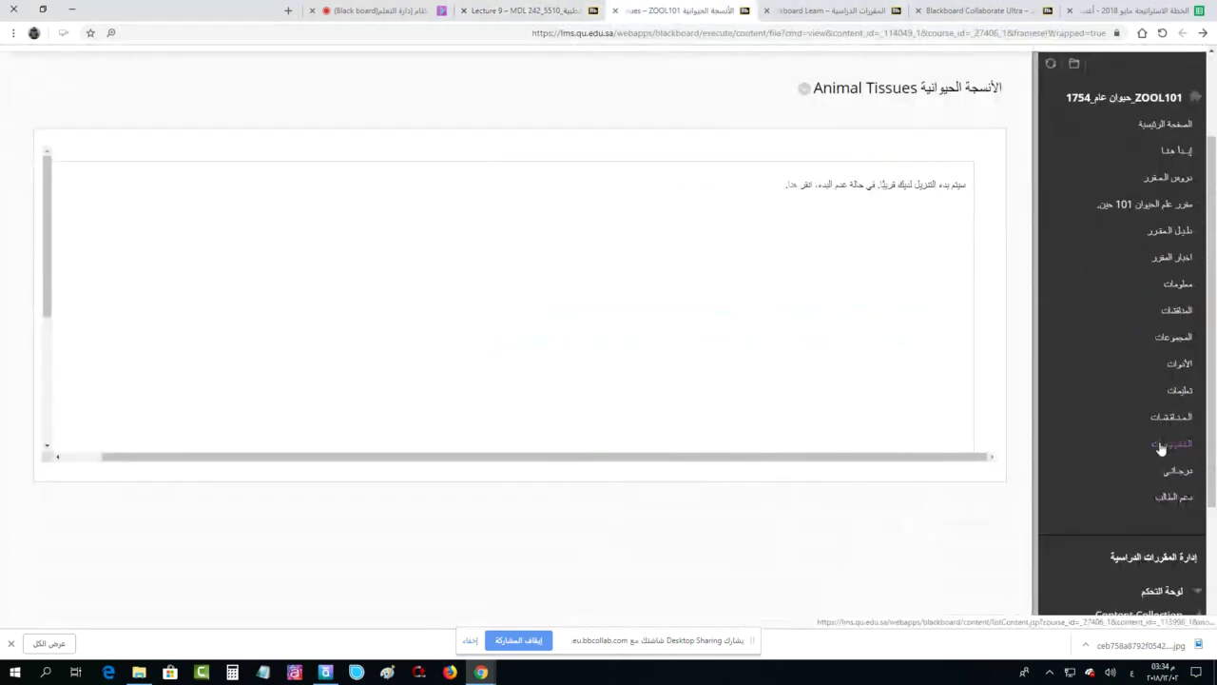
pyautogui.click(167, 156)
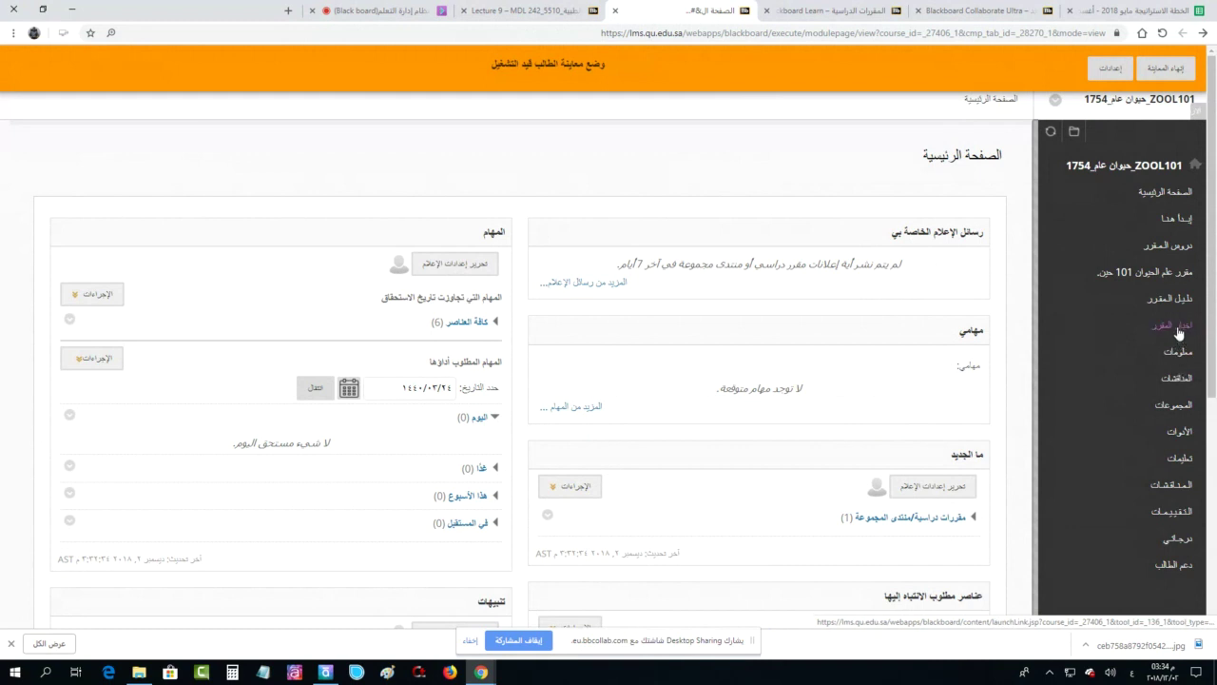
# Open the ZOOL101 course lessons page ('دروس المقرر') and scroll through the lesson list
pyautogui.click(1175, 248)
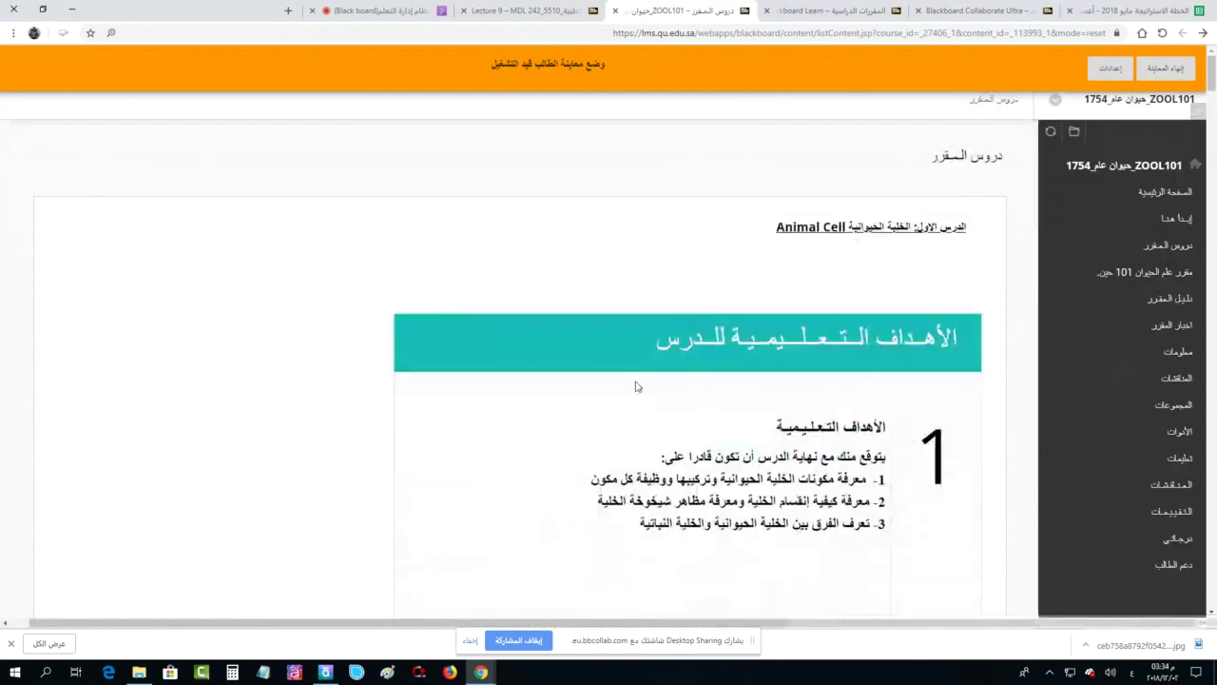
pyautogui.scroll(-7, 636, 384)
pyautogui.scroll(-7, 635, 381)
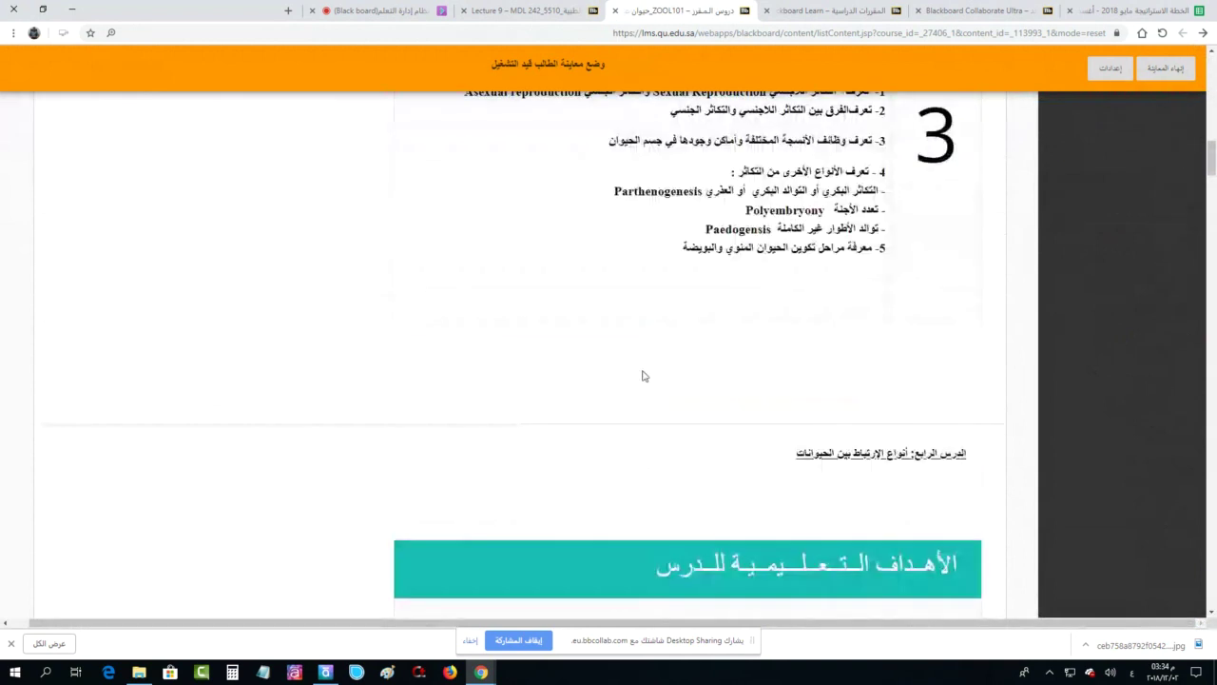
pyautogui.scroll(10, 643, 373)
pyautogui.scroll(4, 644, 372)
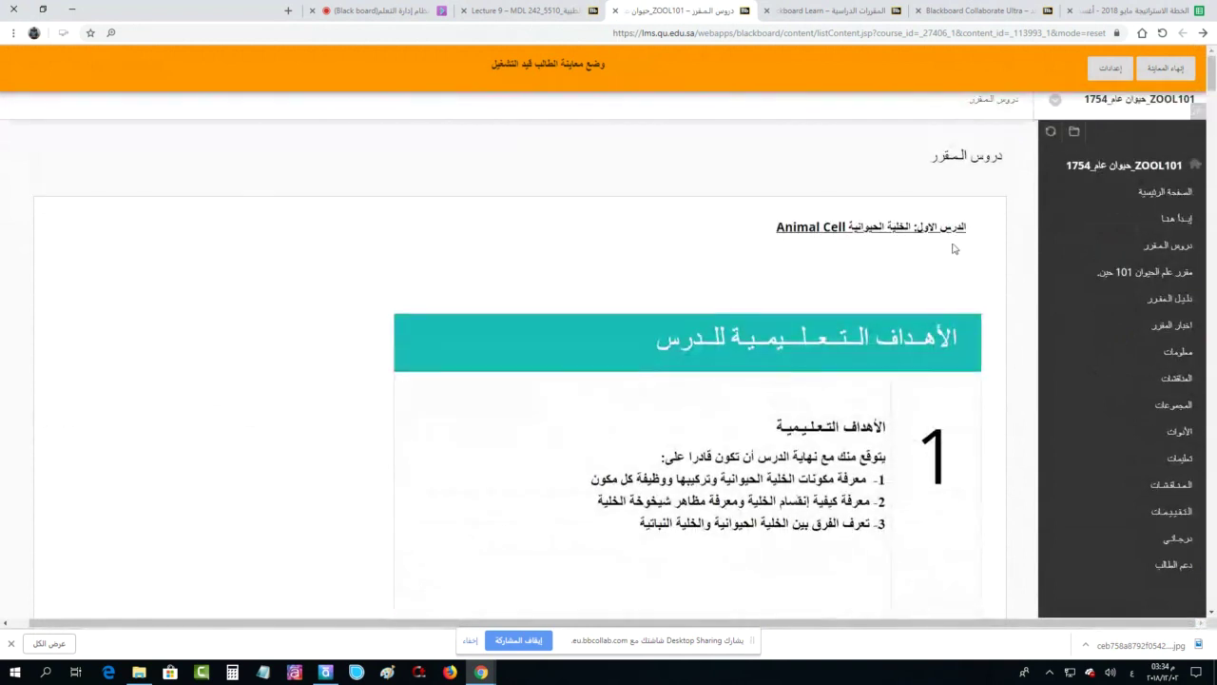
pyautogui.click(1161, 248)
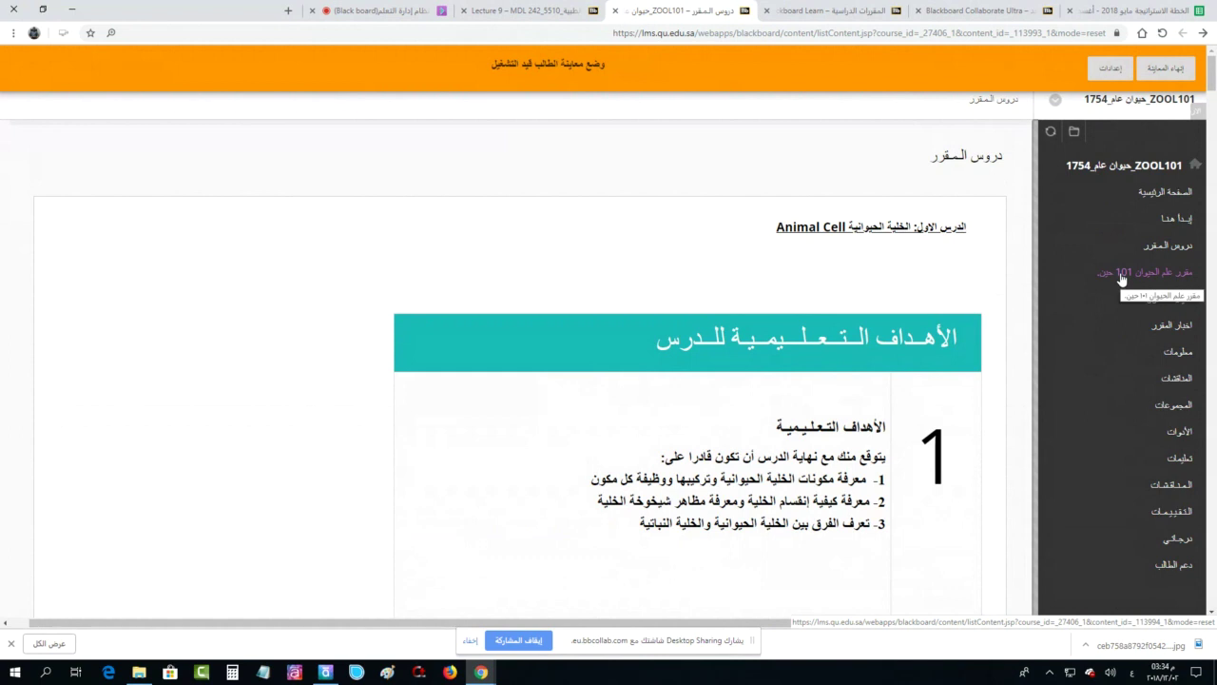
# Check the MDL 242 Lecture 9 tab, then return to ZOOL101 lessons at lesson 2
pyautogui.click(518, 10)
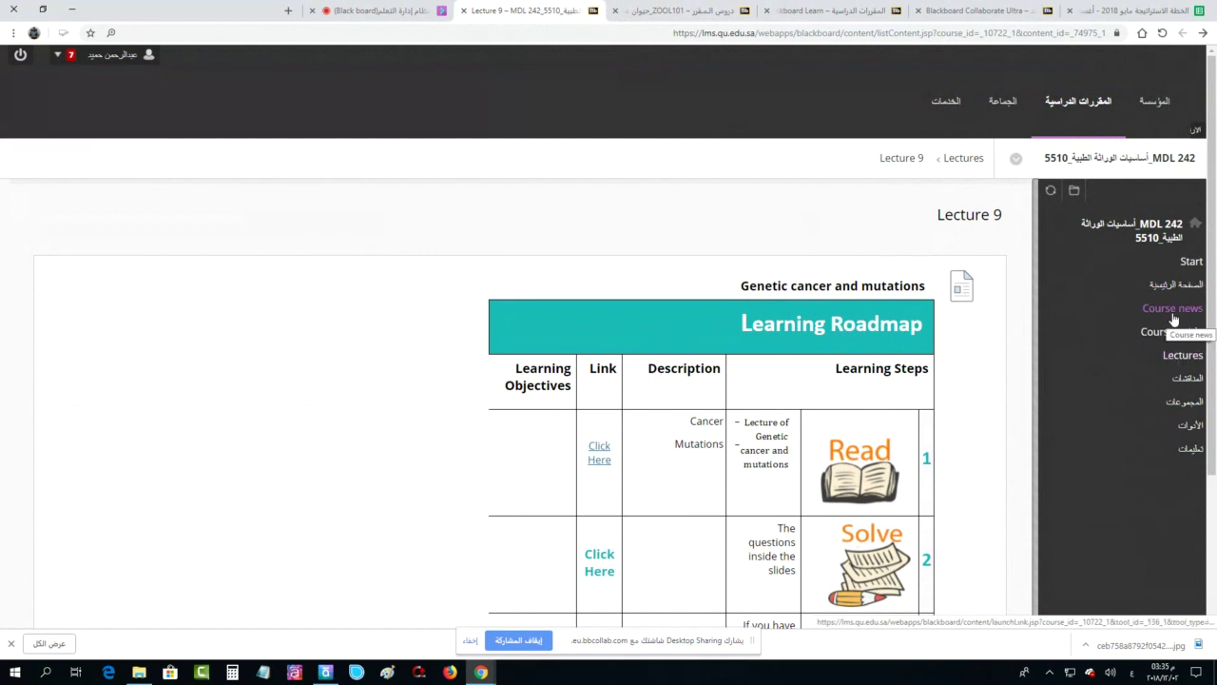
pyautogui.click(708, 9)
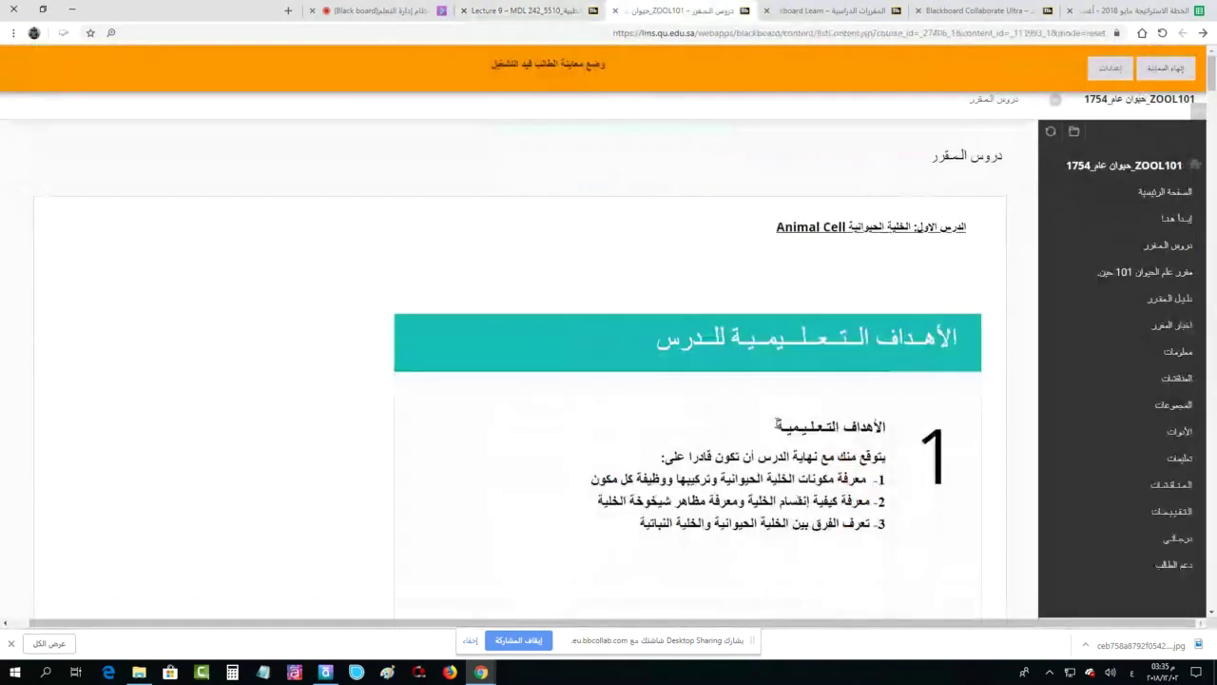
pyautogui.scroll(-6, 789, 400)
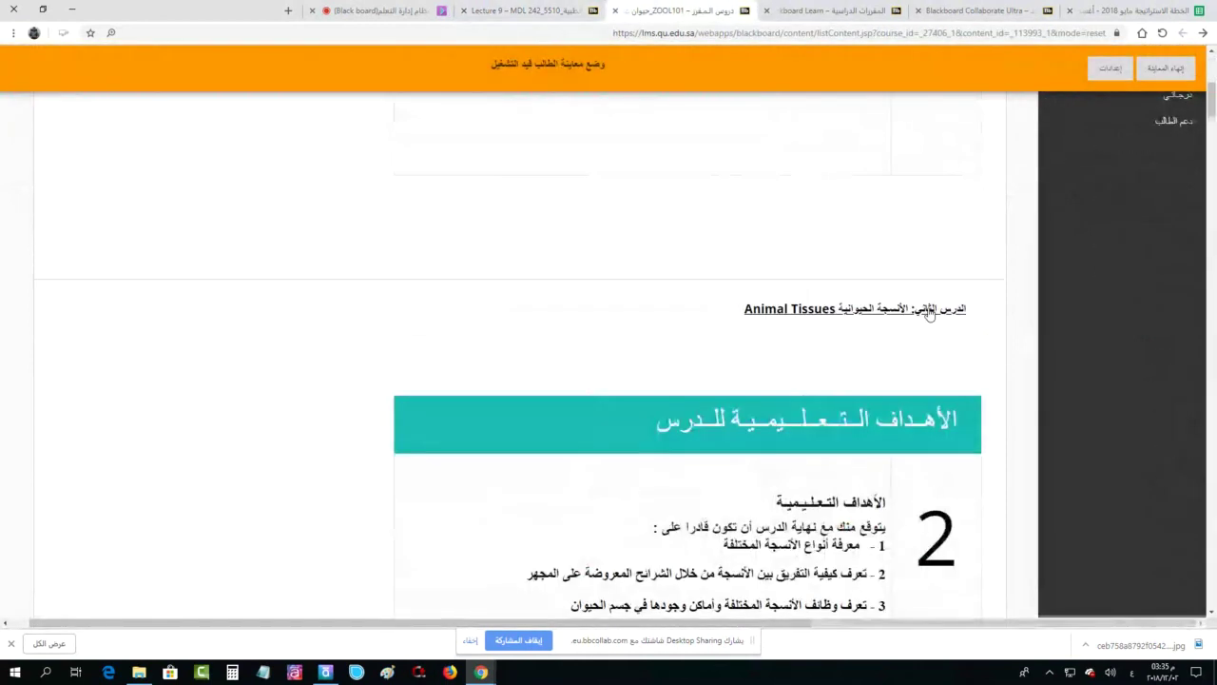
# Open the Animal Tissues lesson roadmap and browse its table
pyautogui.click(930, 310)
pyautogui.scroll(-4, 930, 314)
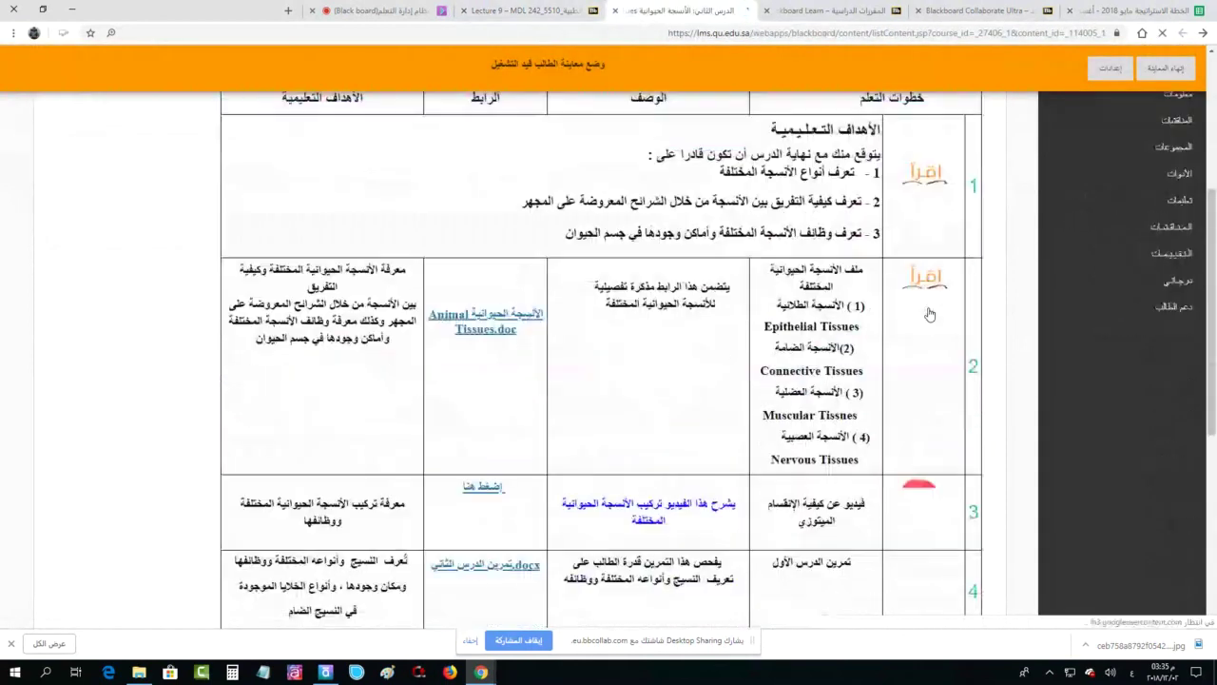
pyautogui.scroll(-7, 930, 313)
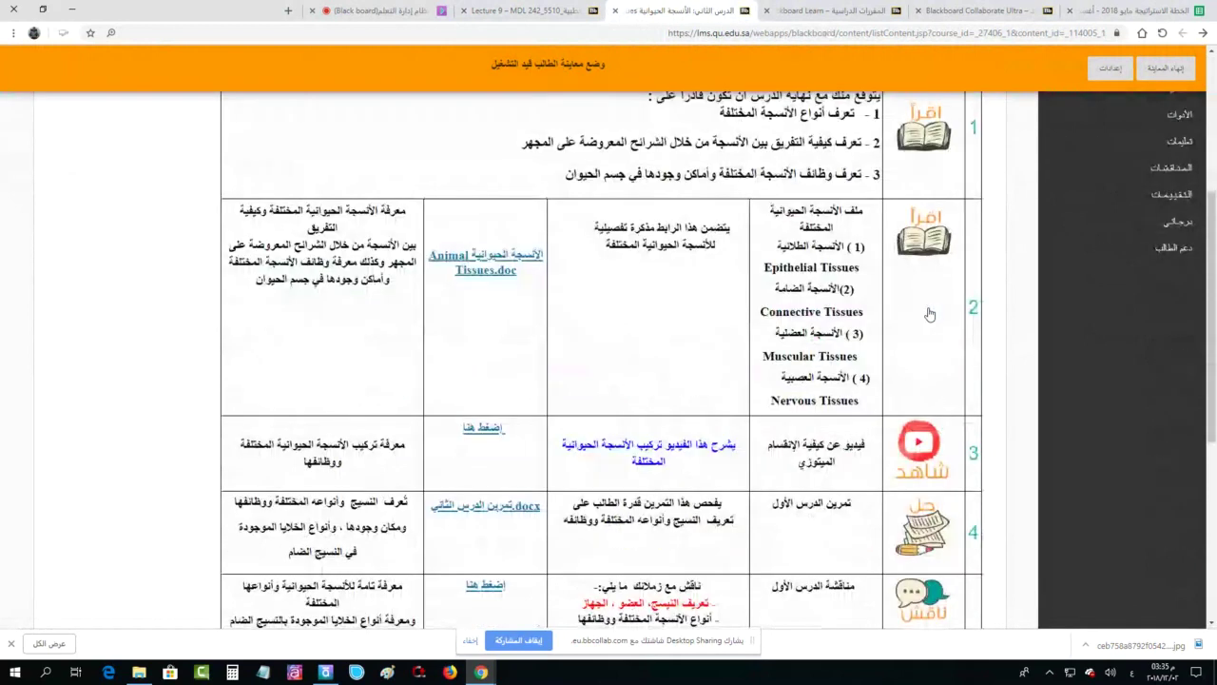
pyautogui.scroll(10, 930, 314)
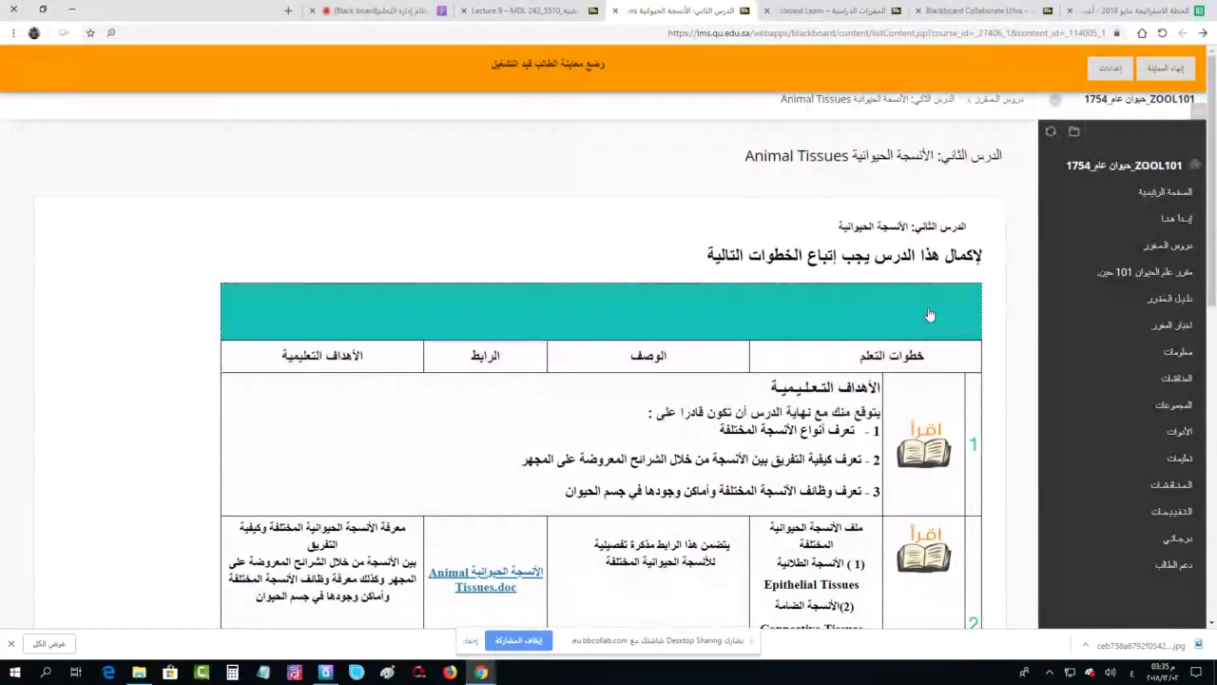
pyautogui.scroll(-2, 930, 314)
pyautogui.scroll(-7, 930, 314)
pyautogui.scroll(8, 930, 314)
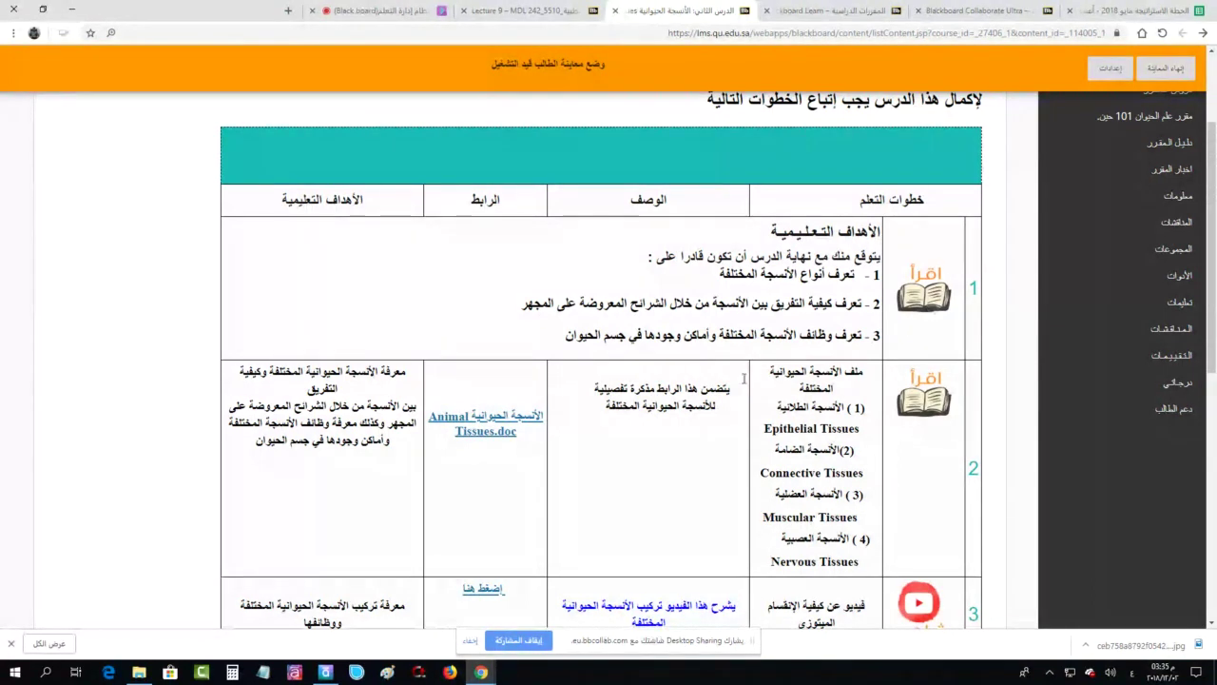
# Start downloading the Animal Tissues.doc notes file from the roadmap, bringing up Save As
pyautogui.scroll(-4, 770, 377)
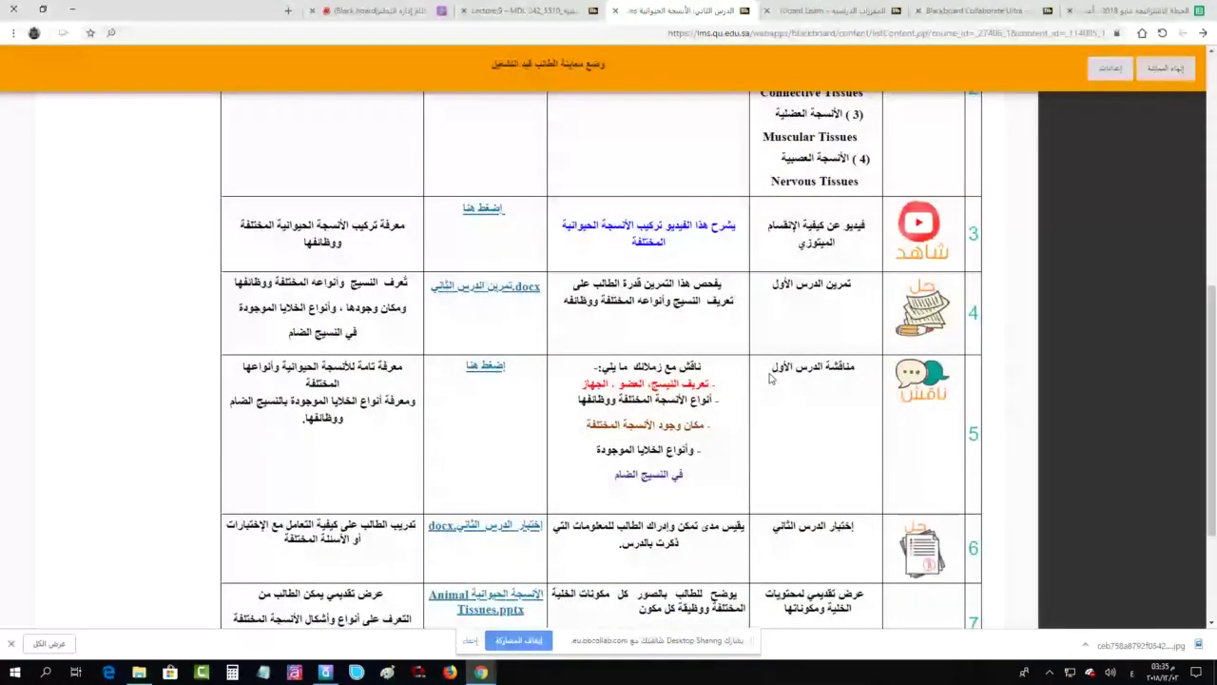
pyautogui.scroll(3, 770, 378)
pyautogui.scroll(3, 770, 377)
pyautogui.scroll(-3, 897, 204)
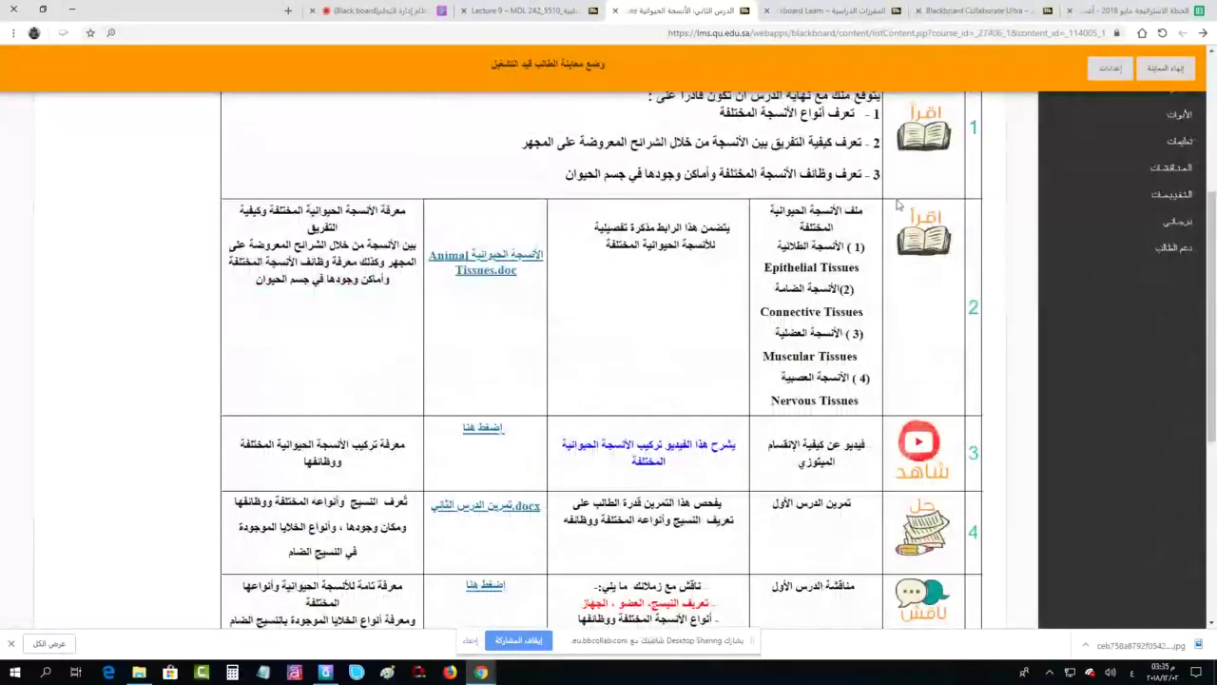
pyautogui.click(497, 277)
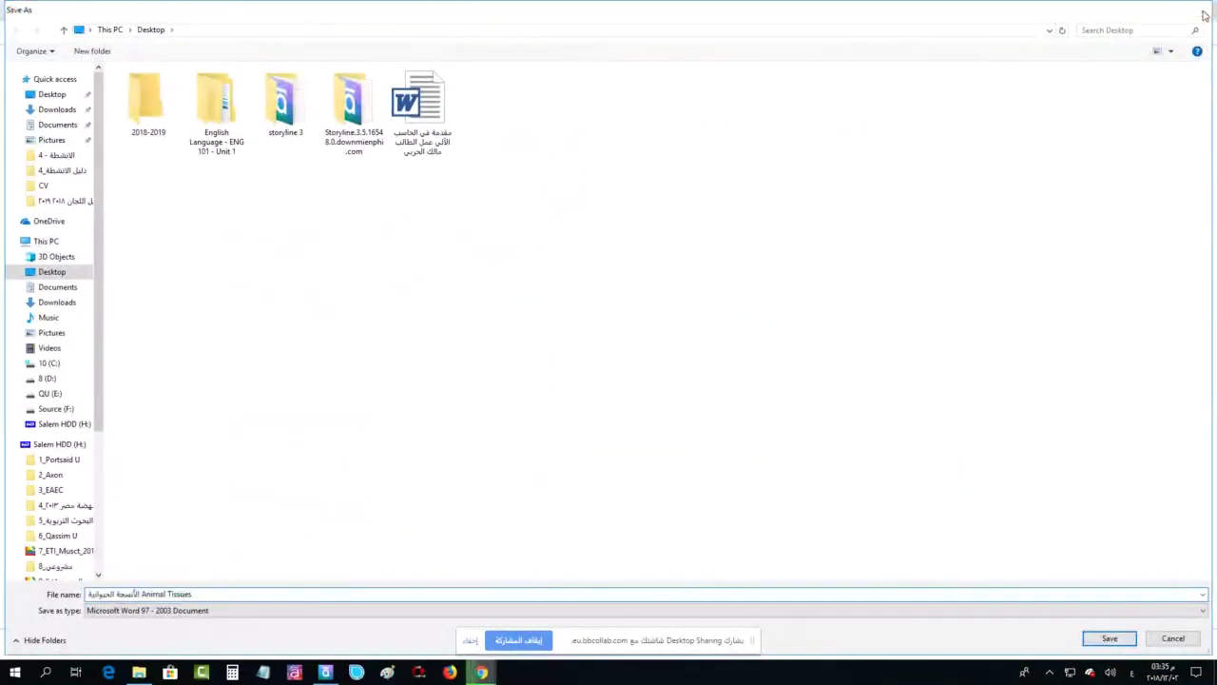
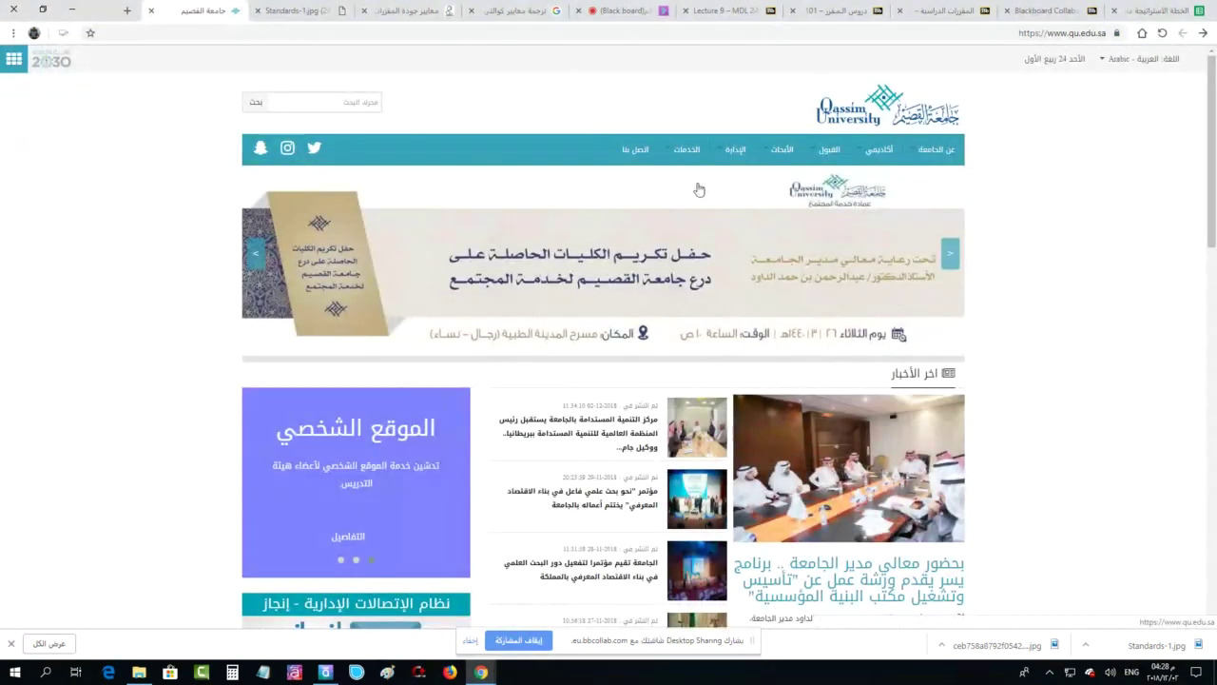
# Open the e-learning deanship site from الإدارة > العمادات and expand its e-course building training kits
pyautogui.moveTo(720, 157)
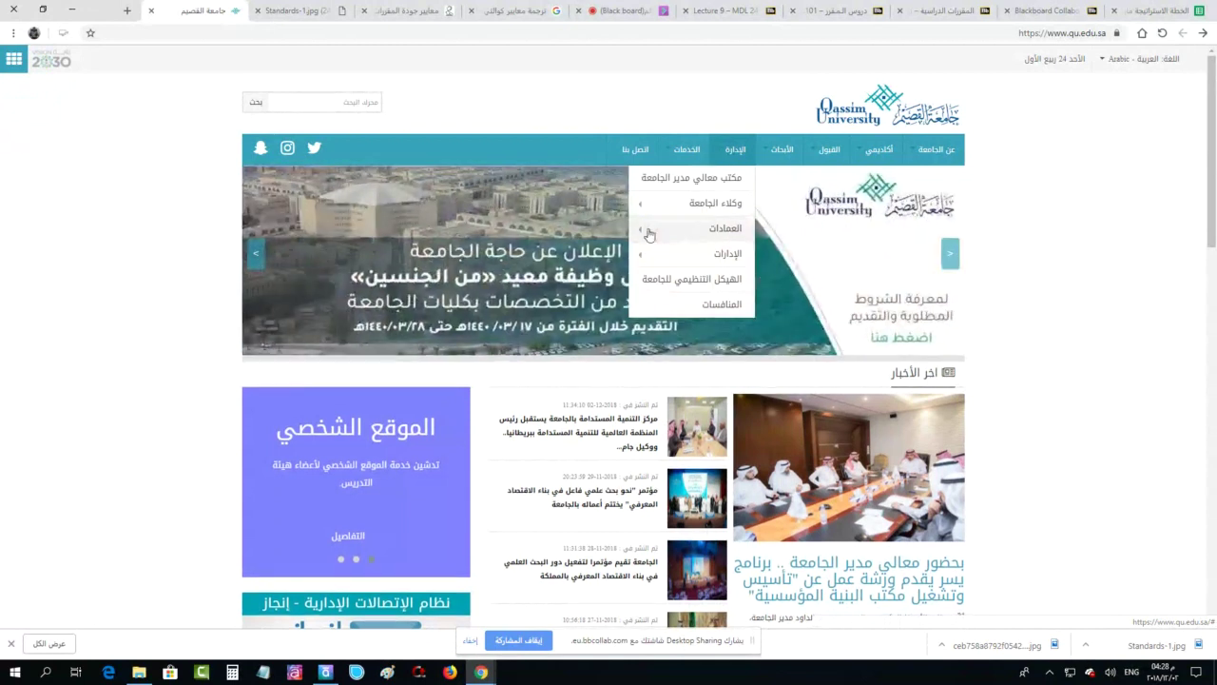
pyautogui.moveTo(649, 234)
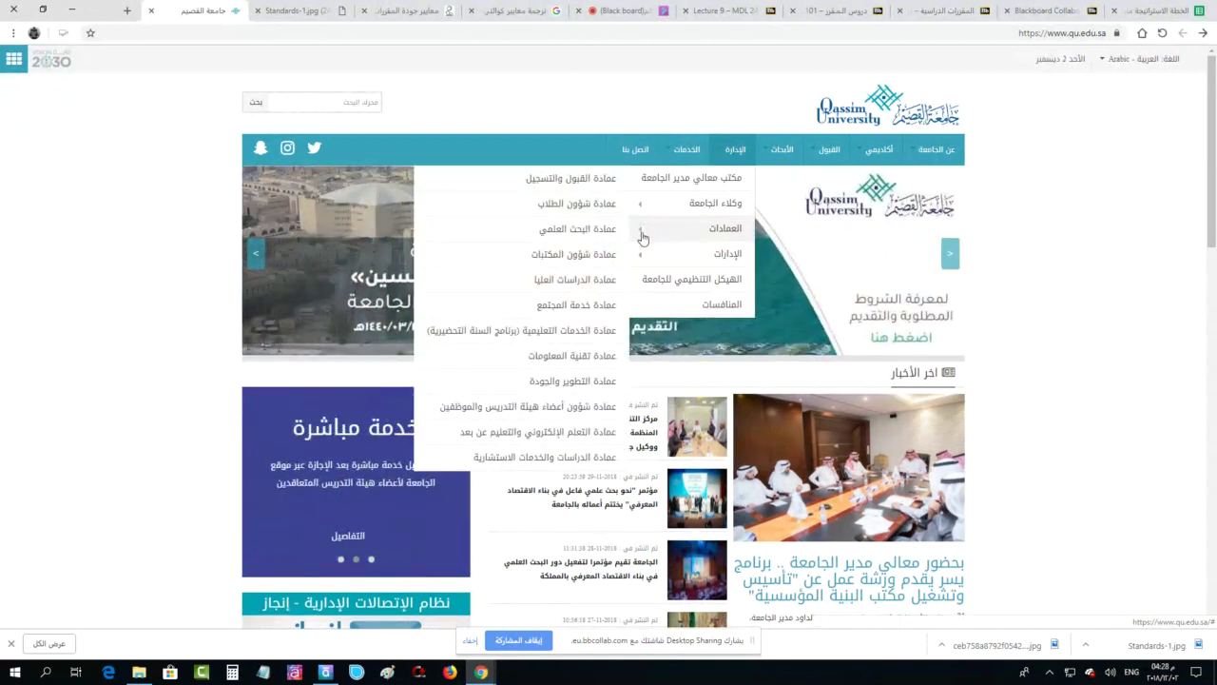
pyautogui.click(523, 435)
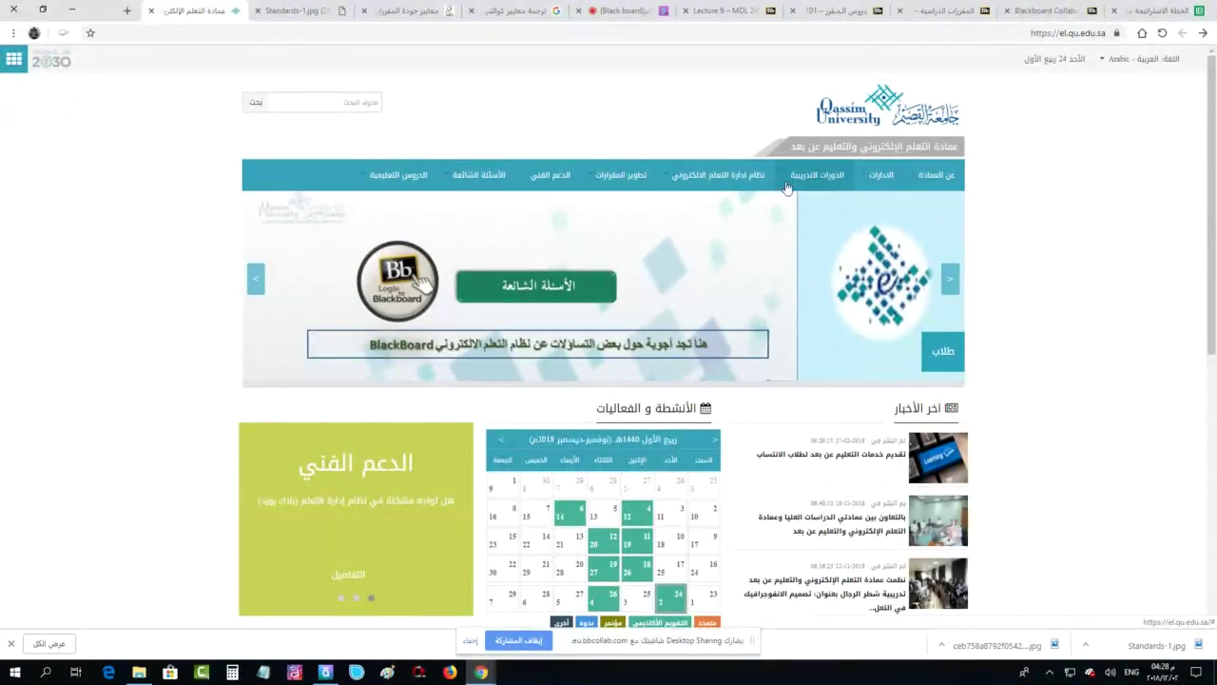
pyautogui.moveTo(787, 181)
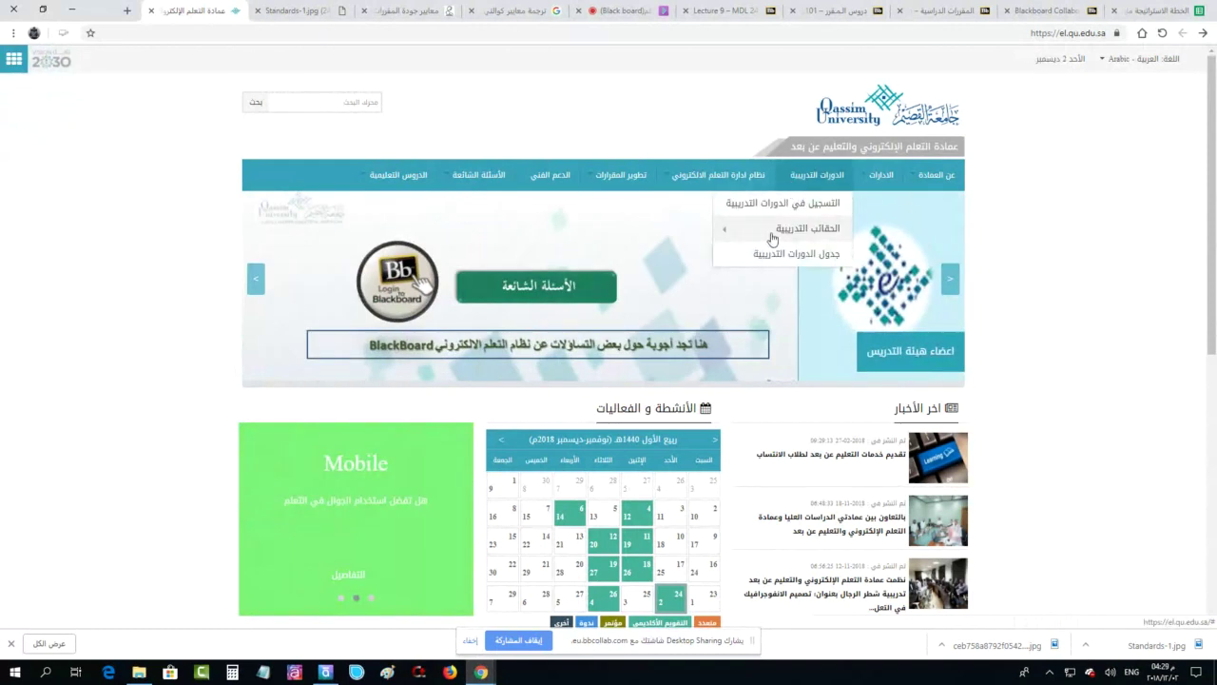
pyautogui.moveTo(772, 236)
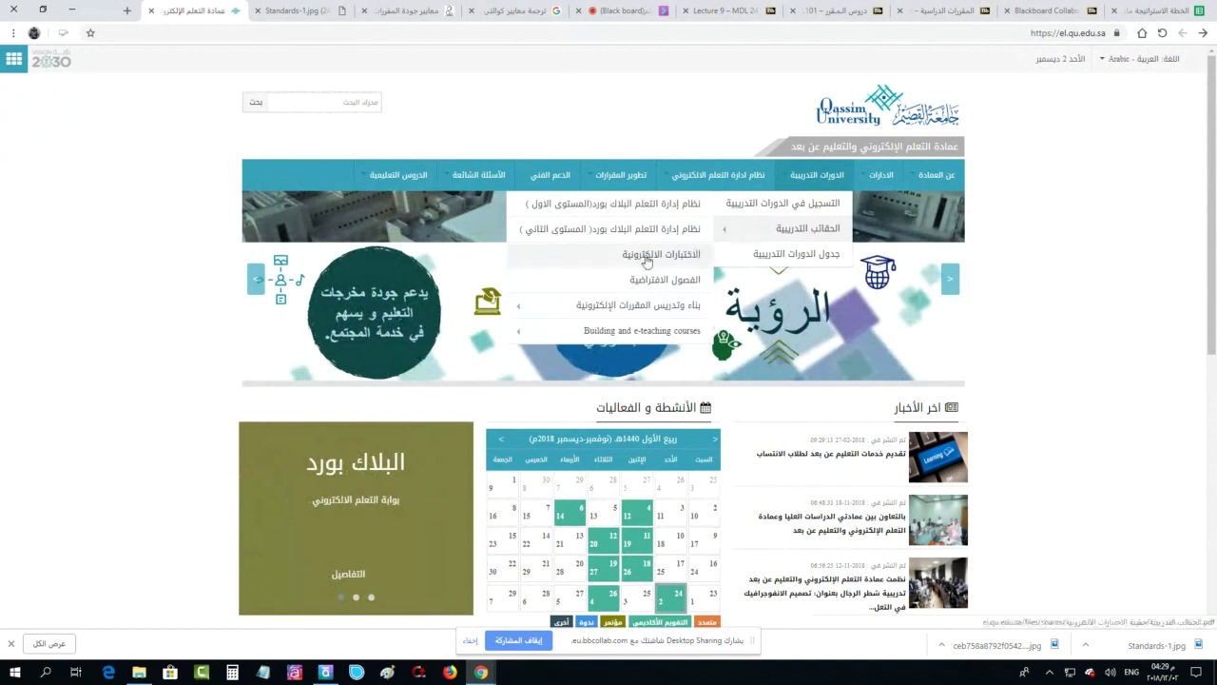
pyautogui.moveTo(535, 310)
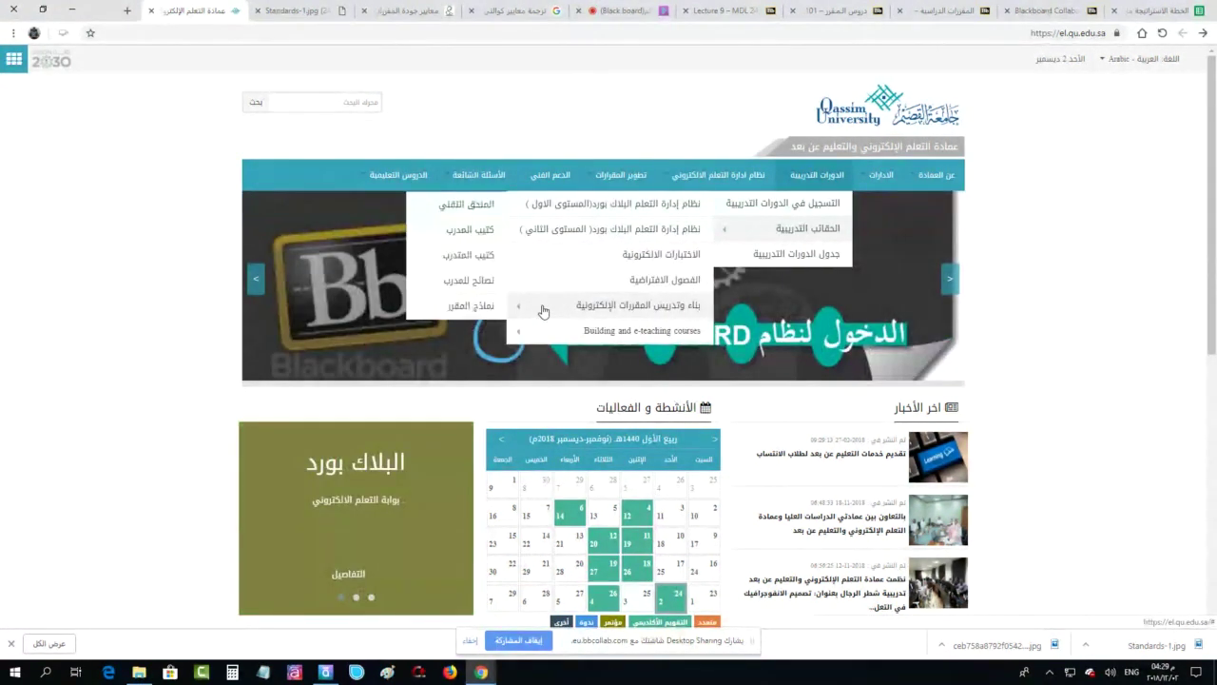
pyautogui.moveTo(540, 333)
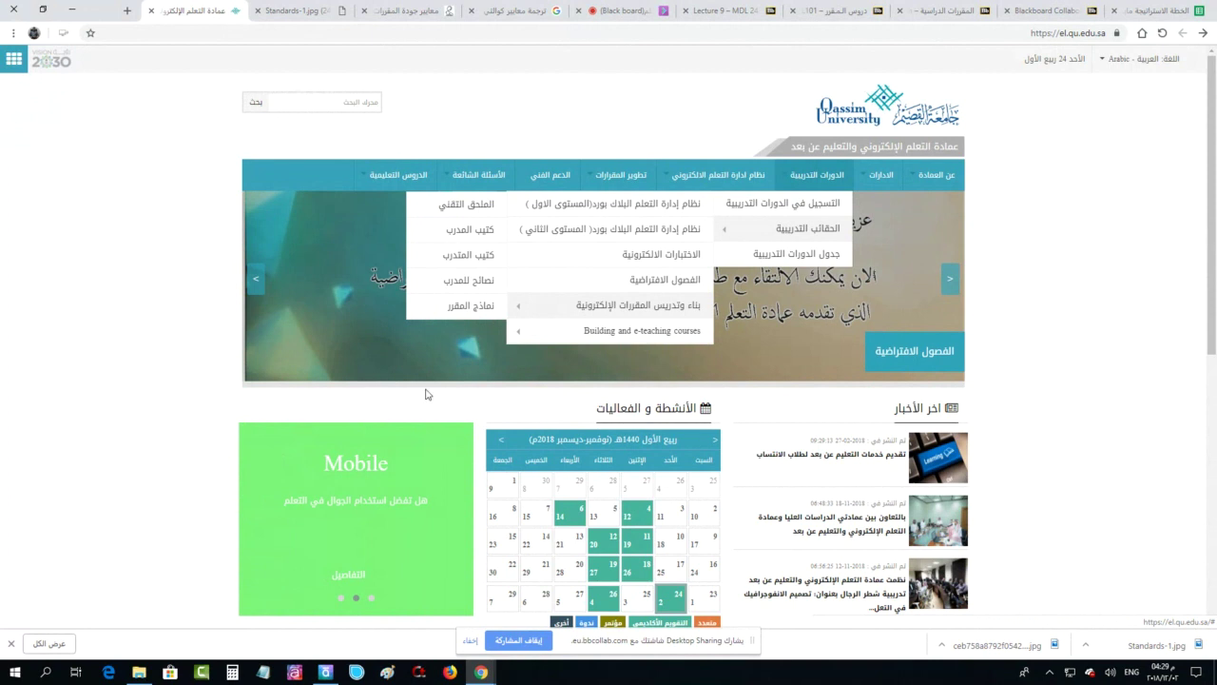
# Open نماذج المقرر.pdf, look through its tables, and follow the Arabic Welcome link goo.gl/kxN9cc
pyautogui.click(475, 307)
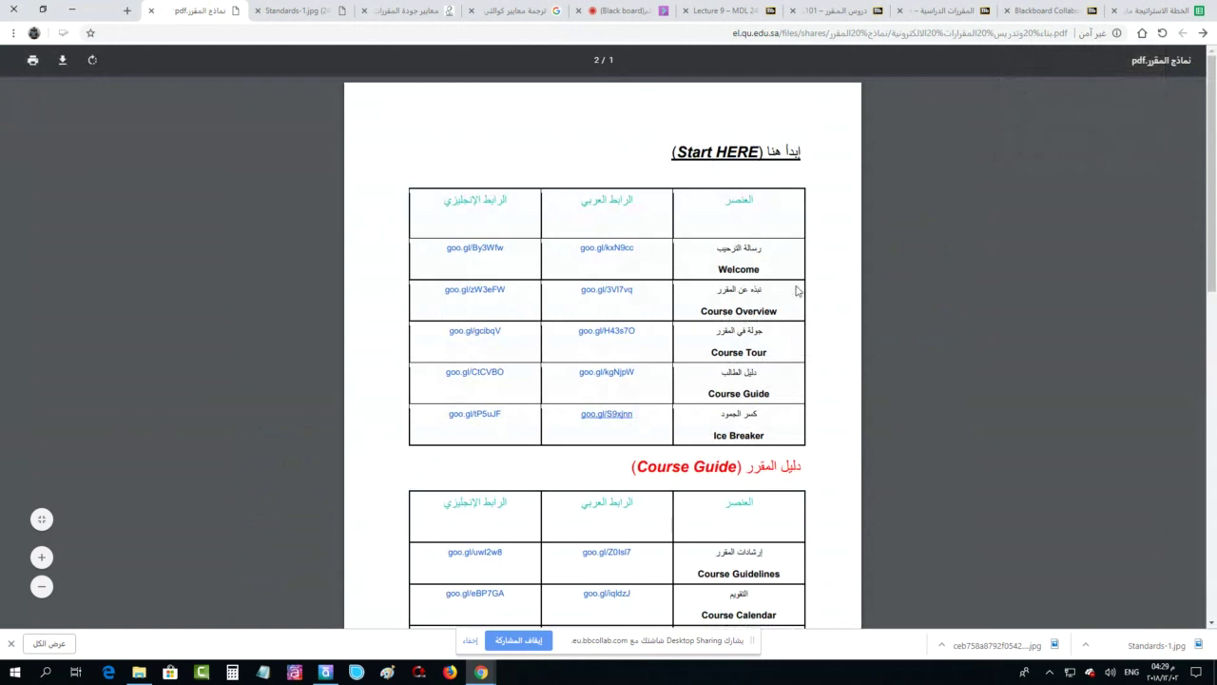
pyautogui.scroll(-2, 665, 285)
pyautogui.scroll(2, 534, 224)
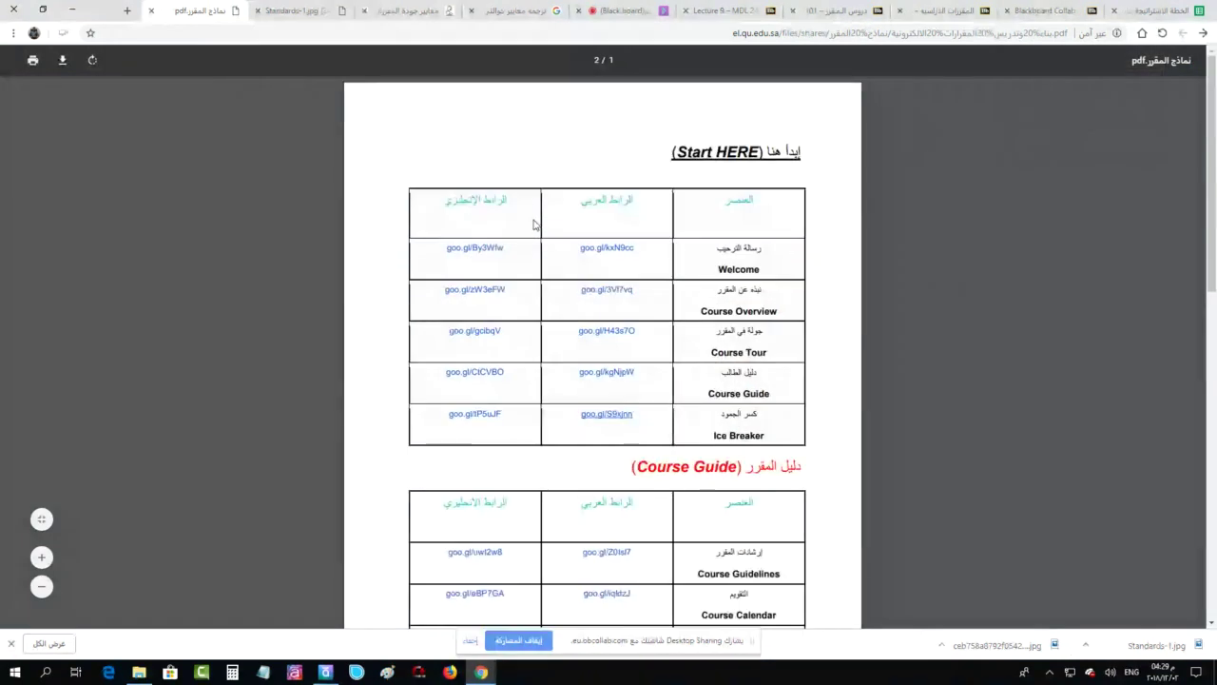
pyautogui.scroll(2, 533, 224)
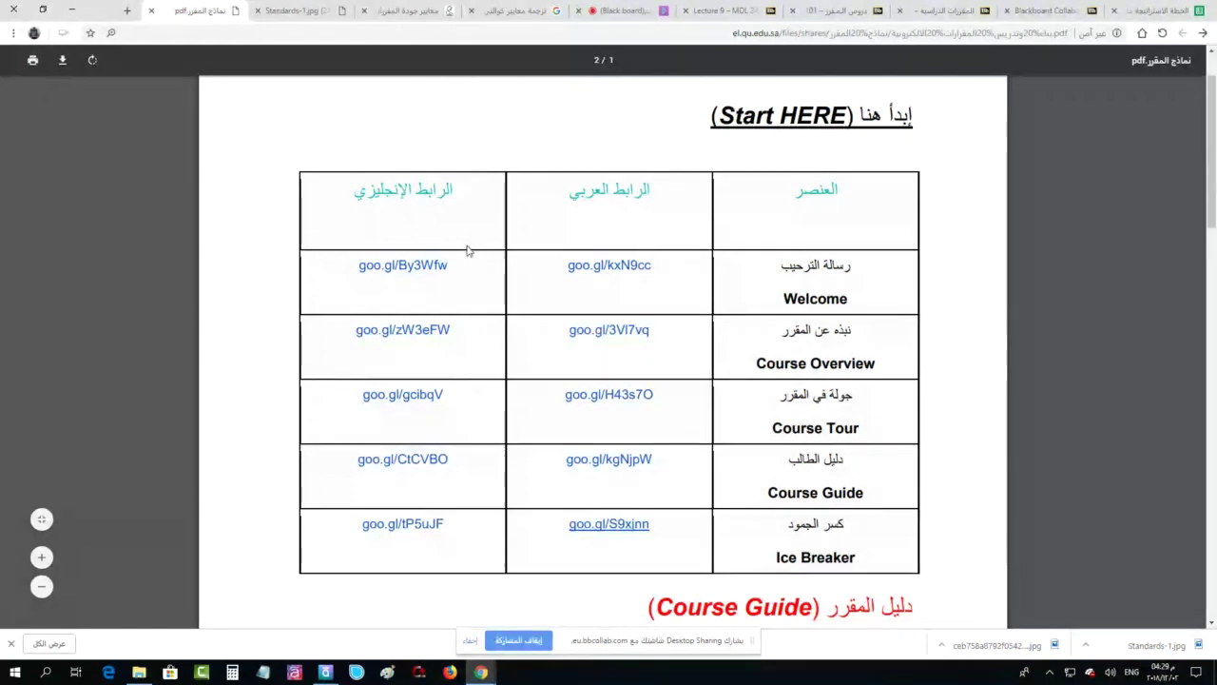
pyautogui.scroll(-5, 386, 274)
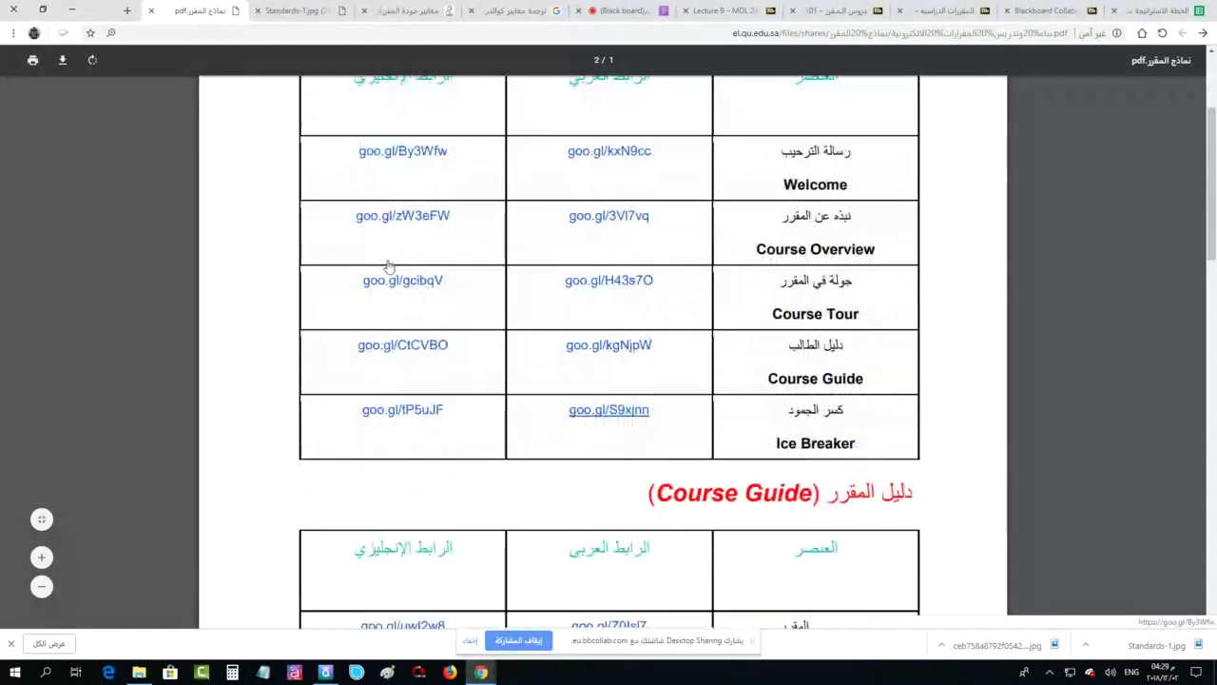
pyautogui.scroll(-10, 389, 267)
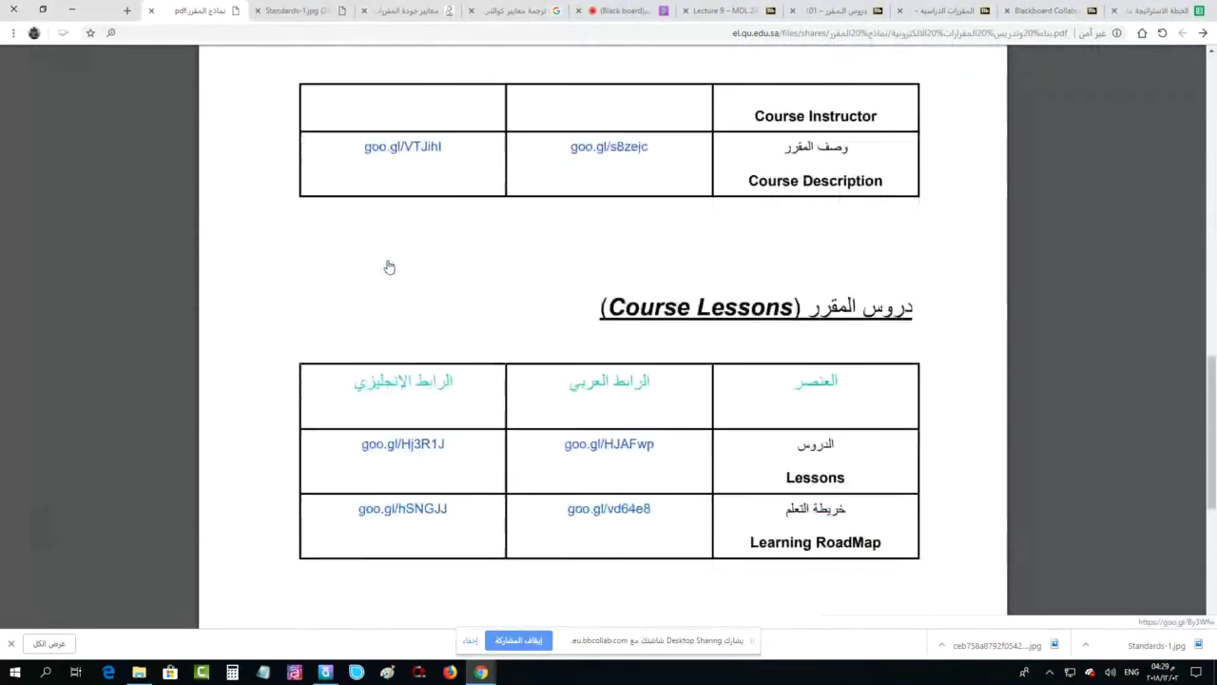
pyautogui.scroll(15, 389, 267)
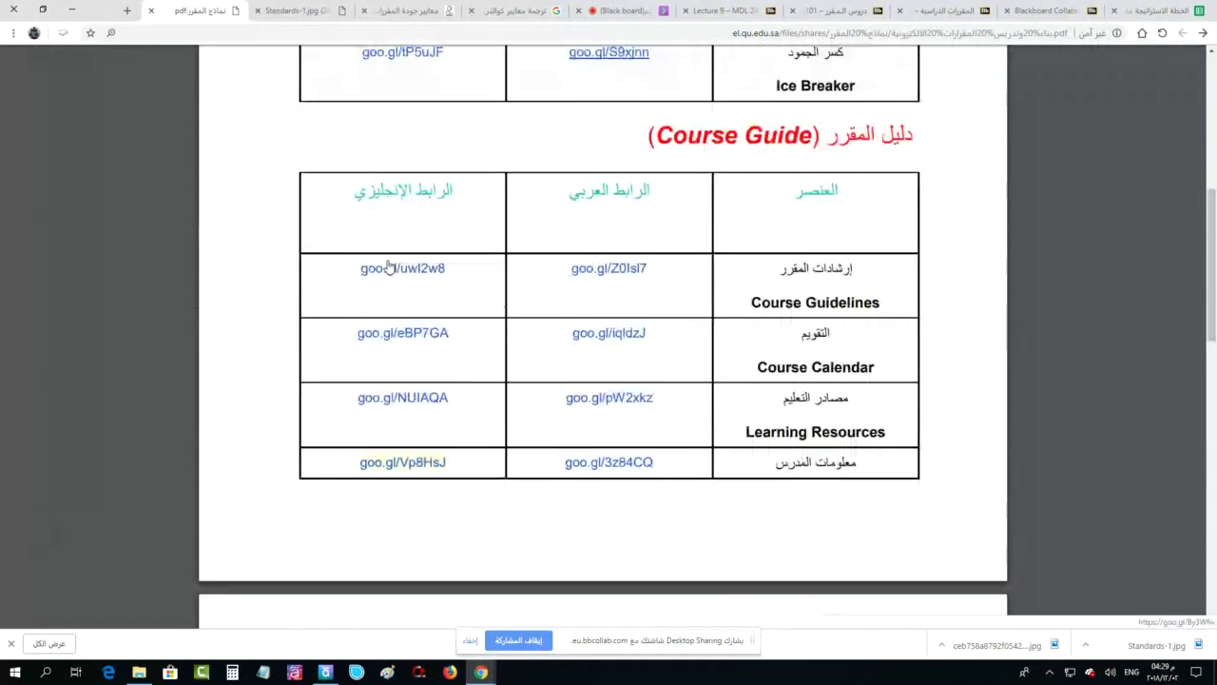
pyautogui.scroll(1, 389, 267)
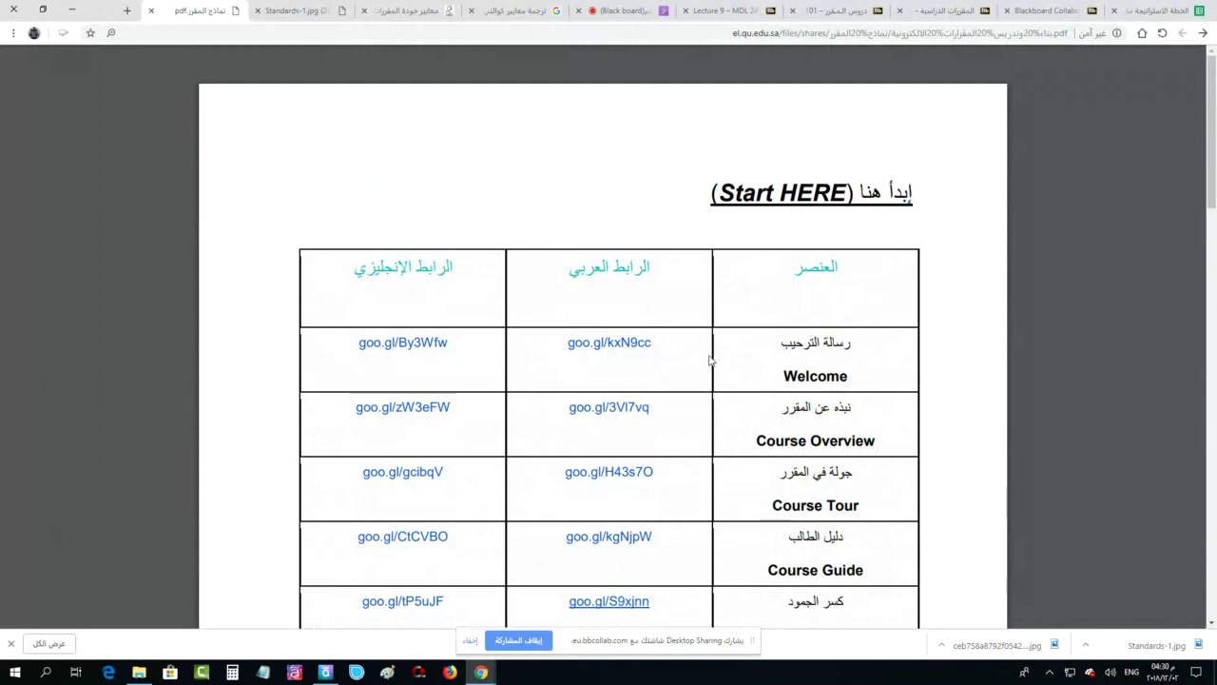
pyautogui.click(635, 348)
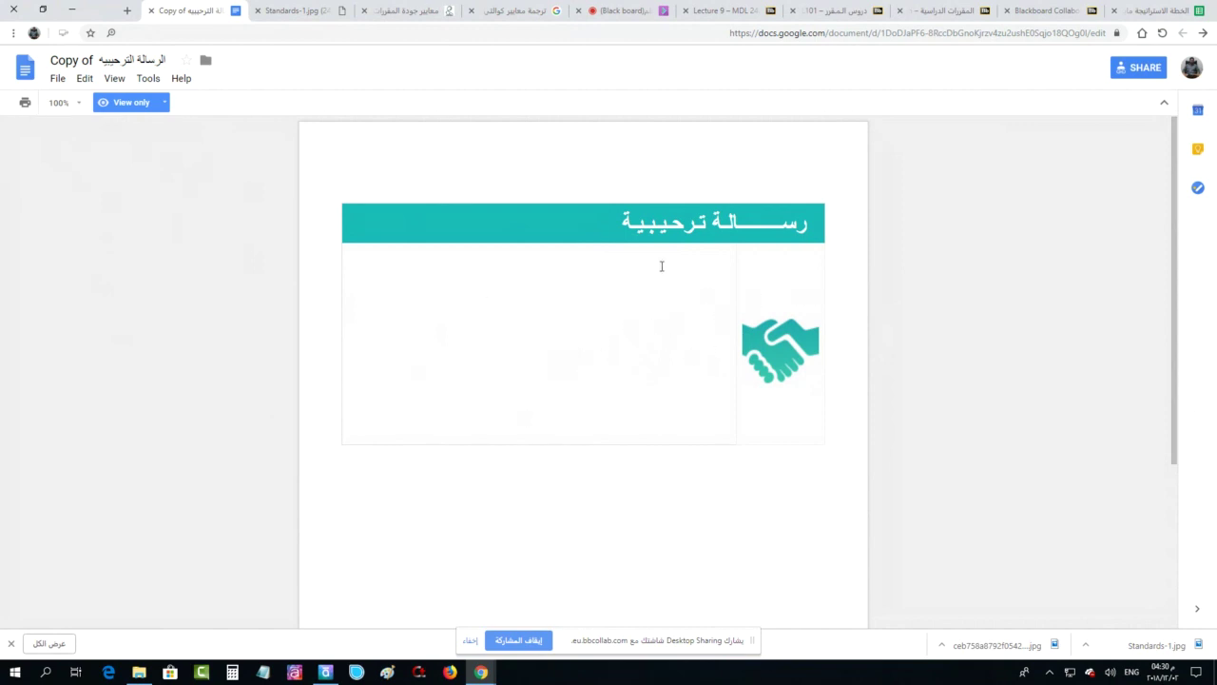
# Download the Google Docs welcome letter as Microsoft Word (.docx) and open the saved file
pyautogui.click(57, 79)
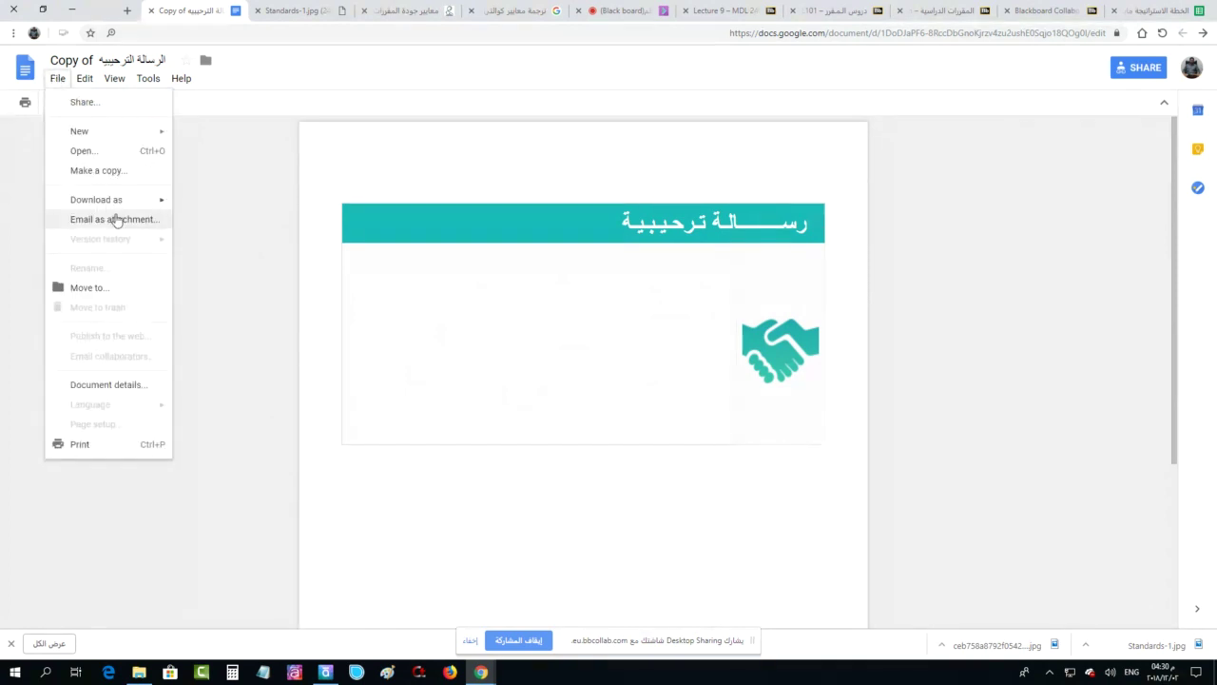
pyautogui.moveTo(118, 201)
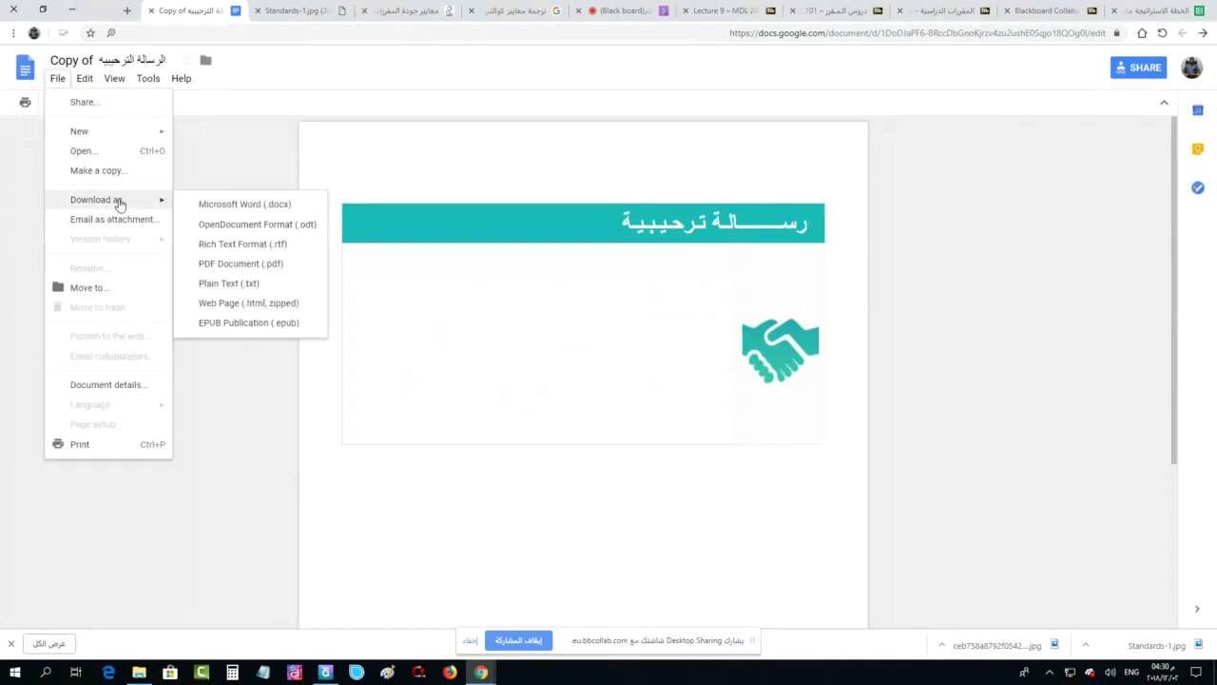
pyautogui.click(272, 208)
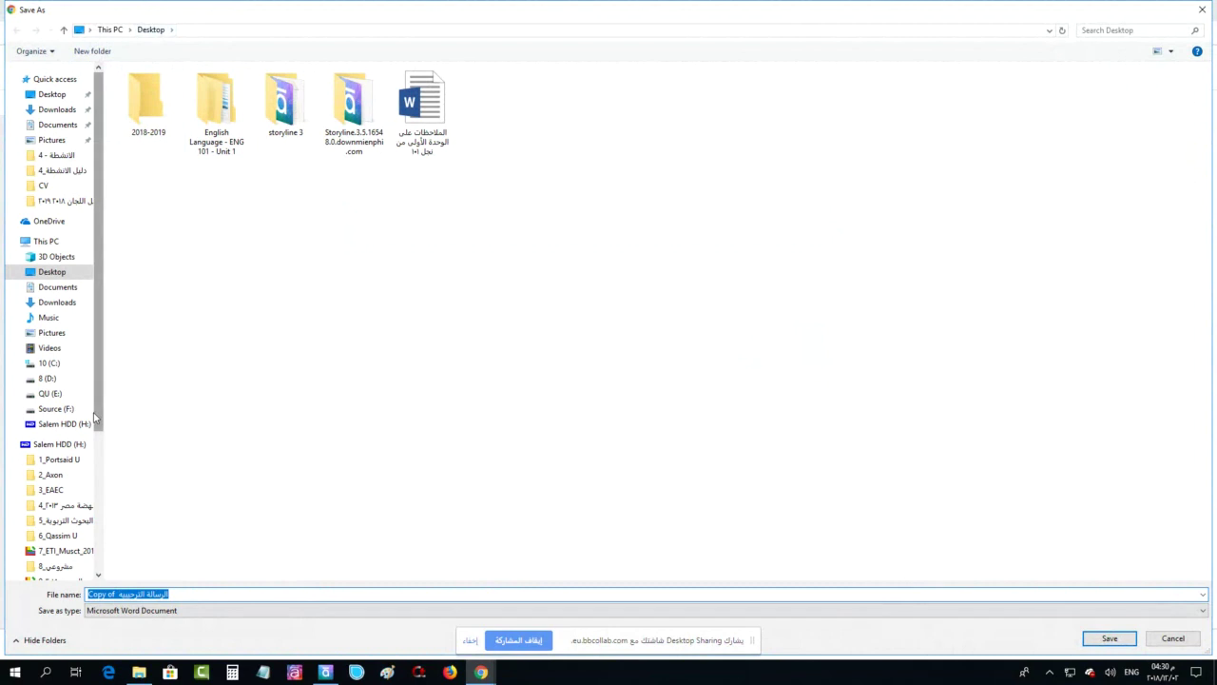
pyautogui.click(1120, 640)
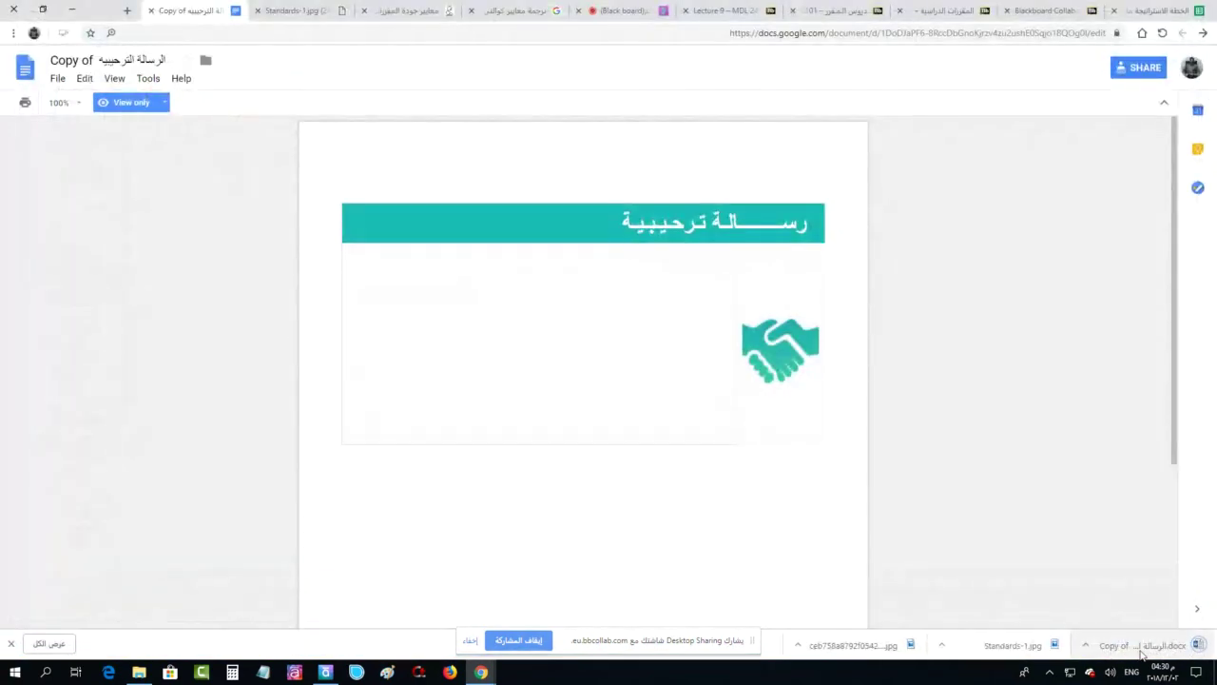
pyautogui.click(1162, 652)
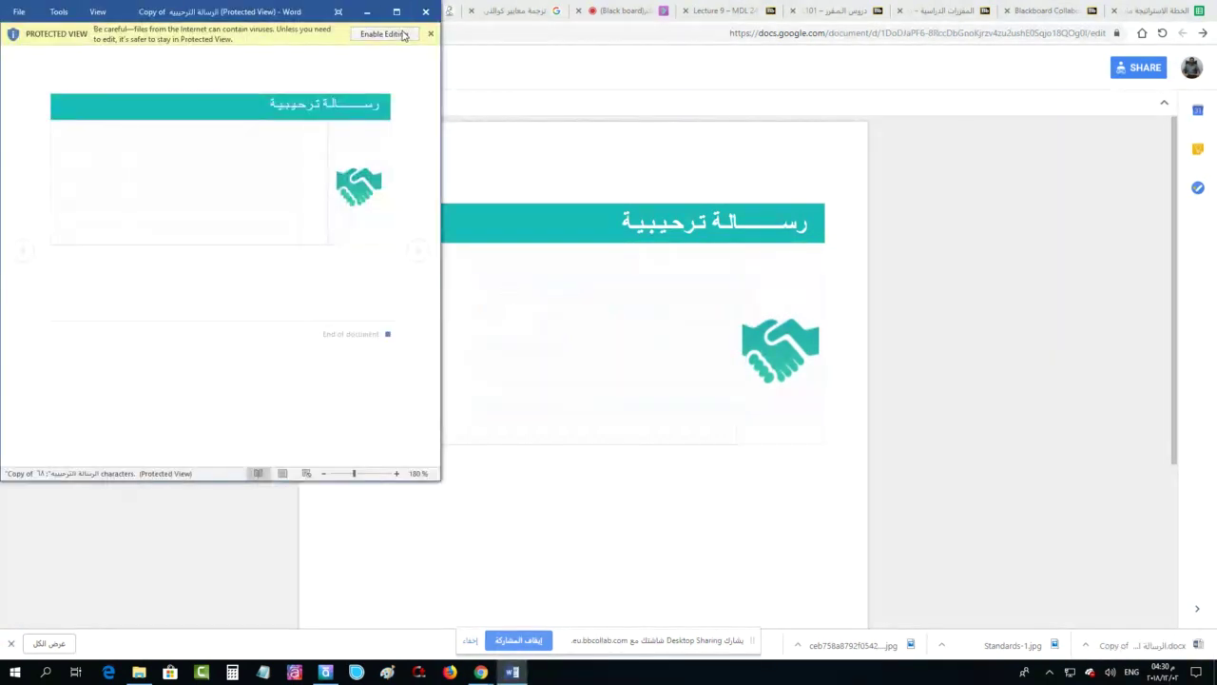
# Enable editing and type three Arabic greeting lines beside the handshake: 'ب', 'معك د.', 'فيأ'
pyautogui.click(399, 34)
pyautogui.click(396, 10)
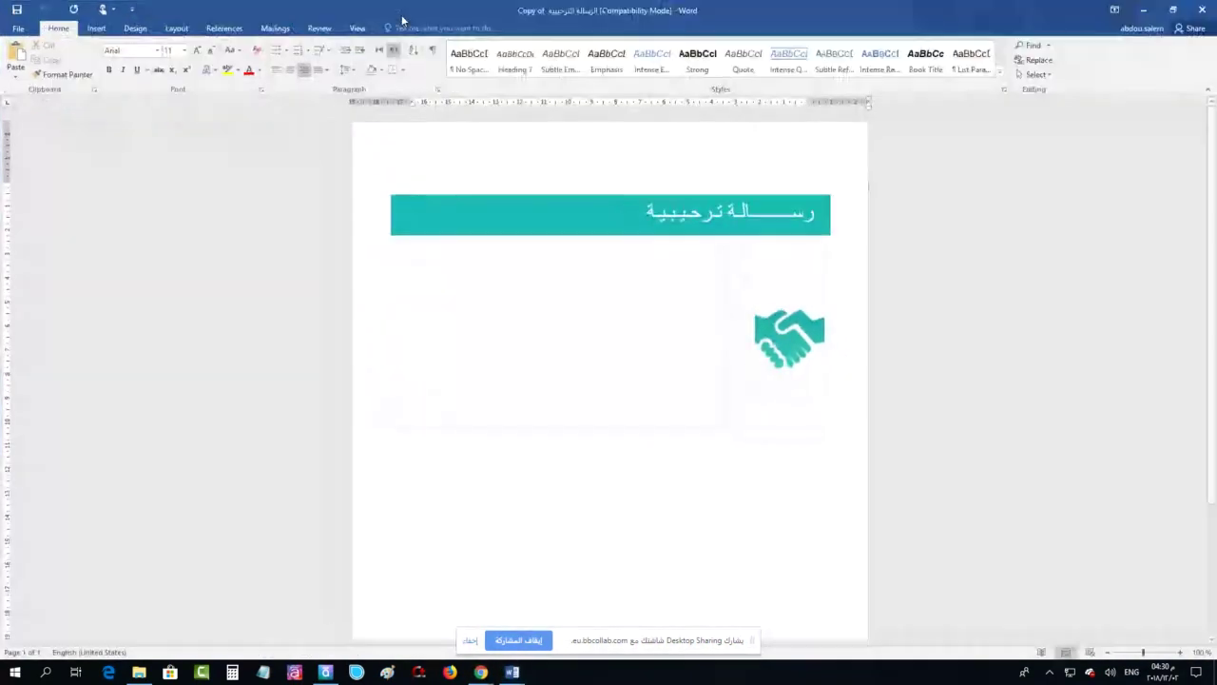
pyautogui.click(681, 296)
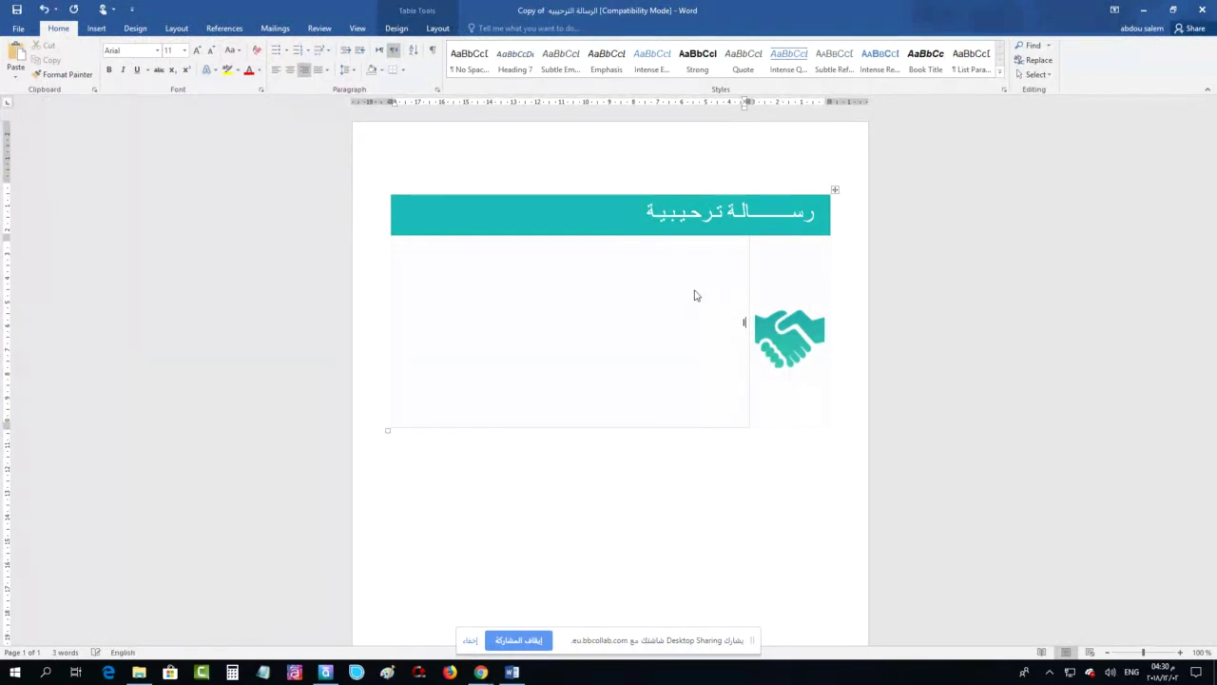
pyautogui.press('BackSpace')
pyautogui.press('BackSpace')
pyautogui.press('BackSpace')
pyautogui.hotkey('alt', 'shift')
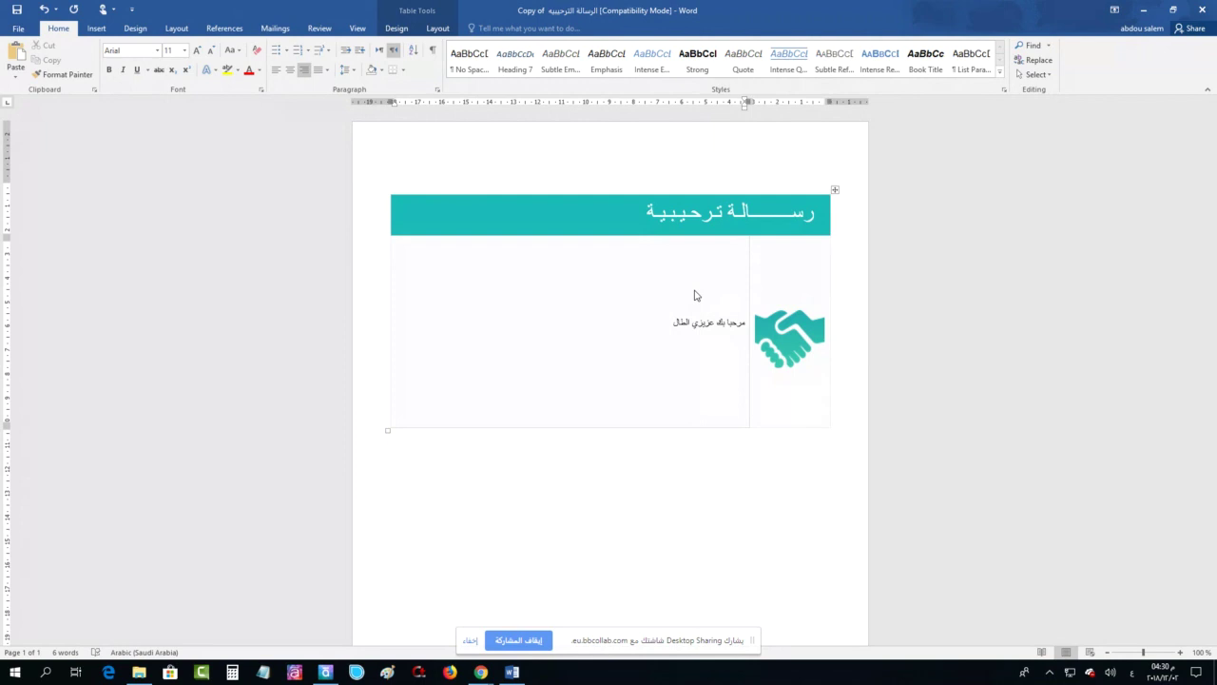
pyautogui.write('ب')
pyautogui.press('Return')
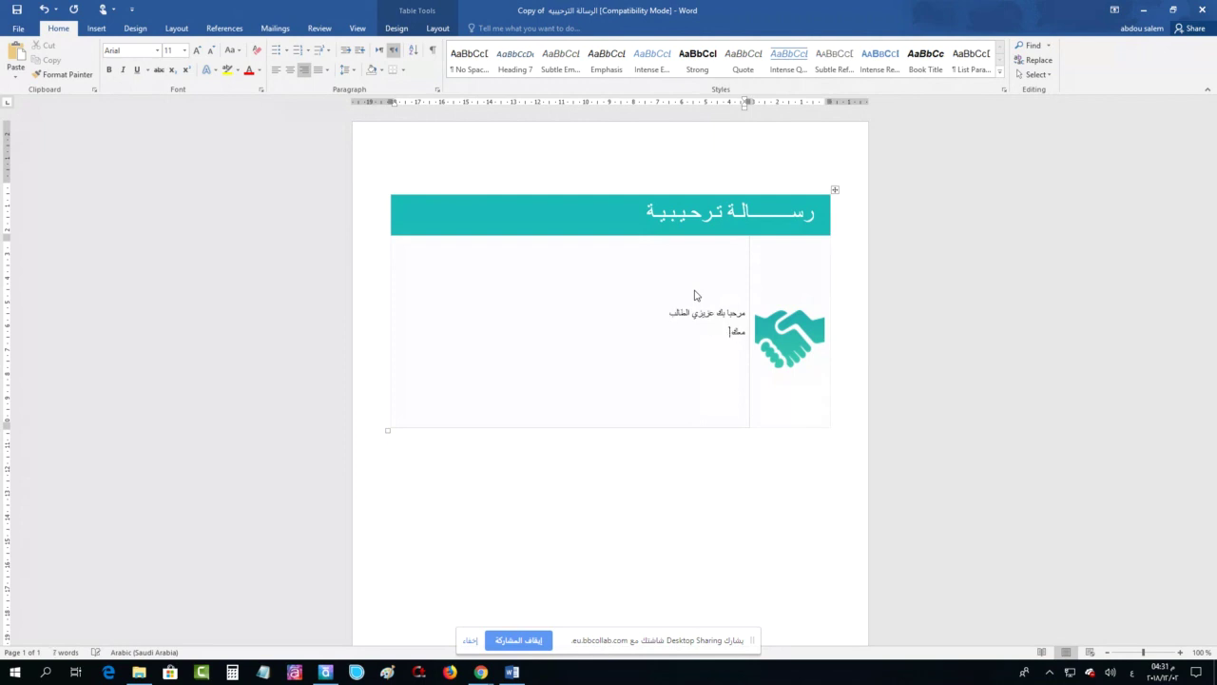
pyautogui.write('معك د. عبدالرحمن')
pyautogui.press('Return')
pyautogui.write('فيأ')
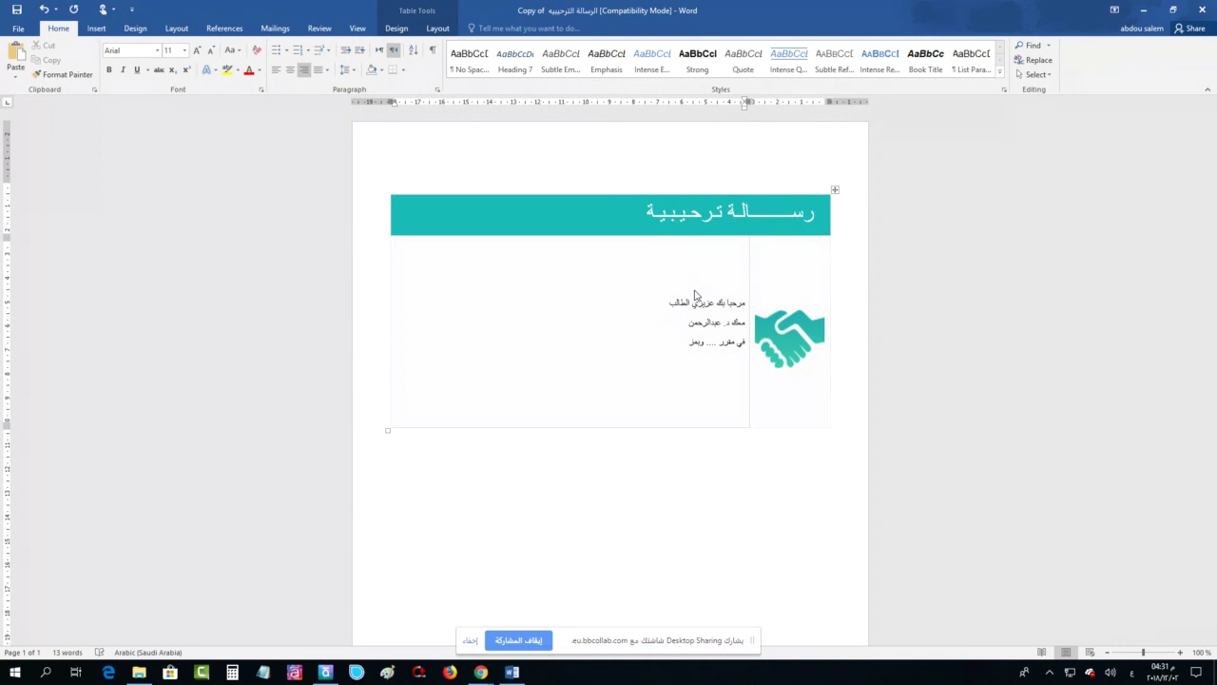
# Enlarge the three greeting lines to 24 pt with Grow Font
pyautogui.hotkey('ctrl', 'a')
pyautogui.click(693, 301)
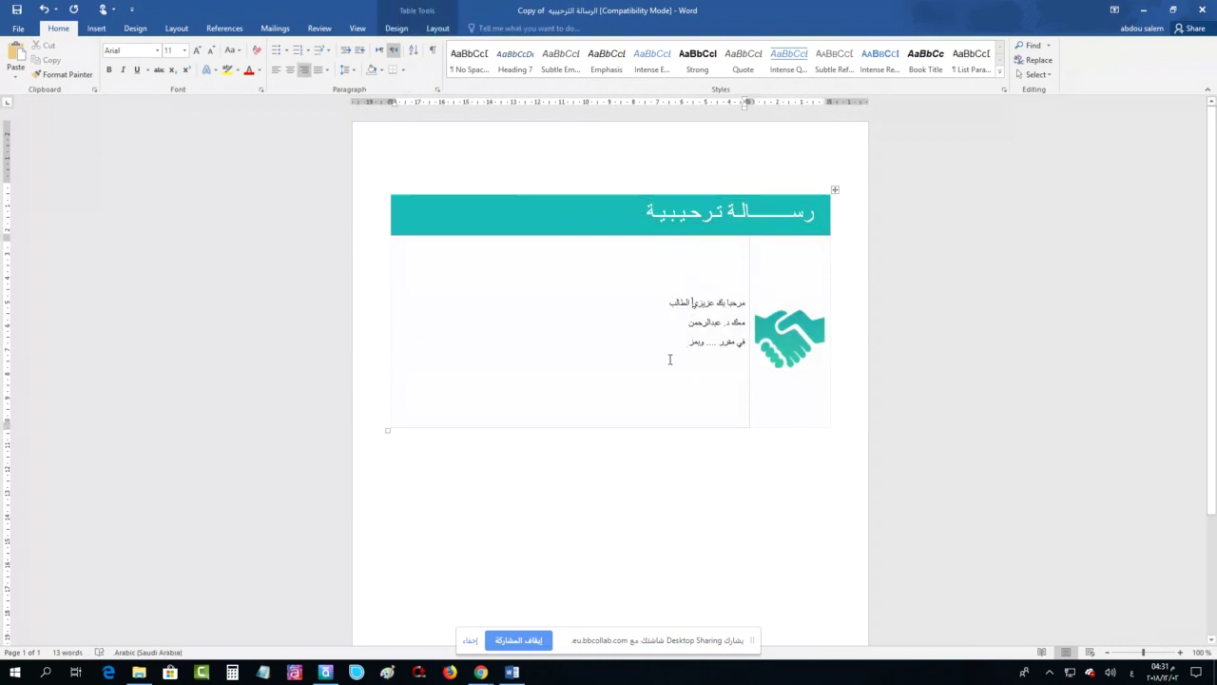
pyautogui.moveTo(717, 316); pyautogui.dragTo(744, 306)
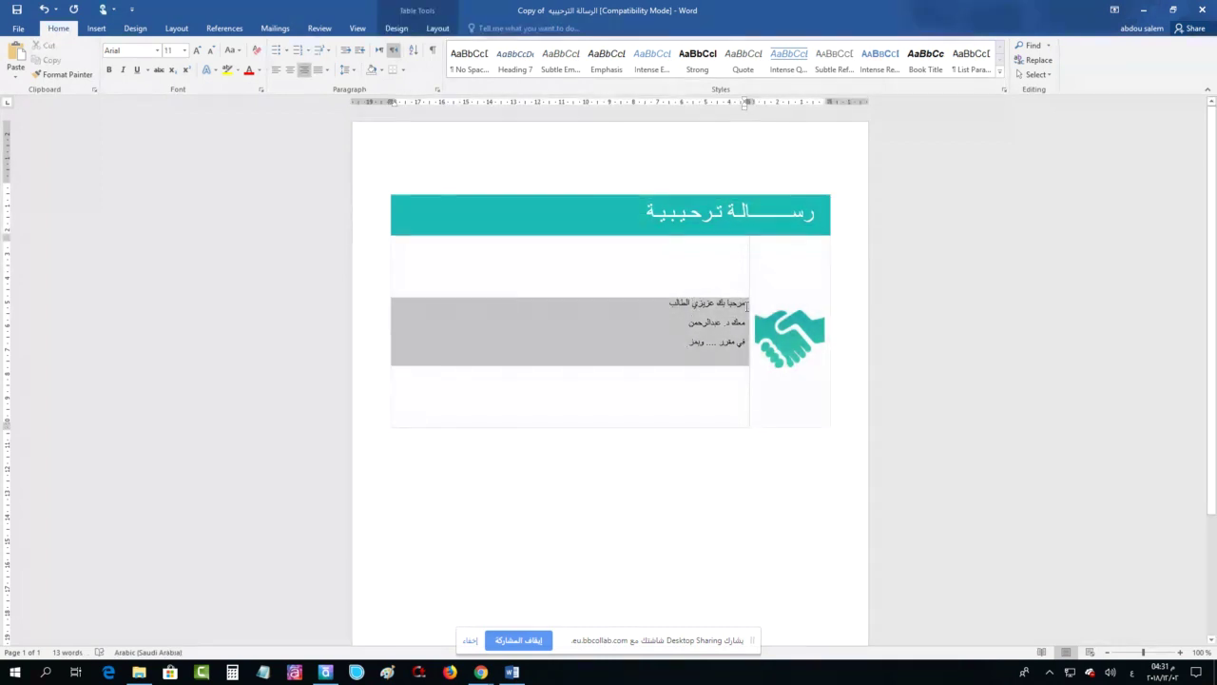
pyautogui.click(198, 51)
pyautogui.click(197, 50)
pyautogui.click(197, 50)
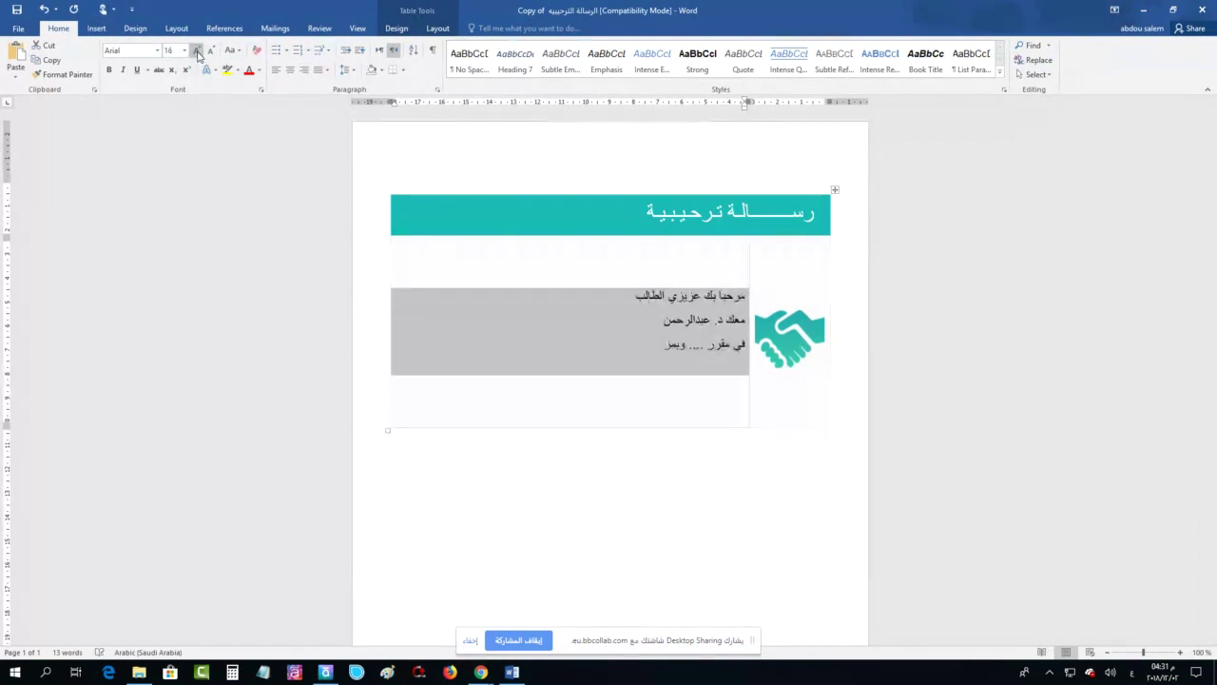
pyautogui.click(197, 50)
pyautogui.click(198, 51)
pyautogui.click(198, 51)
pyautogui.click(198, 51)
pyautogui.click(635, 352)
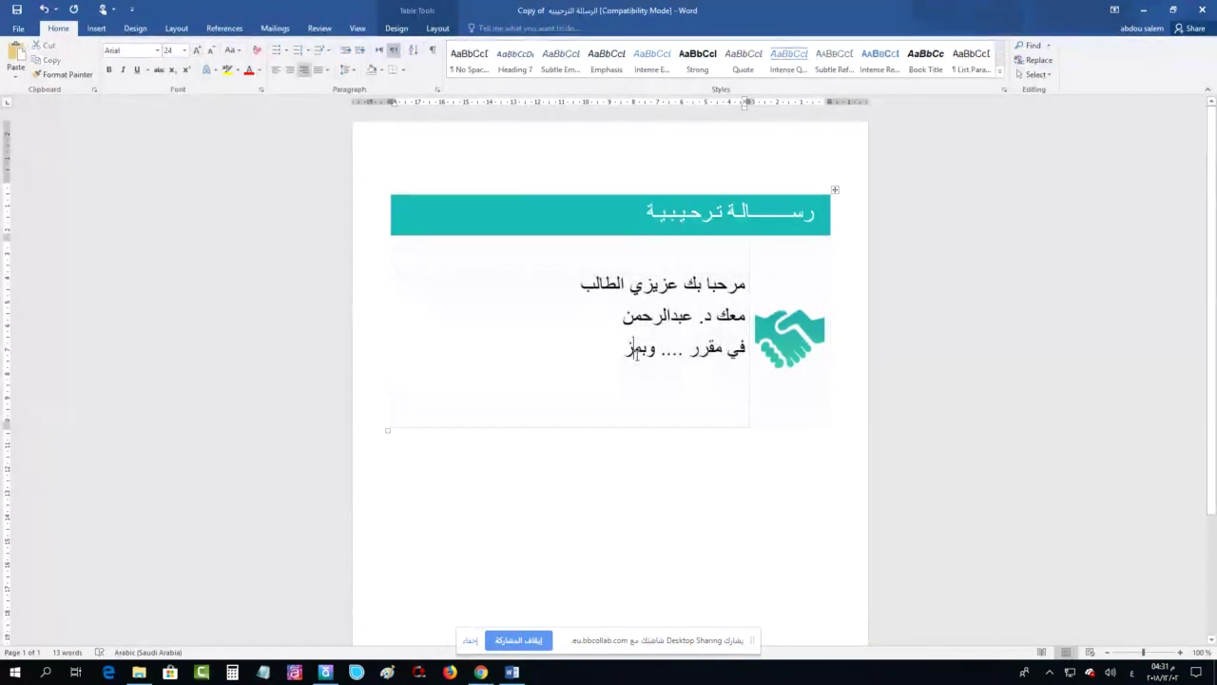
# Replace the third line's placeholder ending with 'الحاسب الالي' and check the table layout
pyautogui.moveTo(616, 355); pyautogui.dragTo(679, 354)
pyautogui.write('الحا')
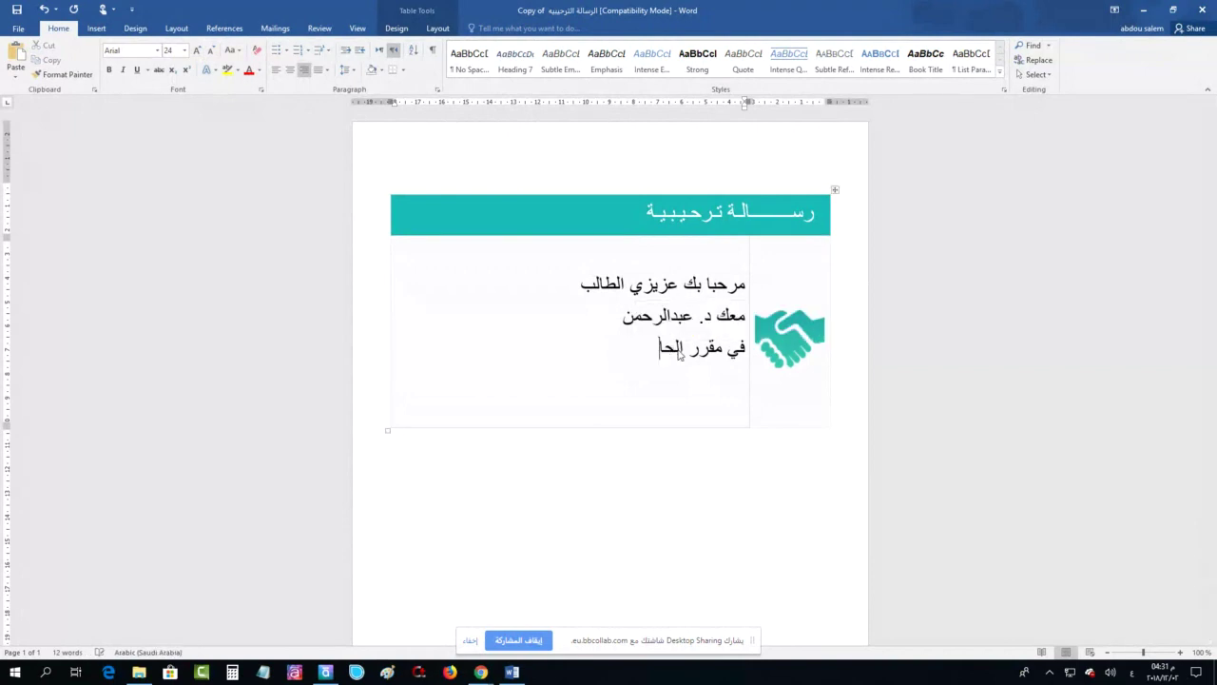
pyautogui.write('سب الالي')
pyautogui.click(837, 190)
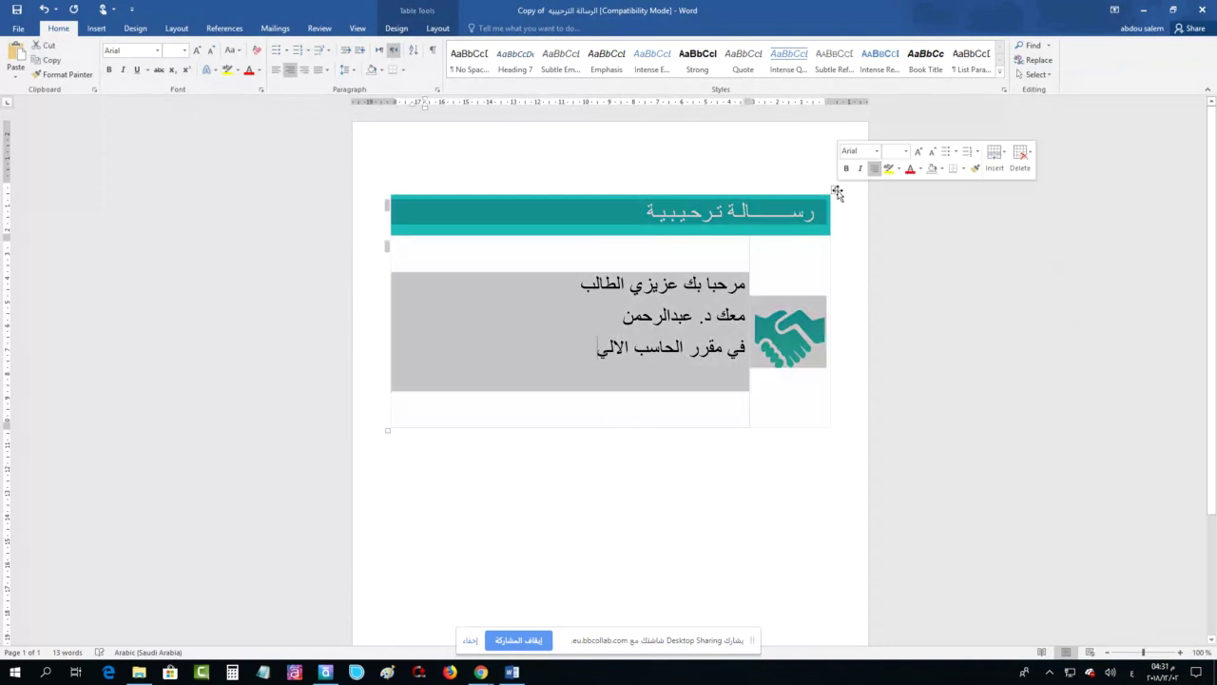
pyautogui.click(794, 342)
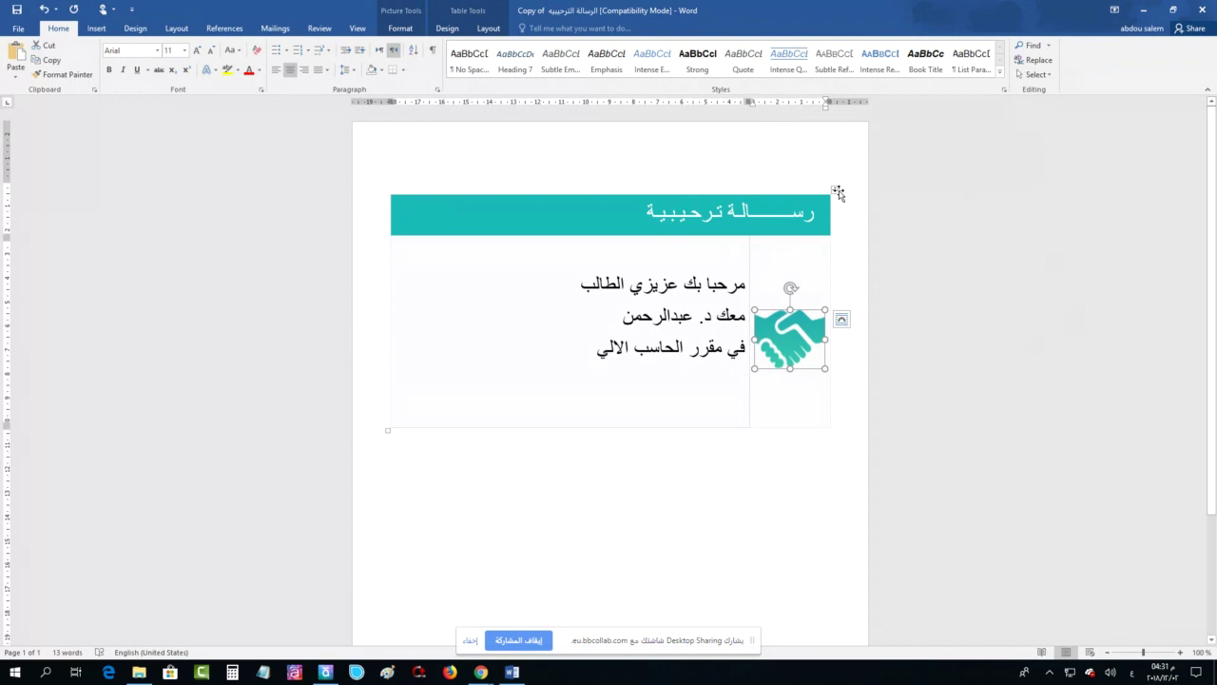
pyautogui.click(837, 191)
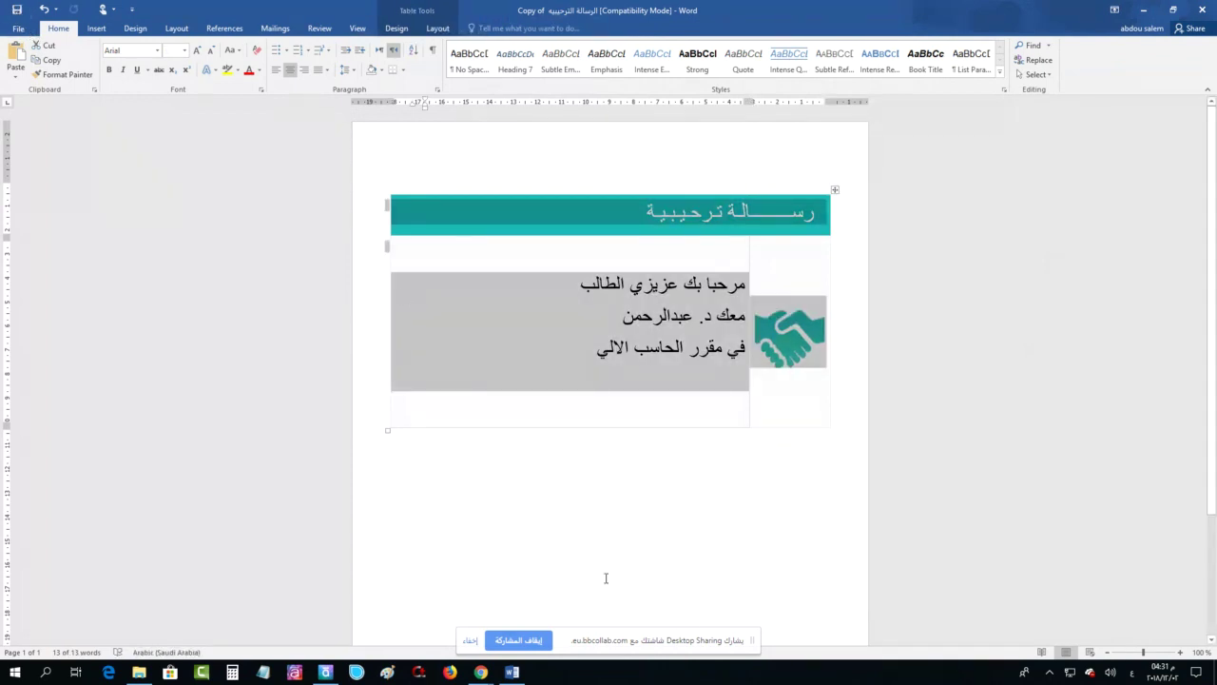
pyautogui.click(481, 673)
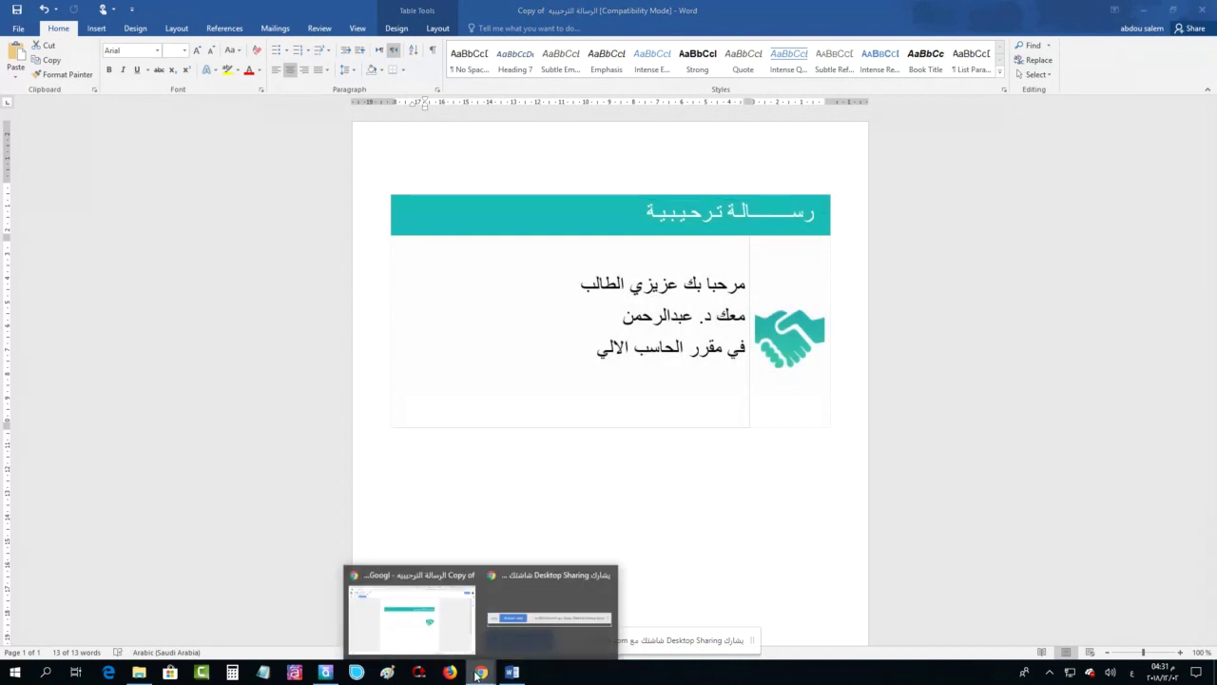
# Close the Google Docs template tab and type 'qu' in a new Chrome tab's address bar
pyautogui.click(411, 620)
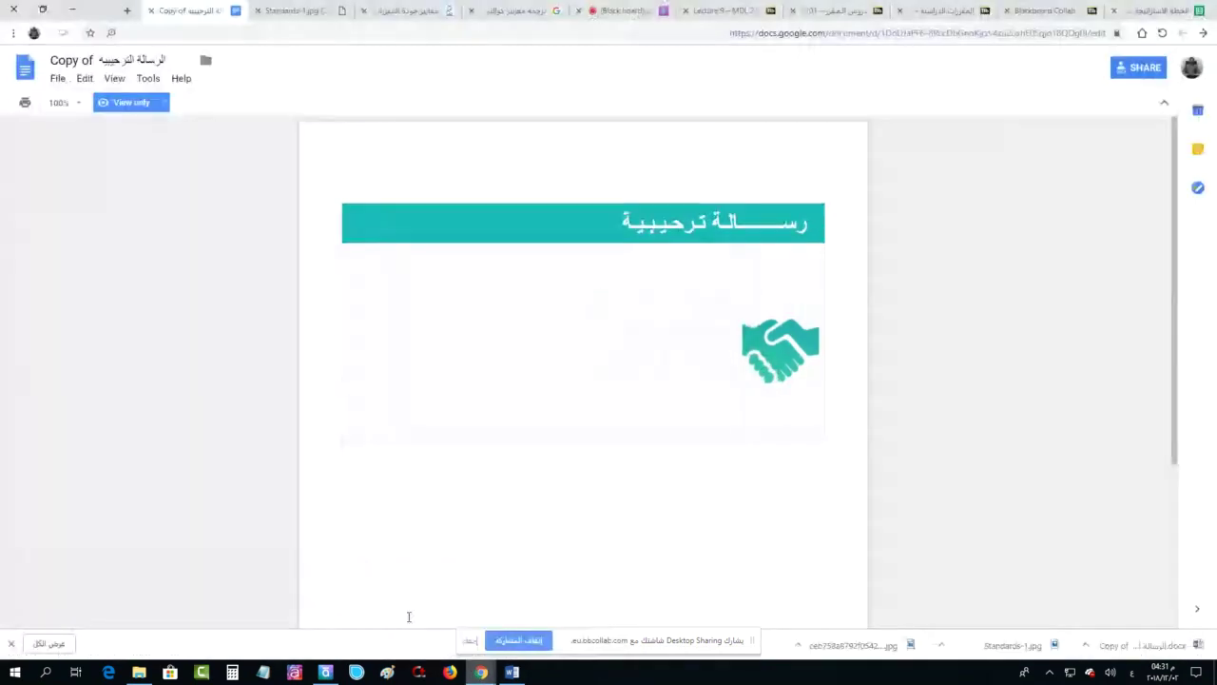
pyautogui.click(151, 12)
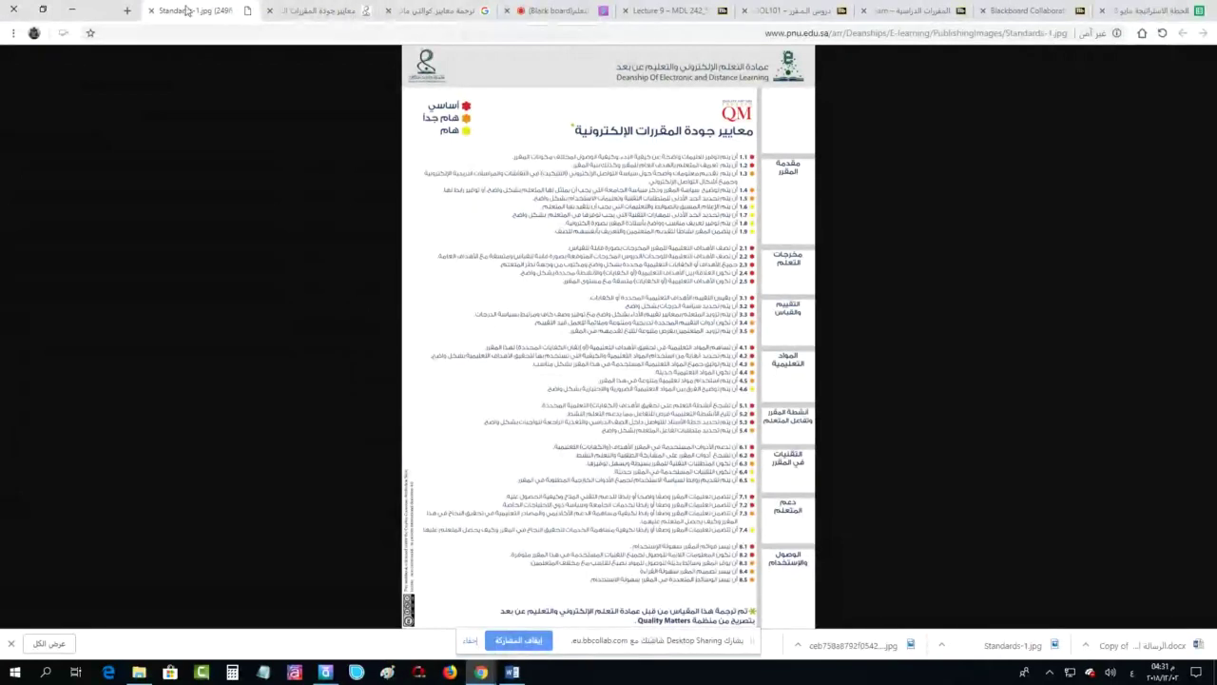
pyautogui.click(128, 12)
pyautogui.write('ض')
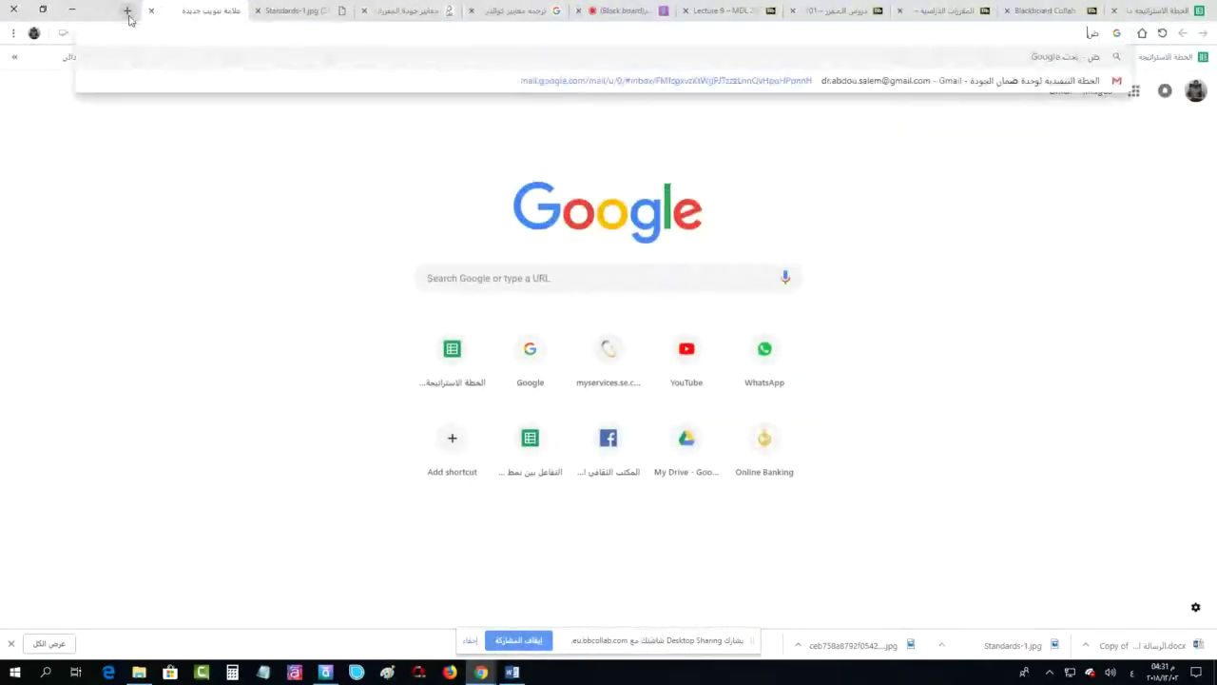
pyautogui.press('BackSpace')
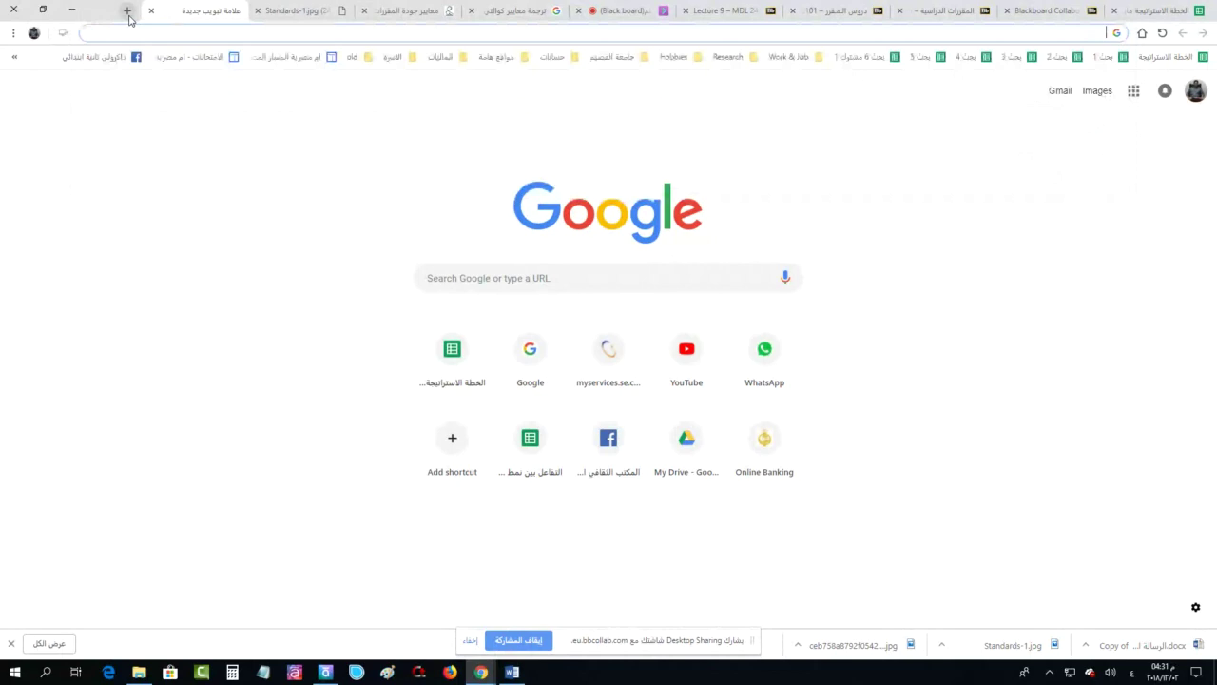
pyautogui.write('qu')
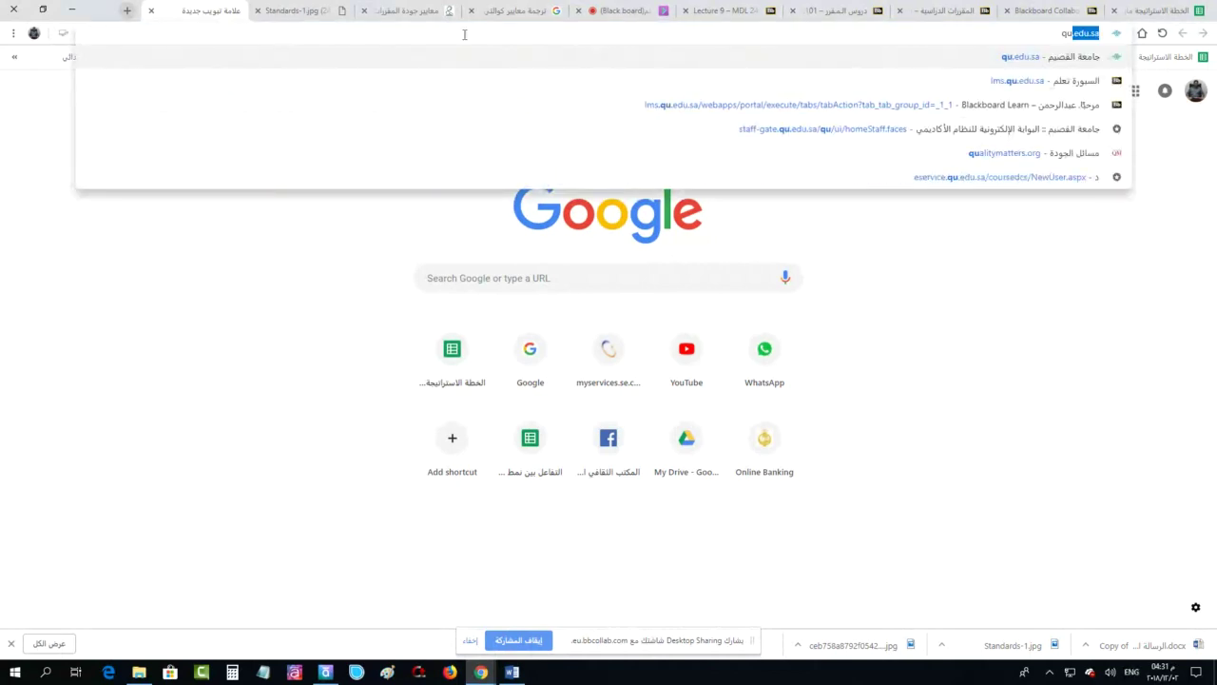
# Go to qu.edu.sa and open عمادة التعلم الإلكتروني والتعليم عن بعد from الإدارة > العمادات
pyautogui.click(898, 59)
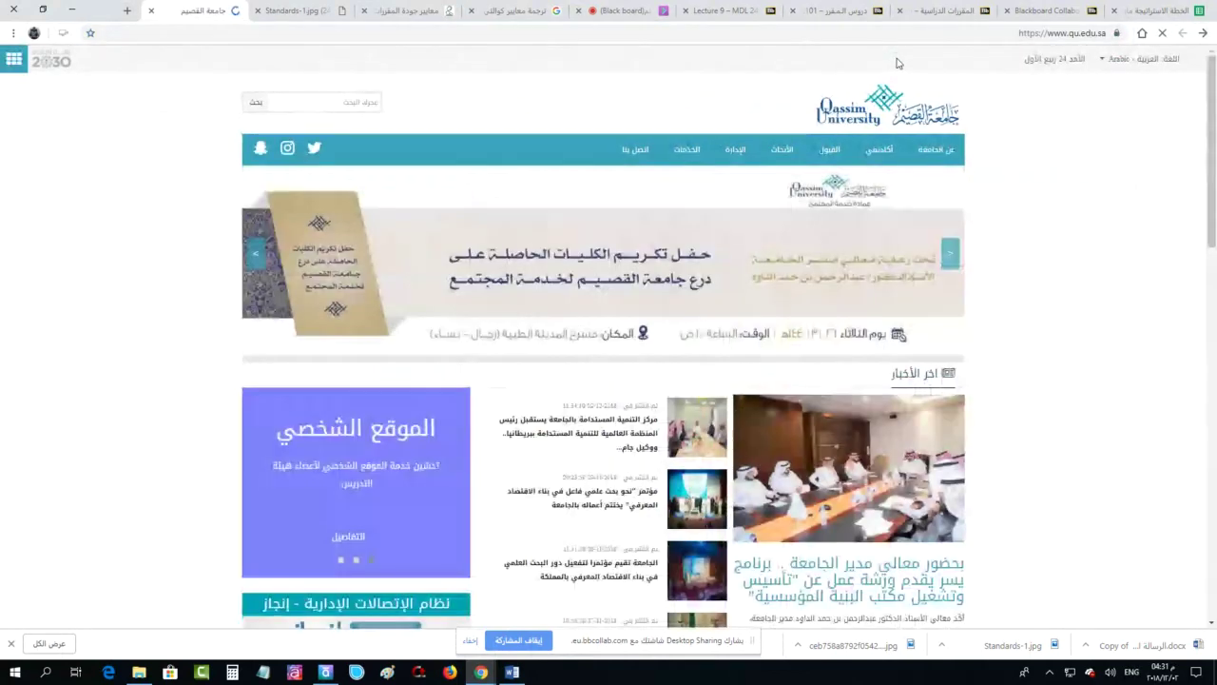
pyautogui.moveTo(733, 154)
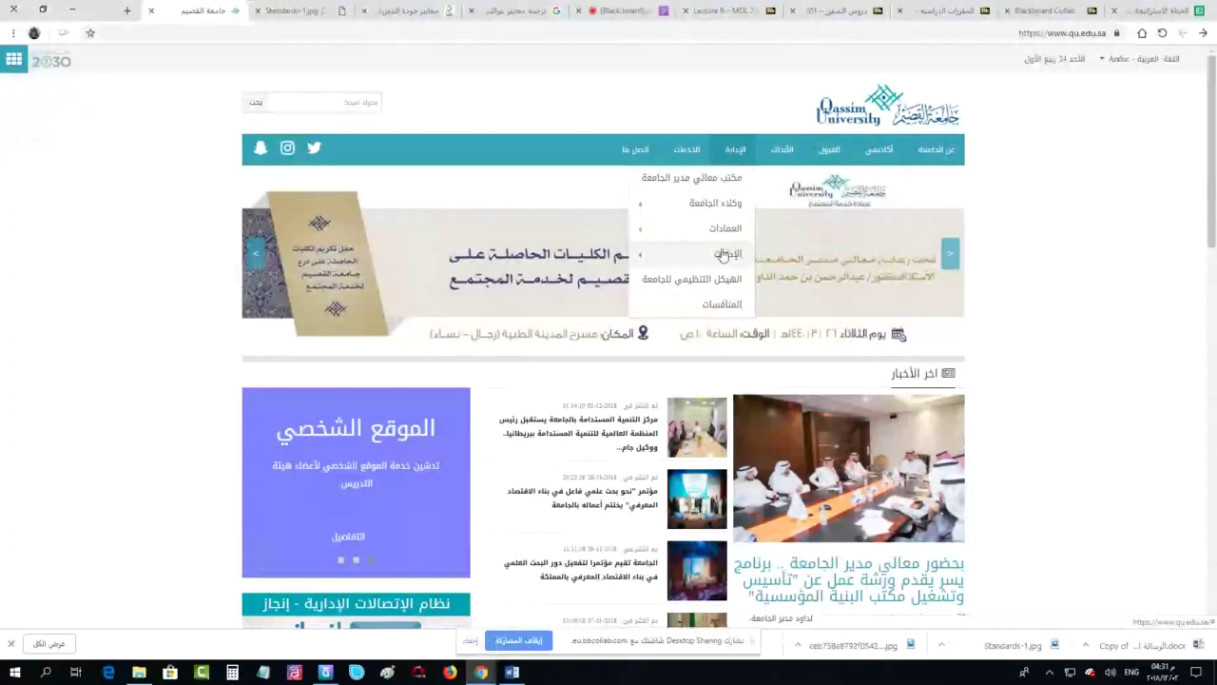
pyautogui.moveTo(646, 239)
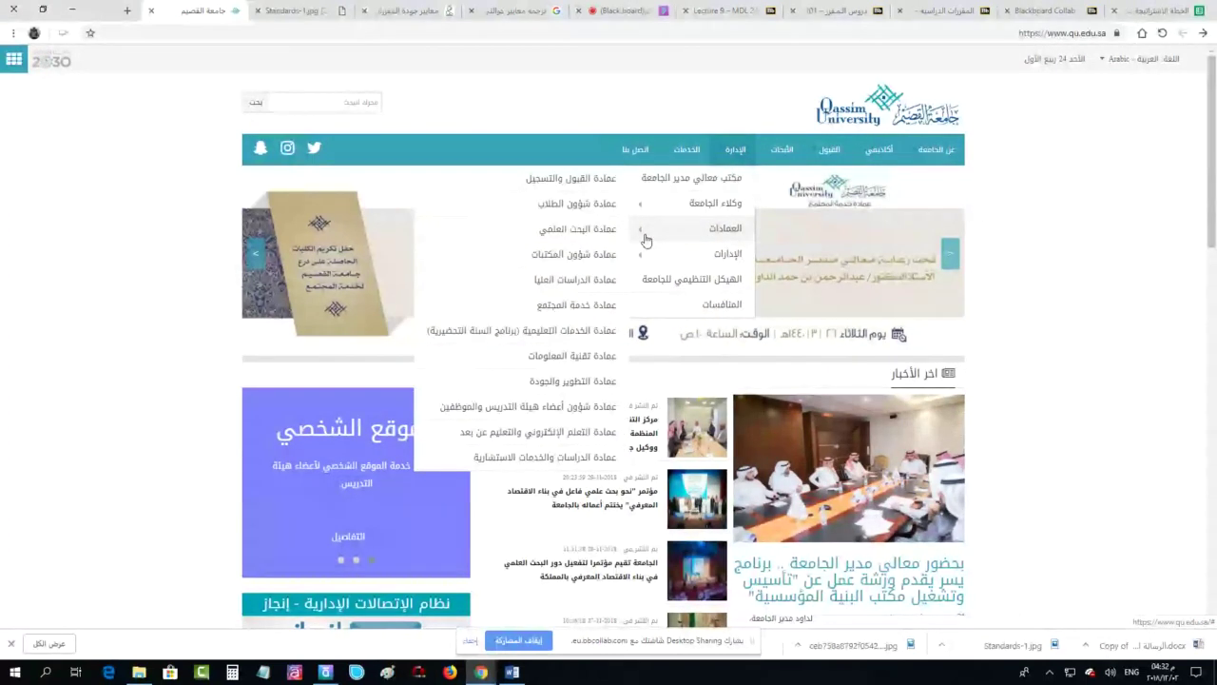
pyautogui.click(547, 432)
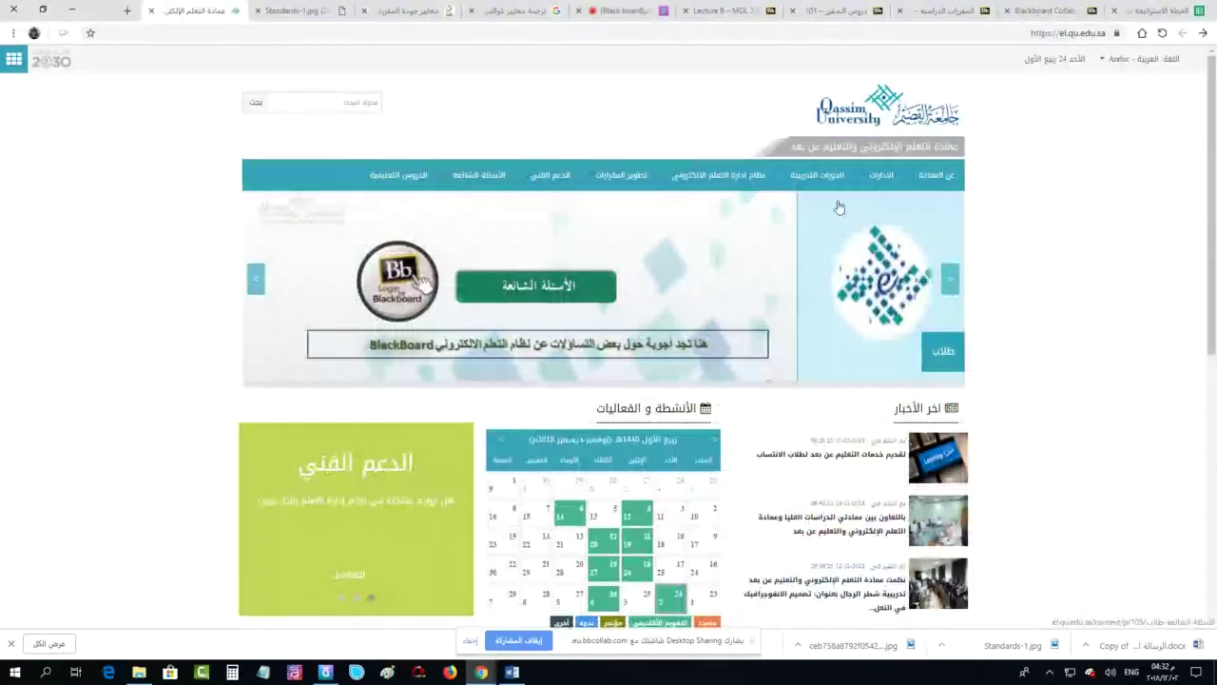
pyautogui.moveTo(813, 179)
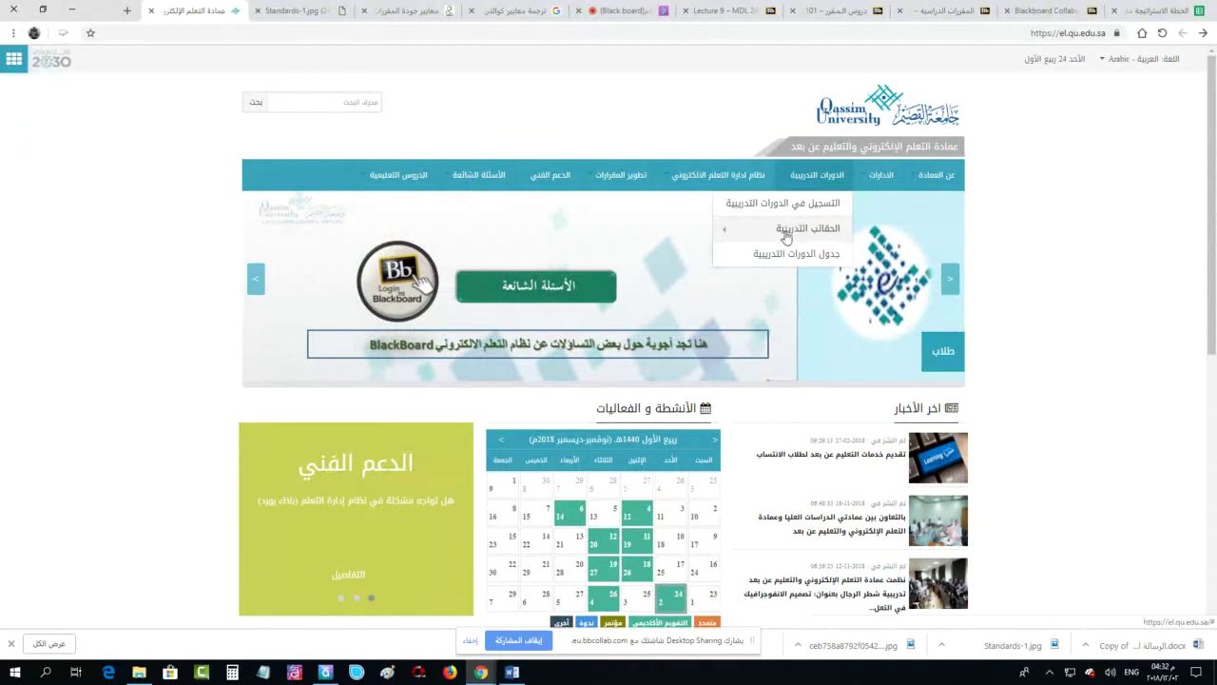
pyautogui.moveTo(798, 229)
pyautogui.moveTo(625, 314)
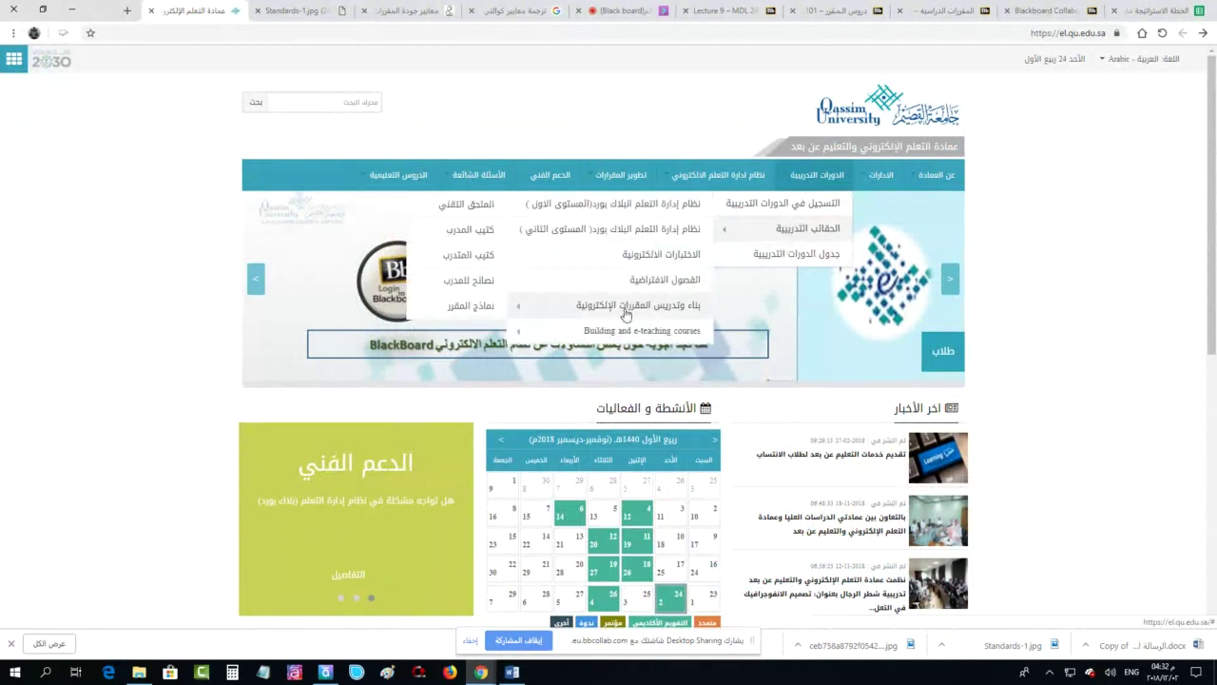
pyautogui.click(479, 313)
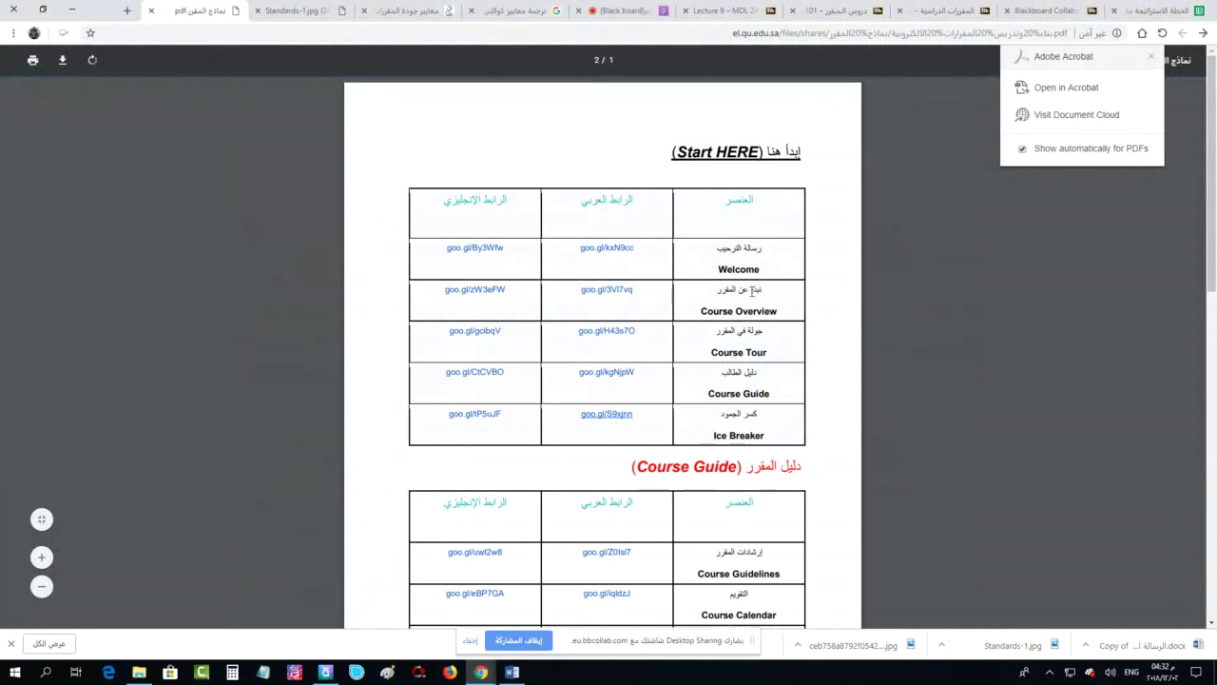
pyautogui.scroll(5, 753, 290)
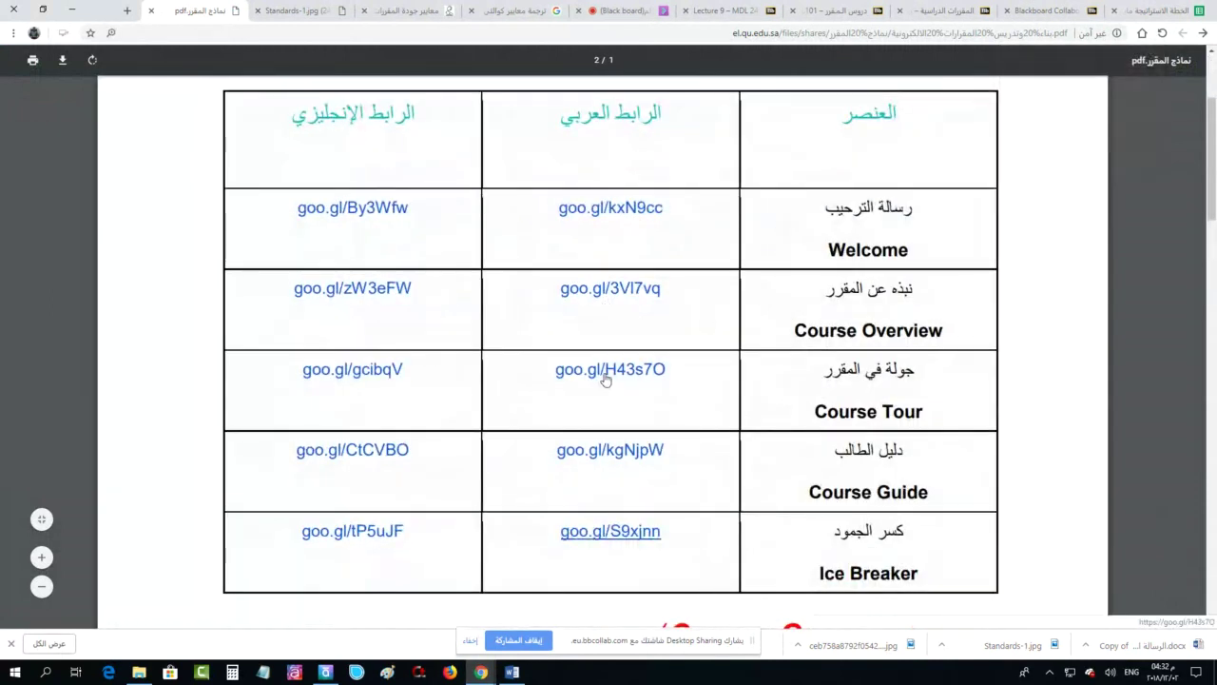
pyautogui.scroll(-15, 605, 380)
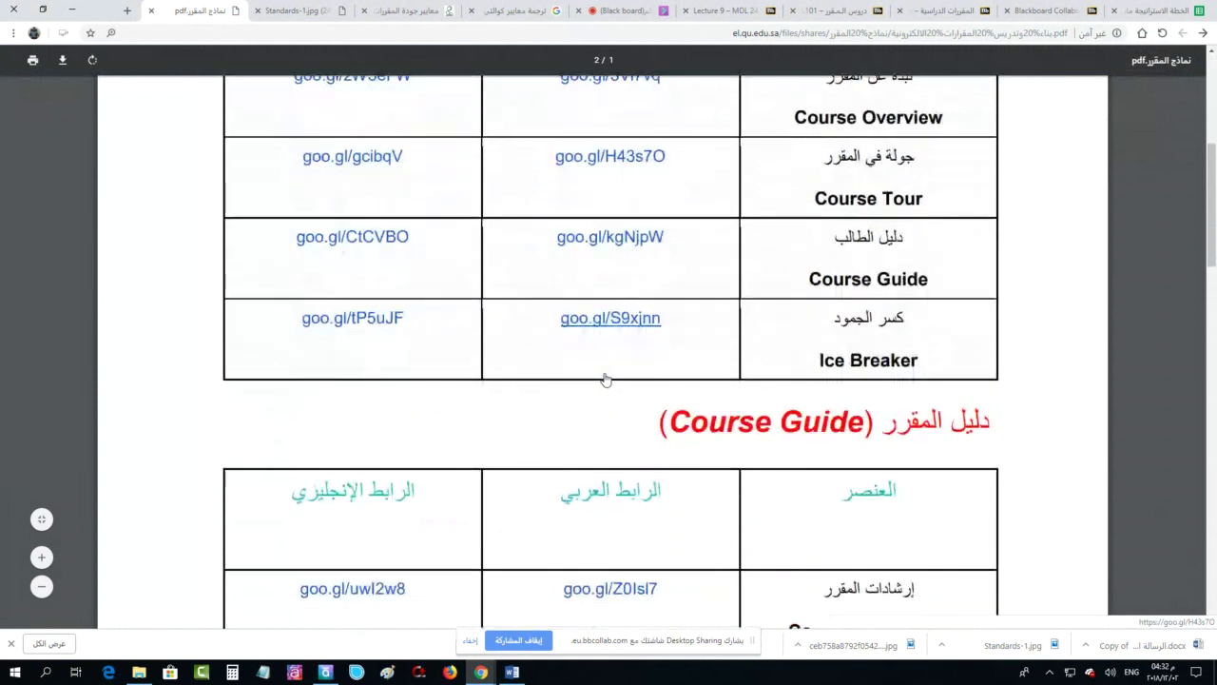
pyautogui.scroll(15, 605, 379)
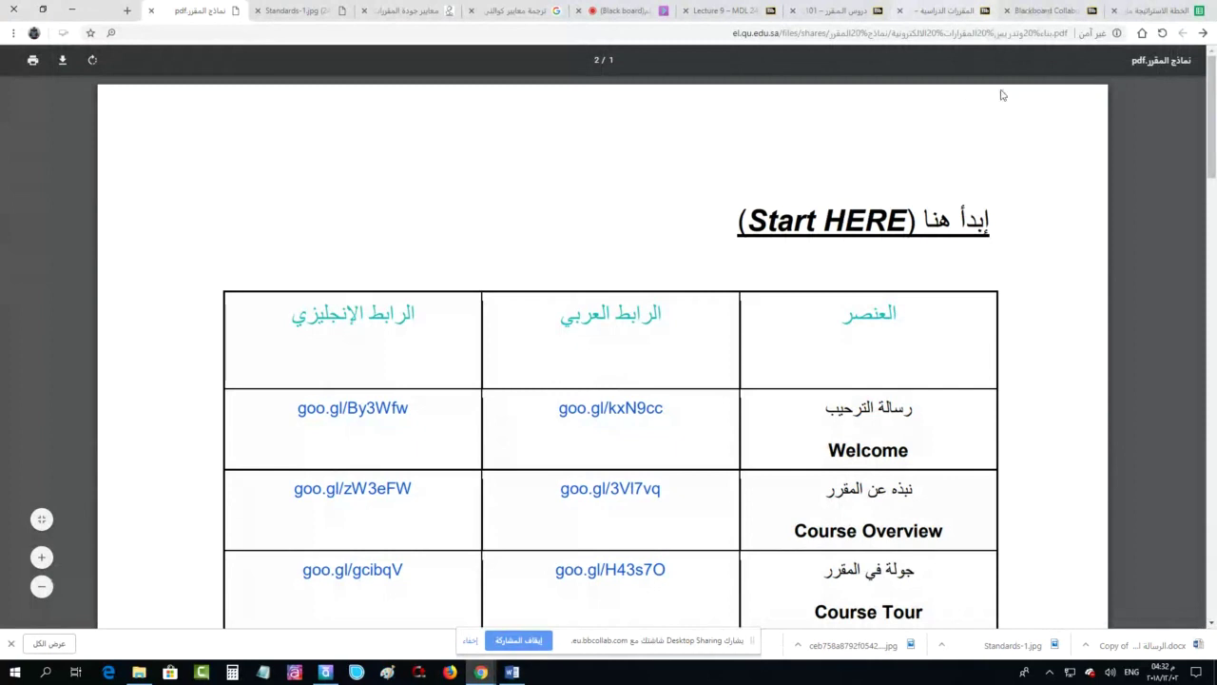
pyautogui.click(1203, 34)
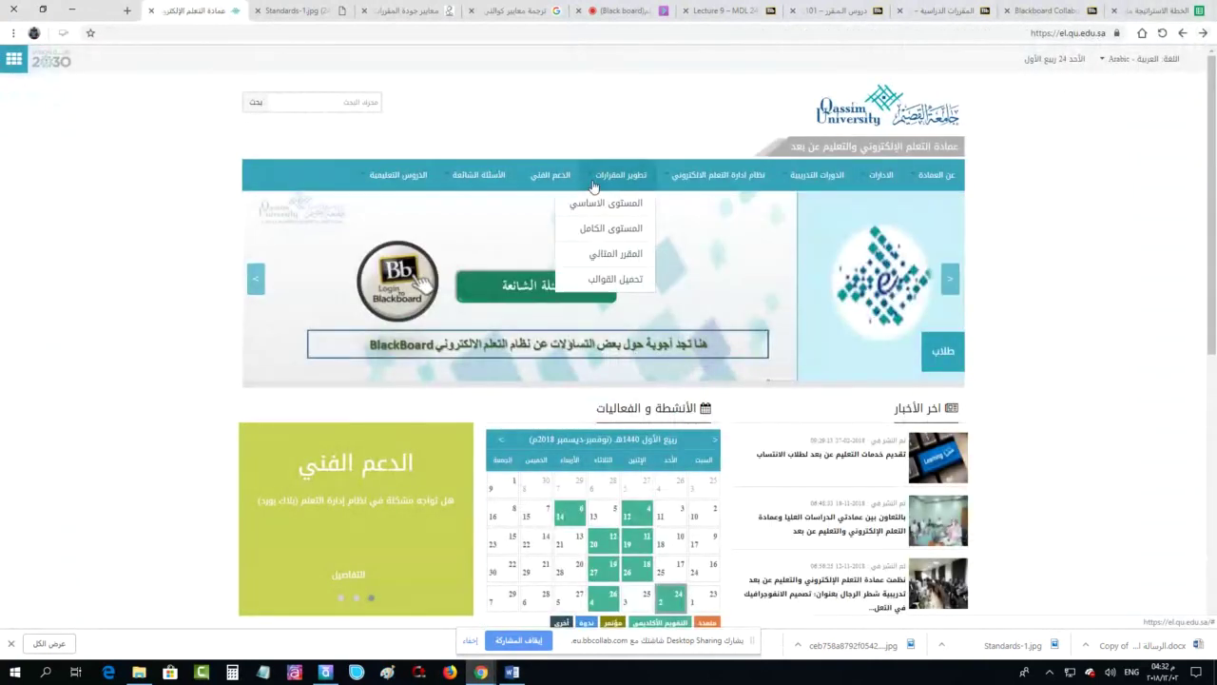
# Open the المستوى الاساسي page and scroll through its content
pyautogui.click(576, 203)
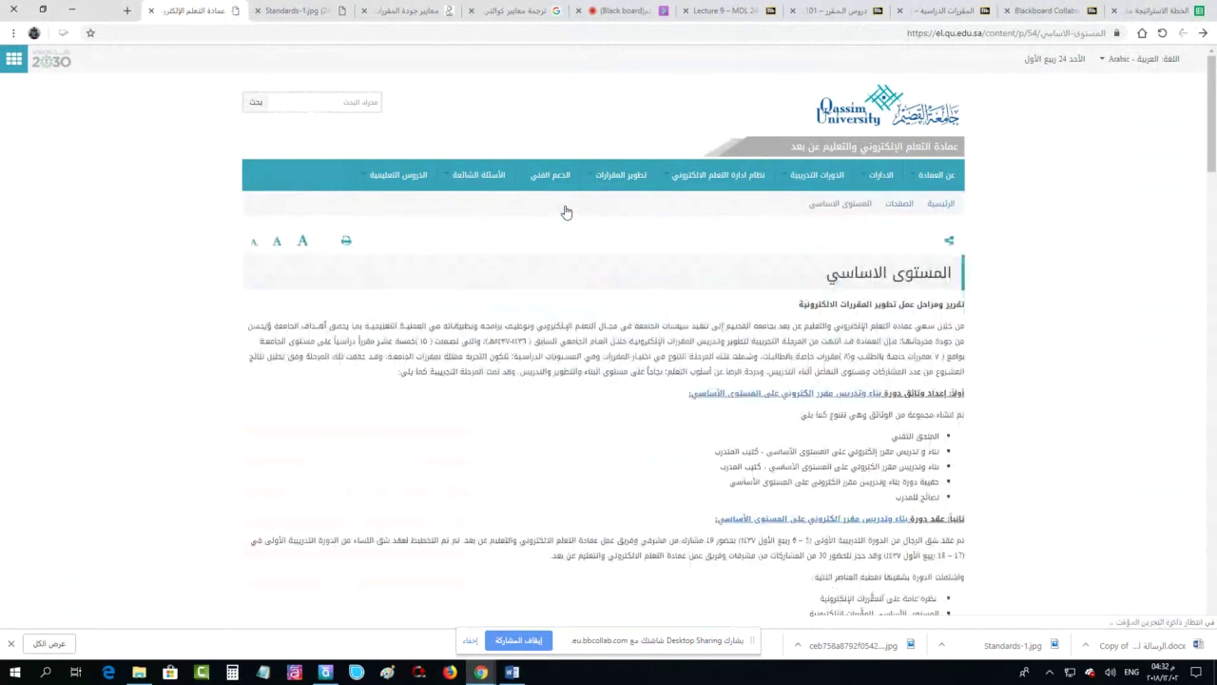
pyautogui.scroll(-15, 866, 368)
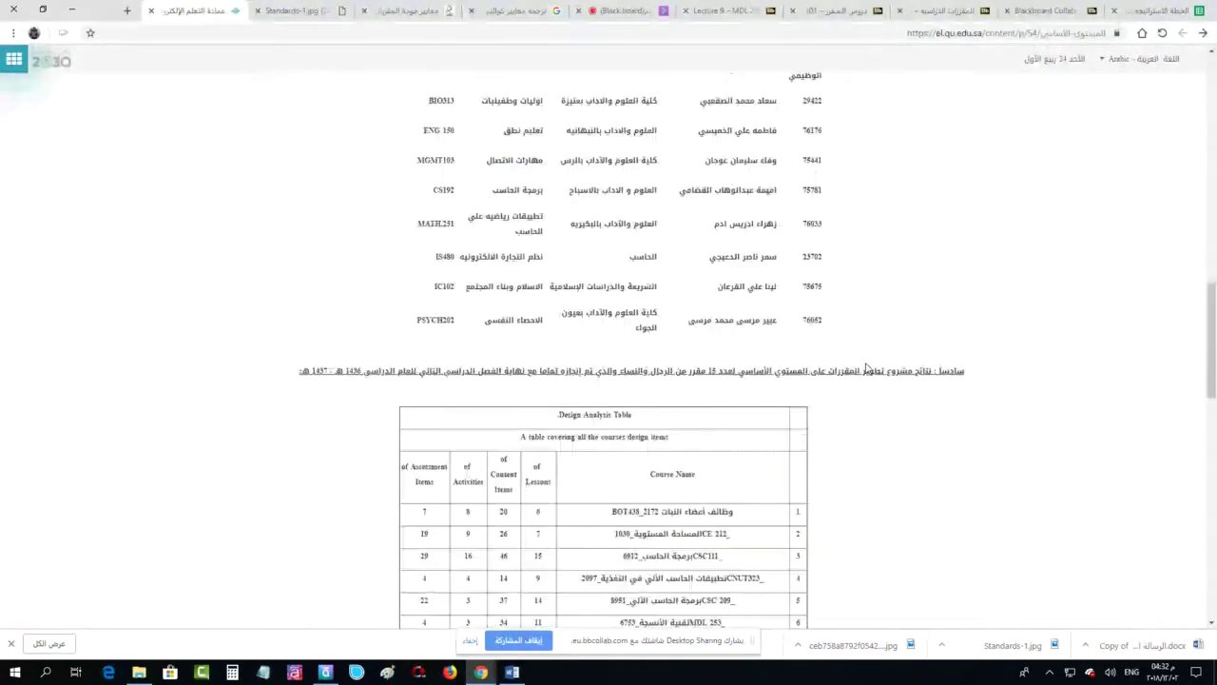
pyautogui.scroll(-8, 866, 368)
pyautogui.scroll(20, 867, 366)
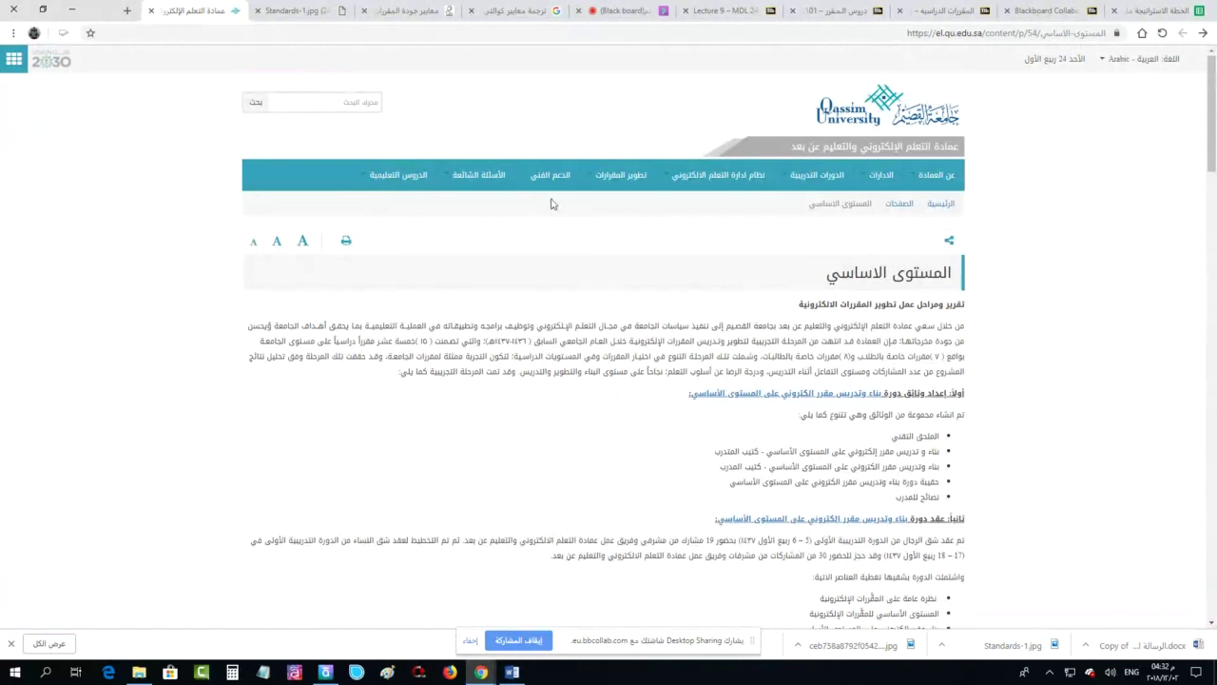
# Open تحميل القوالب from تطوير المقررات and browse the Arabic and English template tables
pyautogui.moveTo(594, 181)
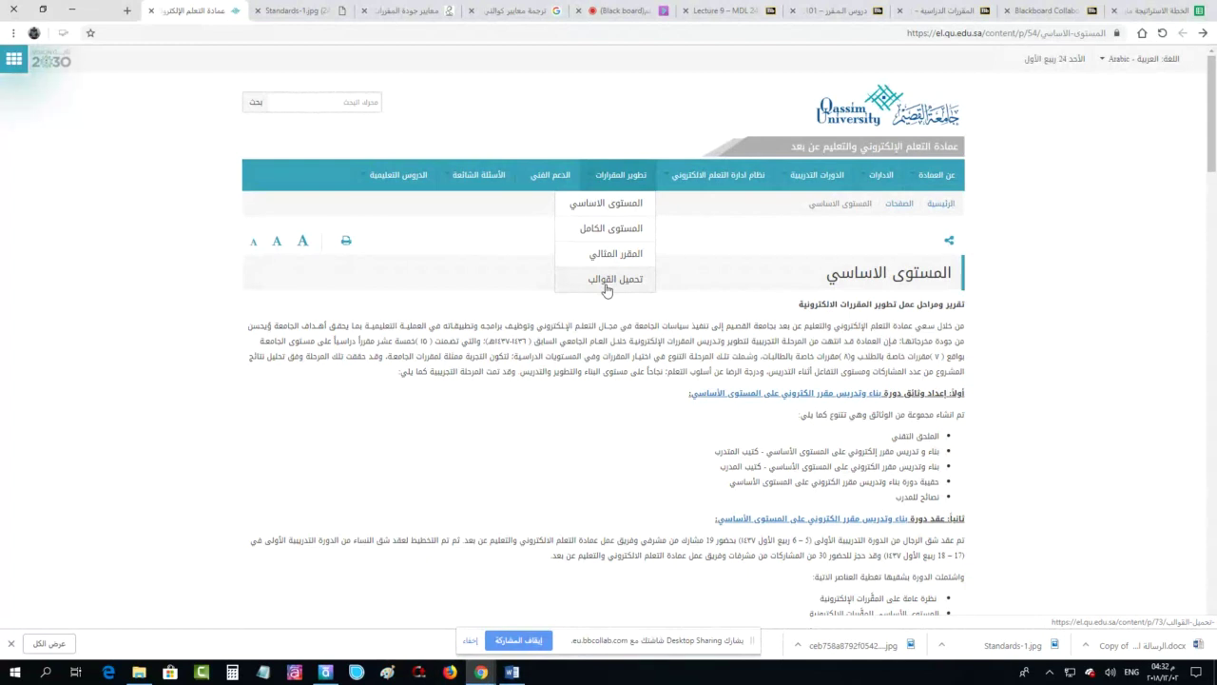
pyautogui.click(606, 280)
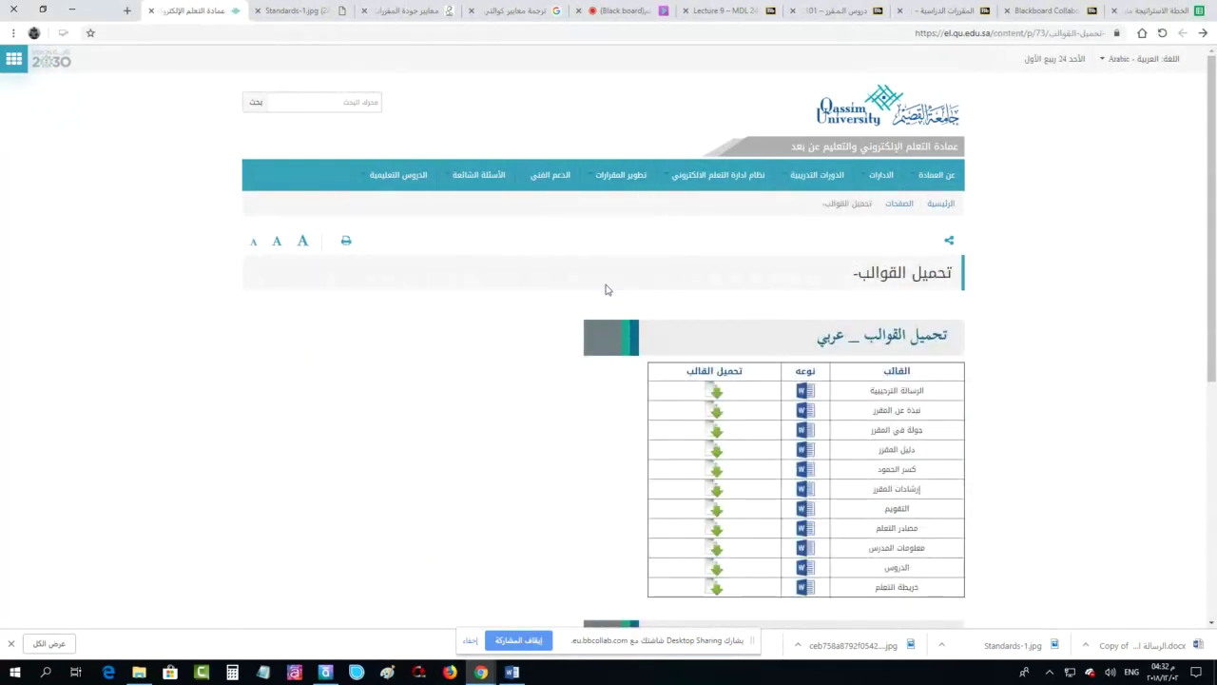
pyautogui.scroll(-3, 725, 371)
pyautogui.scroll(-2, 724, 371)
pyautogui.scroll(2, 724, 371)
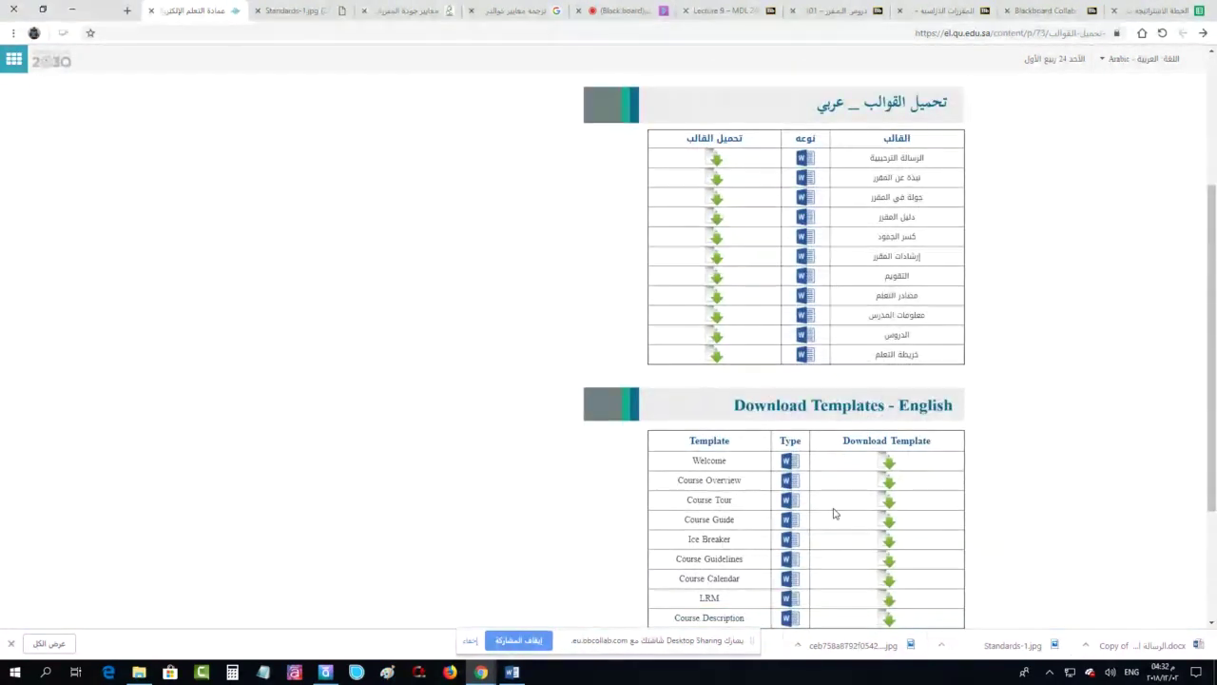
pyautogui.scroll(2, 826, 500)
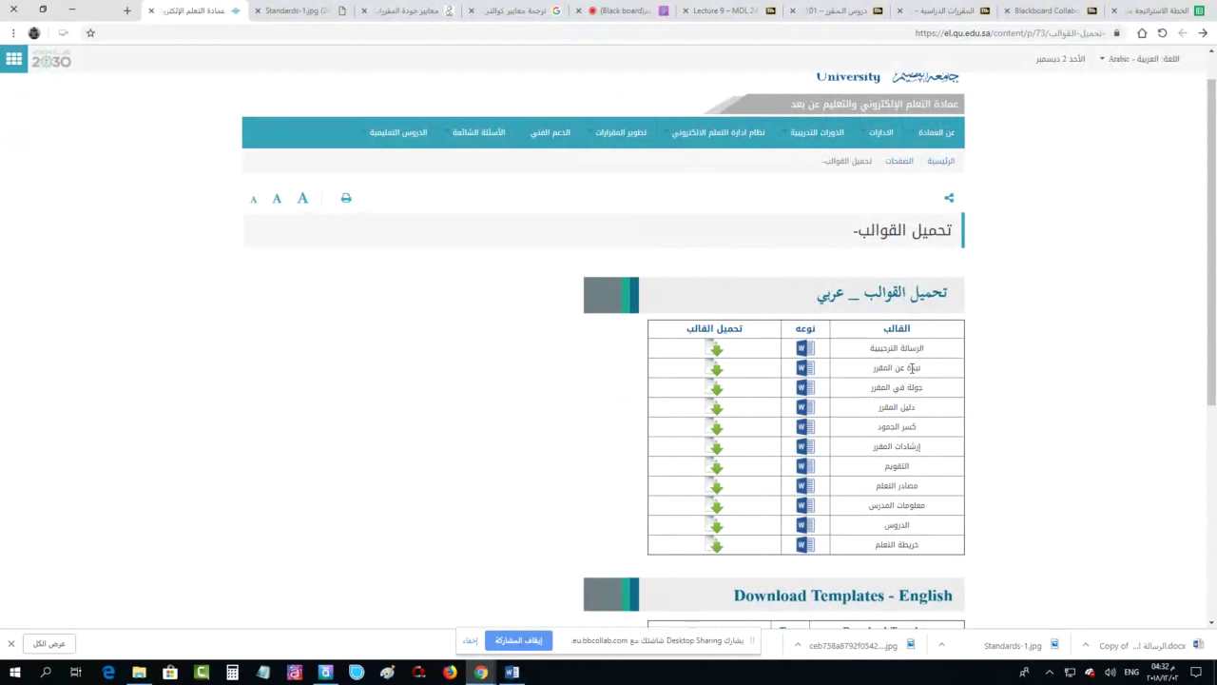
pyautogui.press('XF86AudioRaiseVolume')
# Open نماذج المقرر from الدورات التدريبية in a new tab and move it into second place
pyautogui.moveTo(792, 141)
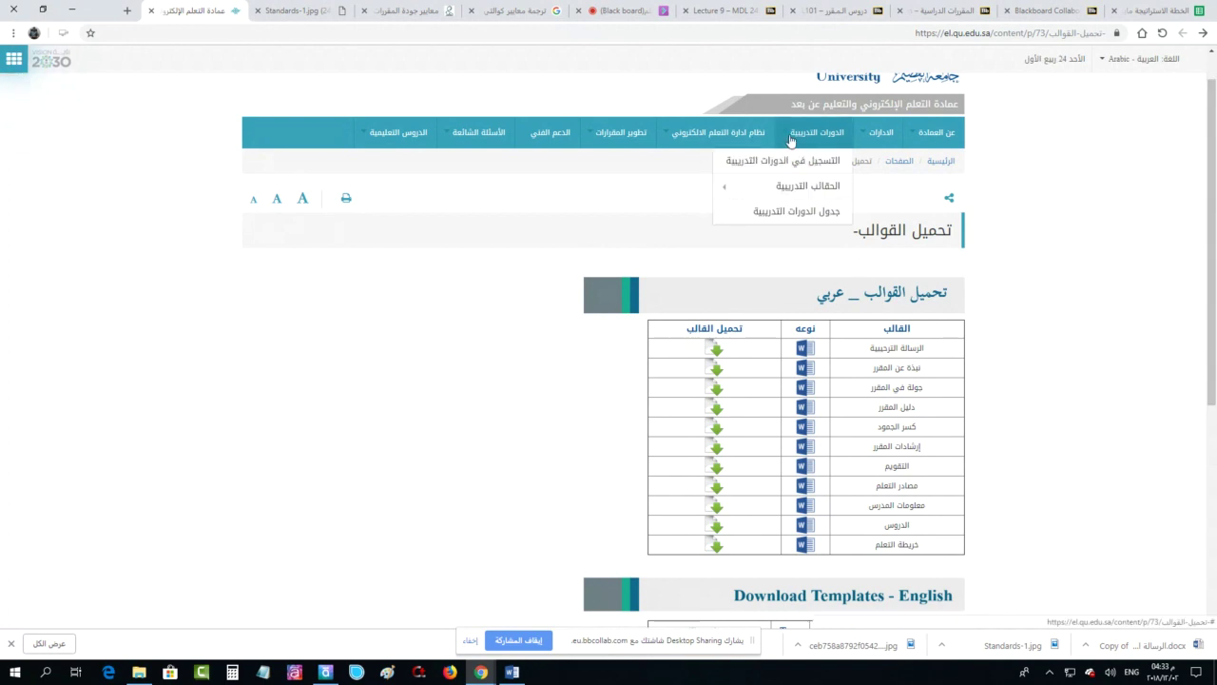
pyautogui.moveTo(723, 197)
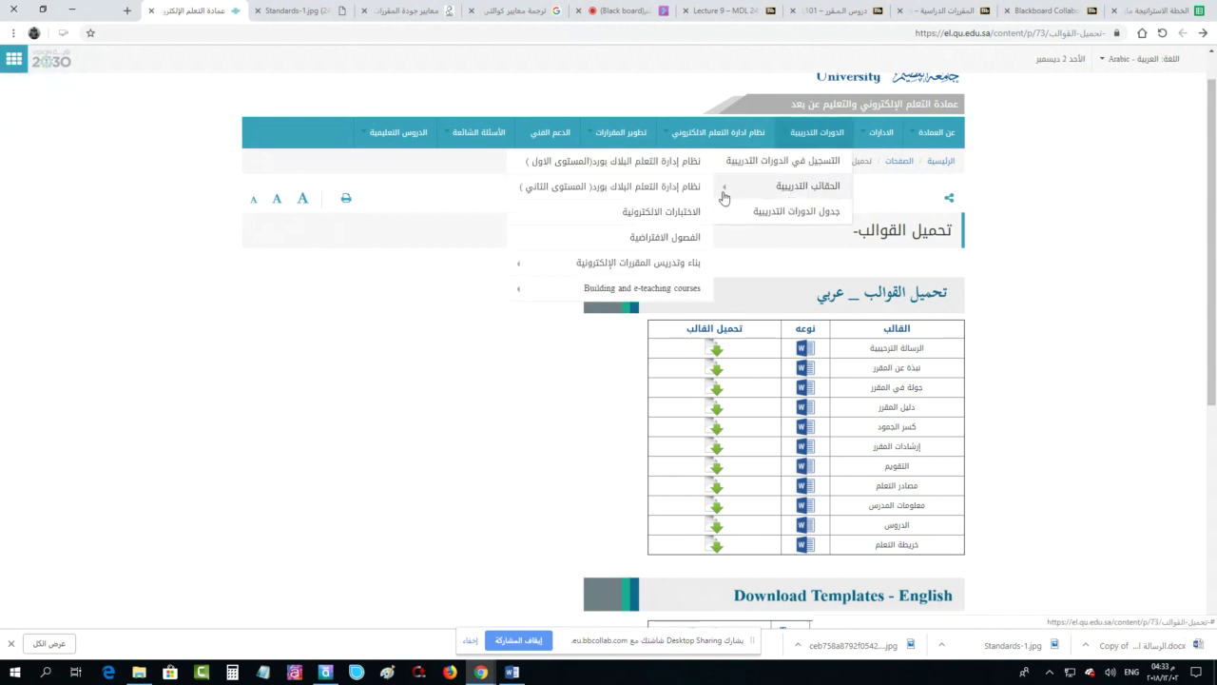
pyautogui.moveTo(518, 263)
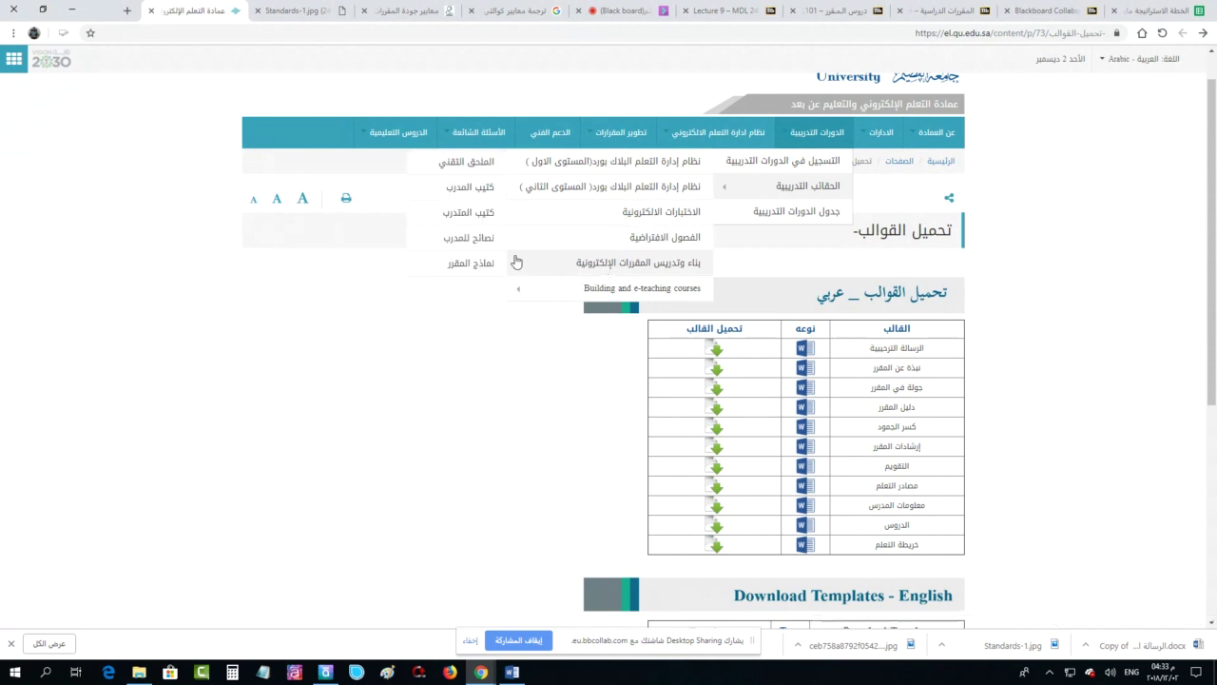
pyautogui.rightClick(470, 265)
pyautogui.click(400, 270)
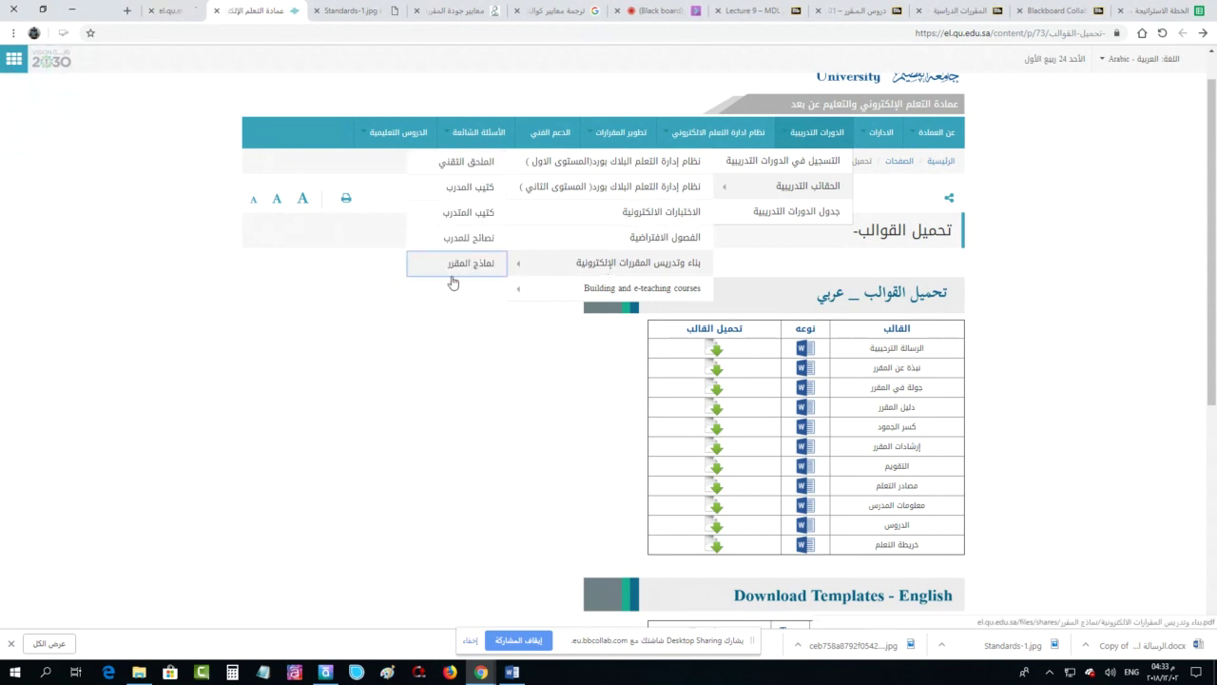
pyautogui.click(181, 8)
pyautogui.moveTo(181, 8); pyautogui.dragTo(280, 10)
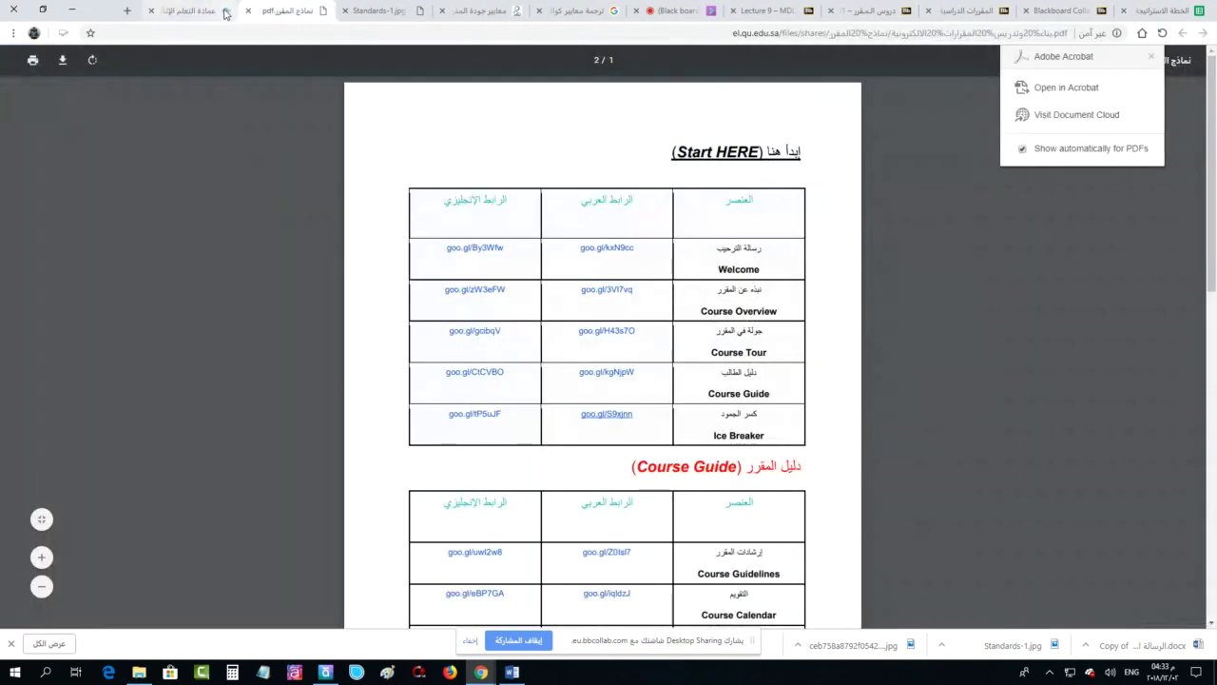
# Reload the templates download page and compare it with the course forms PDF tab
pyautogui.click(217, 11)
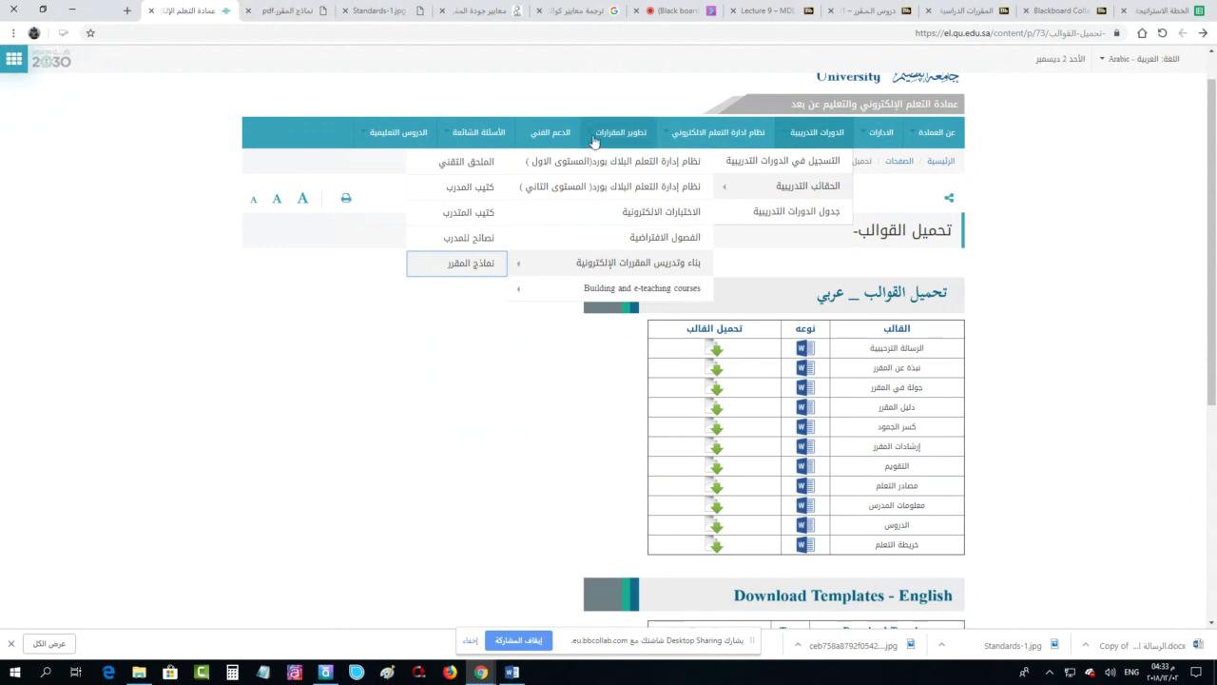
pyautogui.moveTo(594, 141)
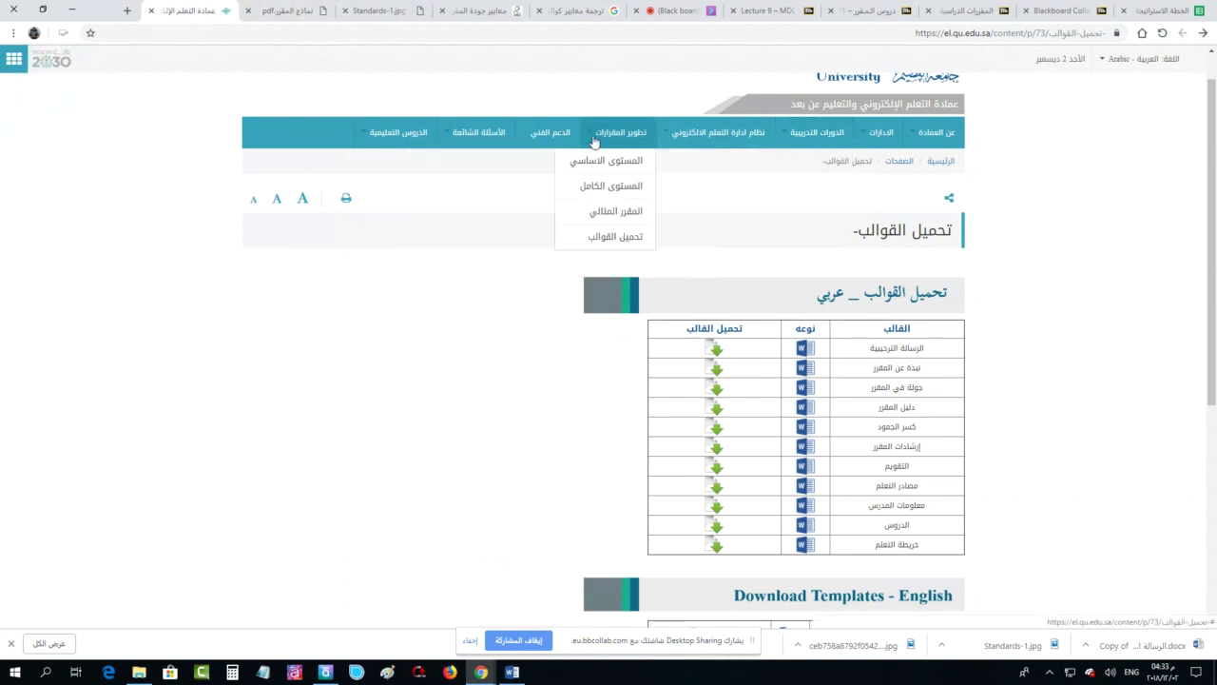
pyautogui.click(604, 237)
pyautogui.click(306, 8)
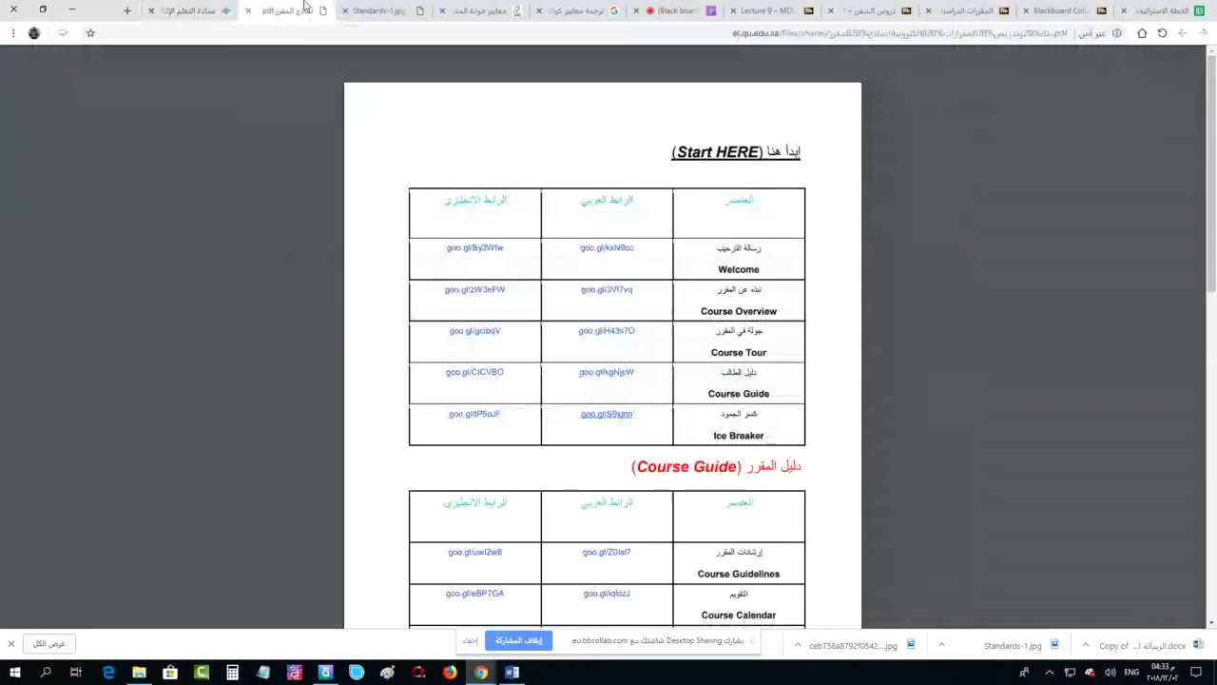
pyautogui.click(205, 11)
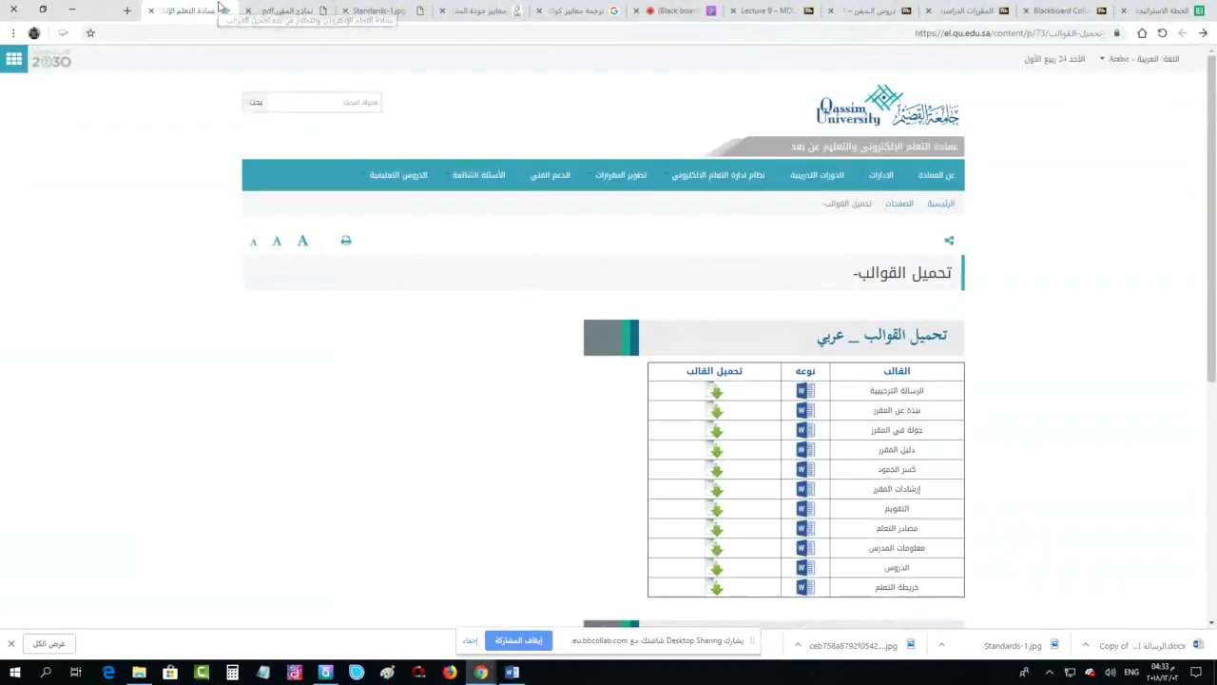
pyautogui.click(314, 12)
pyautogui.click(195, 11)
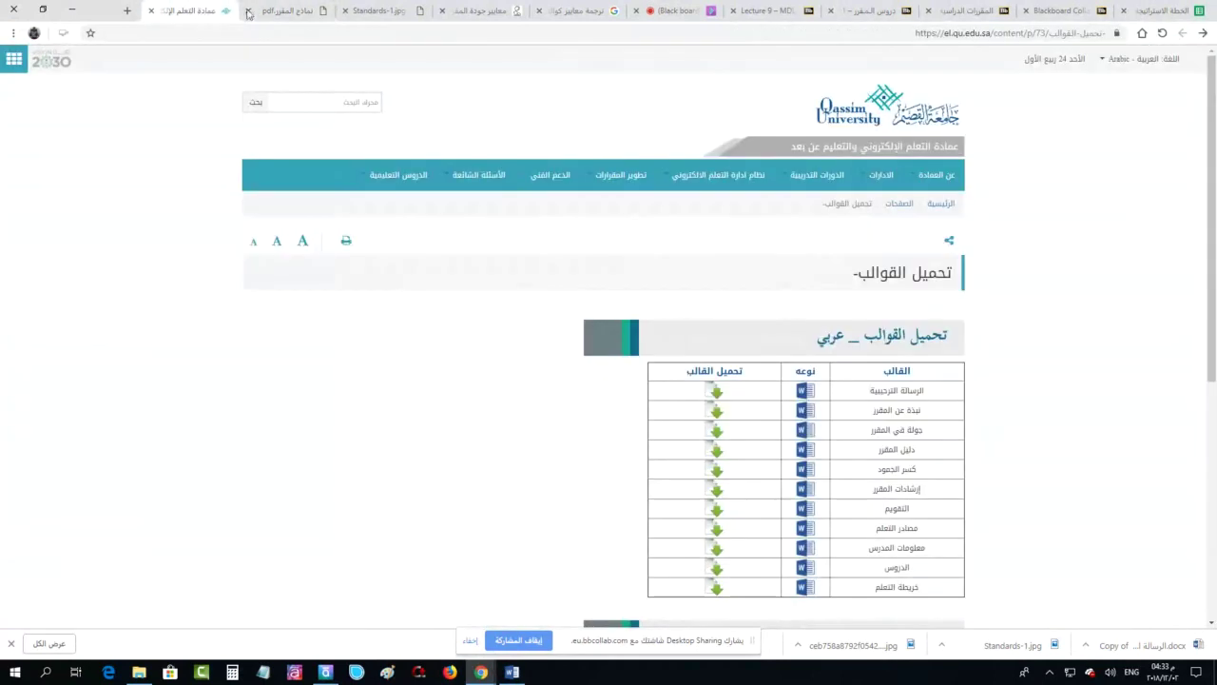
pyautogui.click(290, 7)
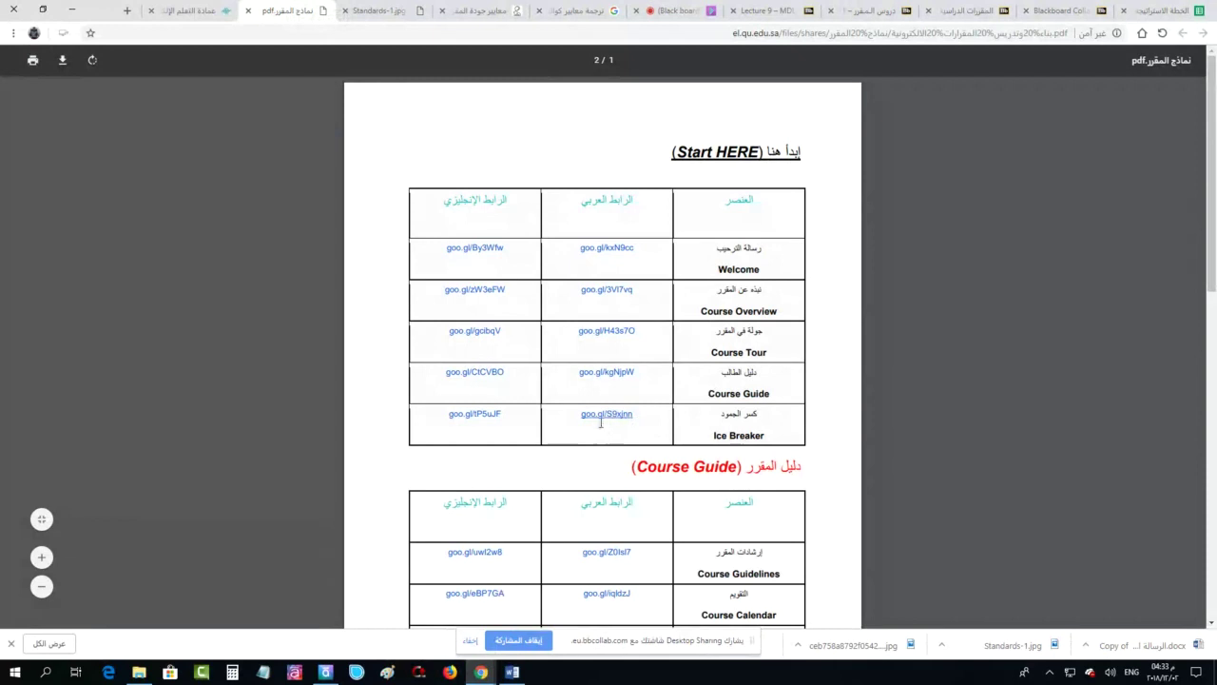
pyautogui.click(195, 11)
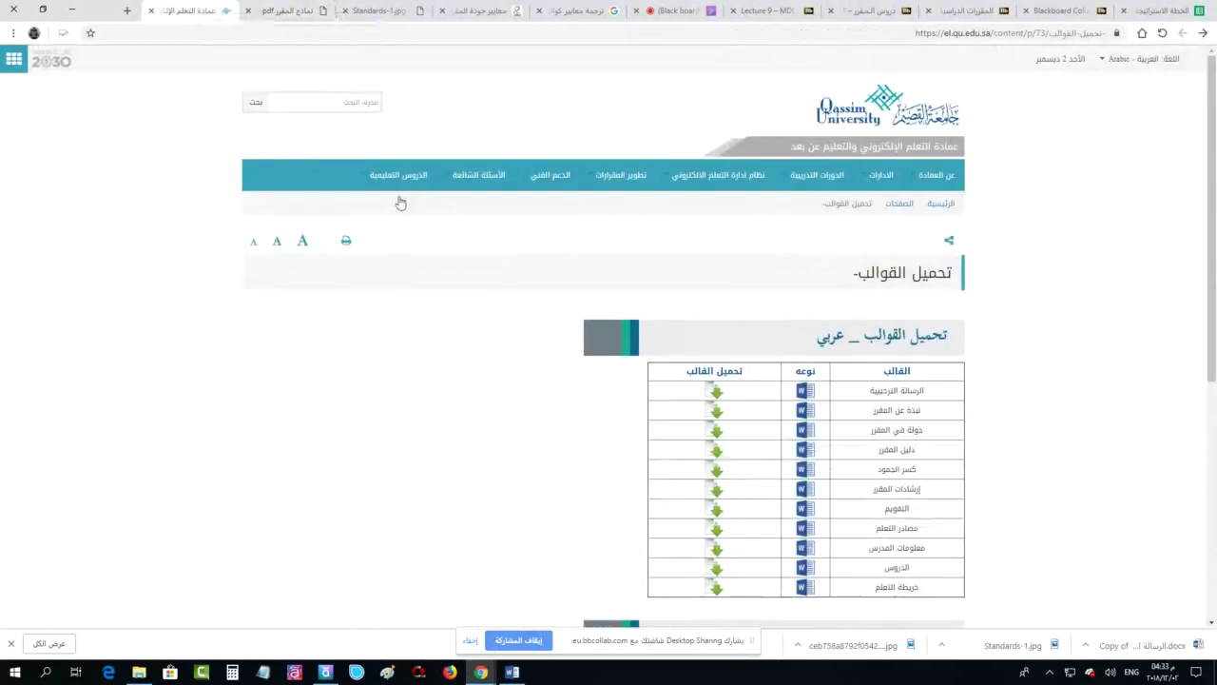
# Download the الرسالة الترحيبية template to the Desktop and open the .docx in Word
pyautogui.click(717, 390)
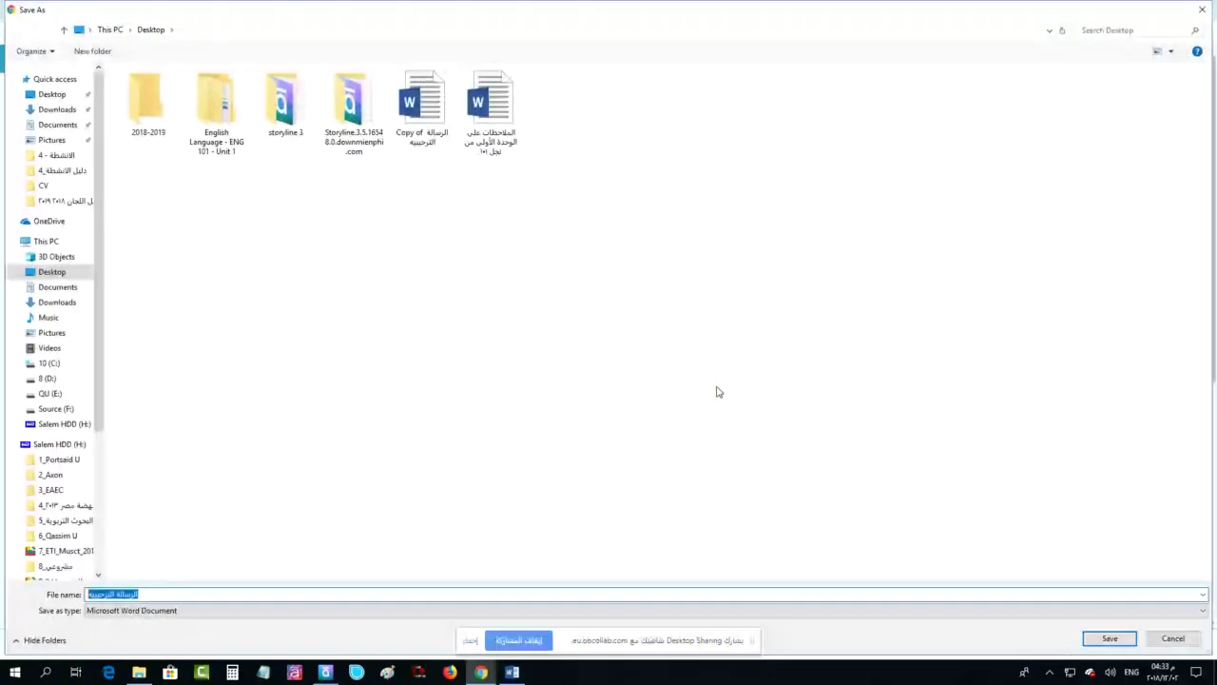
pyautogui.click(1109, 638)
pyautogui.click(1158, 650)
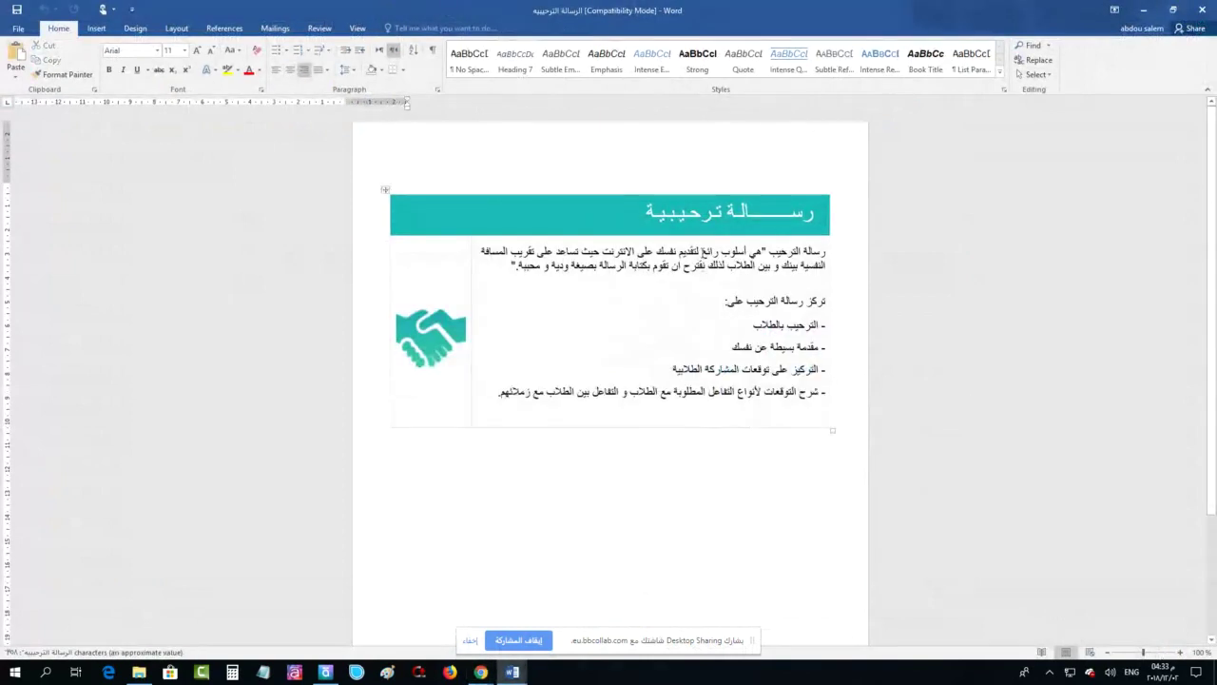
# Compare the original welcome template's guidance text with the filled-in copy's handshake picture
pyautogui.moveTo(491, 391); pyautogui.dragTo(825, 249)
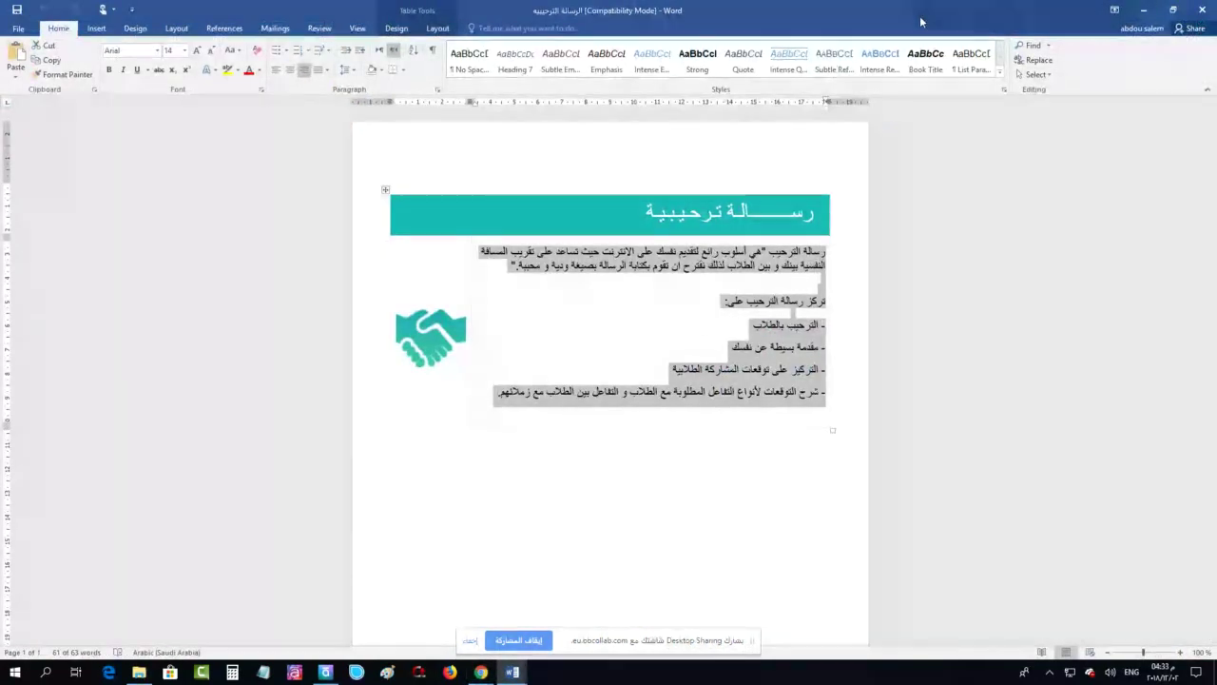
pyautogui.click(1148, 14)
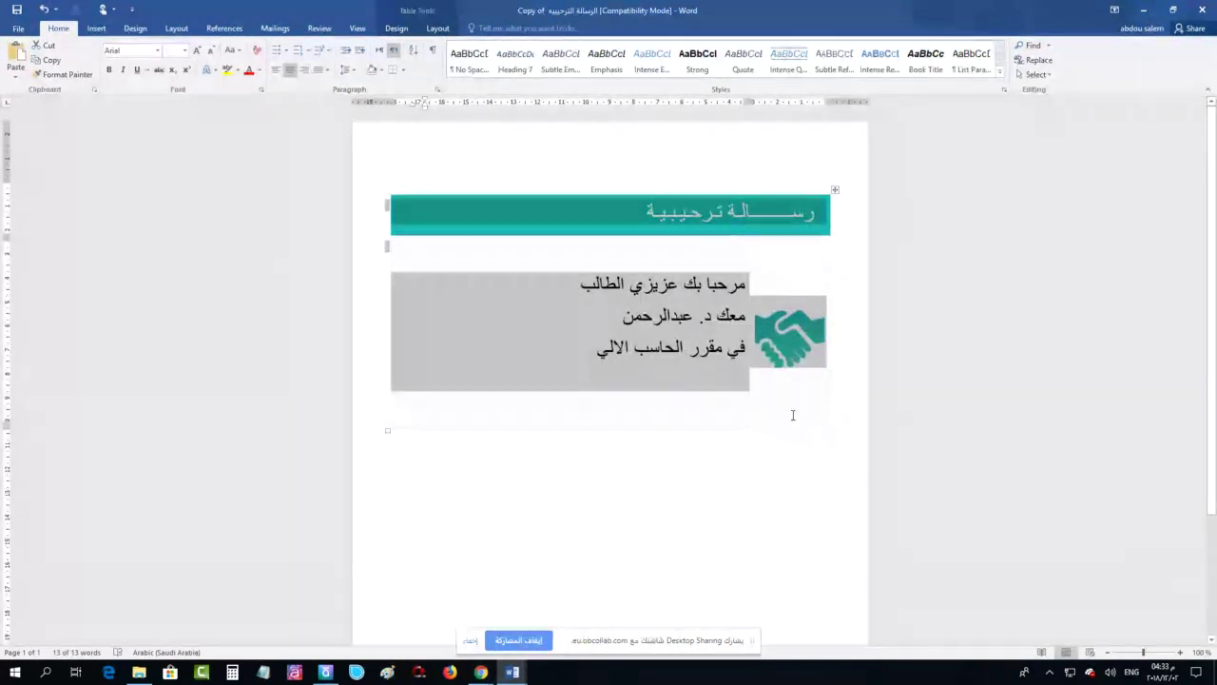
pyautogui.click(789, 353)
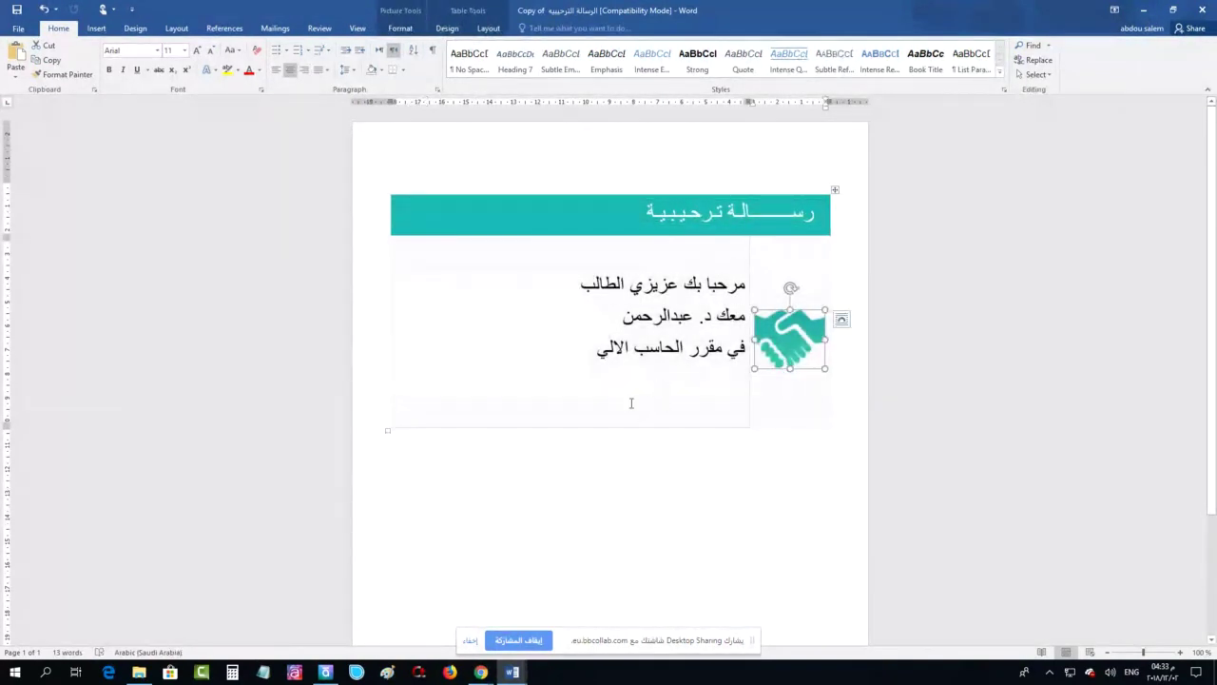
pyautogui.moveTo(529, 675)
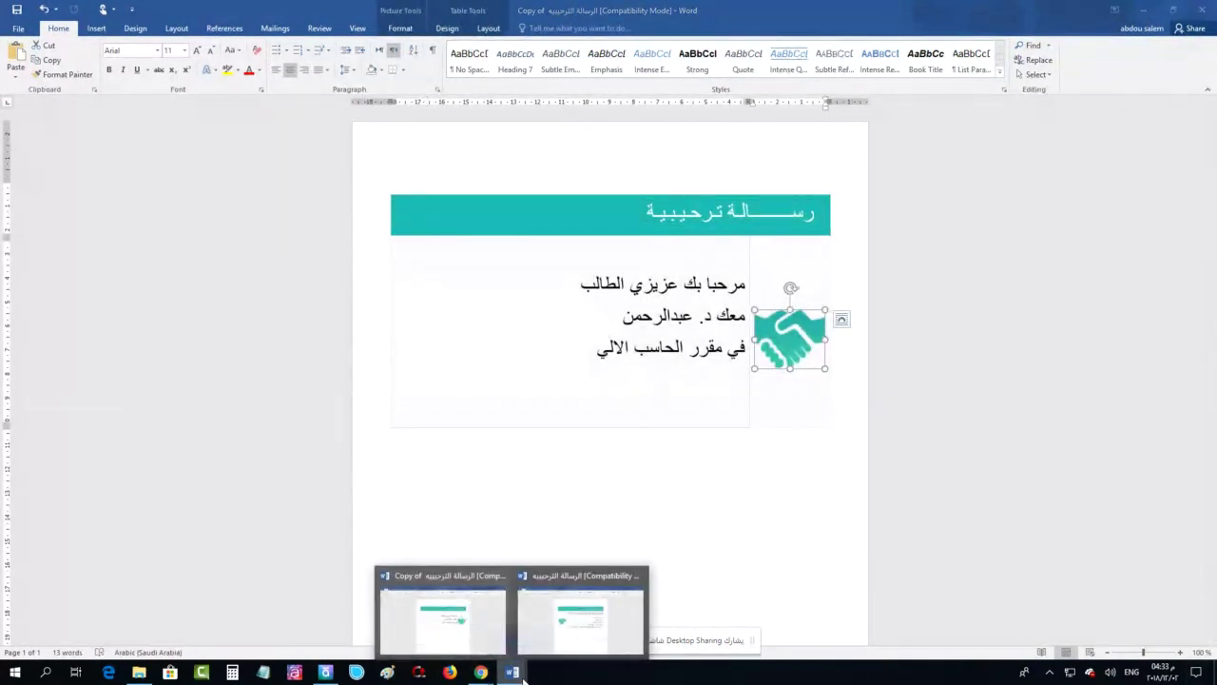
pyautogui.click(604, 611)
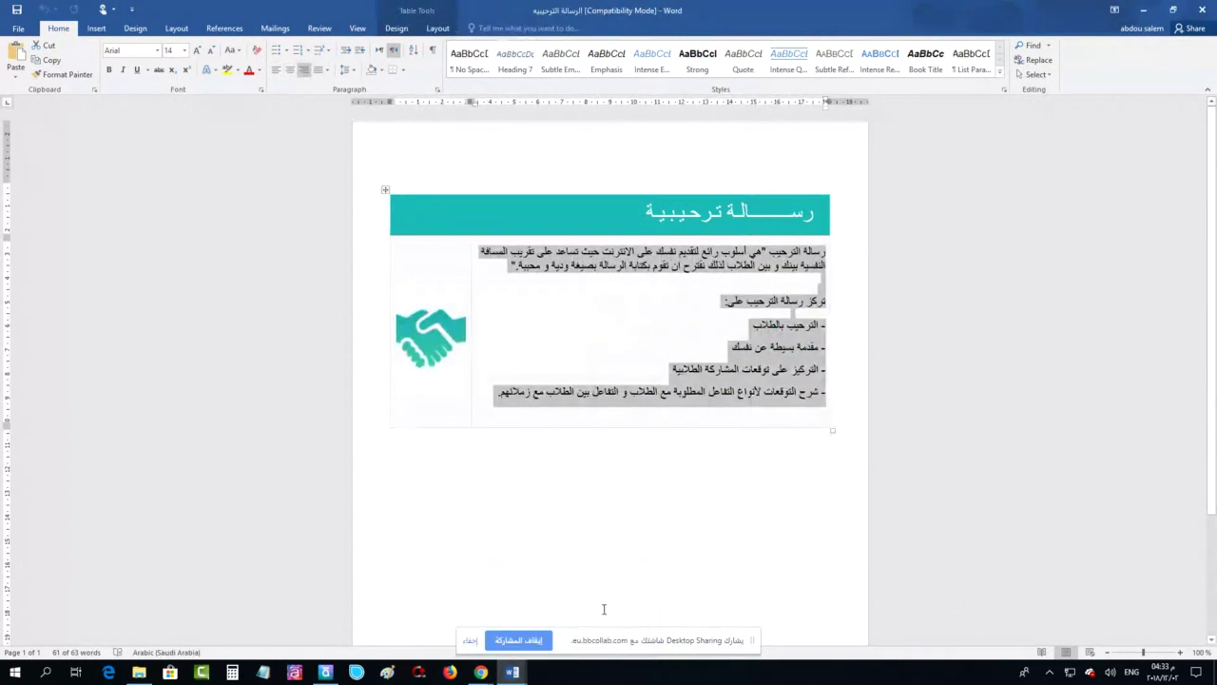
# Minimize the original template, close the filled-in welcome letter, and stop desktop sharing
pyautogui.click(1147, 11)
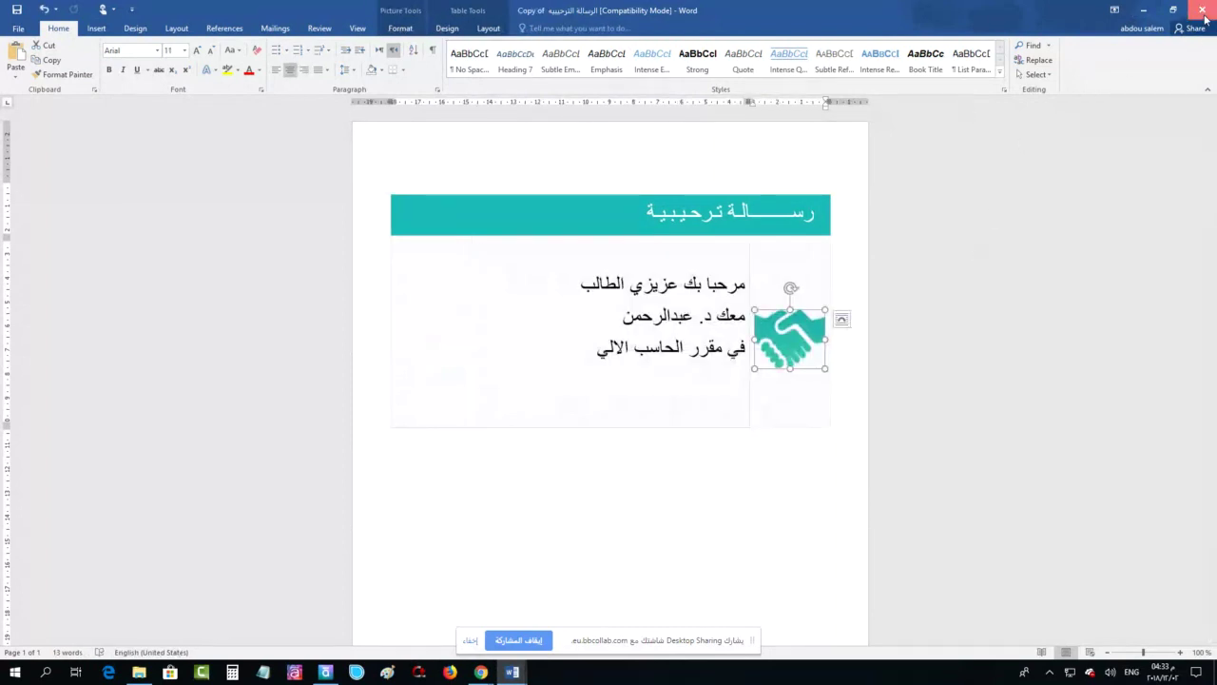
pyautogui.click(1202, 9)
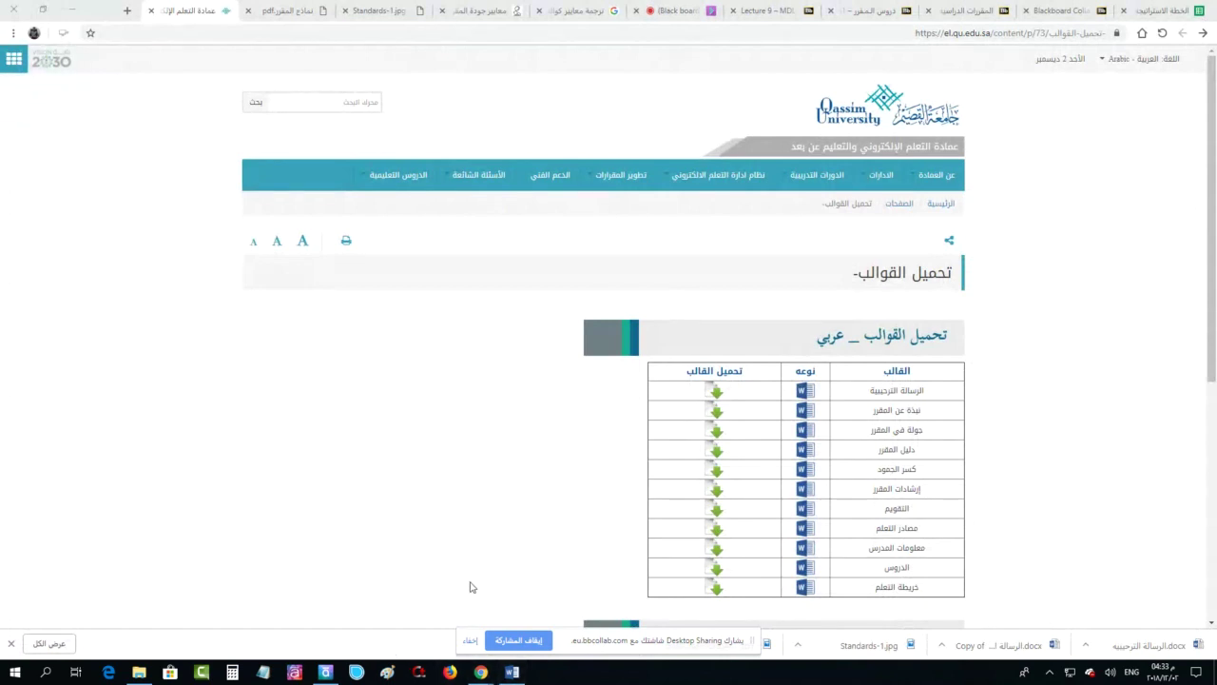
pyautogui.click(521, 644)
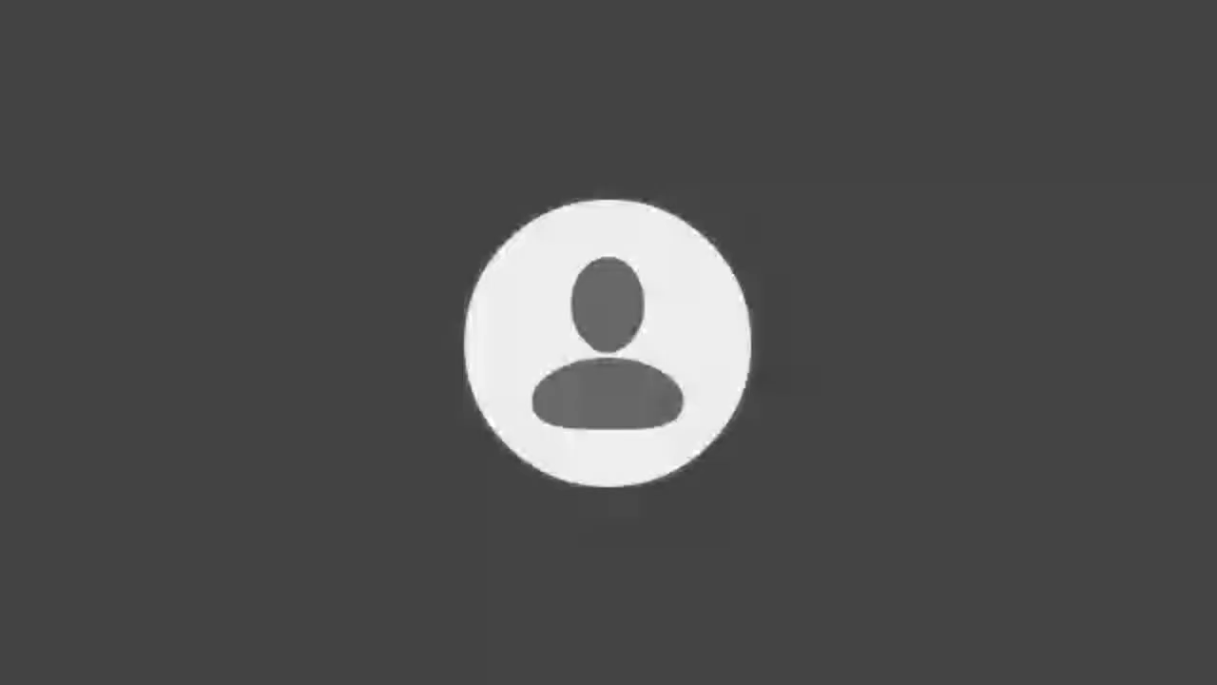
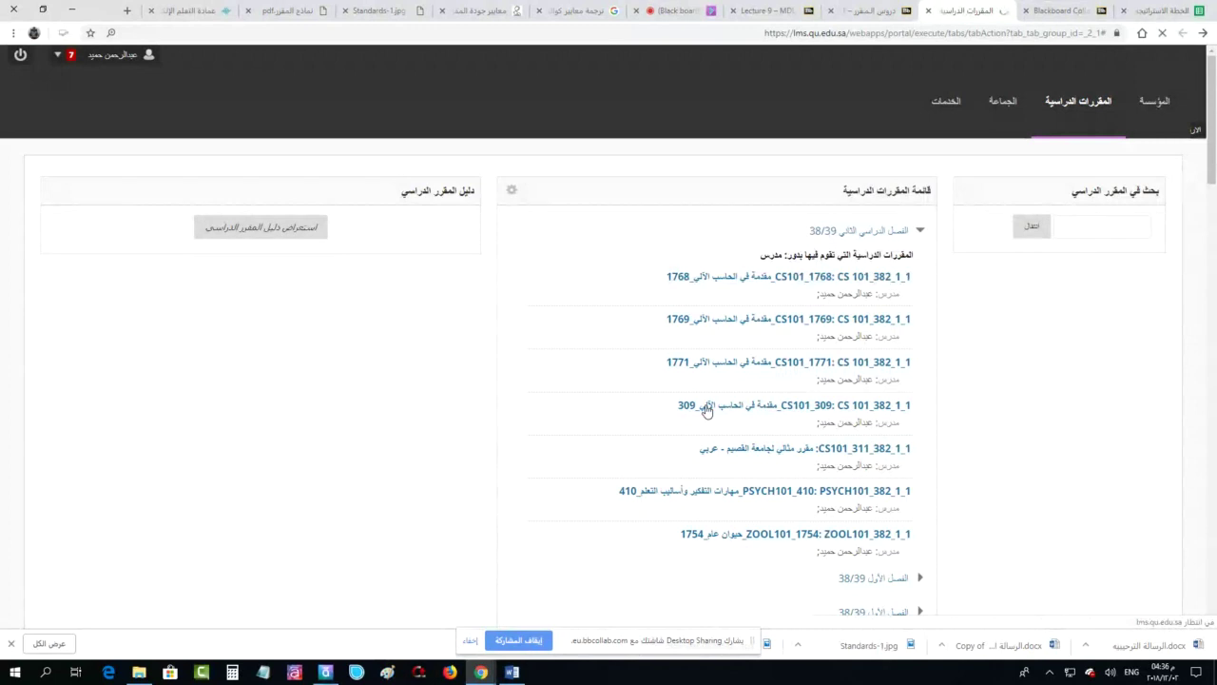
# Open CS 101_309's ابدأ هنا page, read through its welcome content, and switch Edit Mode on
pyautogui.click(705, 407)
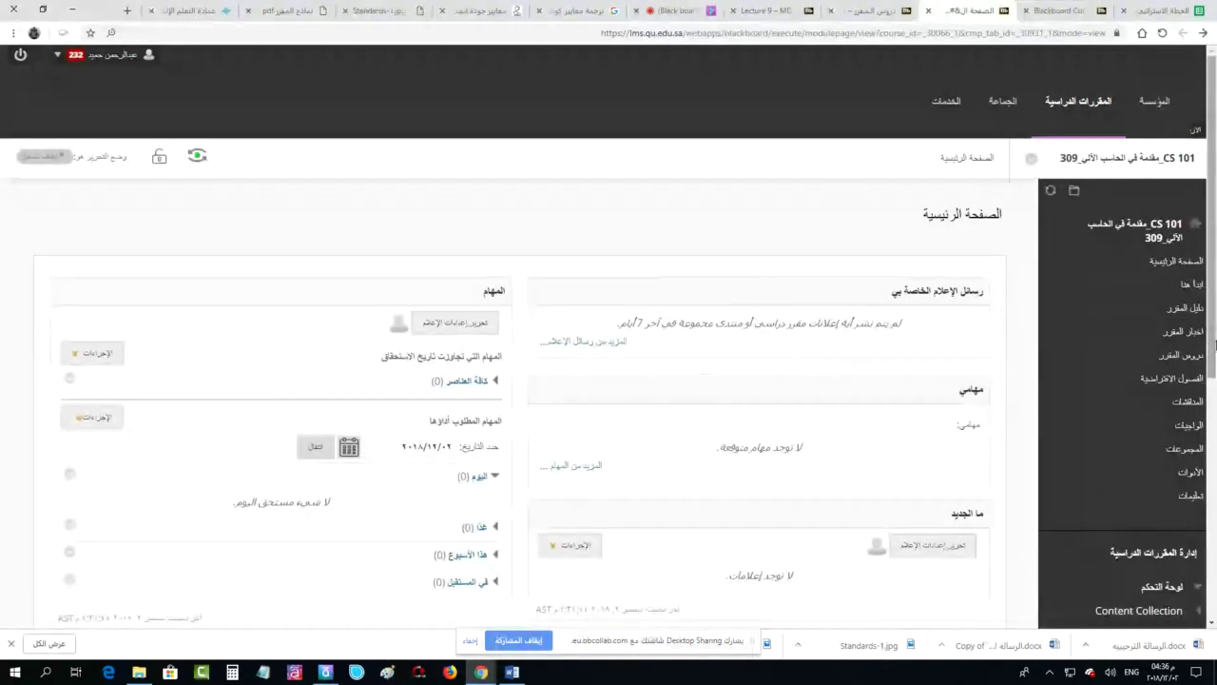
pyautogui.click(1190, 286)
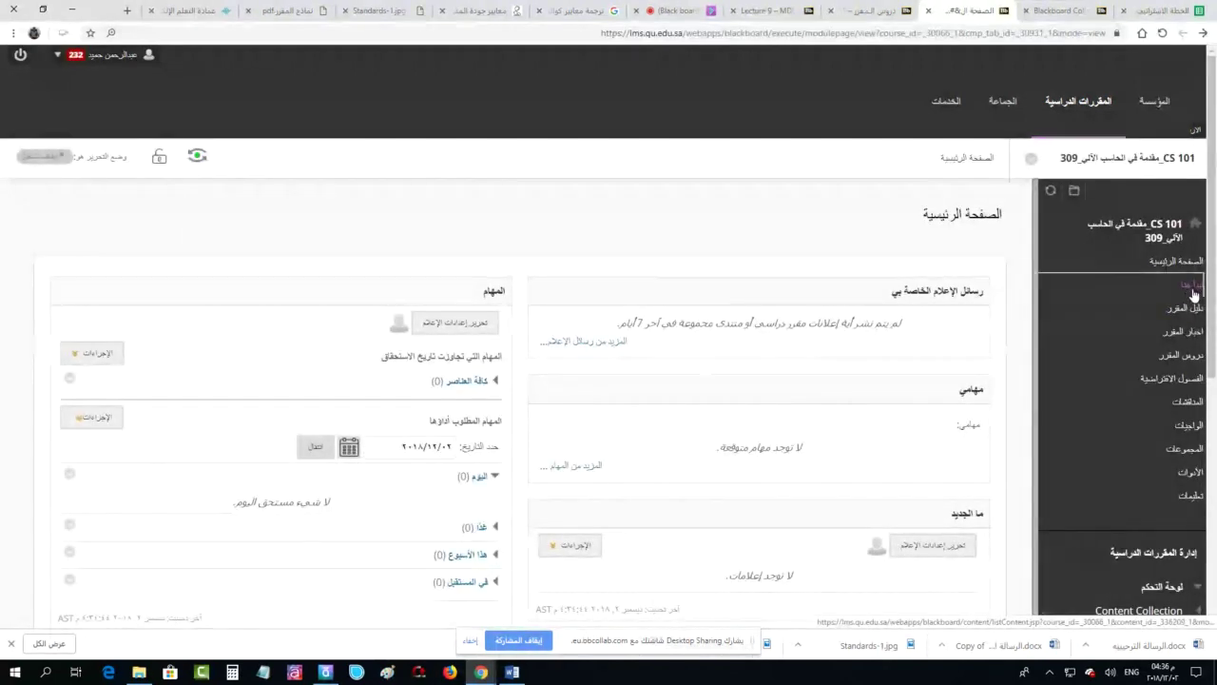
pyautogui.scroll(-15, 790, 387)
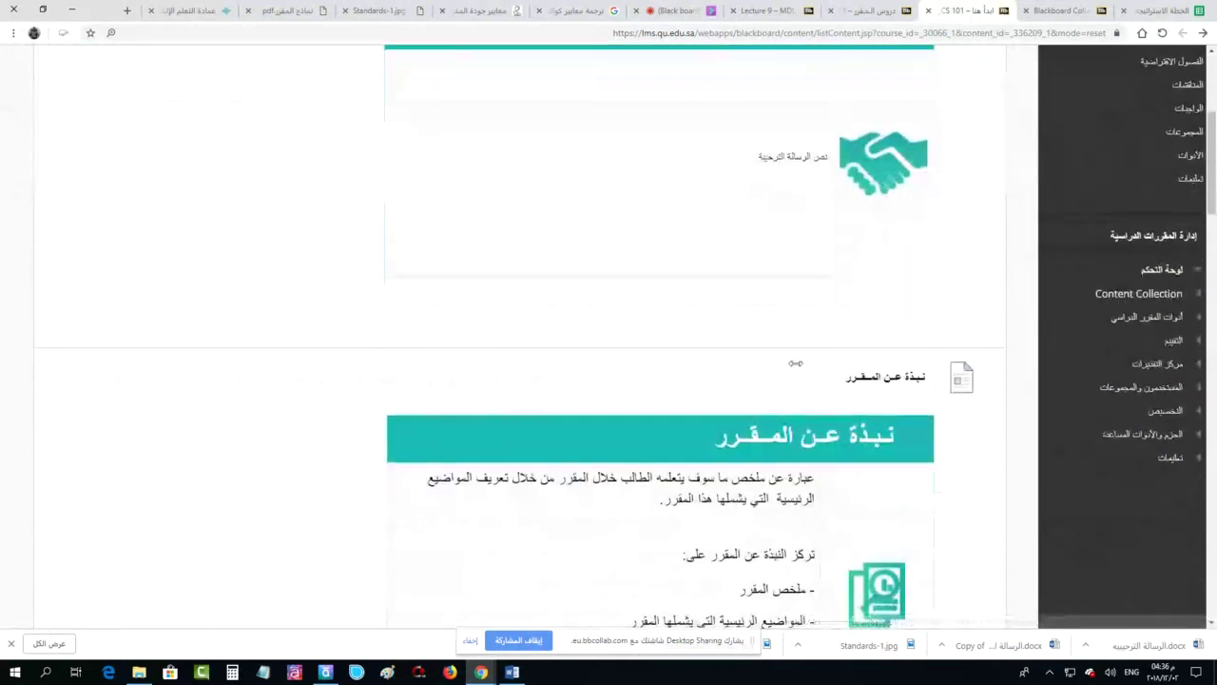
pyautogui.scroll(-8, 796, 361)
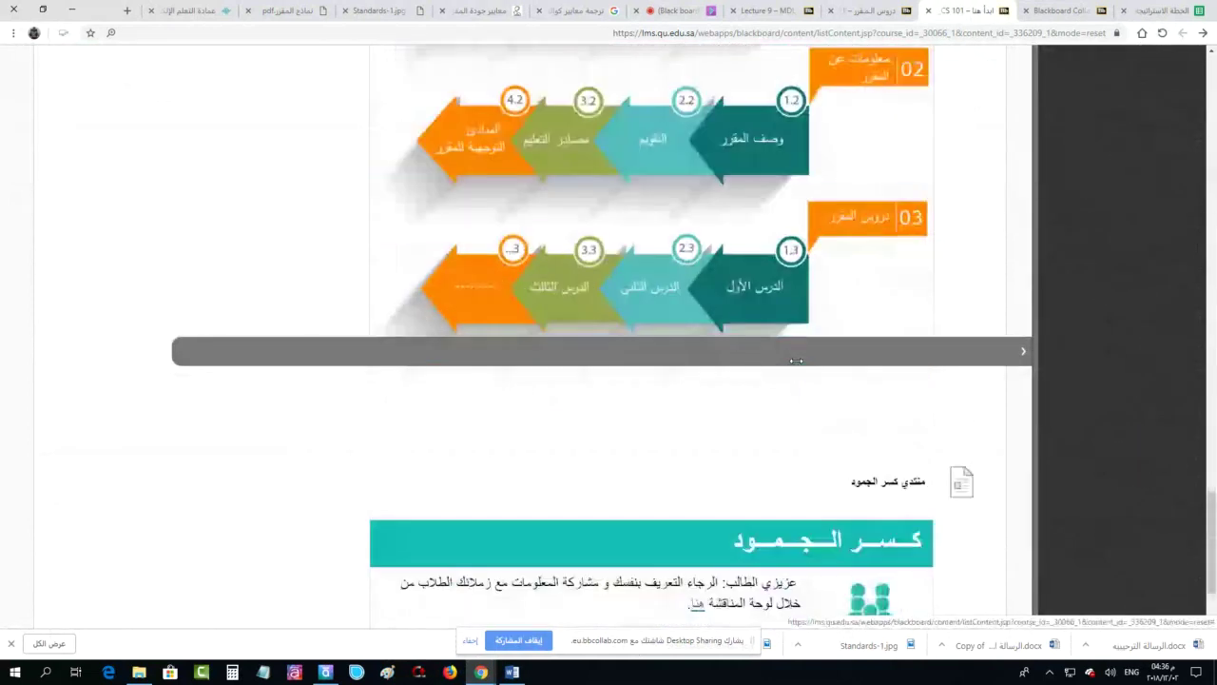
pyautogui.scroll(13, 794, 356)
pyautogui.scroll(15, 795, 356)
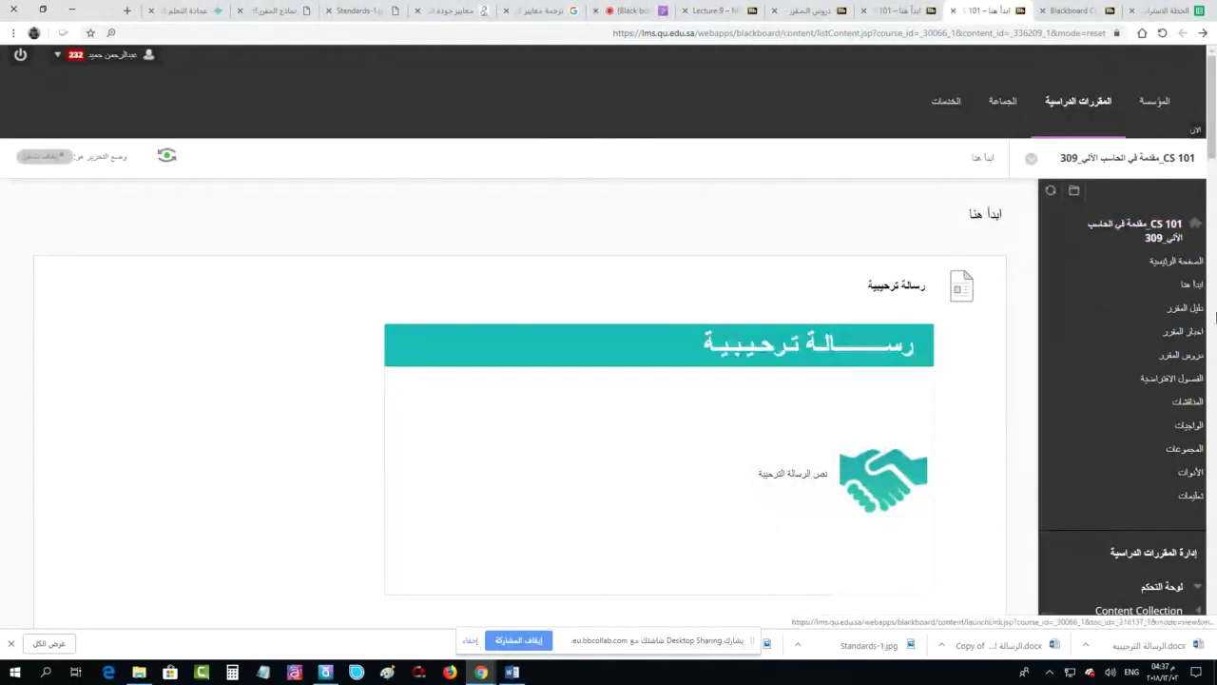
pyautogui.scroll(-2, 1149, 394)
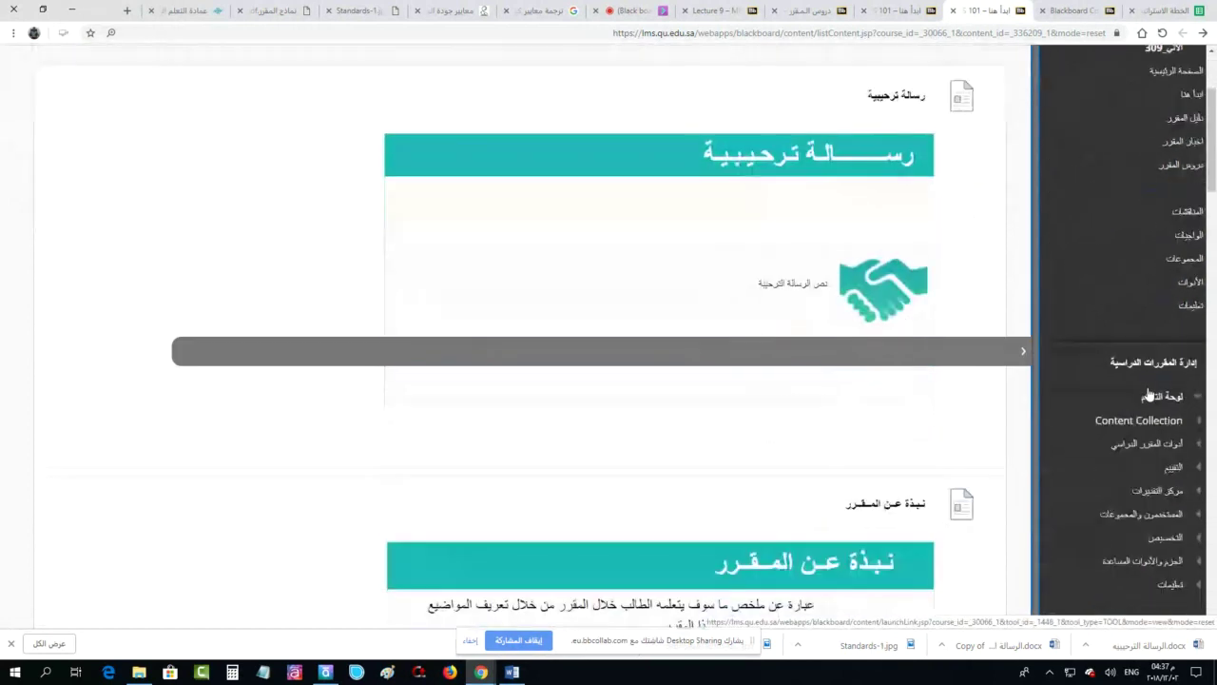
pyautogui.scroll(2, 1149, 394)
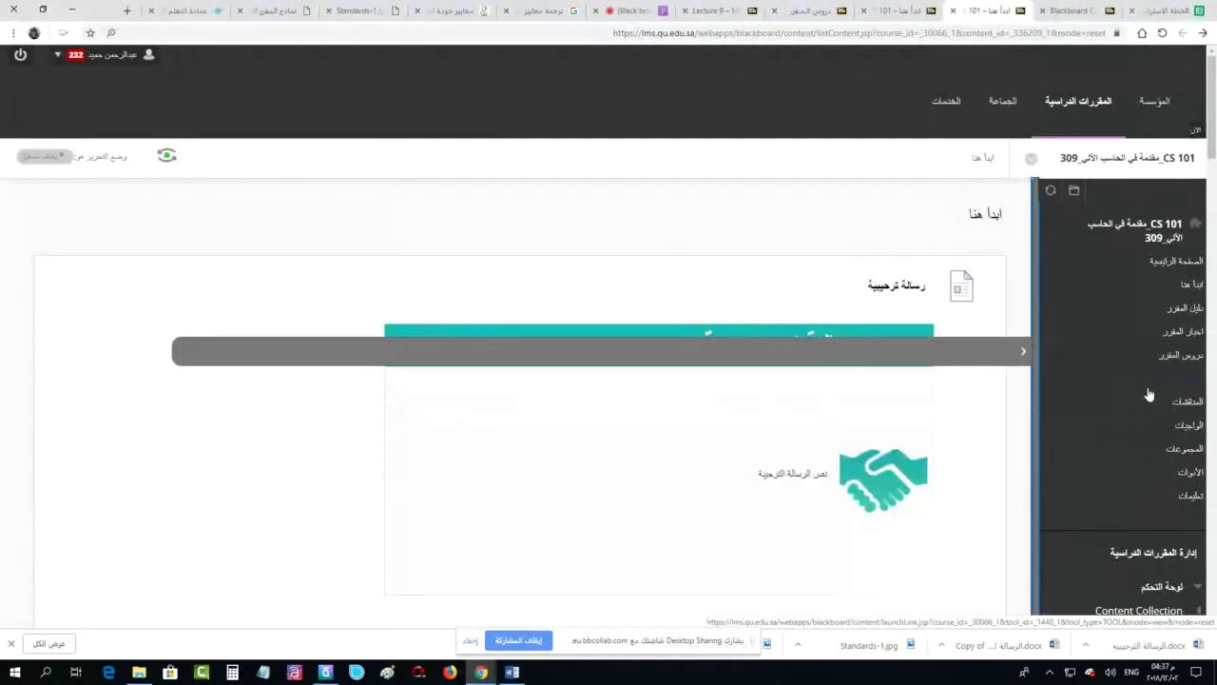
pyautogui.click(31, 156)
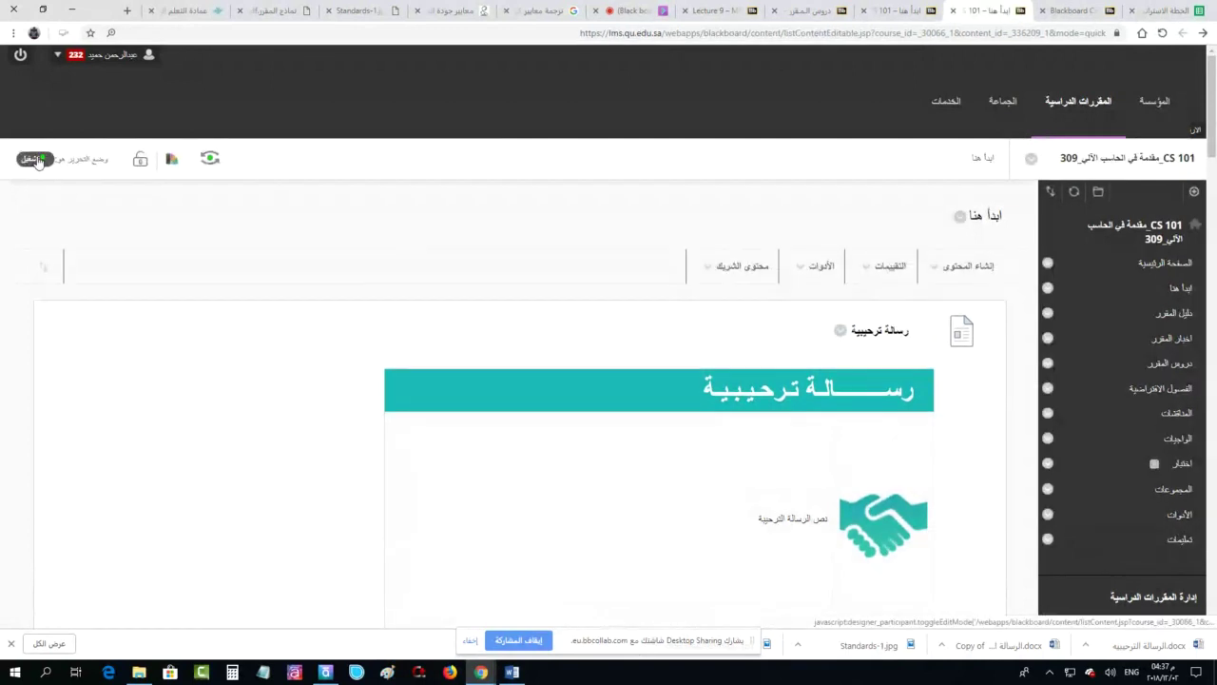
# Cycle Edit Mode off and on, preview the + and Build Content menus, then open الصفحة الرئيسية
pyautogui.click(38, 159)
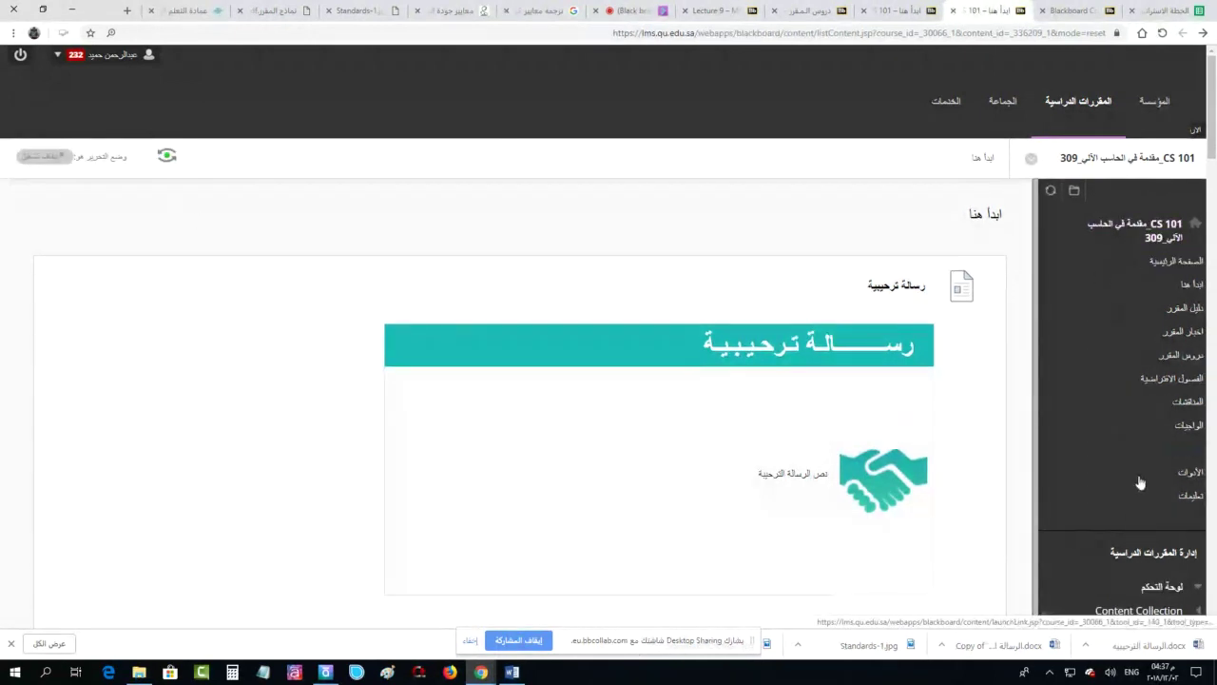
pyautogui.click(1183, 295)
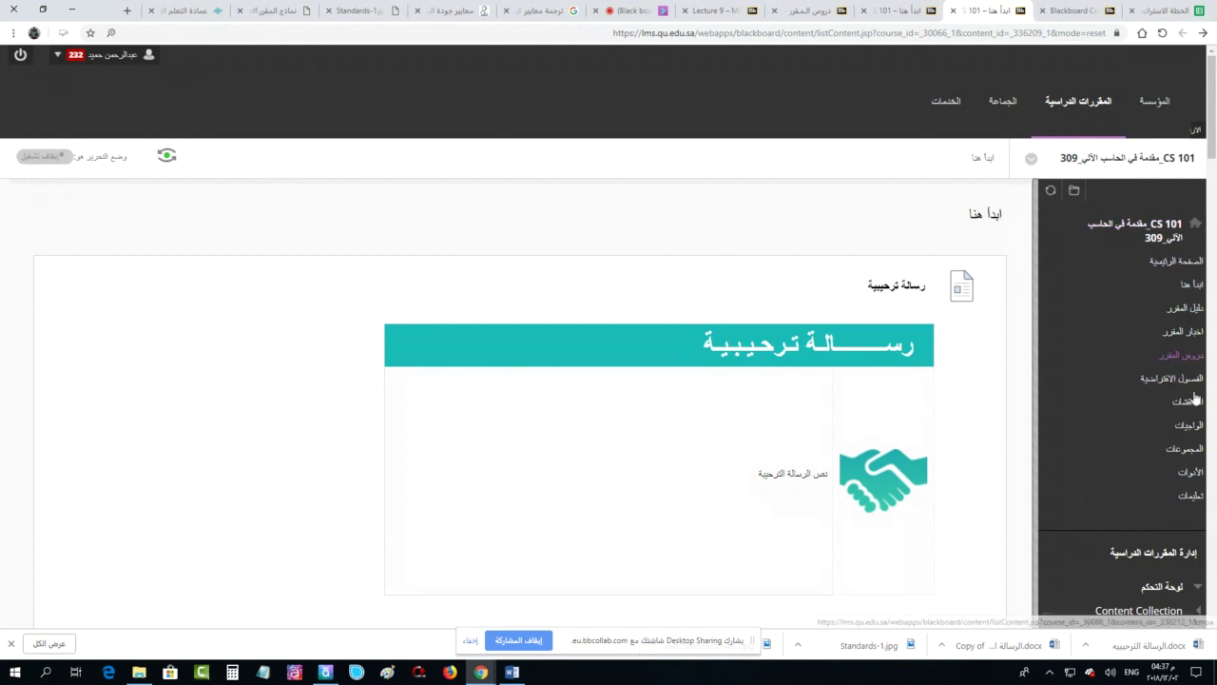
pyautogui.click(37, 158)
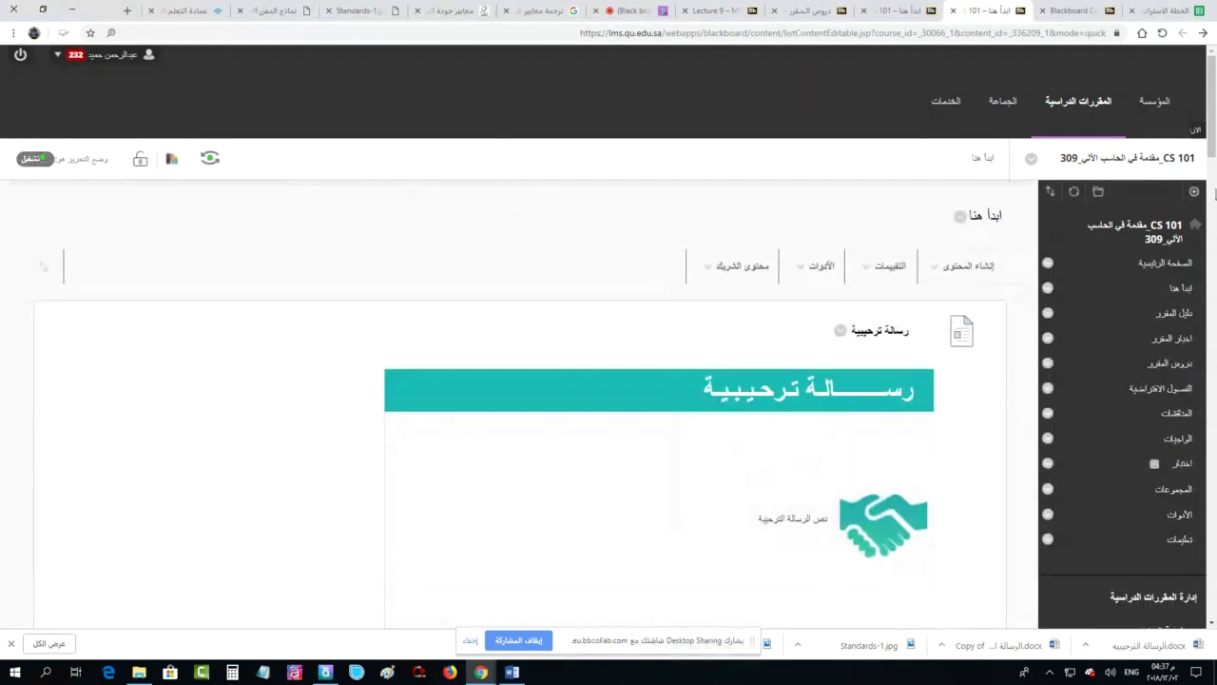
pyautogui.click(1195, 191)
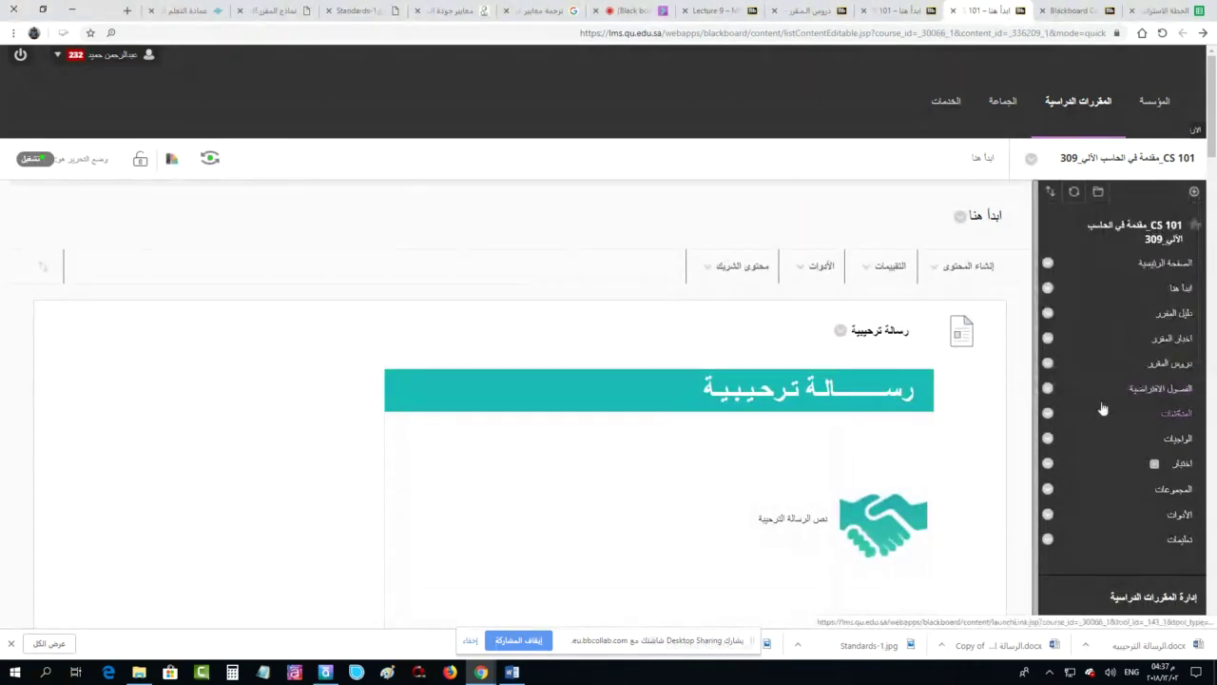
pyautogui.click(968, 265)
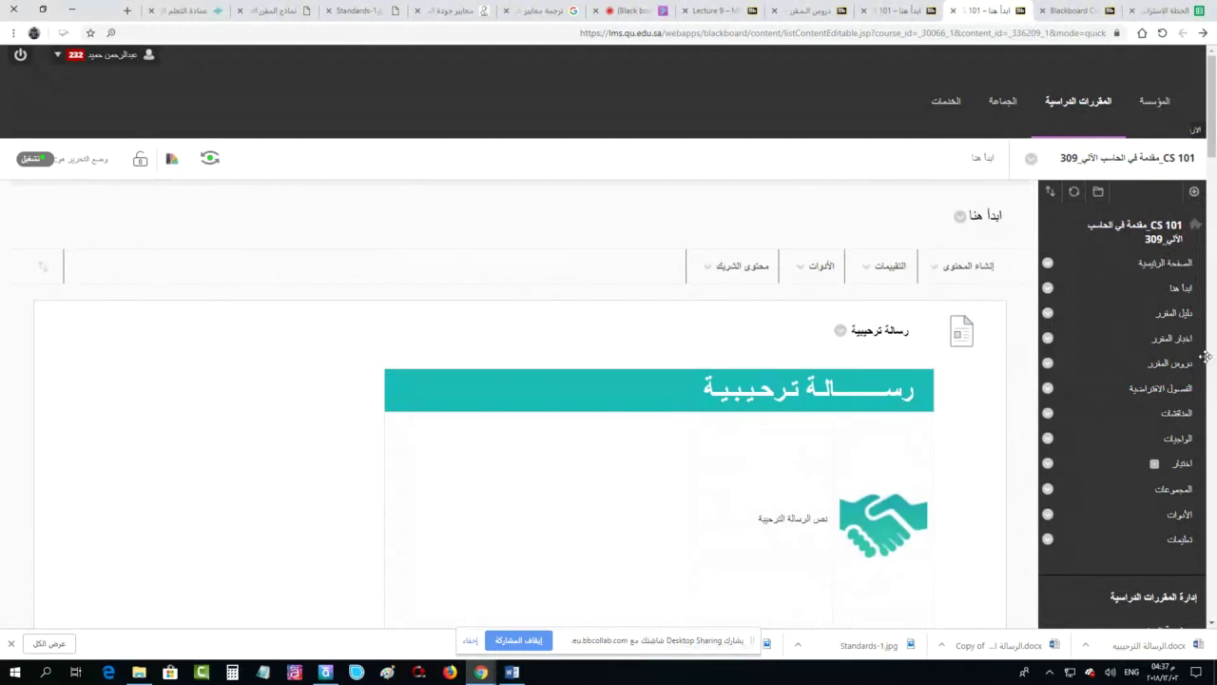
pyautogui.click(1182, 265)
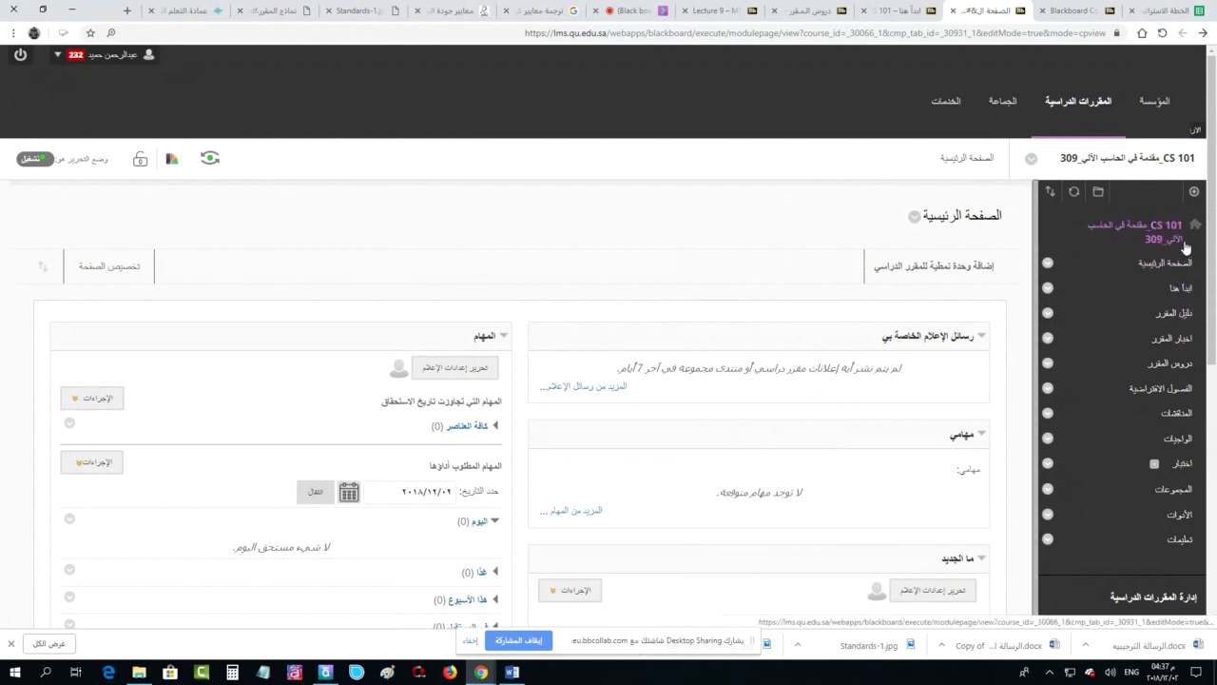
# Create a صفحة فارغة named 'ابدأ هنا 2019' with متاح للمستخدمين ticked and submit it
pyautogui.click(1194, 191)
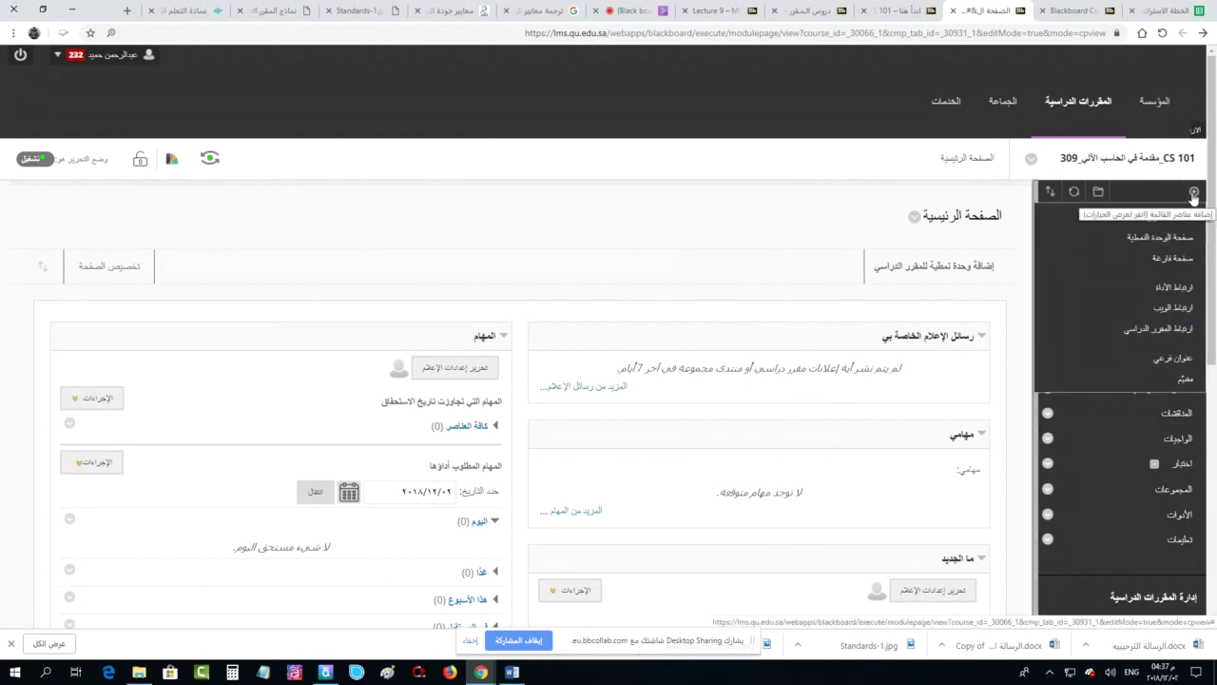
pyautogui.click(1180, 259)
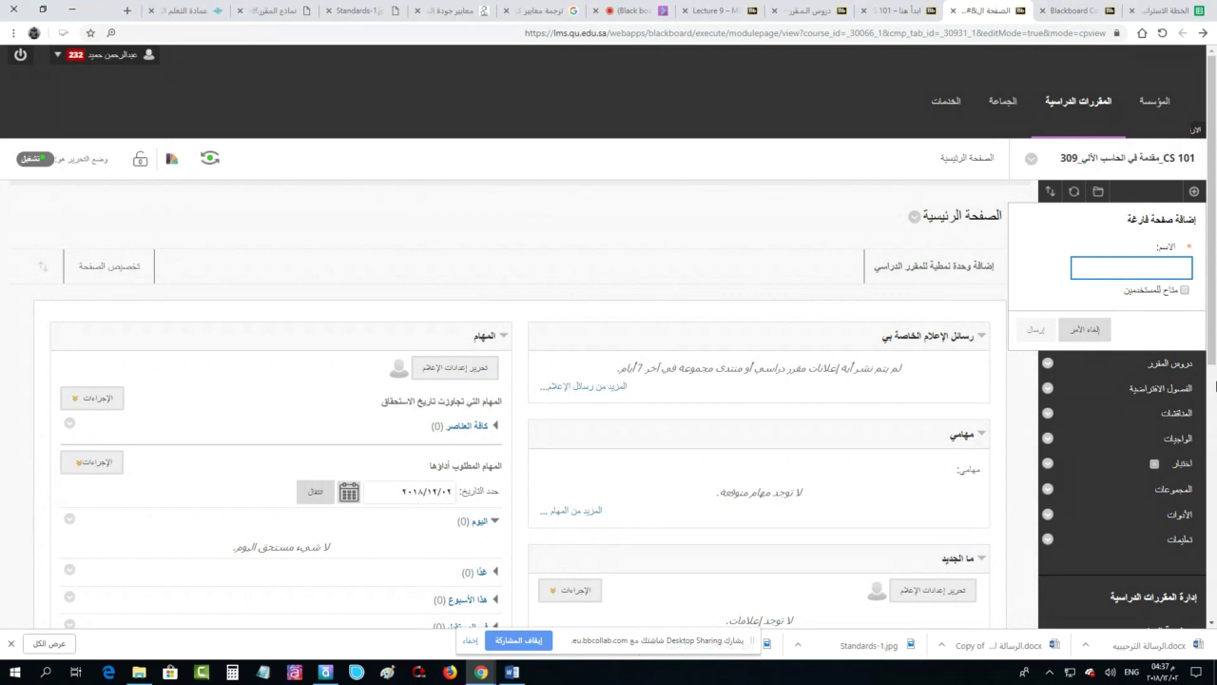
pyautogui.write('h')
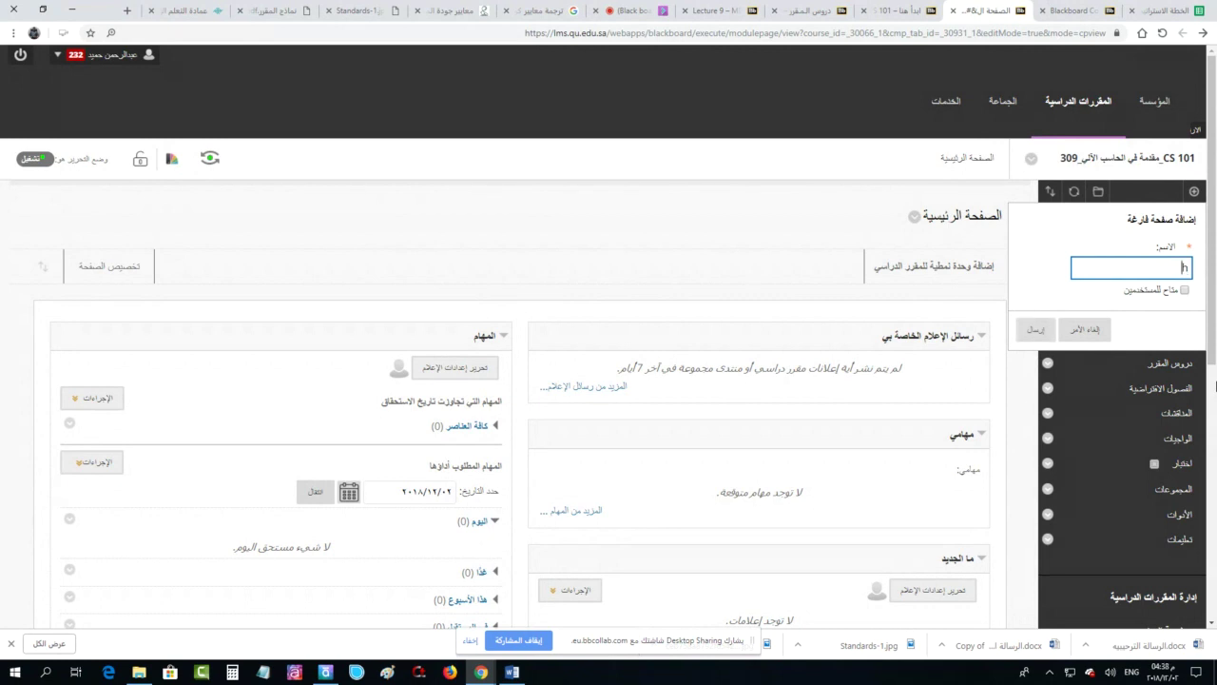
pyautogui.press('BackSpace')
pyautogui.press('BackSpace')
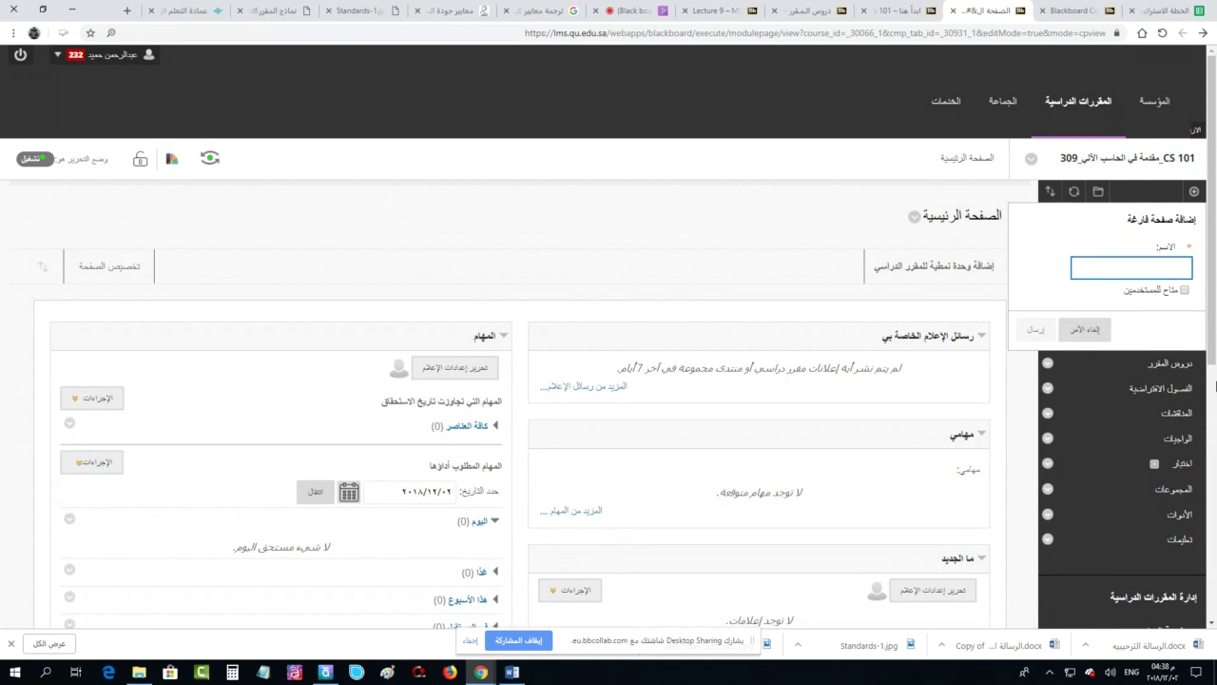
pyautogui.write('ابدأ هنا 2019')
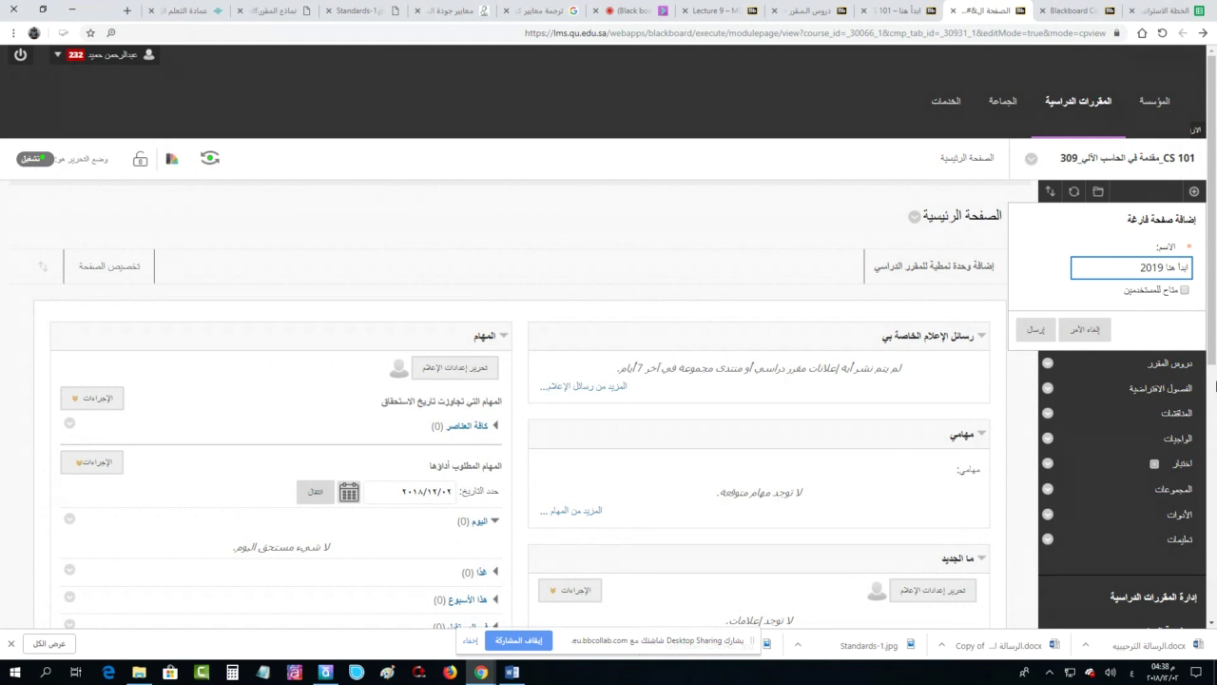
pyautogui.click(1155, 292)
pyautogui.click(1036, 330)
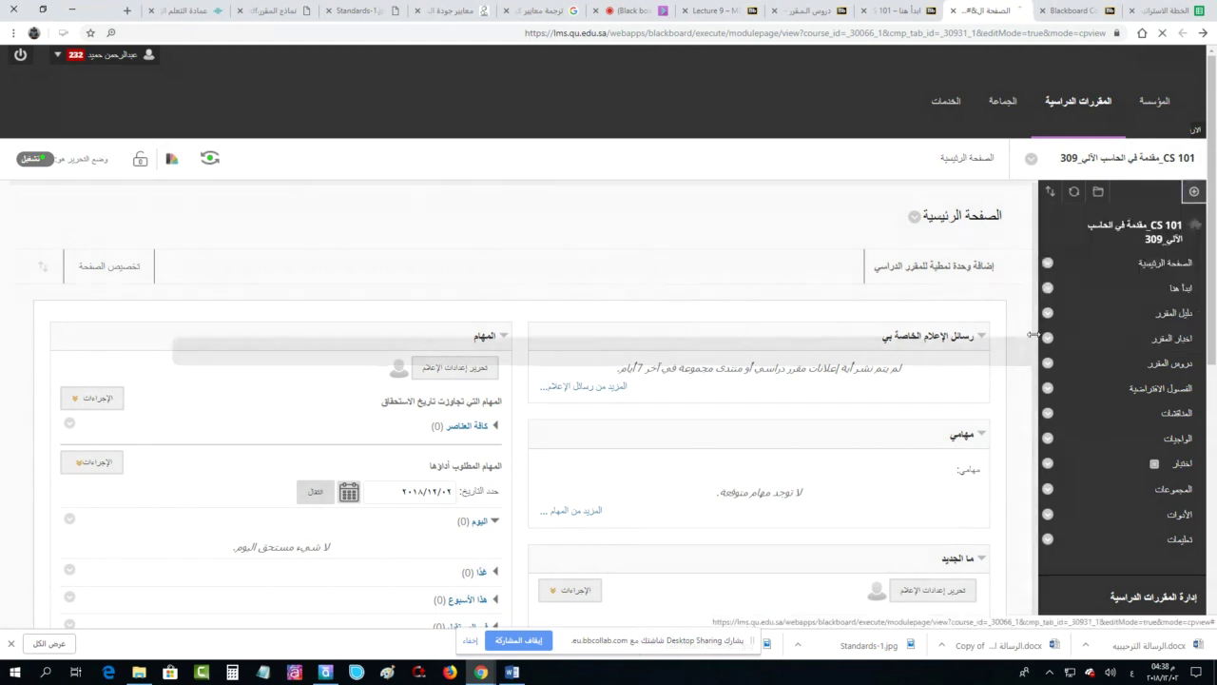
pyautogui.scroll(-5, 1139, 560)
# Paste the Word welcome-message table into the ابدأ هنا 2019 page's content area
pyautogui.scroll(4, 1122, 475)
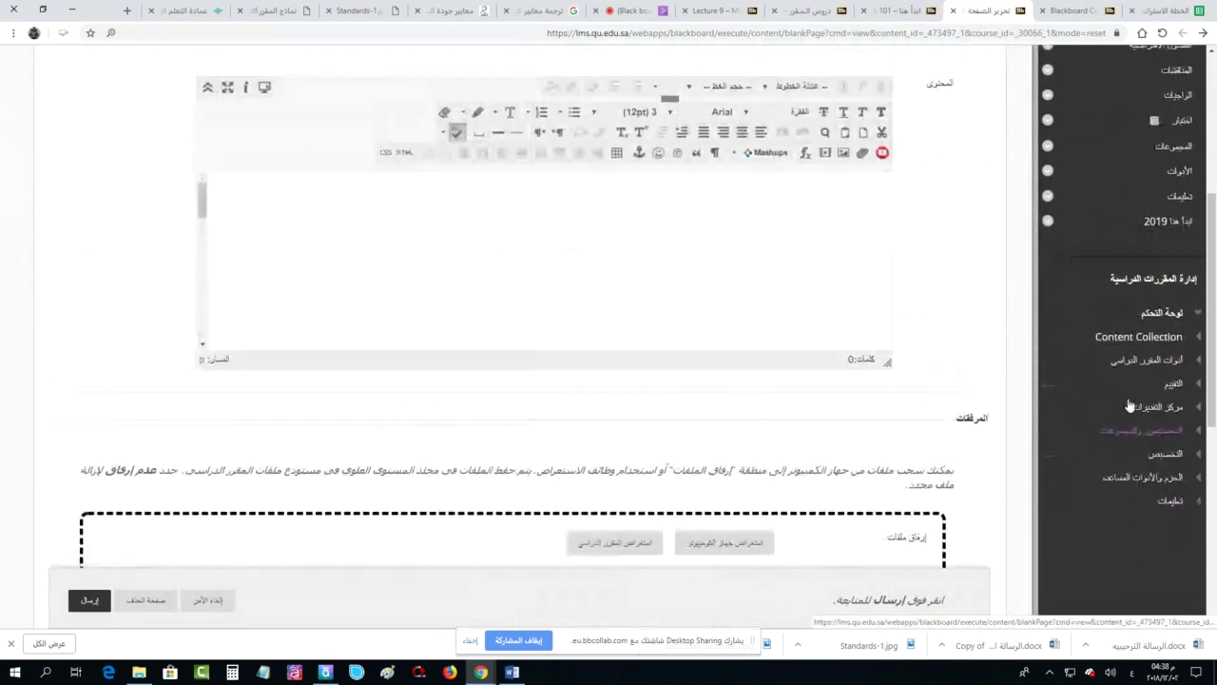
pyautogui.scroll(-4, 1171, 390)
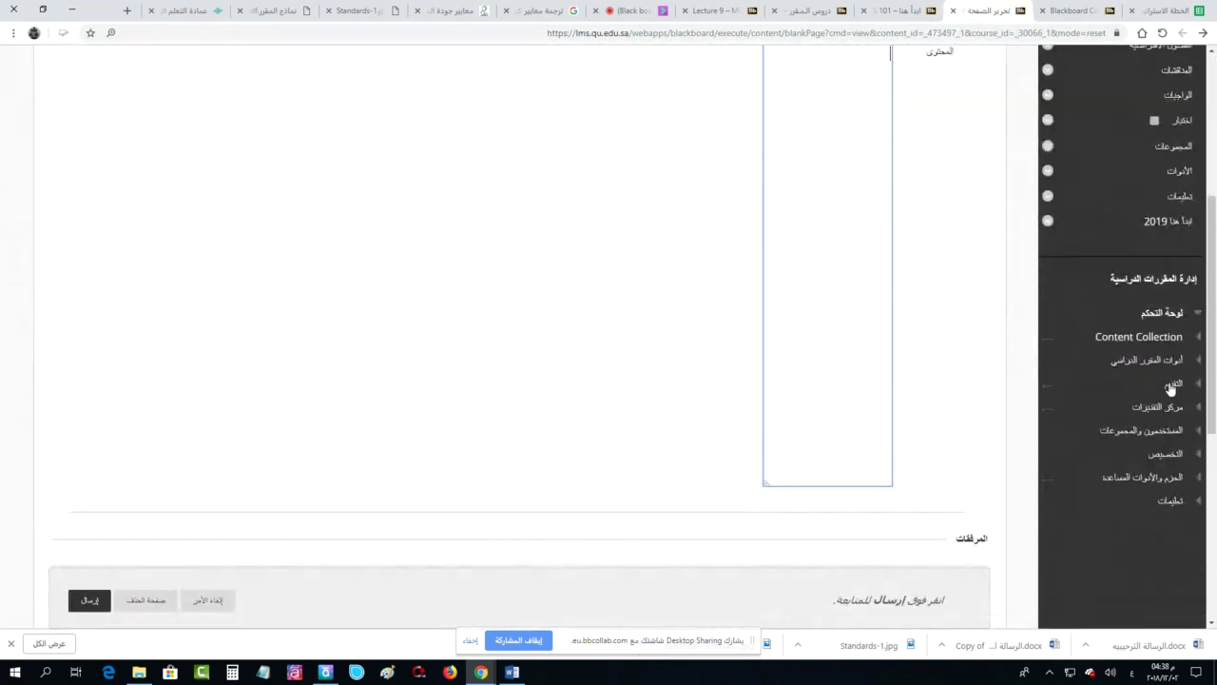
pyautogui.scroll(3, 748, 438)
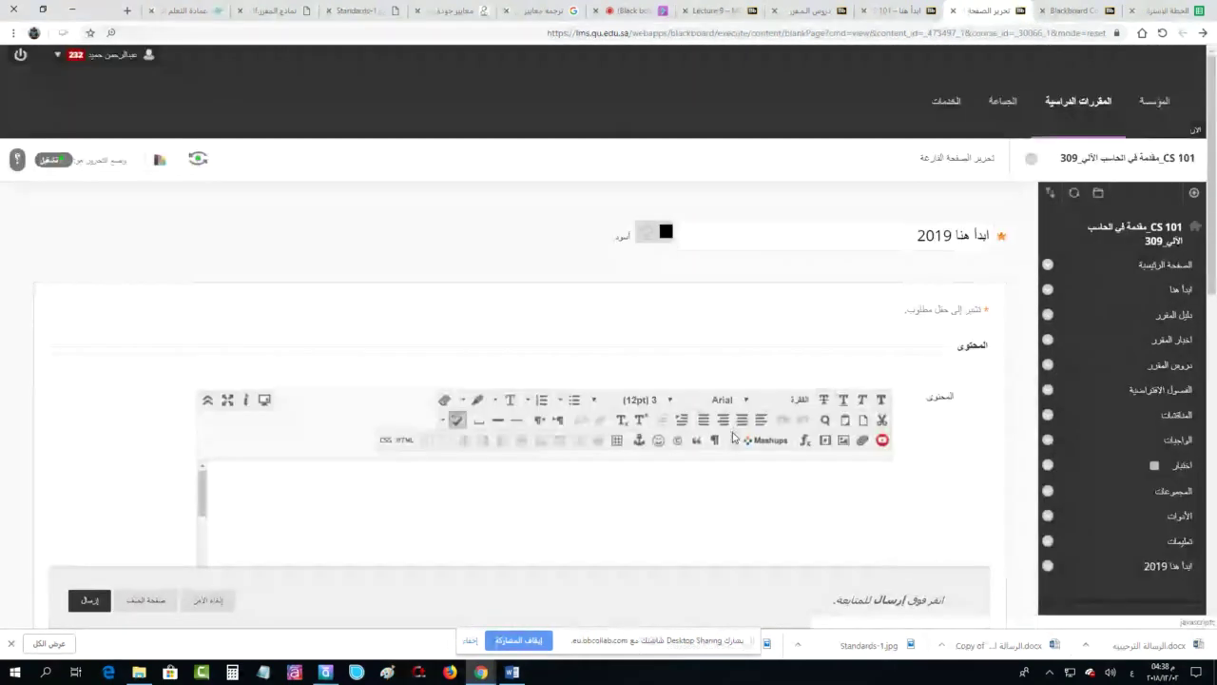
pyautogui.scroll(-2, 733, 432)
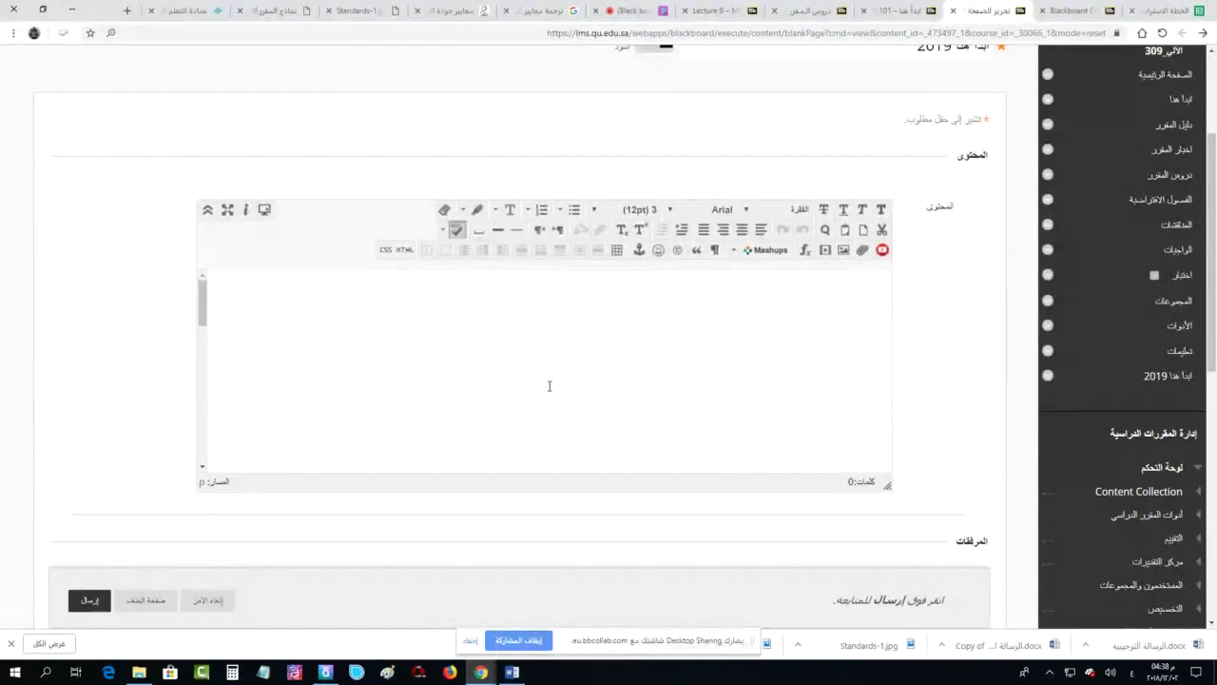
pyautogui.click(772, 318)
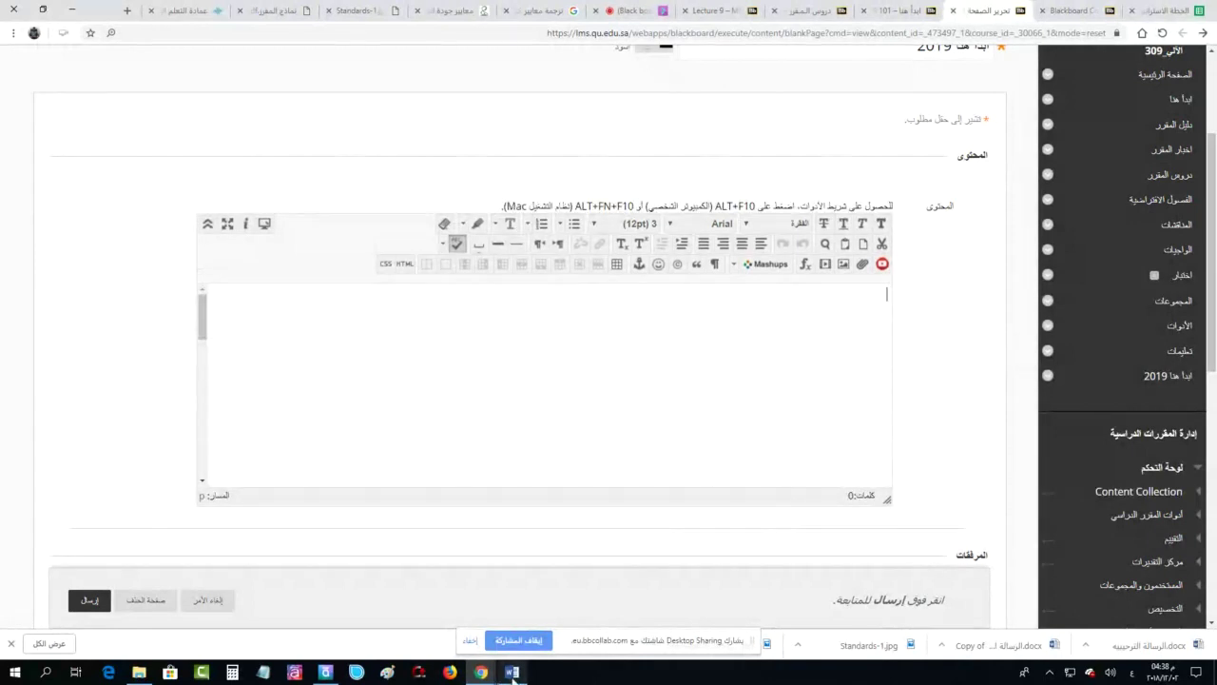
pyautogui.moveTo(513, 673)
pyautogui.click(513, 609)
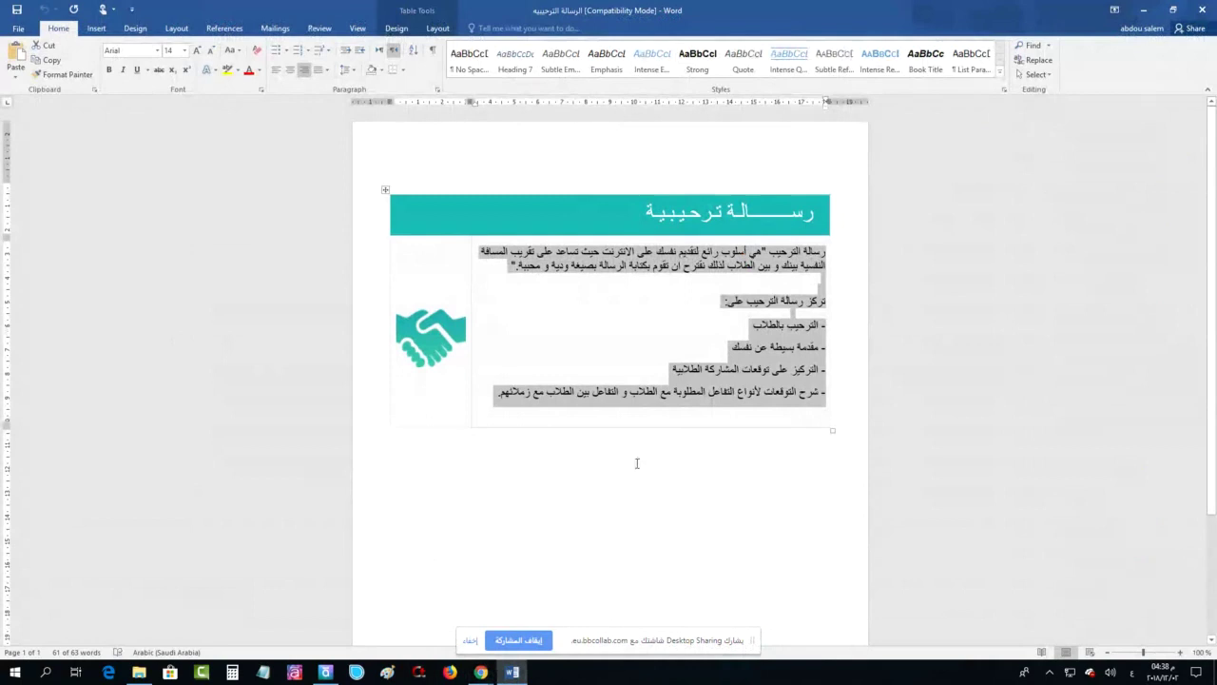
pyautogui.keyDown('shift'); pyautogui.click(628, 522); pyautogui.keyUp('shift')
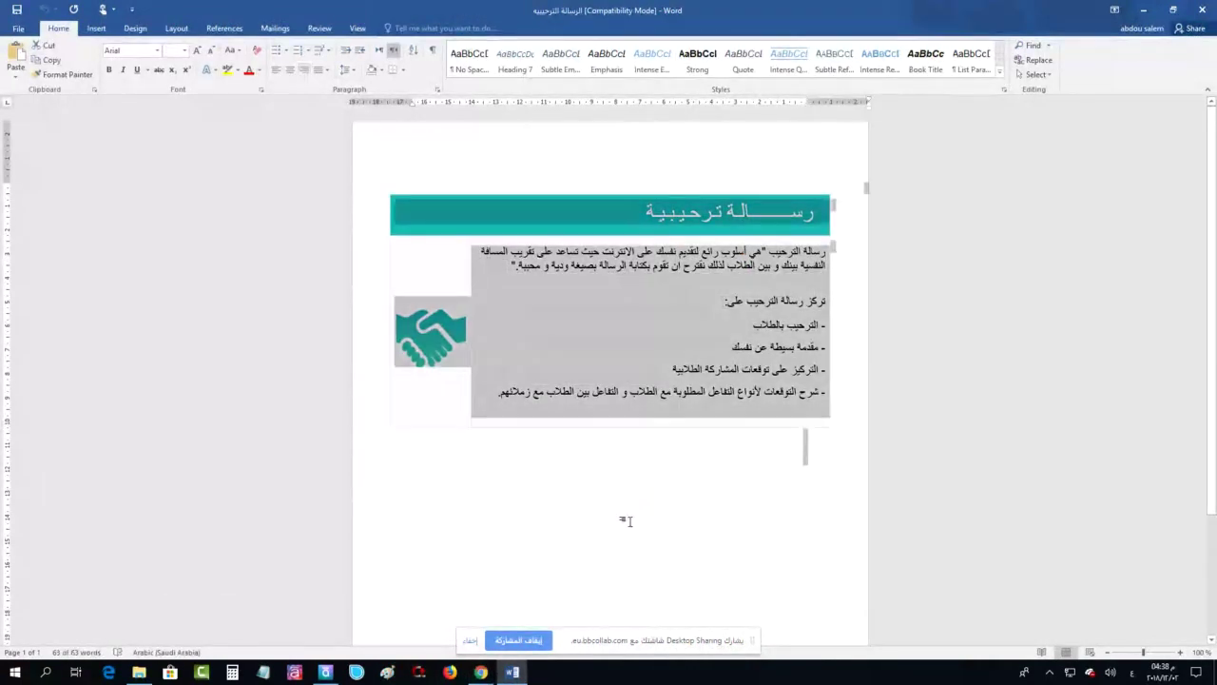
pyautogui.hotkey('alt', 'Tab')
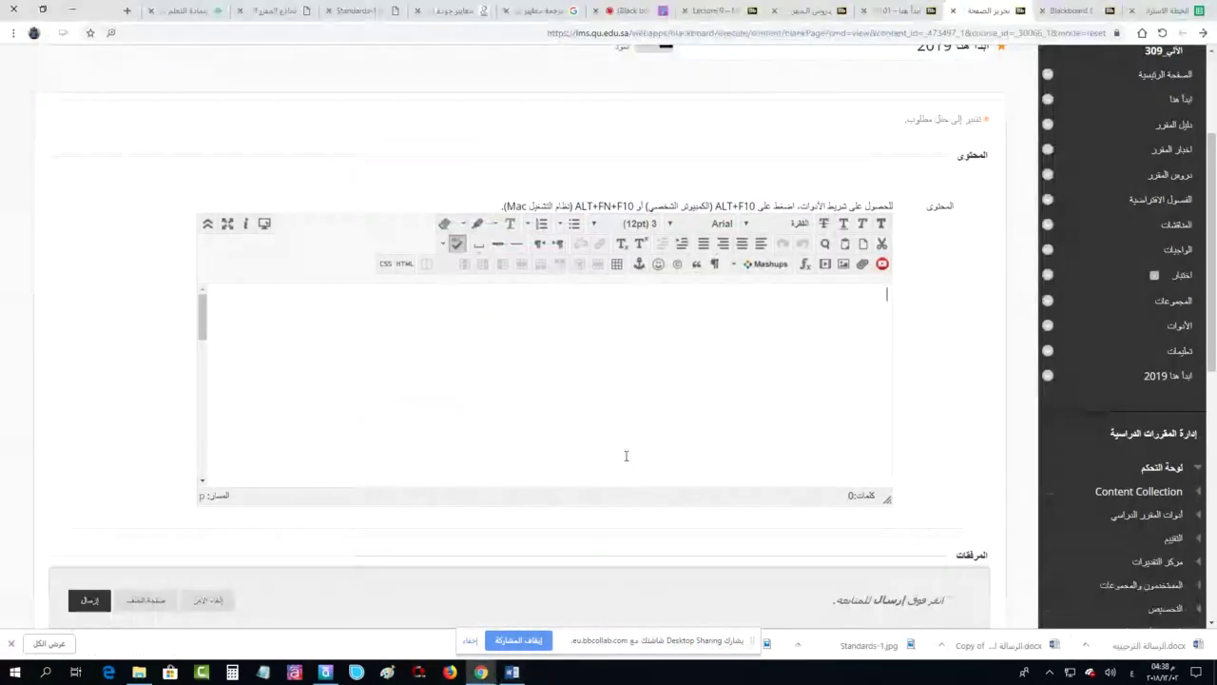
pyautogui.hotkey('ctrl', 'v')
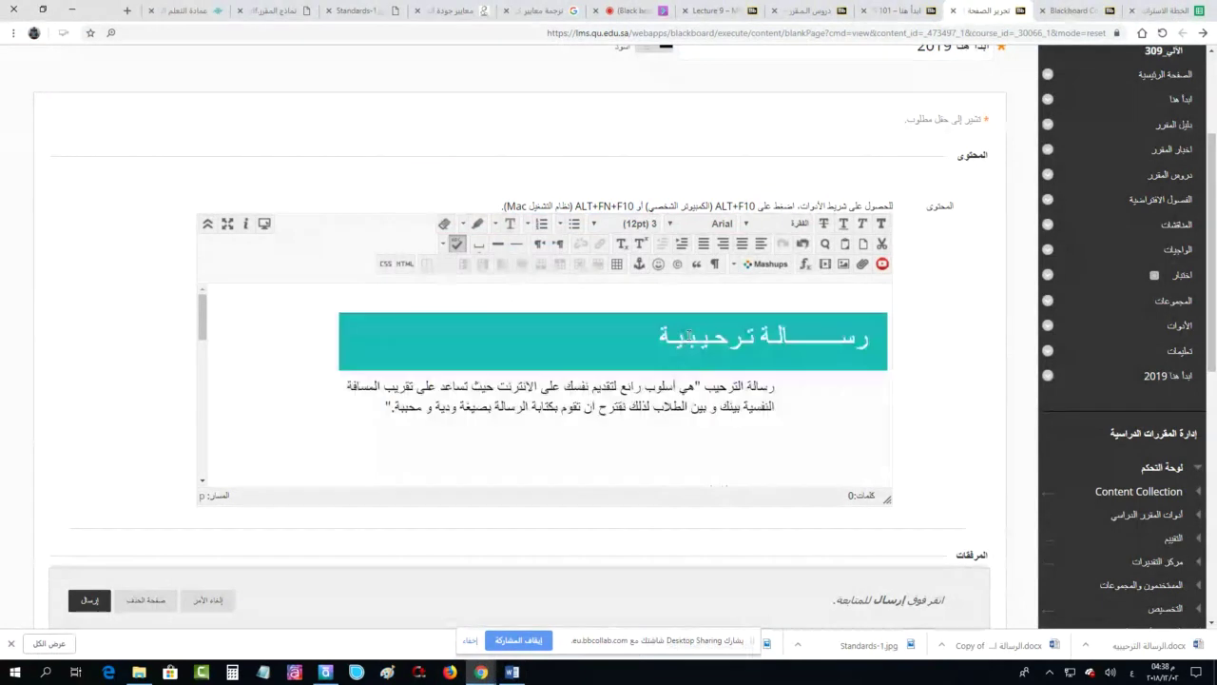
# Select the entire welcome letter in Word with Ctrl+A and return to the Blackboard editor window
pyautogui.scroll(-5, 690, 335)
pyautogui.scroll(2, 690, 335)
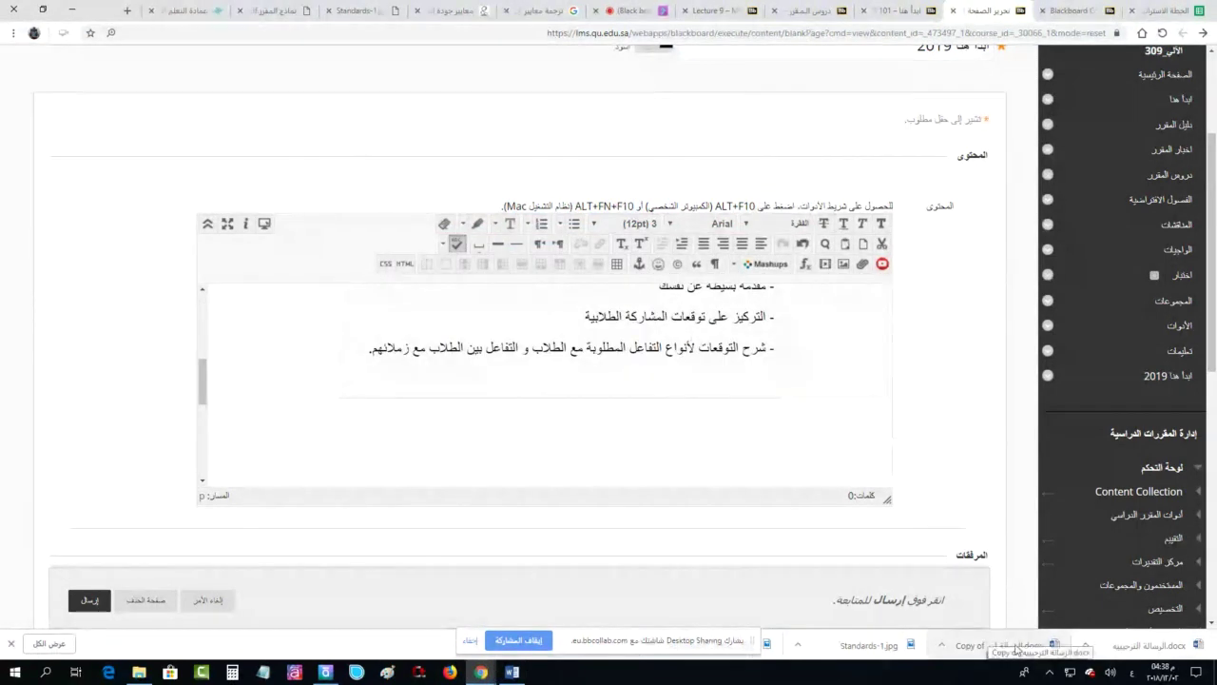
pyautogui.click(1016, 645)
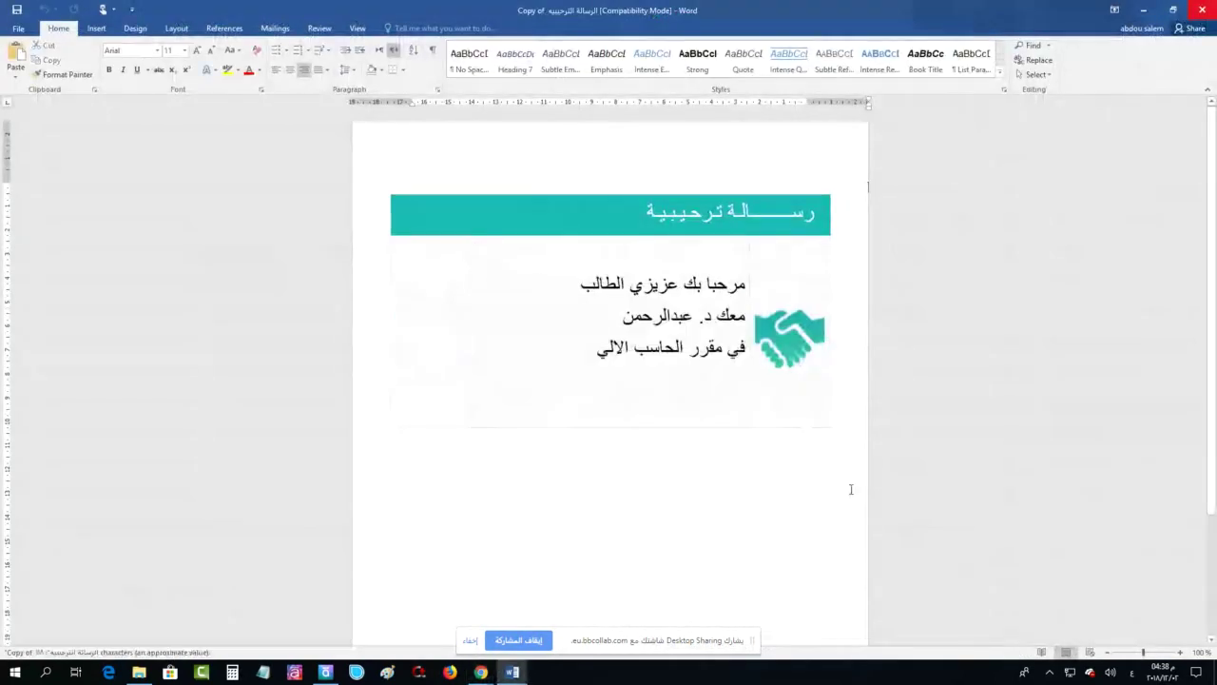
pyautogui.hotkey('ctrl', 'a')
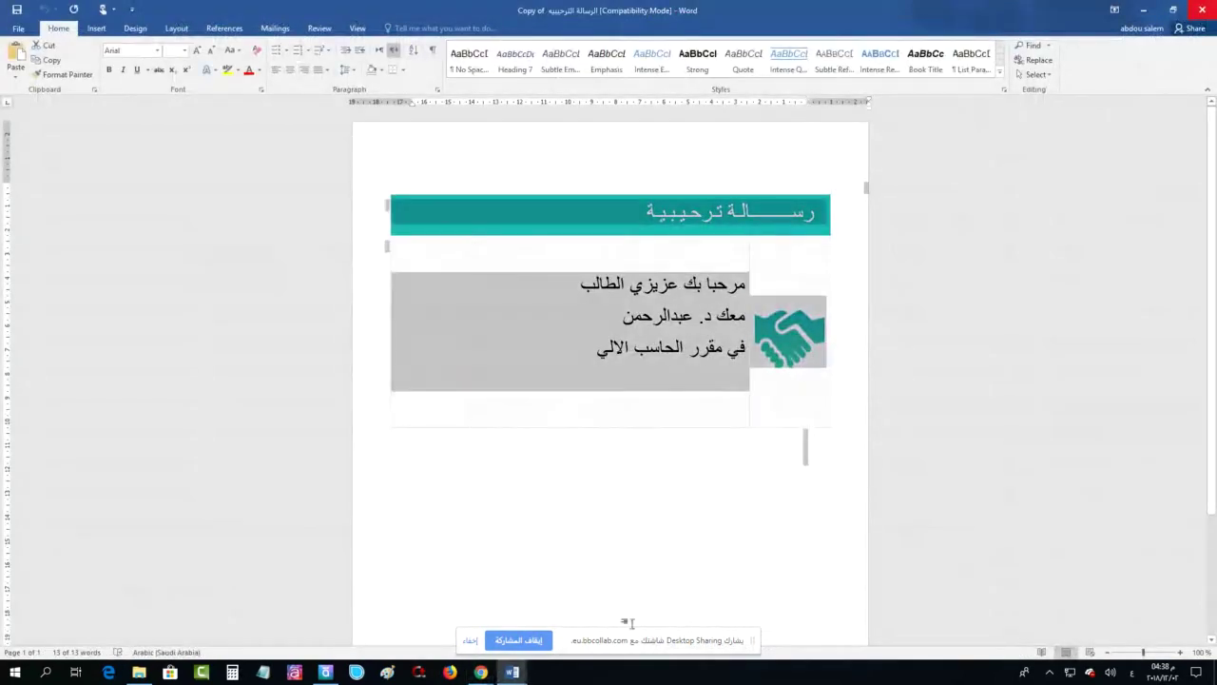
pyautogui.click(482, 673)
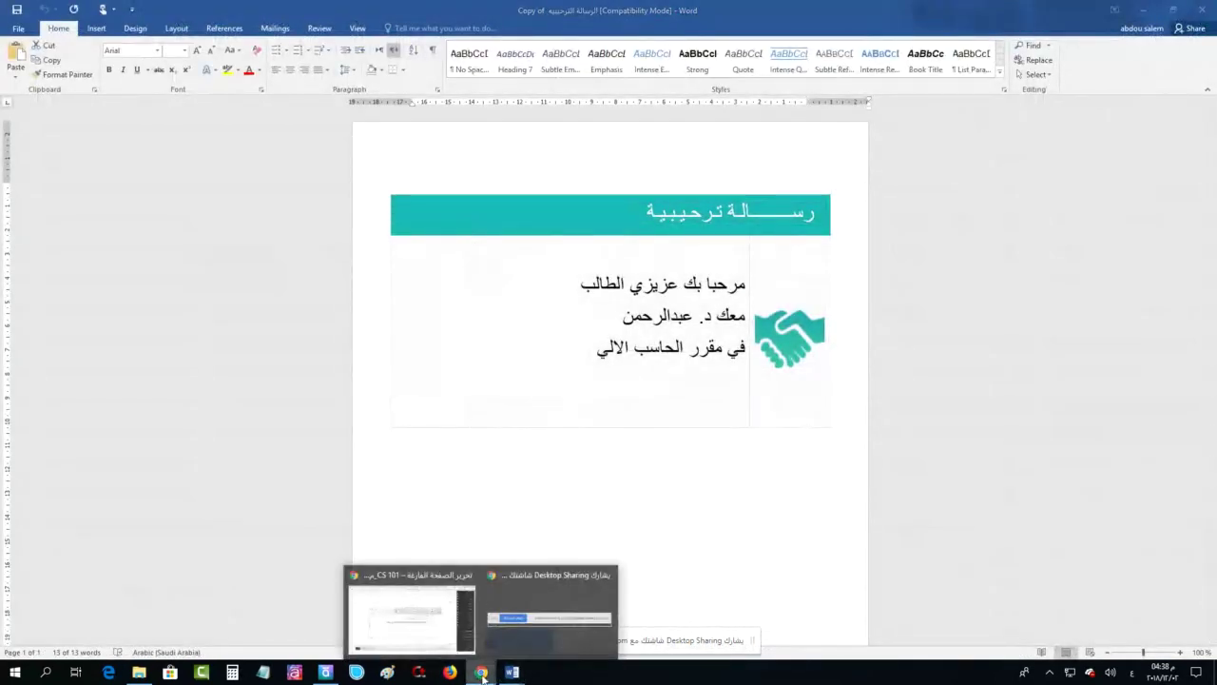
pyautogui.click(436, 624)
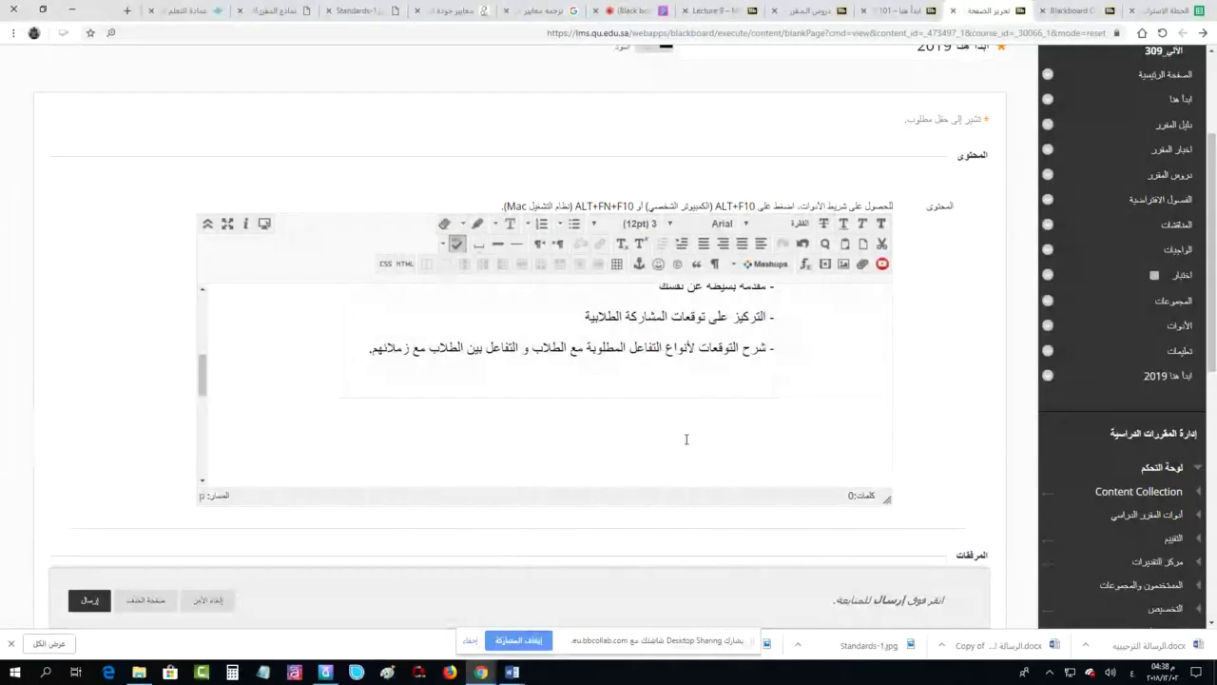
pyautogui.scroll(-5, 690, 428)
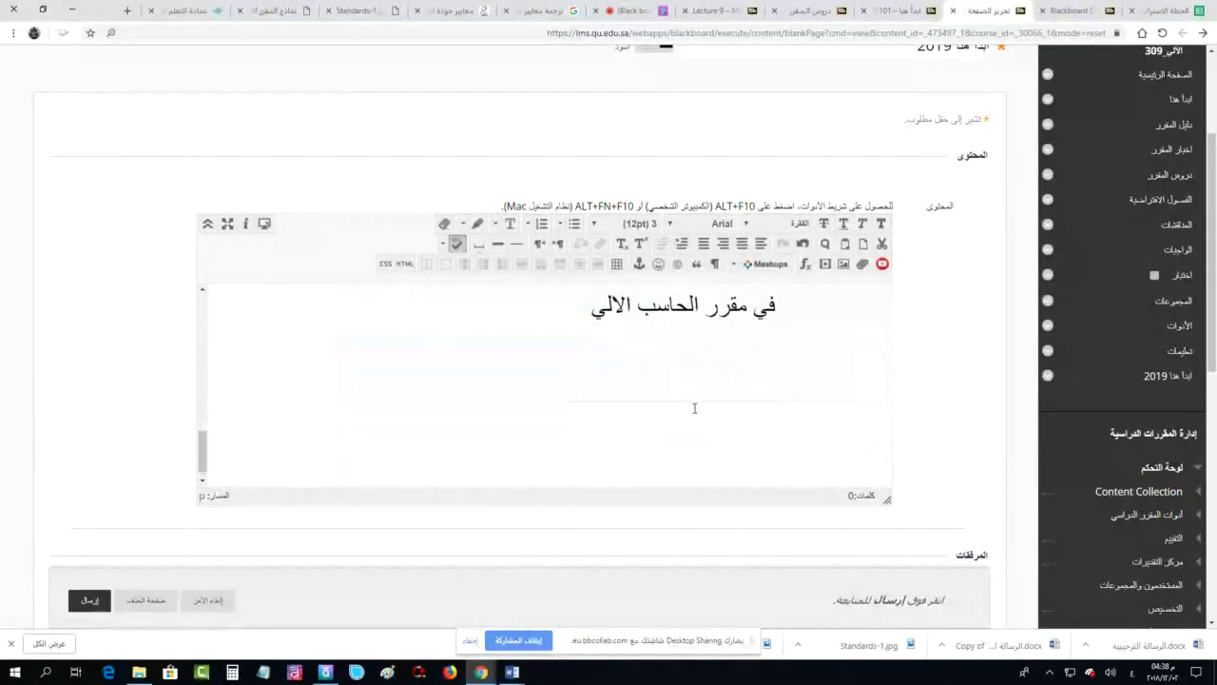
pyautogui.scroll(5, 695, 408)
pyautogui.scroll(-1, 694, 408)
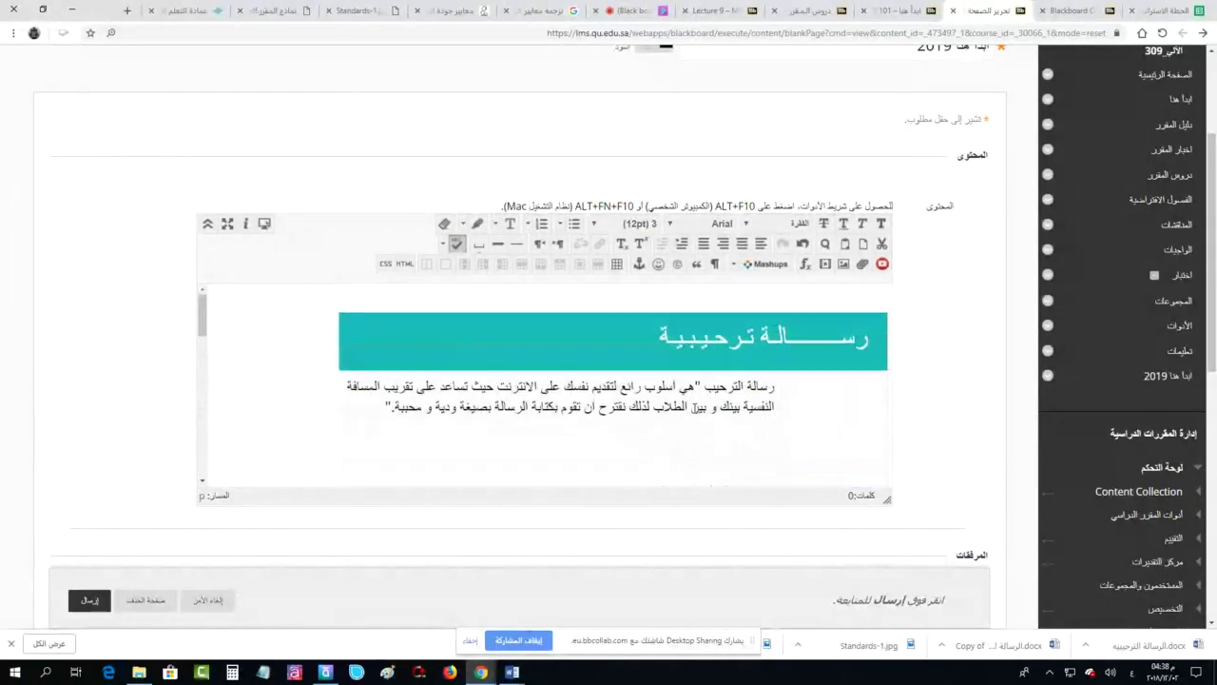
pyautogui.click(795, 427)
pyautogui.scroll(-5, 795, 408)
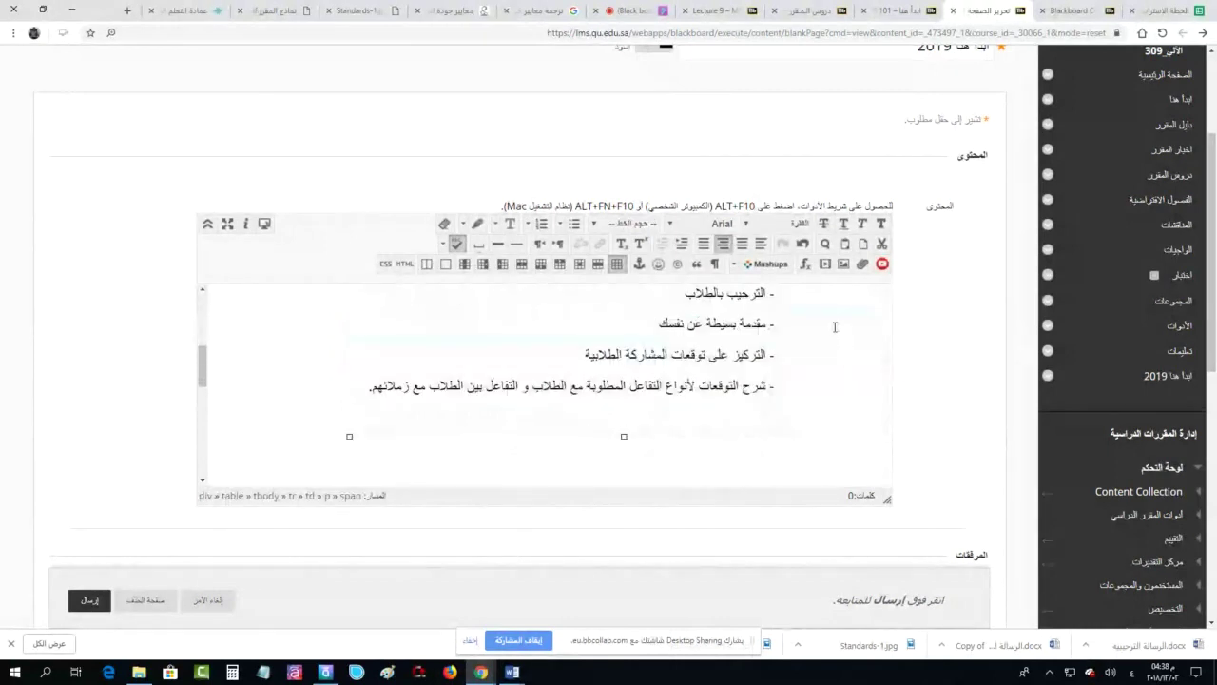
pyautogui.scroll(5, 807, 373)
pyautogui.scroll(-3, 808, 373)
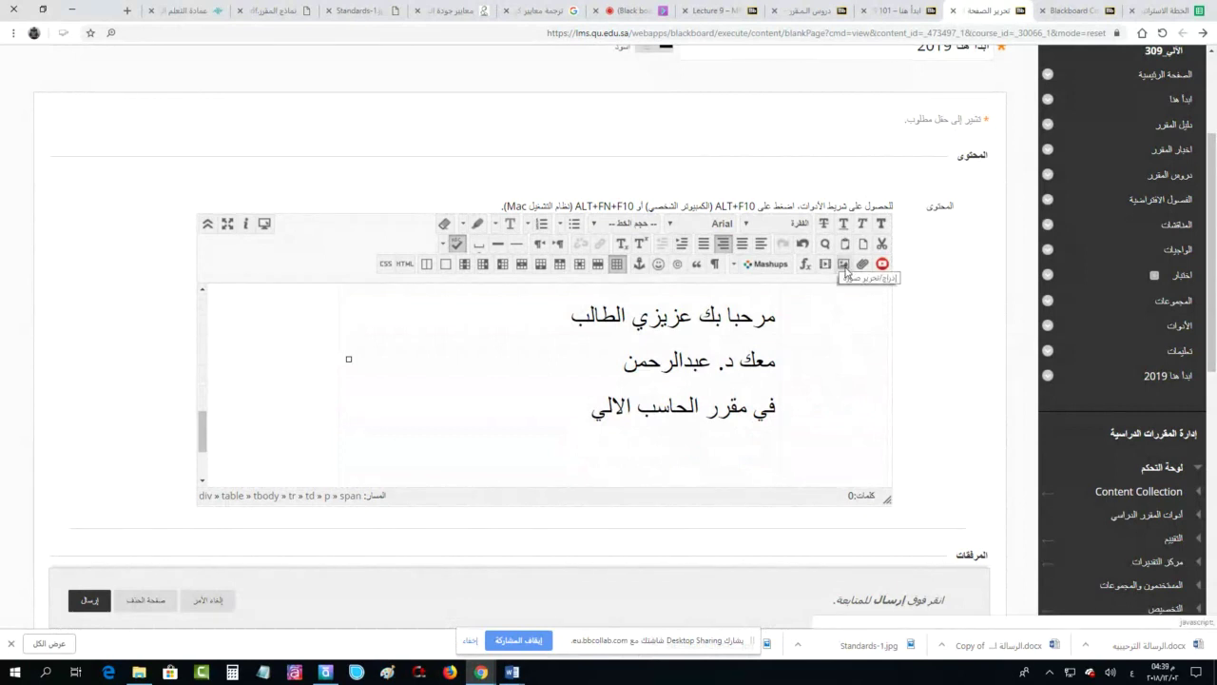
# Insert the rose congratulations image ceb758a from the computer into the page, without a description
pyautogui.click(844, 267)
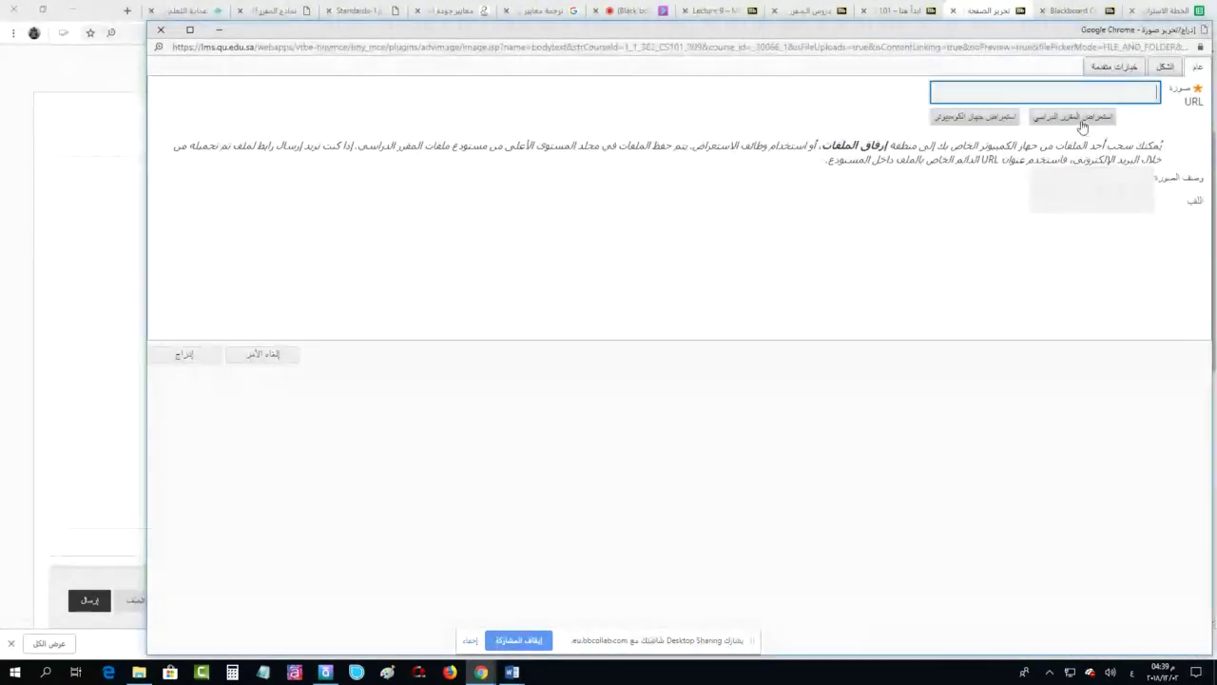
pyautogui.click(976, 117)
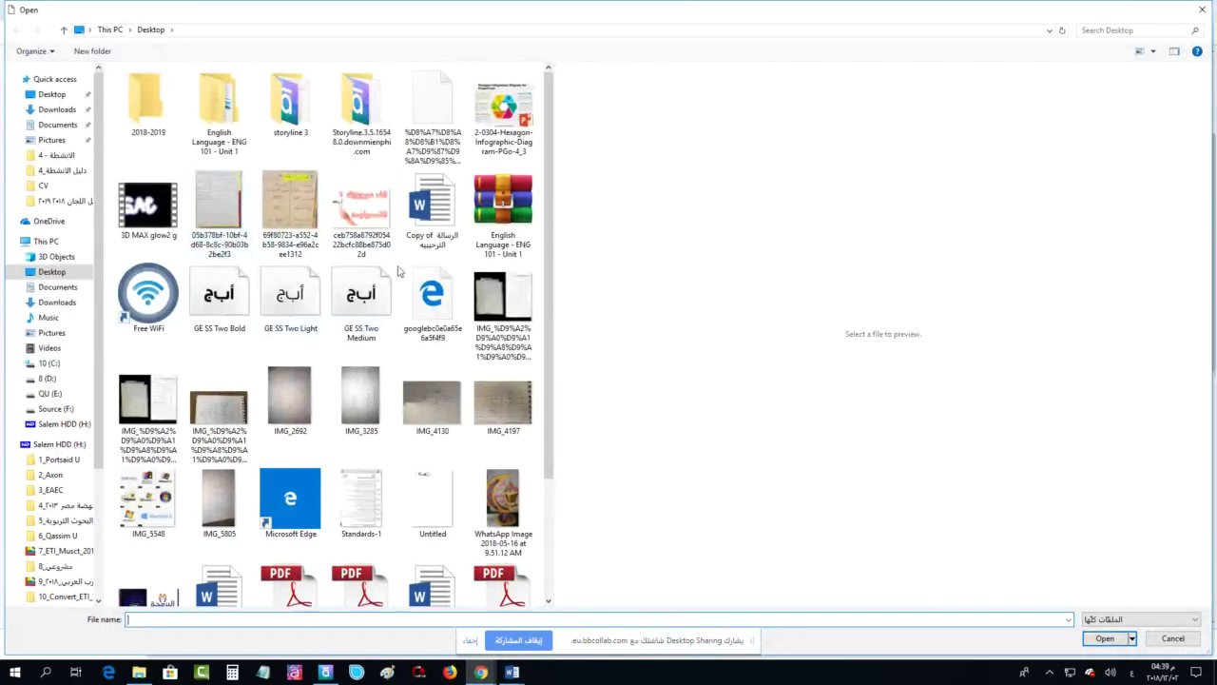
pyautogui.click(356, 216)
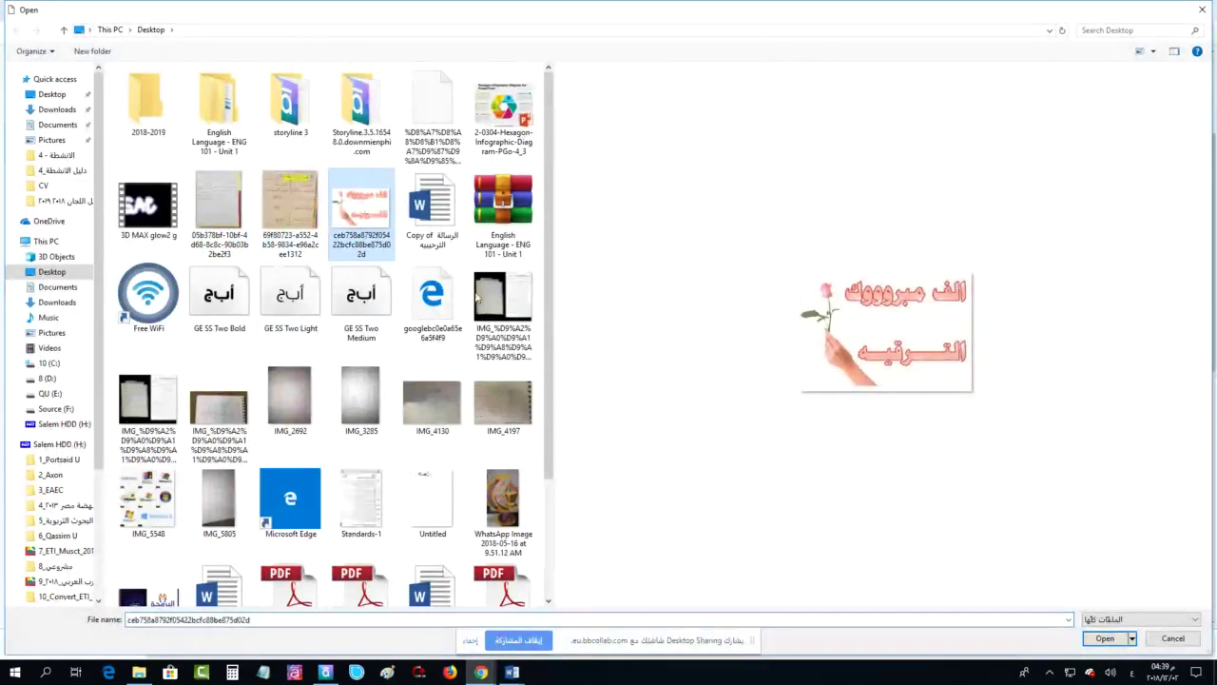
pyautogui.click(1105, 638)
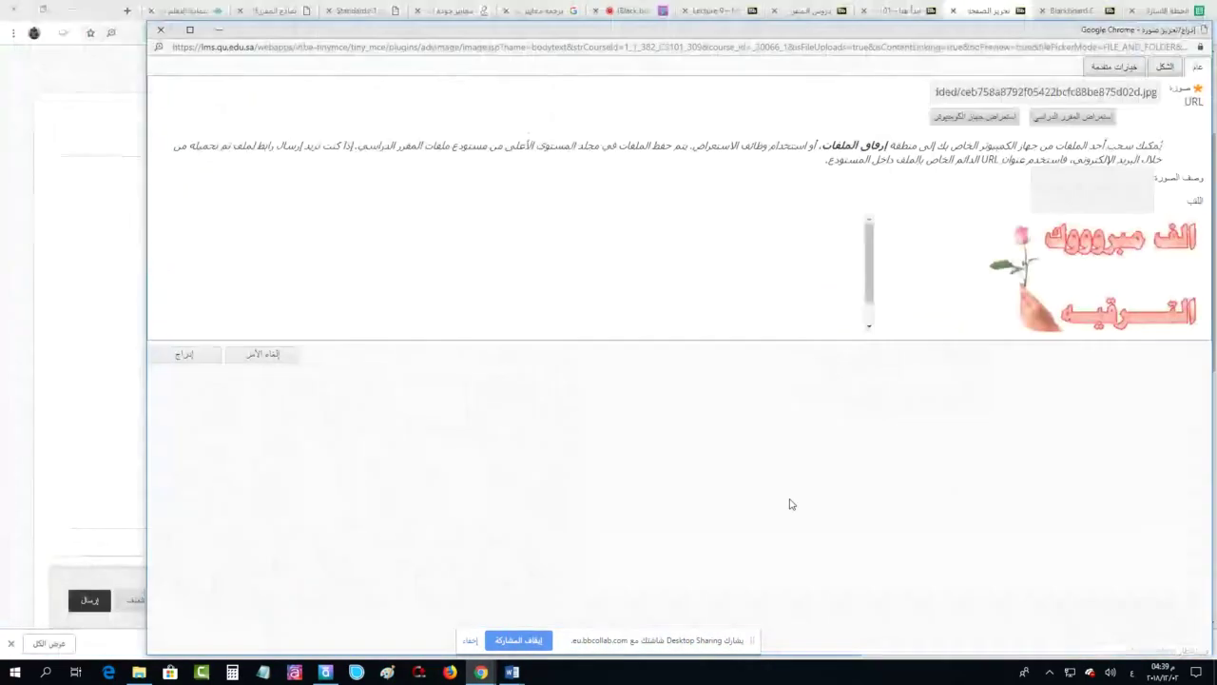
pyautogui.click(189, 357)
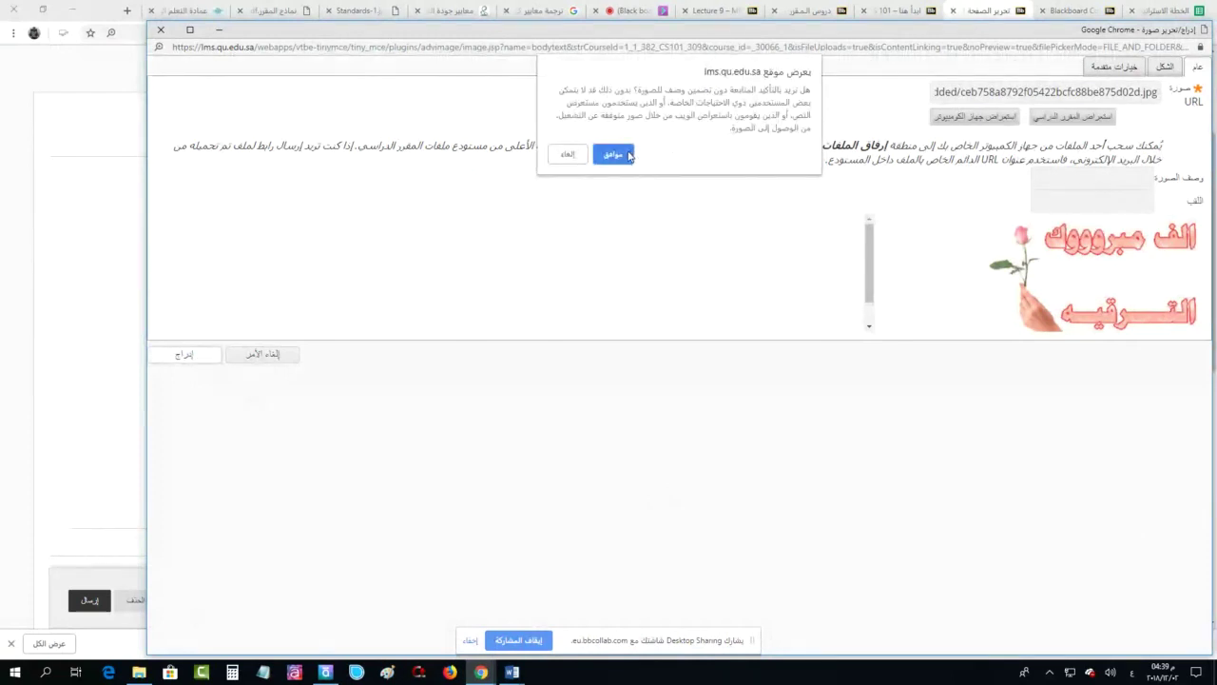
pyautogui.click(613, 154)
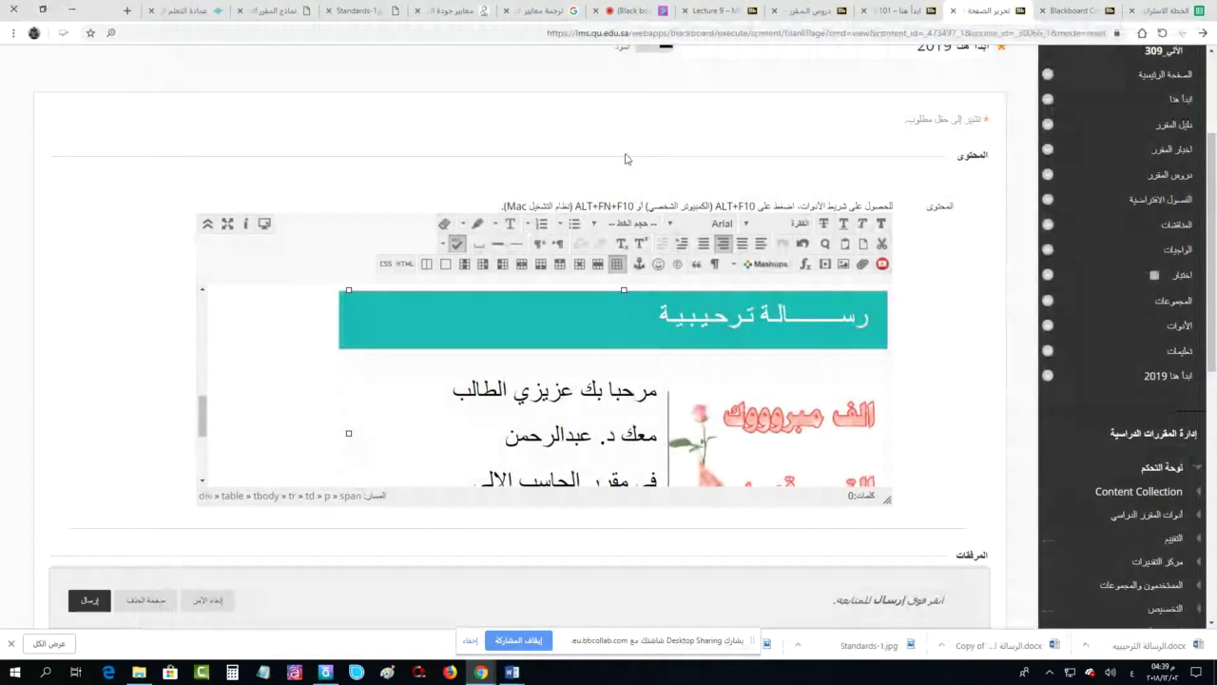
pyautogui.scroll(-3, 770, 431)
pyautogui.scroll(2, 775, 418)
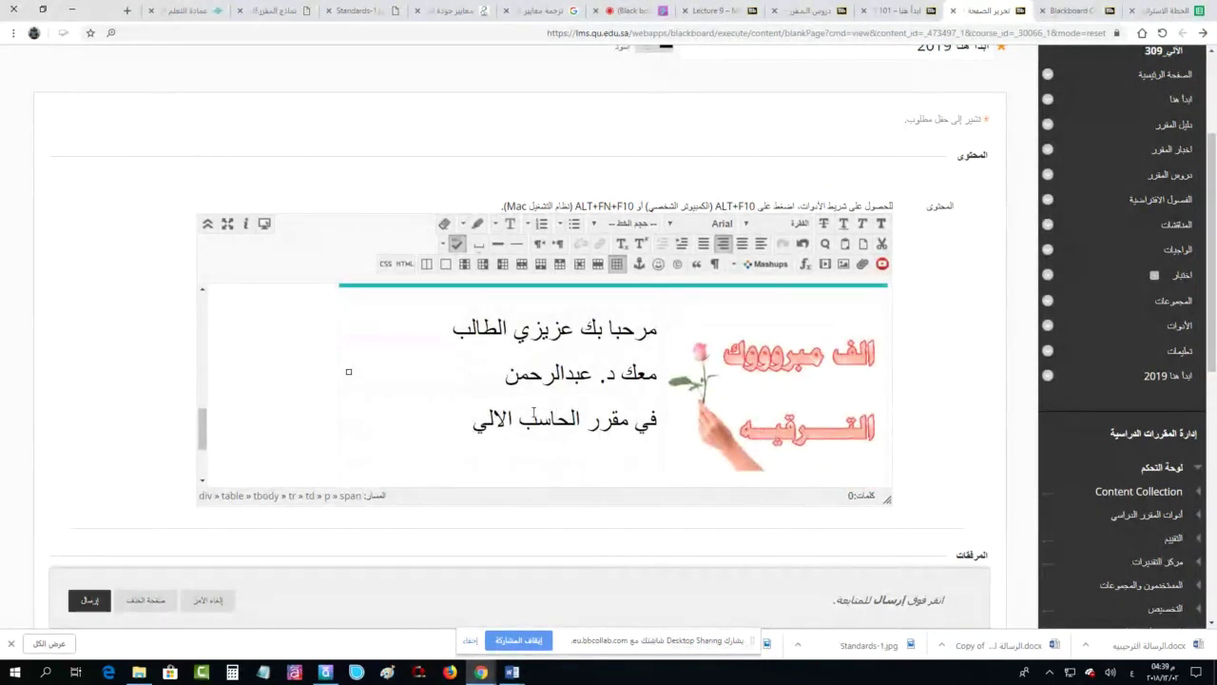
# Check the inserted image's context options, then submit the ابدأ هنا 2019 page
pyautogui.rightClick(807, 388)
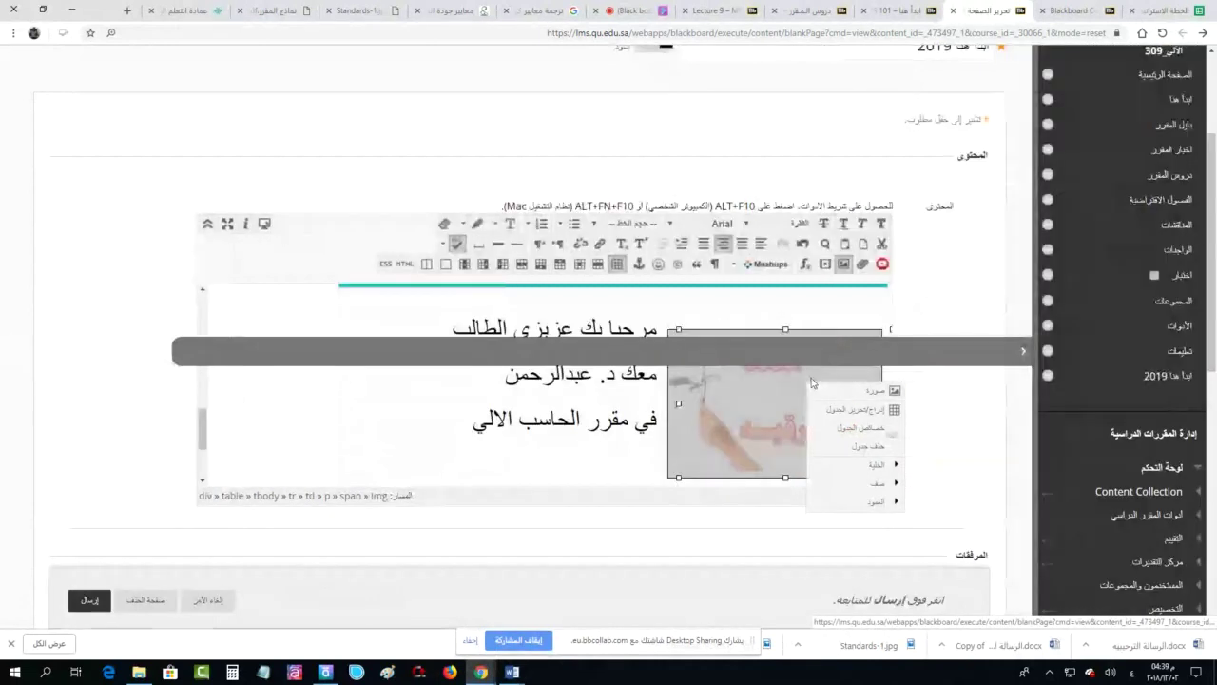
pyautogui.click(700, 450)
pyautogui.click(348, 372)
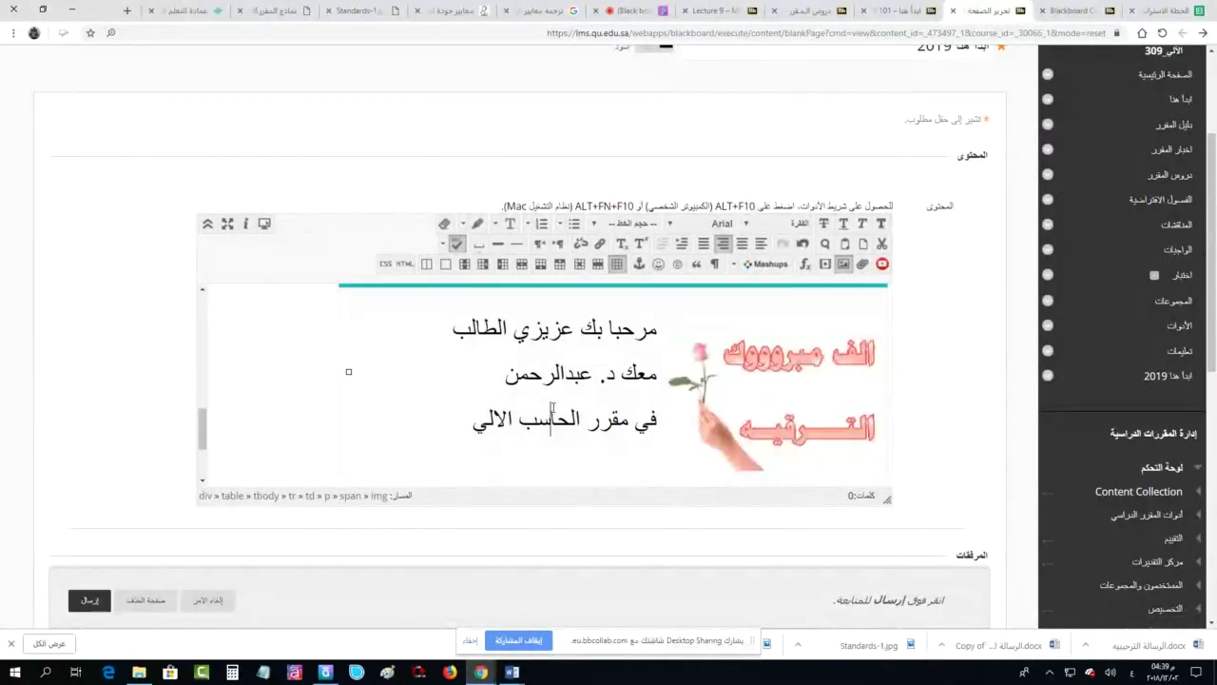
pyautogui.rightClick(746, 418)
pyautogui.keyDown('shift'); pyautogui.click(600, 421); pyautogui.keyUp('shift')
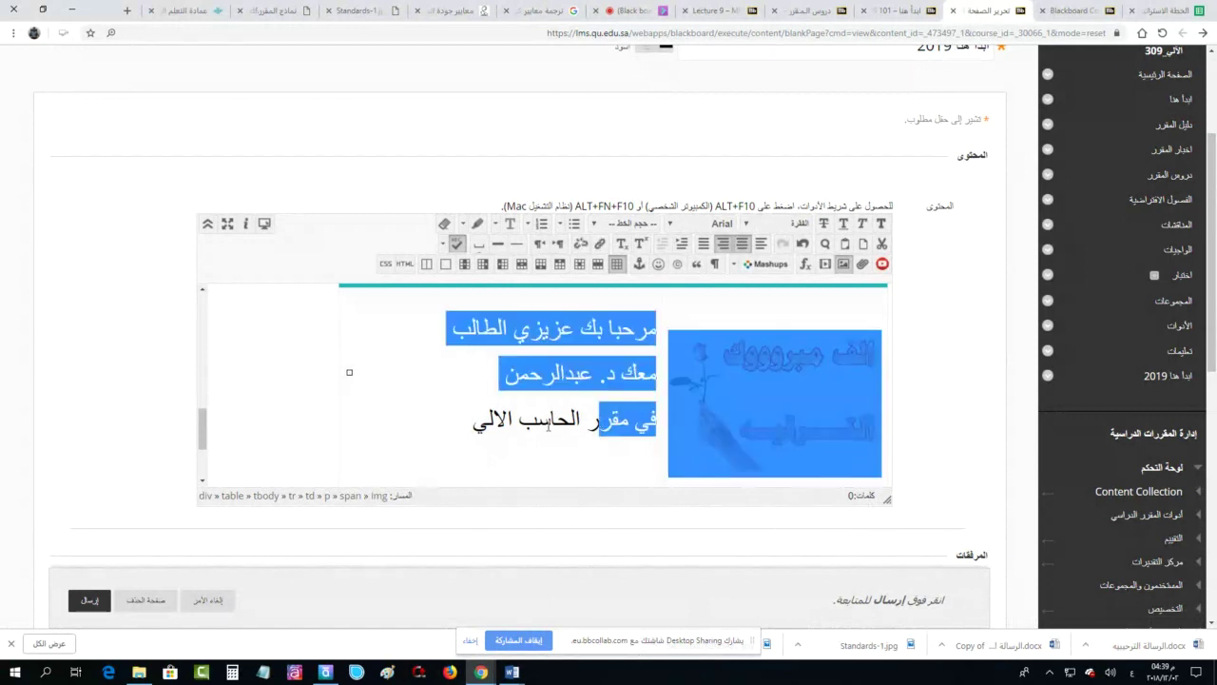
pyautogui.click(89, 600)
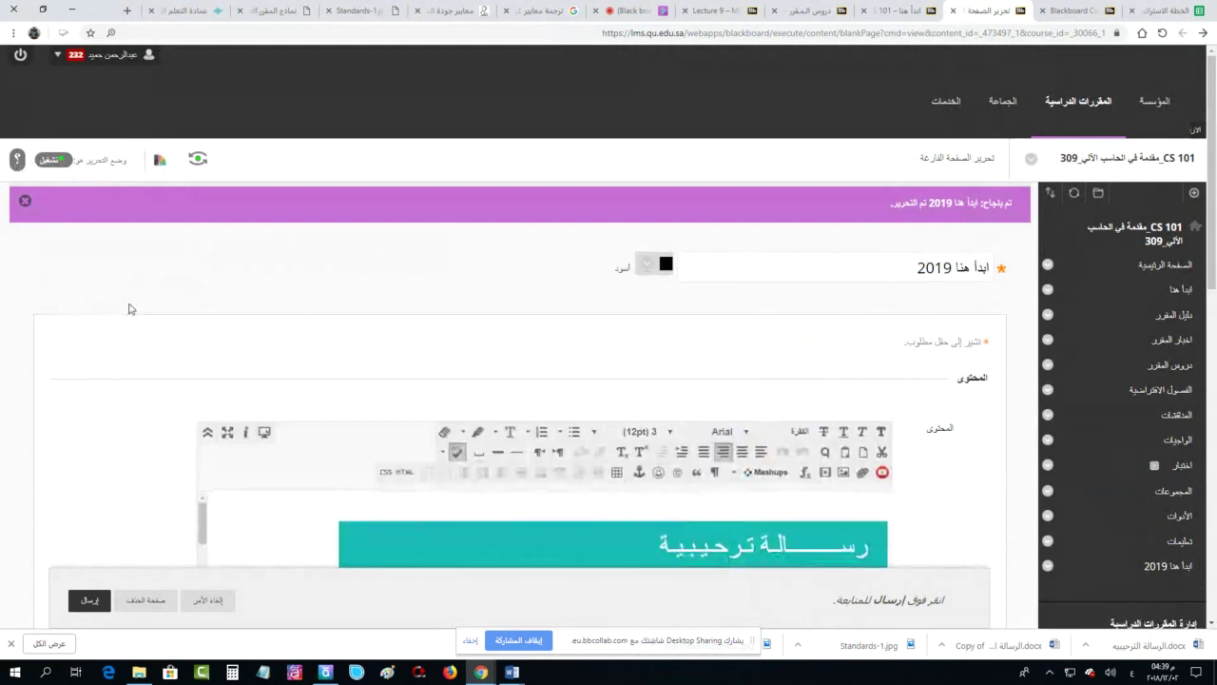
# Turn editing off and preview the saved ابدأ هنا 2019 page
pyautogui.click(54, 160)
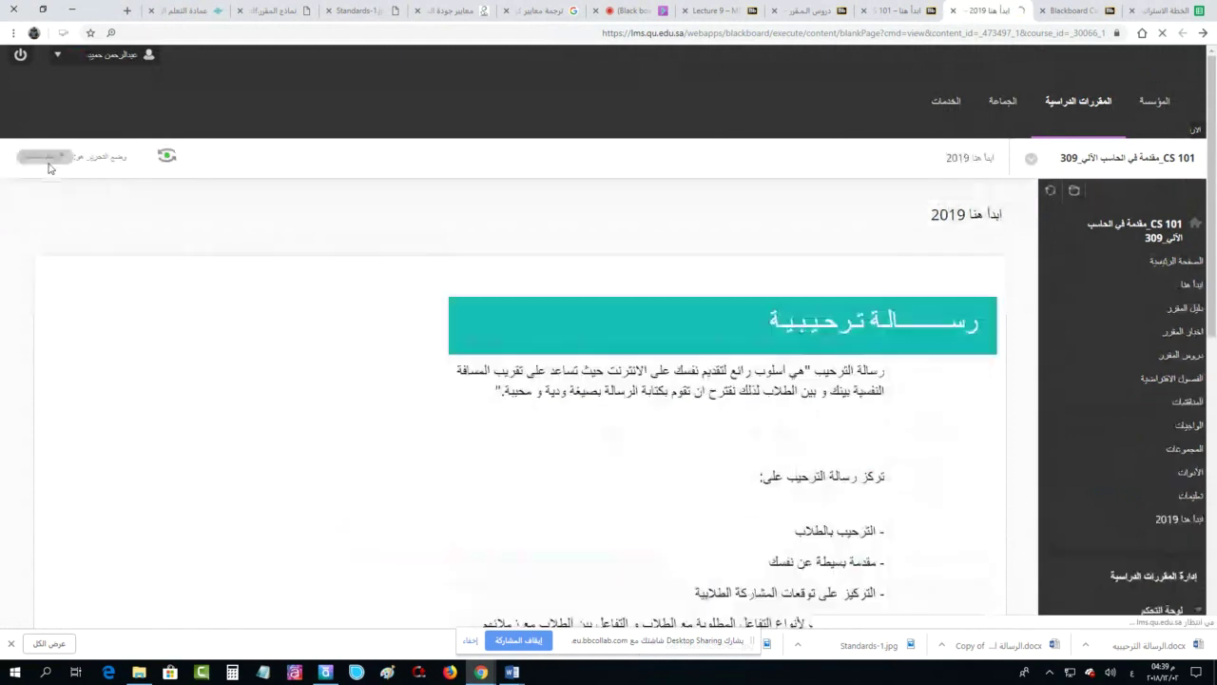
pyautogui.scroll(-6, 837, 444)
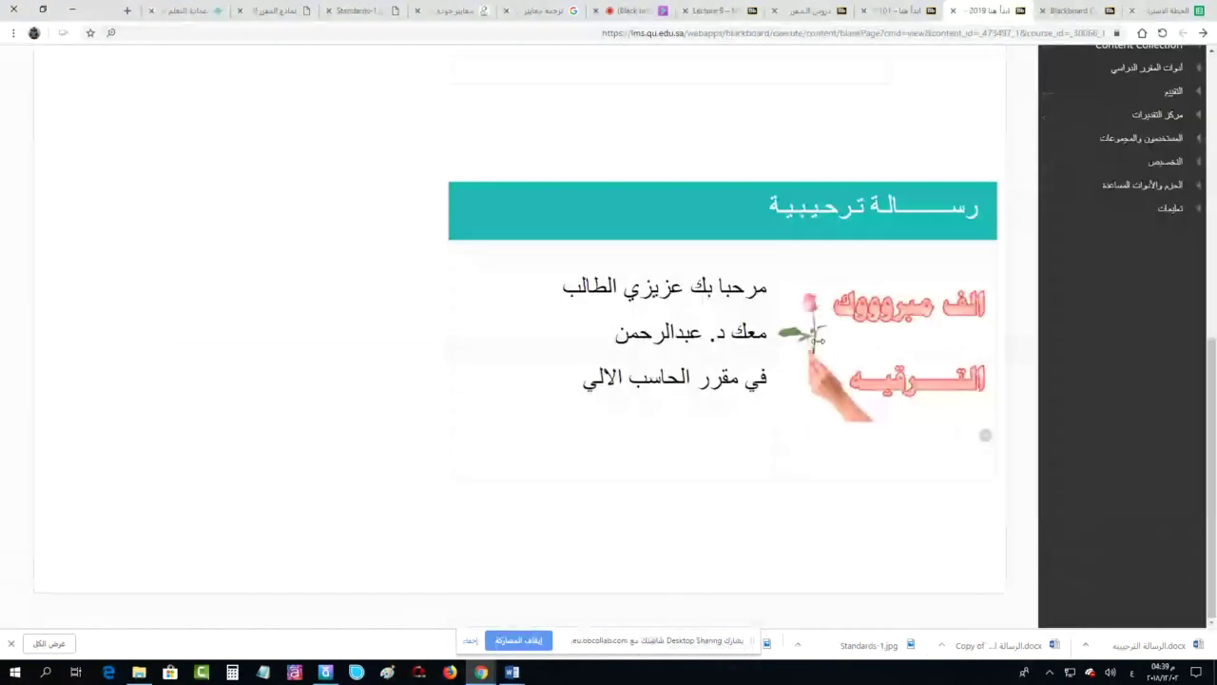
pyautogui.scroll(5, 818, 340)
pyautogui.scroll(-5, 731, 311)
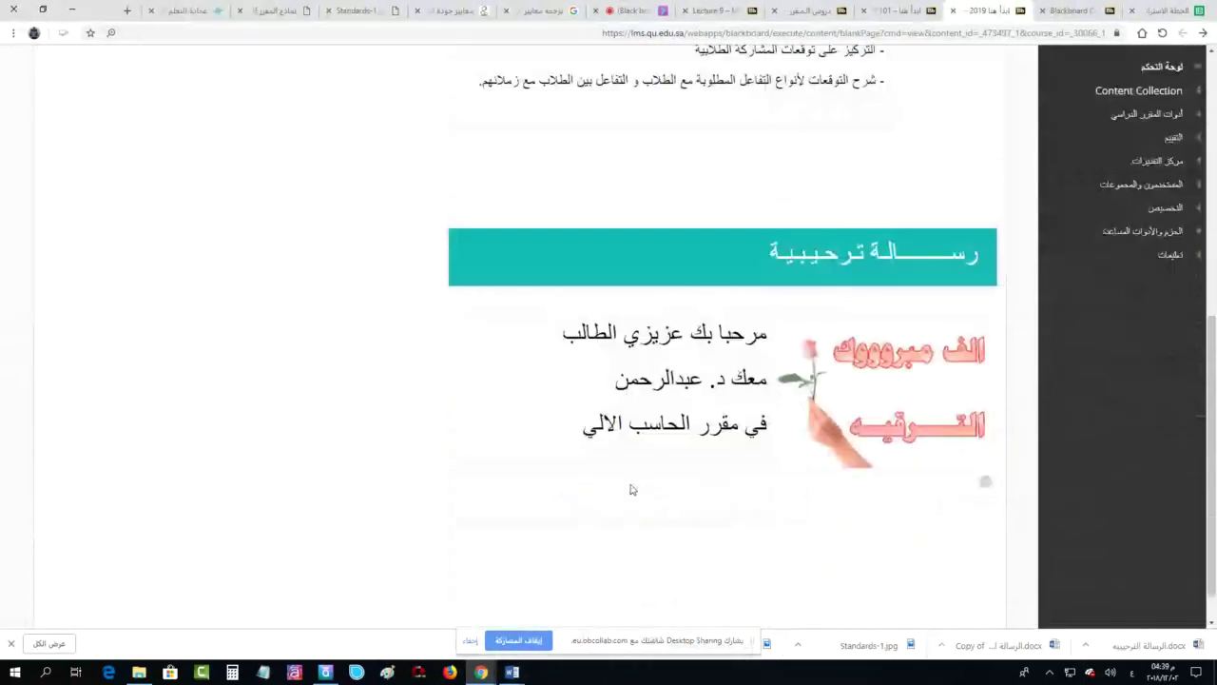
pyautogui.scroll(7, 585, 380)
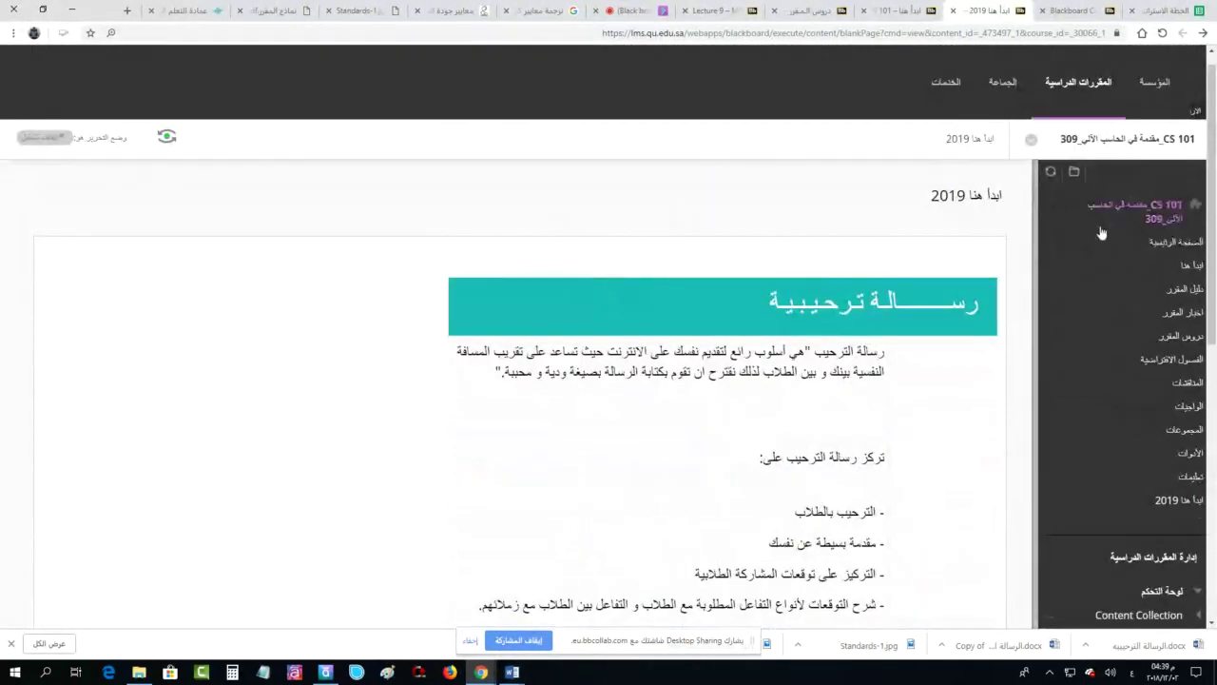
pyautogui.scroll(-3, 803, 391)
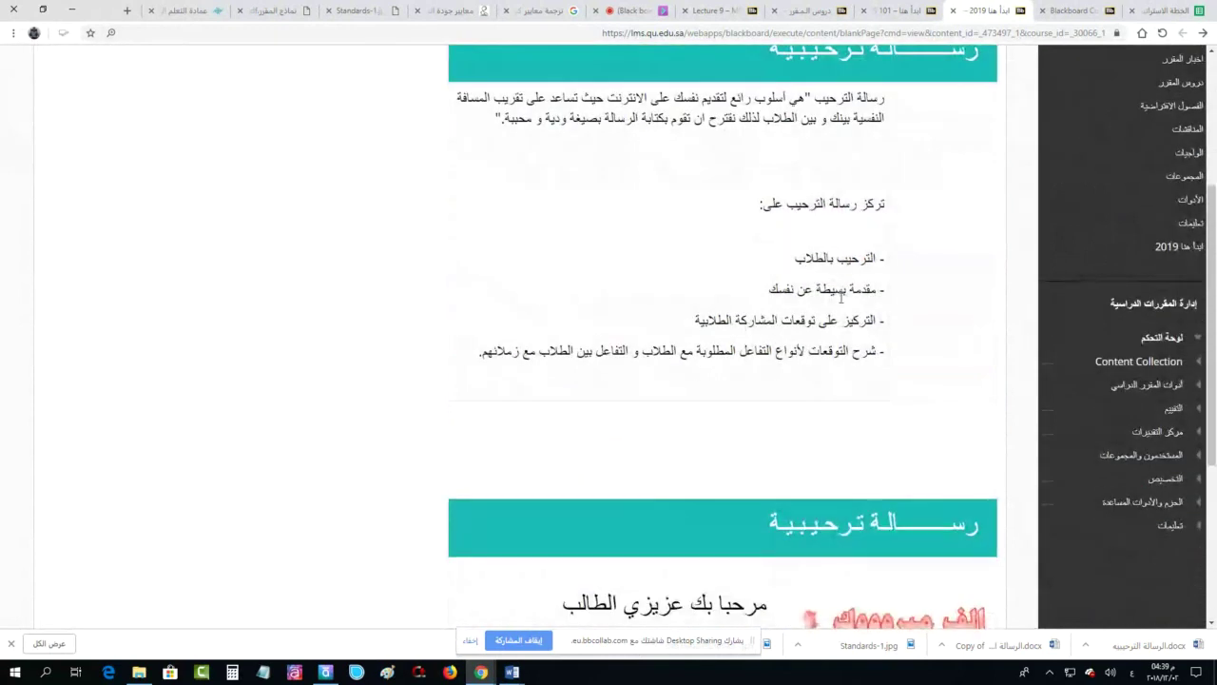
pyautogui.scroll(-3, 841, 298)
pyautogui.scroll(3, 821, 454)
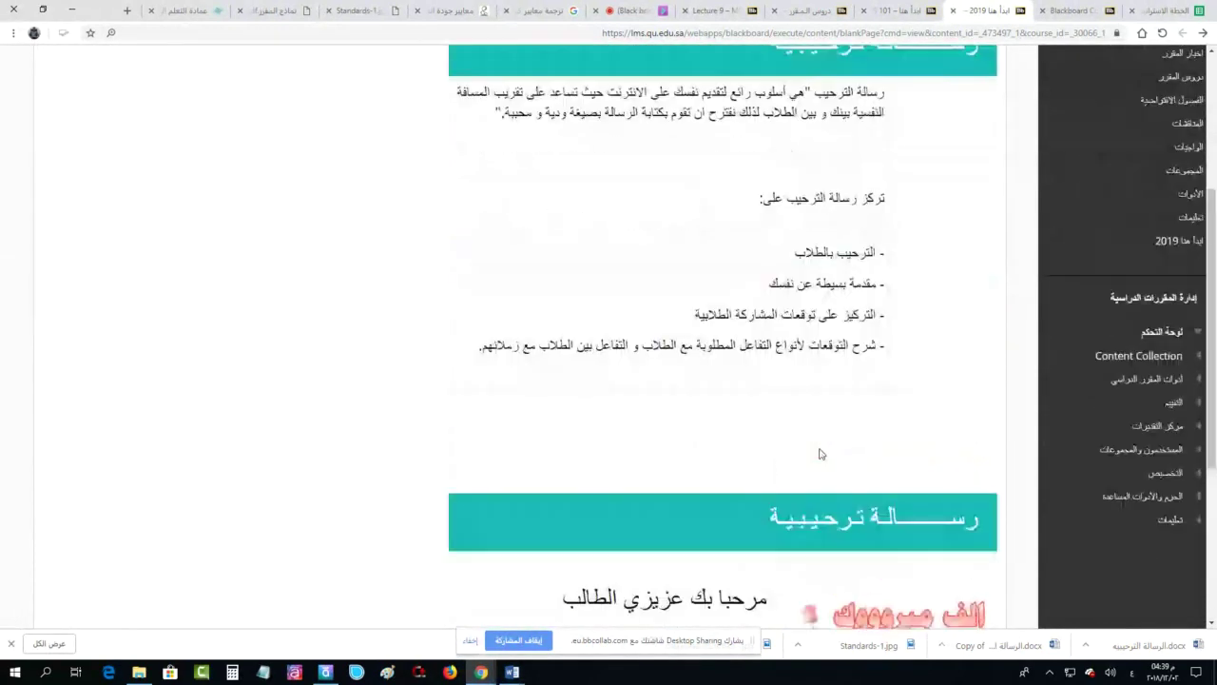
pyautogui.scroll(-3, 790, 261)
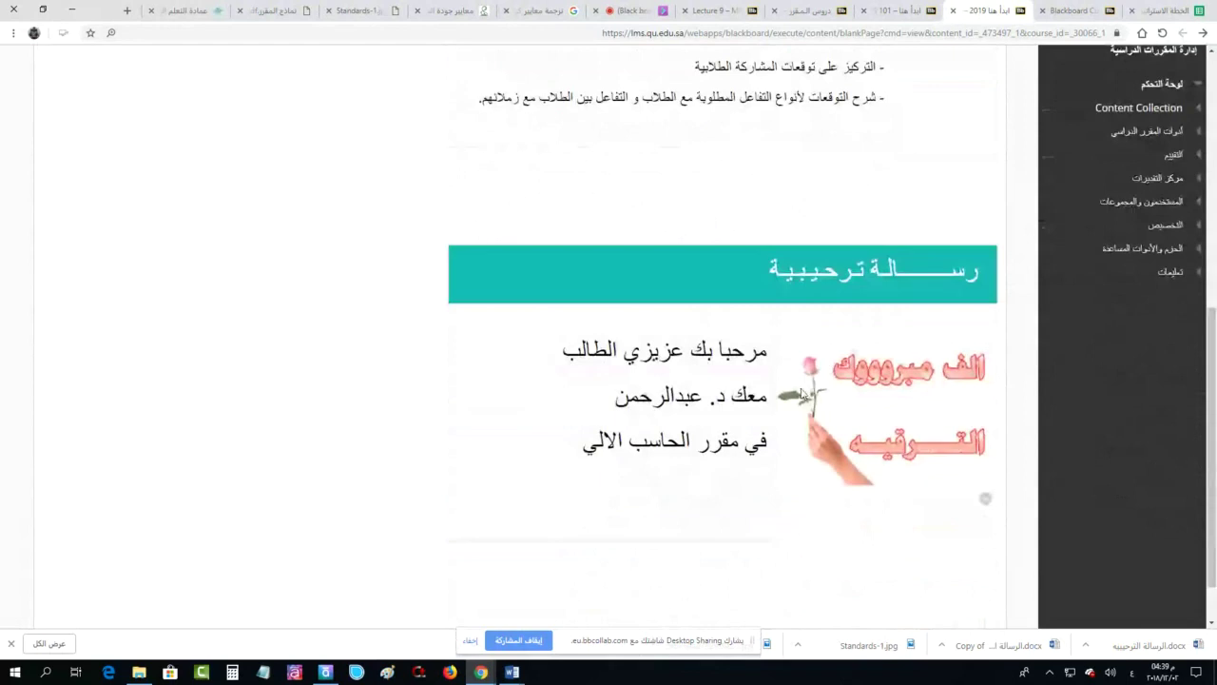
pyautogui.scroll(4, 805, 389)
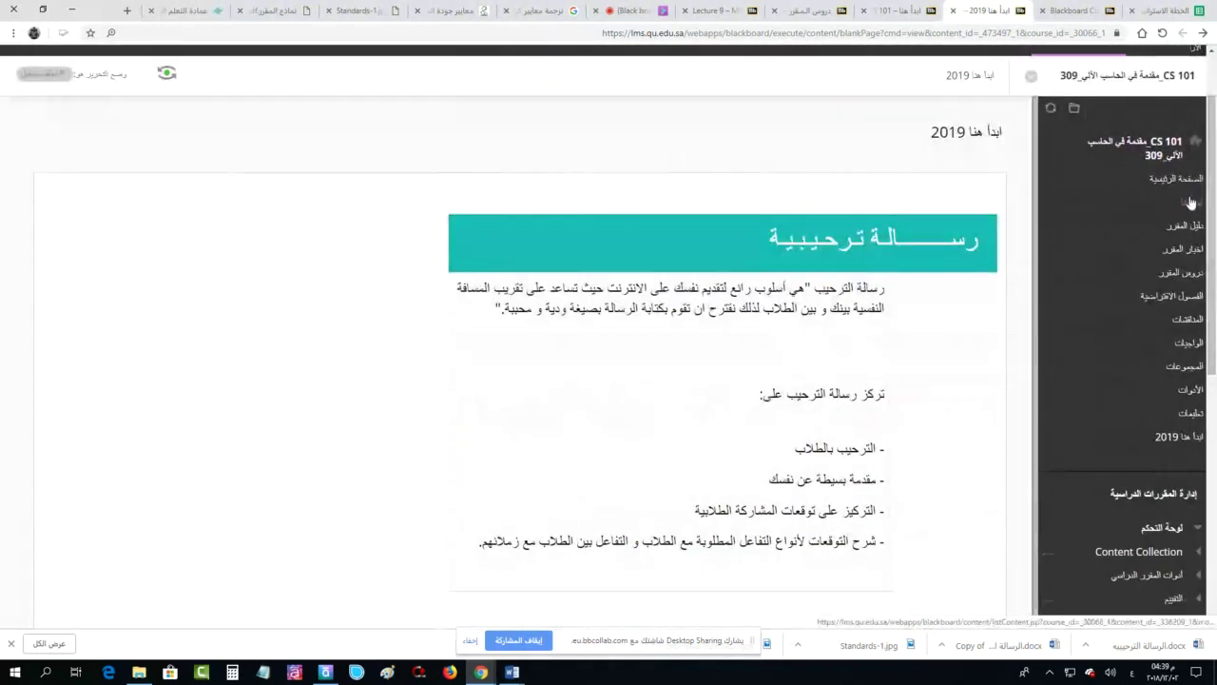
# Open the ابدأ هنا content area and scroll through its items
pyautogui.click(1192, 203)
pyautogui.scroll(-3, 941, 286)
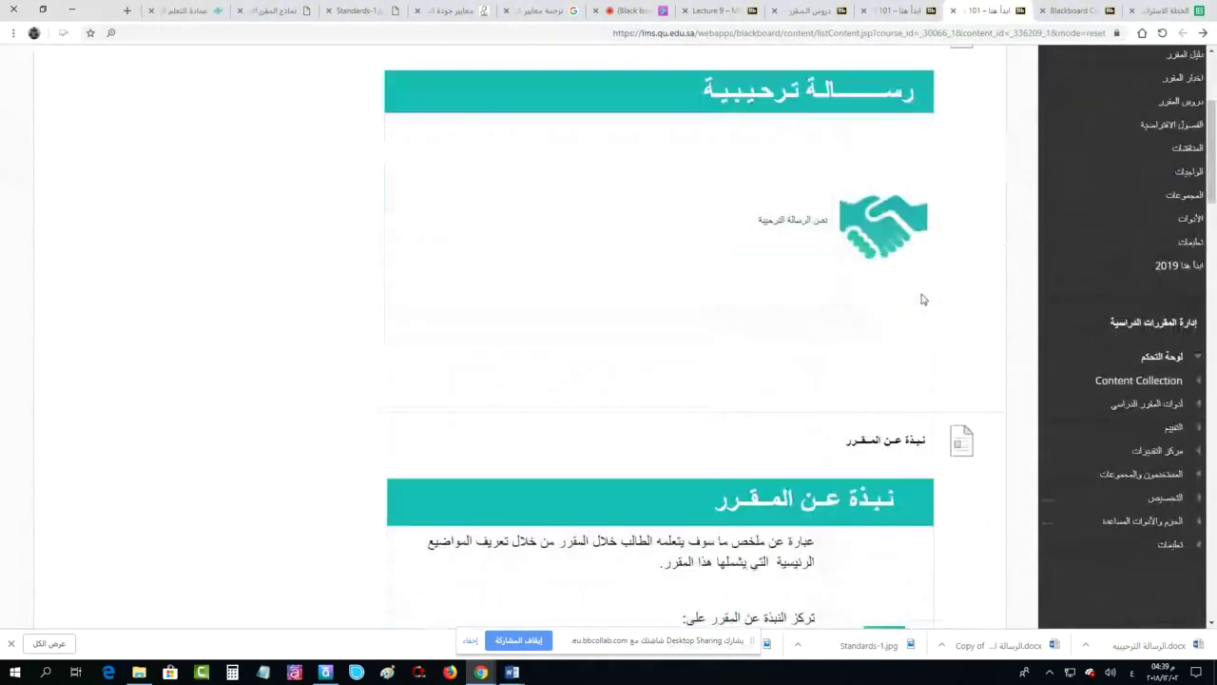
pyautogui.scroll(3, 924, 298)
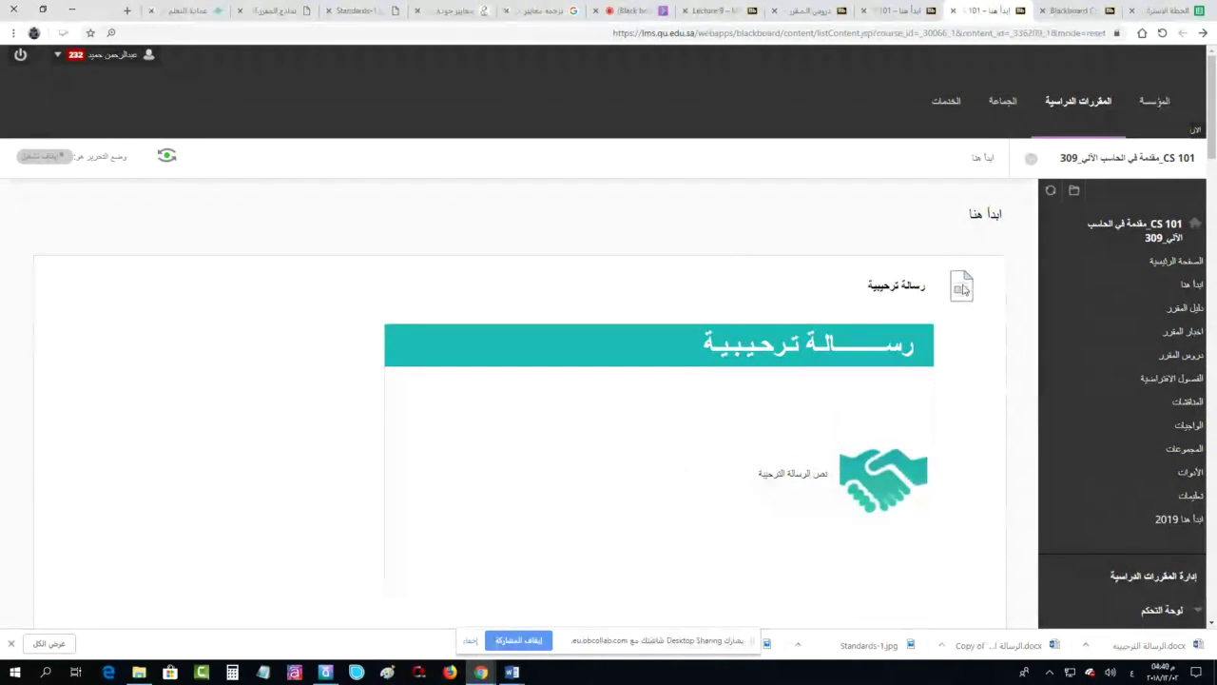
pyautogui.scroll(-4, 956, 318)
pyautogui.scroll(2, 960, 361)
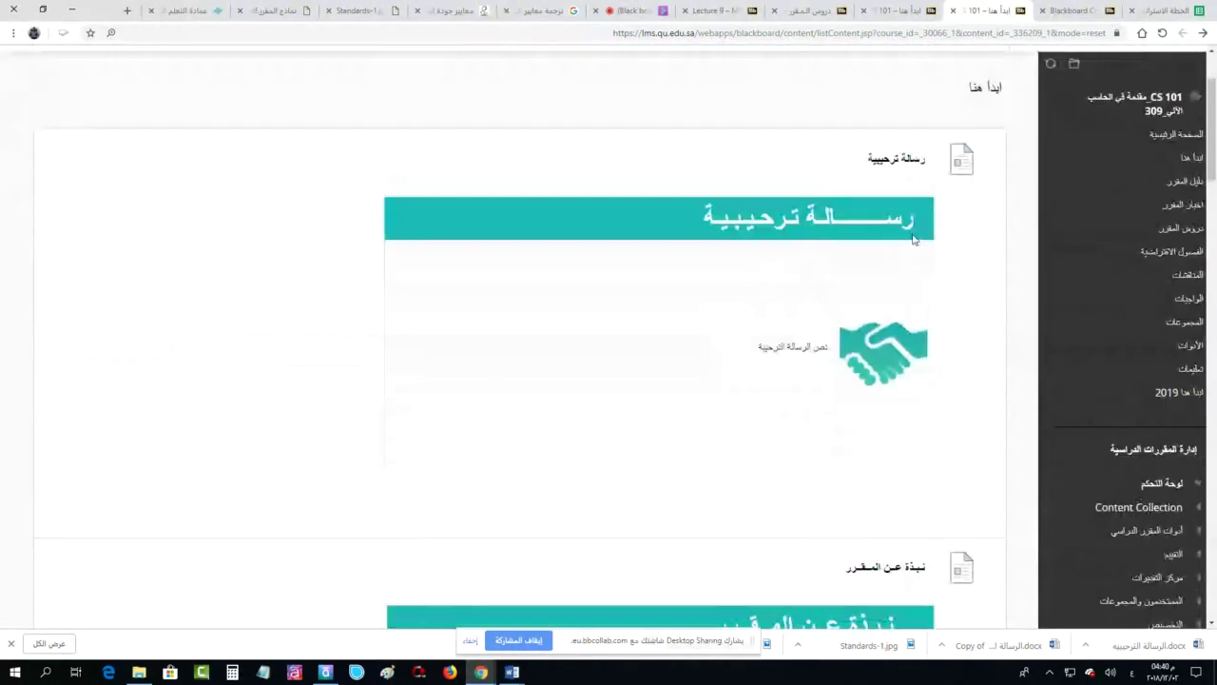
pyautogui.scroll(-2, 959, 381)
pyautogui.scroll(2, 956, 404)
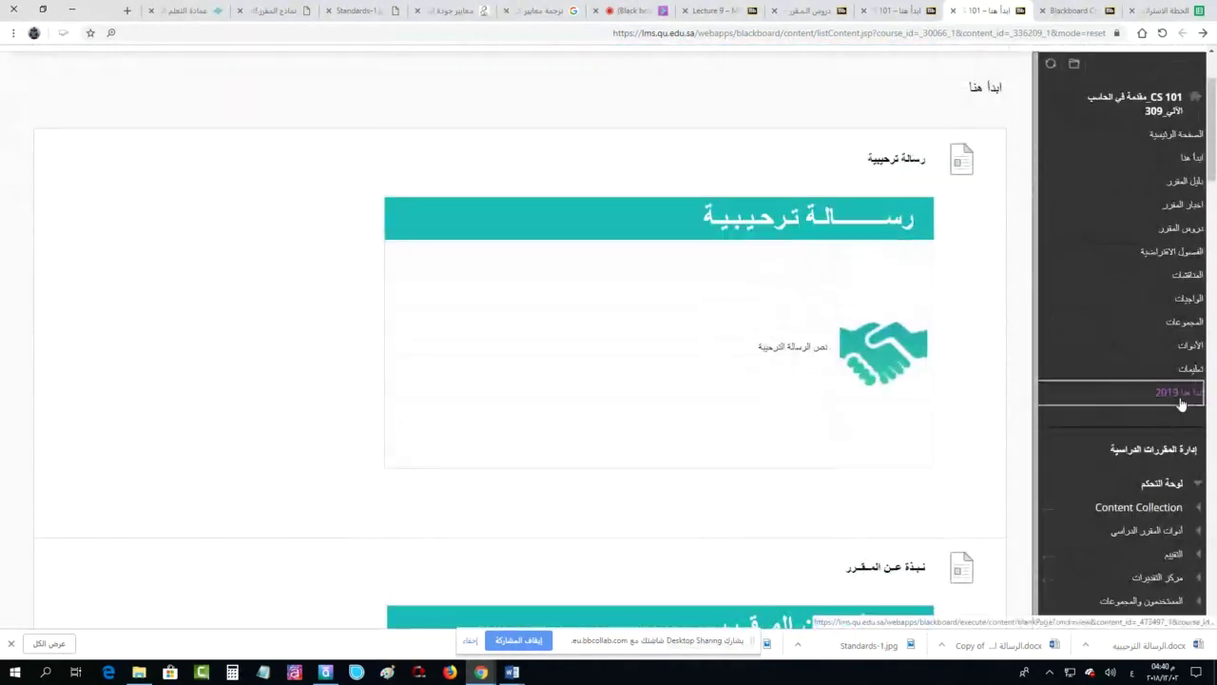
# Reopen the ابدأ هنا 2019 page and scroll through its welcome content
pyautogui.click(1179, 394)
pyautogui.scroll(-3, 758, 411)
pyautogui.scroll(-1, 758, 411)
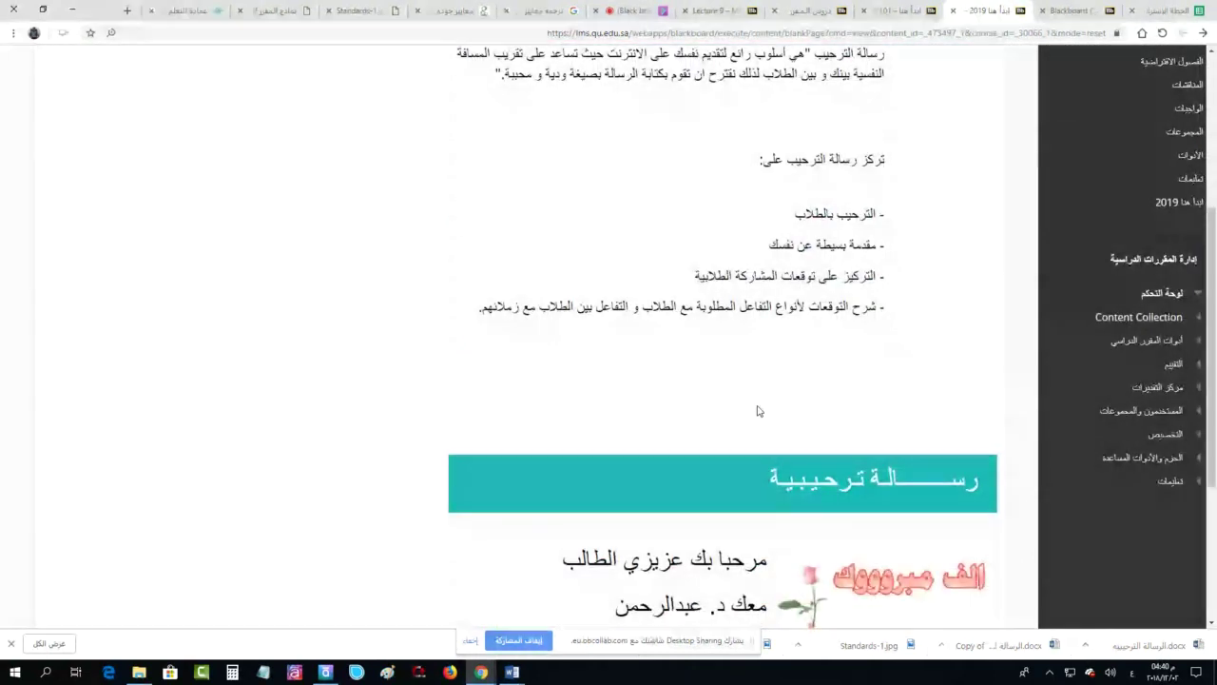
pyautogui.scroll(3, 758, 409)
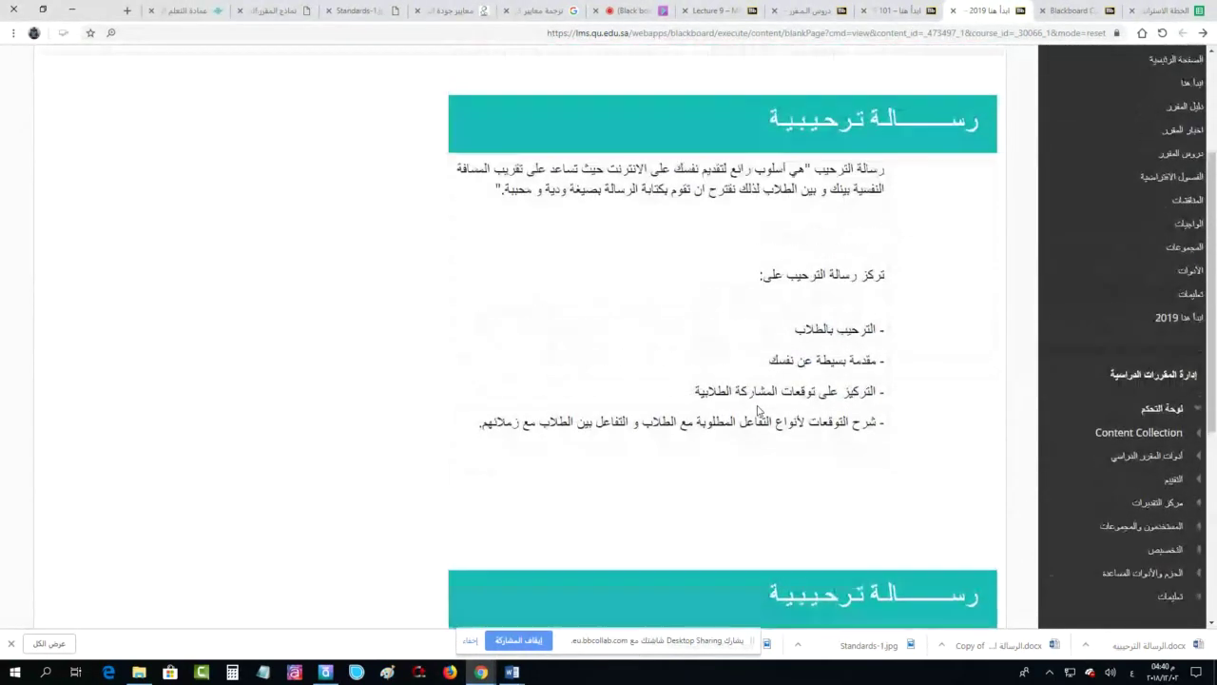
pyautogui.click(1179, 328)
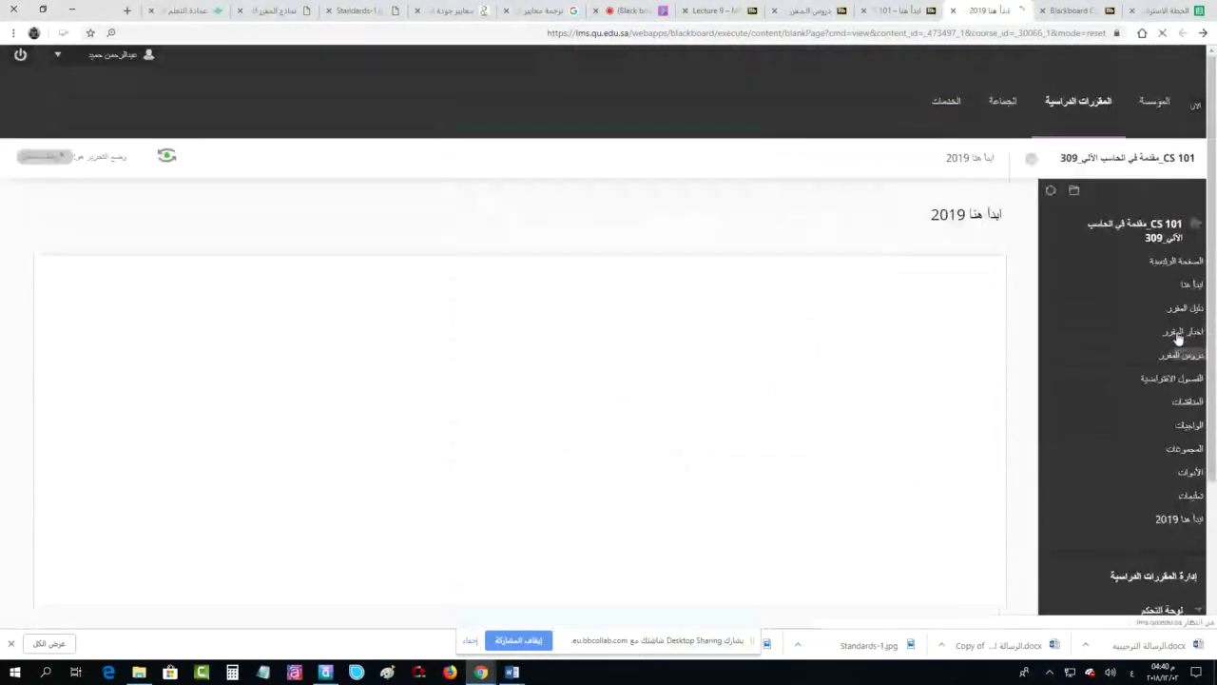
pyautogui.scroll(-3, 742, 325)
pyautogui.scroll(3, 743, 324)
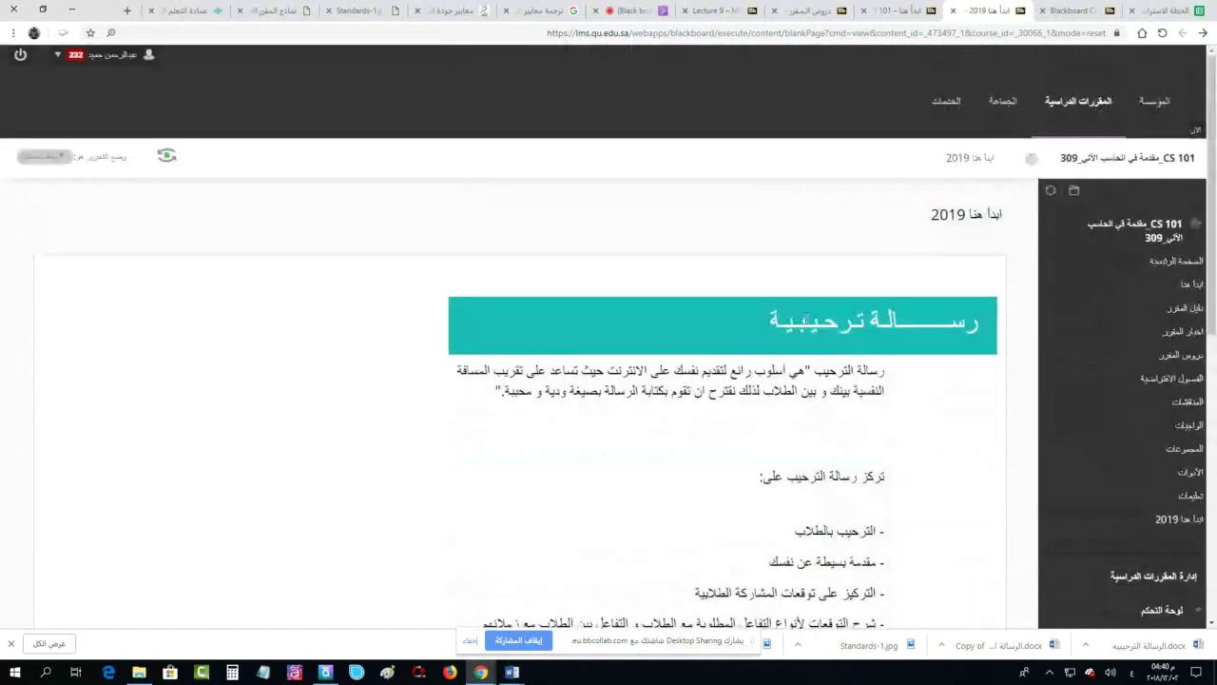
# Open the course's original ابدأ هنا page and review its welcome, overview and tour items
pyautogui.click(1187, 285)
pyautogui.scroll(-3, 595, 295)
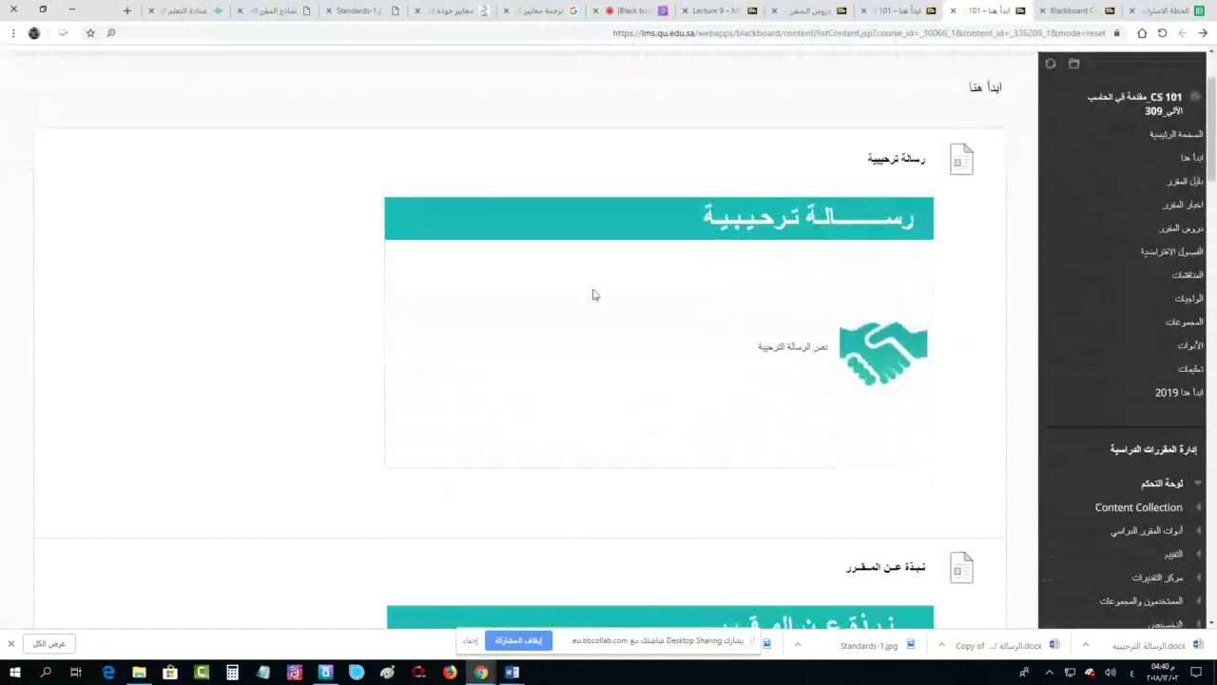
pyautogui.scroll(-8, 827, 524)
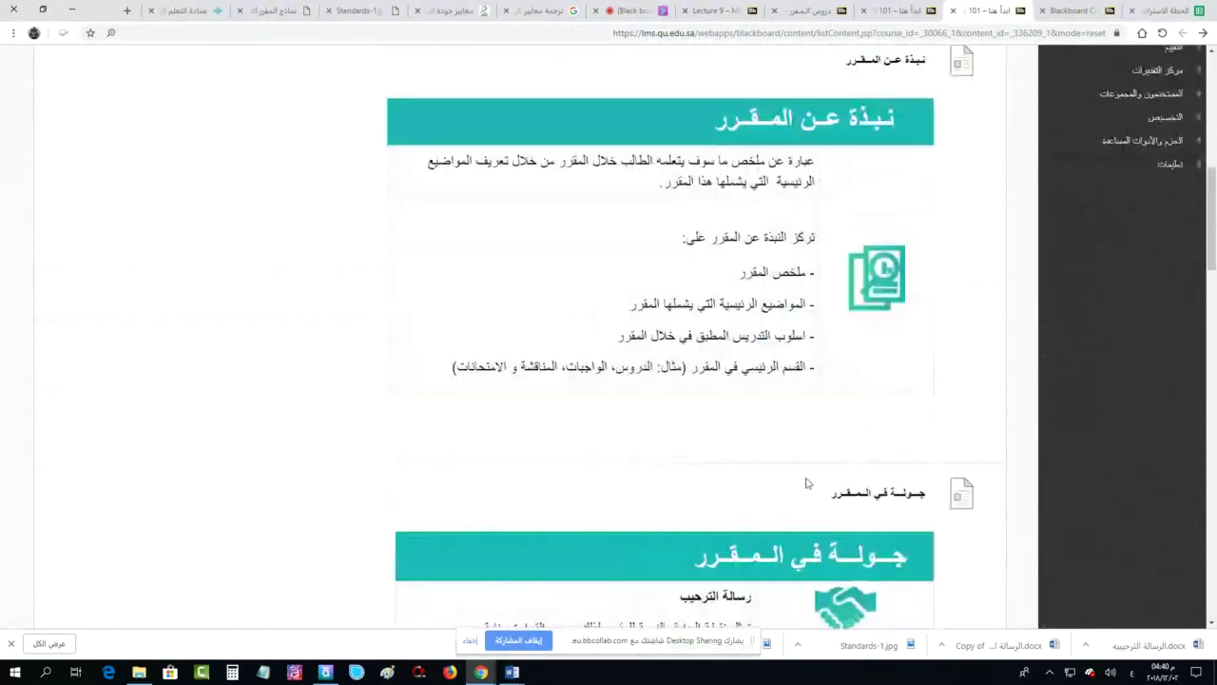
pyautogui.scroll(10, 875, 489)
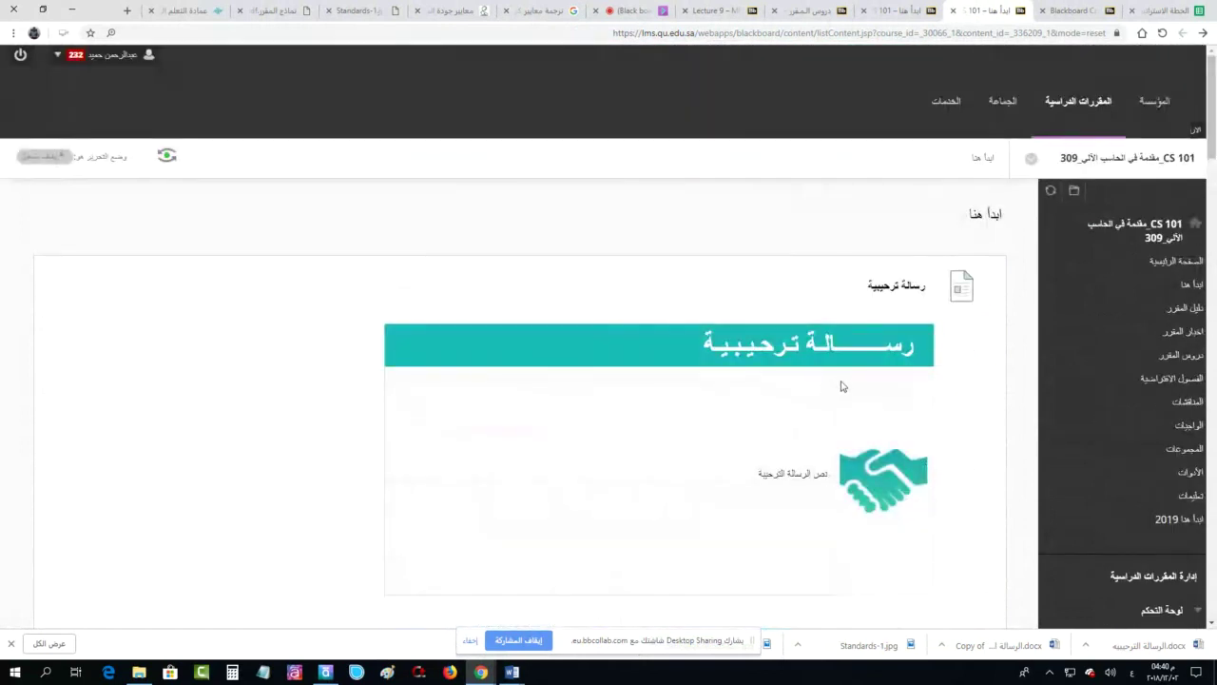
# With Edit Mode on, reopen the ابدأ هنا 2019 page's edit form showing the رسالة ترحيبية banner
pyautogui.click(43, 156)
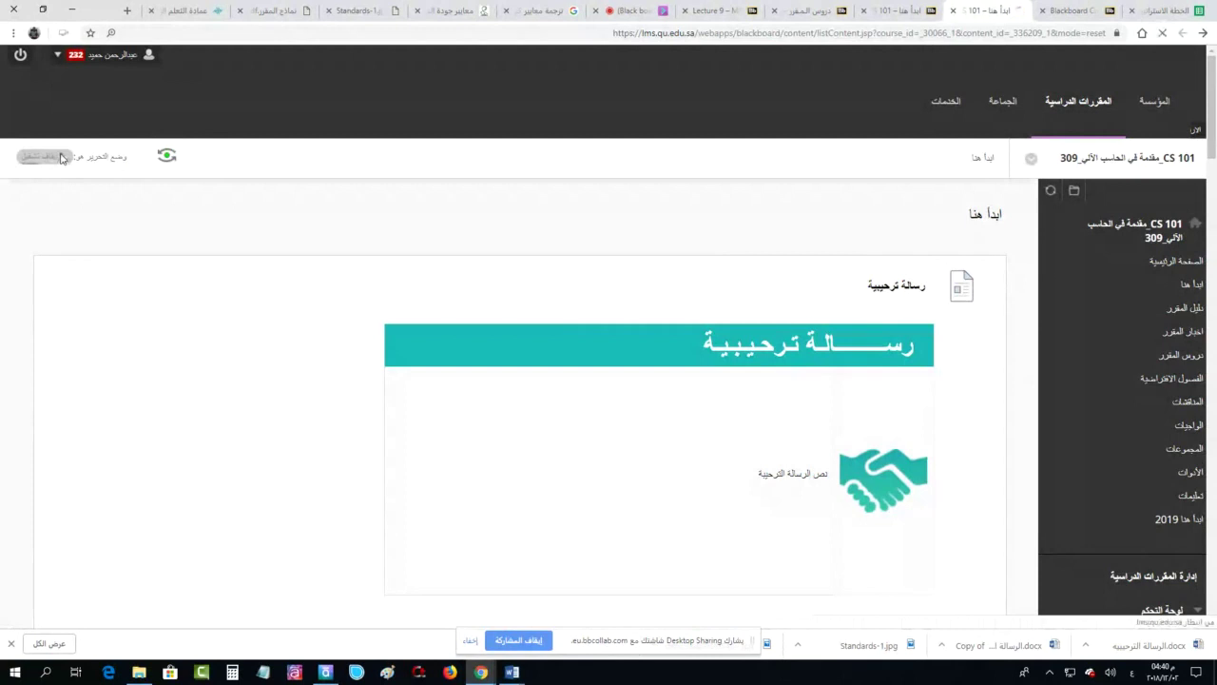
pyautogui.click(1195, 191)
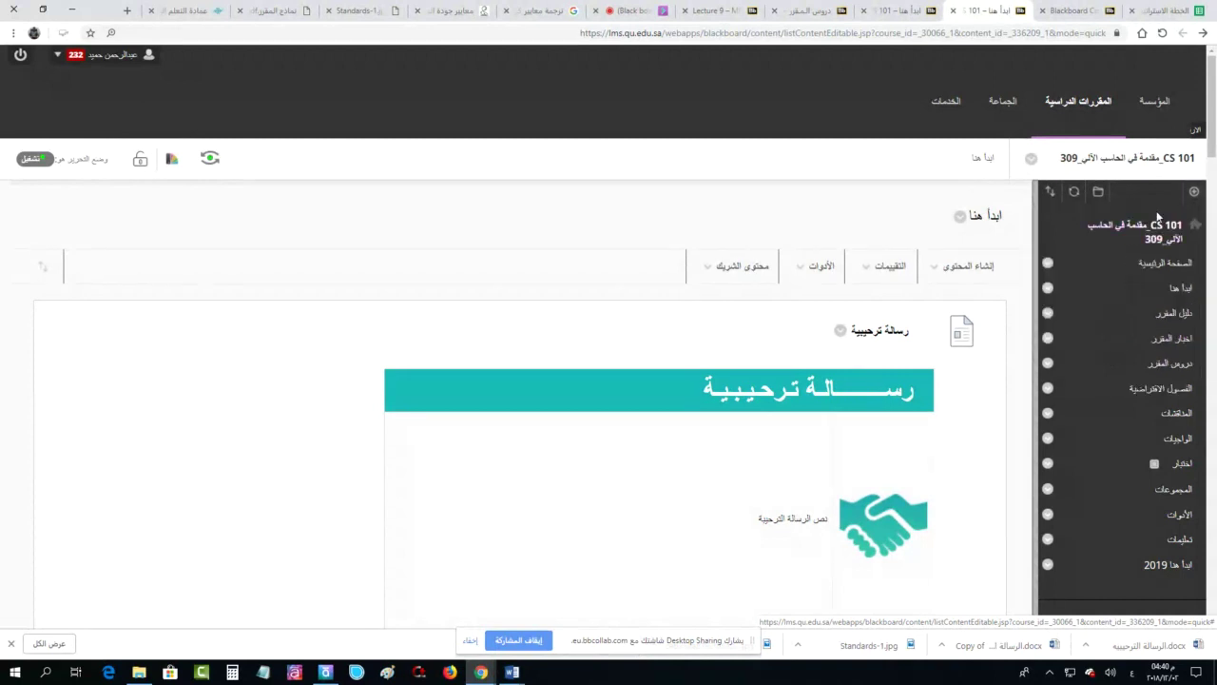
pyautogui.click(1194, 191)
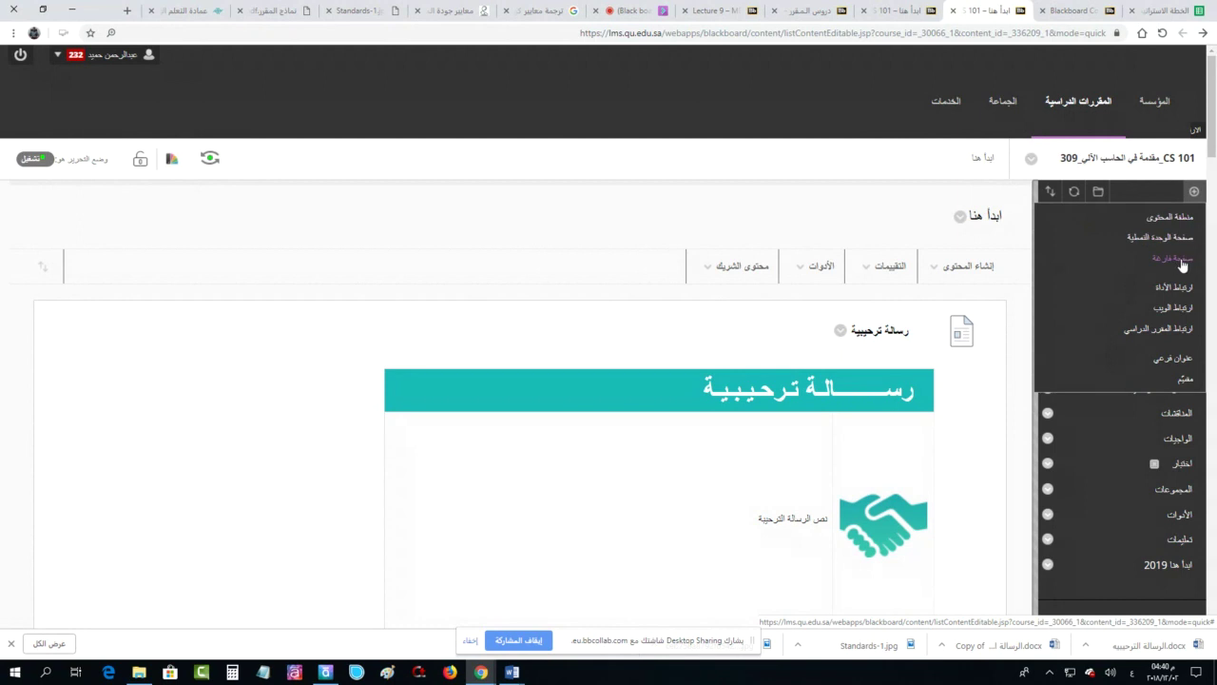
pyautogui.click(1196, 191)
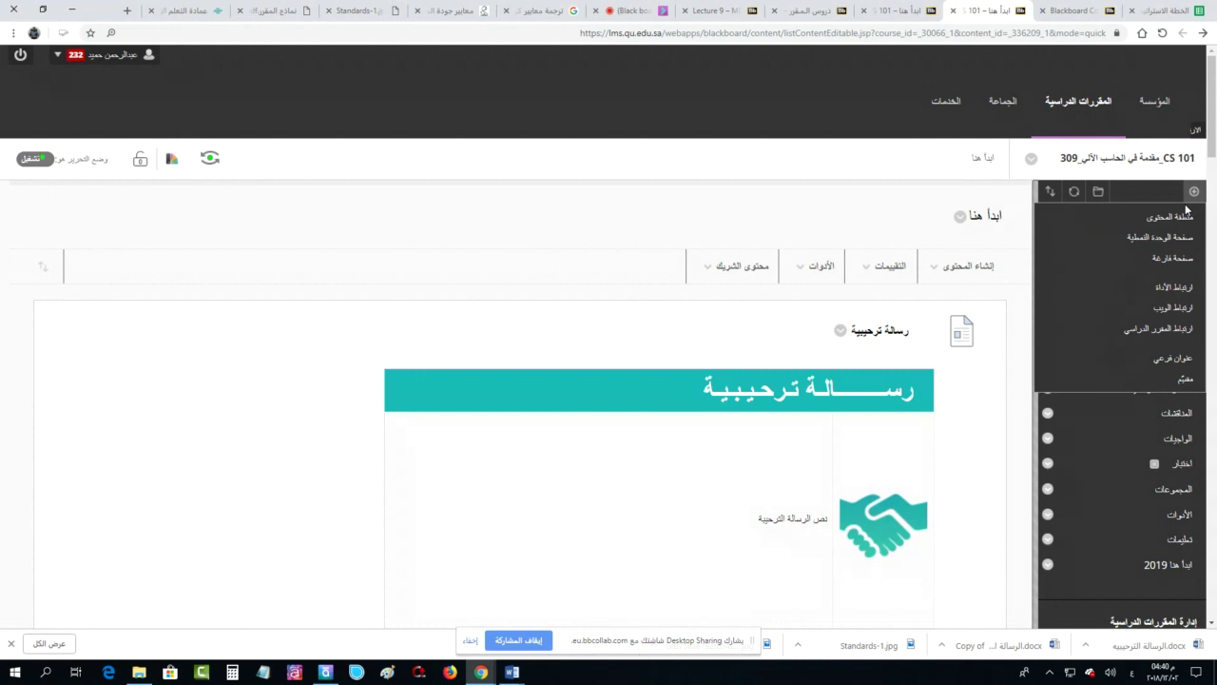
pyautogui.click(1141, 258)
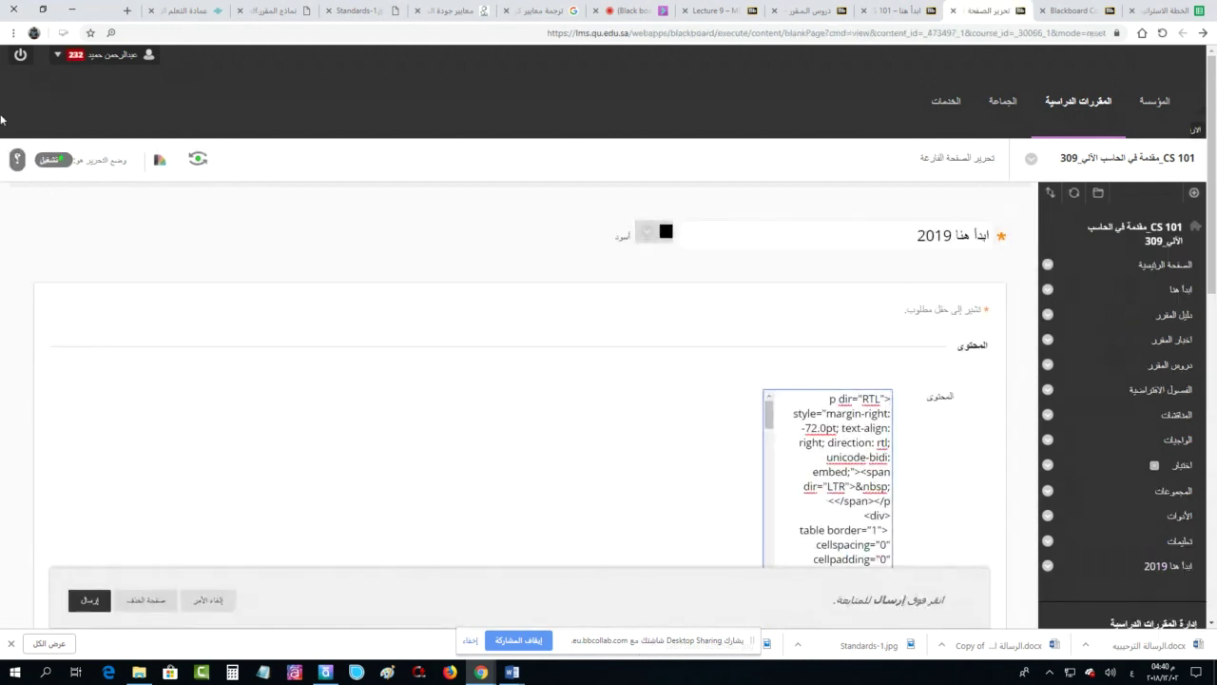
pyautogui.scroll(-1, 745, 388)
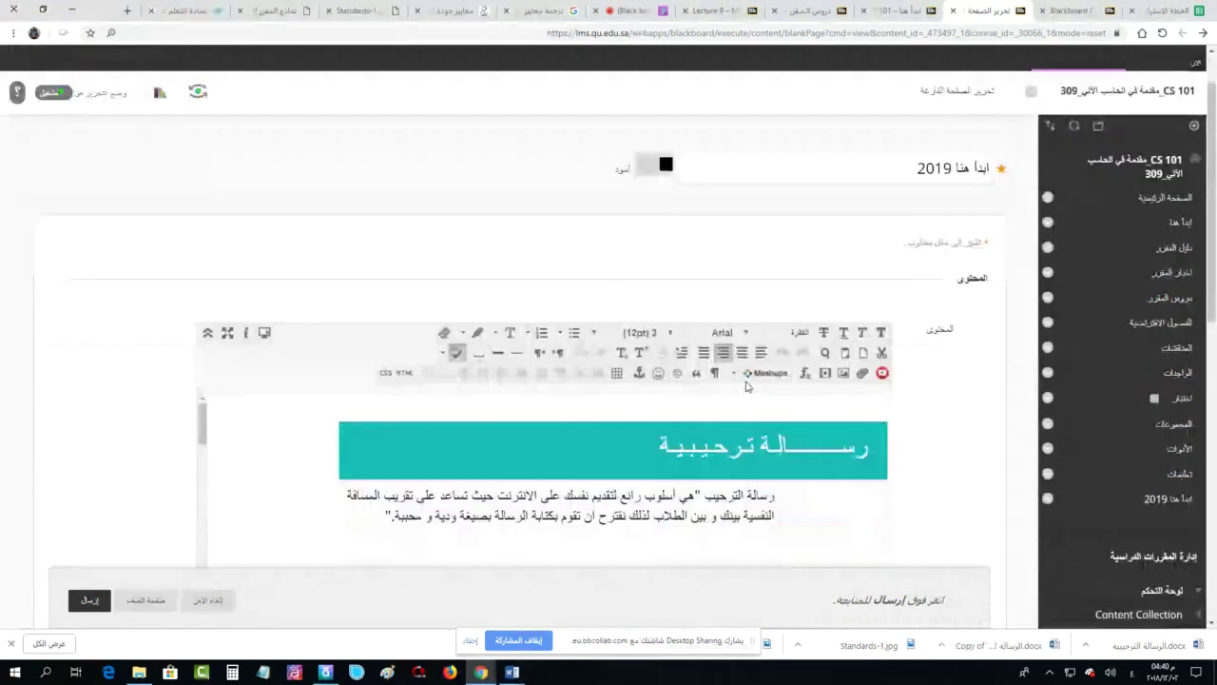
pyautogui.scroll(-6, 581, 334)
pyautogui.scroll(7, 583, 330)
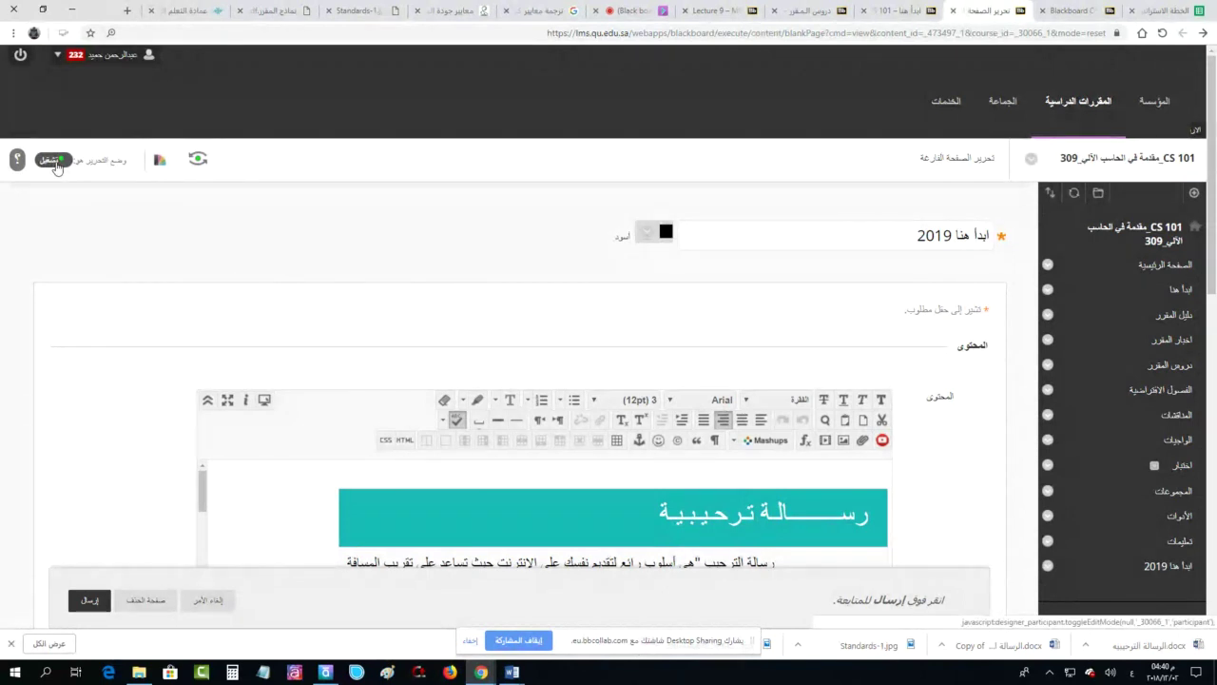
# Create a Content Area named 'ابدأ هنا 2020' with Available to Users ticked and submit it
pyautogui.click(1197, 192)
pyautogui.click(1169, 217)
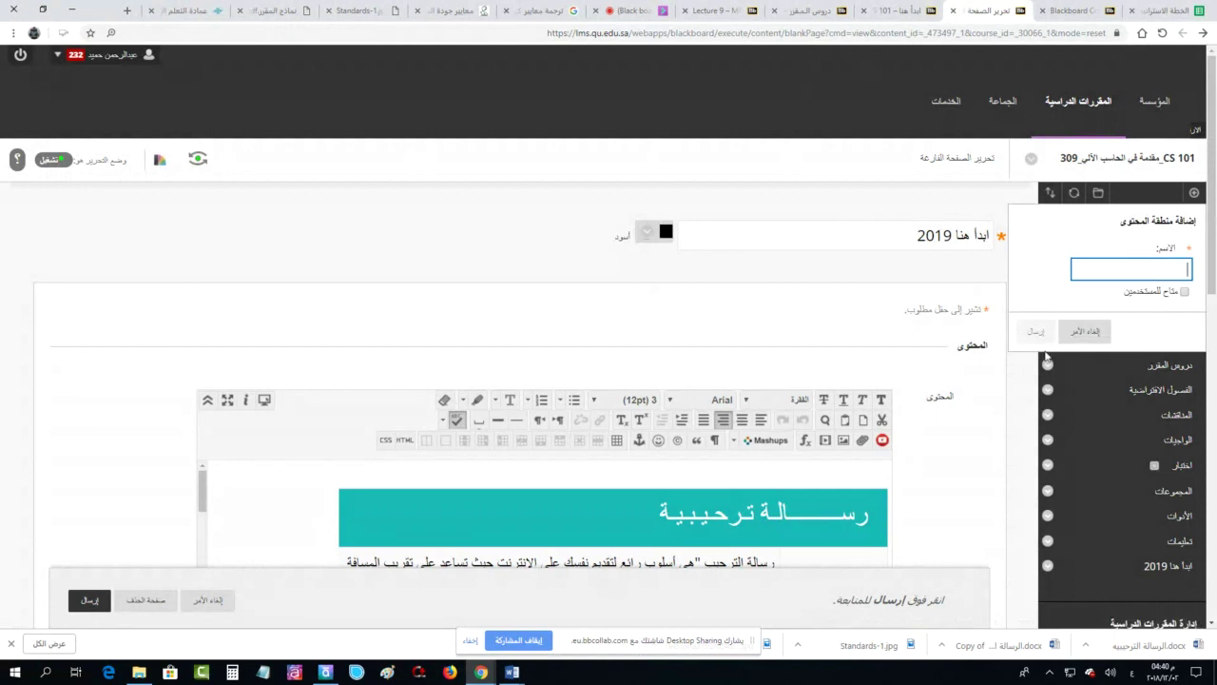
pyautogui.press('Down')
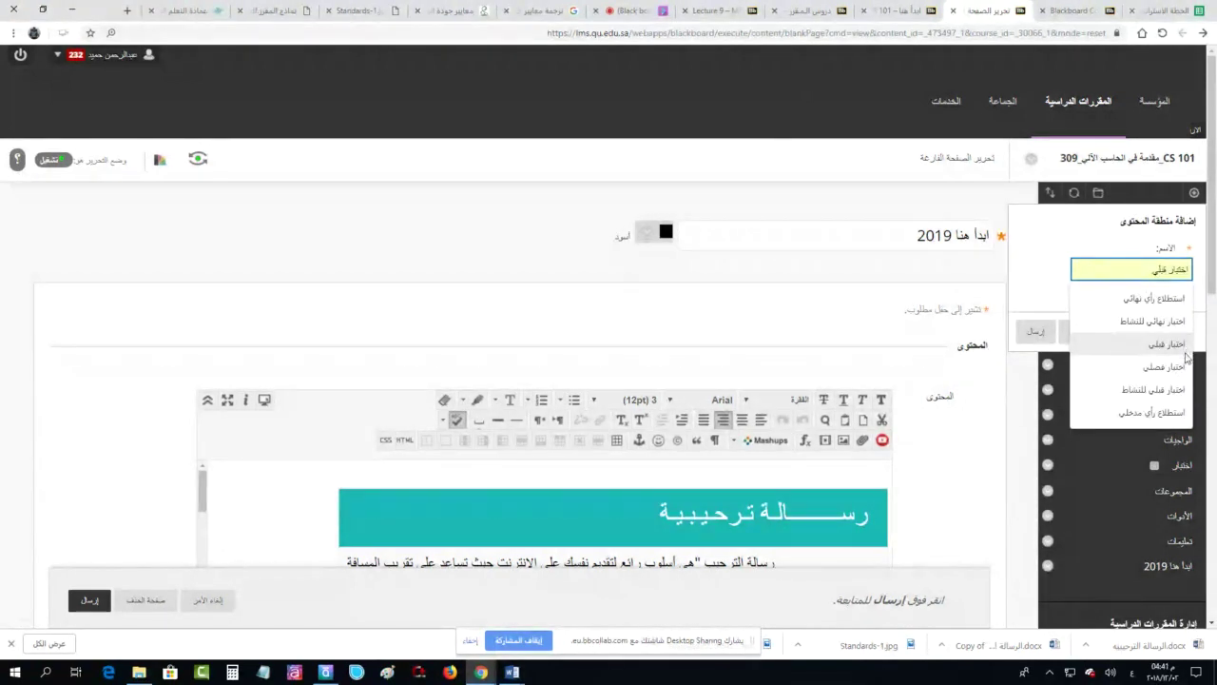
pyautogui.write('ا')
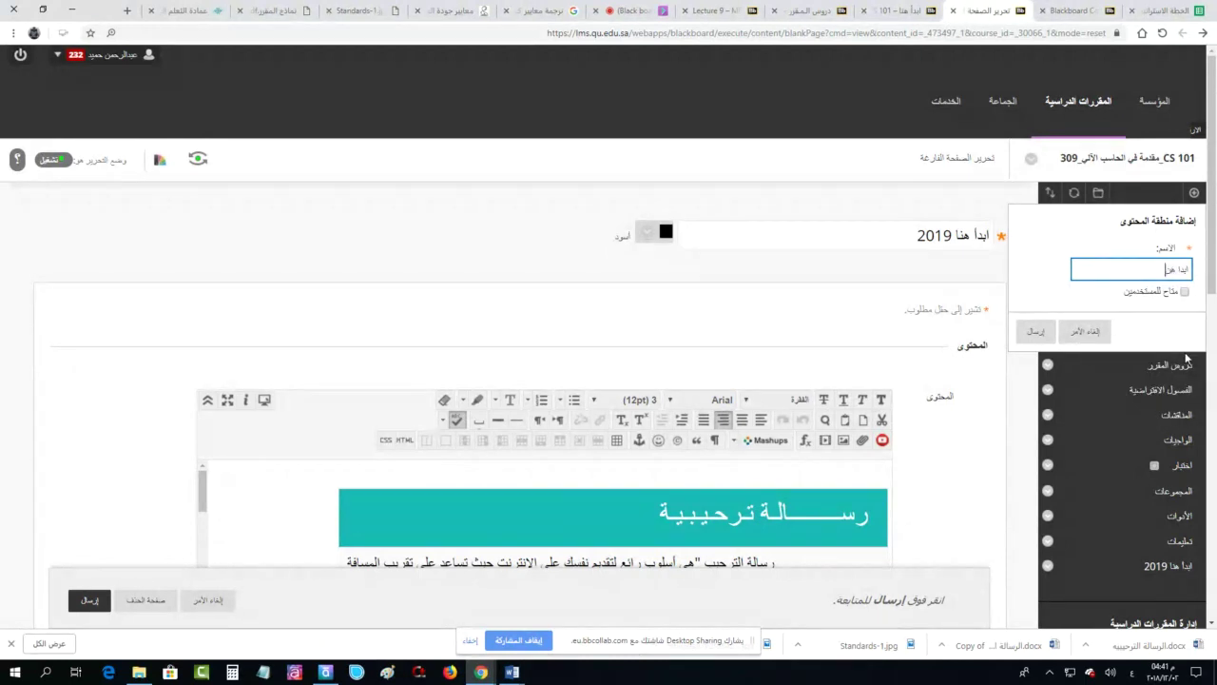
pyautogui.write('بدأ هنا 2020')
pyautogui.click(1185, 293)
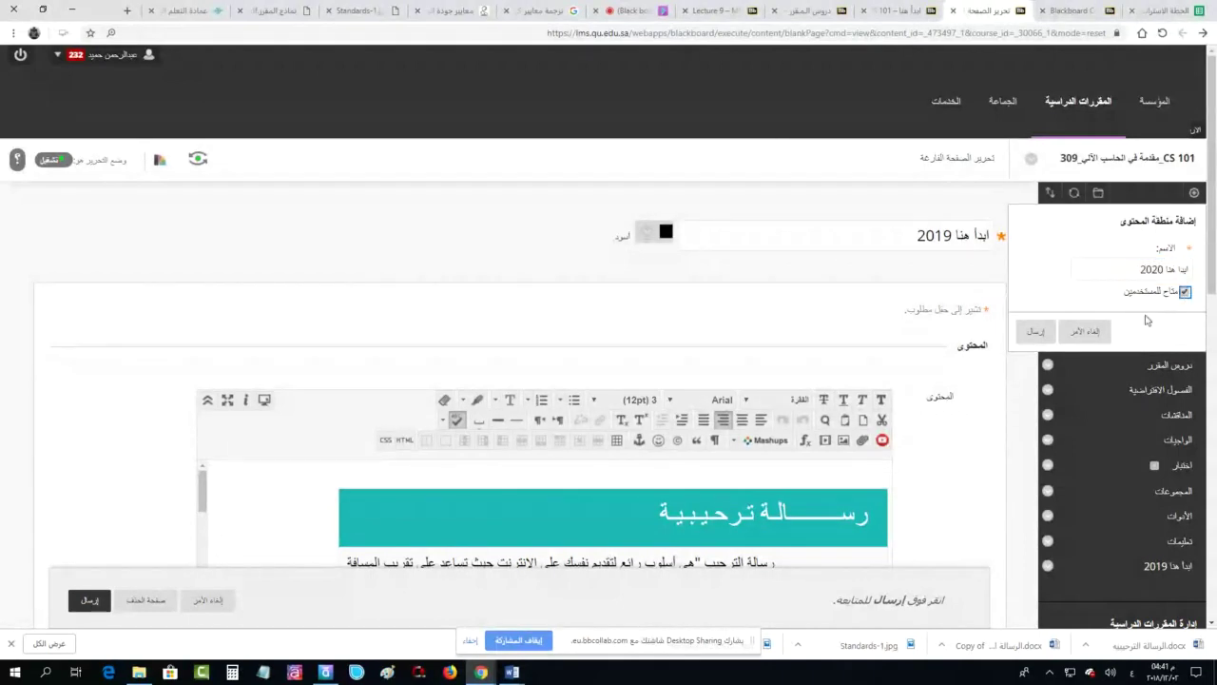
pyautogui.click(1036, 331)
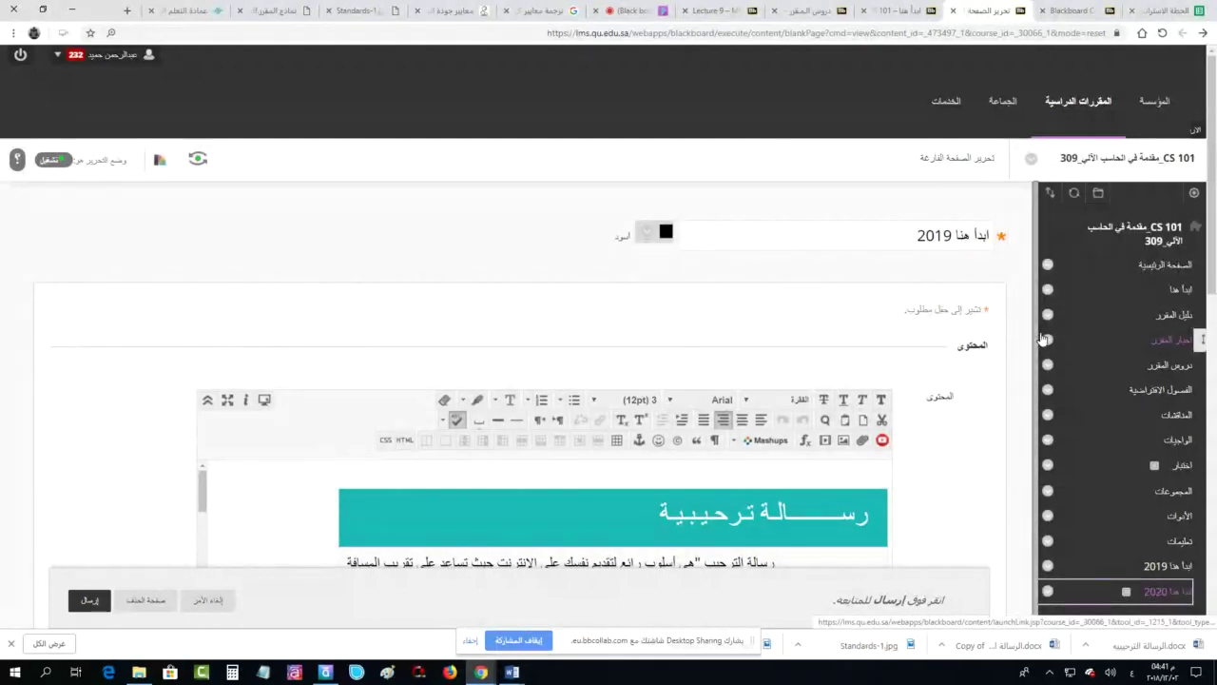
pyautogui.scroll(-2, 1043, 340)
# Open the ابدأ هنا 2019 page and scroll through it
pyautogui.click(1167, 377)
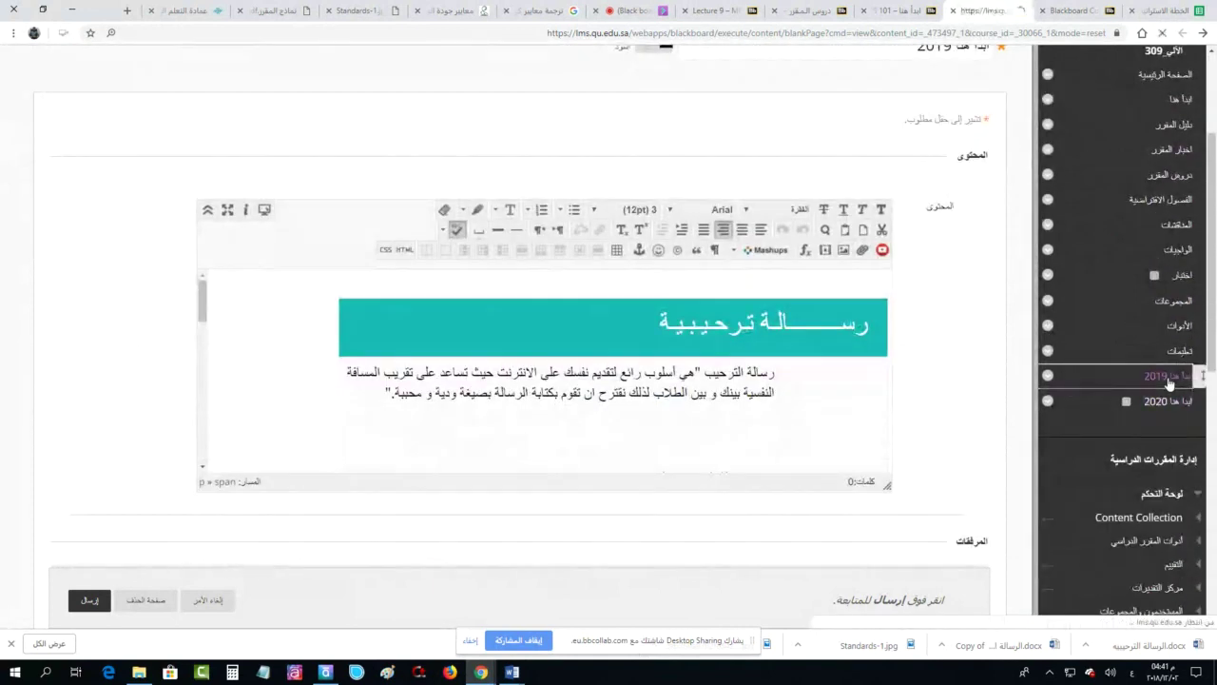
pyautogui.scroll(-2, 568, 432)
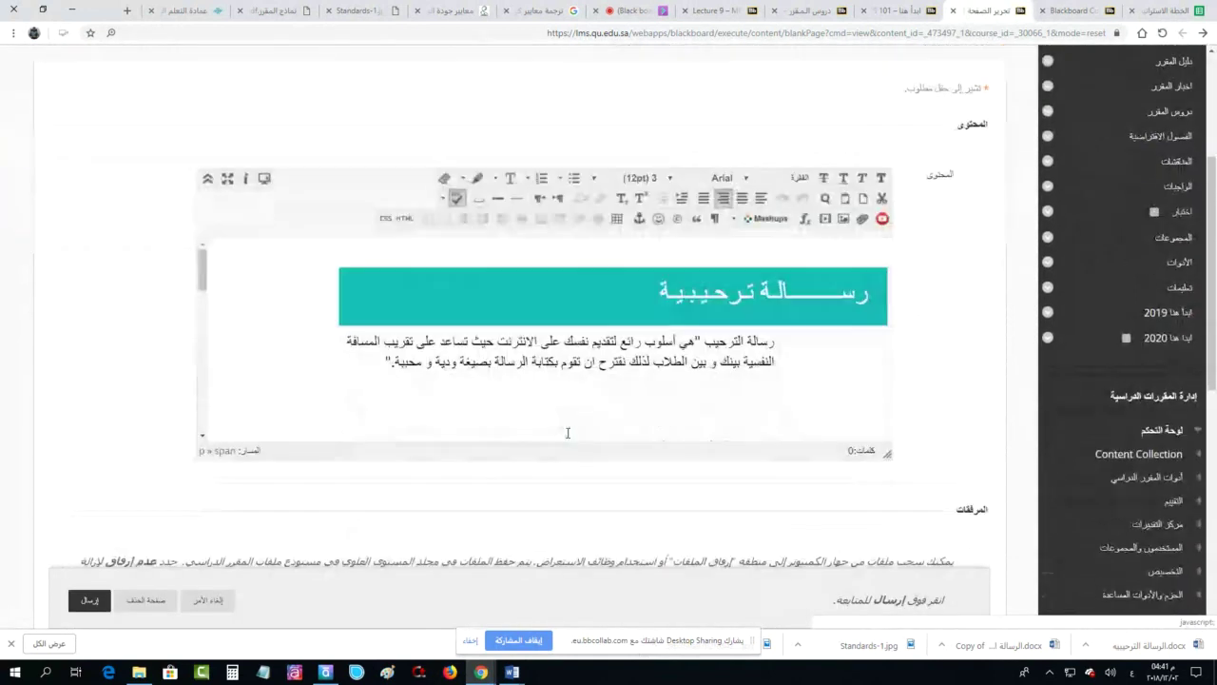
pyautogui.moveTo(201, 269); pyautogui.dragTo(200, 317)
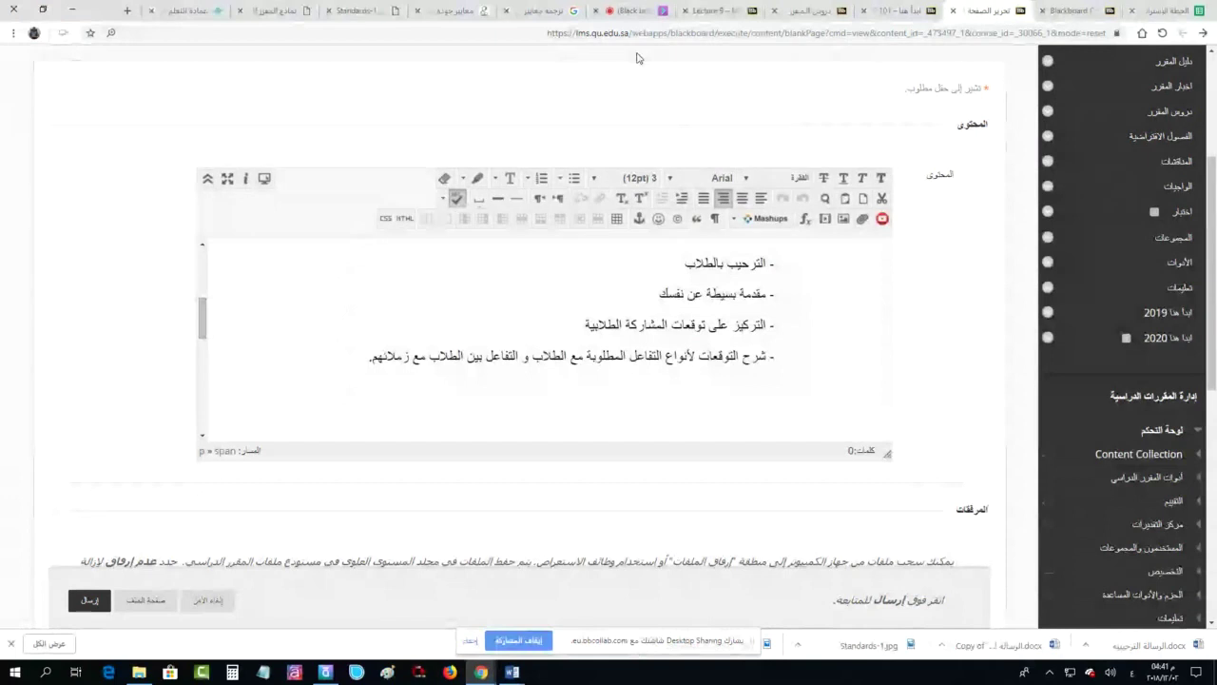
# Scroll through ZOOL101's Start Here page in its tab, then switch back to the CS 101 ابدأ هنا tab
pyautogui.click(810, 11)
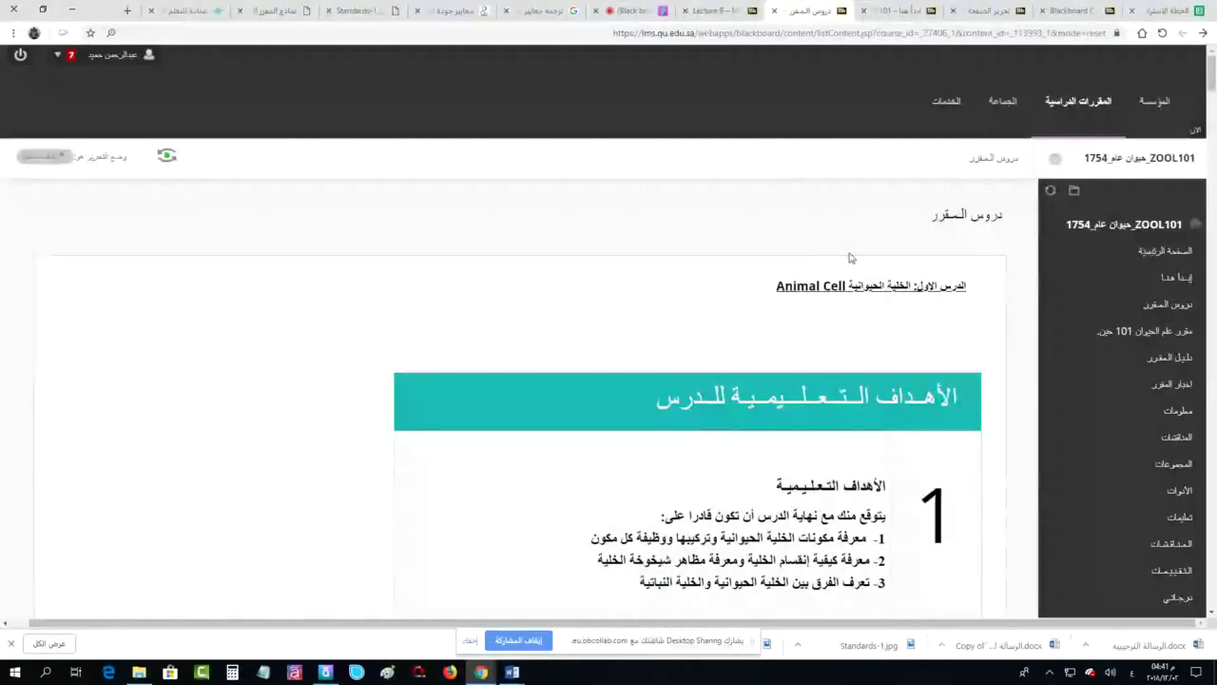
pyautogui.click(1176, 277)
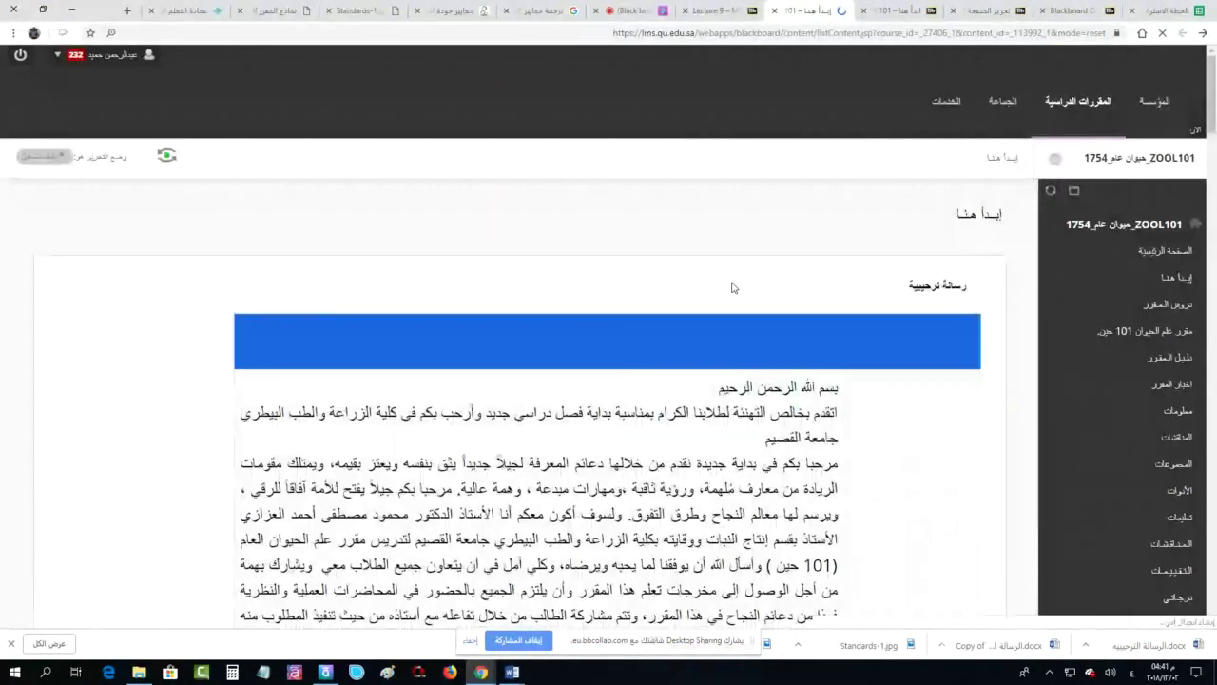
pyautogui.scroll(-6, 732, 287)
pyautogui.scroll(-3, 730, 286)
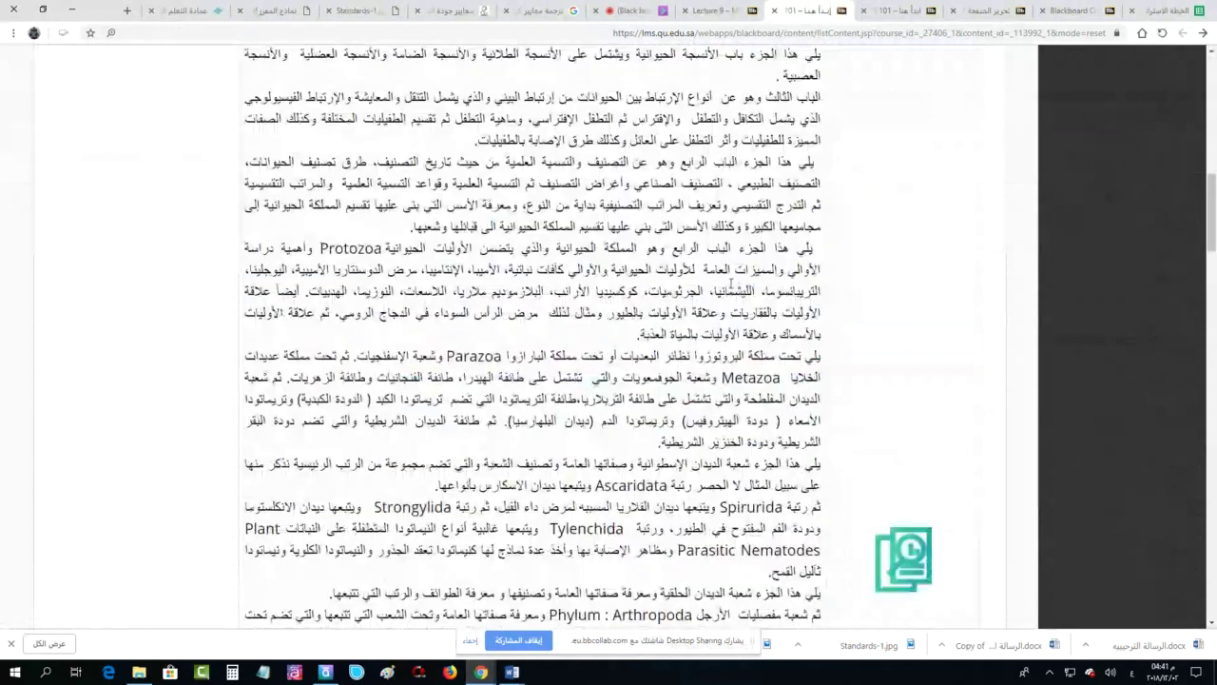
pyautogui.scroll(-20, 730, 286)
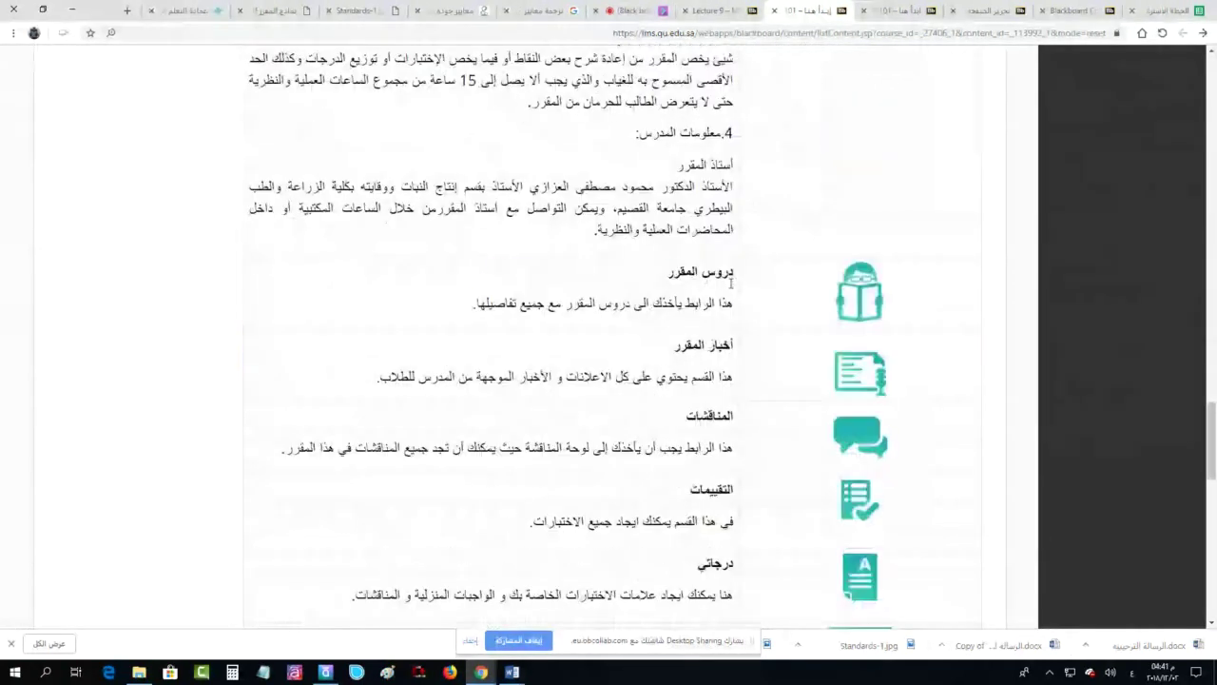
pyautogui.scroll(3, 789, 190)
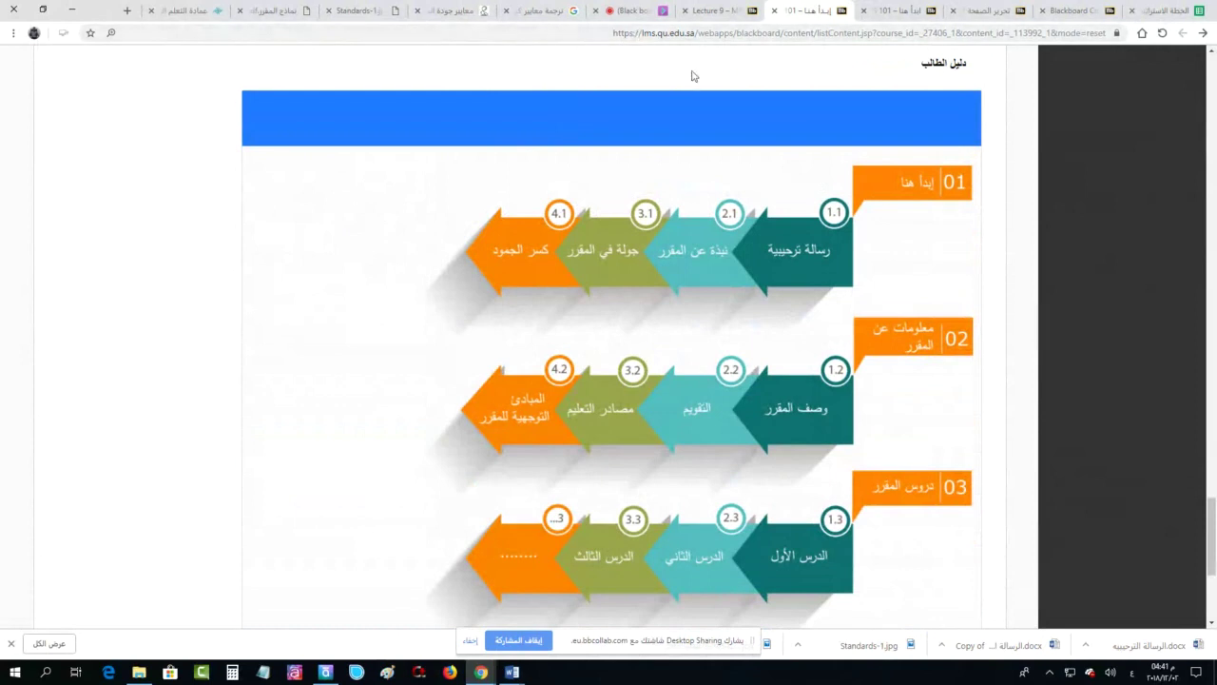
pyautogui.scroll(1, 717, 151)
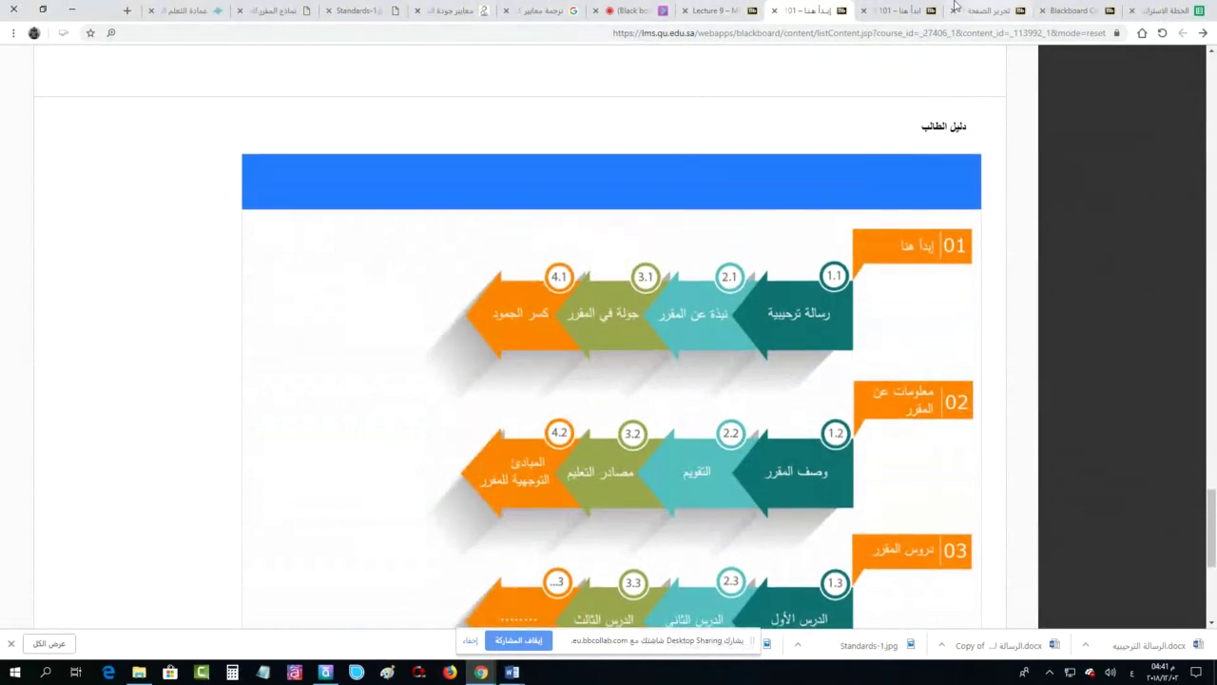
pyautogui.click(896, 10)
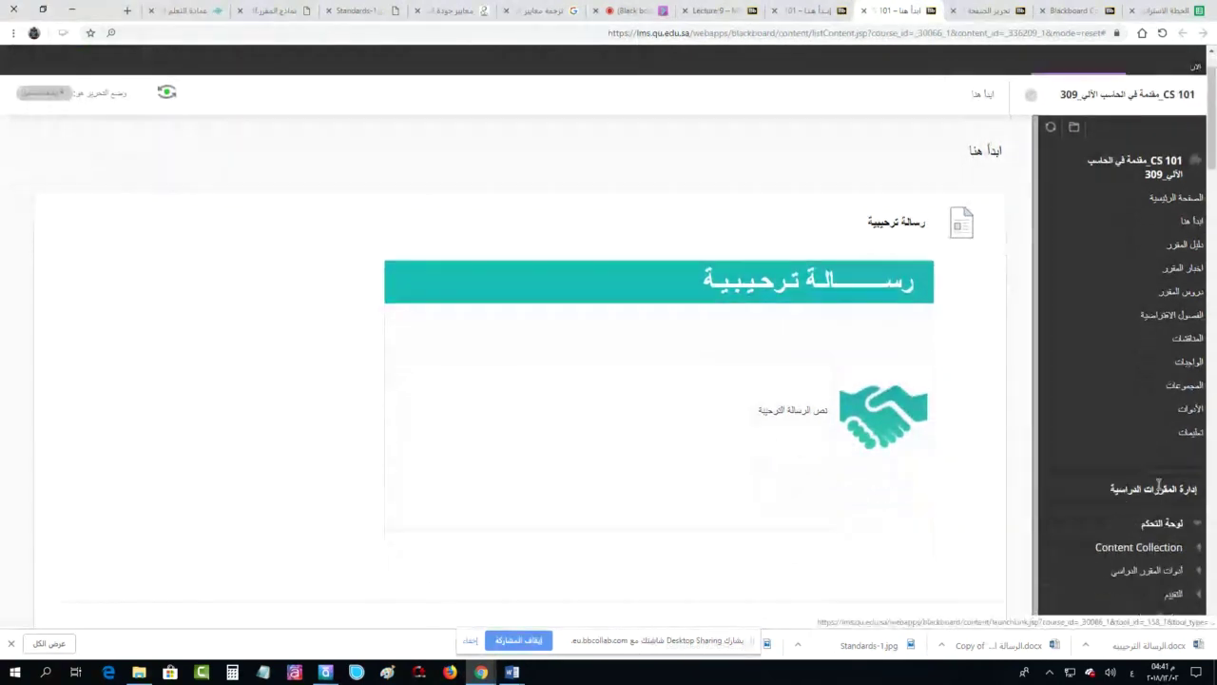
# From the editor tab, open the empty ابدأ هنا 2020 content area and its Build Content menu
pyautogui.click(981, 11)
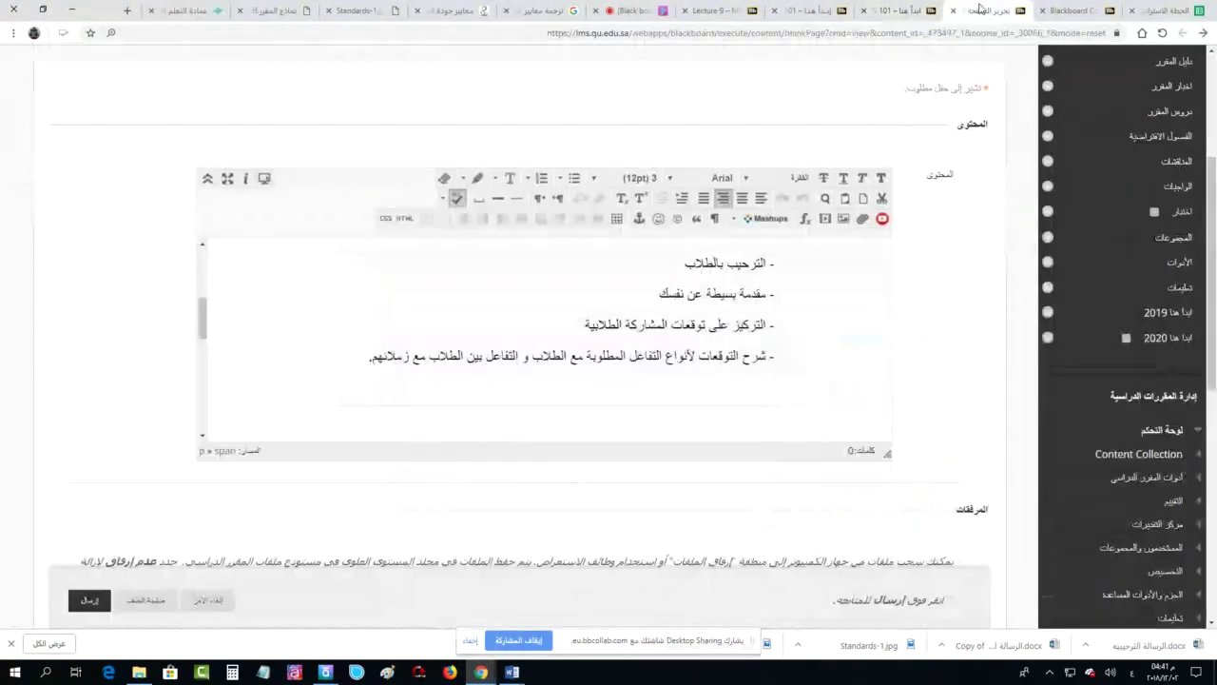
pyautogui.click(1170, 339)
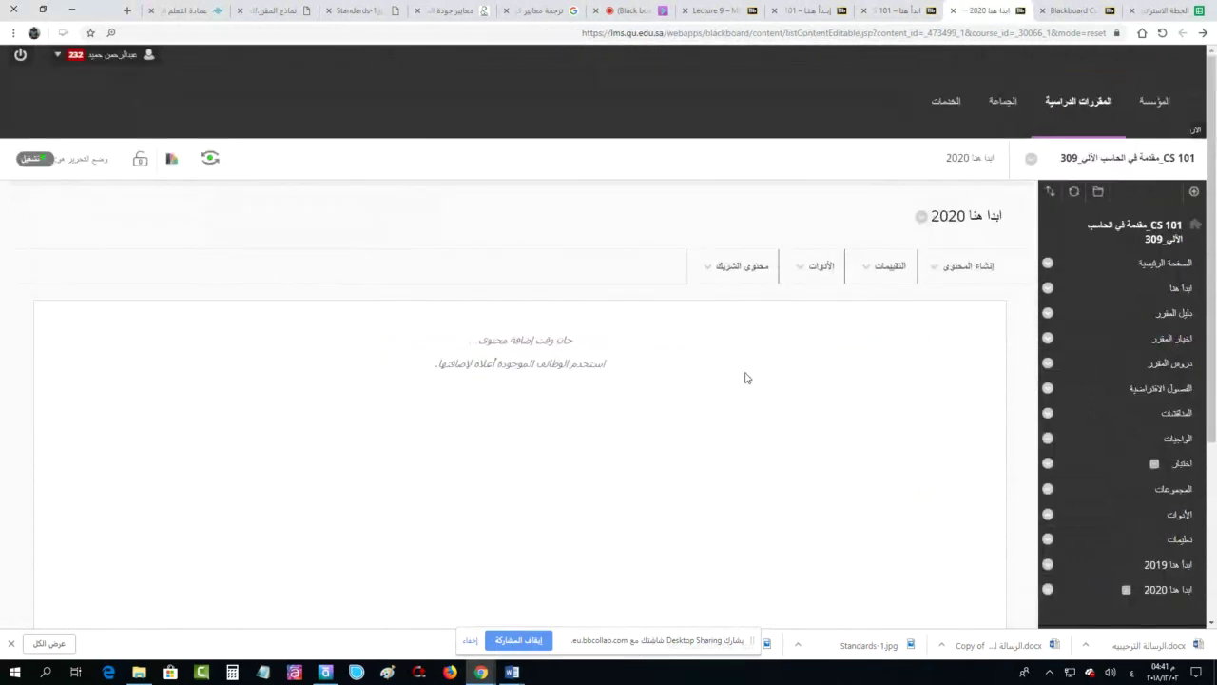
pyautogui.click(933, 278)
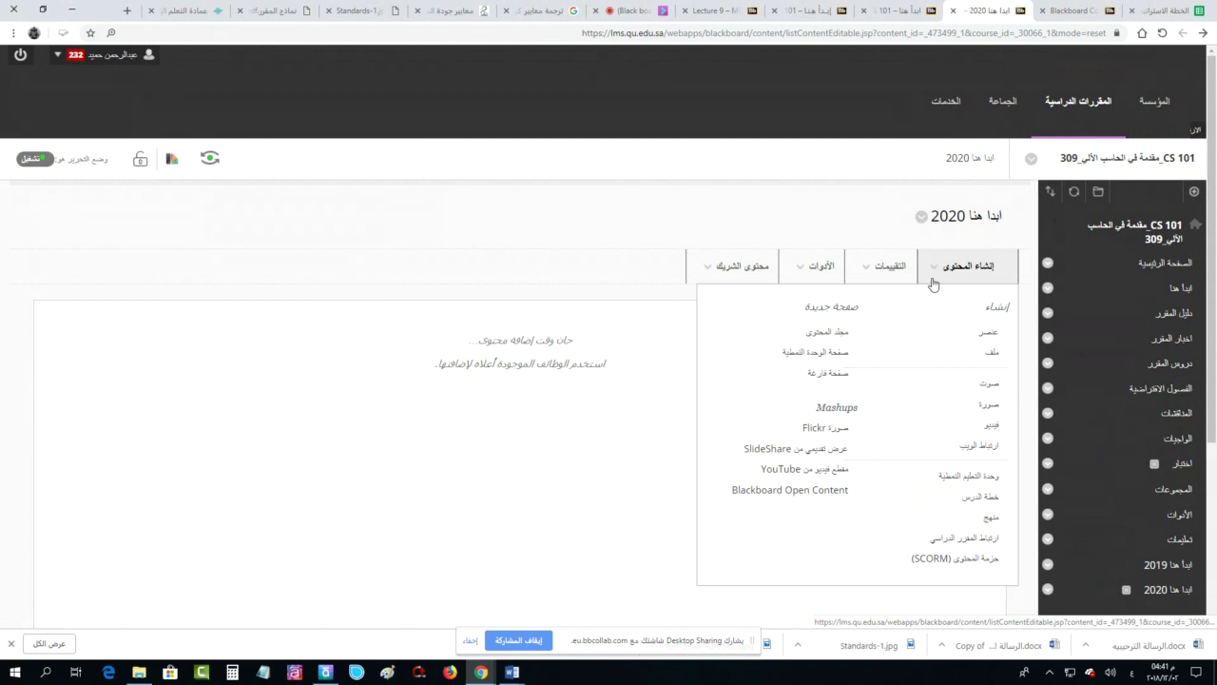
# Start a new content item with an Arabic title and bring up the Word welcome-letter copy
pyautogui.click(975, 340)
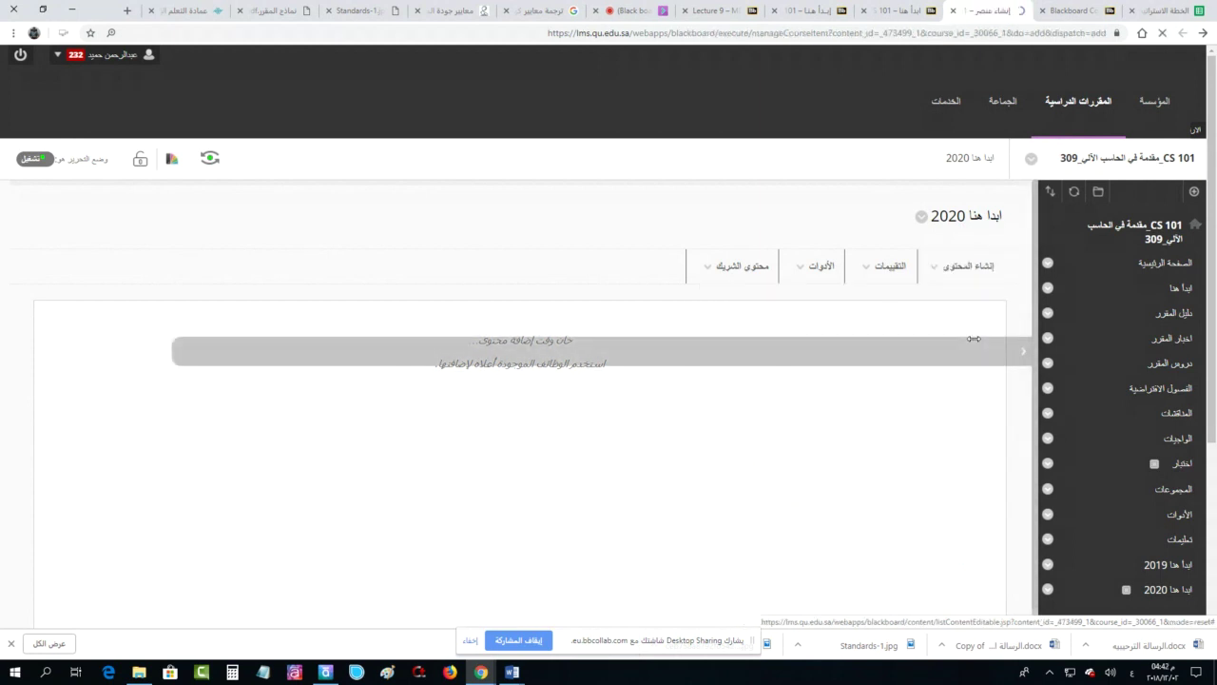
pyautogui.write('الة الترحيب')
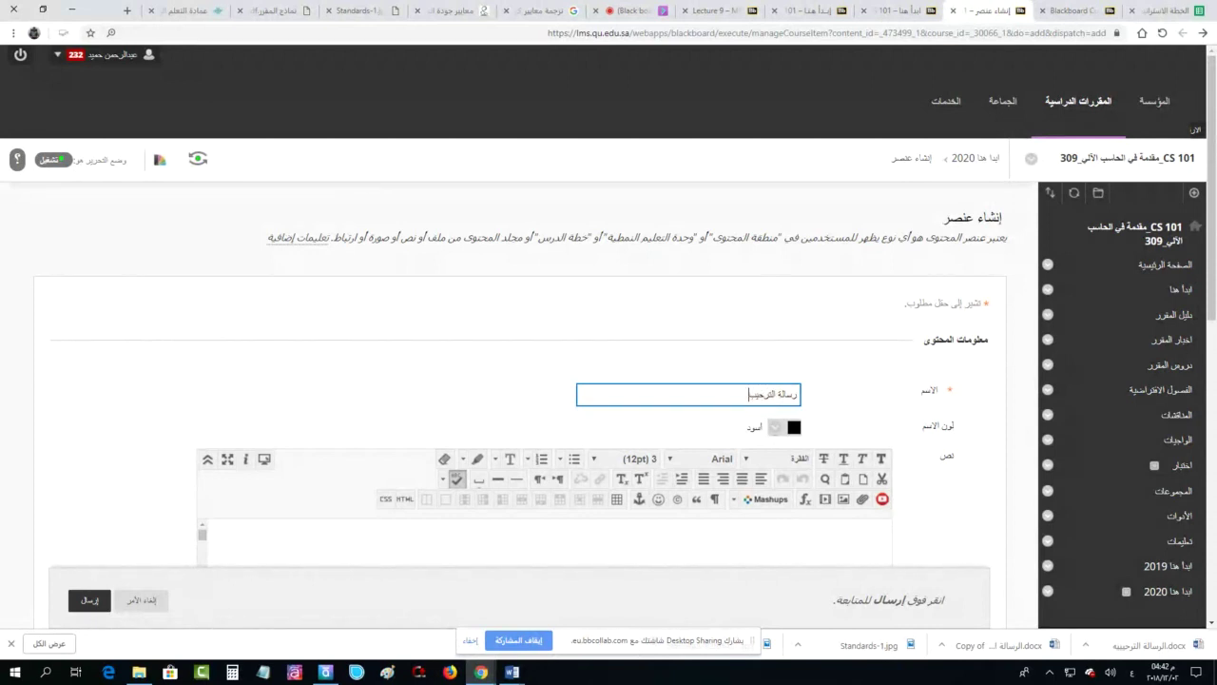
pyautogui.click(511, 671)
pyautogui.click(450, 631)
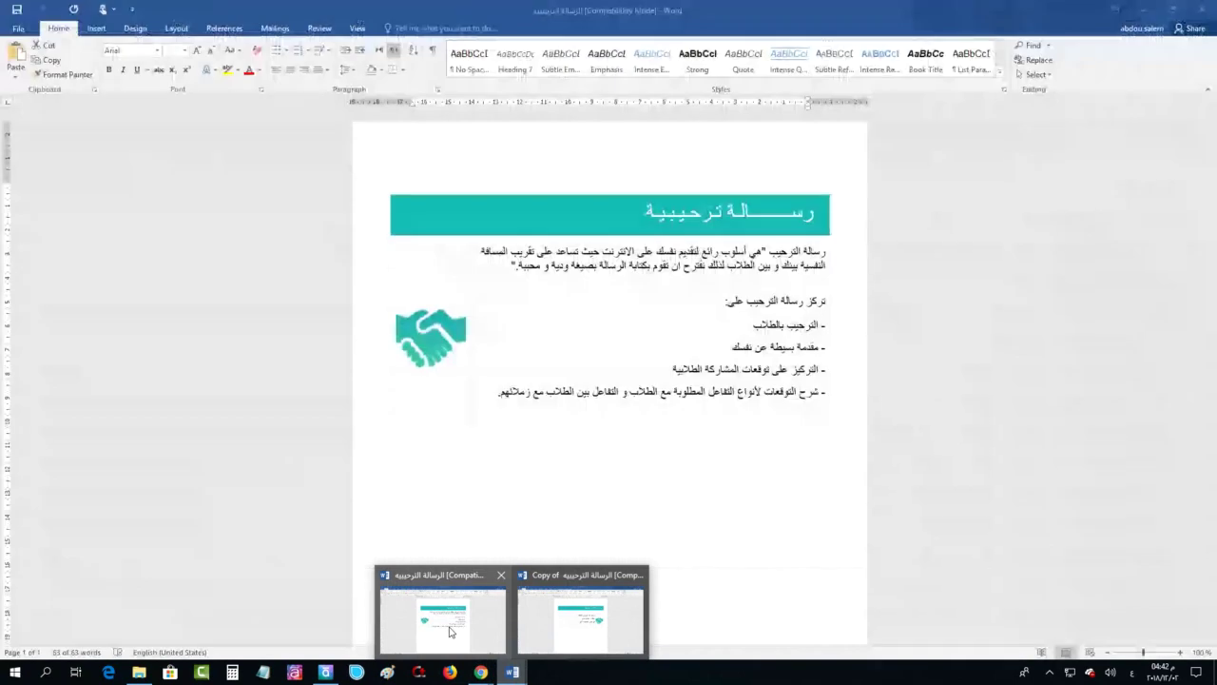
pyautogui.click(575, 627)
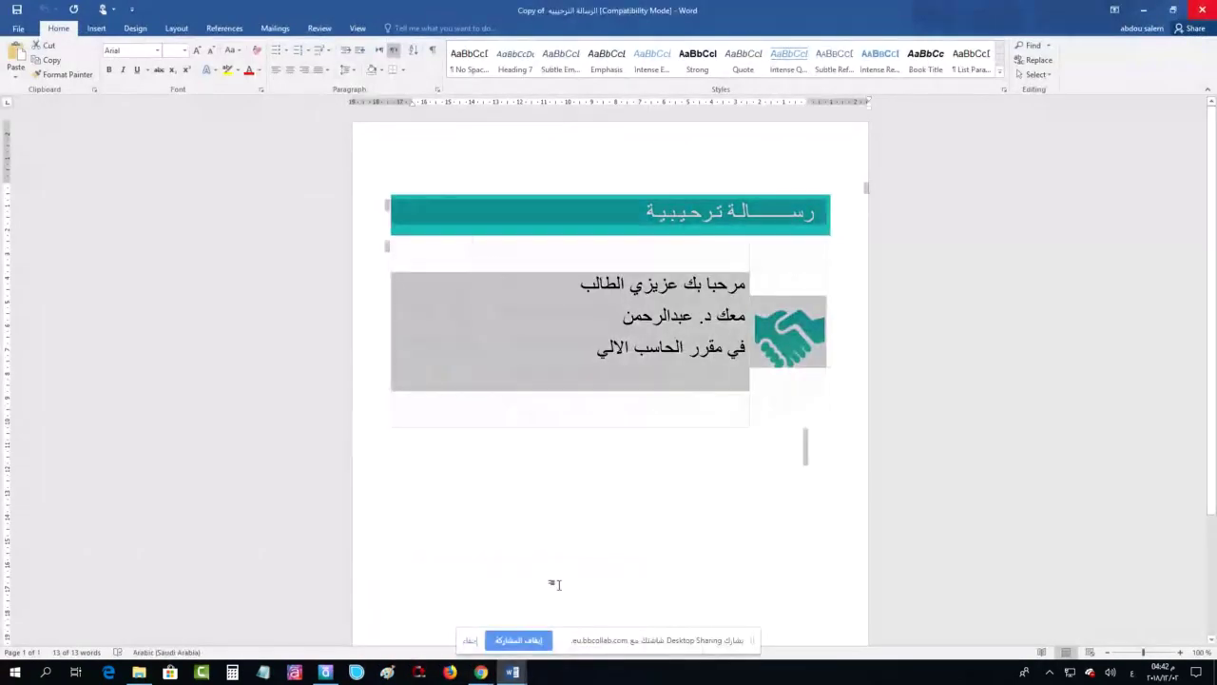
# Paste the teal welcome banner into the Blackboard item editor and submit the item
pyautogui.click(480, 671)
pyautogui.click(447, 618)
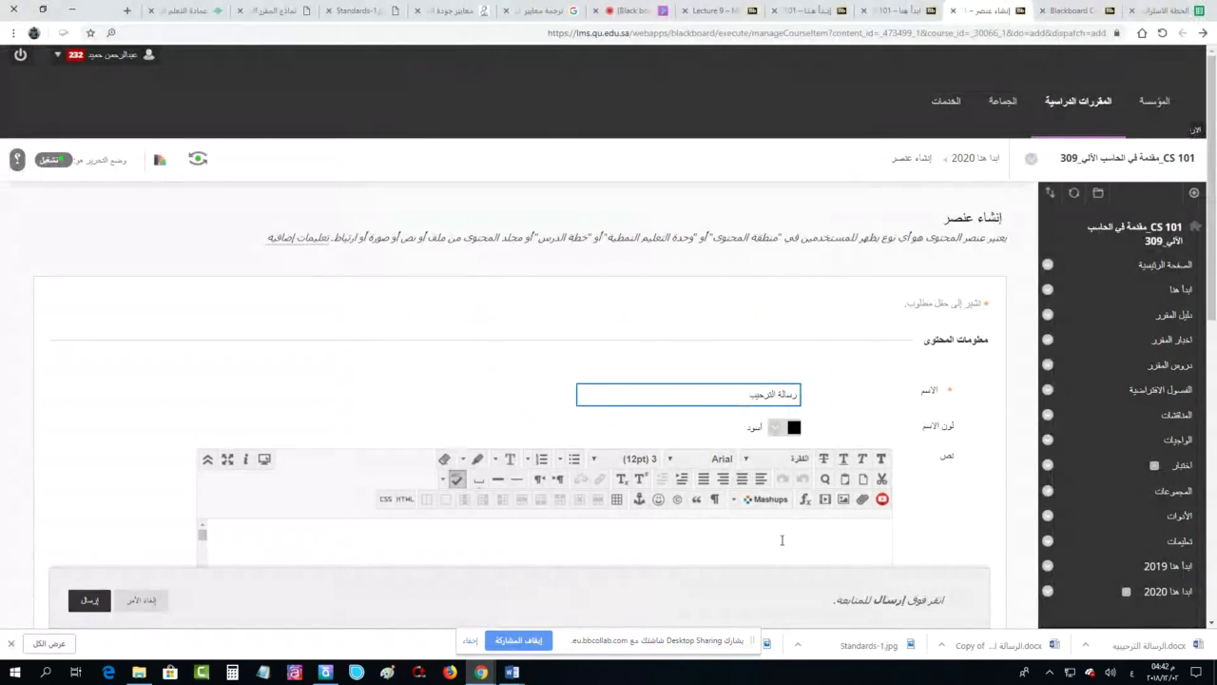
pyautogui.scroll(-3, 802, 455)
pyautogui.hotkey('ctrl', 'v')
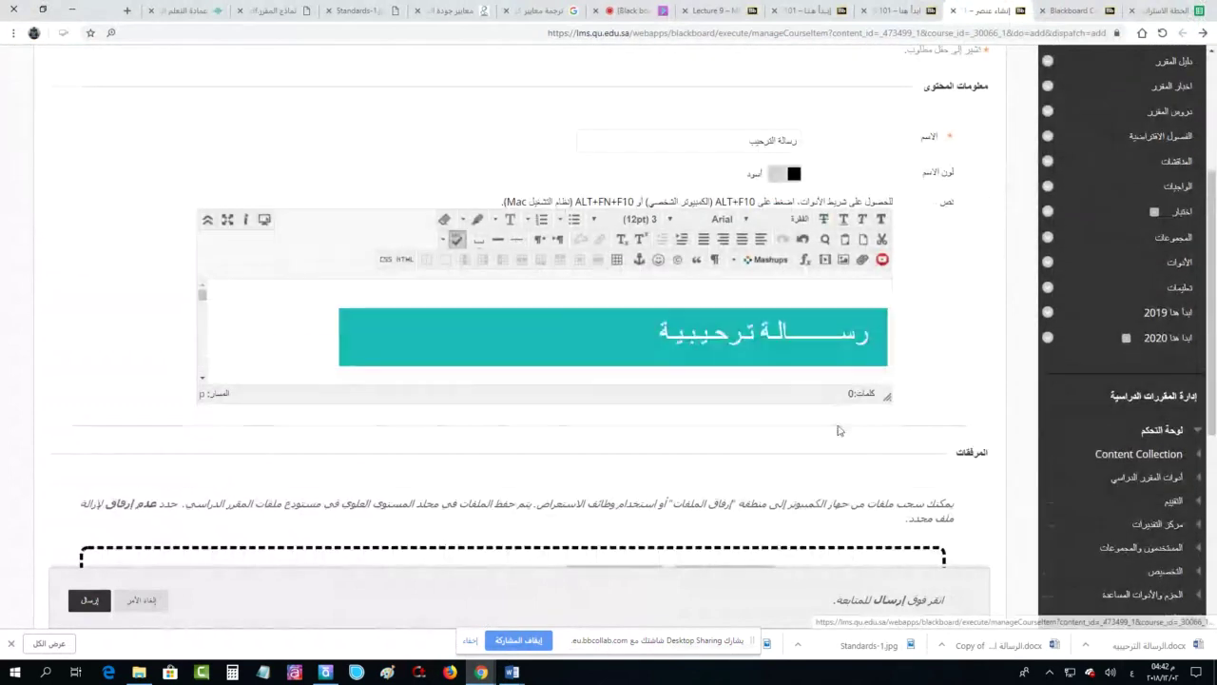
pyautogui.scroll(-2, 442, 286)
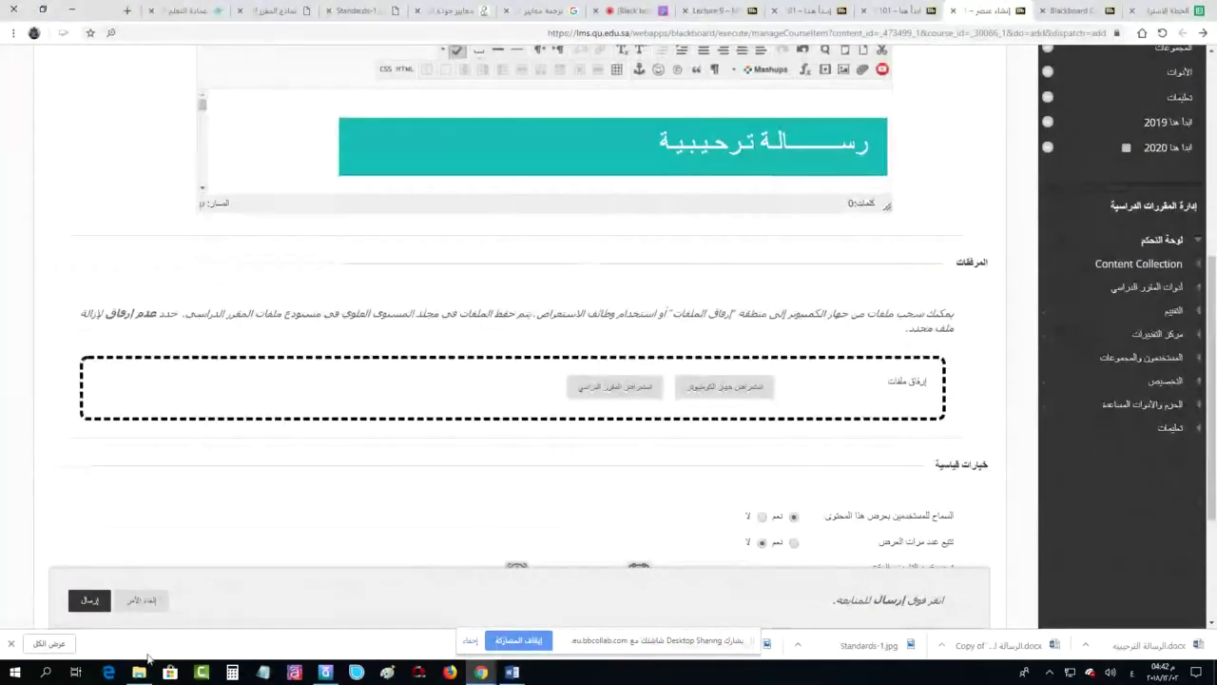
pyautogui.click(87, 600)
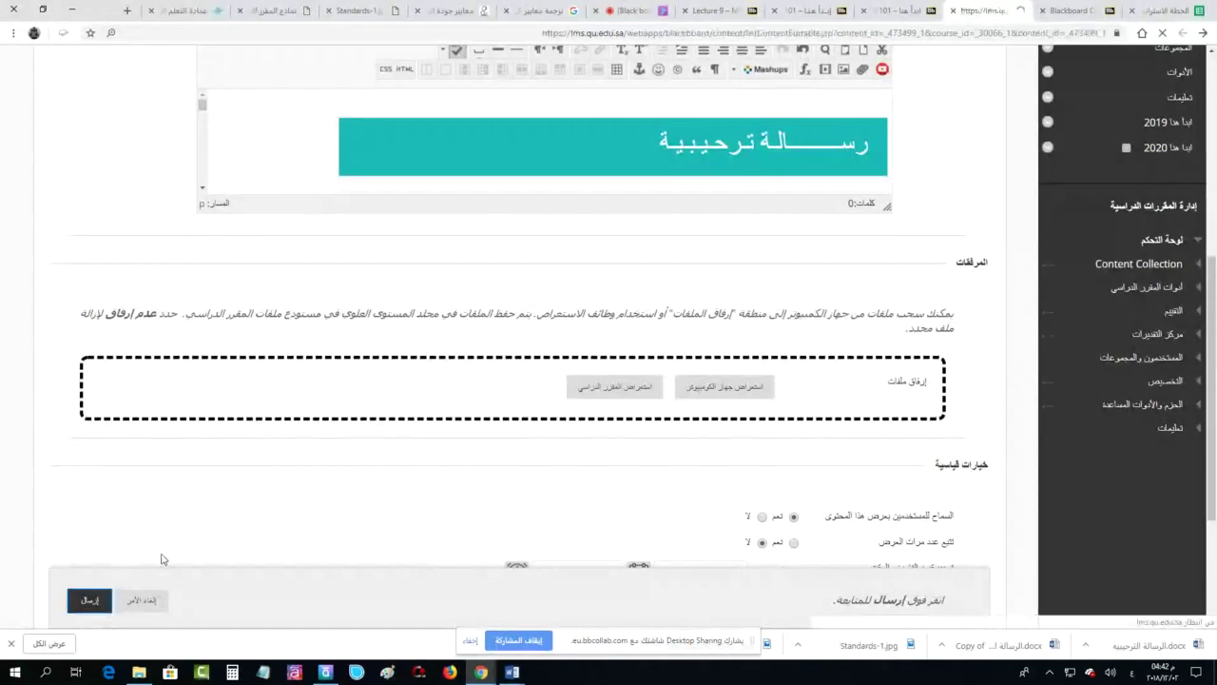
pyautogui.scroll(-3, 478, 403)
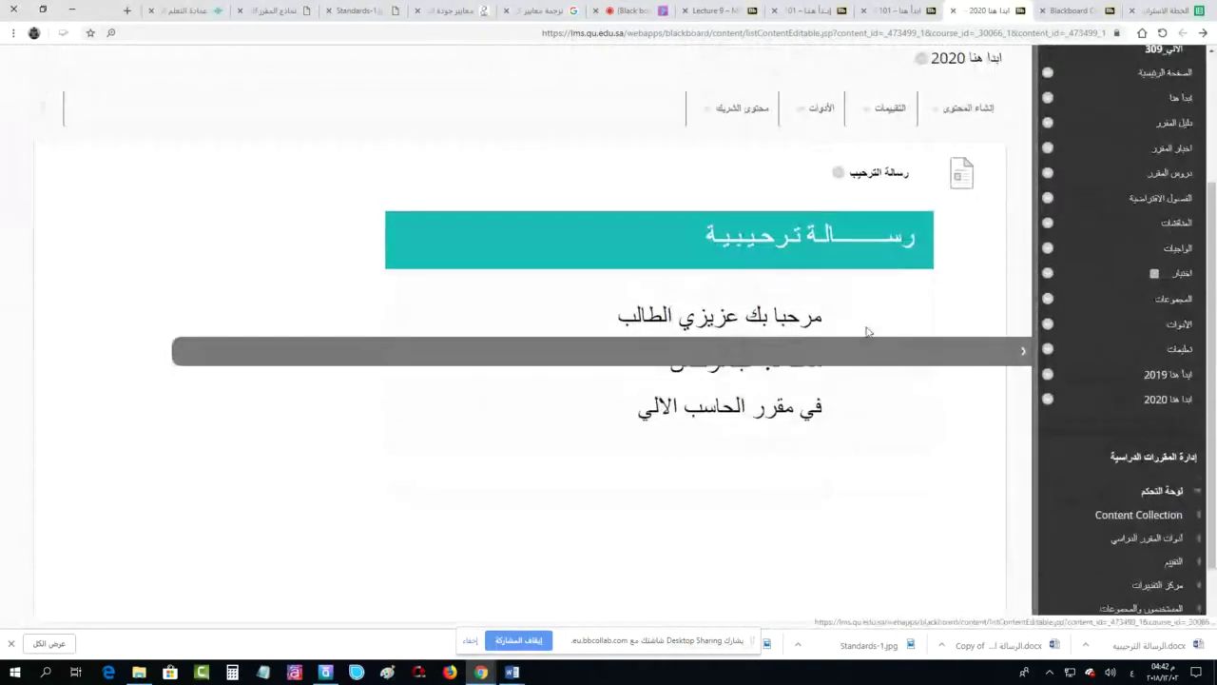
pyautogui.click(930, 111)
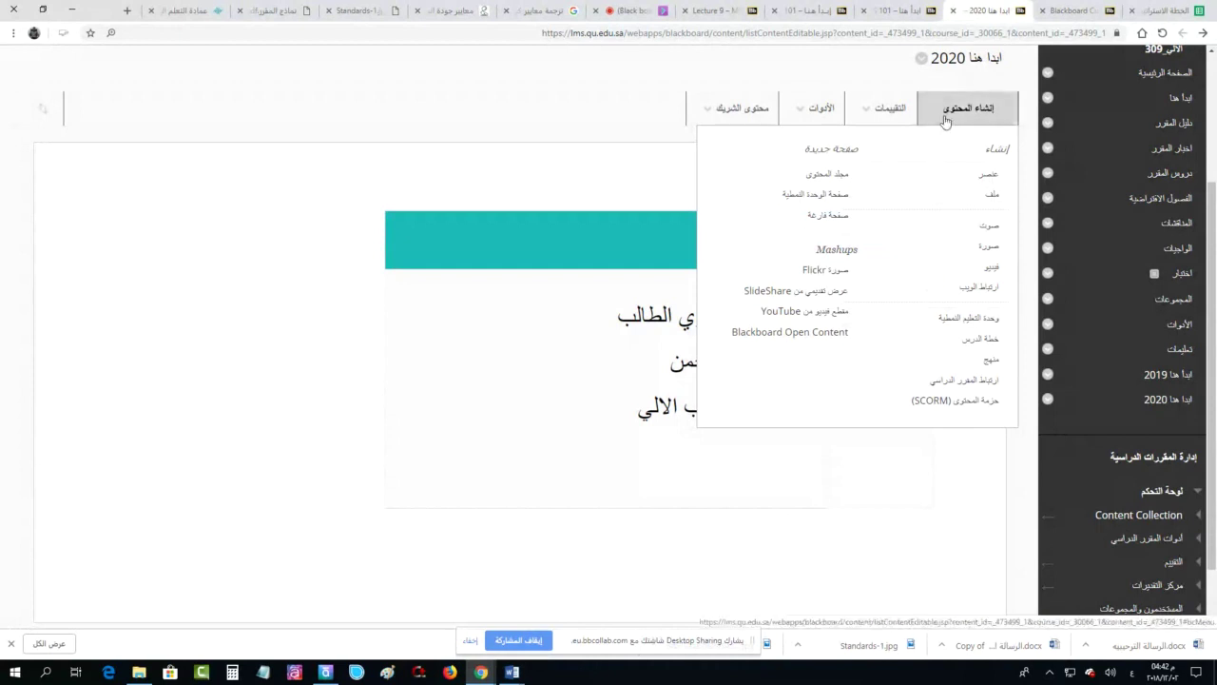
pyautogui.click(946, 121)
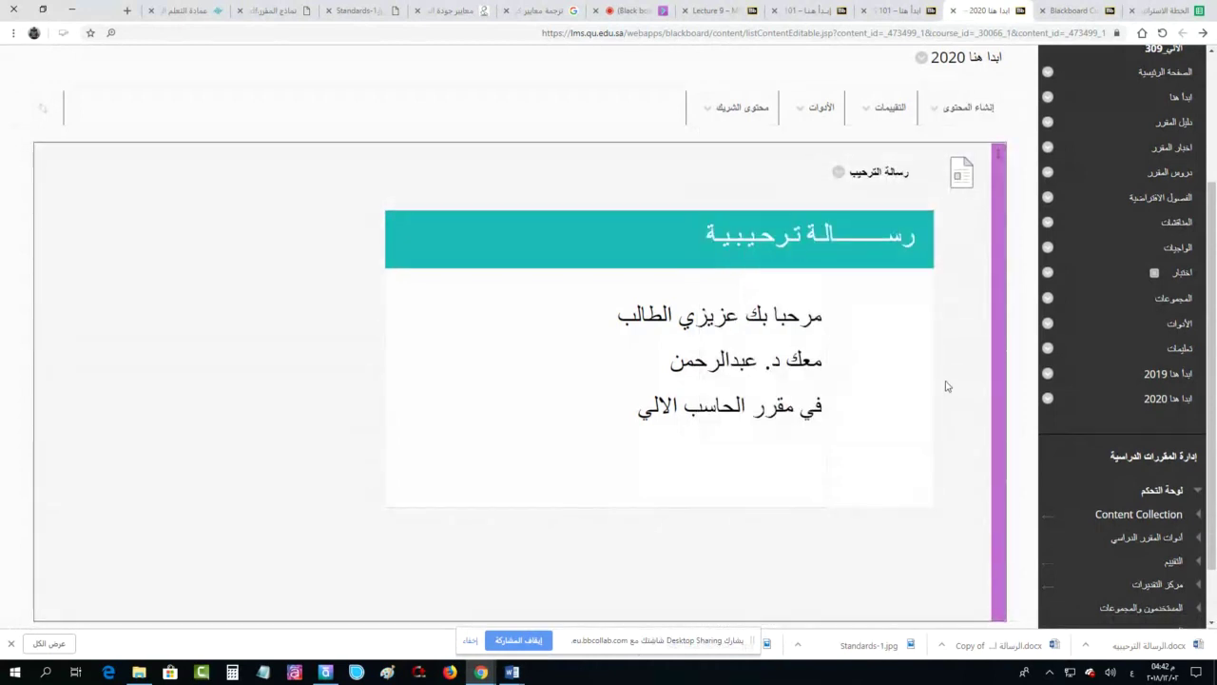
pyautogui.scroll(-1, 856, 437)
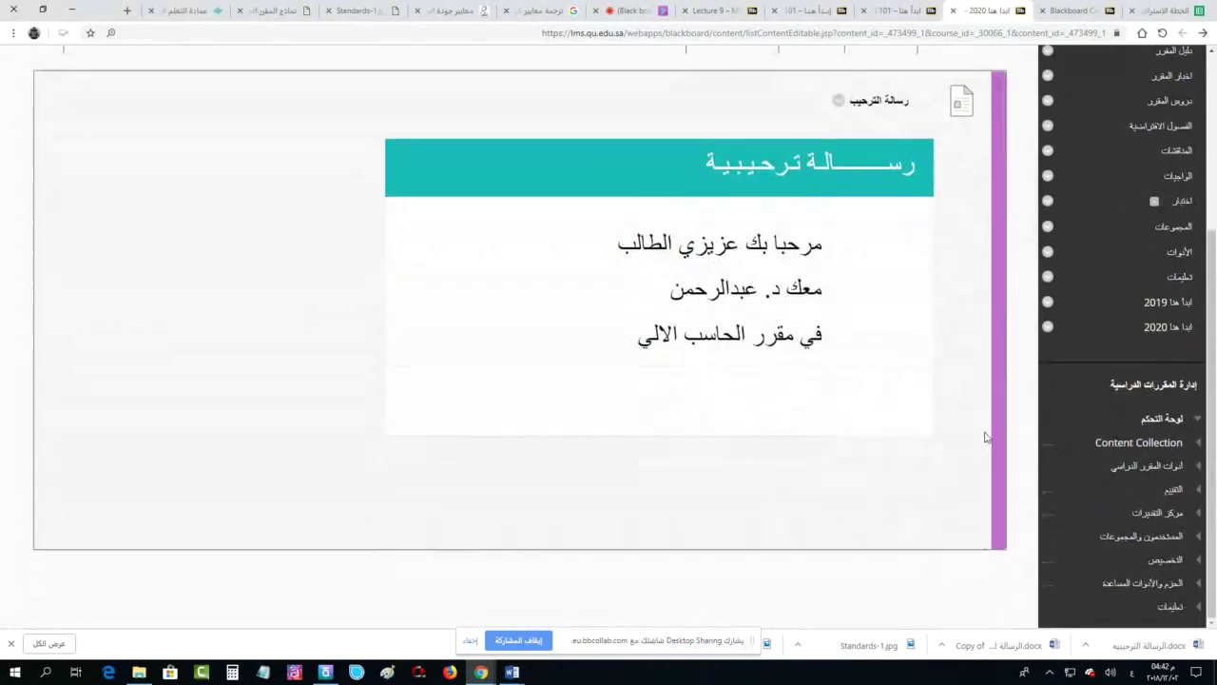
pyautogui.click(893, 10)
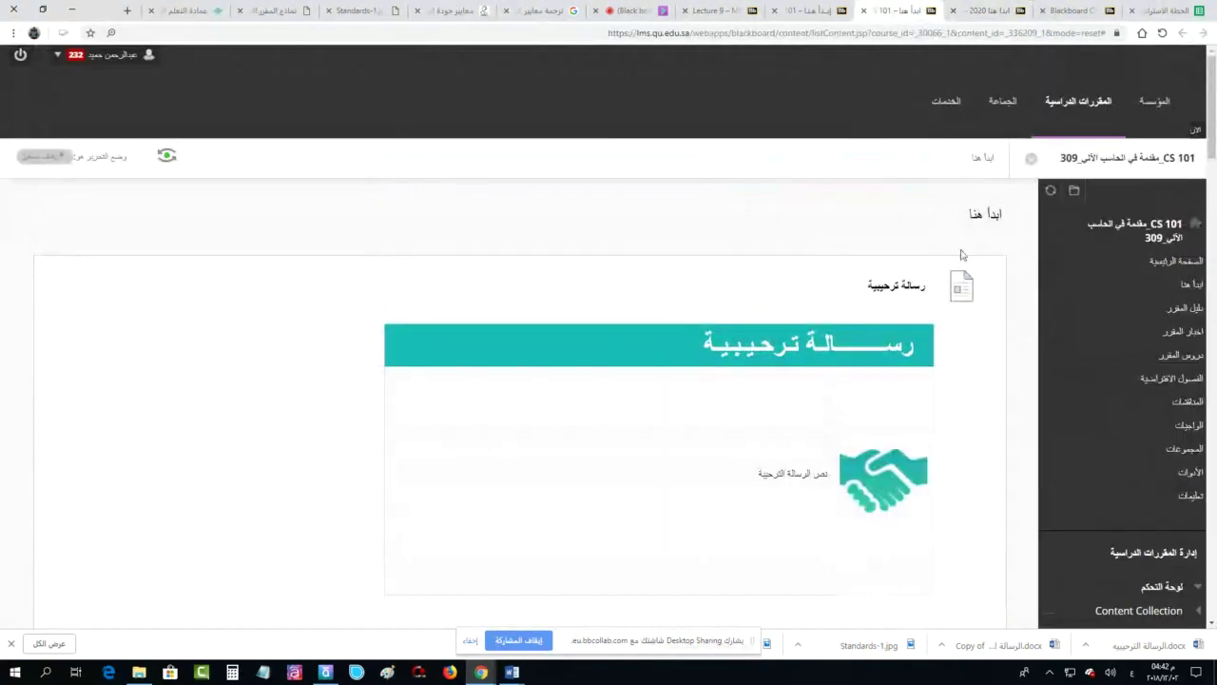
pyautogui.scroll(-2, 951, 381)
pyautogui.click(809, 10)
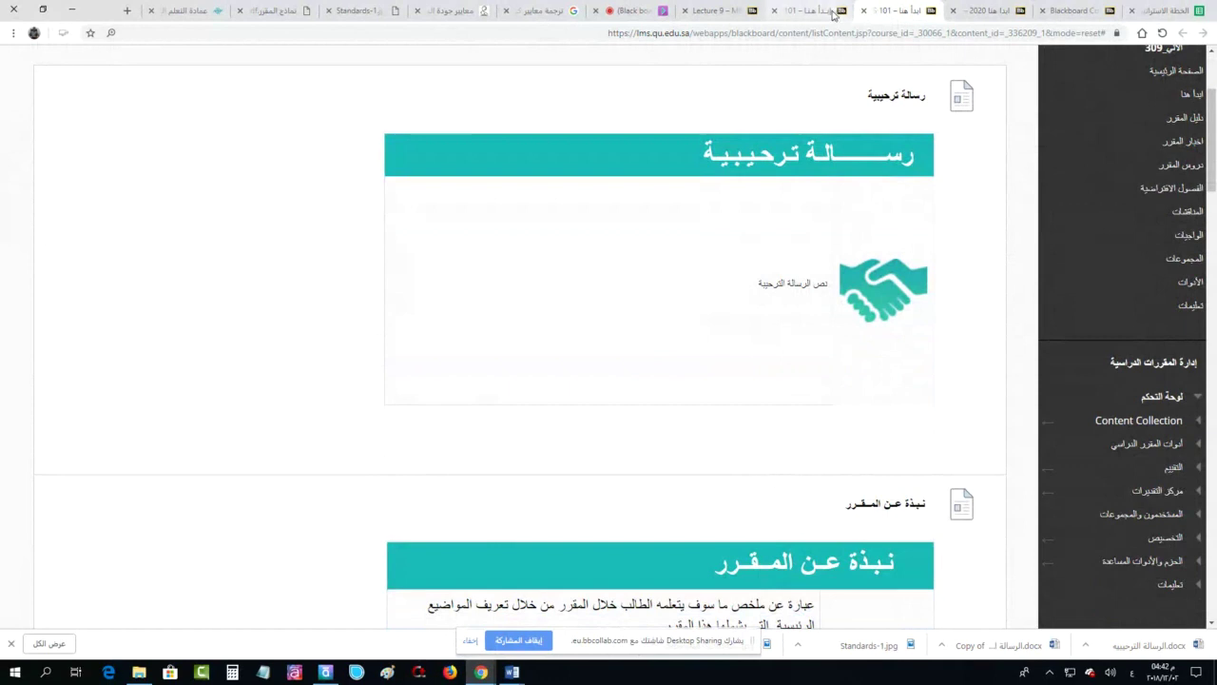
pyautogui.scroll(2, 859, 356)
pyautogui.scroll(5, 862, 357)
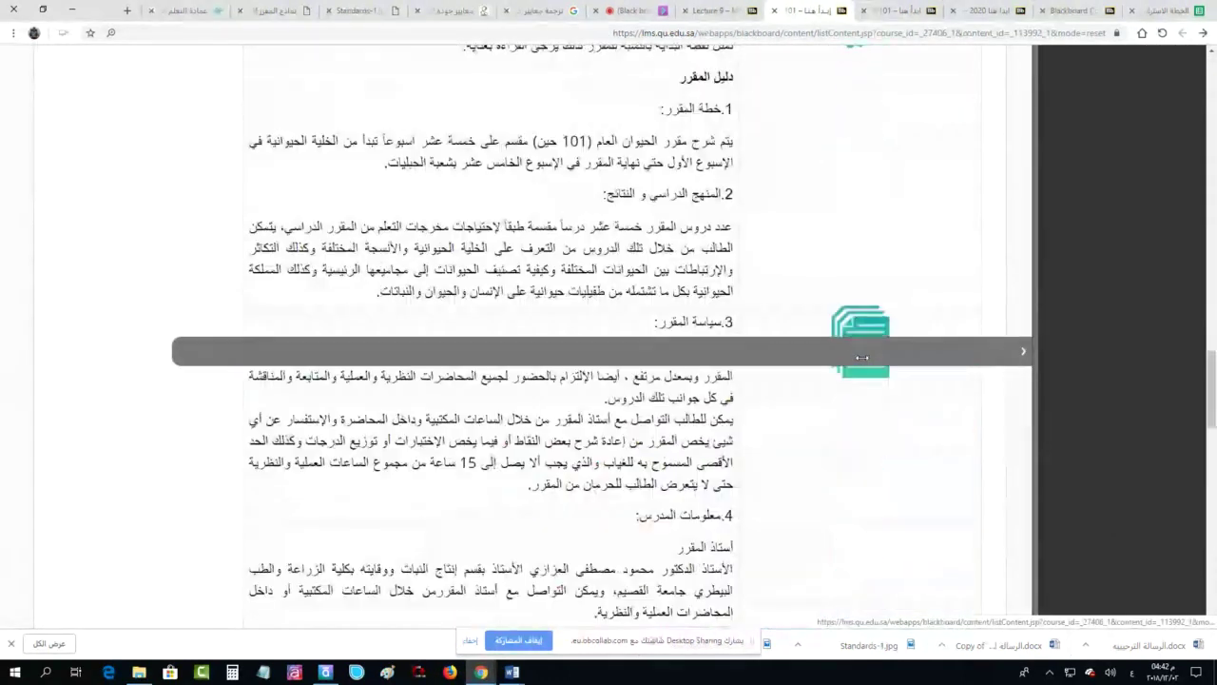
pyautogui.scroll(5, 861, 357)
pyautogui.scroll(10, 862, 357)
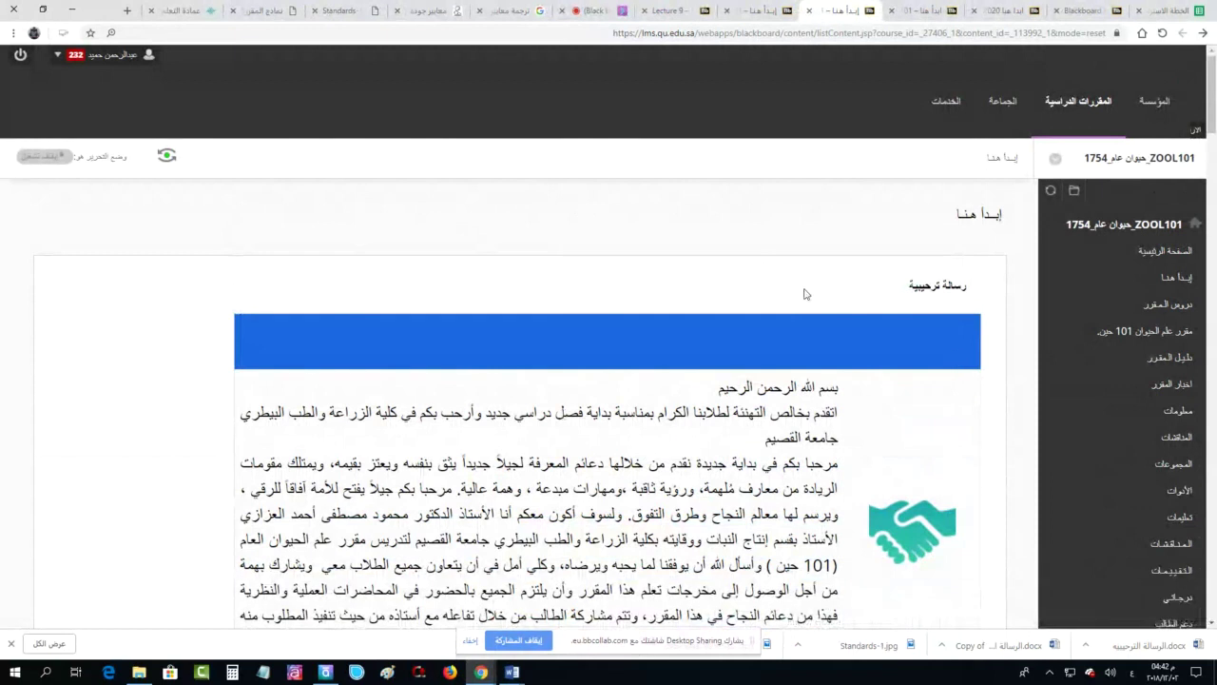
pyautogui.click(28, 158)
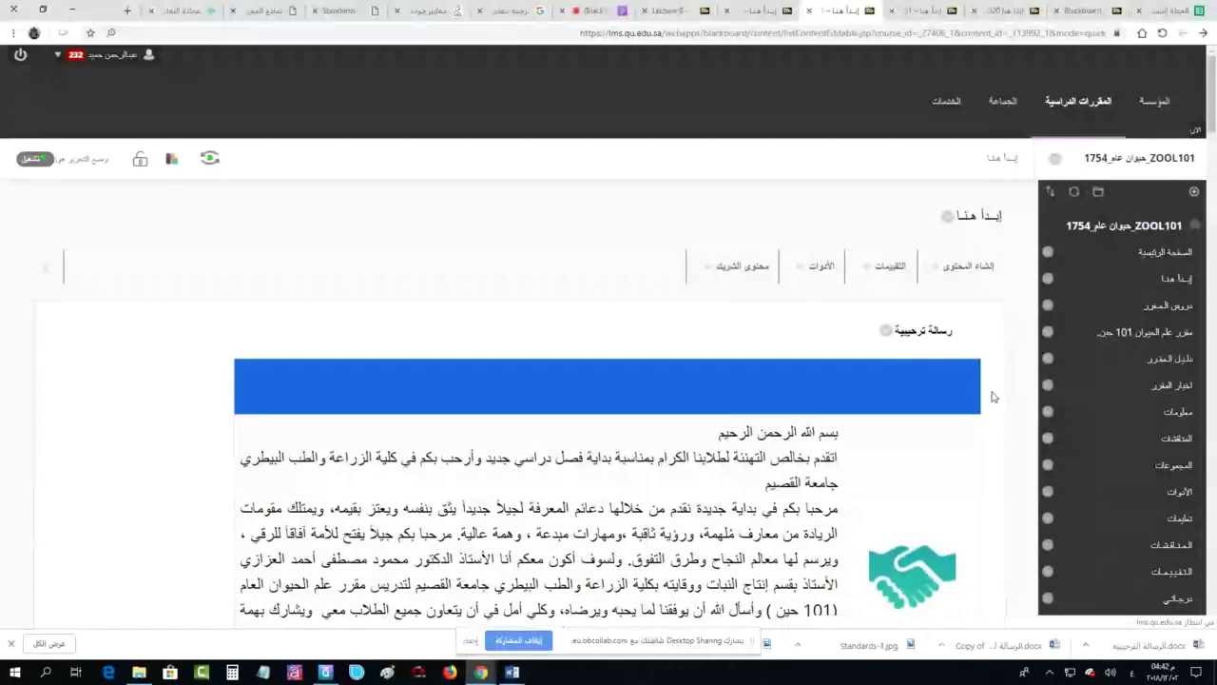
pyautogui.scroll(-3, 992, 396)
pyautogui.scroll(2, 863, 263)
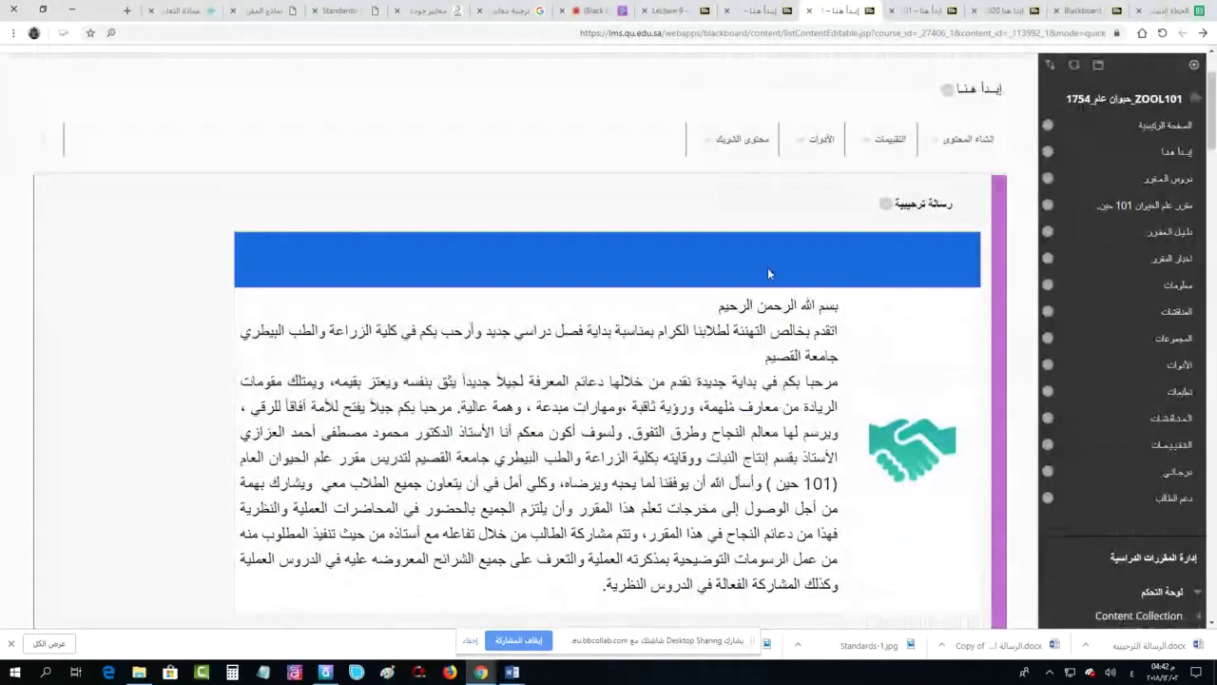
pyautogui.scroll(2, 123, 280)
pyautogui.scroll(-2, 892, 295)
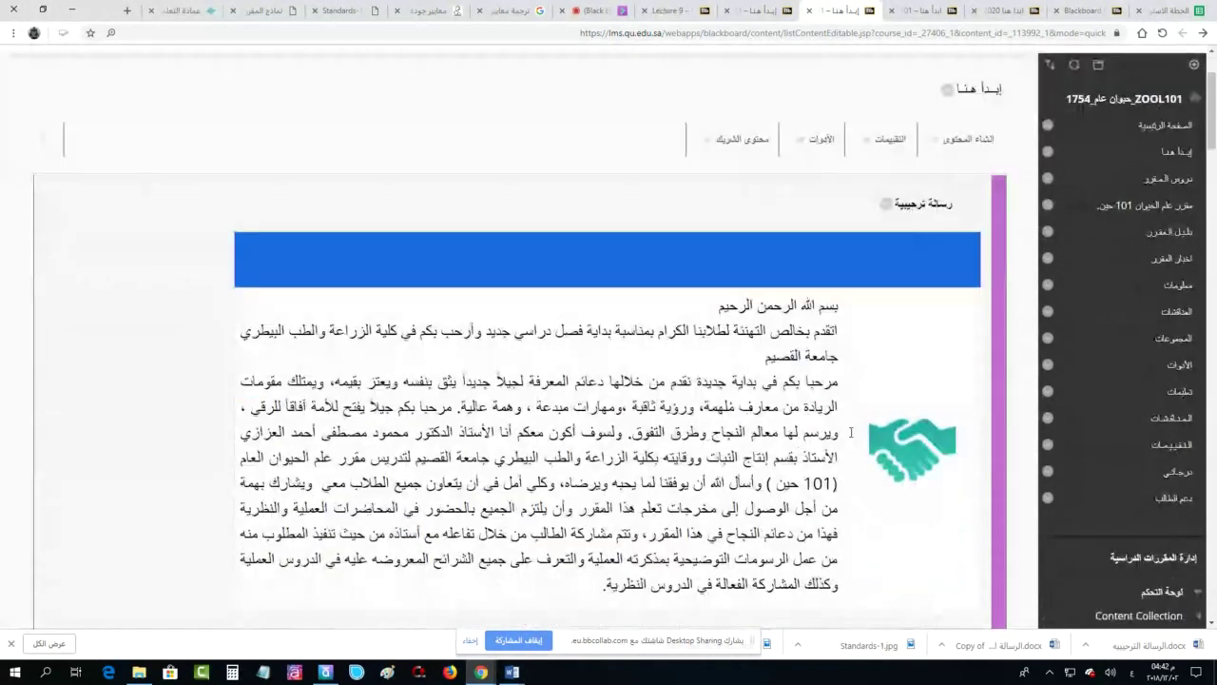
pyautogui.scroll(-2, 892, 296)
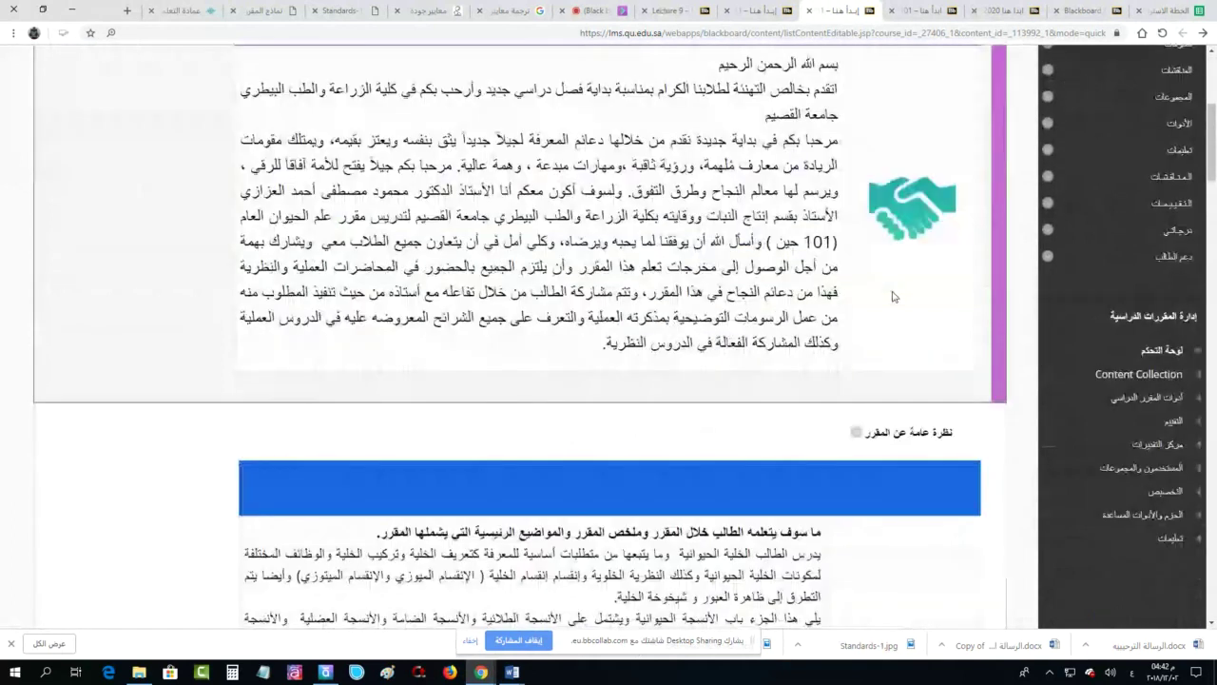
pyautogui.scroll(-10, 893, 296)
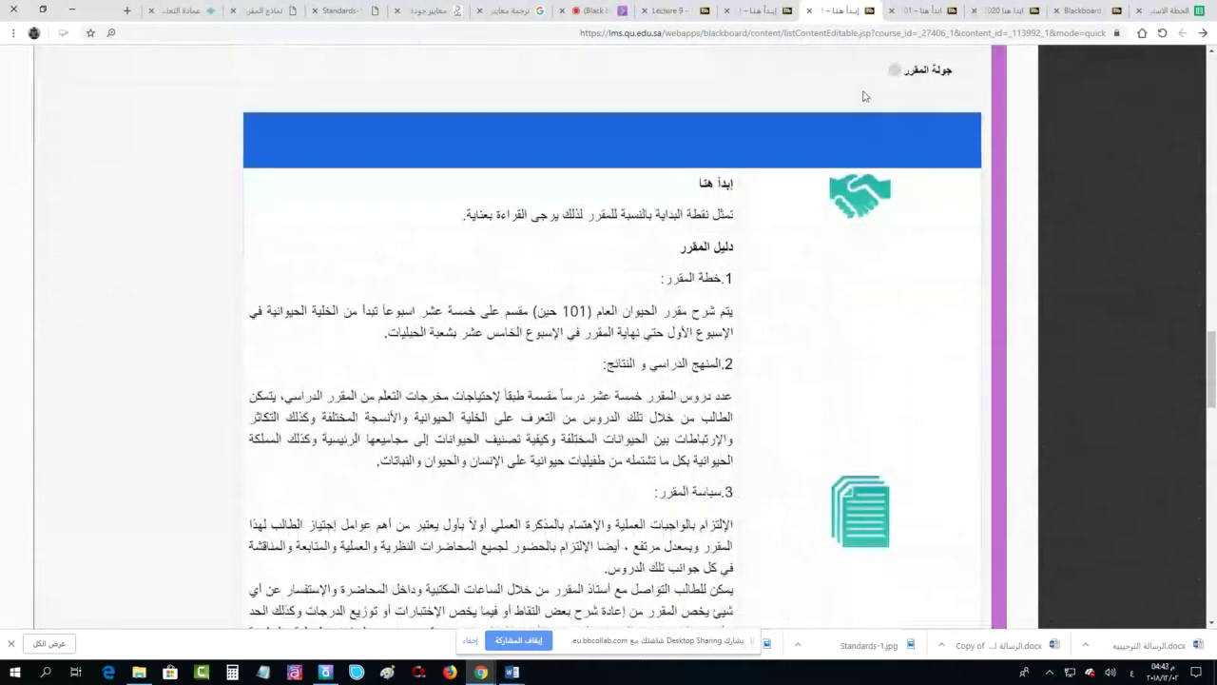
pyautogui.click(922, 10)
pyautogui.scroll(3, 750, 315)
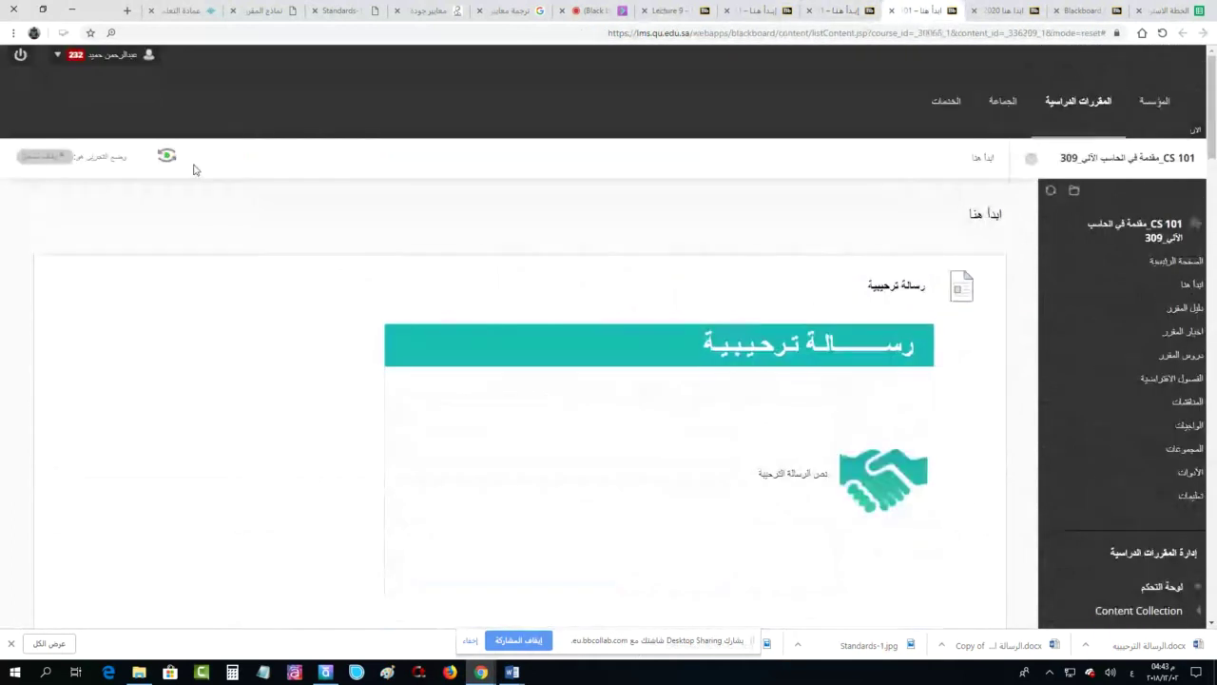
pyautogui.click(46, 156)
pyautogui.scroll(-2, 869, 321)
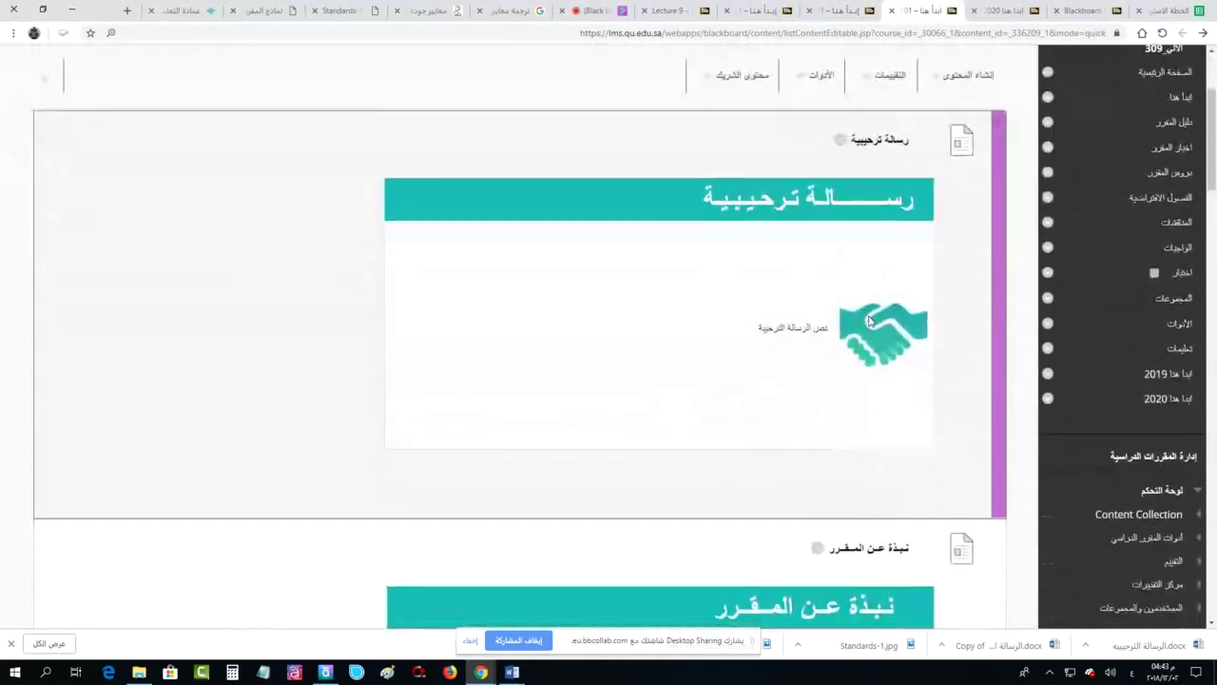
pyautogui.scroll(-15, 868, 320)
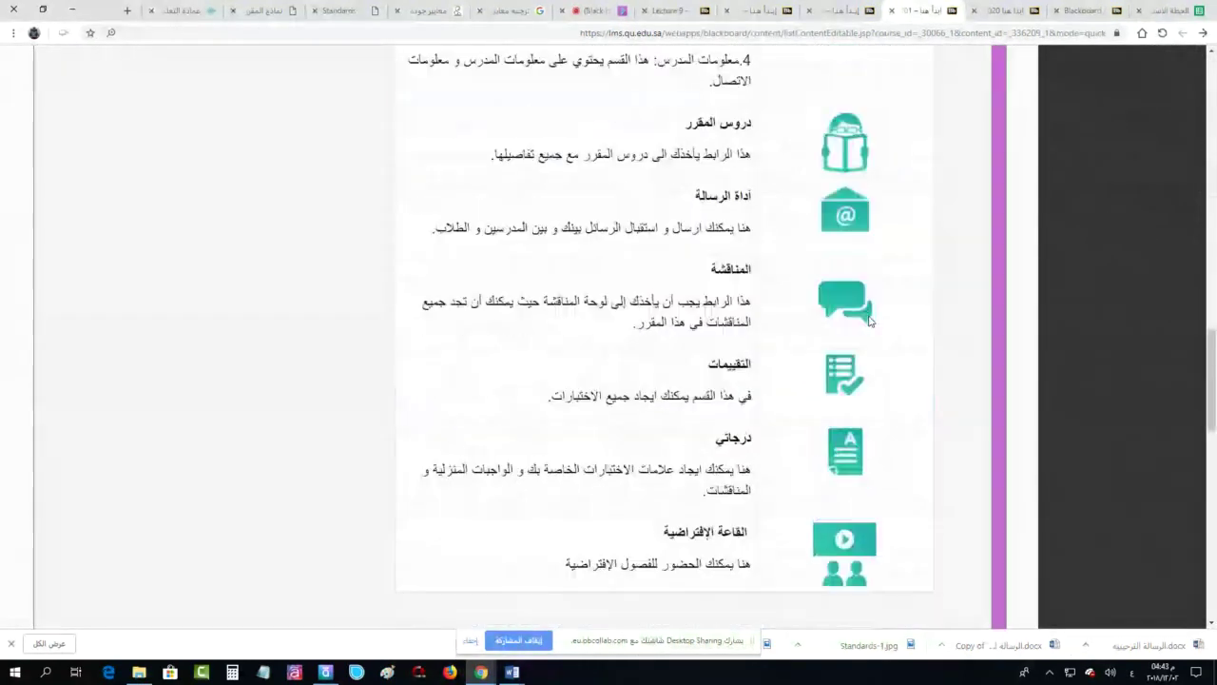
pyautogui.scroll(-2, 868, 321)
pyautogui.scroll(4, 932, 346)
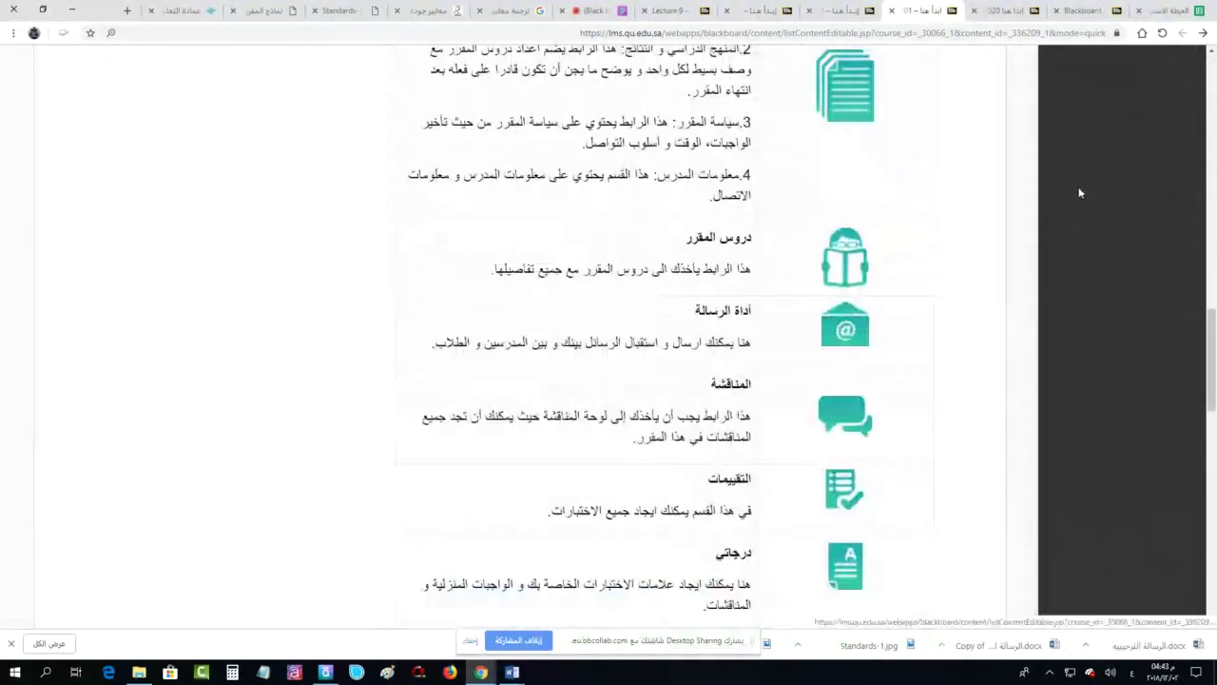
pyautogui.click(1002, 7)
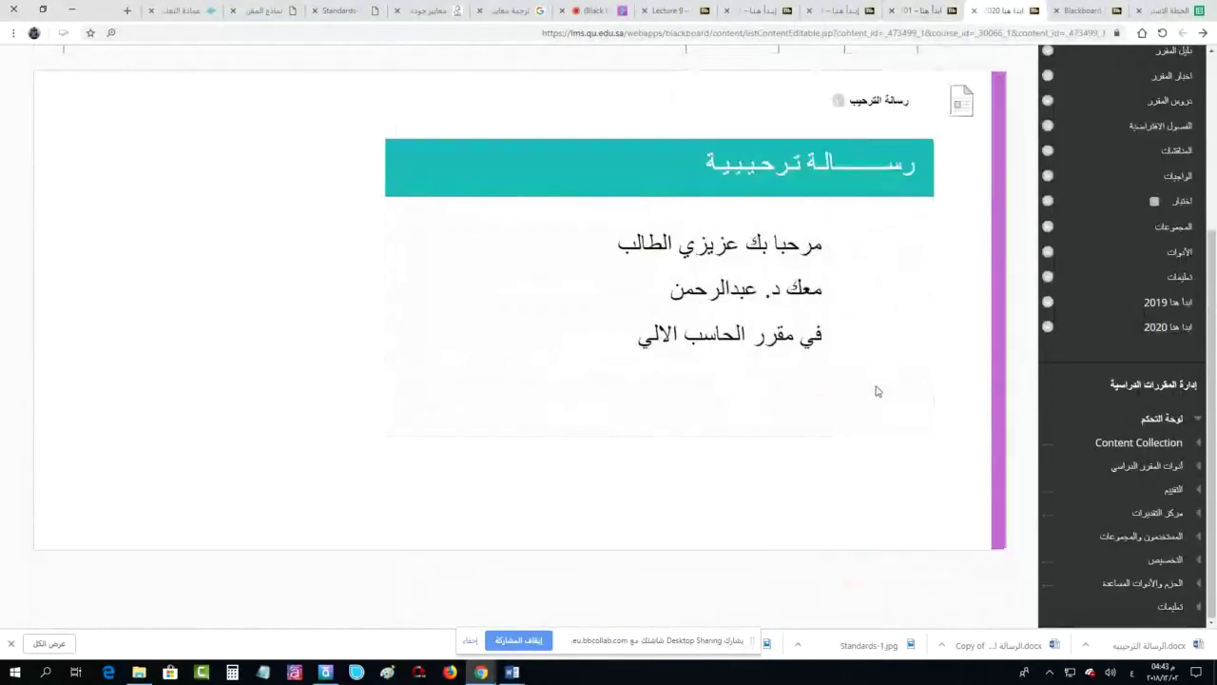
pyautogui.scroll(3, 653, 369)
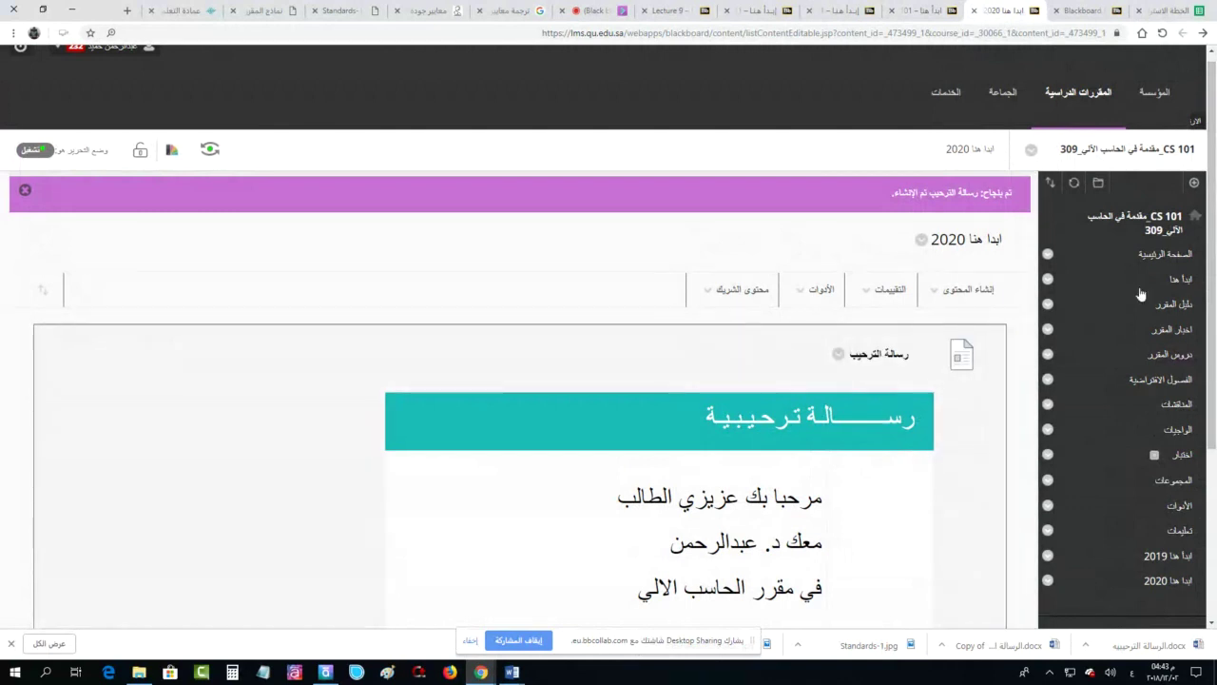
# Try the course-menu add list and Build Content menu, then open ابدأ هنا 2019 for editing
pyautogui.click(1194, 182)
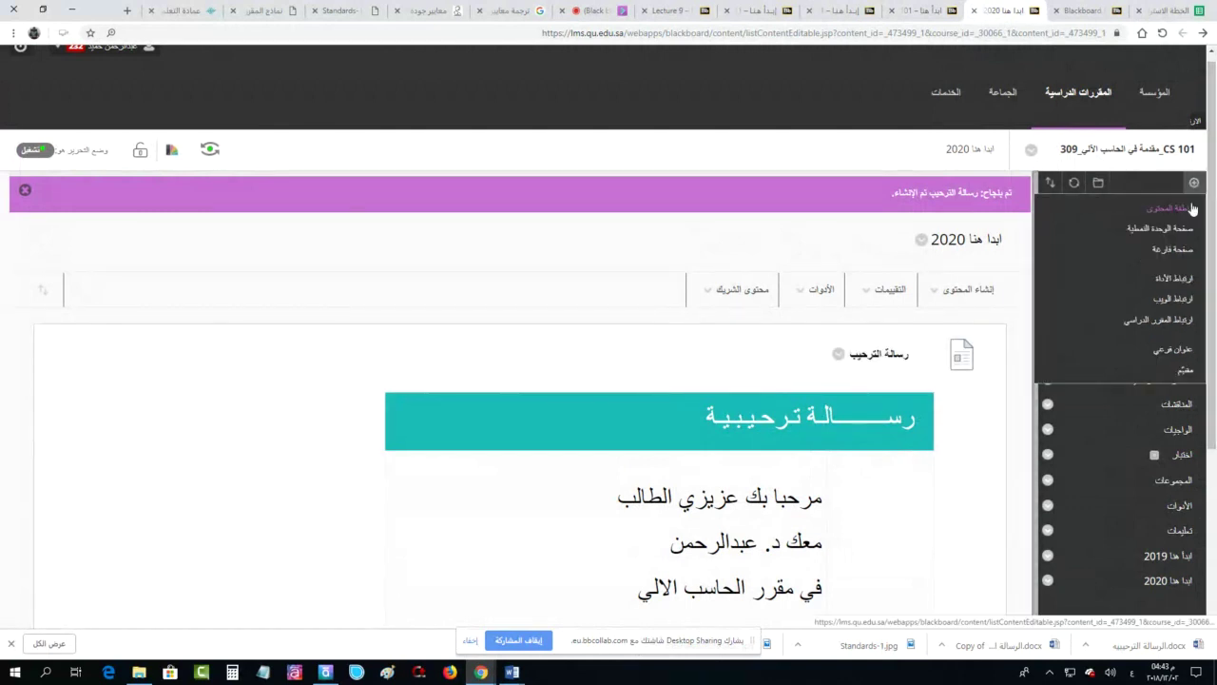
pyautogui.click(961, 289)
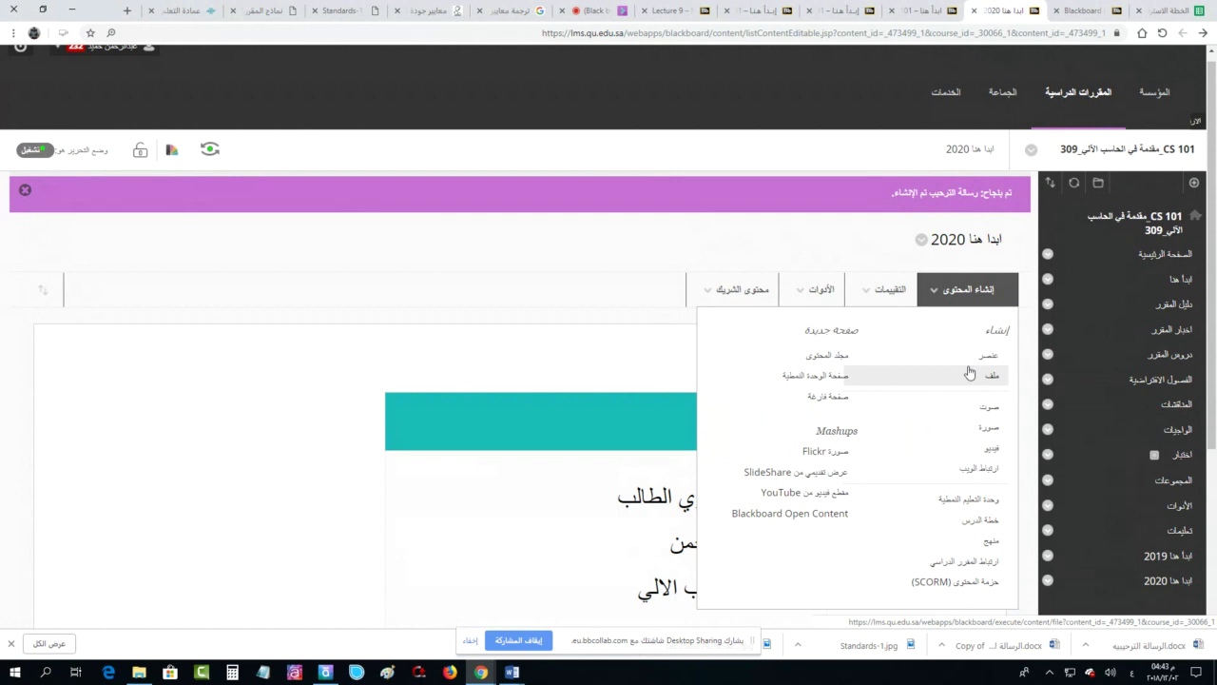
pyautogui.click(1195, 183)
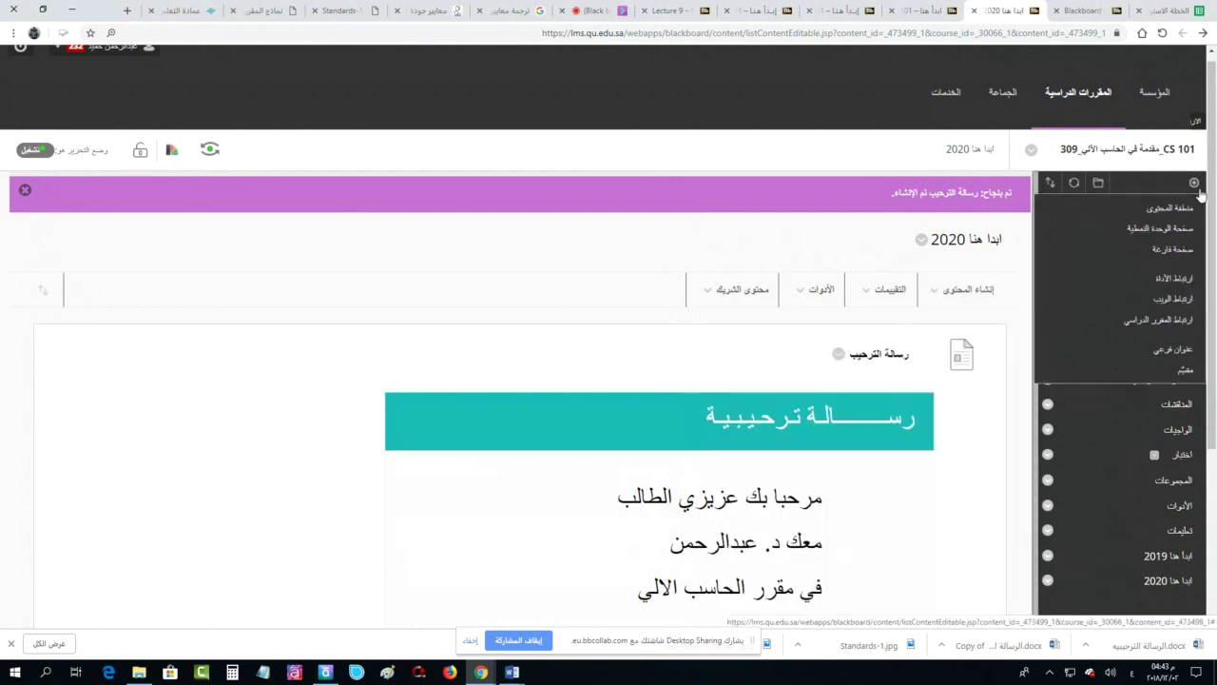
pyautogui.click(1194, 183)
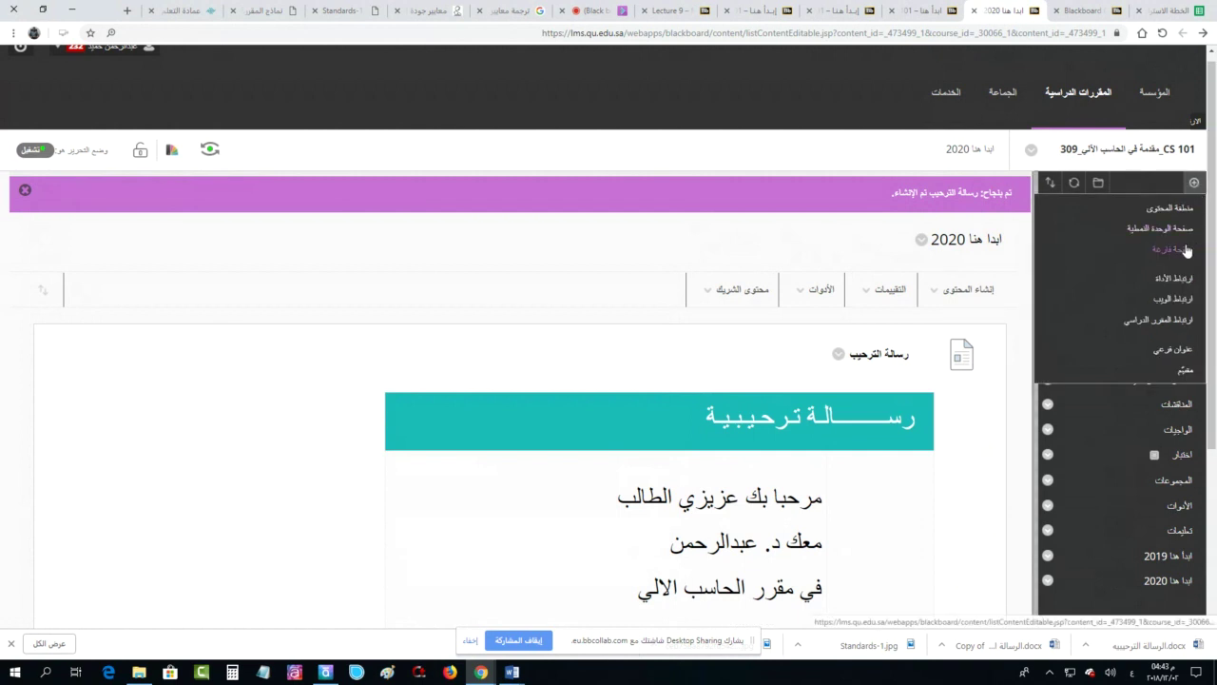
pyautogui.click(1169, 556)
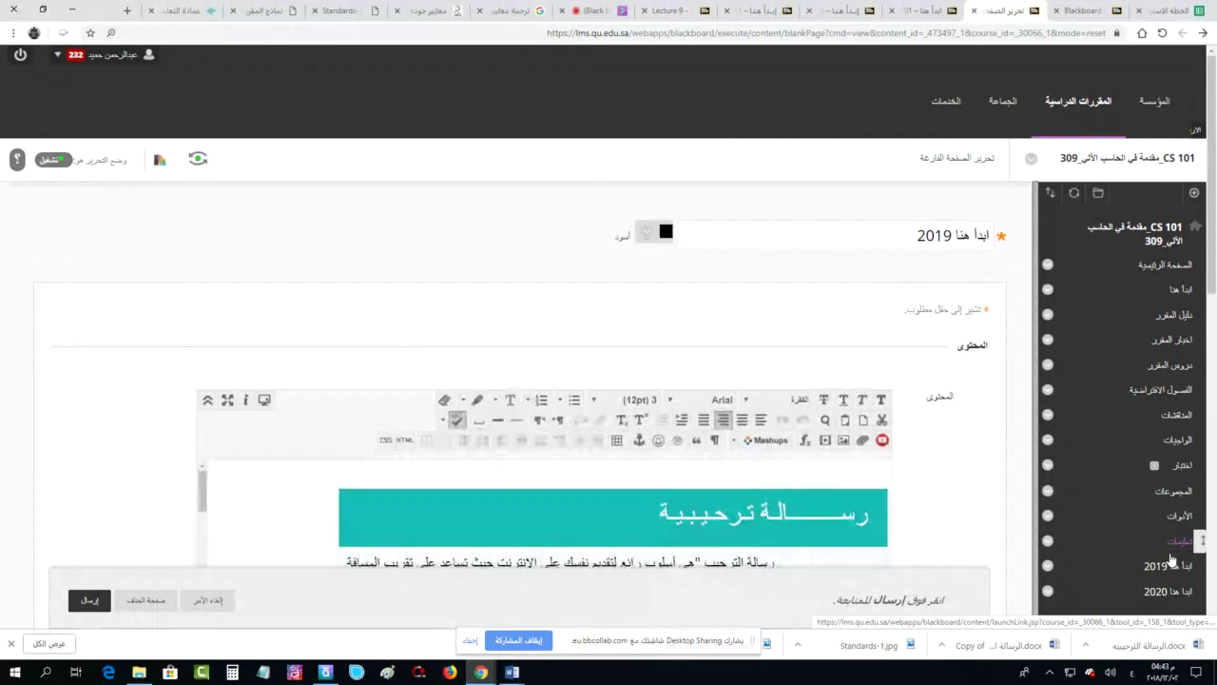
# Show the Collaborate session chat messages, then return to the ابدأ هنا 2019 editor
pyautogui.click(595, 11)
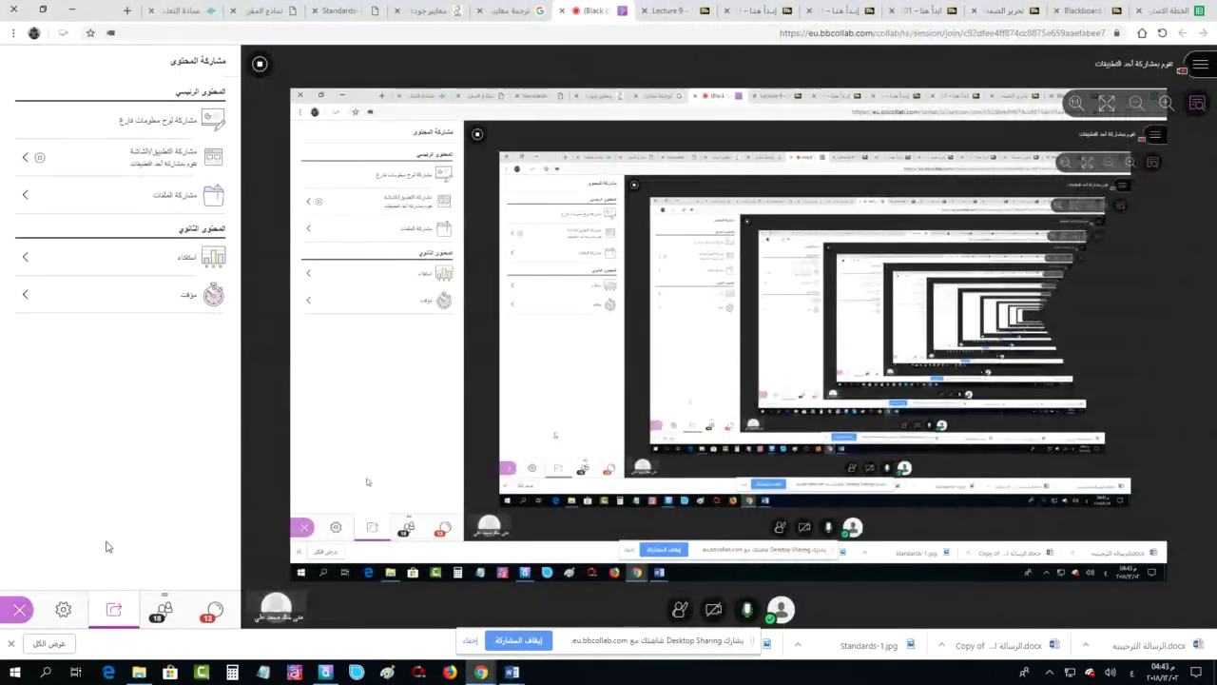
pyautogui.click(215, 613)
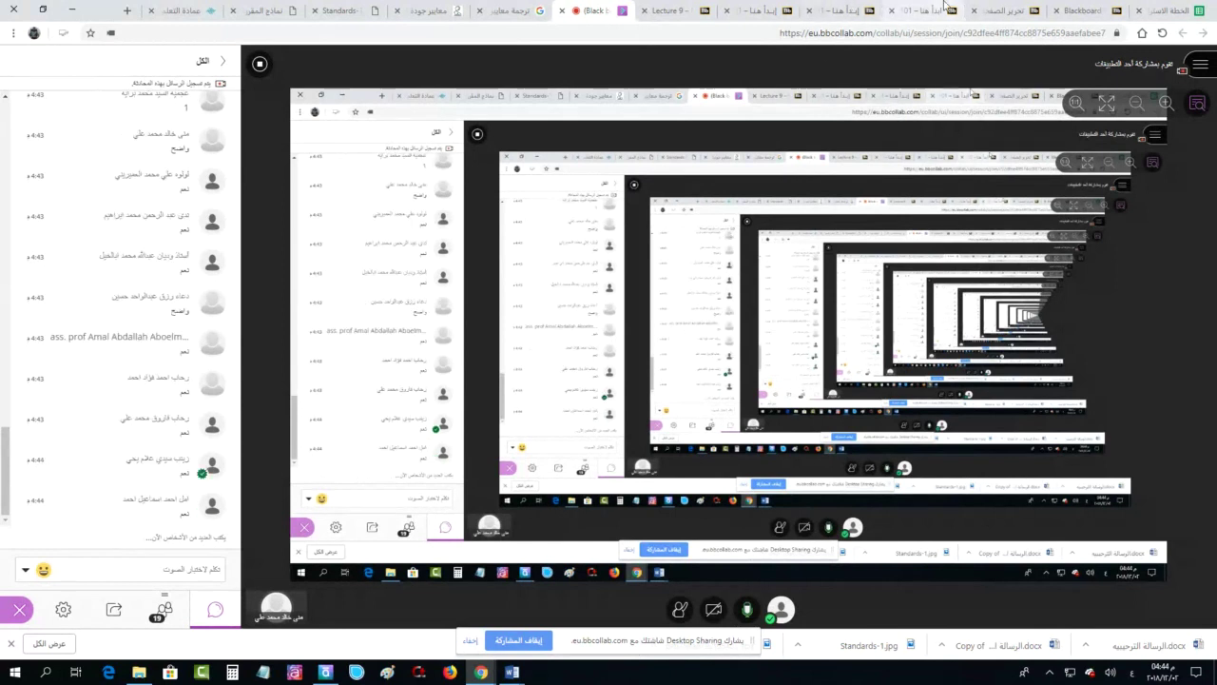
pyautogui.click(989, 10)
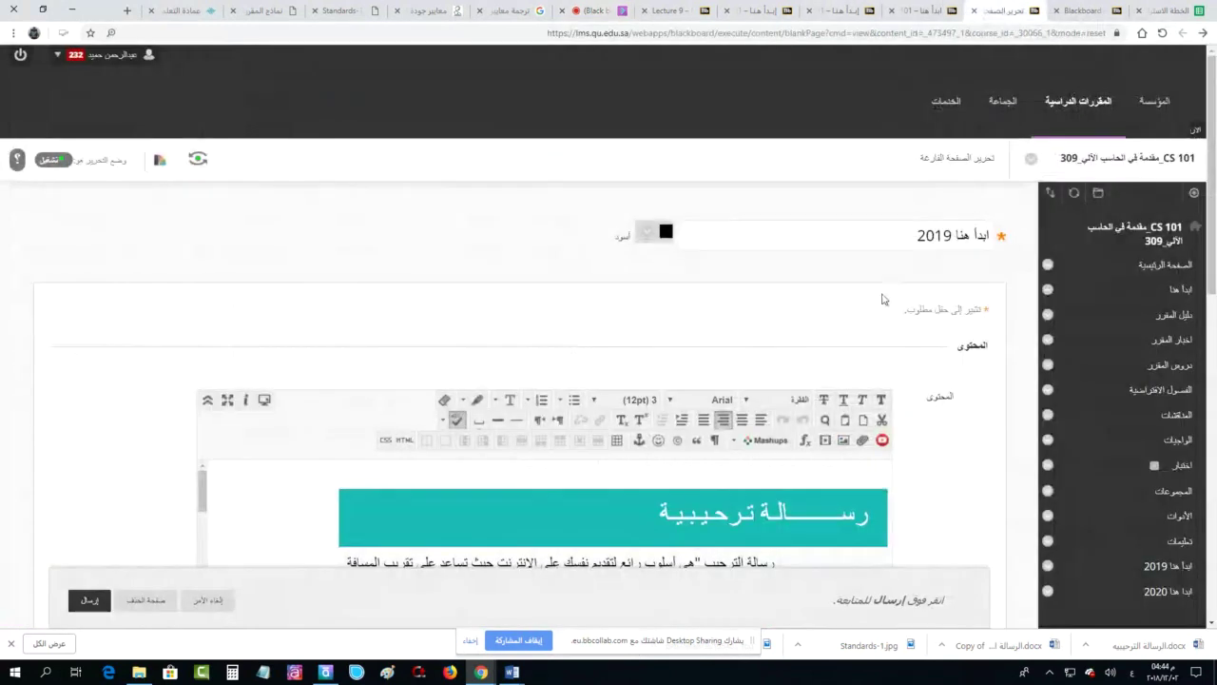
# Turn Edit Mode off on ابدأ هنا 2019 and compare it with the course tour page
pyautogui.click(53, 160)
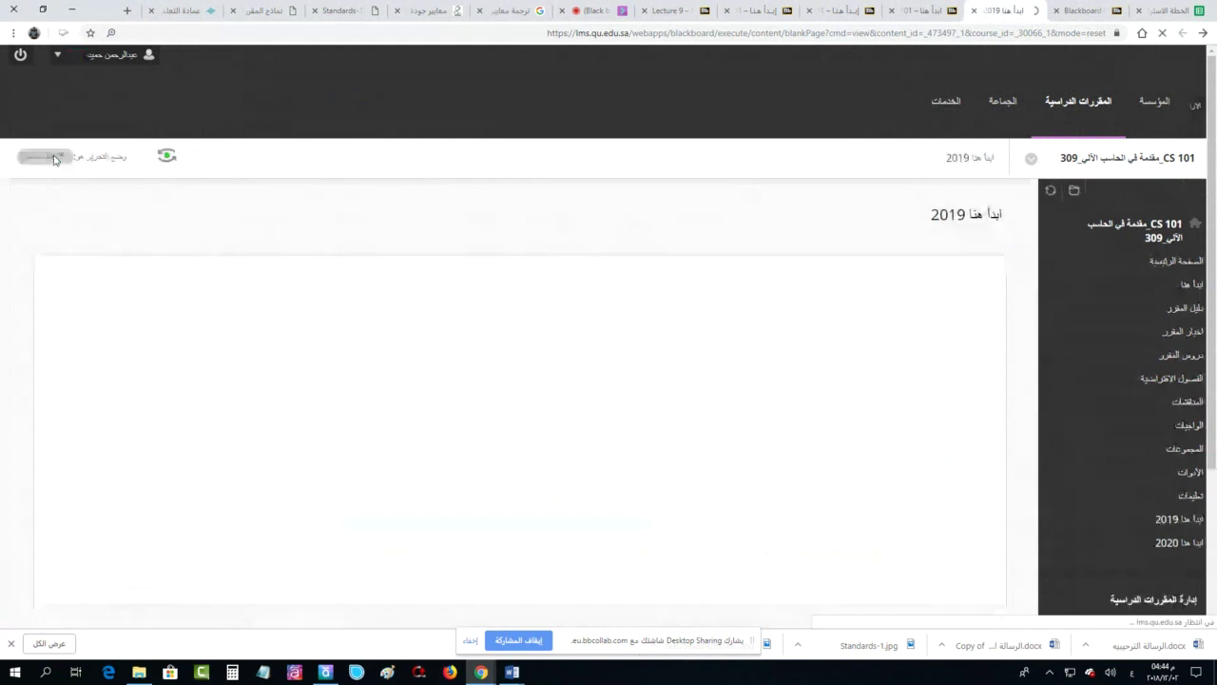
pyautogui.click(908, 19)
pyautogui.scroll(3, 263, 244)
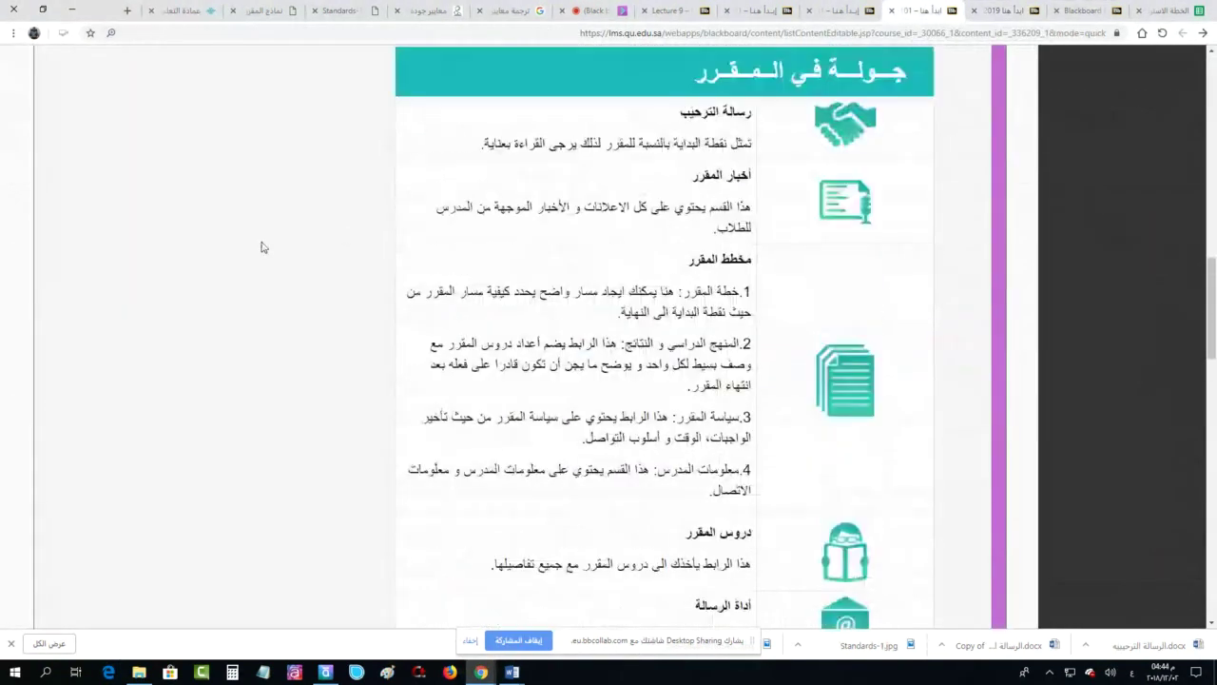
pyautogui.scroll(15, 235, 255)
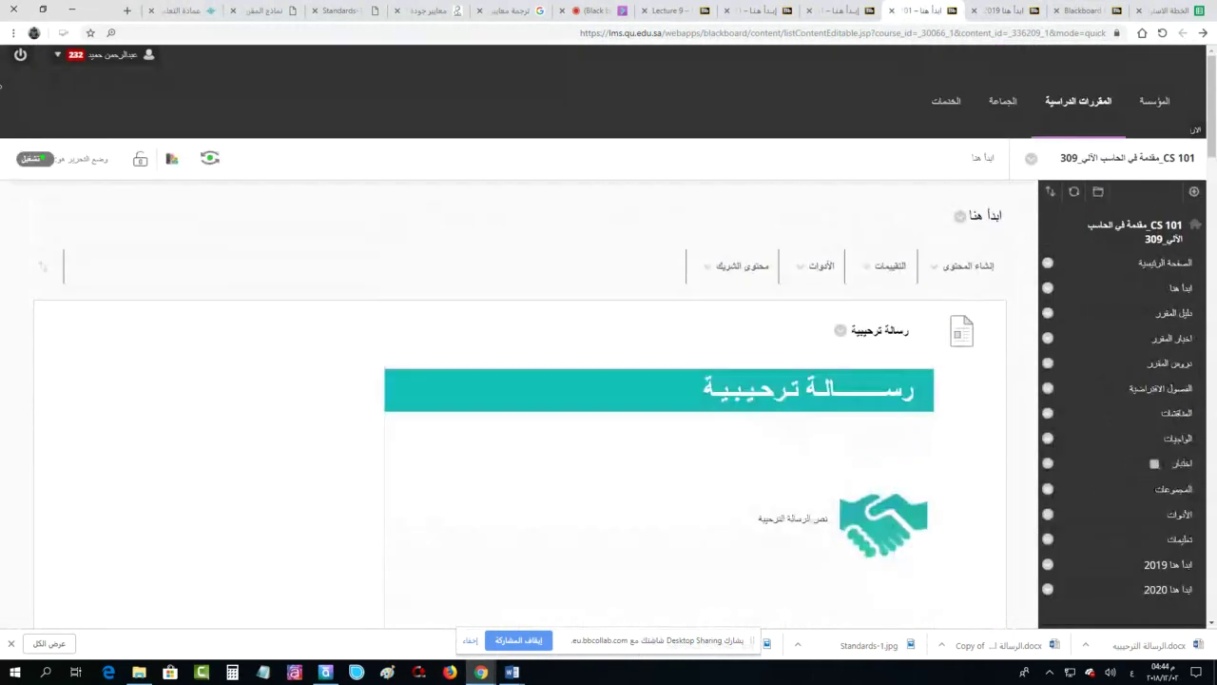
pyautogui.click(994, 8)
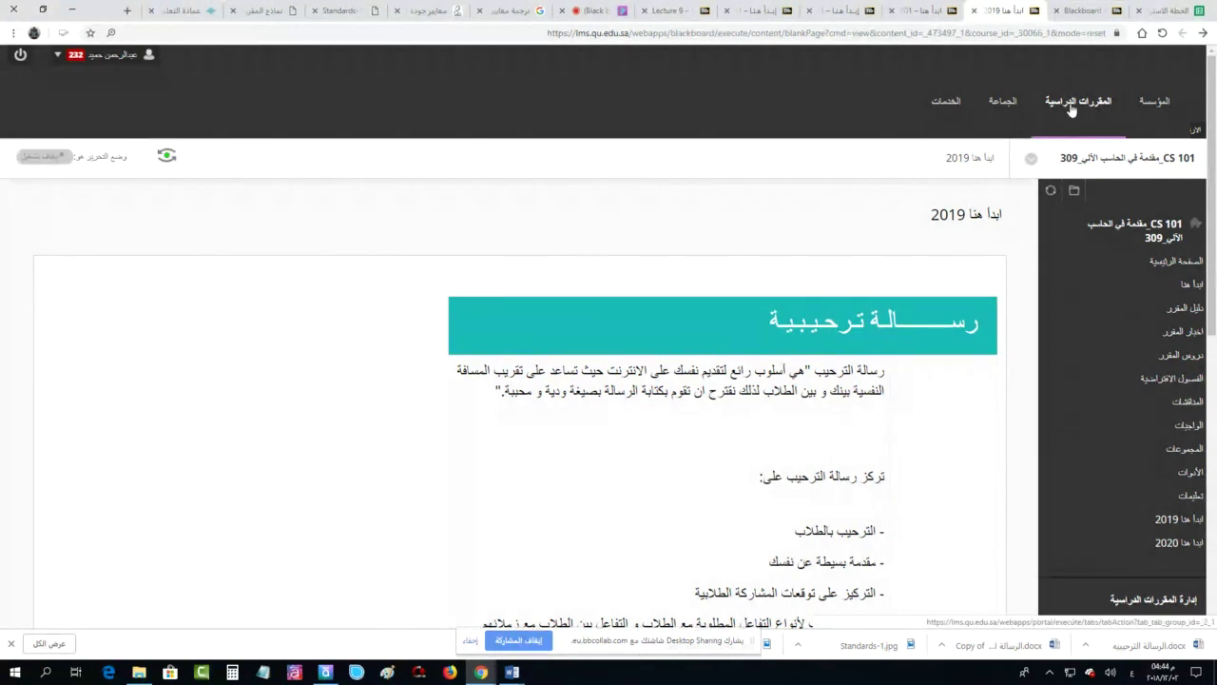
# Compare the Collaborate, ZOOL101, Start Here and CS 101 tabs, ending back in the Collaborate session
pyautogui.click(1082, 10)
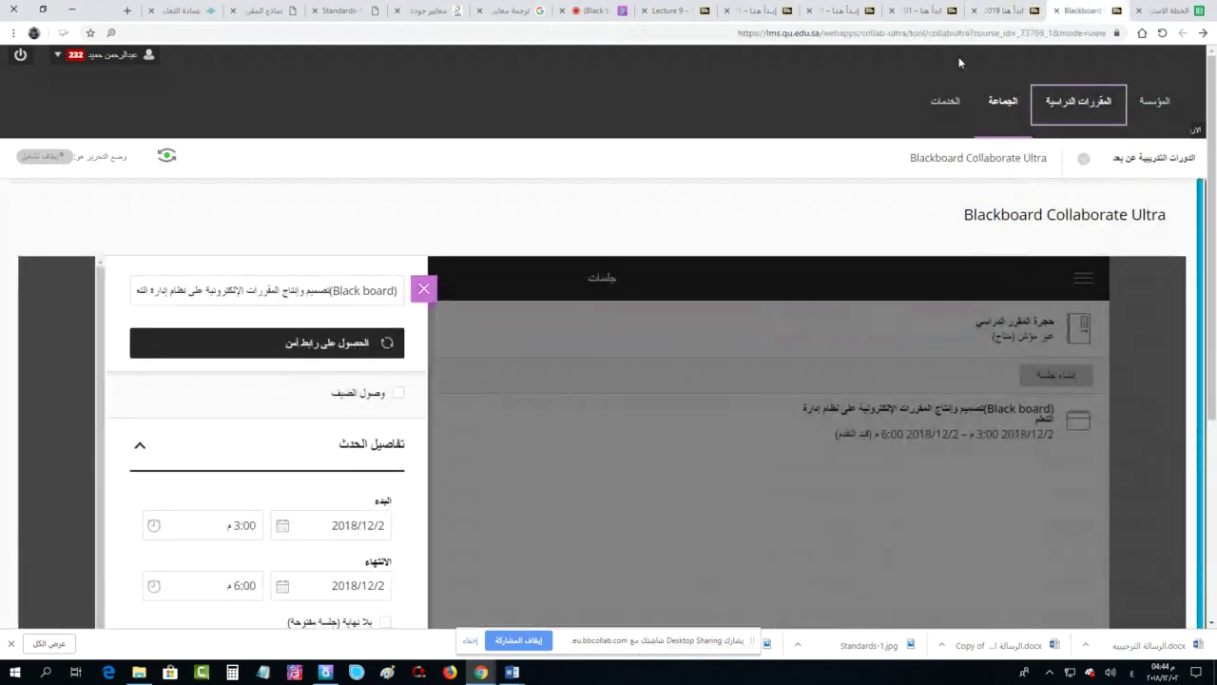
pyautogui.click(771, 9)
pyautogui.click(846, 10)
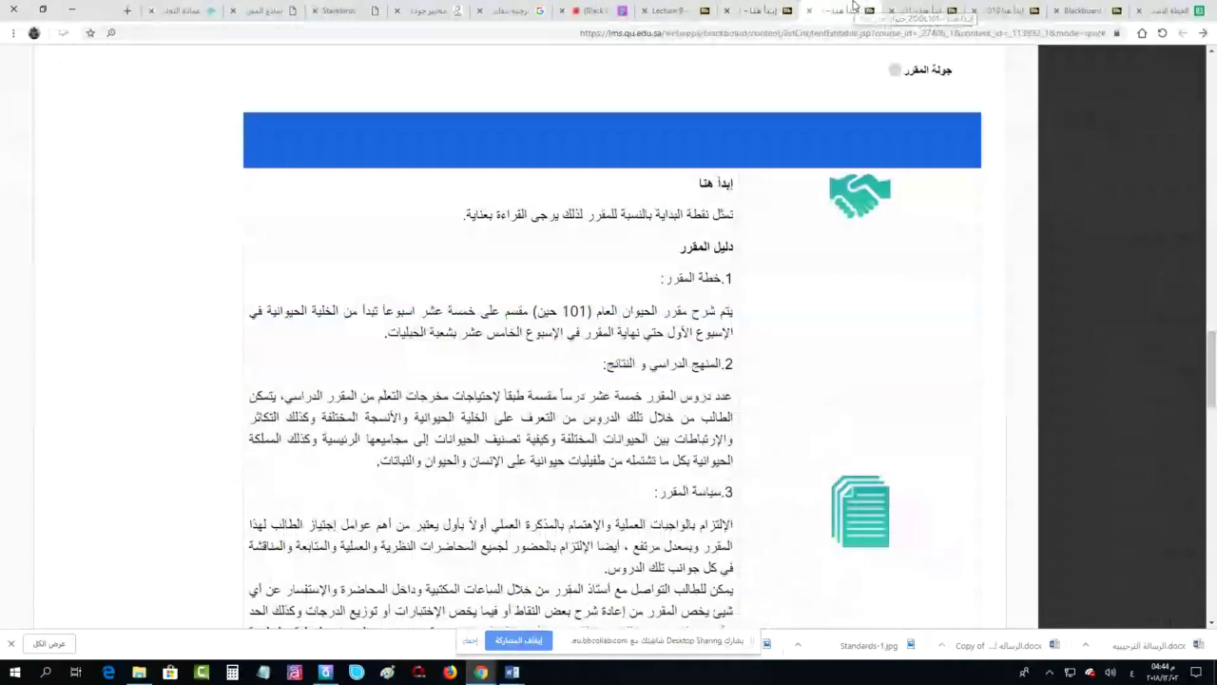
pyautogui.click(927, 10)
pyautogui.click(1001, 7)
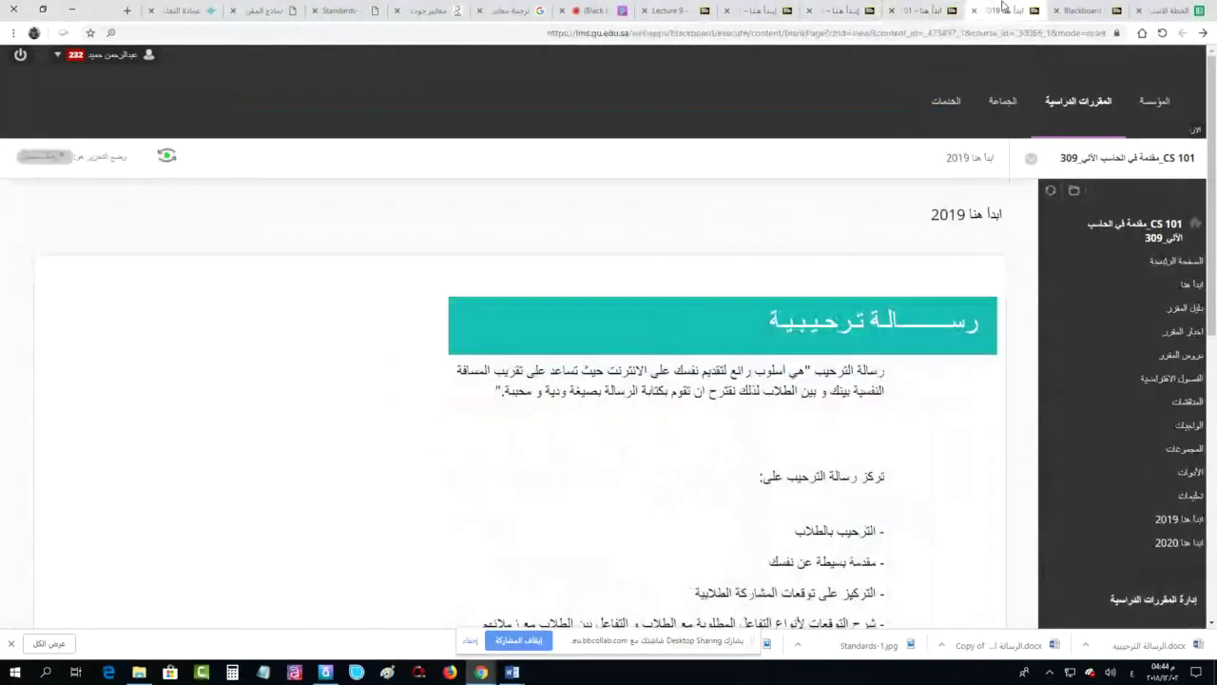
pyautogui.click(916, 9)
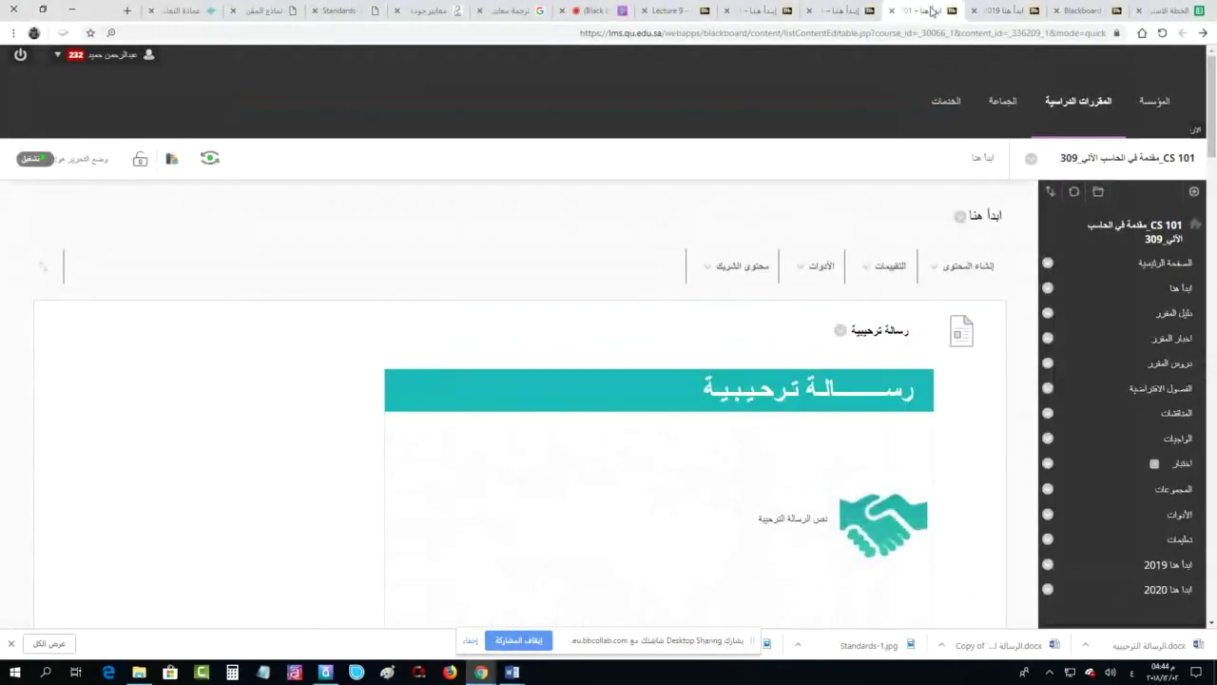
pyautogui.click(1084, 113)
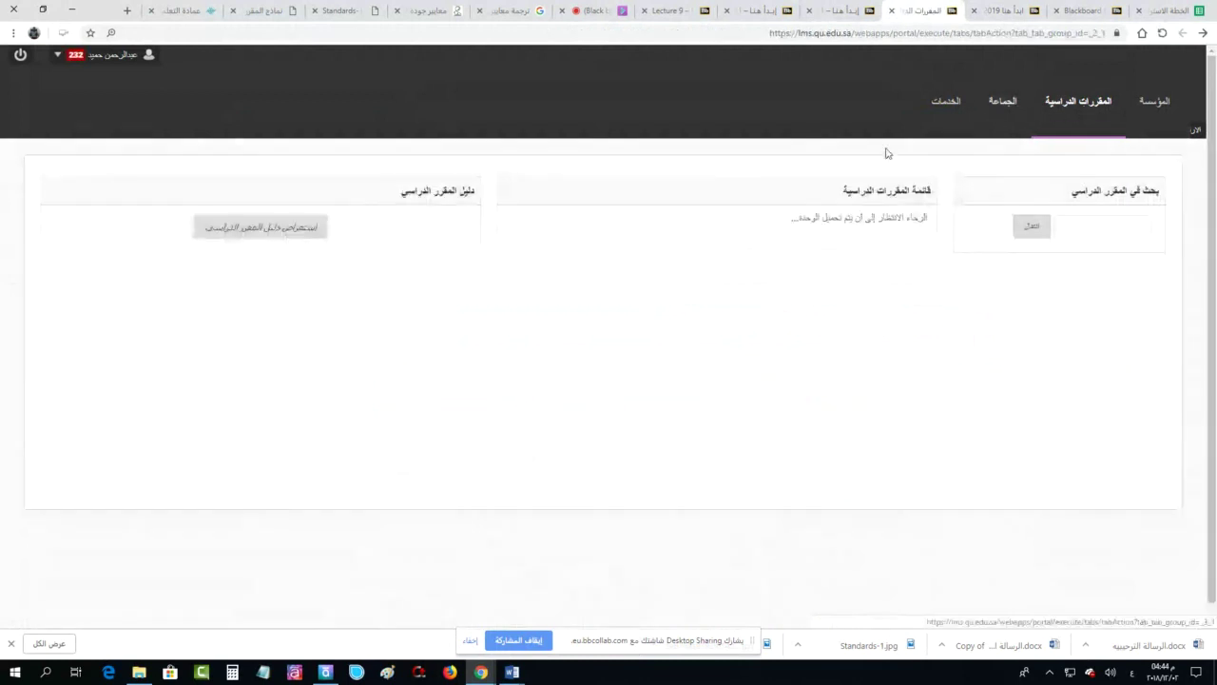
pyautogui.click(587, 8)
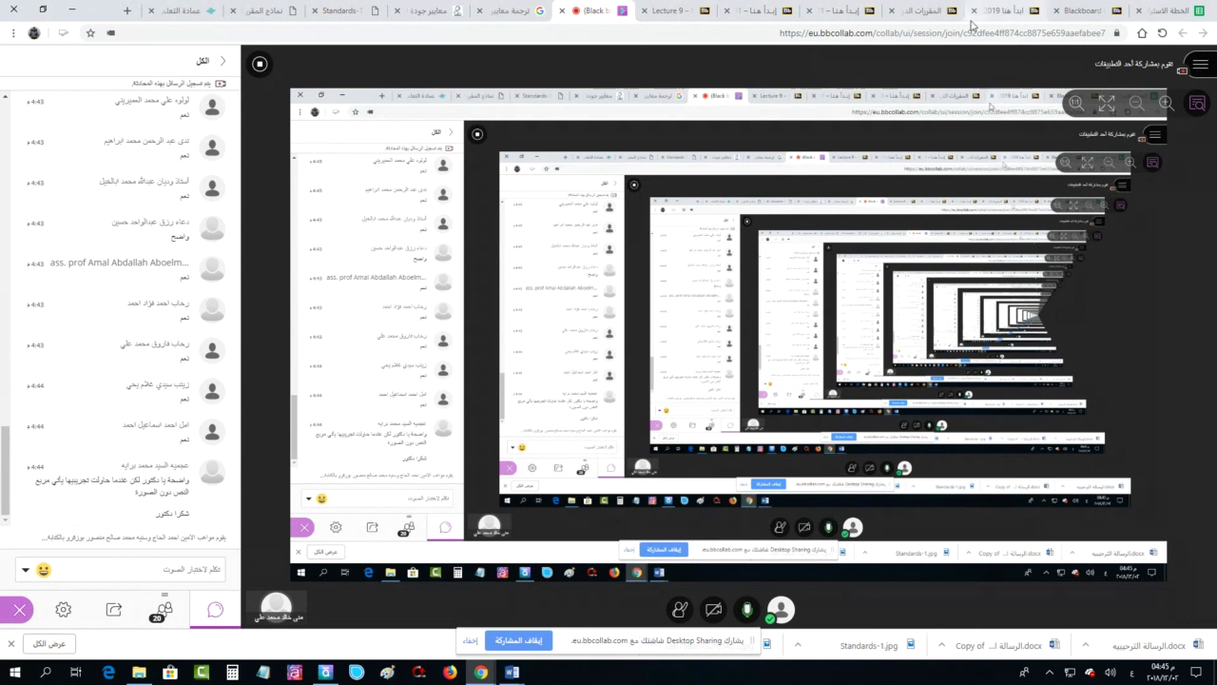
# Bring up the full course list and expand the courses with no assigned term
pyautogui.click(1084, 11)
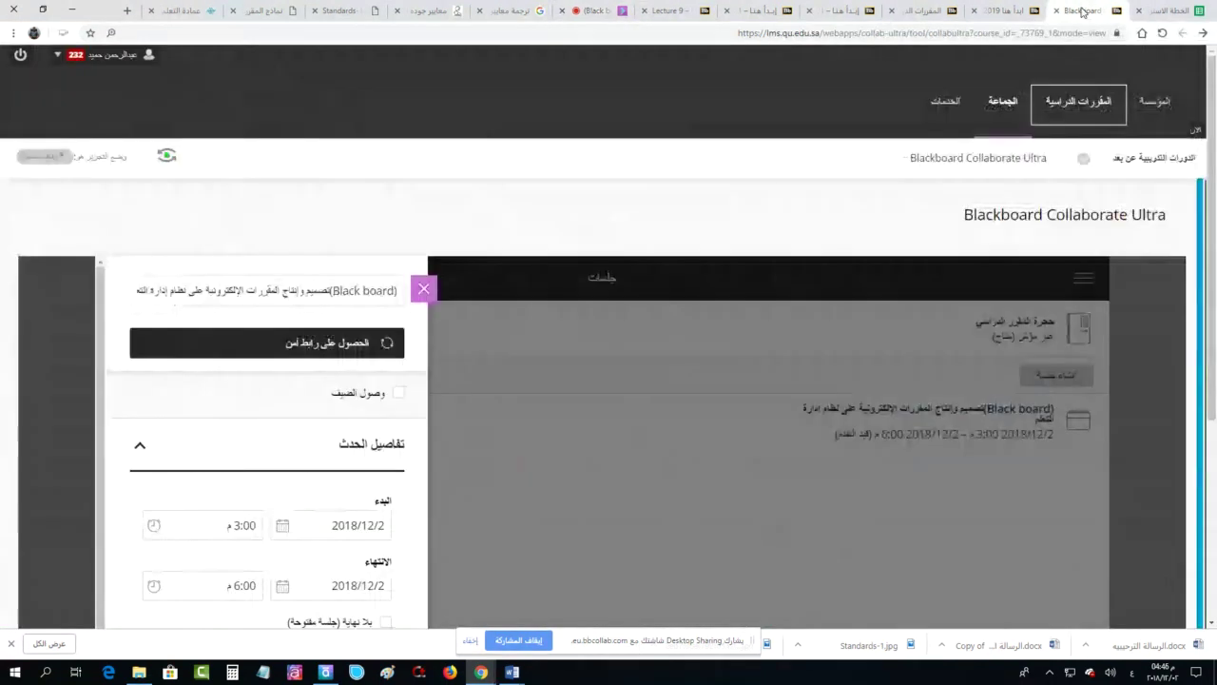
pyautogui.click(1006, 10)
pyautogui.click(911, 8)
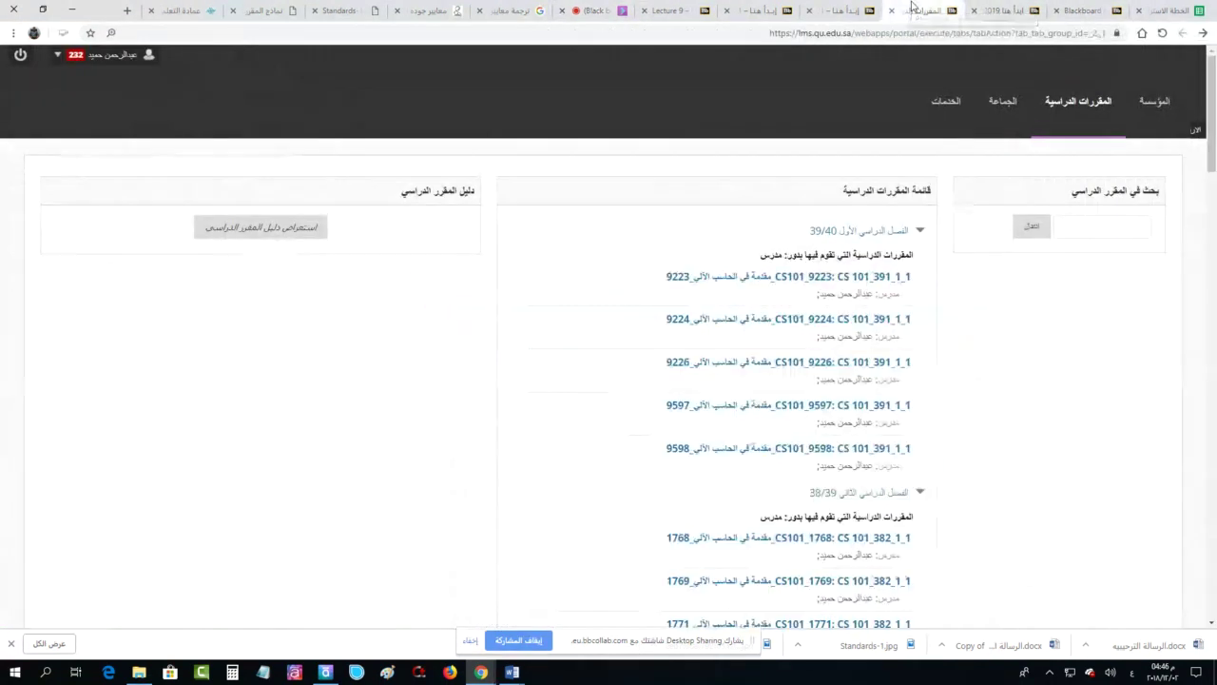
pyautogui.scroll(-2, 810, 320)
pyautogui.scroll(-15, 815, 323)
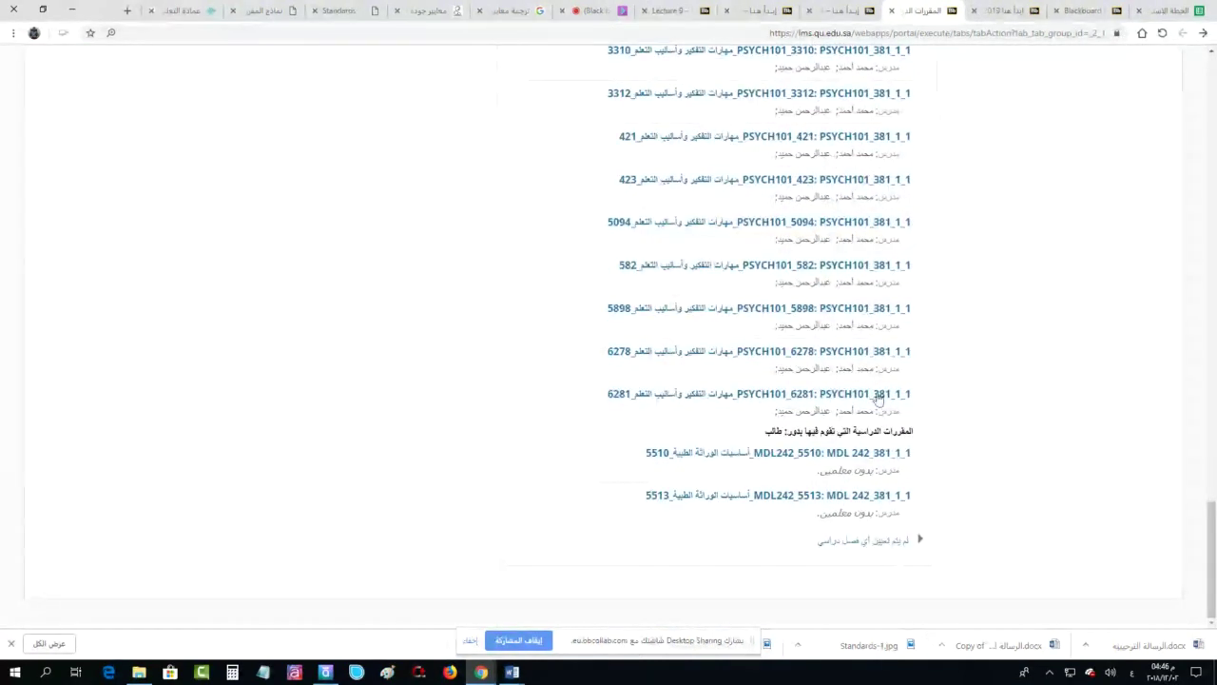
pyautogui.click(917, 541)
# Open eh-lsd-mc102 and eh-ldoqu101 in new tabs and switch to the Arabic sample course
pyautogui.scroll(-15, 650, 484)
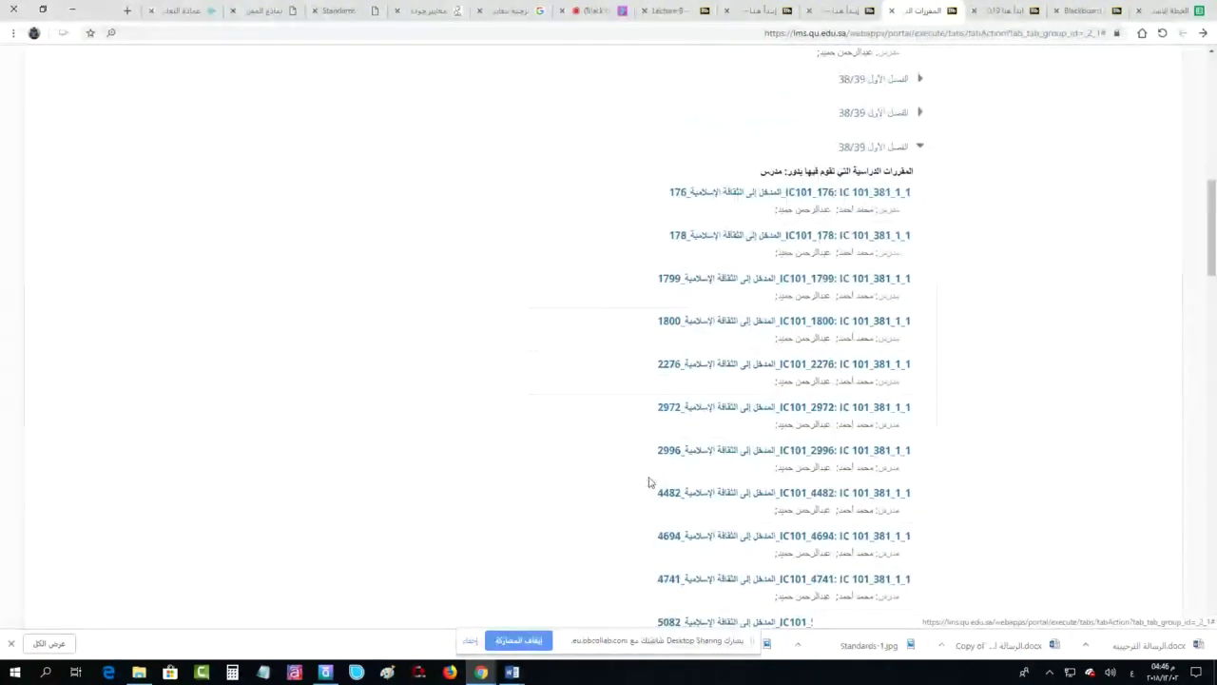
pyautogui.scroll(-5, 650, 475)
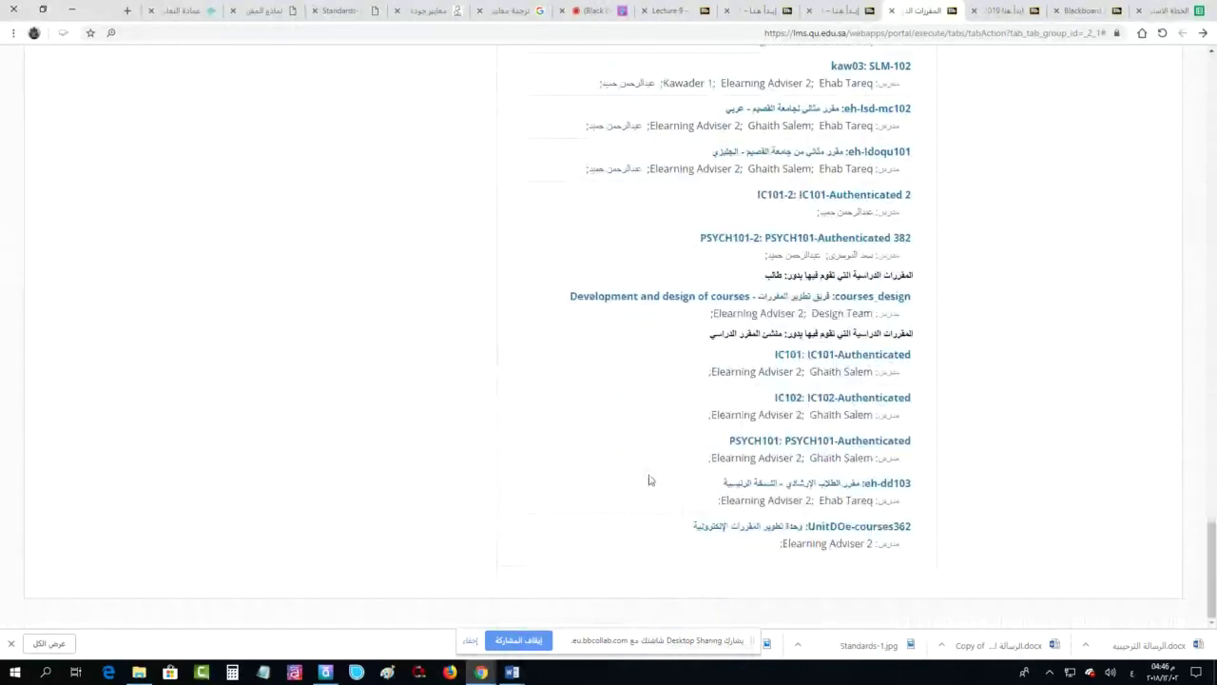
pyautogui.rightClick(748, 107)
pyautogui.click(744, 118)
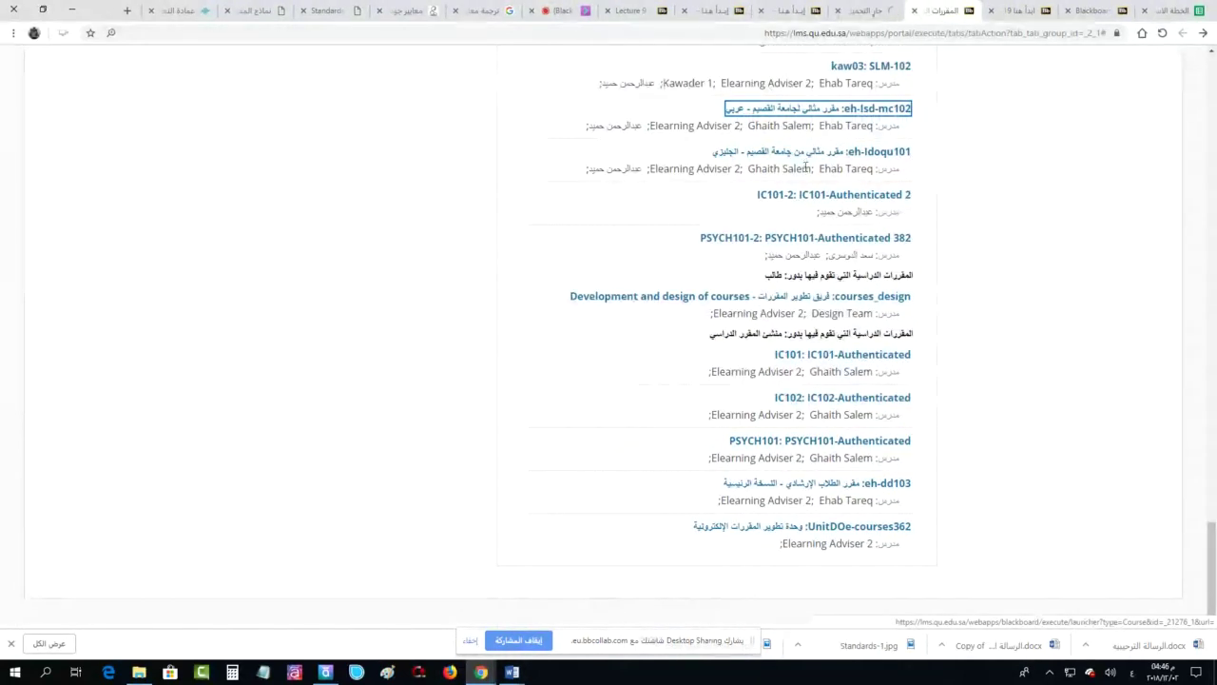
pyautogui.rightClick(797, 153)
pyautogui.click(786, 162)
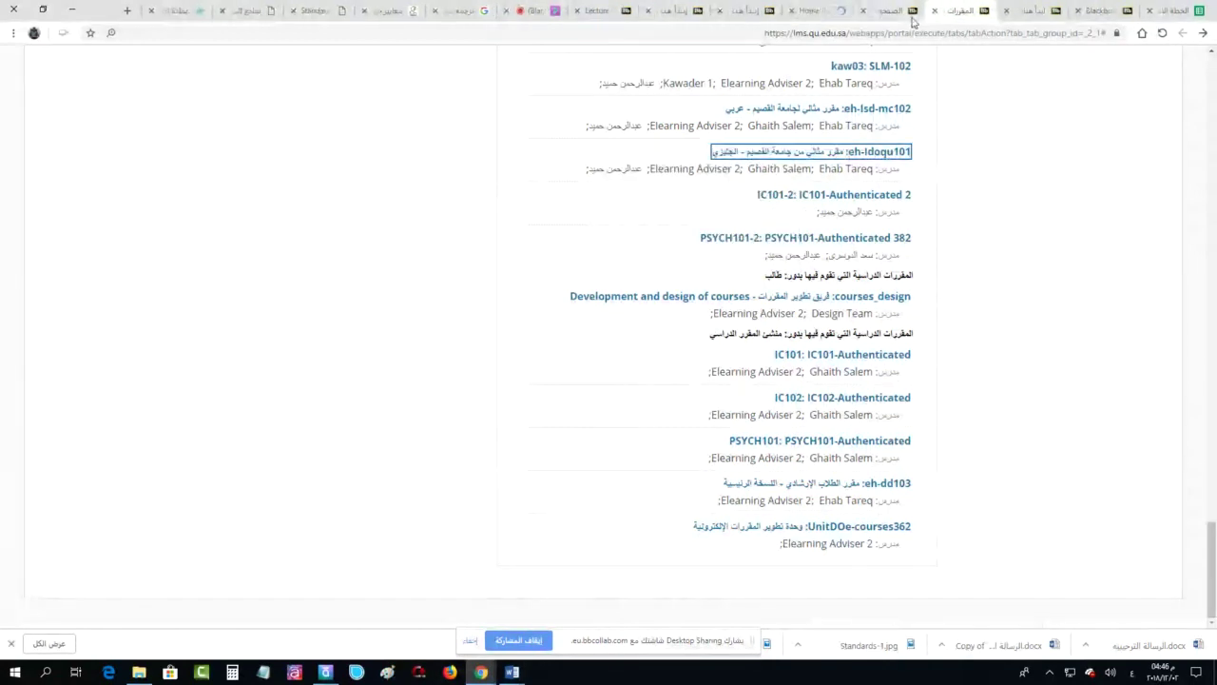
pyautogui.click(883, 11)
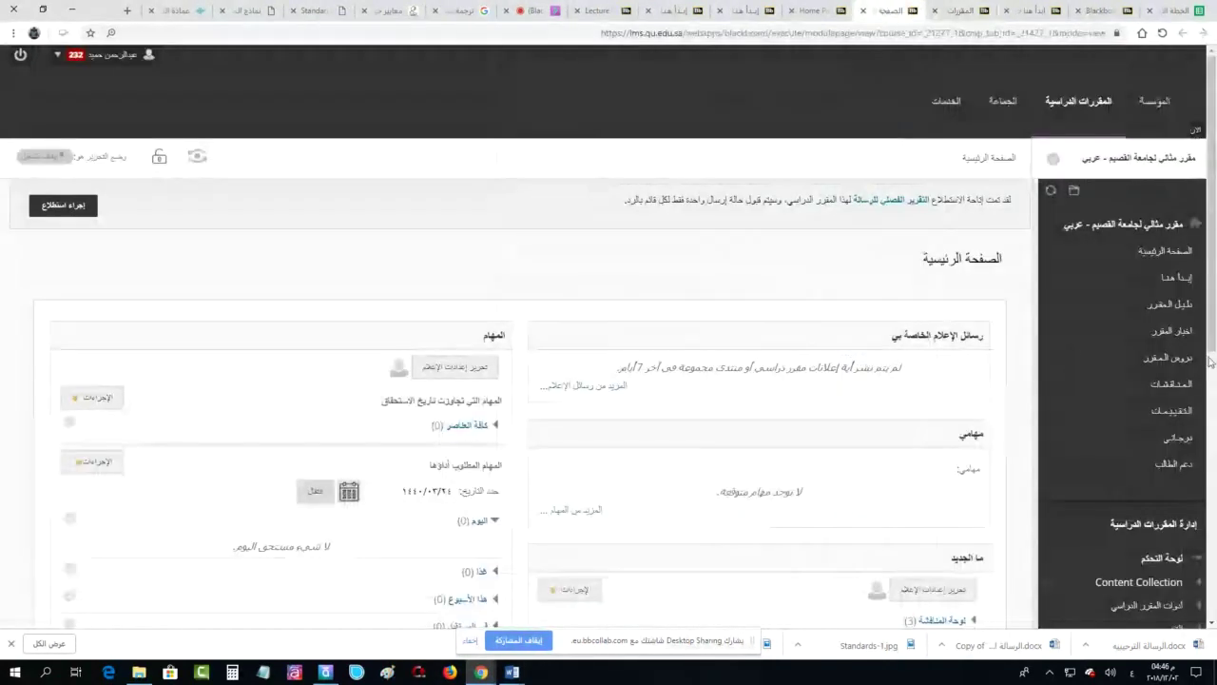
# Look through the sample course's إبدأ هنا page
pyautogui.click(1180, 279)
pyautogui.scroll(-15, 718, 312)
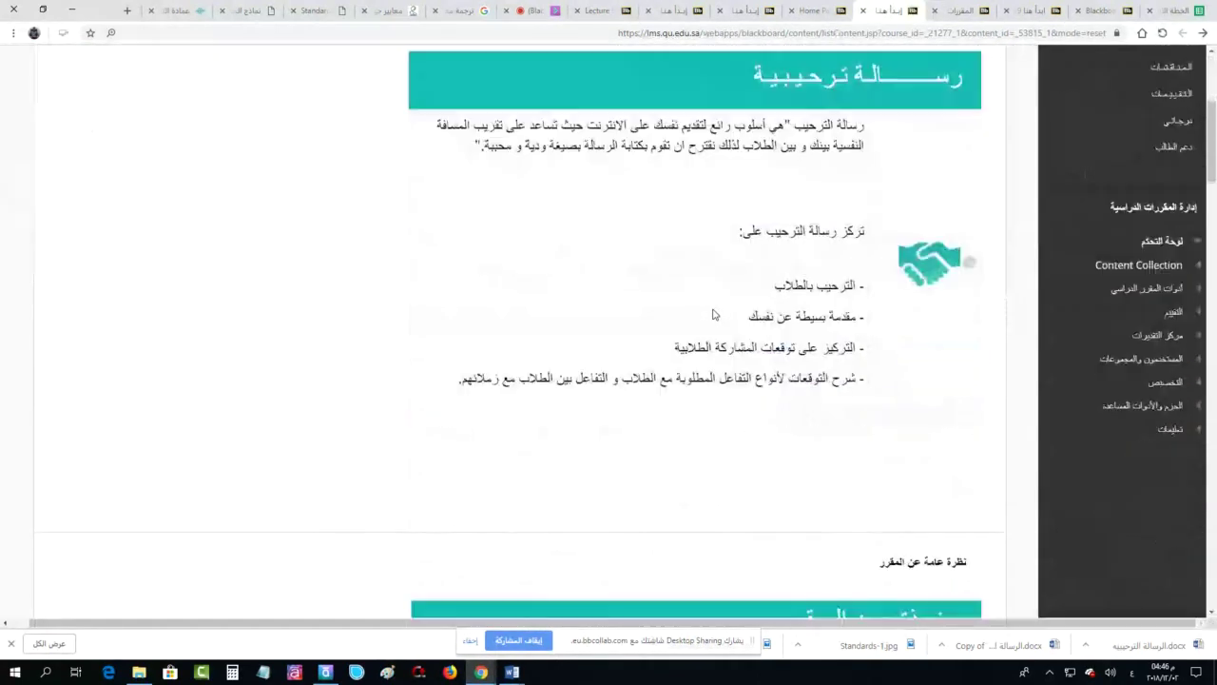
pyautogui.scroll(-15, 713, 312)
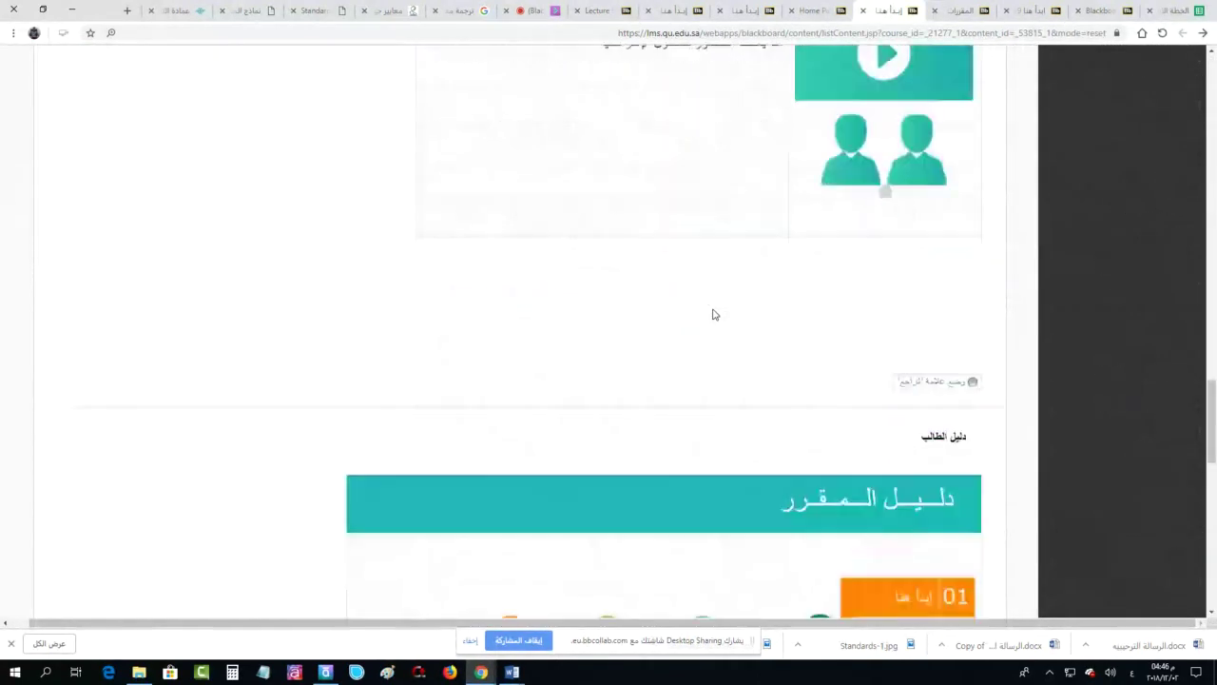
pyautogui.scroll(20, 727, 307)
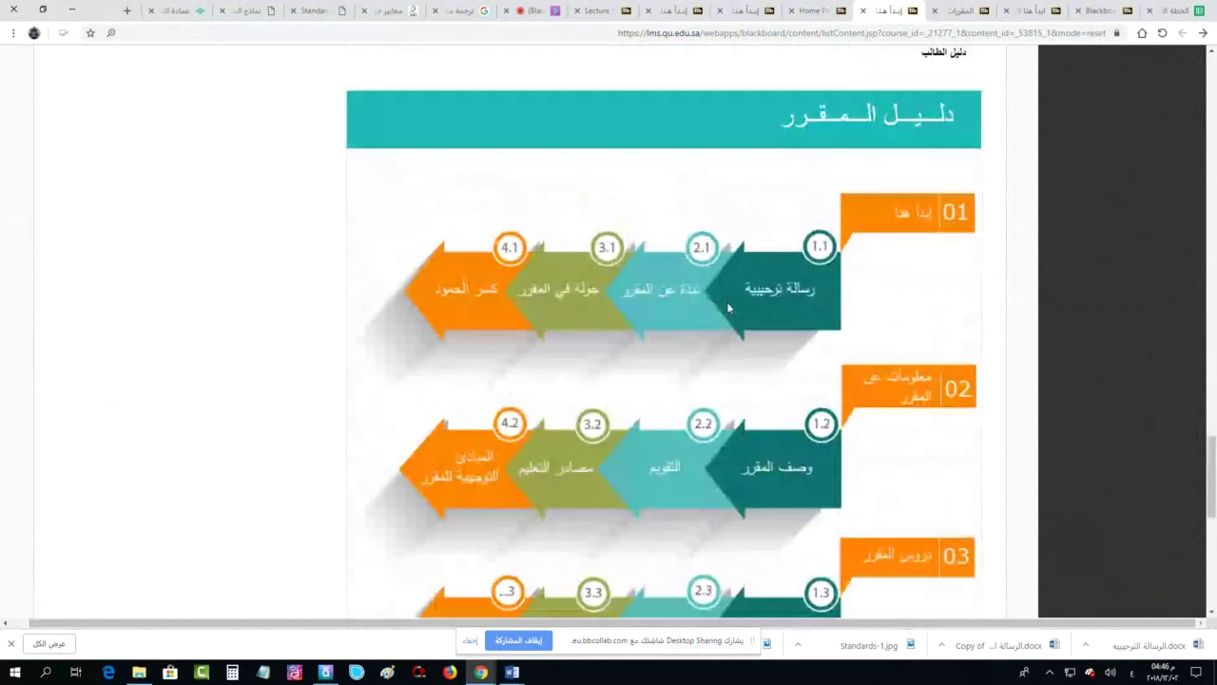
pyautogui.scroll(2, 727, 307)
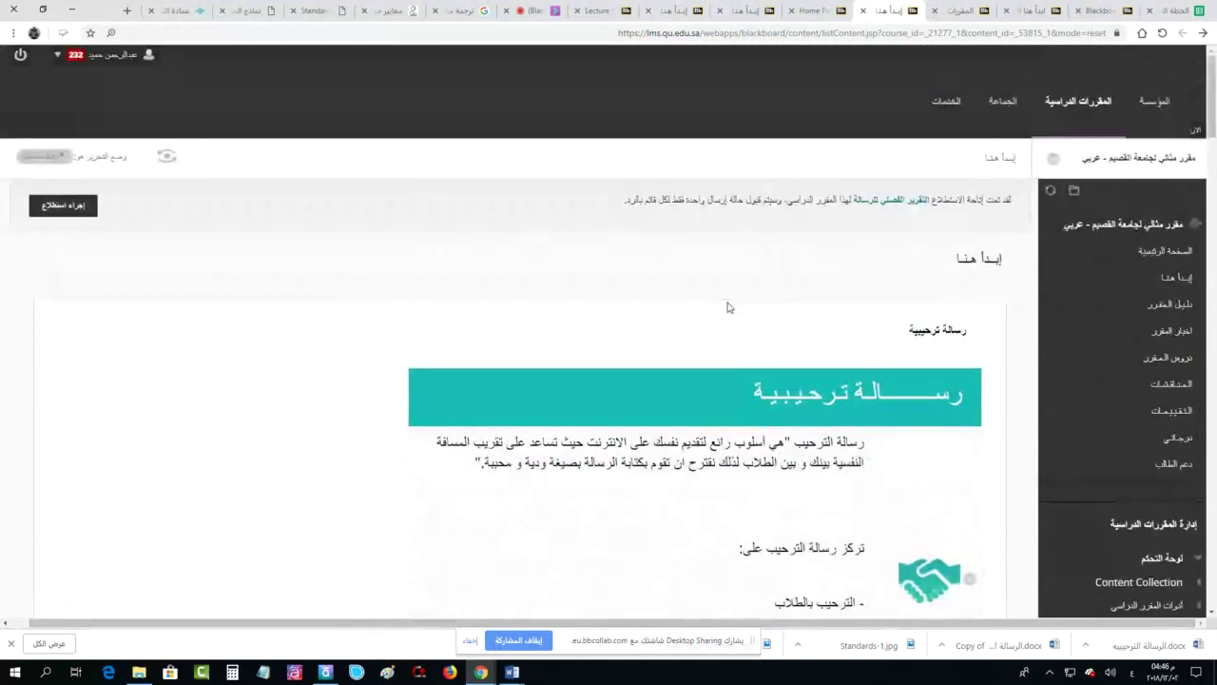
# Look through the دليل المقرر page, then switch to the نماذج المقرر.pdf tab
pyautogui.click(1175, 306)
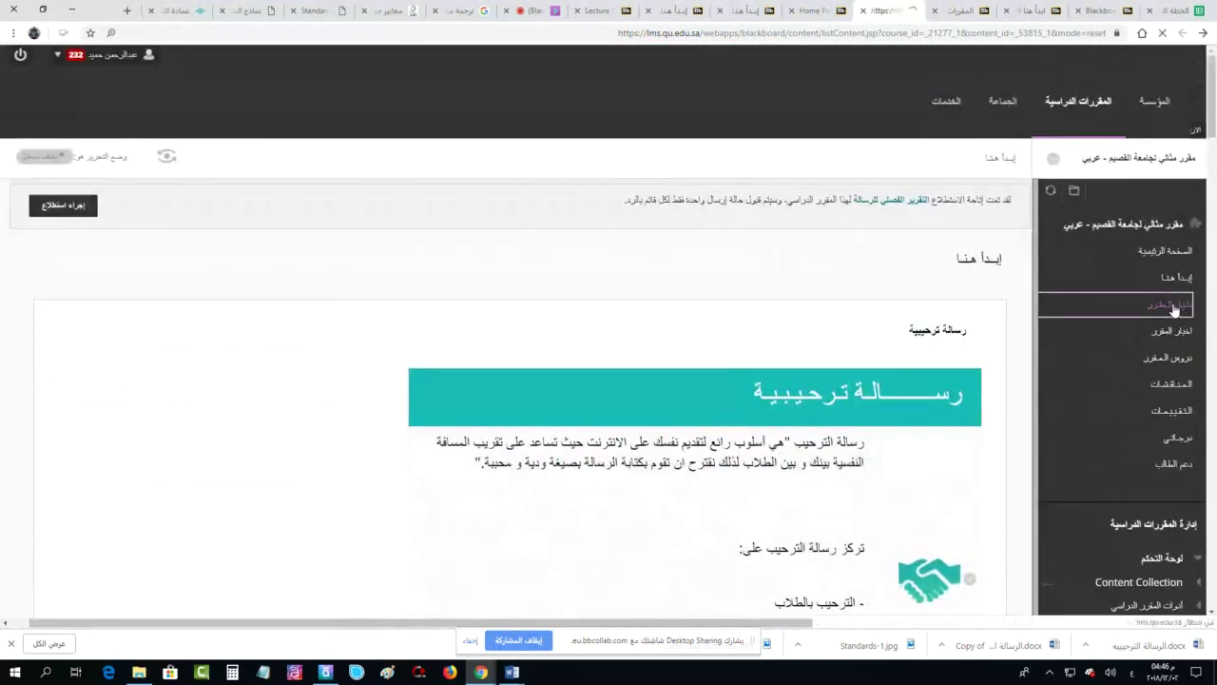
pyautogui.scroll(-5, 608, 338)
pyautogui.scroll(-10, 557, 339)
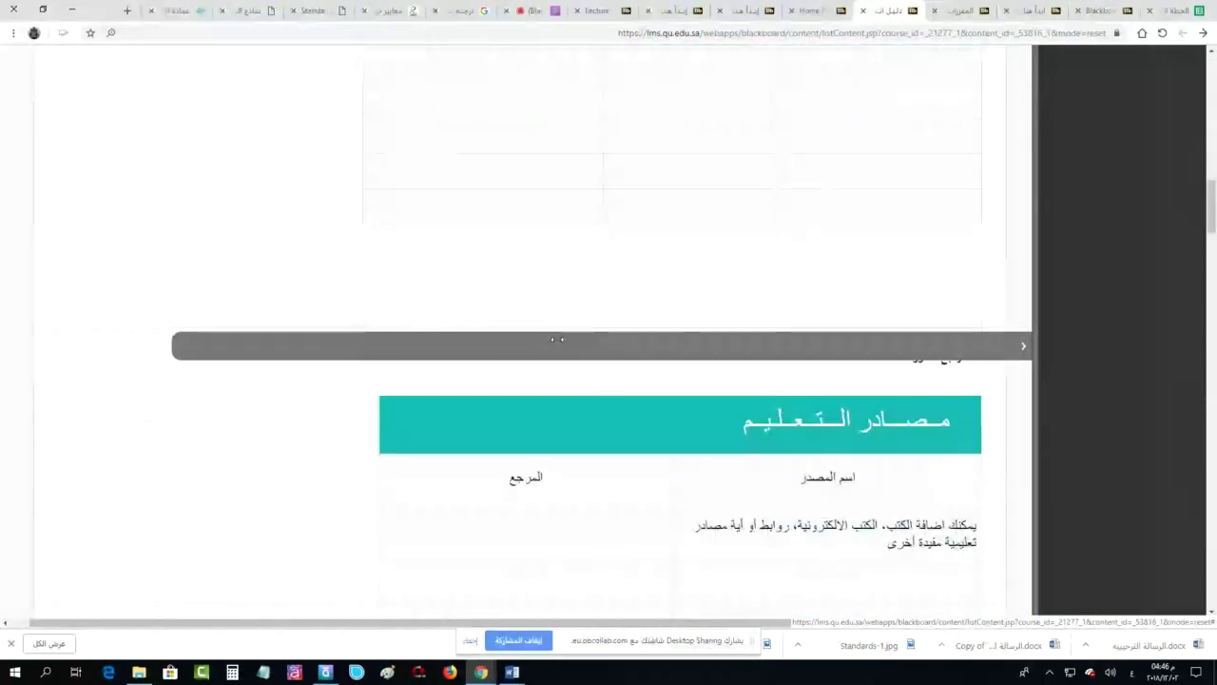
pyautogui.click(242, 10)
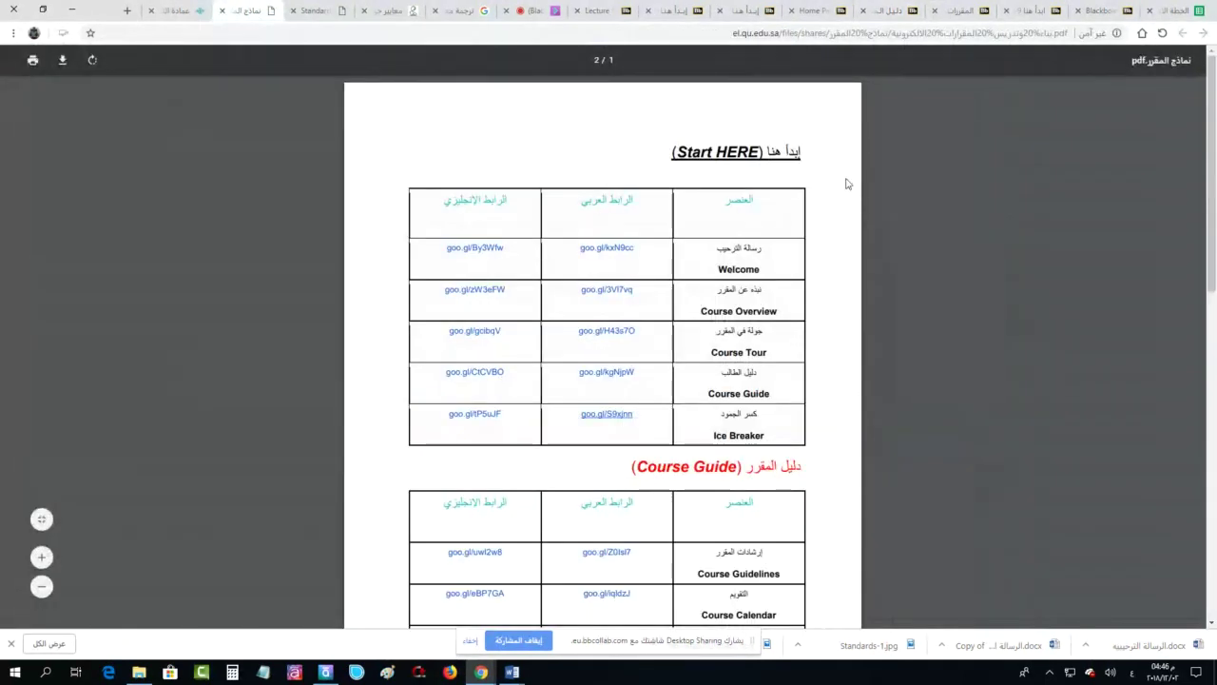
# Scroll نماذج المقرر.pdf from the Start HERE table down to the Course Lessons table
pyautogui.scroll(-3, 743, 414)
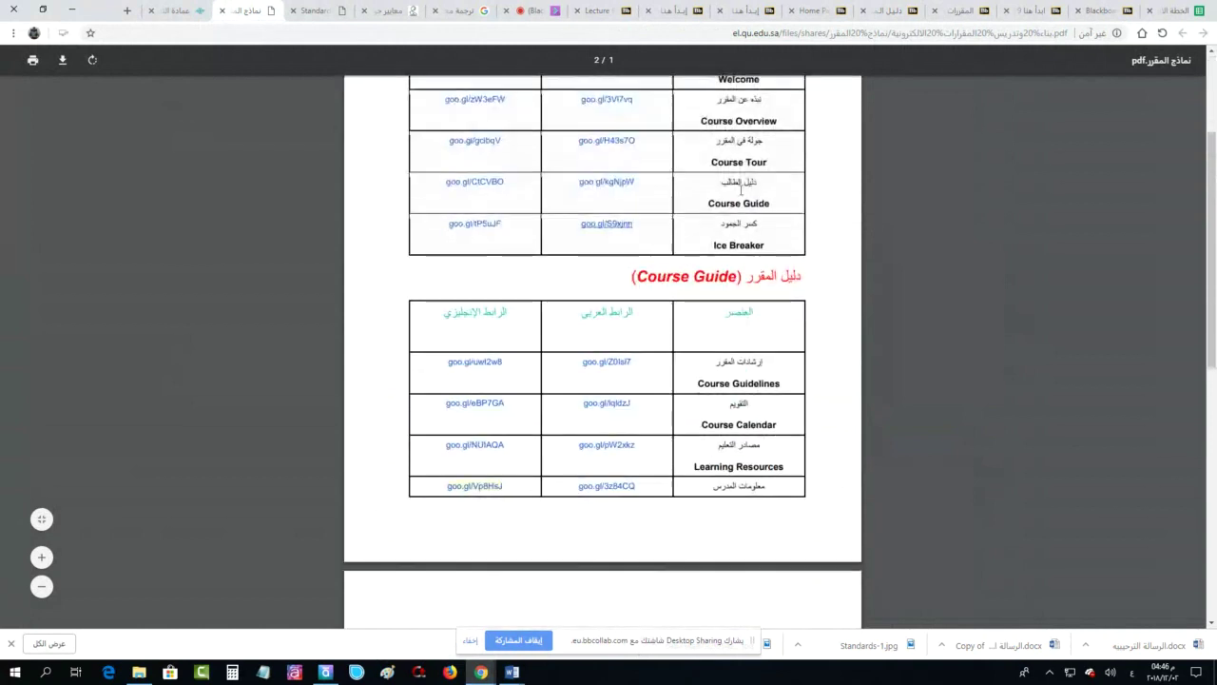
pyautogui.scroll(3, 723, 314)
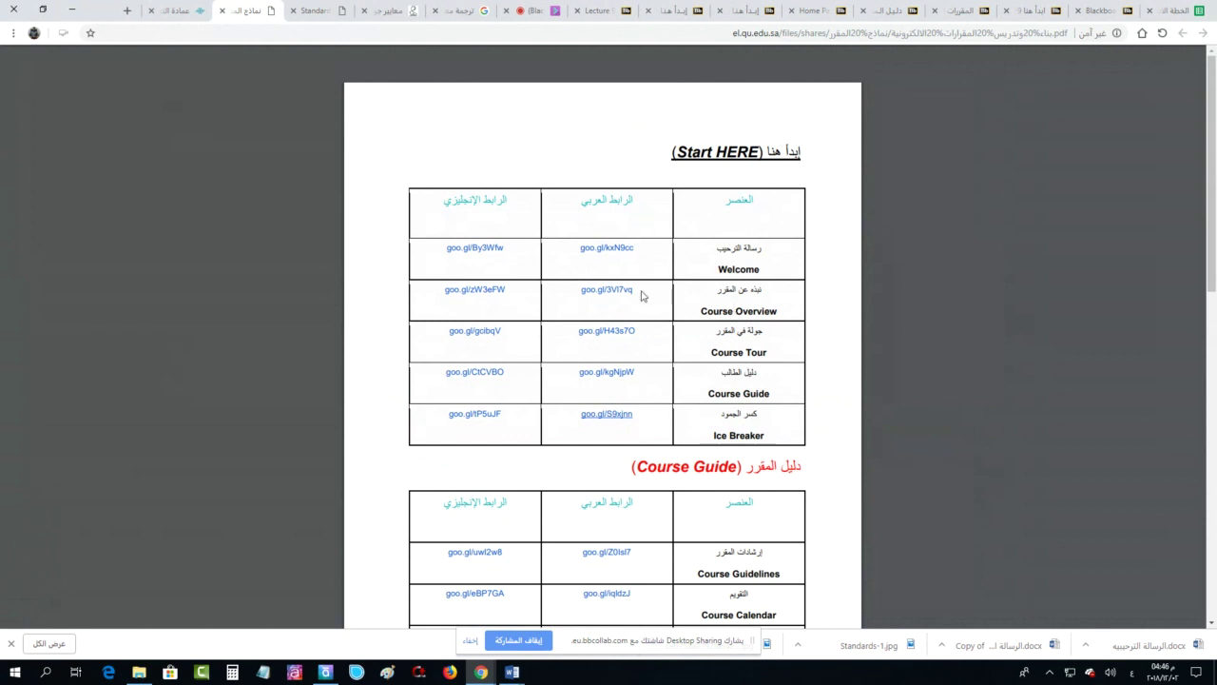
pyautogui.scroll(-2, 656, 380)
pyautogui.scroll(-3, 666, 266)
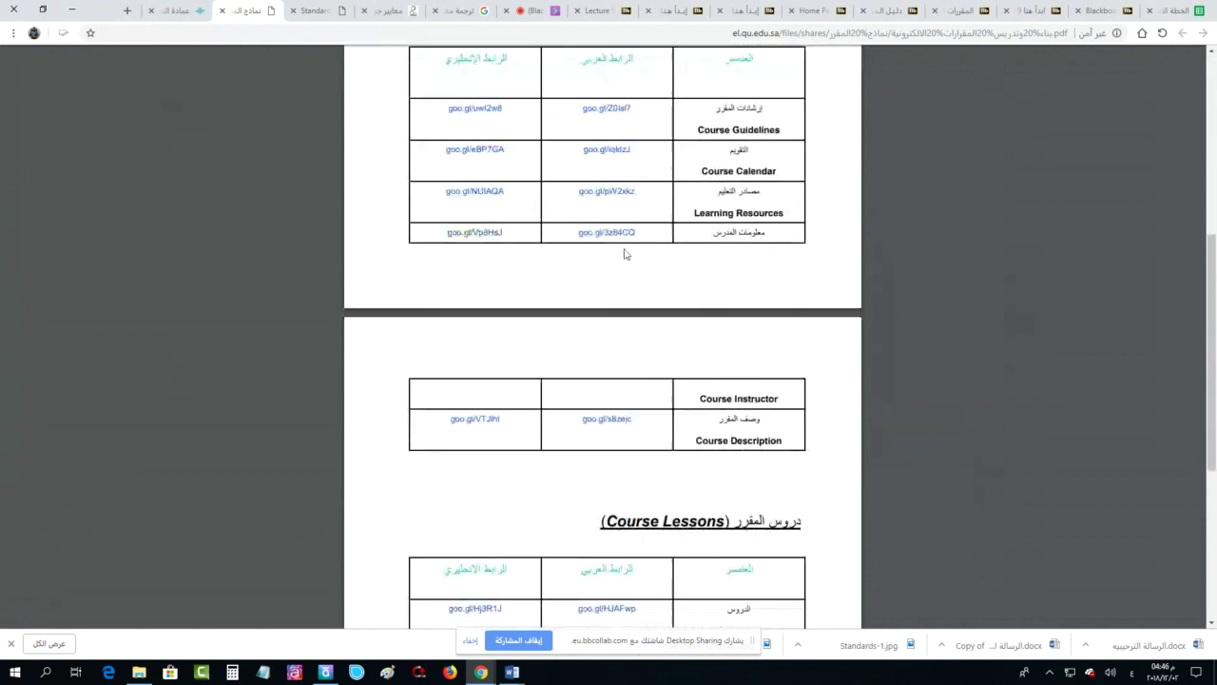
pyautogui.scroll(-2, 633, 407)
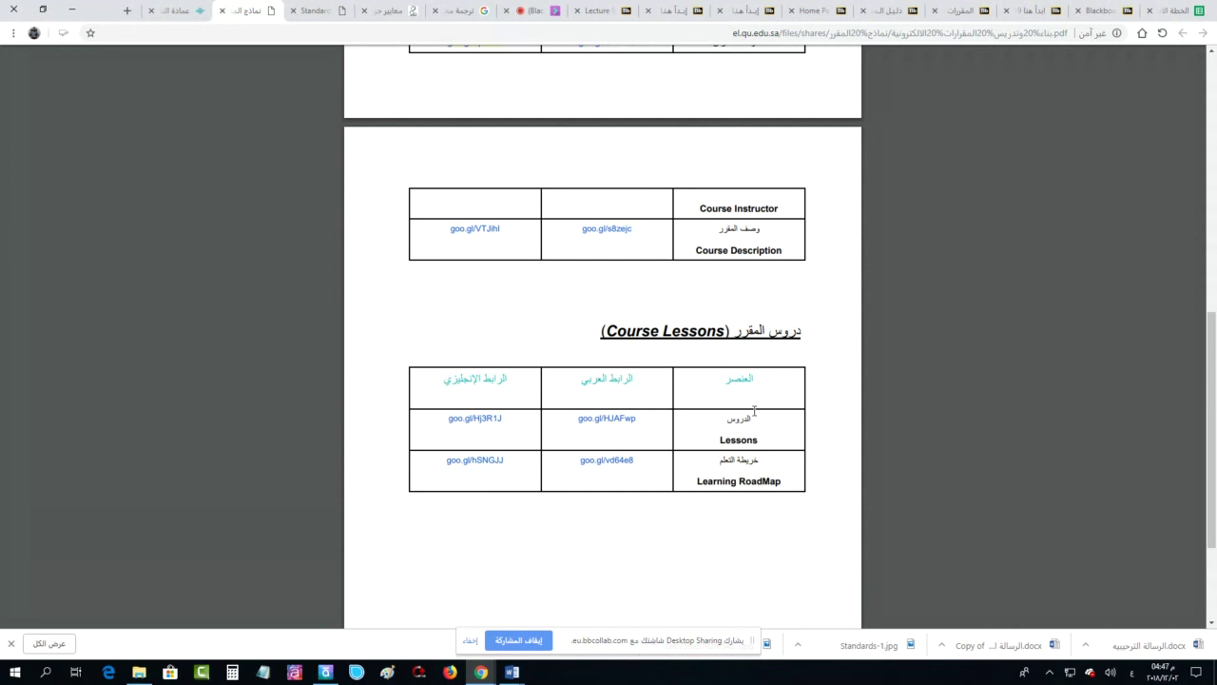
# Glance at Collaborate's sharing options and the links PDF, then open the chat and the 1 Course Creation folder
pyautogui.click(543, 11)
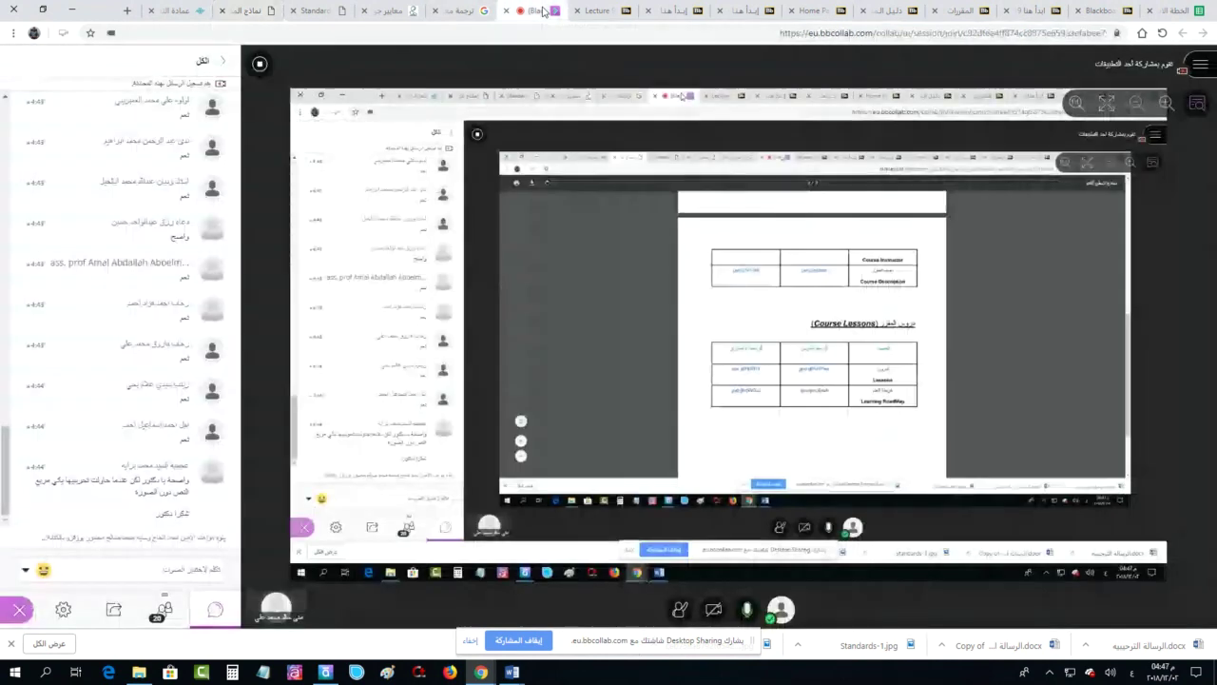
pyautogui.click(114, 609)
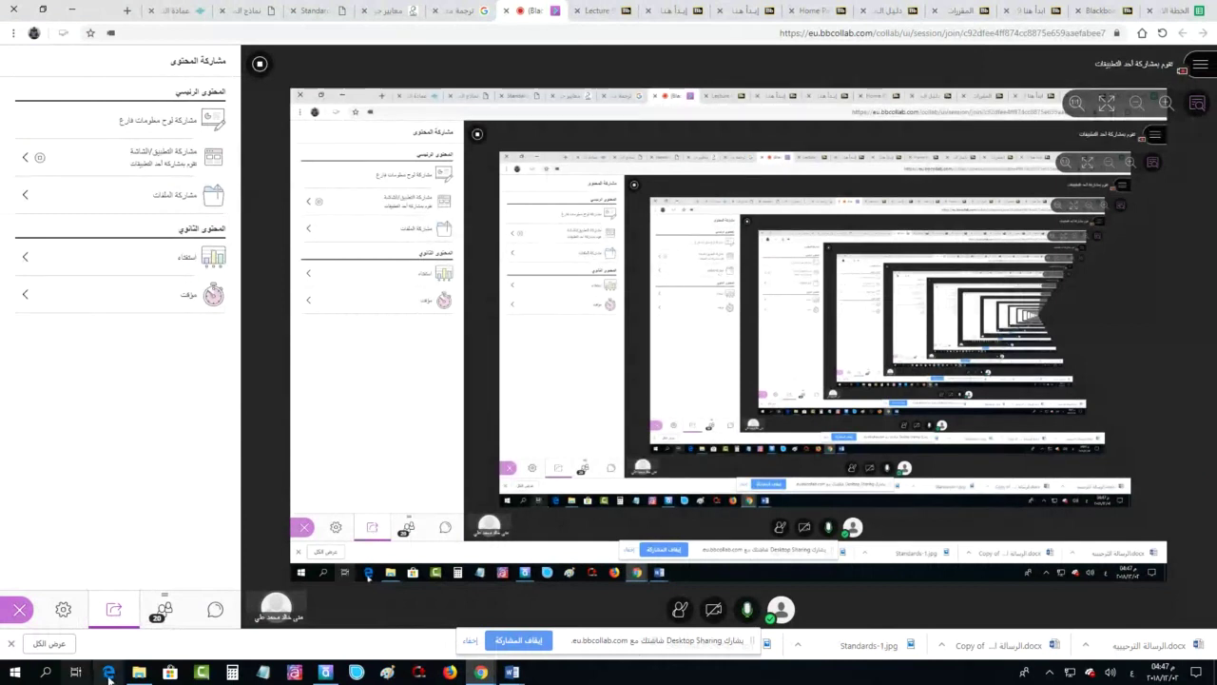
pyautogui.moveTo(139, 671)
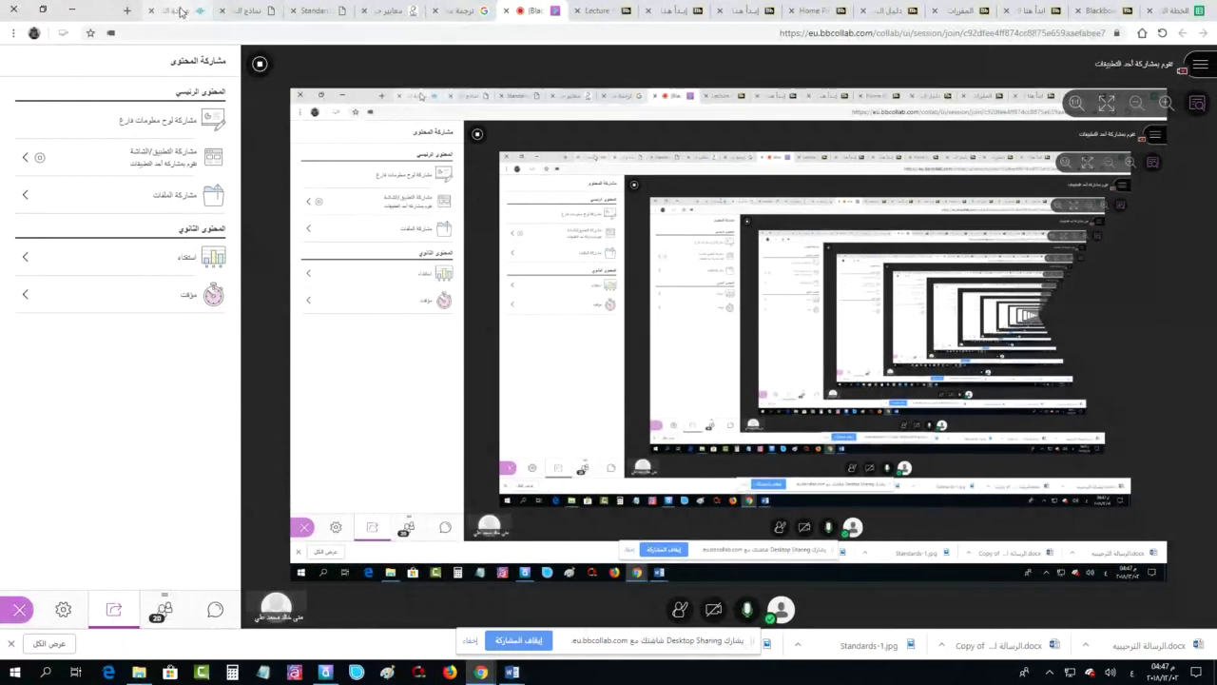
pyautogui.click(249, 11)
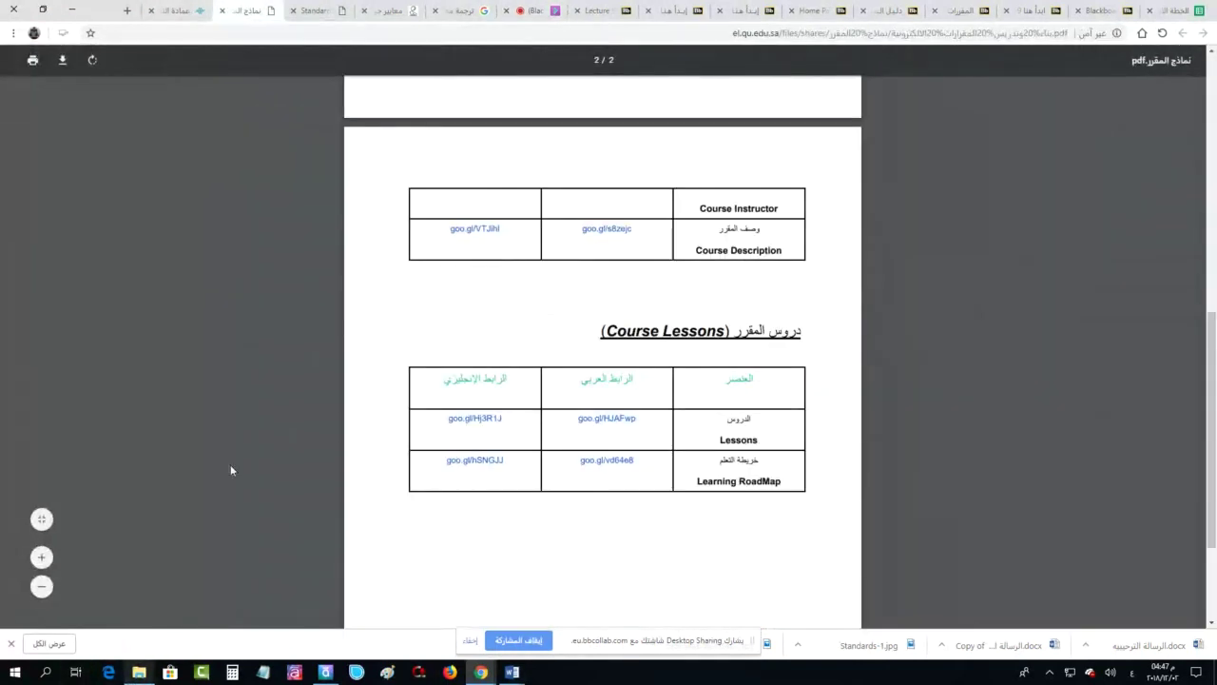
pyautogui.click(533, 10)
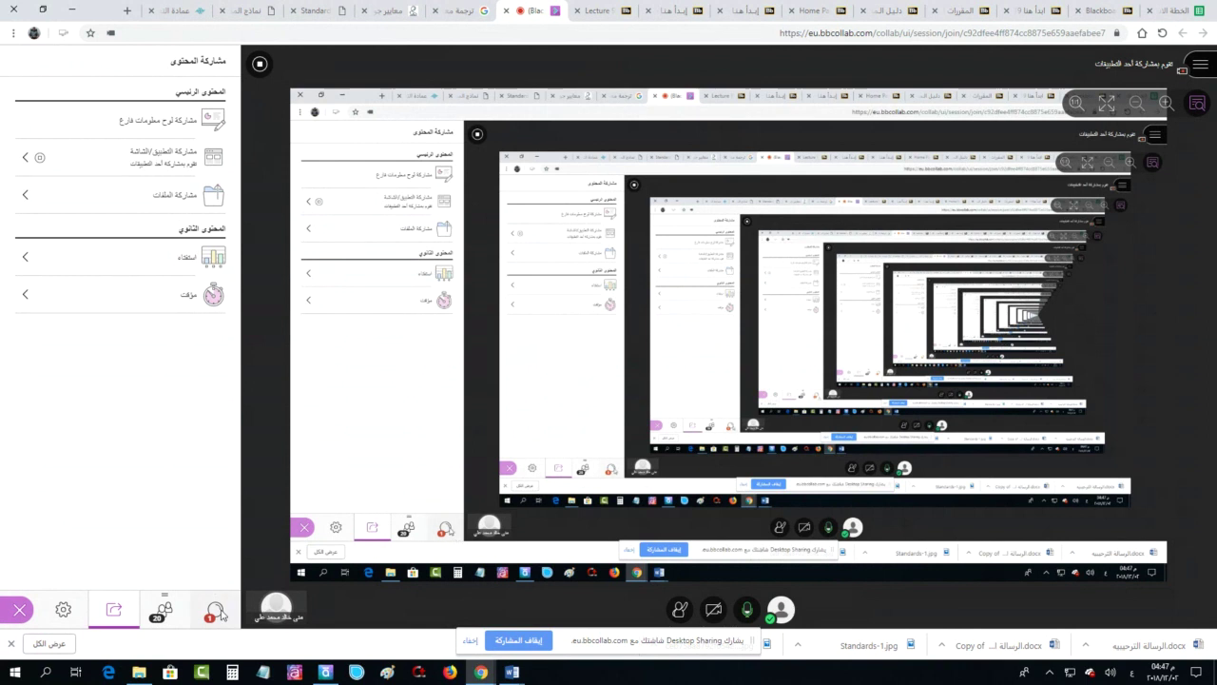
pyautogui.click(217, 611)
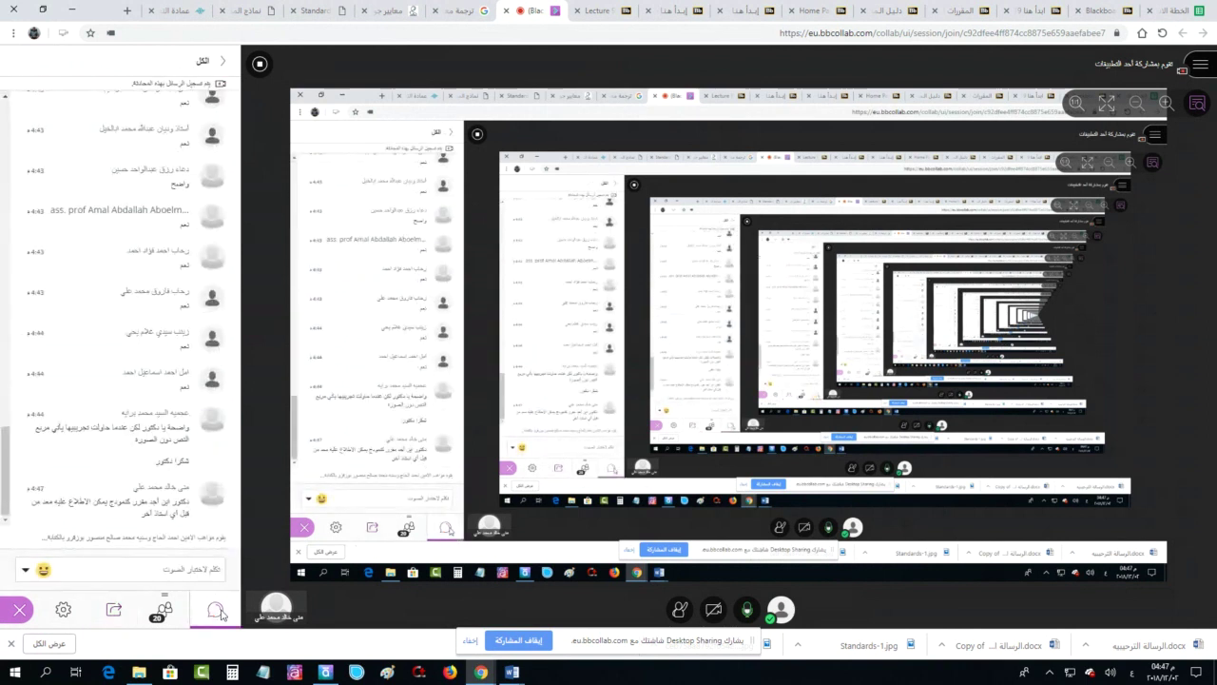
pyautogui.click(139, 672)
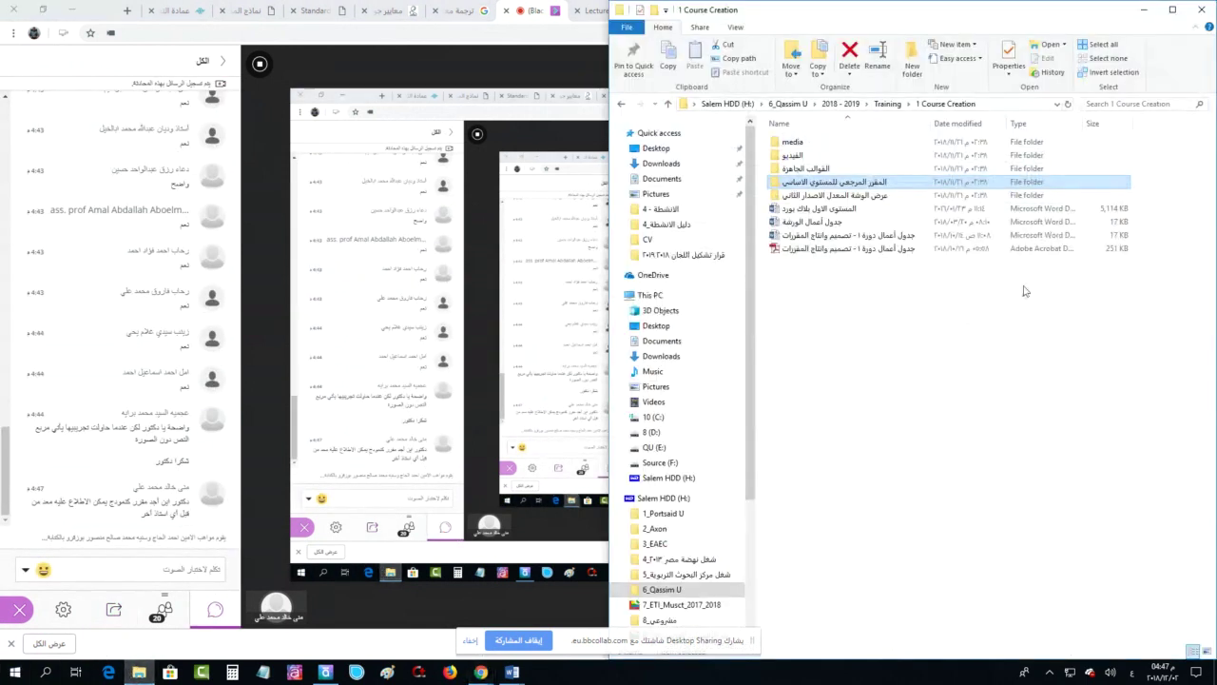
# Open the جدول أعمال دورة 2 PDF from Training > E-Courses Creation
pyautogui.click(887, 104)
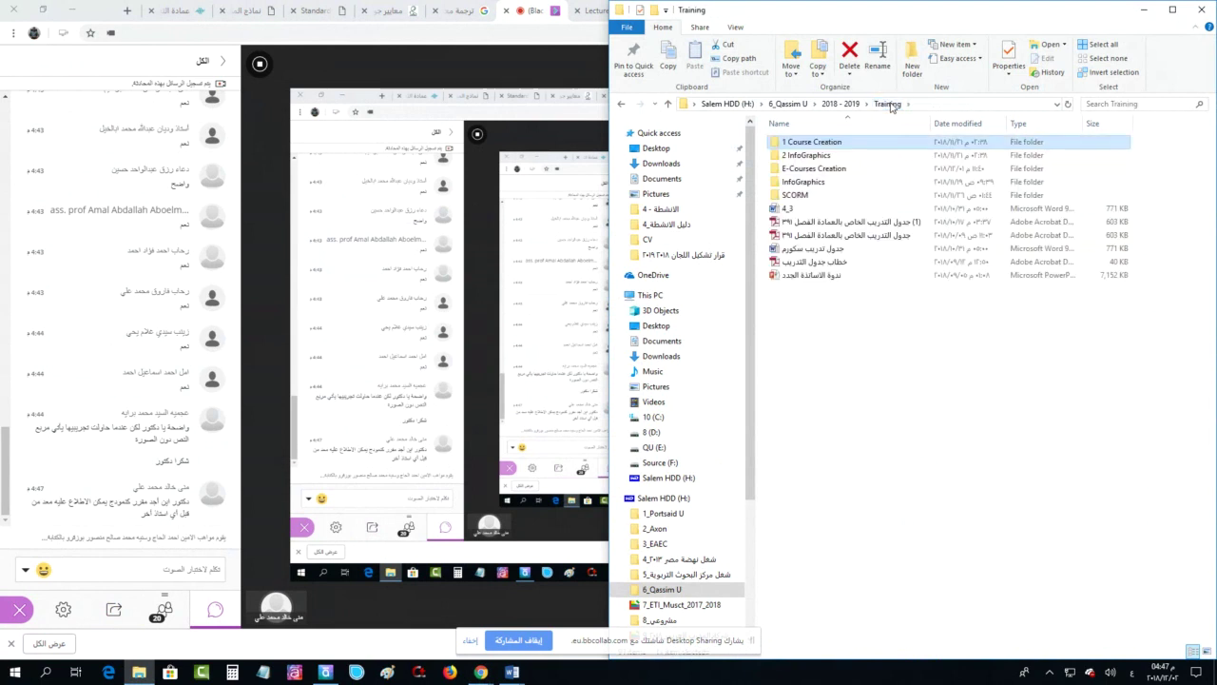
pyautogui.doubleClick(843, 170)
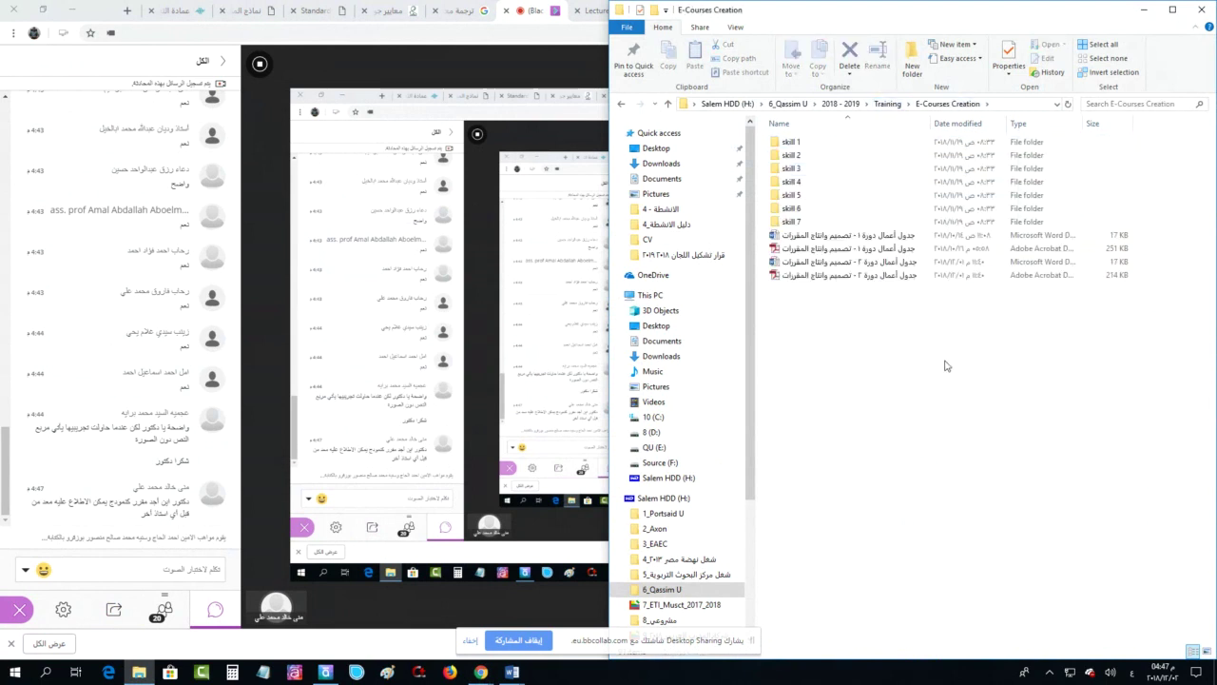
pyautogui.doubleClick(891, 277)
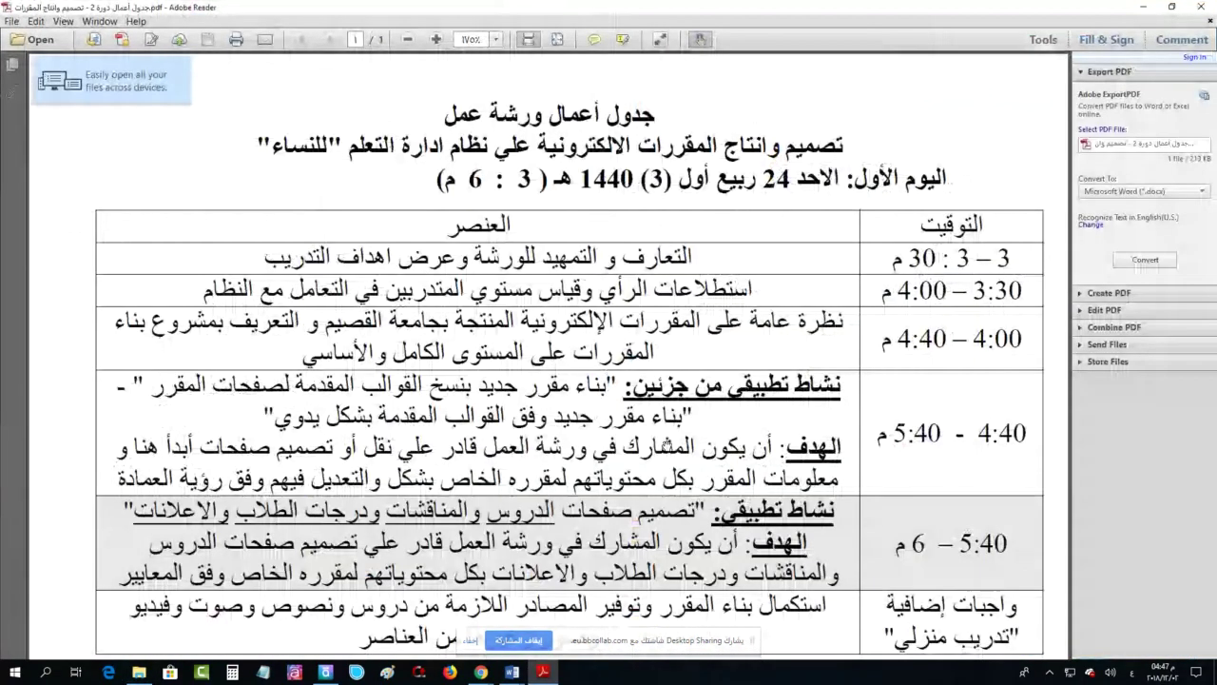
# Review the schedule's day-one and day-two session tables, then minimize Adobe Reader
pyautogui.scroll(-5, 665, 445)
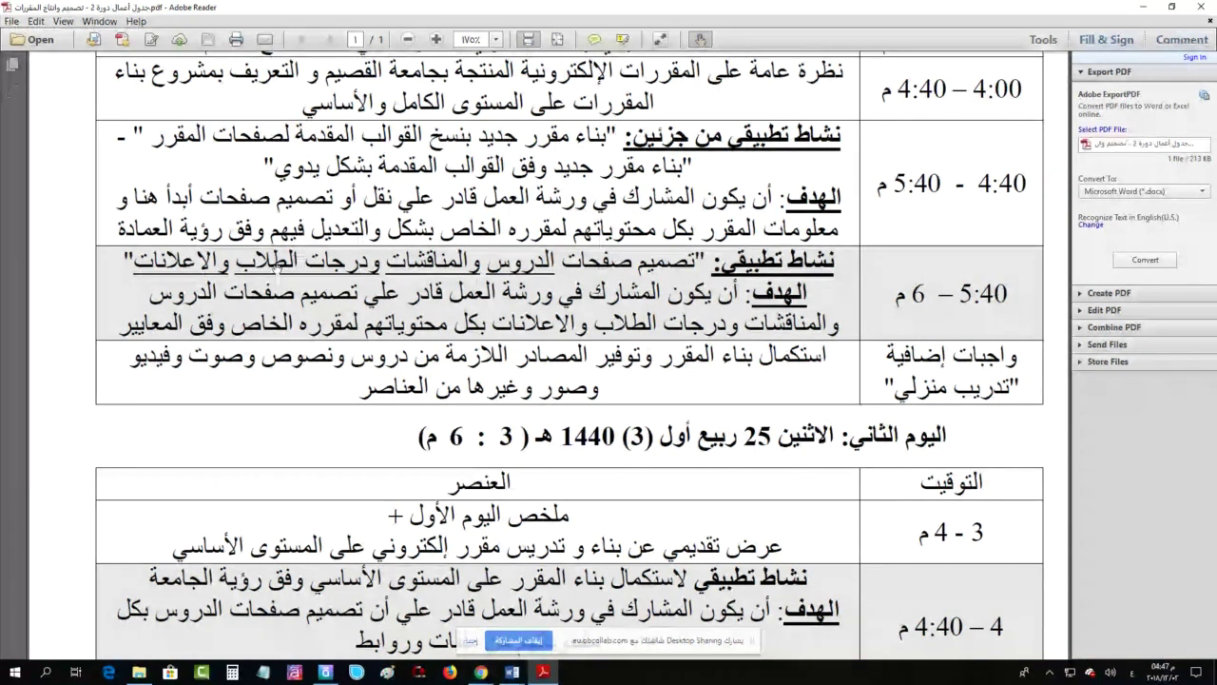
pyautogui.scroll(-1, 413, 265)
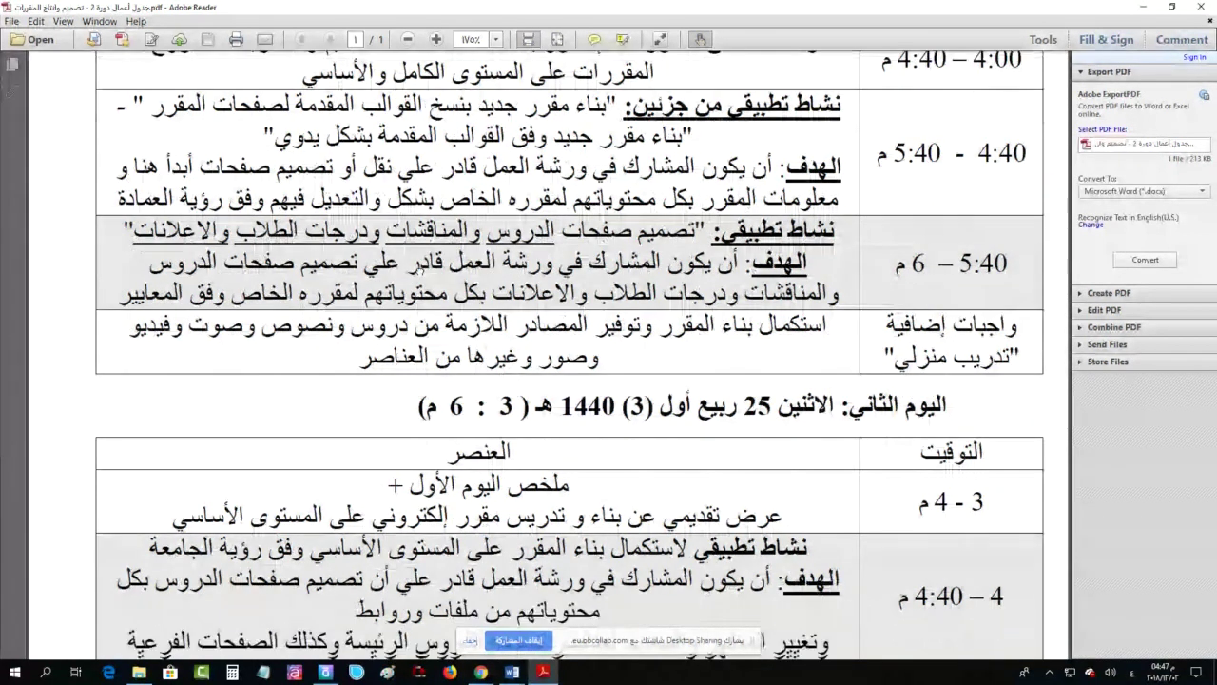
pyautogui.scroll(-1, 416, 261)
pyautogui.moveTo(416, 255); pyautogui.dragTo(419, 354)
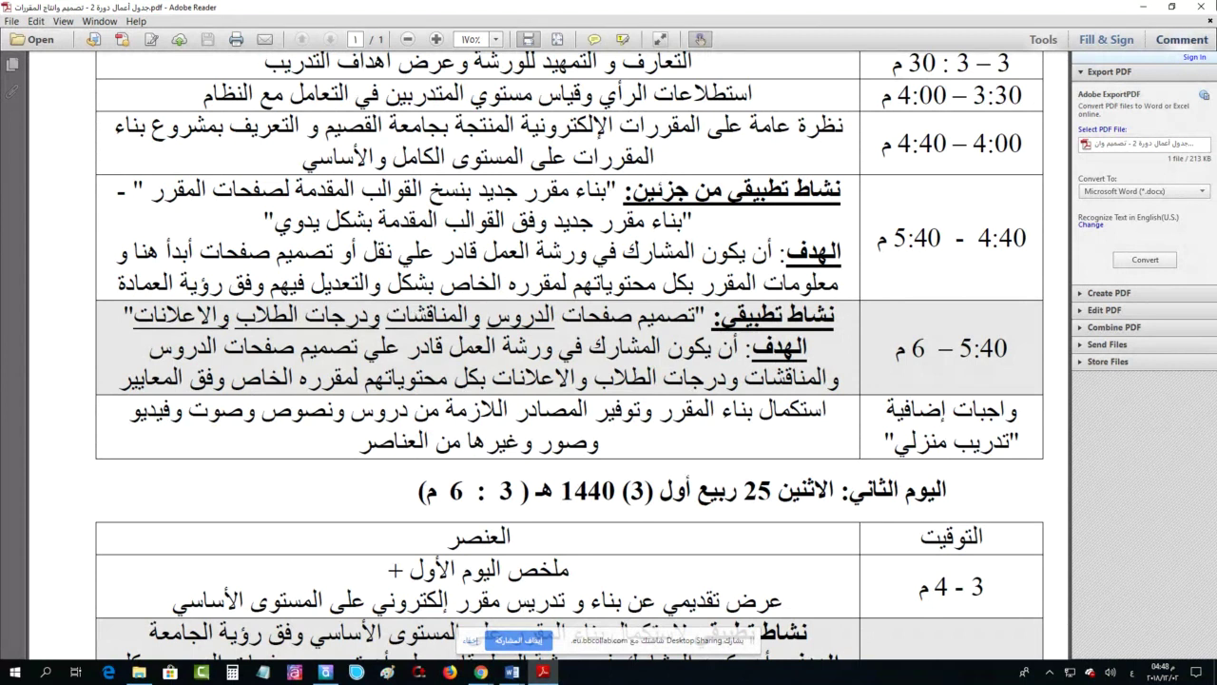
pyautogui.click(1144, 7)
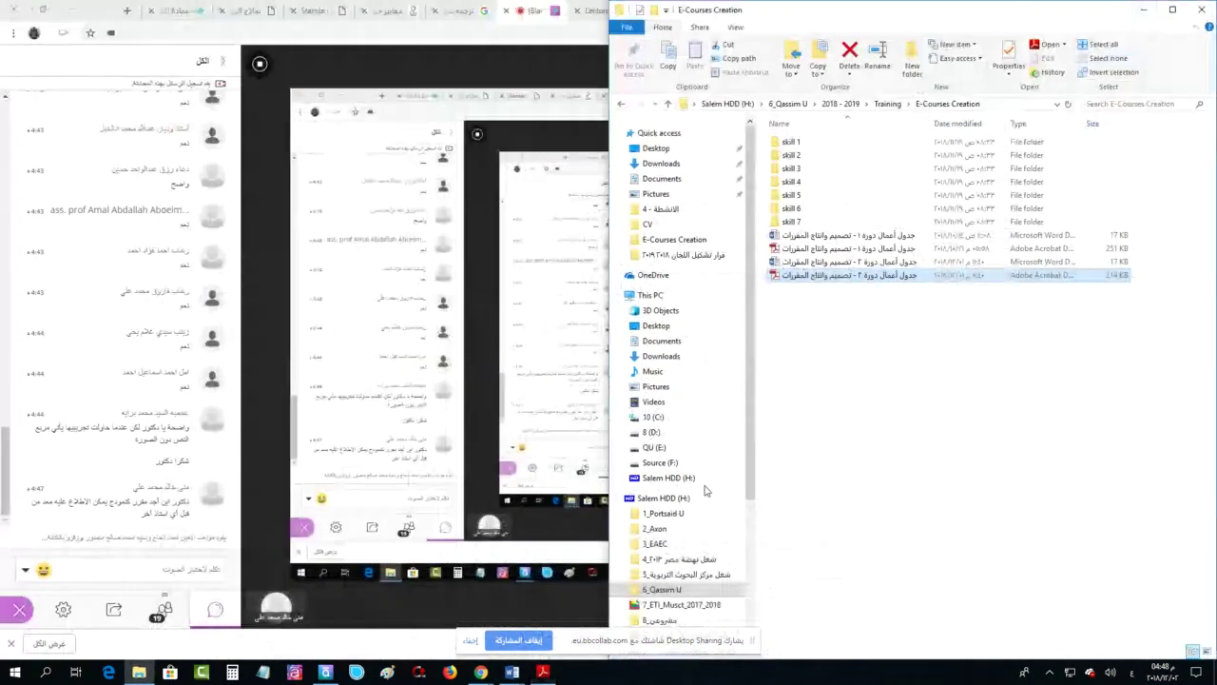
# Turn on Edit Mode for the course and bring up the ابدأ هنا 2019 page's edit form
pyautogui.click(570, 23)
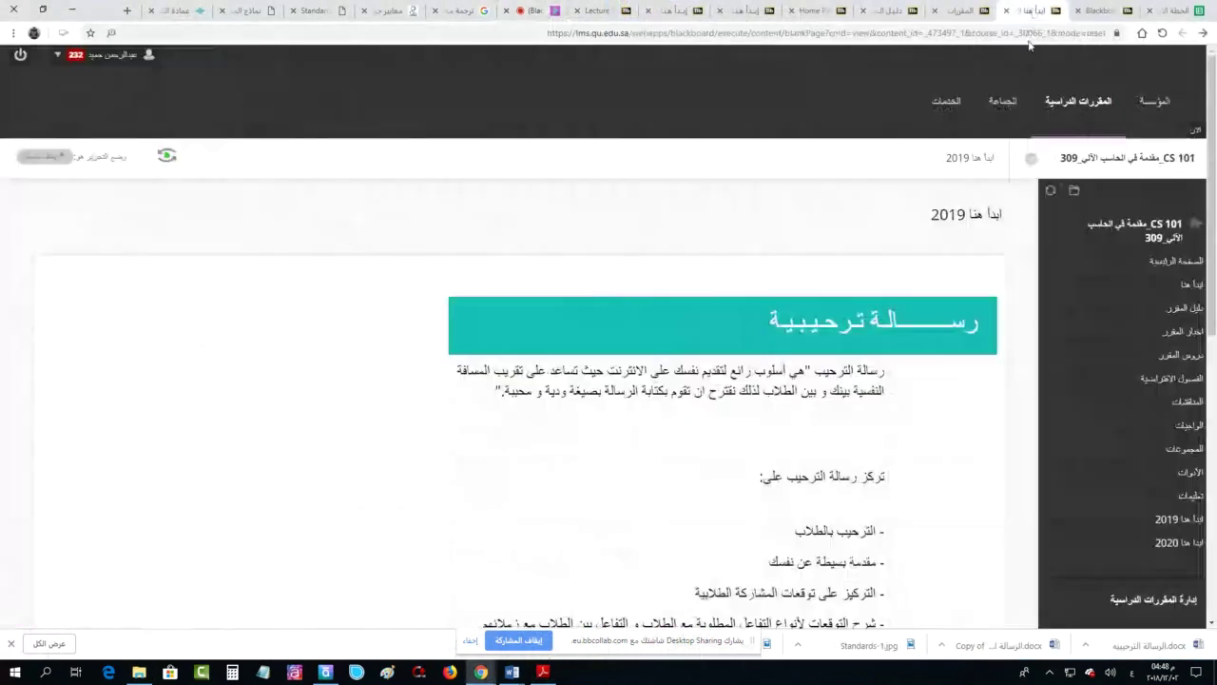
pyautogui.click(1032, 10)
pyautogui.scroll(-6, 1157, 543)
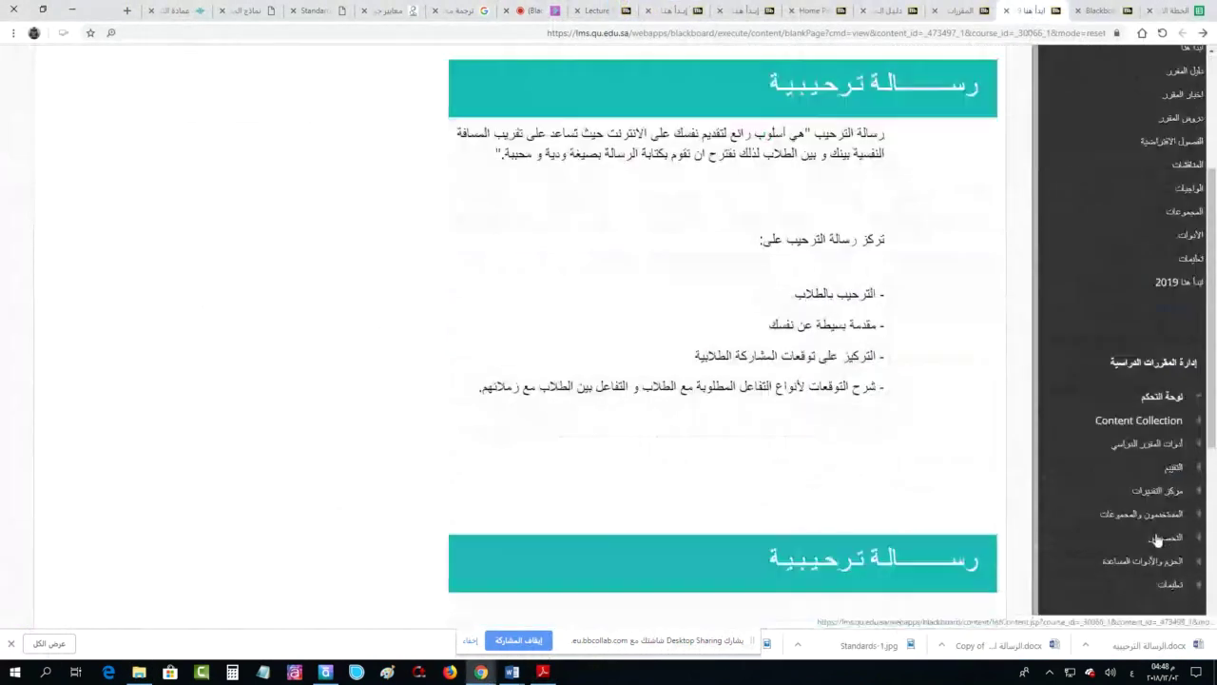
pyautogui.scroll(10, 849, 268)
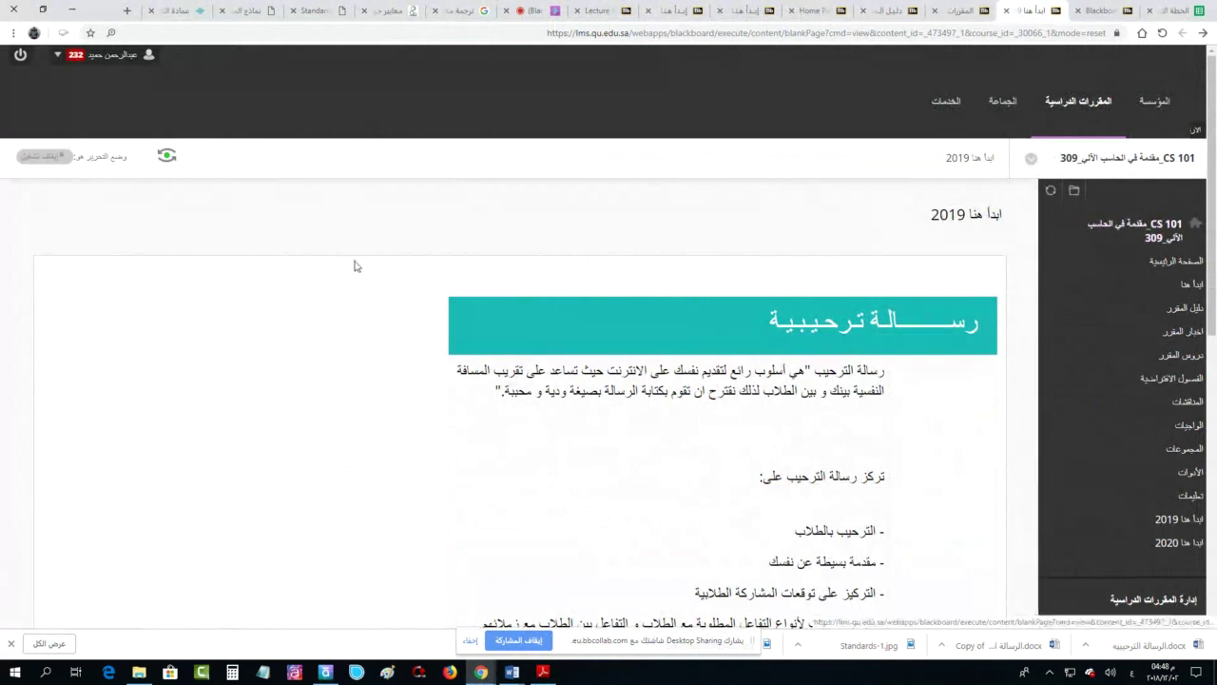
pyautogui.click(54, 159)
pyautogui.click(1195, 192)
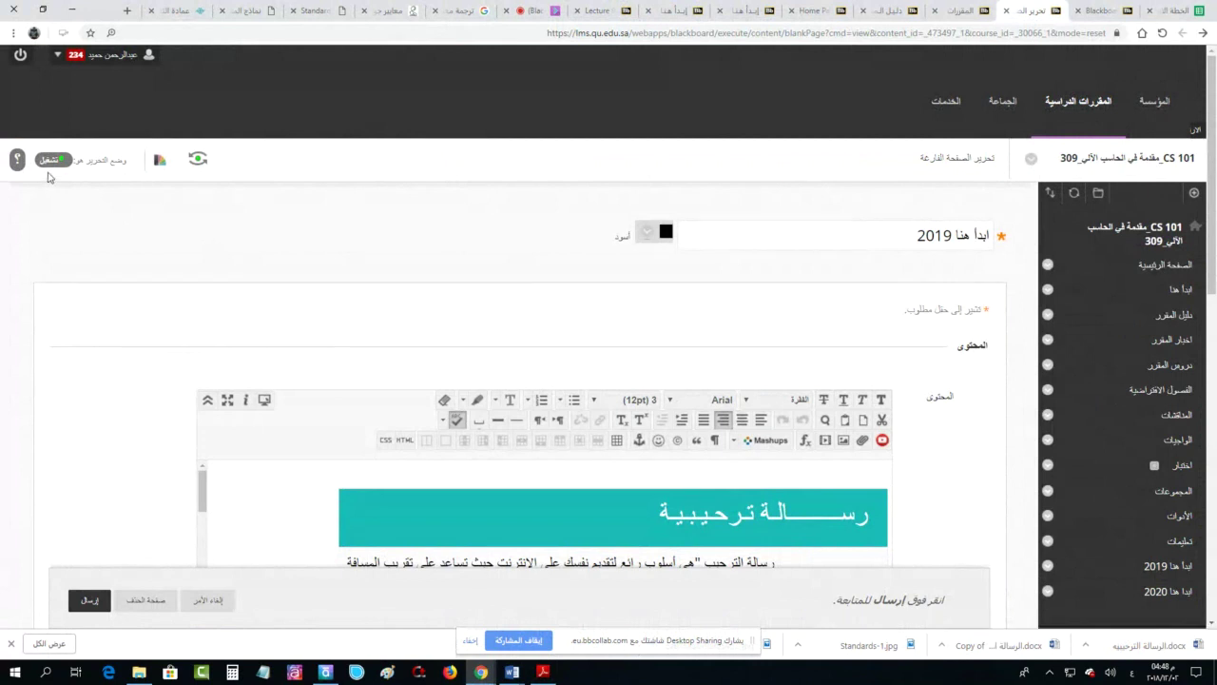
# Glance at the workshop schedule document, then bring up the course menu's add-item list
pyautogui.scroll(-2, 1179, 532)
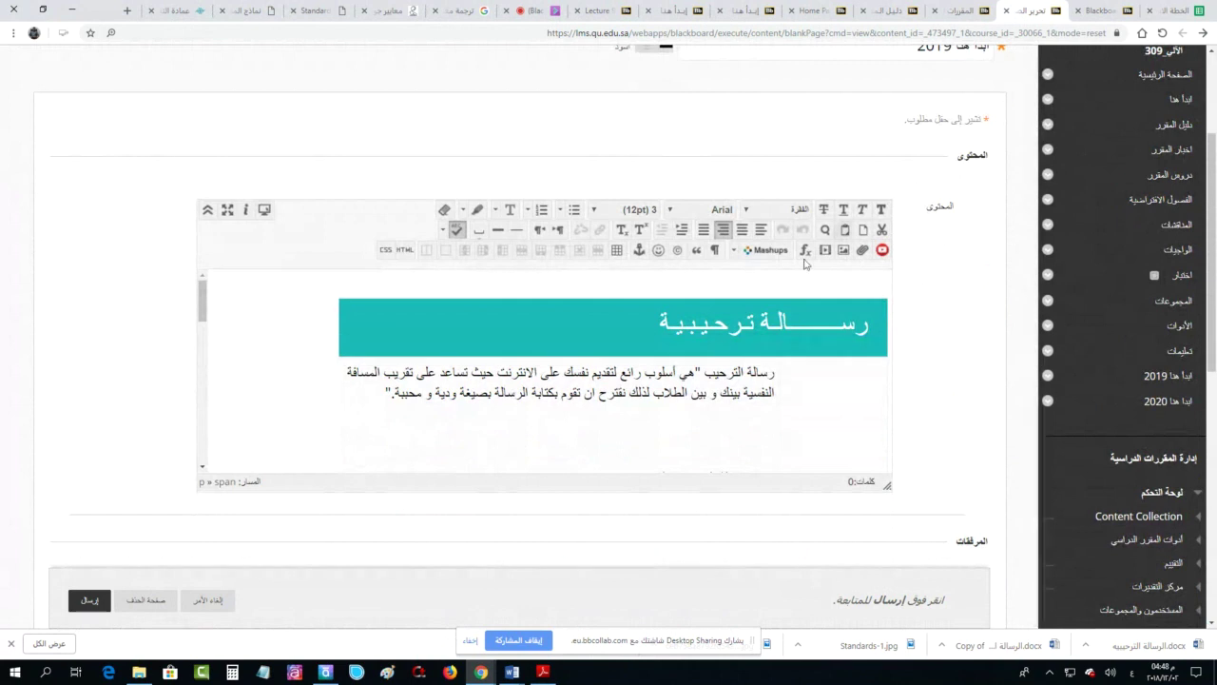
pyautogui.click(544, 673)
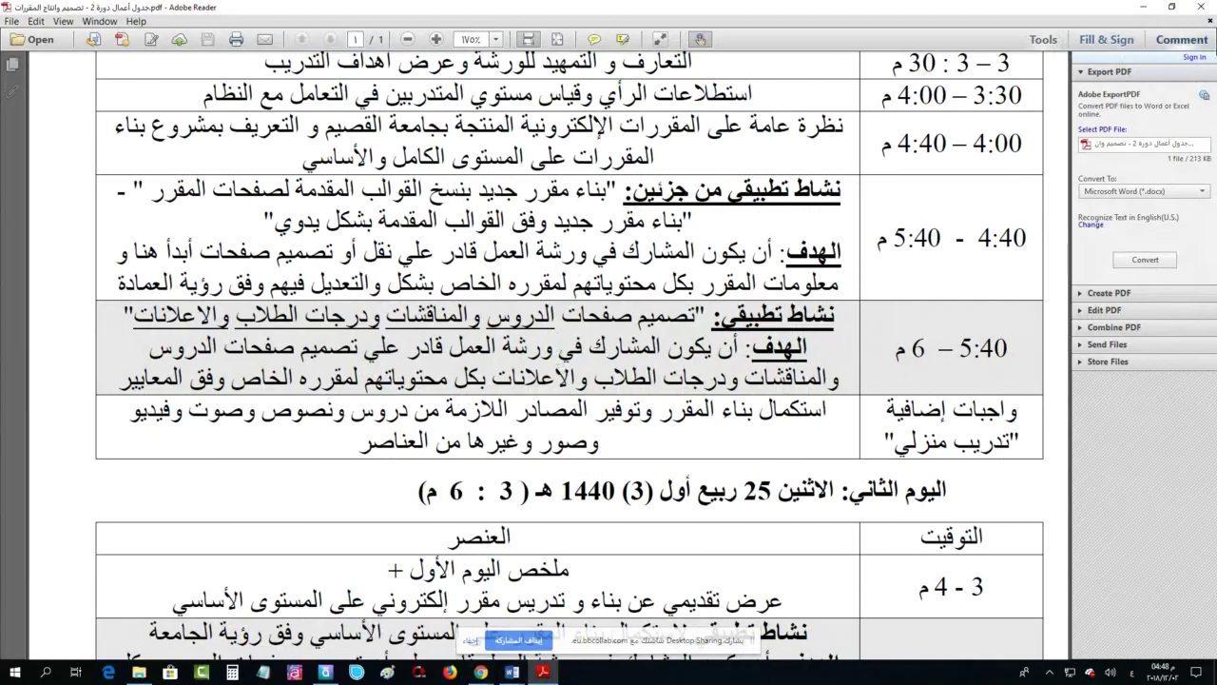
pyautogui.click(1118, 7)
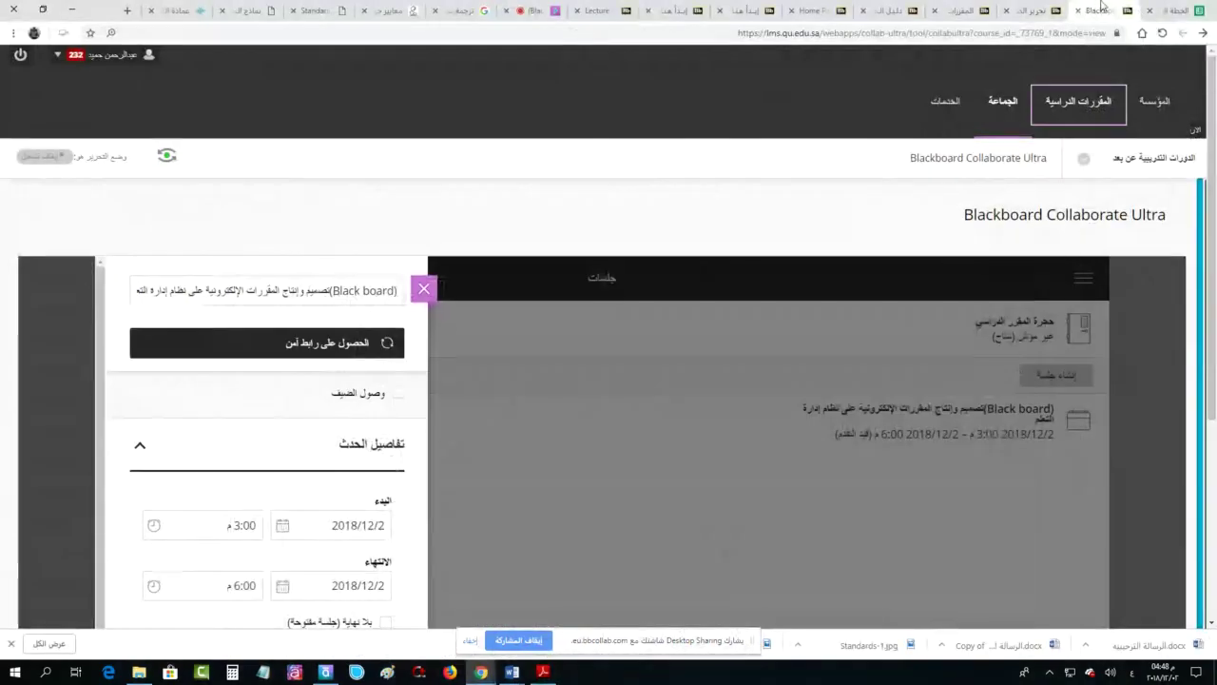
pyautogui.click(1035, 10)
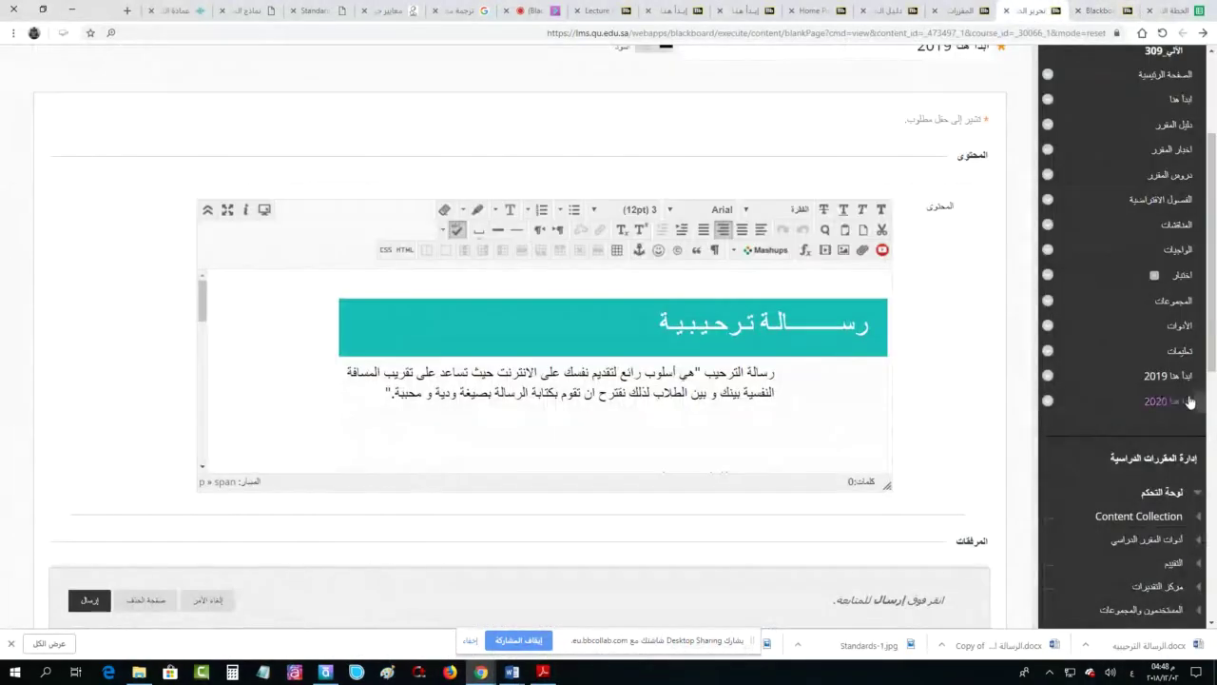
pyautogui.scroll(3, 1161, 381)
pyautogui.click(1194, 129)
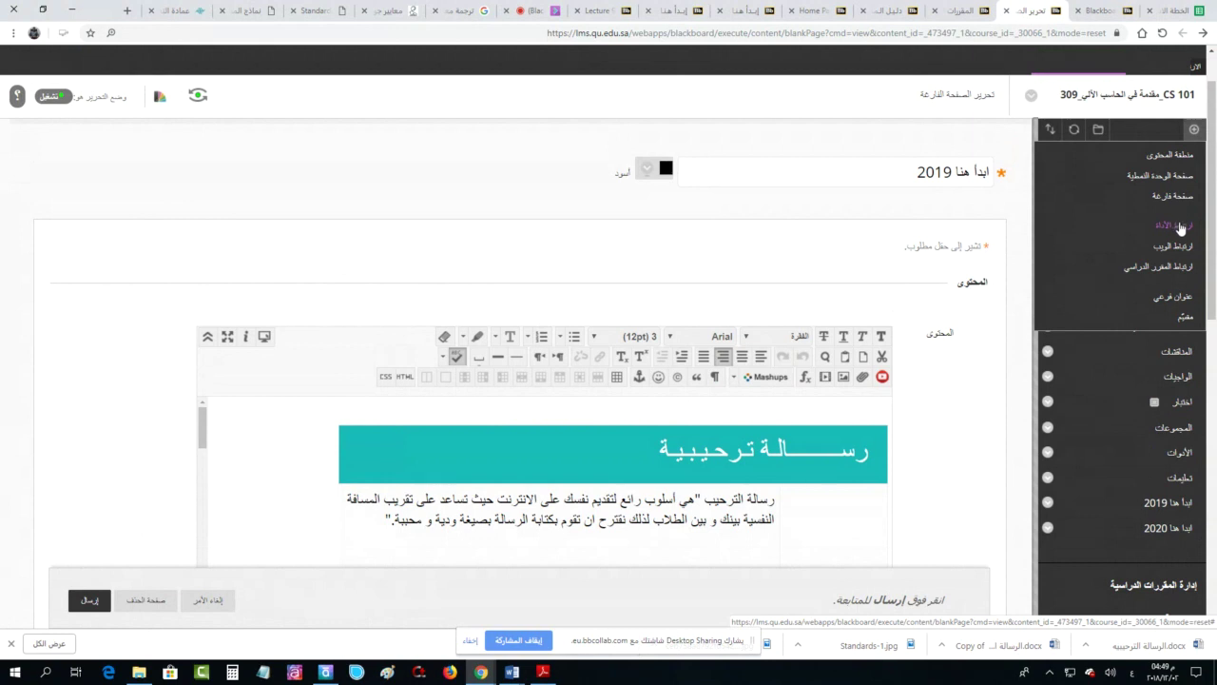
# Create tool link 'الفصول الافتراضية 2019' of type Blackboard Collaborate Ultra, available to users, and submit it
pyautogui.click(1180, 228)
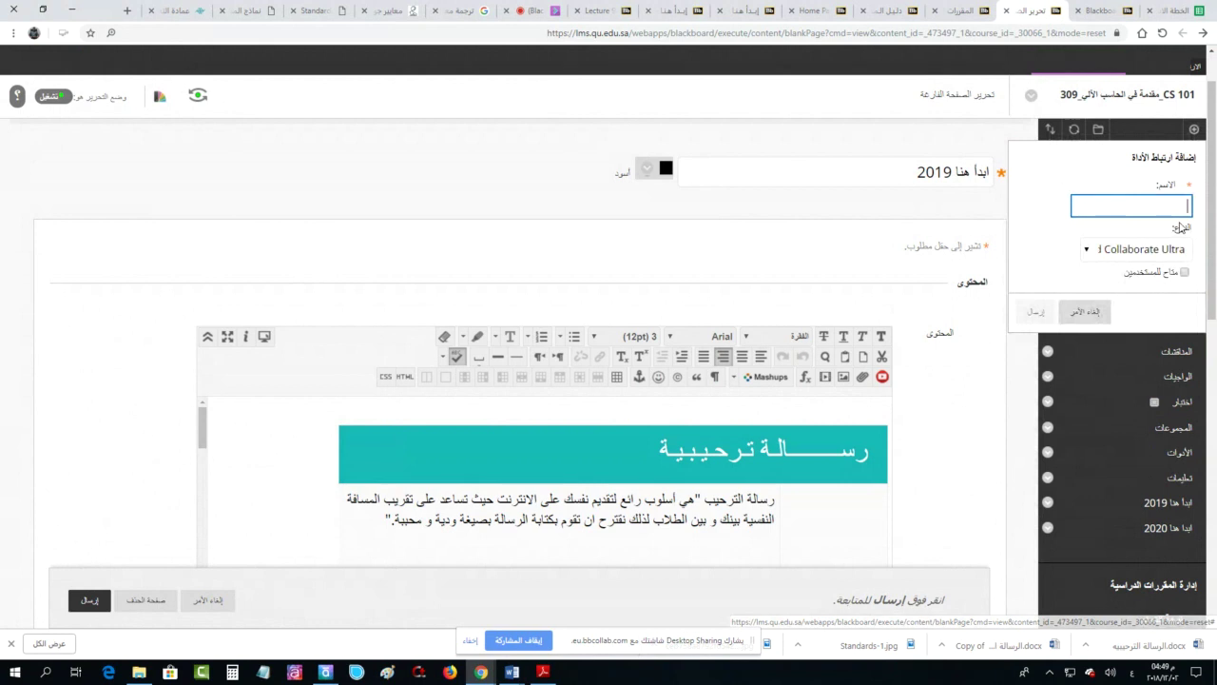
pyautogui.click(1113, 199)
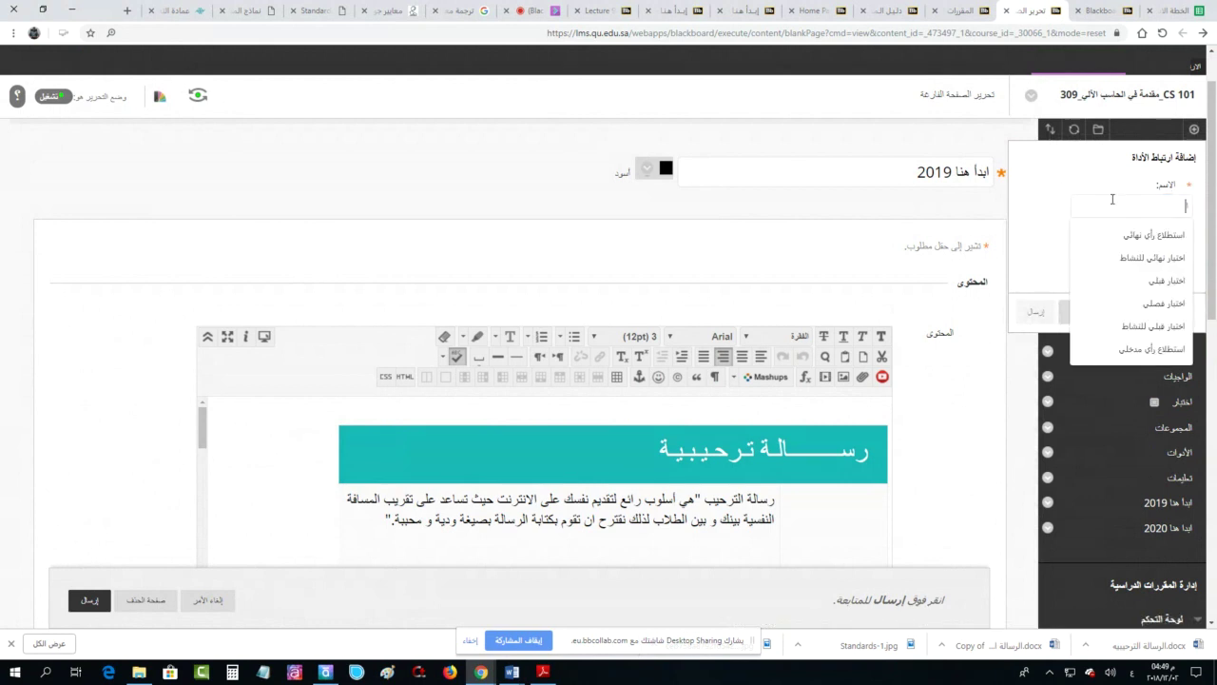
pyautogui.write('الفصول الافتراضية 2')
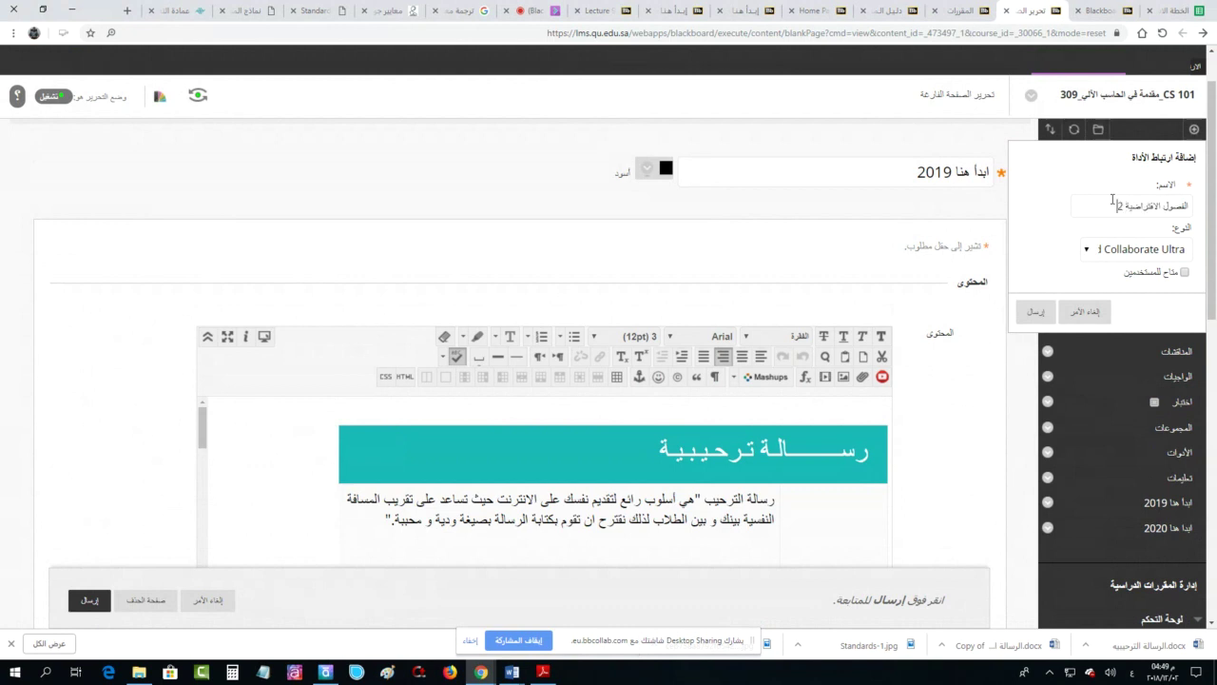
pyautogui.write('9')
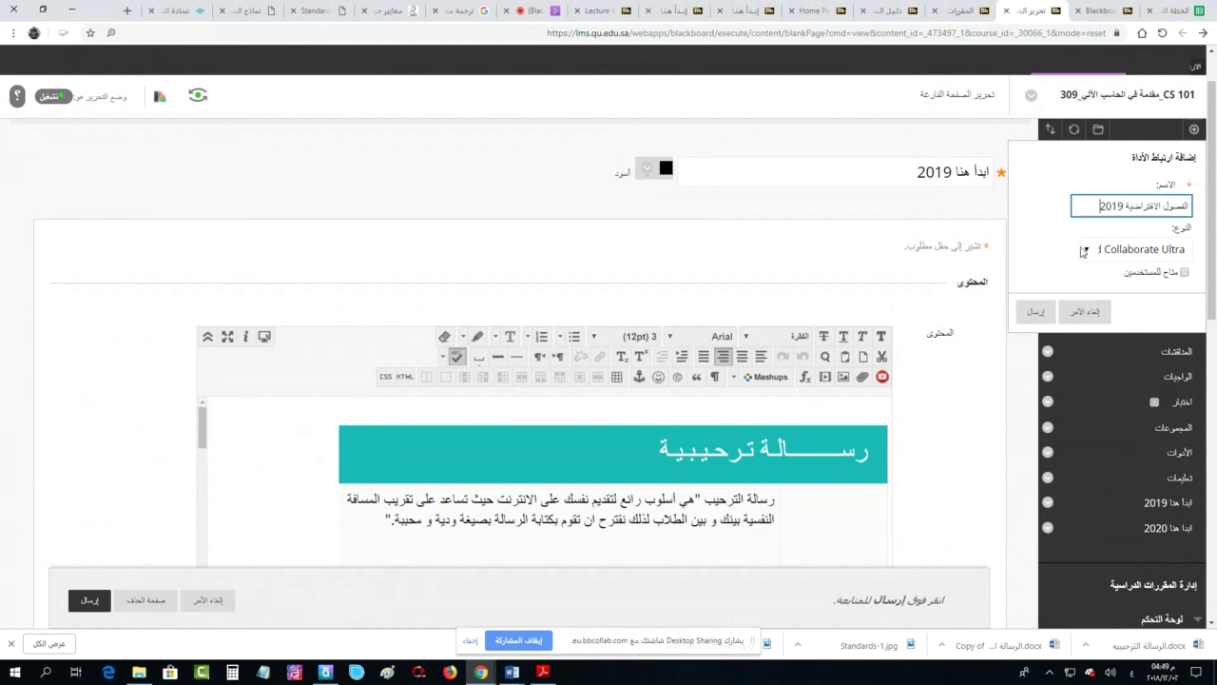
pyautogui.click(1087, 251)
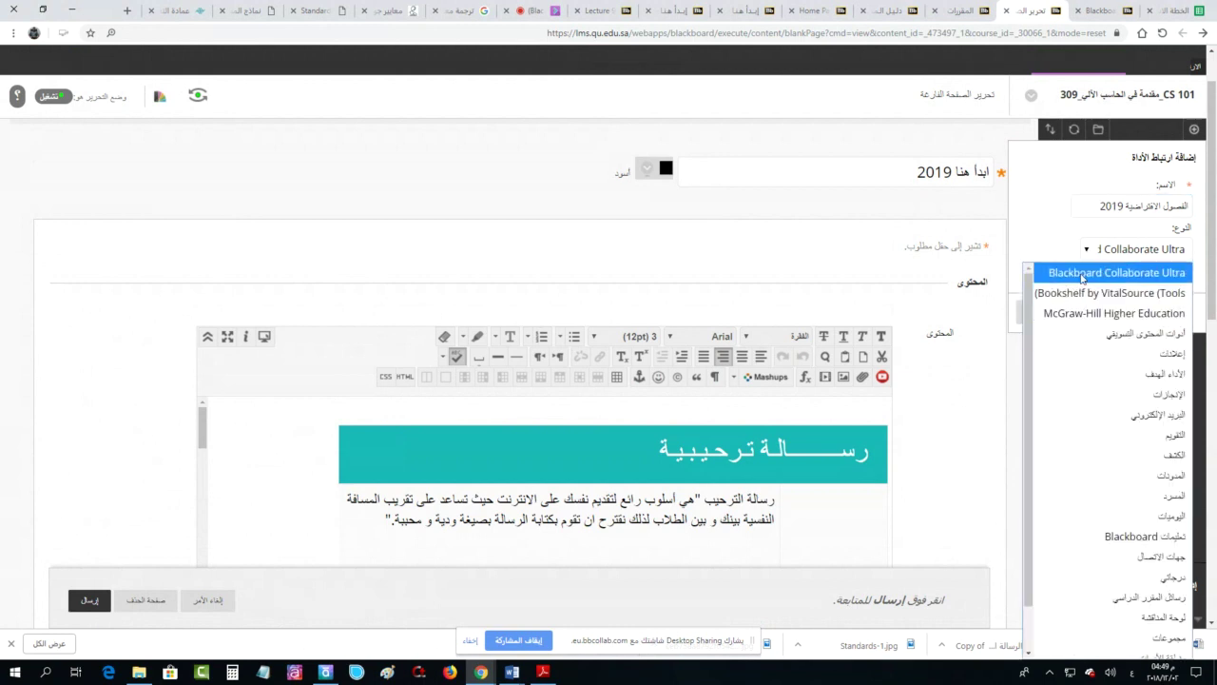
pyautogui.click(1081, 273)
pyautogui.click(1160, 274)
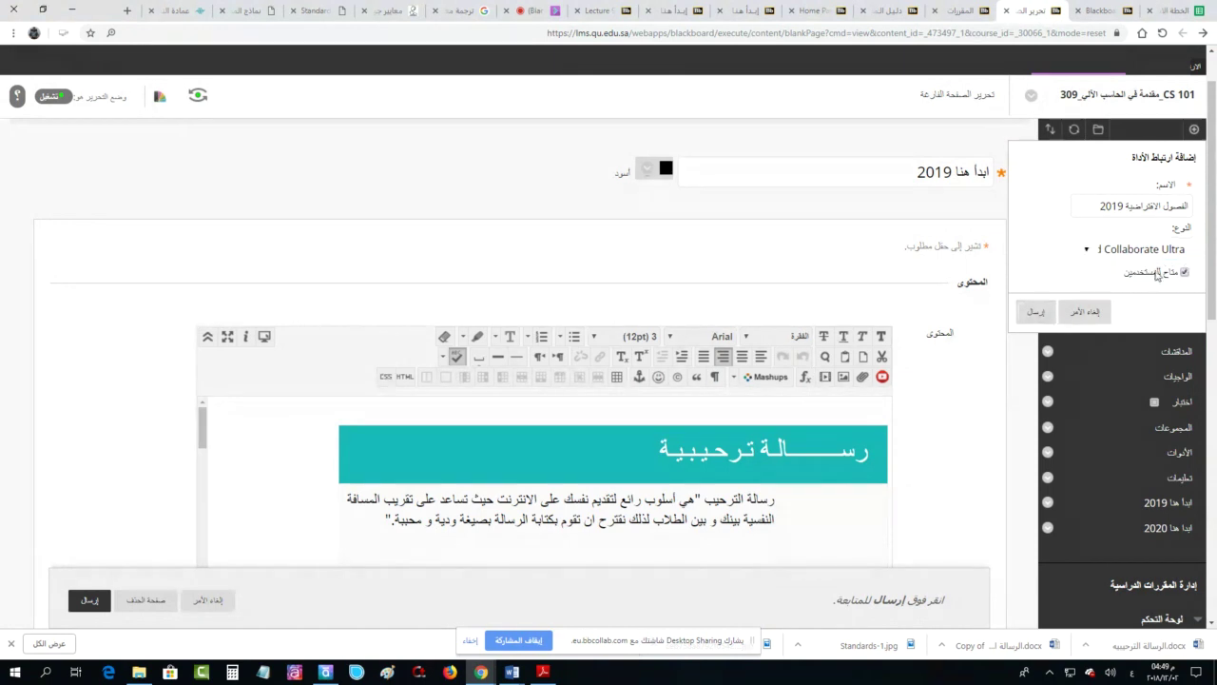
pyautogui.click(1036, 312)
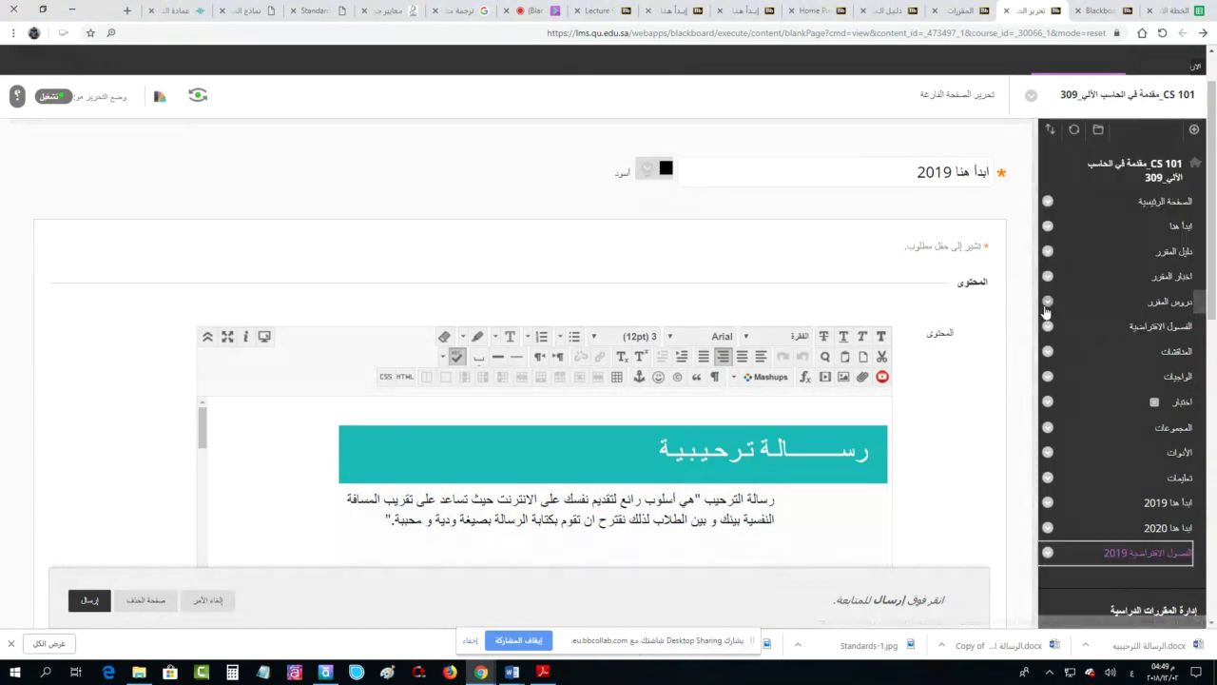
# Follow the new الفصول الافتراضية 2019 link and start creating a Collaborate session
pyautogui.click(1145, 559)
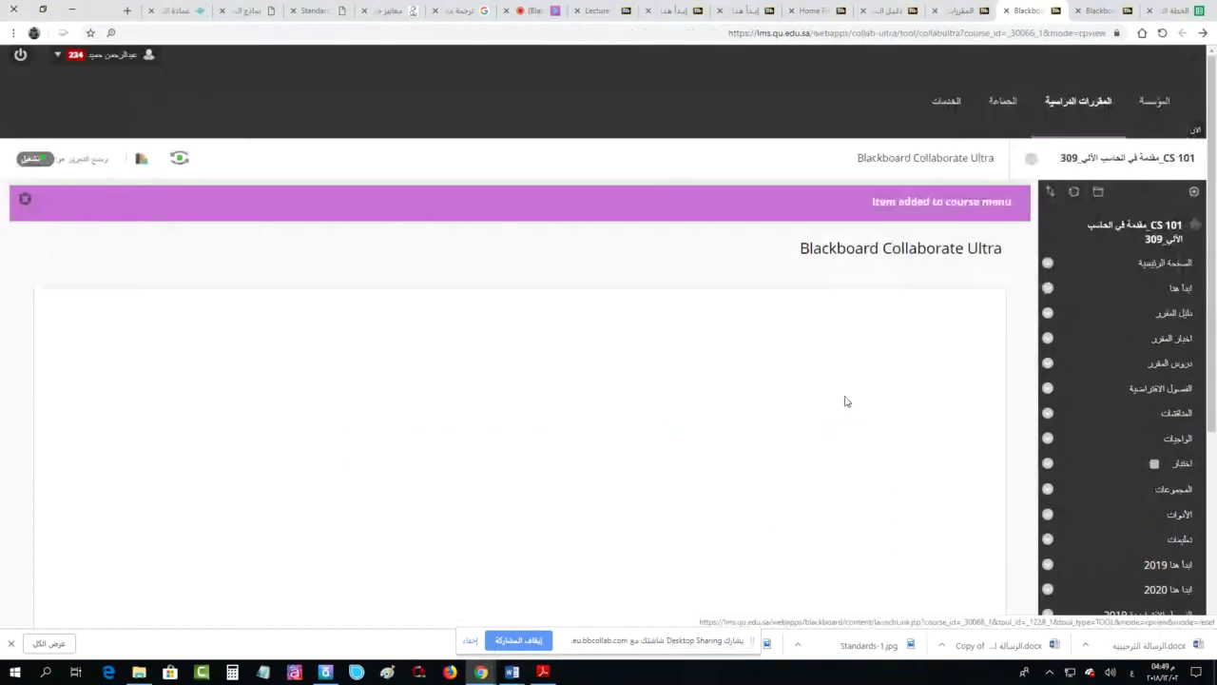
pyautogui.scroll(-2, 770, 327)
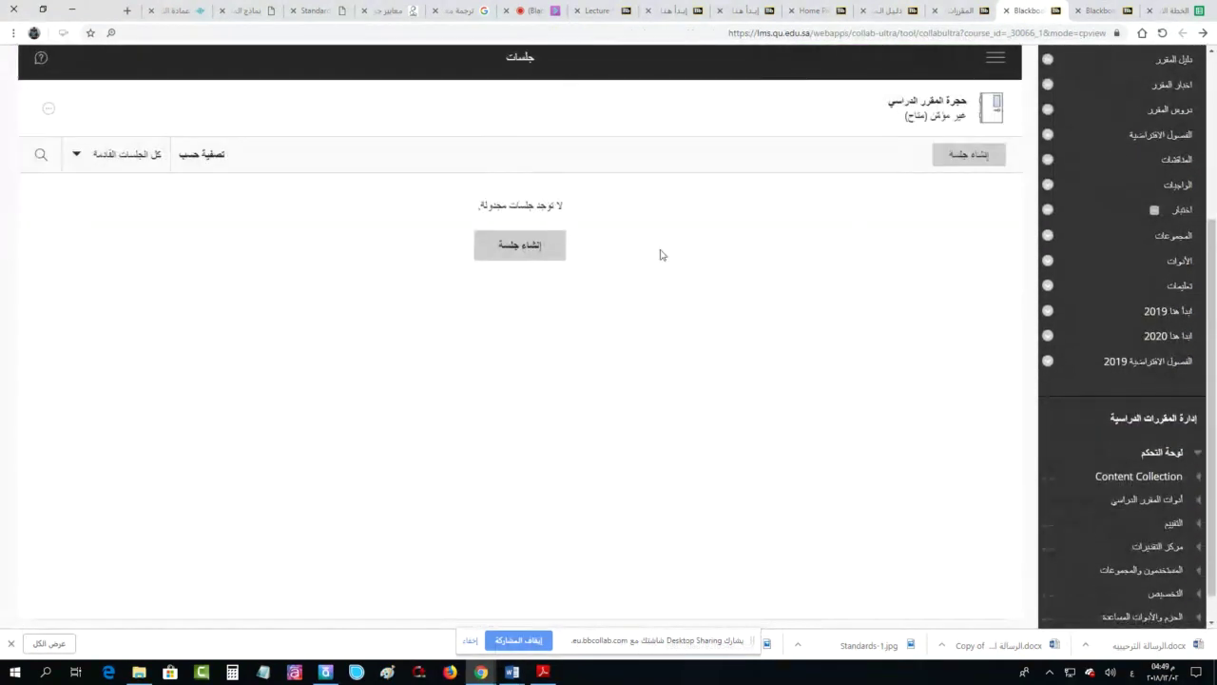
pyautogui.click(504, 249)
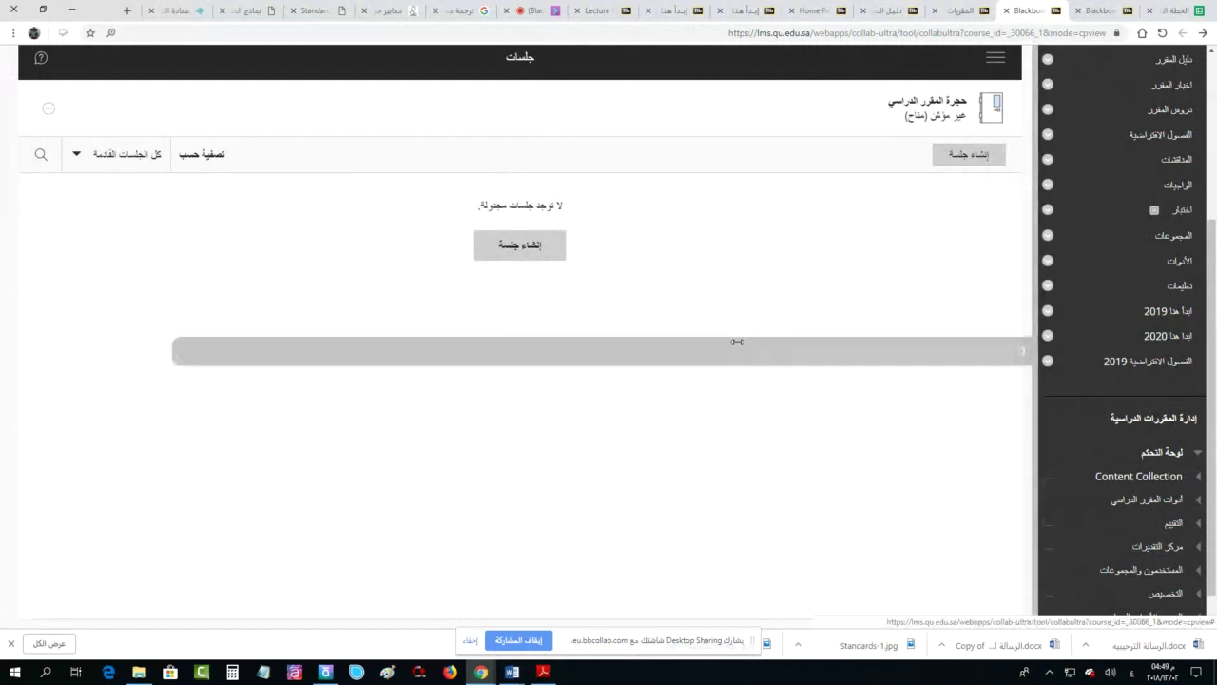
pyautogui.scroll(2, 879, 560)
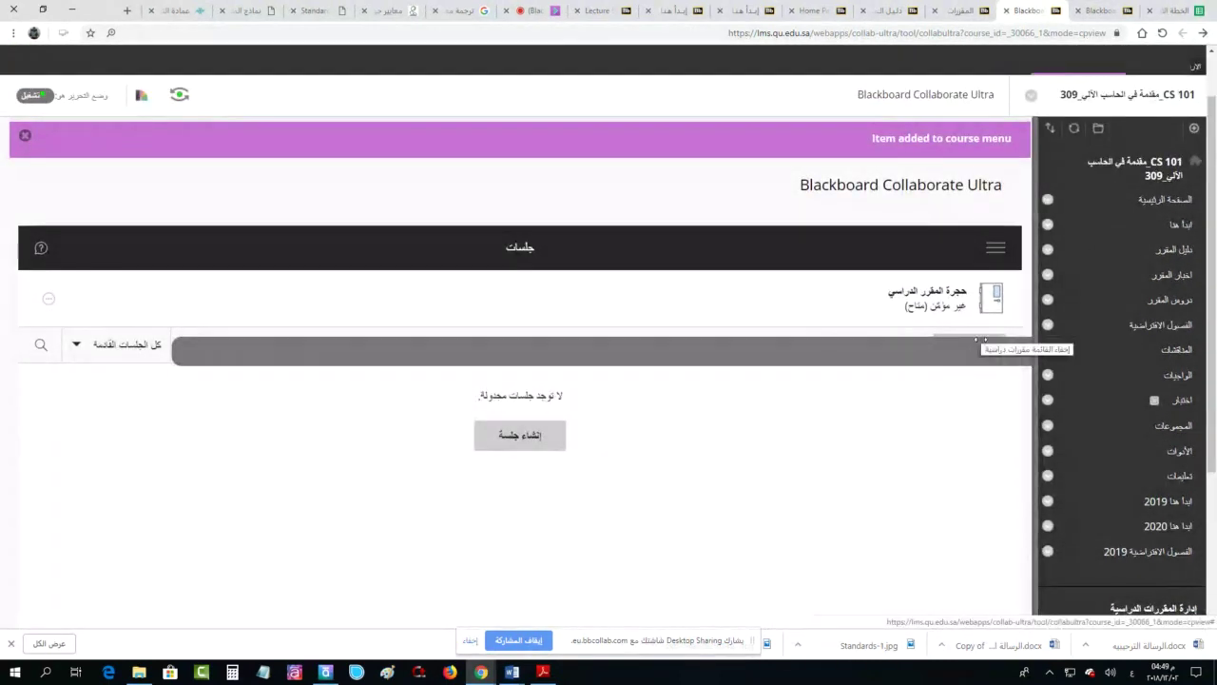
# Add a Discussion Board tool link named منتديات الطالب, available to users, and follow it
pyautogui.click(1195, 129)
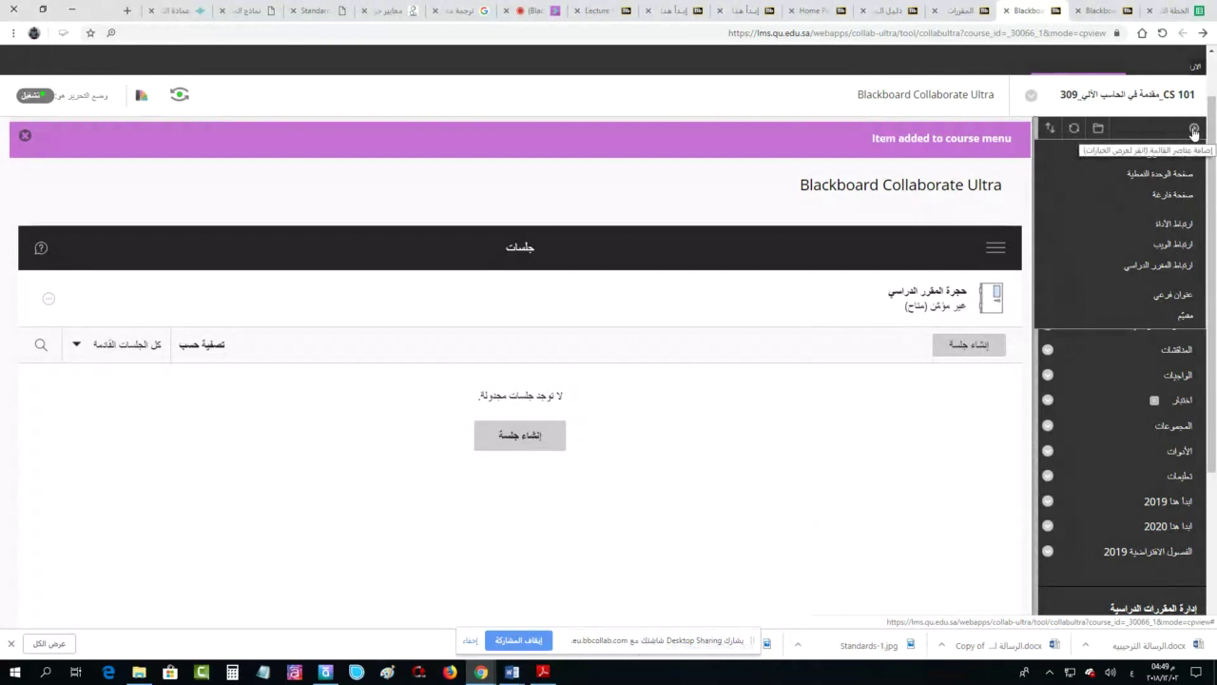
pyautogui.click(1175, 224)
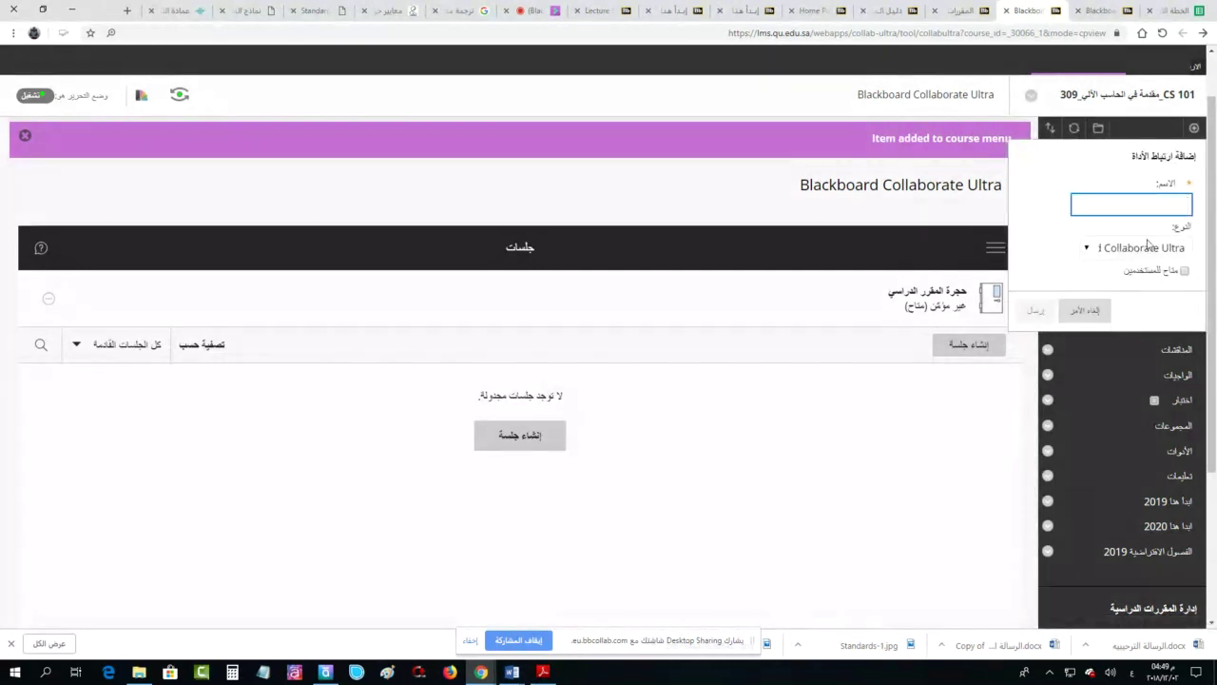
pyautogui.write('ملتقىملت')
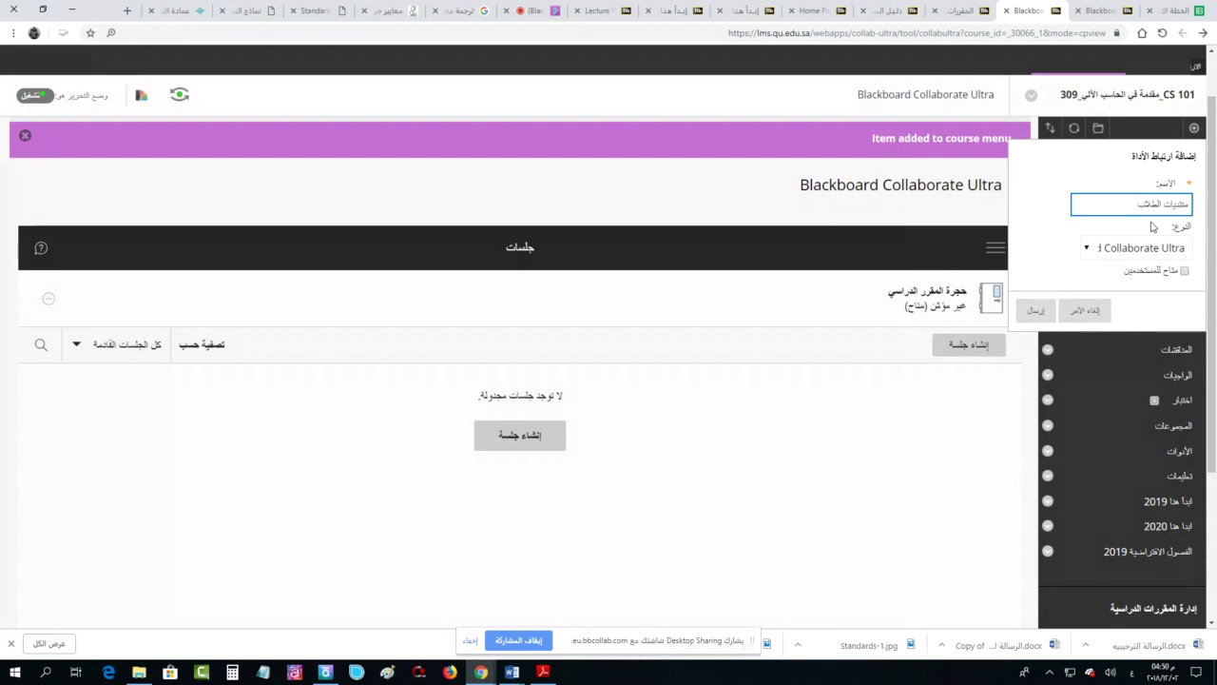
pyautogui.click(1131, 249)
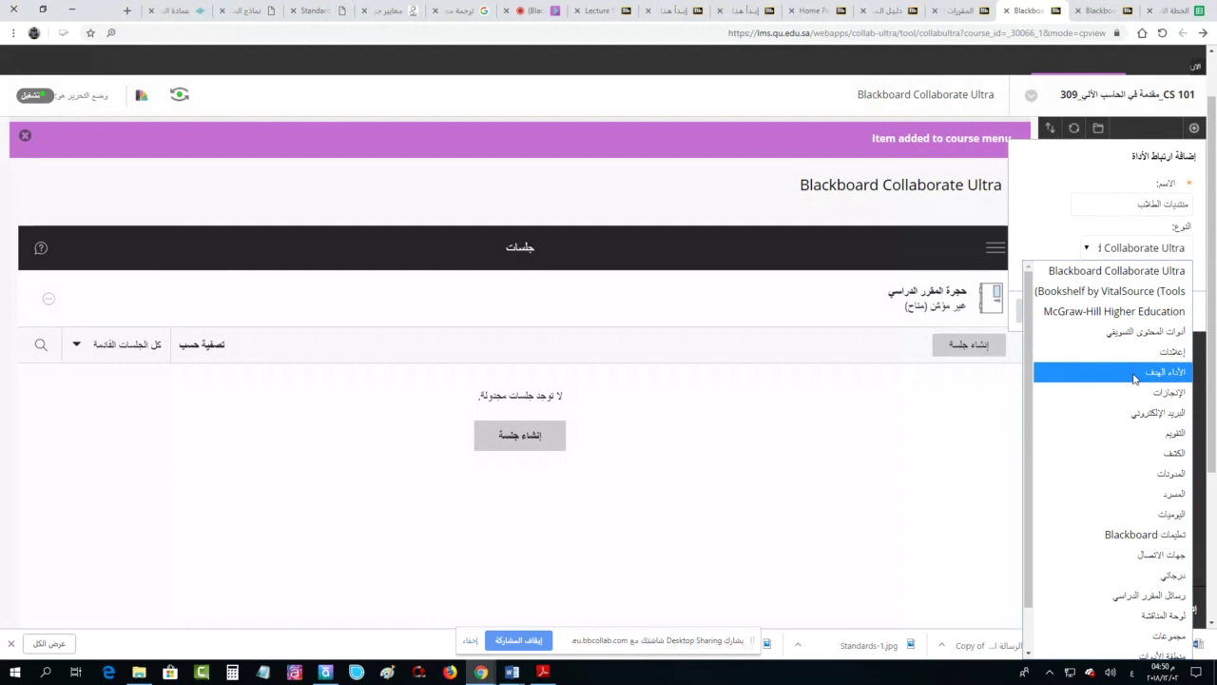
pyautogui.scroll(-2, 1149, 566)
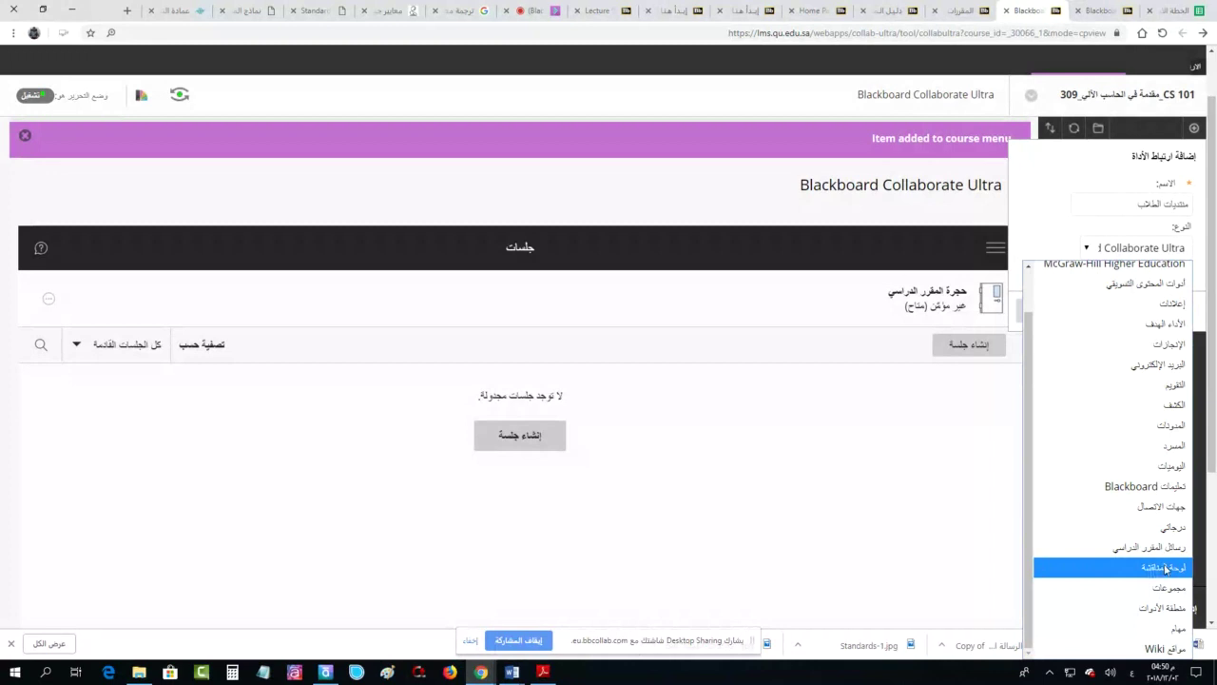
pyautogui.click(1166, 567)
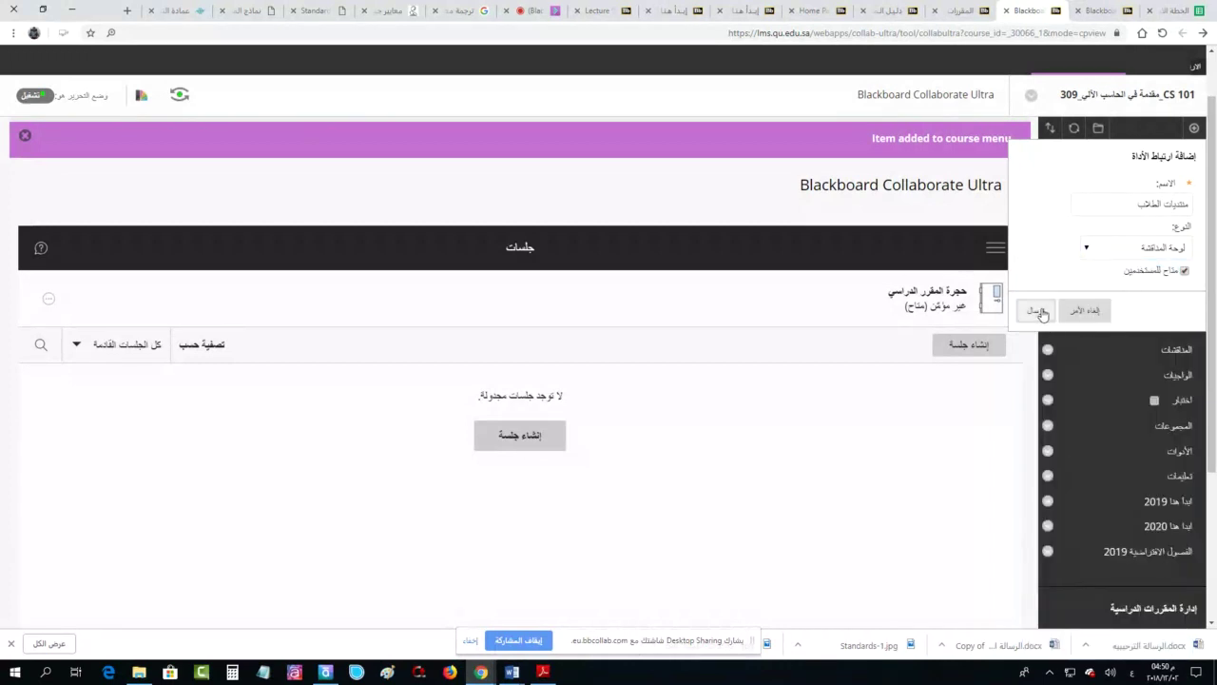
pyautogui.click(1039, 311)
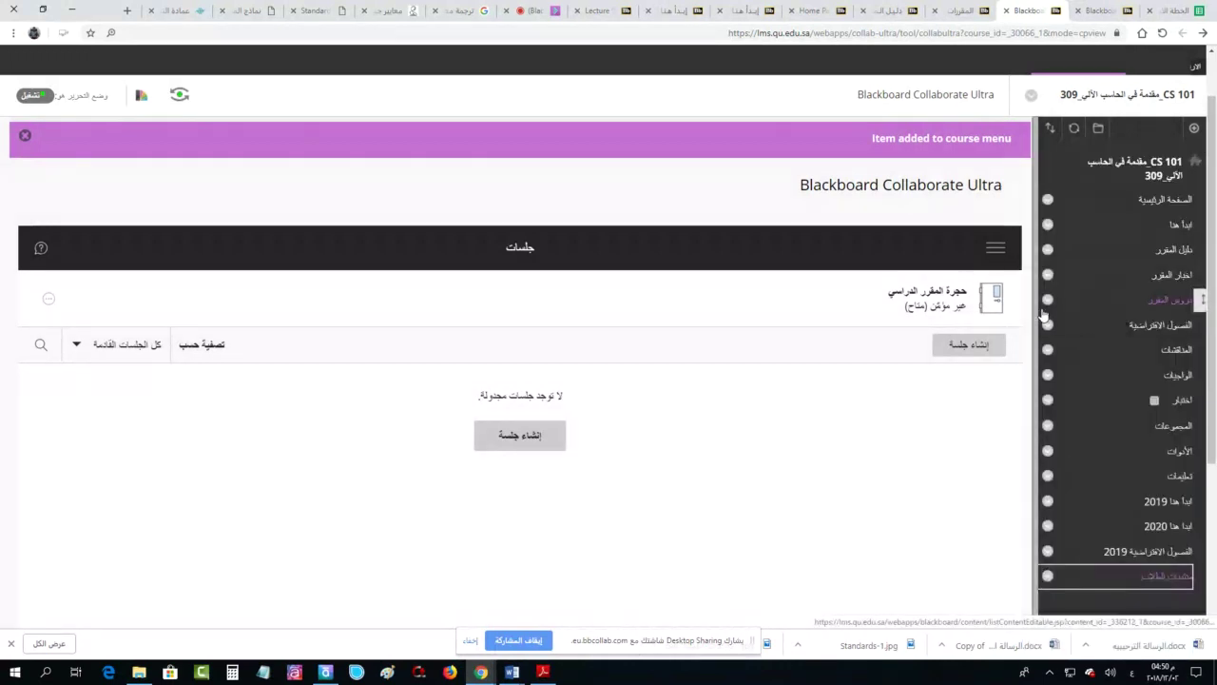
pyautogui.click(1167, 575)
# Check the course discussion board's three forums, then bring up the course menu's add-item list
pyautogui.scroll(-2, 694, 418)
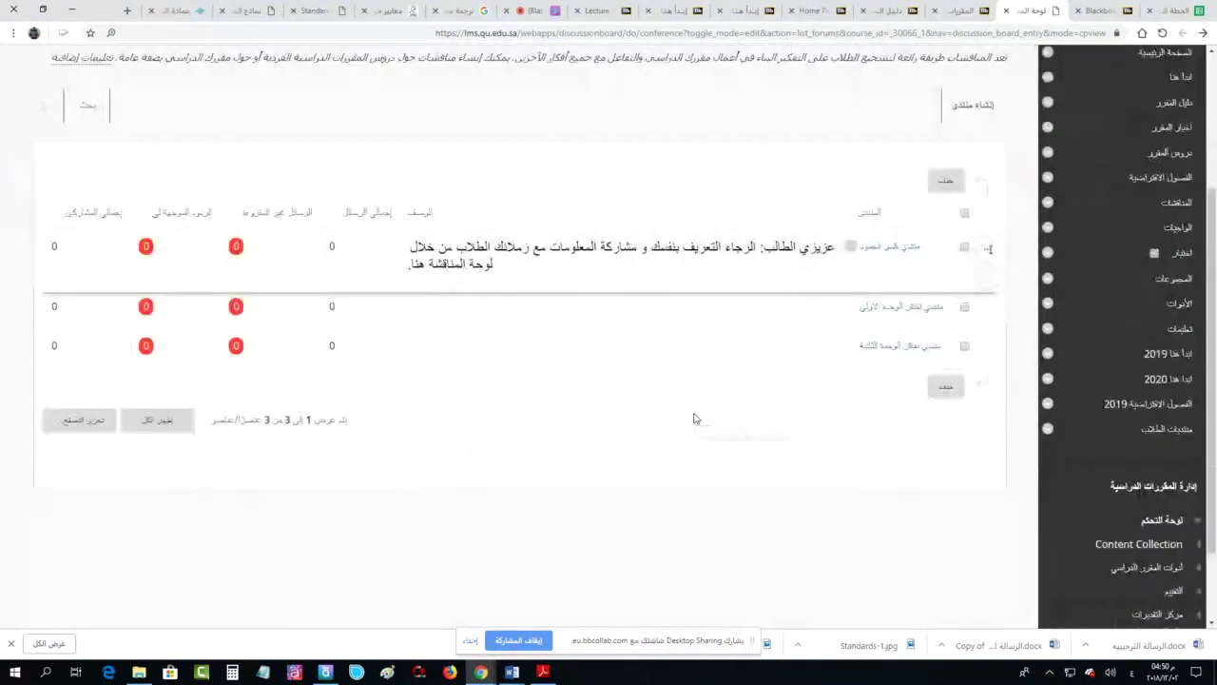
pyautogui.scroll(1, 694, 418)
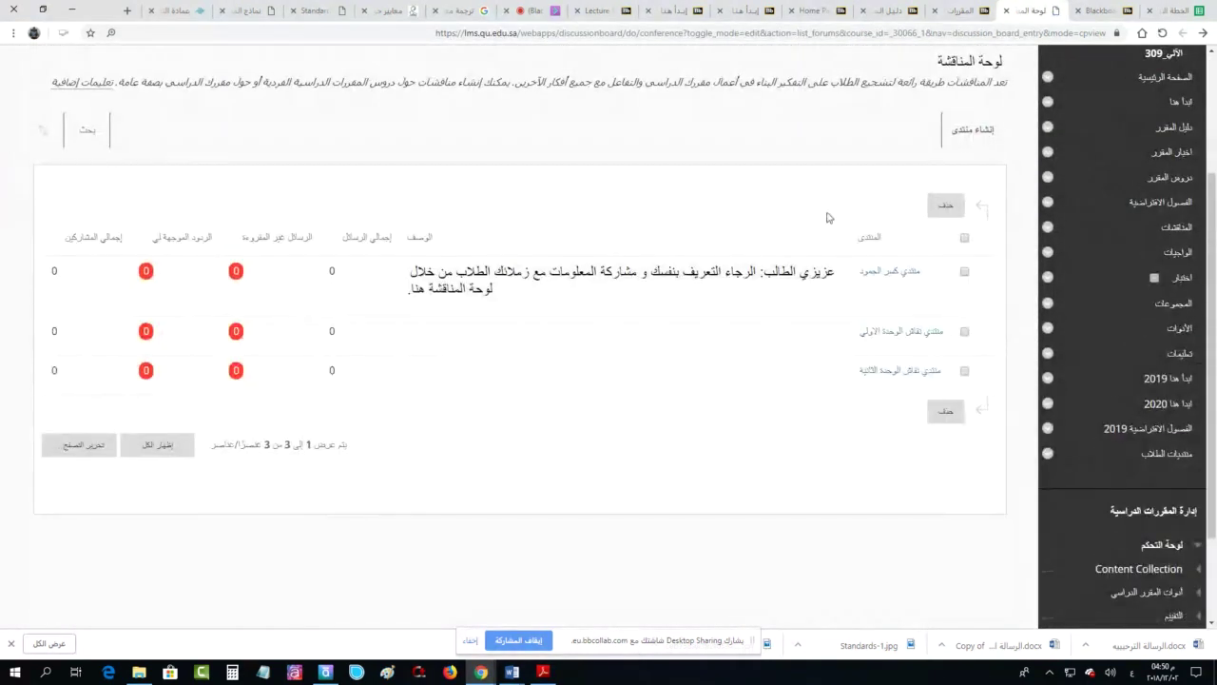
pyautogui.scroll(2, 858, 418)
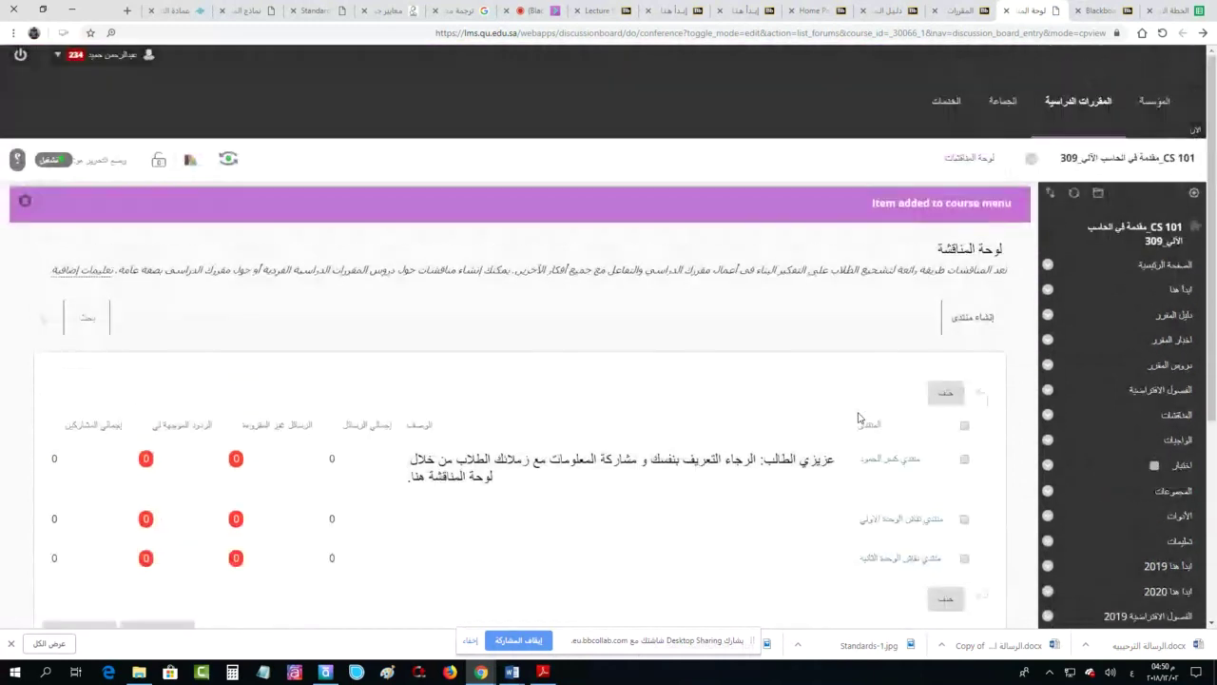
pyautogui.scroll(-2, 859, 381)
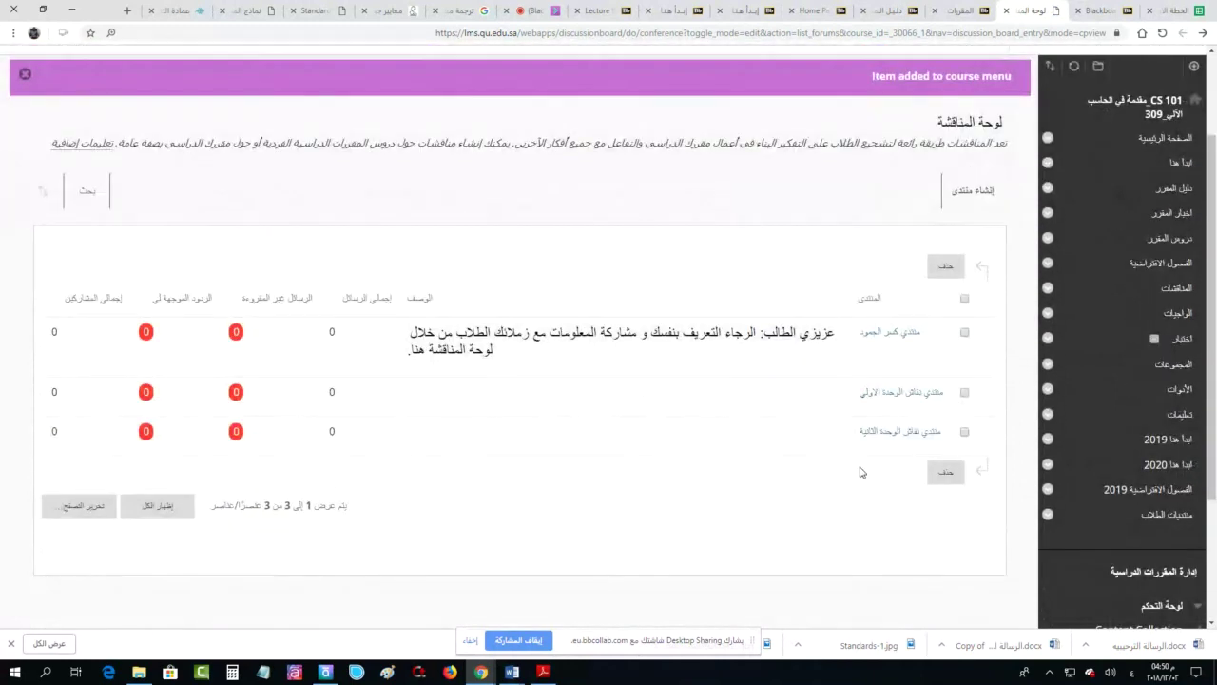
pyautogui.click(1179, 288)
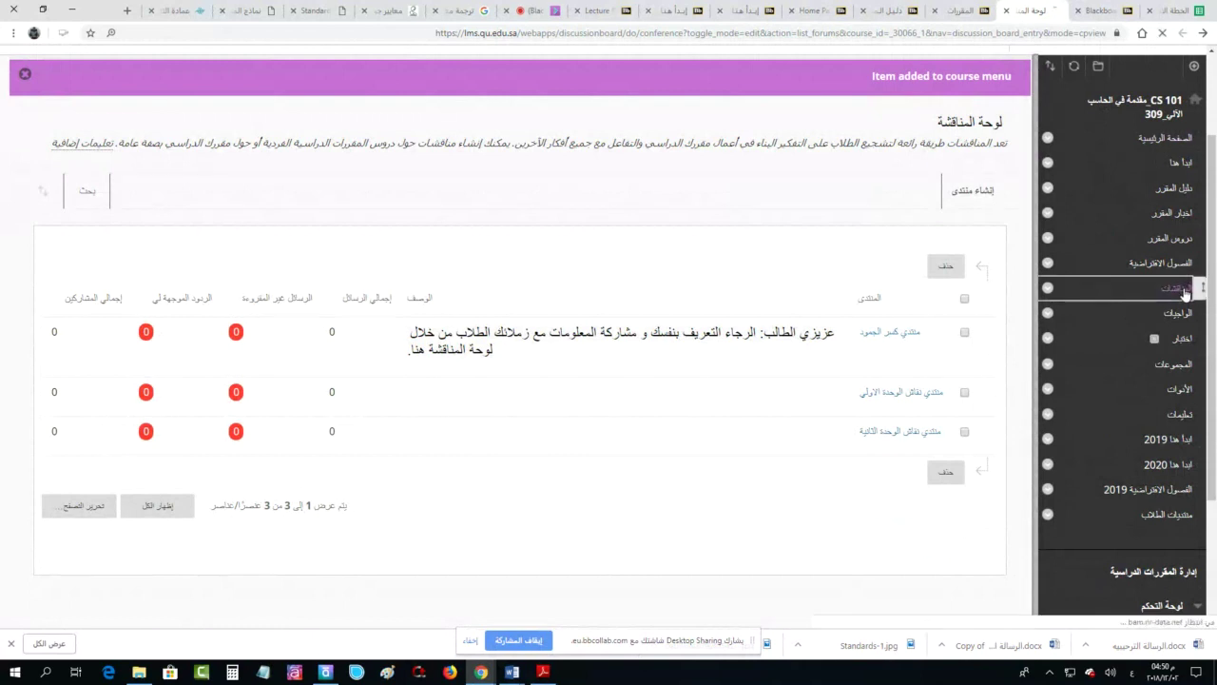
pyautogui.scroll(-5, 1101, 464)
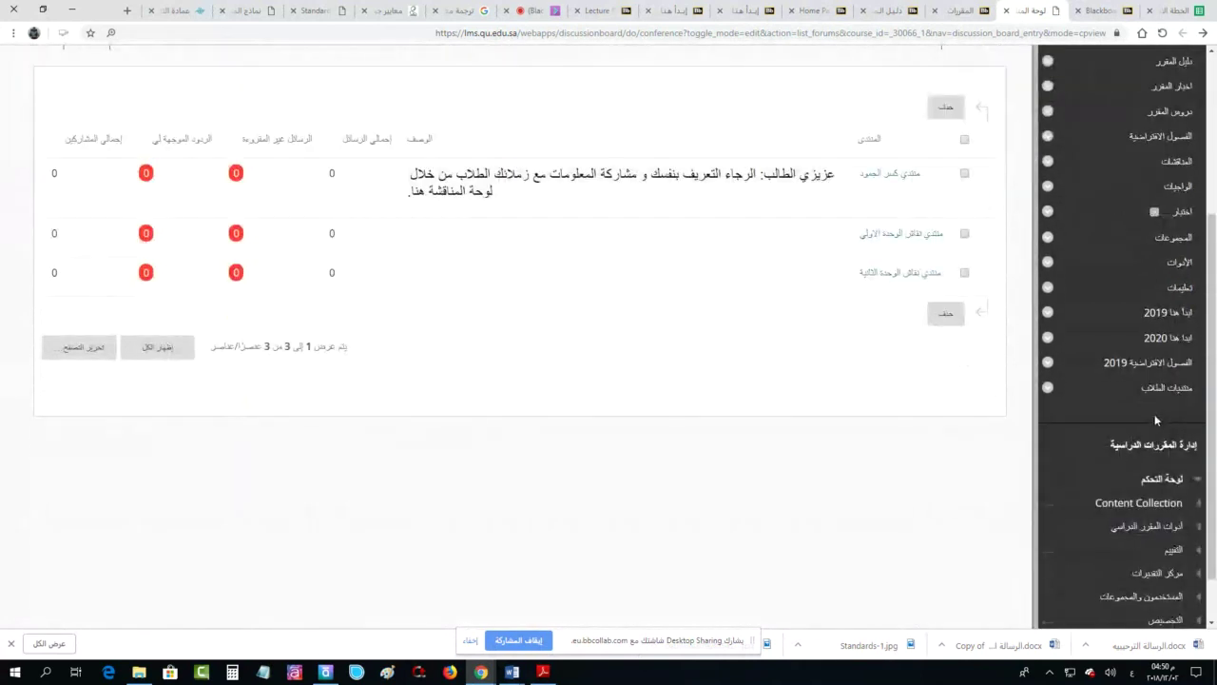
pyautogui.click(1162, 390)
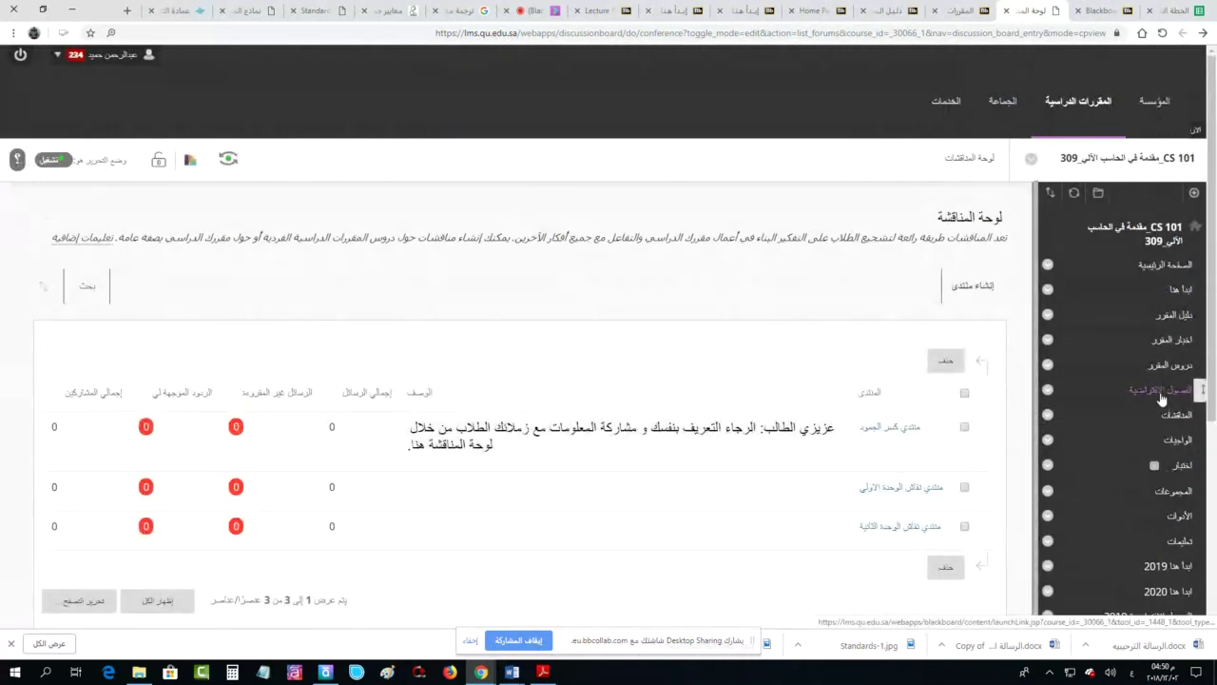
pyautogui.click(1195, 193)
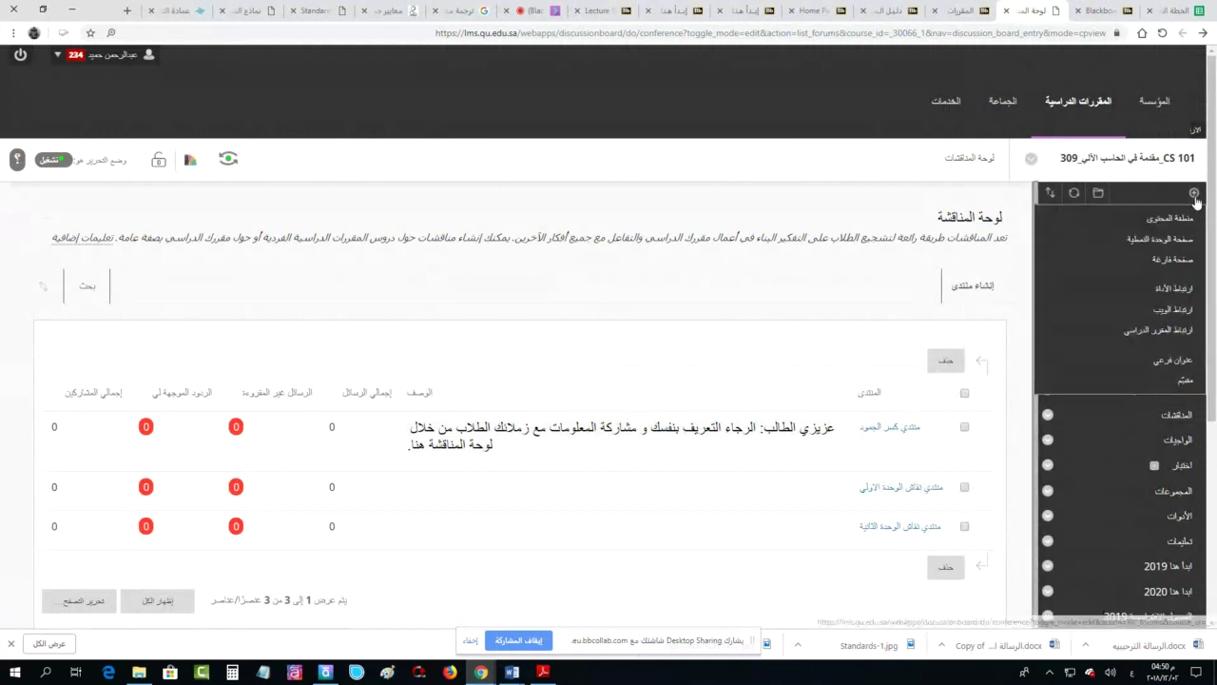
# Start another tool link and browse the Type drop-down, closing it without choosing a tool
pyautogui.click(1179, 288)
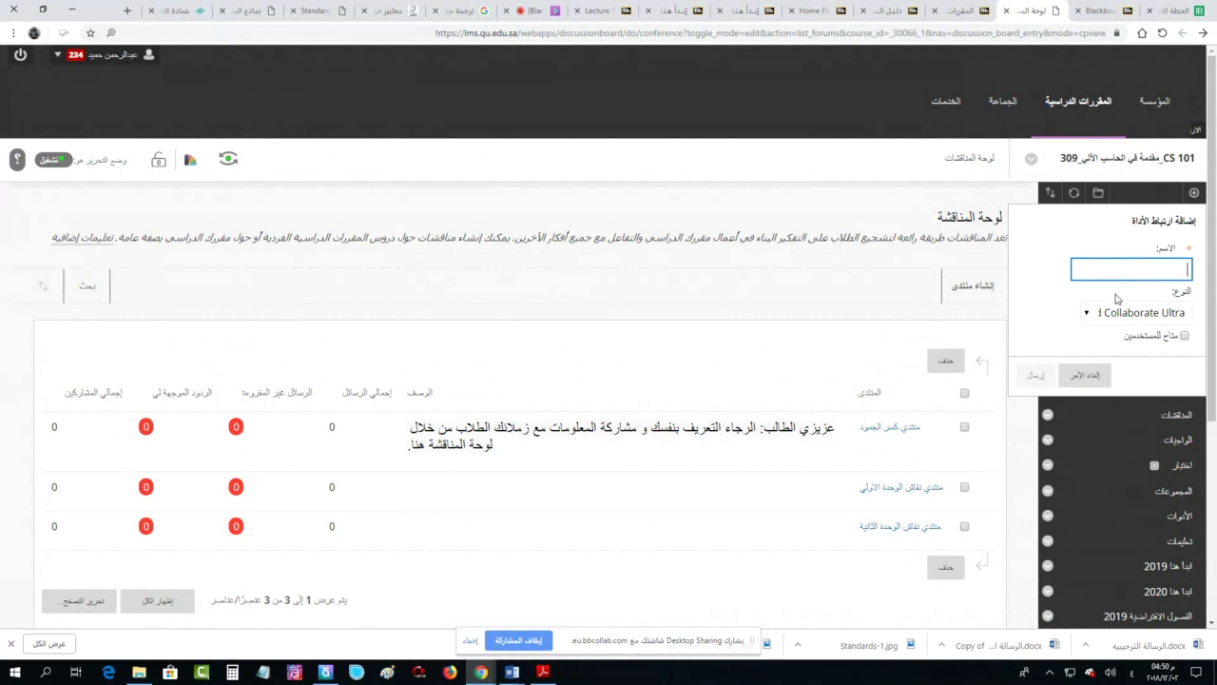
pyautogui.click(1121, 317)
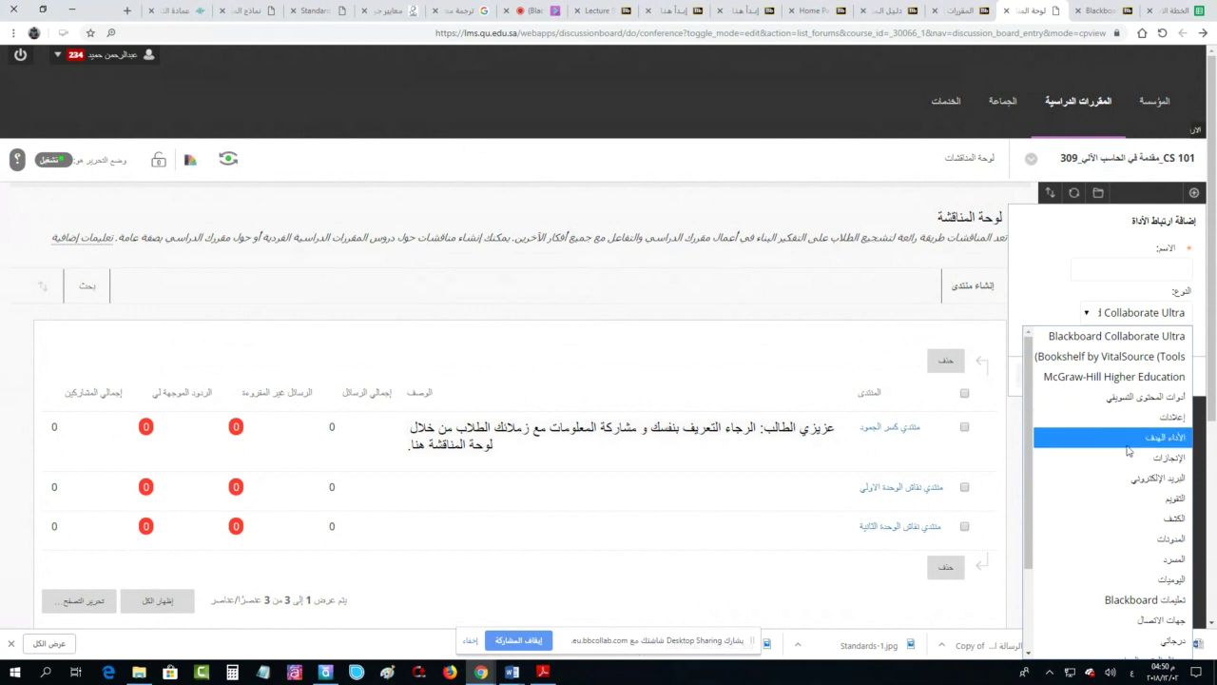
pyautogui.scroll(-2, 1140, 500)
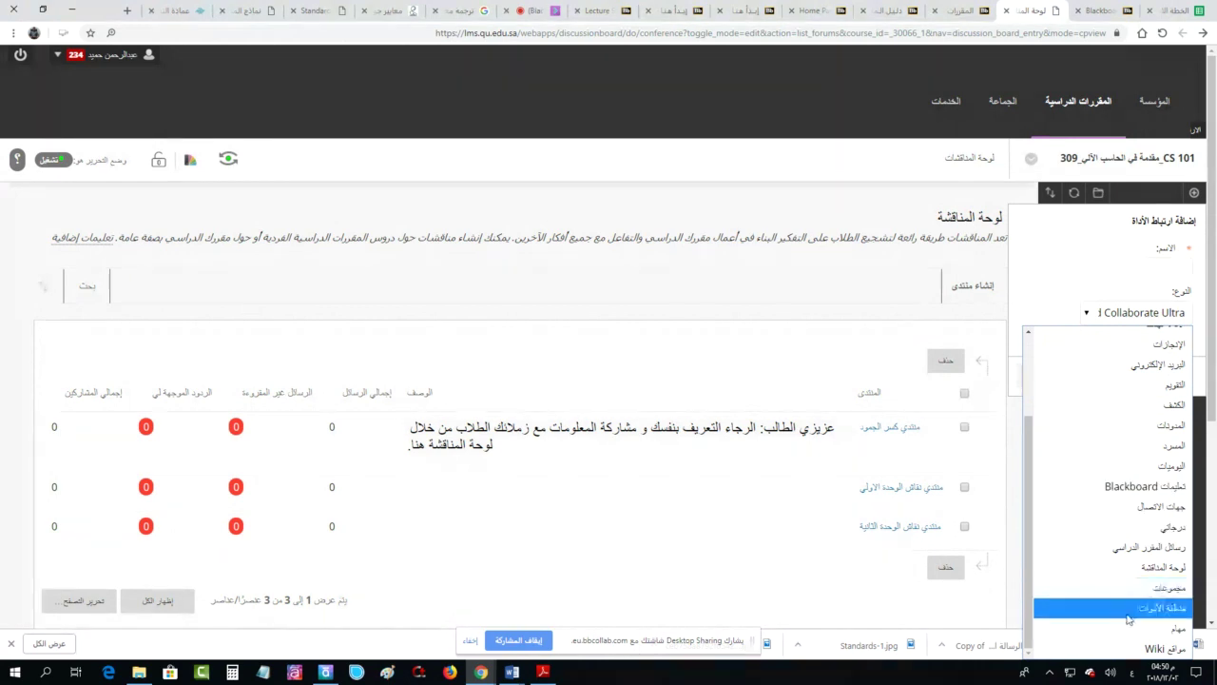
pyautogui.scroll(3, 1086, 561)
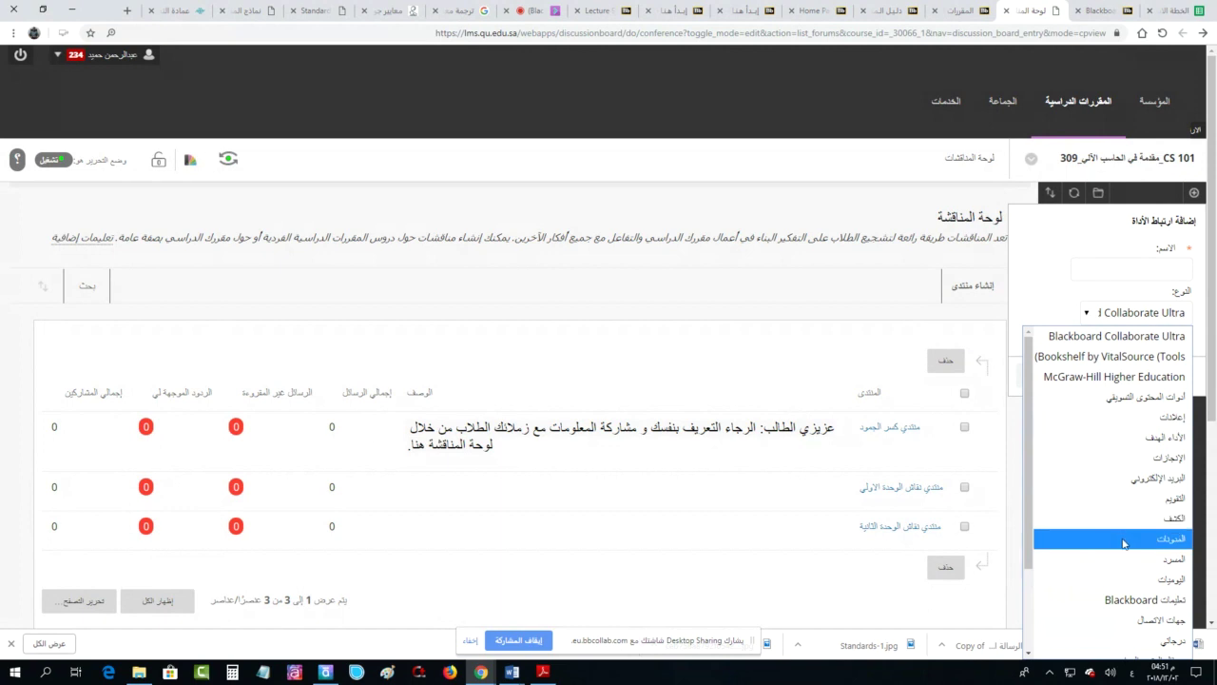
pyautogui.scroll(-2, 1127, 568)
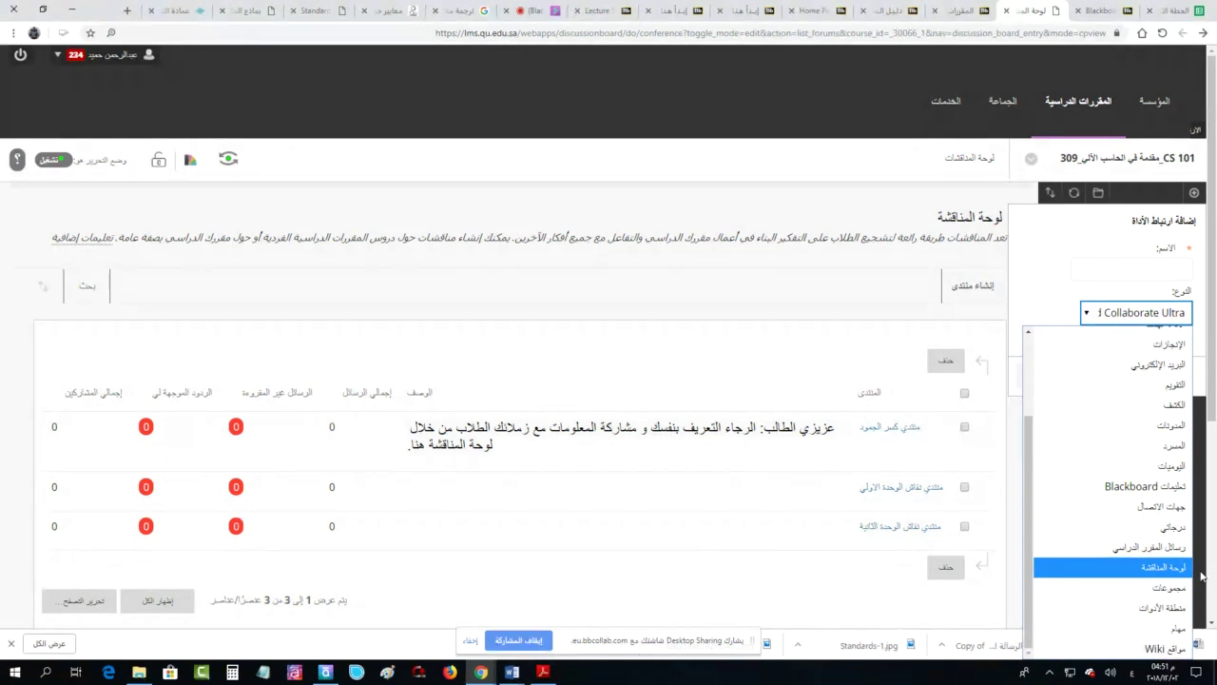
pyautogui.click(773, 205)
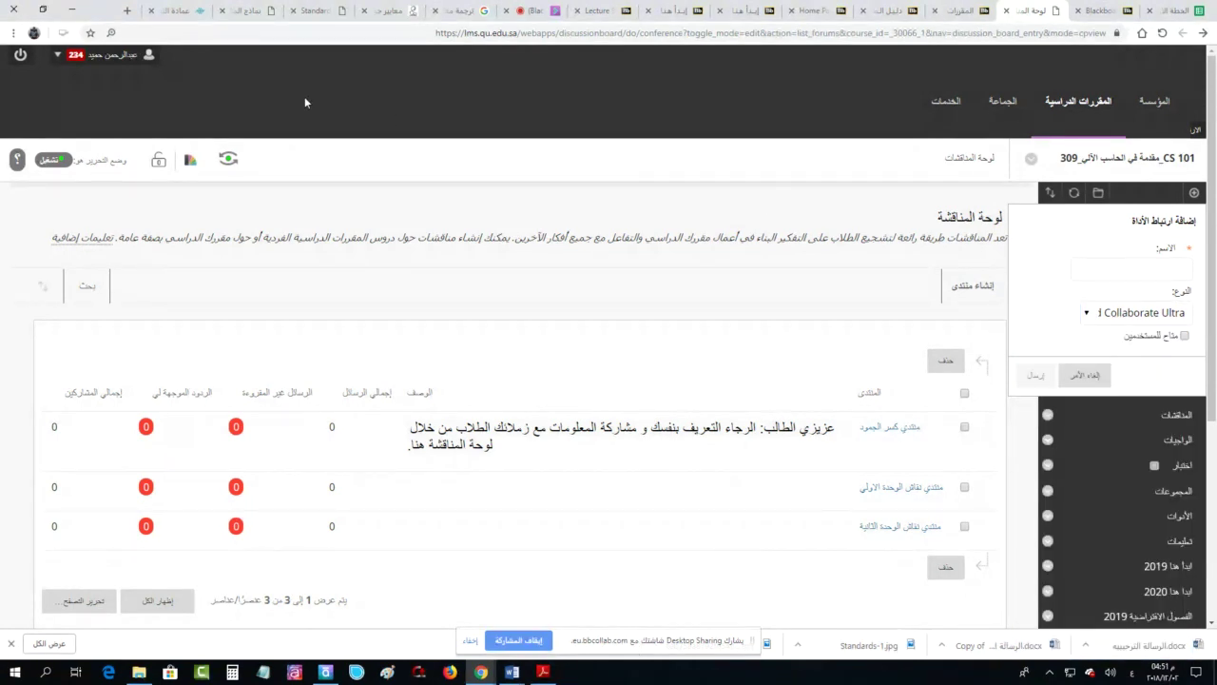
# Select the latest chat message in the live Collaborate session, then view the QM standards image
pyautogui.click(535, 10)
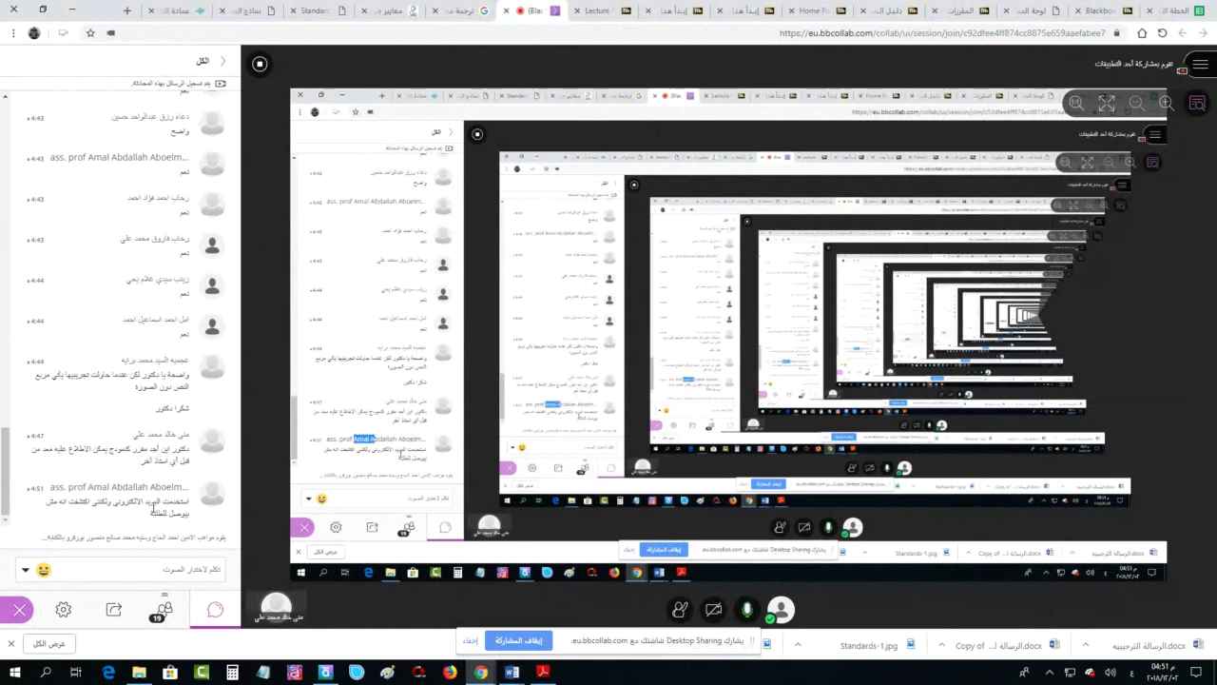
pyautogui.moveTo(92, 492); pyautogui.dragTo(152, 508)
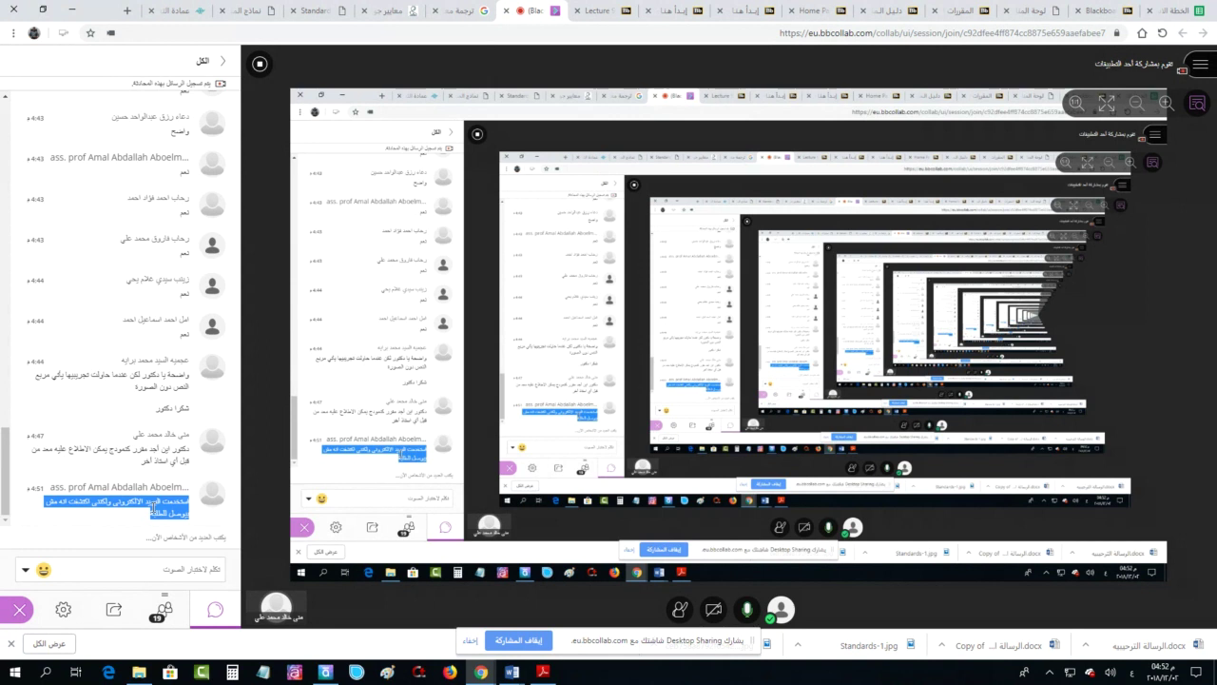
pyautogui.moveTo(152, 510); pyautogui.dragTo(183, 513)
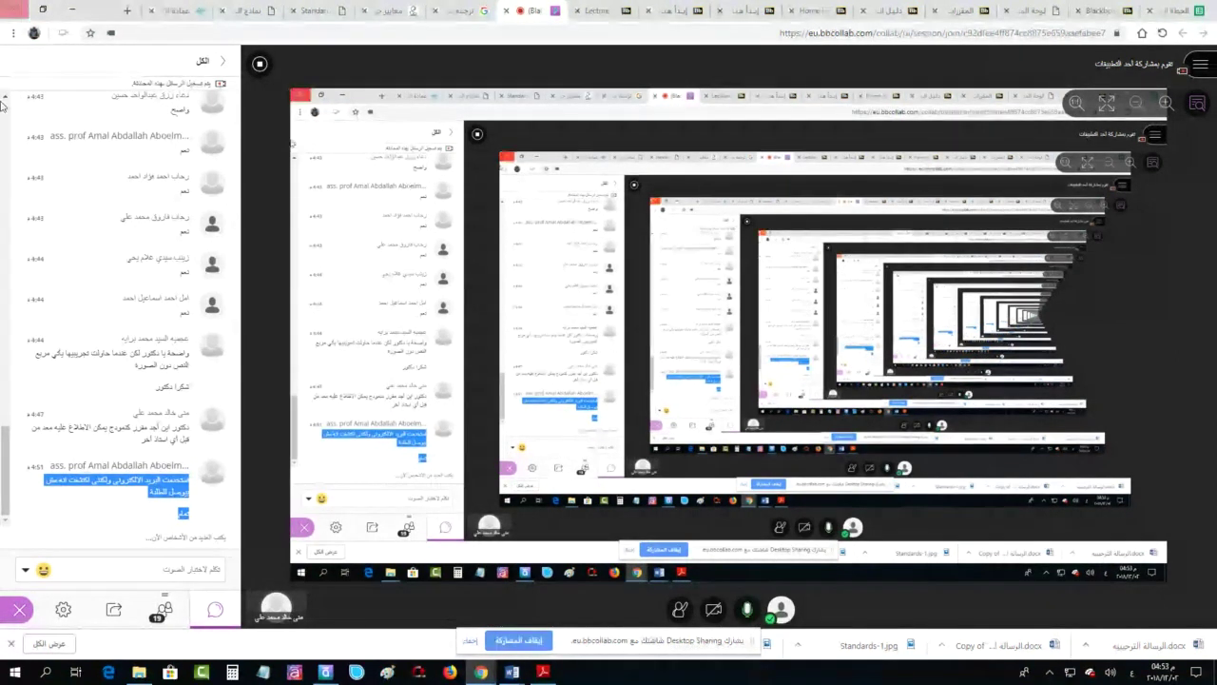
pyautogui.click(320, 14)
# Review the Learning RoadMap row in the PDF's Course Lessons table, then stop desktop sharing in Collaborate
pyautogui.click(245, 11)
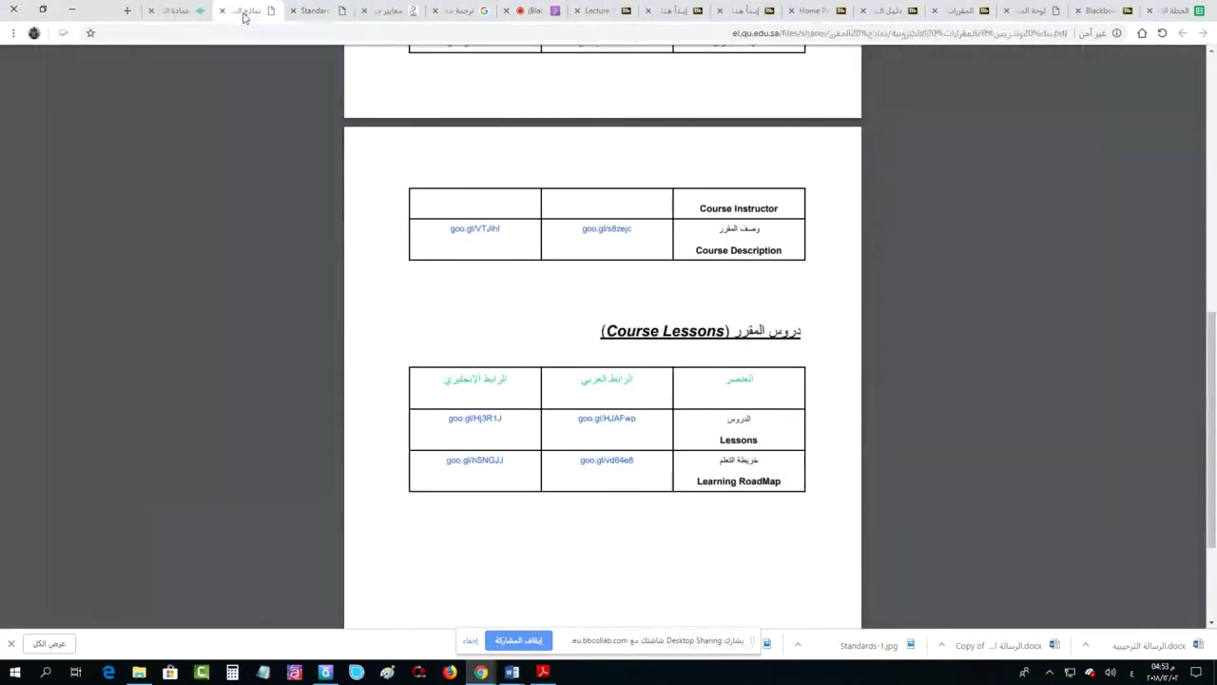
pyautogui.scroll(-5, 559, 251)
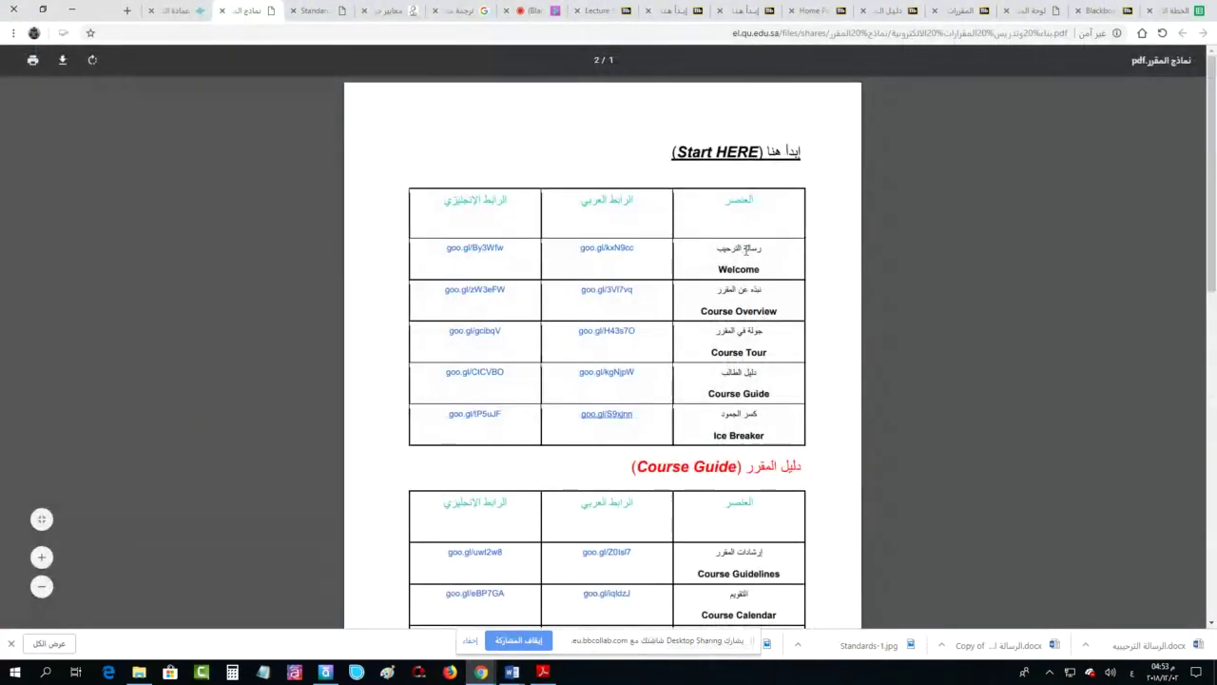
pyautogui.scroll(-4, 749, 473)
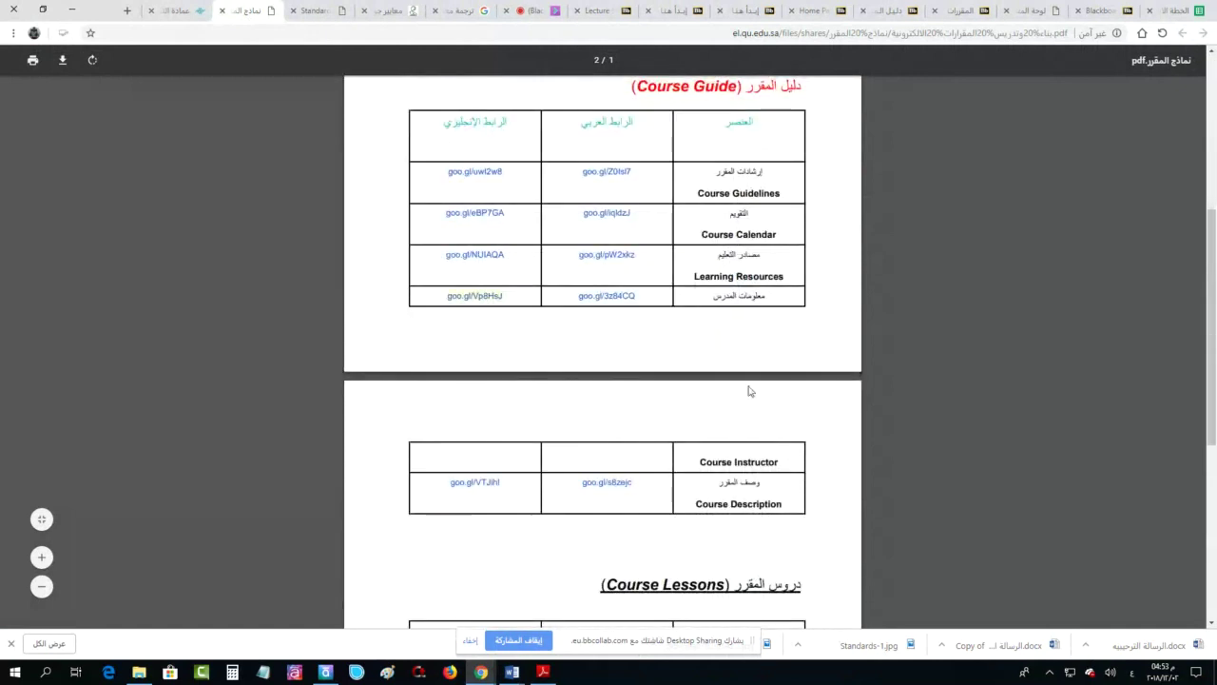
pyautogui.scroll(-3, 765, 556)
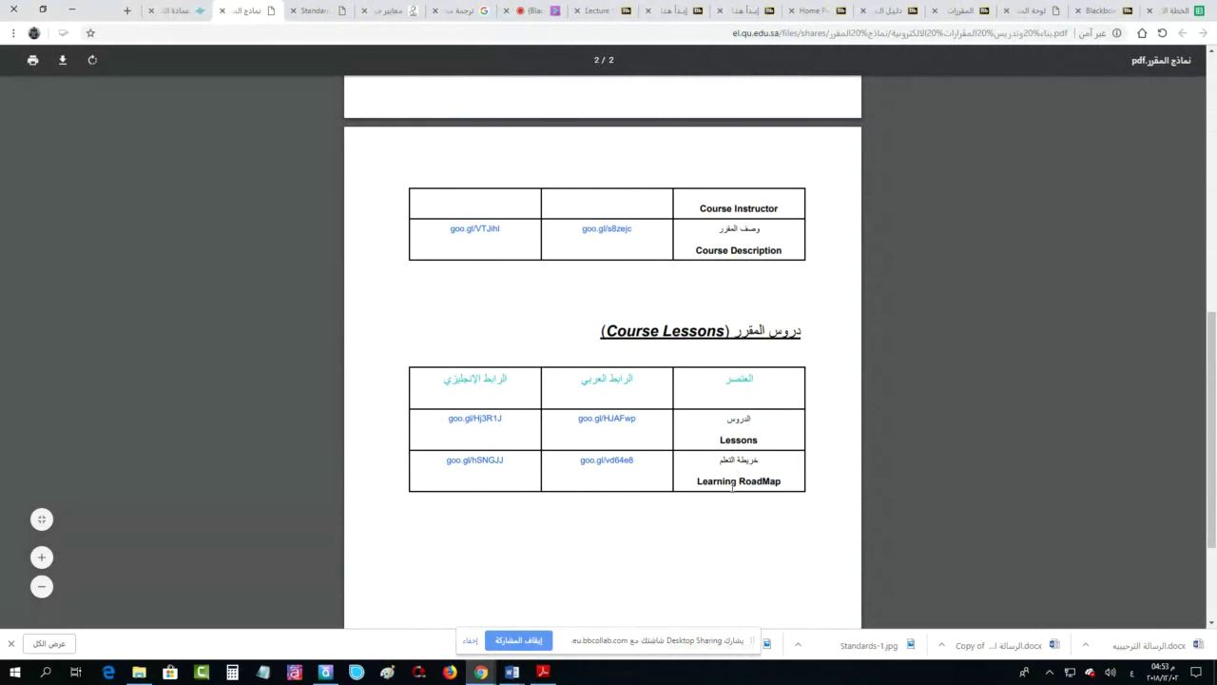
pyautogui.moveTo(782, 482); pyautogui.dragTo(443, 457)
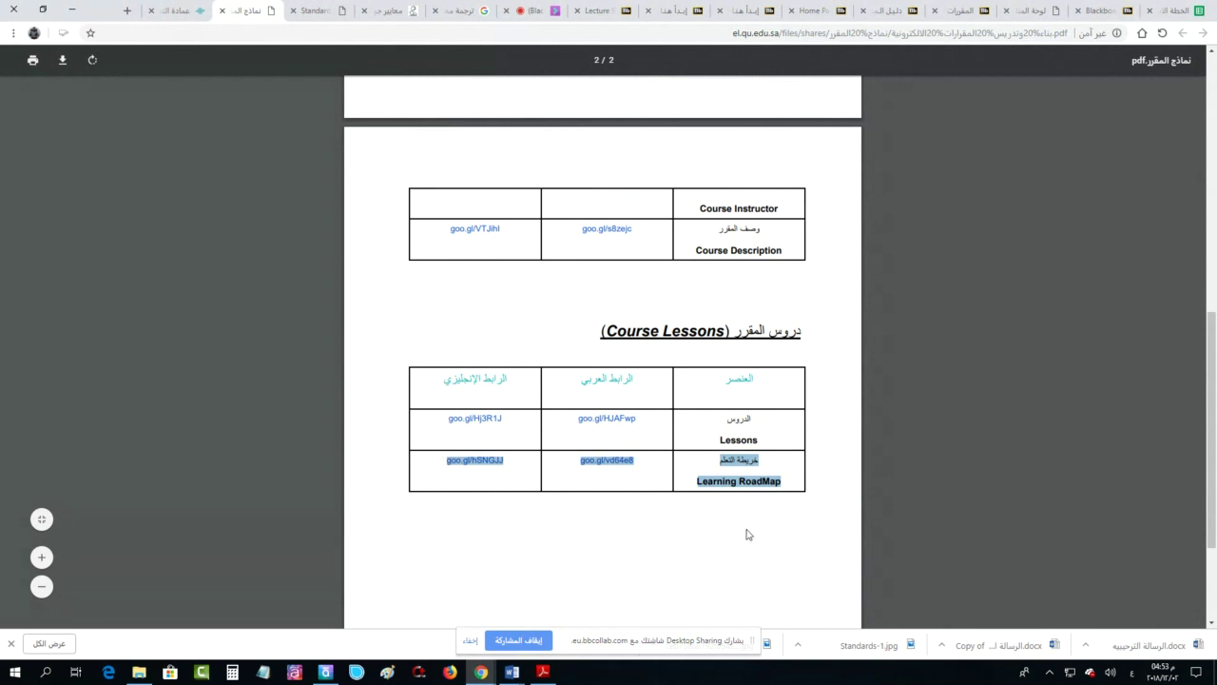
pyautogui.click(762, 458)
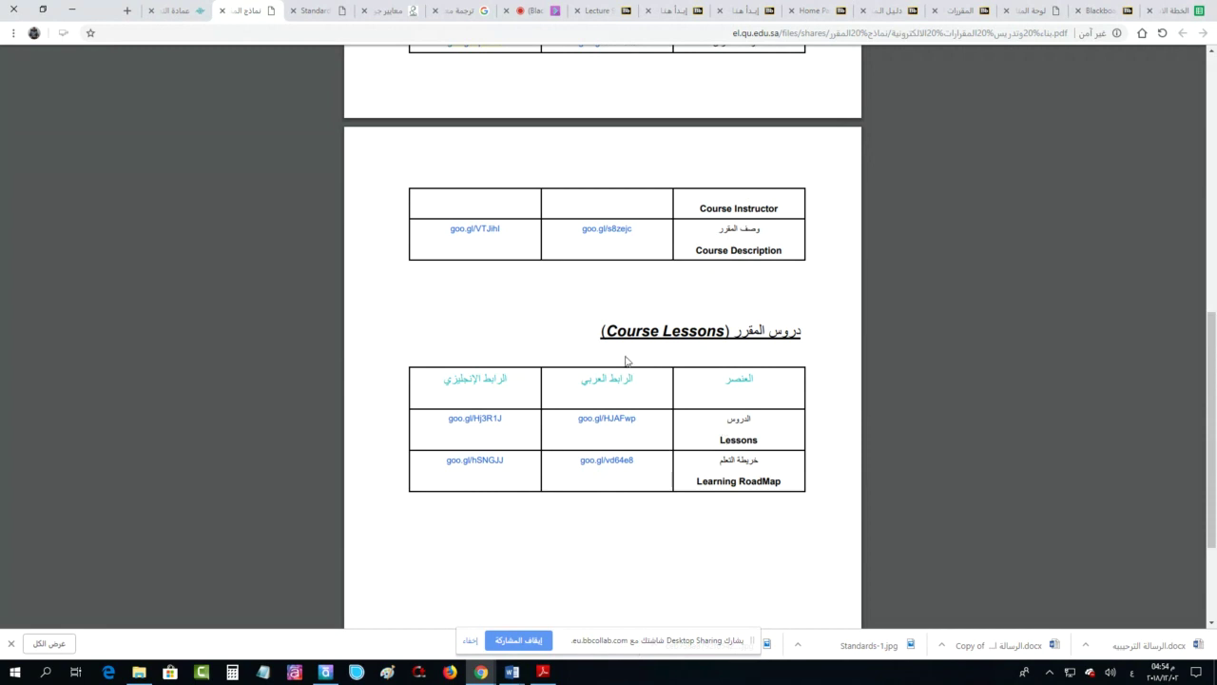
pyautogui.click(532, 11)
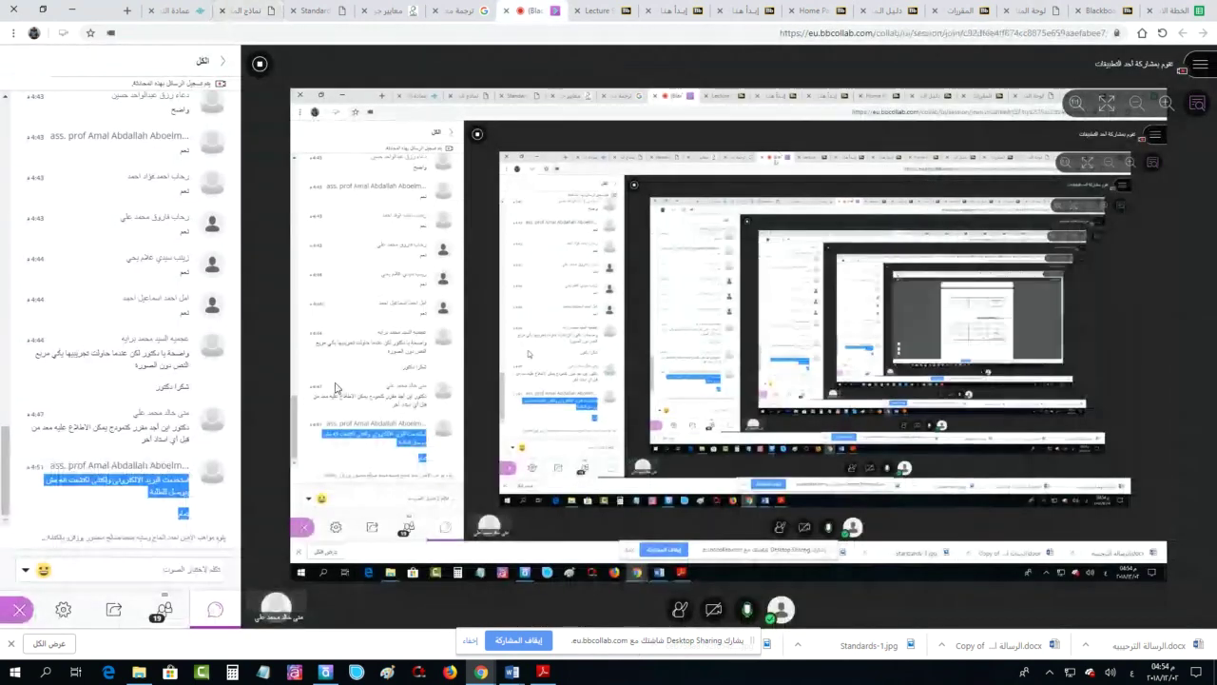
pyautogui.click(519, 643)
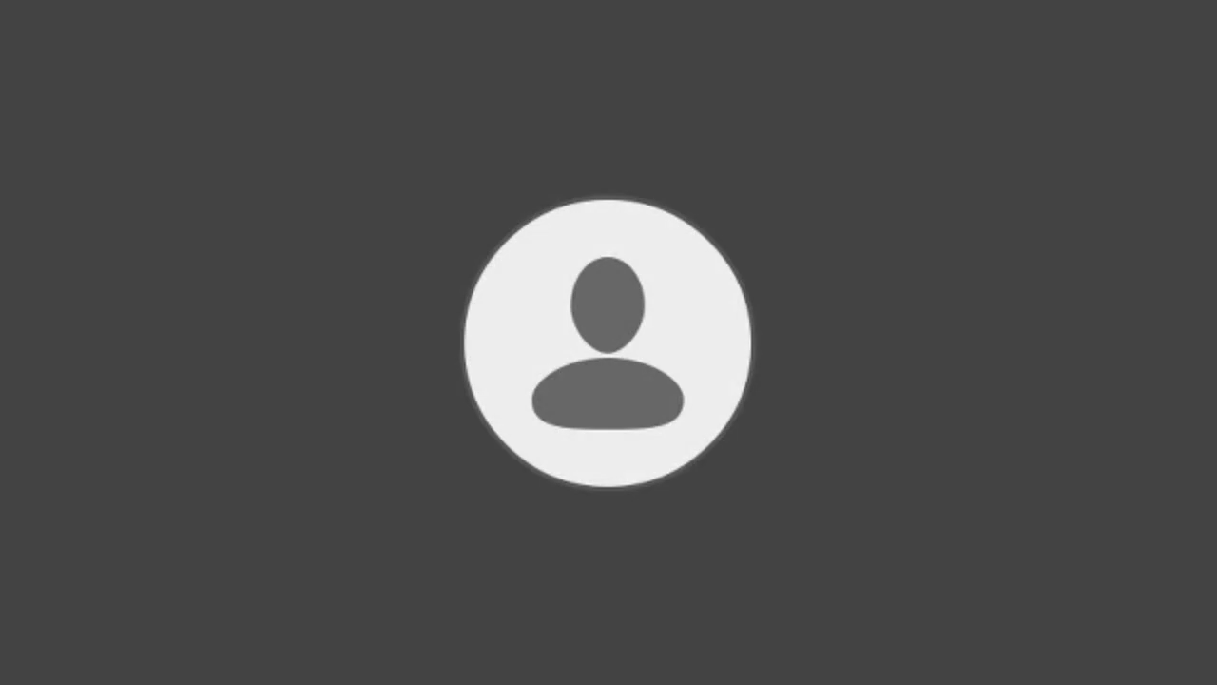
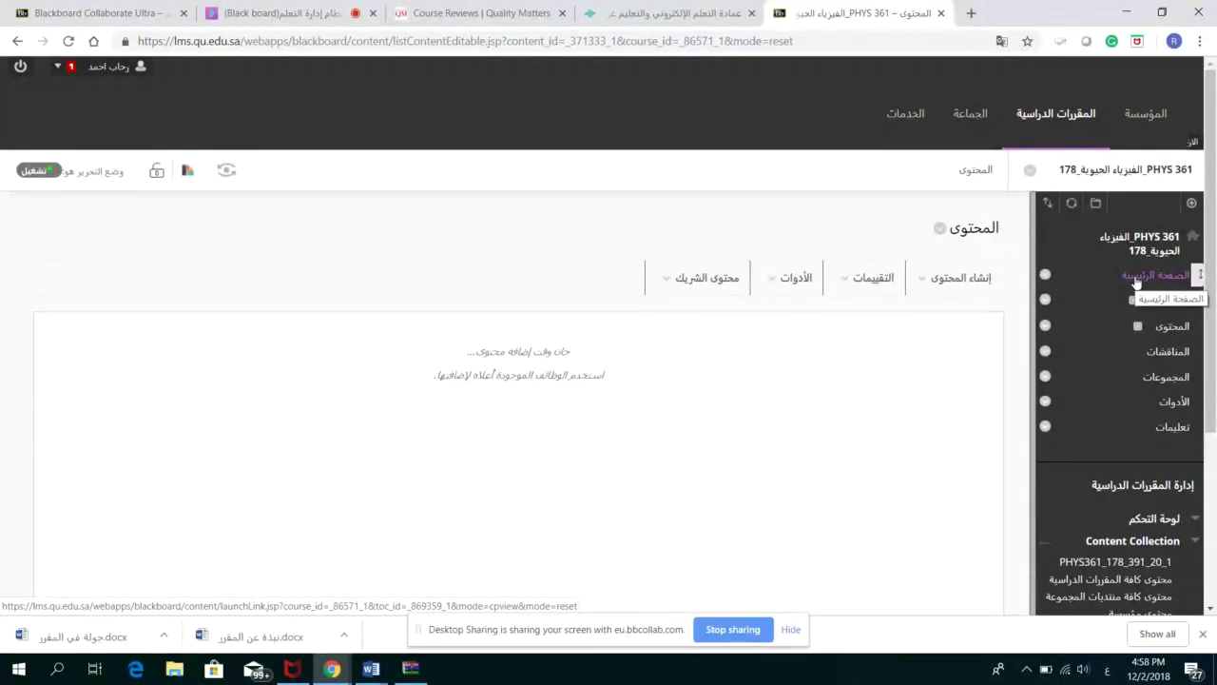
# Open the PHYS 361 course Home Page and show the Add Menu Item choices above the course menu
pyautogui.click(1137, 282)
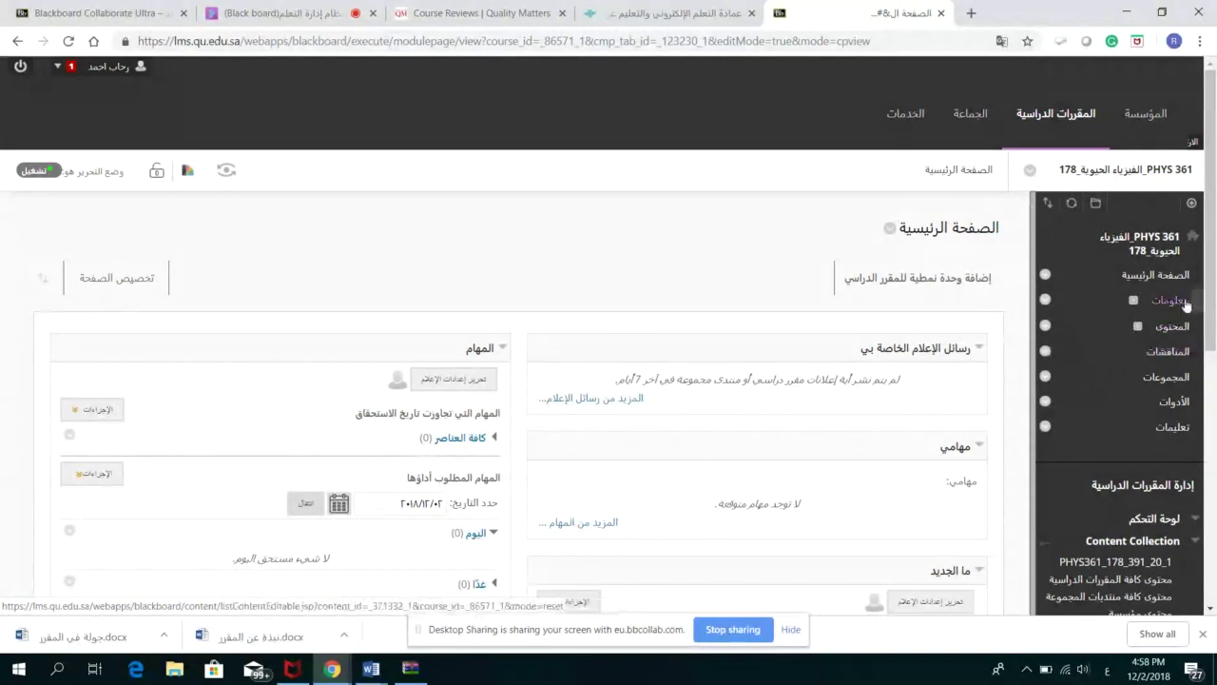
pyautogui.scroll(-2, 1211, 358)
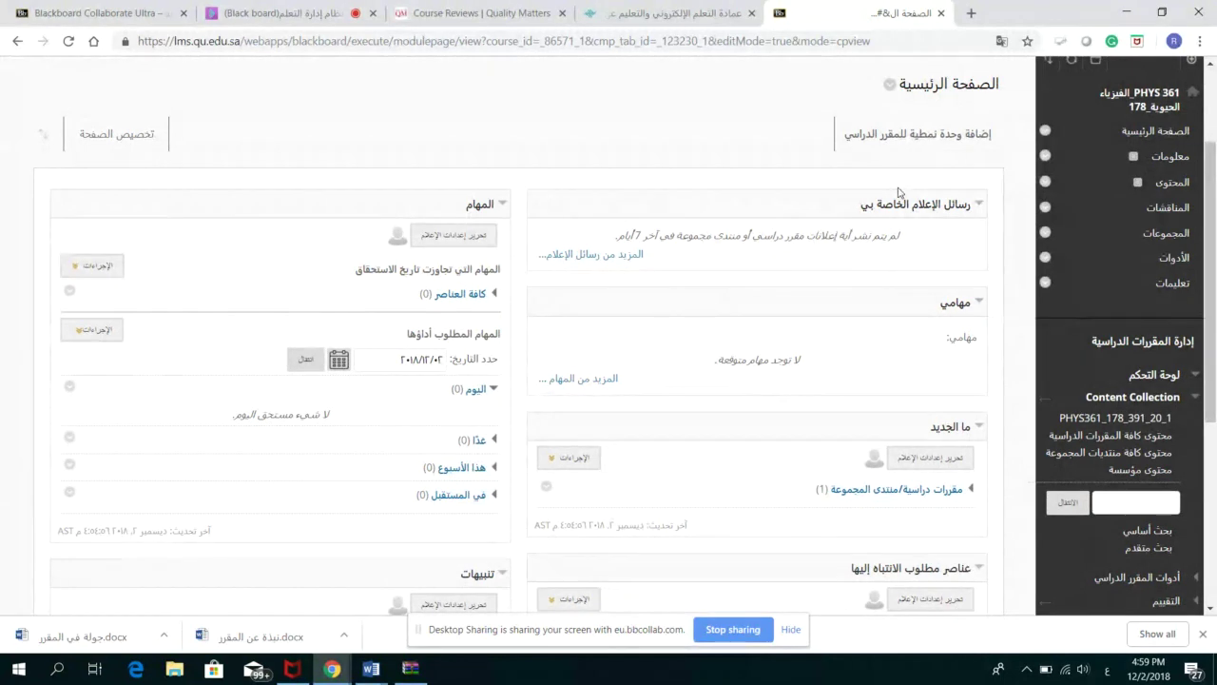
pyautogui.click(1194, 62)
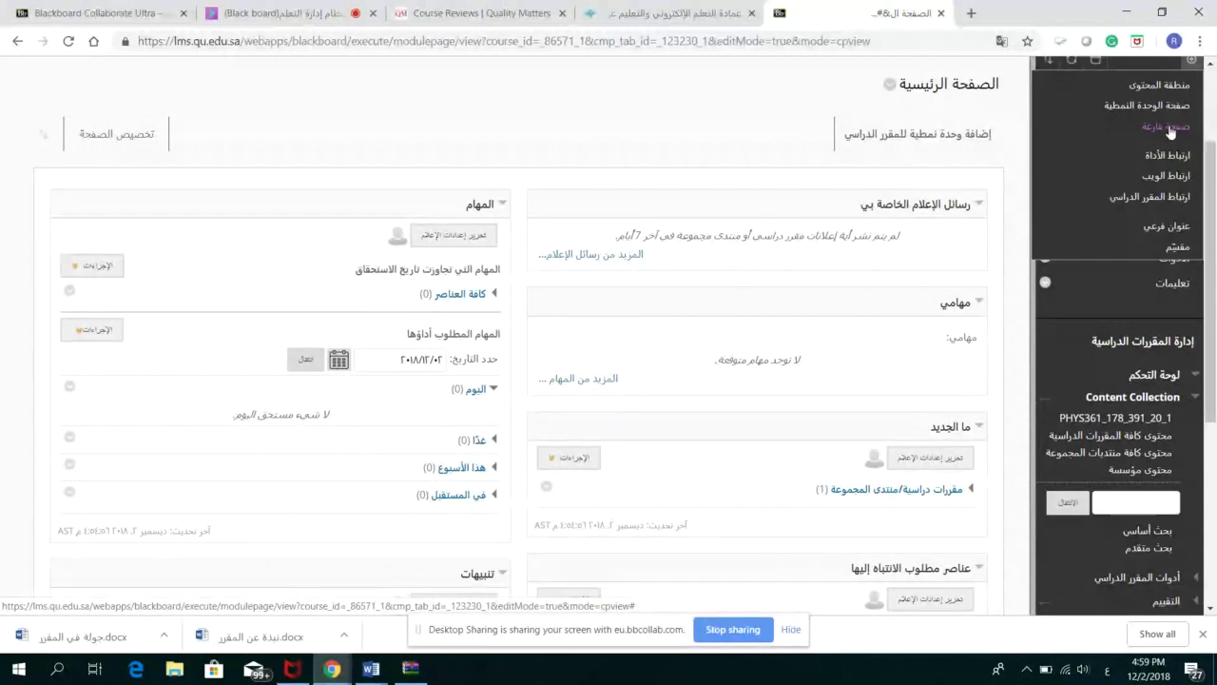
pyautogui.click(1170, 133)
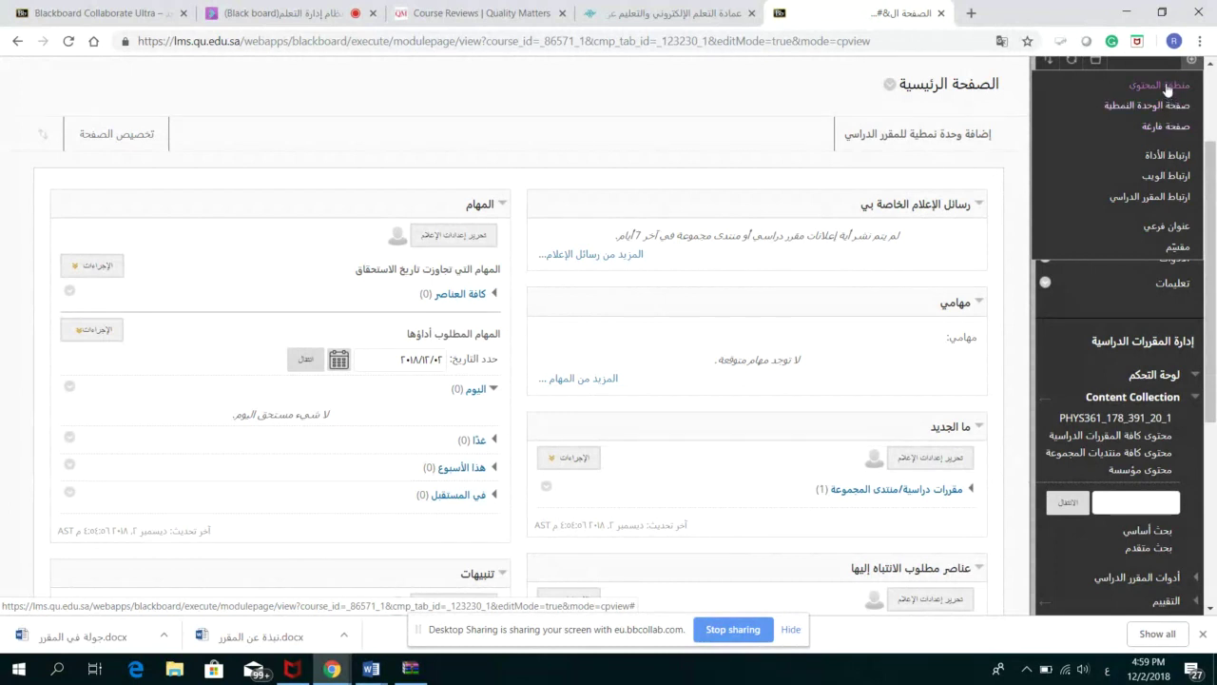
# Create a content area named ابدأها that is available to users, then open its empty page
pyautogui.click(1166, 86)
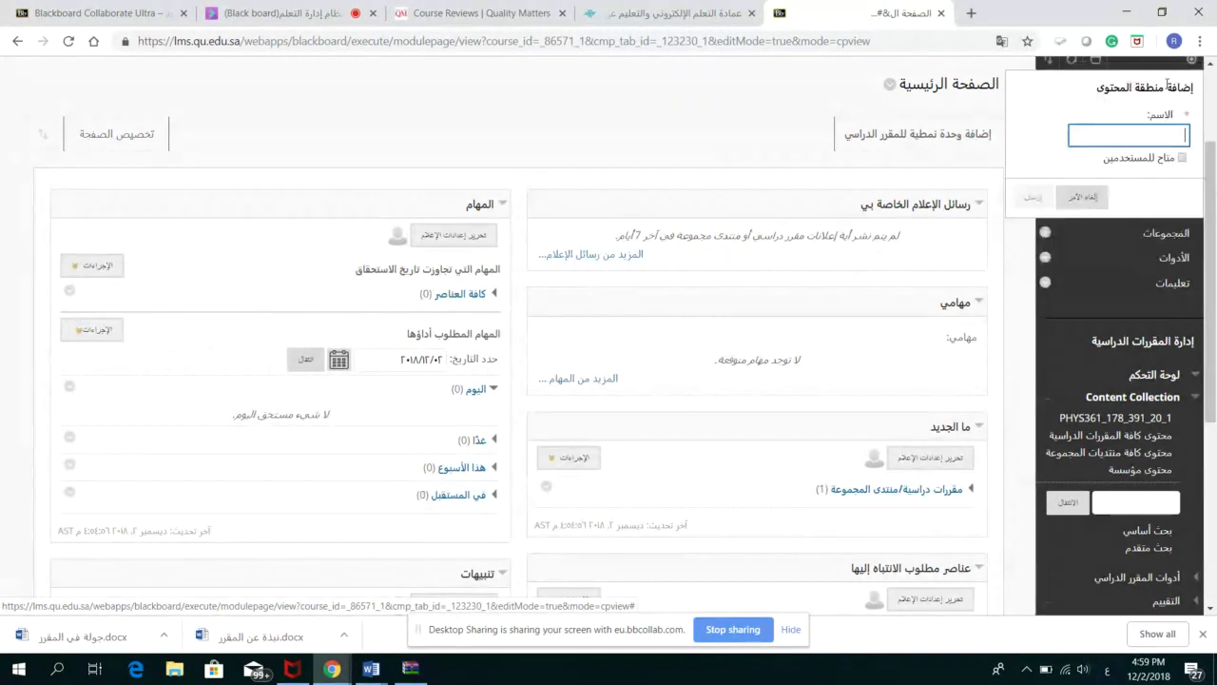
pyautogui.write('ا')
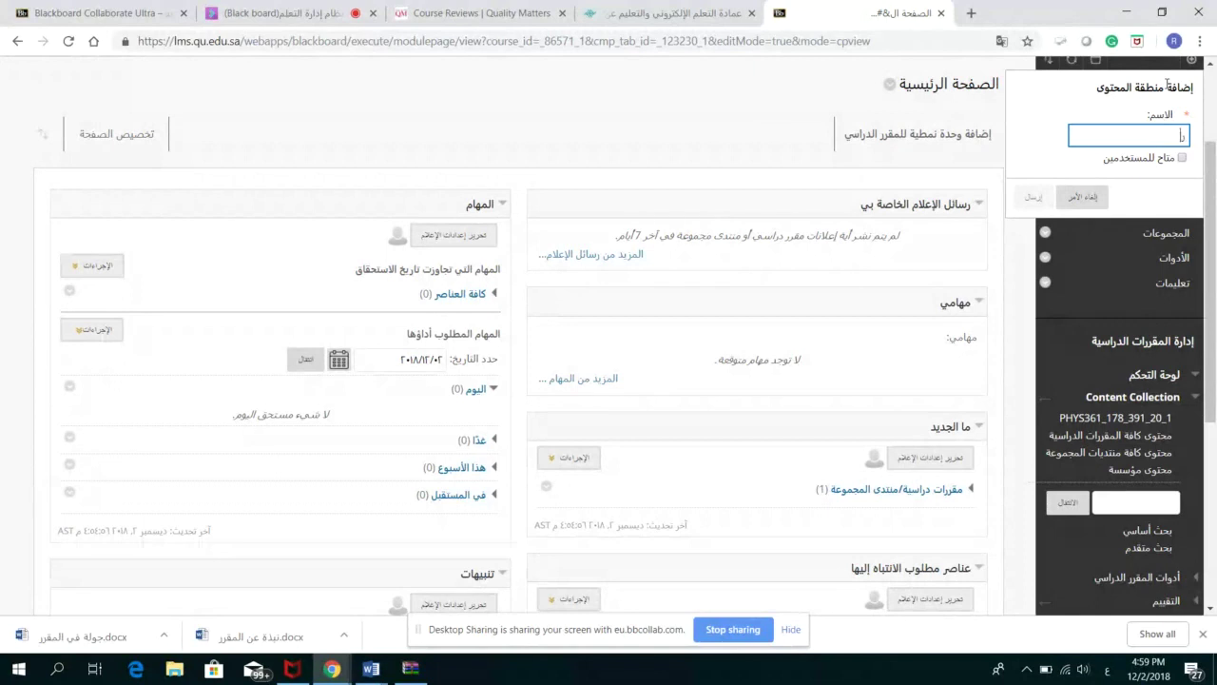
pyautogui.write('سا')
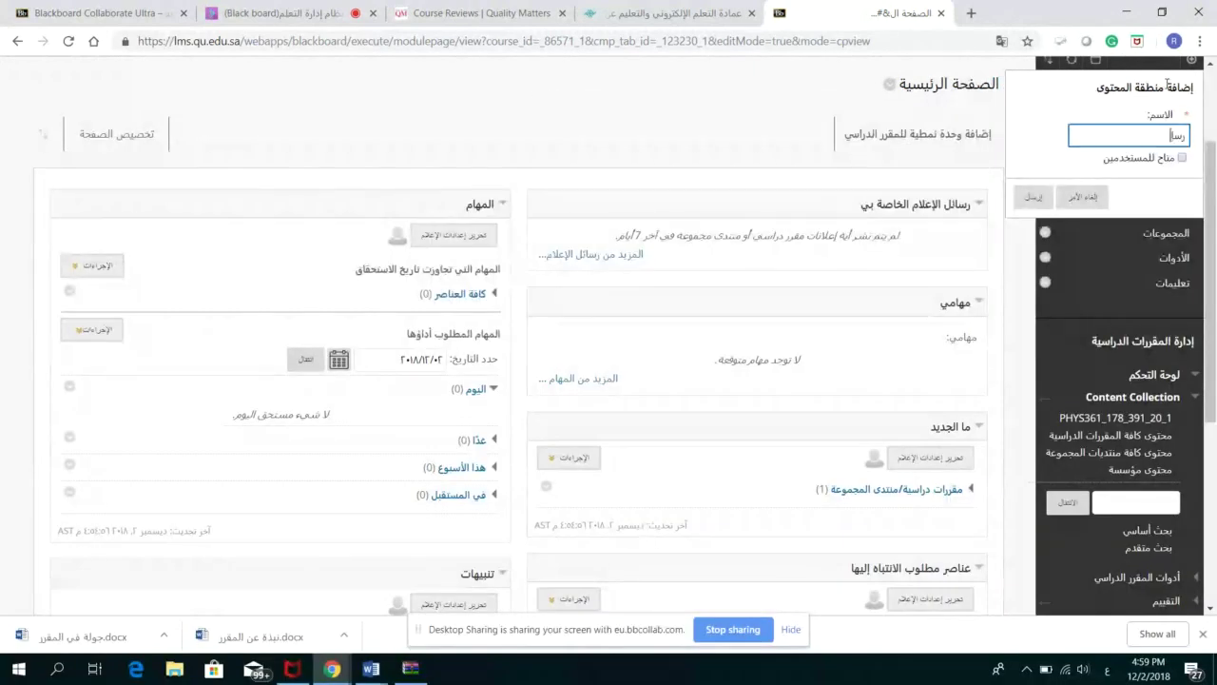
pyautogui.press('BackSpace')
pyautogui.press('BackSpace')
pyautogui.write('ابد')
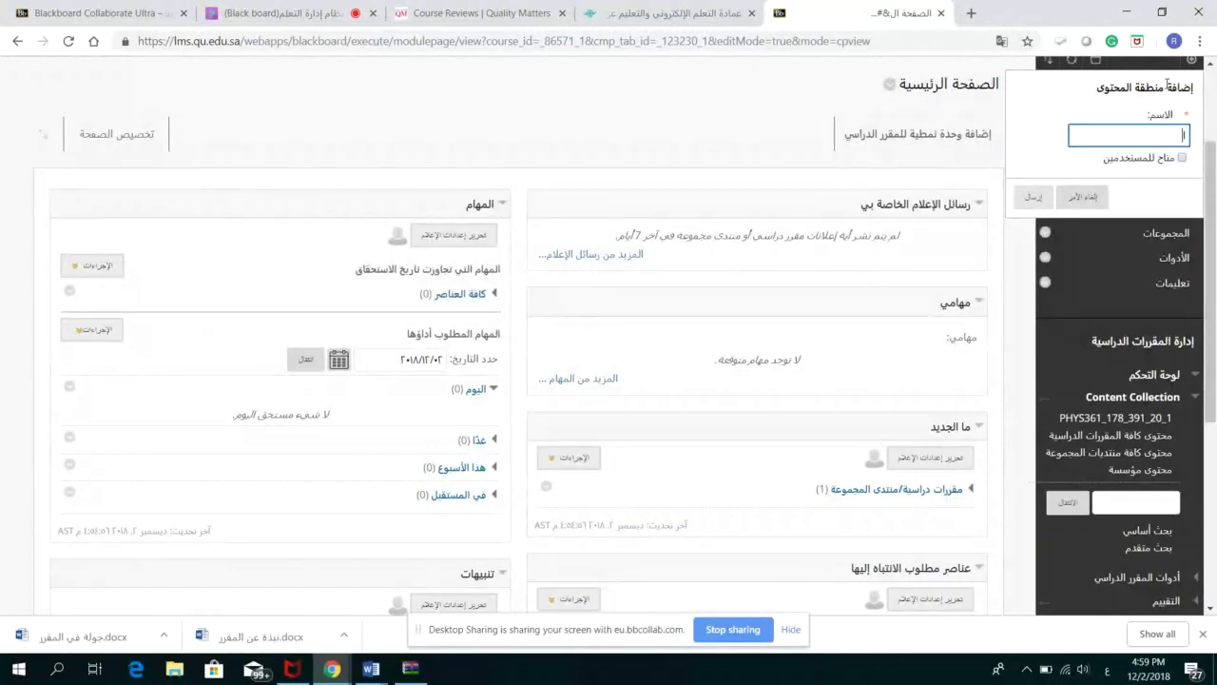
pyautogui.write('أ')
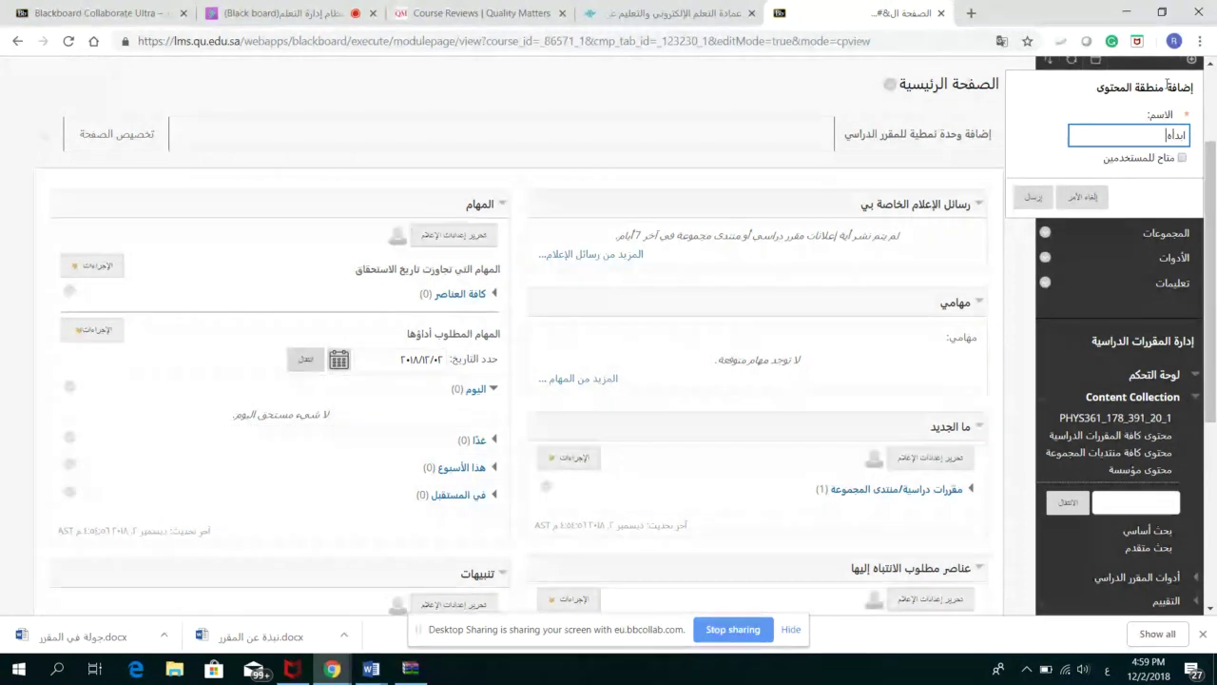
pyautogui.write('ها')
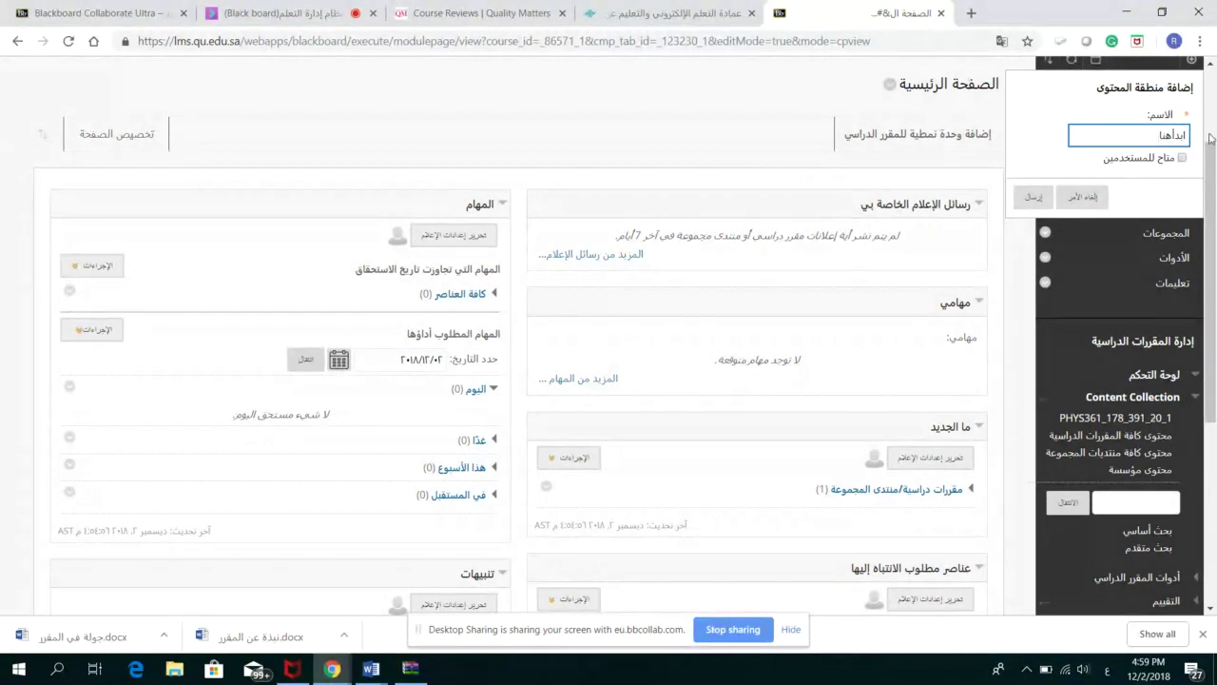
pyautogui.click(1183, 158)
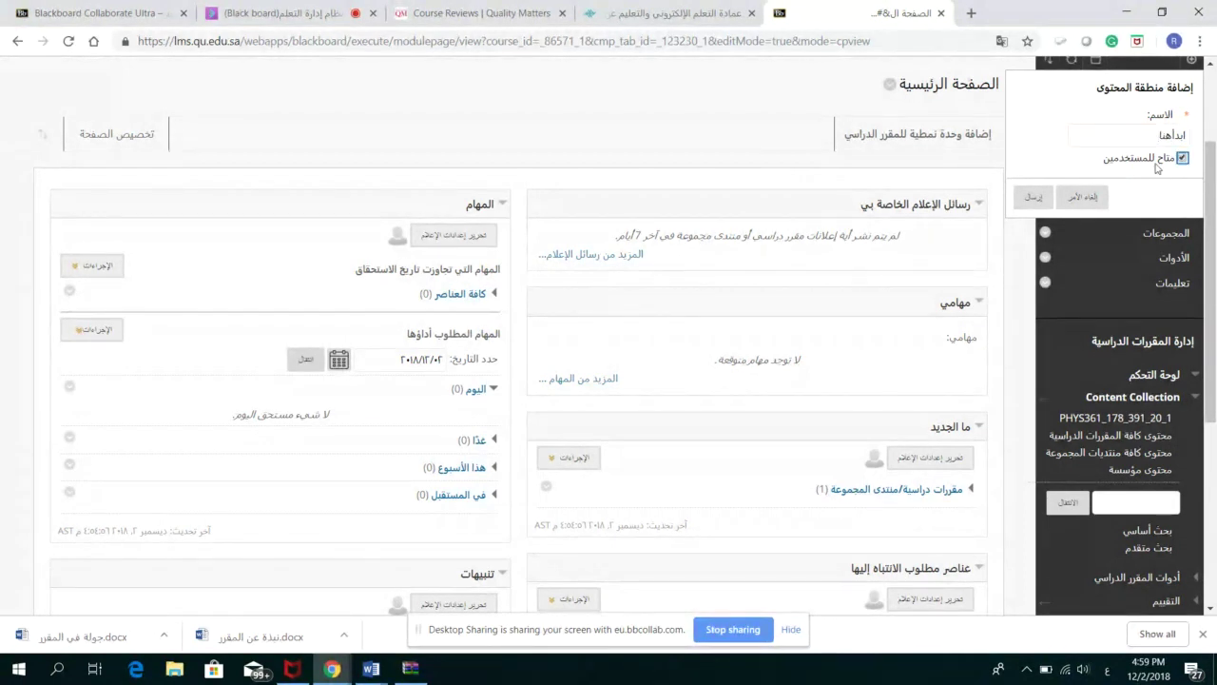
pyautogui.click(1034, 197)
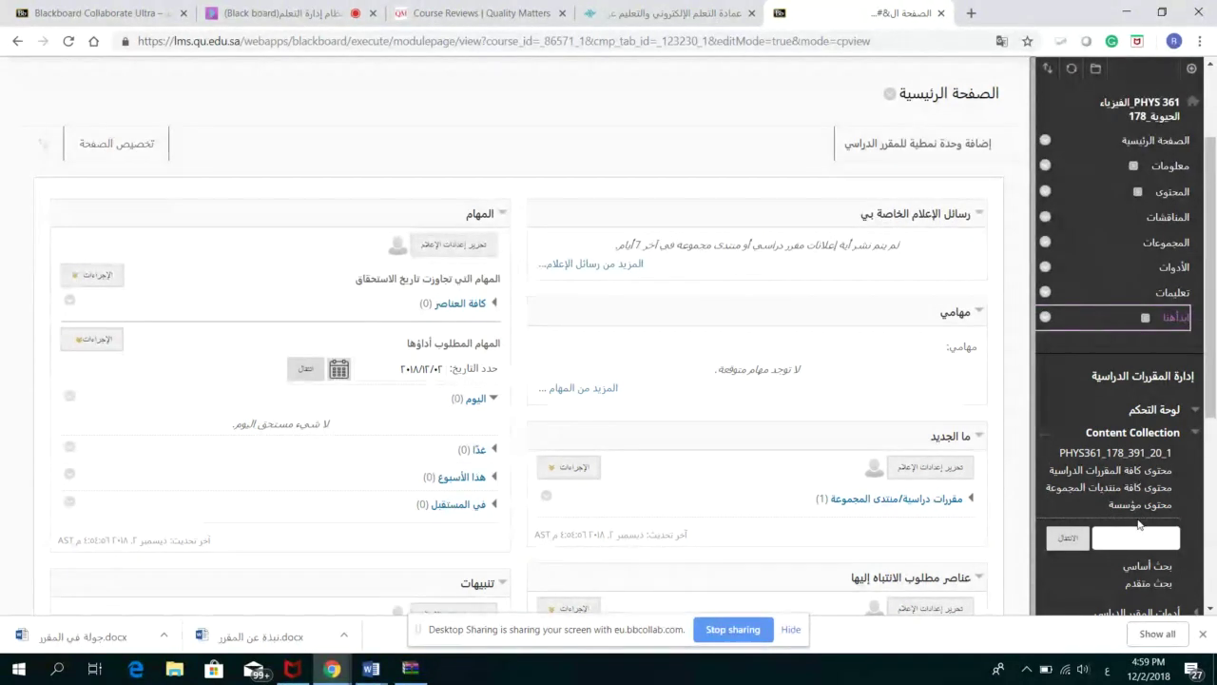
pyautogui.click(1137, 318)
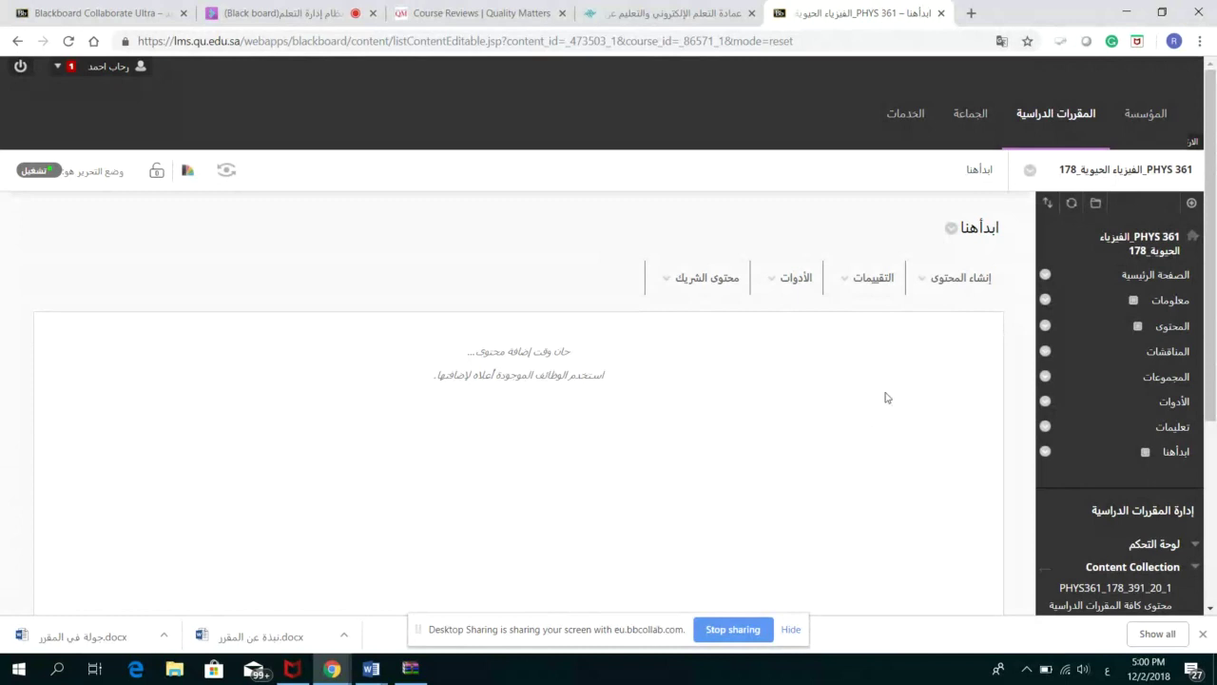
pyautogui.click(932, 288)
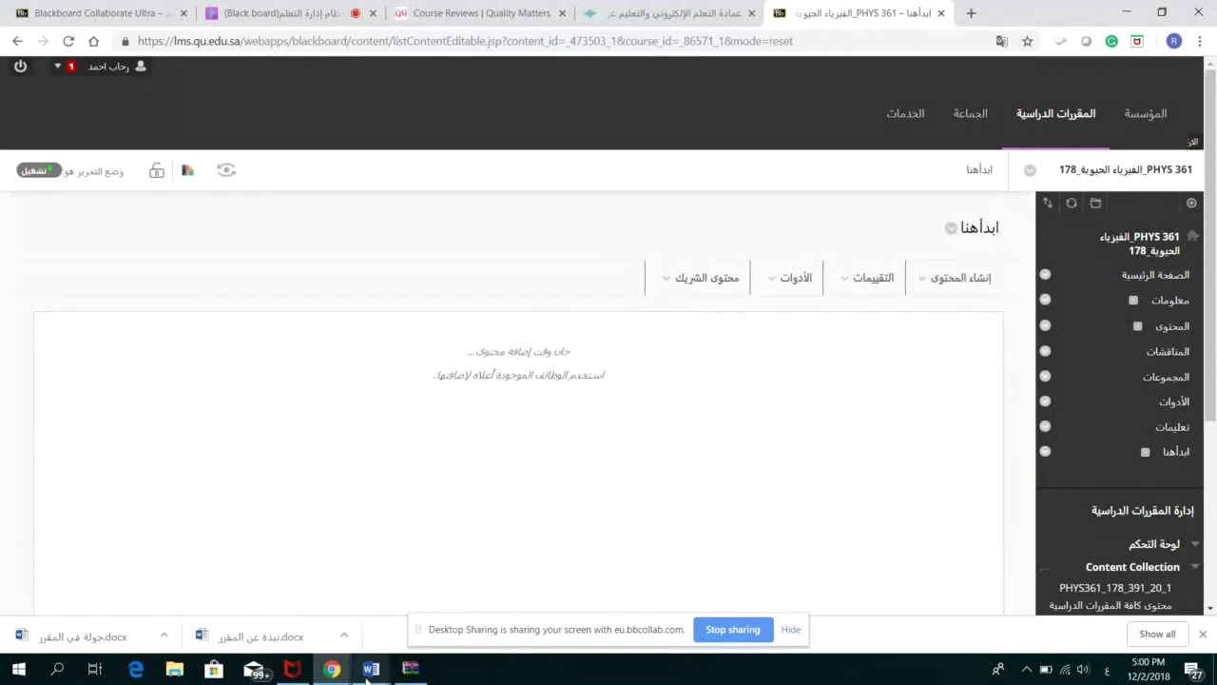
# Copy the رسالة ترحيبية table from the Word document
pyautogui.moveTo(371, 670)
pyautogui.click(327, 618)
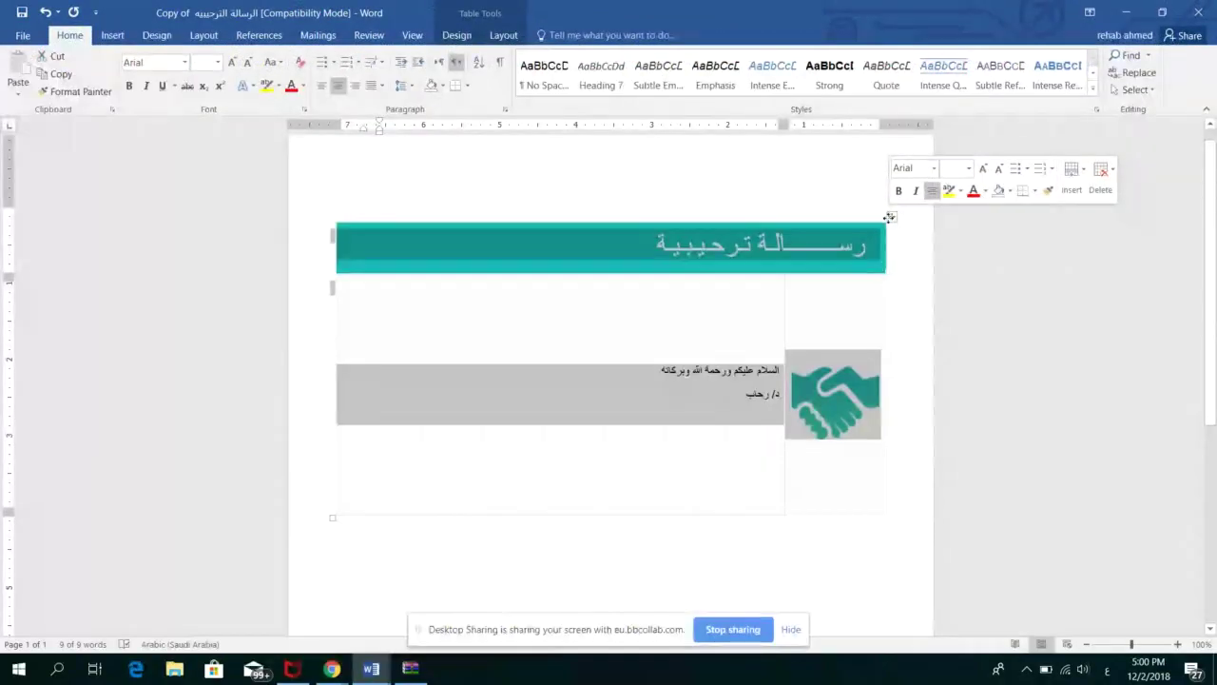
pyautogui.rightClick(845, 294)
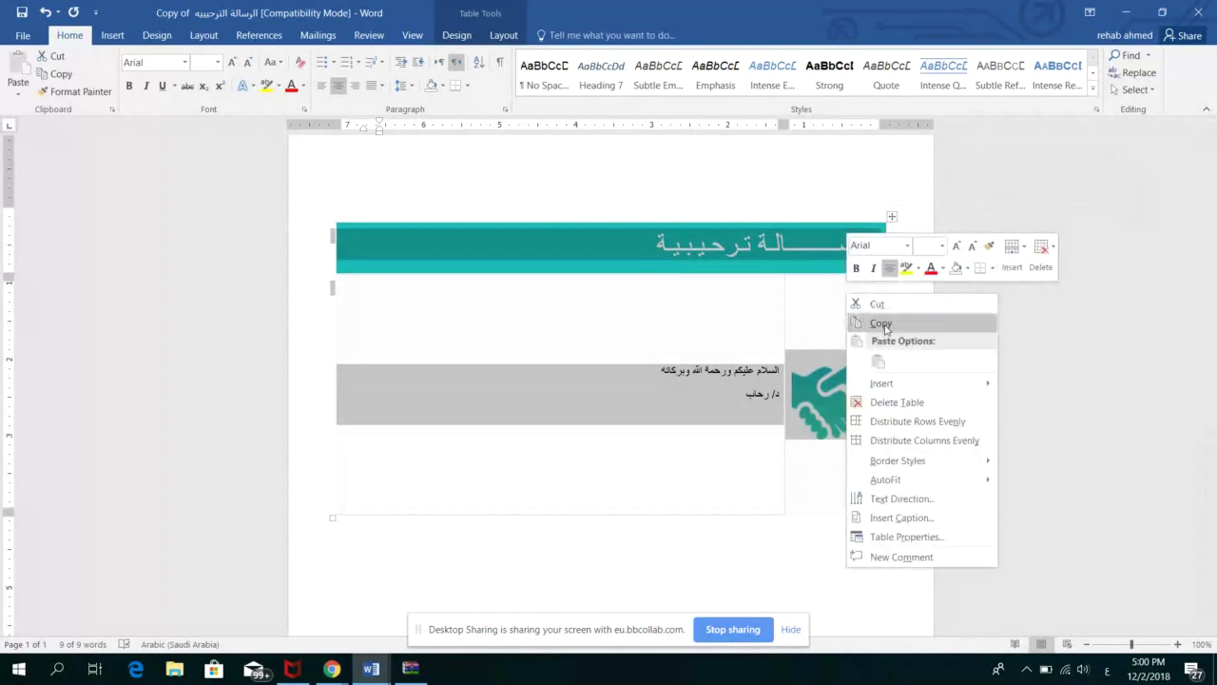
pyautogui.click(881, 325)
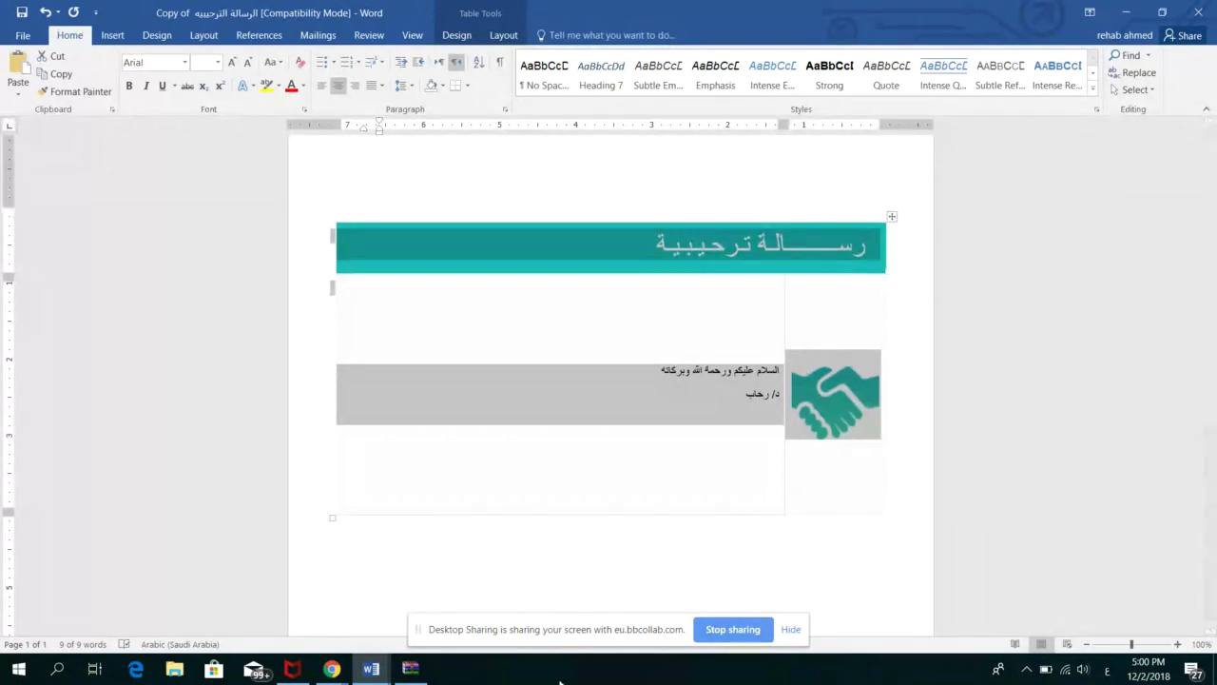
# Back in Chrome, choose Build Content > Item inside ابدأها
pyautogui.moveTo(331, 669)
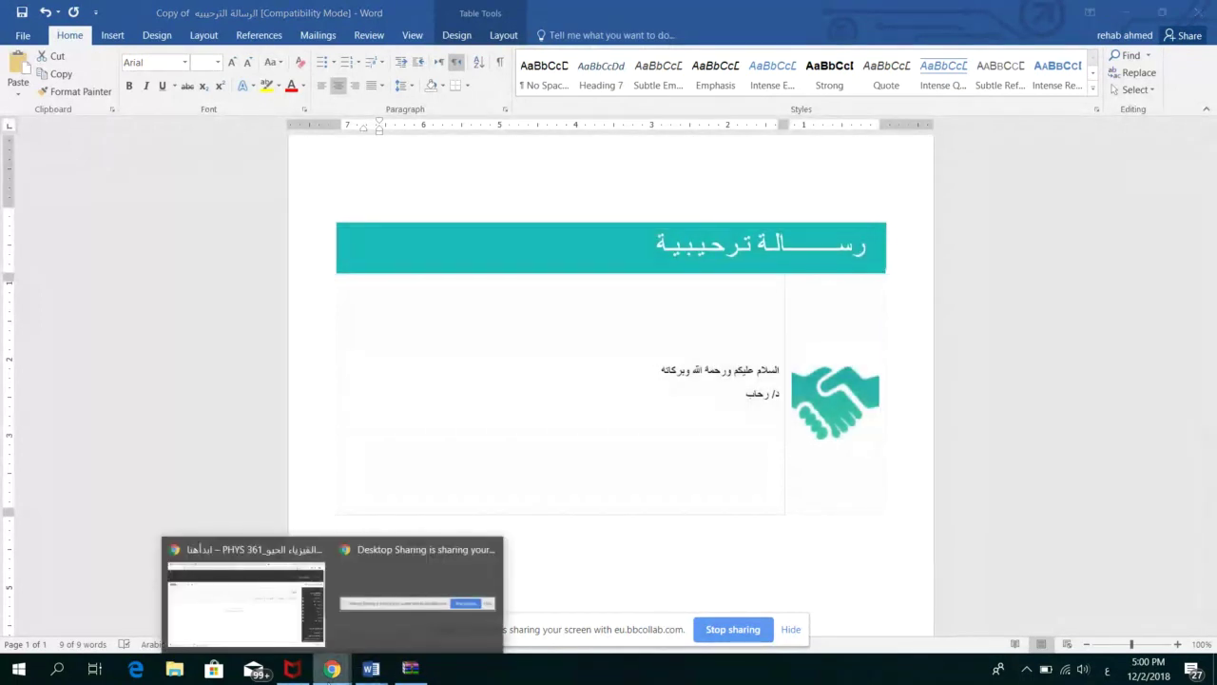
pyautogui.click(244, 587)
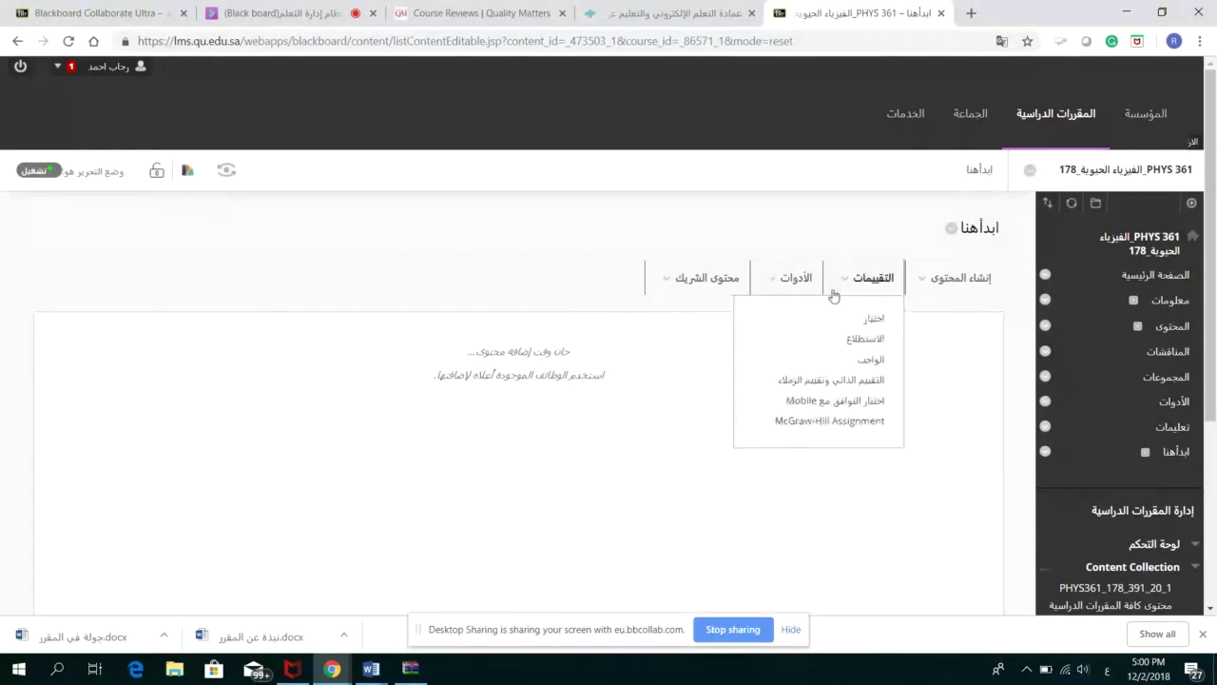
pyautogui.moveTo(955, 278)
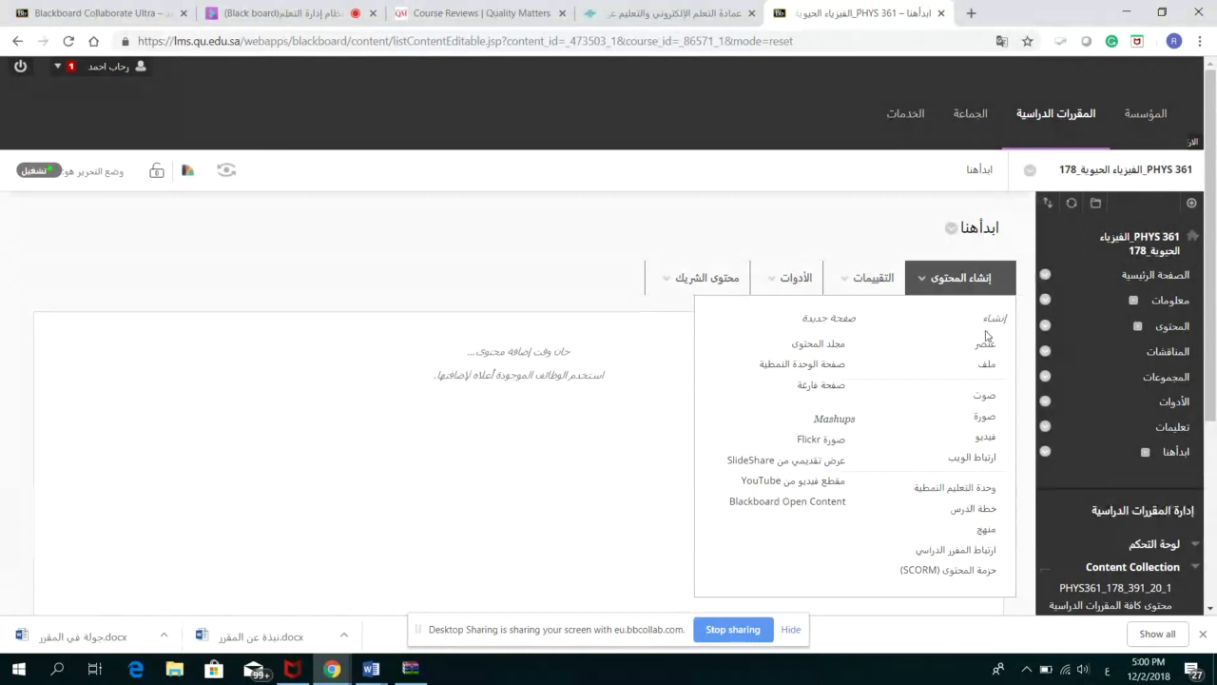
pyautogui.click(985, 346)
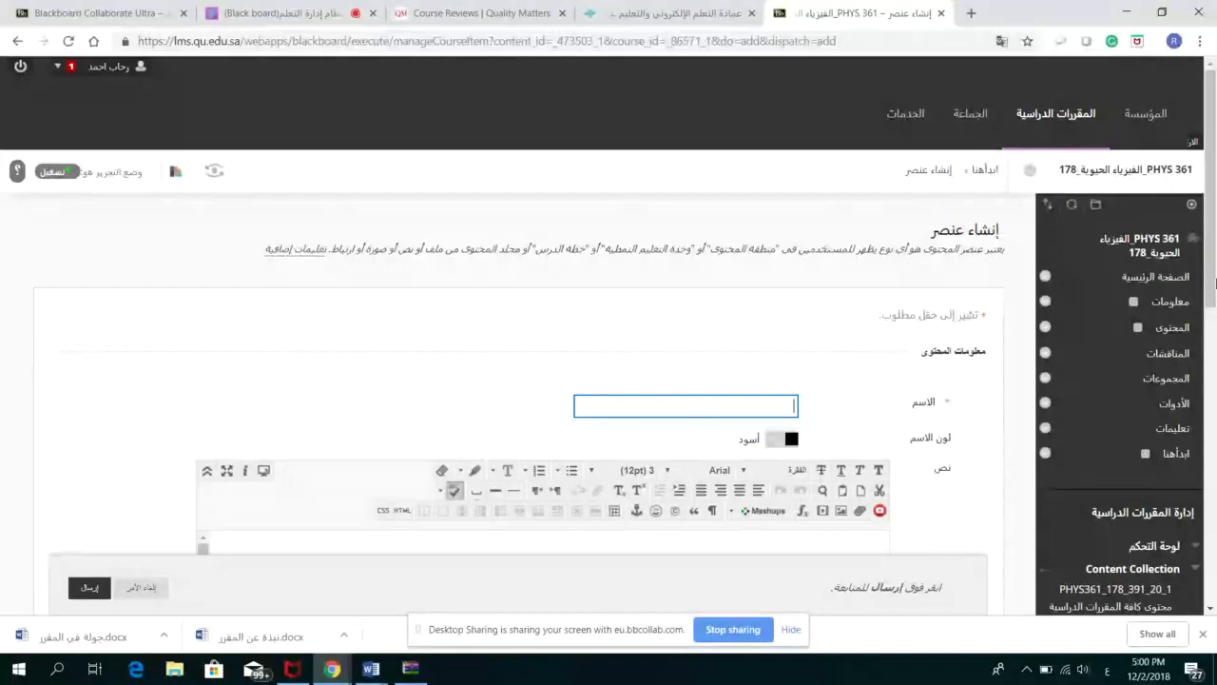
# Name the new item الرسالة الترحيب
pyautogui.scroll(-1, 1213, 352)
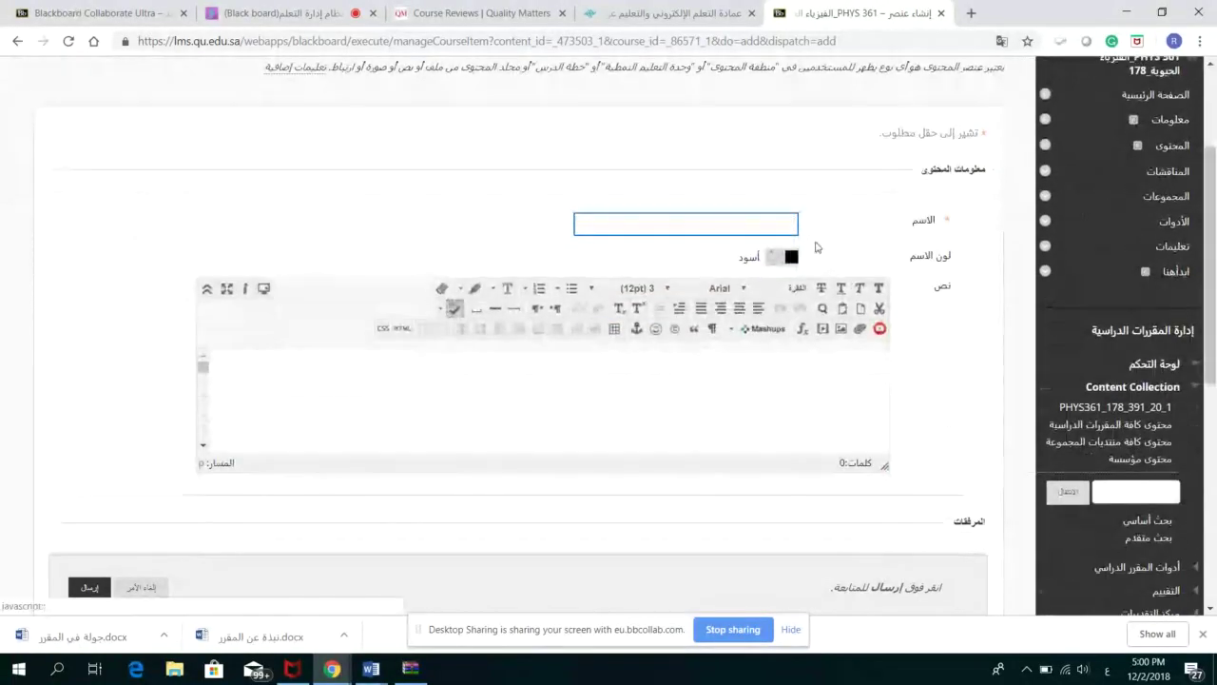
pyautogui.click(815, 244)
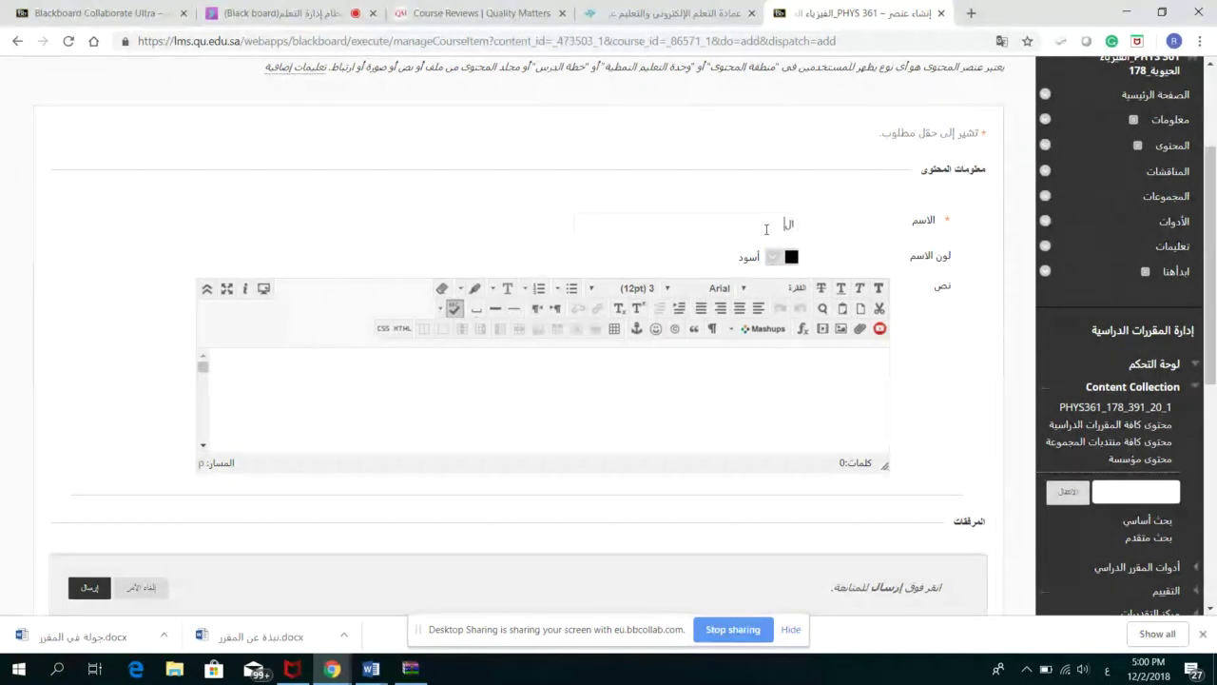
pyautogui.write('الرسالة ال')
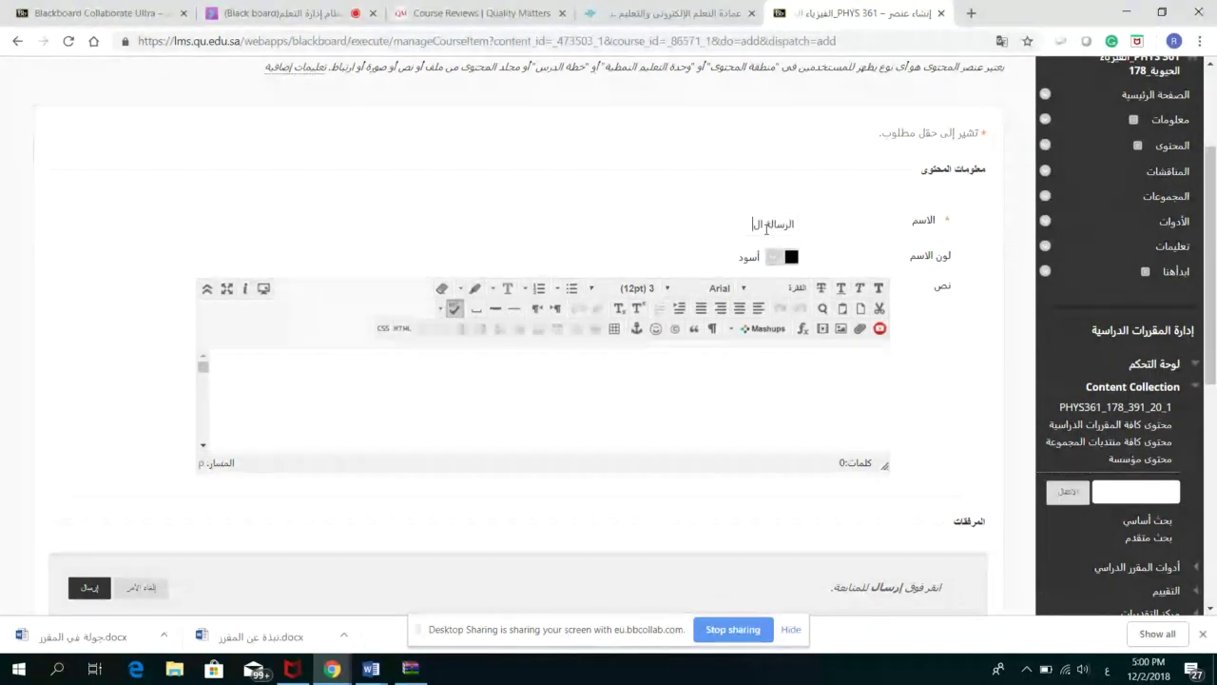
pyautogui.write('ترحيبية')
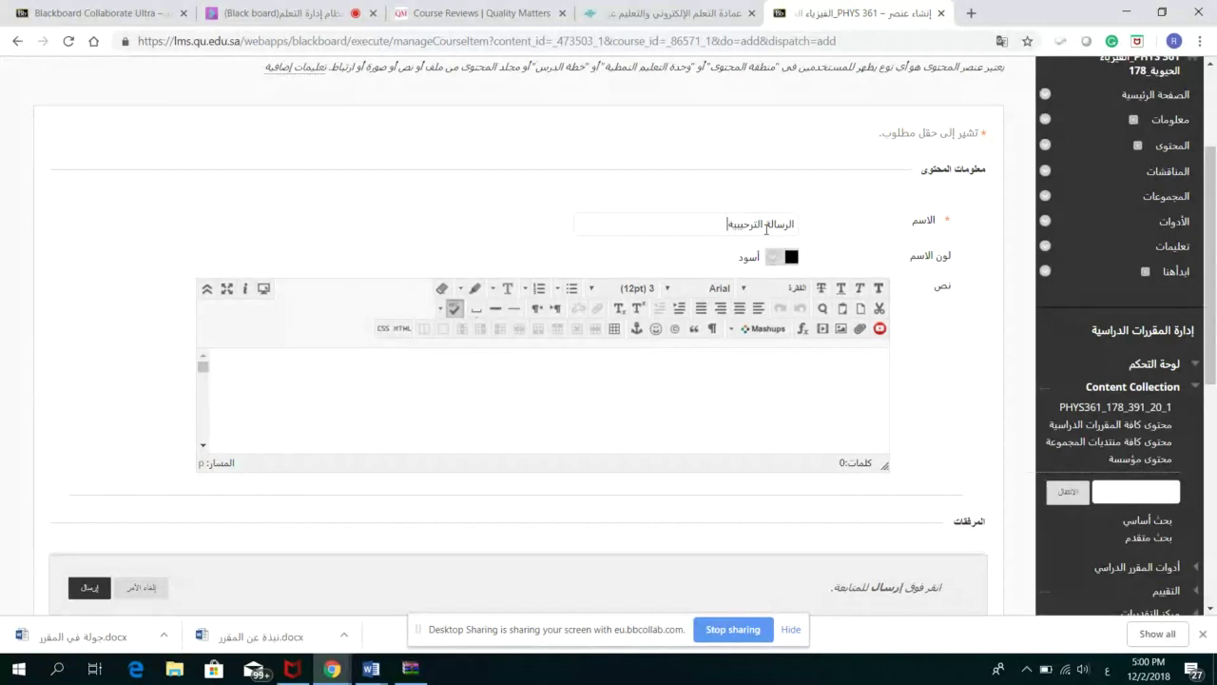
# Paste the copied teal banner table into the item's text and submit it
pyautogui.click(758, 388)
pyautogui.rightClick(829, 397)
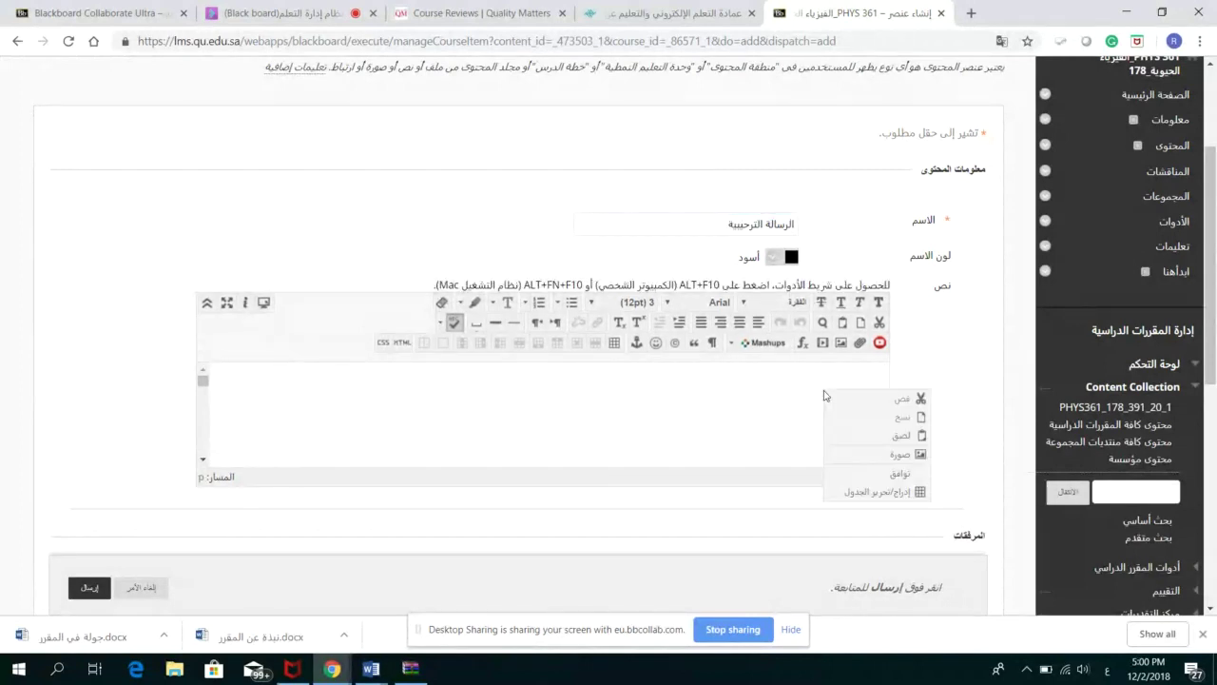
pyautogui.click(863, 431)
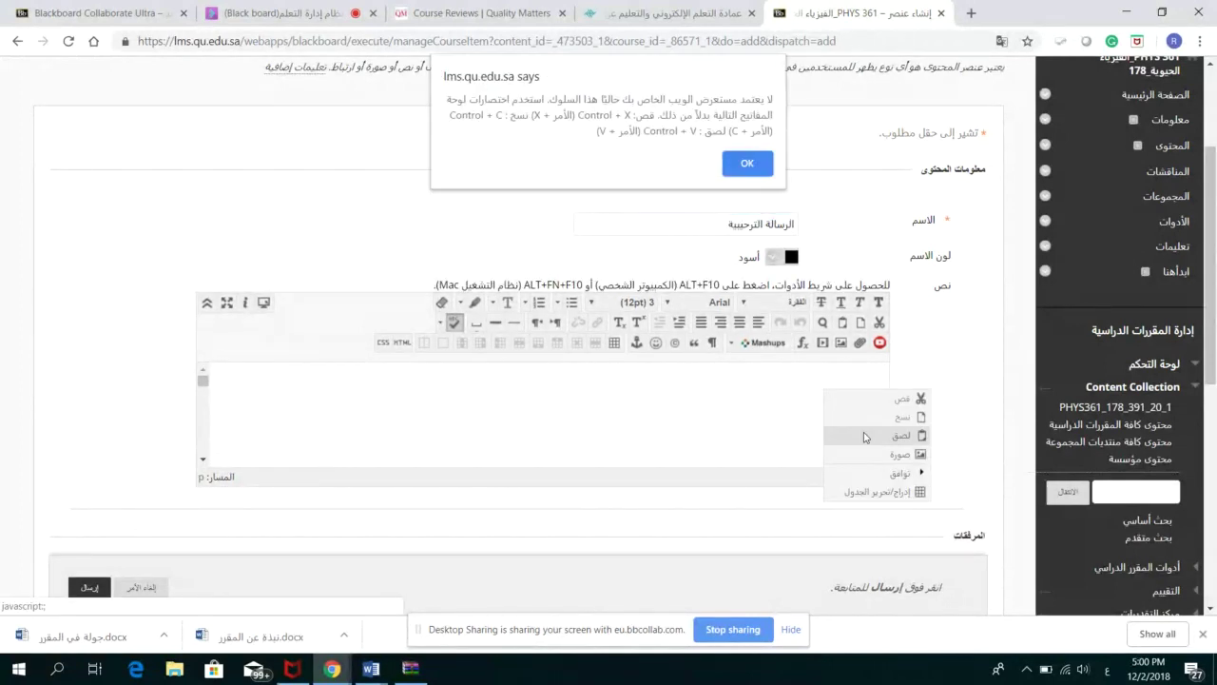
pyautogui.click(739, 167)
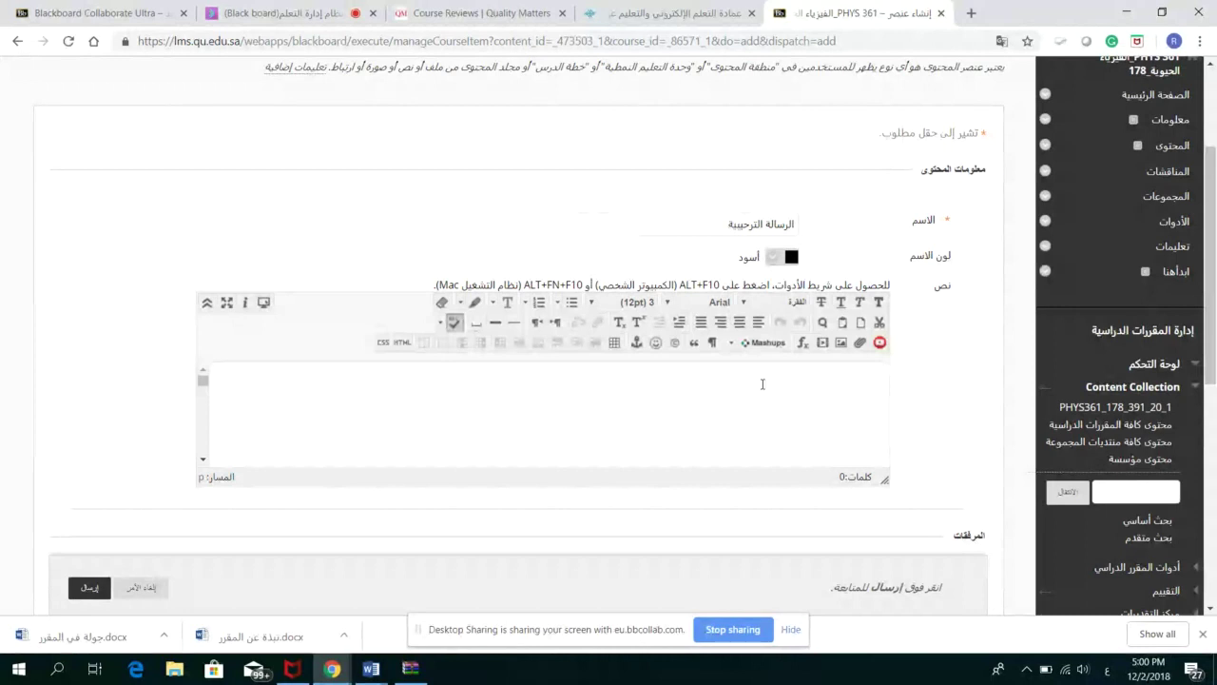
pyautogui.hotkey('ctrl', 'v')
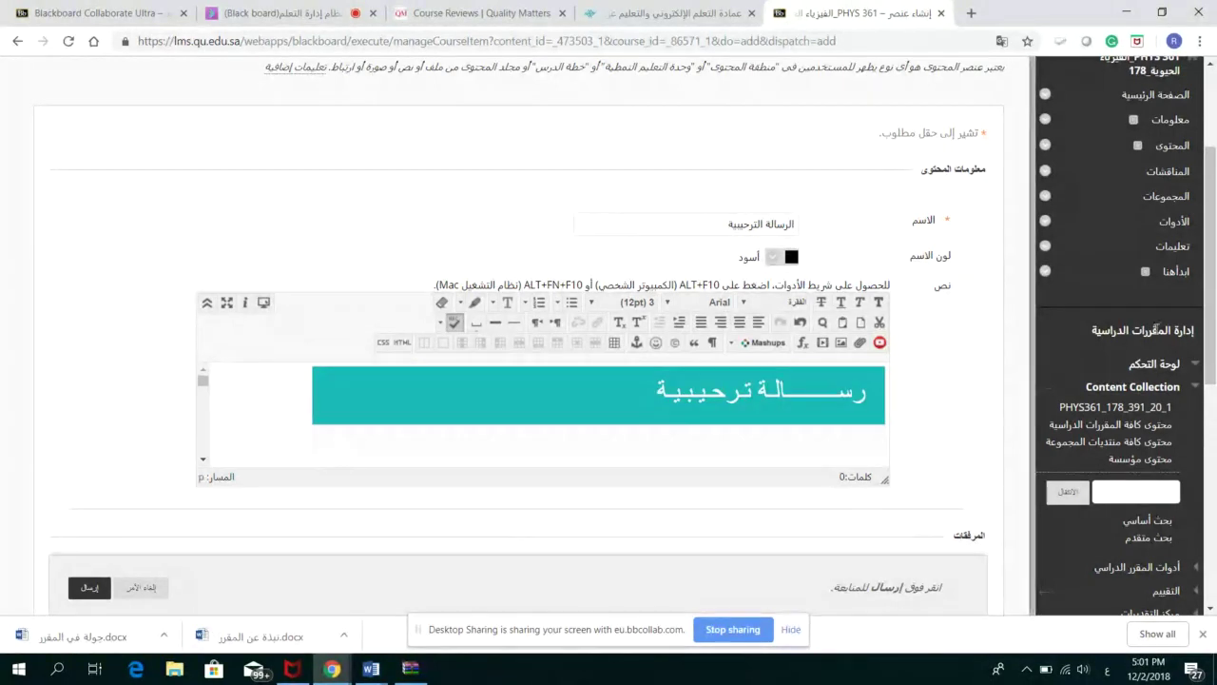
pyautogui.moveTo(1210, 325); pyautogui.dragTo(1210, 380)
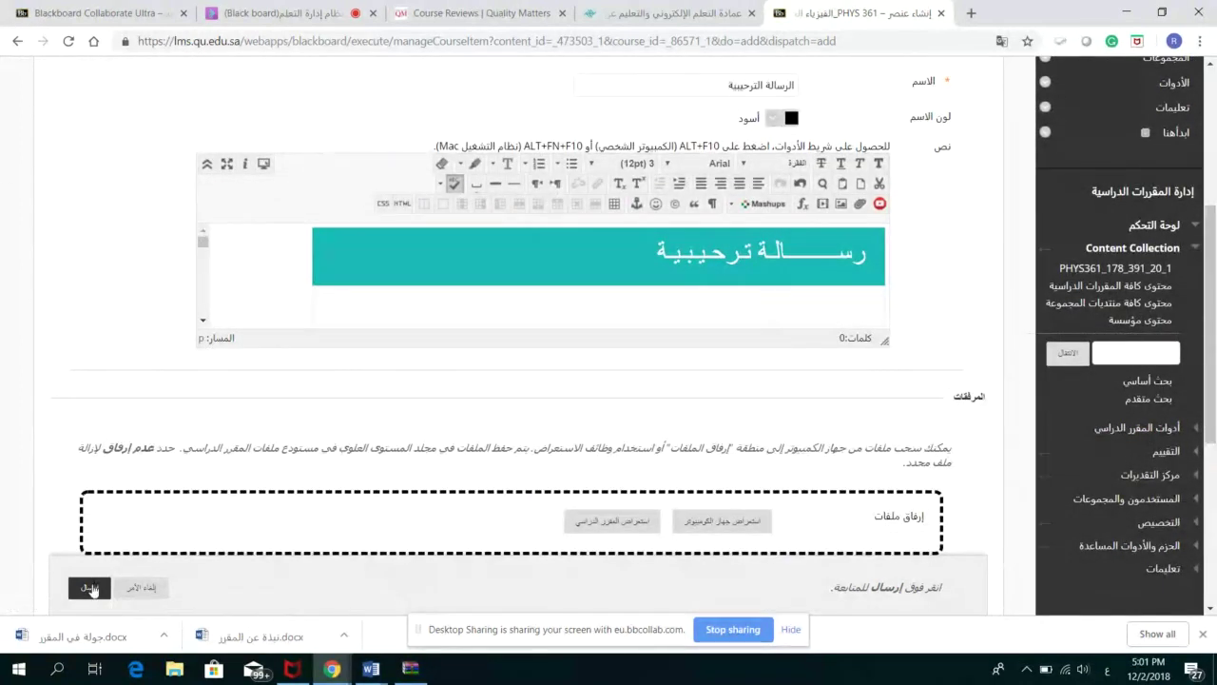
pyautogui.click(89, 588)
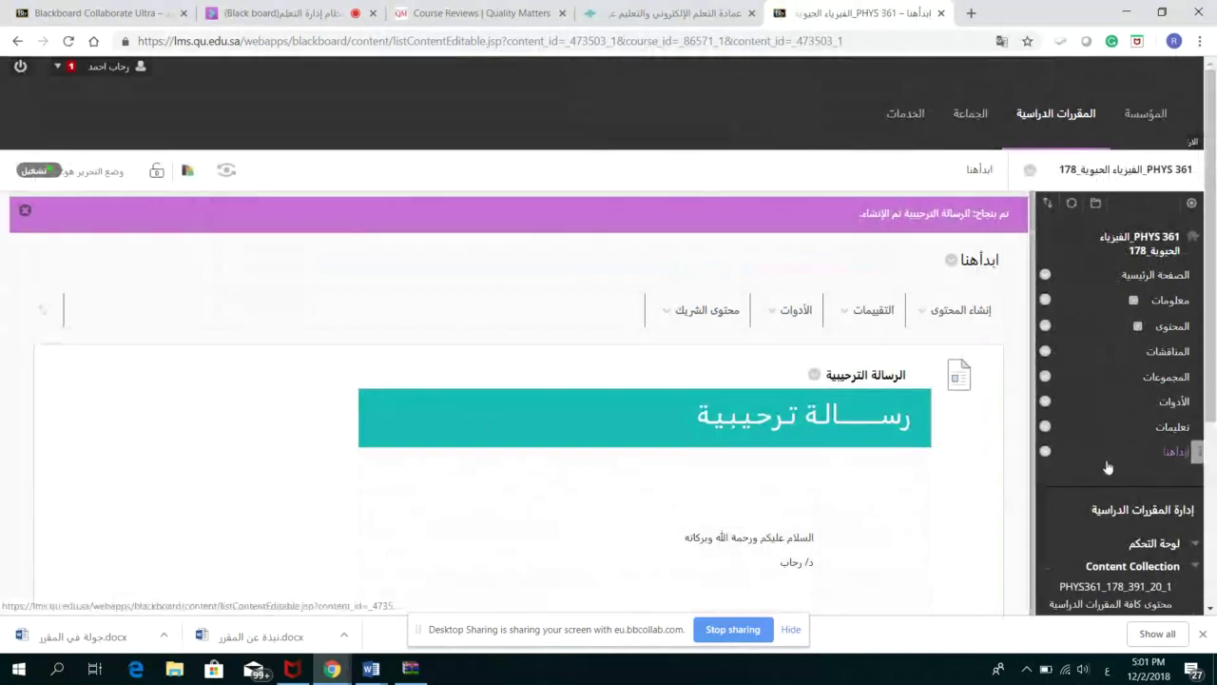
pyautogui.scroll(-1, 1214, 357)
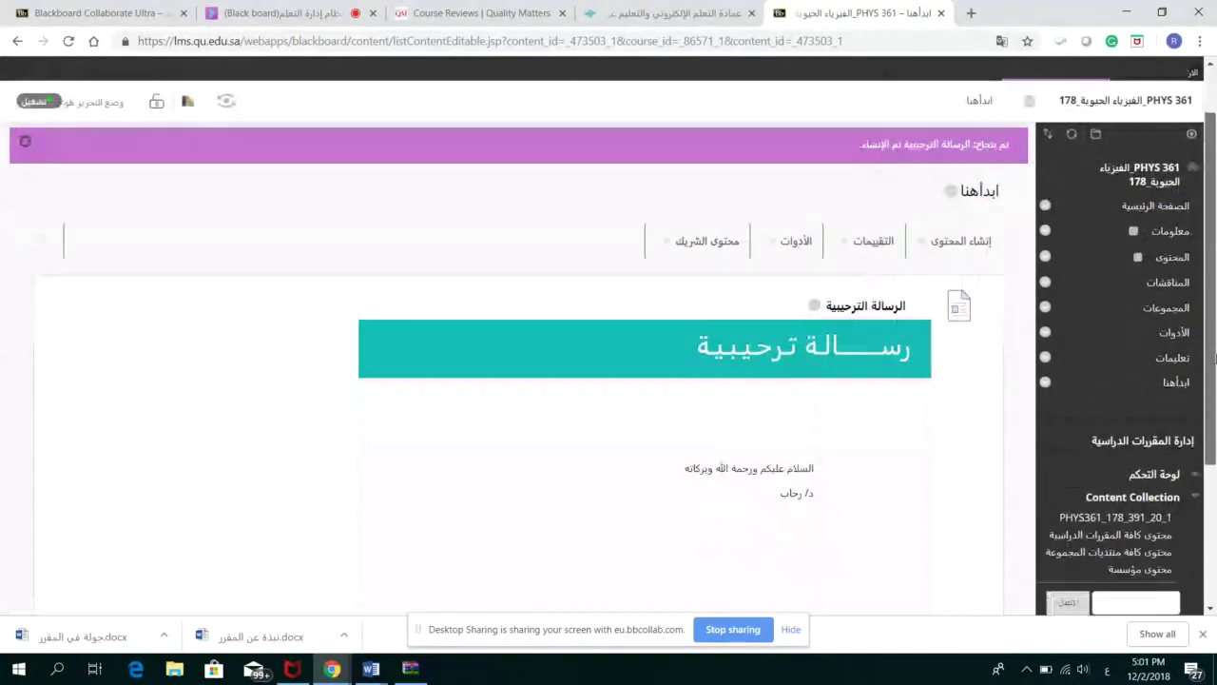
pyautogui.moveTo(1214, 357); pyautogui.dragTo(1216, 419)
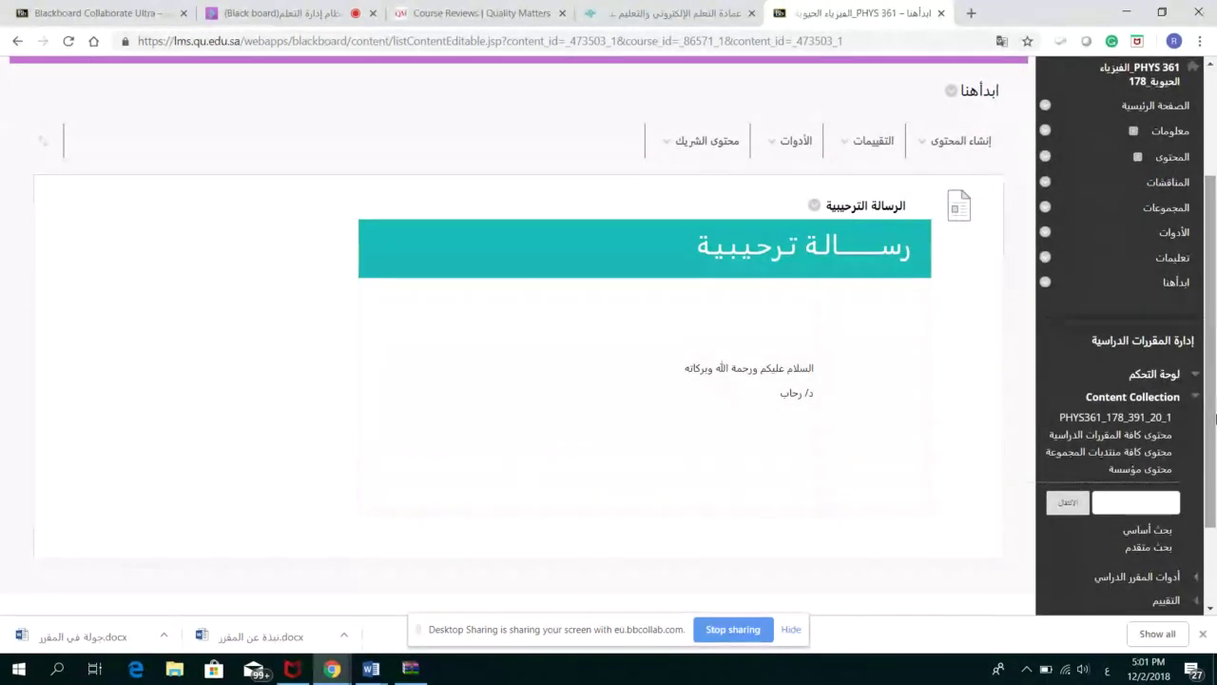
pyautogui.moveTo(1215, 418); pyautogui.dragTo(1215, 449)
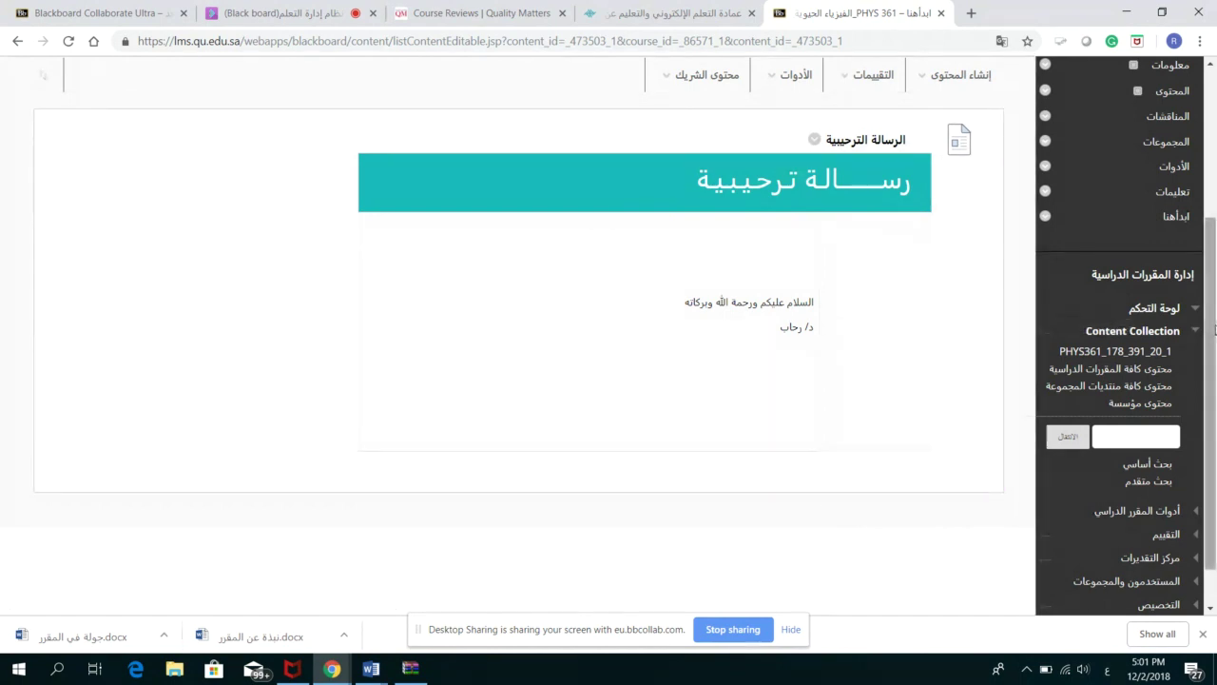
pyautogui.moveTo(1213, 317); pyautogui.dragTo(1213, 298)
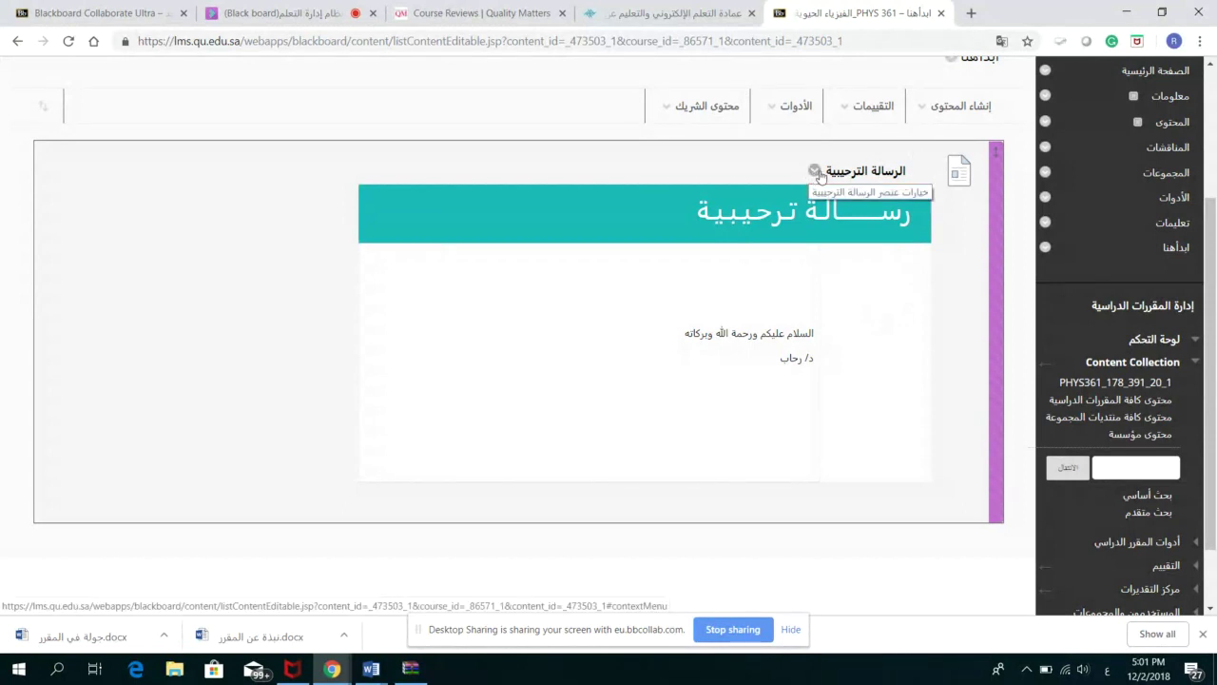
# Open the الرسالة الترحيبية item's edit form and make its text editor taller
pyautogui.click(814, 175)
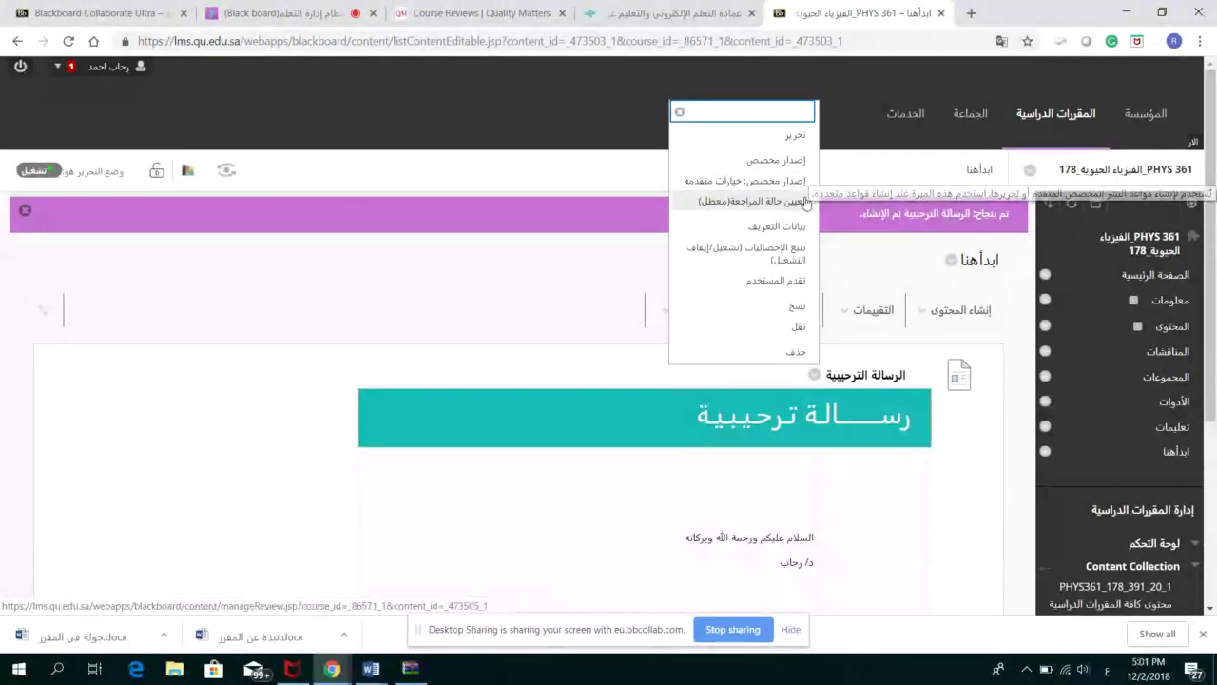
pyautogui.click(788, 135)
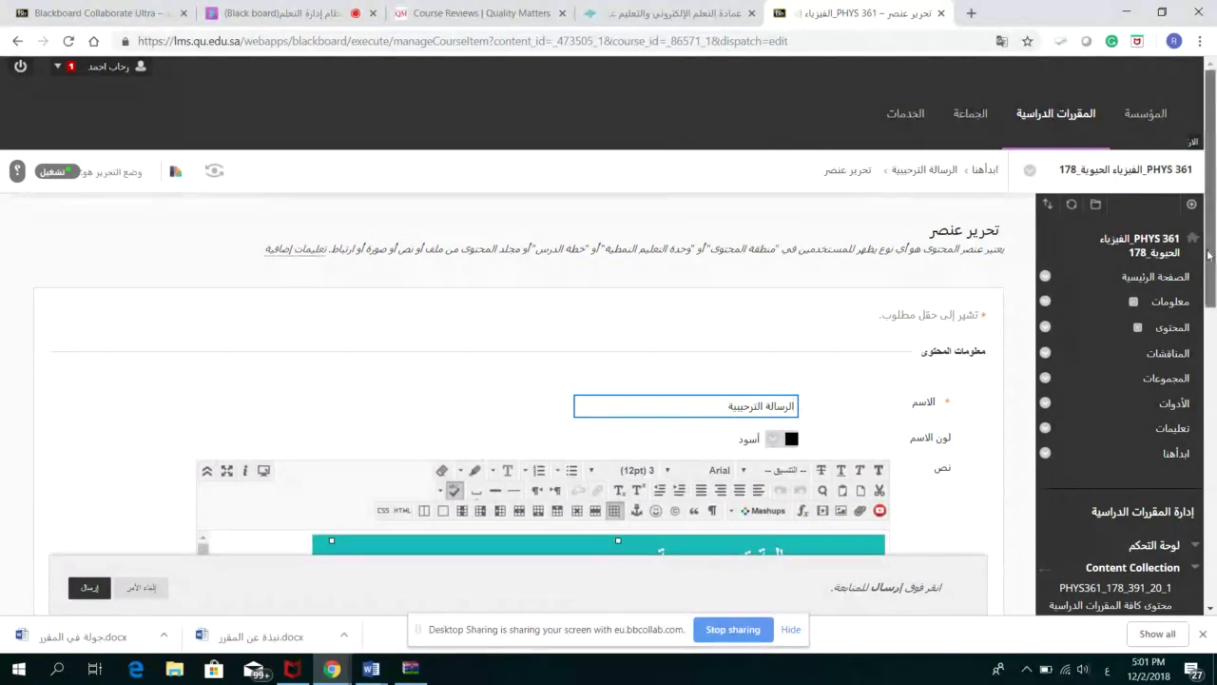
pyautogui.moveTo(1216, 257); pyautogui.dragTo(899, 378)
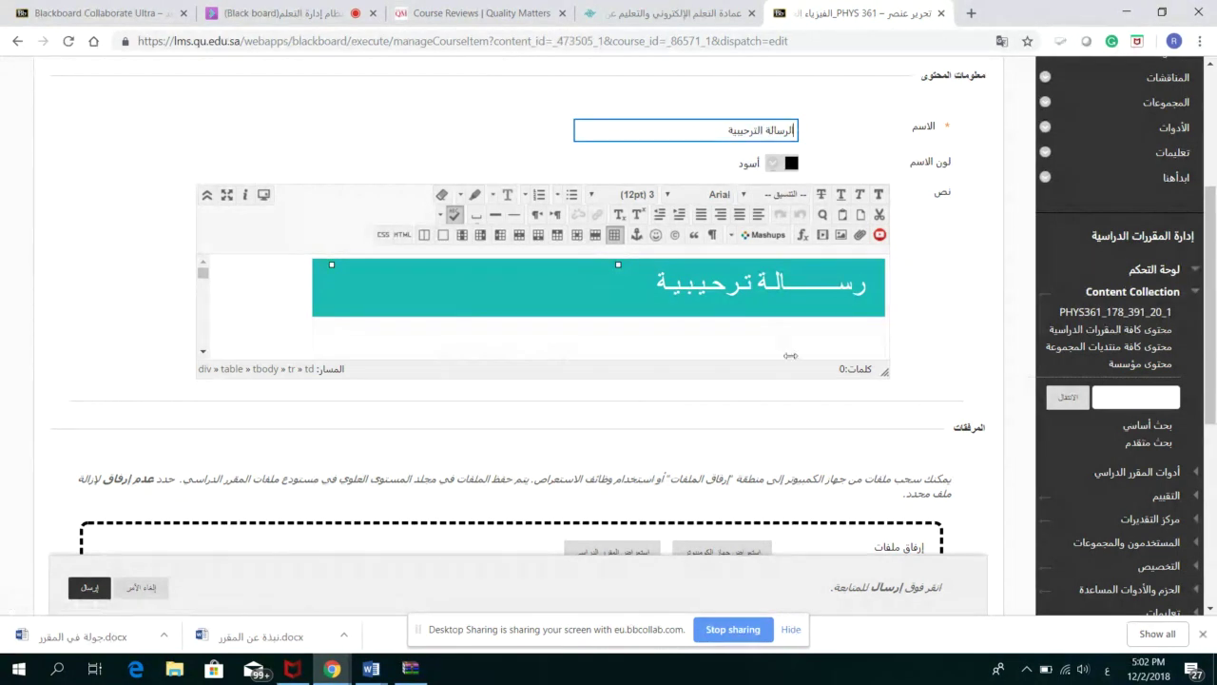
pyautogui.moveTo(883, 369); pyautogui.dragTo(955, 559)
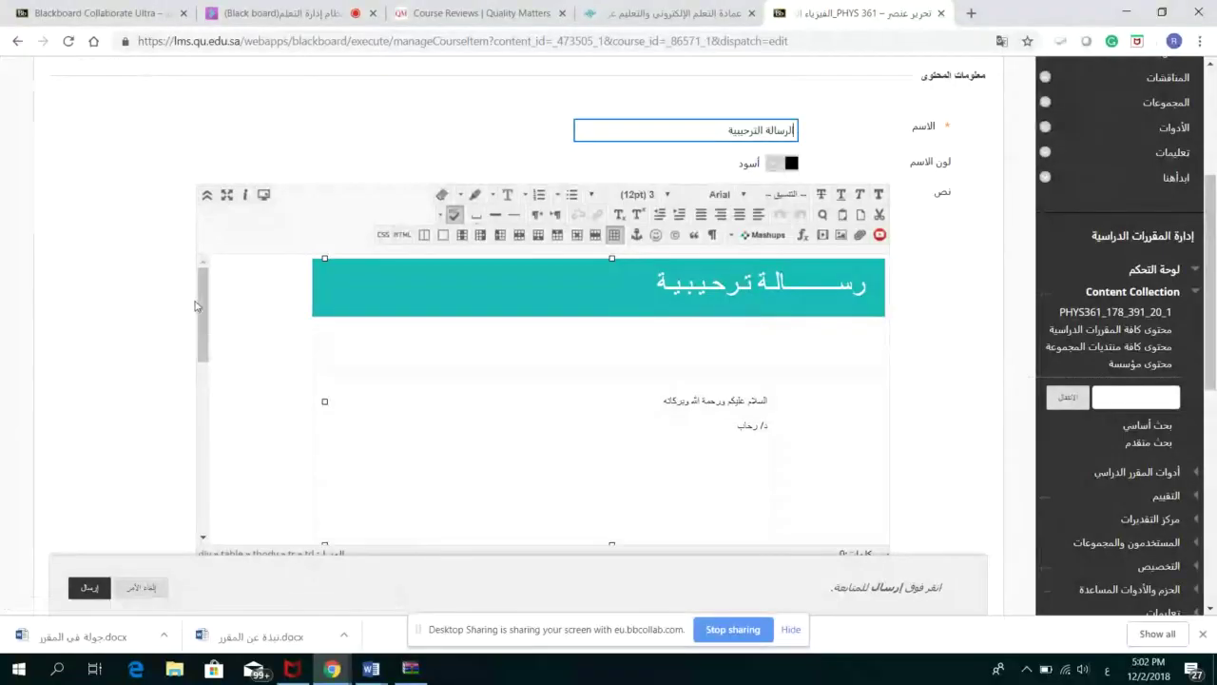
pyautogui.click(208, 320)
pyautogui.moveTo(208, 319); pyautogui.dragTo(206, 338)
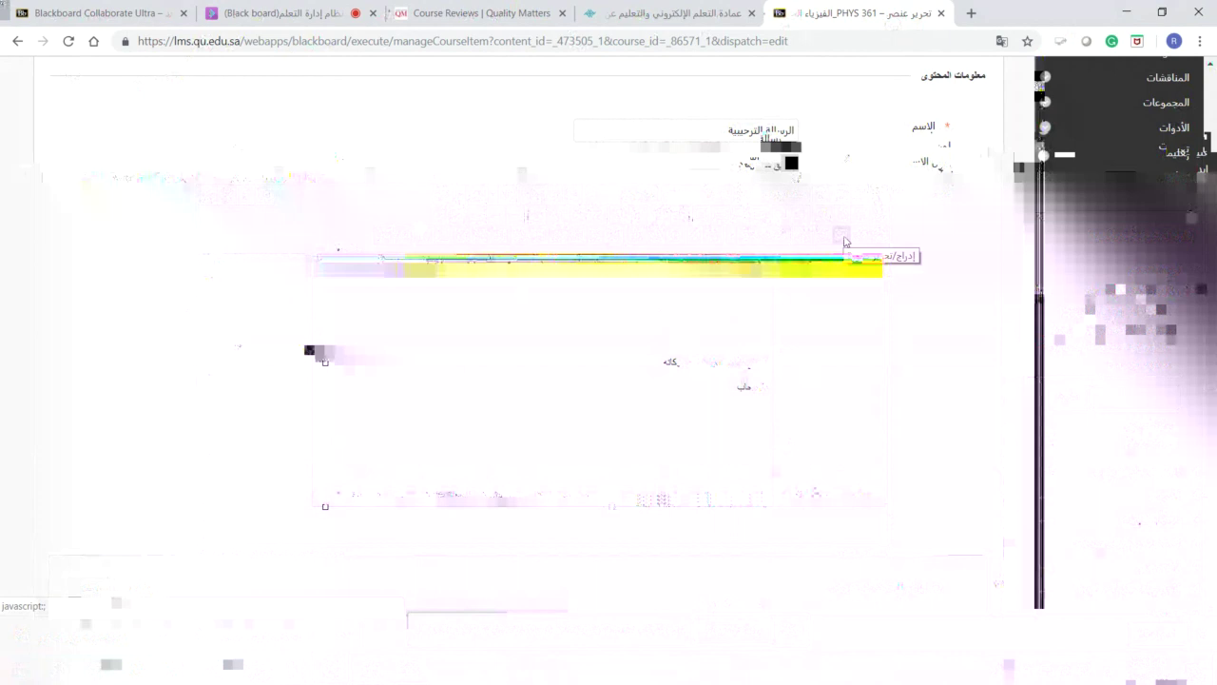
# Start an Insert/Edit Image in the message text, browse for a file, then cancel the picker
pyautogui.click(837, 385)
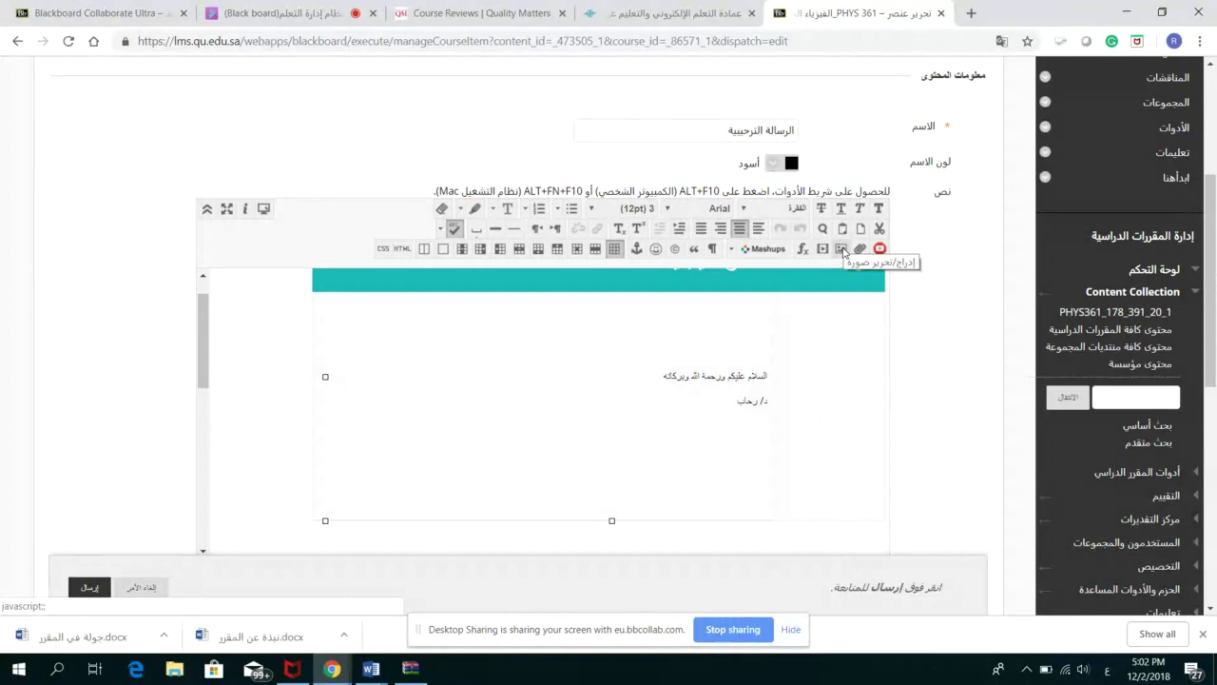
pyautogui.click(842, 250)
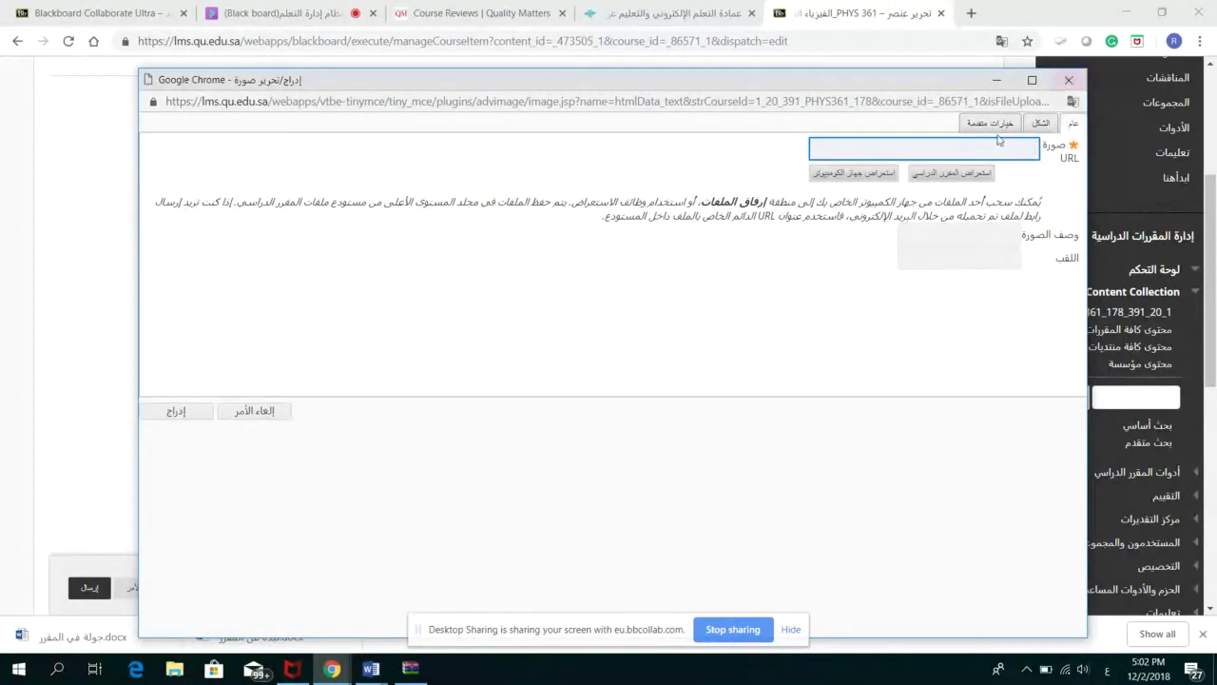
pyautogui.click(865, 181)
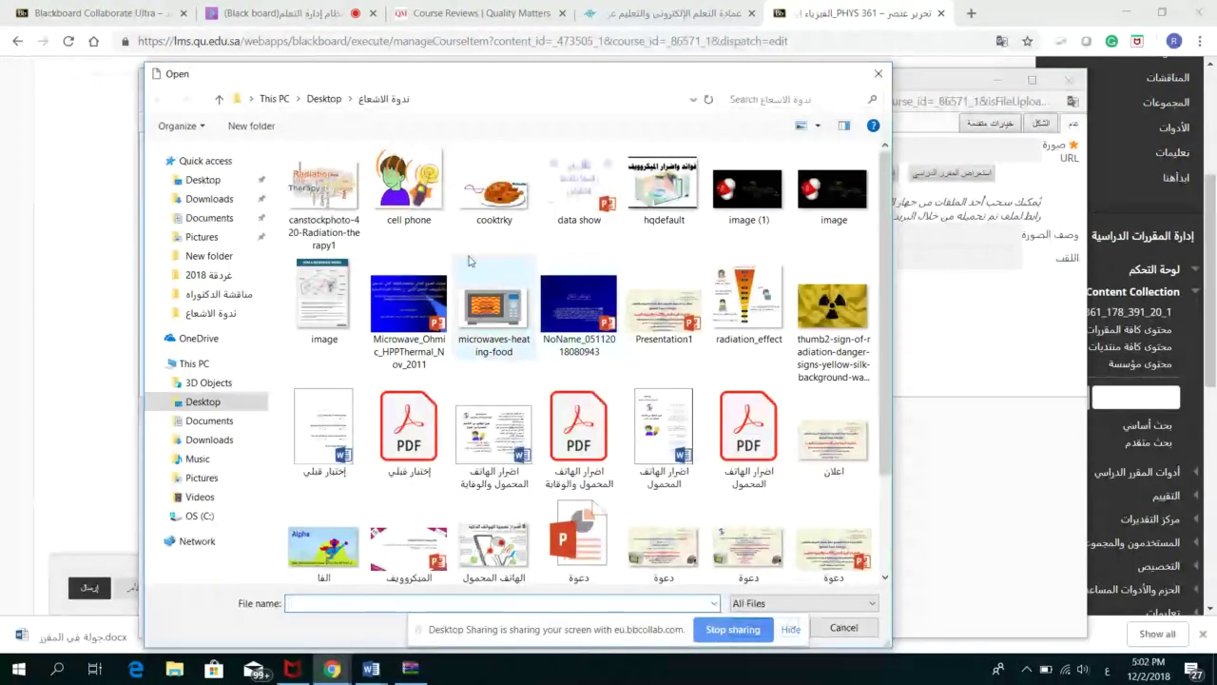
pyautogui.click(409, 189)
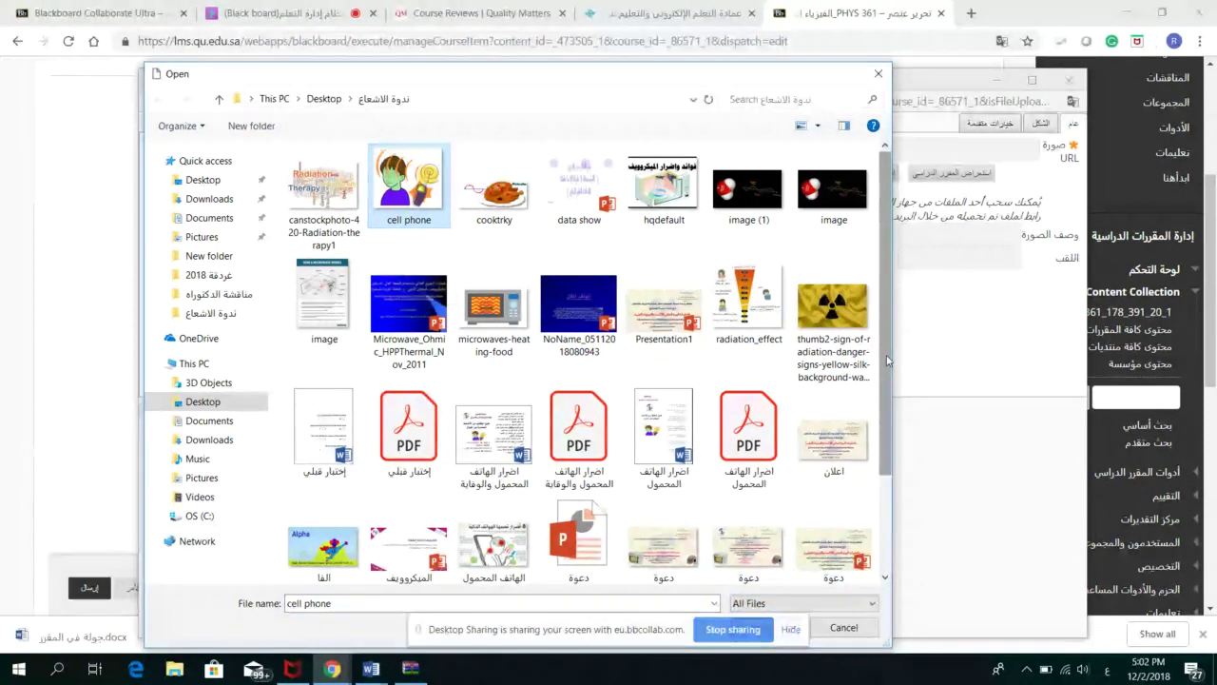
pyautogui.scroll(-3, 887, 359)
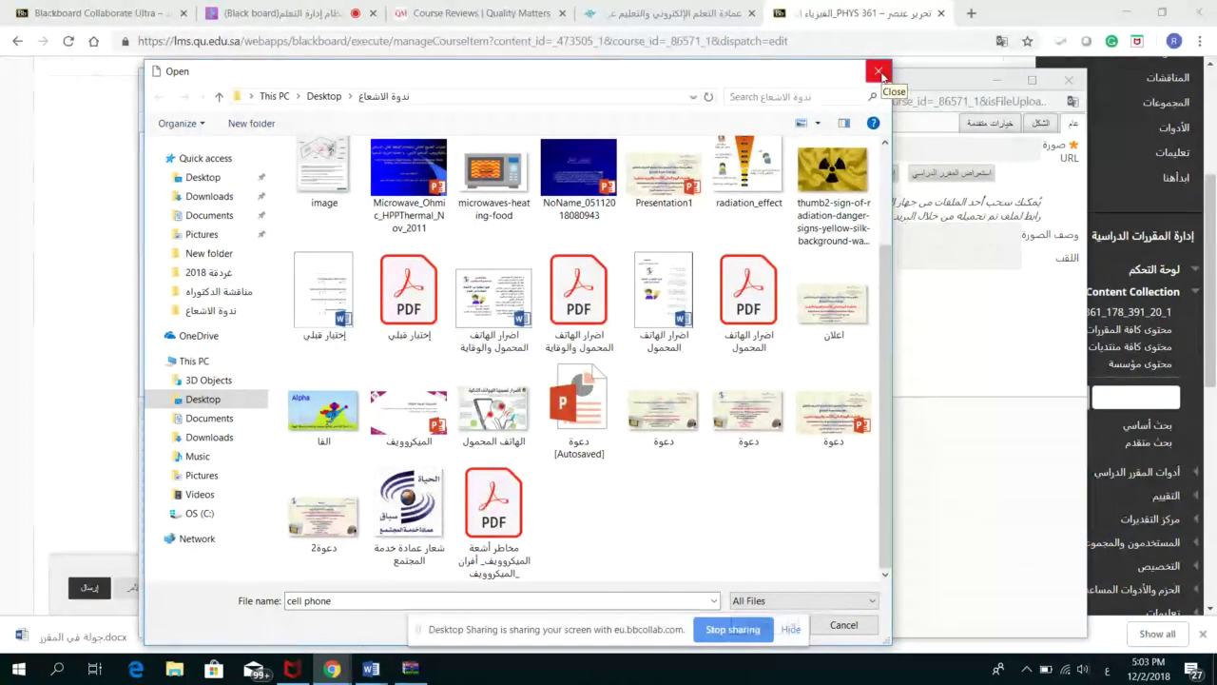
pyautogui.click(879, 72)
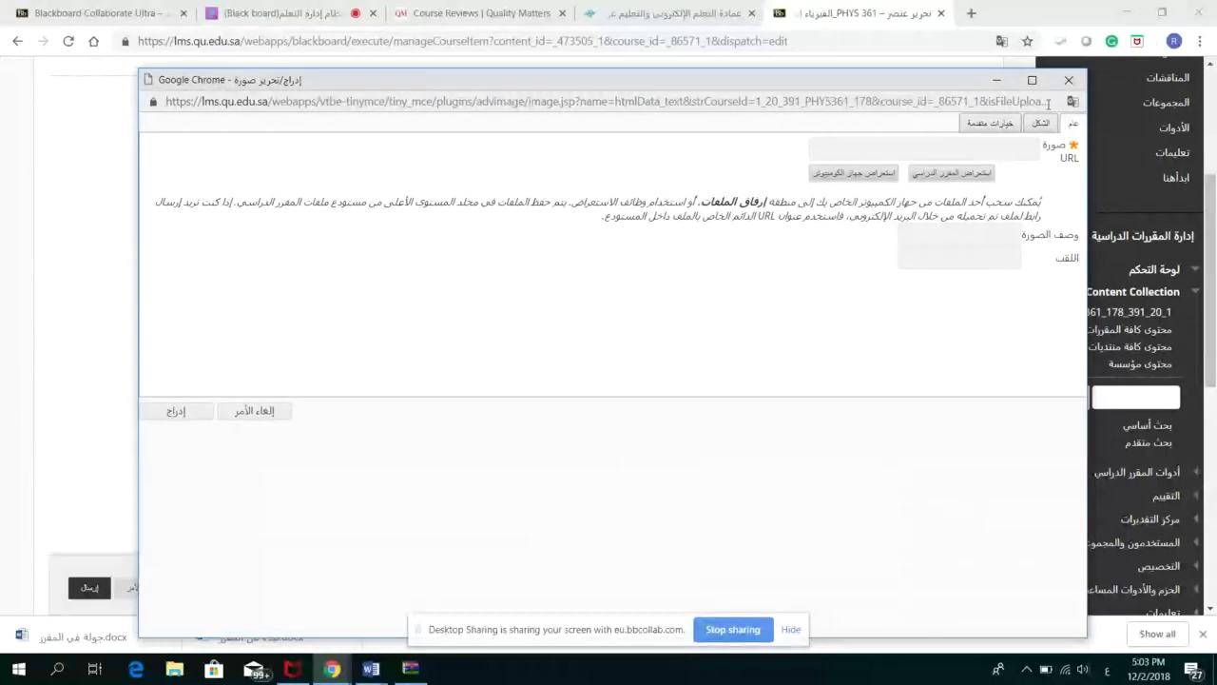
# In Word, select the handshake picture and bring up its context menu
pyautogui.moveTo(371, 669)
pyautogui.click(319, 598)
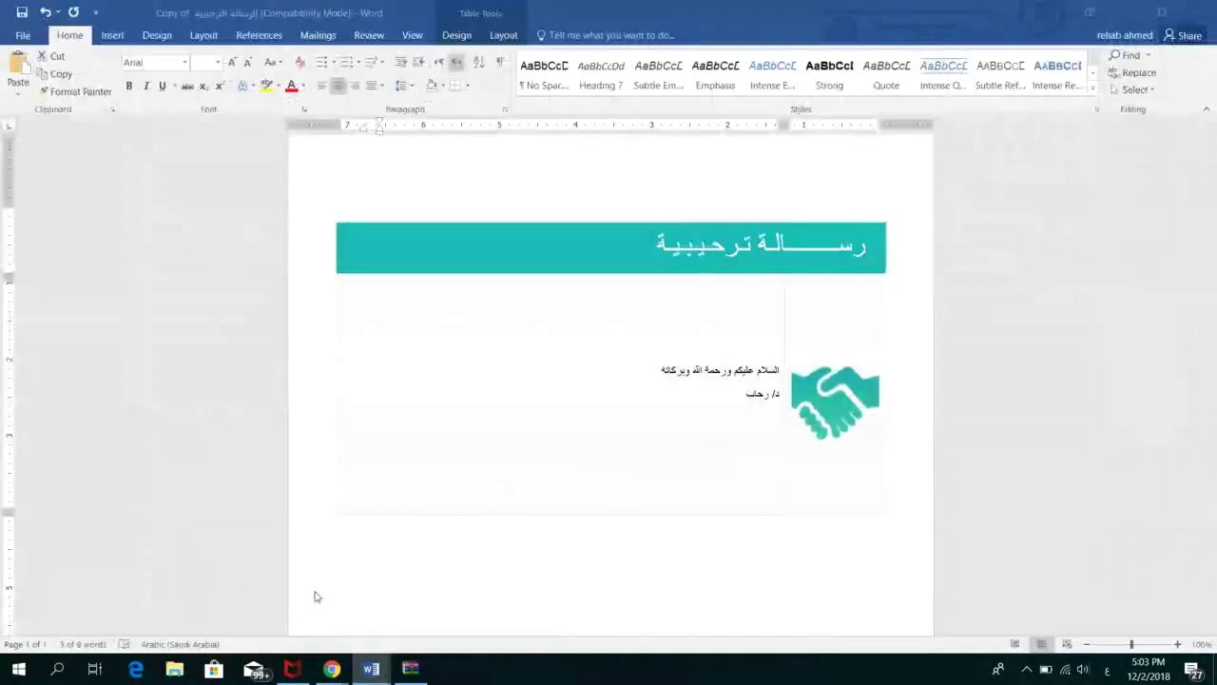
pyautogui.click(824, 393)
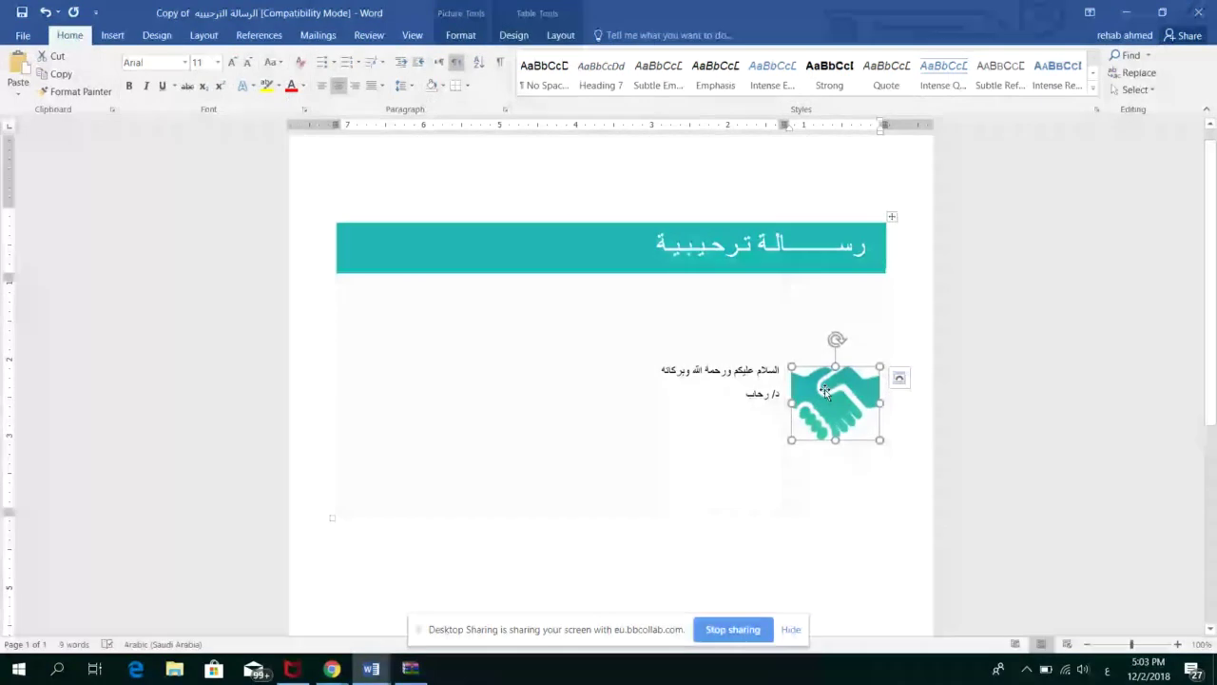
pyautogui.rightClick(825, 392)
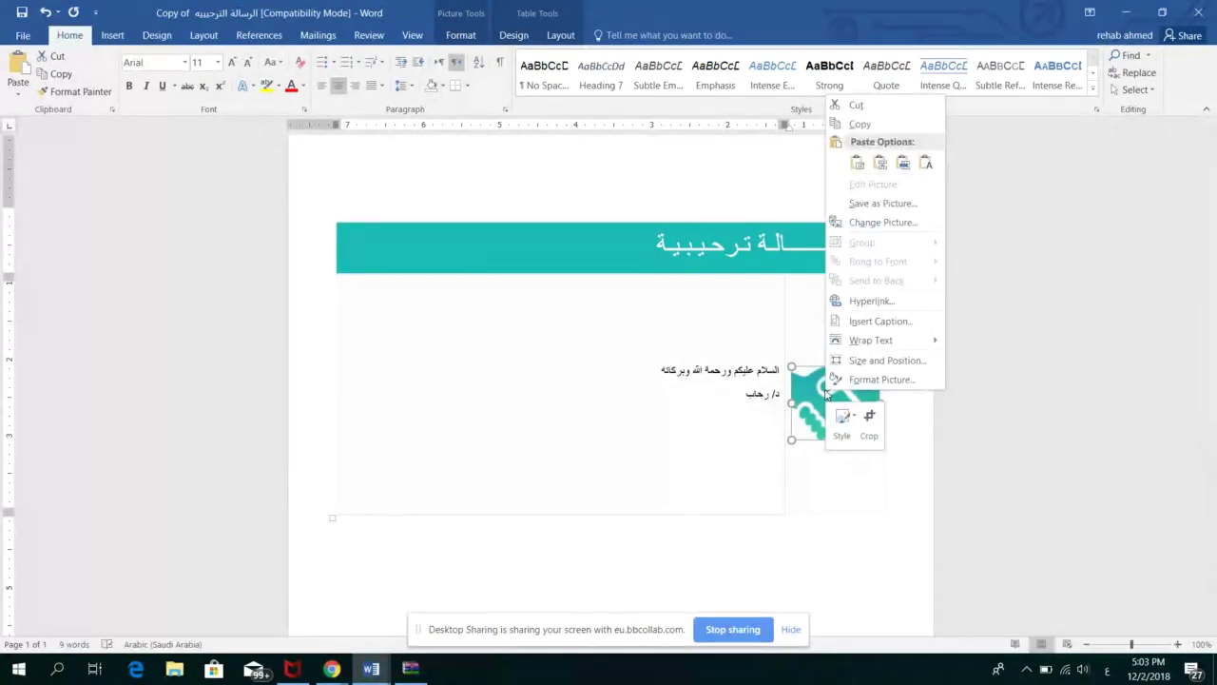
pyautogui.press('Escape')
pyautogui.rightClick(846, 405)
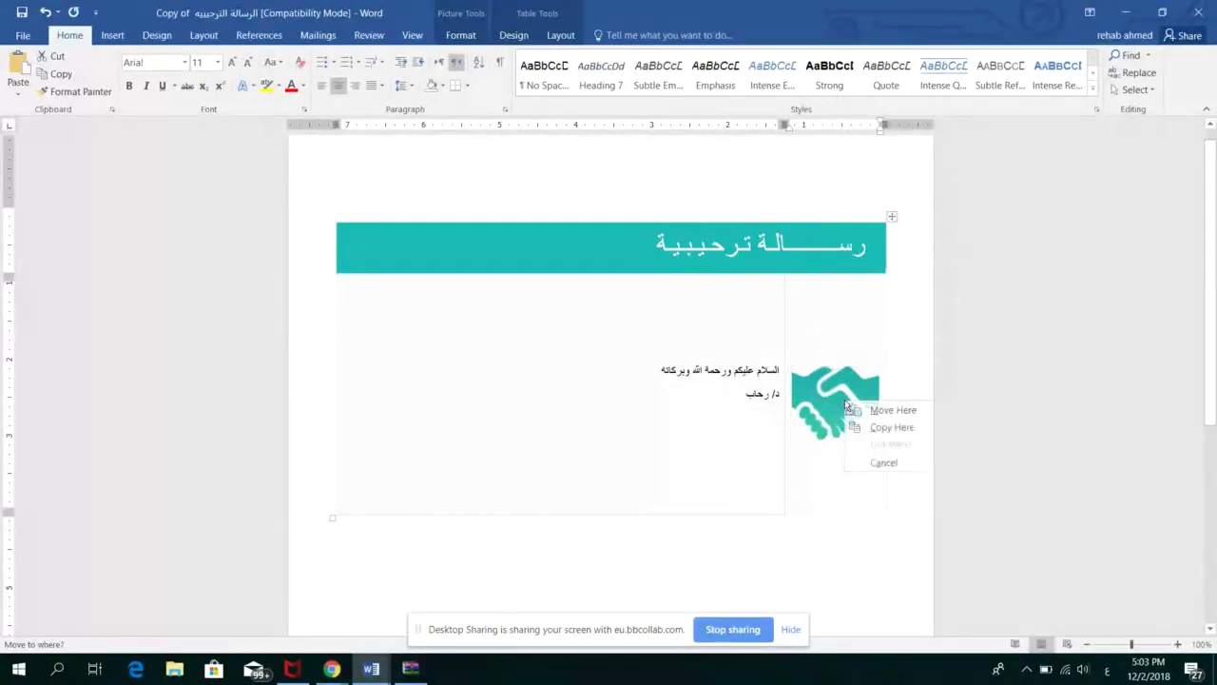
pyautogui.press('Escape')
pyautogui.rightClick(825, 389)
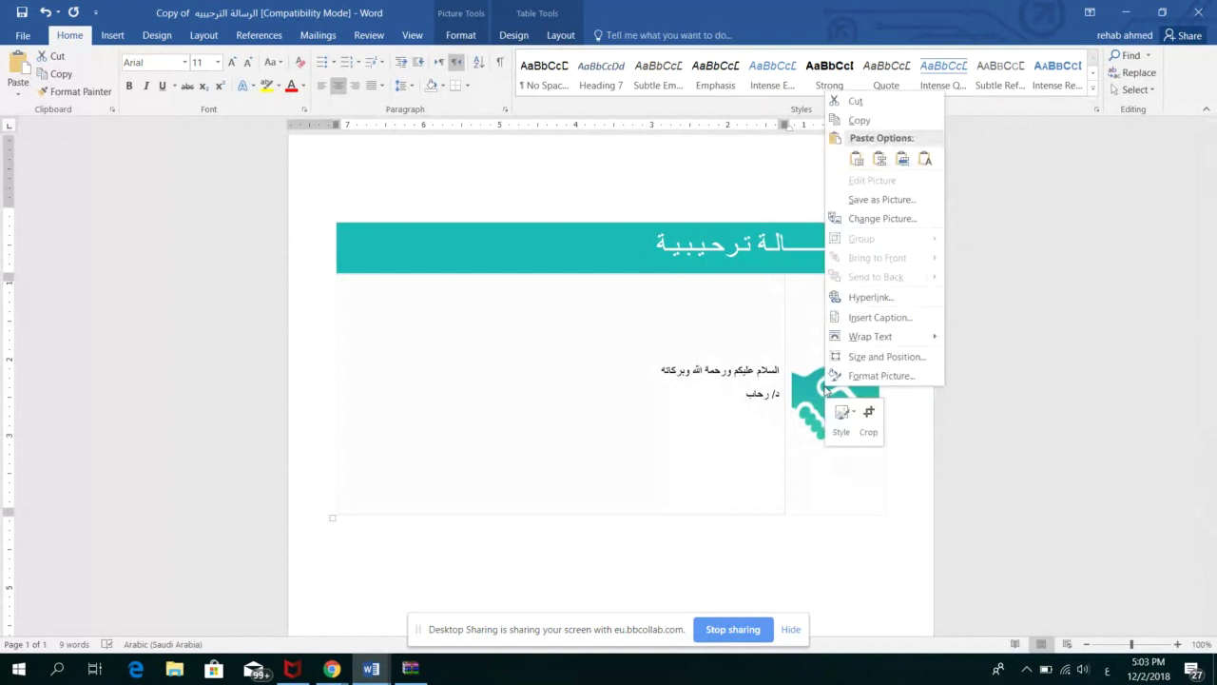
# Save the handshake picture to the Desktop as the PNG file ترحيب
pyautogui.click(877, 201)
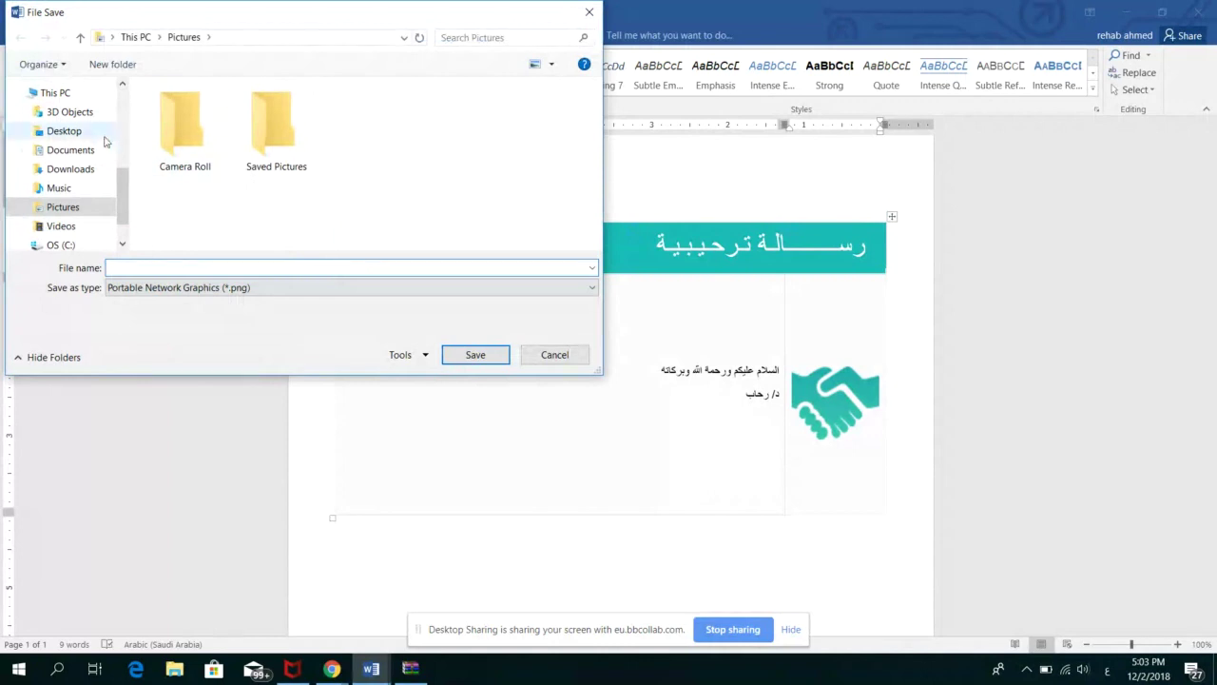
pyautogui.click(65, 132)
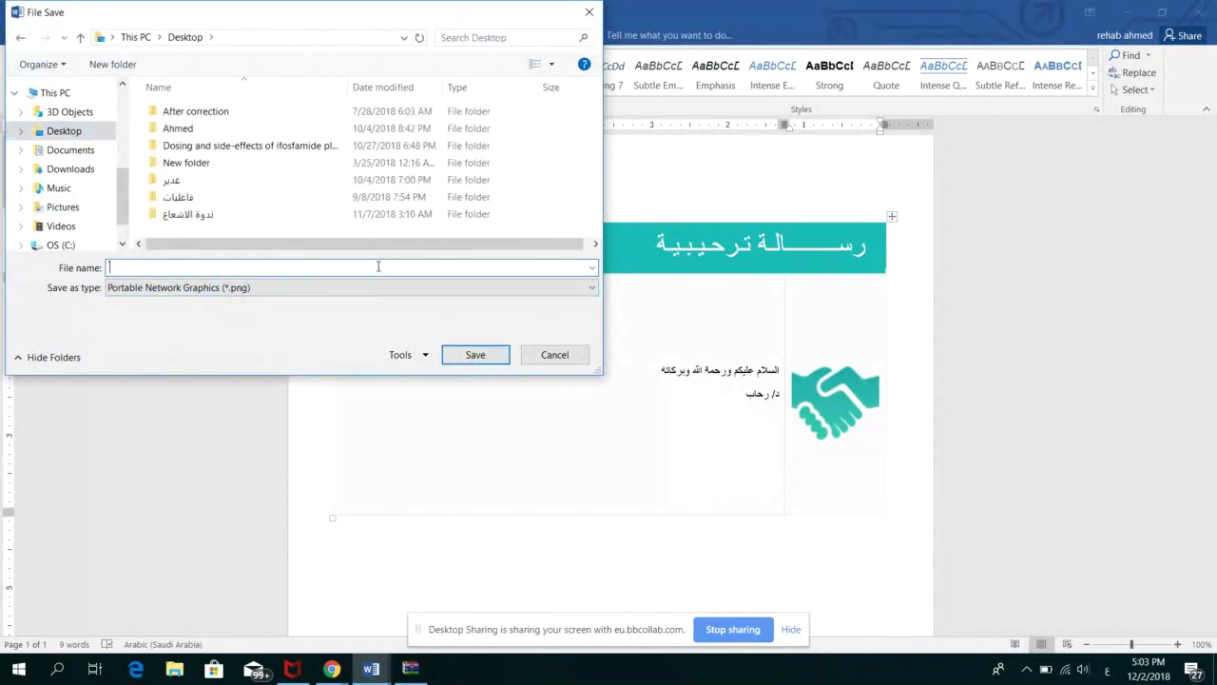
pyautogui.write('ت')
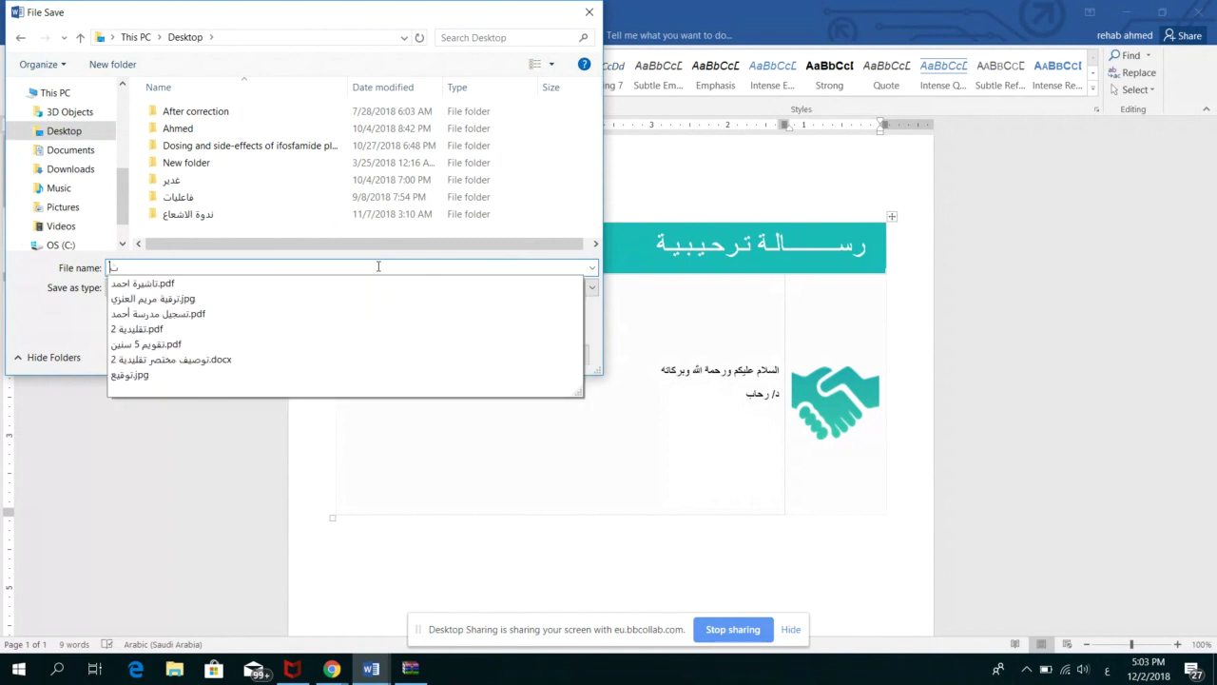
pyautogui.write('رحيب')
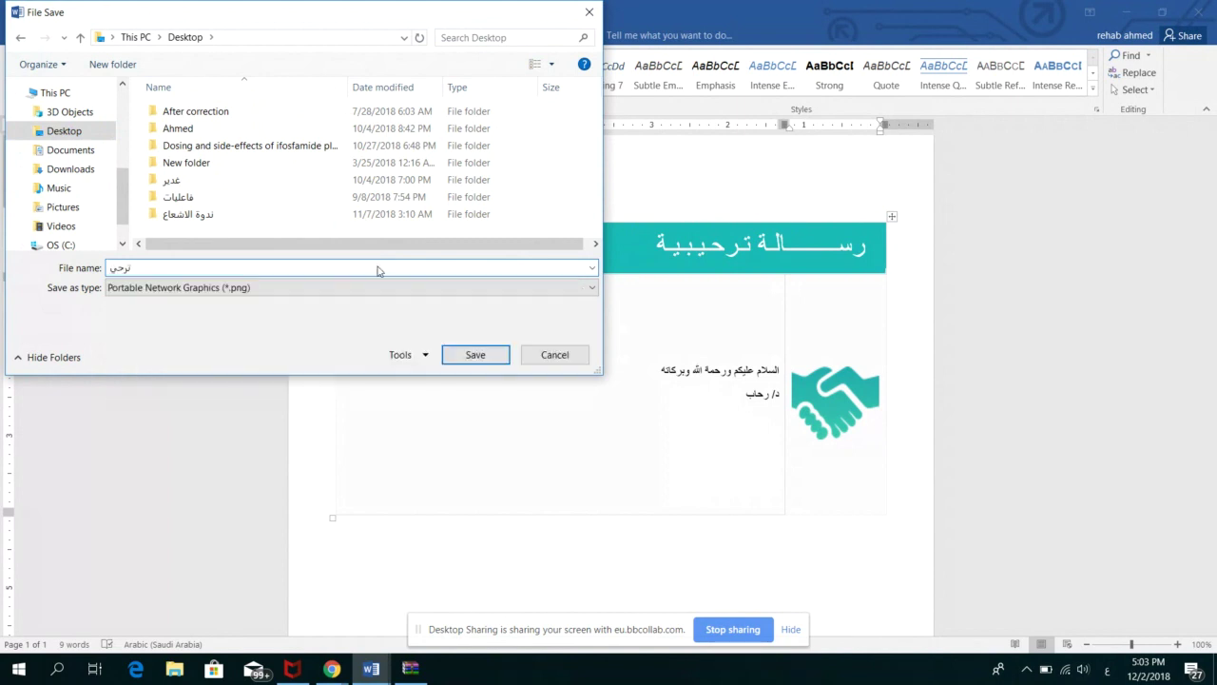
pyautogui.click(481, 350)
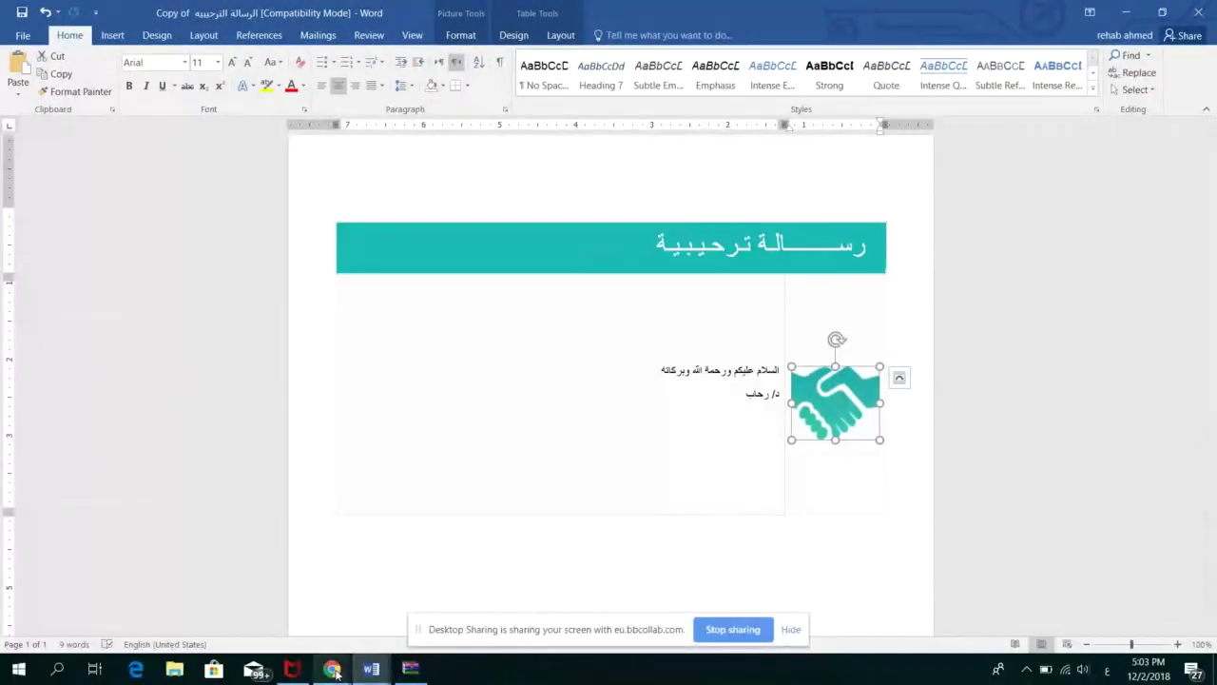
pyautogui.moveTo(333, 670)
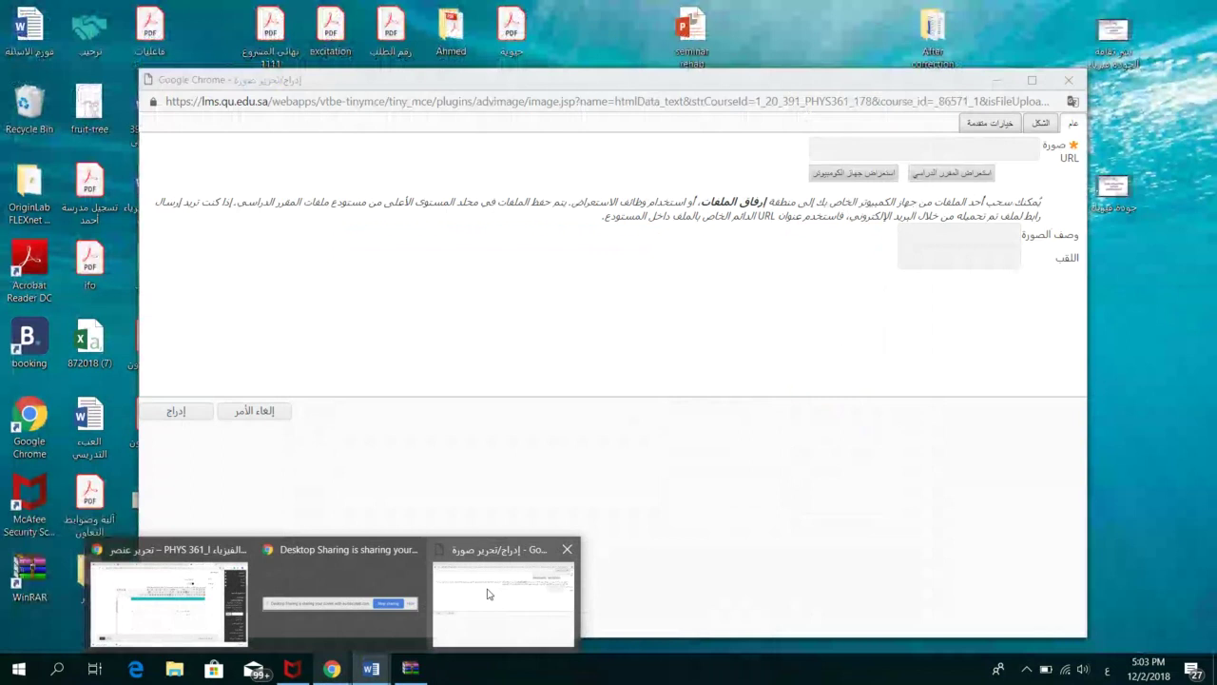
# Insert ترحيب.png from the computer into the message, confirming without a description
pyautogui.click(487, 597)
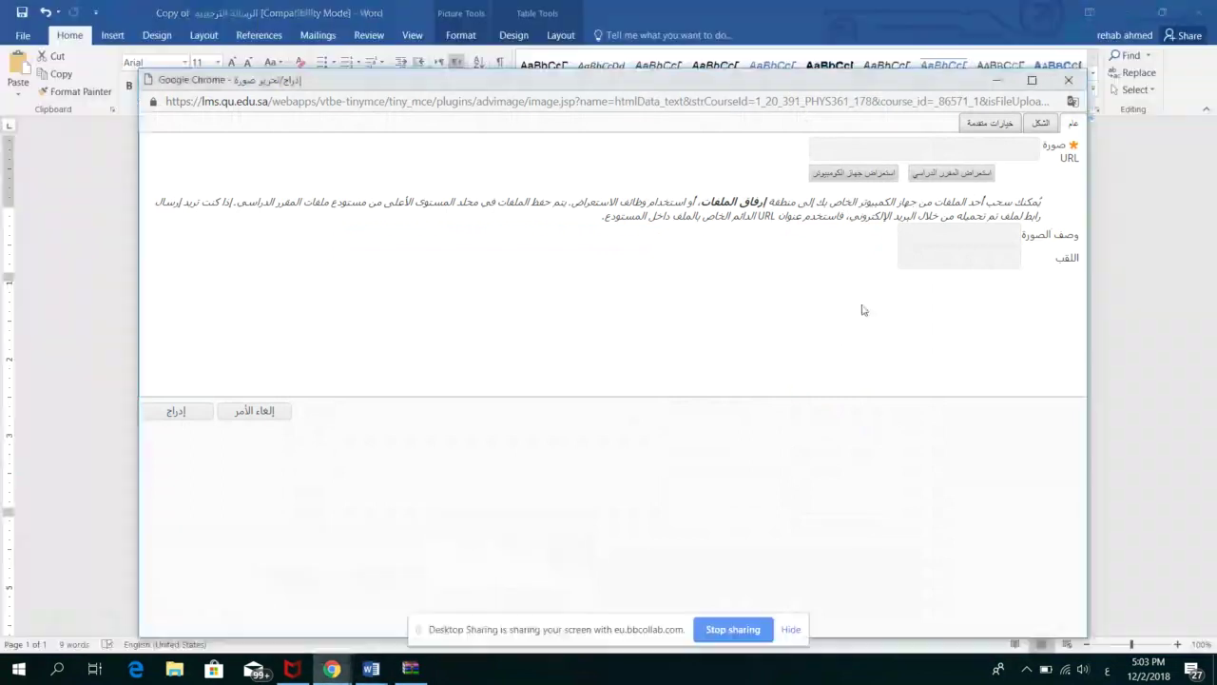
pyautogui.click(851, 176)
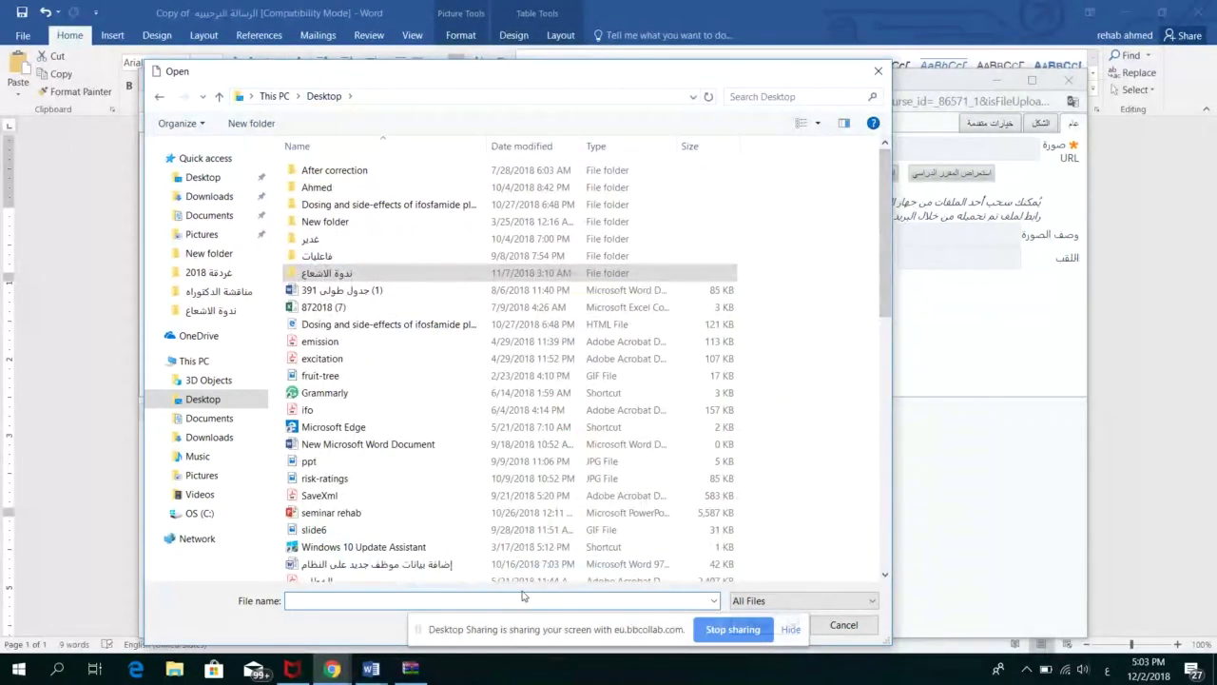
pyautogui.write('تر')
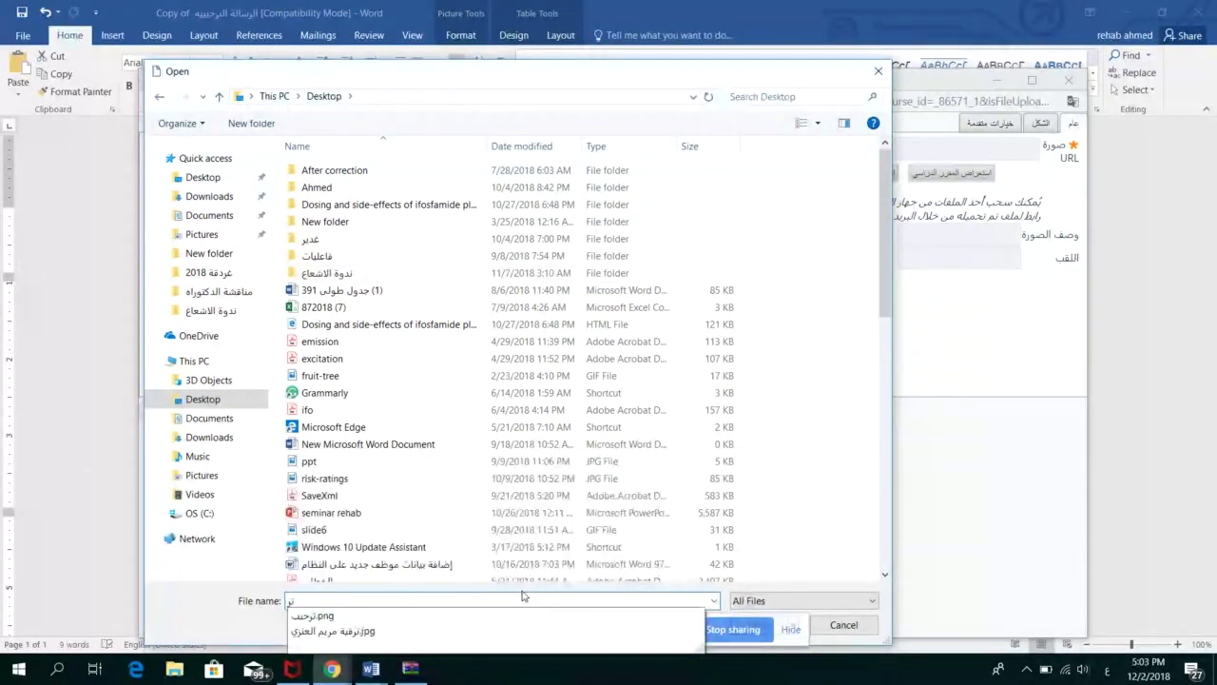
pyautogui.click(459, 615)
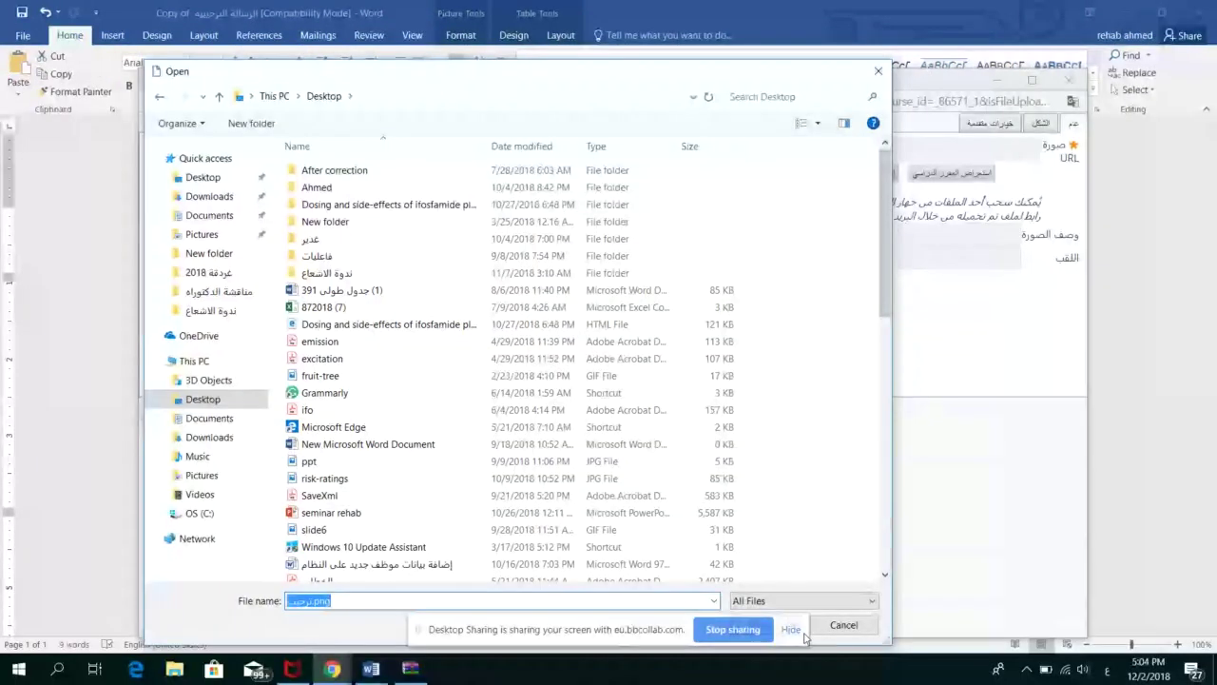
pyautogui.click(794, 631)
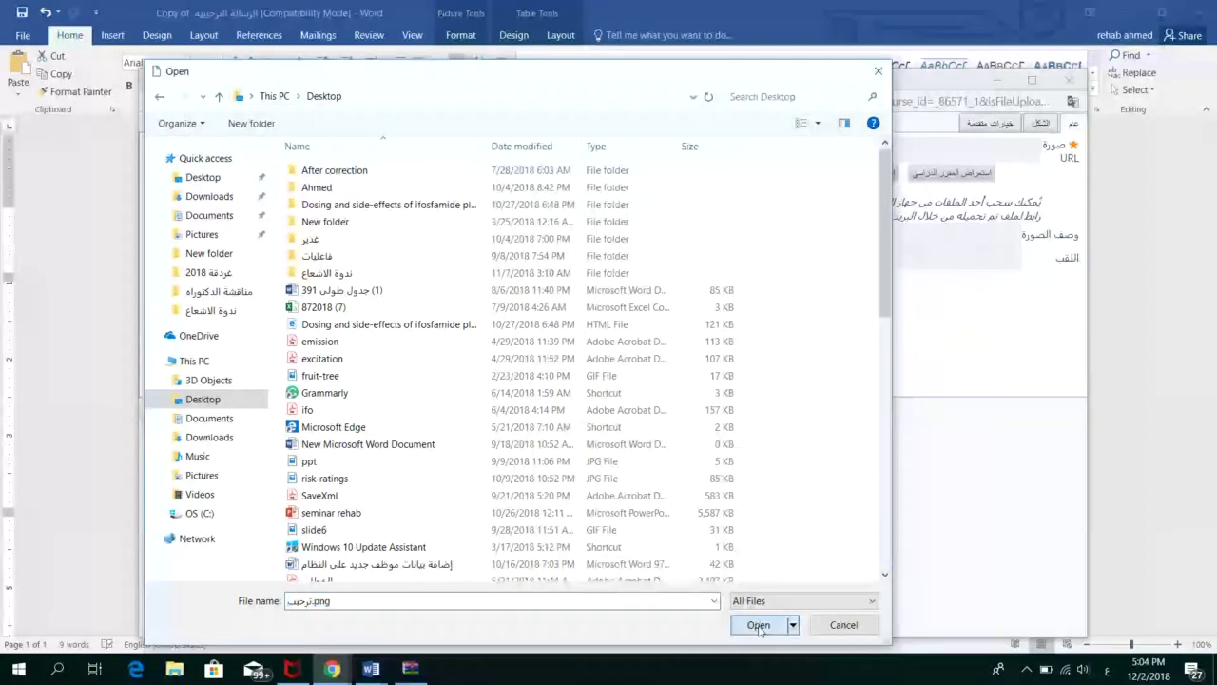
pyautogui.click(758, 625)
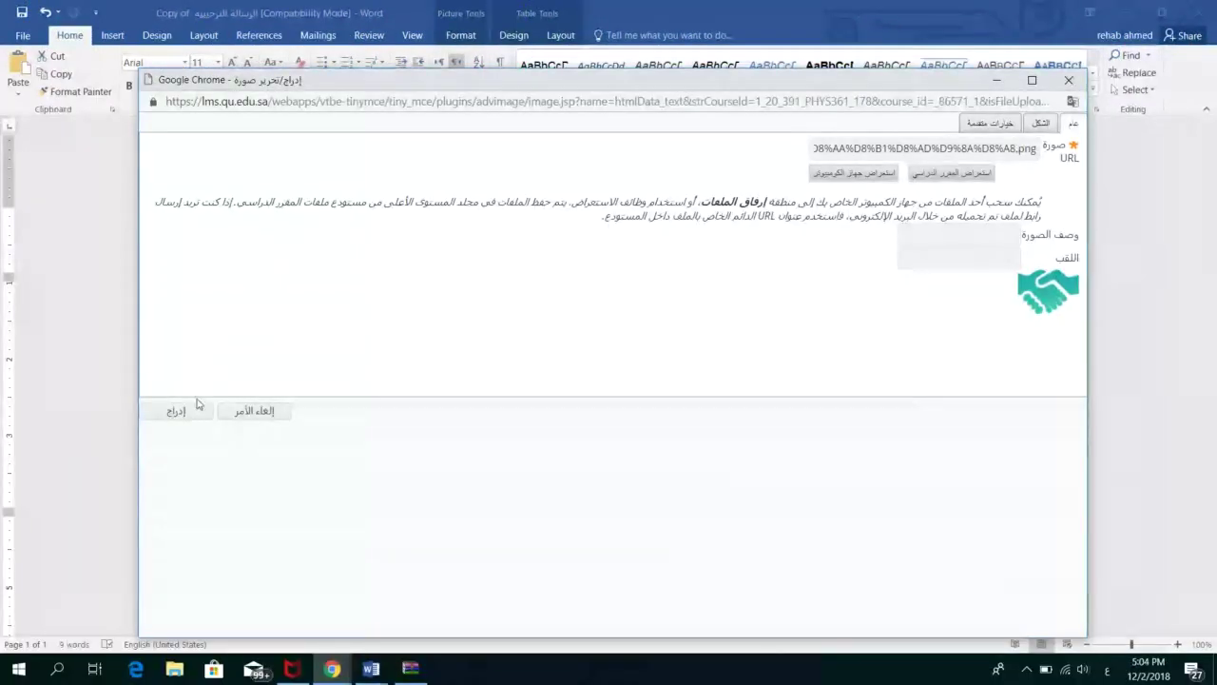
pyautogui.click(183, 412)
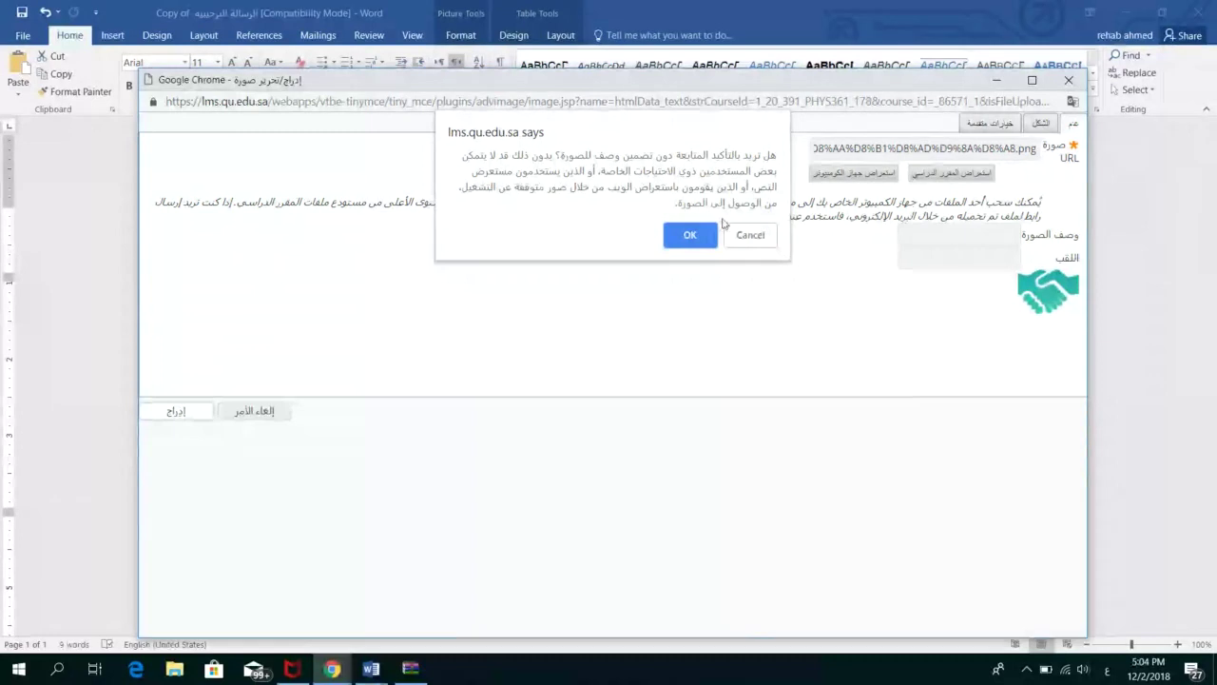
pyautogui.click(689, 235)
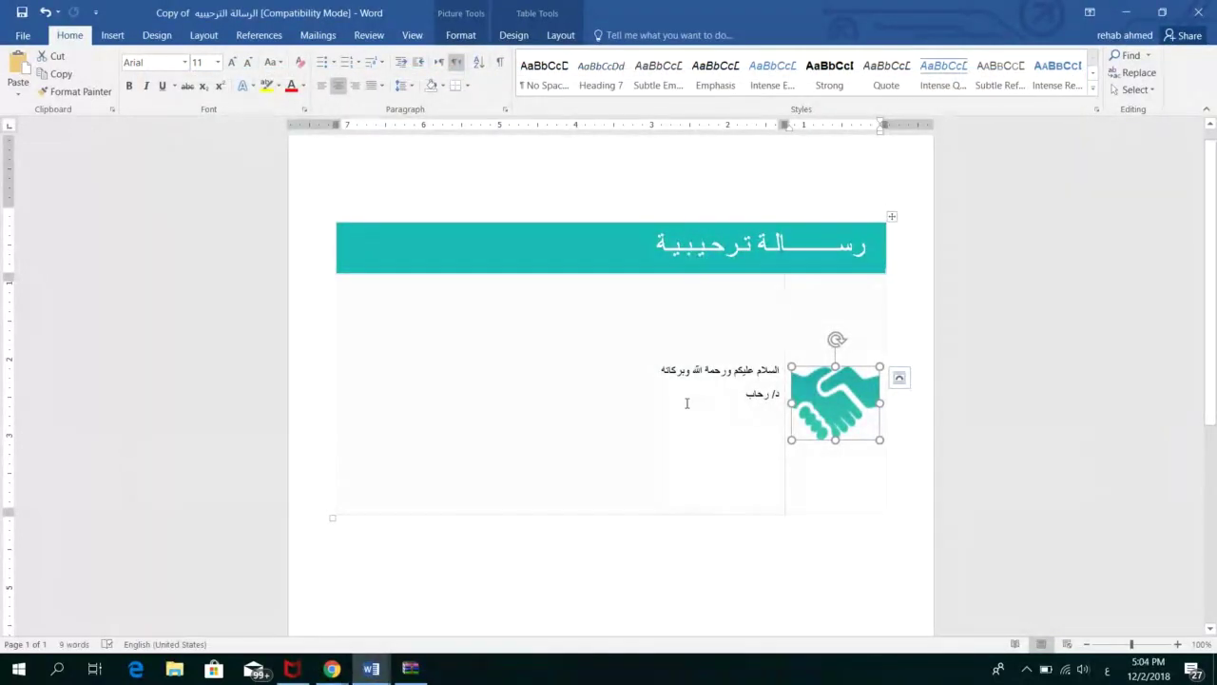
pyautogui.click(331, 669)
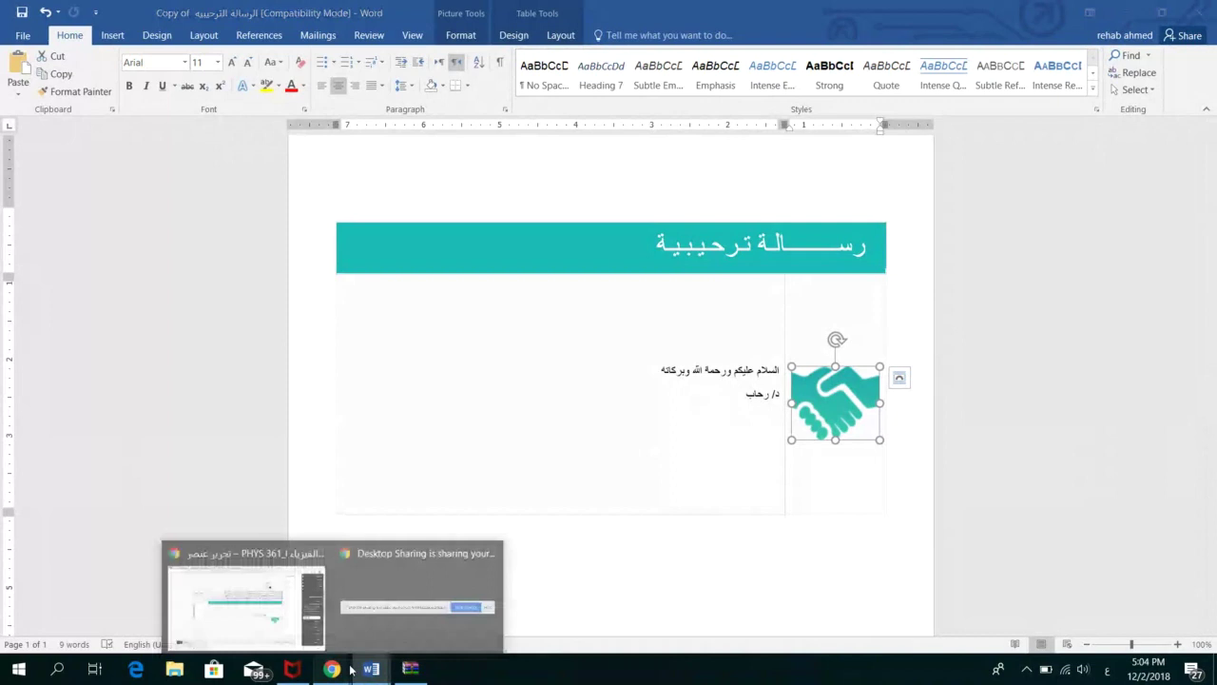
# Add the instructor's name as the signature line and start a new line below it
pyautogui.click(269, 603)
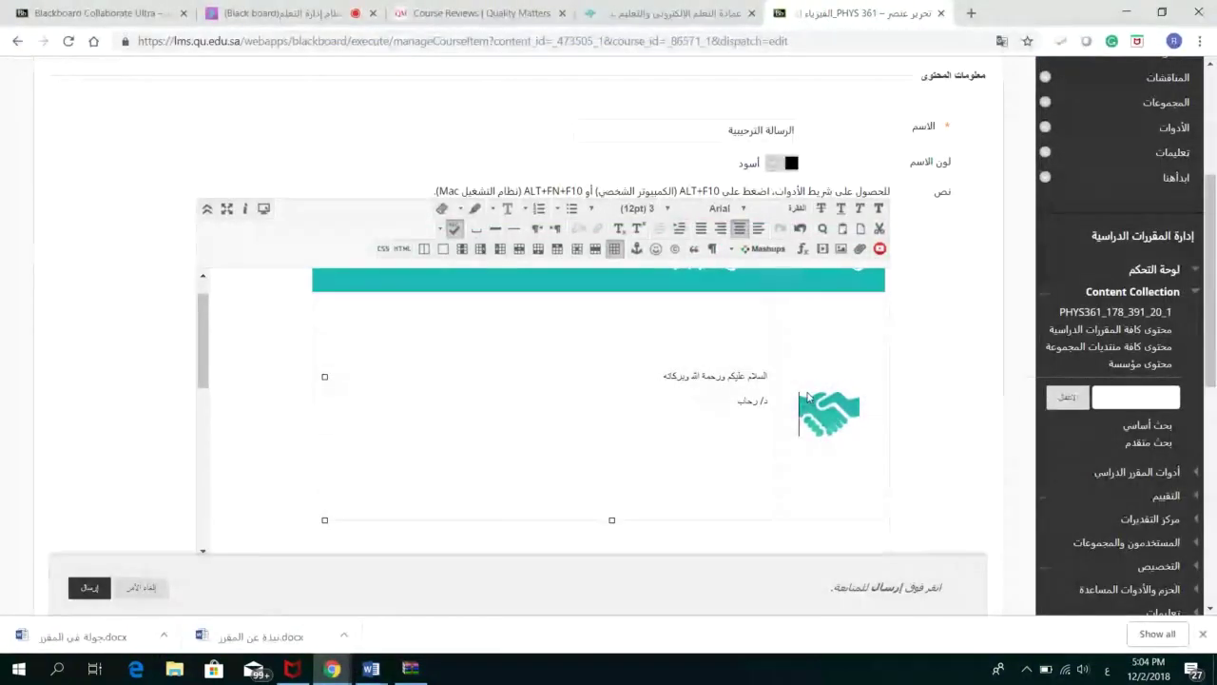
pyautogui.click(726, 405)
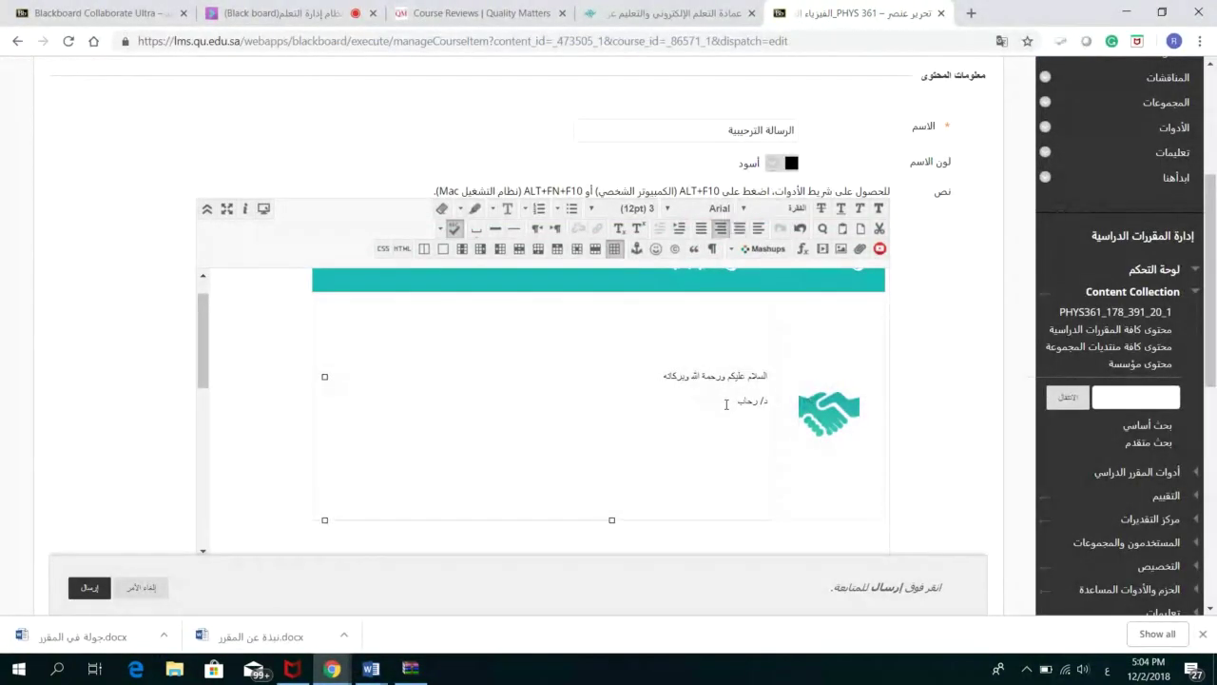
pyautogui.rightClick(726, 404)
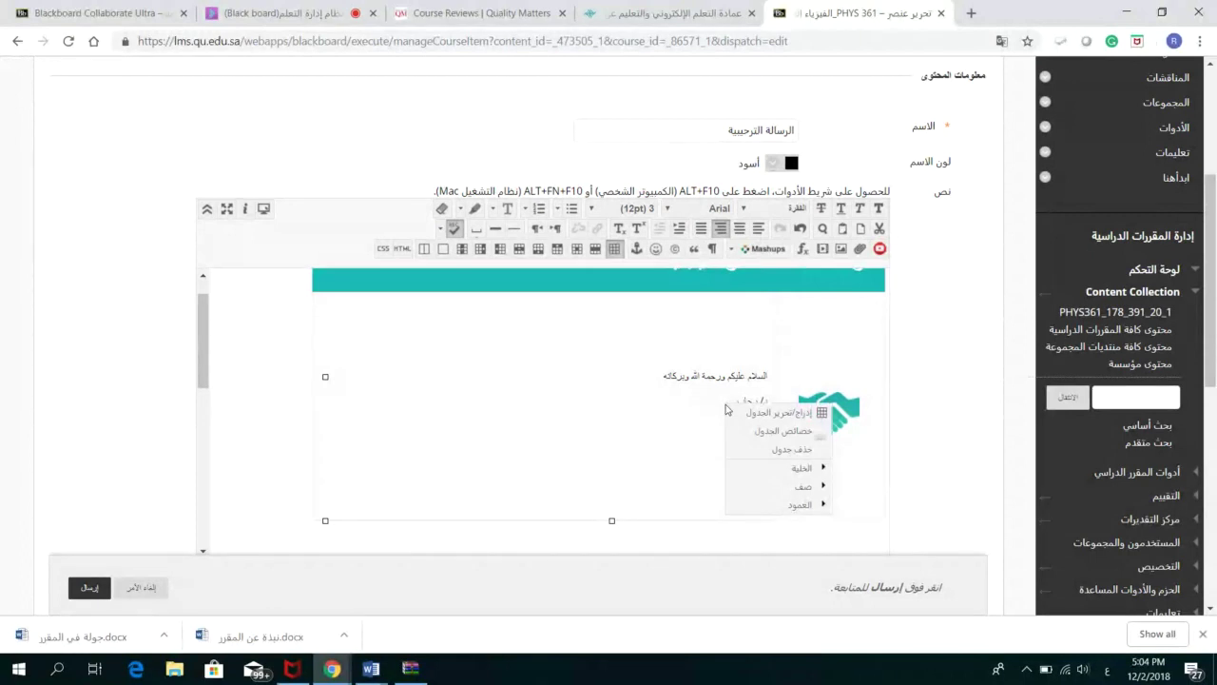
pyautogui.click(708, 401)
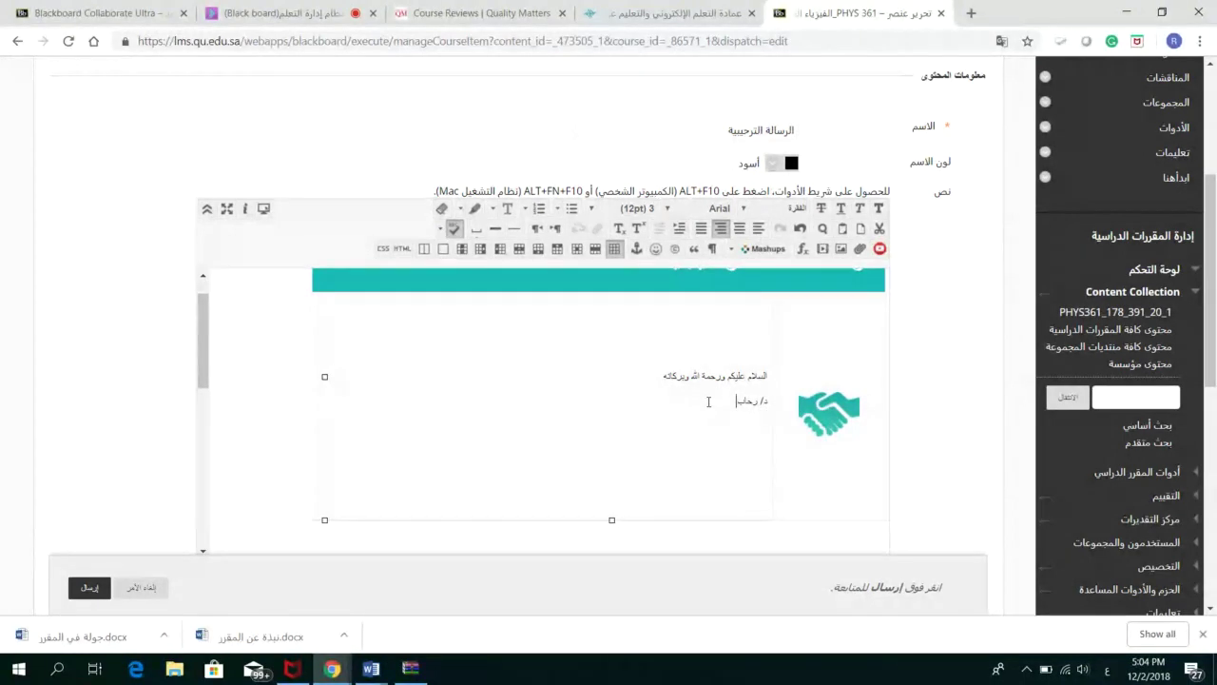
pyautogui.rightClick(709, 403)
pyautogui.click(708, 408)
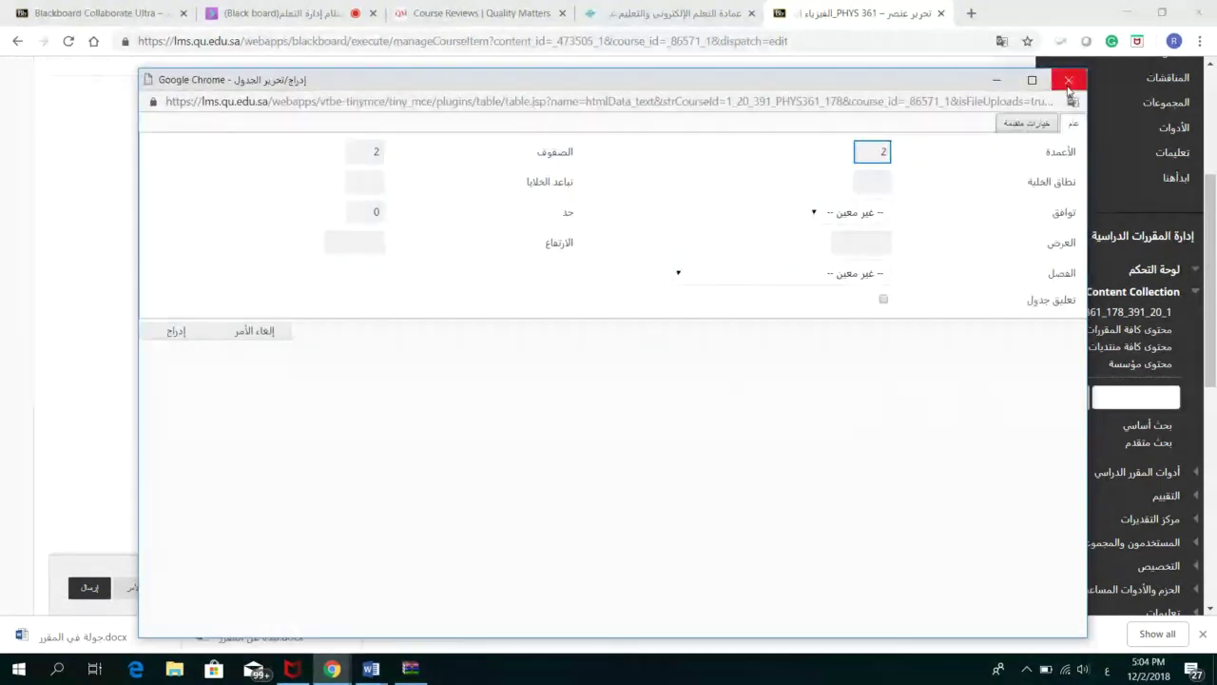
pyautogui.click(1069, 80)
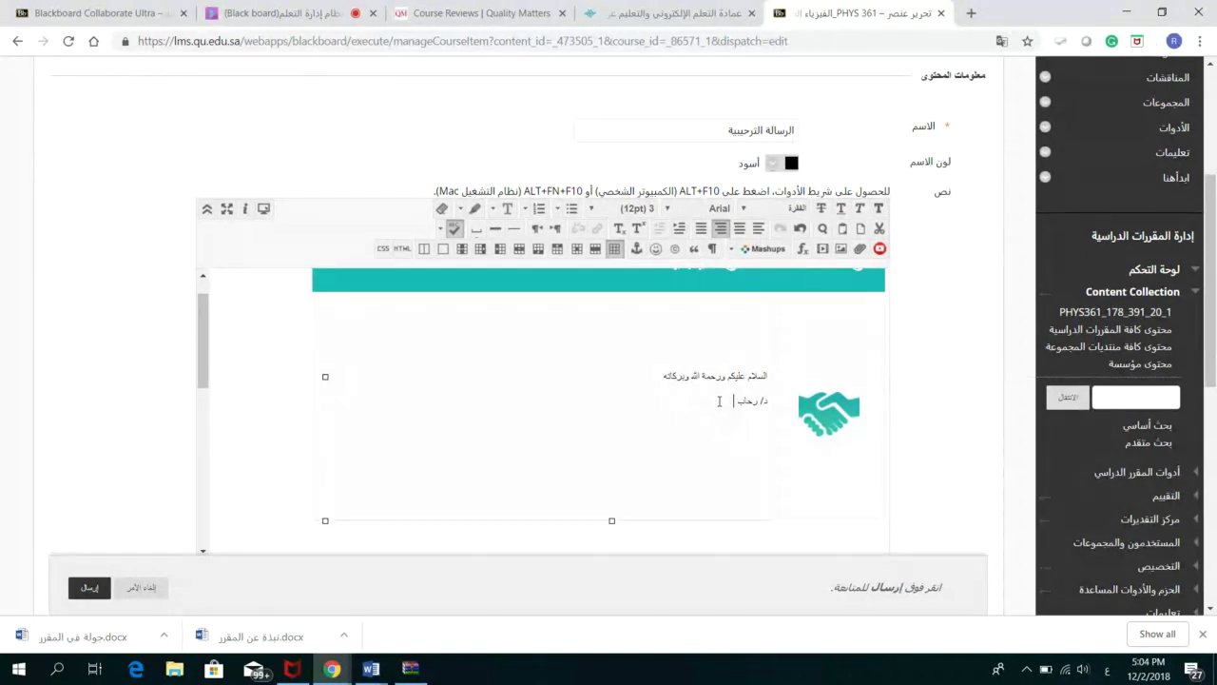
pyautogui.write('أحمد فؤاد')
pyautogui.press('Return')
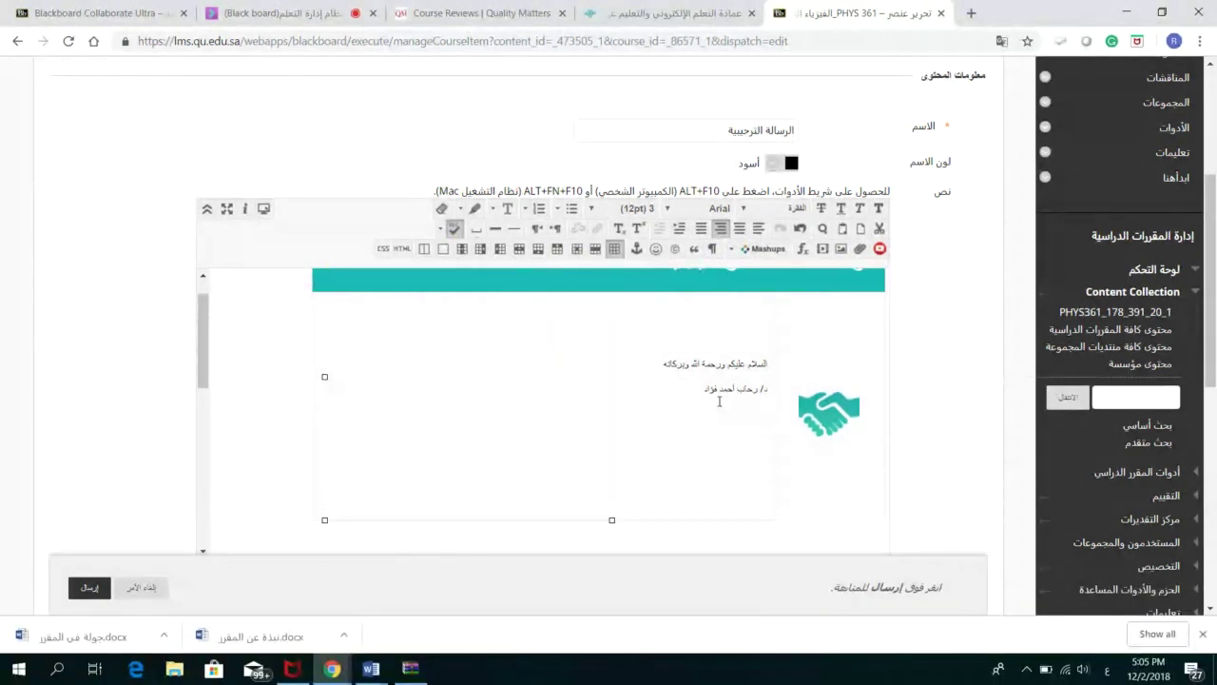
# Type the line welcoming students to the course الفيزياء الحيوية PHYS 361
pyautogui.write('ت')
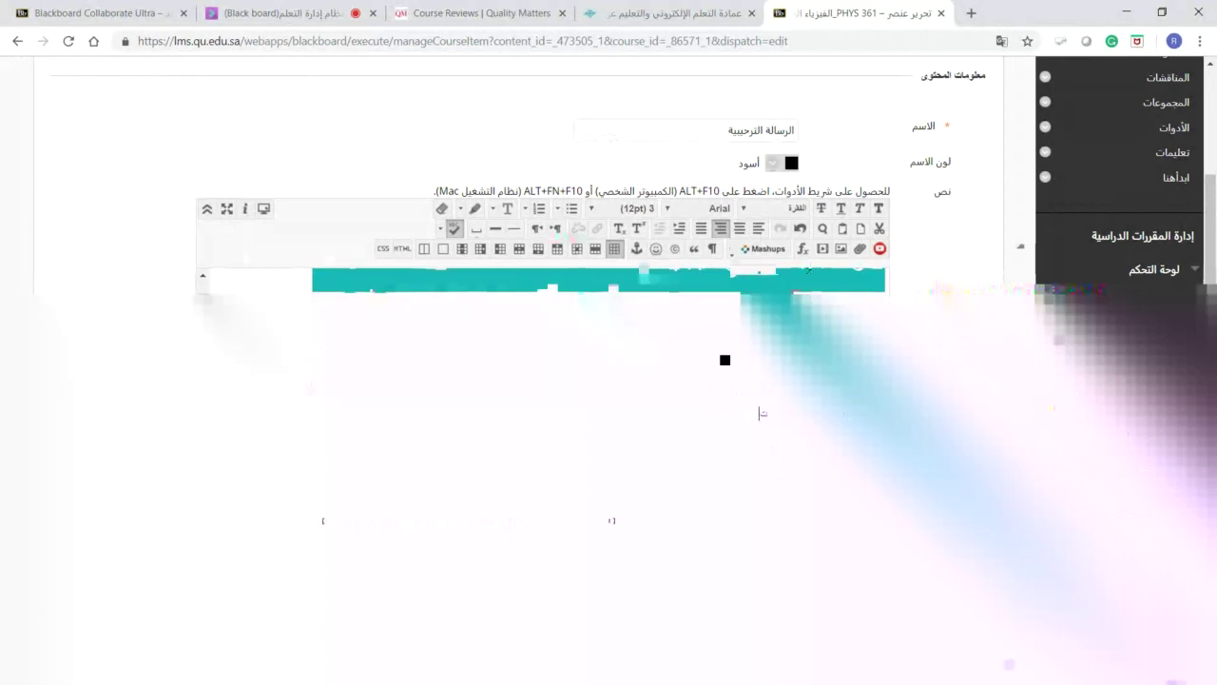
pyautogui.write('رحب ل')
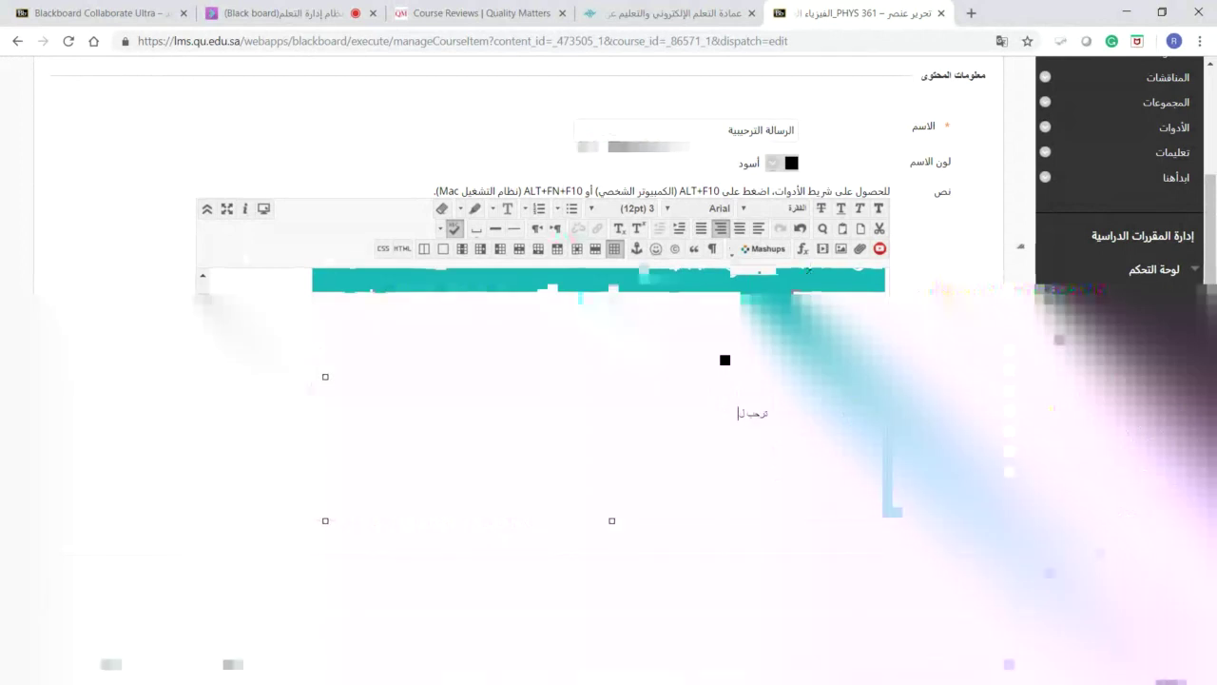
pyautogui.write('كن')
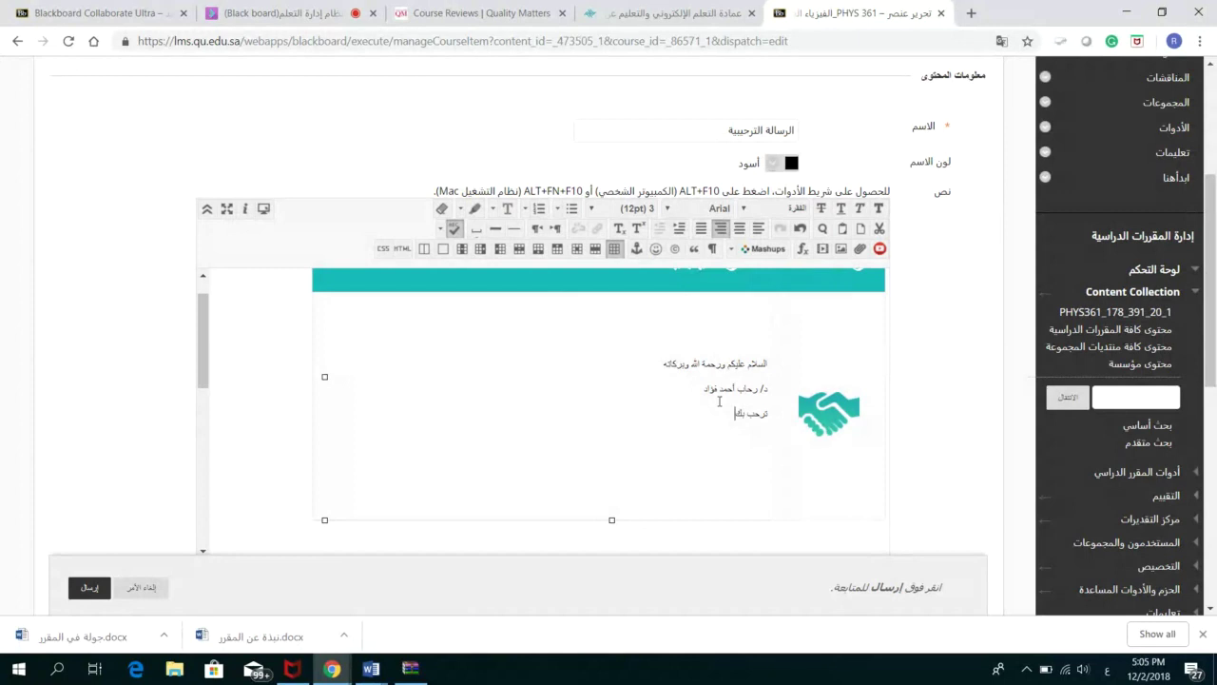
pyautogui.write(' أعزائي الطالبات في مق')
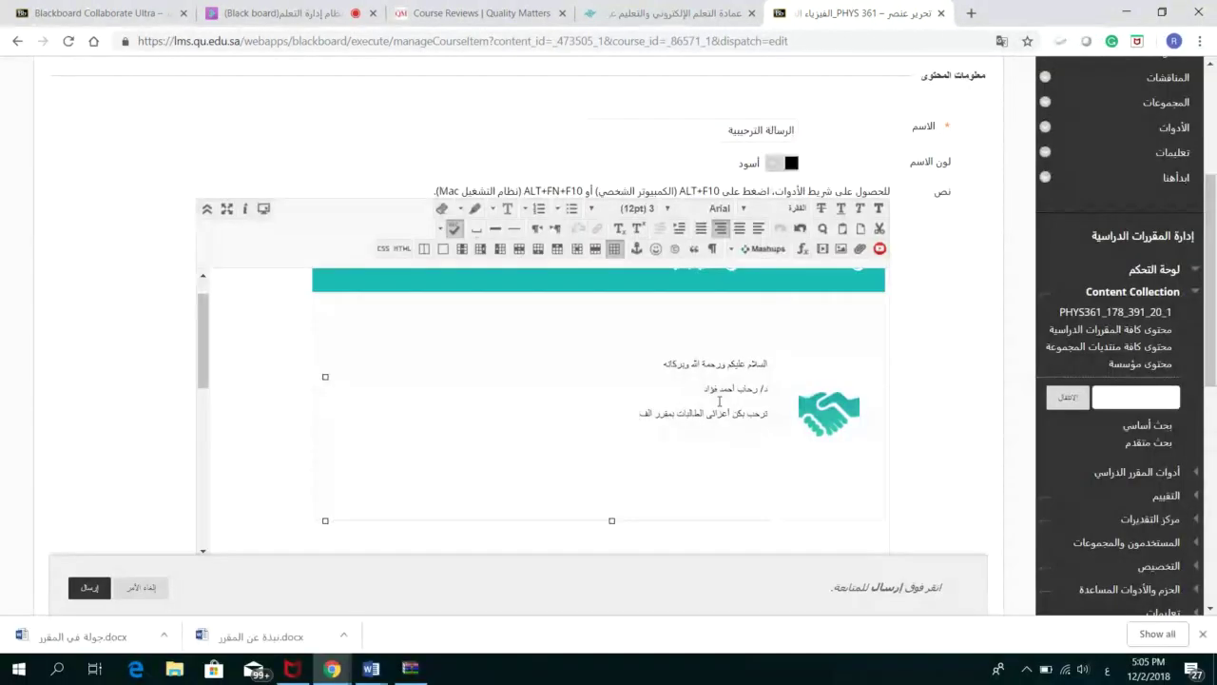
pyautogui.write('يزياء الحيوية')
pyautogui.hotkey('alt', 'shift')
pyautogui.write('P')
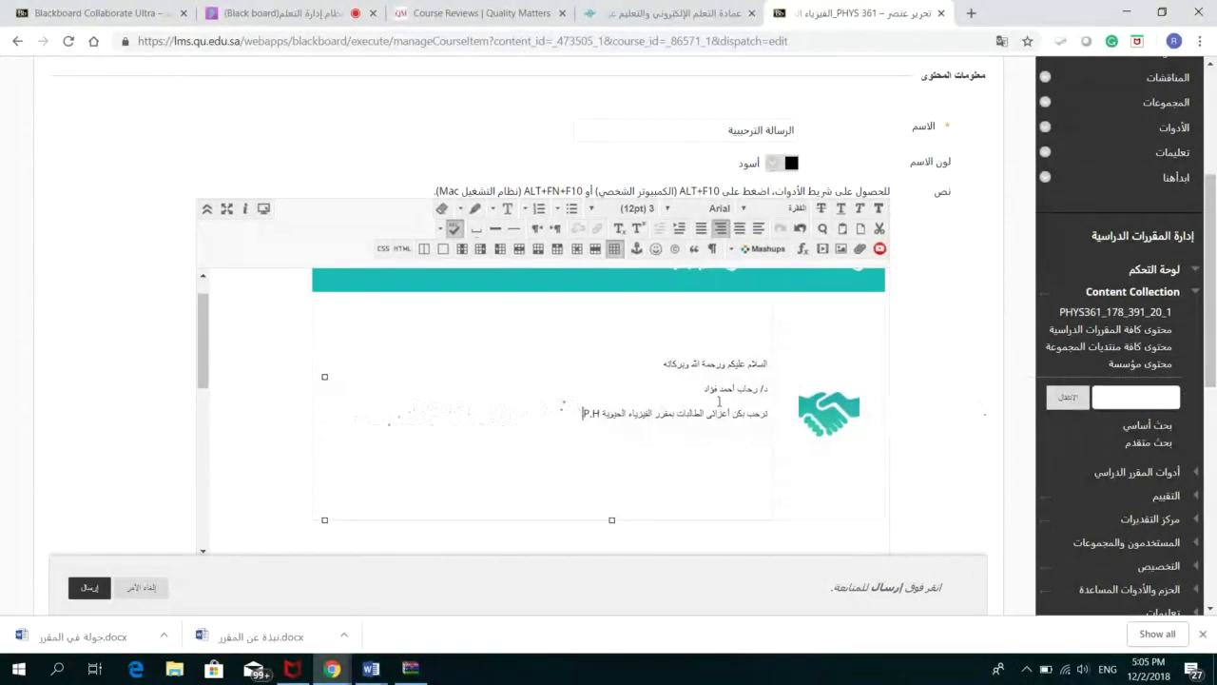
pyautogui.write('HYS 361')
pyautogui.hotkey('alt', 'shift')
pyautogui.write('.......')
# Submit the welcome message into Start here, then go to the e-learning templates download page
pyautogui.click(90, 589)
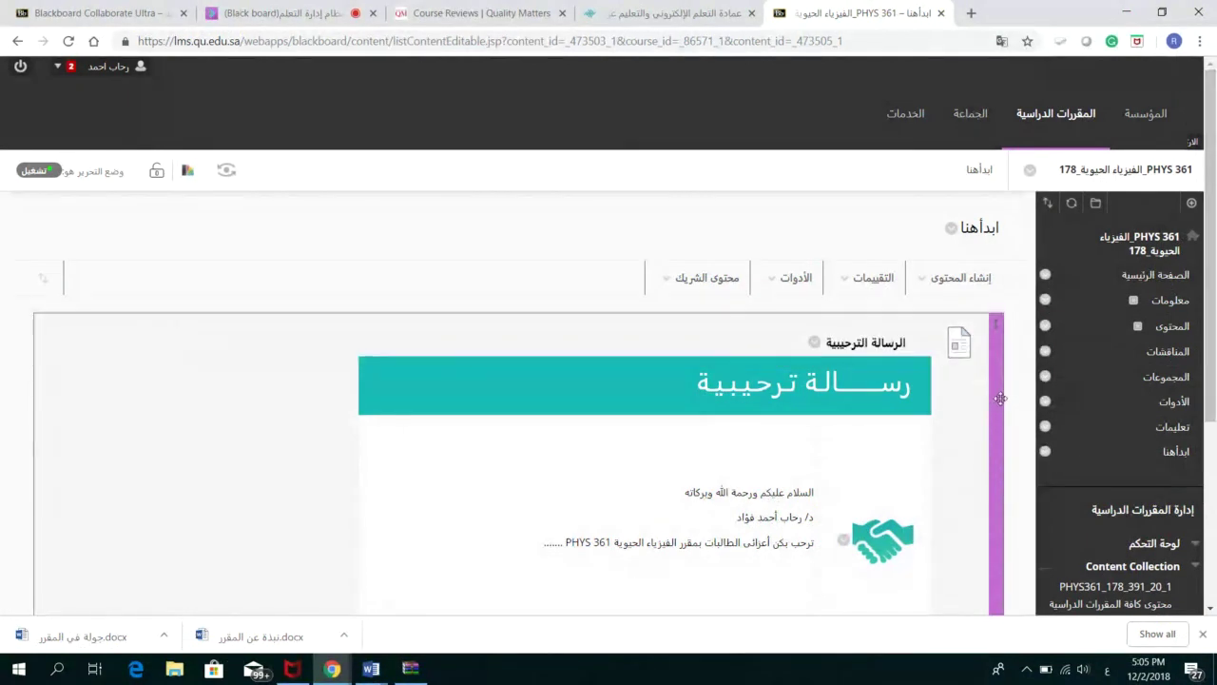
pyautogui.moveTo(999, 403); pyautogui.dragTo(998, 402)
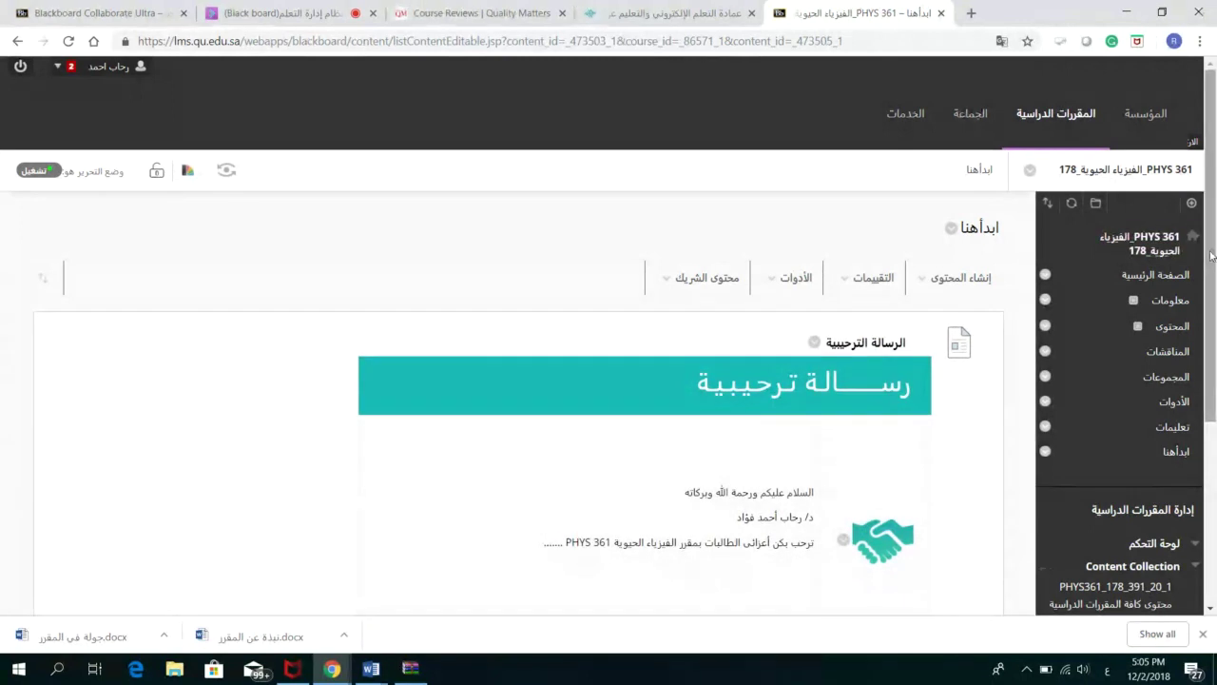
pyautogui.scroll(-2, 1214, 357)
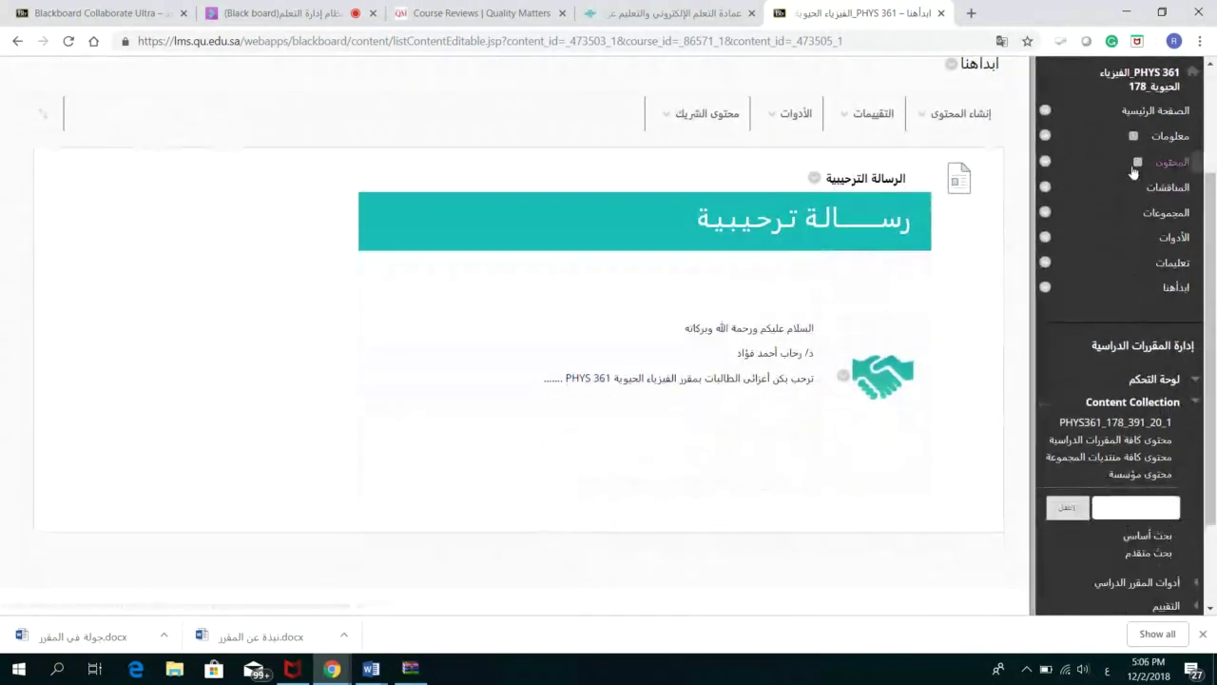
pyautogui.click(930, 122)
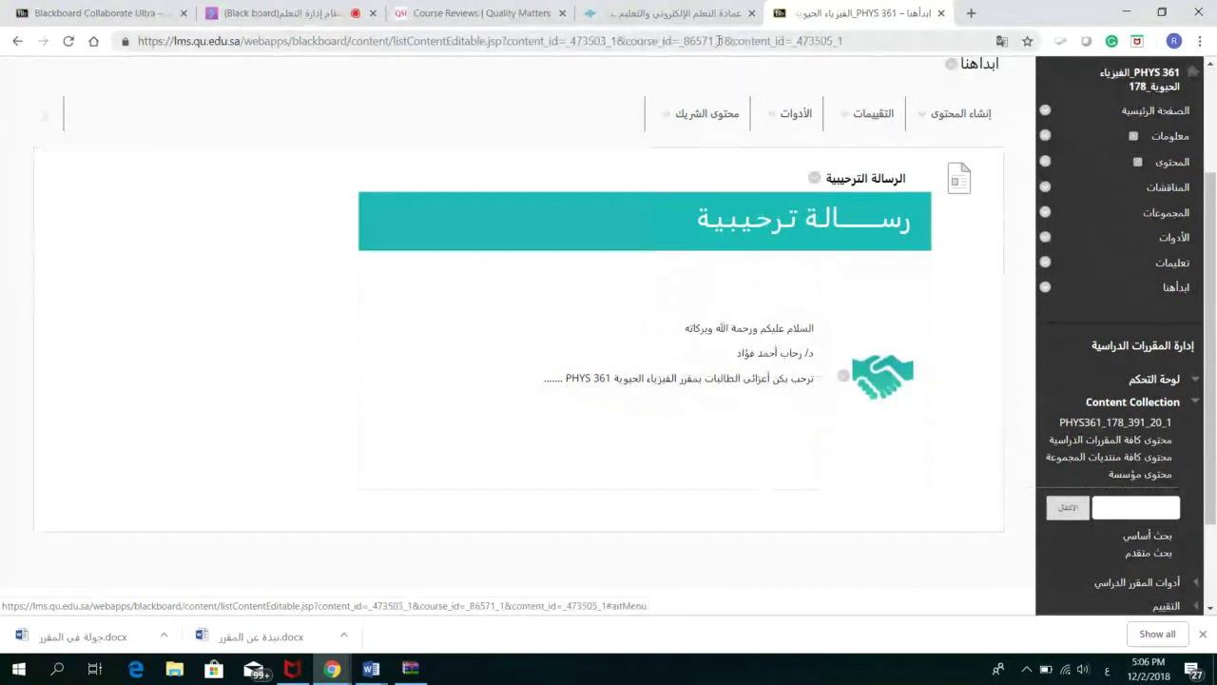
pyautogui.click(671, 12)
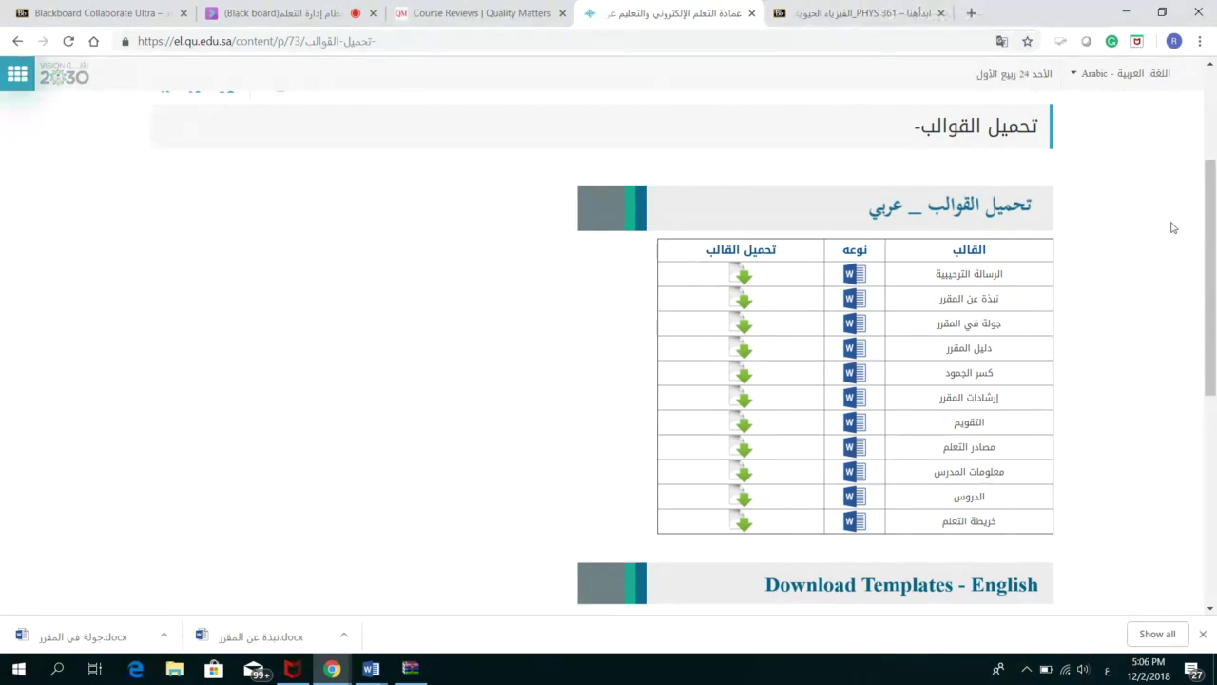
# Open the نماذج المقرر course models PDF from the e-learning site's training menus
pyautogui.moveTo(1210, 228); pyautogui.dragTo(1206, 149)
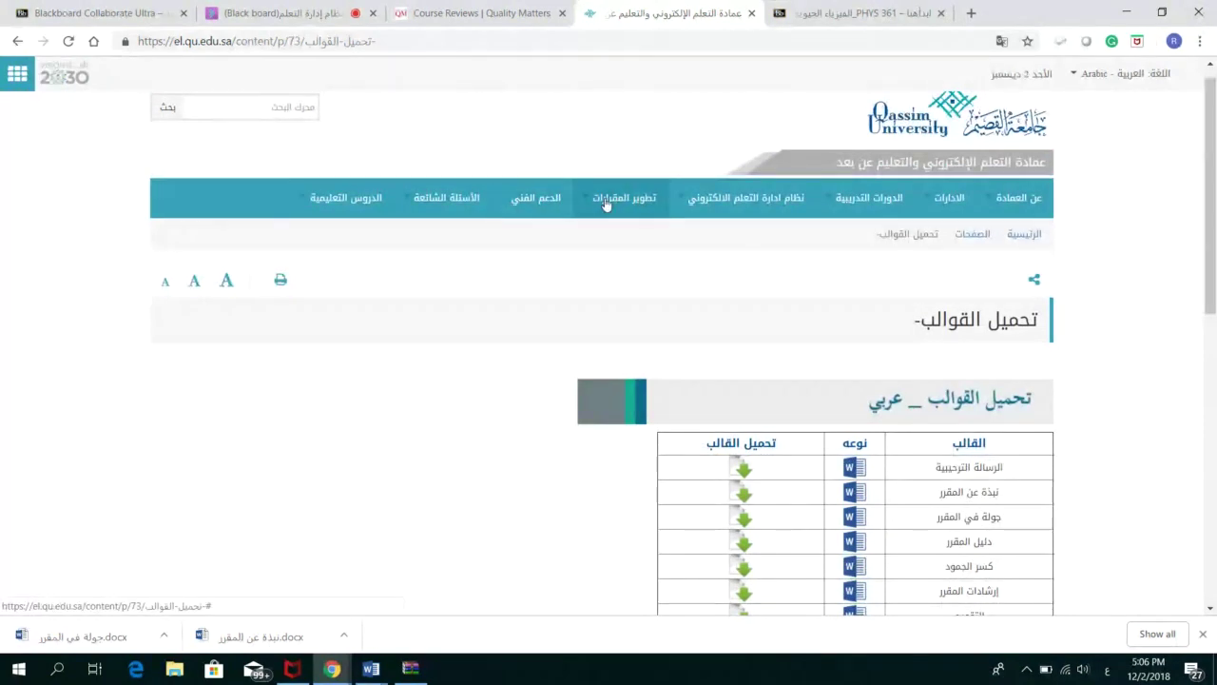
pyautogui.moveTo(598, 198)
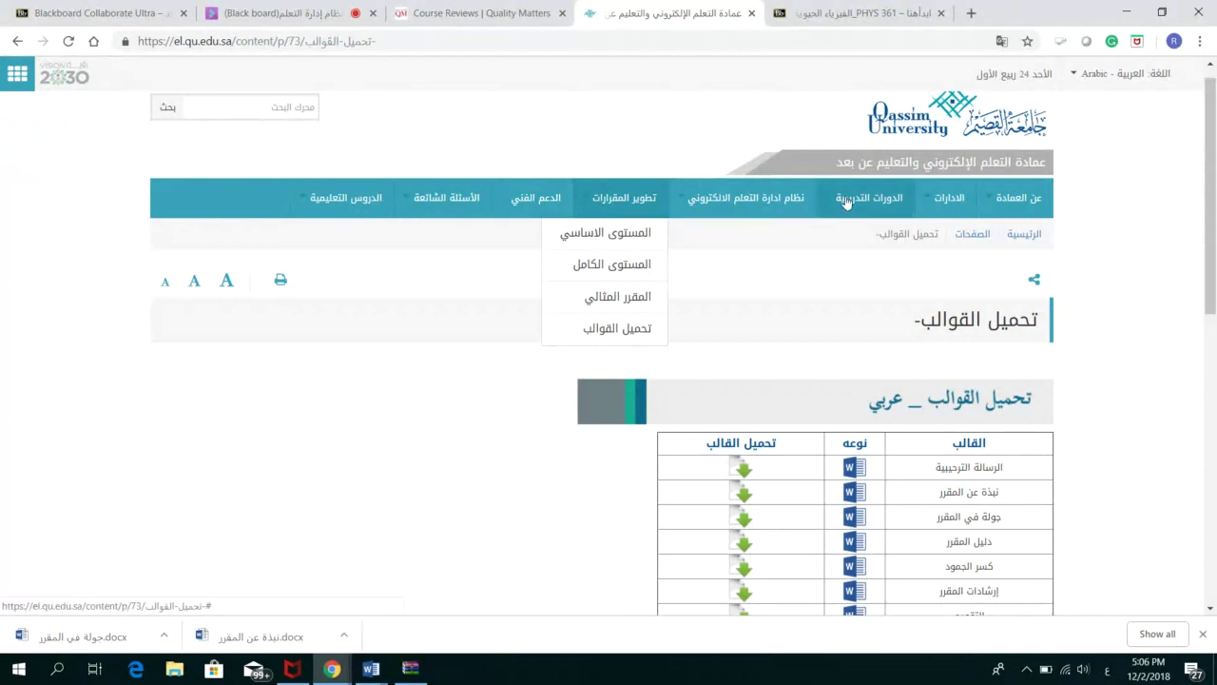
pyautogui.moveTo(861, 205)
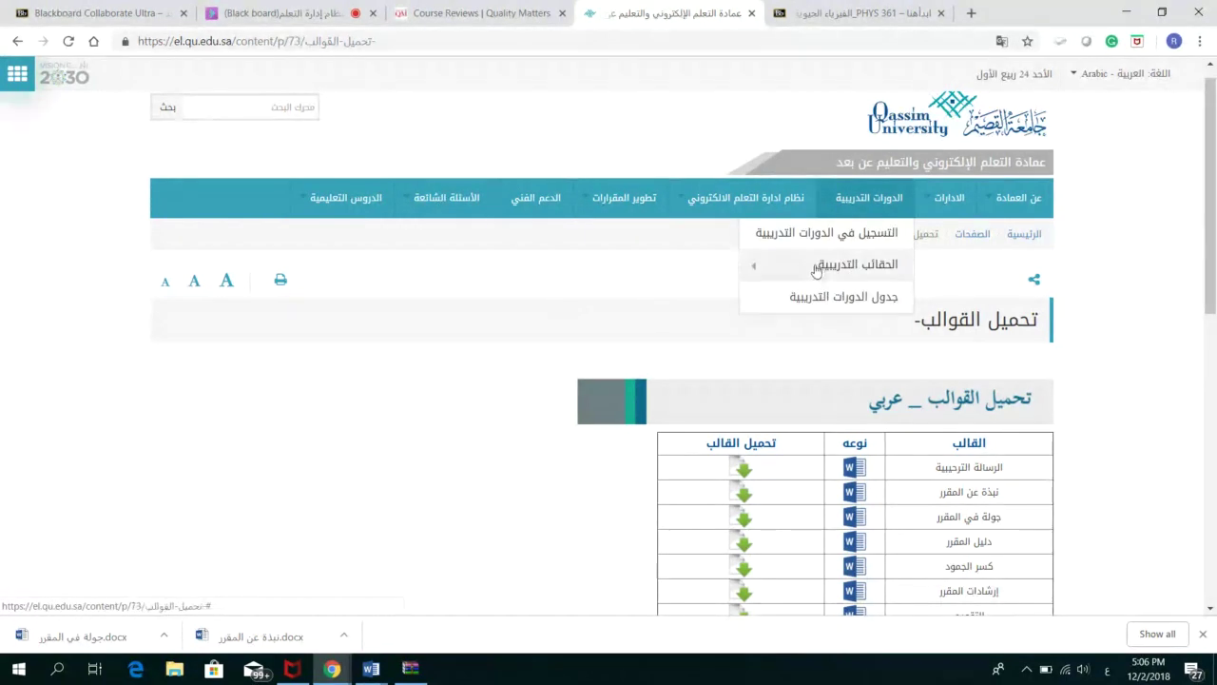
pyautogui.moveTo(818, 270)
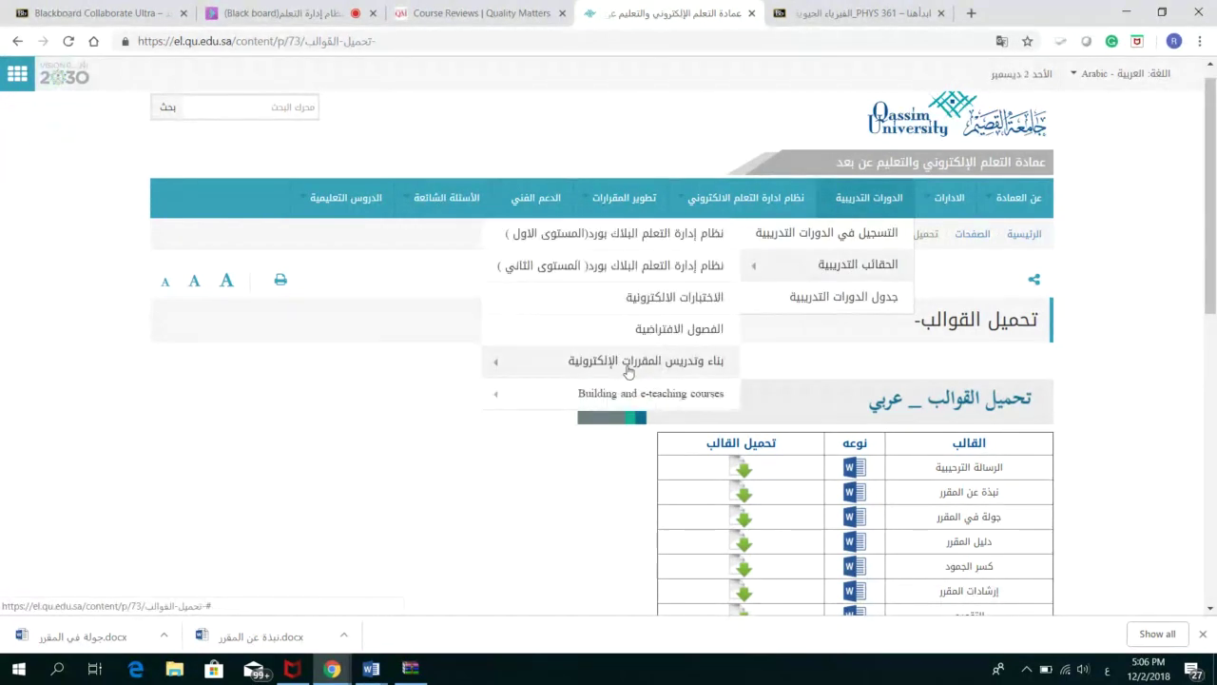
pyautogui.moveTo(630, 371)
pyautogui.click(449, 369)
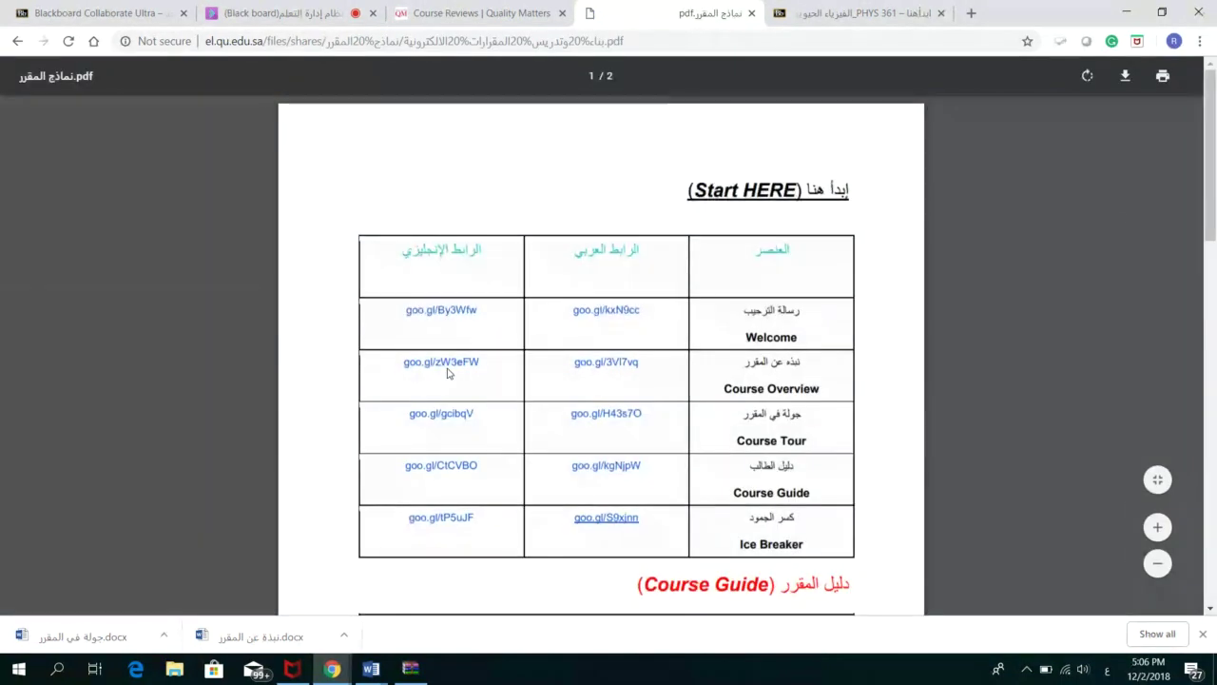
# Scroll through the Start HERE and Course Guide links, then return to the Collaborate session
pyautogui.moveTo(1215, 141); pyautogui.dragTo(1213, 168)
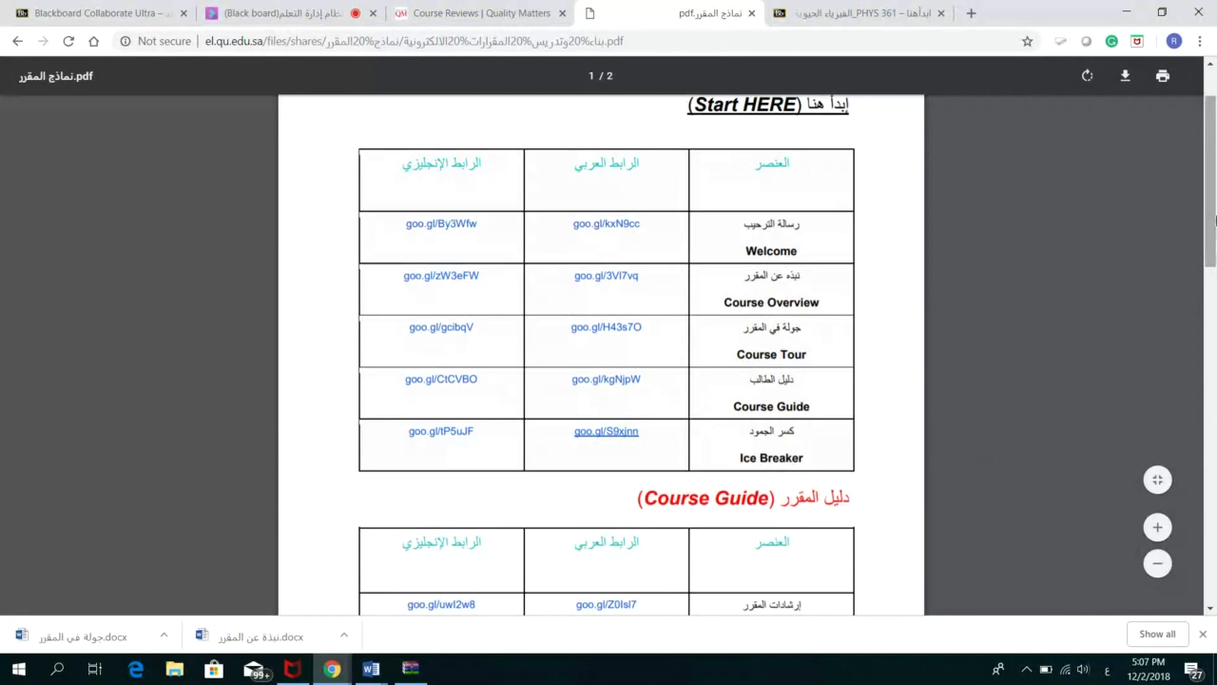
pyautogui.moveTo(1215, 221); pyautogui.dragTo(1215, 332)
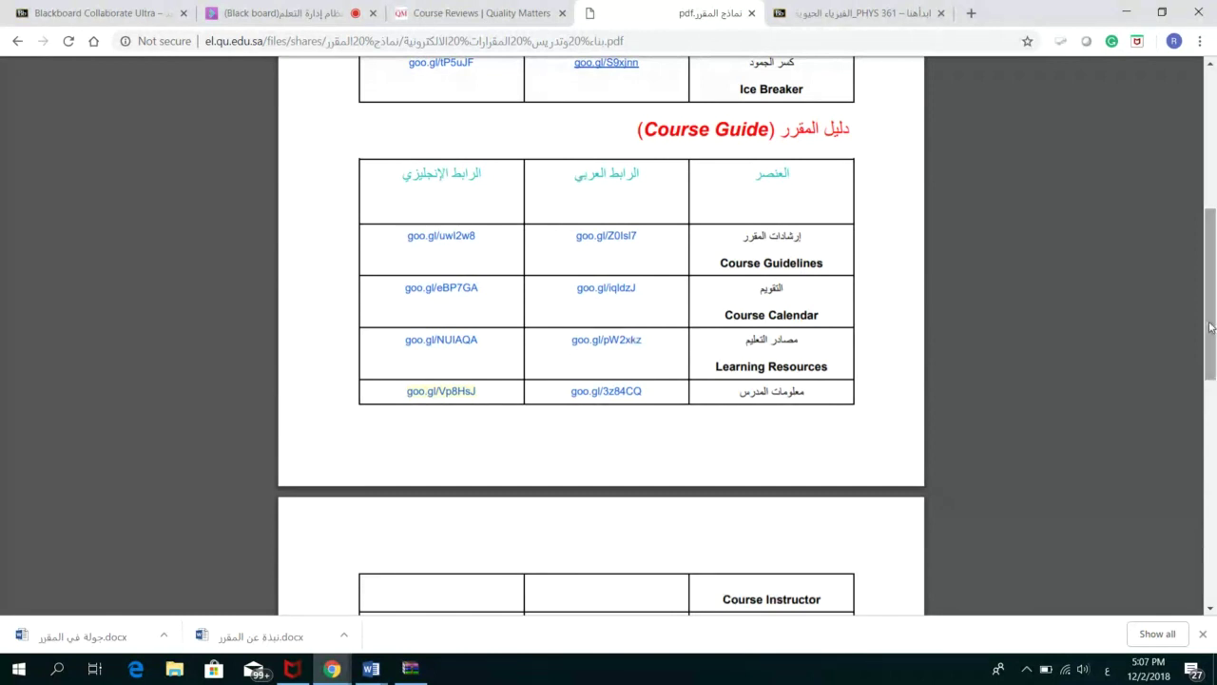
pyautogui.moveTo(1208, 318); pyautogui.dragTo(1204, 295)
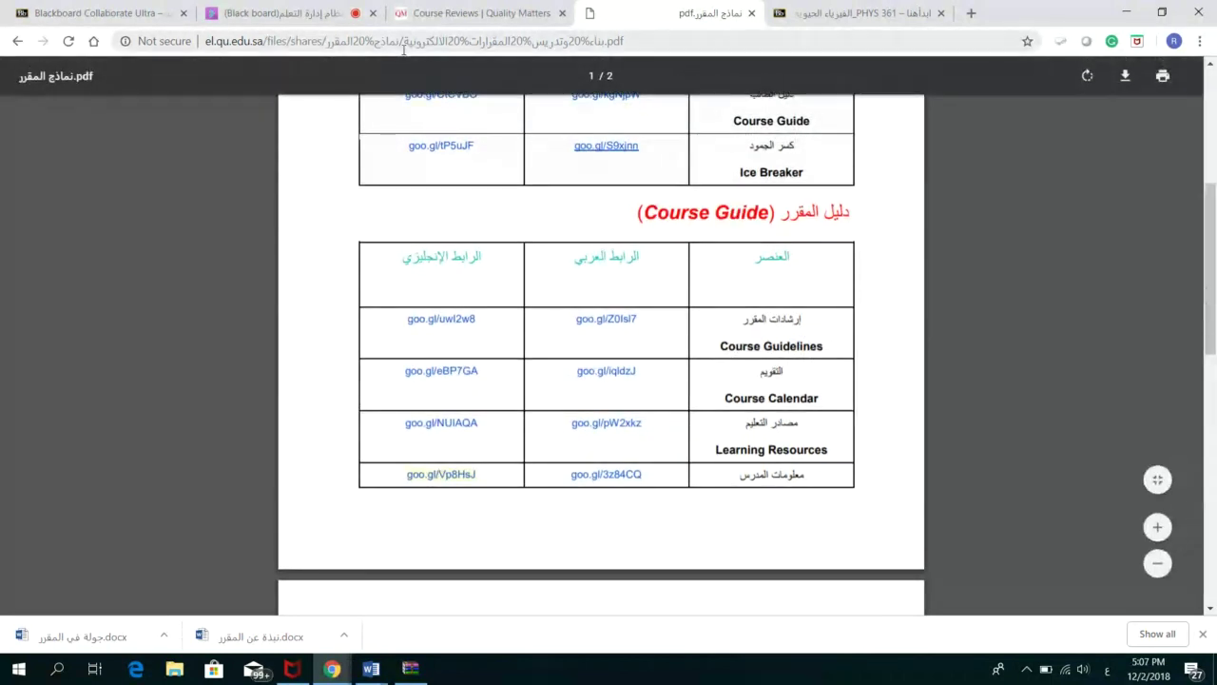
pyautogui.click(295, 12)
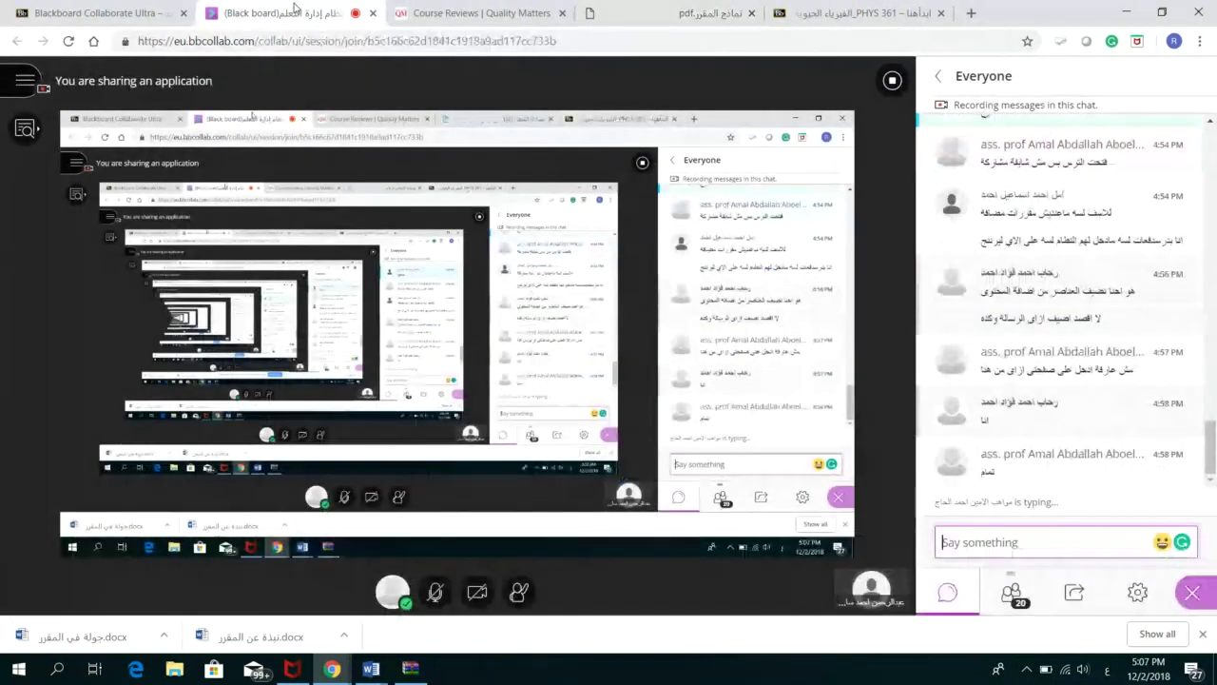
# Send 'شكرا لحضرتك' in the session chat and stop sharing the application
pyautogui.click(1015, 542)
pyautogui.write('ش')
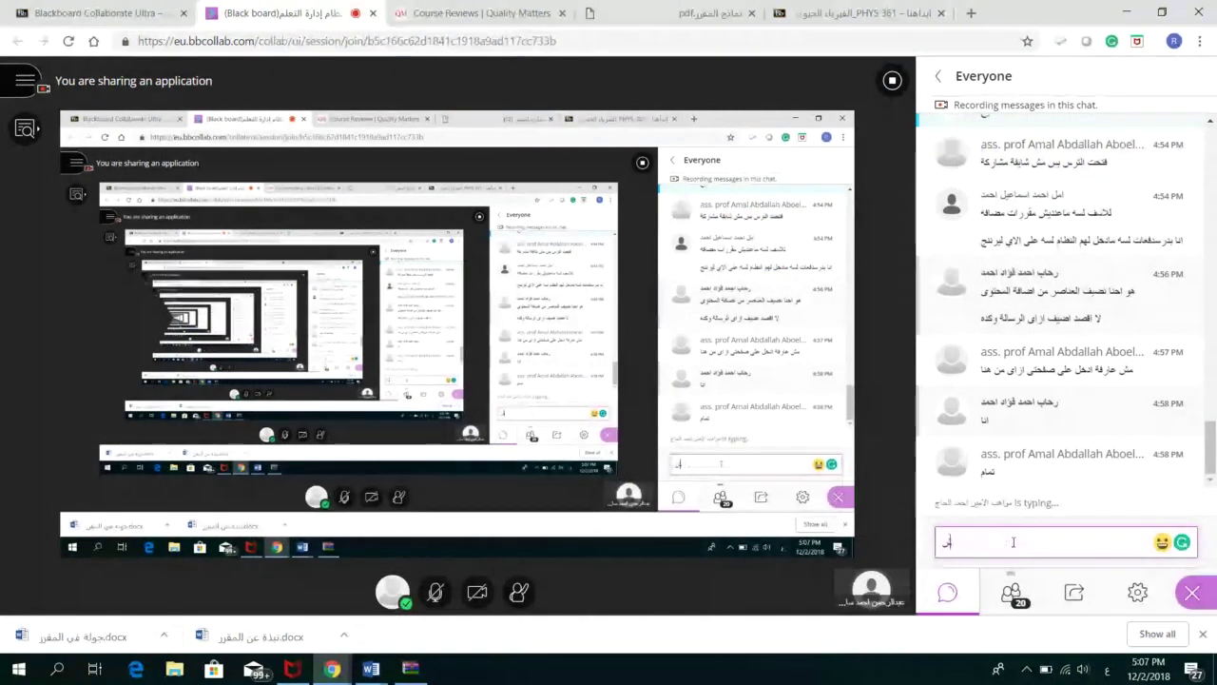
pyautogui.write('كرا لحضر')
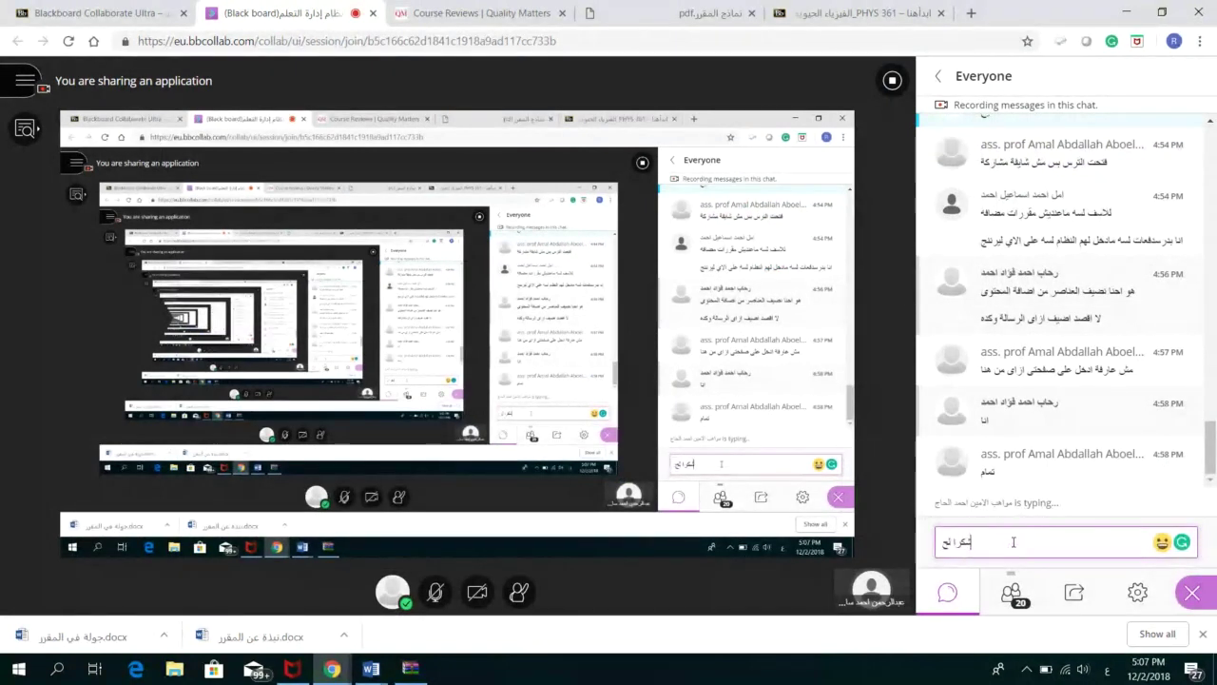
pyautogui.write('تك')
pyautogui.press('Return')
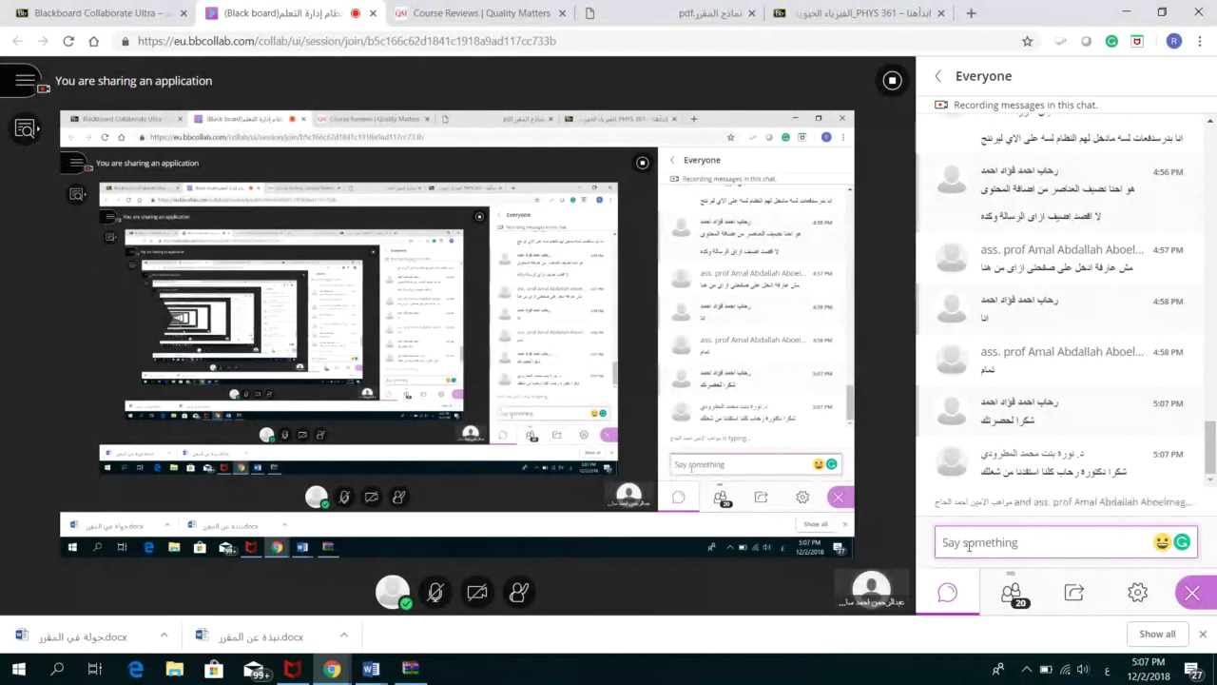
pyautogui.click(1076, 593)
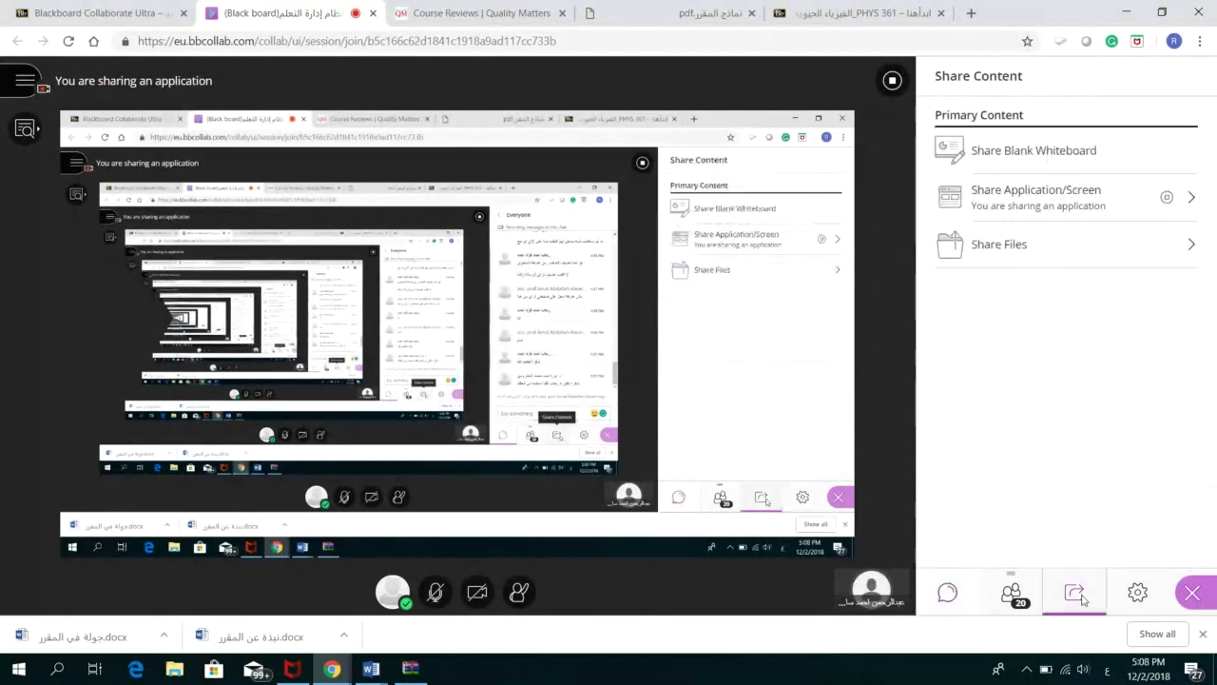
pyautogui.click(1170, 197)
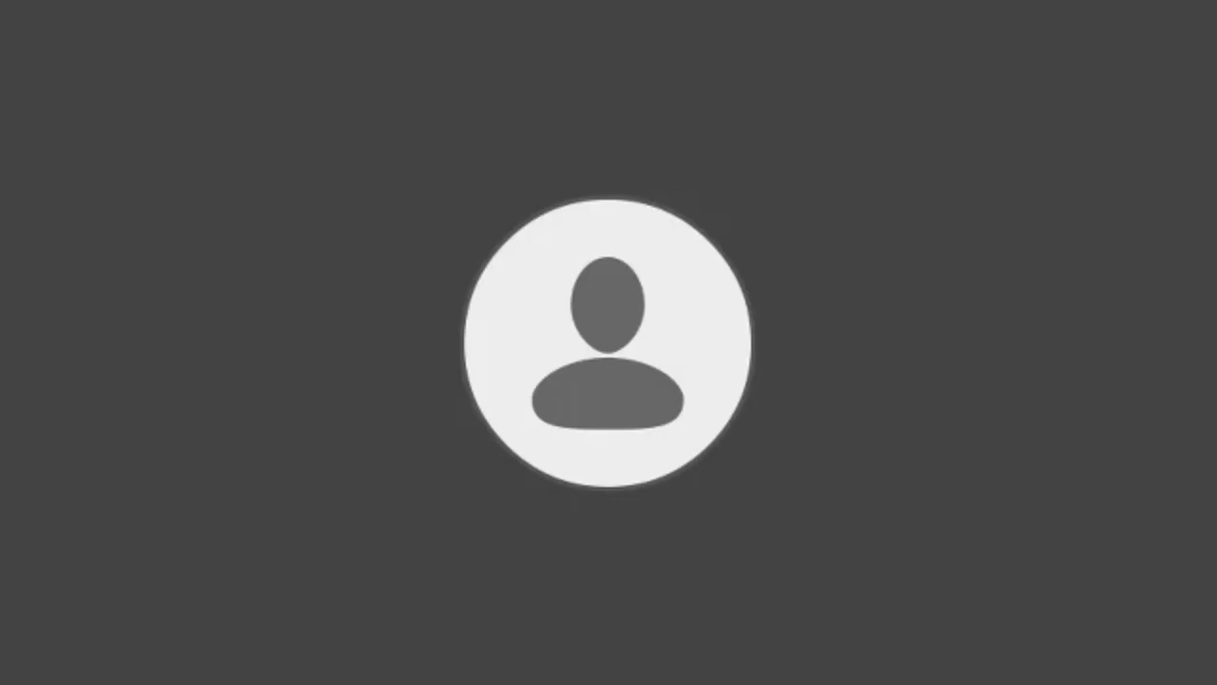
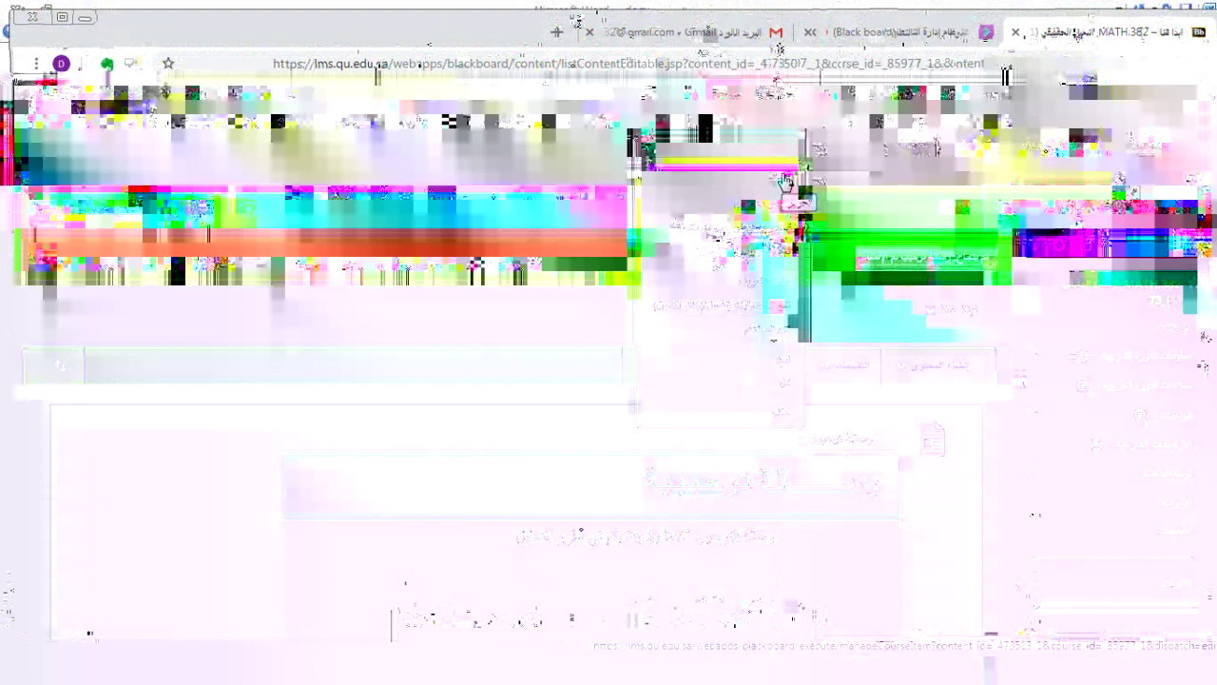
# Delete the old welcome message item, then start a new Item from the Build Content menu
pyautogui.click(781, 418)
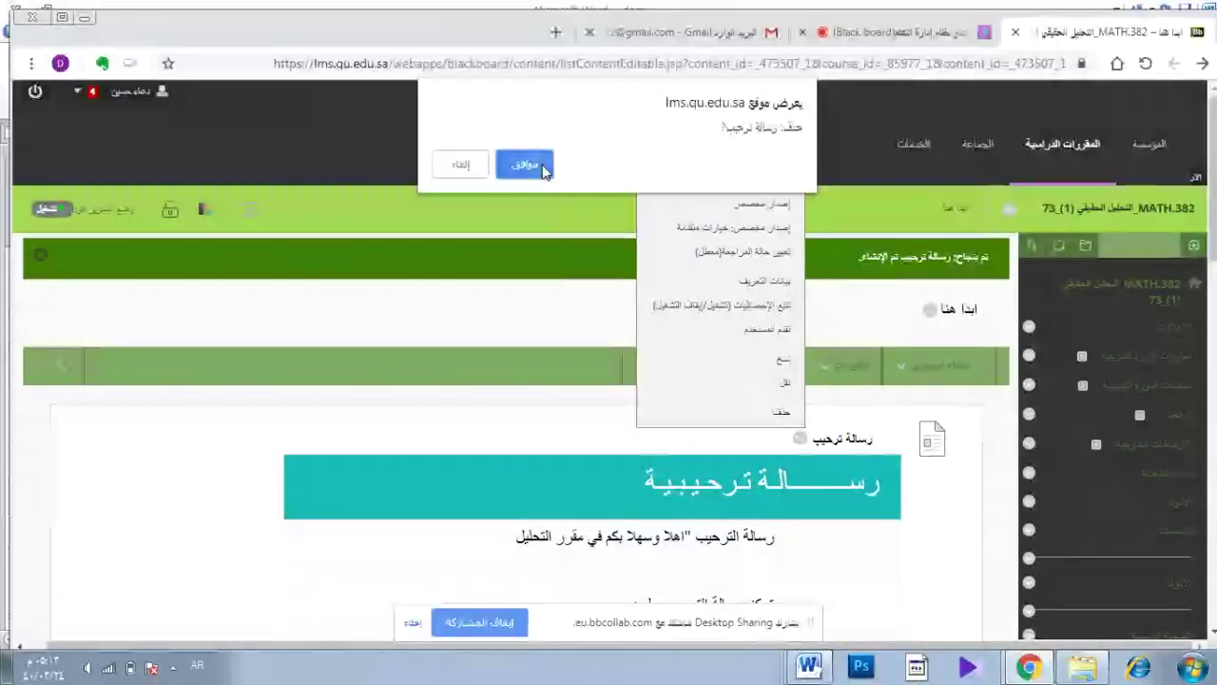
pyautogui.click(526, 164)
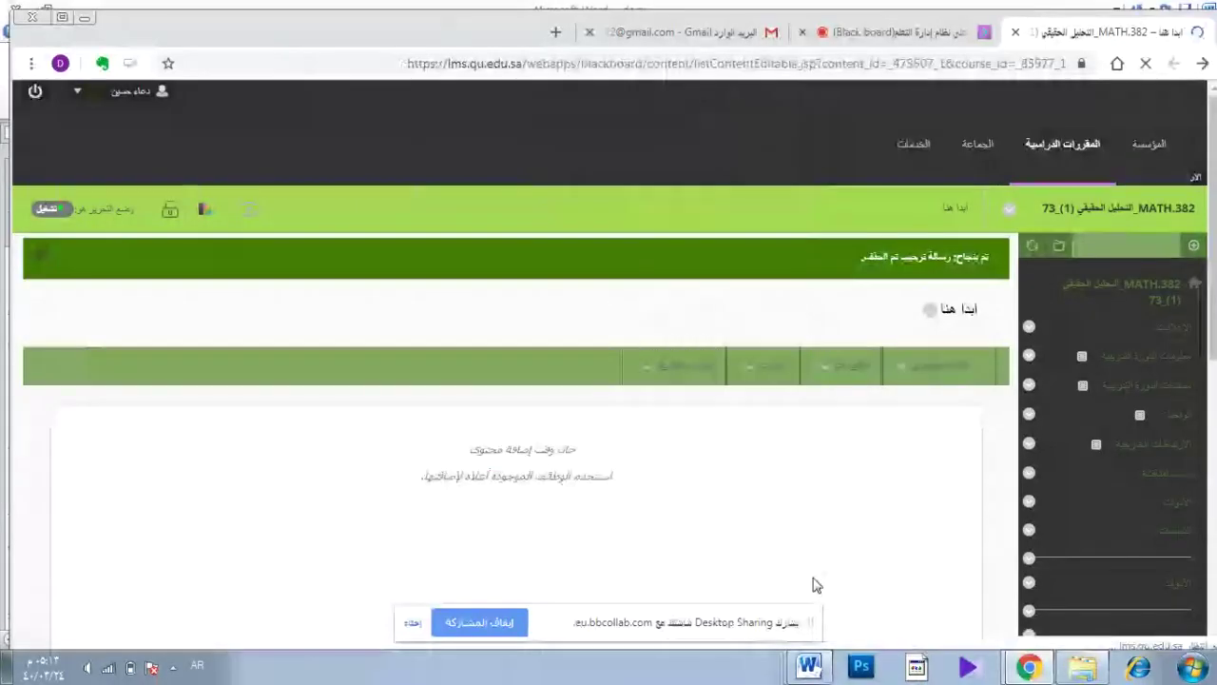
pyautogui.scroll(-1, 1216, 187)
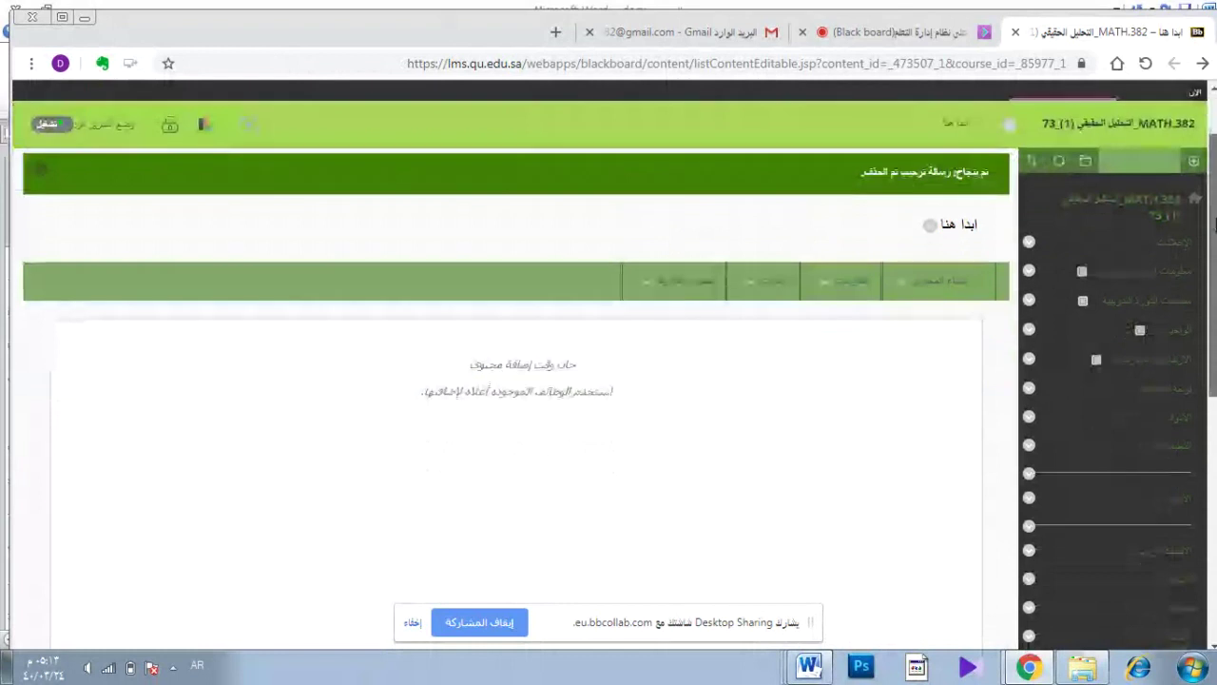
pyautogui.click(902, 282)
pyautogui.click(903, 281)
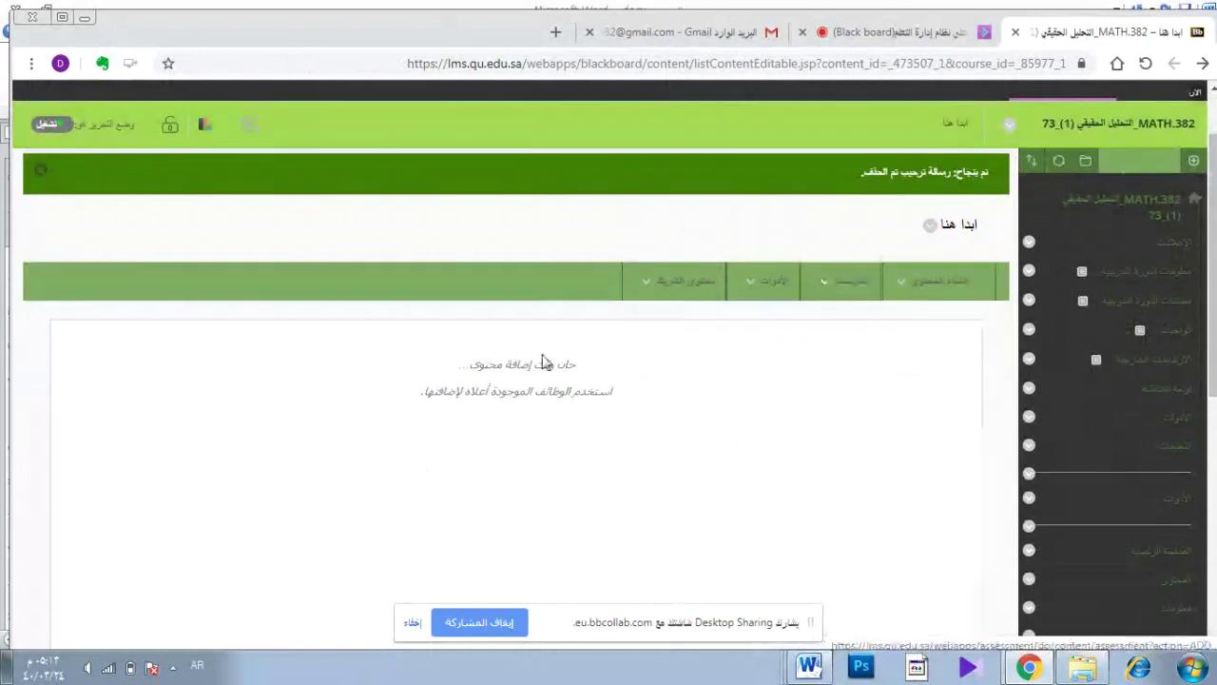
pyautogui.click(907, 293)
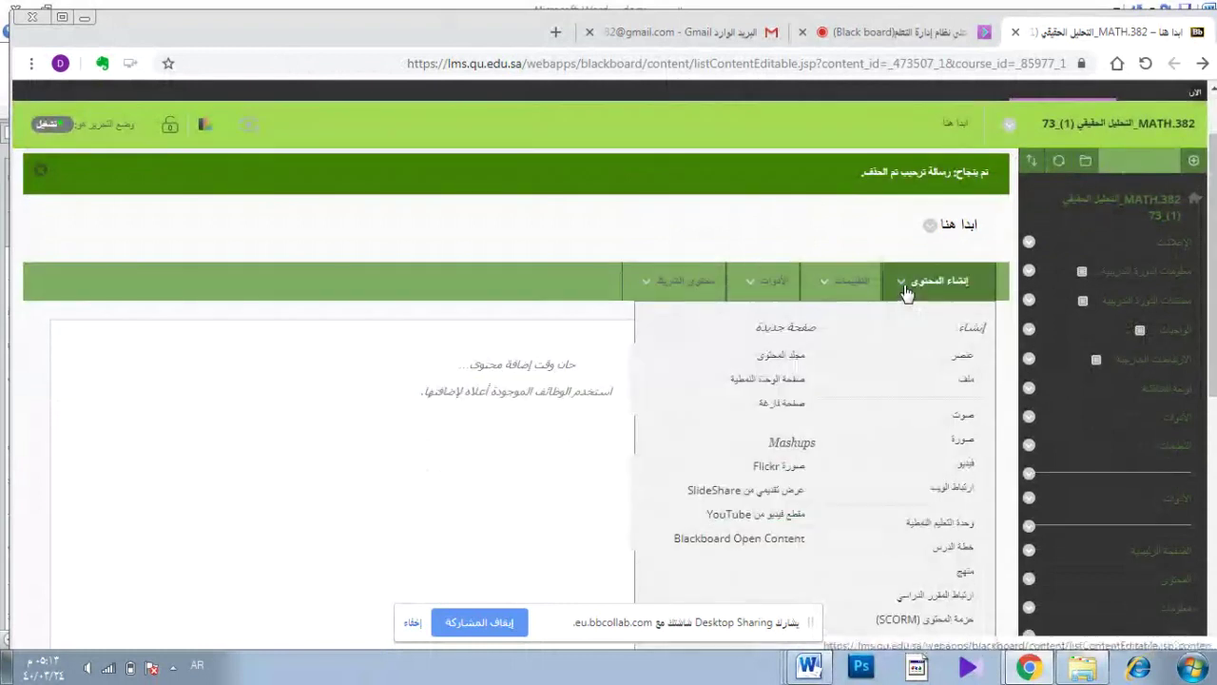
pyautogui.click(919, 362)
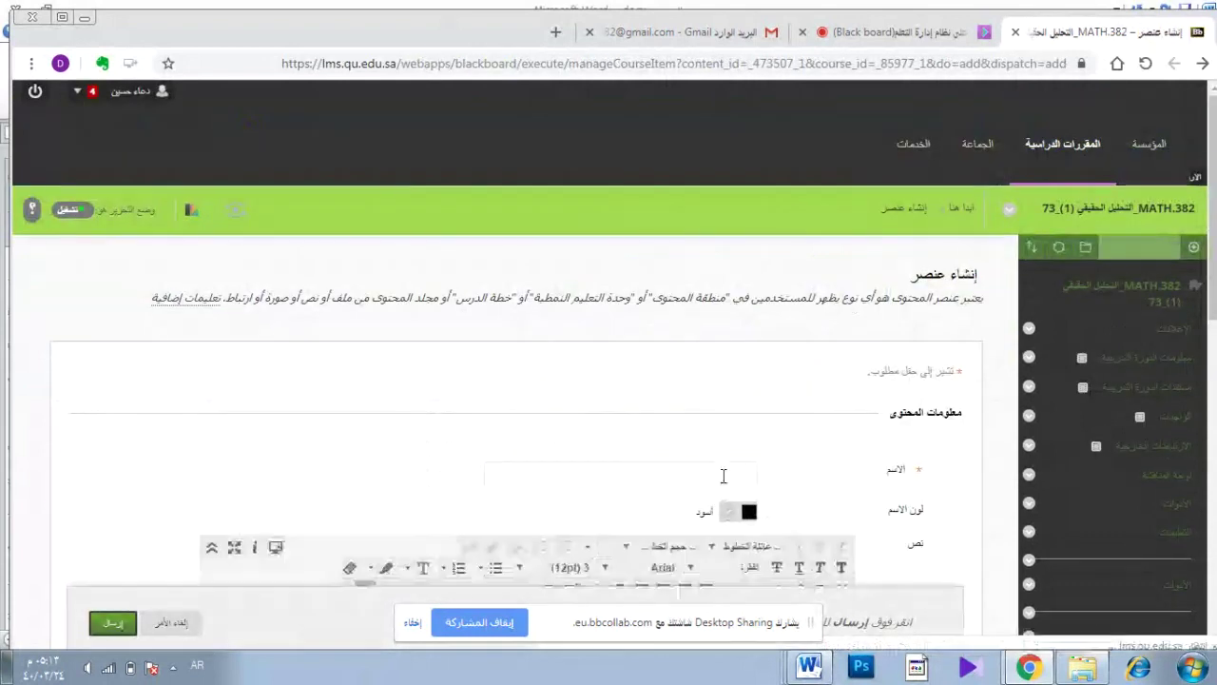
# Name the new item 'رسالة الترحيب' and submit the Create Item form
pyautogui.click(722, 475)
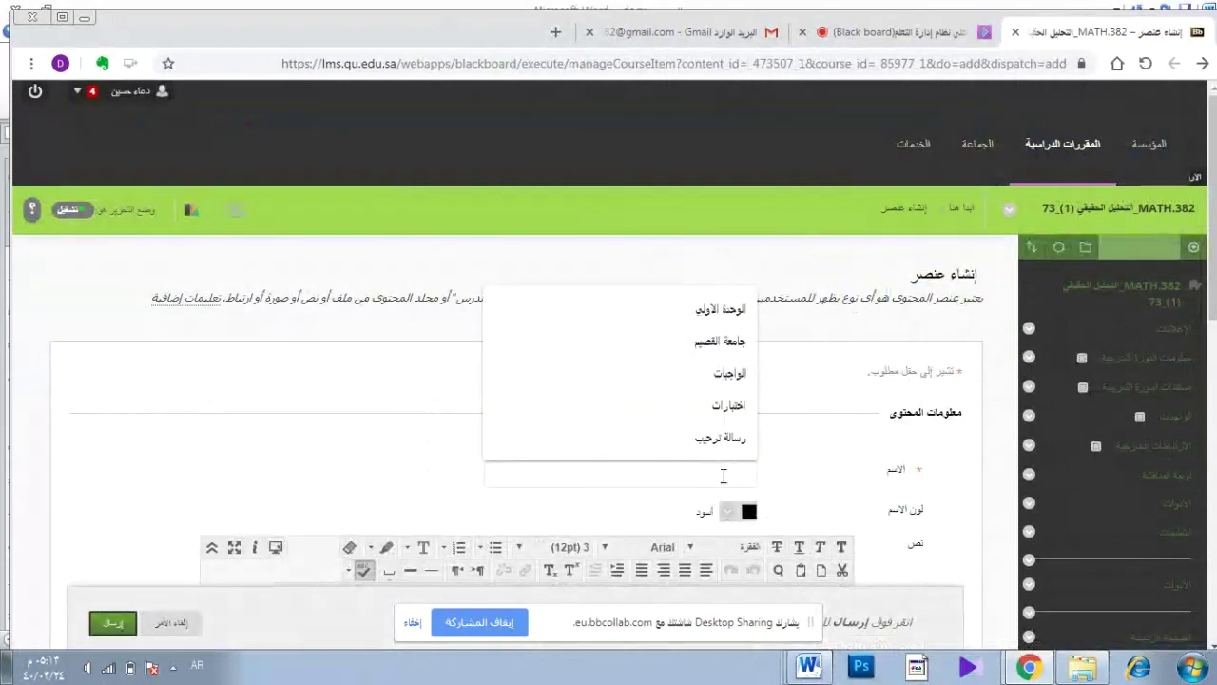
pyautogui.write('رسا')
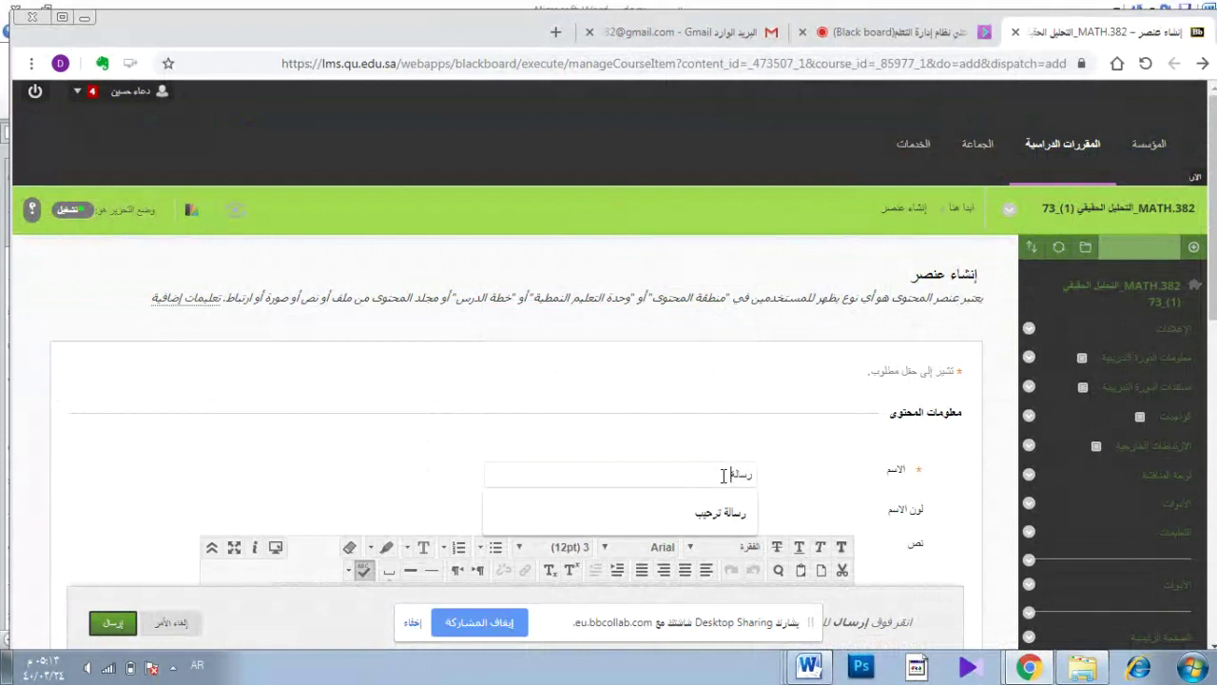
pyautogui.write('لة الترحي')
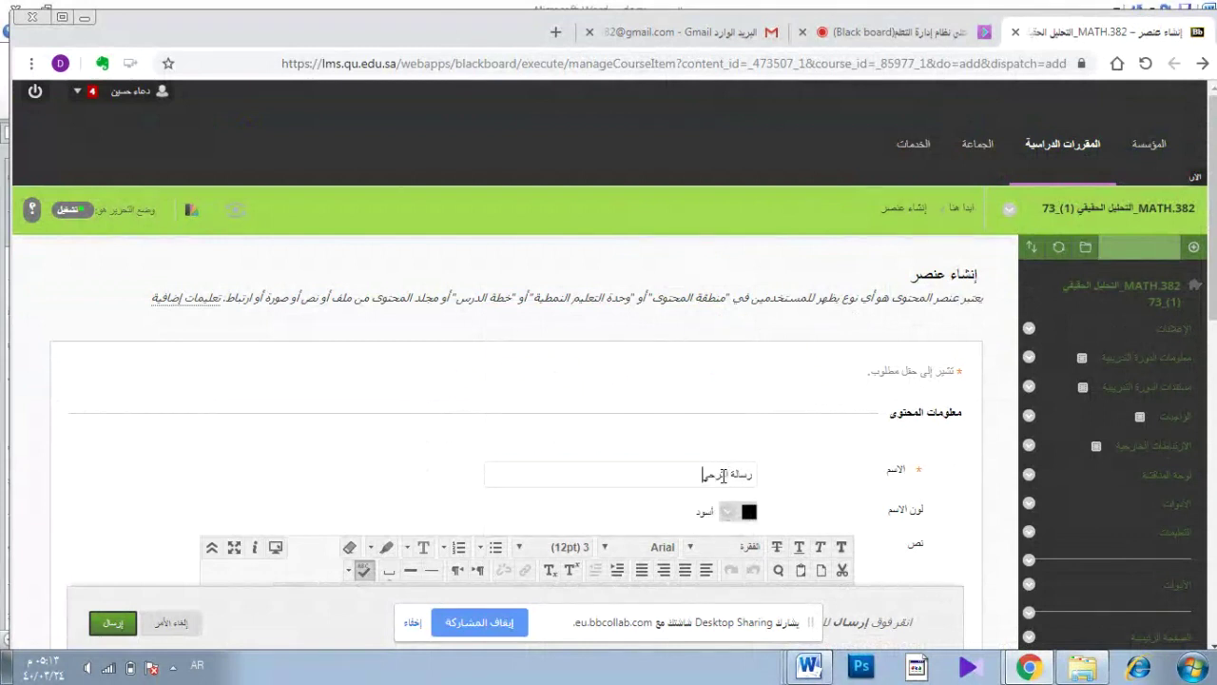
pyautogui.write('ب')
pyautogui.press('Return')
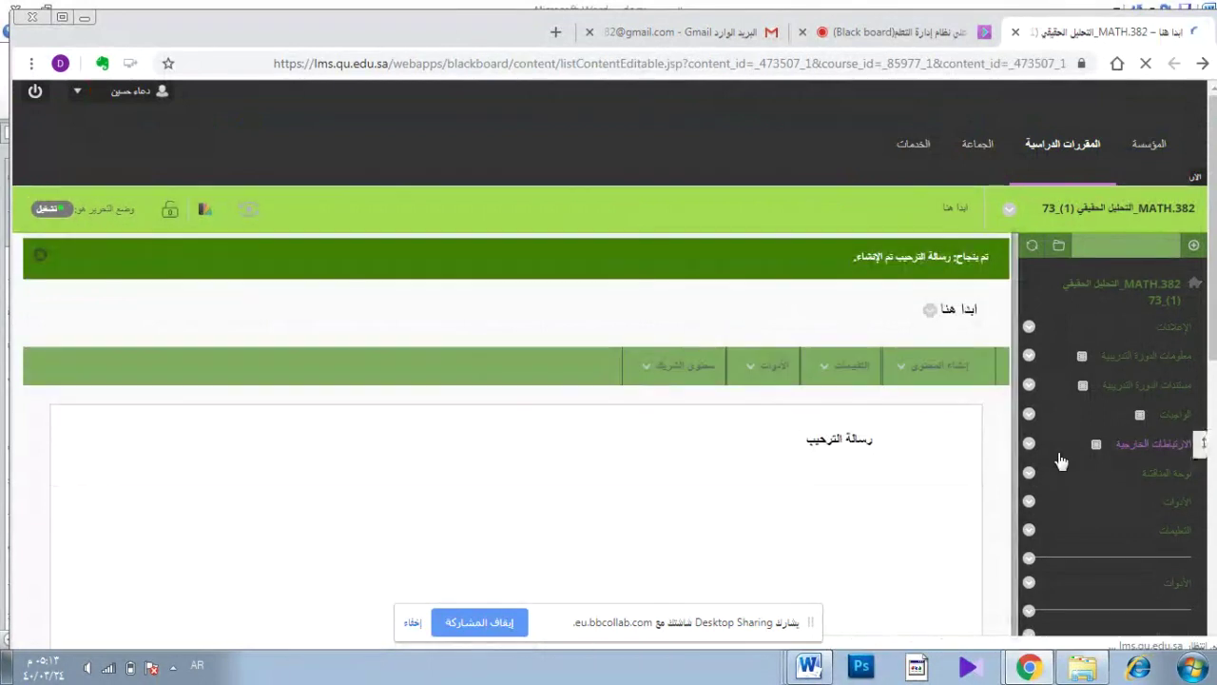
pyautogui.scroll(-2, 1062, 461)
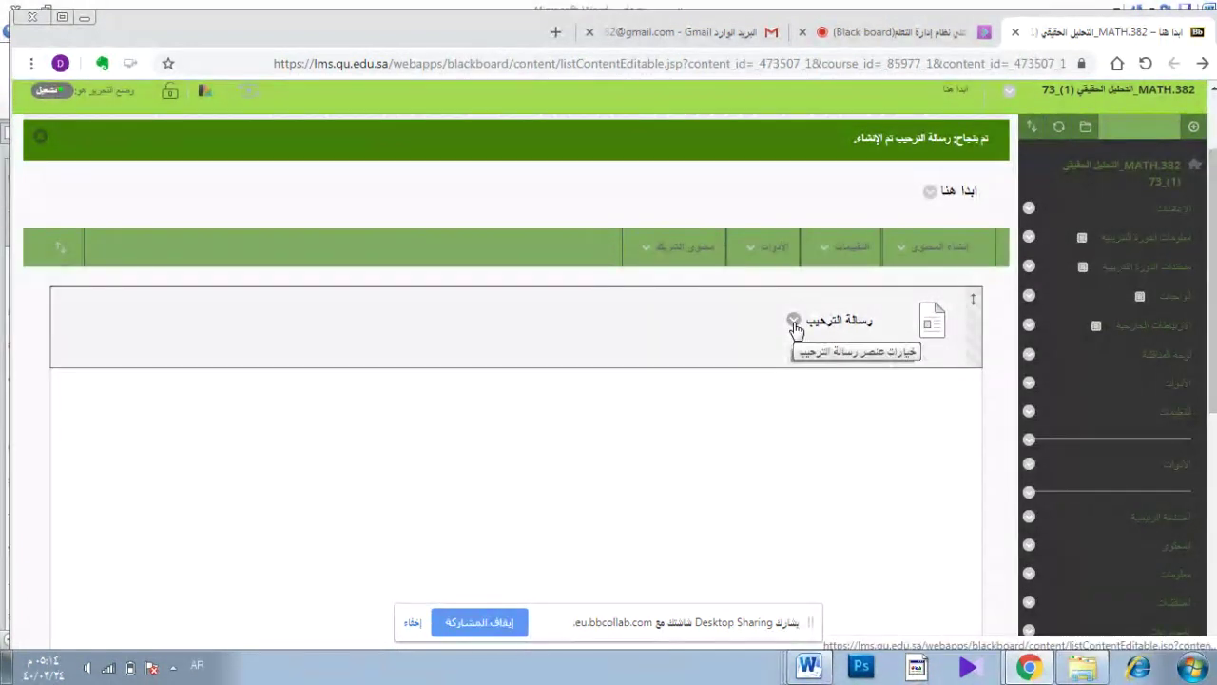
# Open the 'رسالة الترحيب' item's edit form and focus its empty text editor
pyautogui.click(797, 329)
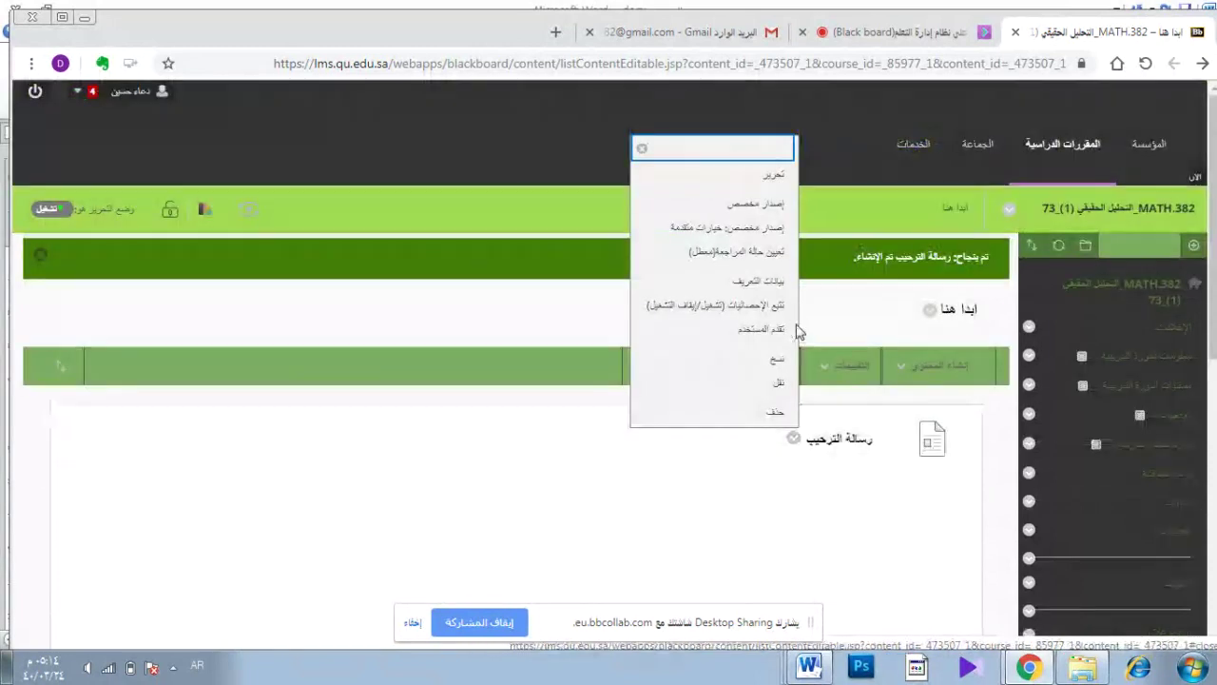
pyautogui.click(773, 174)
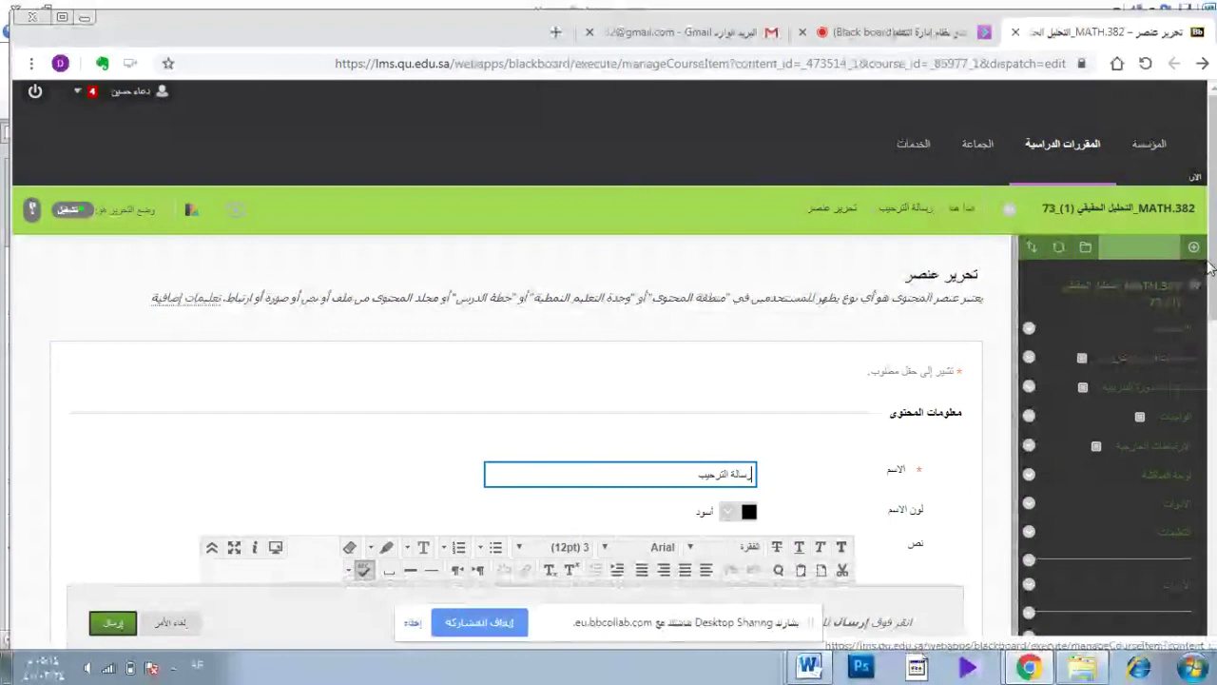
pyautogui.scroll(-2, 849, 378)
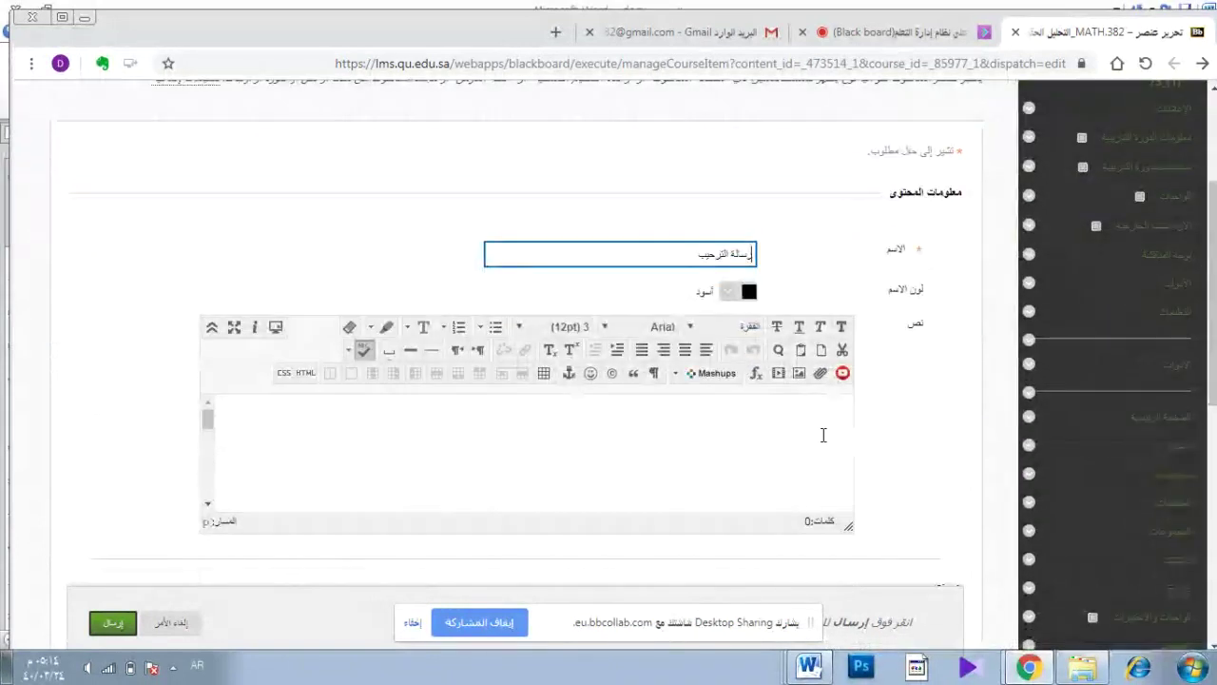
pyautogui.click(824, 429)
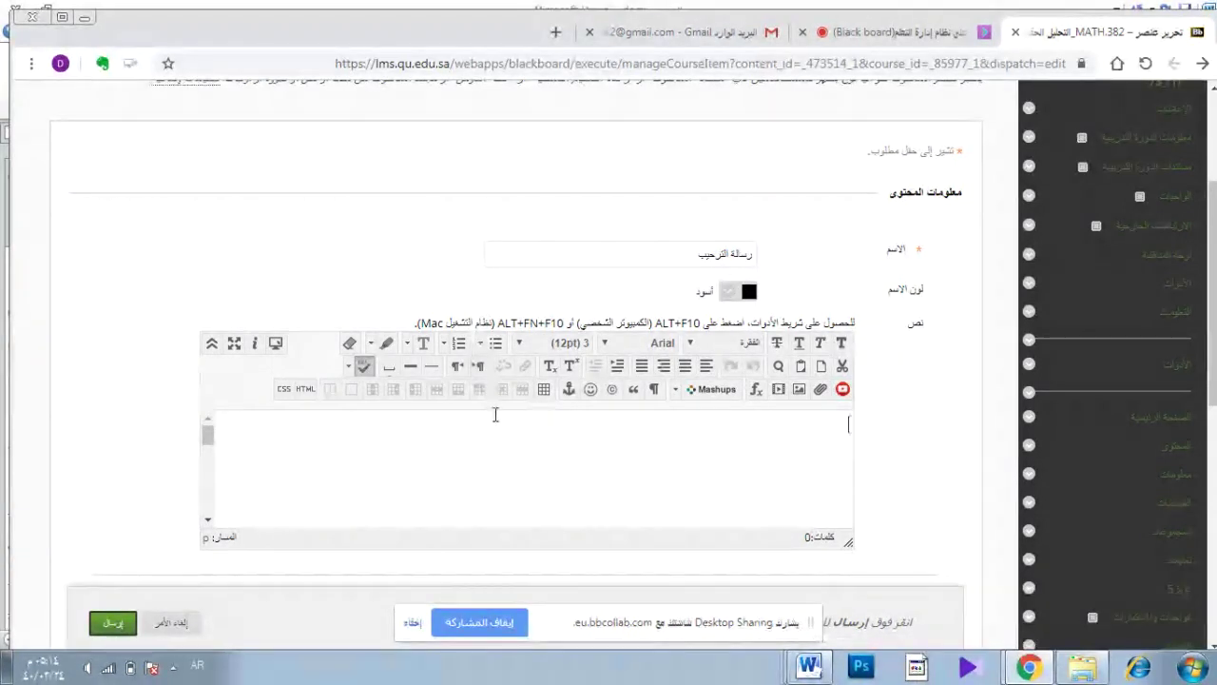
# Drag the text editor's resize handle down to make it much taller
pyautogui.scroll(-2, 211, 469)
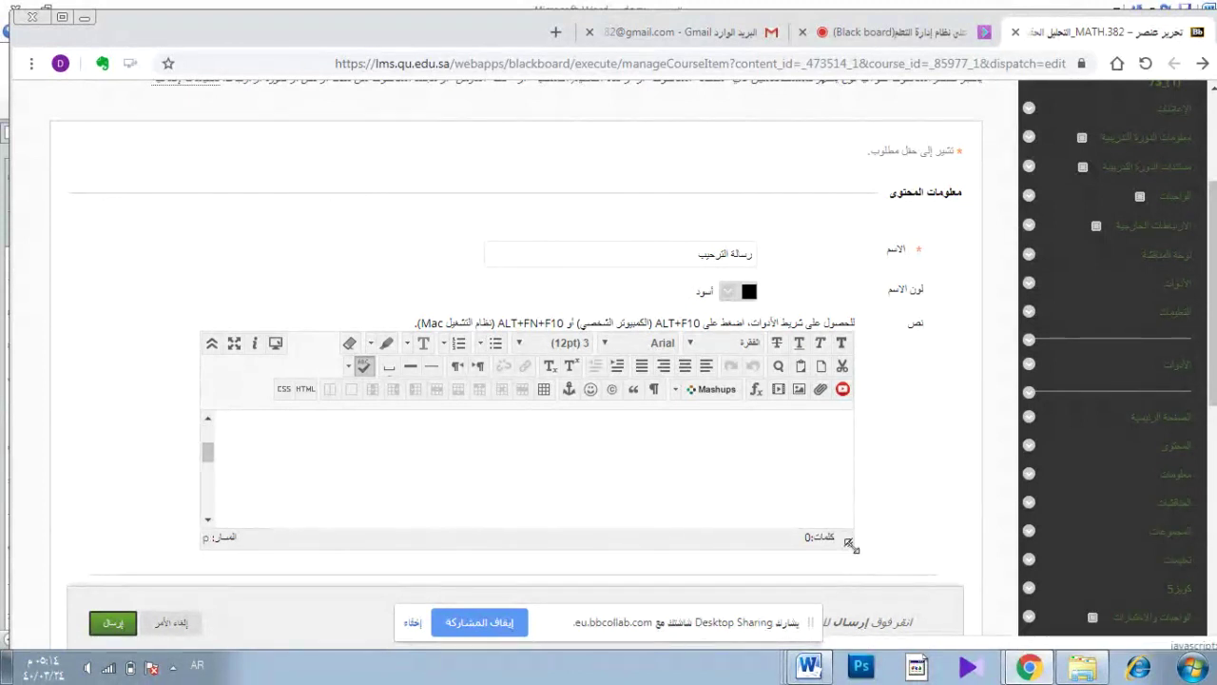
pyautogui.moveTo(848, 542); pyautogui.dragTo(883, 601)
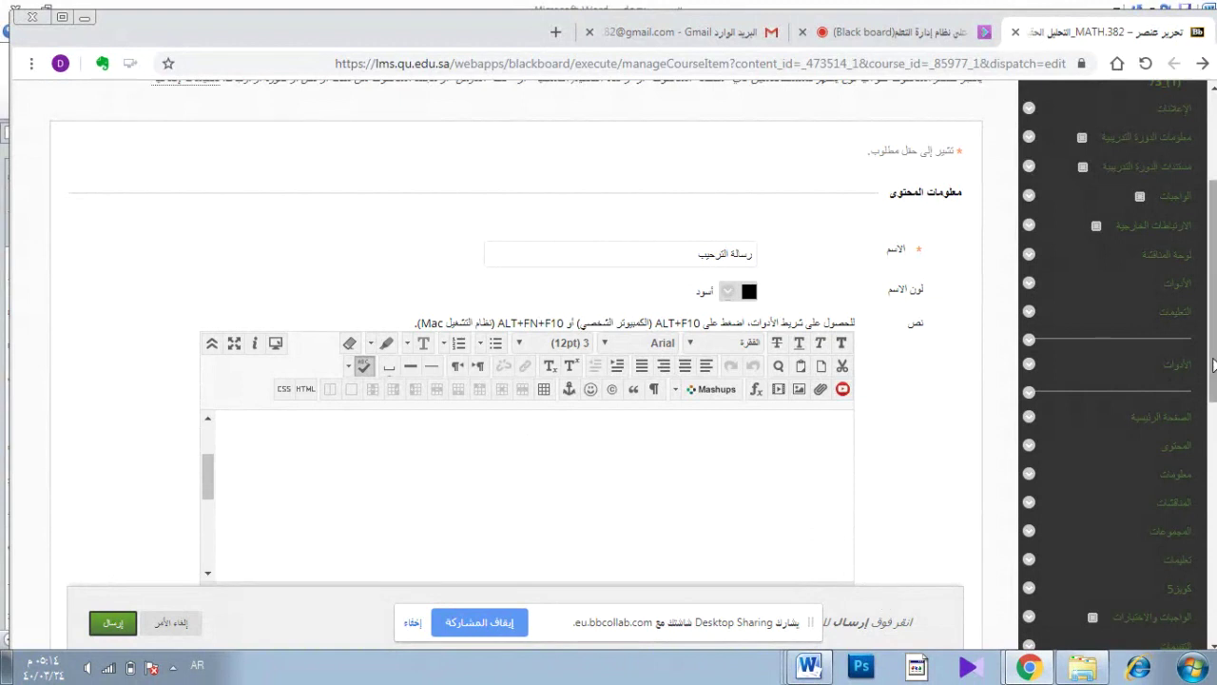
pyautogui.scroll(-3, 1216, 425)
pyautogui.moveTo(848, 305); pyautogui.dragTo(846, 372)
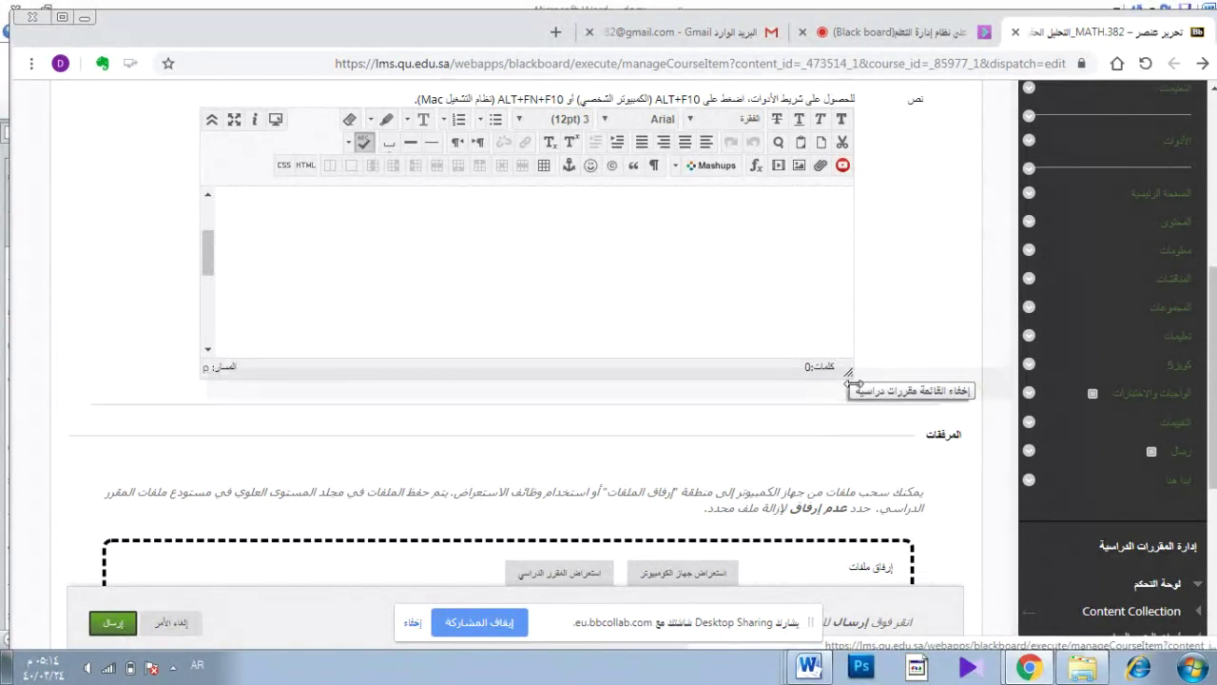
pyautogui.moveTo(849, 367); pyautogui.dragTo(899, 523)
# Select the whole welcome letter in Word and go back to the Blackboard edit form
pyautogui.moveTo(813, 667)
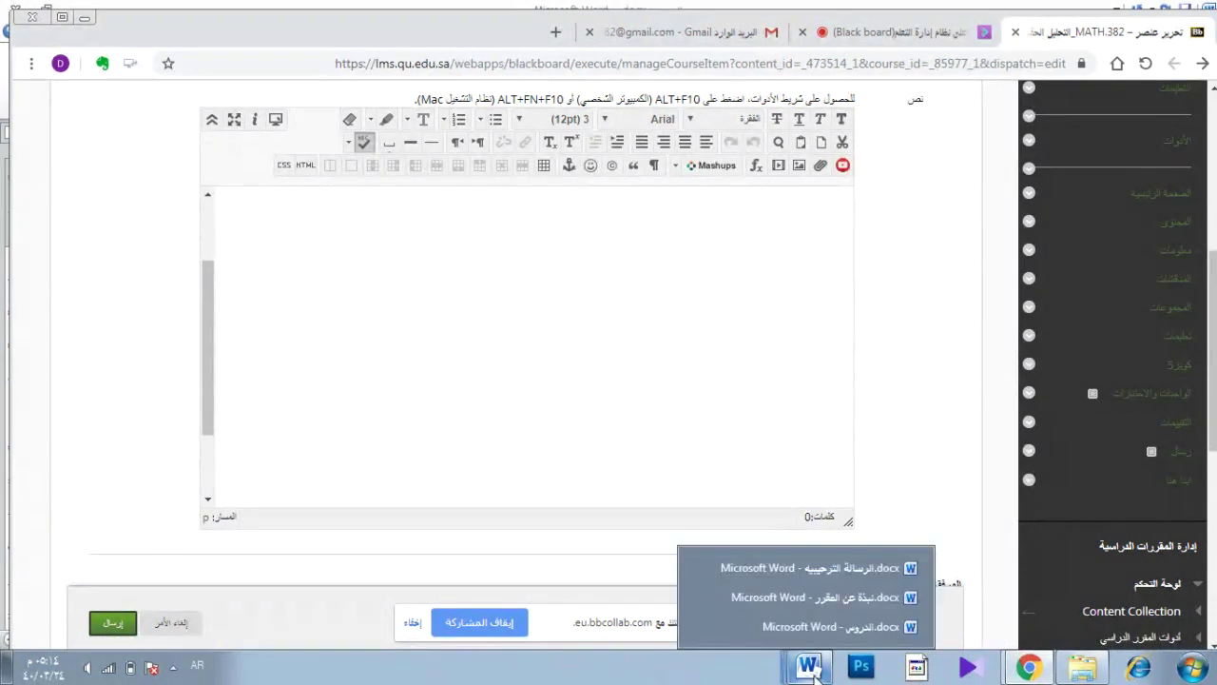
pyautogui.click(813, 573)
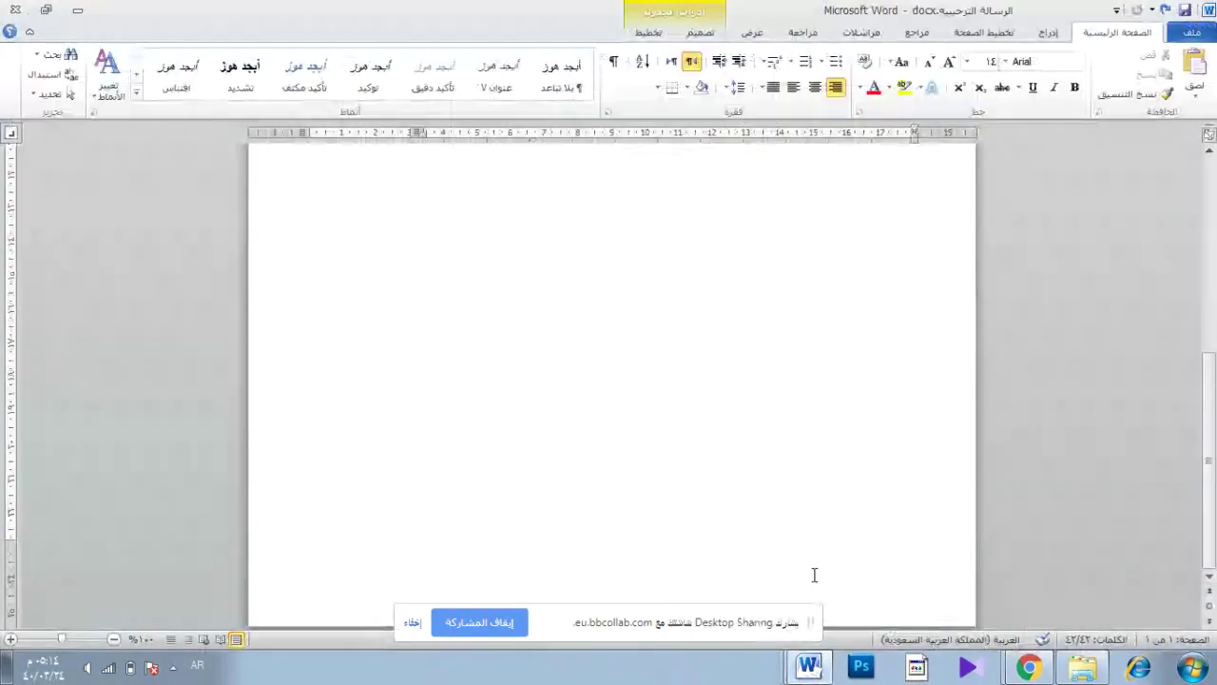
pyautogui.scroll(10, 1158, 481)
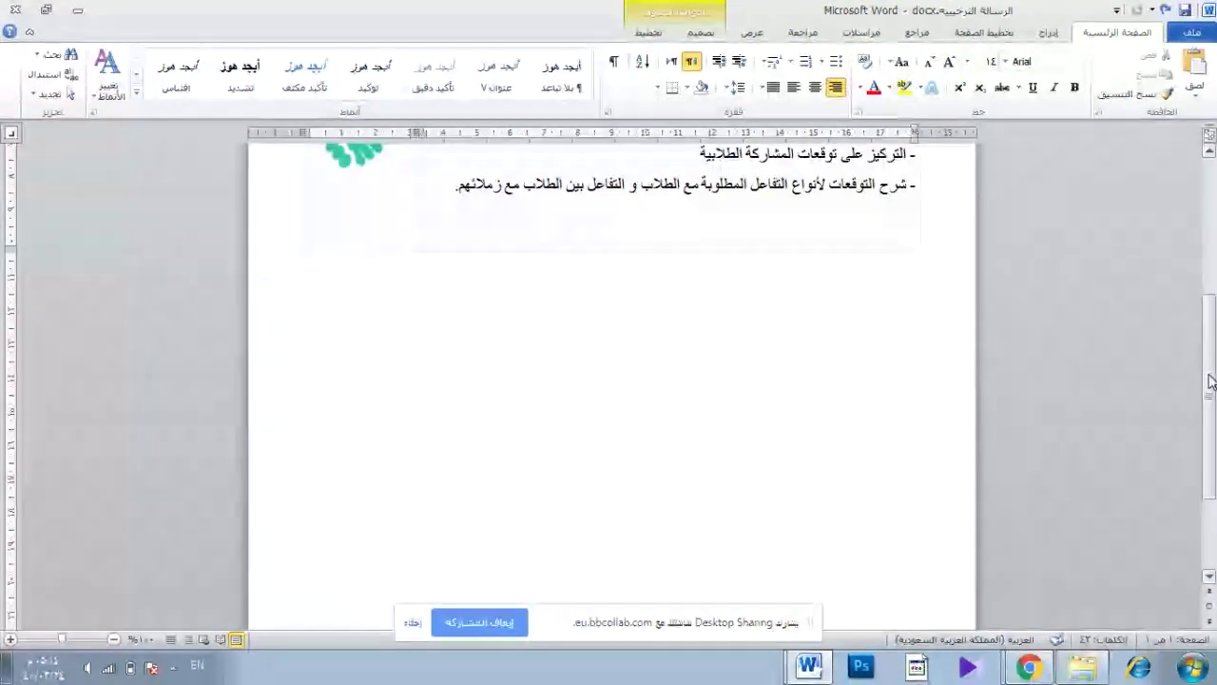
pyautogui.click(896, 235)
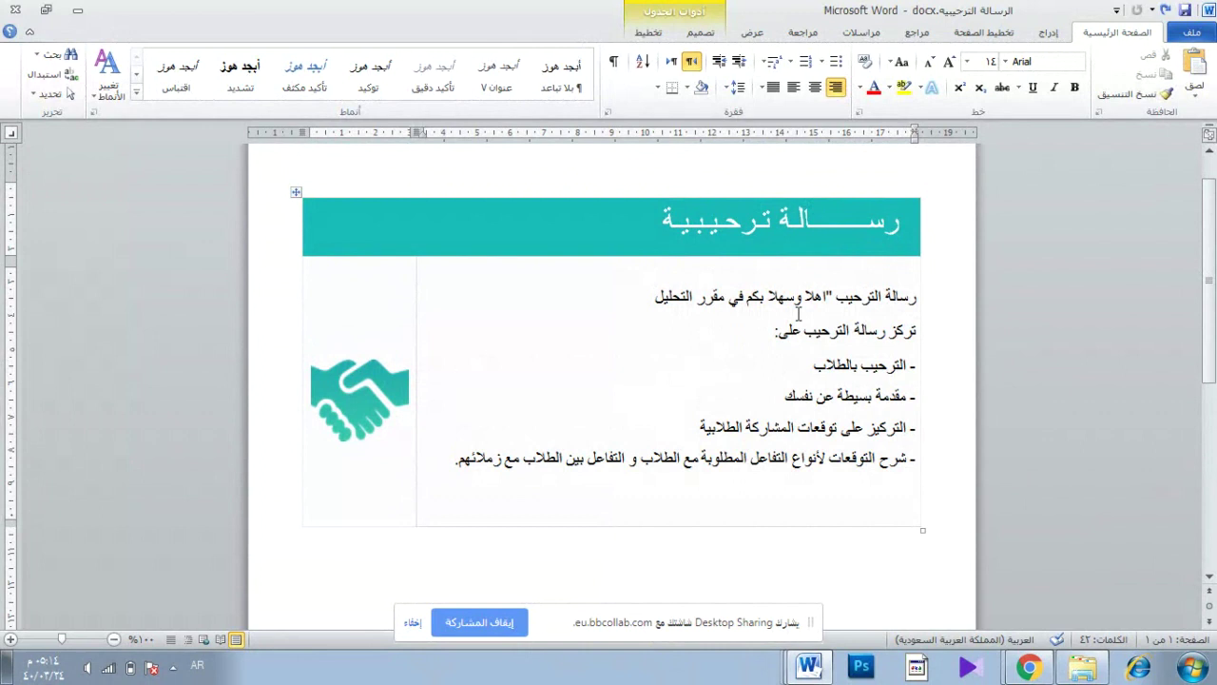
pyautogui.hotkey('ctrl', 'a')
pyautogui.hotkey('ctrl', 'c')
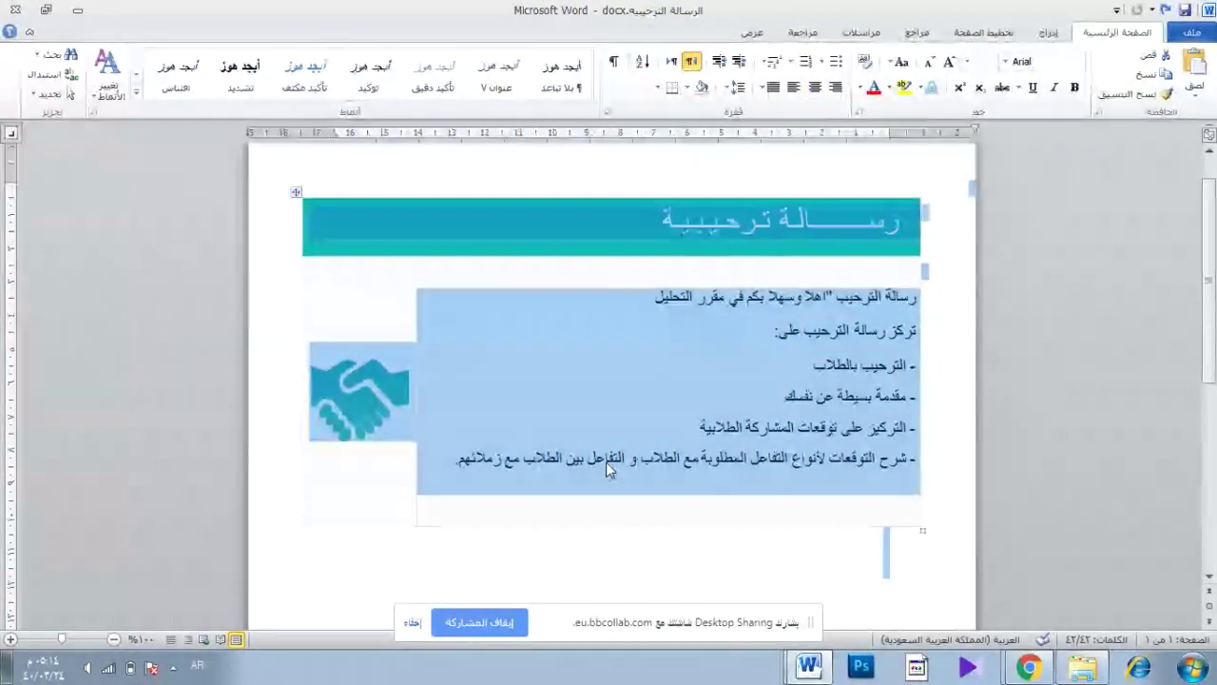
pyautogui.moveTo(1028, 666)
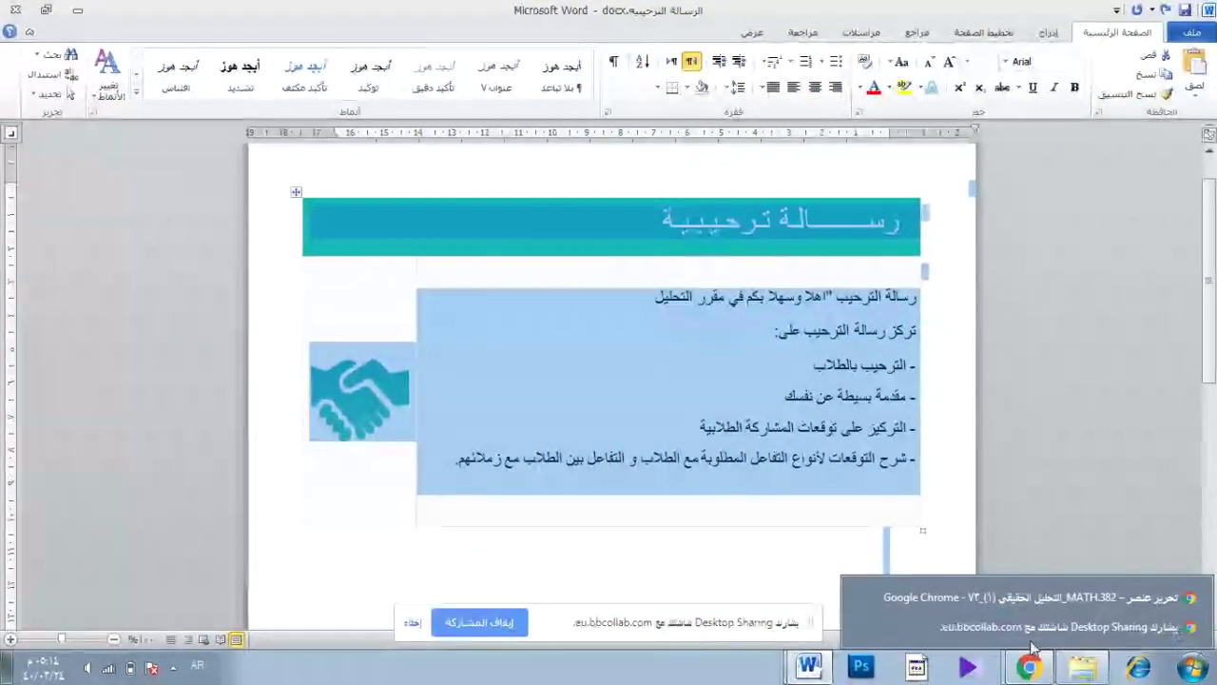
pyautogui.click(1012, 600)
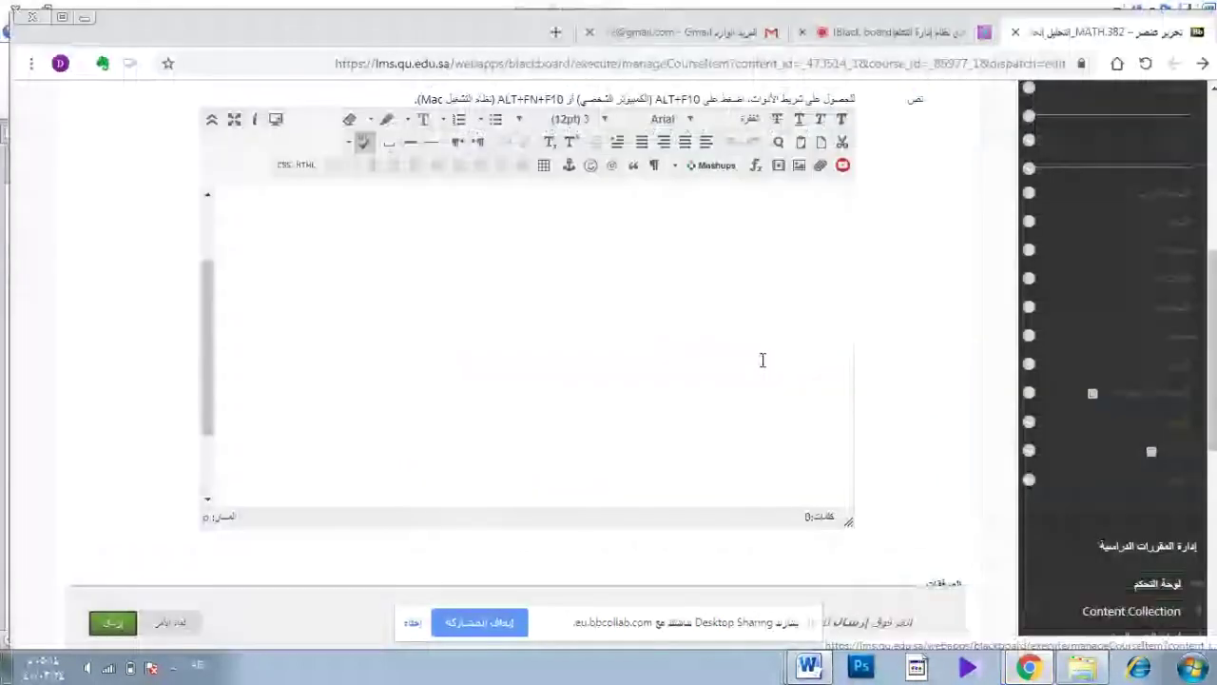
# Paste the Word welcome letter, with its greeting and four bullet points, into the editor
pyautogui.hotkey('ctrl', 'v')
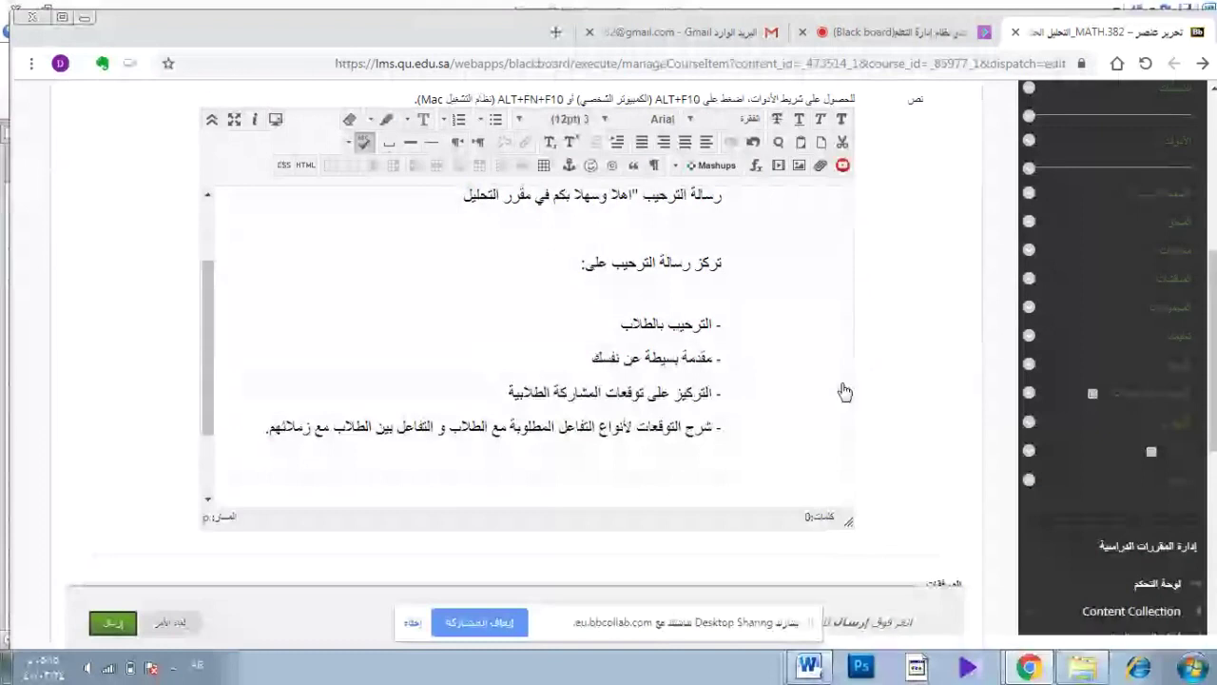
pyautogui.moveTo(1216, 326); pyautogui.dragTo(1207, 301)
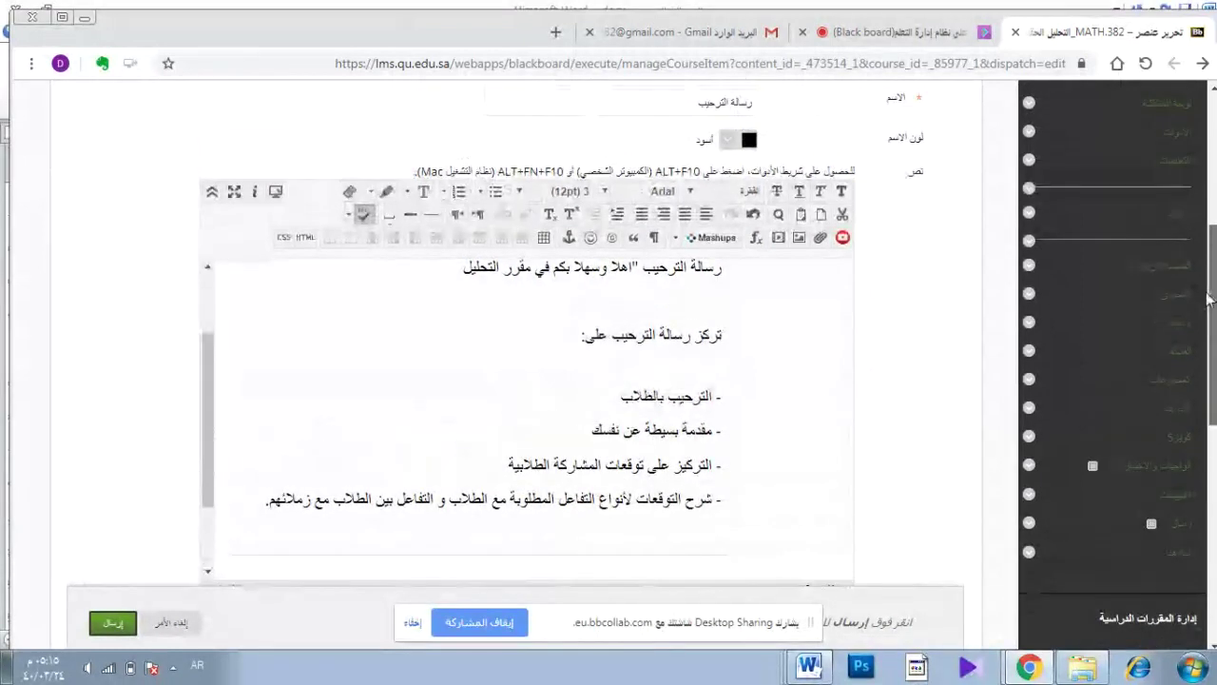
pyautogui.scroll(-2, 721, 440)
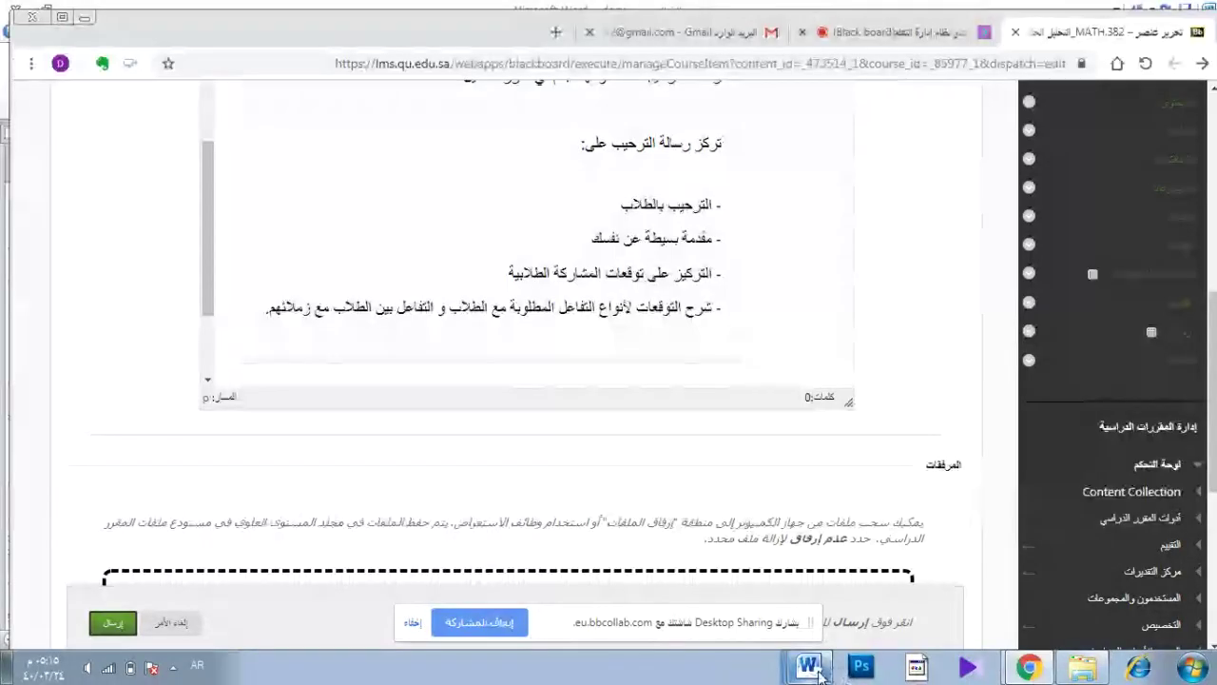
# Copy the handshake image from the Word welcome letter
pyautogui.moveTo(810, 664)
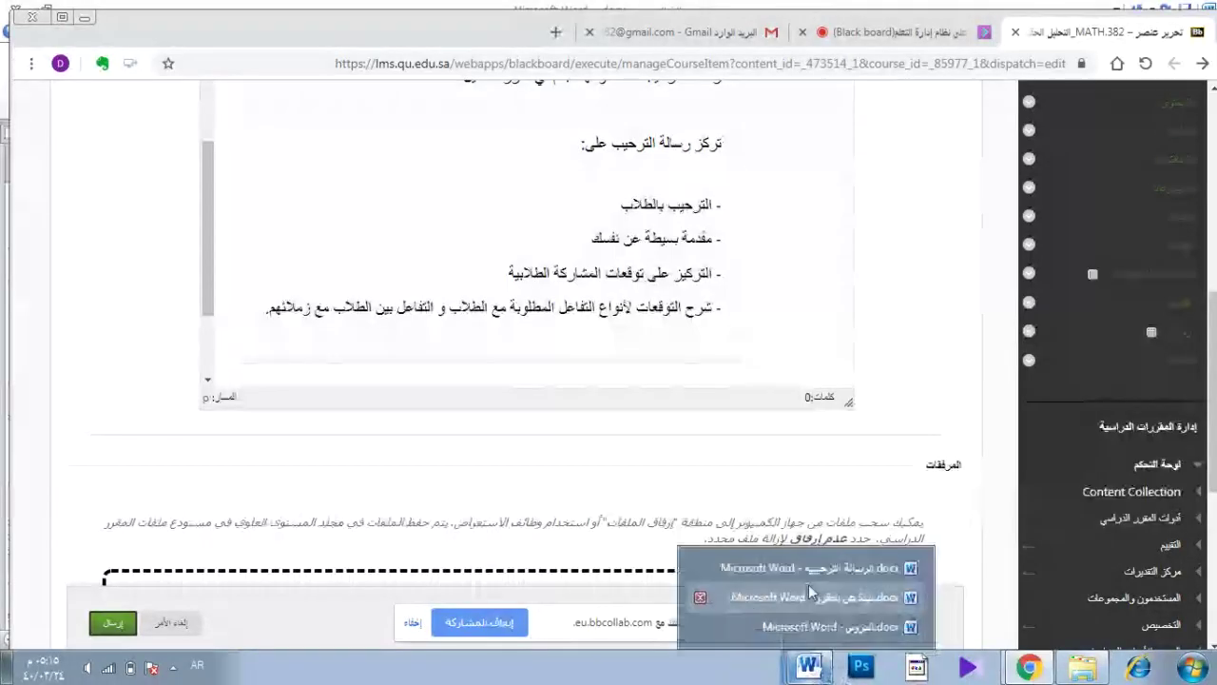
pyautogui.click(820, 568)
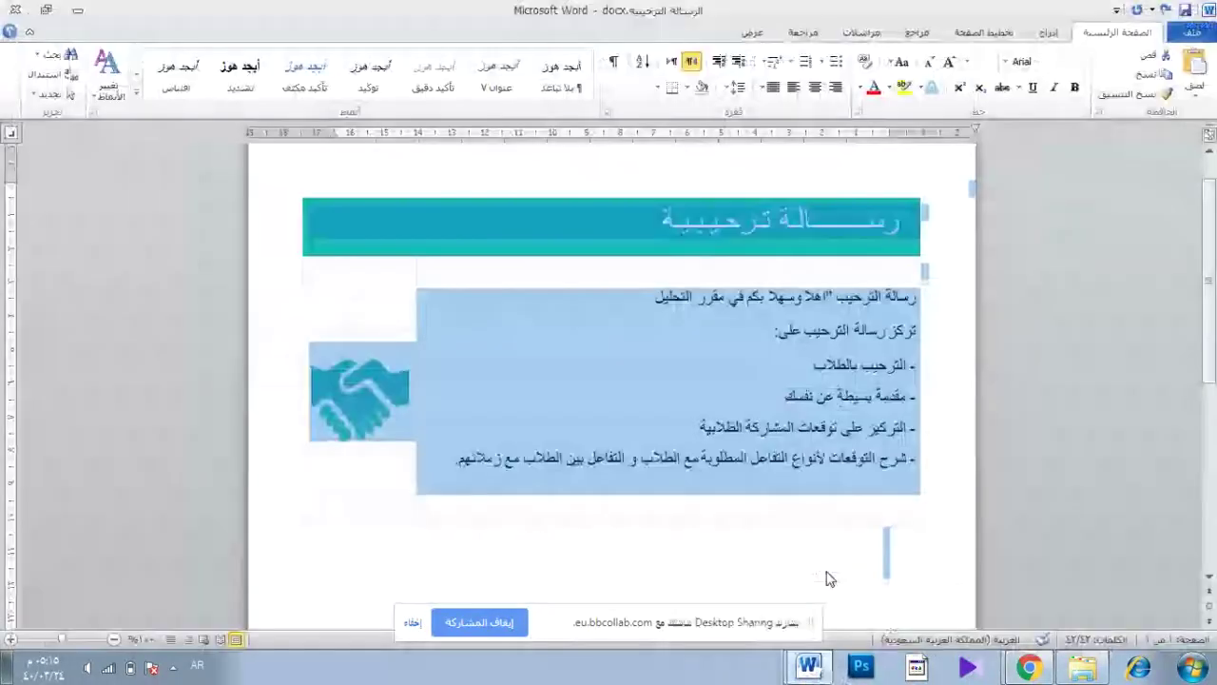
pyautogui.click(385, 399)
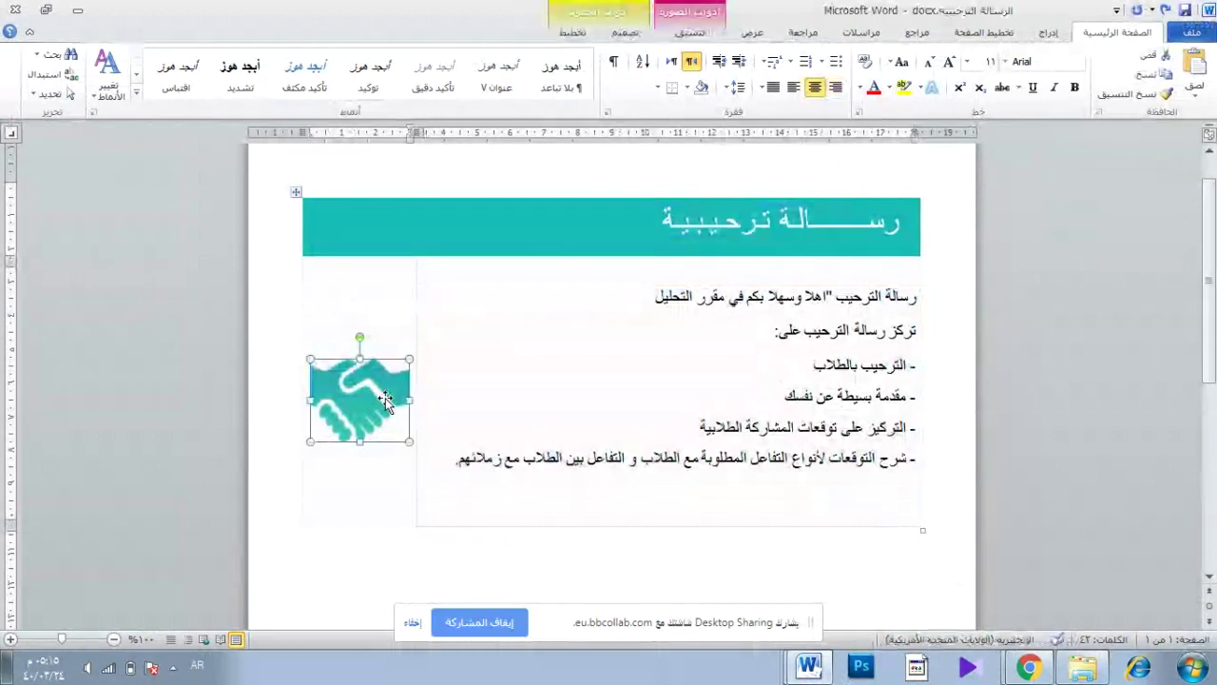
pyautogui.rightClick(385, 399)
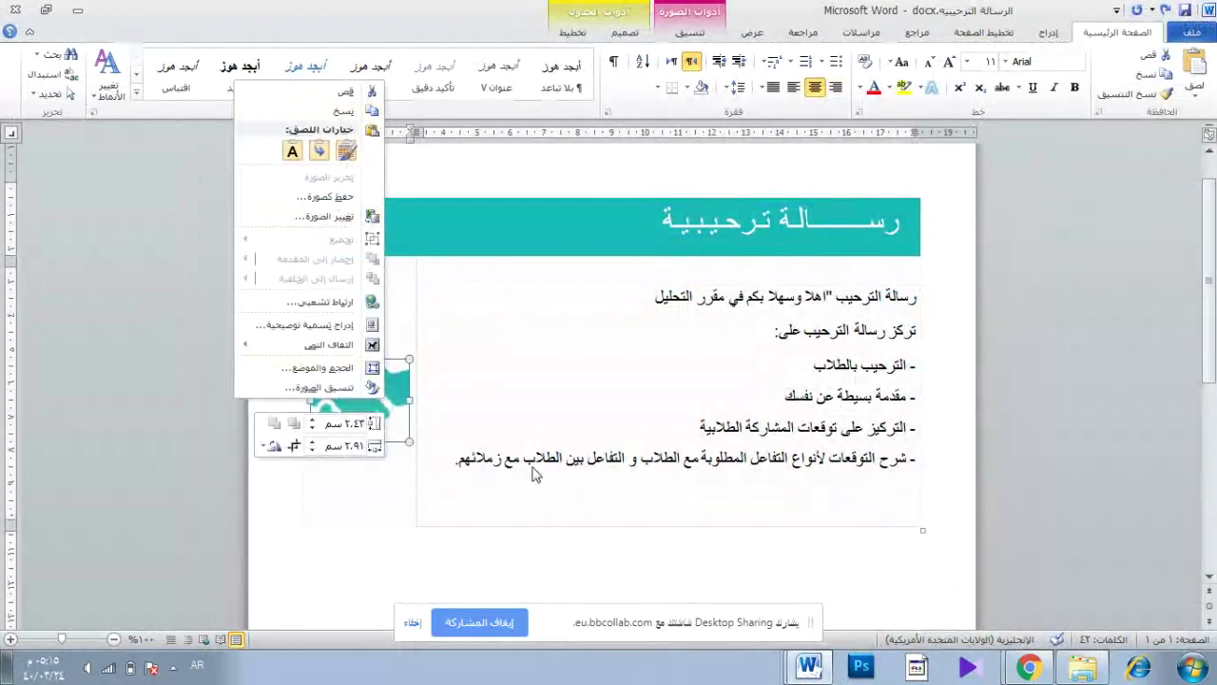
pyautogui.press('Escape')
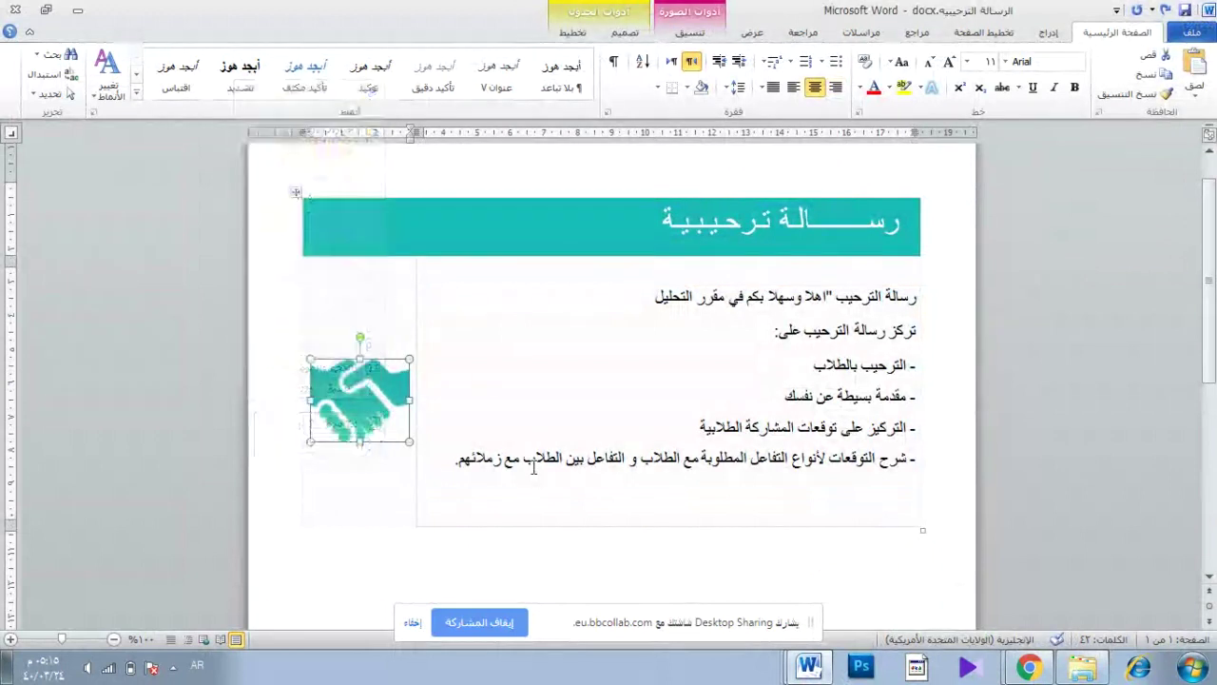
pyautogui.rightClick(371, 407)
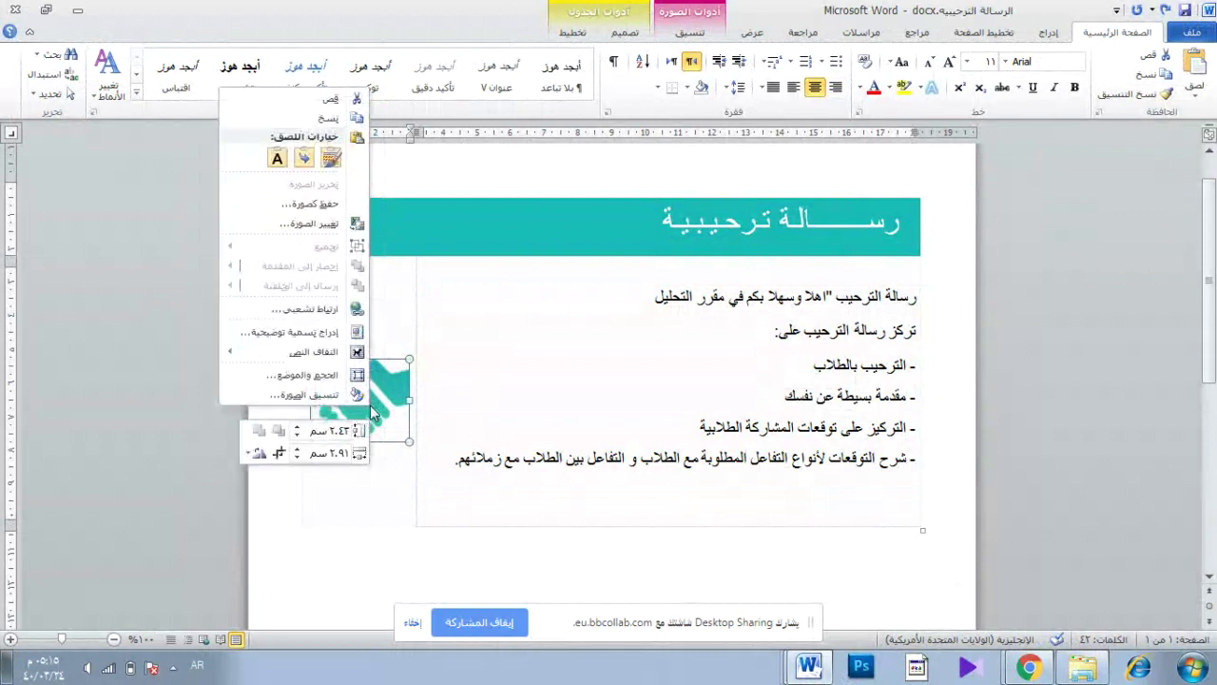
pyautogui.click(327, 117)
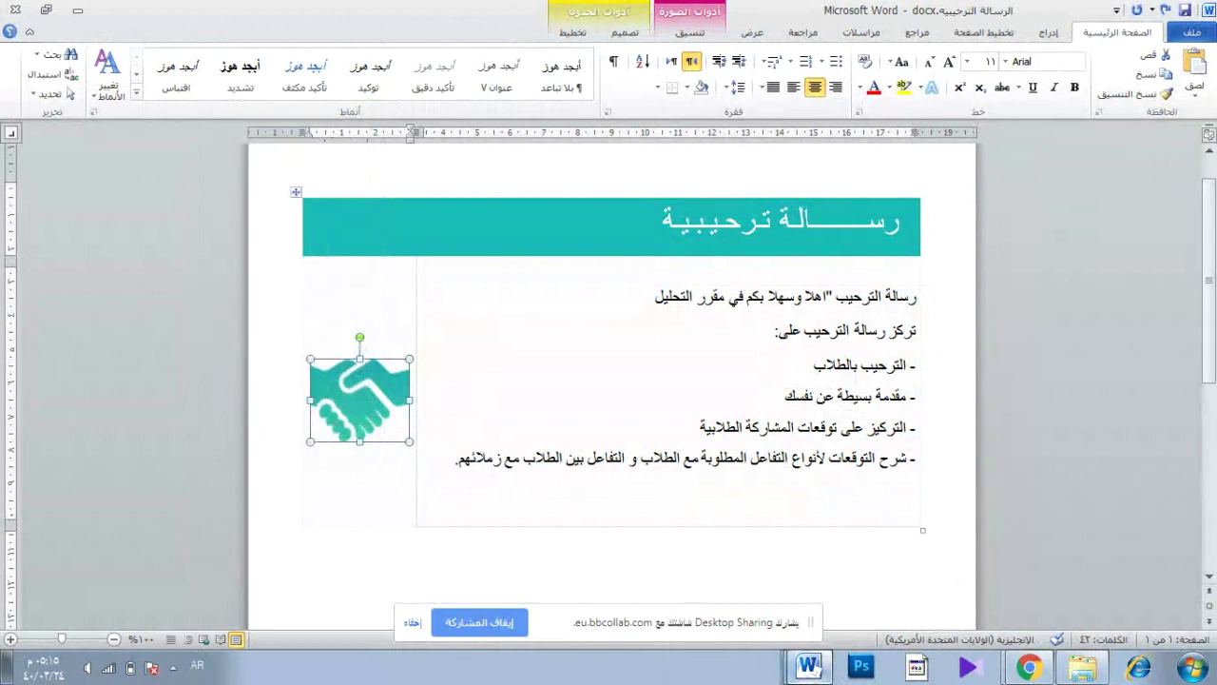
# Switch to the Blackboard page, then bring the Word welcome letter back to the front
pyautogui.click(1025, 669)
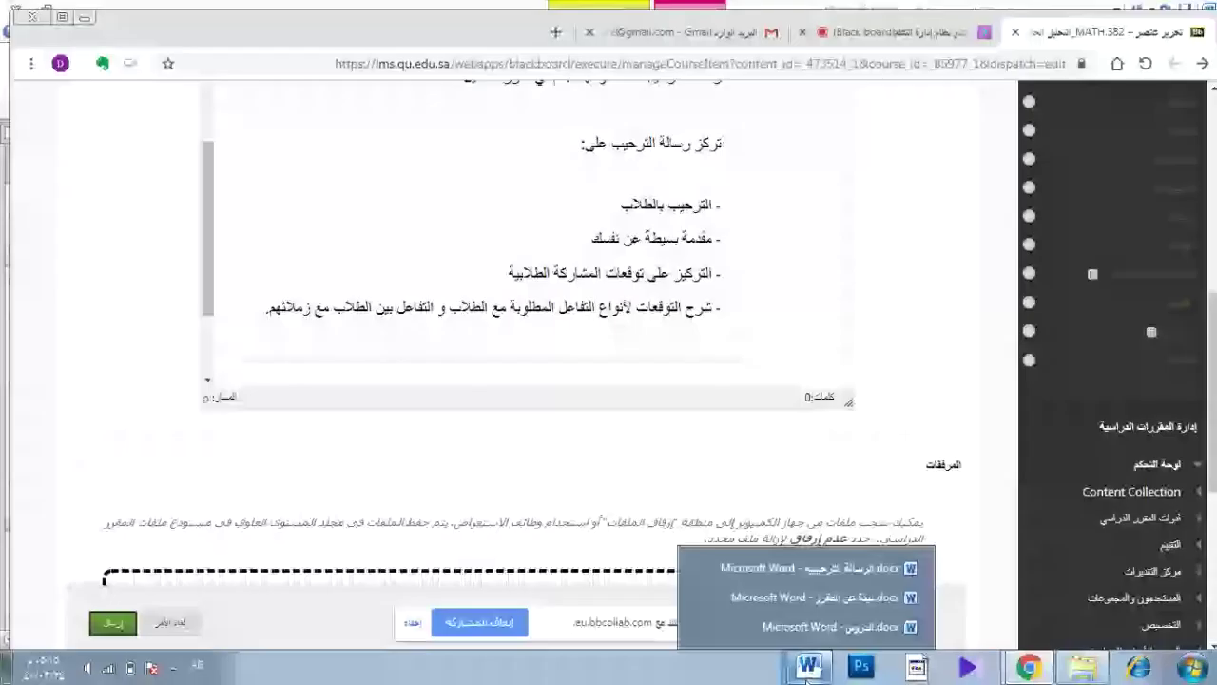
pyautogui.click(808, 675)
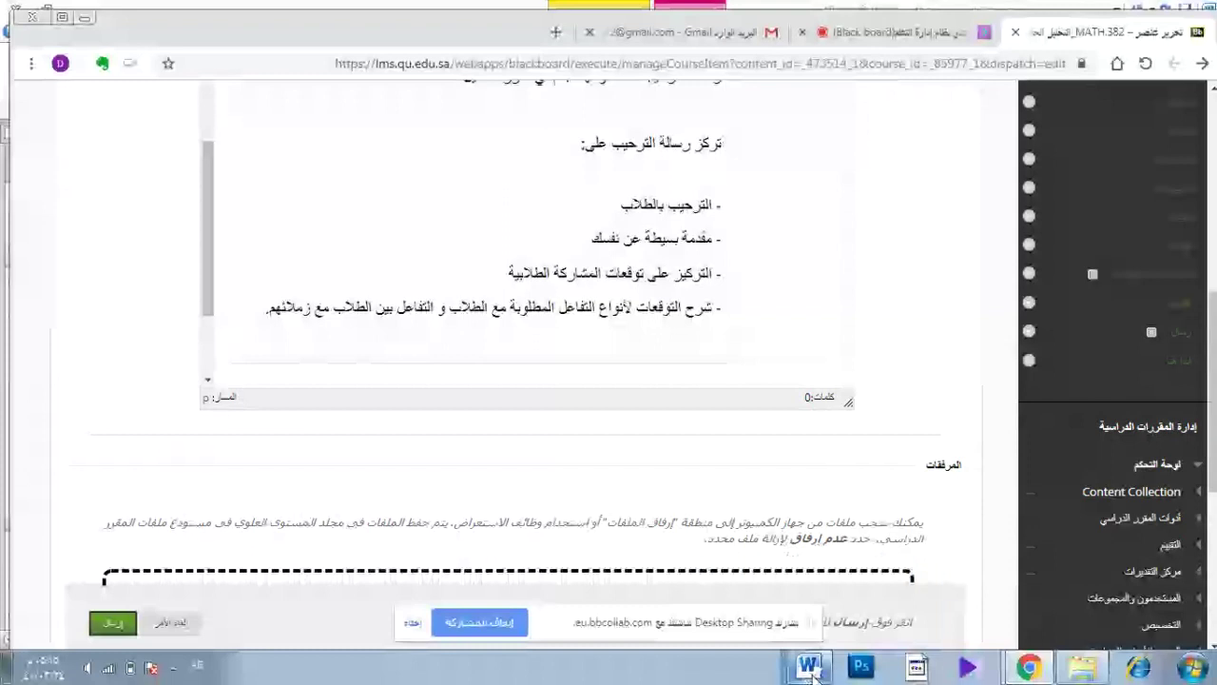
pyautogui.click(810, 671)
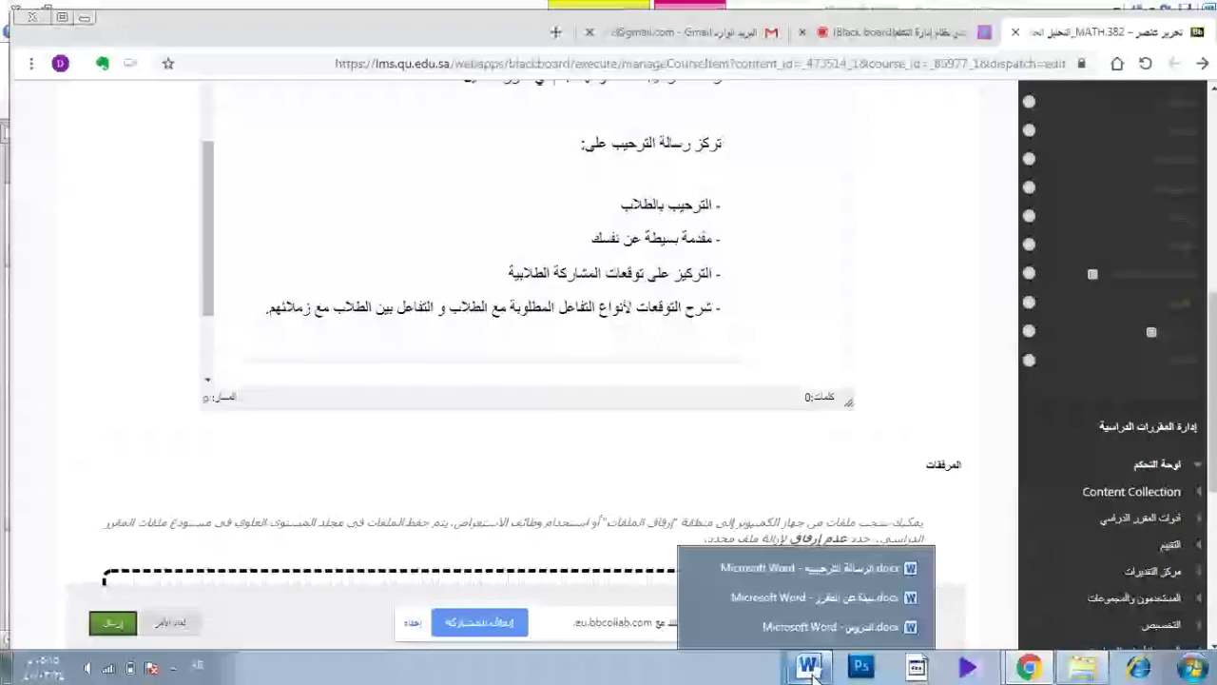
pyautogui.click(816, 572)
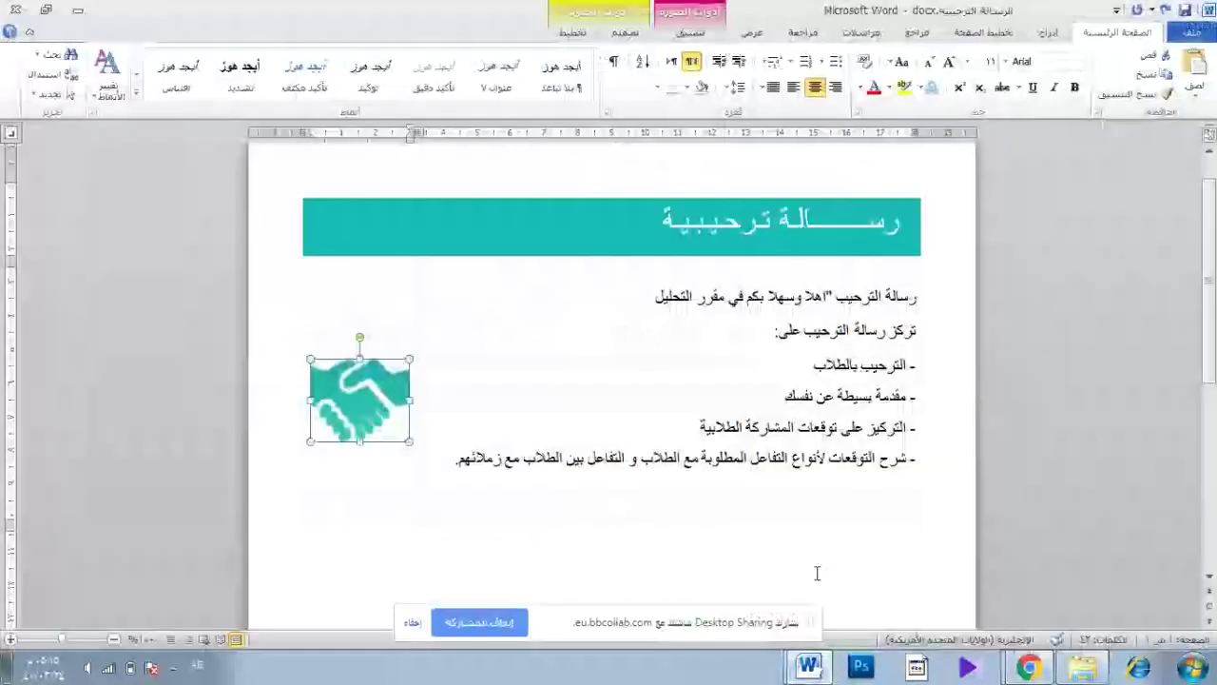
# Save the handshake picture to the Desktop as a PNG named '11'
pyautogui.rightClick(371, 401)
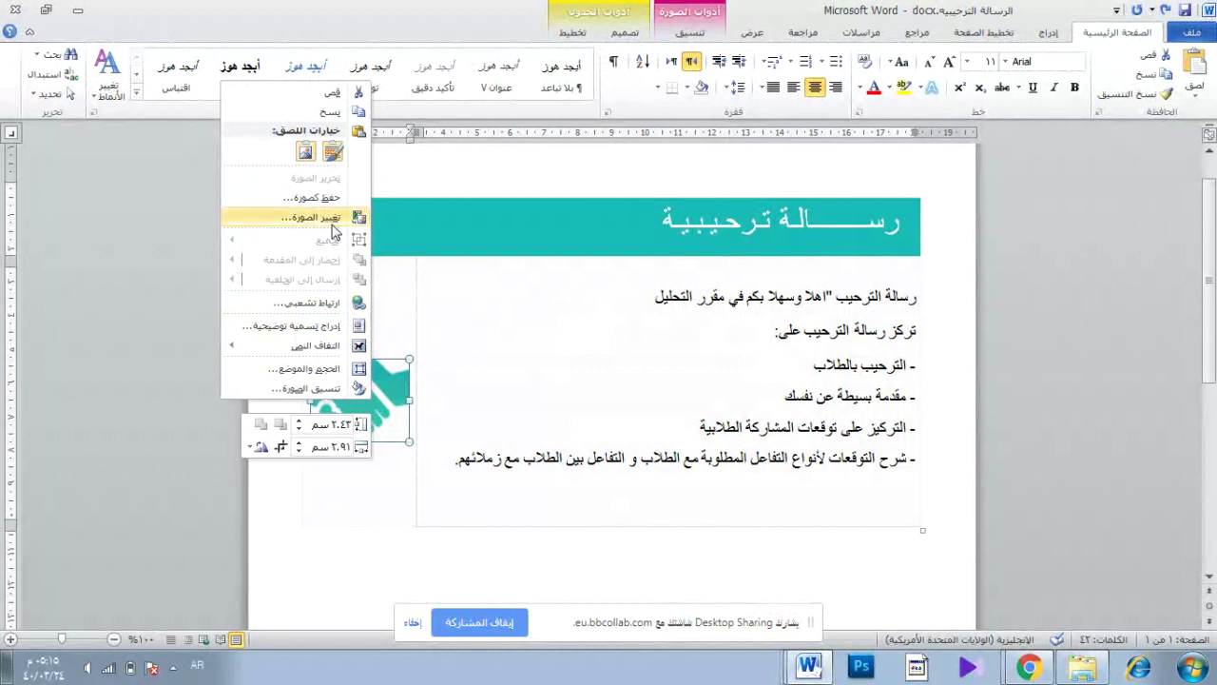
pyautogui.click(330, 200)
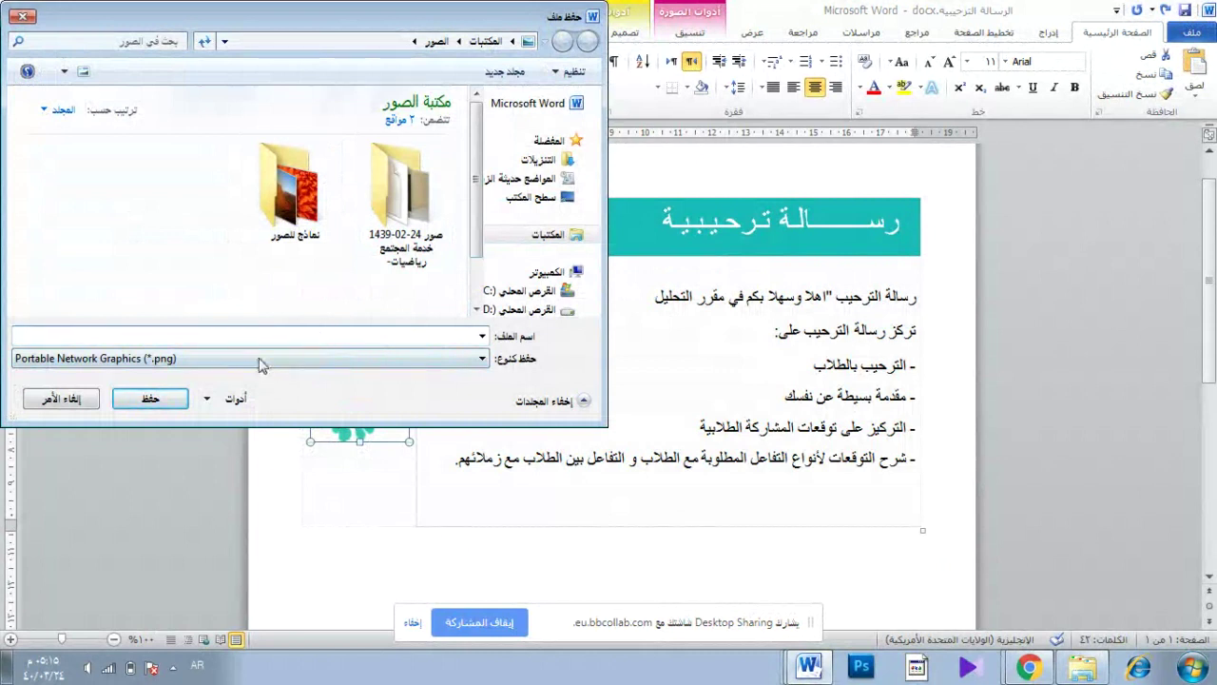
pyautogui.write('11')
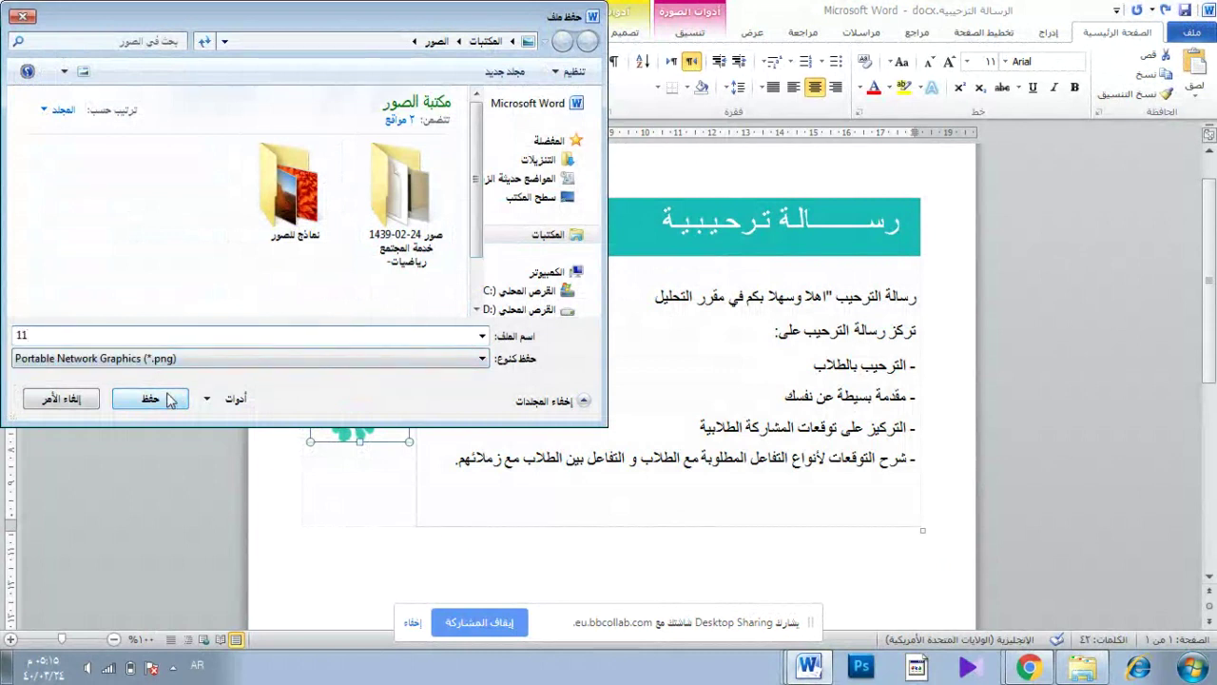
pyautogui.click(529, 197)
pyautogui.click(162, 396)
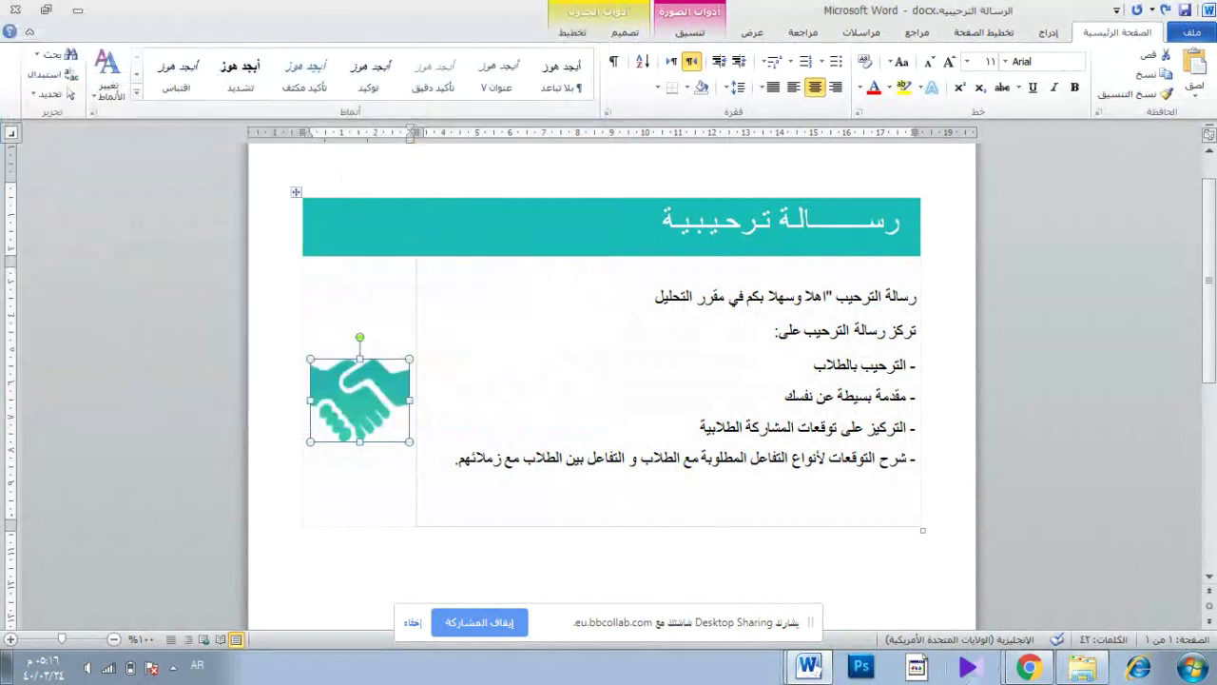
# Return to the Blackboard editor and place the insertion point in the table cell beside the list
pyautogui.moveTo(1044, 675)
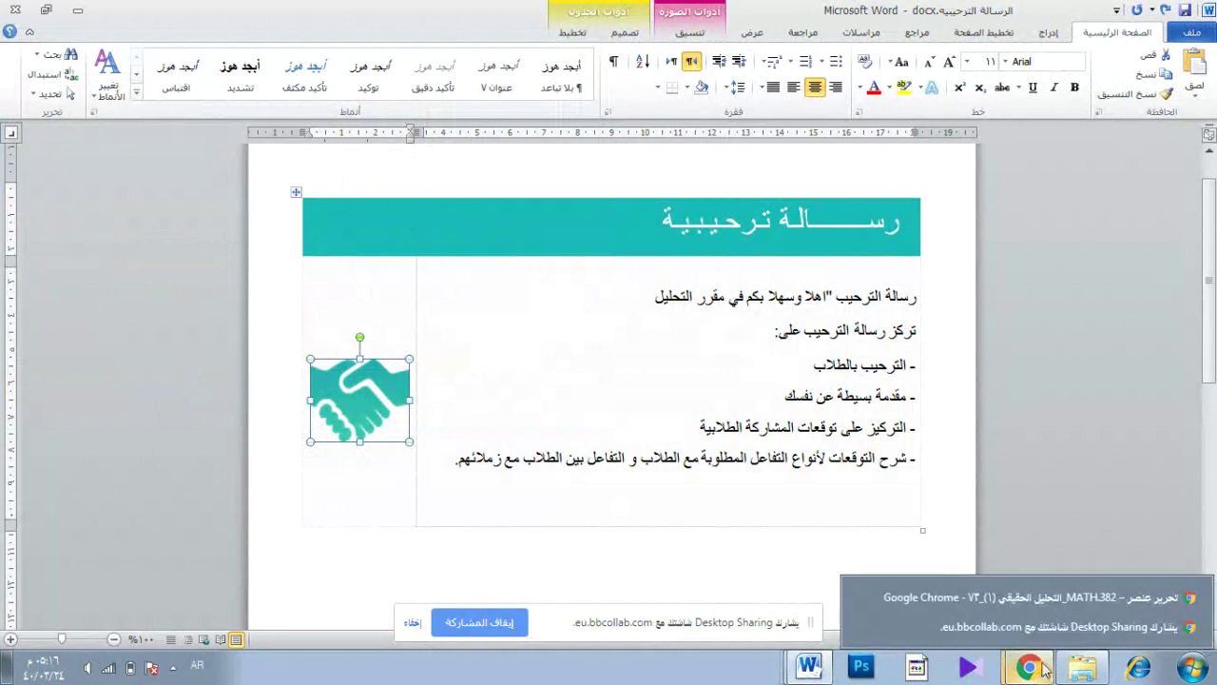
pyautogui.click(1046, 599)
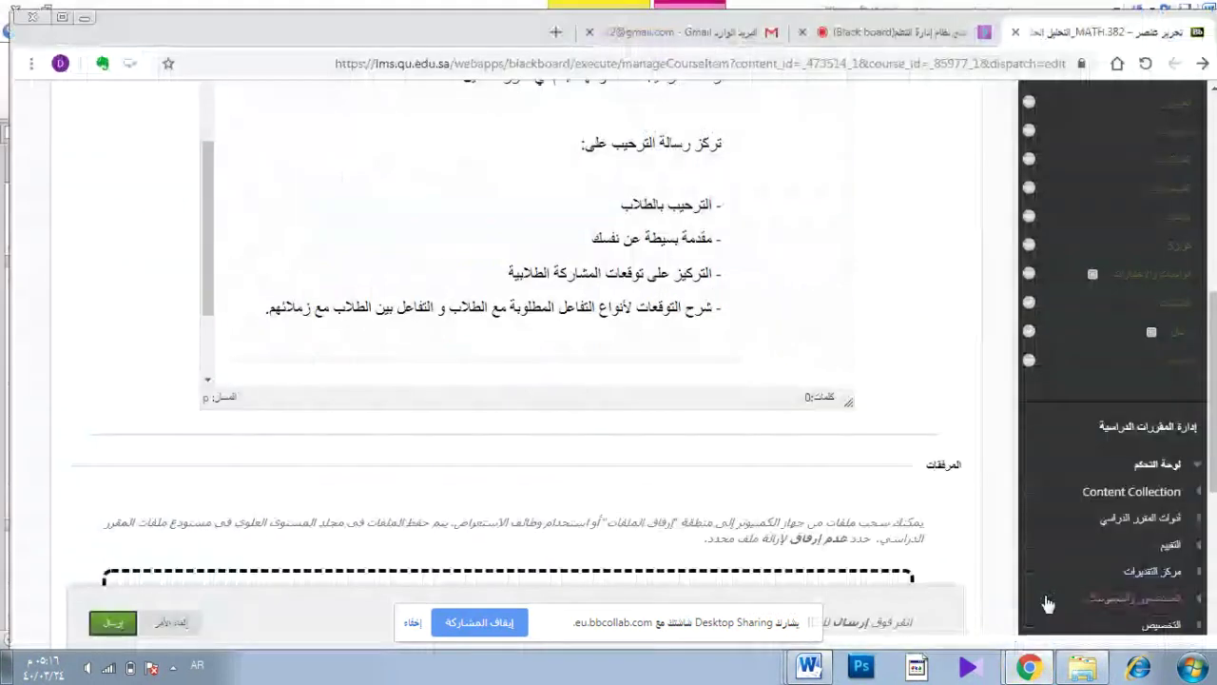
pyautogui.click(415, 214)
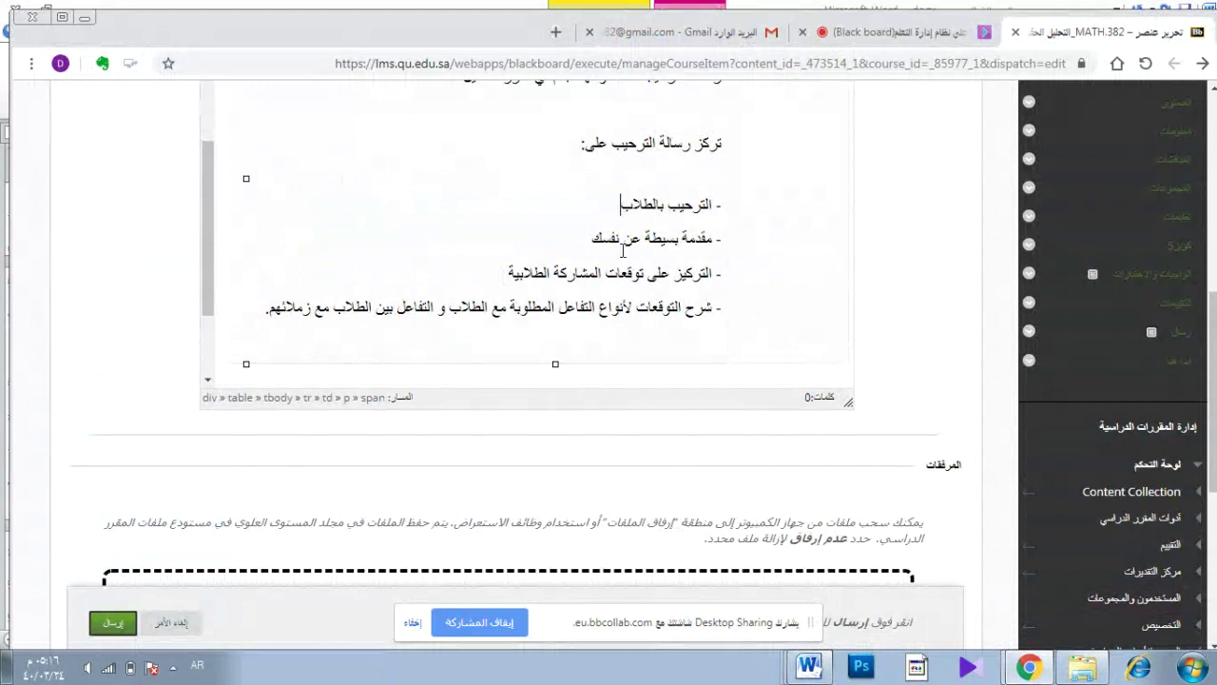
pyautogui.moveTo(1212, 356); pyautogui.dragTo(1211, 327)
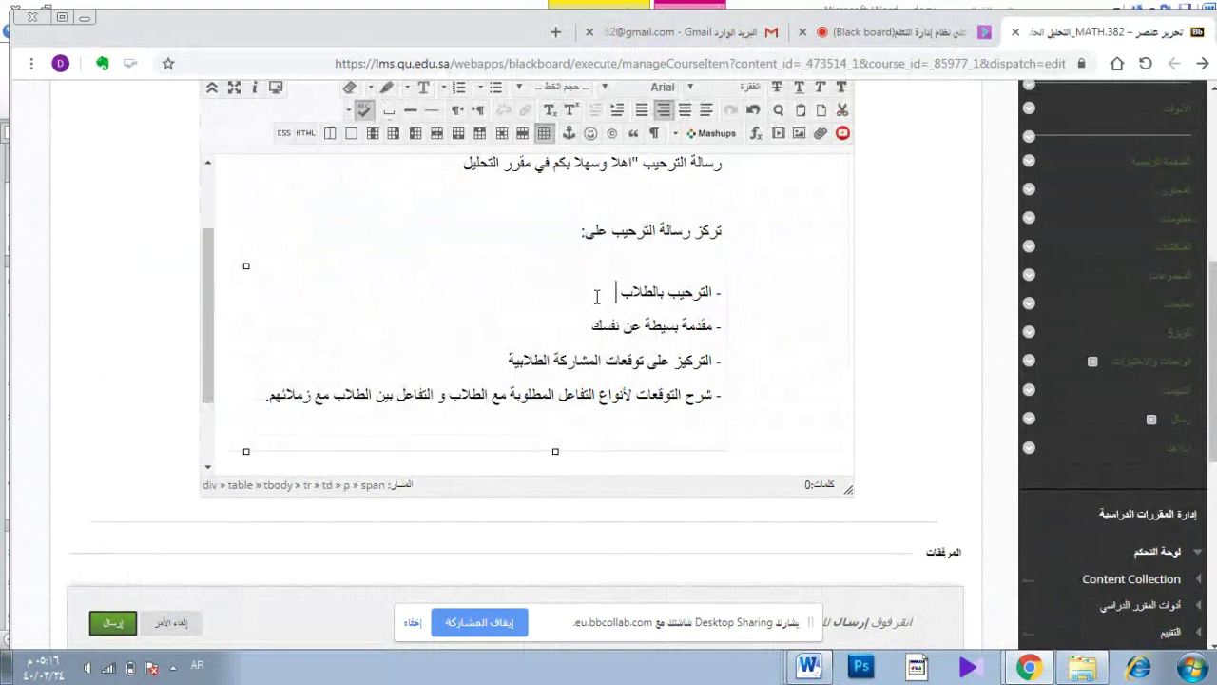
pyautogui.click(539, 331)
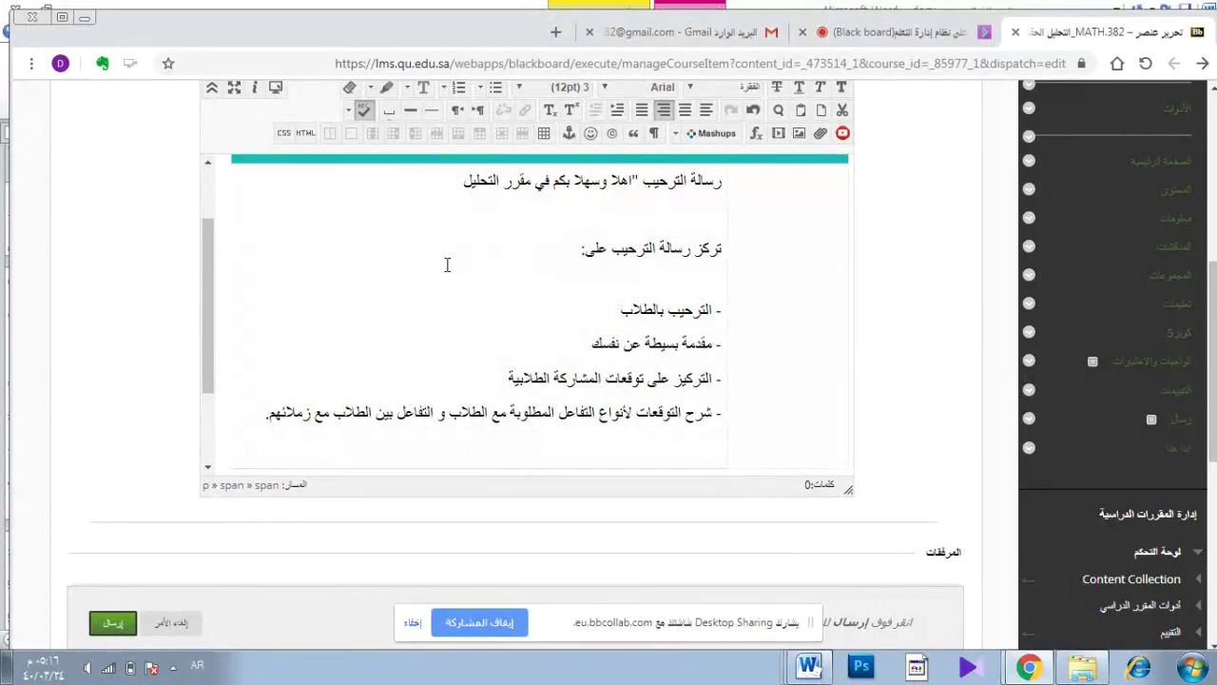
pyautogui.click(762, 258)
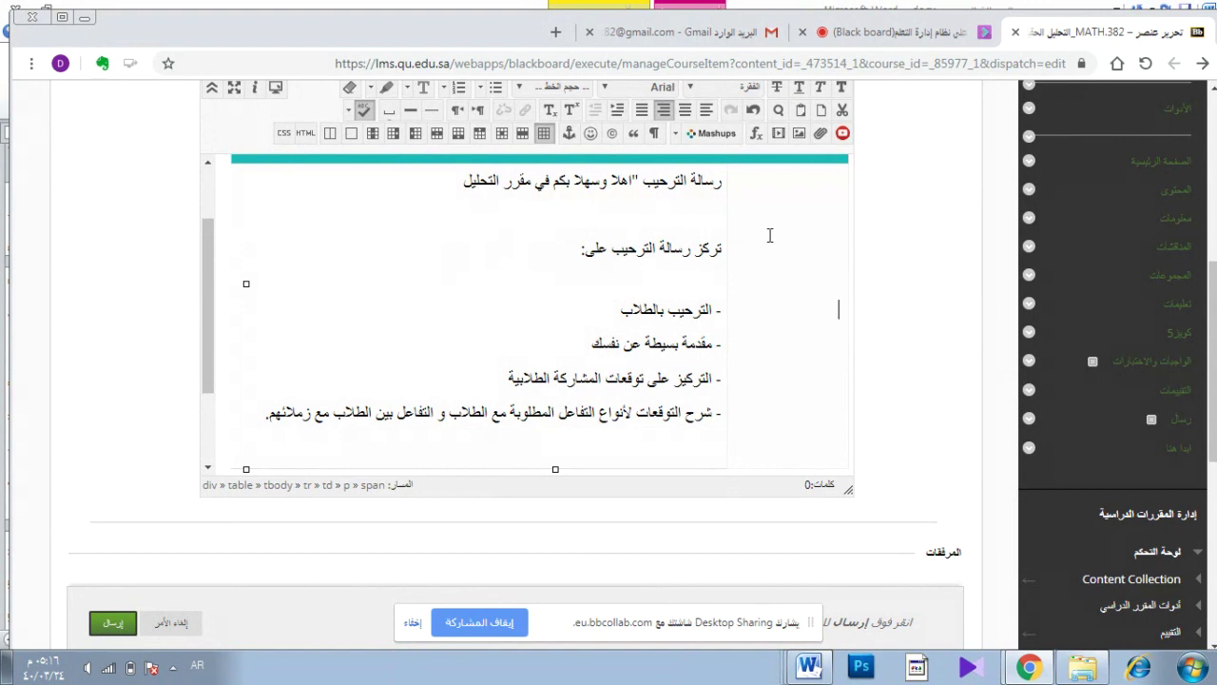
# Close the unwanted attach-file popup and open the Insert/Edit Image window
pyautogui.click(821, 133)
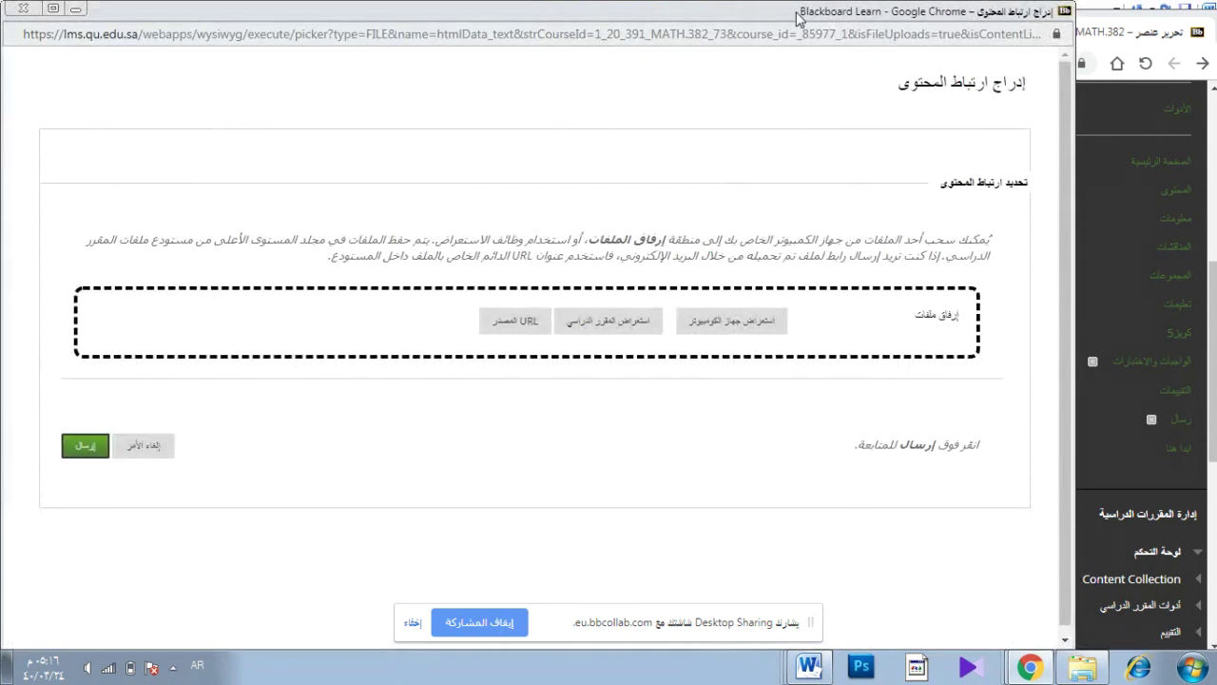
pyautogui.click(21, 8)
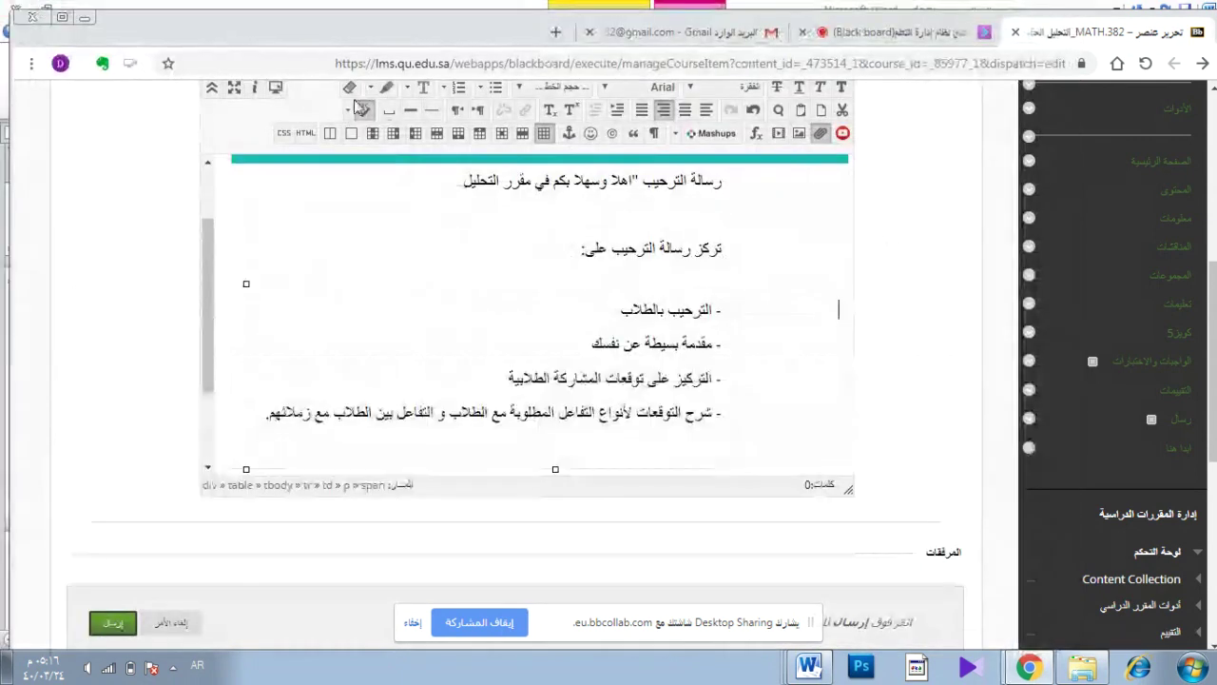
pyautogui.click(801, 140)
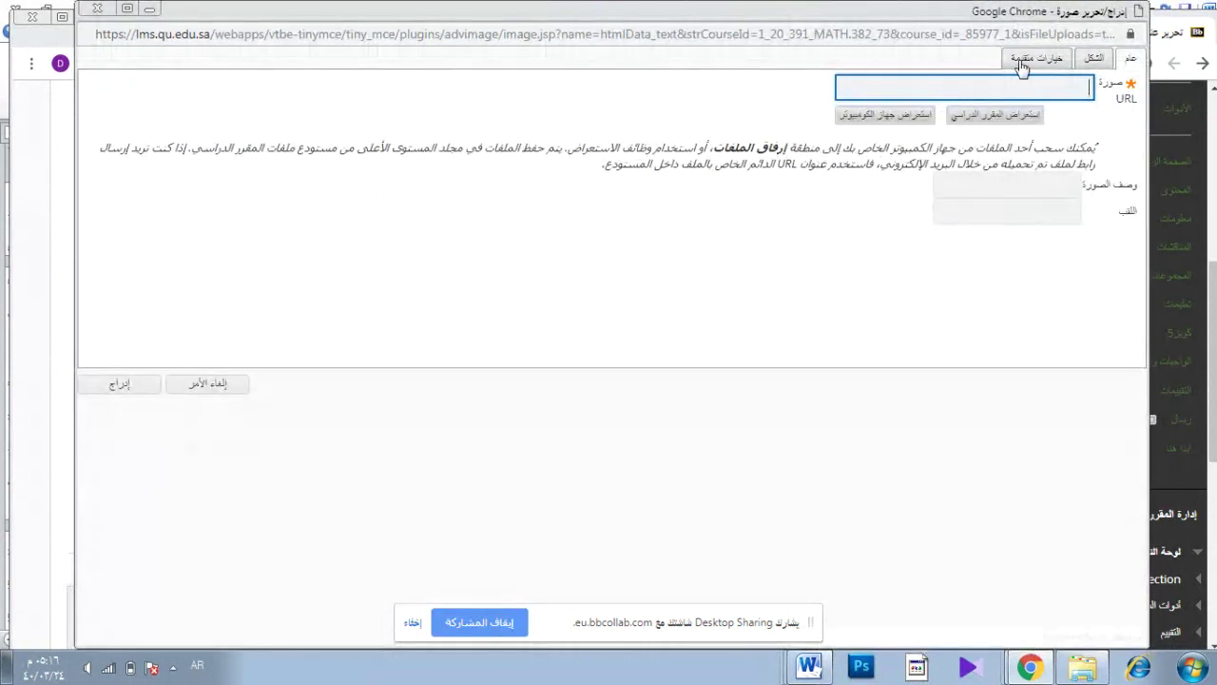
# Insert 11.png from the Desktop beside the bullet list, accepting the missing-description warning
pyautogui.click(904, 118)
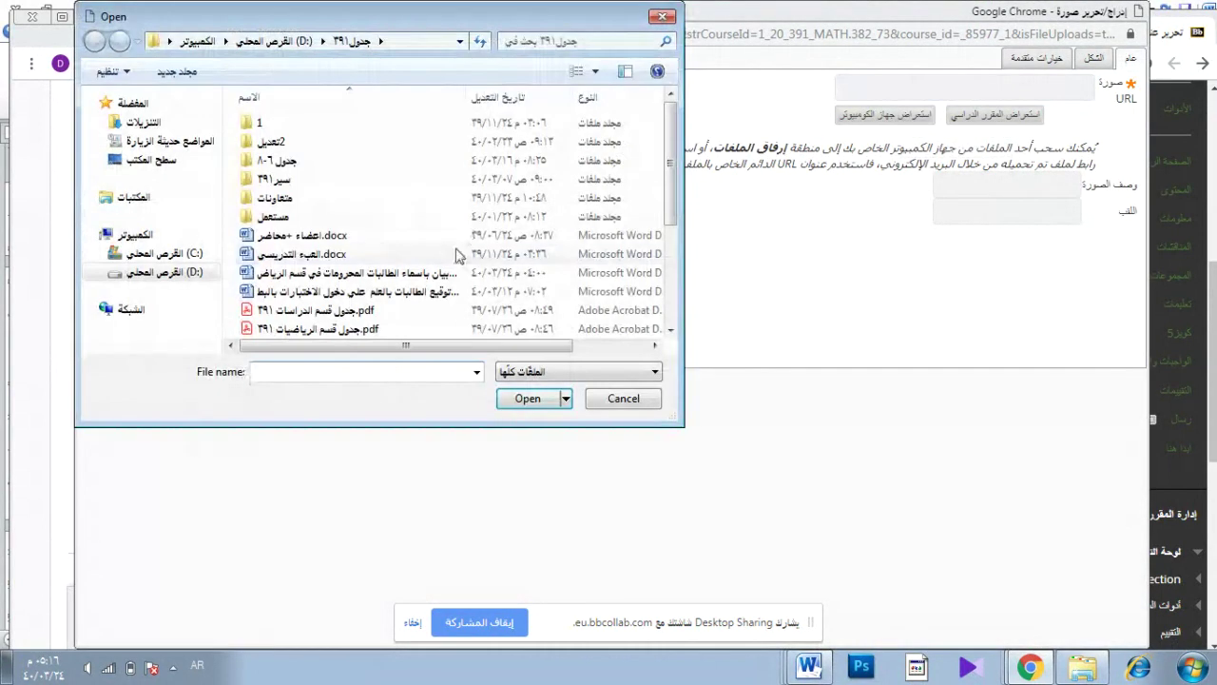
pyautogui.click(162, 164)
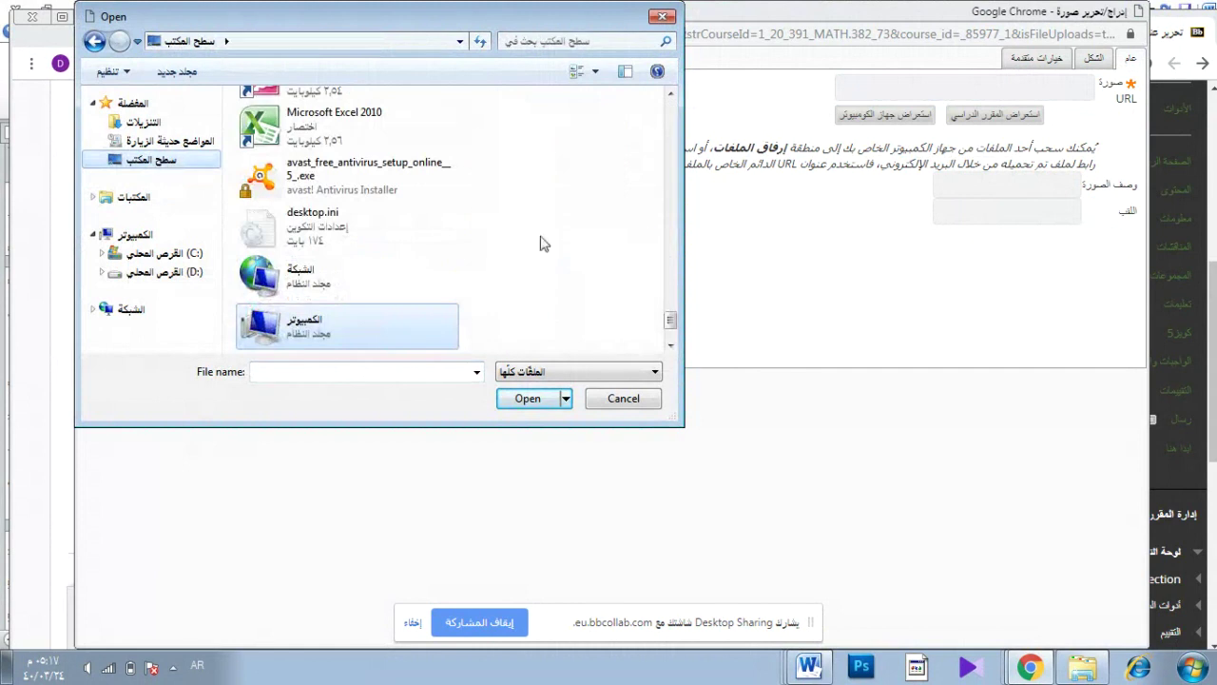
pyautogui.moveTo(672, 329); pyautogui.dragTo(623, 112)
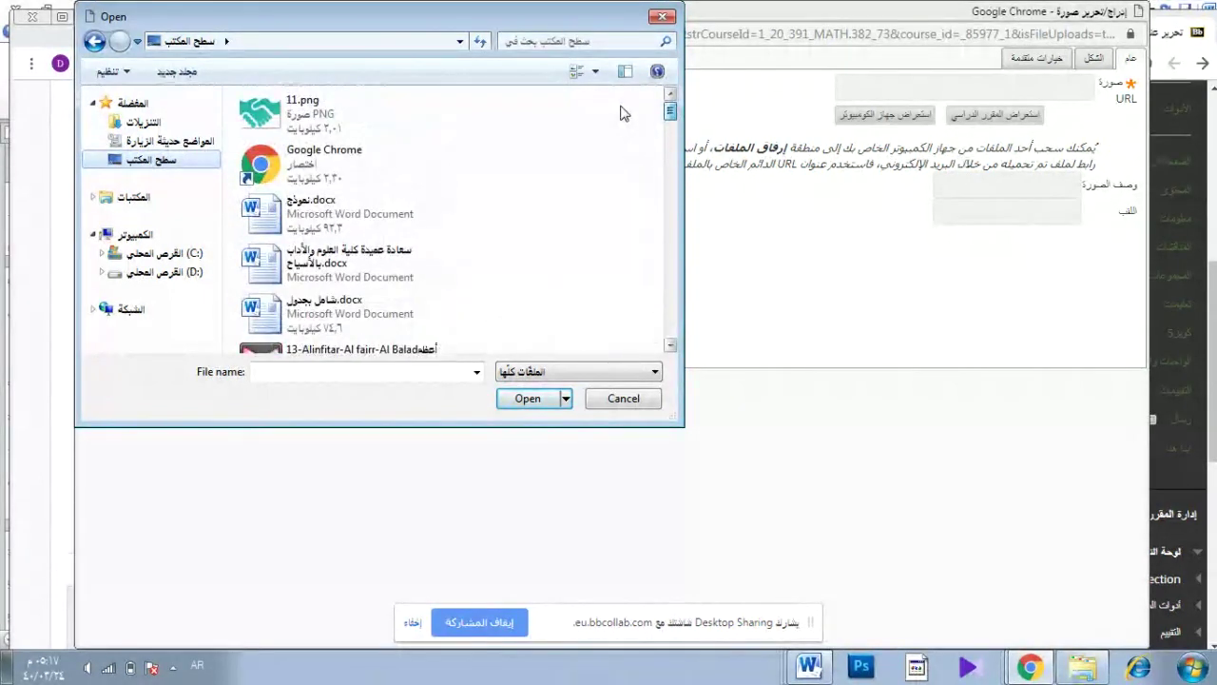
pyautogui.doubleClick(365, 114)
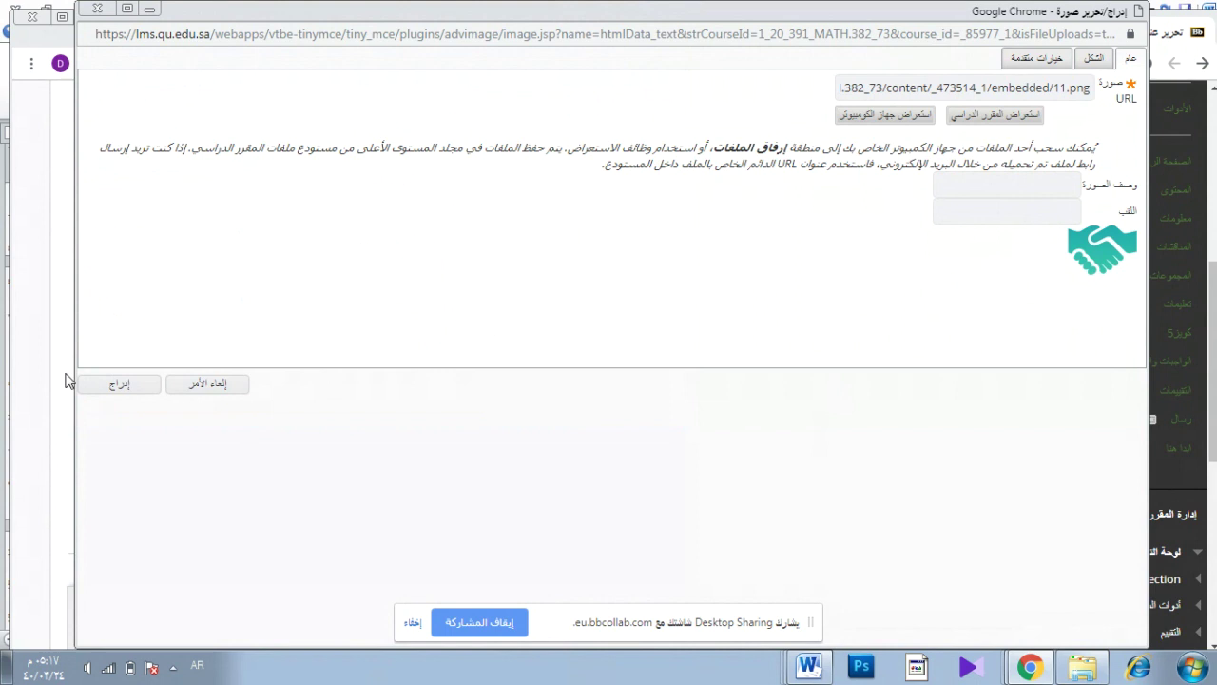
pyautogui.click(127, 388)
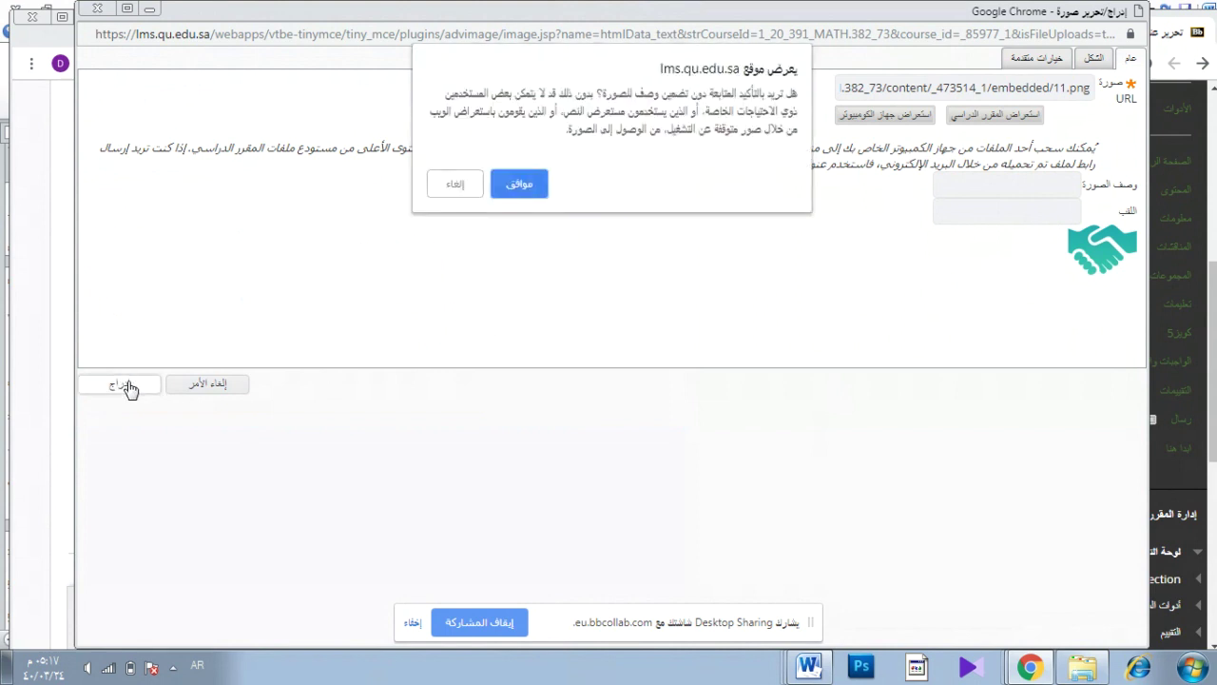
pyautogui.click(518, 185)
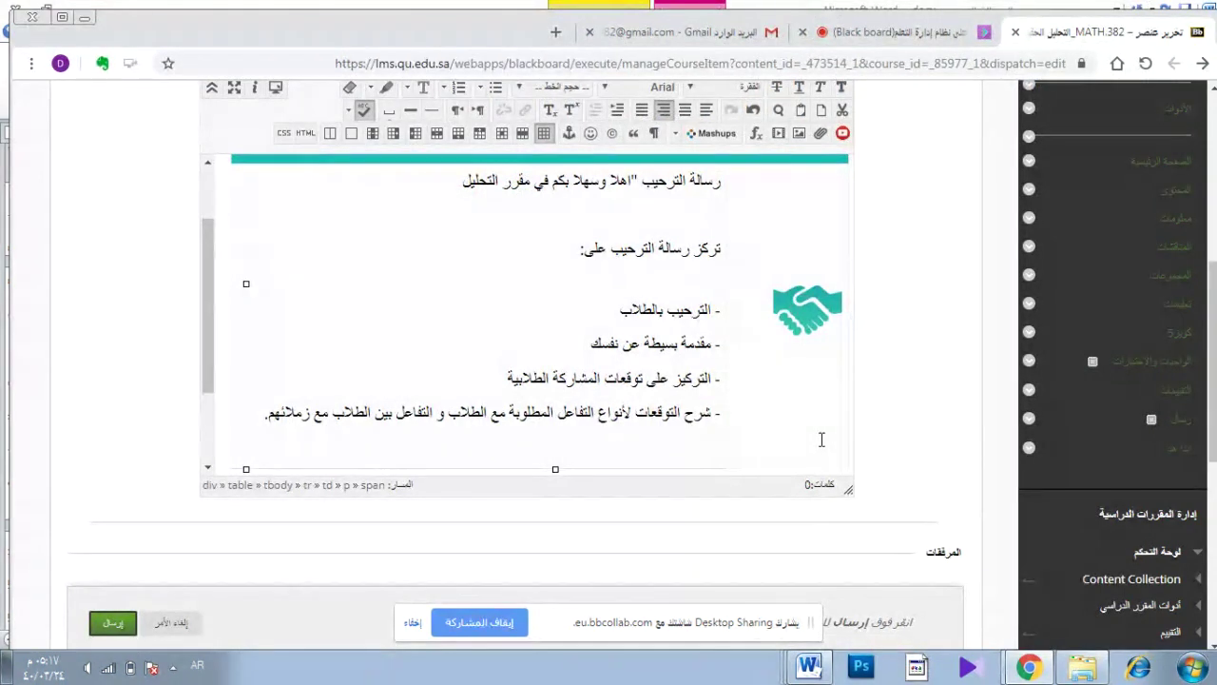
# Submit the item and scroll through the posted banner, greeting, bullet points and handshake picture
pyautogui.click(114, 623)
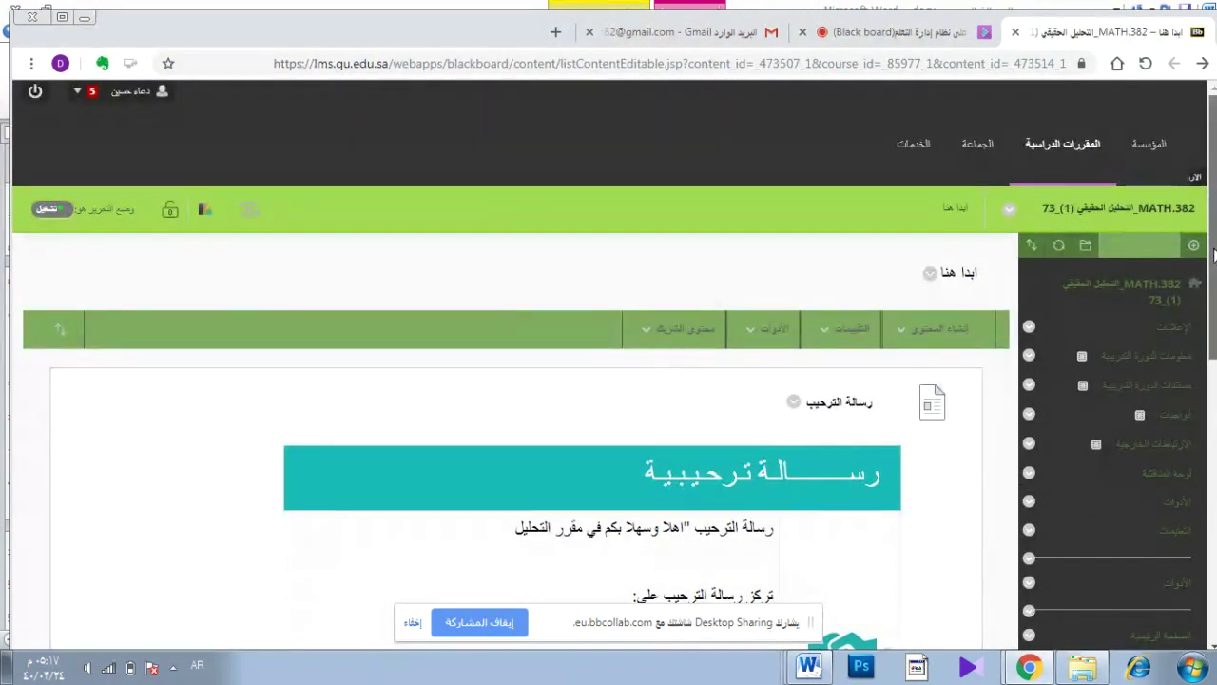
pyautogui.moveTo(1215, 255); pyautogui.dragTo(1214, 439)
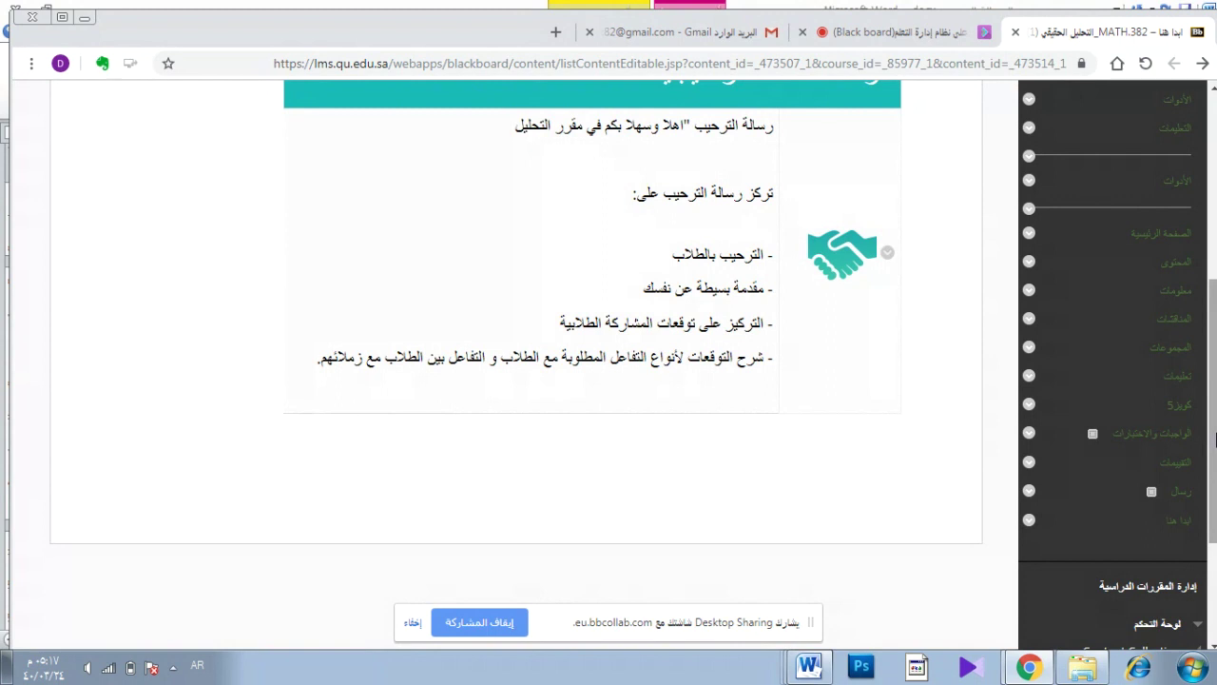
pyautogui.moveTo(1214, 440); pyautogui.dragTo(1212, 276)
# Start a new blank Item from Build Content, then stop screen sharing in the Collaborate session
pyautogui.click(903, 238)
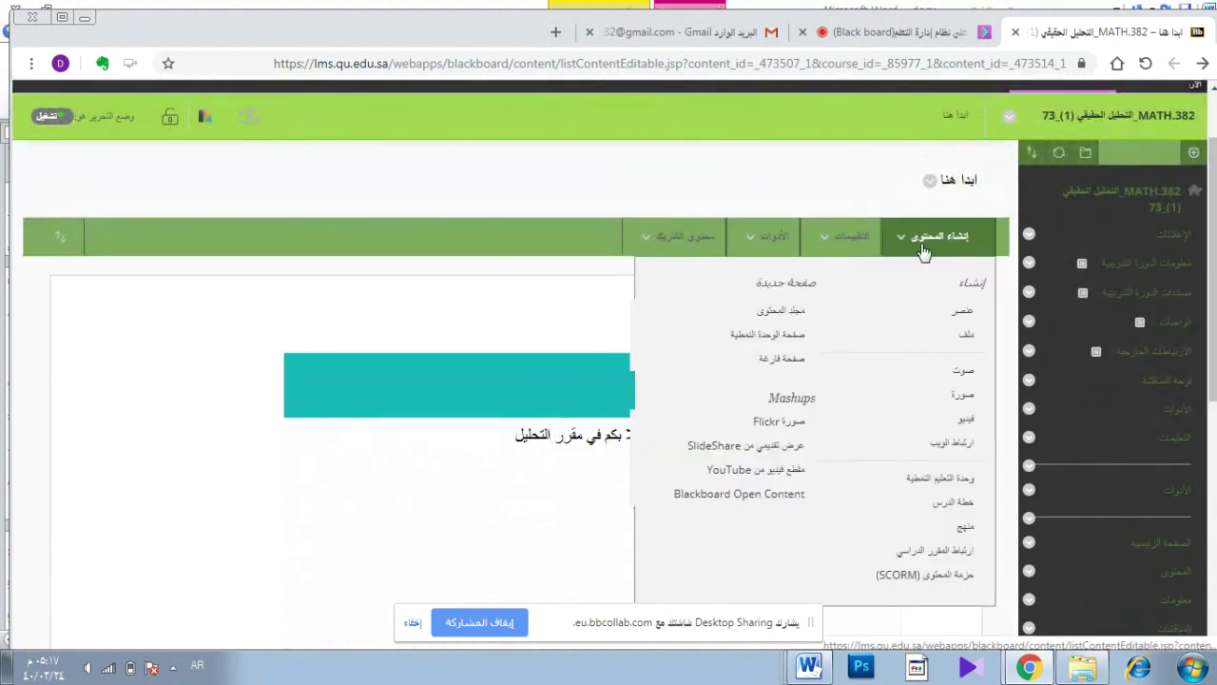
pyautogui.click(913, 314)
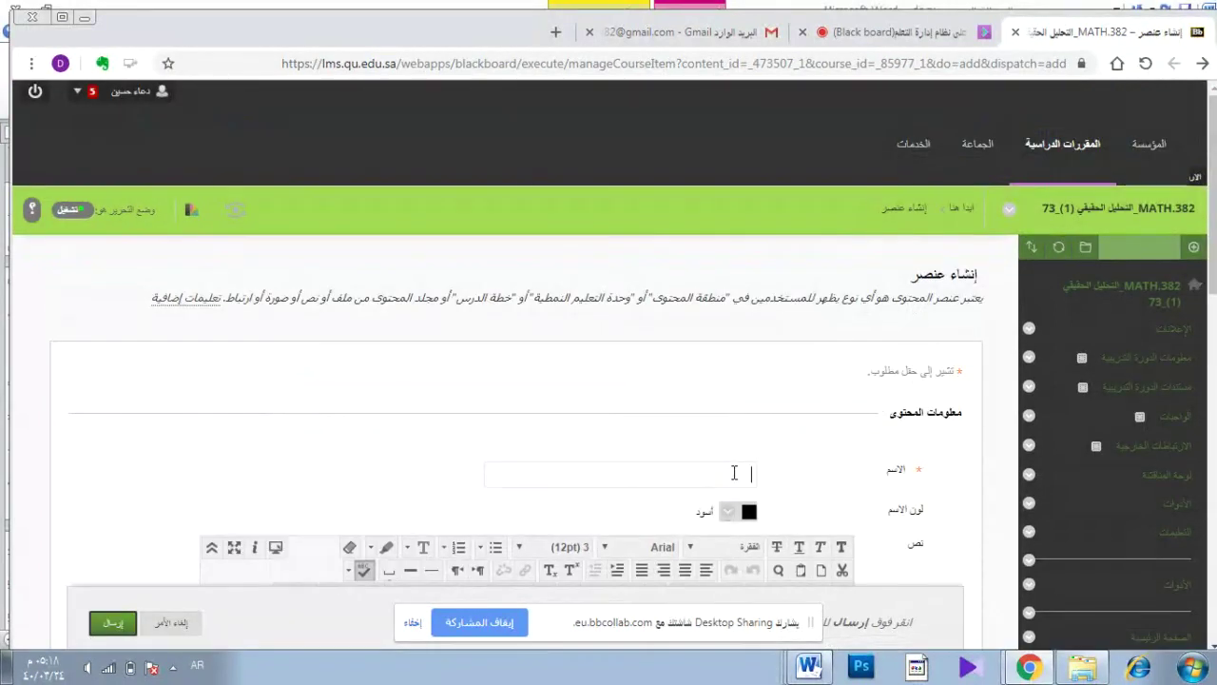
pyautogui.click(735, 473)
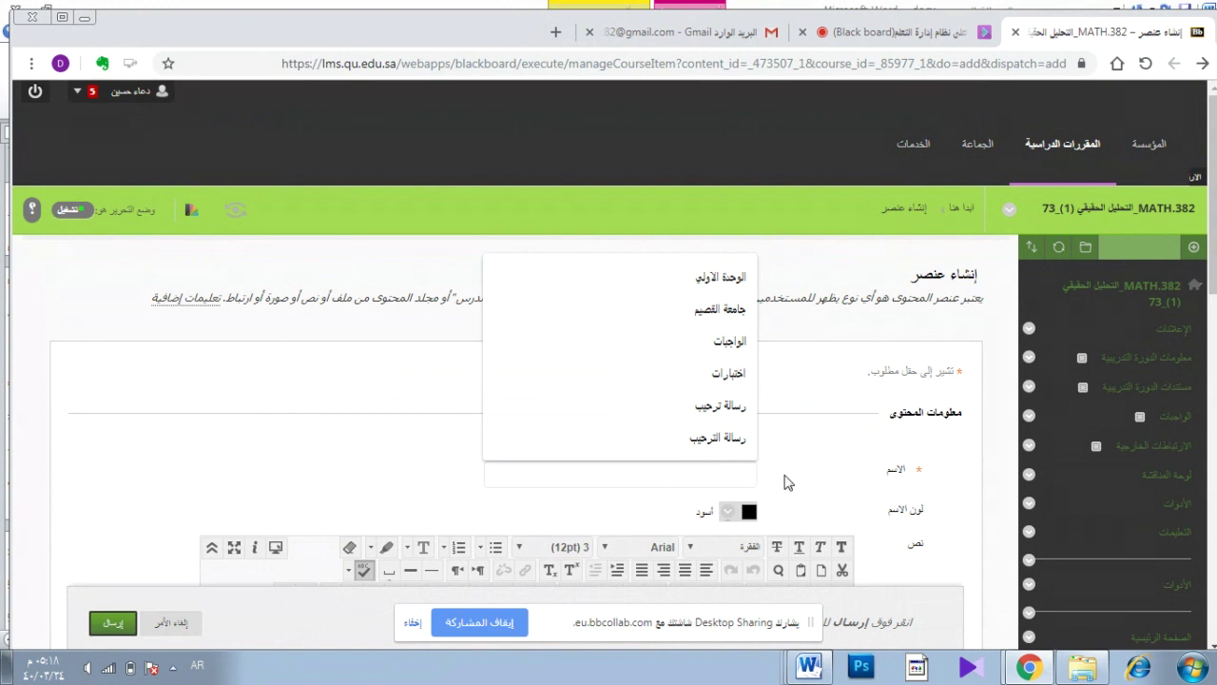
pyautogui.click(903, 32)
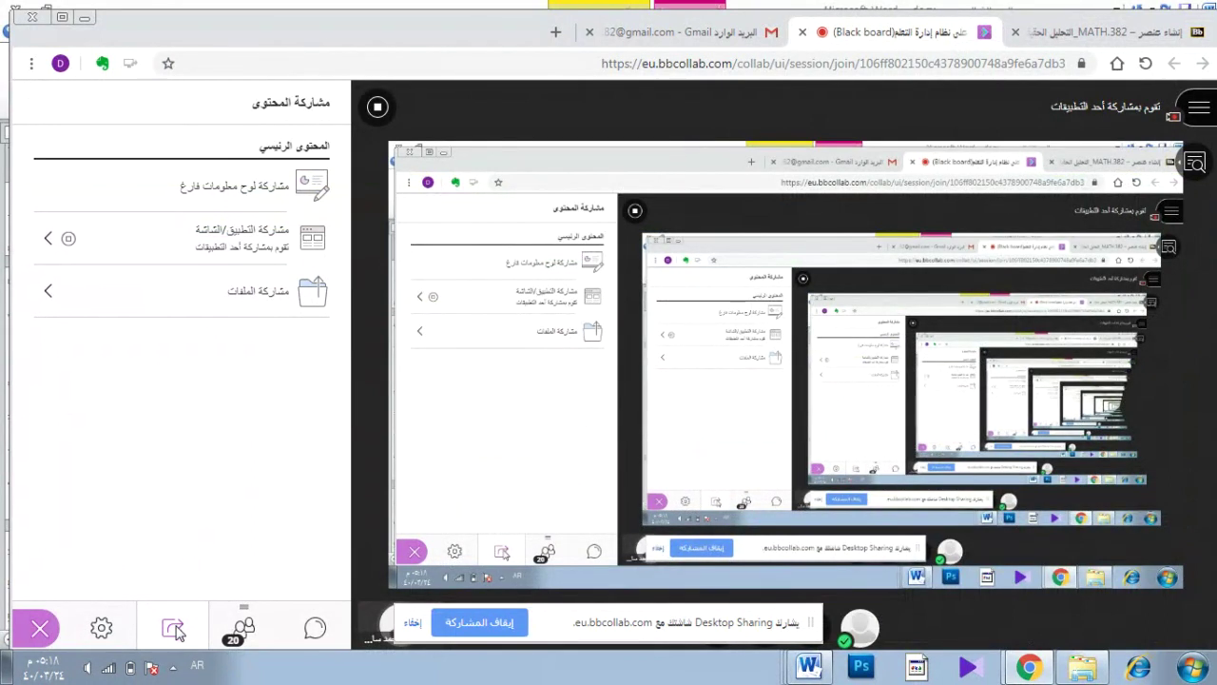
pyautogui.click(472, 623)
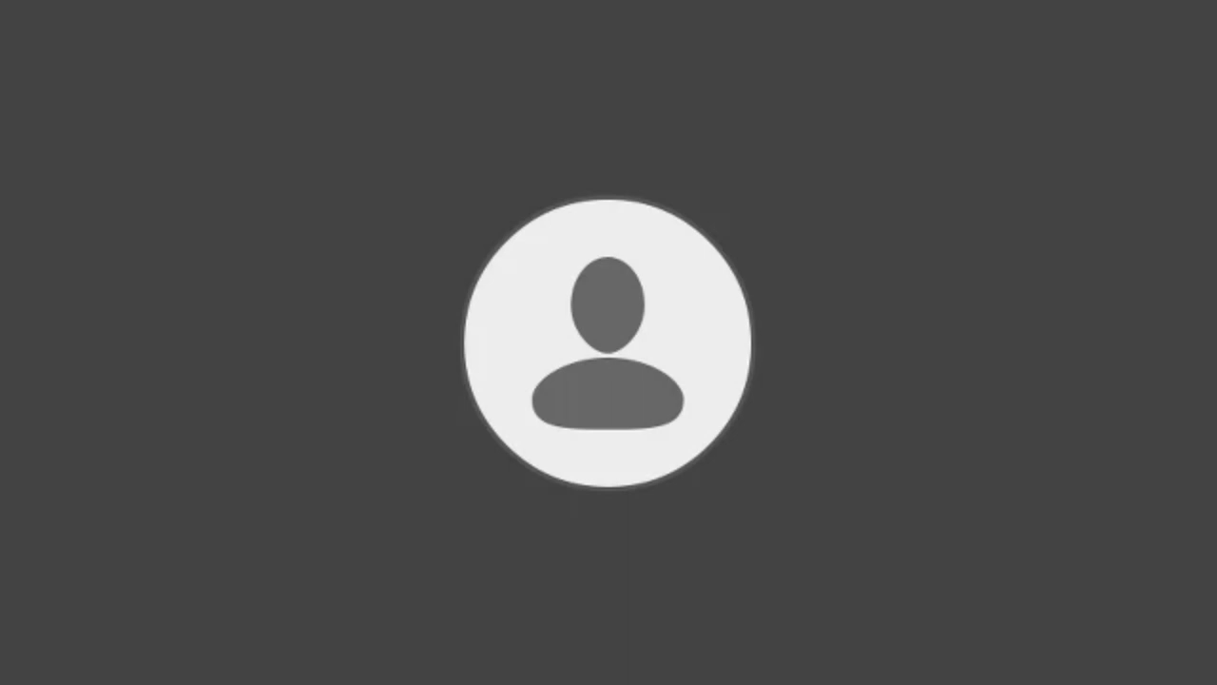
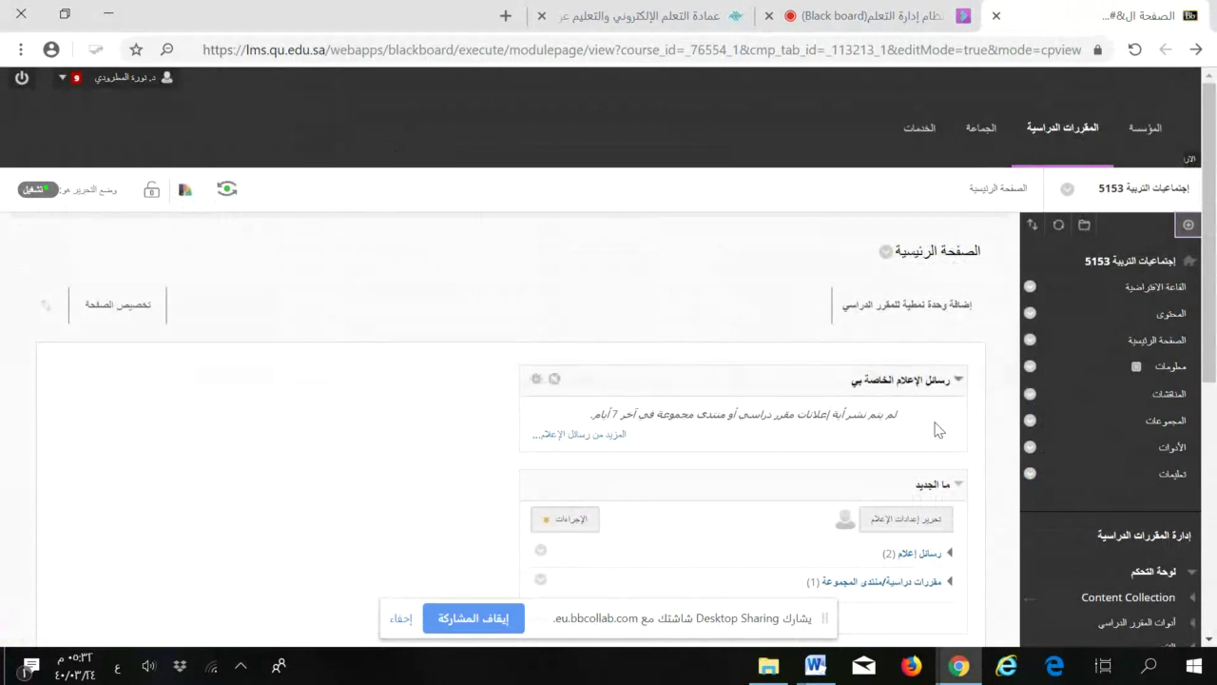
# Add an e-mail (البريد الإلكتروني) tool link named البريد to the course menu, available to users
pyautogui.click(1189, 225)
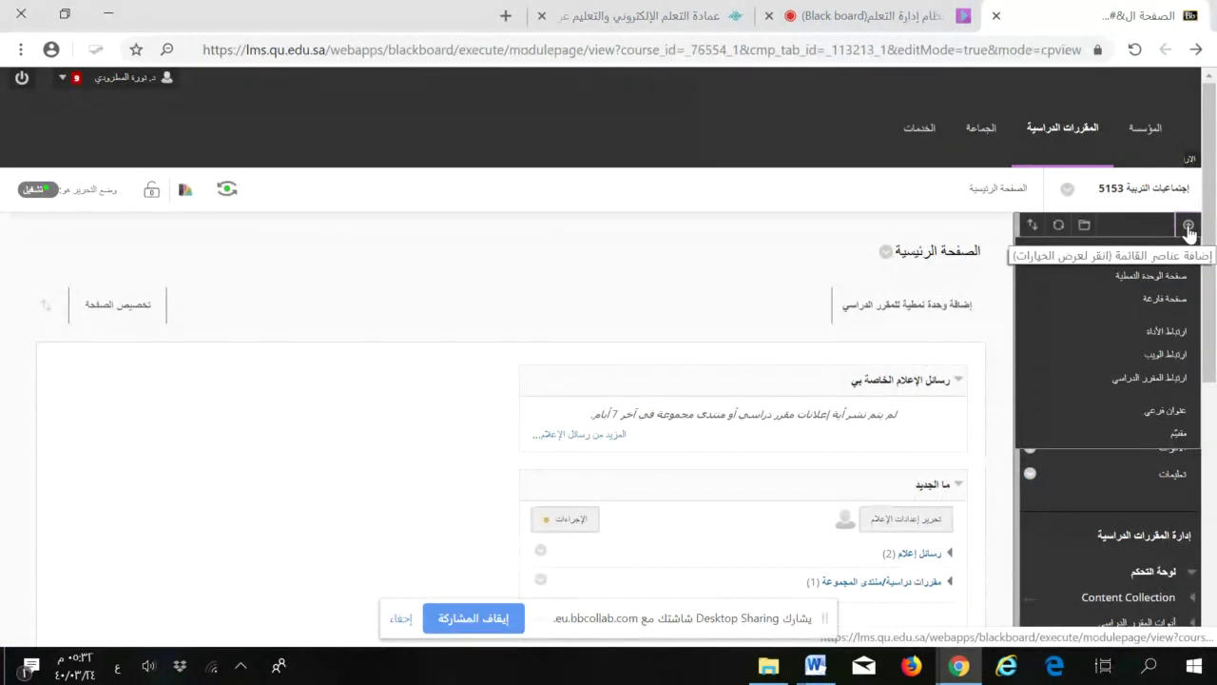
pyautogui.click(1169, 337)
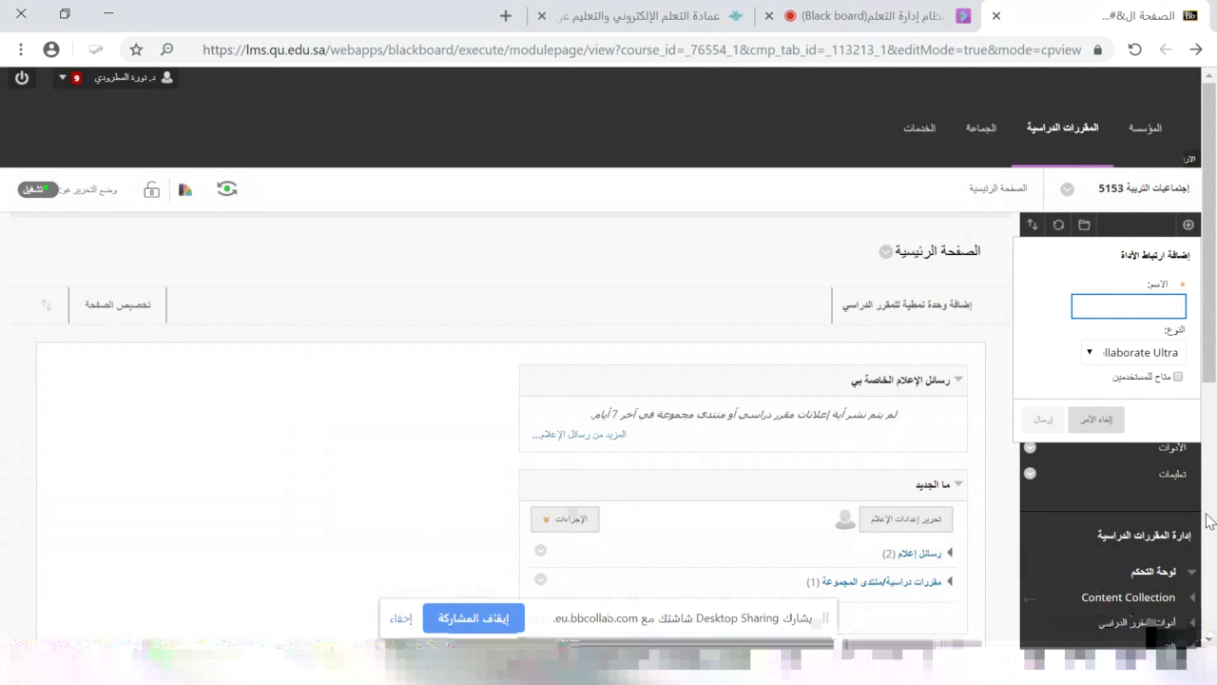
pyautogui.write('ا')
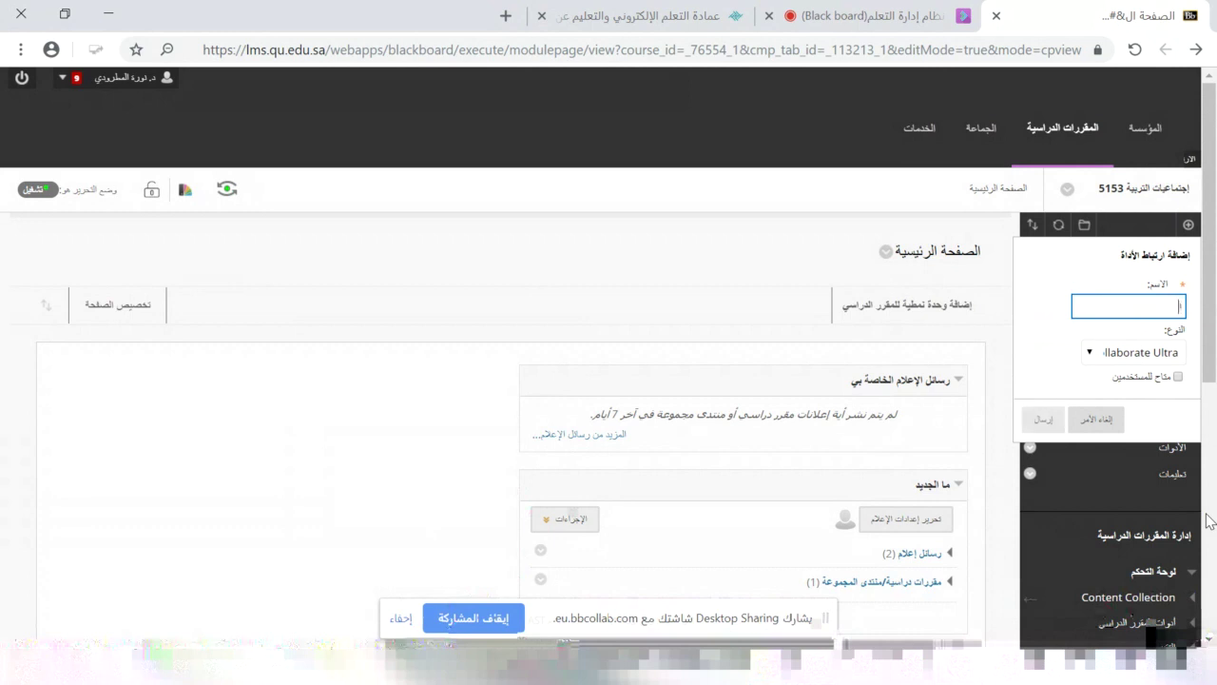
pyautogui.write('لتربي')
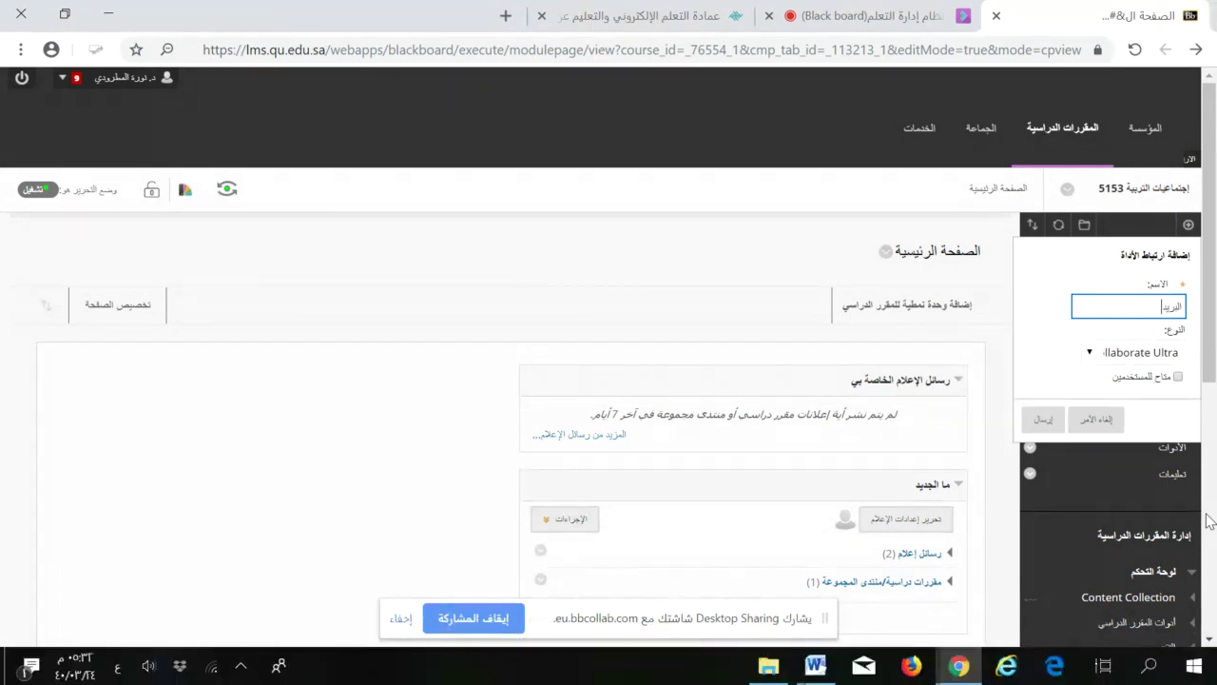
pyautogui.write('ة')
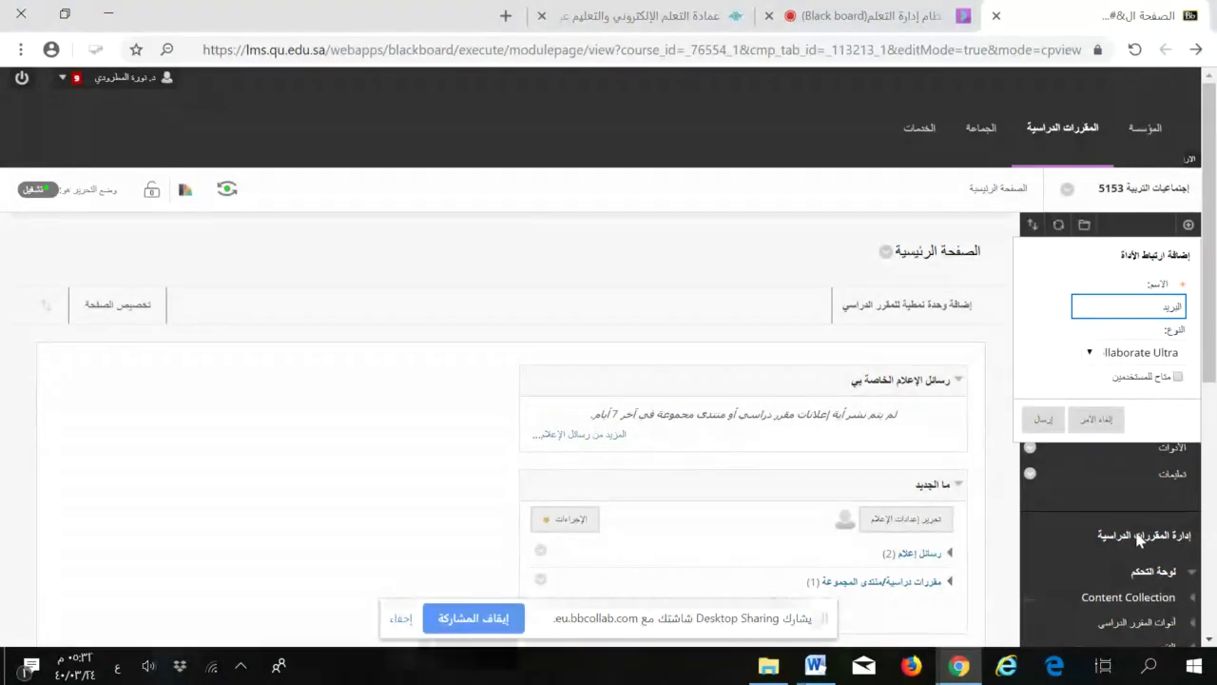
pyautogui.click(1179, 378)
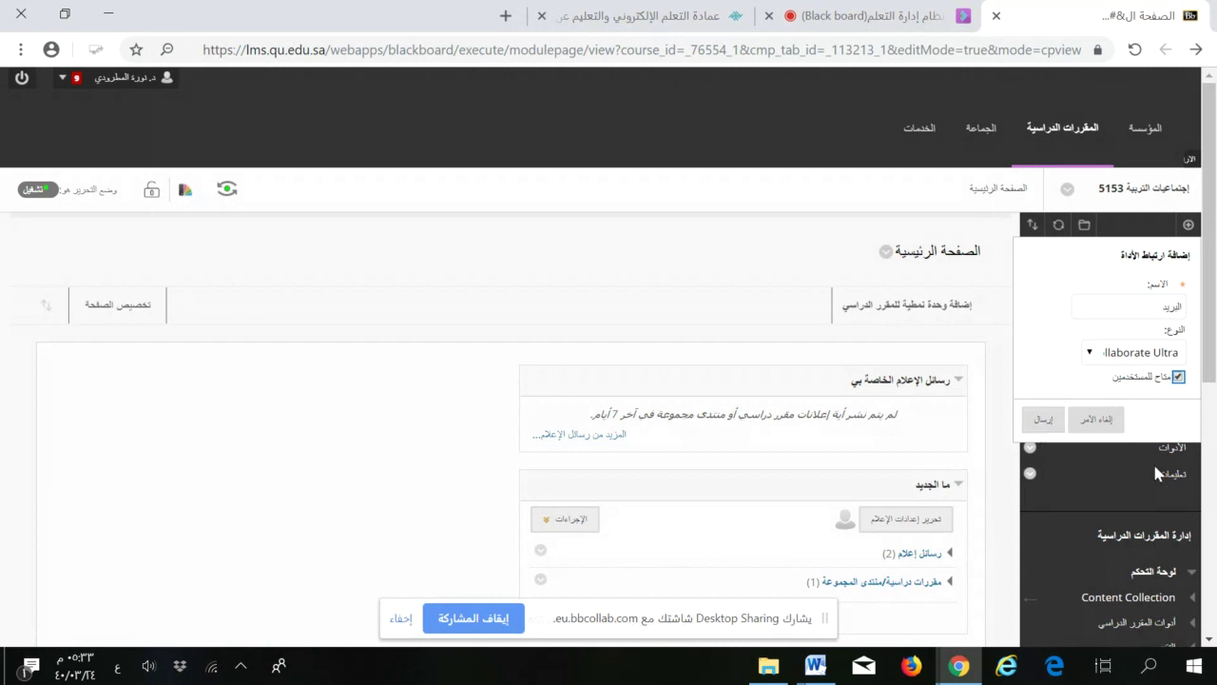
pyautogui.click(1181, 377)
pyautogui.click(1090, 360)
pyautogui.scroll(-1, 1068, 288)
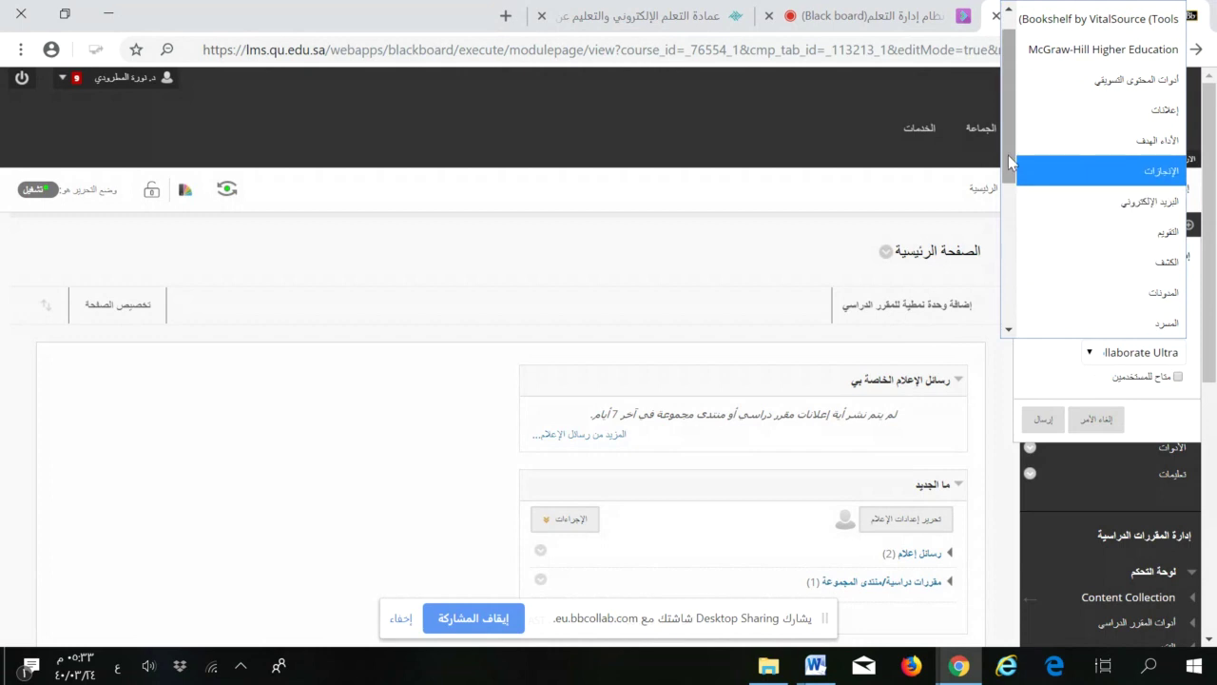
pyautogui.scroll(1, 1007, 155)
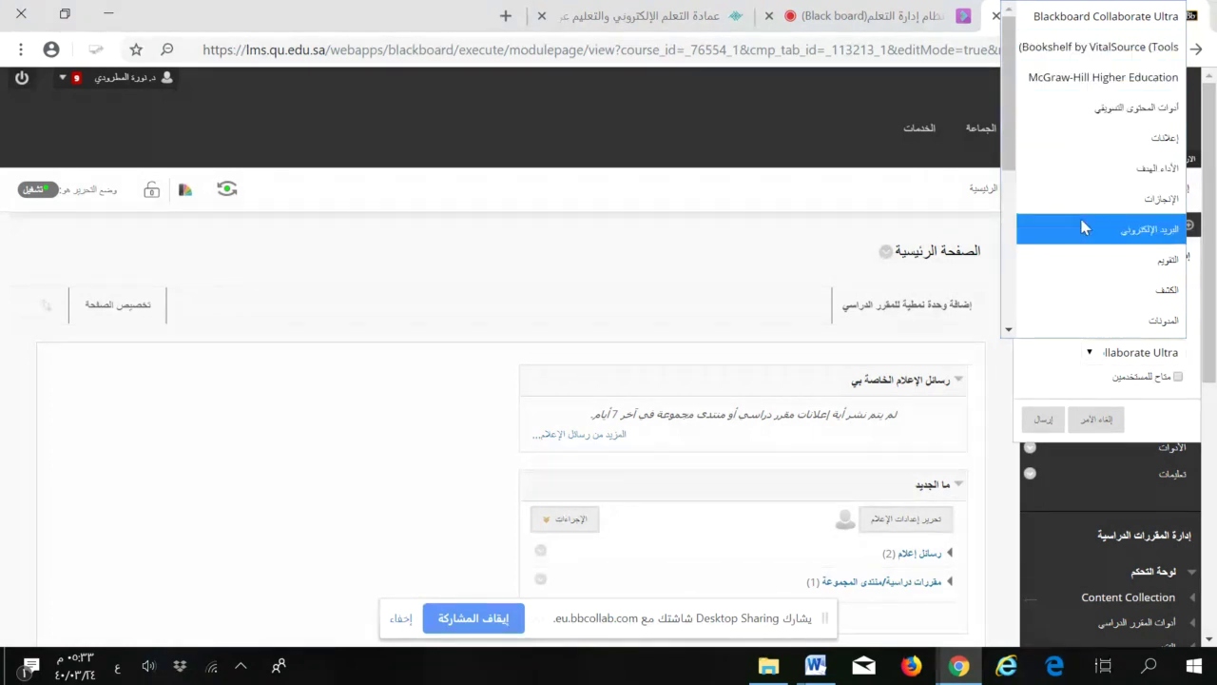
pyautogui.click(1009, 331)
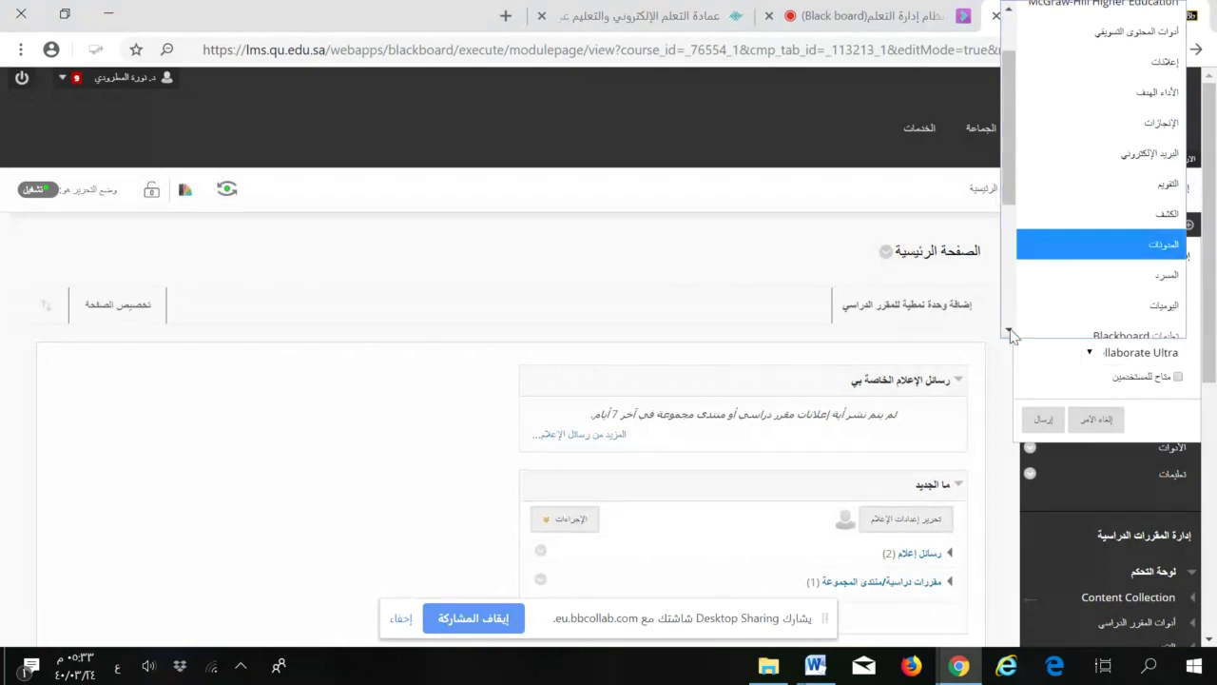
pyautogui.click(1122, 155)
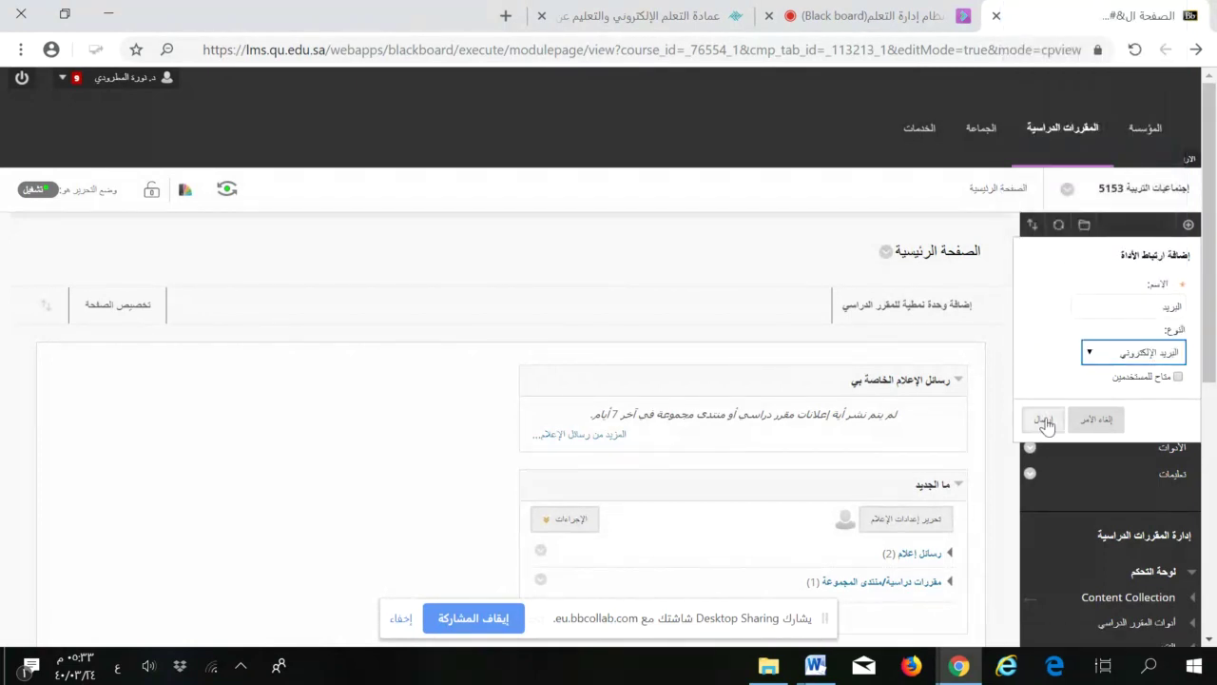
pyautogui.click(1178, 377)
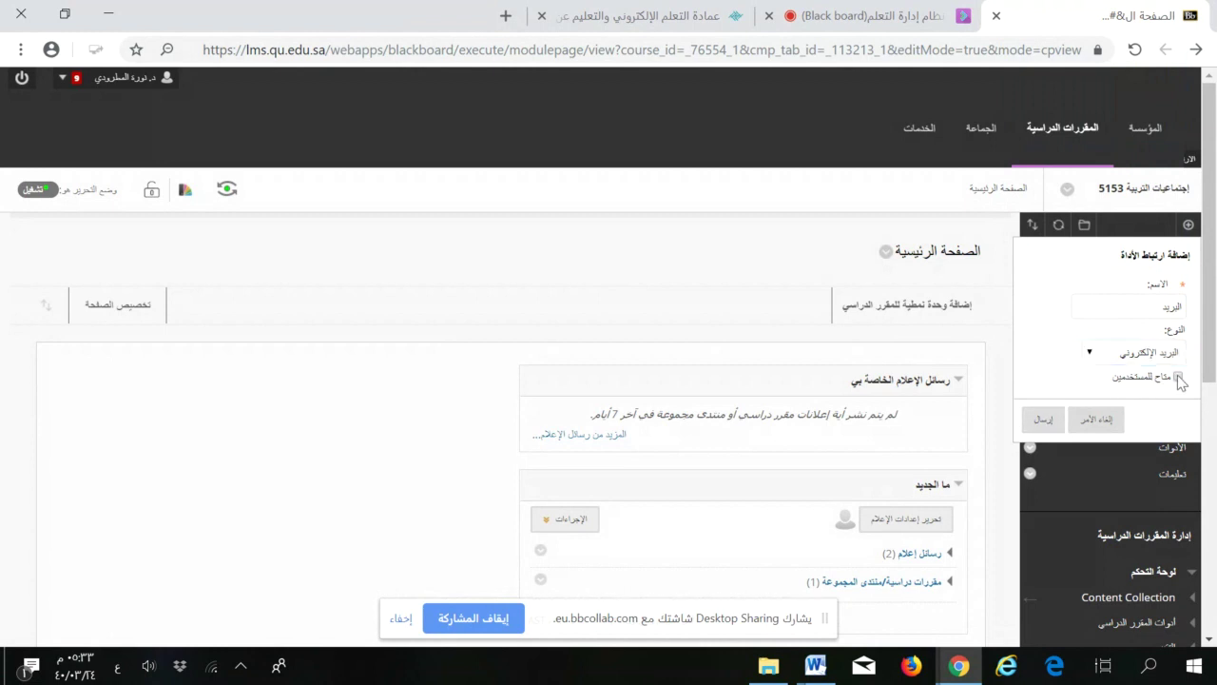
pyautogui.click(1043, 423)
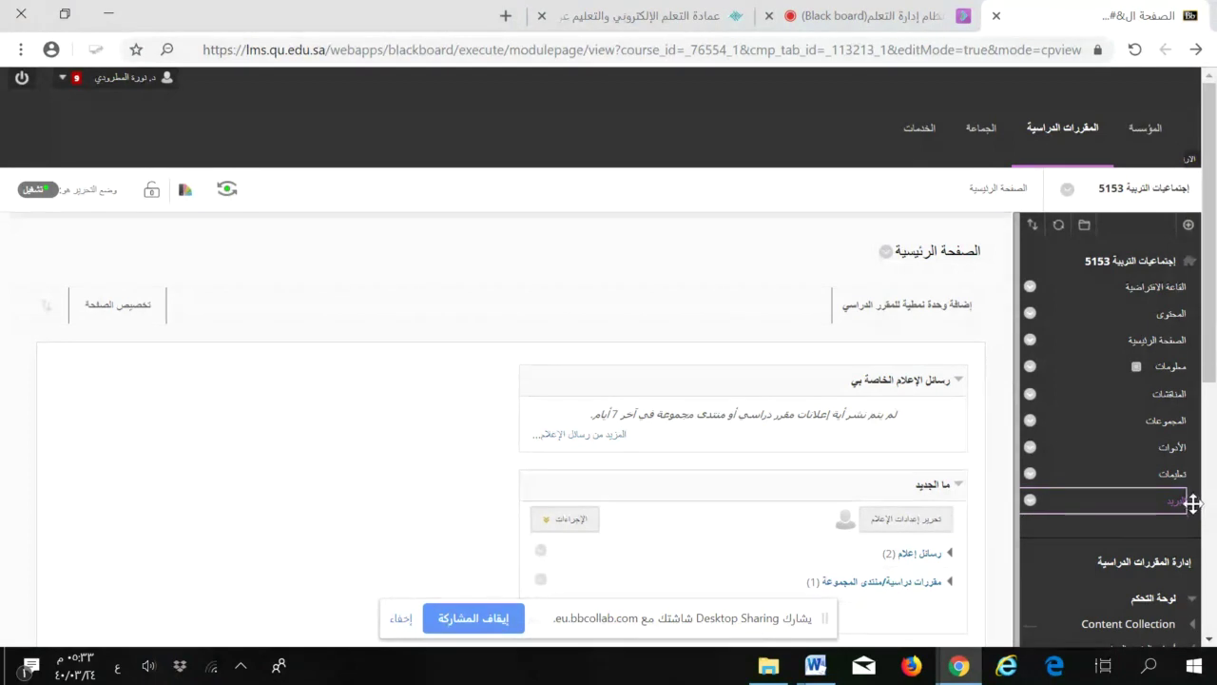
# Drag البريد up below المحتوى and move the home page to the top of the course menu
pyautogui.moveTo(1189, 499); pyautogui.dragTo(1199, 348)
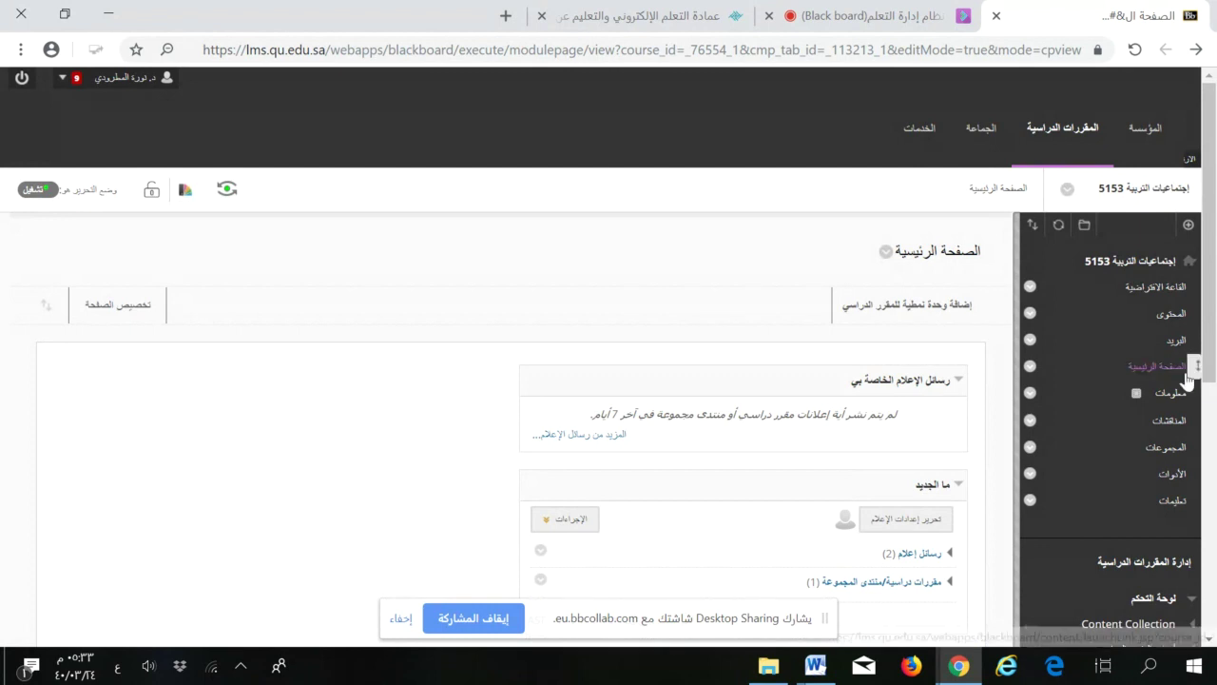
pyautogui.moveTo(1189, 372); pyautogui.dragTo(1199, 284)
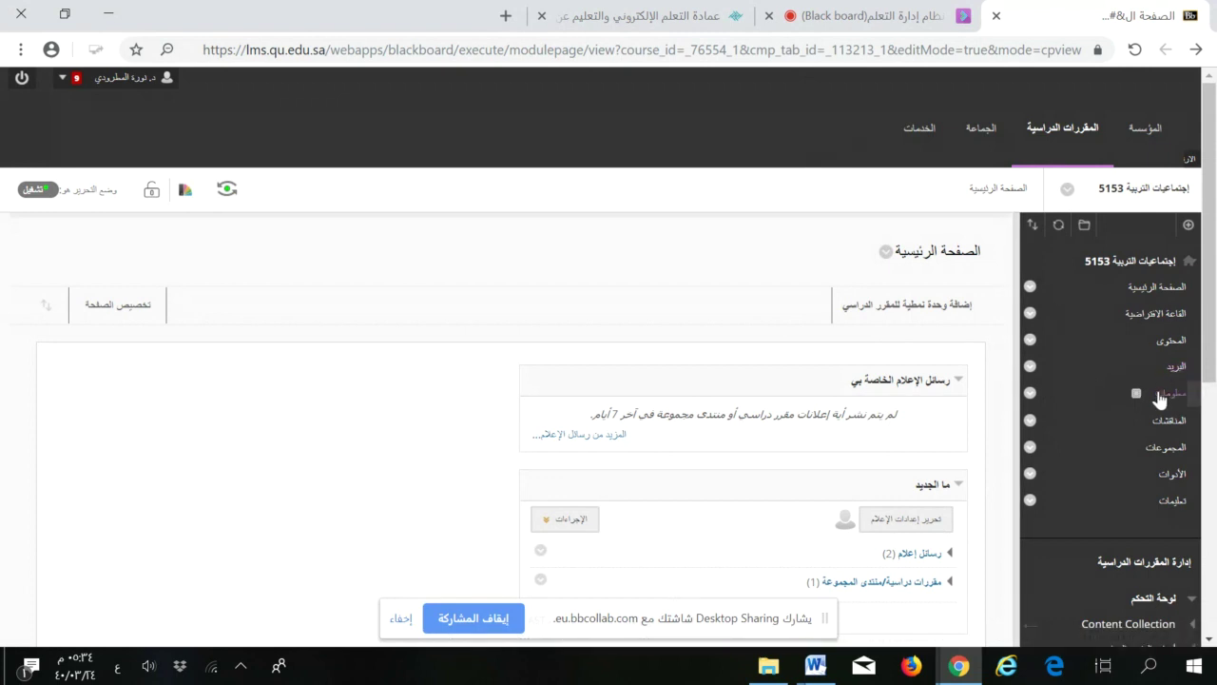
pyautogui.click(1189, 225)
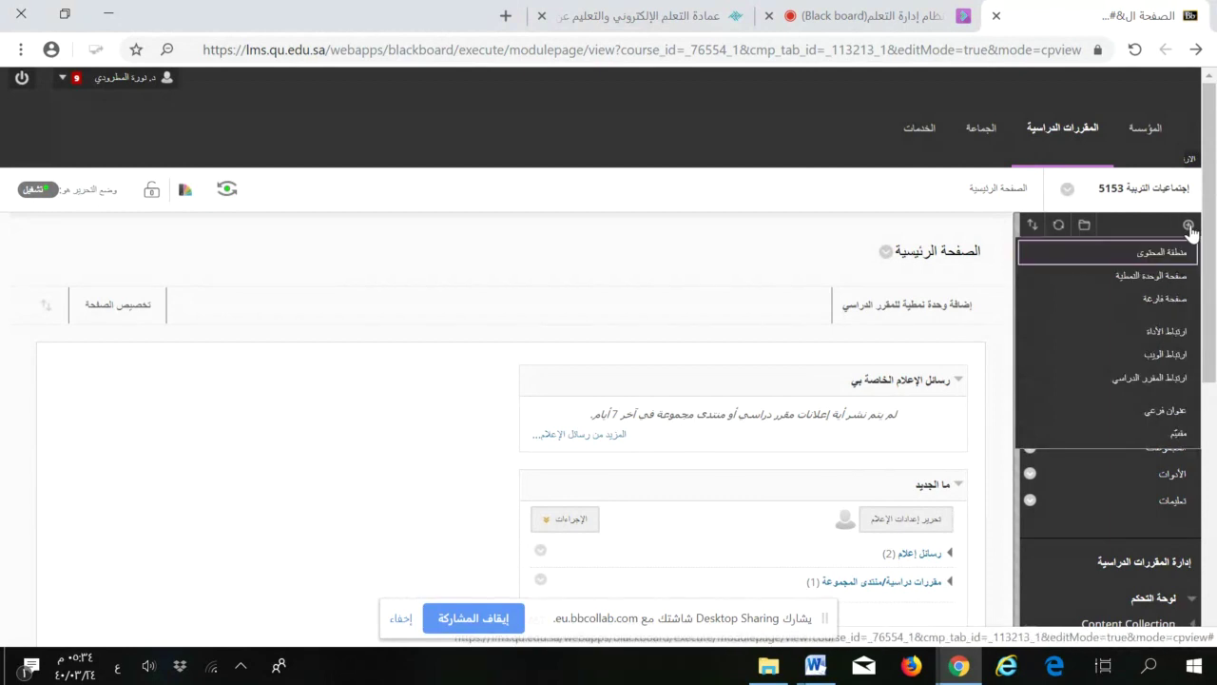
pyautogui.click(1160, 333)
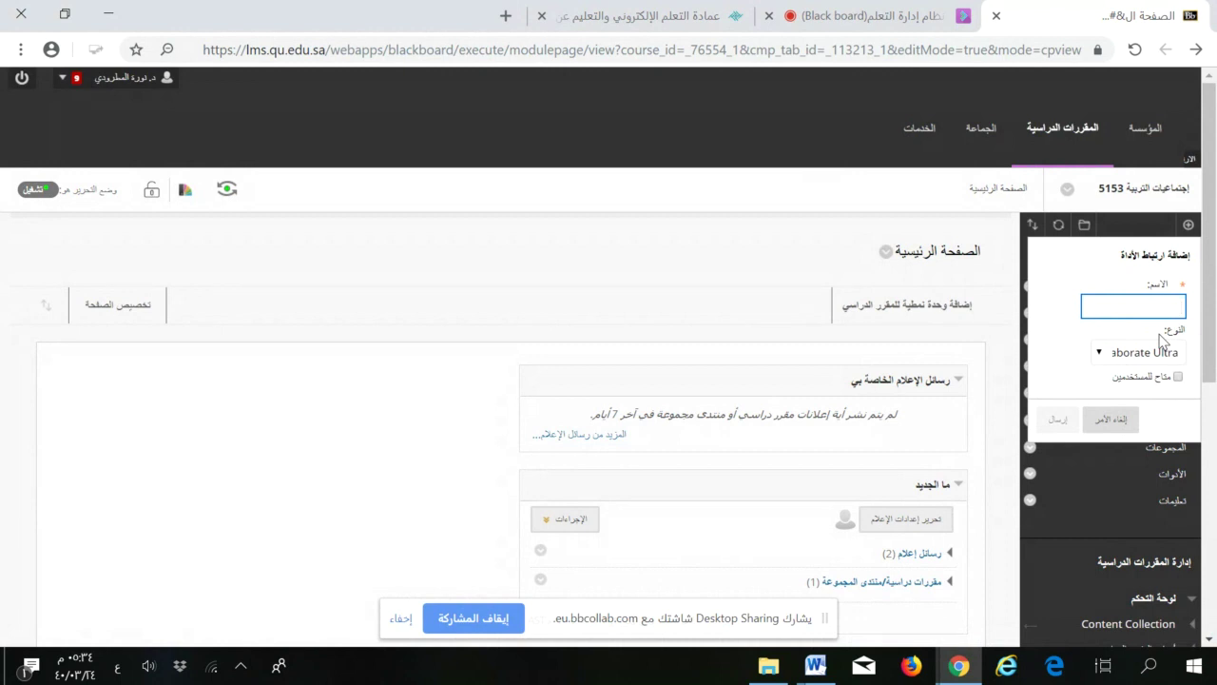
pyautogui.write('ابدا')
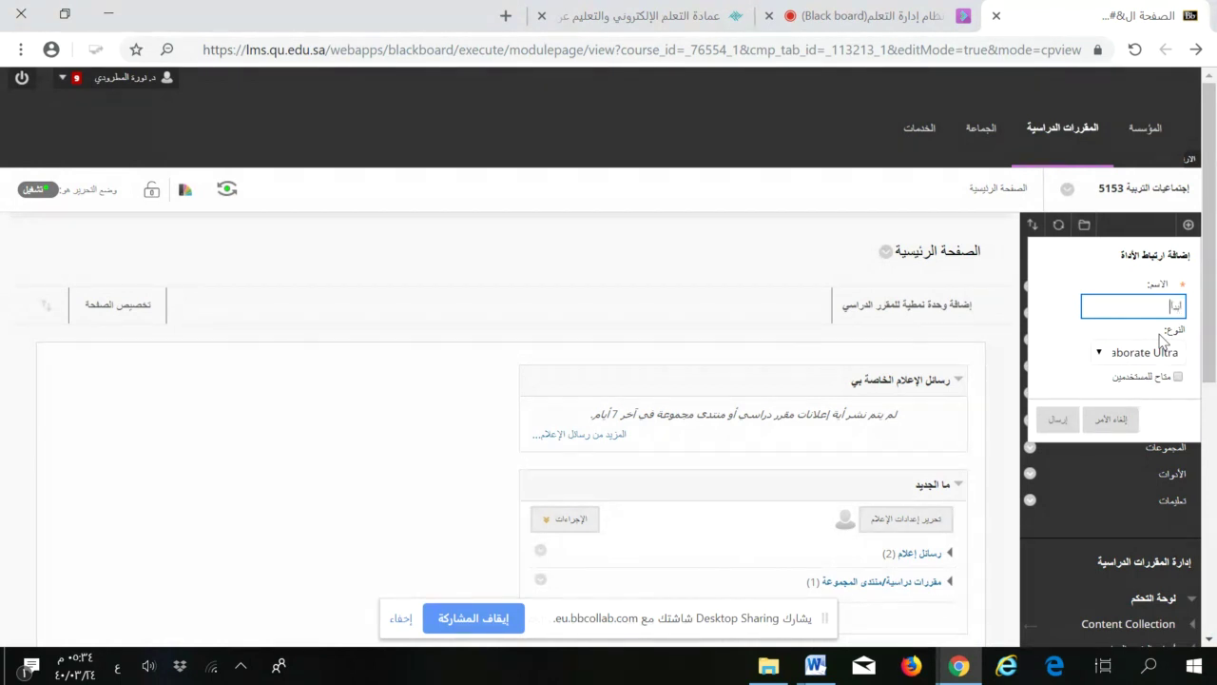
pyautogui.write(' هذ')
pyautogui.press('BackSpace')
pyautogui.press('BackSpace')
pyautogui.press('BackSpace')
pyautogui.press('BackSpace')
pyautogui.press('BackSpace')
pyautogui.press('BackSpace')
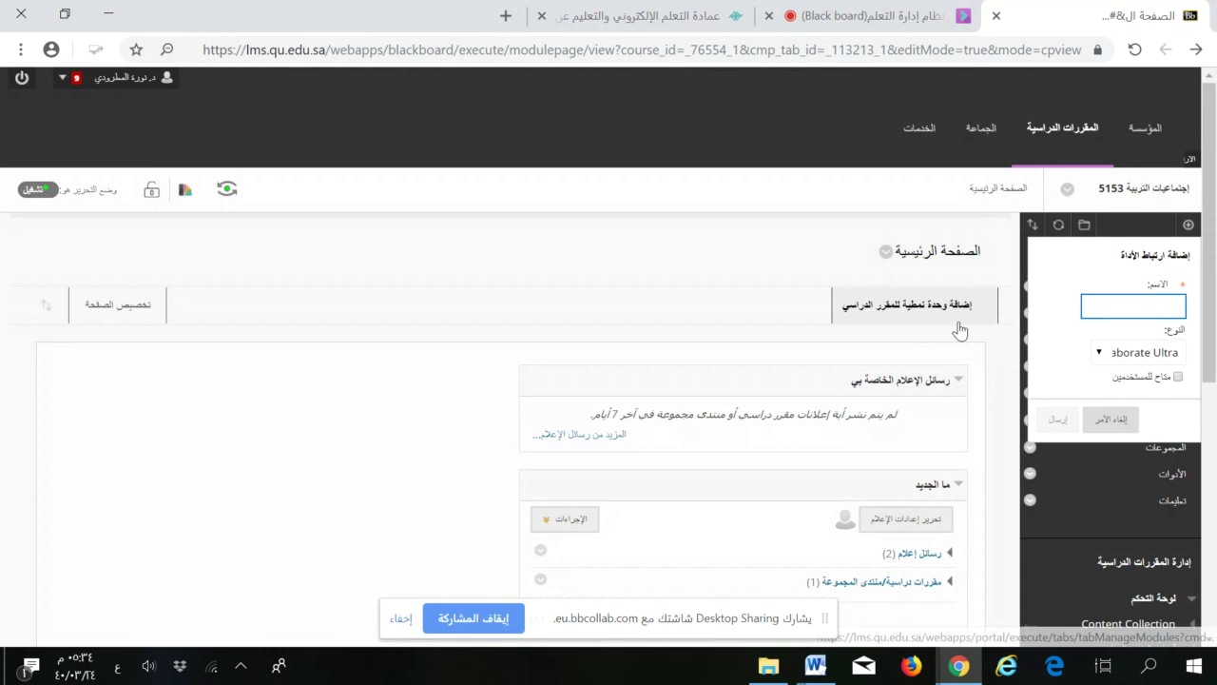
pyautogui.click(1112, 426)
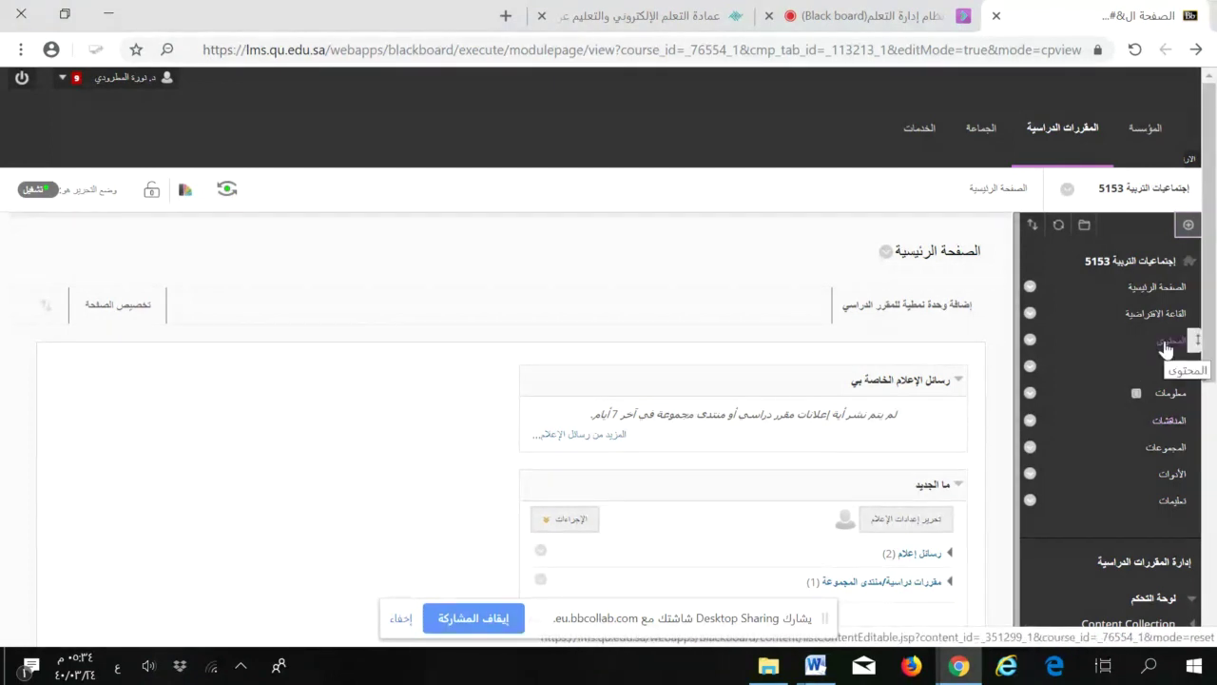
pyautogui.click(1188, 225)
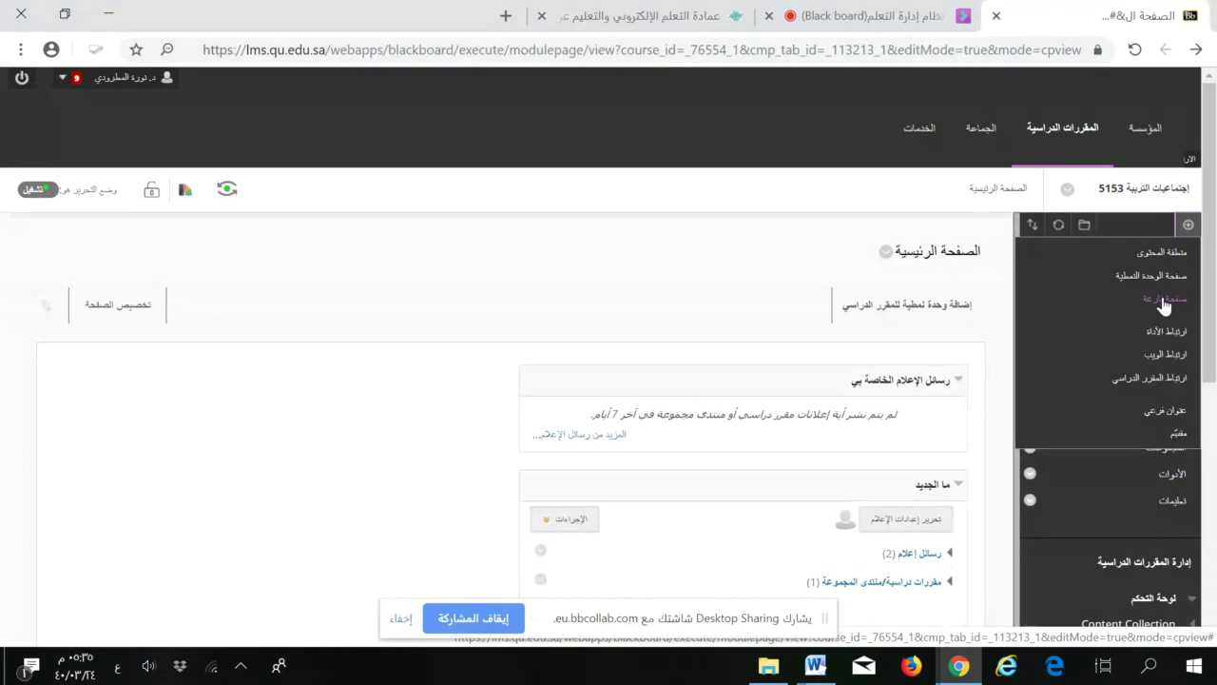
# Create the أبدأ هنا content area, available to users, and open its empty page
pyautogui.click(1154, 255)
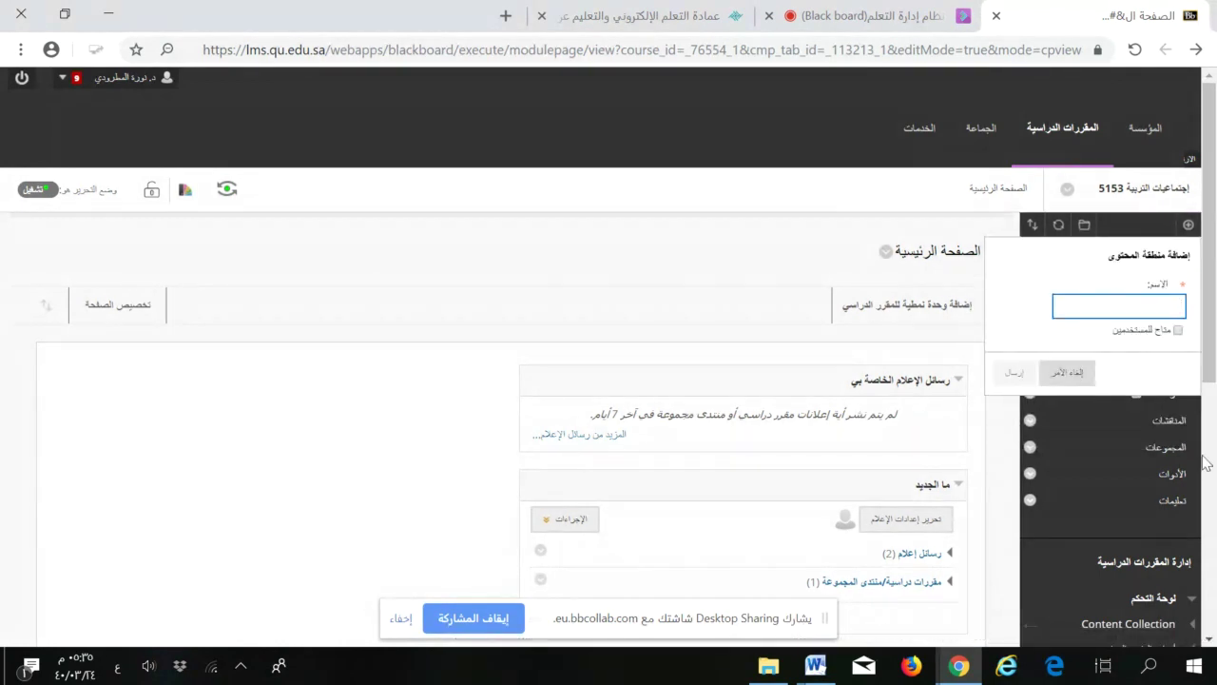
pyautogui.write('أبد')
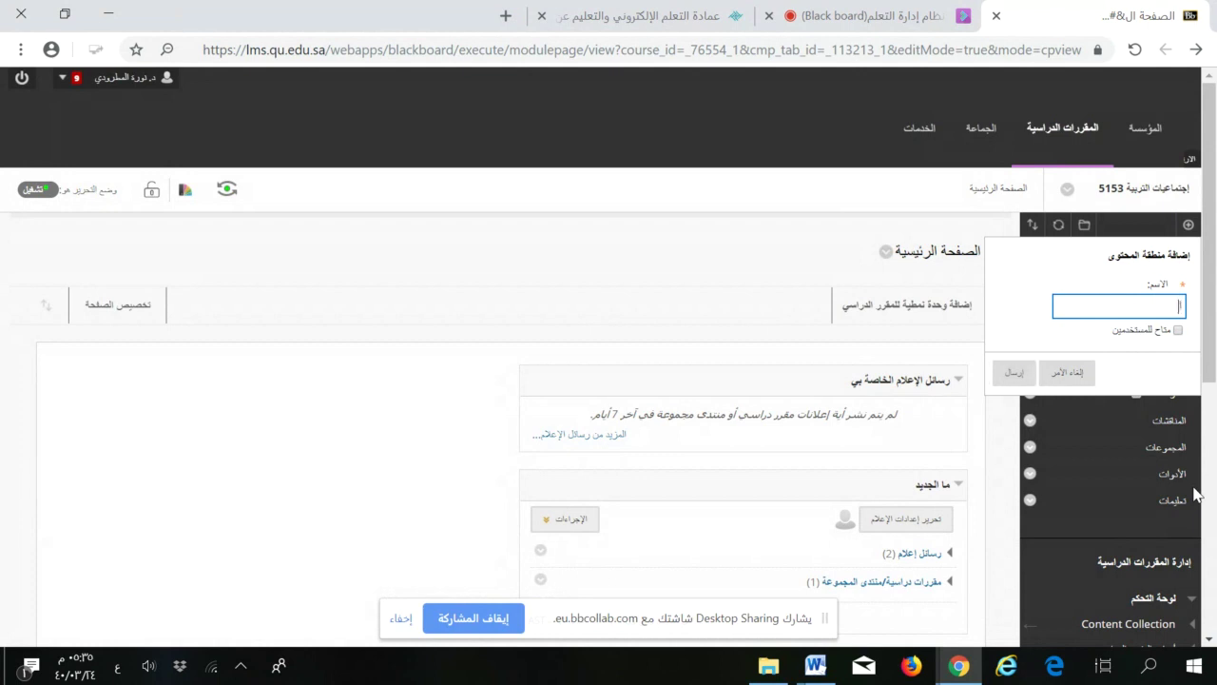
pyautogui.write('ا هذ')
pyautogui.click(1178, 330)
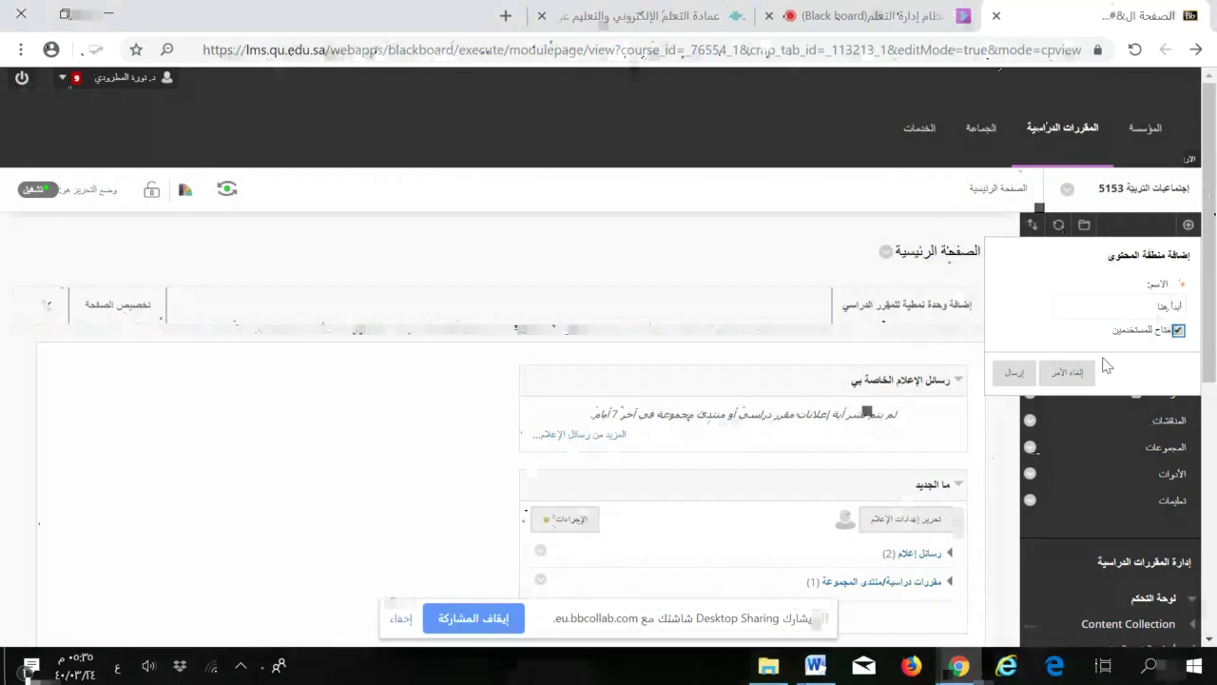
pyautogui.click(1015, 375)
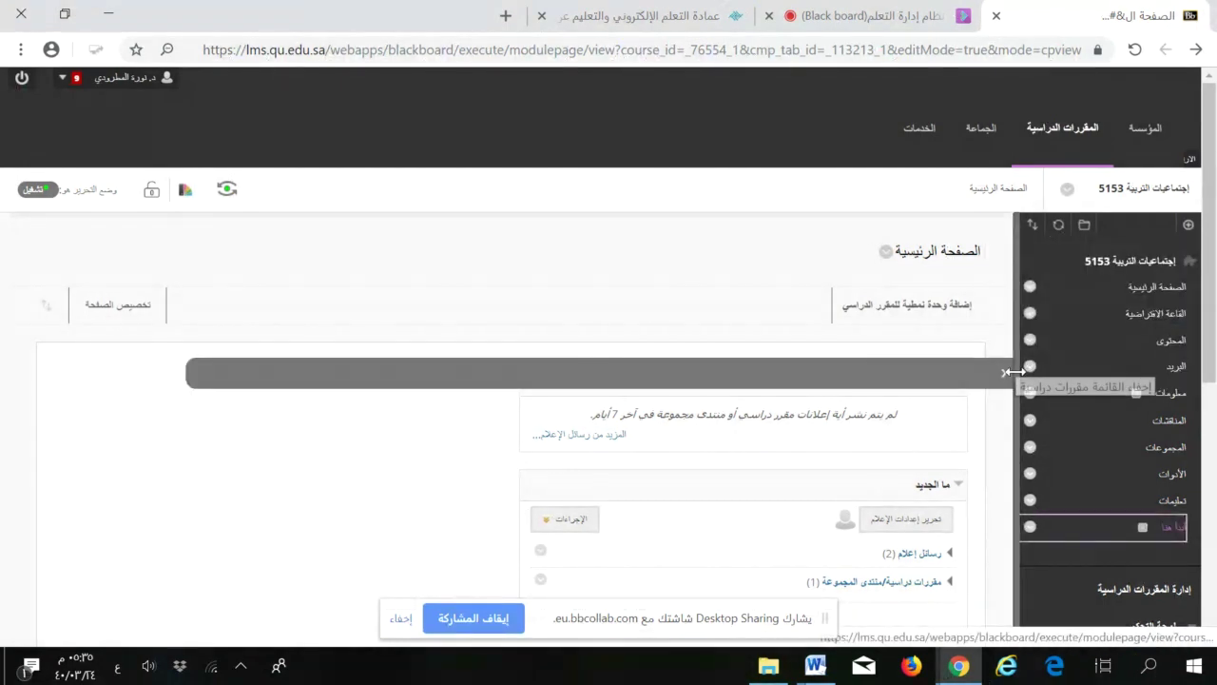
pyautogui.click(1168, 535)
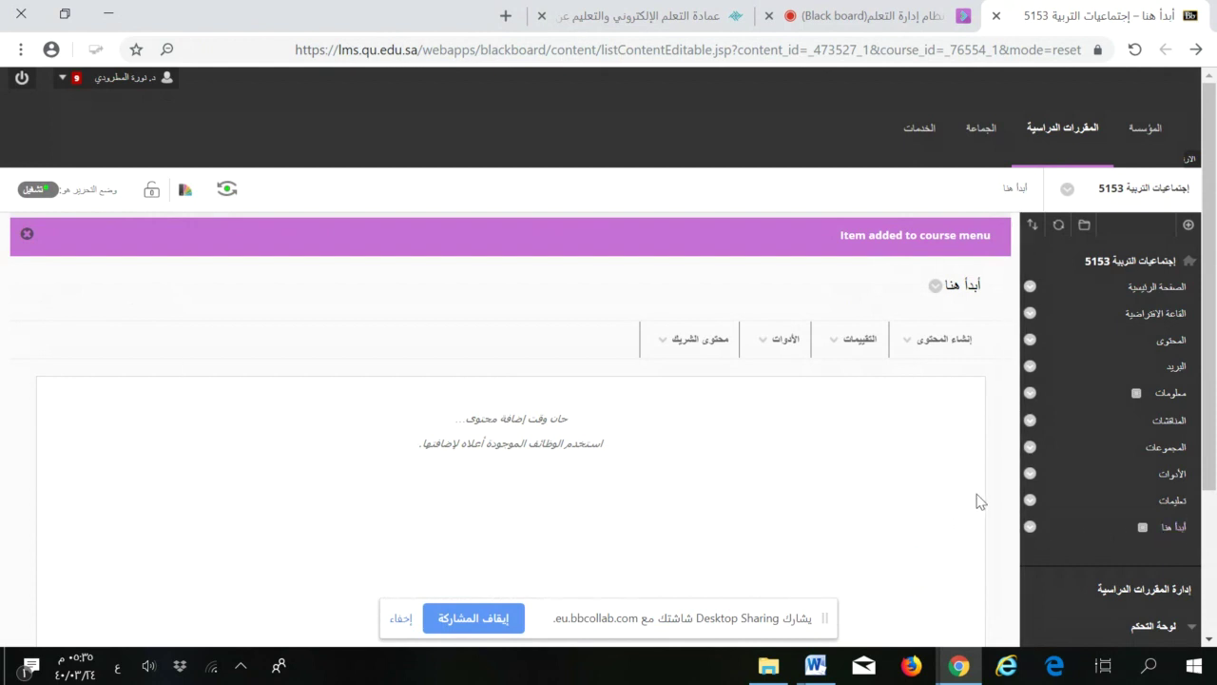
pyautogui.click(861, 340)
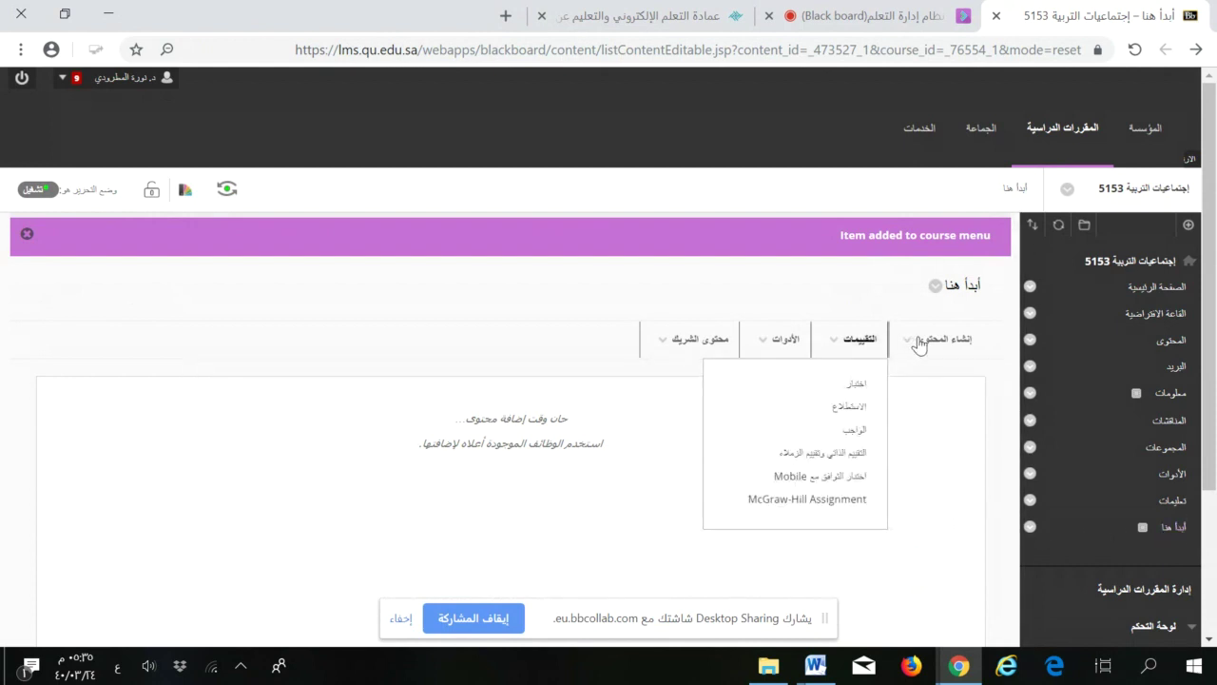
pyautogui.click(937, 342)
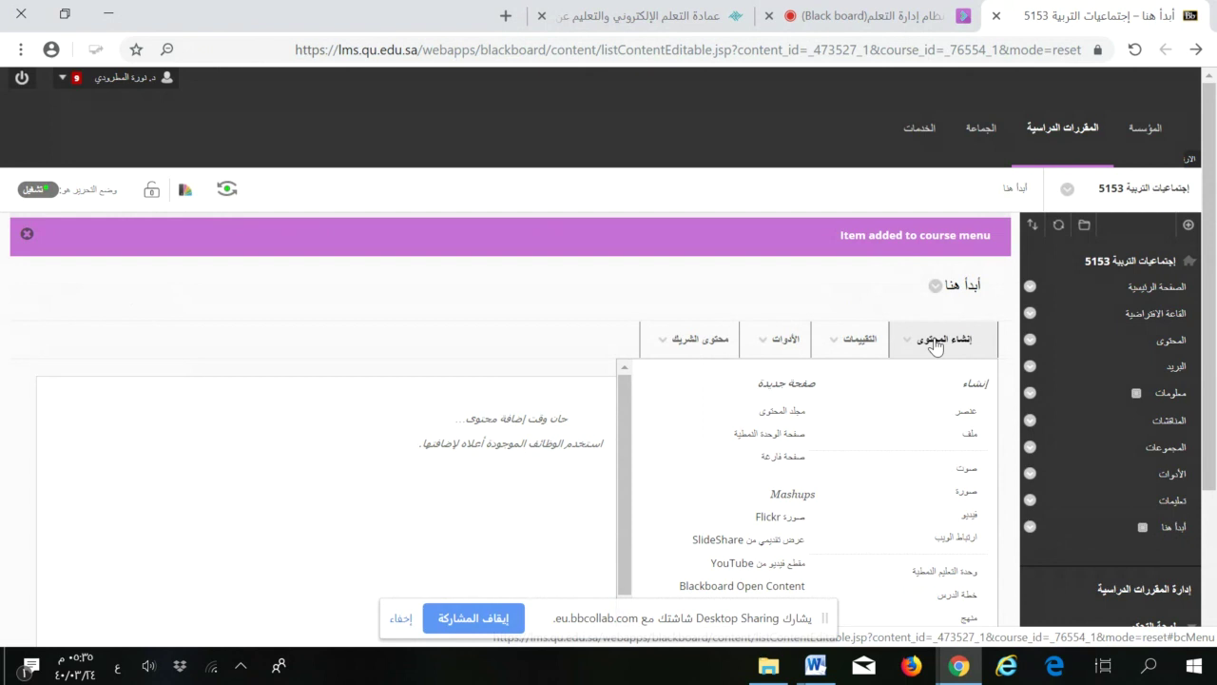
pyautogui.click(957, 442)
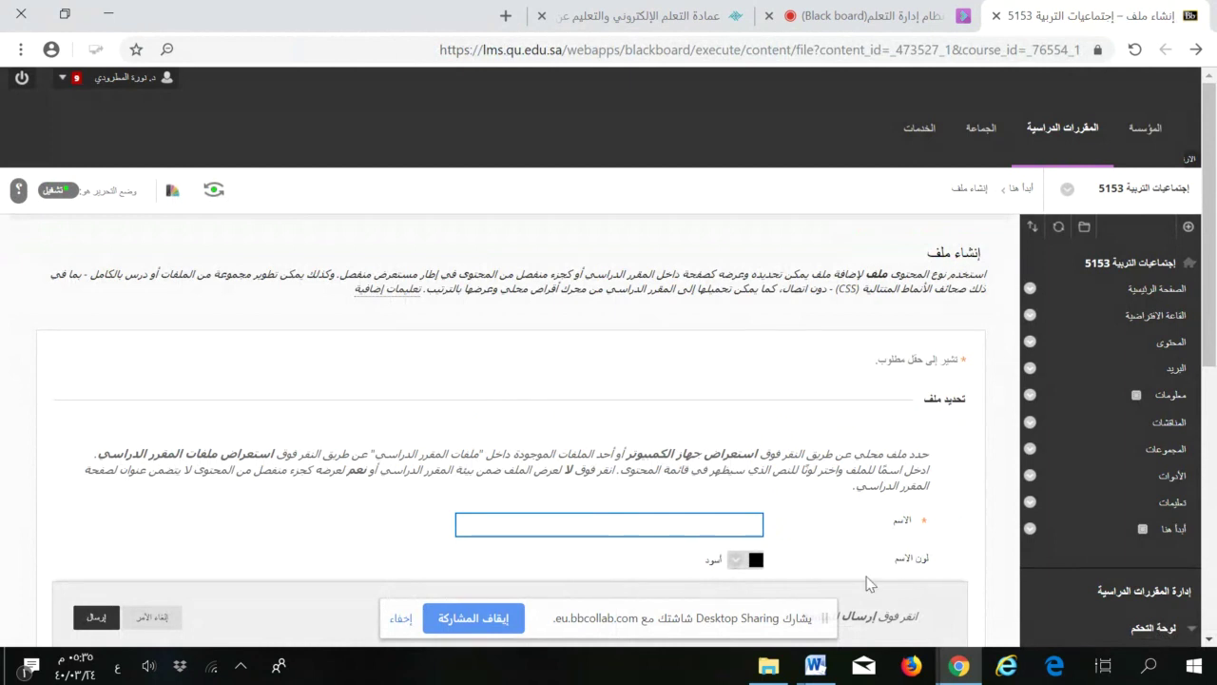
pyautogui.click(814, 669)
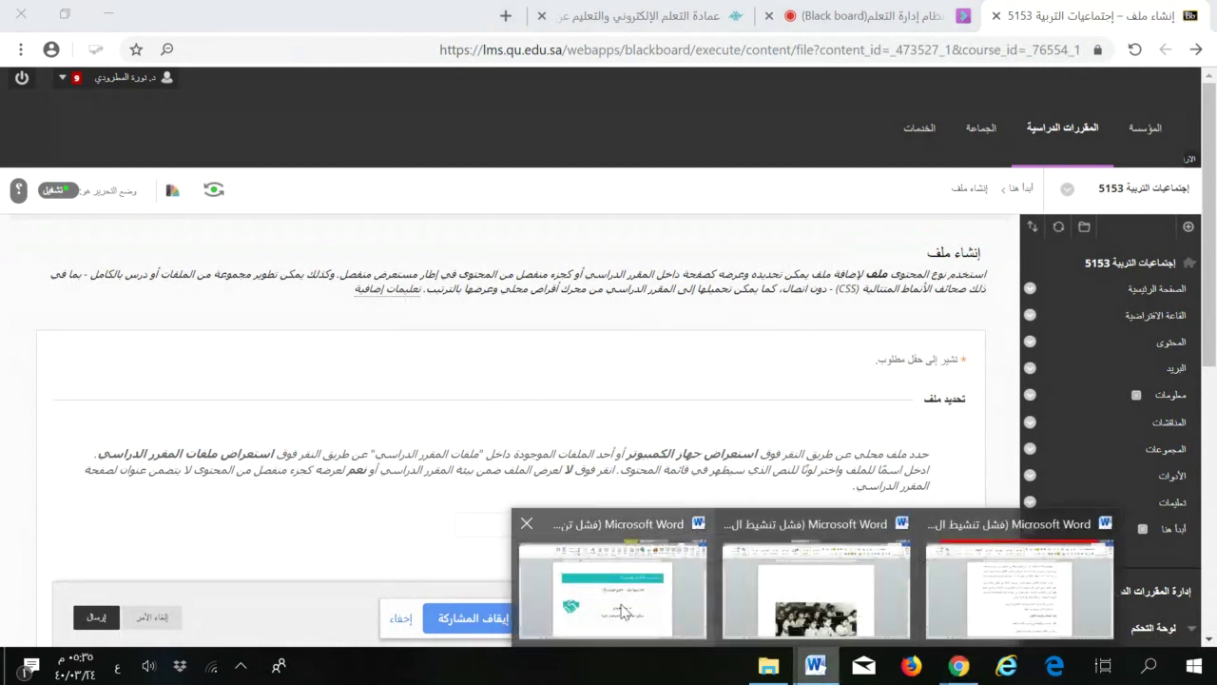
pyautogui.click(622, 594)
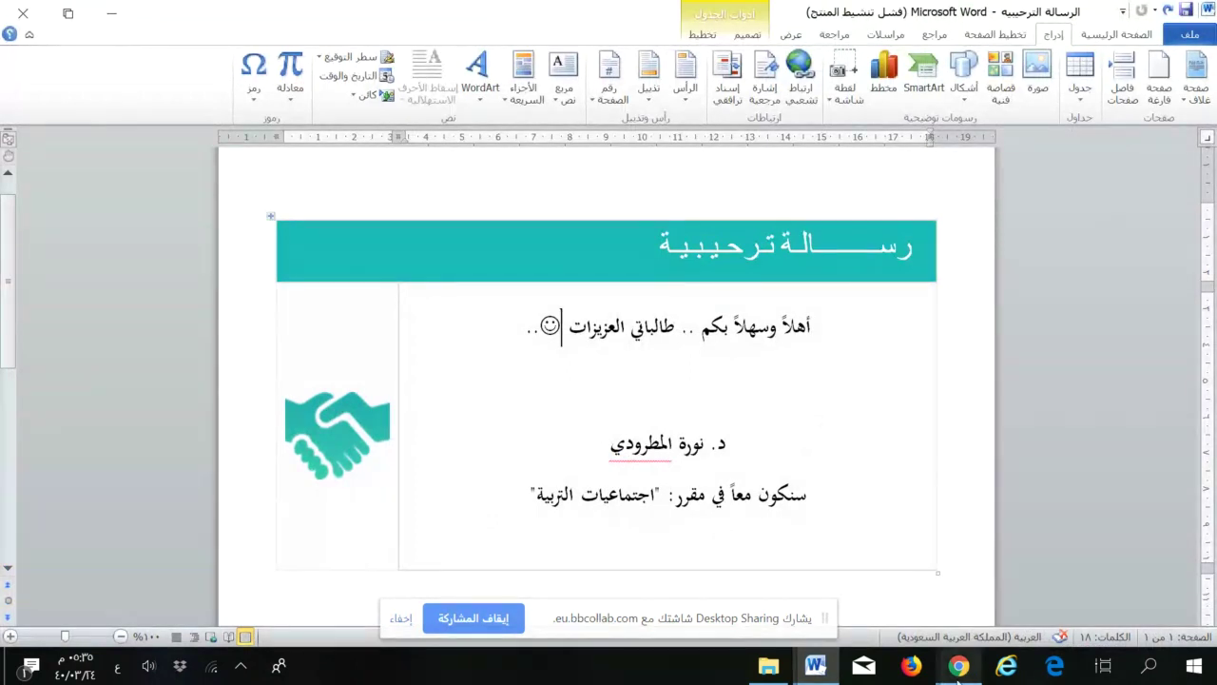
pyautogui.moveTo(959, 677)
pyautogui.click(708, 533)
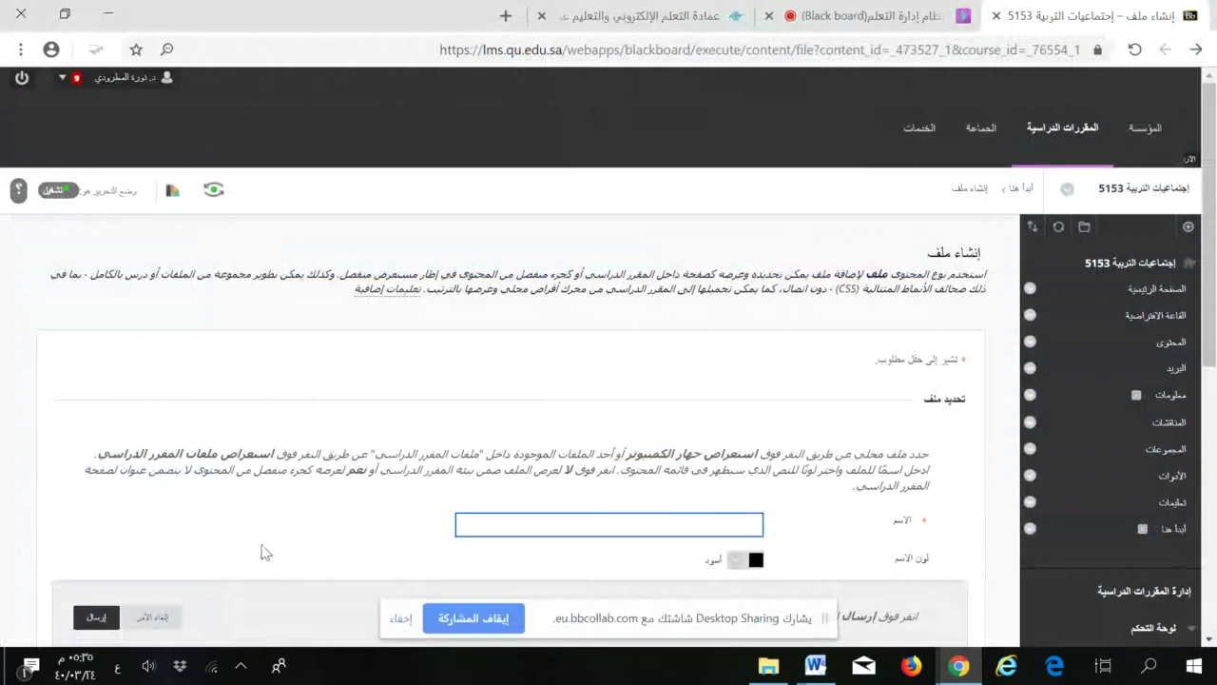
pyautogui.click(143, 618)
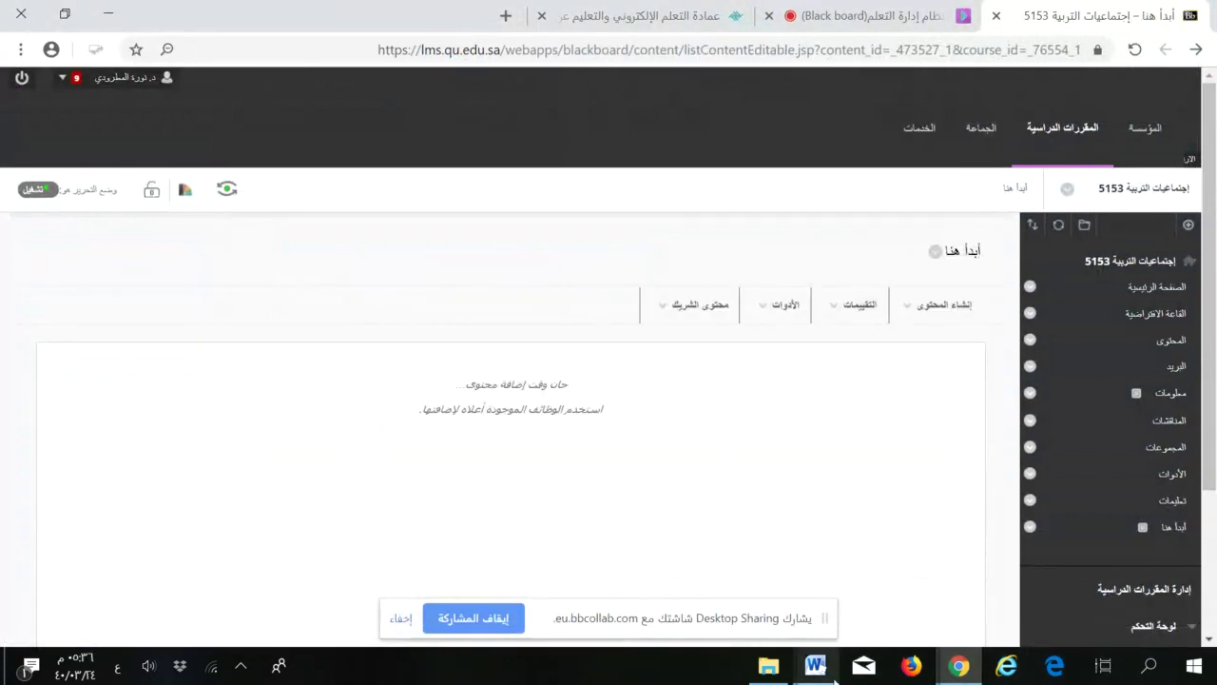
# Copy the entire Word welcome letter and return to the Blackboard أبدأ هنا page
pyautogui.moveTo(818, 673)
pyautogui.click(617, 571)
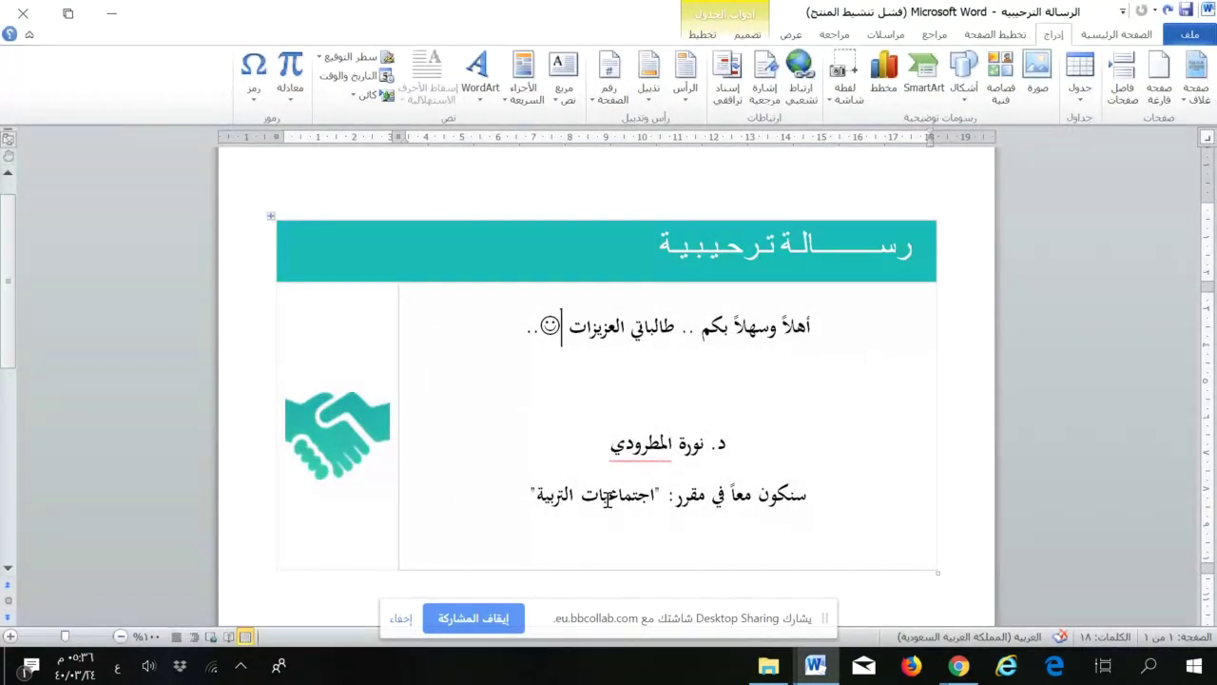
pyautogui.hotkey('ctrl', 'a')
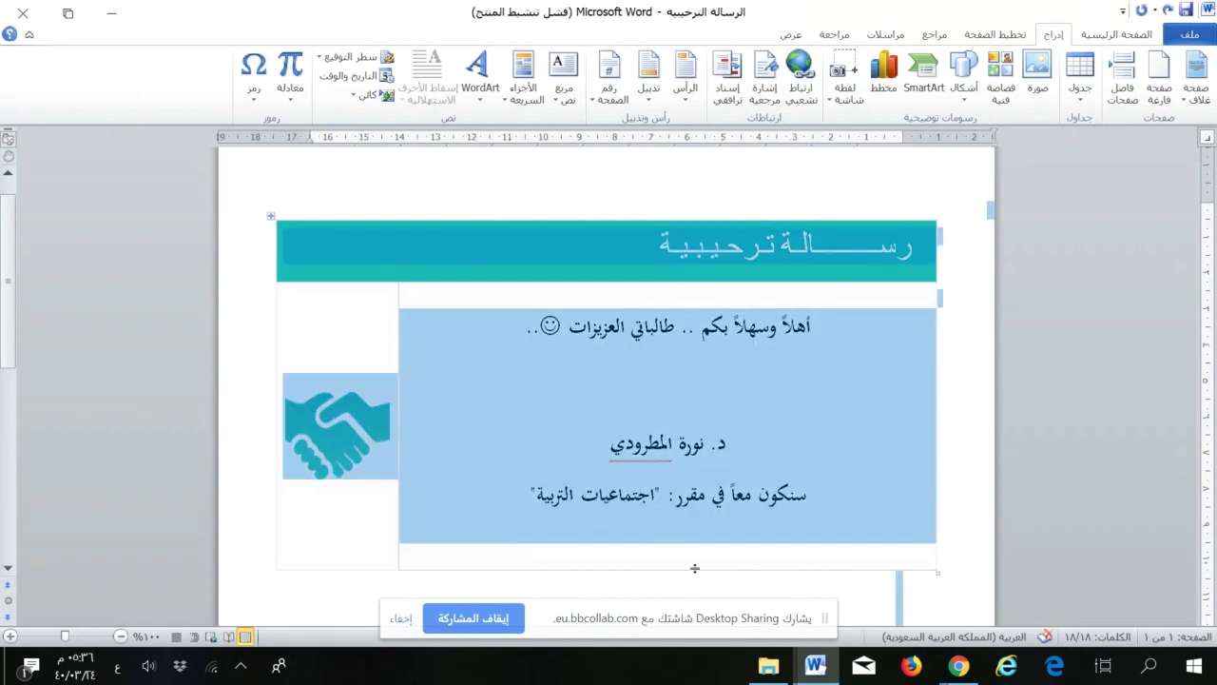
pyautogui.click(960, 668)
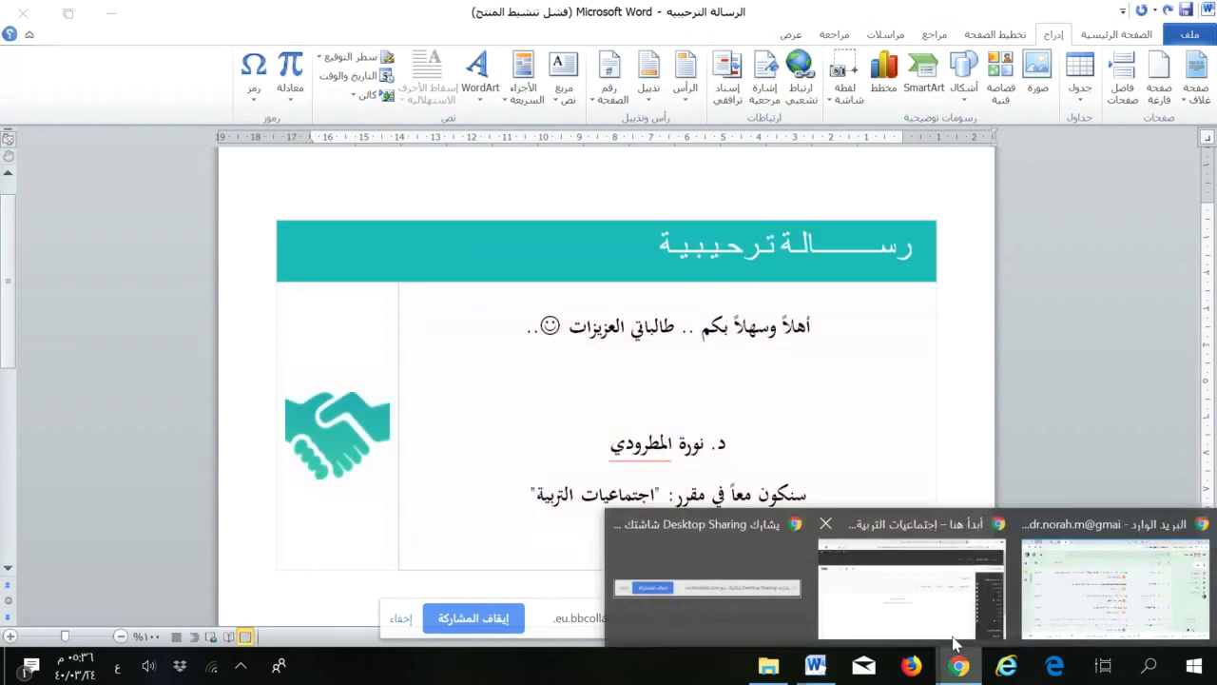
pyautogui.click(940, 604)
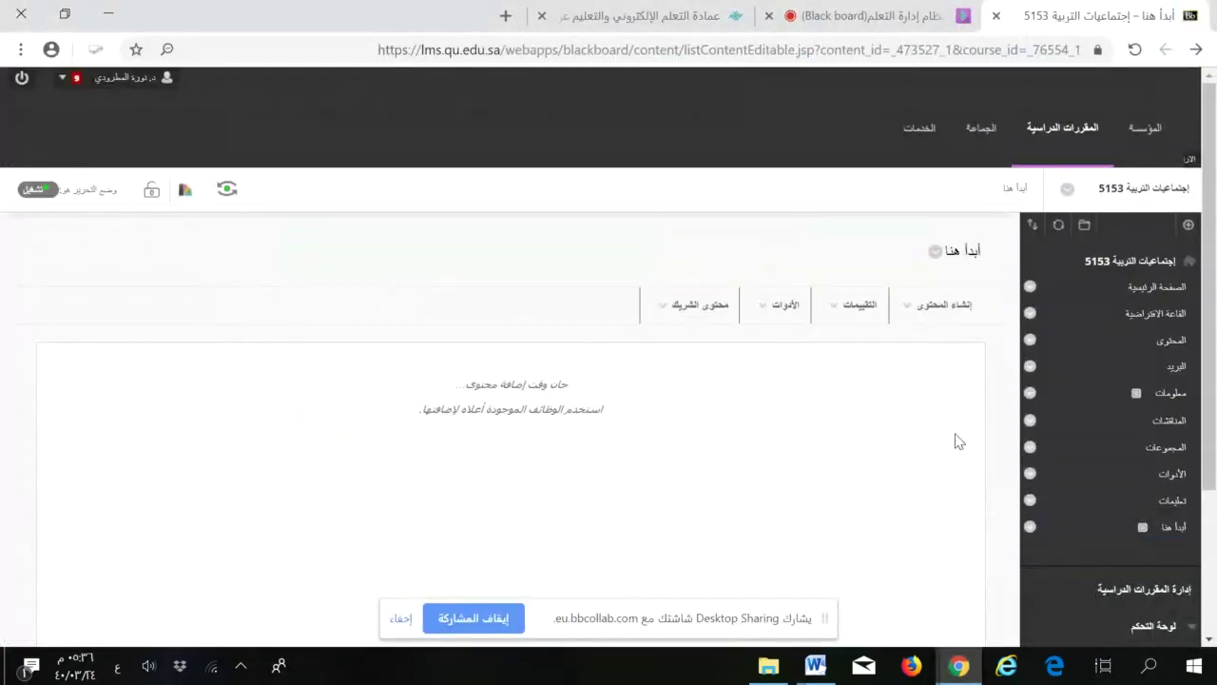
# Start a new content item in أبدأ هنا named رسالة ترحيبية
pyautogui.click(935, 306)
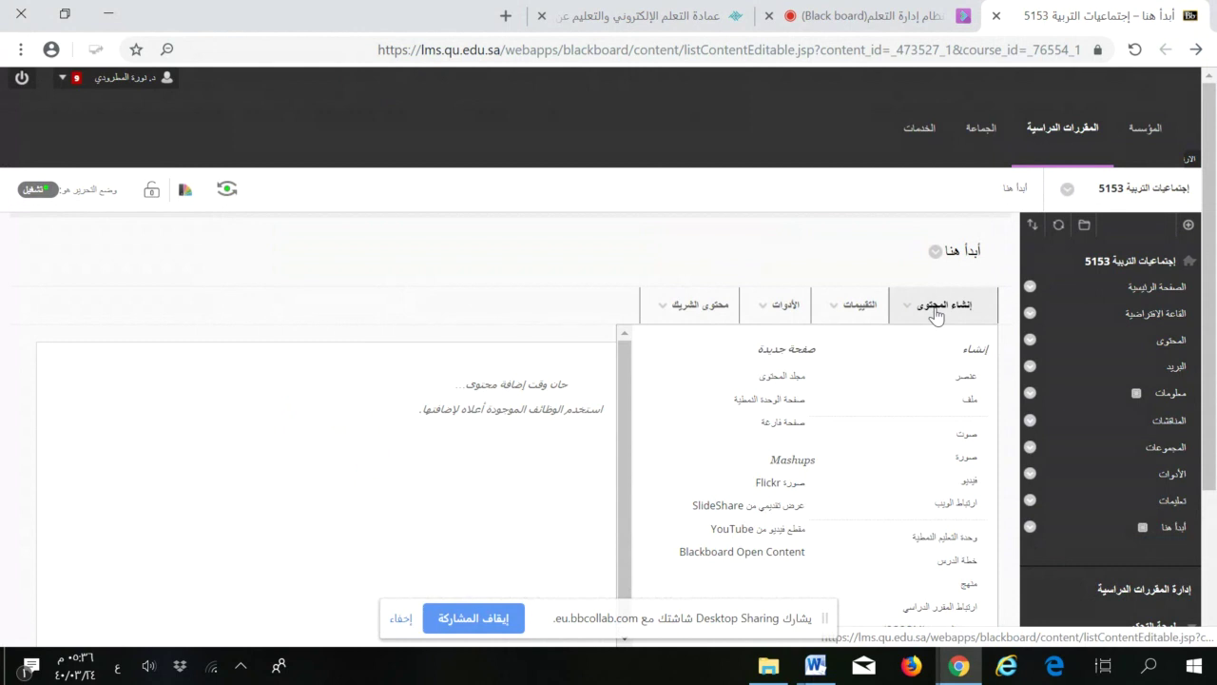
pyautogui.click(964, 380)
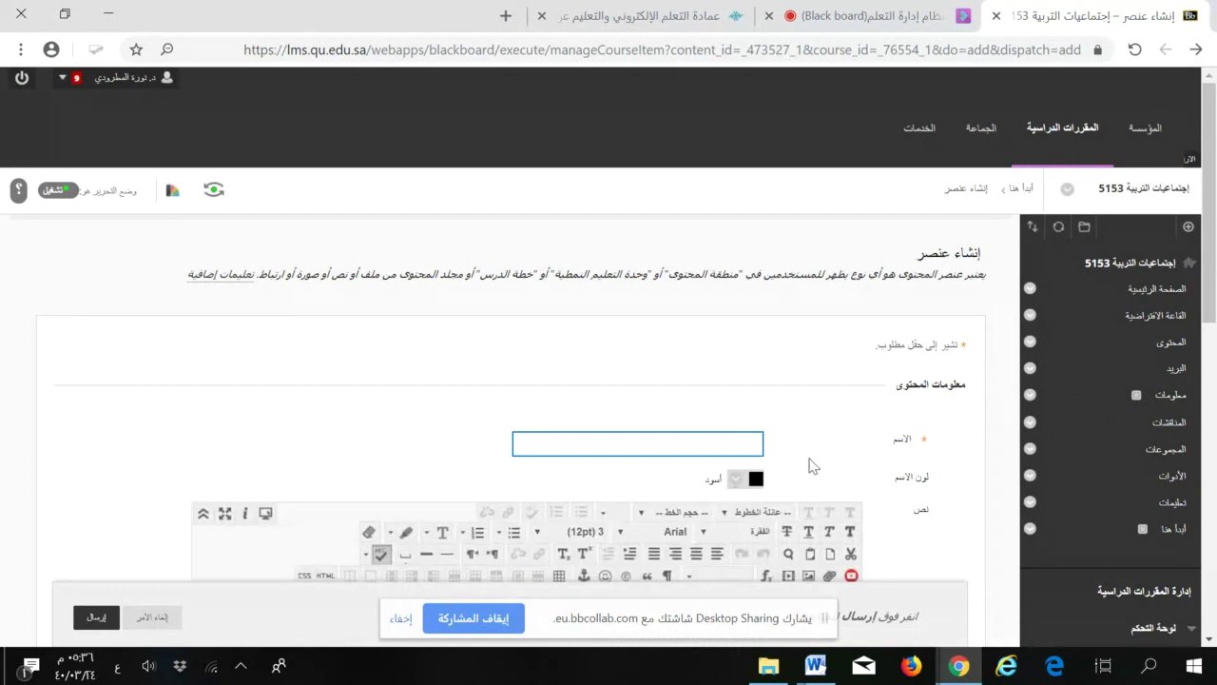
pyautogui.write('الة ترحيبية')
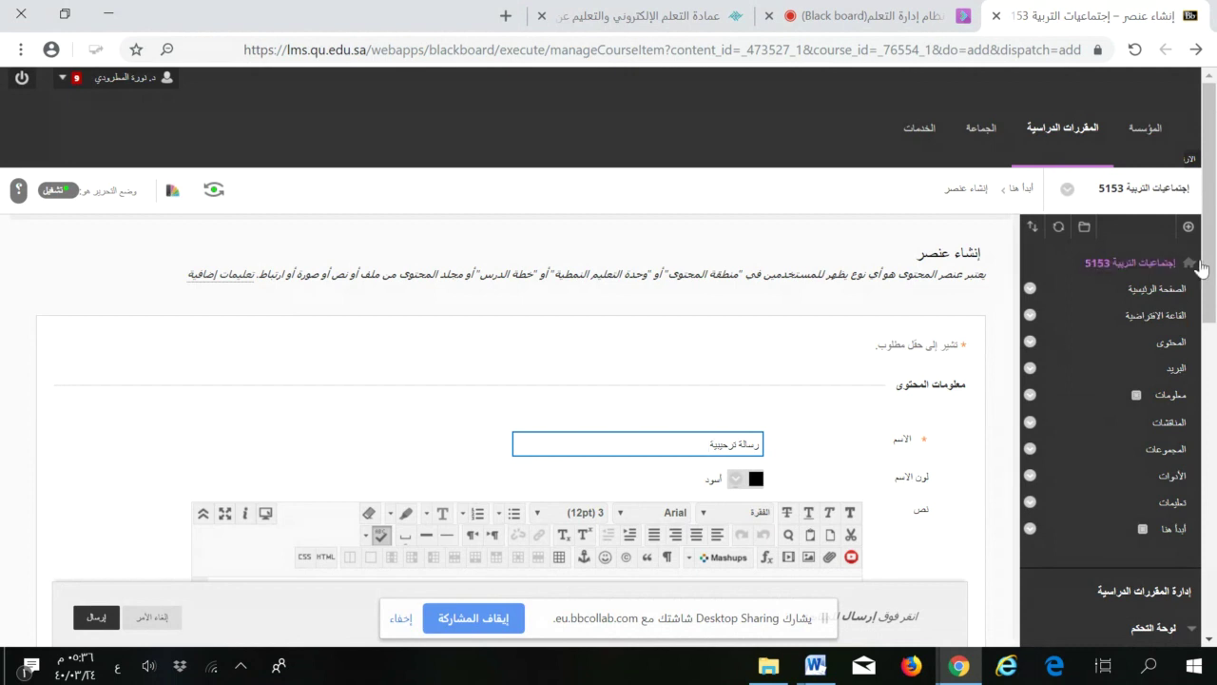
pyautogui.scroll(-4, 1030, 355)
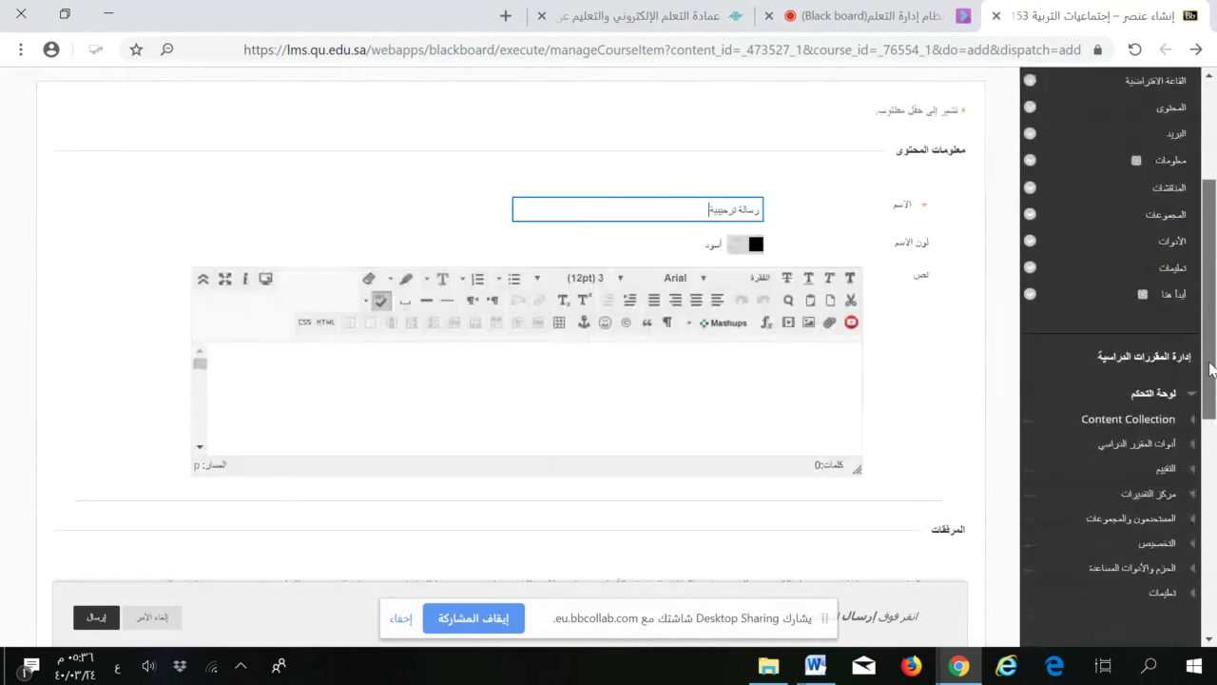
# Enlarge the text editor and paste the welcome letter with its teal banner
pyautogui.click(858, 354)
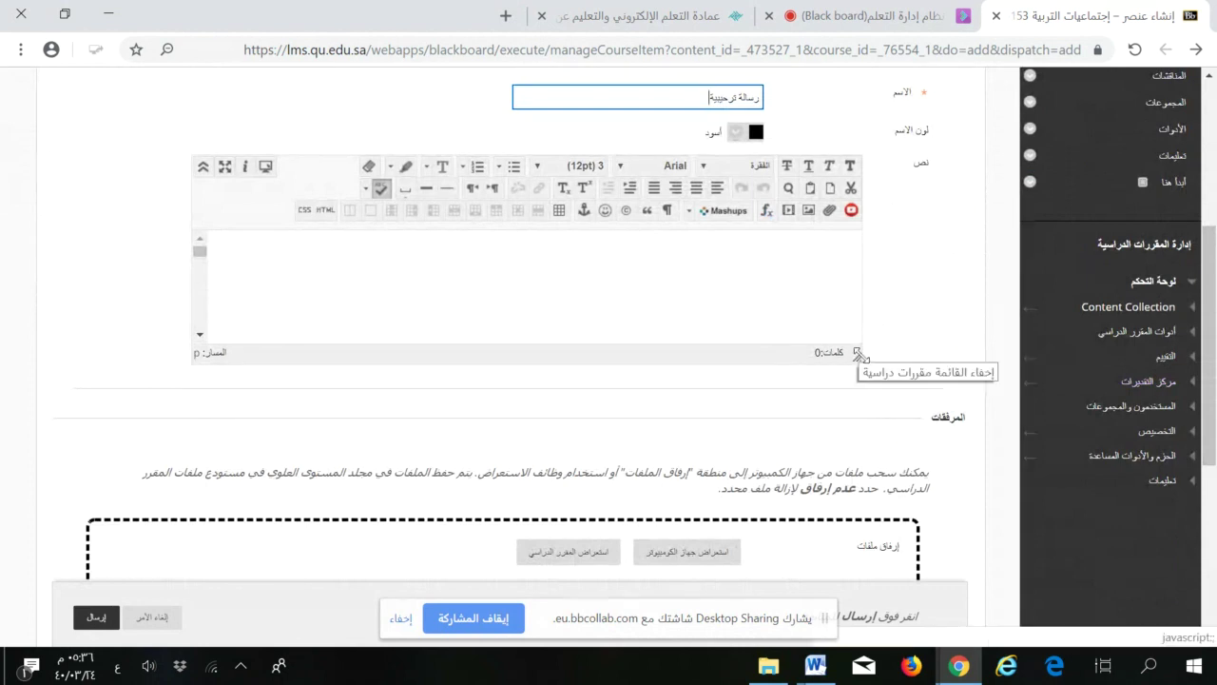
pyautogui.moveTo(859, 355); pyautogui.dragTo(929, 505)
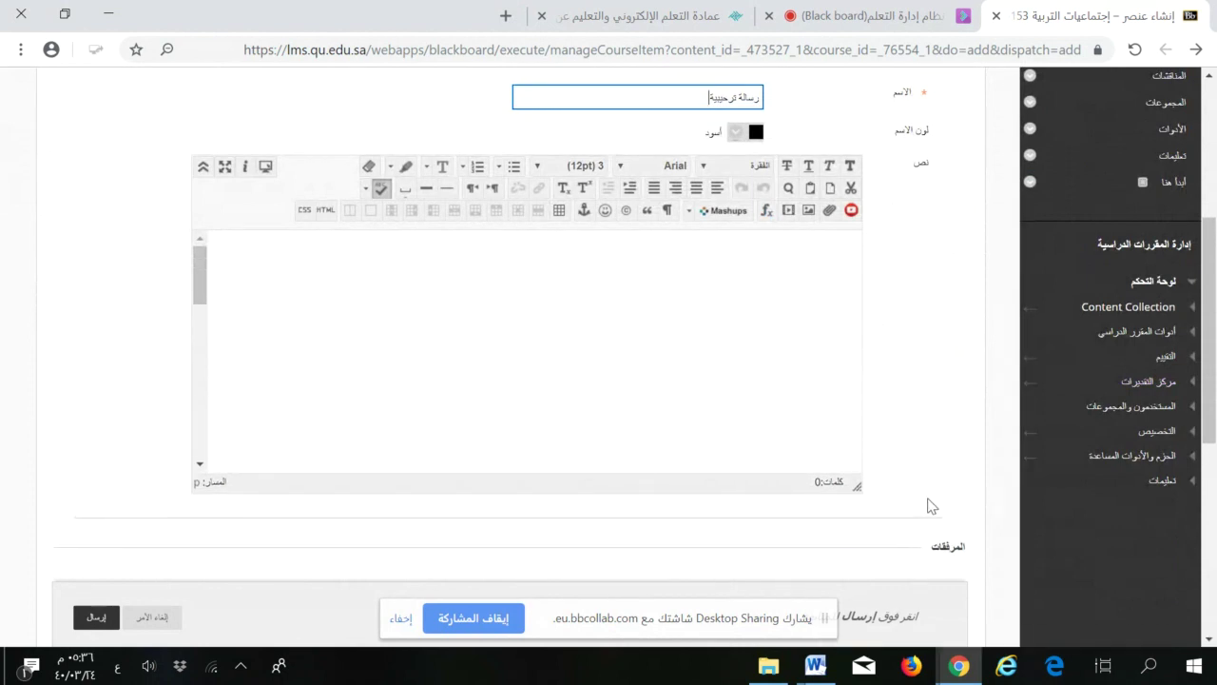
pyautogui.click(839, 280)
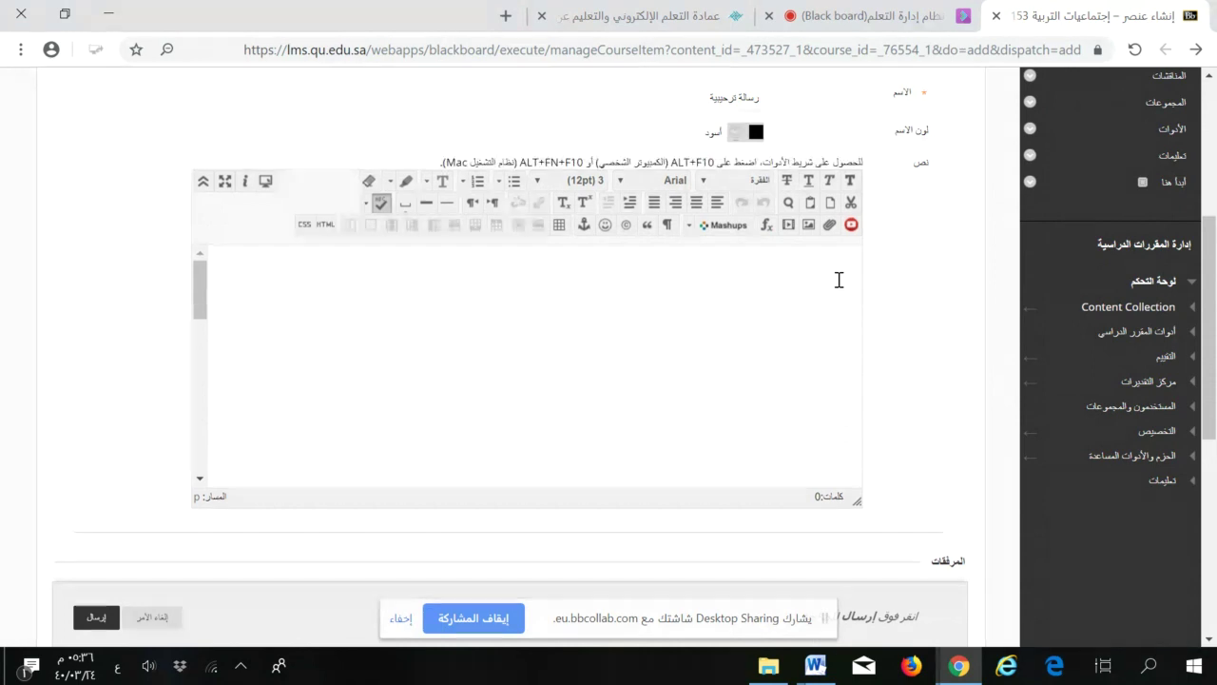
pyautogui.write('رسالة ترحيبية أهلاً وسهلاً بكم .. طالباتي العزيزات ☺')
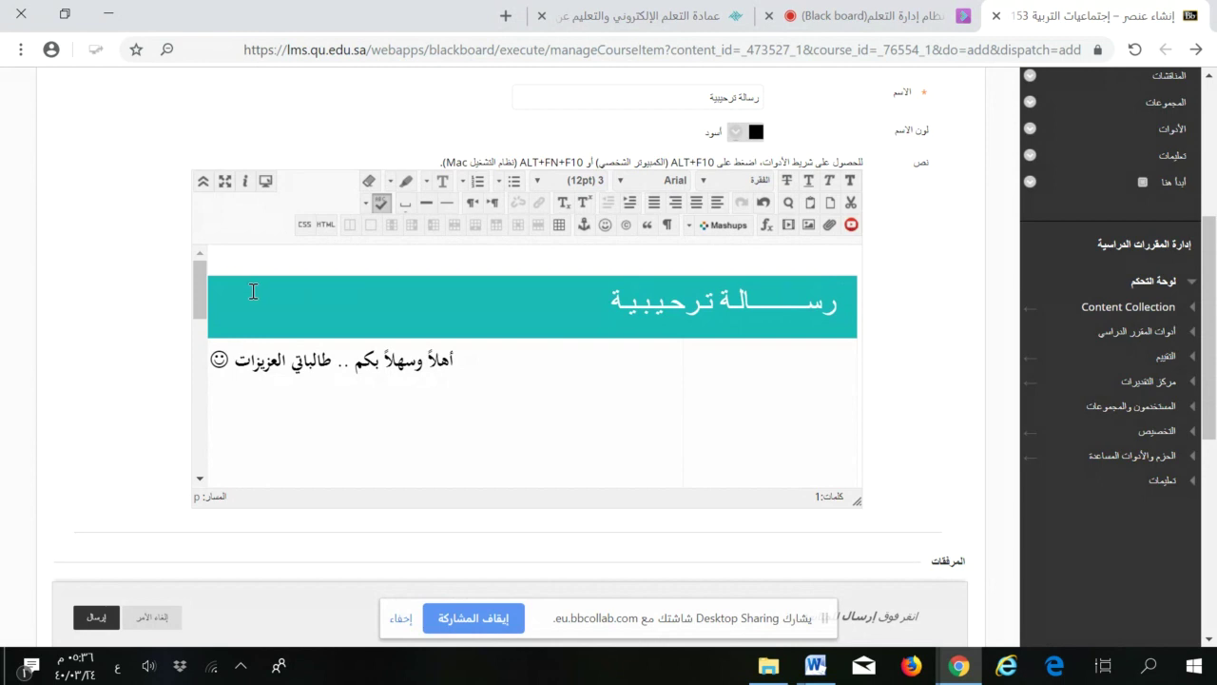
pyautogui.moveTo(198, 294)
pyautogui.mouseDown()
pyautogui.moveTo(199, 350)
pyautogui.moveTo(199, 322)
pyautogui.mouseUp()
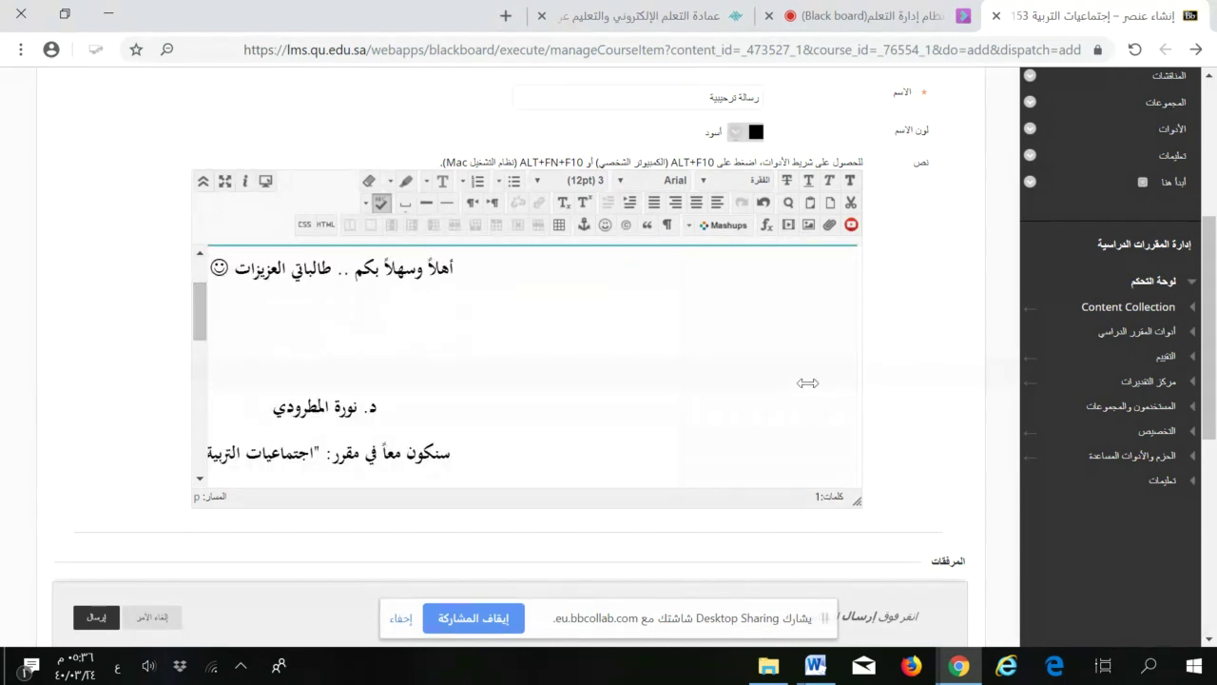
pyautogui.click(786, 323)
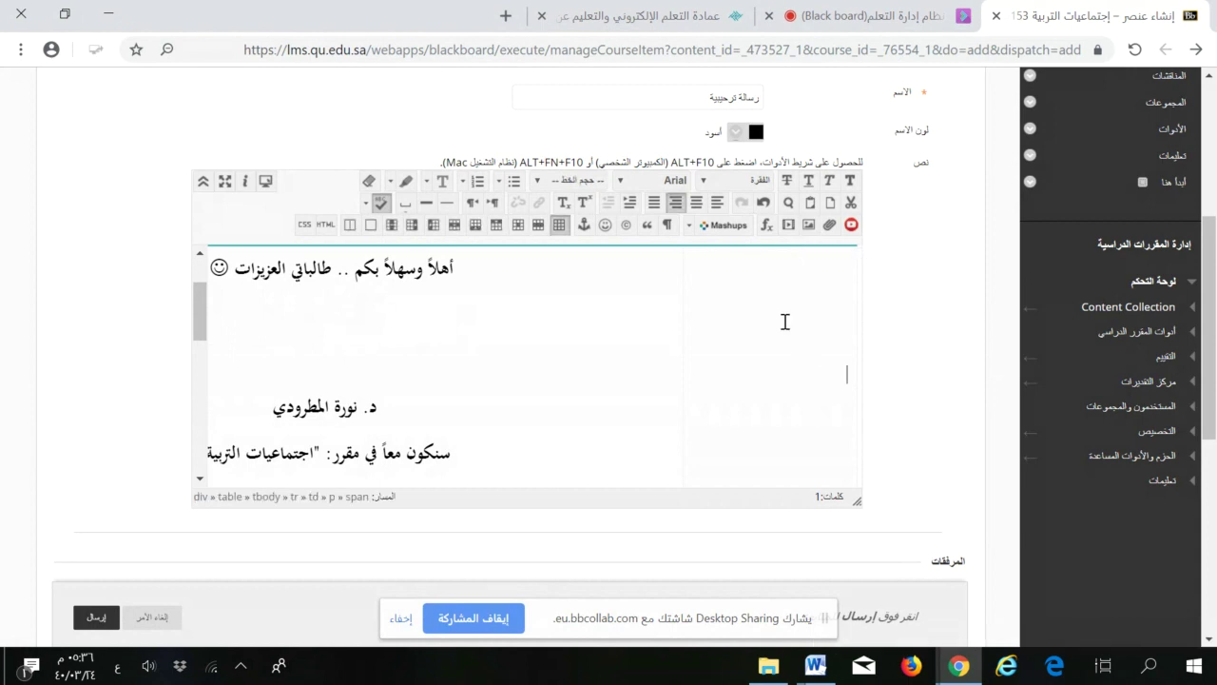
# Upload ترحيب.png from the اجتماعيات التربية folder and insert it without a description
pyautogui.click(808, 226)
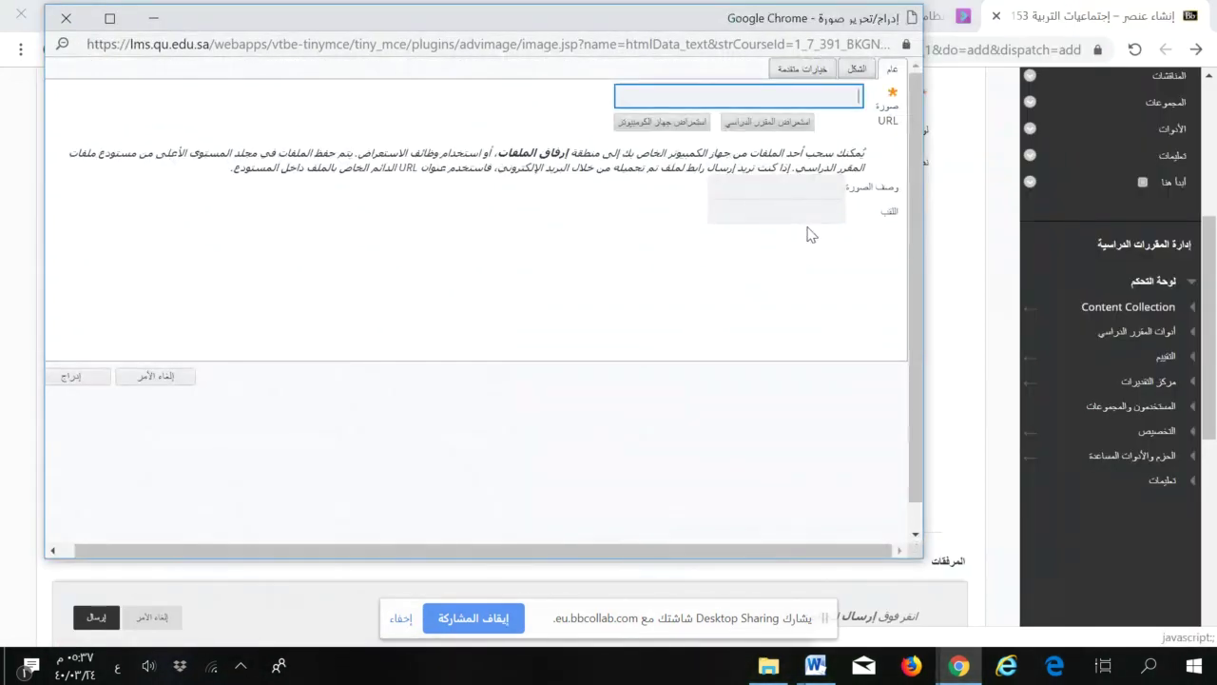
pyautogui.click(678, 124)
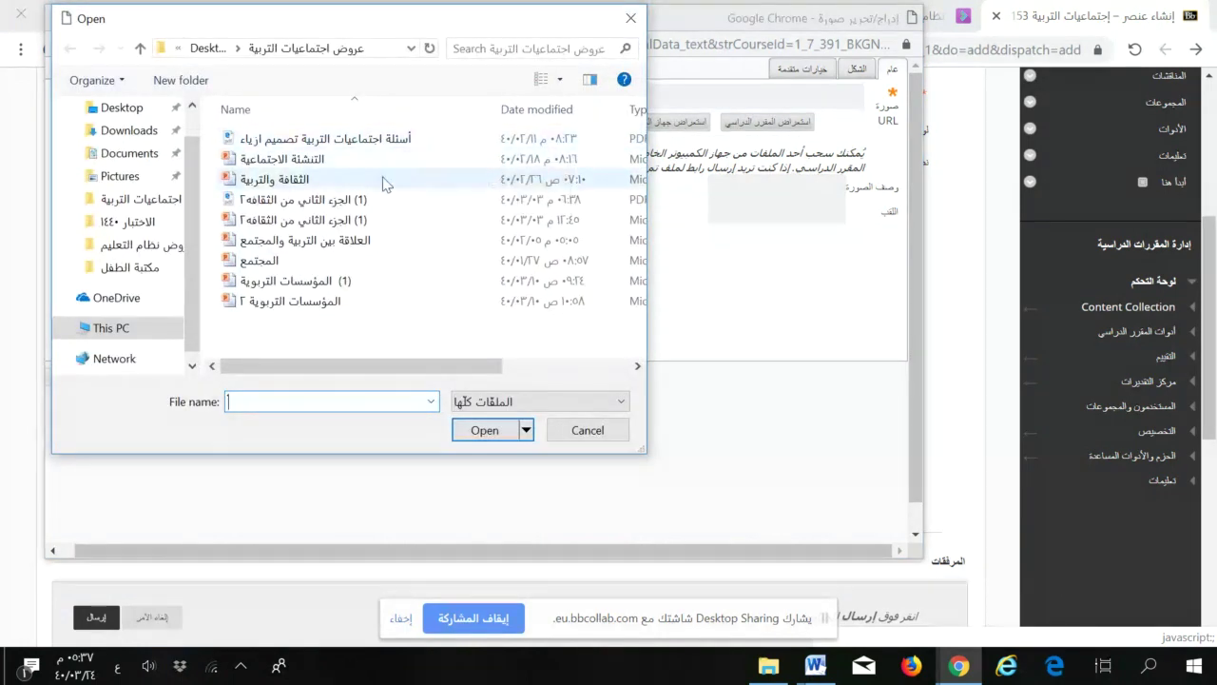
pyautogui.click(176, 203)
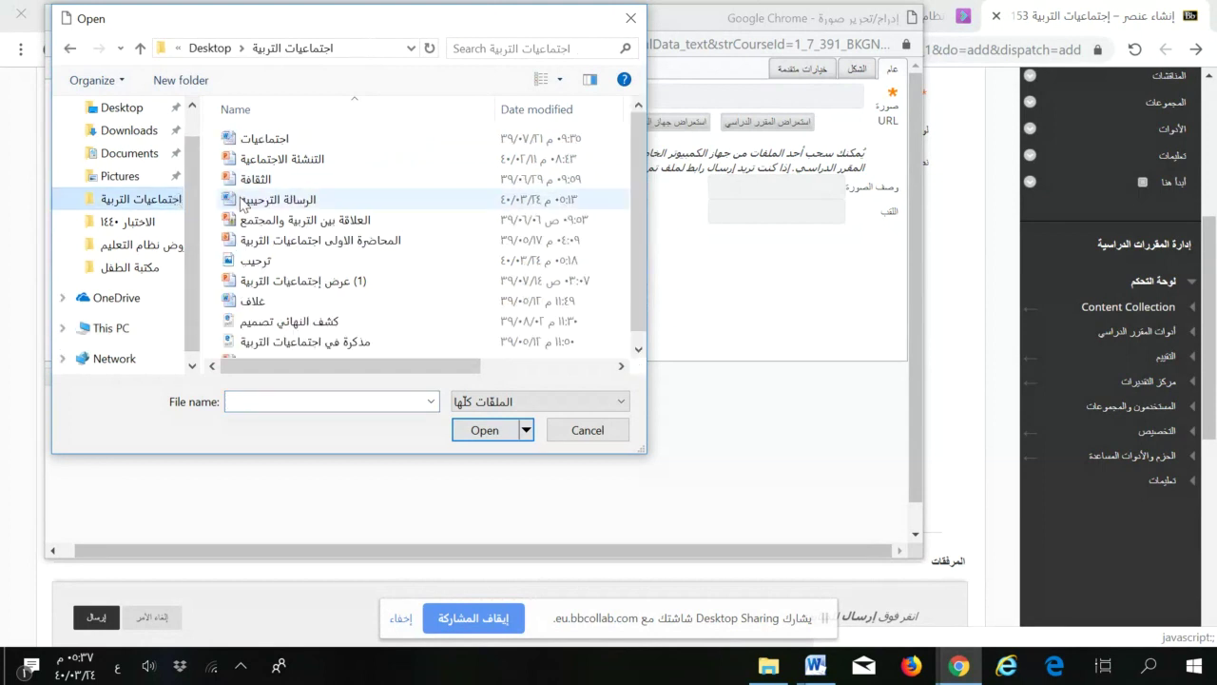
pyautogui.click(261, 268)
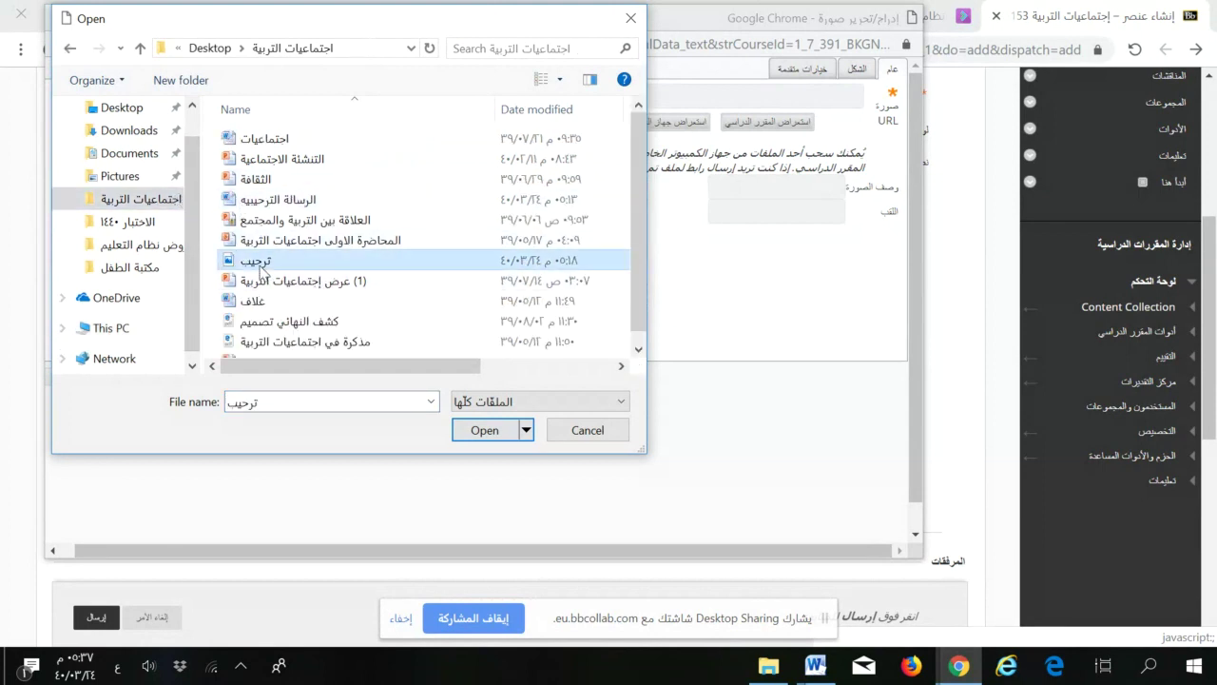
pyautogui.click(481, 434)
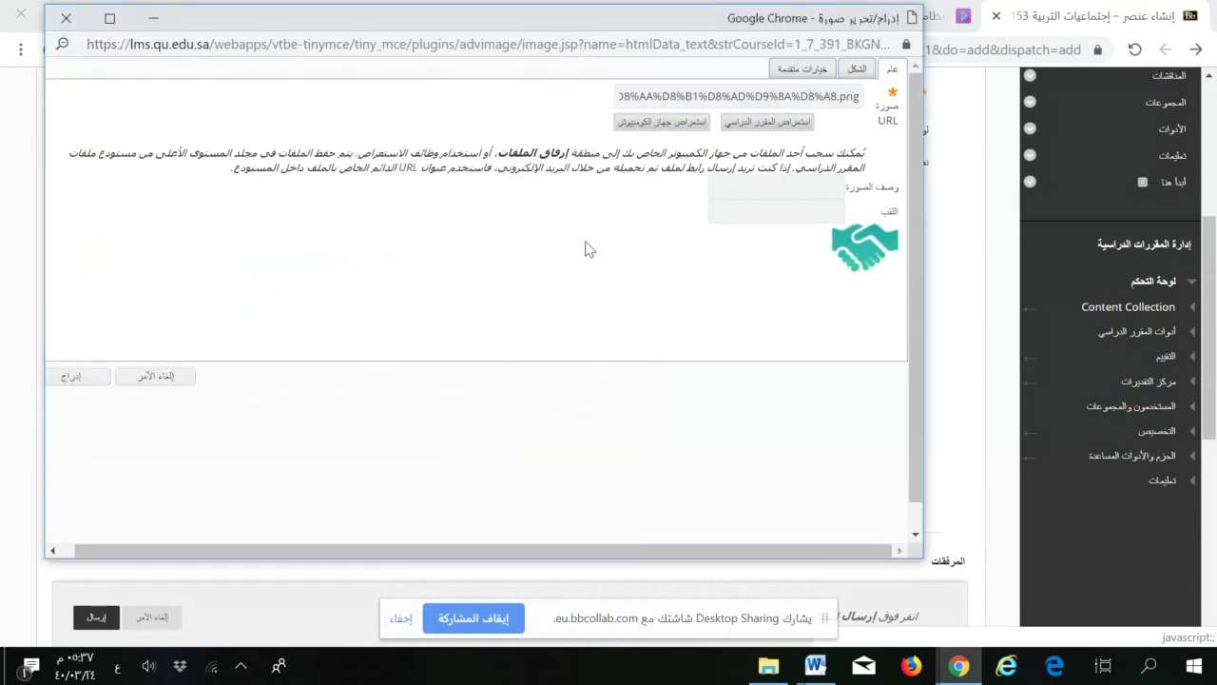
pyautogui.click(82, 386)
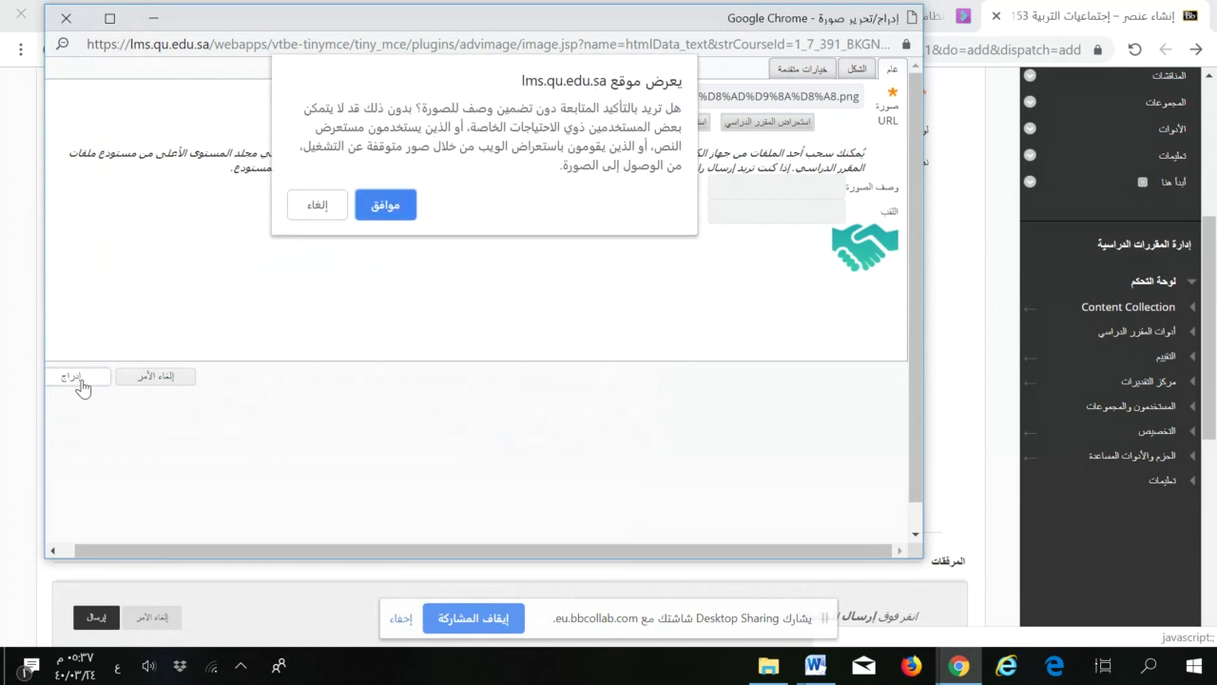
pyautogui.click(384, 204)
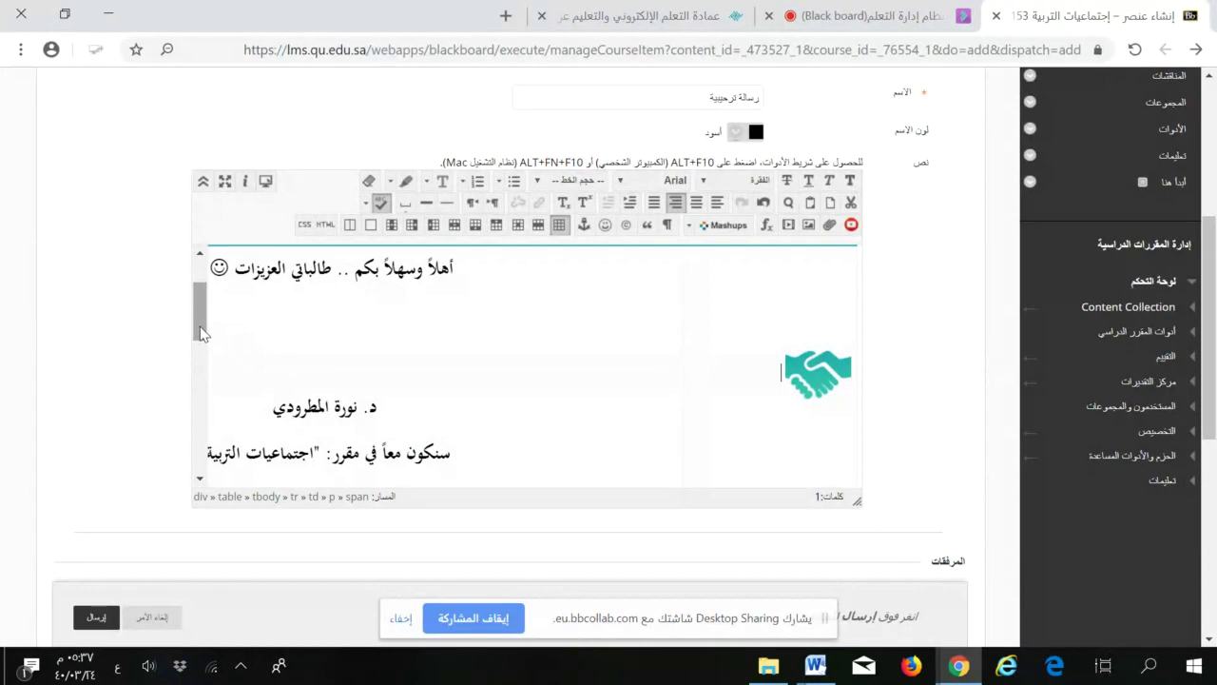
pyautogui.moveTo(201, 331); pyautogui.dragTo(201, 316)
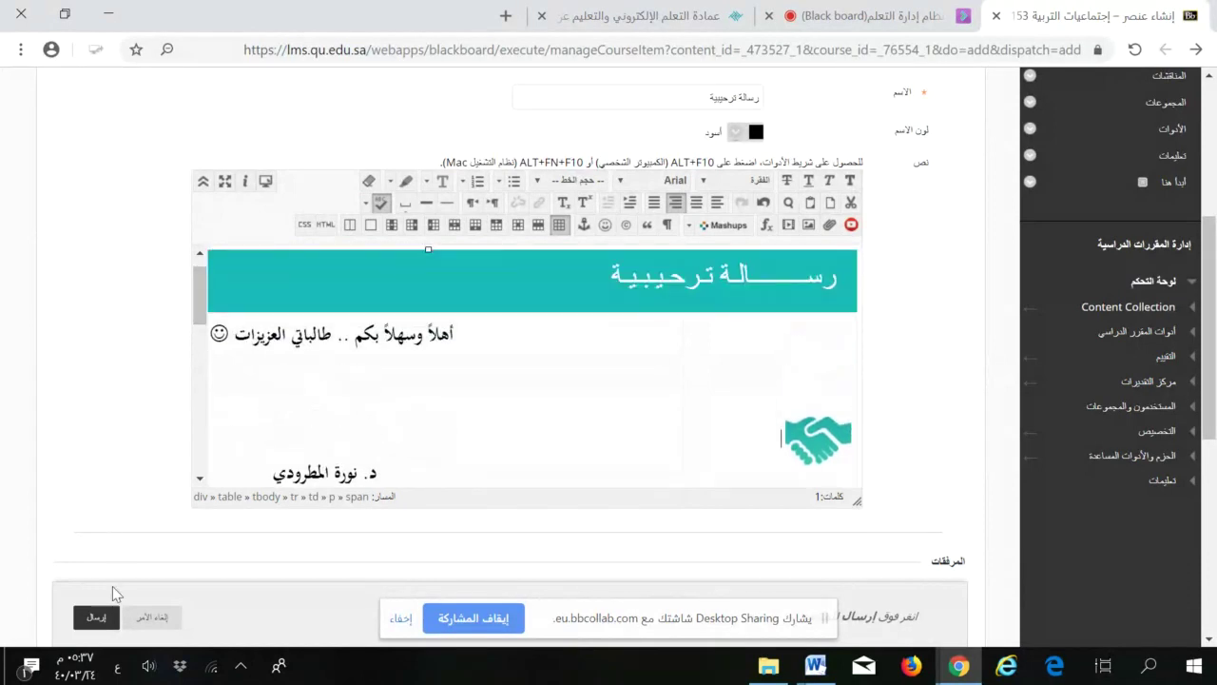
# Submit the رسالة ترحيبية item and check it on the أبدأ هنا page
pyautogui.click(97, 618)
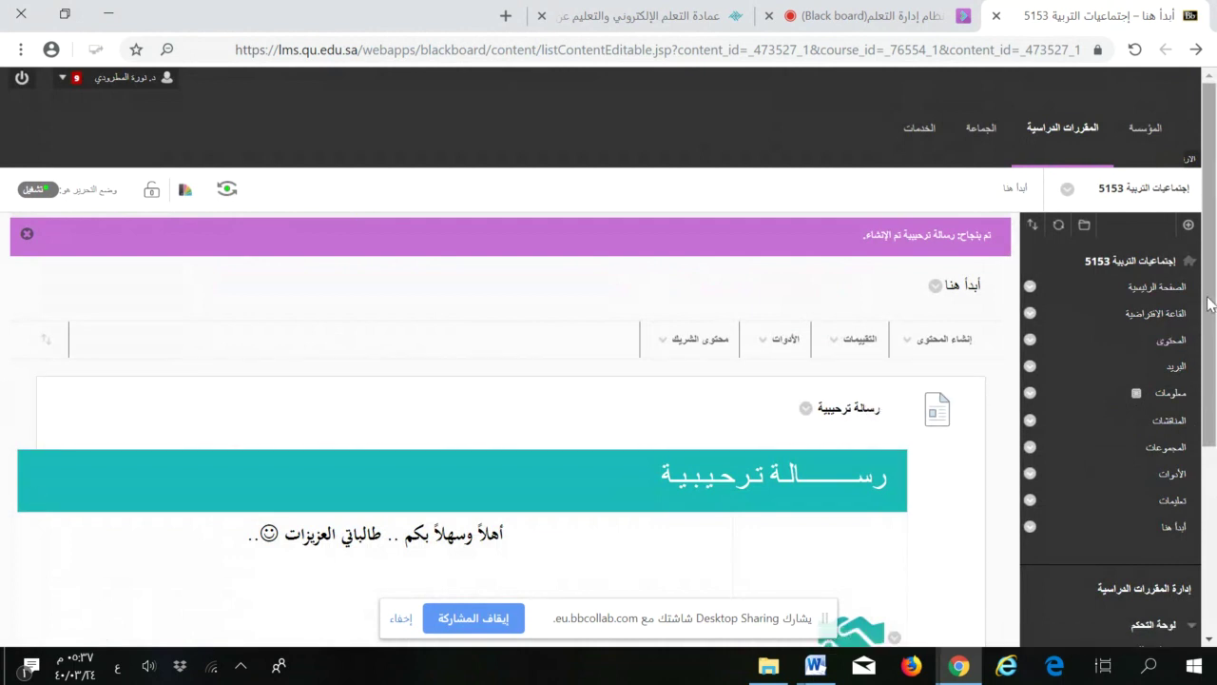
pyautogui.moveTo(1216, 298); pyautogui.dragTo(1213, 501)
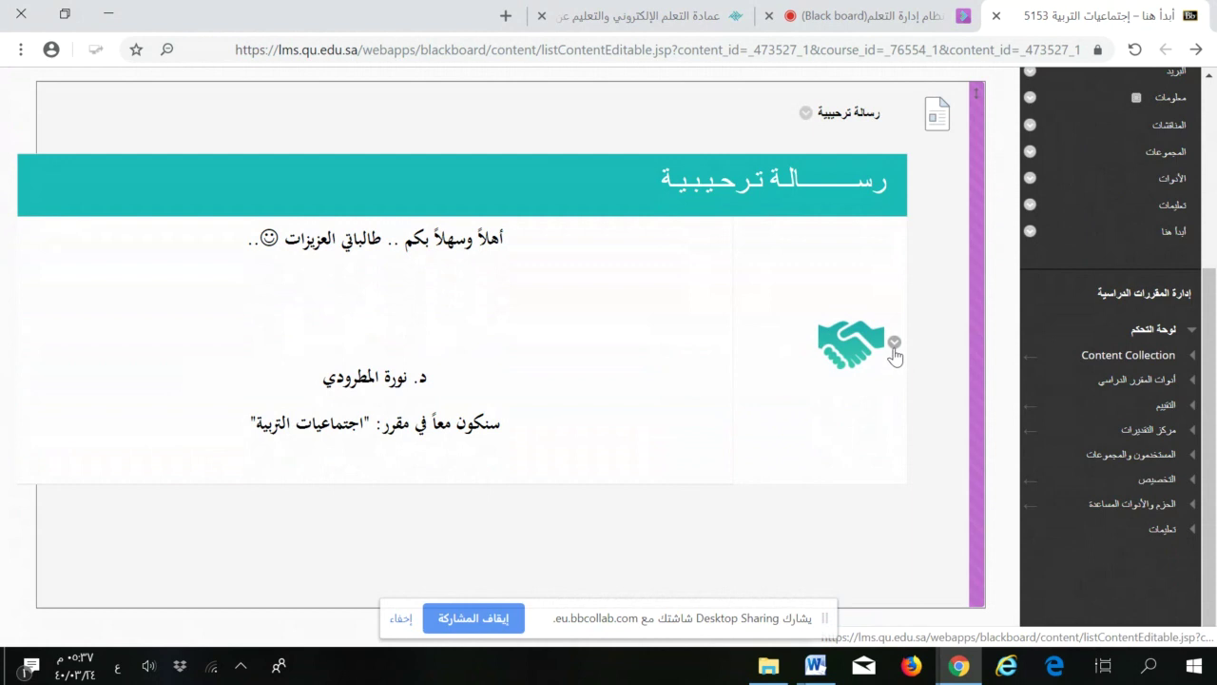
pyautogui.click(806, 115)
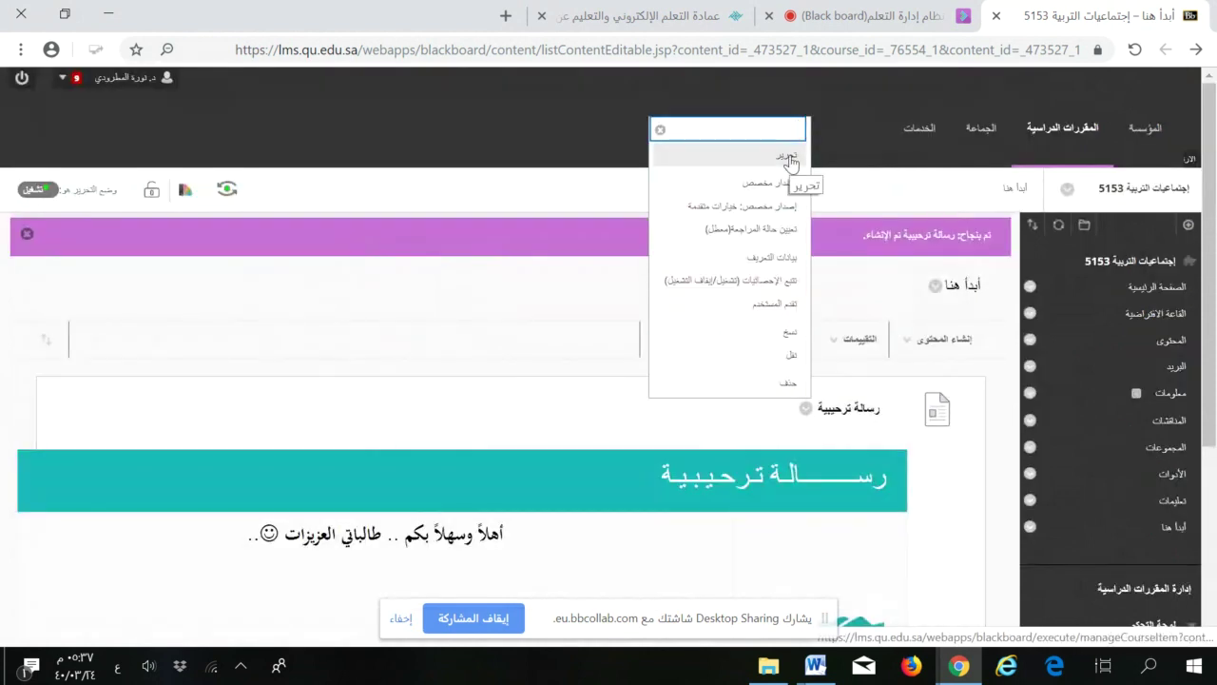
pyautogui.click(788, 158)
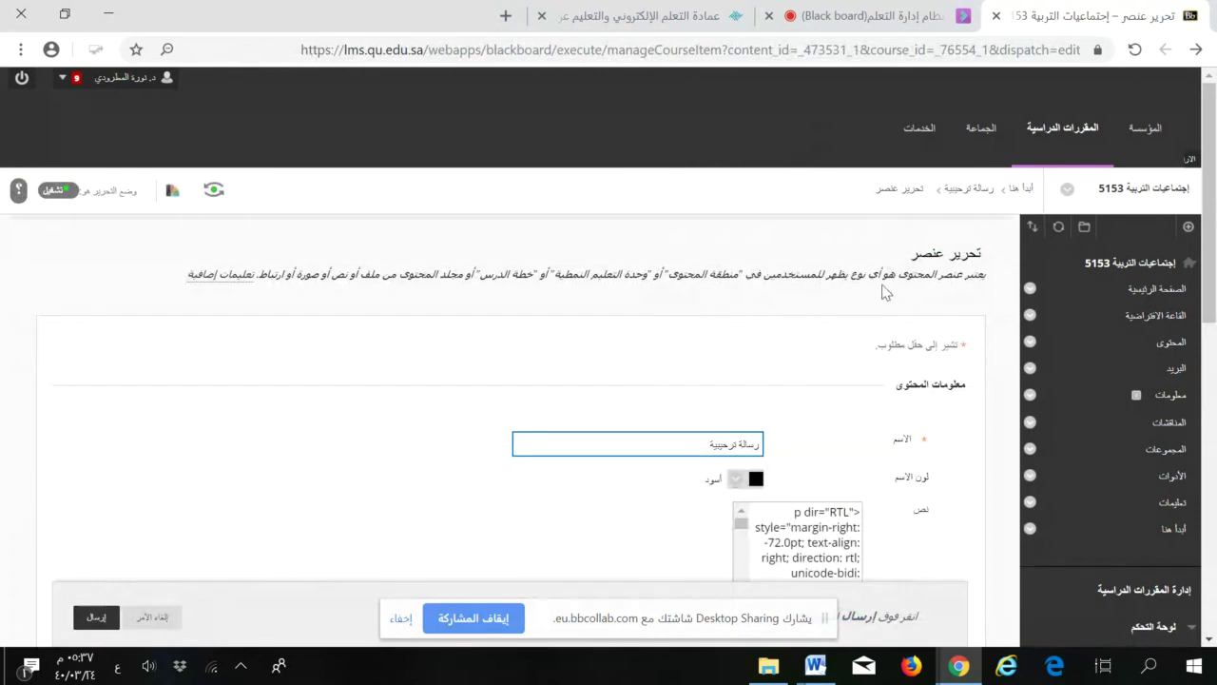
pyautogui.moveTo(1211, 271); pyautogui.dragTo(1213, 438)
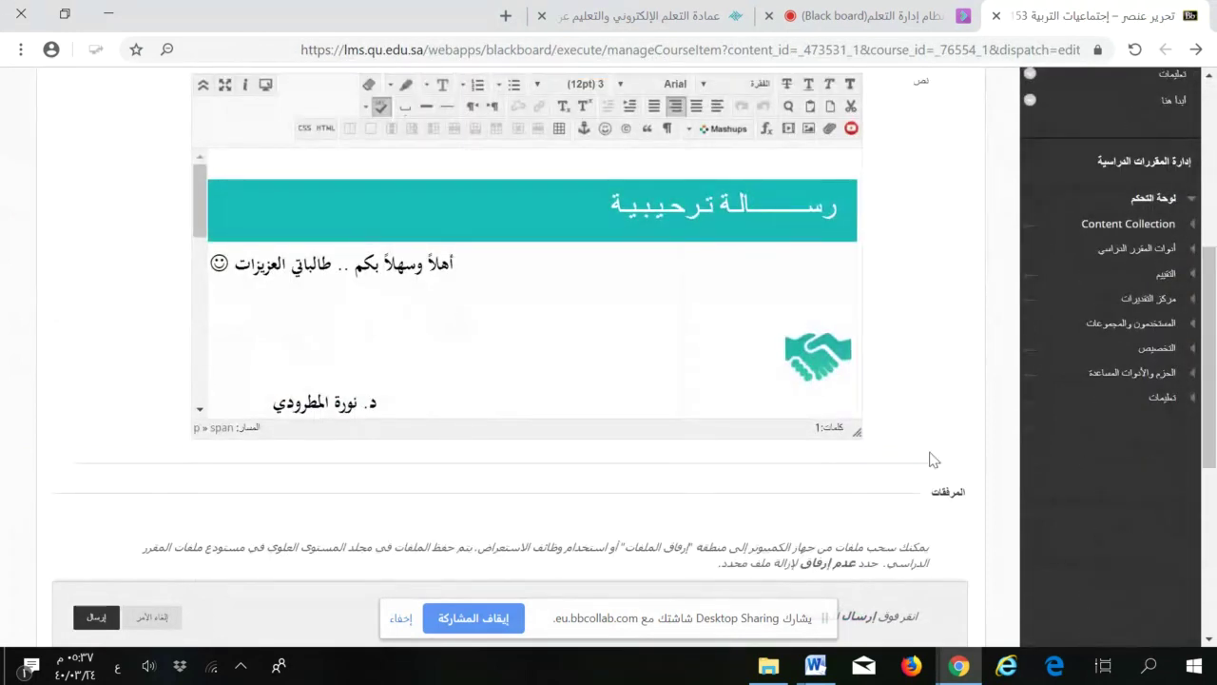
pyautogui.moveTo(850, 427); pyautogui.dragTo(935, 584)
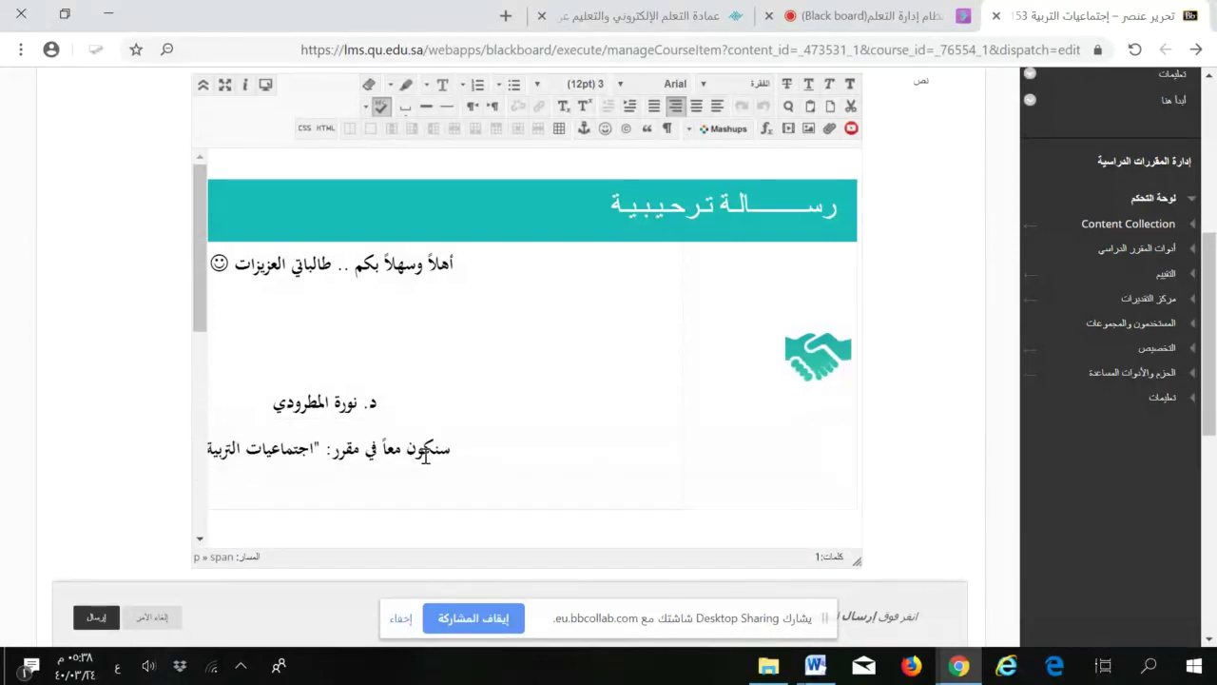
pyautogui.click(473, 432)
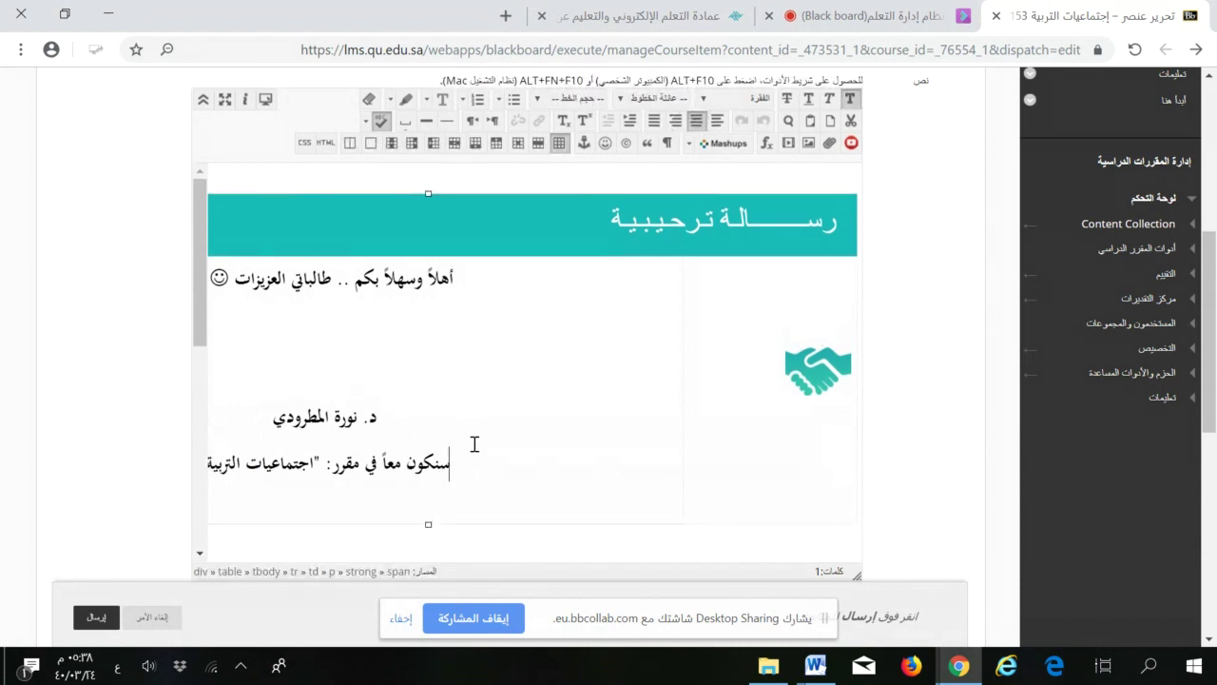
pyautogui.click(478, 540)
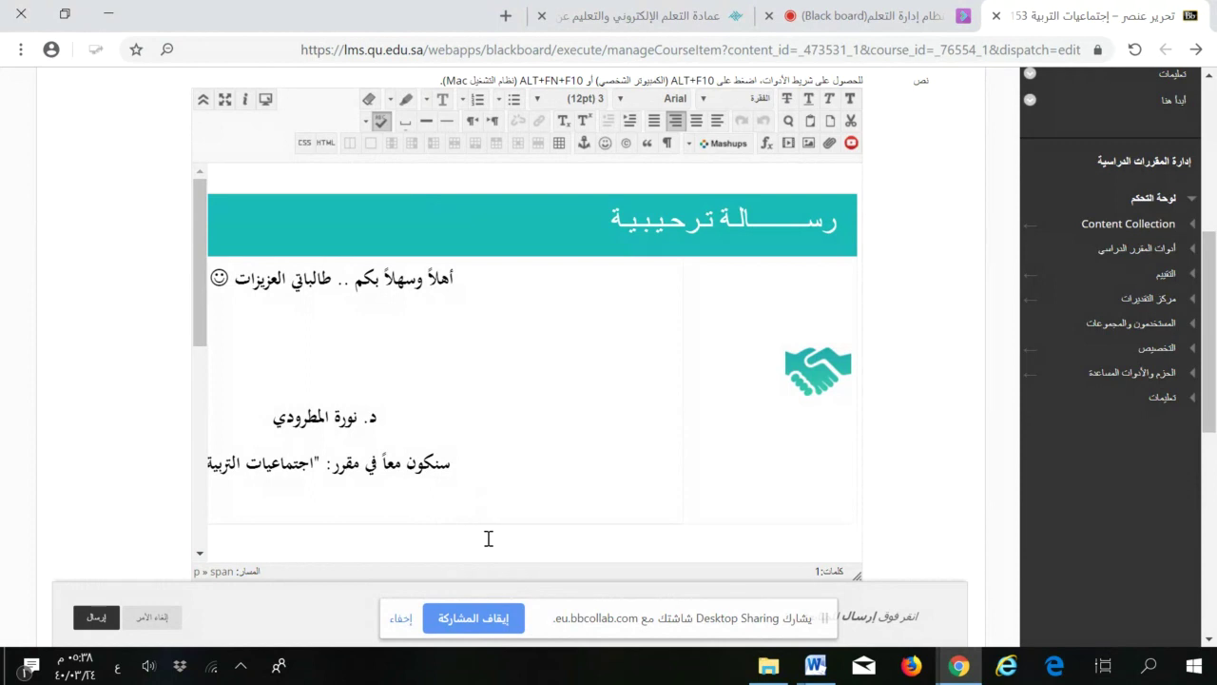
pyautogui.hotkey('ctrl', 'a')
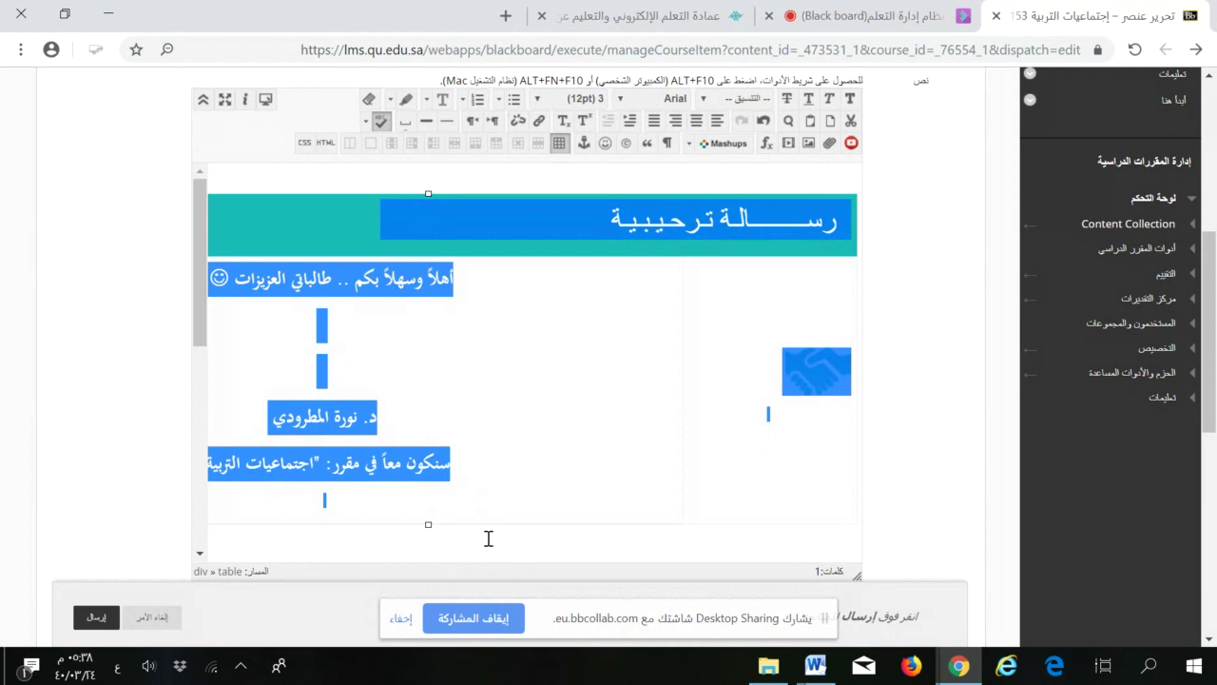
pyautogui.click(520, 550)
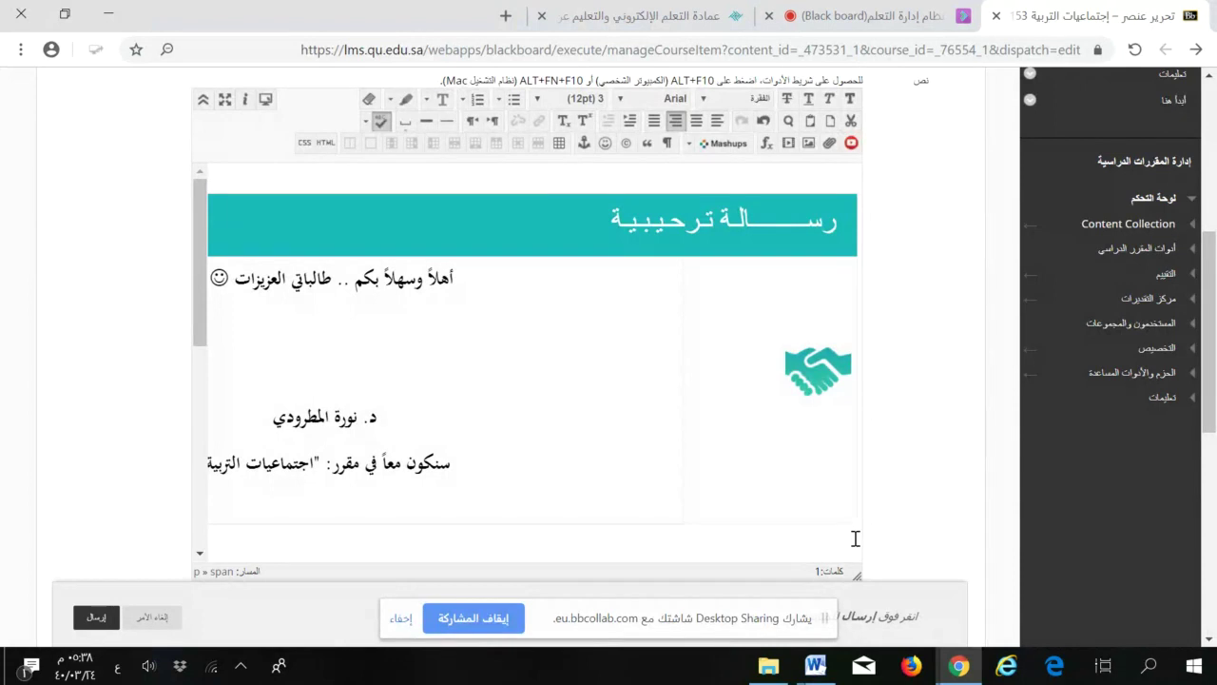
pyautogui.scroll(-5, 855, 538)
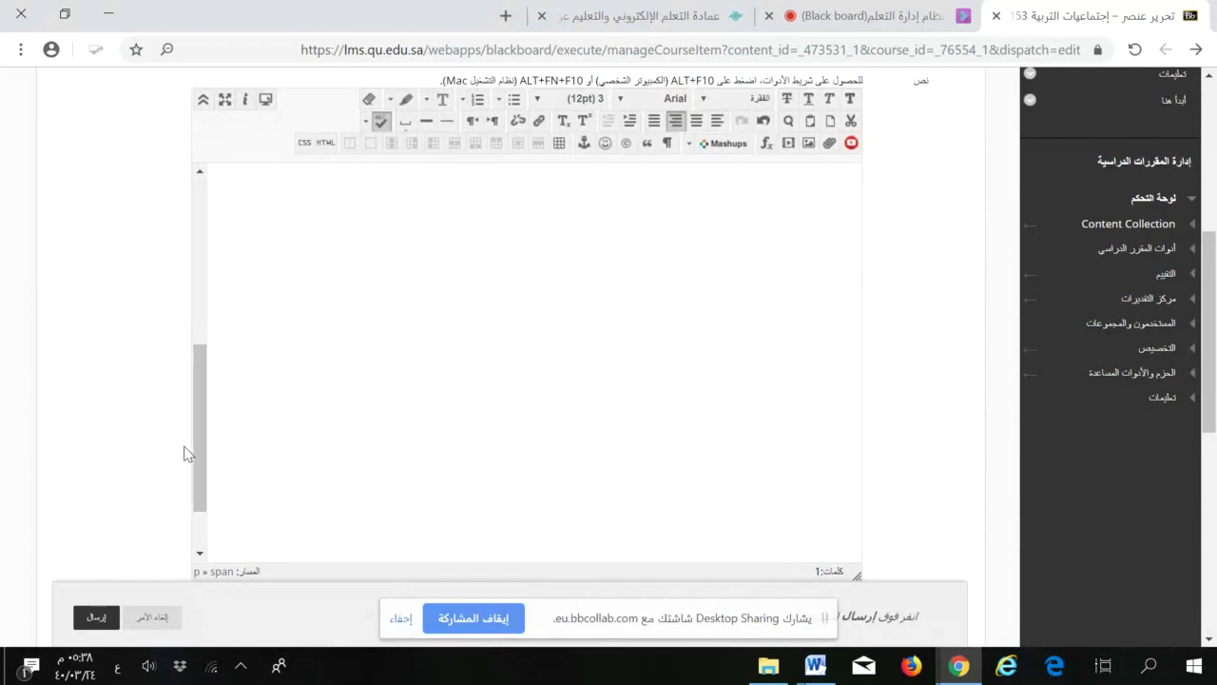
pyautogui.moveTo(197, 451); pyautogui.dragTo(203, 518)
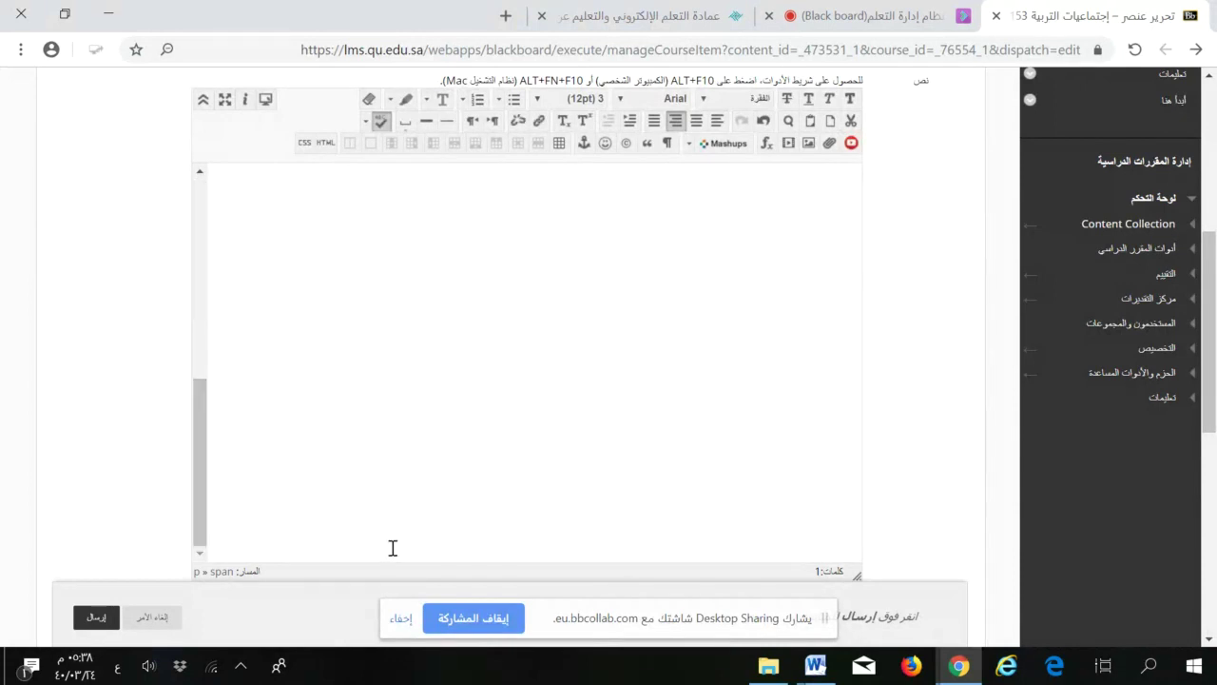
pyautogui.click(731, 336)
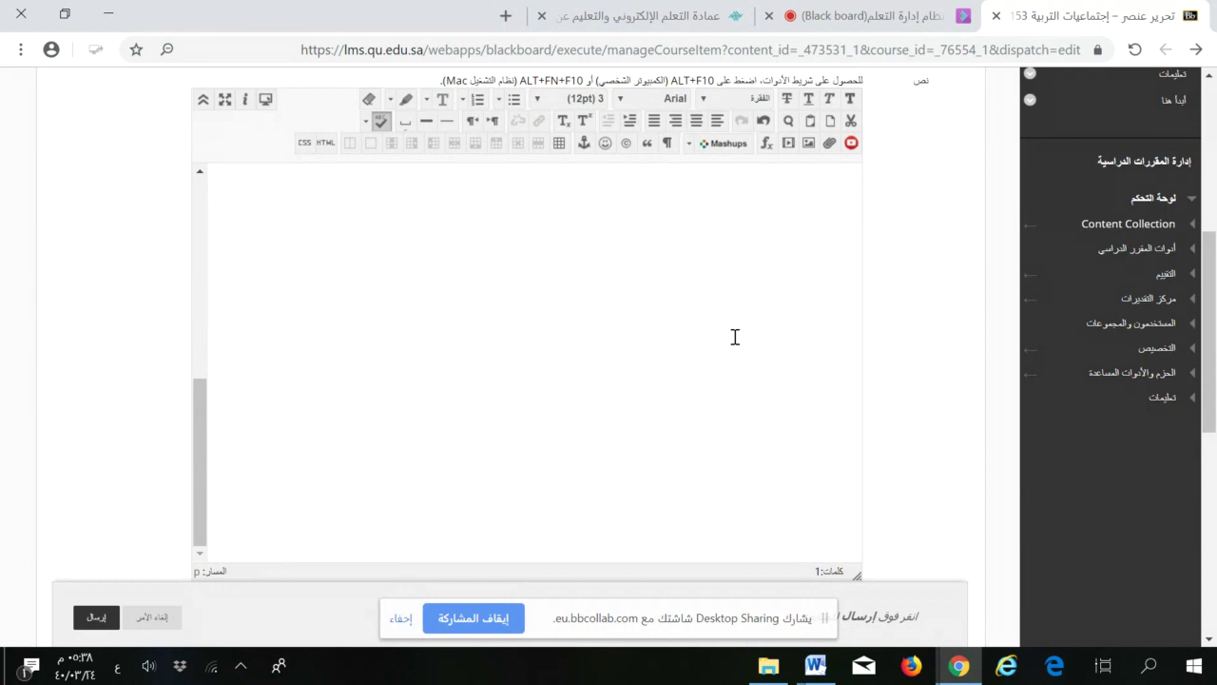
pyautogui.rightClick(730, 519)
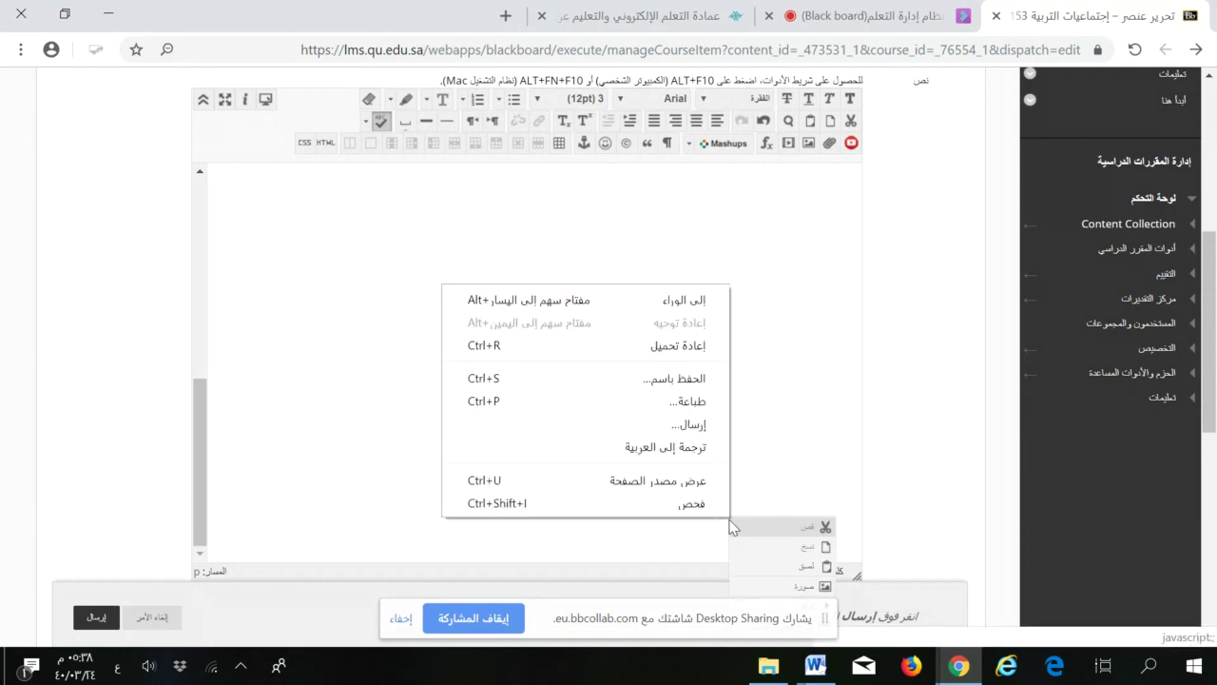
pyautogui.click(802, 426)
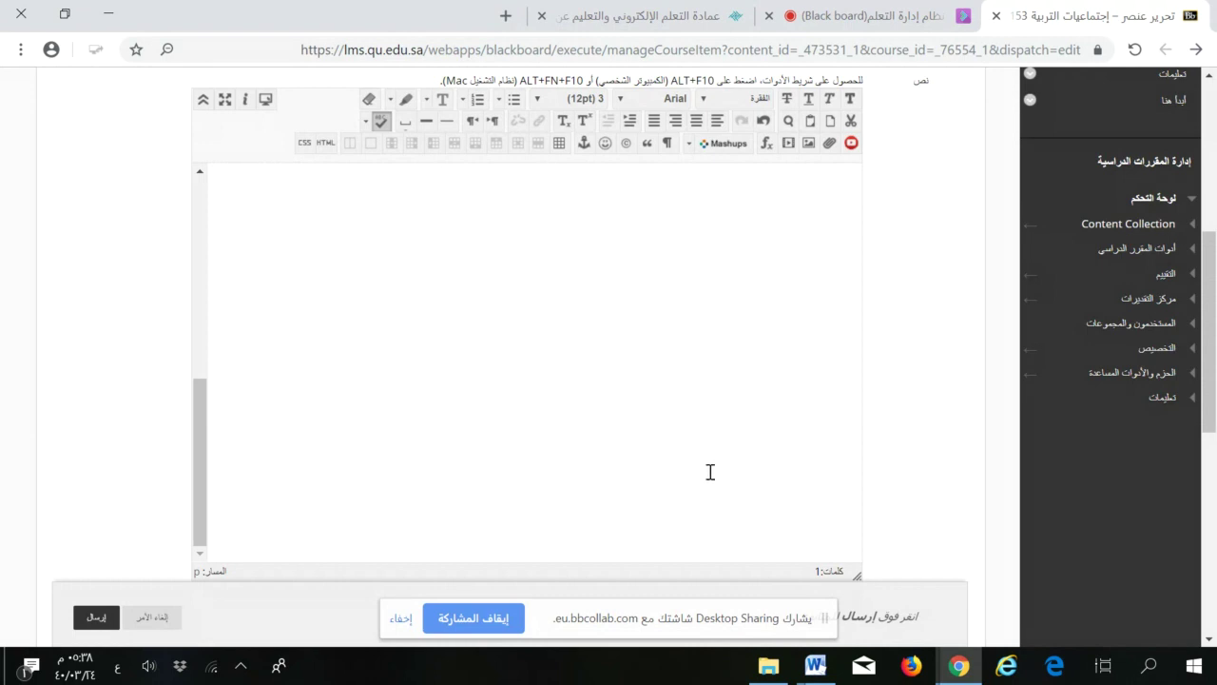
pyautogui.scroll(-2, 666, 521)
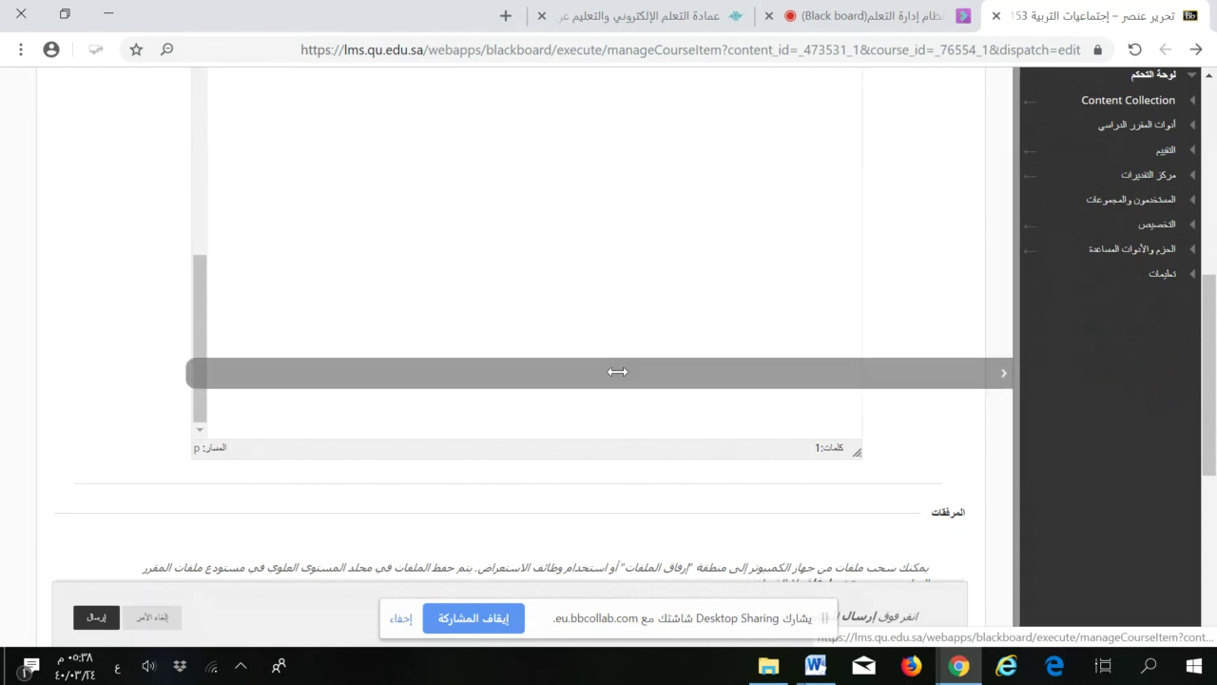
pyautogui.click(625, 418)
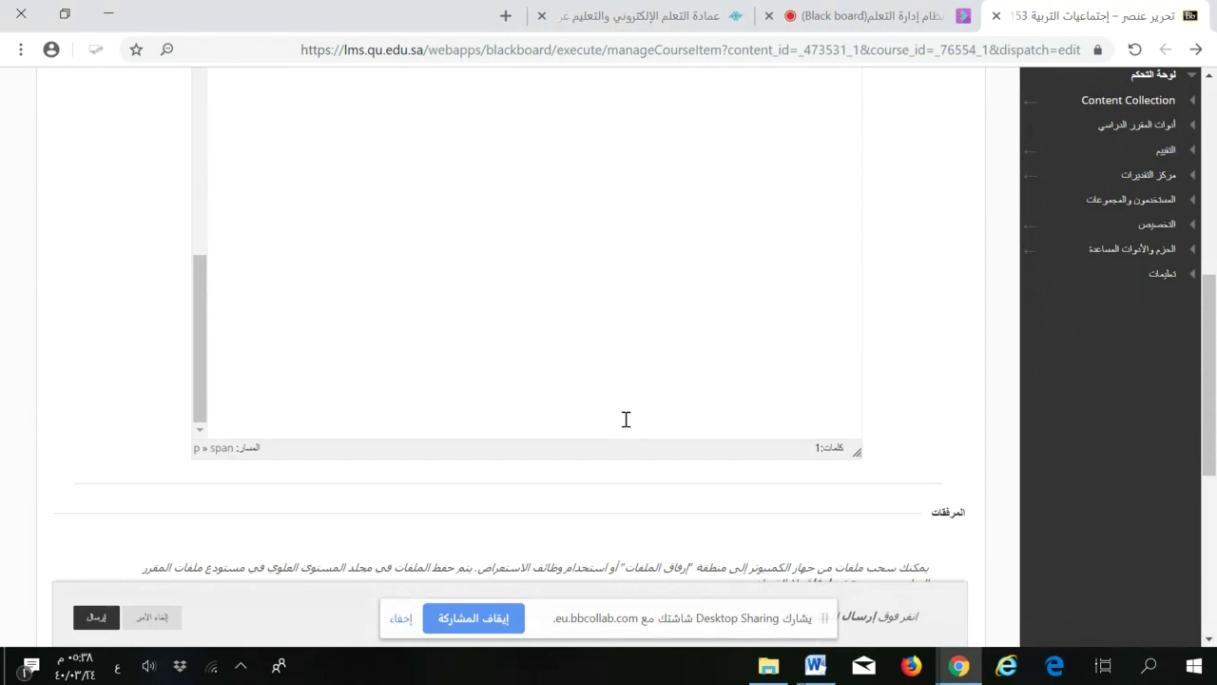
pyautogui.press('BackSpace')
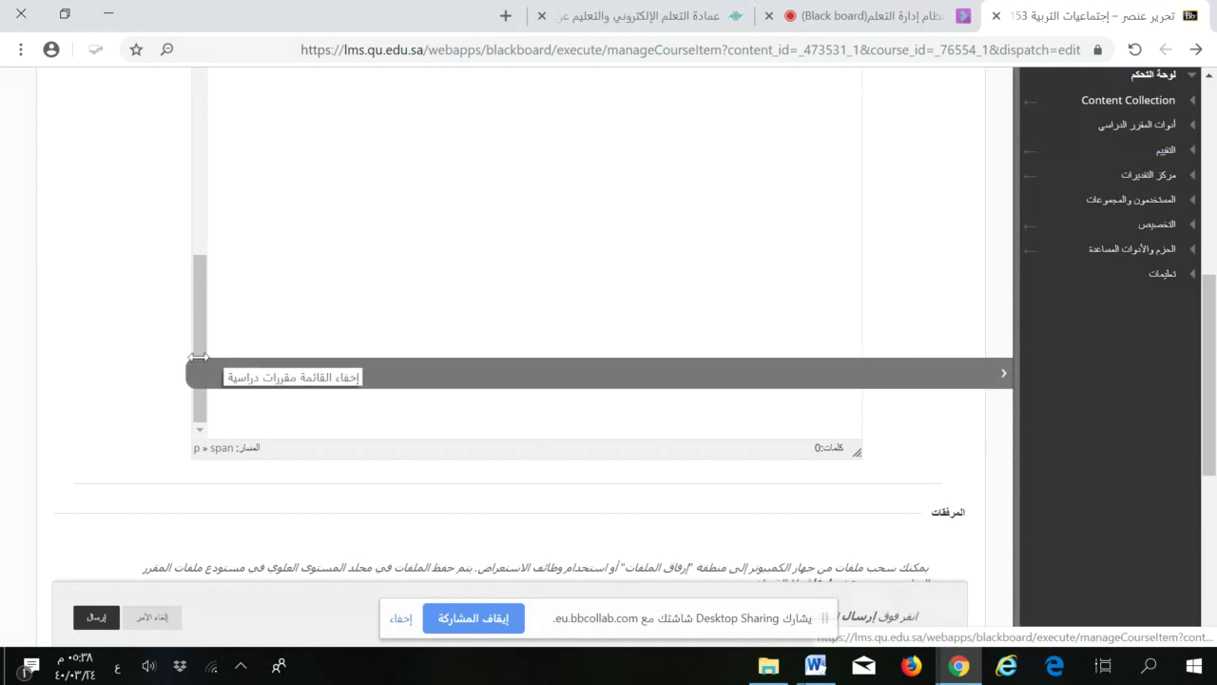
pyautogui.moveTo(203, 344); pyautogui.dragTo(181, 100)
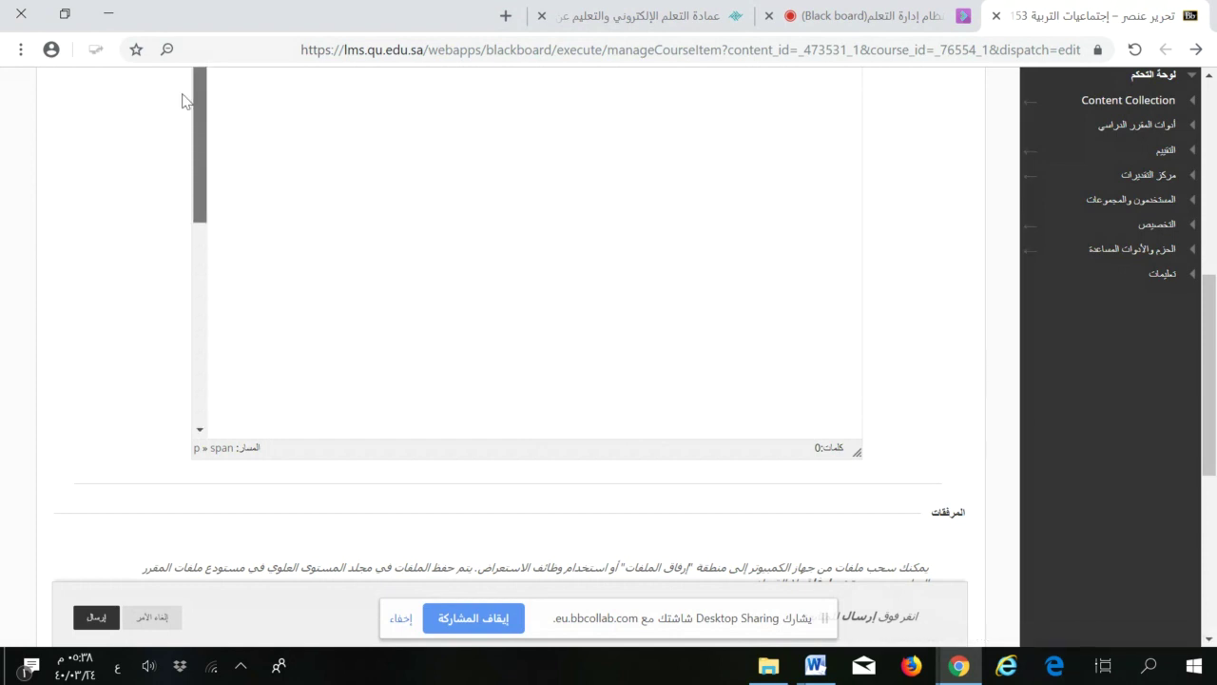
pyautogui.moveTo(1214, 371); pyautogui.dragTo(1215, 302)
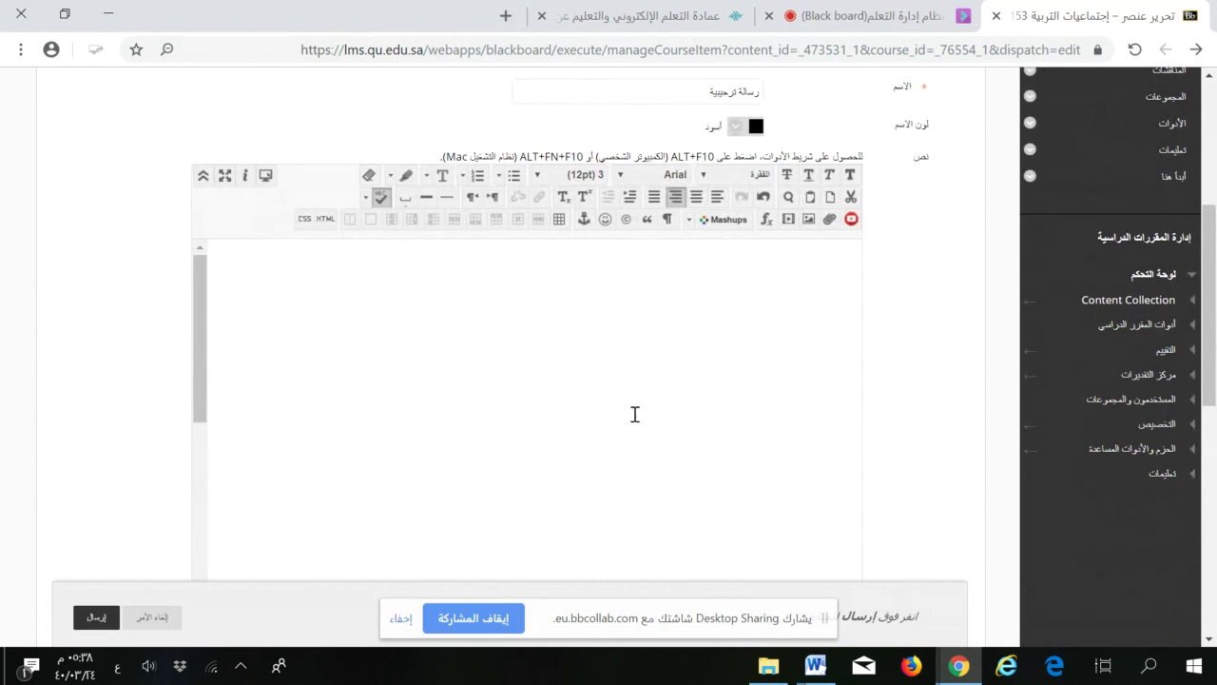
pyautogui.moveTo(203, 419); pyautogui.dragTo(203, 424)
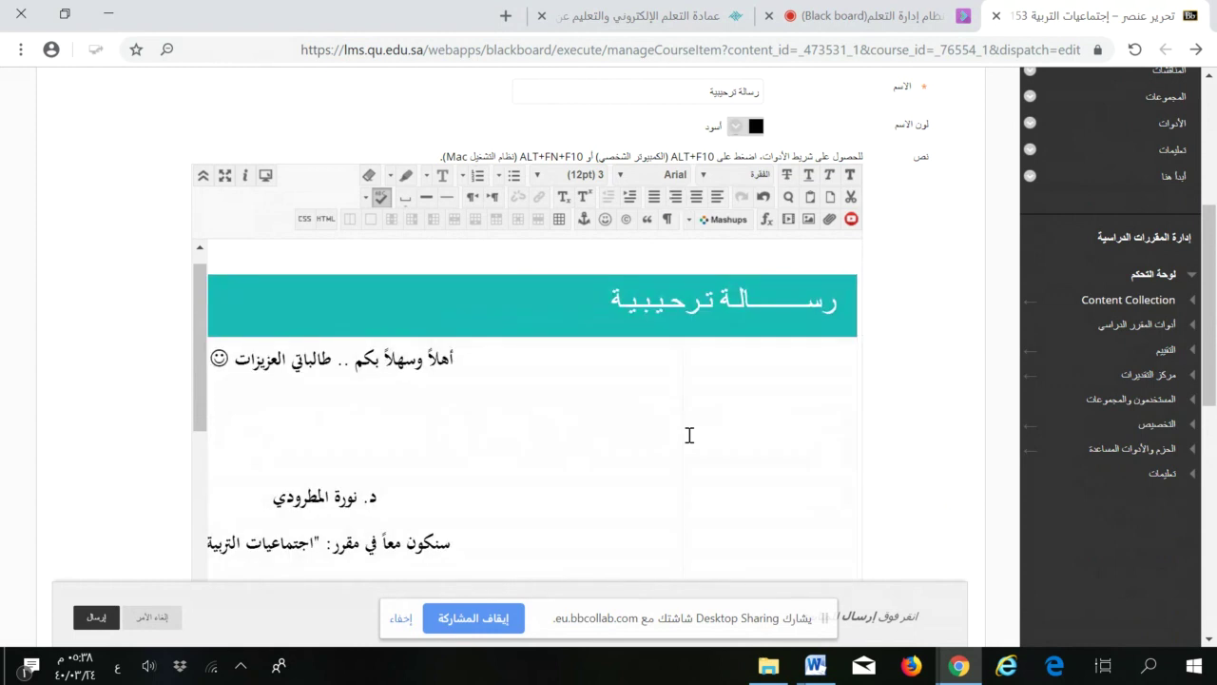
pyautogui.click(758, 413)
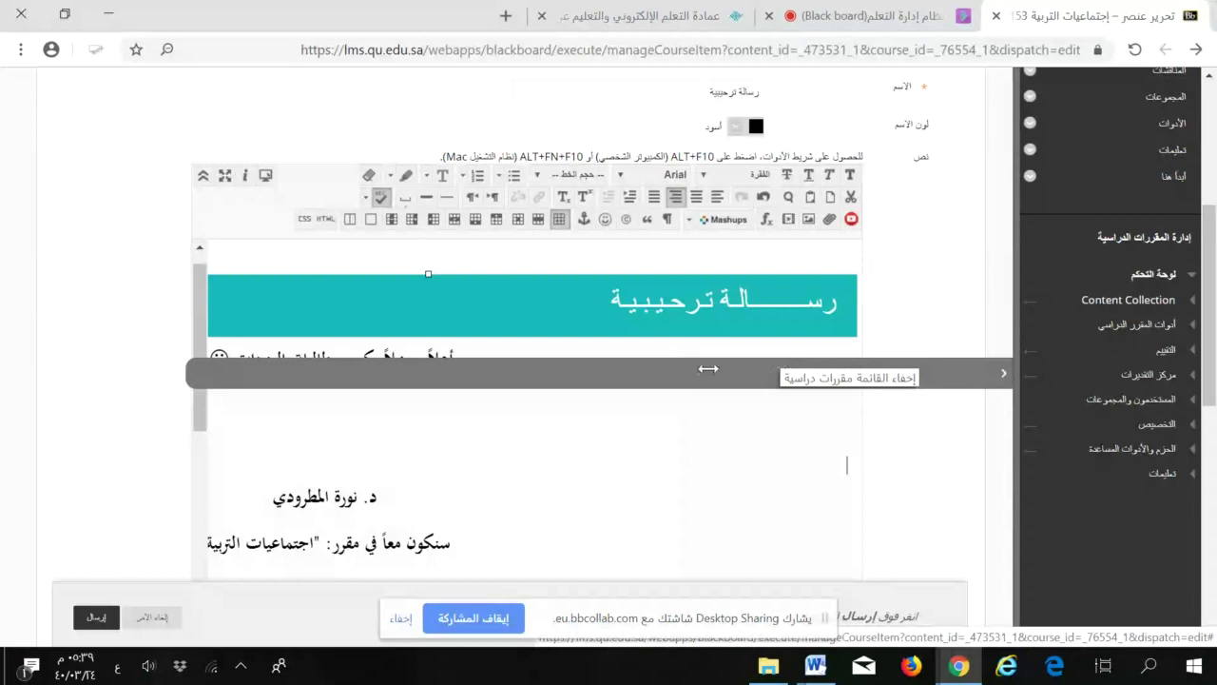
pyautogui.click(157, 619)
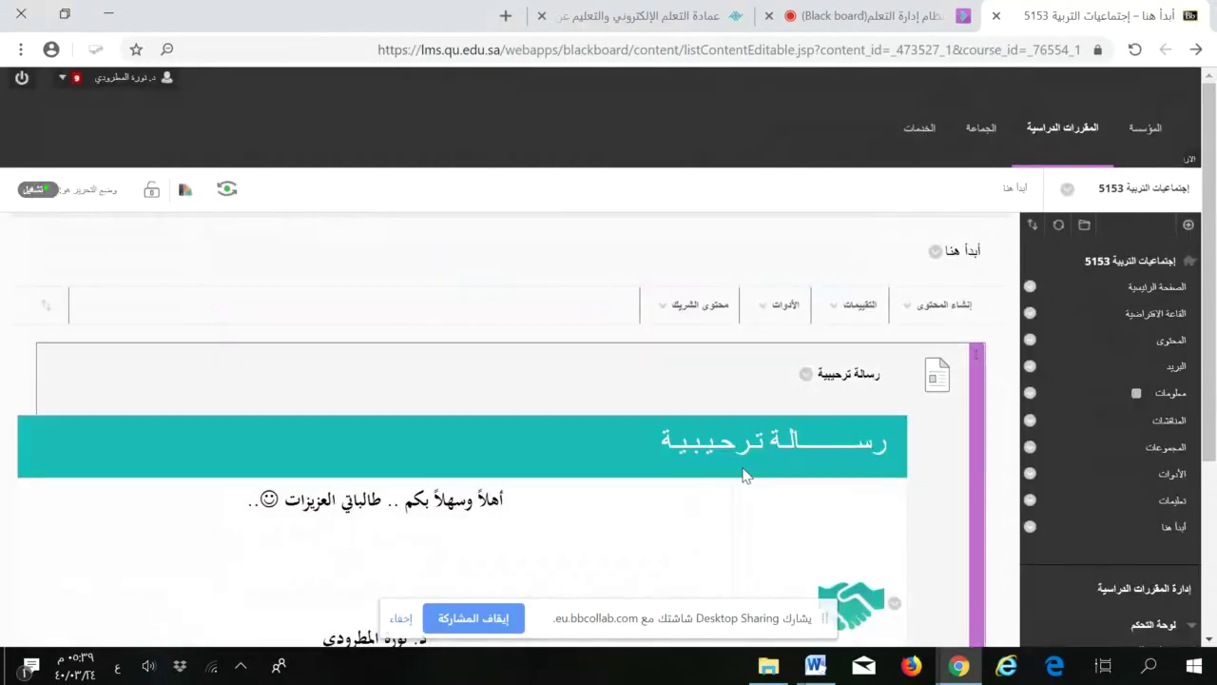
# Scroll to the top of أبدأ هنا and open the Build Content (إنشاء المحتوى) menu
pyautogui.moveTo(1213, 291); pyautogui.dragTo(1215, 460)
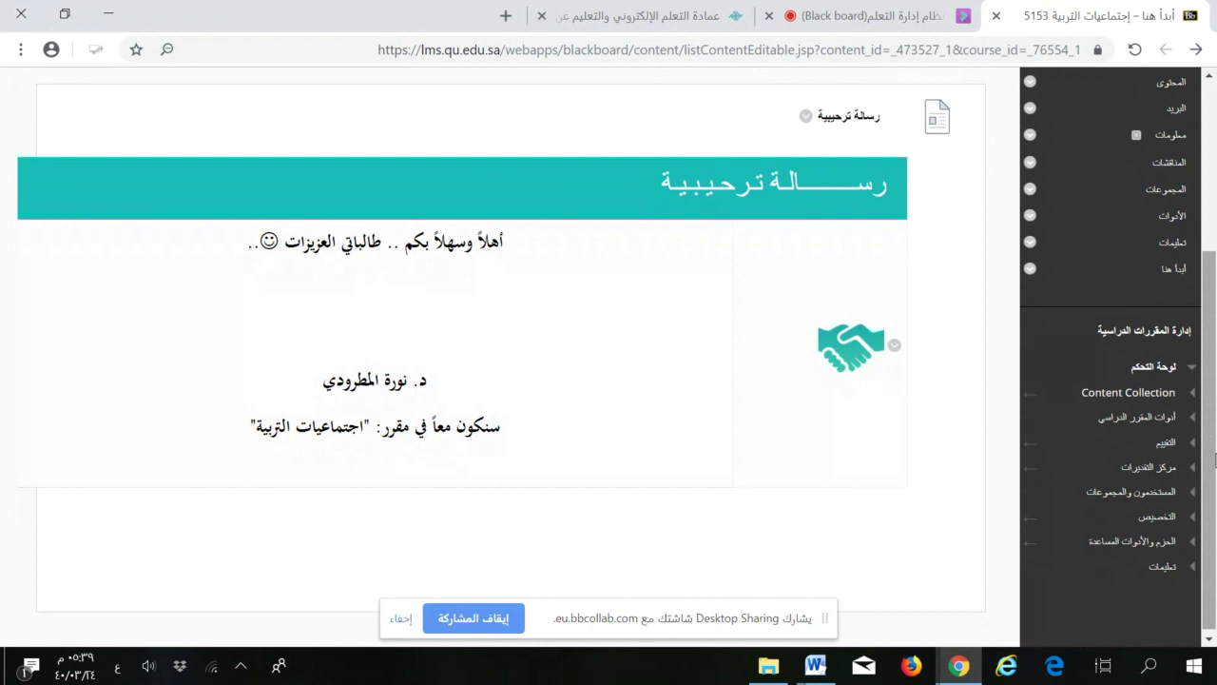
pyautogui.moveTo(1213, 451); pyautogui.dragTo(1213, 316)
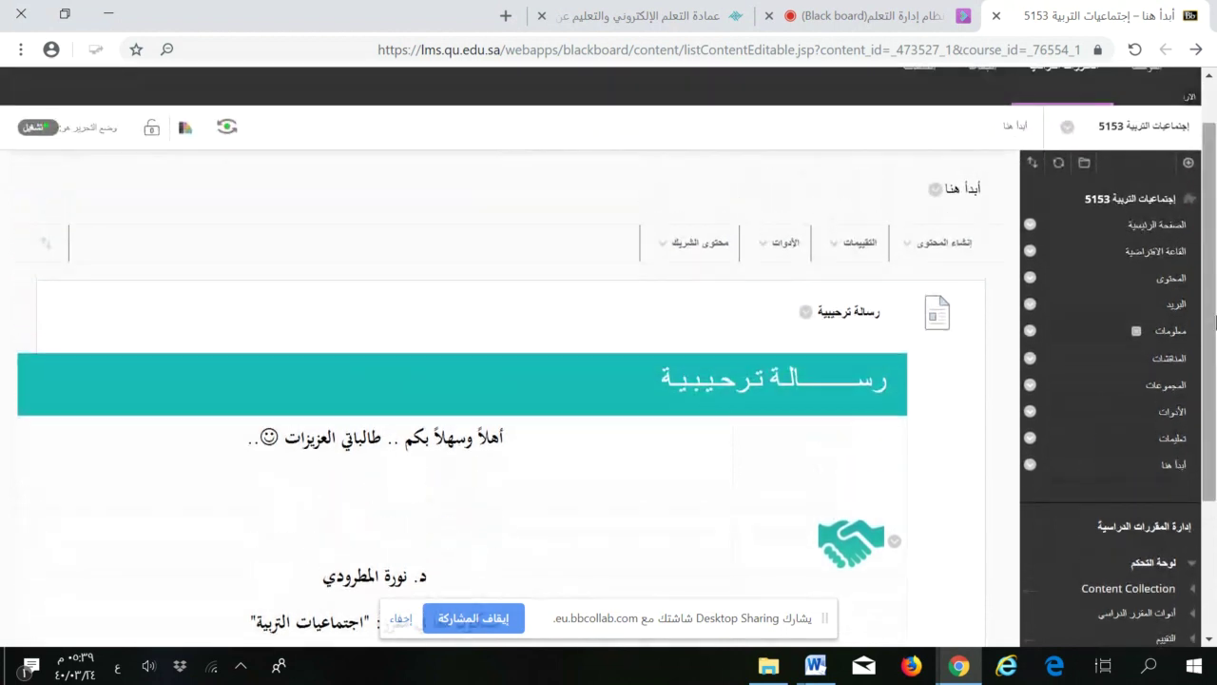
pyautogui.click(940, 242)
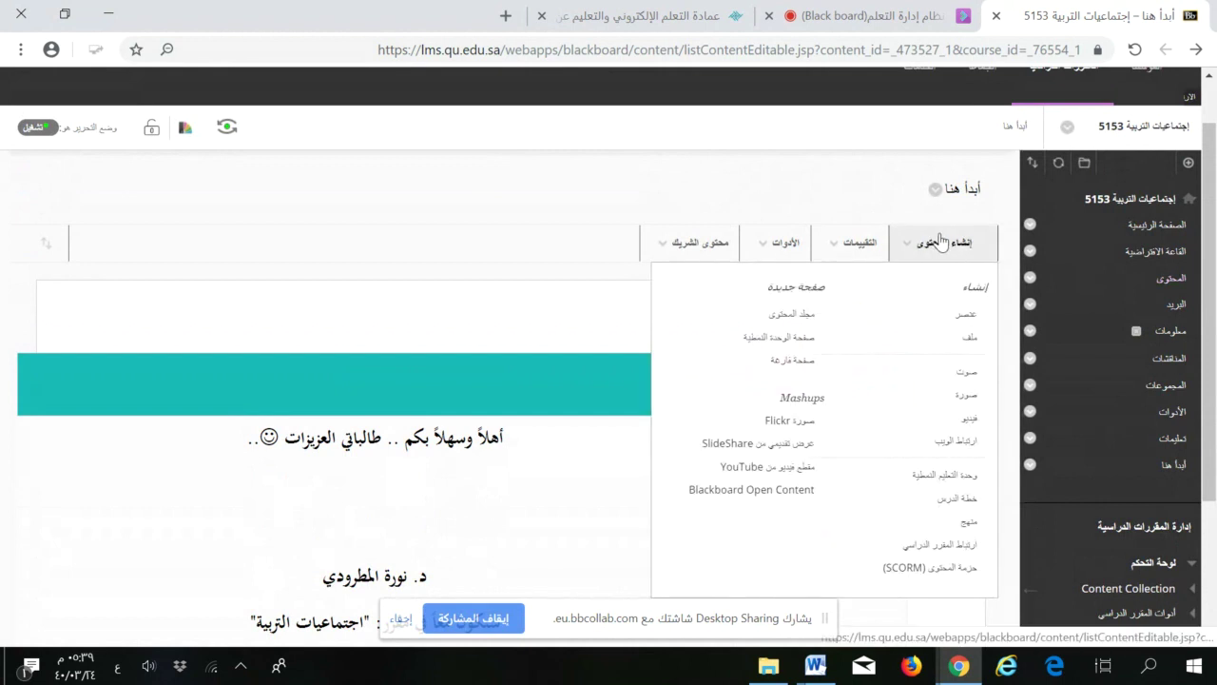
# Start a new item named نبذة عن المقرر, then switch to the university templates page
pyautogui.click(964, 318)
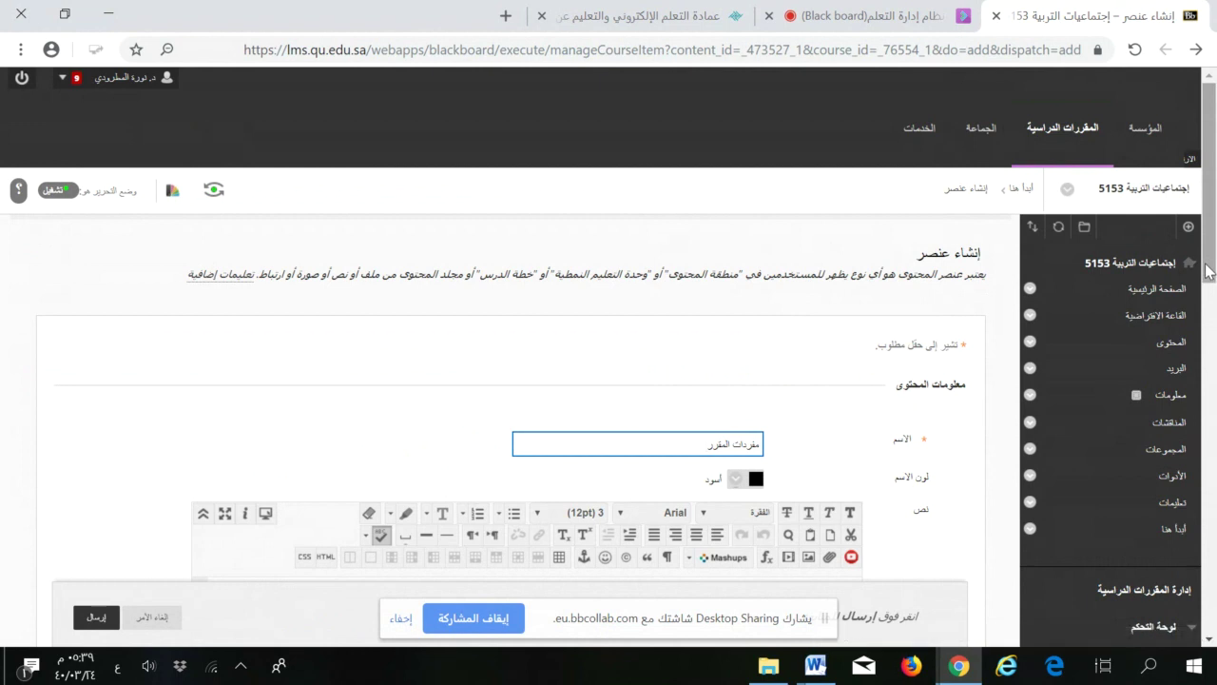
pyautogui.scroll(-3, 1209, 271)
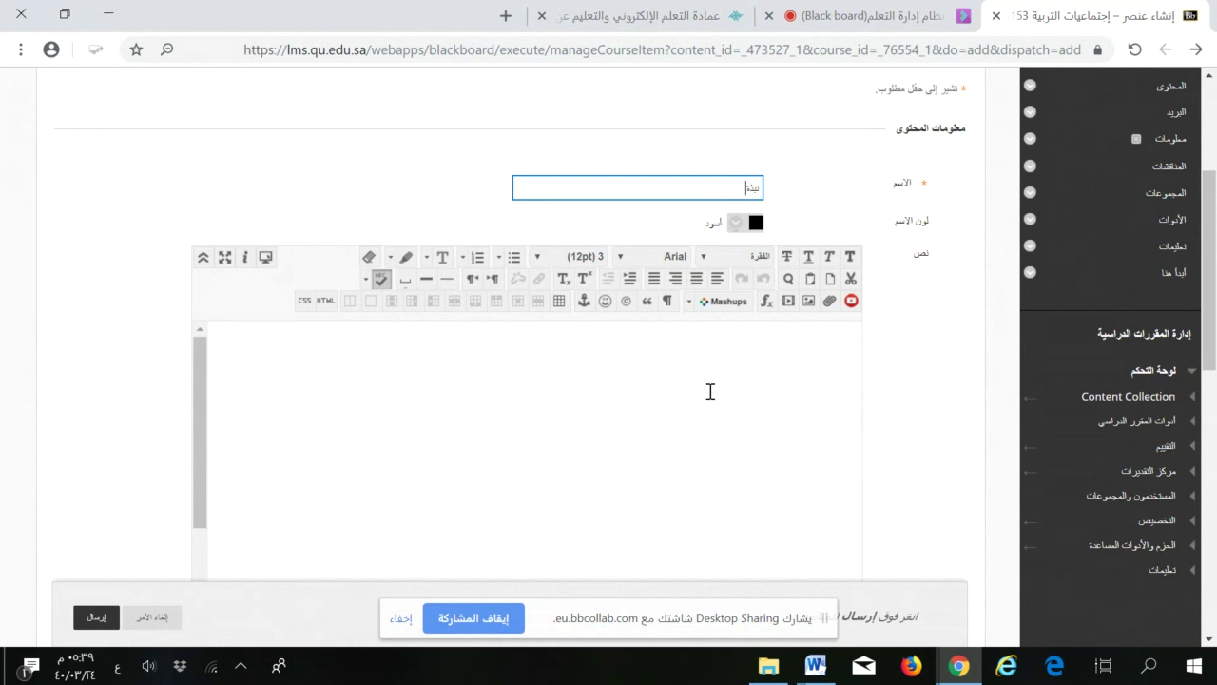
pyautogui.write('ن المقرر')
pyautogui.click(691, 21)
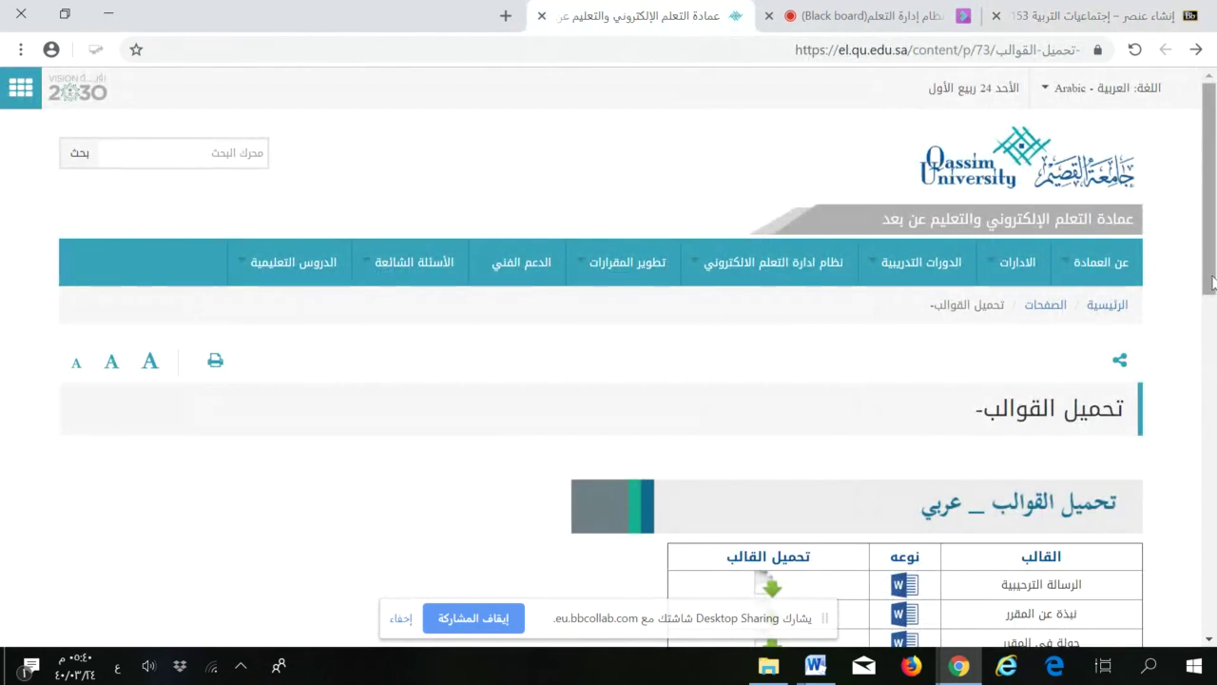
# Download the نبذة عن المقرر.docx template and open it in Word
pyautogui.scroll(-3, 1162, 359)
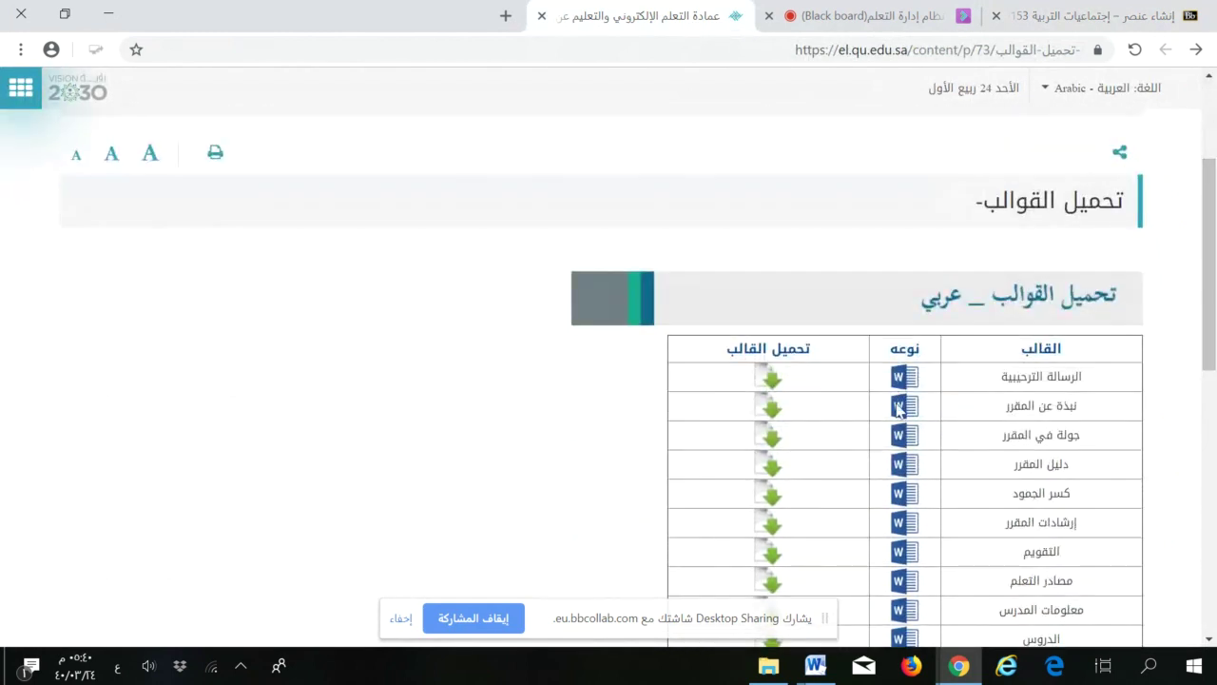
pyautogui.click(767, 411)
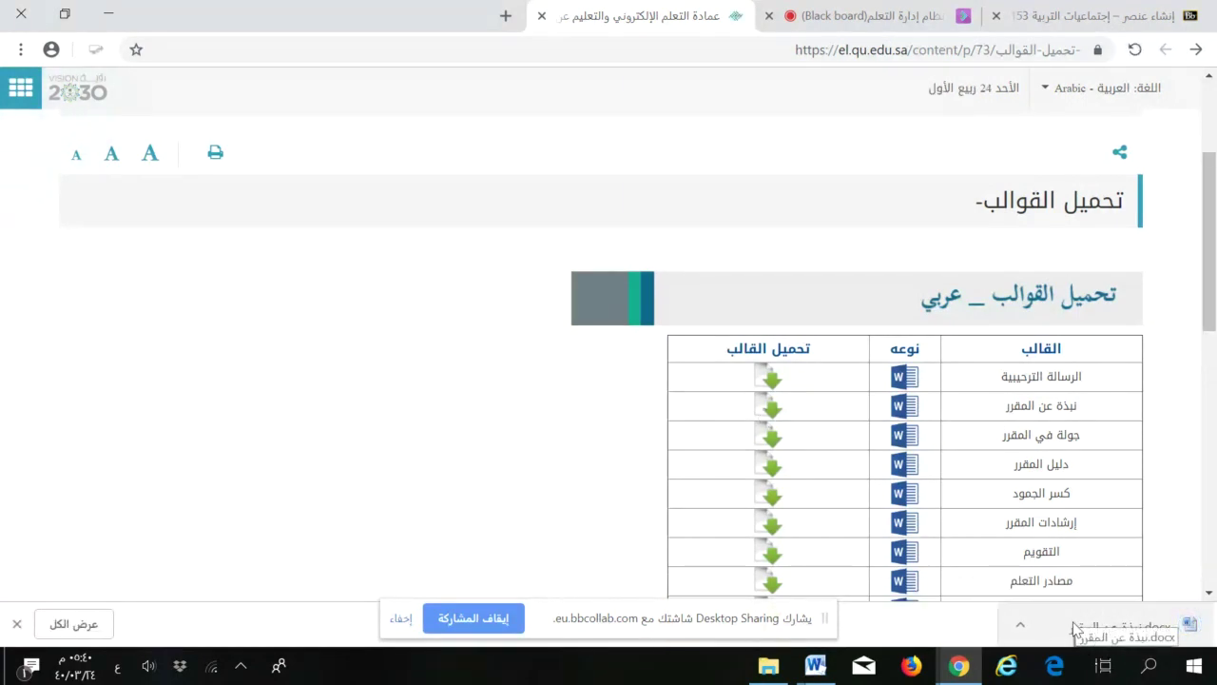
pyautogui.click(1075, 628)
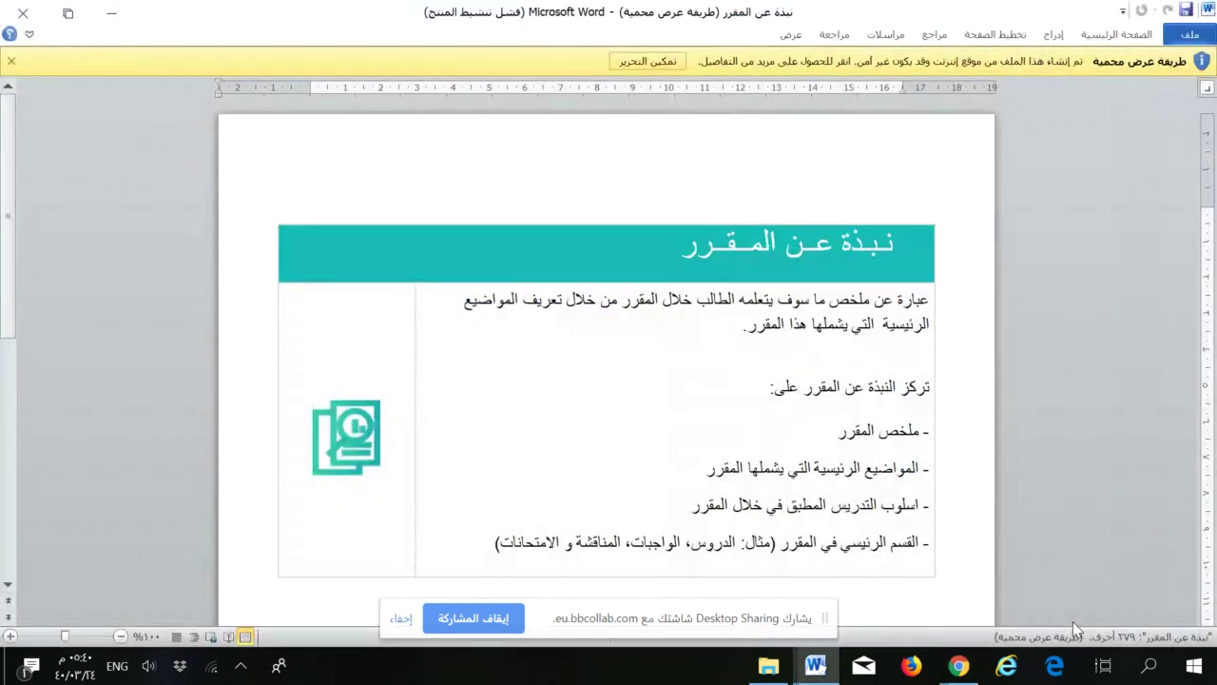
# Enable editing on the downloaded course overview template, select its entire table content, and minimize Word
pyautogui.click(645, 63)
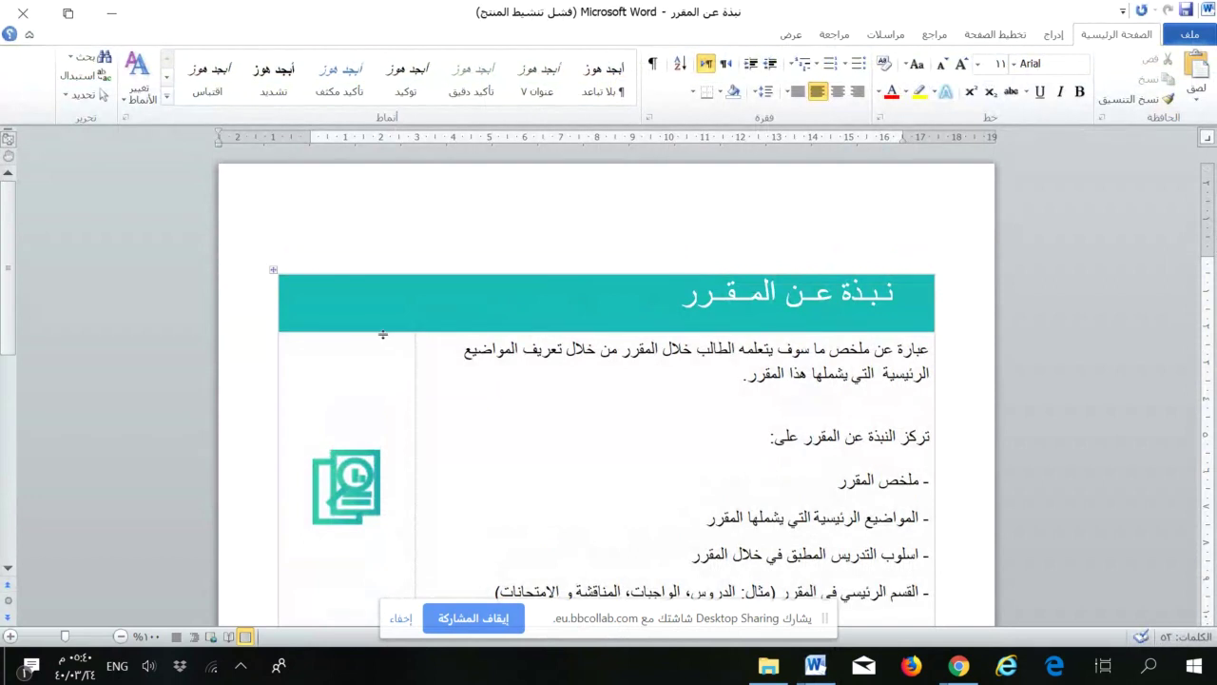
pyautogui.scroll(-1, 11, 331)
pyautogui.scroll(-1, 11, 331)
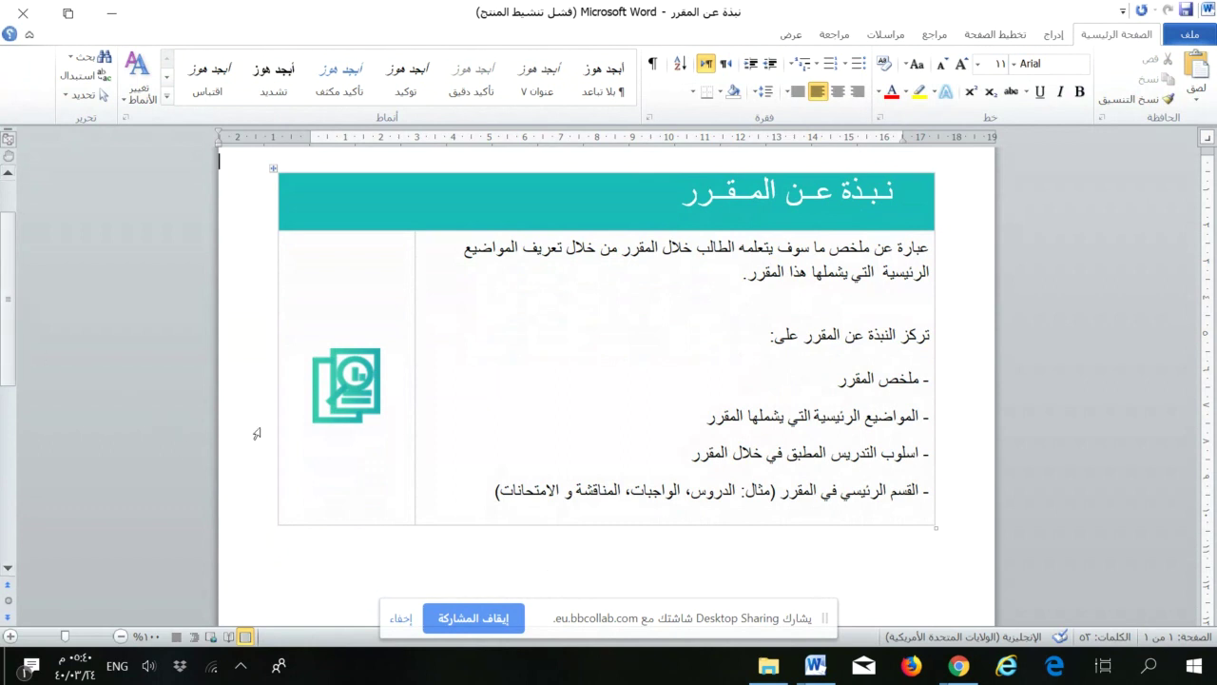
pyautogui.click(401, 498)
pyautogui.hotkey('ctrl', 'a')
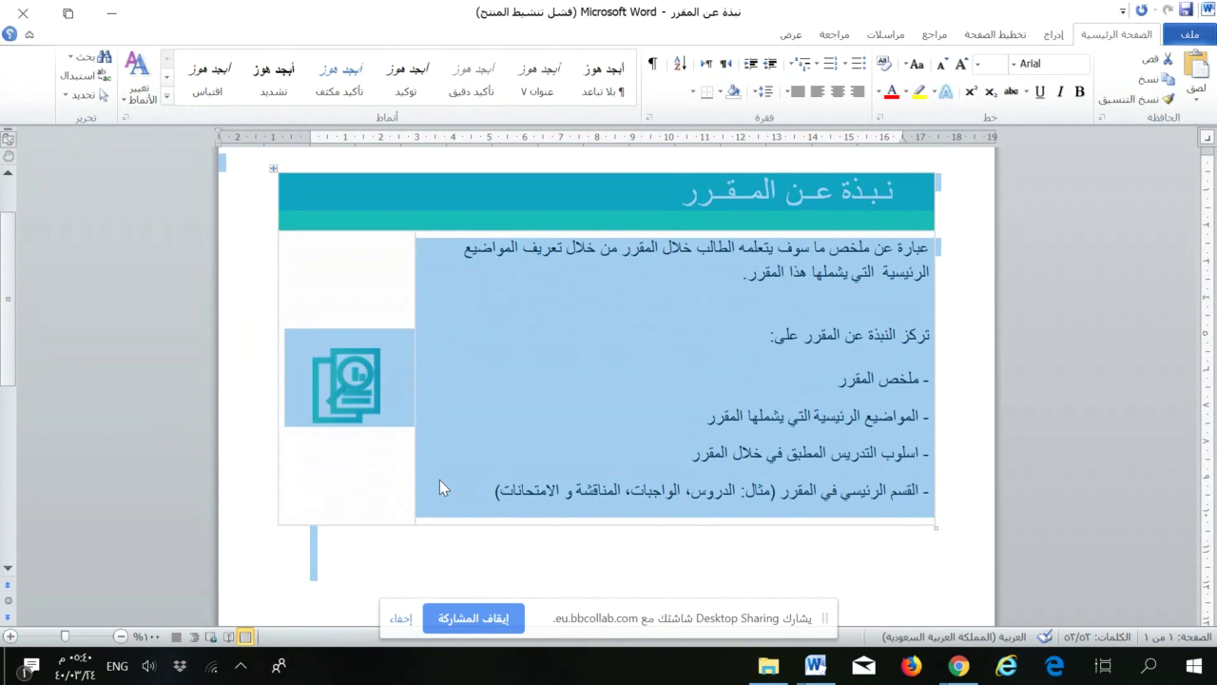
pyautogui.click(121, 15)
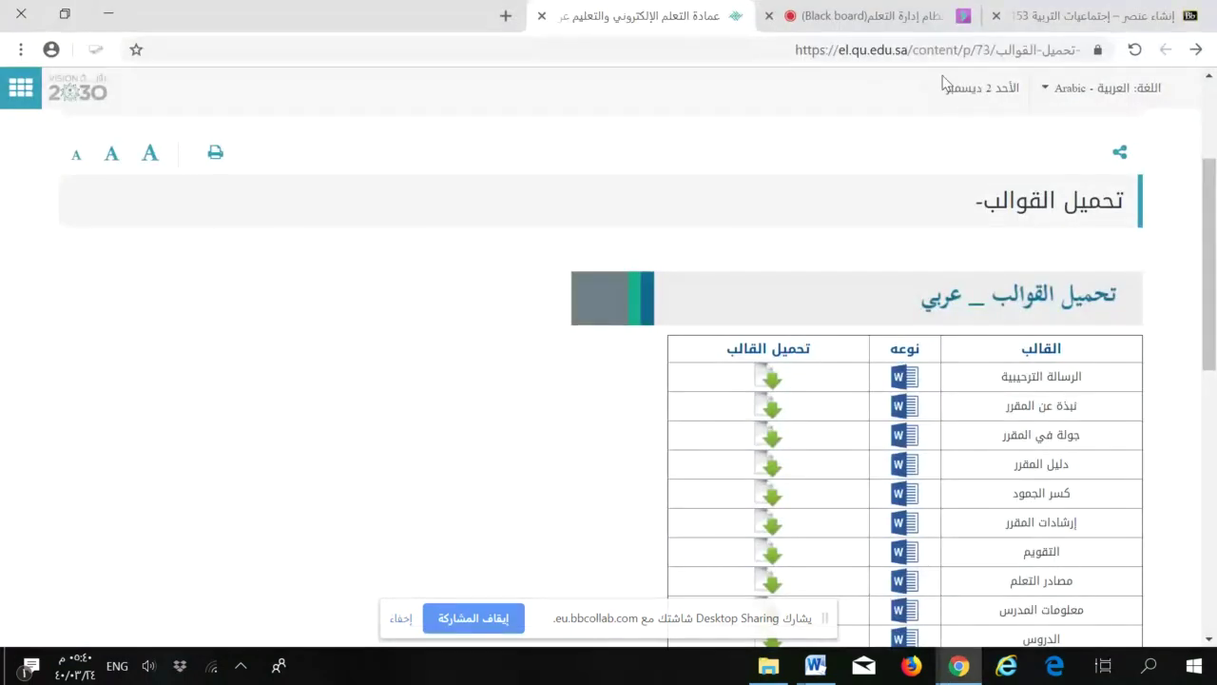
# Paste the copied template, with the teal نبذة عن المقرر banner and bullets, into the item's text editor
pyautogui.click(1046, 17)
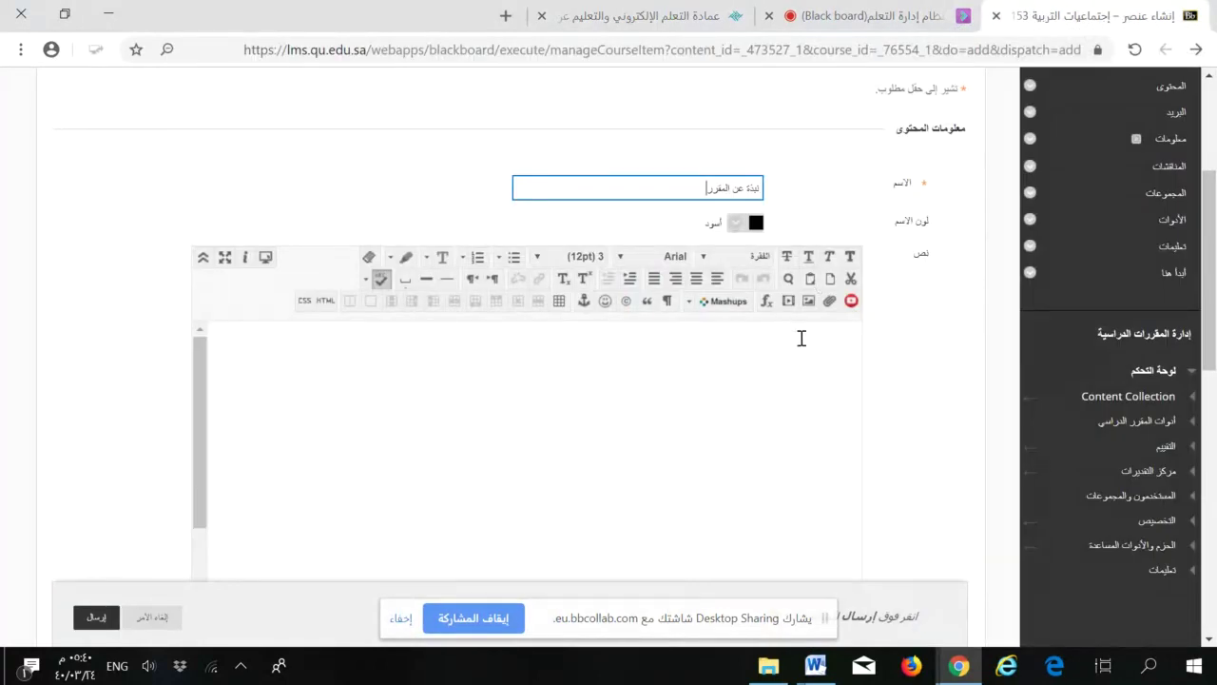
pyautogui.click(760, 375)
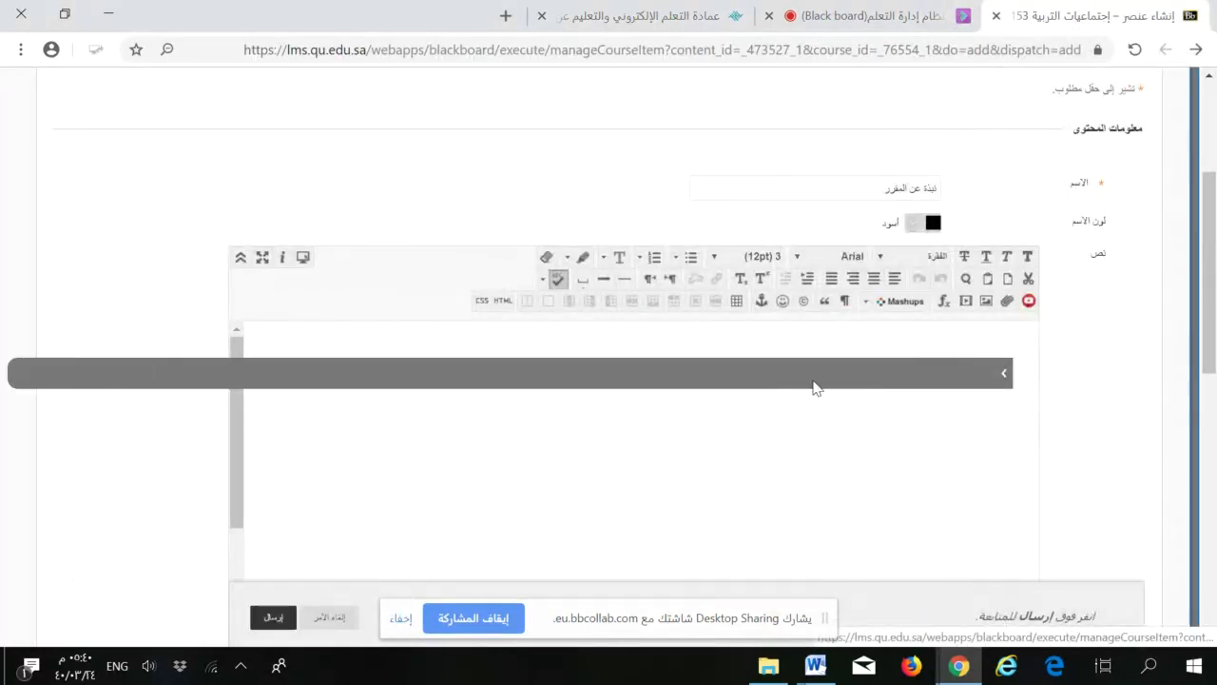
pyautogui.click(883, 371)
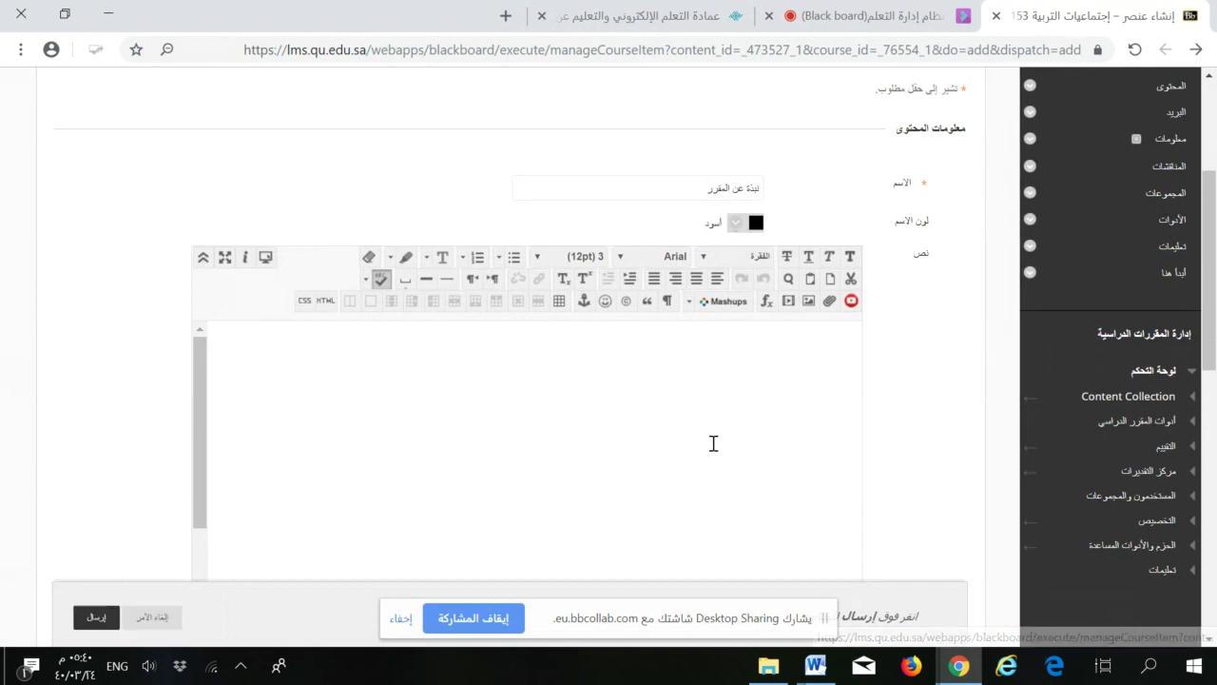
pyautogui.hotkey('ctrl', 'v')
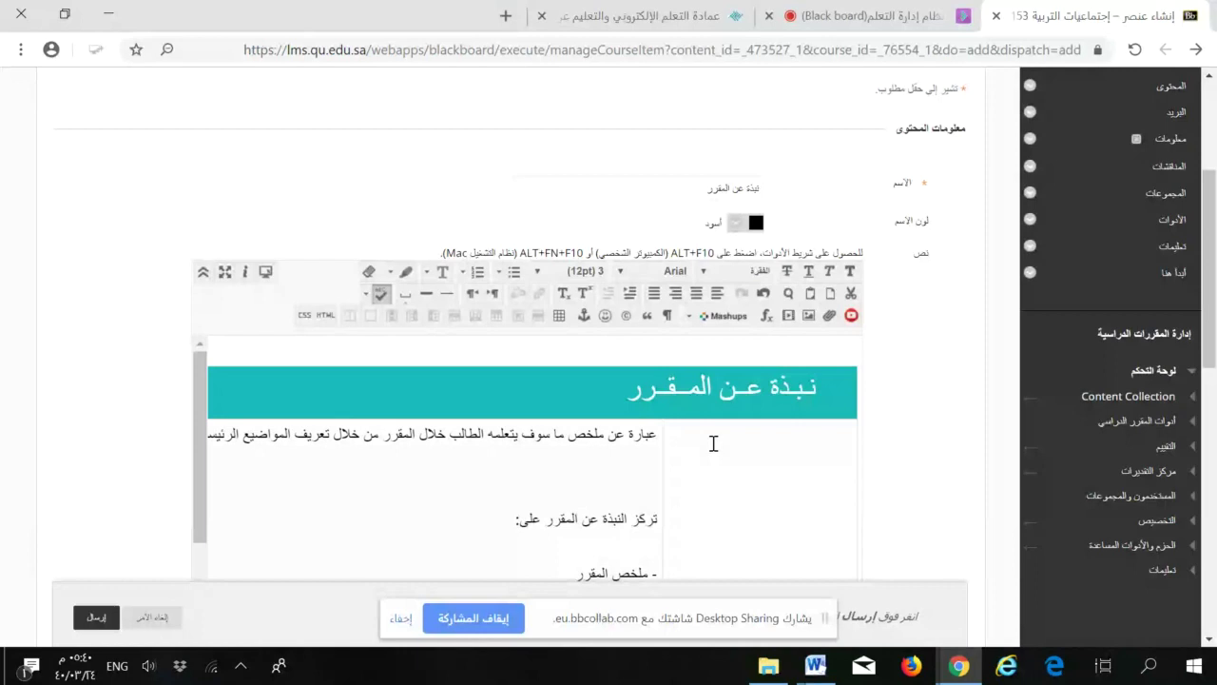
pyautogui.moveTo(202, 471); pyautogui.dragTo(204, 403)
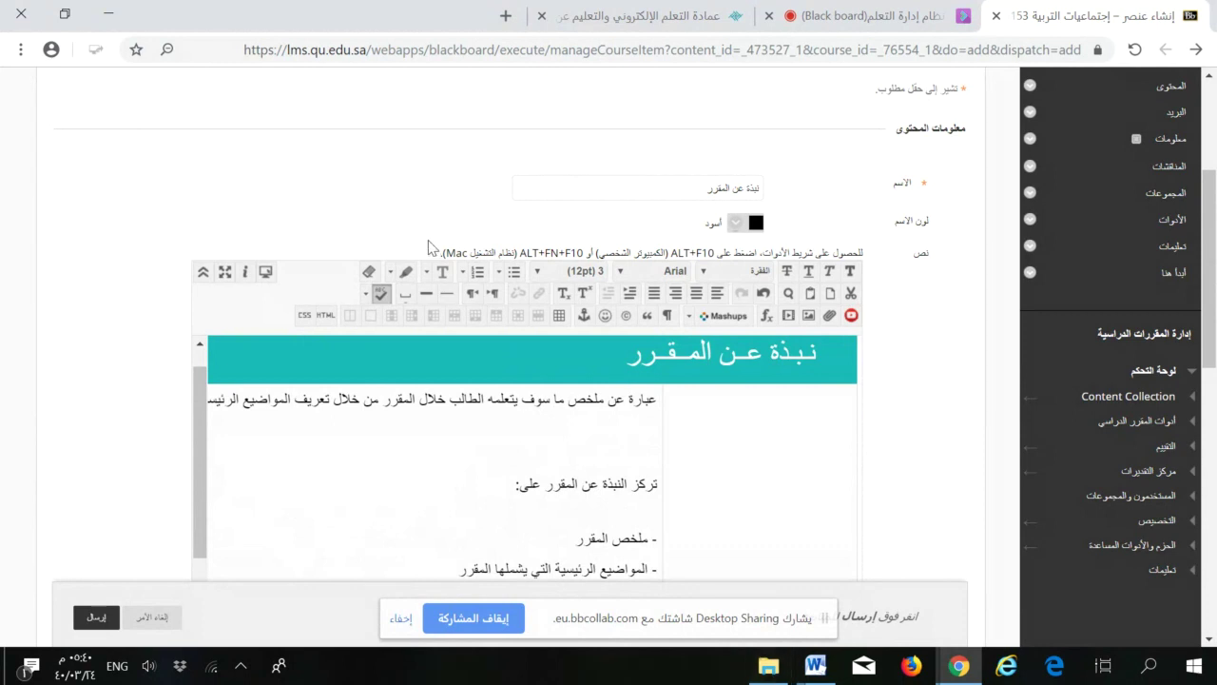
# Export the template's icon with Save as Picture as '5' in the اجتماعيات التربية folder
pyautogui.click(818, 667)
pyautogui.click(527, 589)
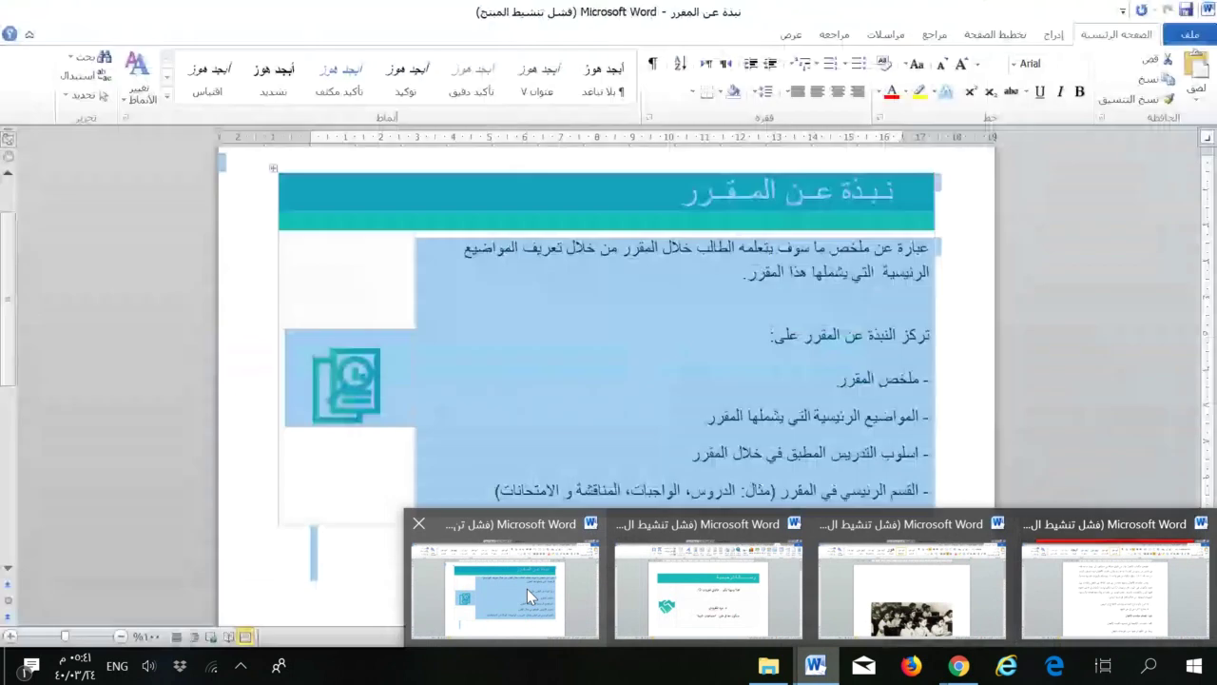
pyautogui.click(357, 397)
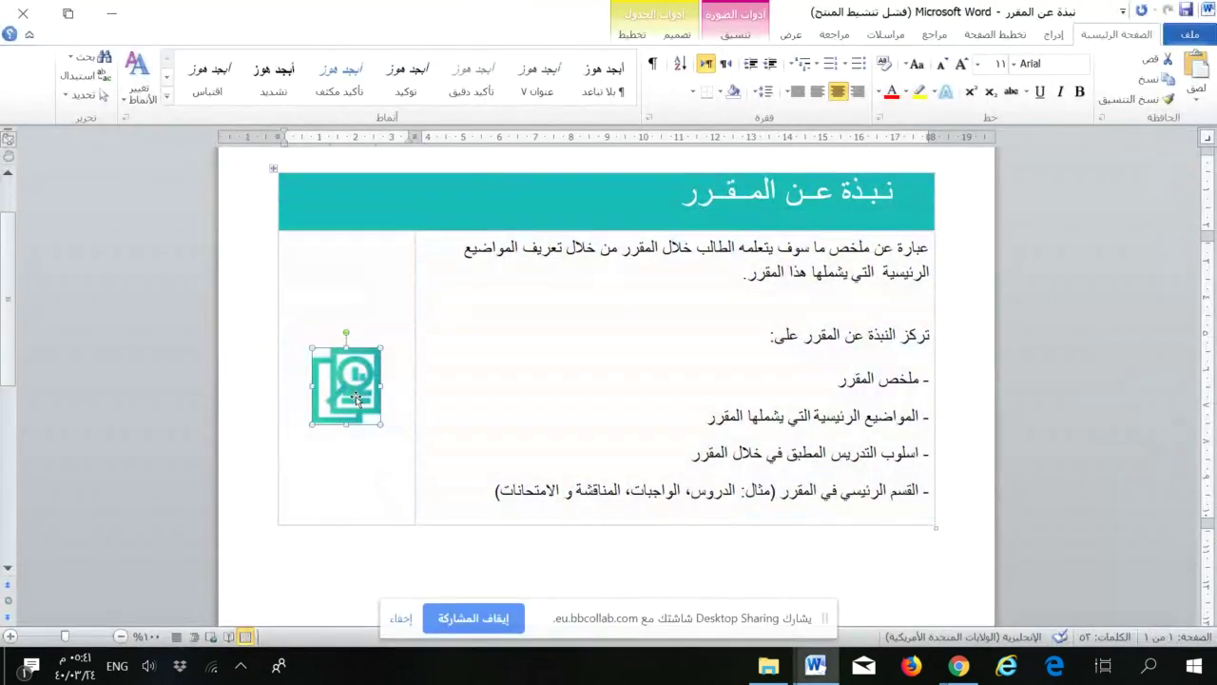
pyautogui.rightClick(357, 397)
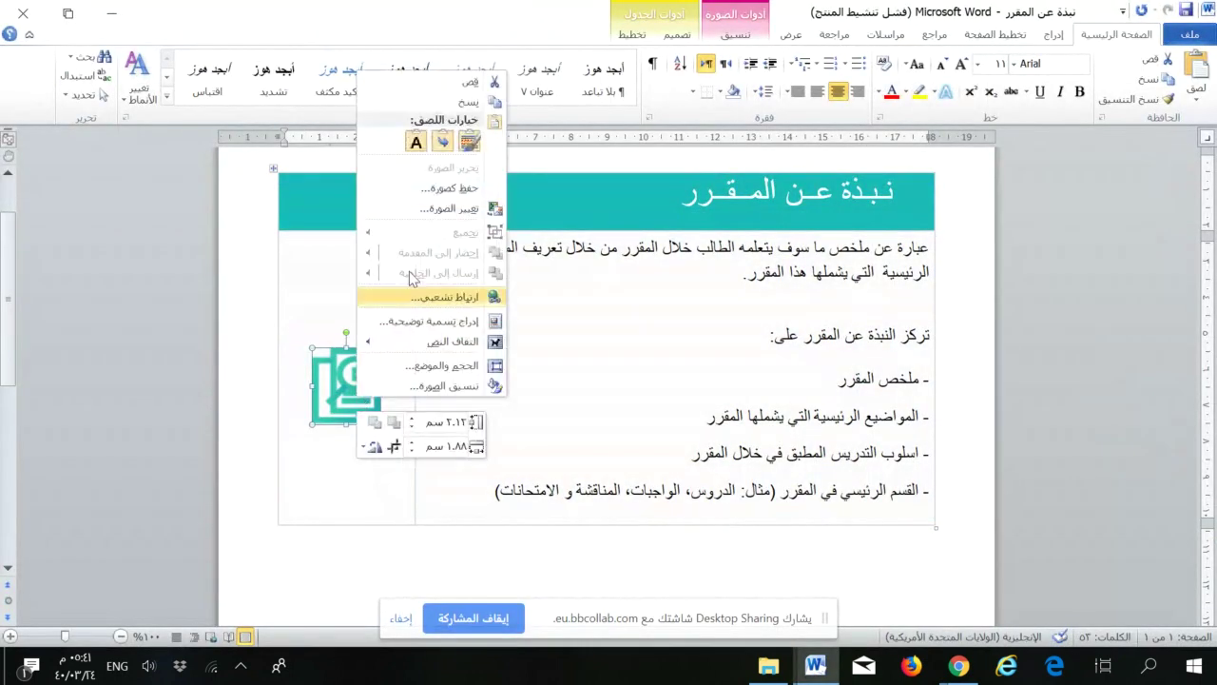
pyautogui.click(447, 189)
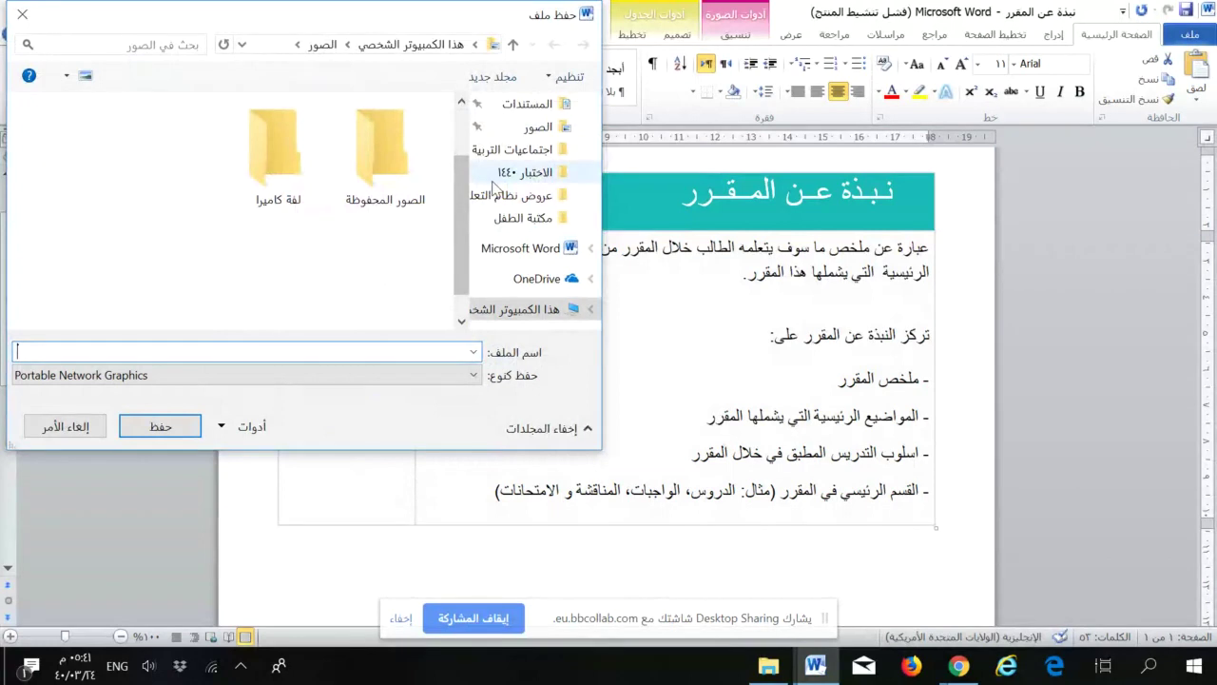
pyautogui.click(514, 149)
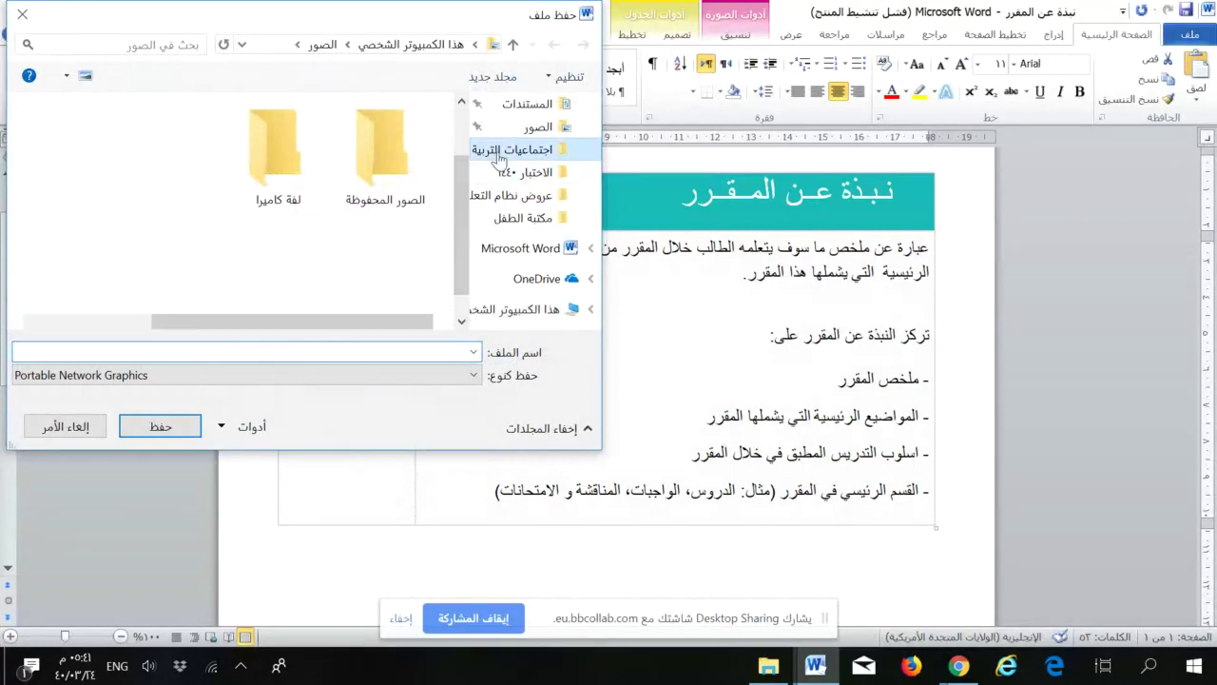
pyautogui.click(377, 351)
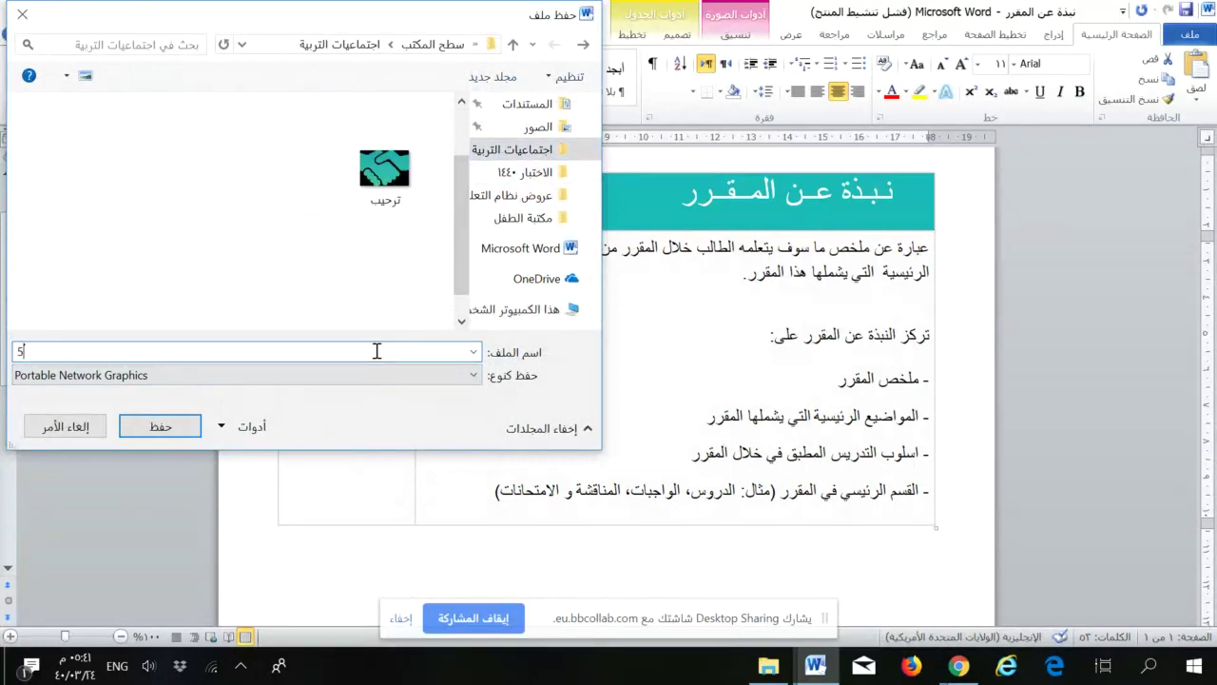
pyautogui.write('5')
pyautogui.click(136, 433)
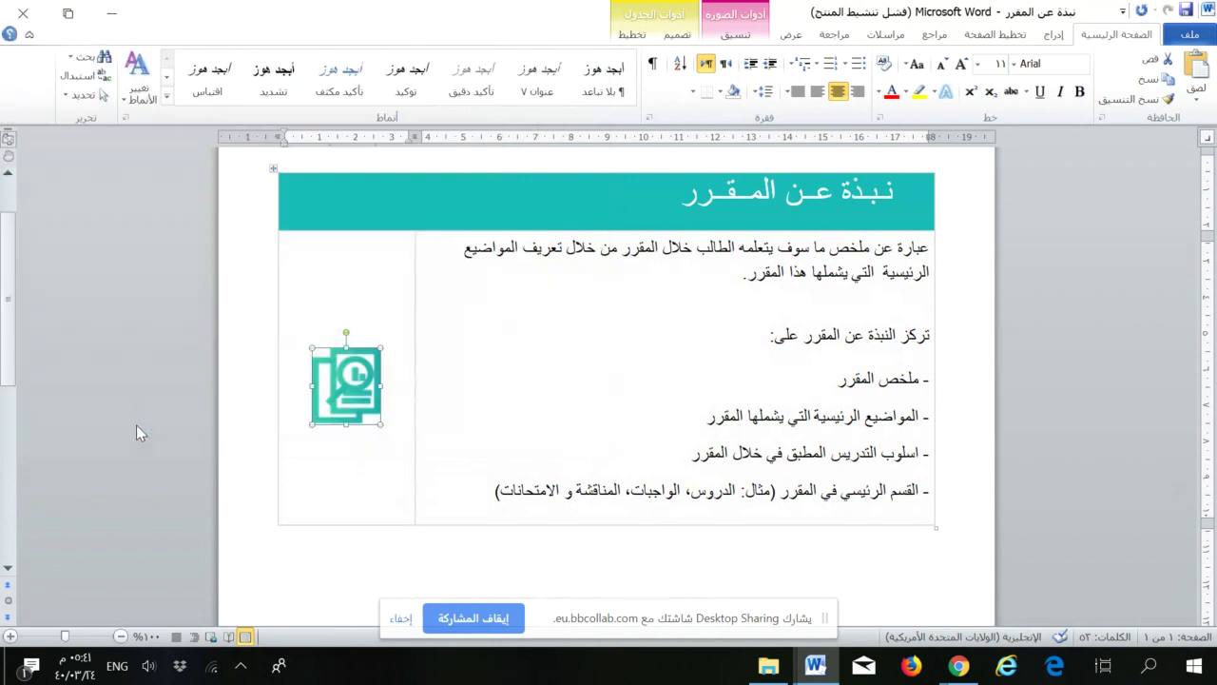
# Insert image 5 from اجتماعيات التربية into the empty right table cell, then submit the overview item
pyautogui.click(111, 13)
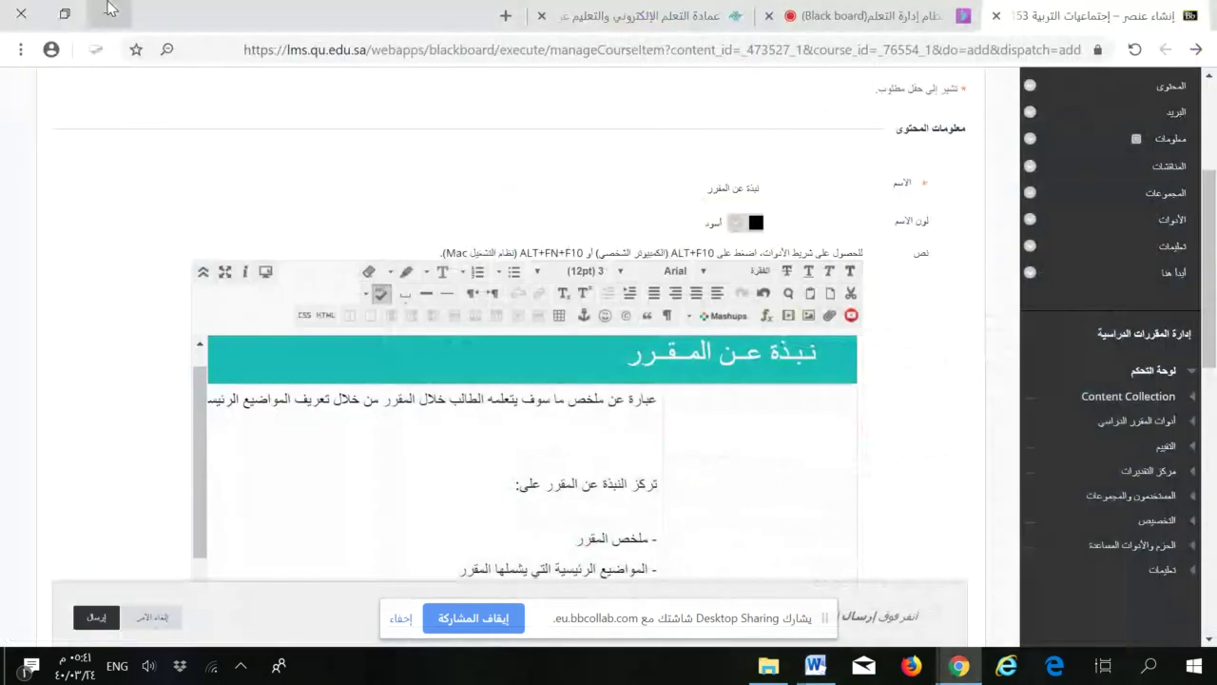
pyautogui.click(741, 493)
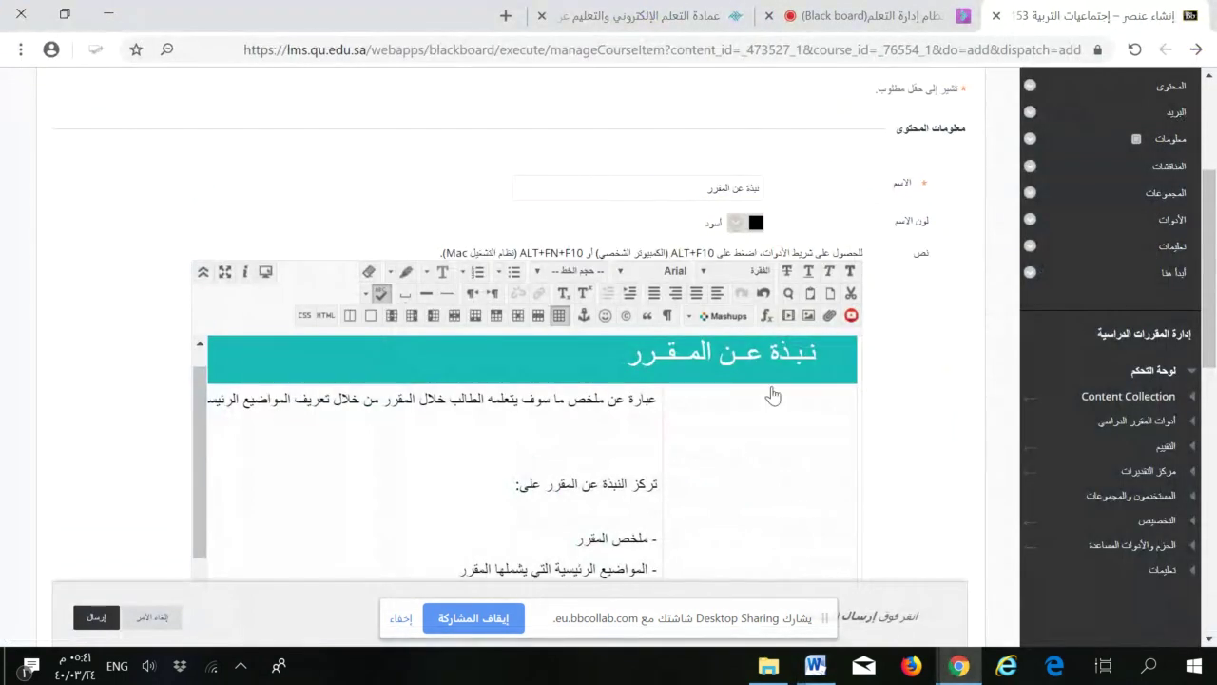
pyautogui.click(808, 317)
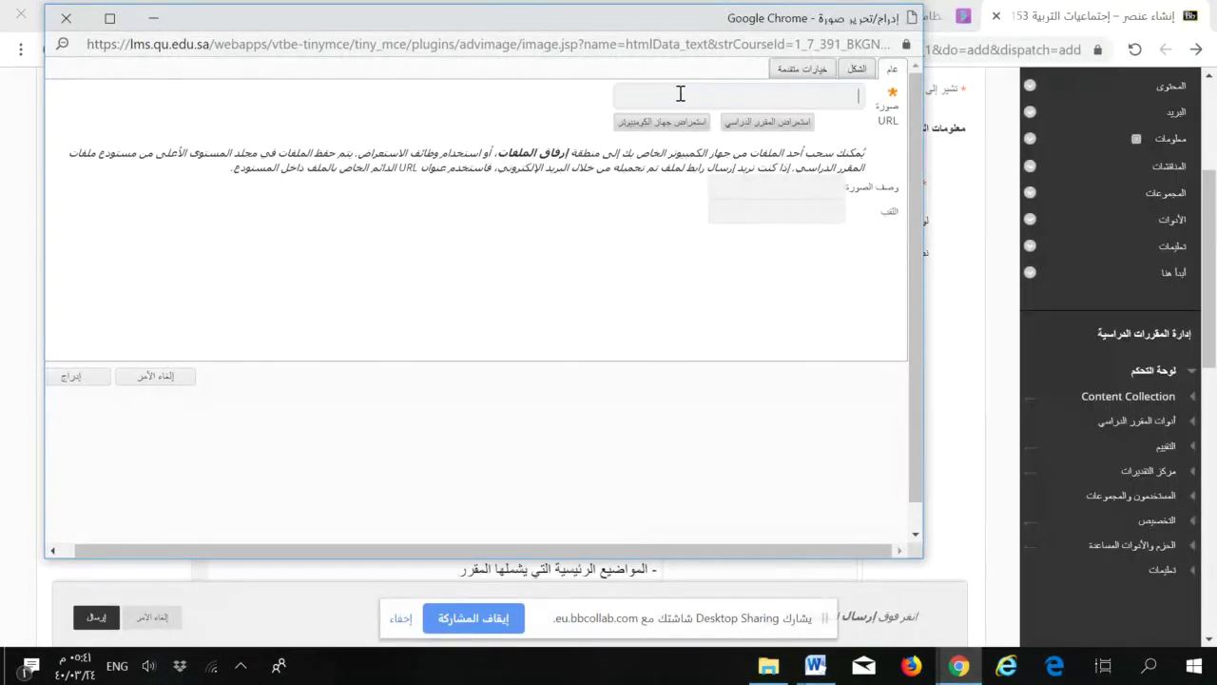
pyautogui.click(685, 124)
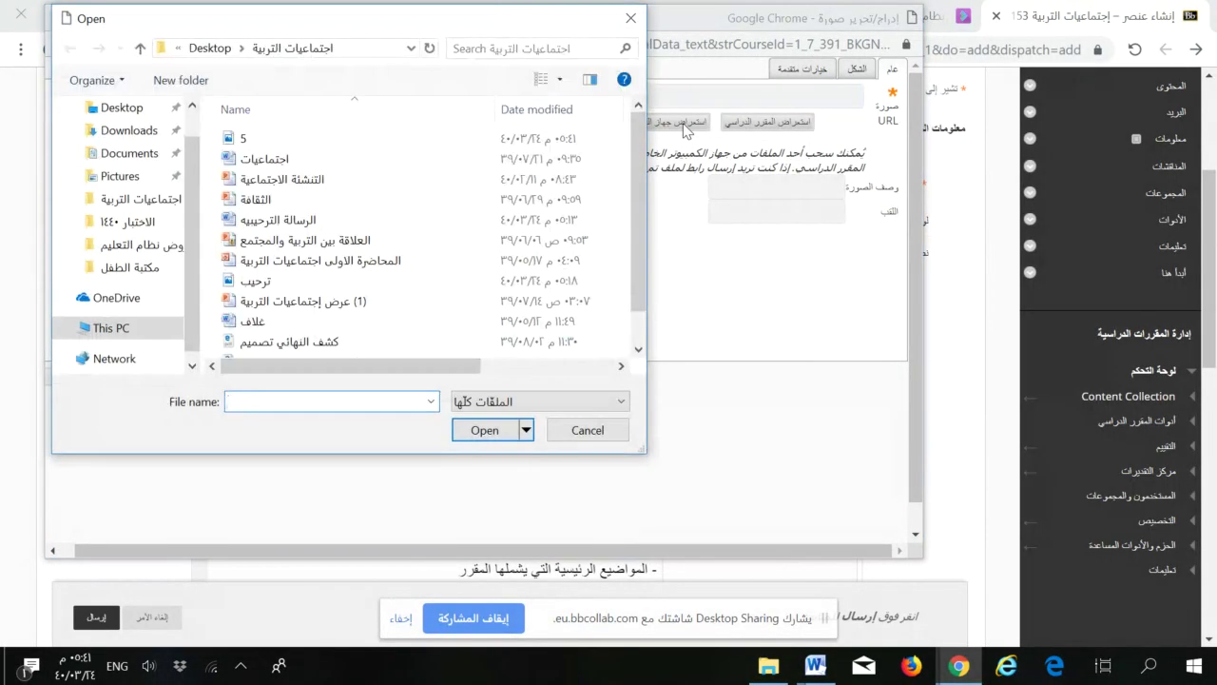
pyautogui.click(166, 207)
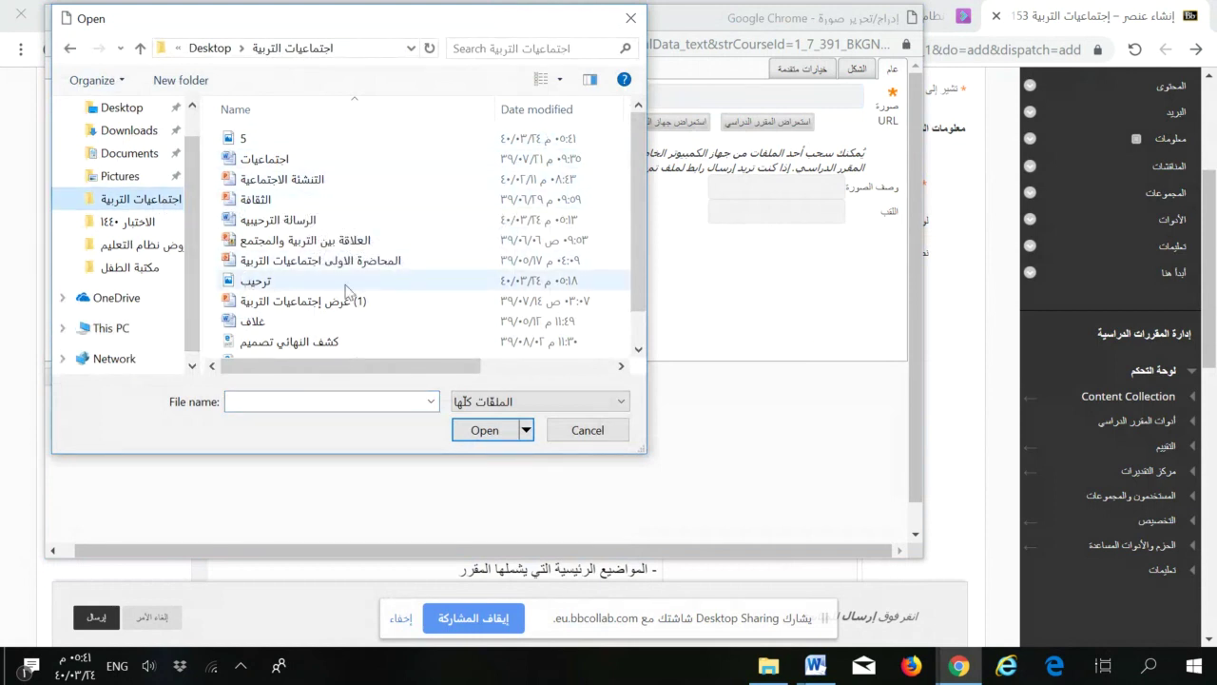
pyautogui.click(238, 139)
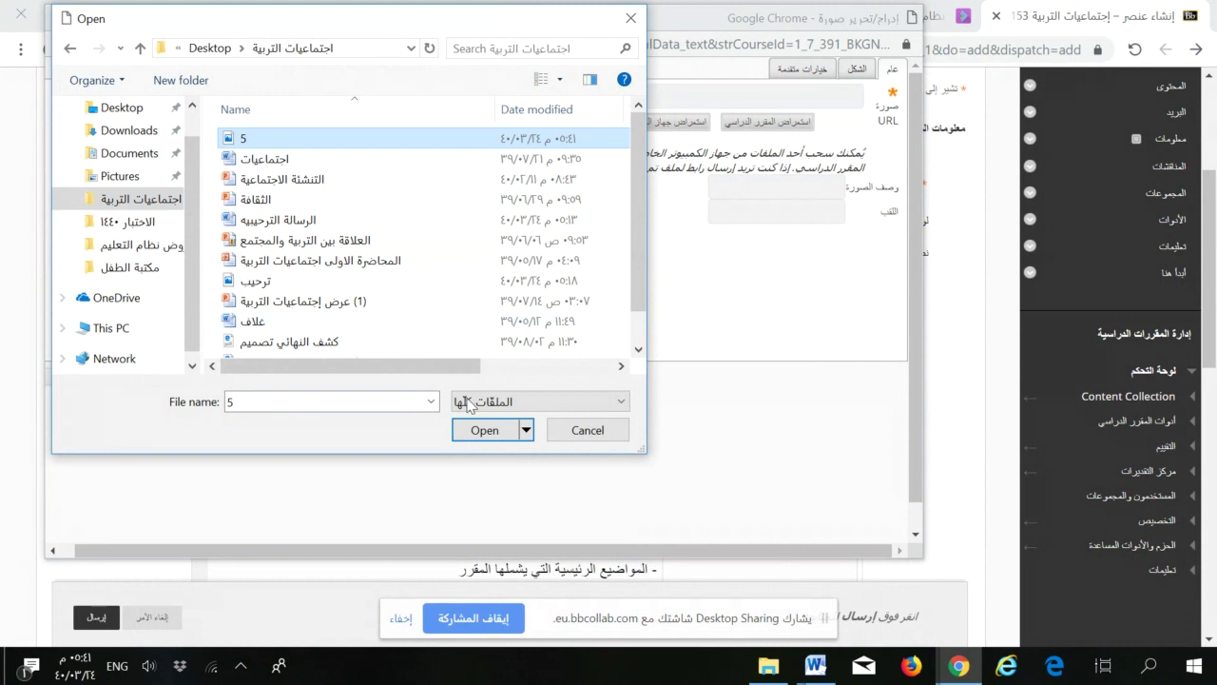
pyautogui.click(480, 431)
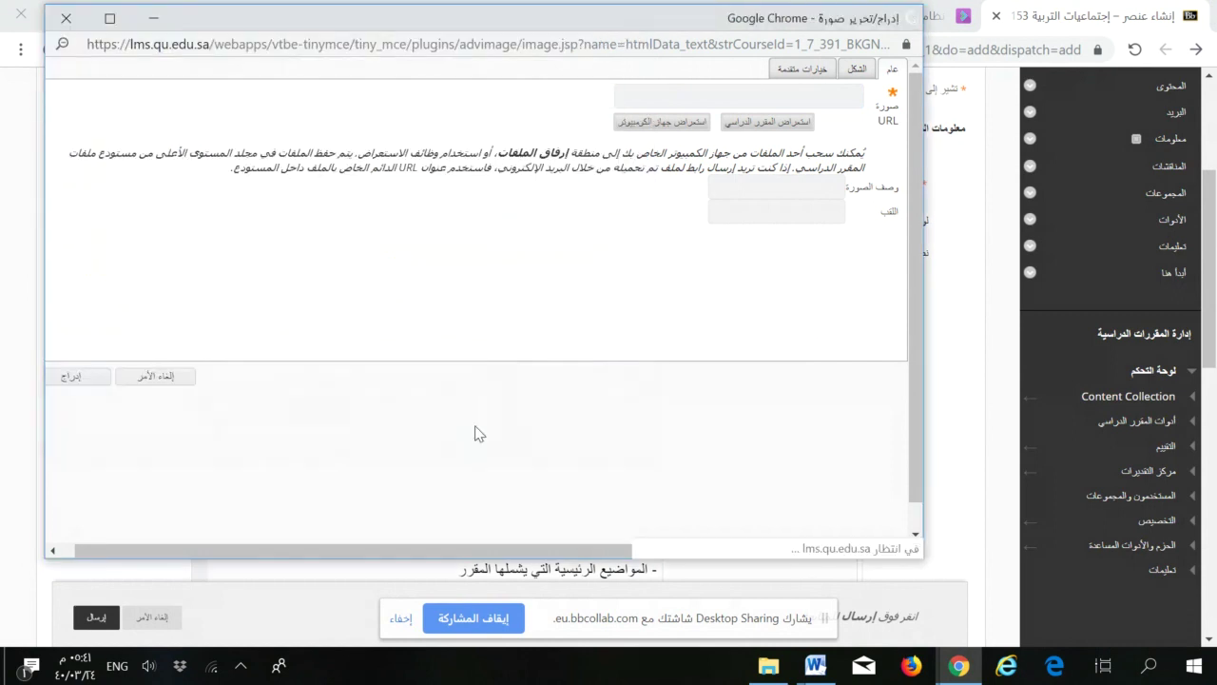
pyautogui.click(74, 378)
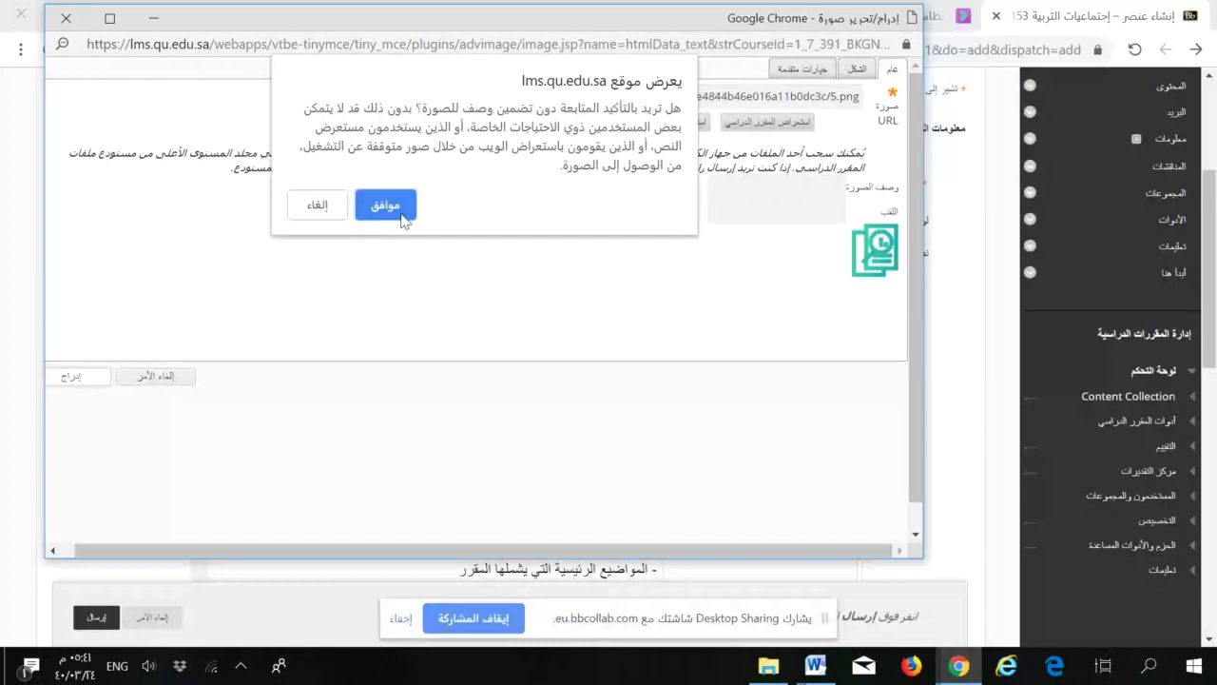
pyautogui.click(385, 206)
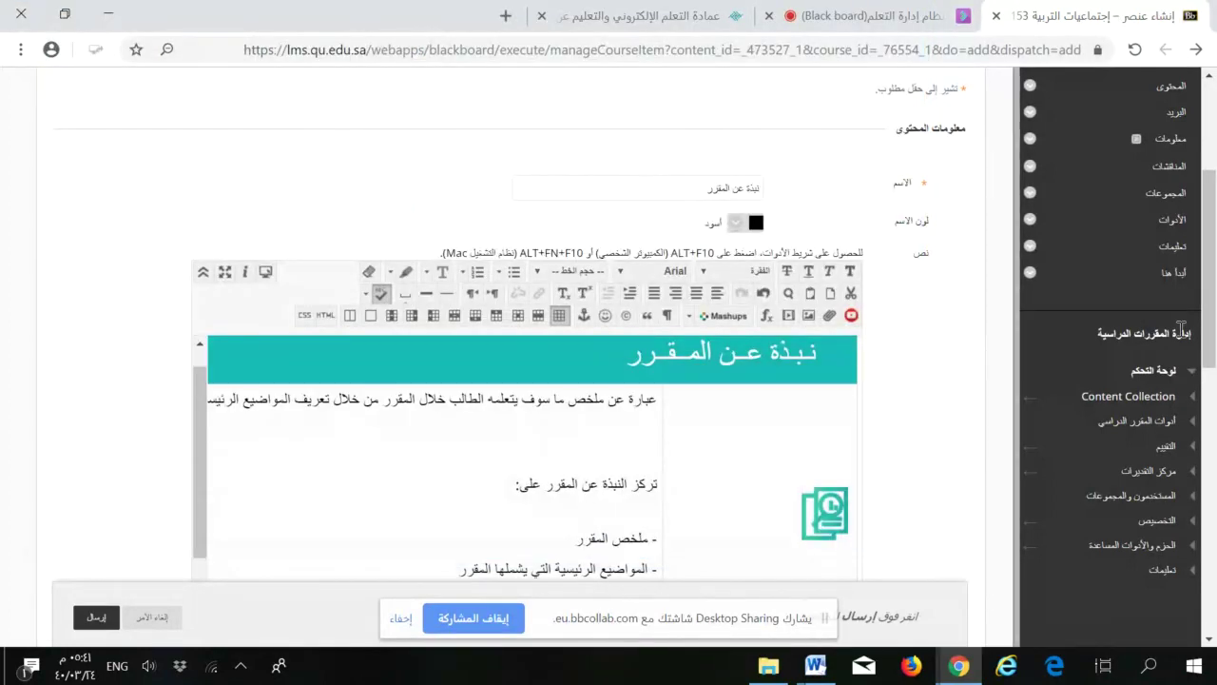
pyautogui.moveTo(1212, 347); pyautogui.dragTo(1212, 400)
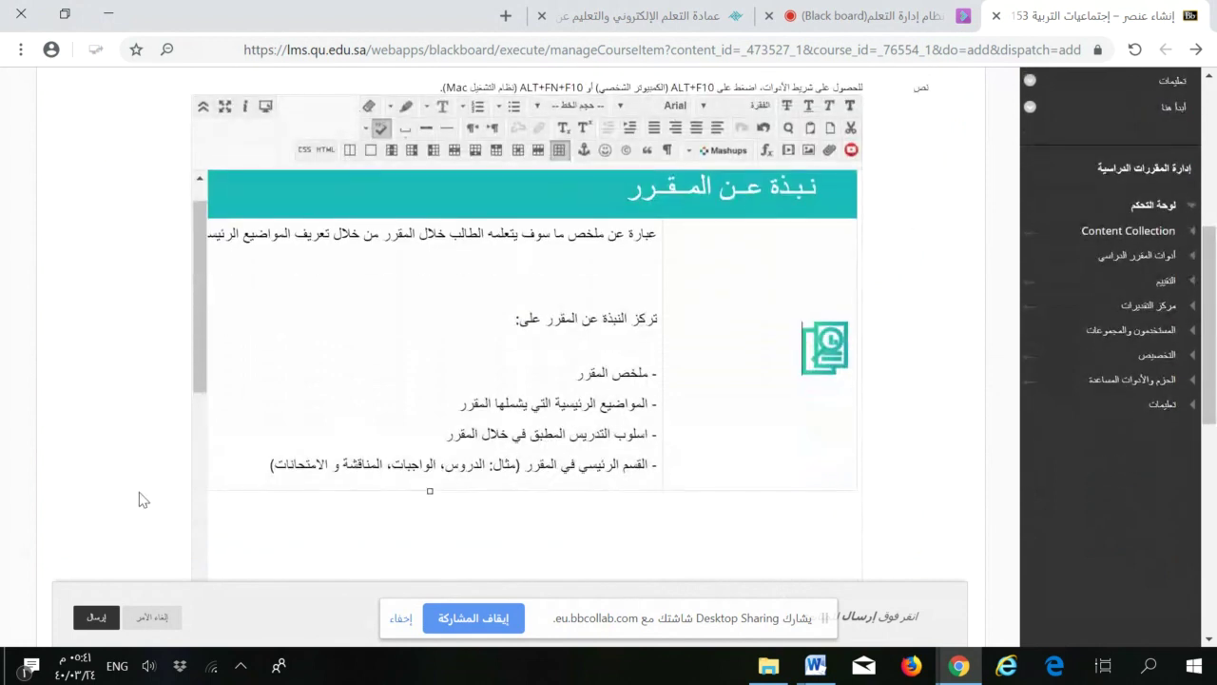
pyautogui.click(98, 618)
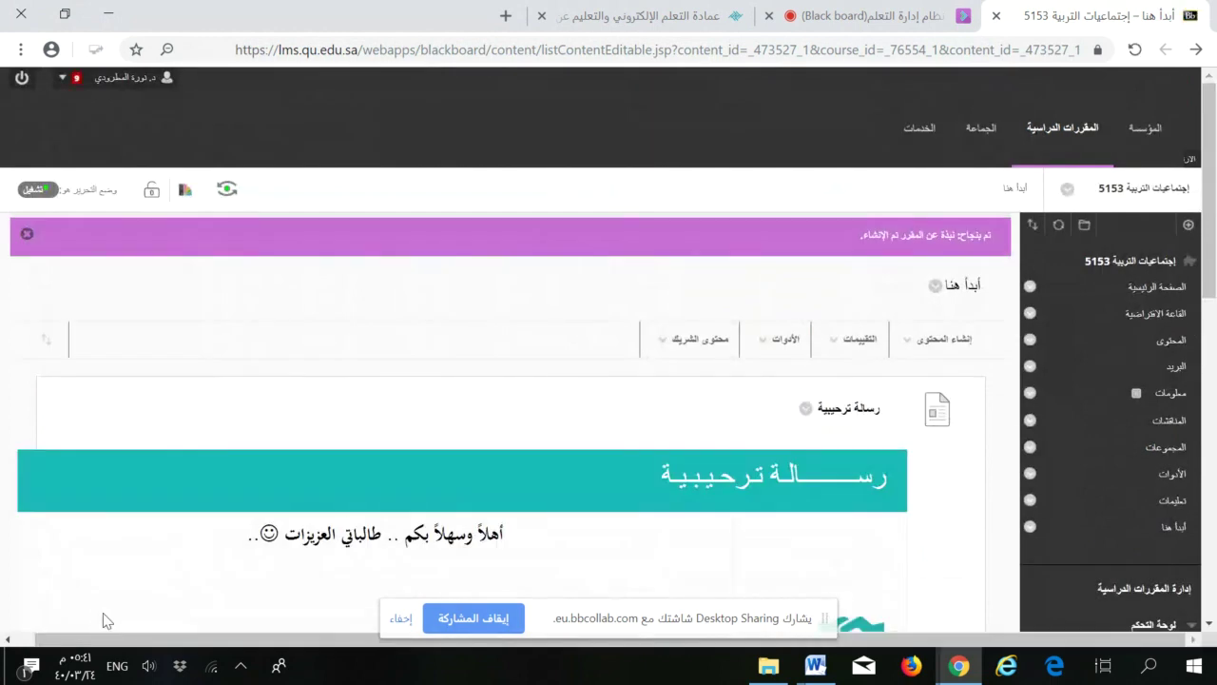
# Scroll the Start Here page to confirm the new overview item, hide the sharing notice, and switch to Collaborate
pyautogui.moveTo(1213, 223); pyautogui.dragTo(1215, 556)
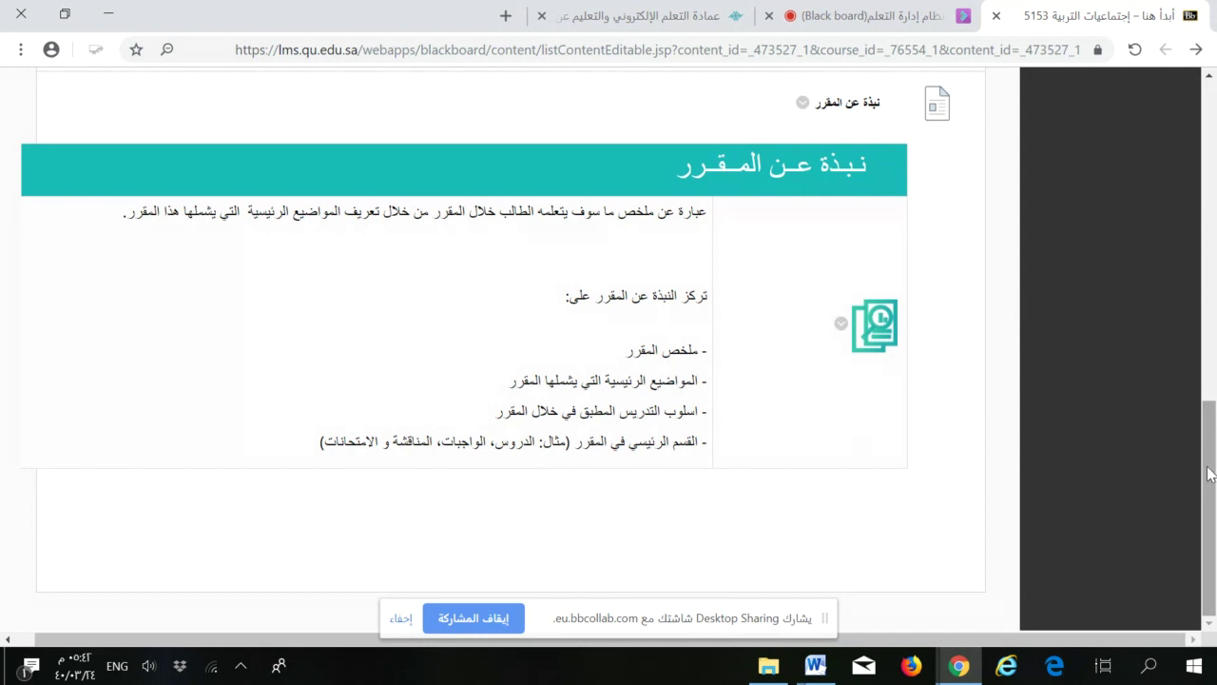
pyautogui.scroll(1, 1210, 470)
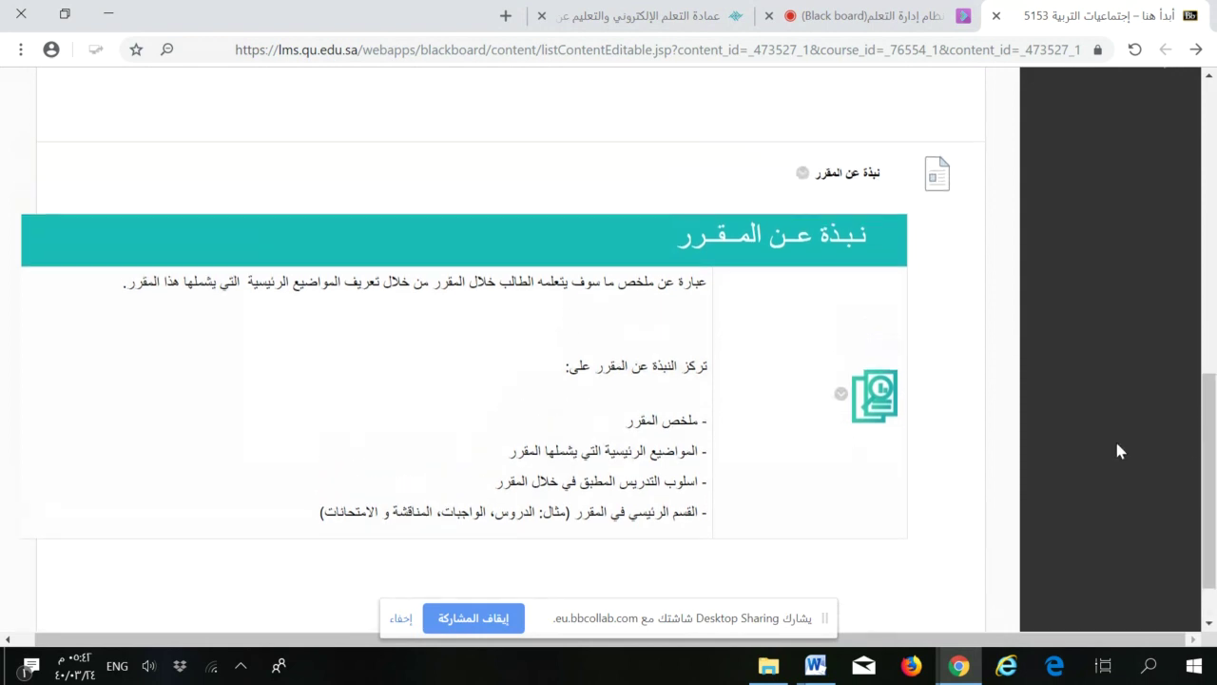
pyautogui.click(400, 619)
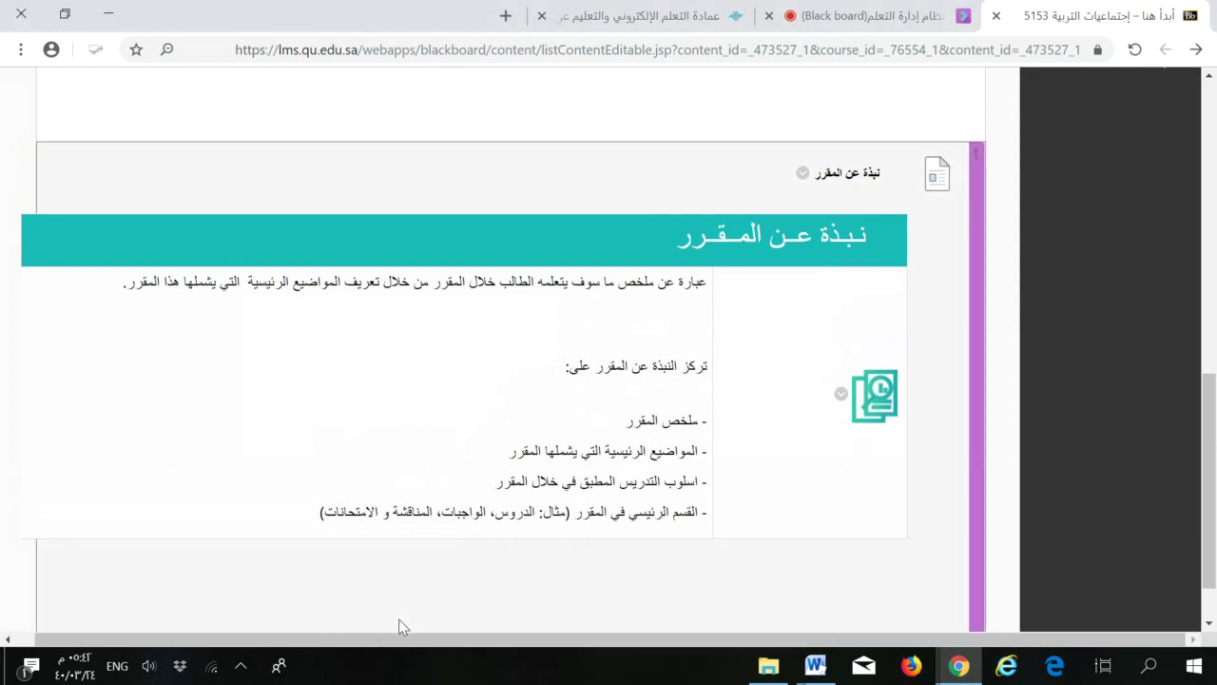
pyautogui.click(855, 16)
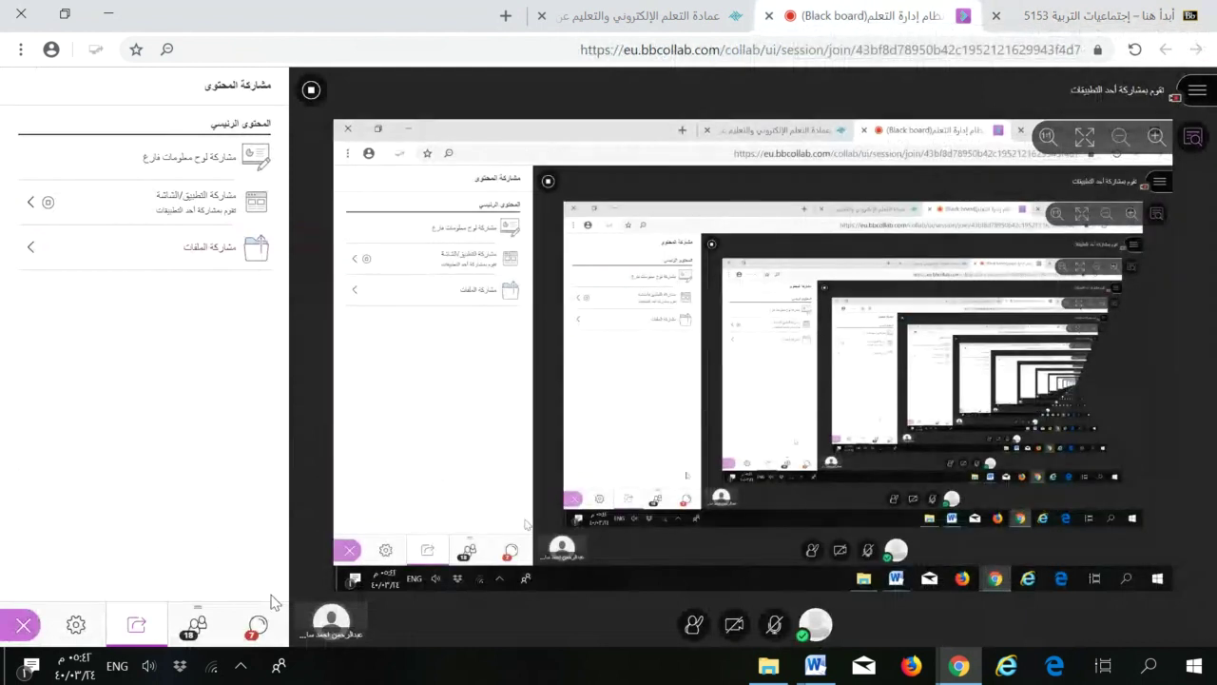
# Open the session chat and send the Arabic reply 'فوا يادكتور' after switching the keyboard to Arabic
pyautogui.click(258, 627)
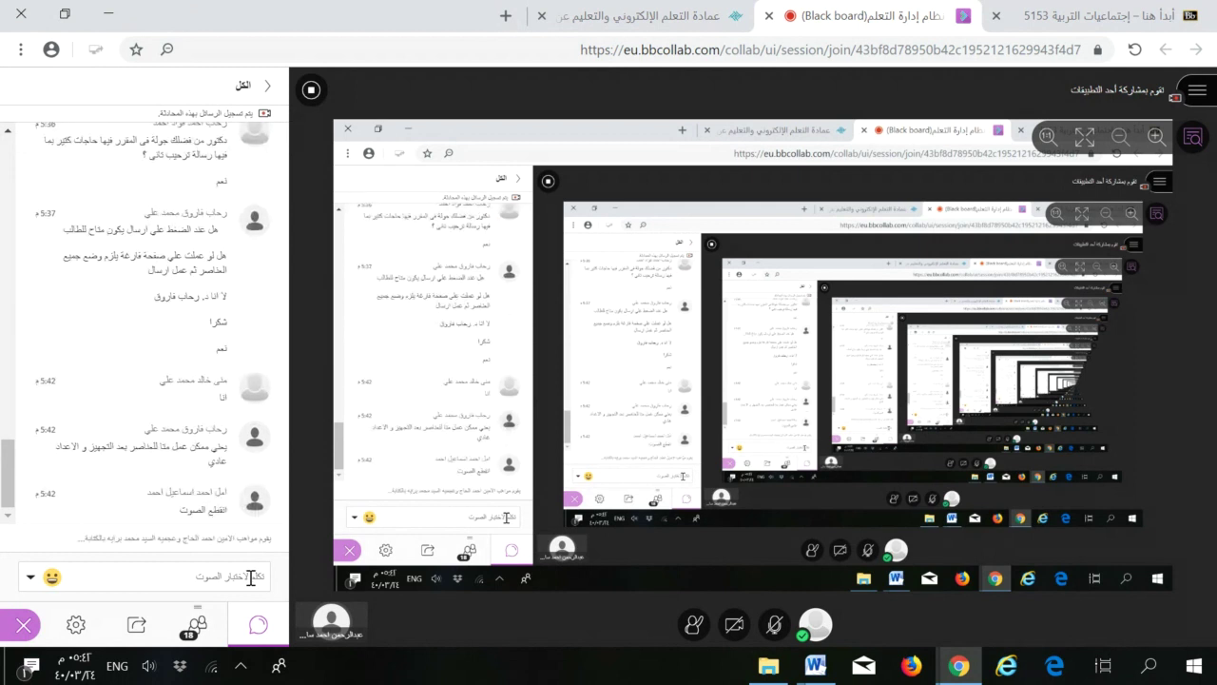
pyautogui.click(262, 575)
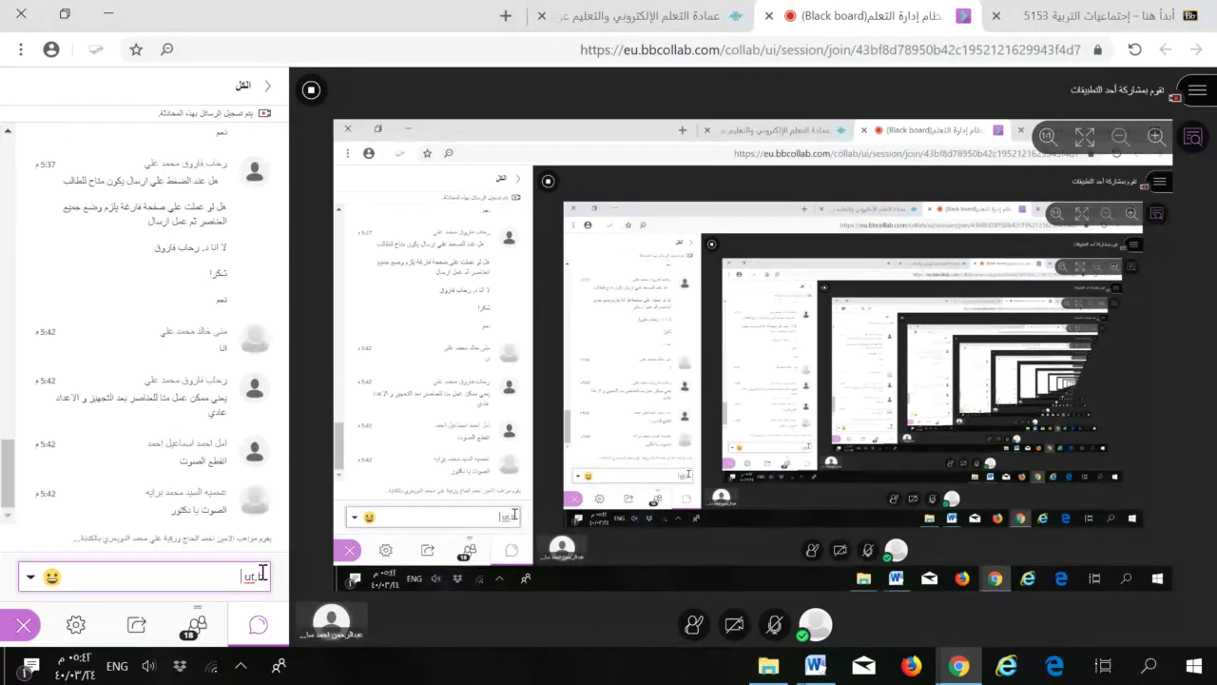
pyautogui.write('ut,h dhj;j')
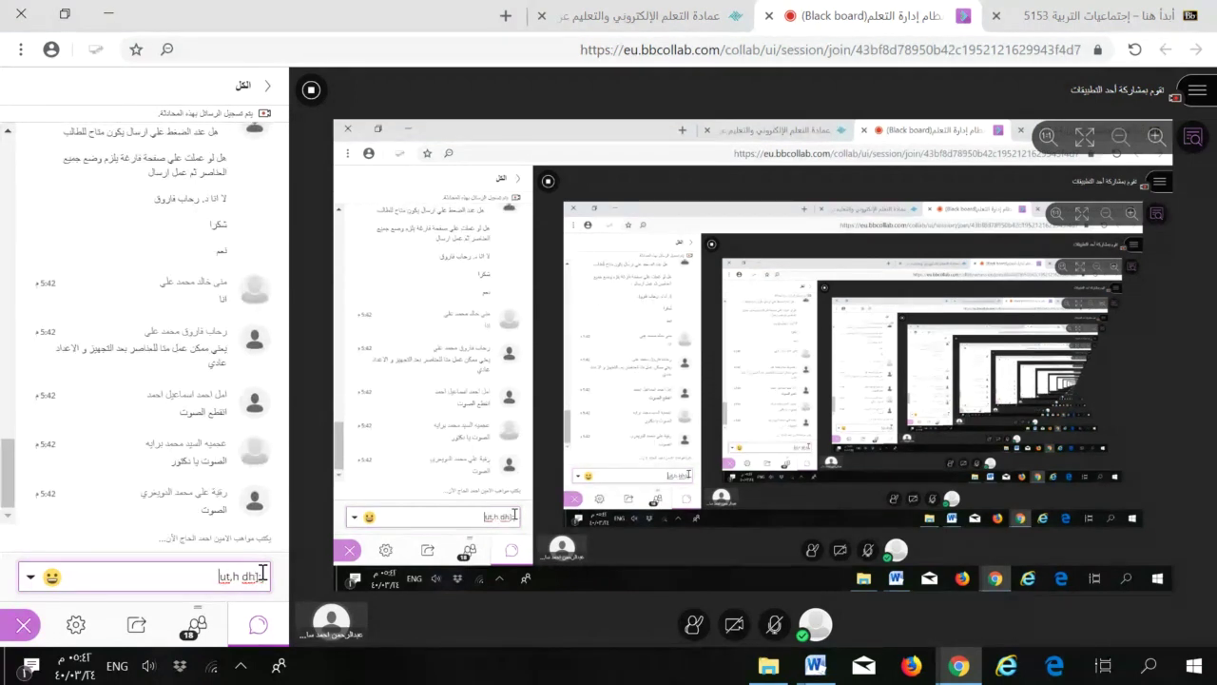
pyautogui.press('BackSpace')
pyautogui.press('BackSpace')
pyautogui.press('BackSpace')
pyautogui.press('BackSpace')
pyautogui.press('BackSpace')
pyautogui.press('BackSpace')
pyautogui.press('BackSpace')
pyautogui.press('BackSpace')
pyautogui.press('BackSpace')
pyautogui.press('BackSpace')
pyautogui.hotkey('alt', 'shift')
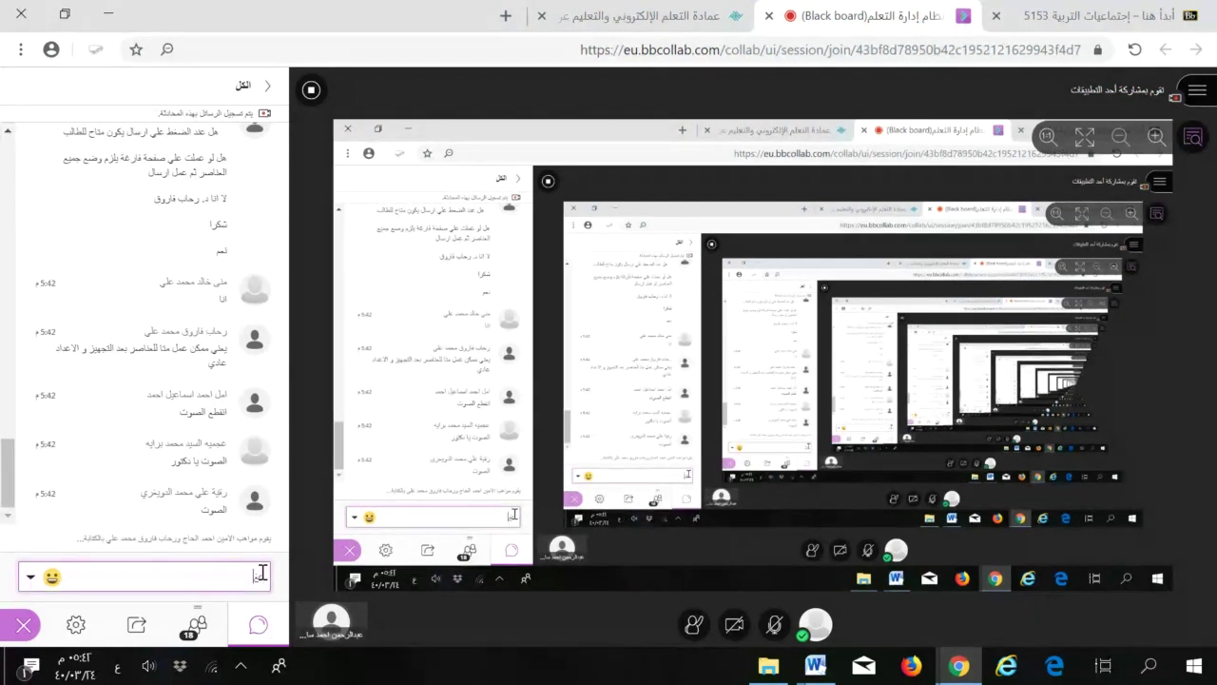
pyautogui.write('فوا')
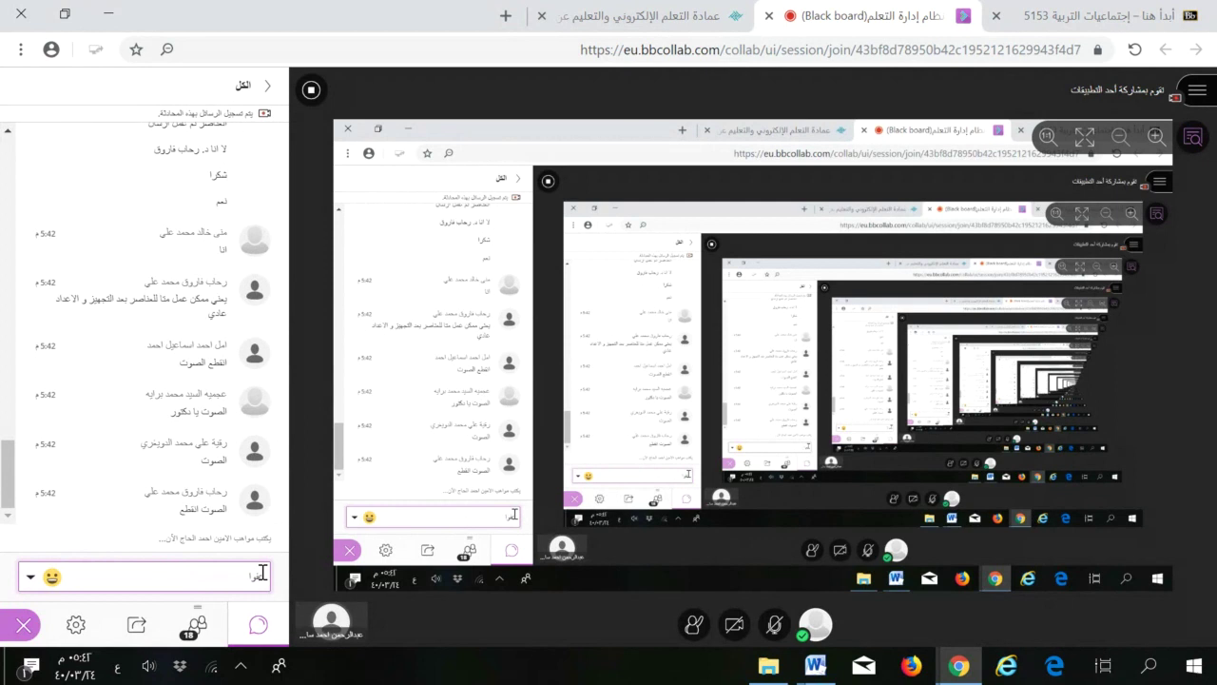
pyautogui.write(' يادكت')
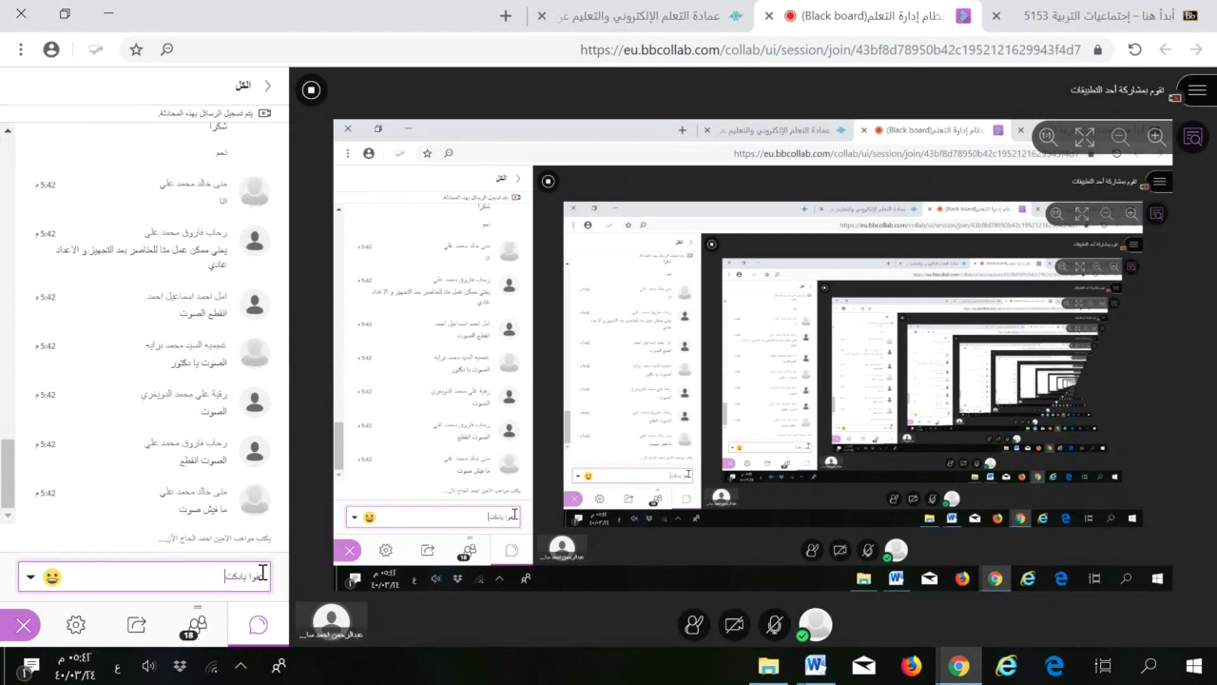
pyautogui.write('ور')
pyautogui.press('Return')
# Clear the stray text and send the follow-up chat reply 'تمام الان'
pyautogui.write('ا')
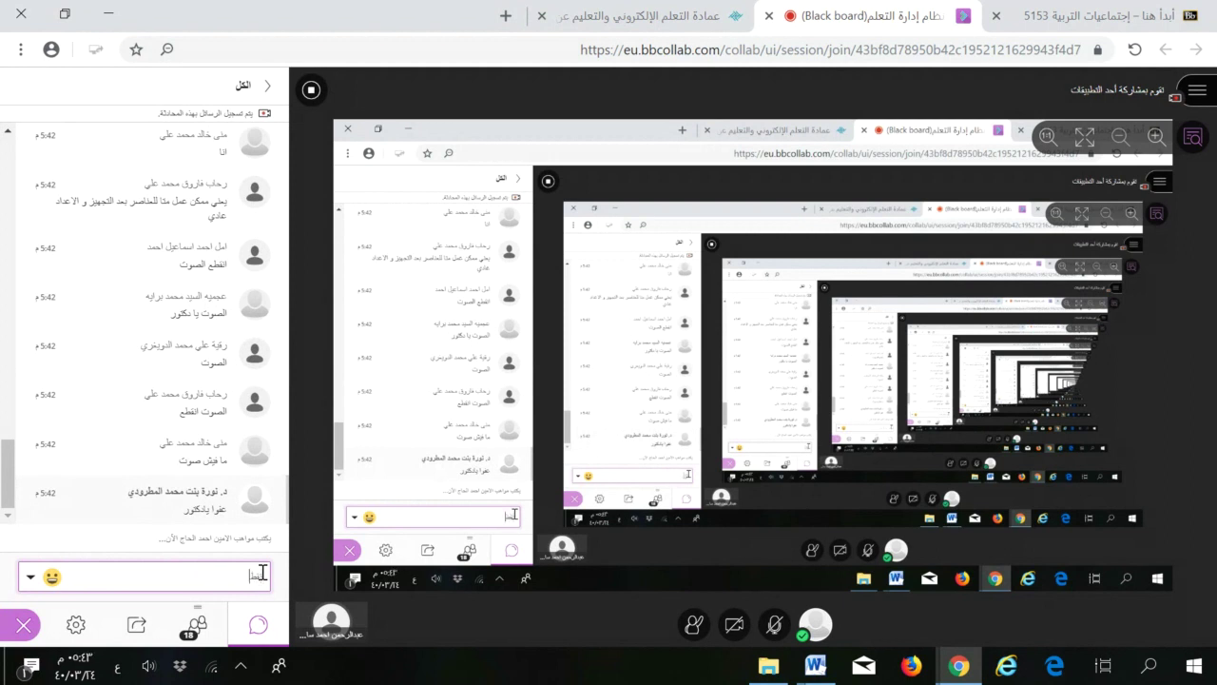
pyautogui.write('م لاختبار الصوت')
pyautogui.hotkey('ctrl', 'a')
pyautogui.hotkey('ctrl', 'c')
pyautogui.press('BackSpace')
pyautogui.write('ام الا')
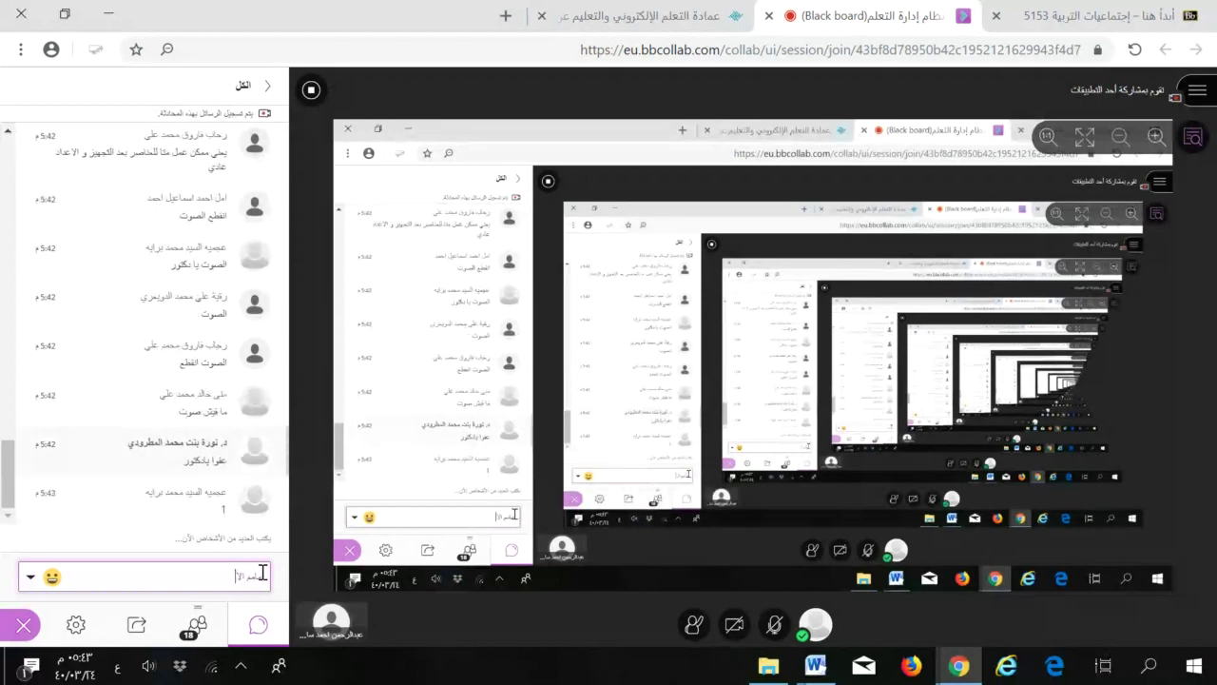
pyautogui.write('ن')
pyautogui.press('Return')
pyautogui.hotkey('ctrl', 'v')
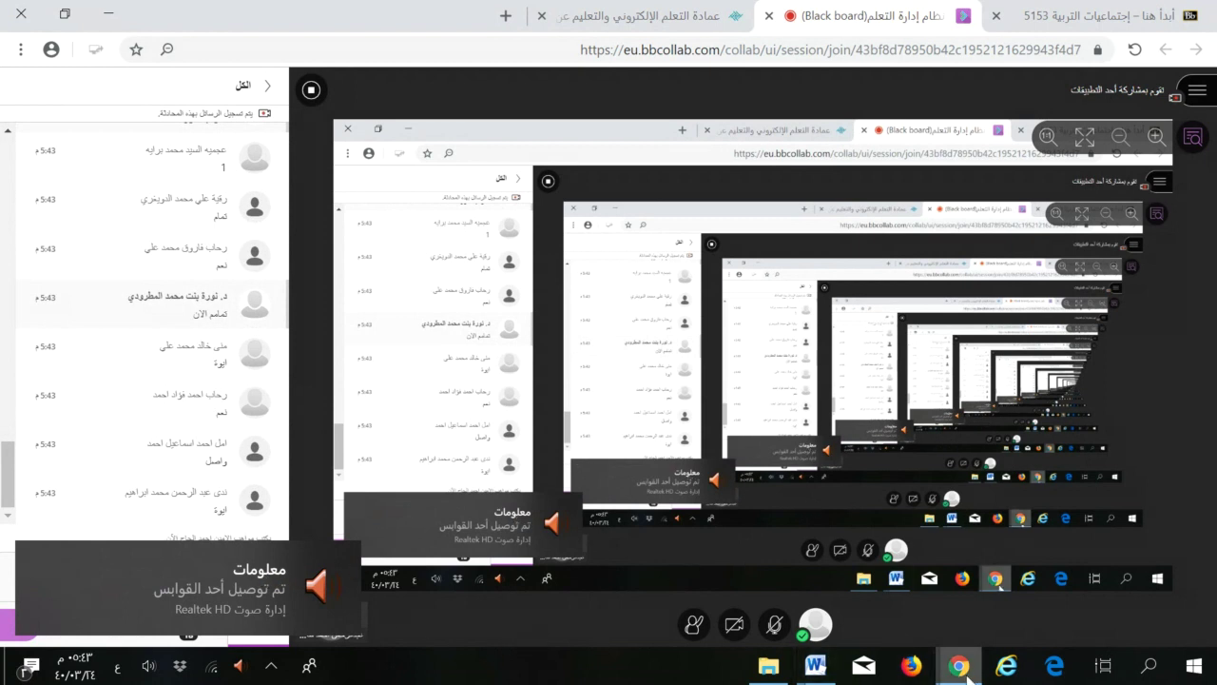
pyautogui.moveTo(958, 670)
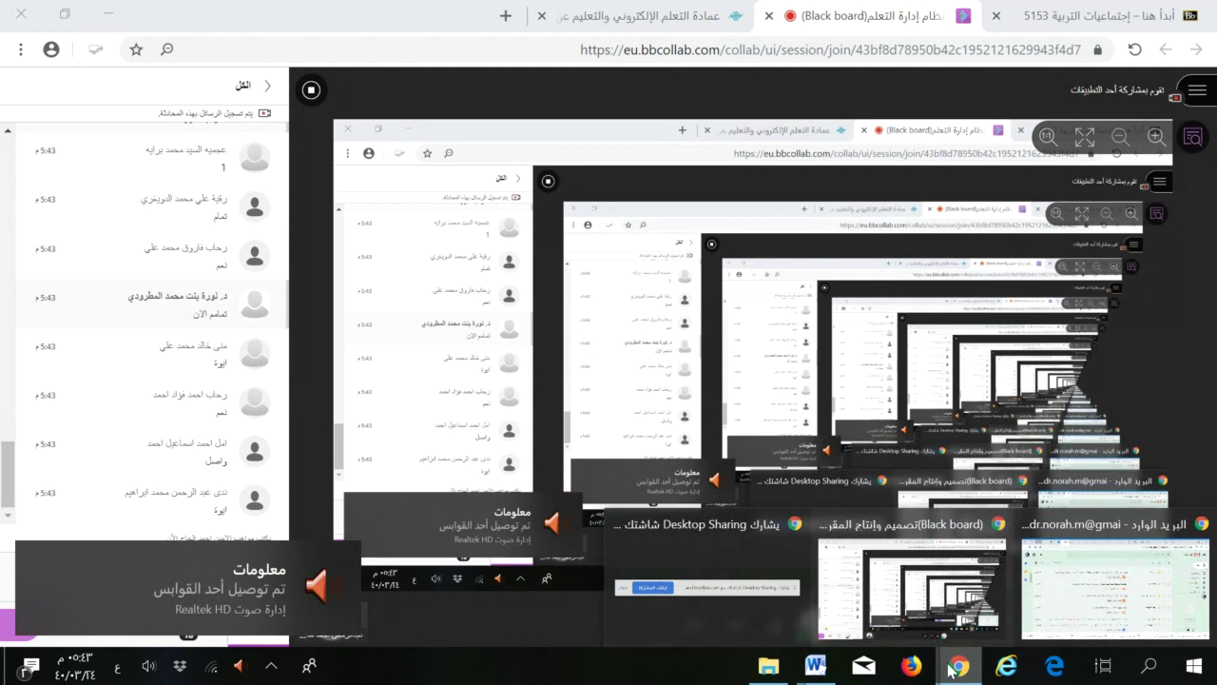
# Switch back to the Start Here course tab and scroll up to the welcome message
pyautogui.click(1084, 17)
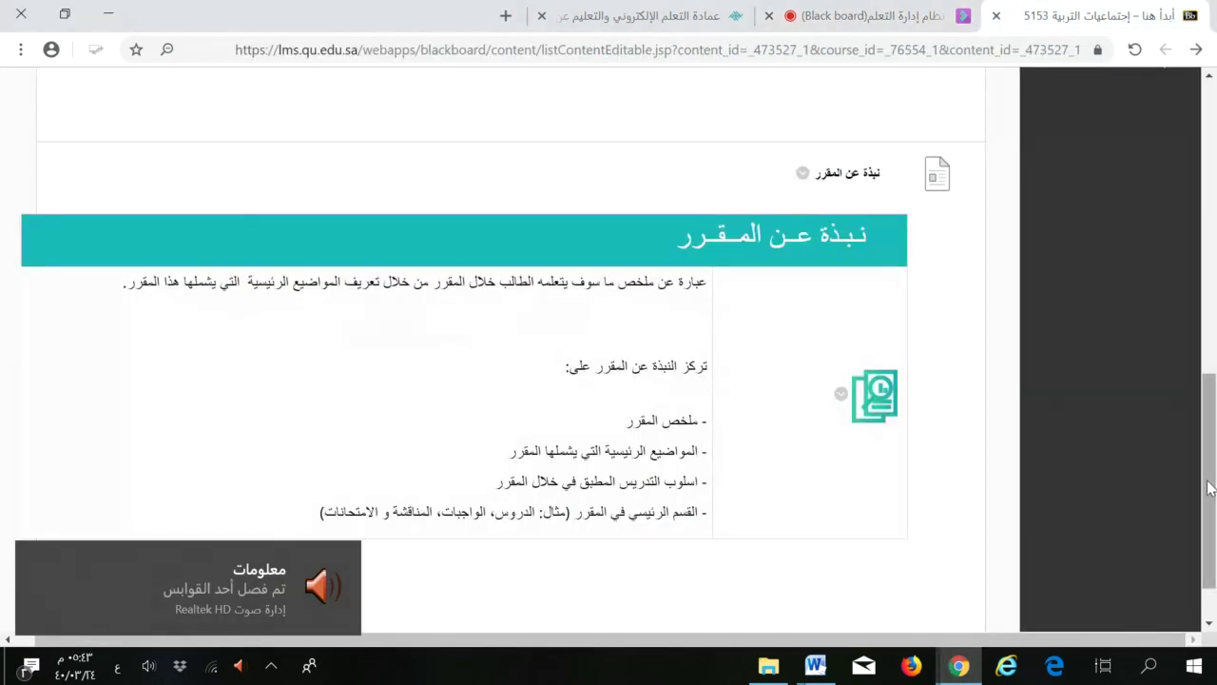
pyautogui.moveTo(1209, 480); pyautogui.dragTo(1212, 297)
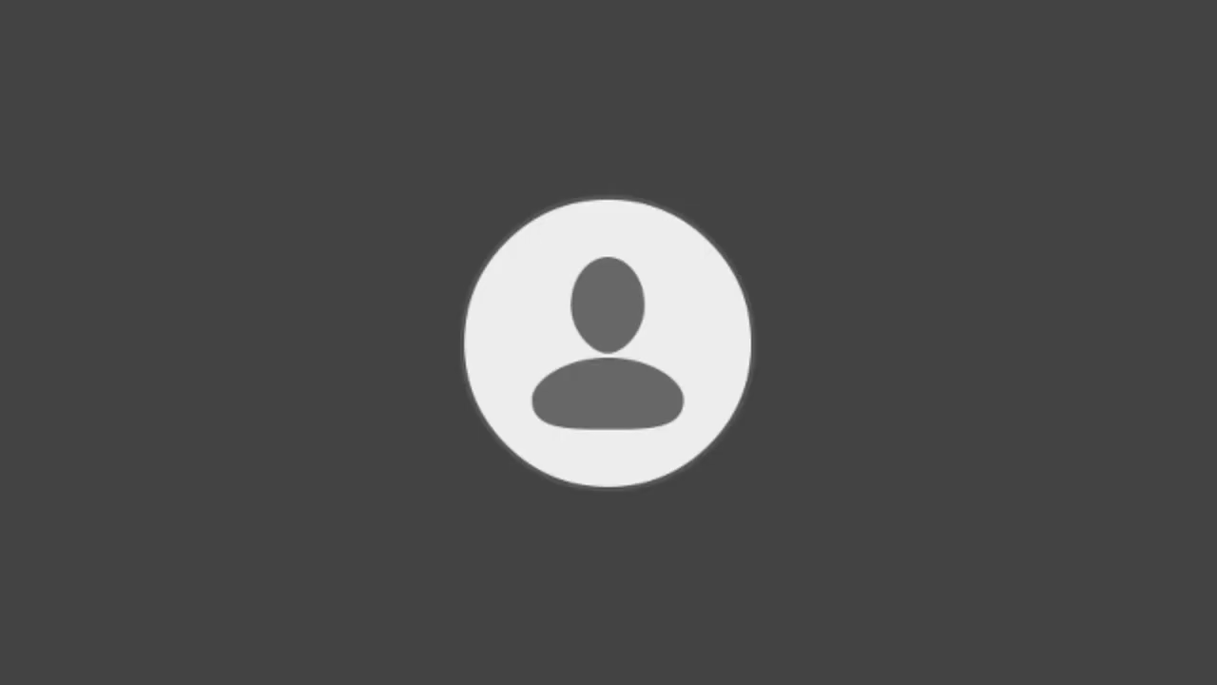
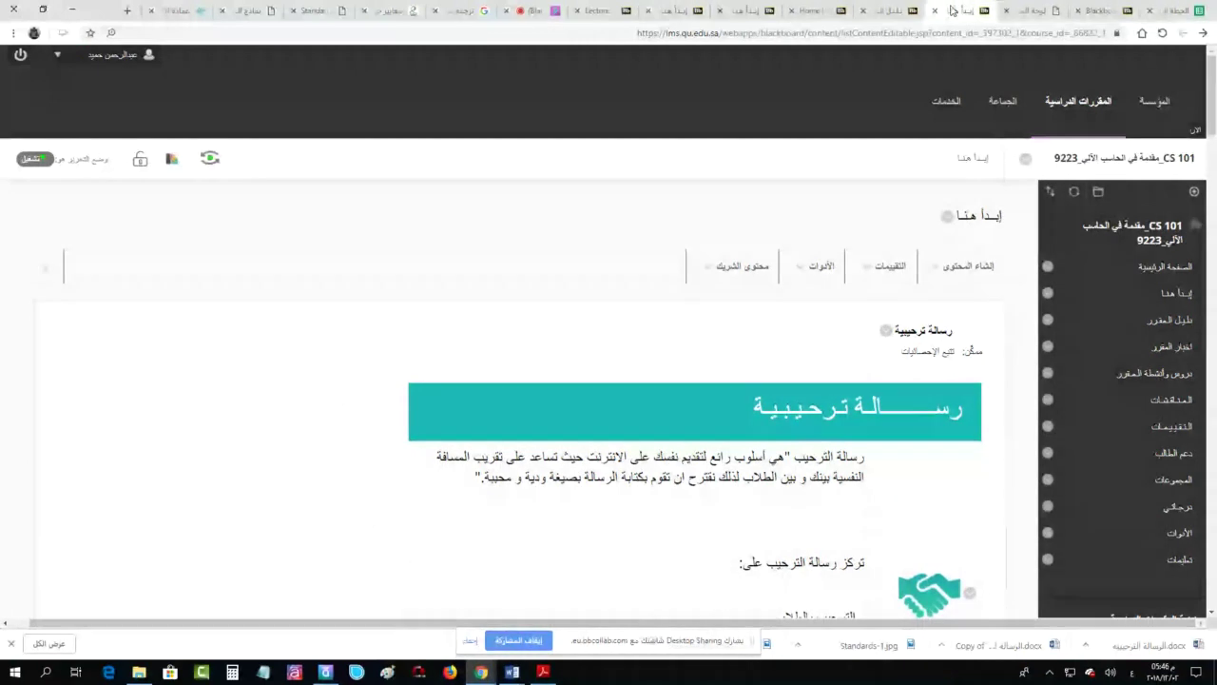
# Look over the model course's Course Guide and Home Page, then show the Collaborate session chat
pyautogui.click(891, 11)
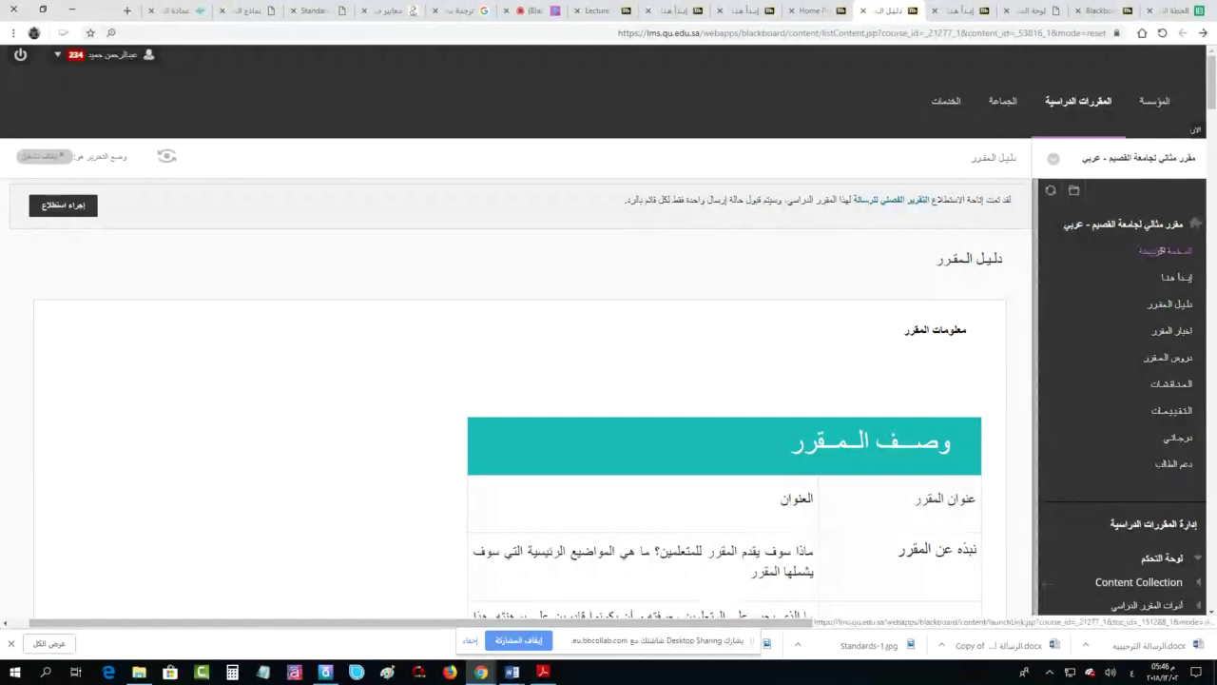
pyautogui.click(1155, 255)
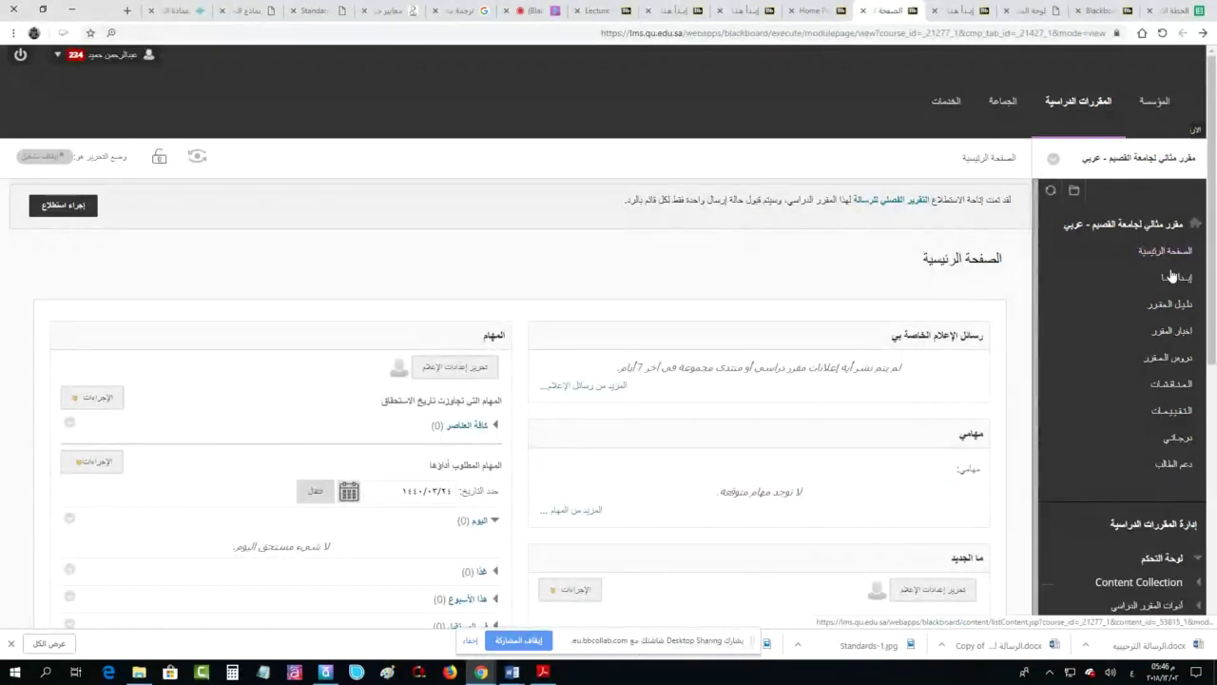
pyautogui.click(529, 10)
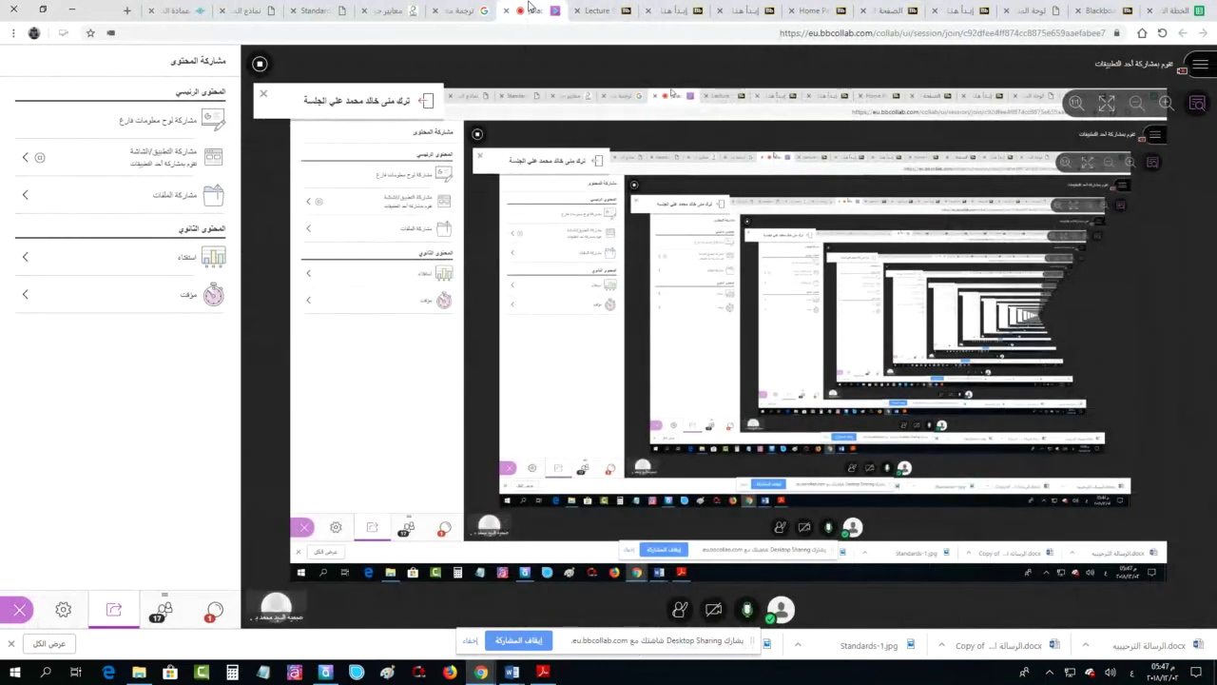
pyautogui.click(217, 611)
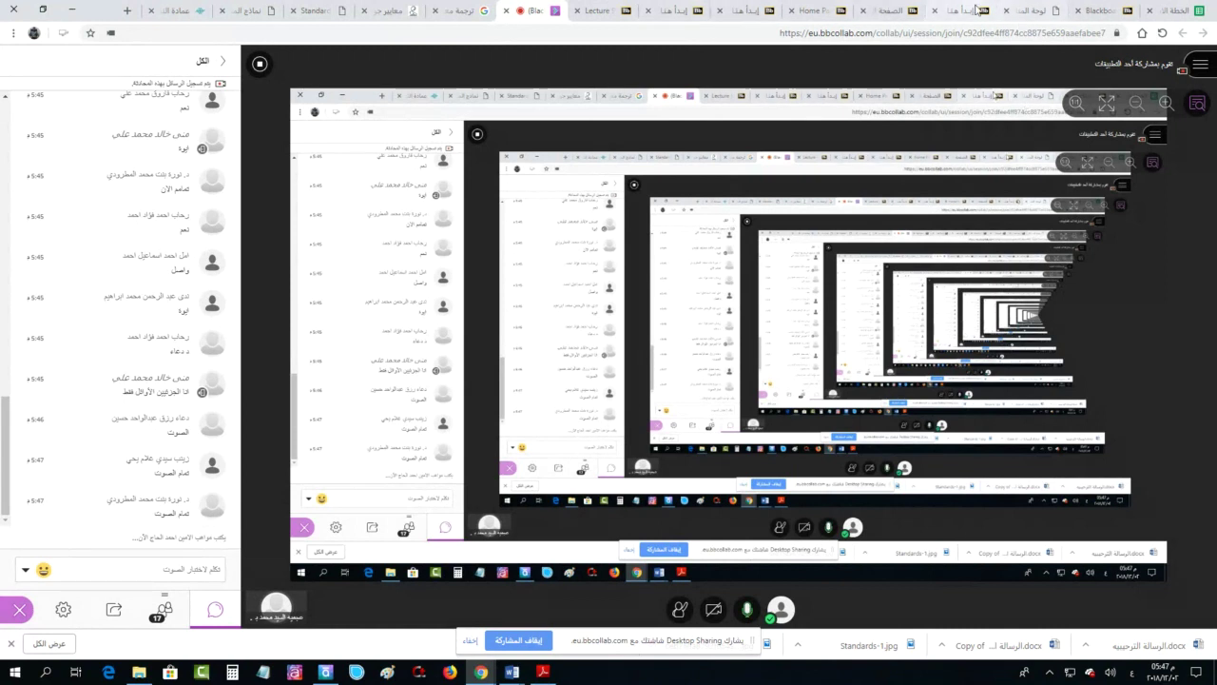
# Switch from Collaborate to the CS 101 Discussion Board page with its three forums
pyautogui.click(1010, 12)
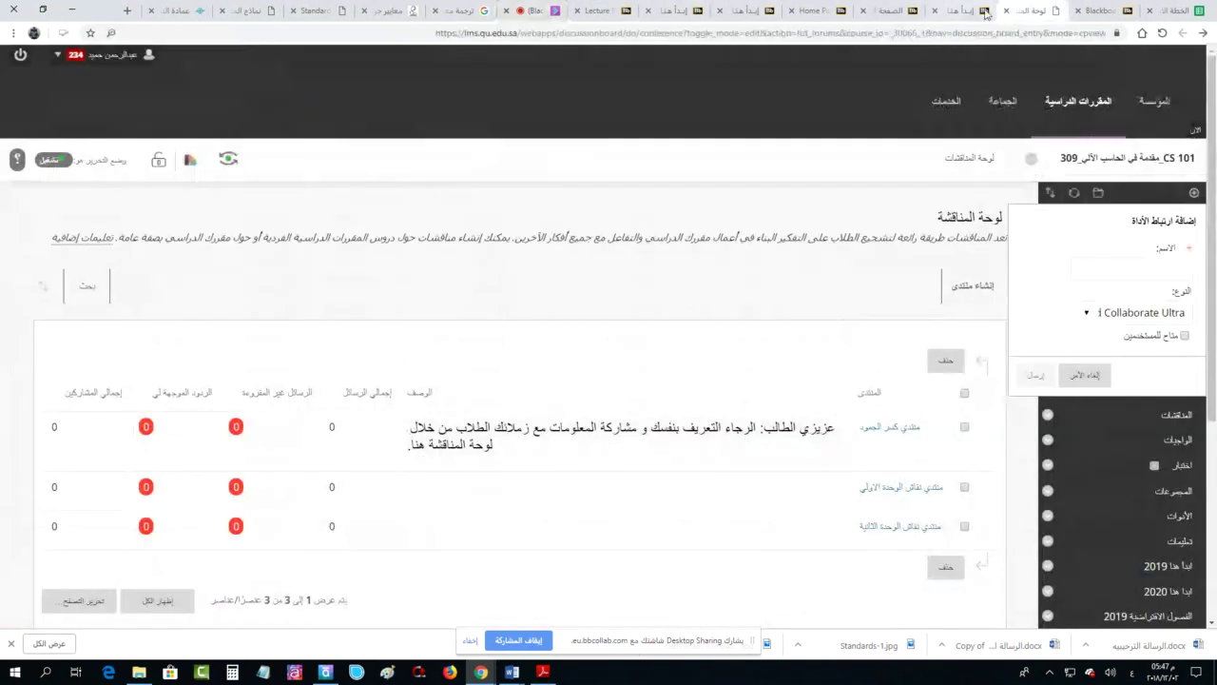
# Close the leftover discussion board and CS 101 Start Here tabs
pyautogui.click(1006, 13)
pyautogui.click(1099, 11)
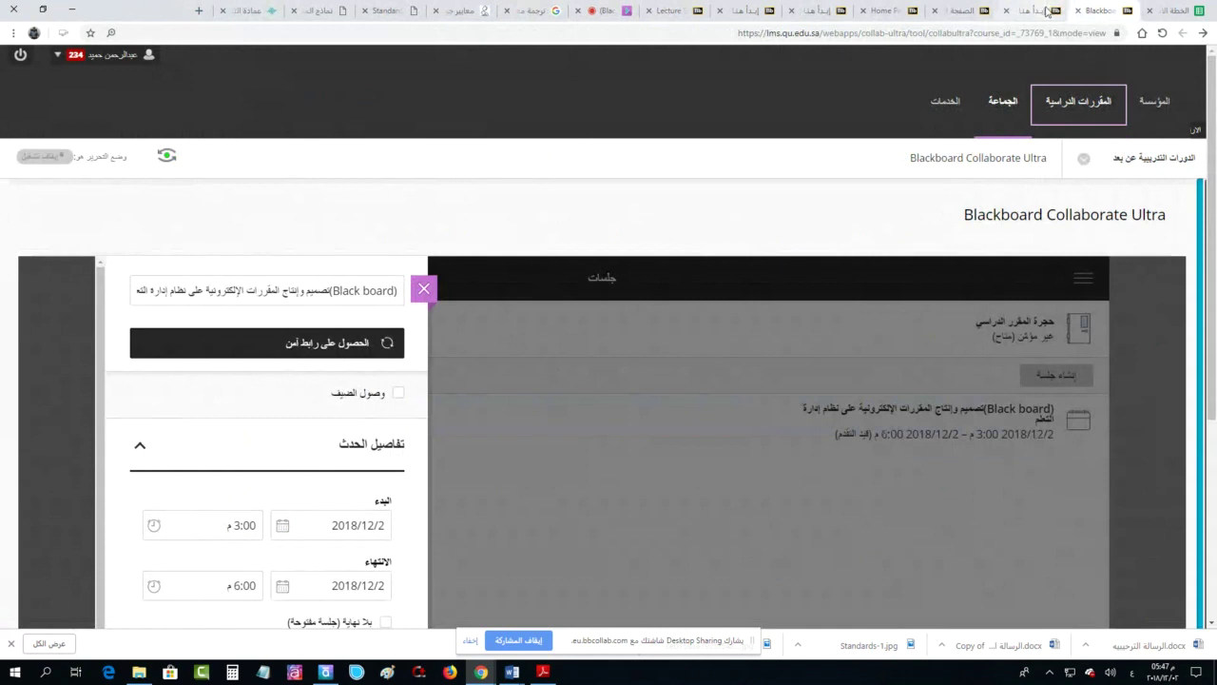
pyautogui.click(1046, 10)
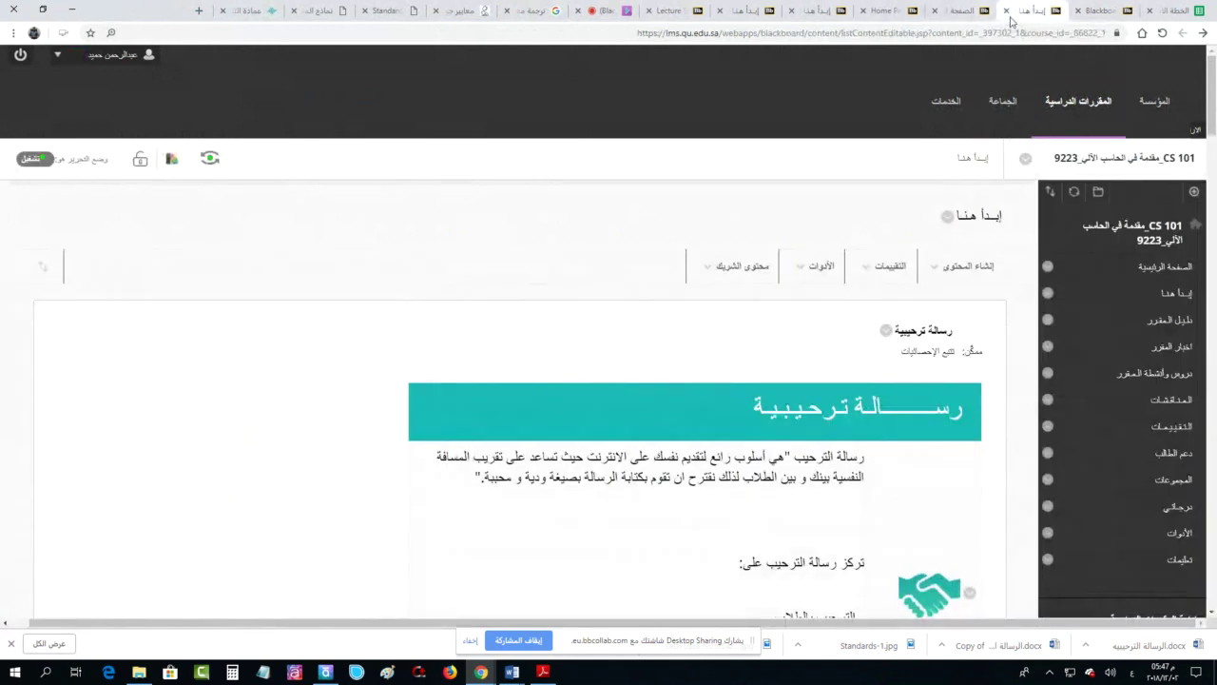
pyautogui.click(1007, 12)
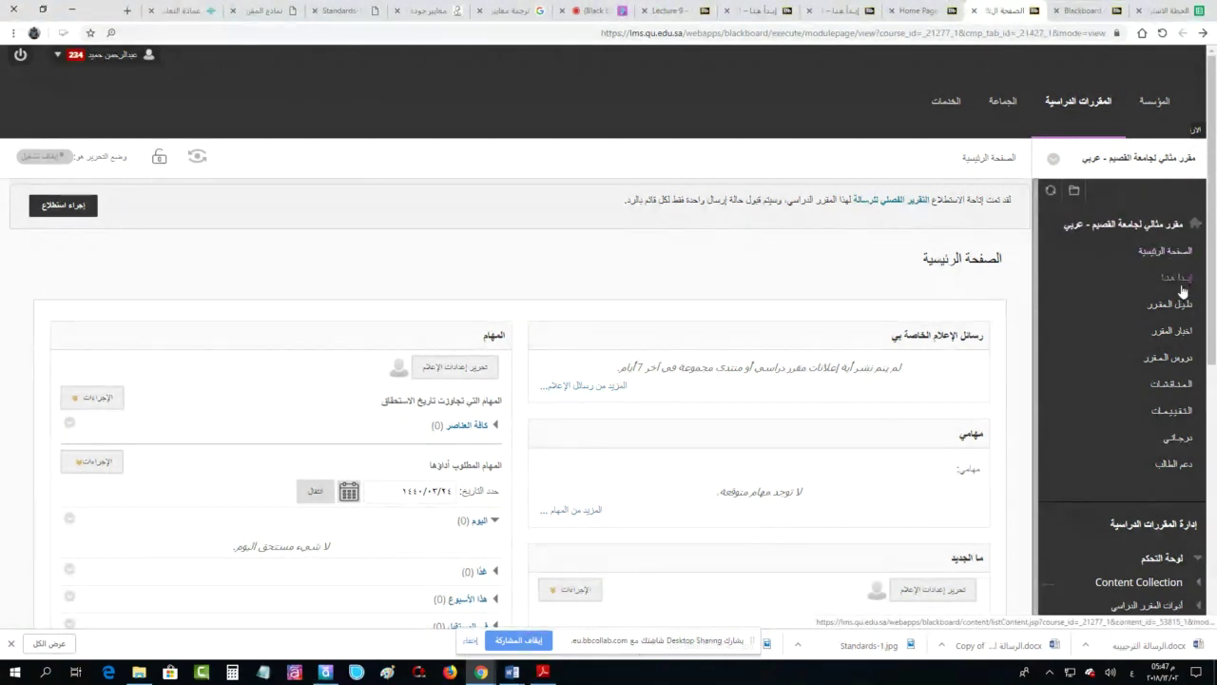
# Read through the model course's Start Here welcome message, then go to its Course Guide
pyautogui.click(1180, 282)
pyautogui.scroll(-12, 562, 332)
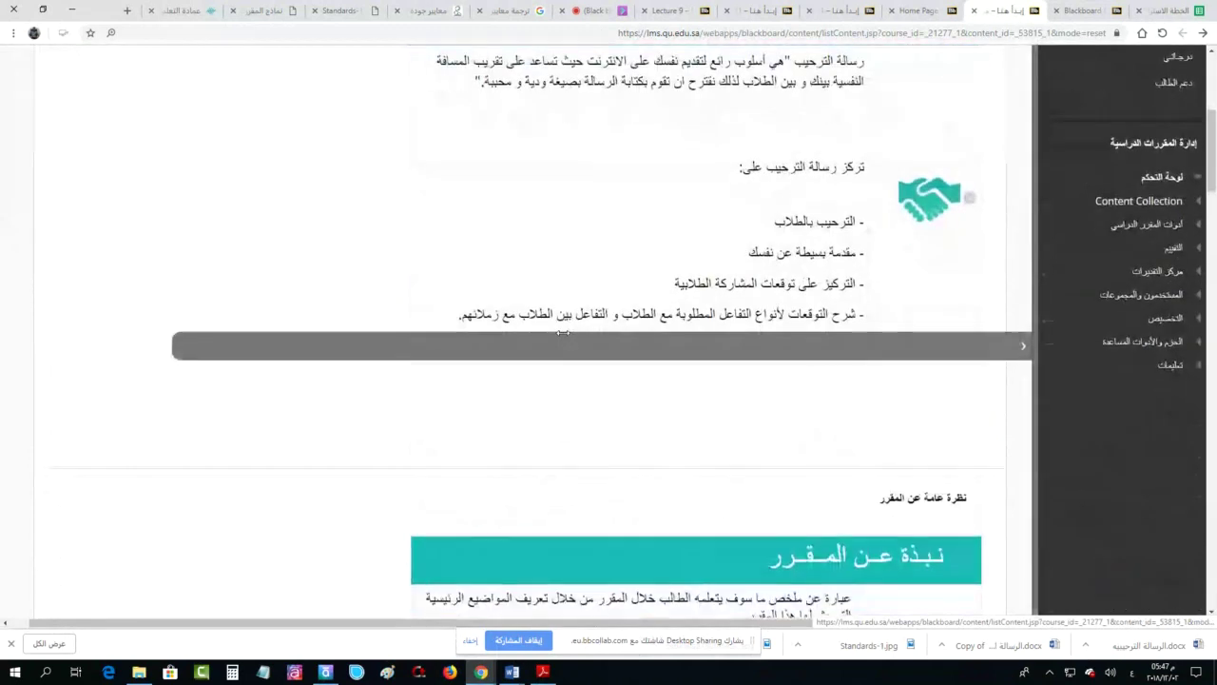
pyautogui.scroll(-15, 563, 332)
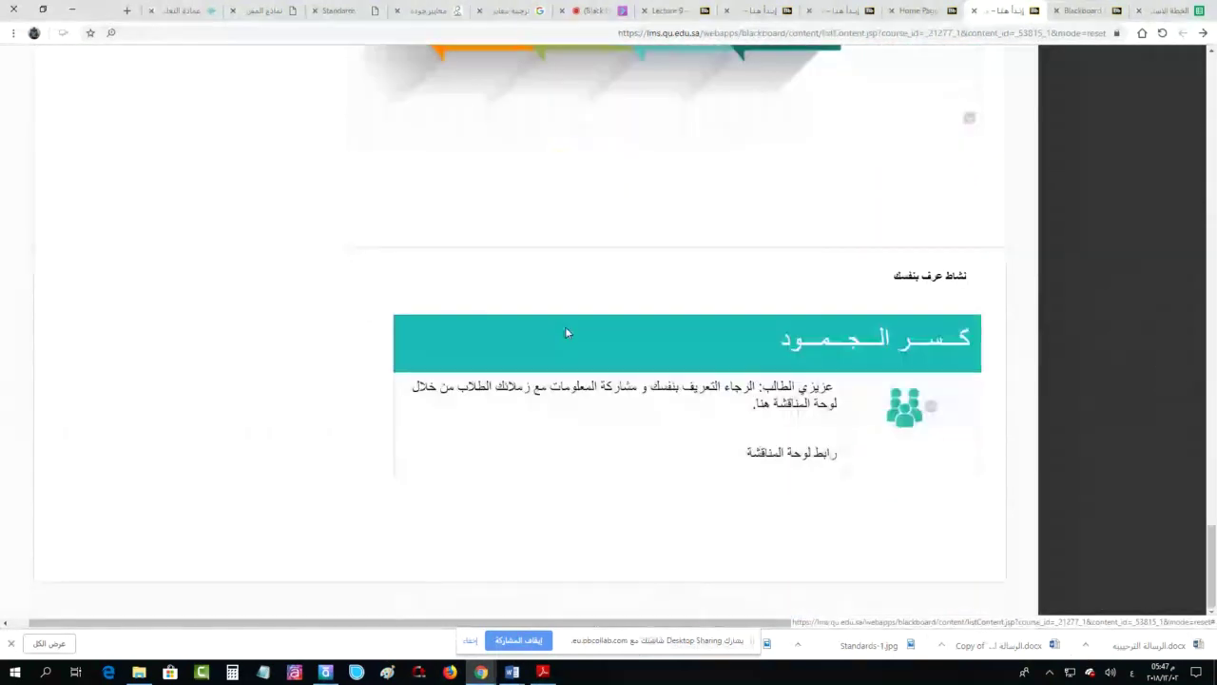
pyautogui.scroll(15, 569, 327)
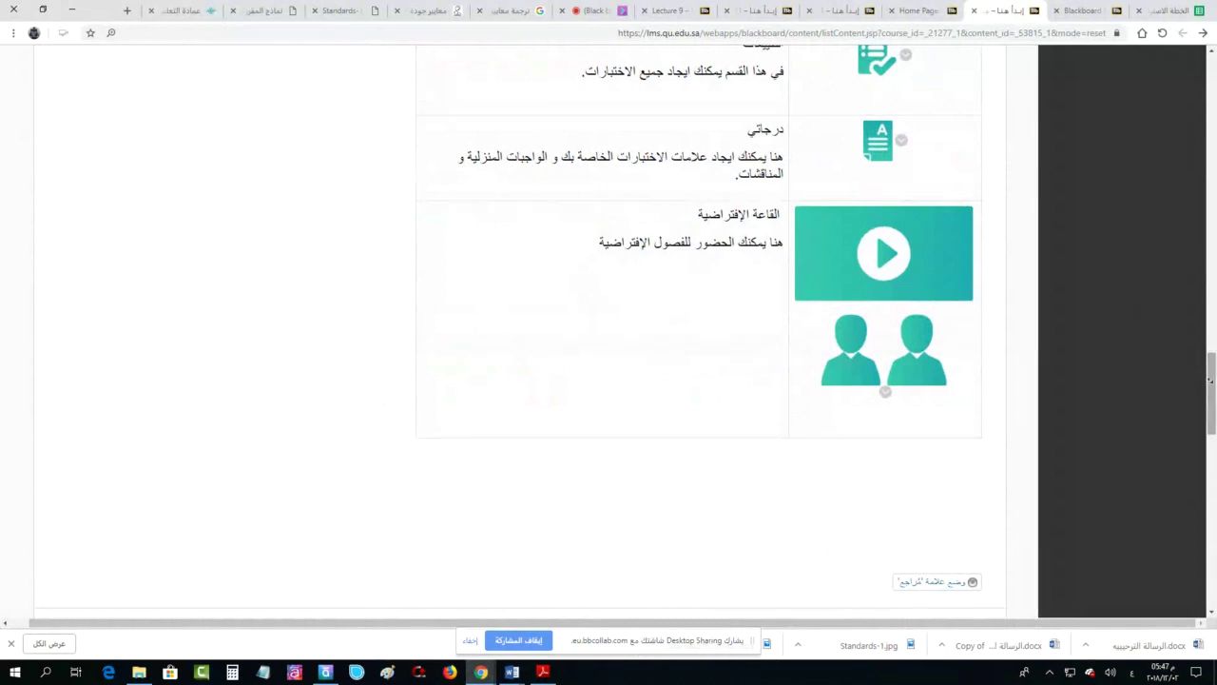
pyautogui.moveTo(1212, 393); pyautogui.dragTo(1210, 109)
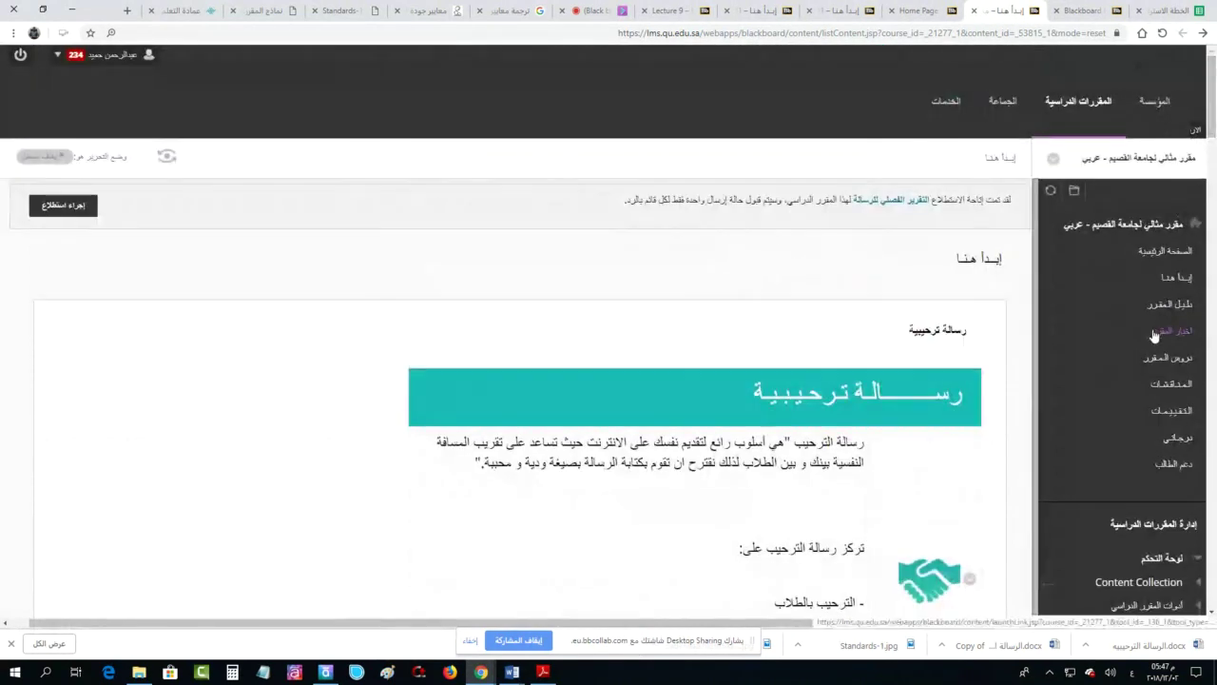
pyautogui.scroll(-2, 1152, 333)
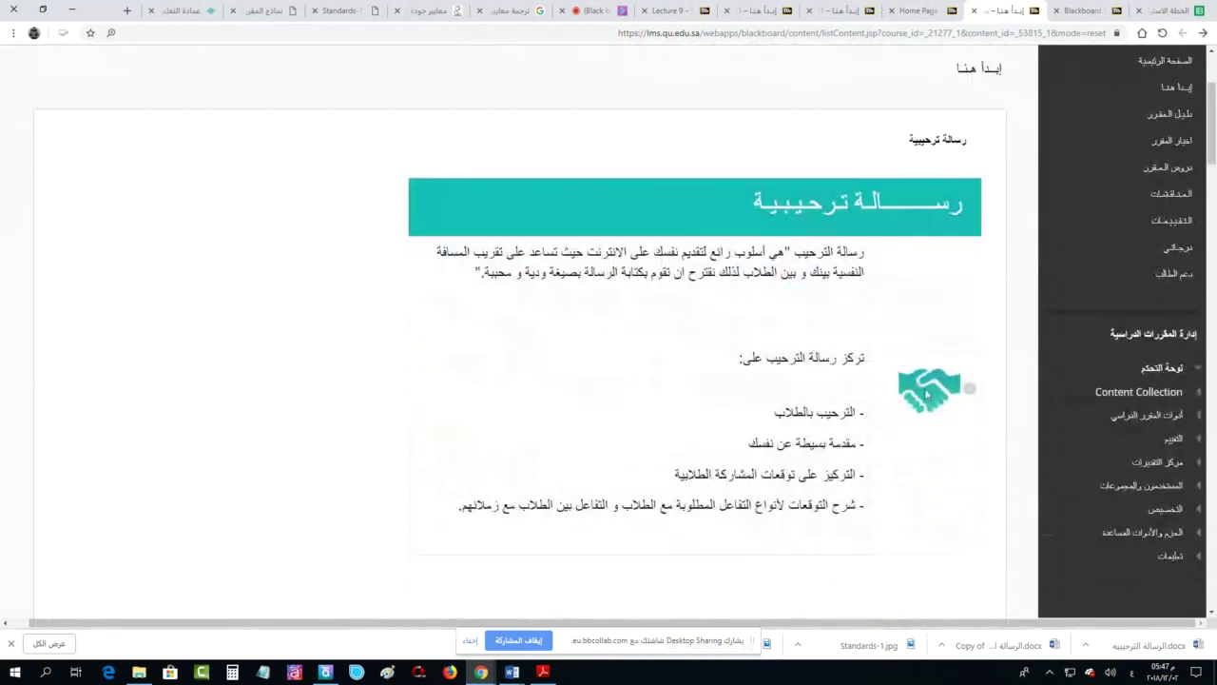
pyautogui.click(1169, 115)
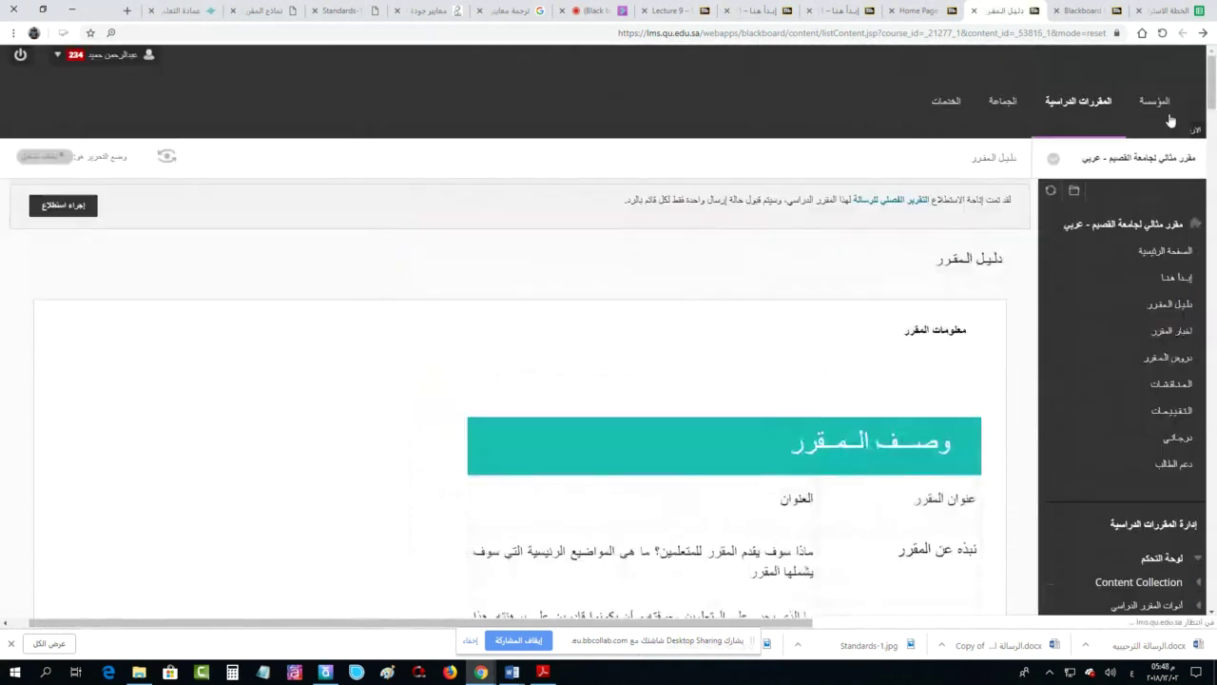
# Scroll through the model course's Course Guide page
pyautogui.scroll(-20, 846, 284)
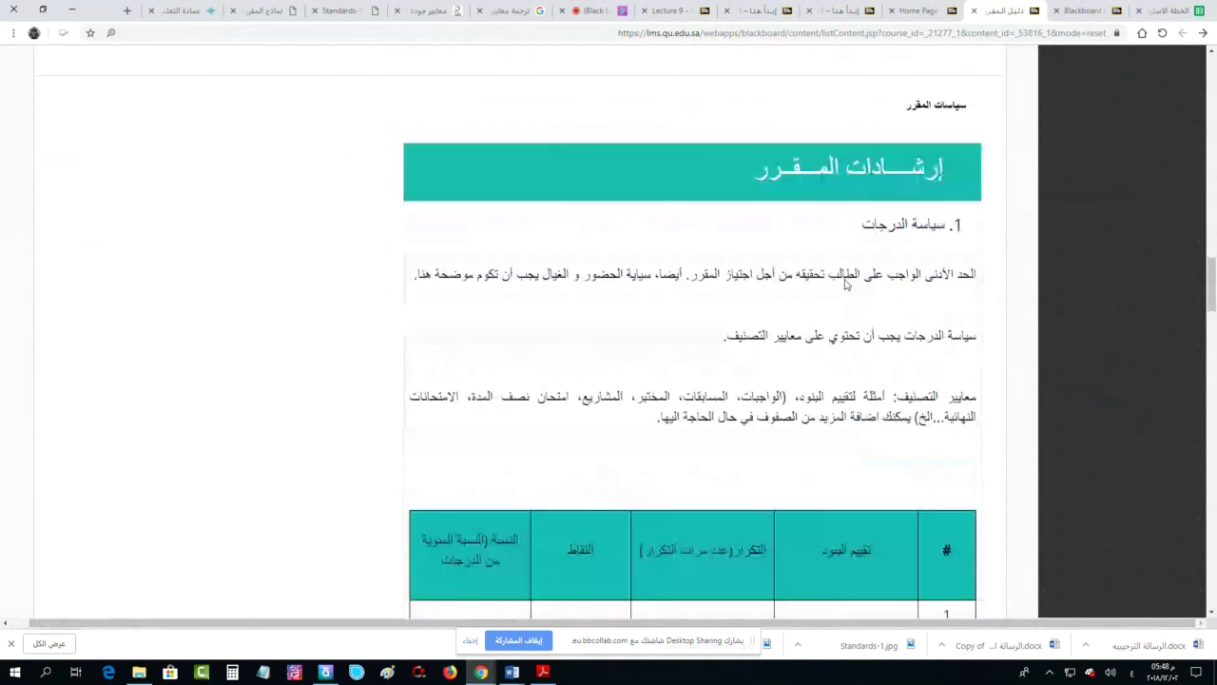
pyautogui.scroll(-20, 845, 284)
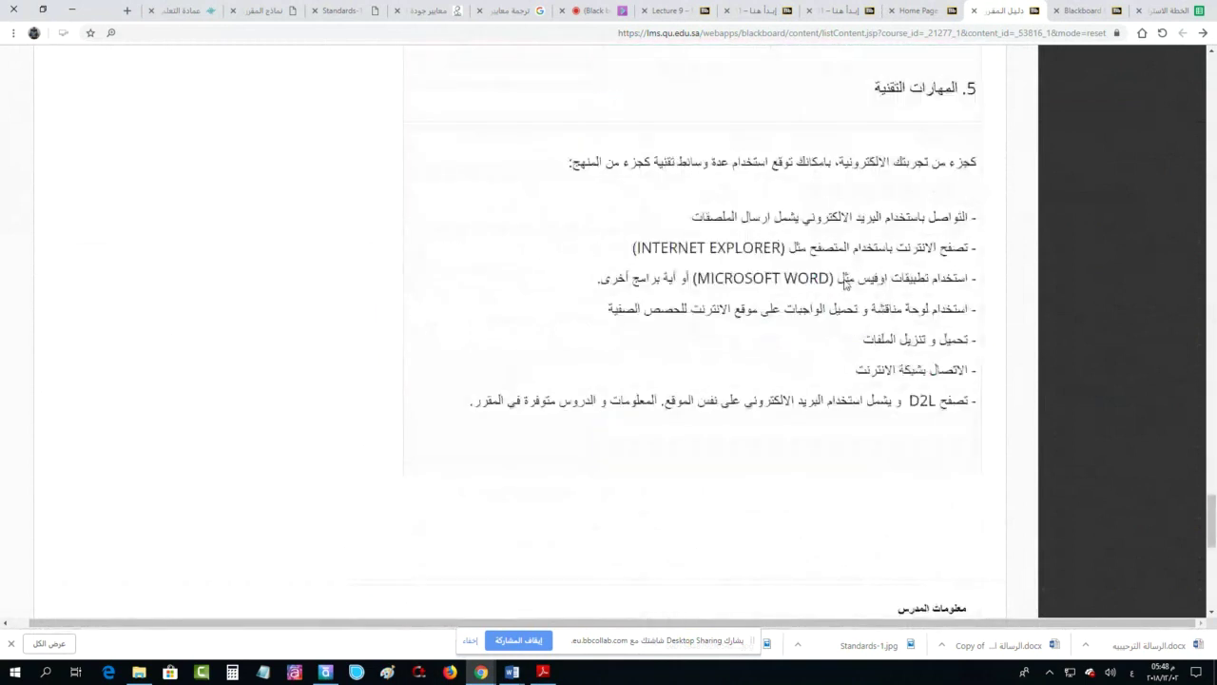
pyautogui.scroll(20, 845, 284)
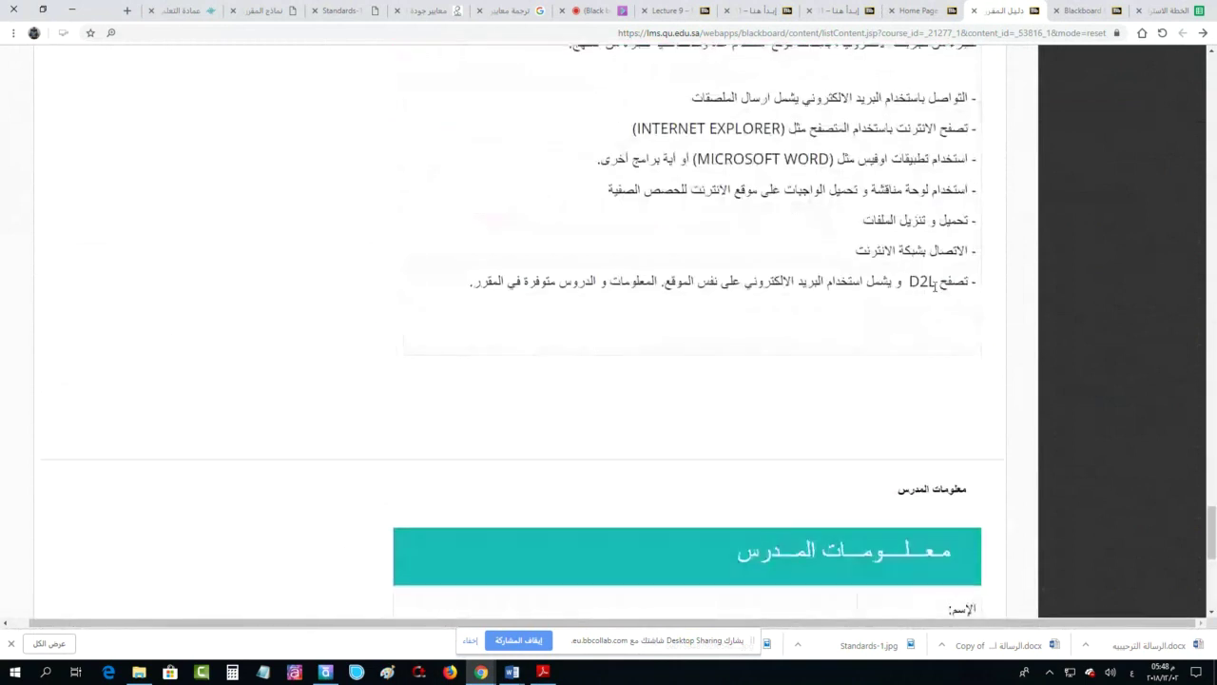
pyautogui.scroll(15, 923, 292)
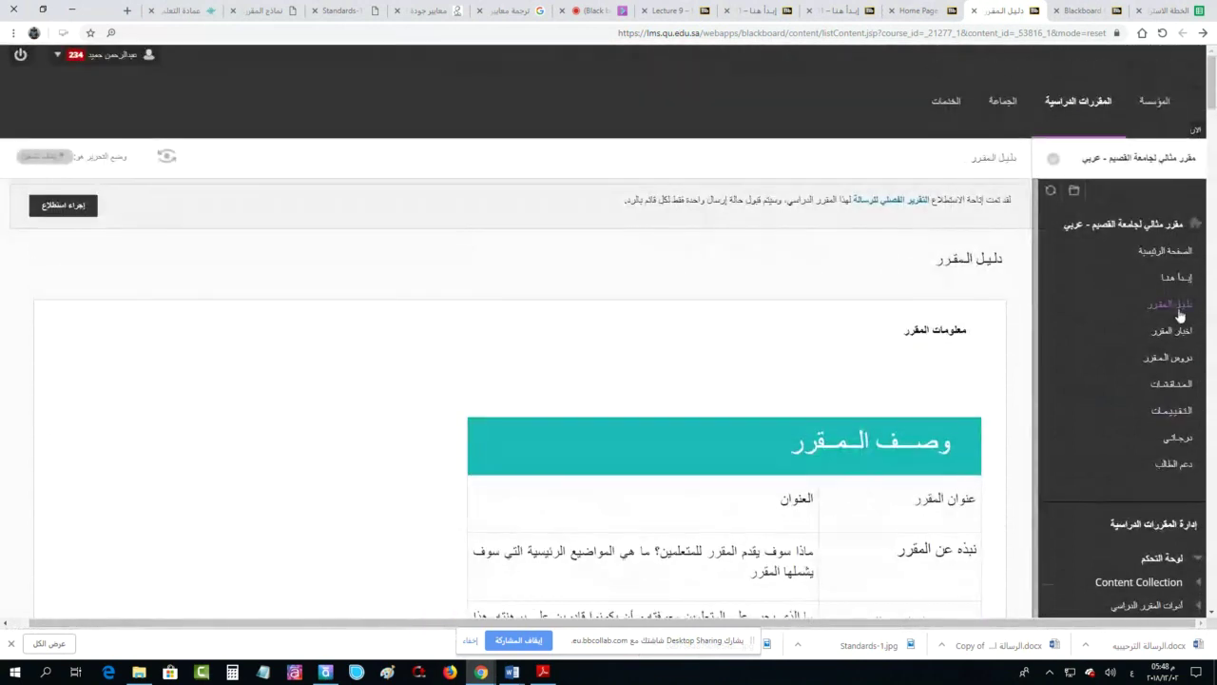
# Browse the Course Lessons page, then find the Course Lessons link table in the templates PDF
pyautogui.click(1175, 358)
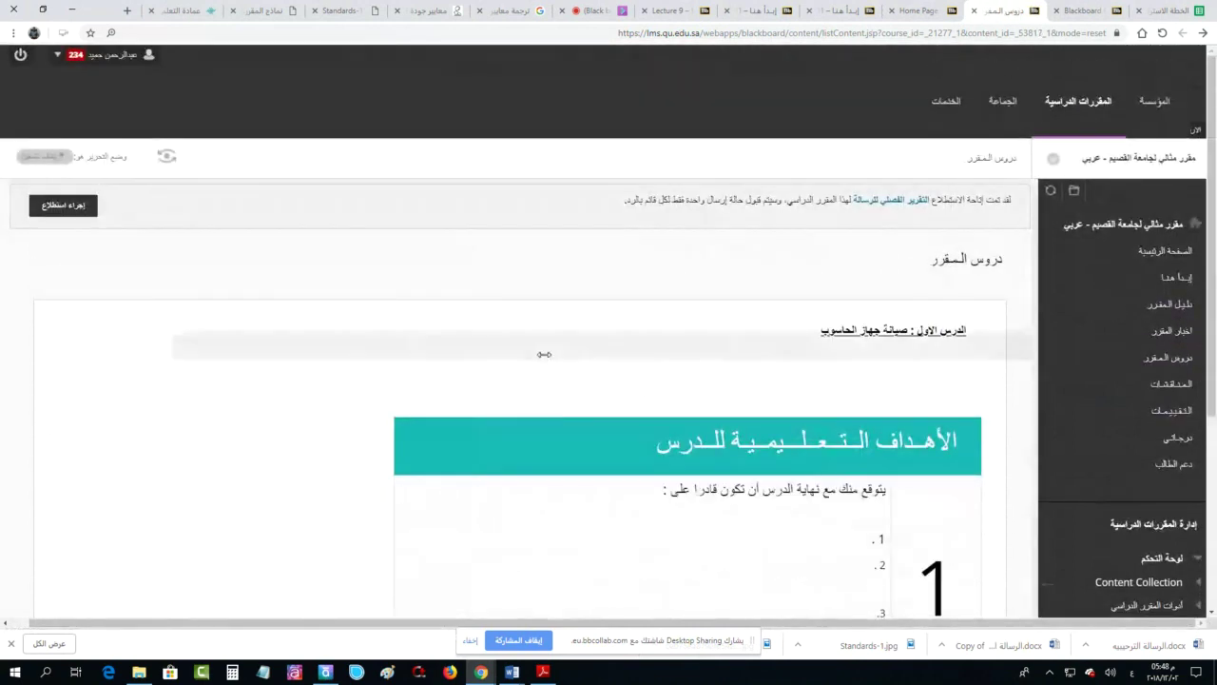
pyautogui.scroll(-3, 771, 285)
pyautogui.scroll(2, 829, 188)
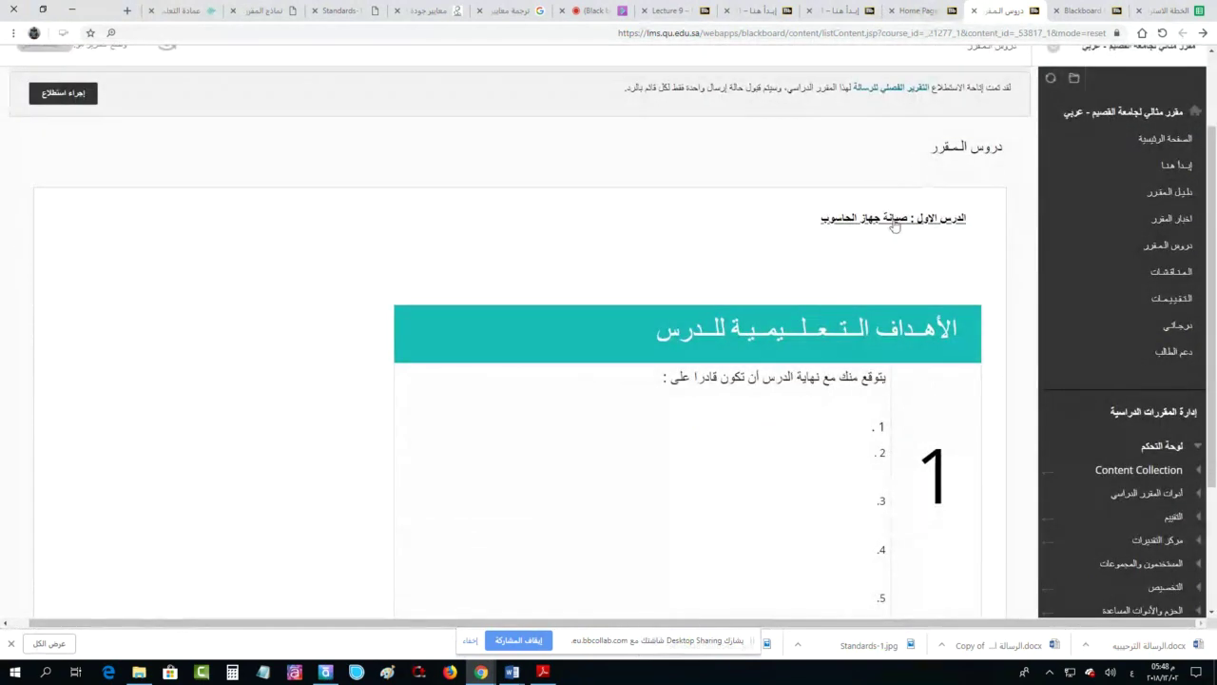
pyautogui.scroll(-2, 548, 296)
pyautogui.scroll(3, 548, 296)
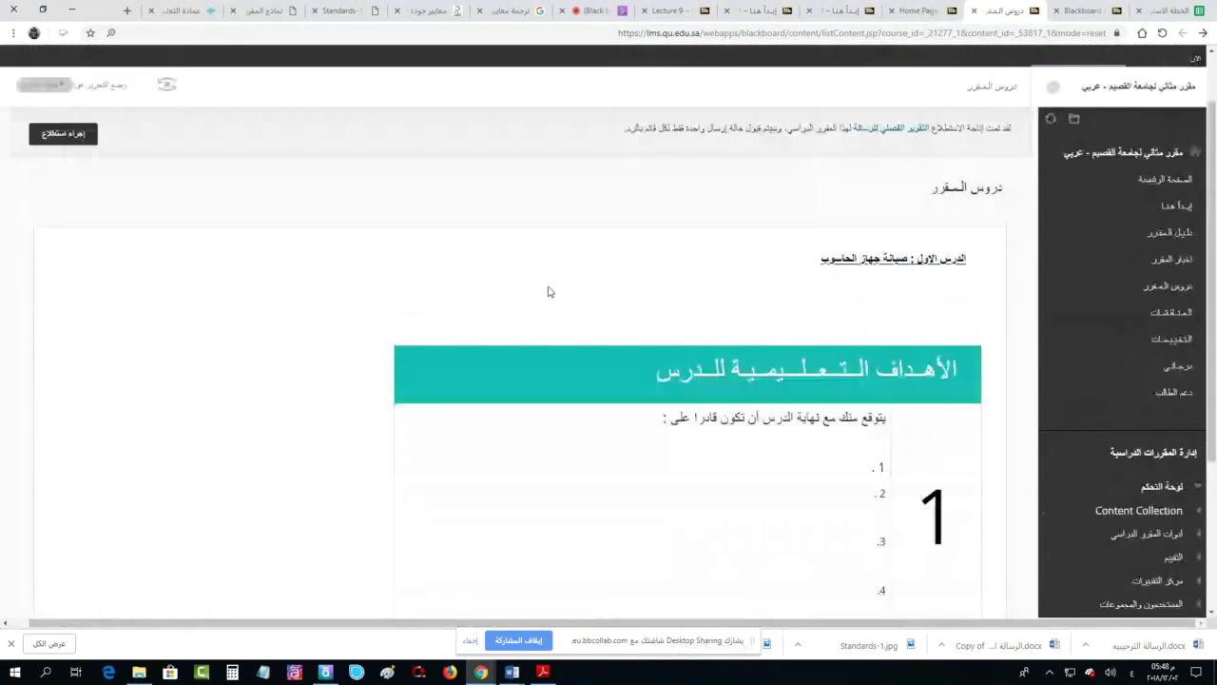
pyautogui.scroll(-1, 740, 317)
pyautogui.scroll(-1, 740, 317)
pyautogui.scroll(-1, 737, 319)
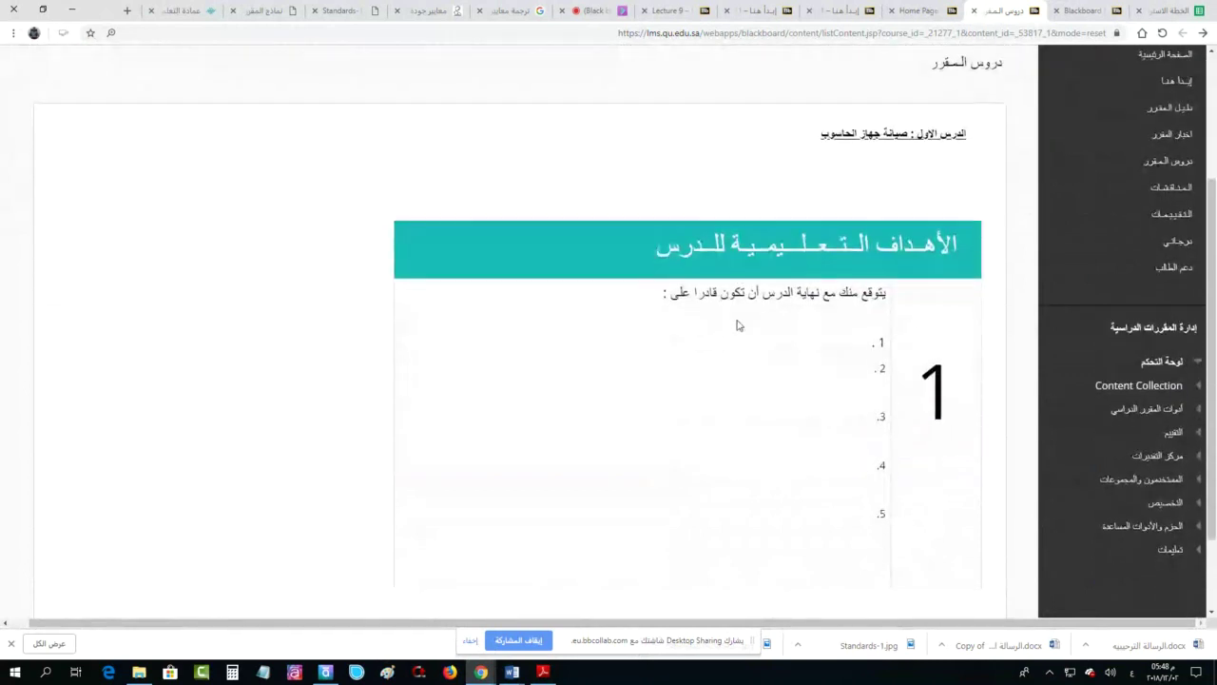
pyautogui.scroll(3, 517, 193)
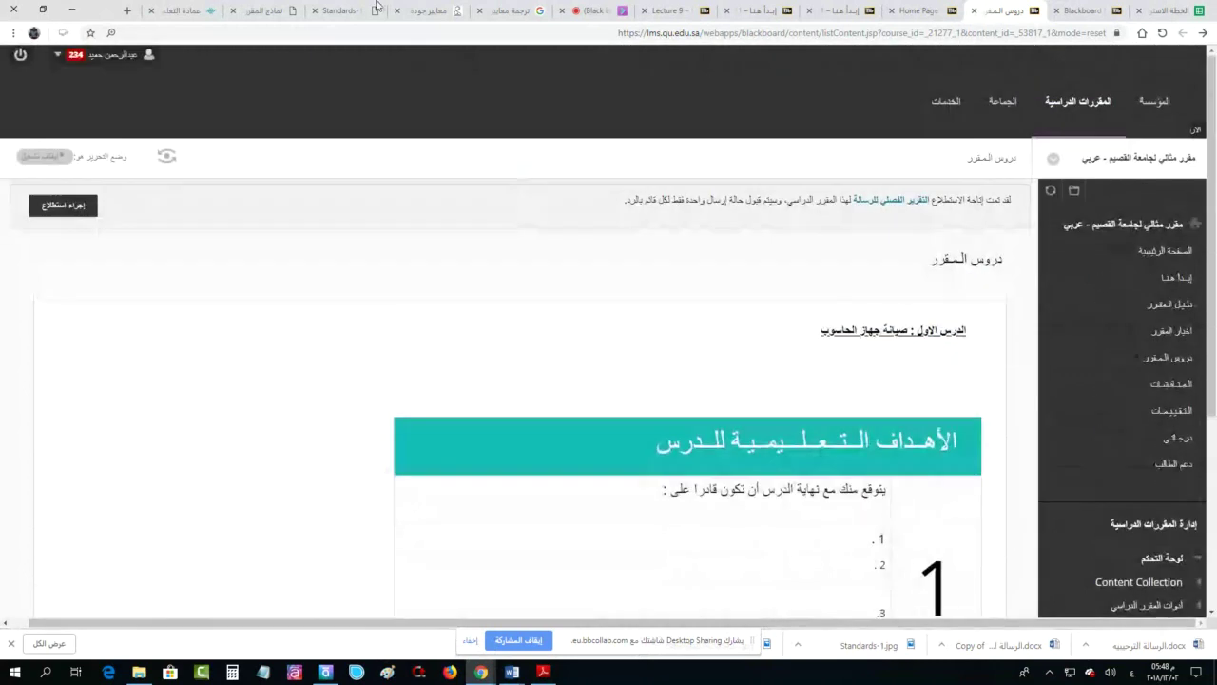
pyautogui.click(281, 8)
pyautogui.scroll(-6, 841, 466)
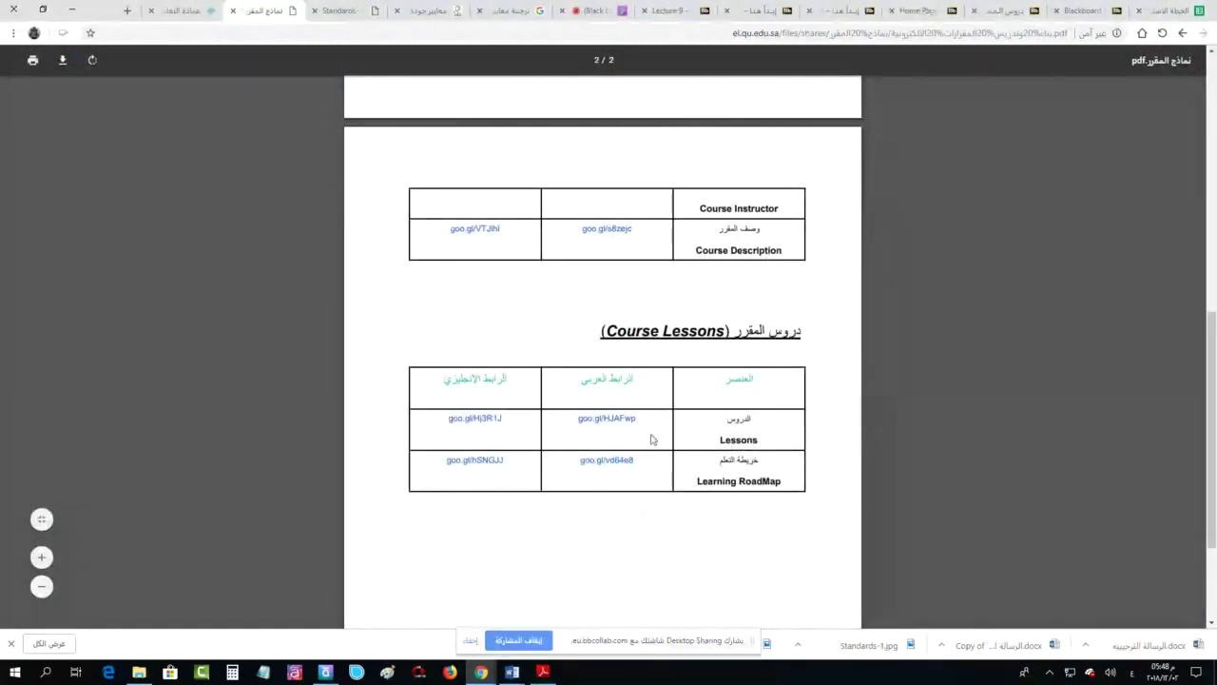
# Open the goo.gl/HJAFwp lessons template in a new tab and select the large 1 in its objectives table
pyautogui.rightClick(588, 429)
pyautogui.click(533, 427)
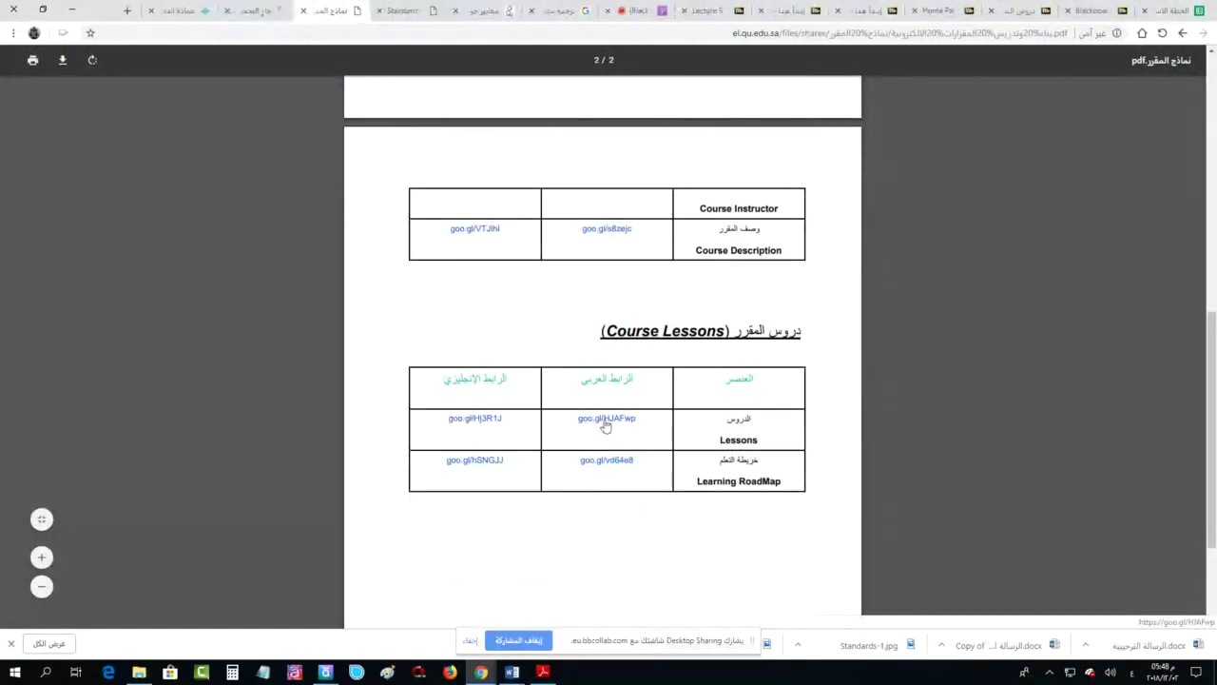
pyautogui.hotkey('ctrl', 'Tab')
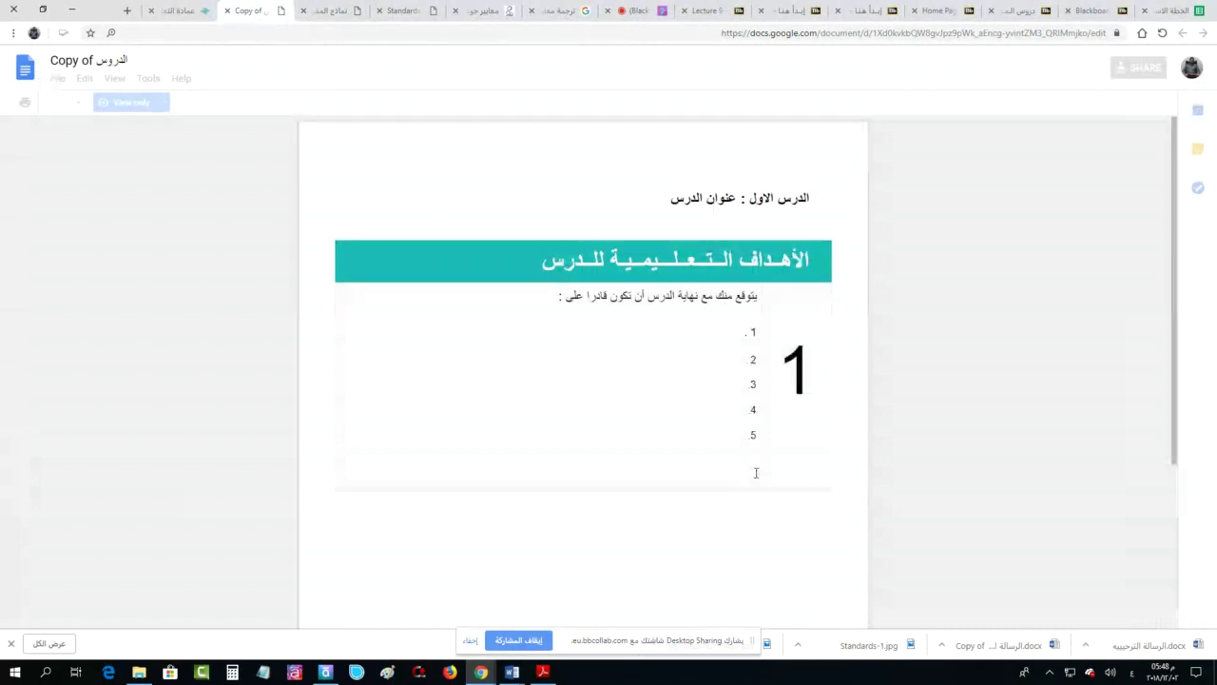
pyautogui.scroll(-1, 877, 355)
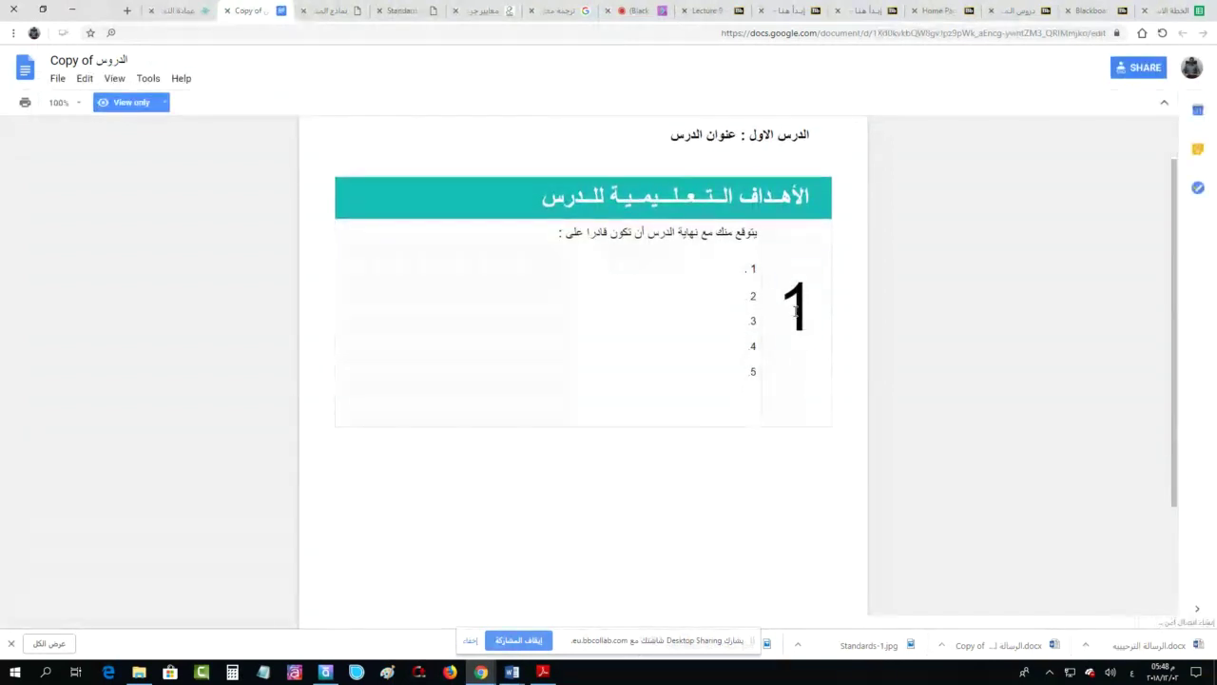
pyautogui.moveTo(786, 312); pyautogui.dragTo(807, 309)
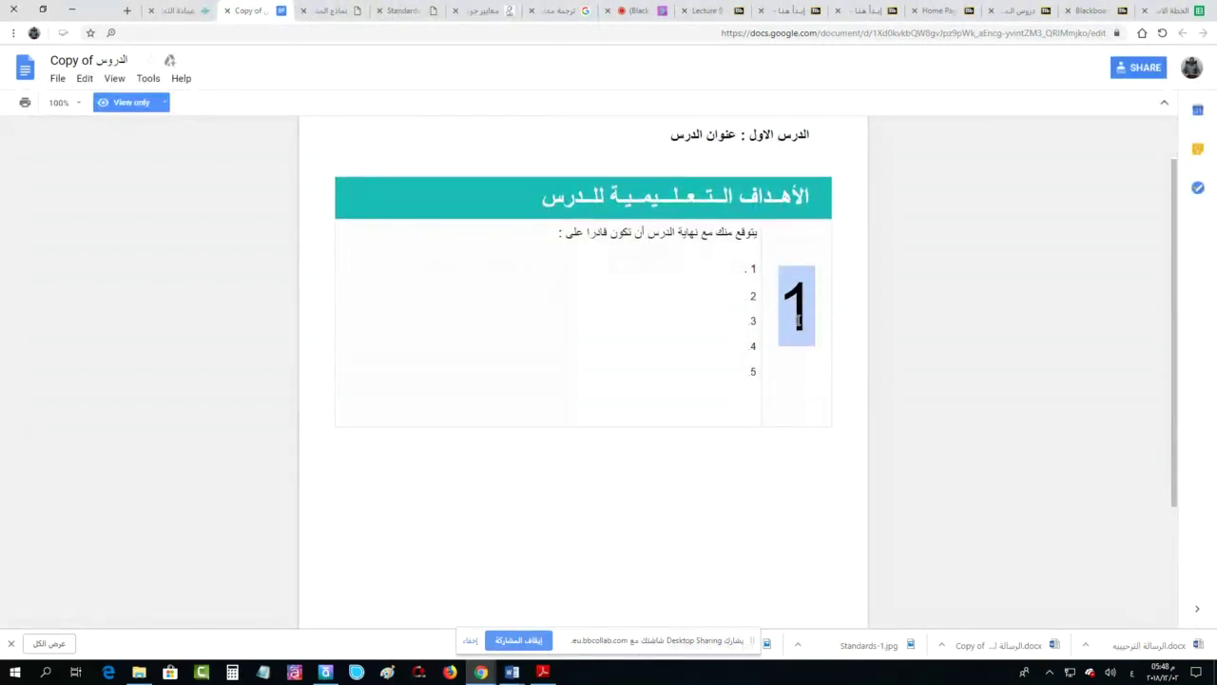
pyautogui.scroll(1, 788, 338)
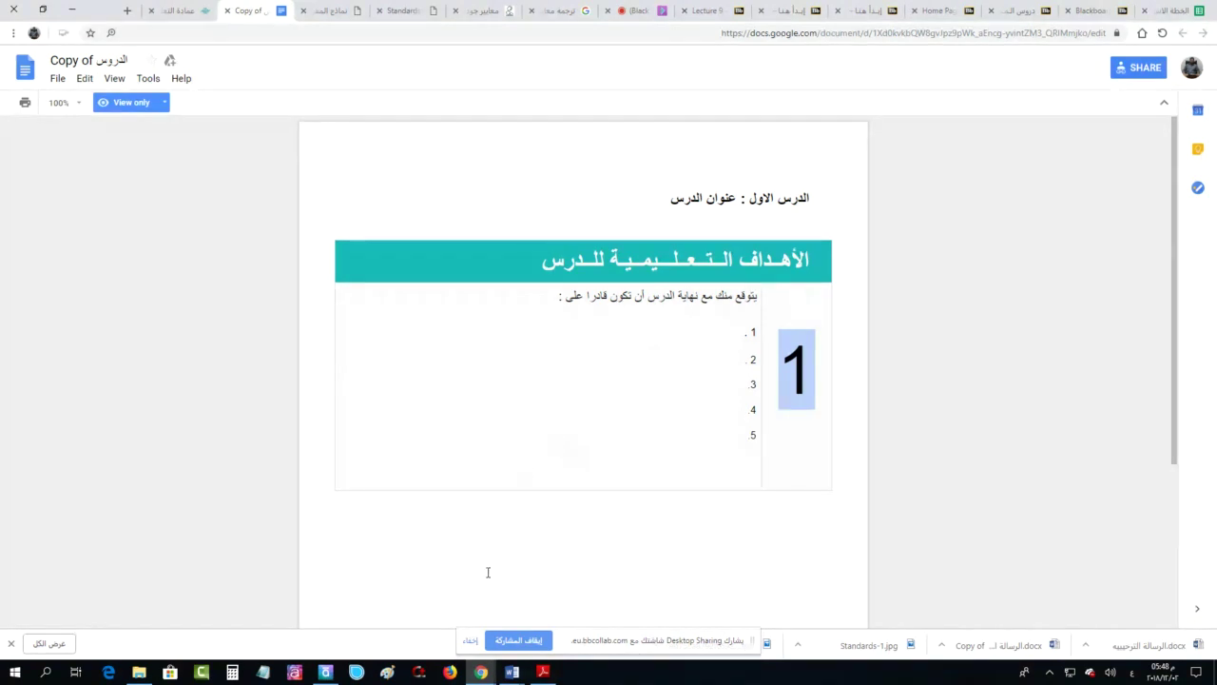
pyautogui.click(803, 362)
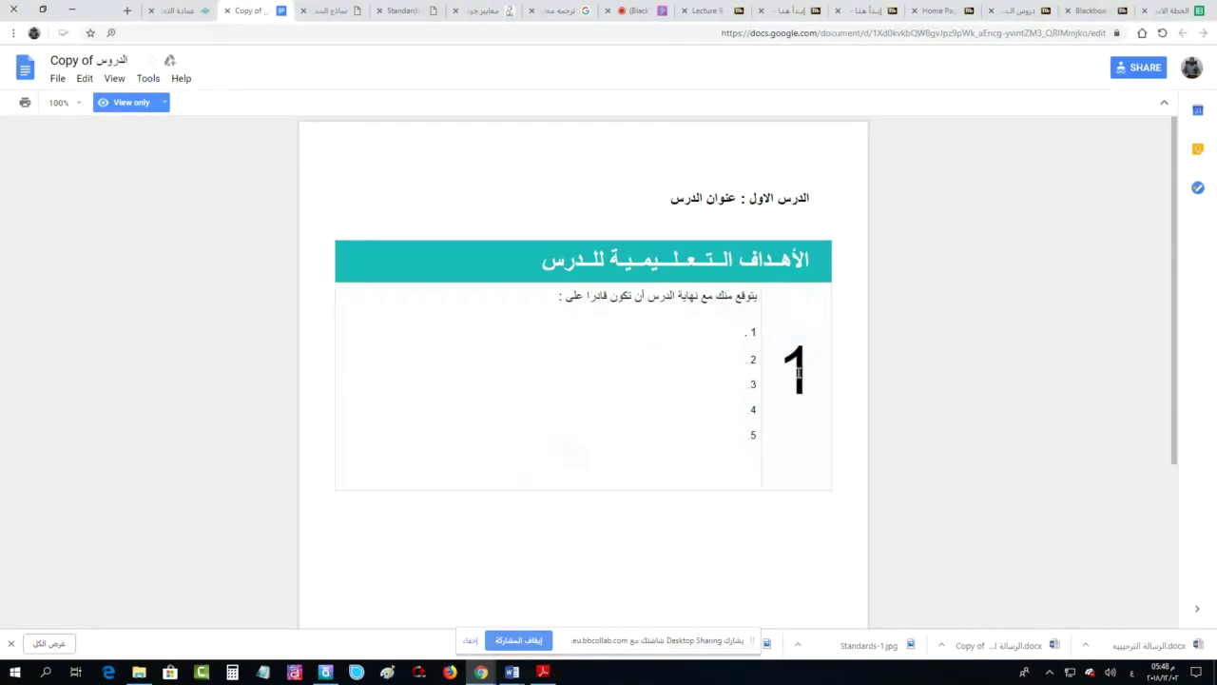
pyautogui.doubleClick(799, 373)
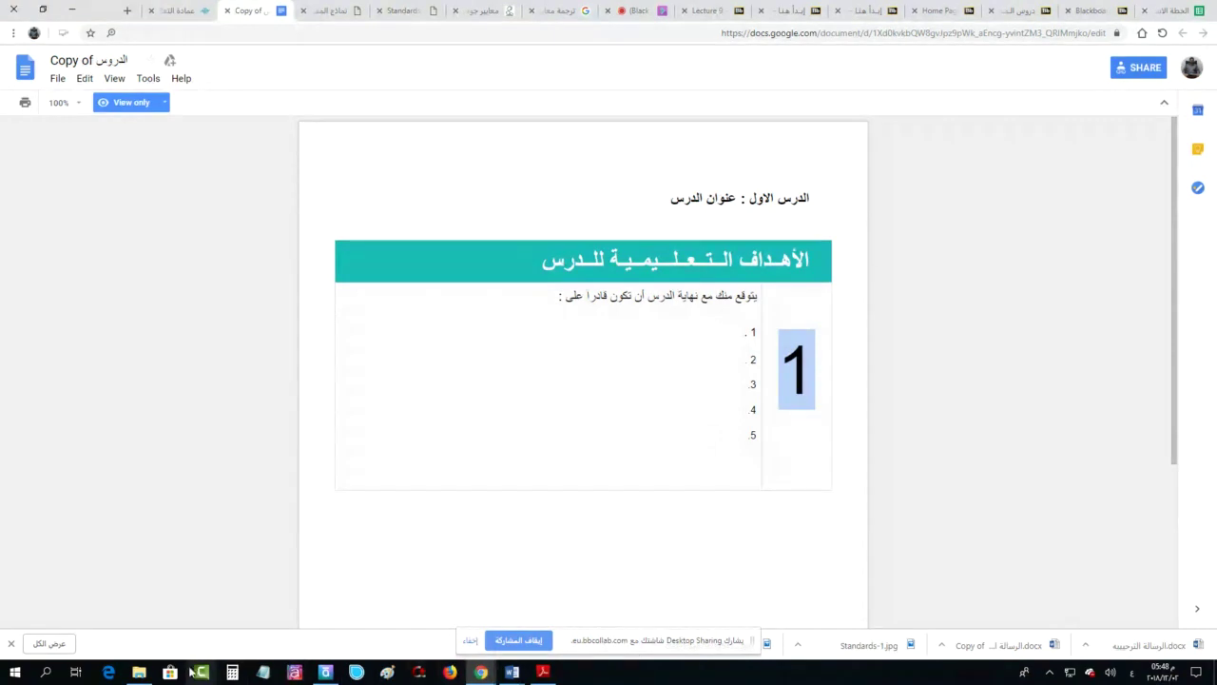
# Bring the template back up, check the Collaborate session, then return to the templates PDF
pyautogui.click(479, 673)
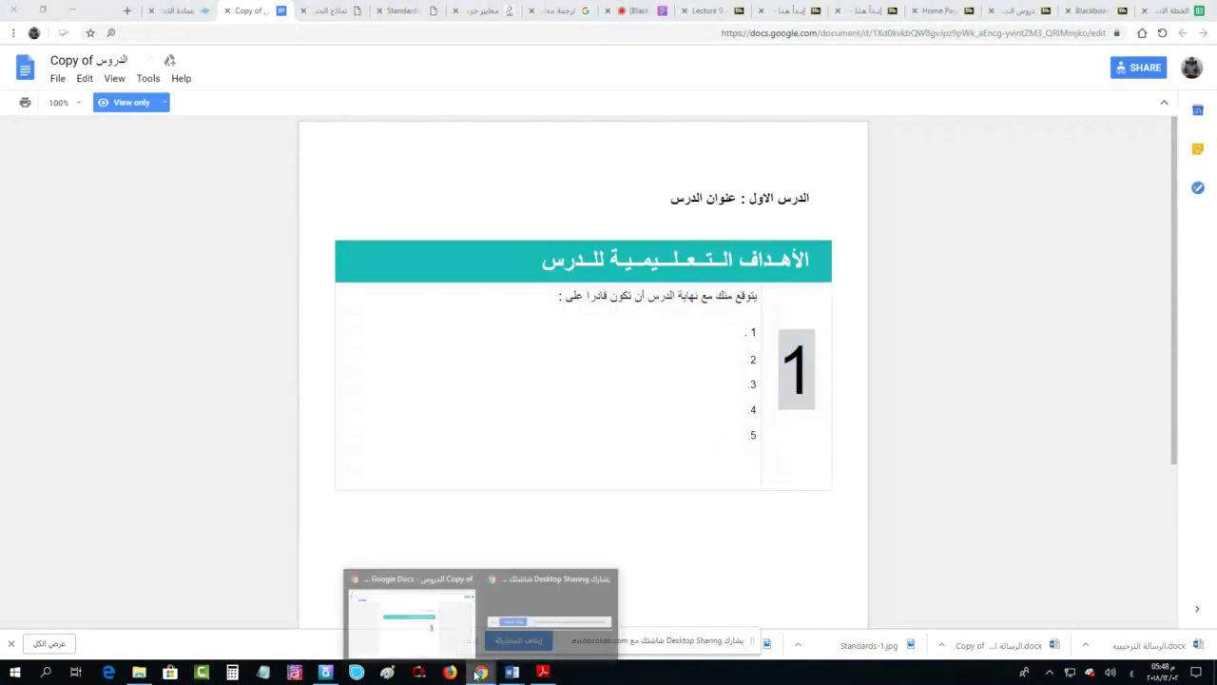
pyautogui.click(430, 620)
pyautogui.click(643, 10)
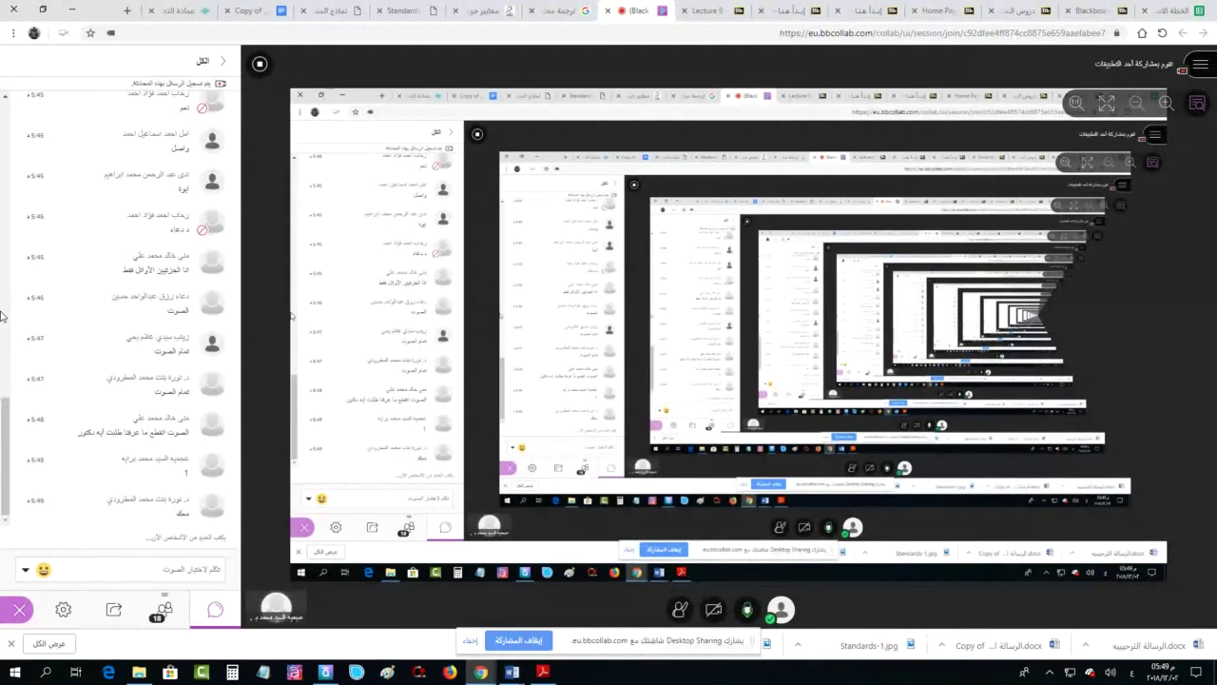
pyautogui.click(333, 10)
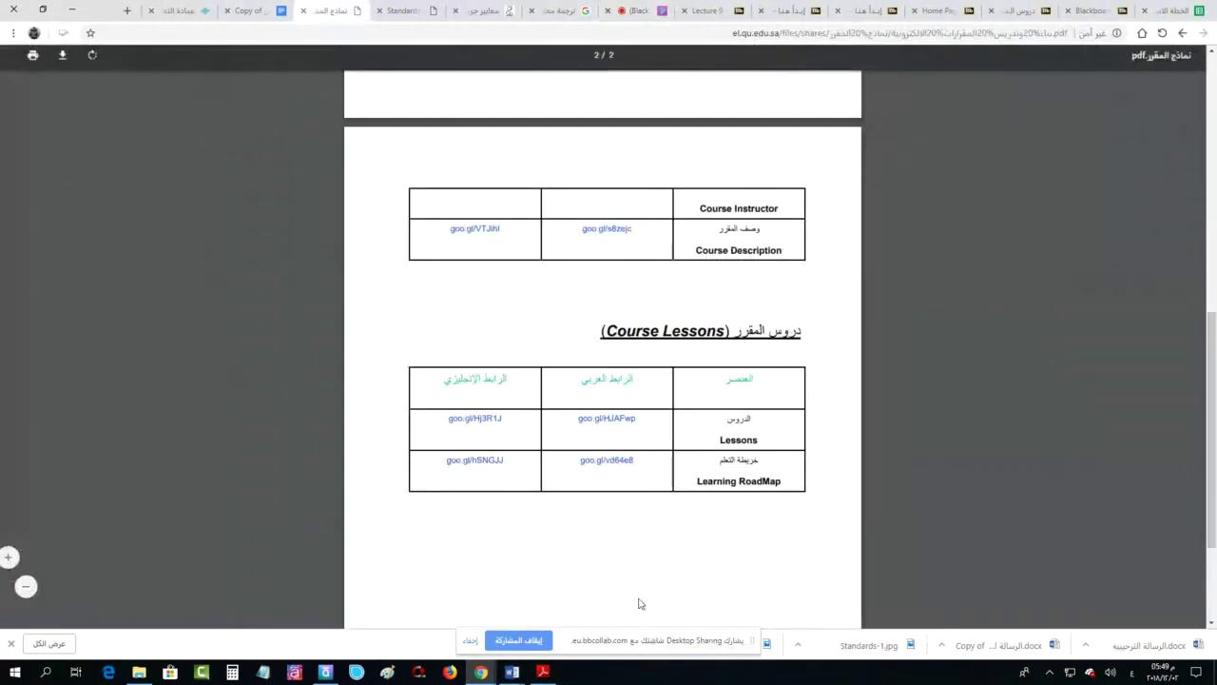
# Follow the Arabic goo.gl/HJAFwp link to the sample course's lessons page
pyautogui.click(588, 428)
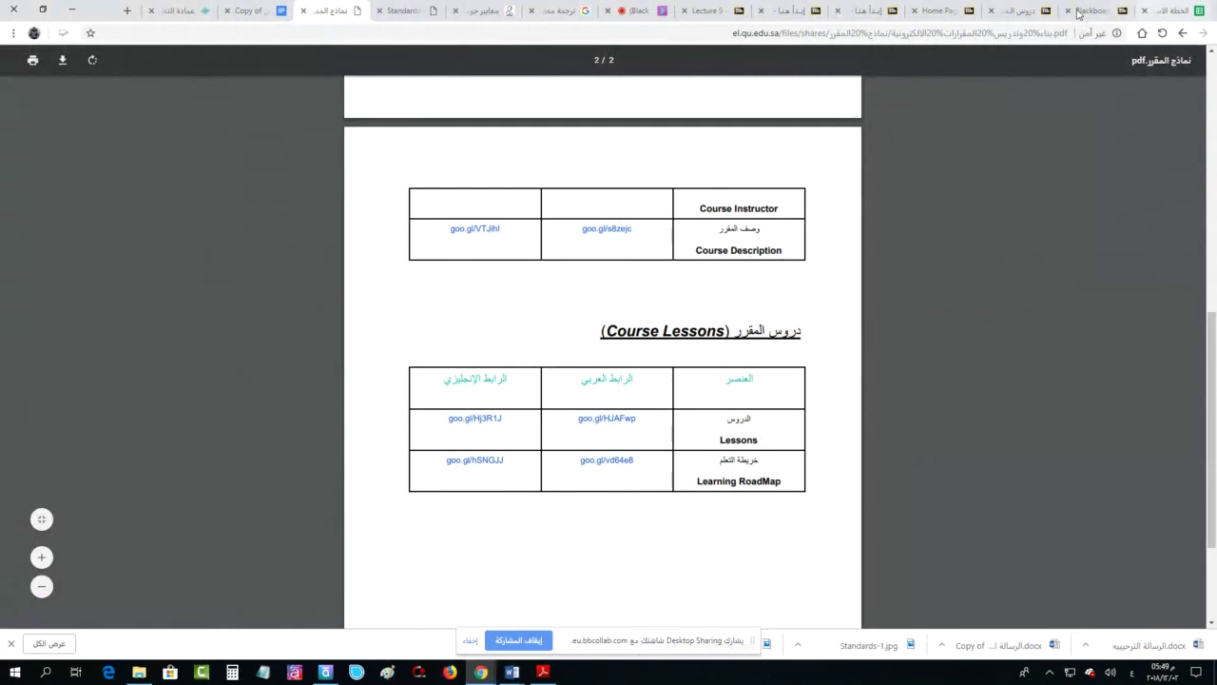
pyautogui.scroll(-3, 768, 492)
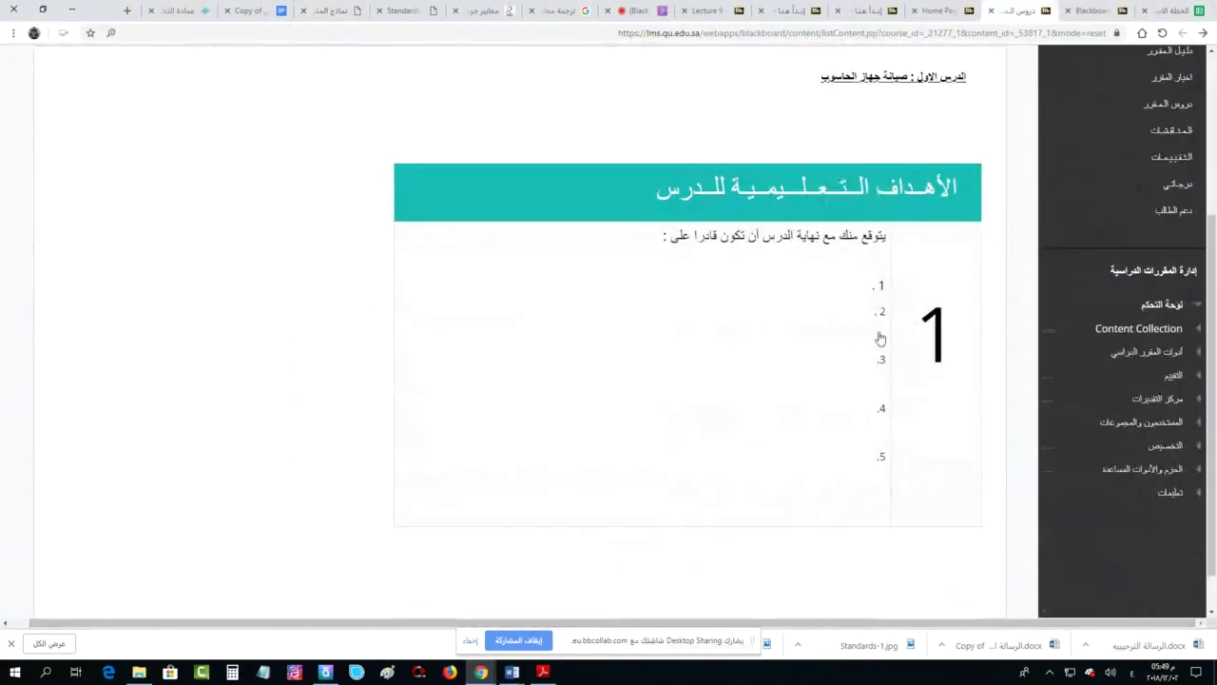
pyautogui.scroll(1, 666, 431)
pyautogui.scroll(1, 666, 431)
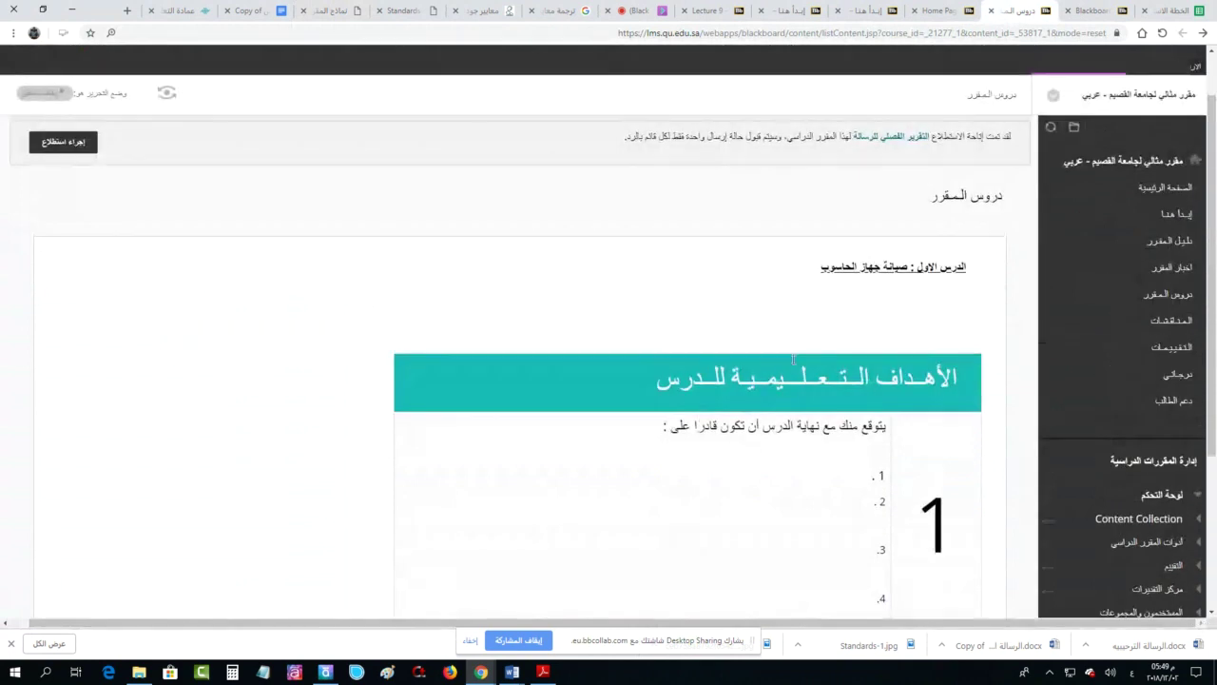
pyautogui.scroll(1, 382, 274)
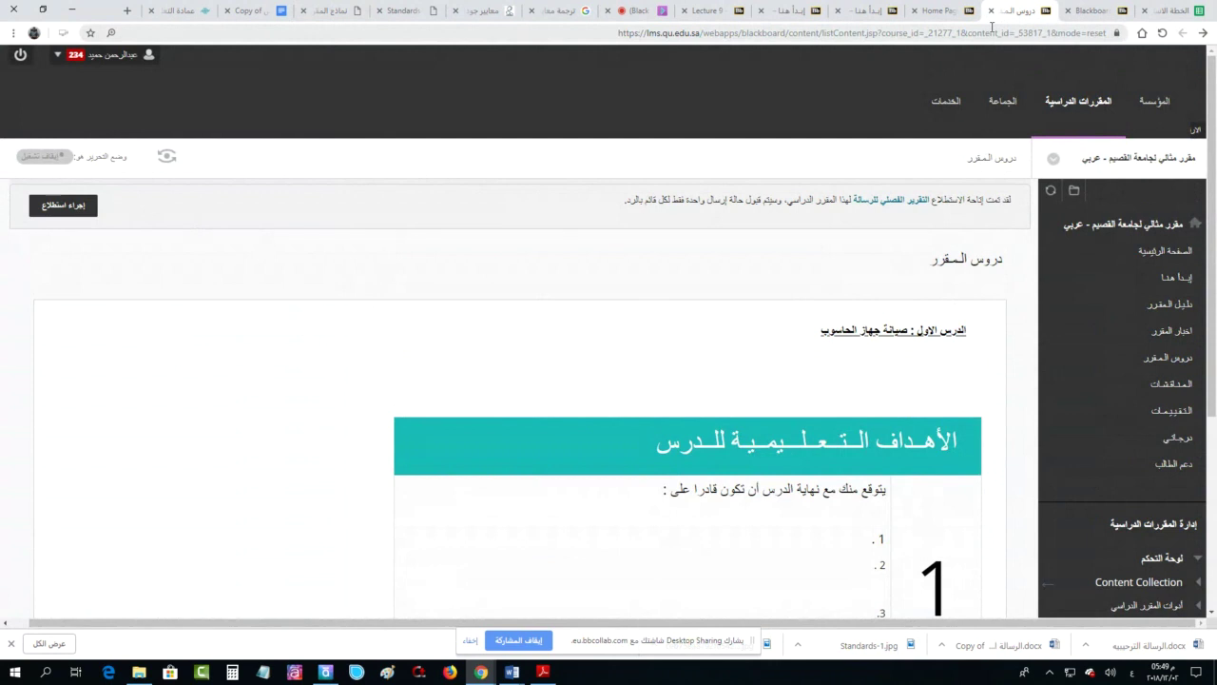
# Turn Edit Mode on, preview the Build Content options, then go back to Collaborate
pyautogui.click(40, 159)
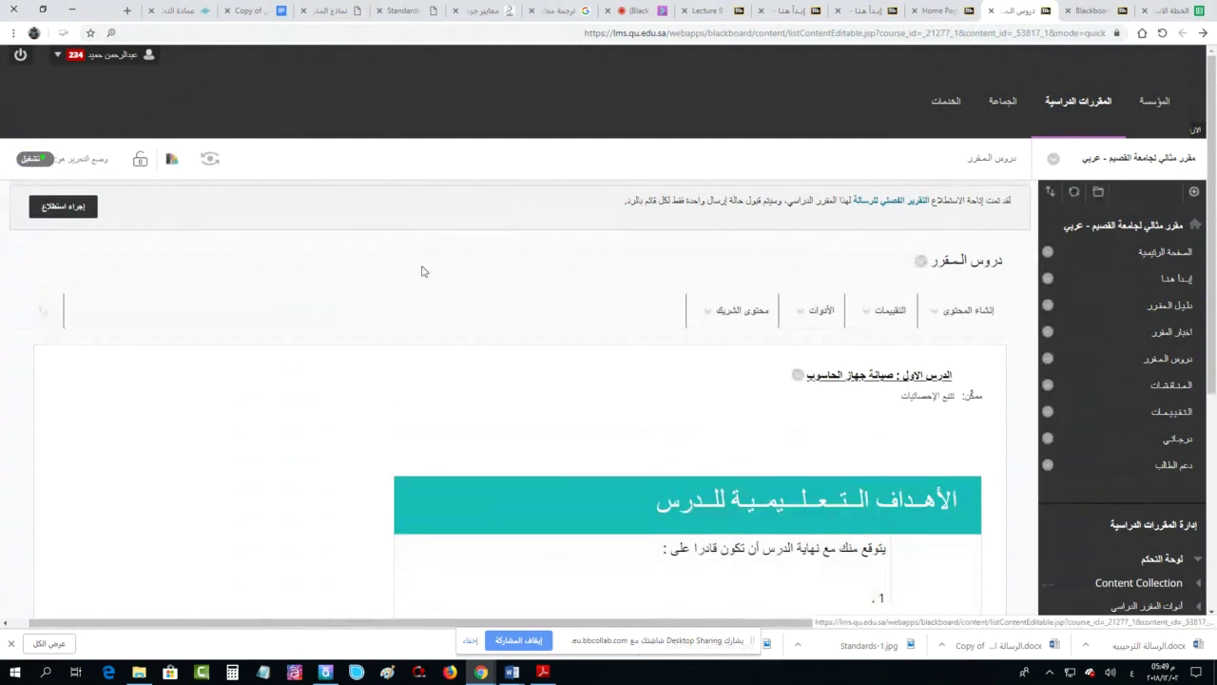
pyautogui.click(949, 320)
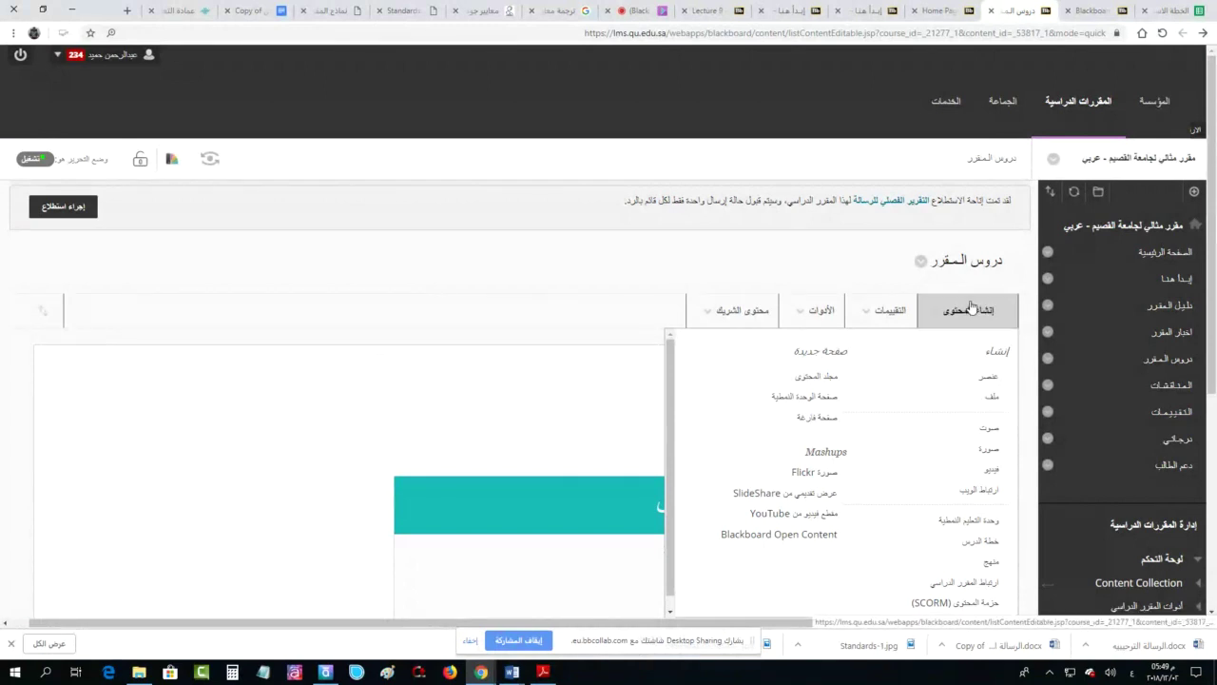
pyautogui.click(590, 348)
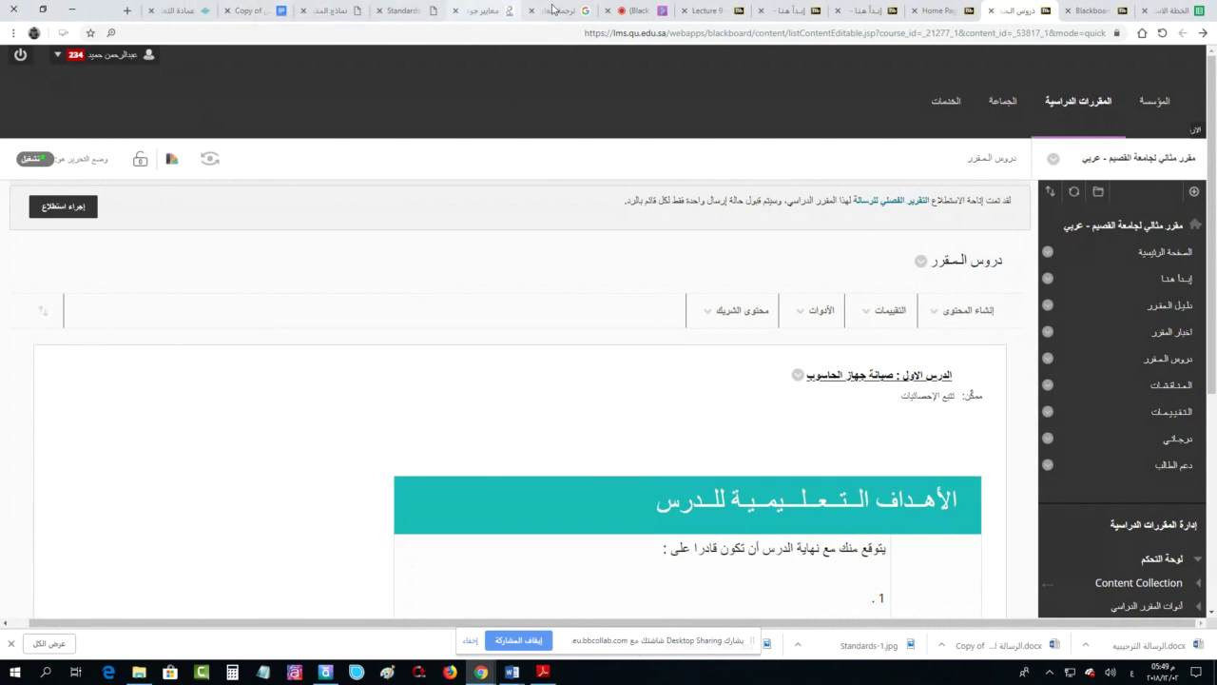
pyautogui.click(635, 11)
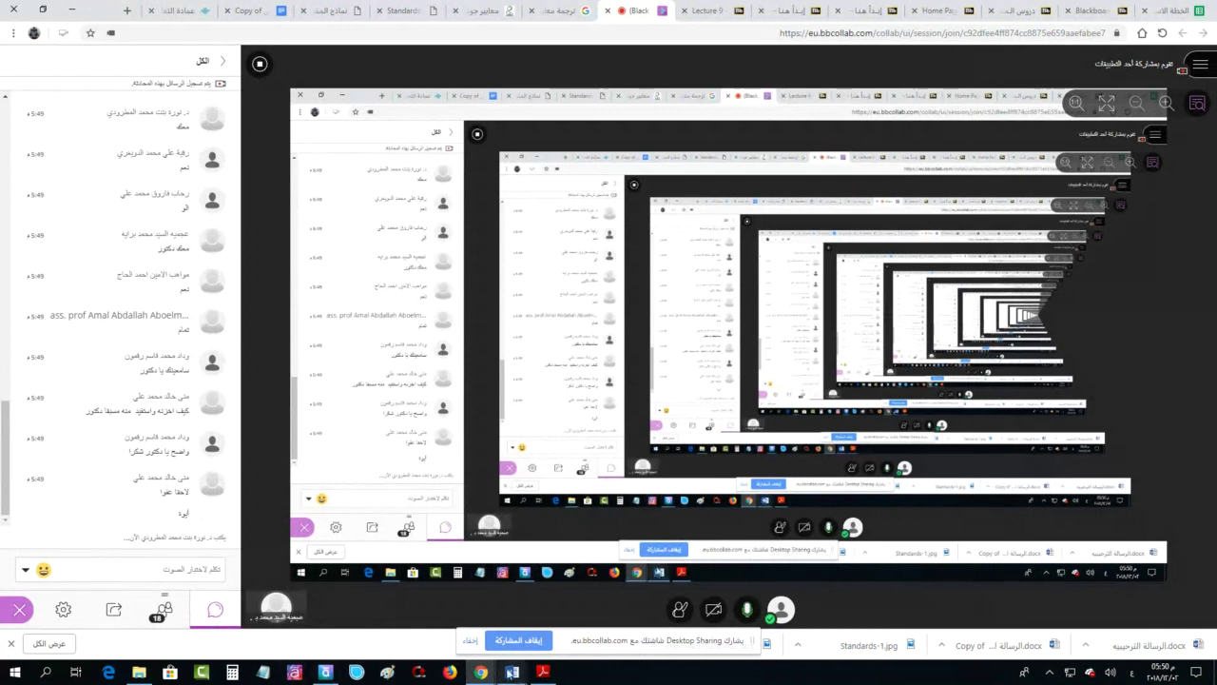
pyautogui.click(545, 672)
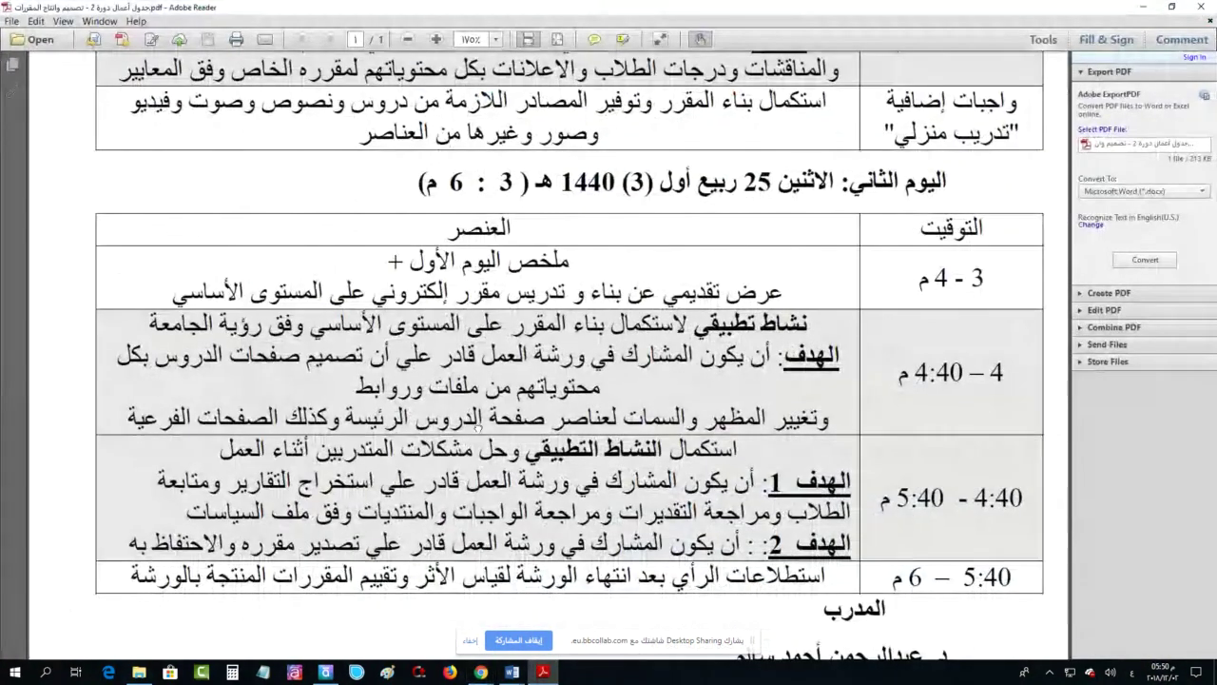
pyautogui.scroll(-3, 479, 417)
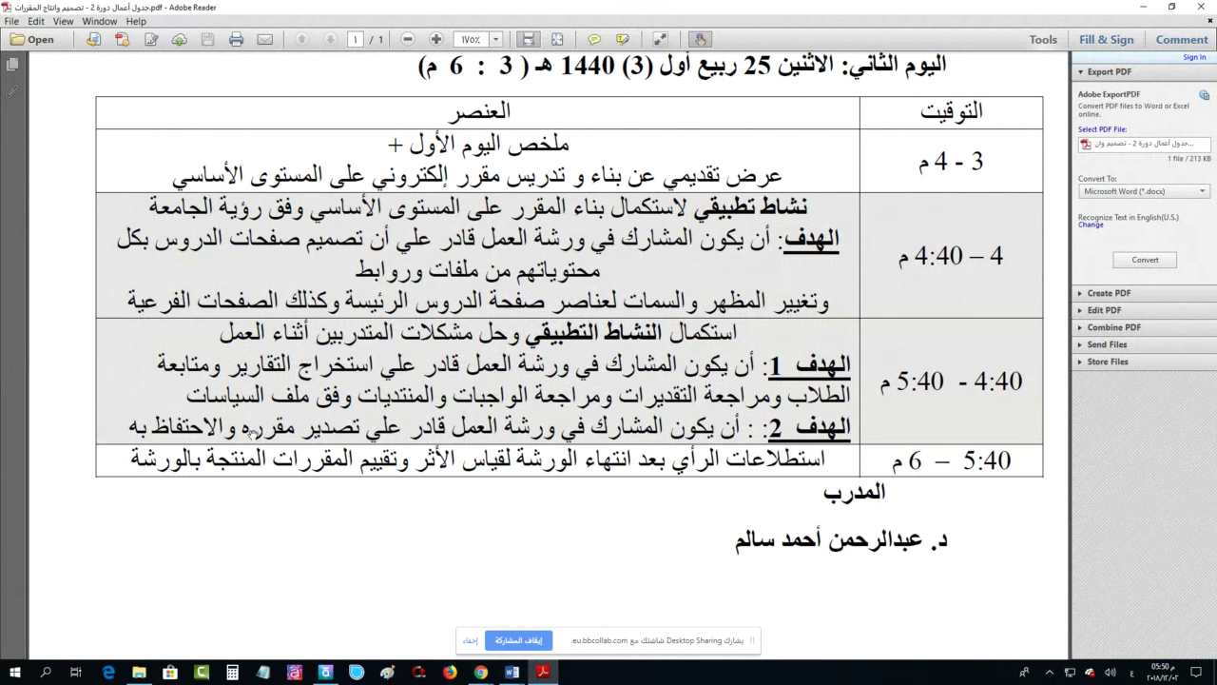
pyautogui.click(1143, 6)
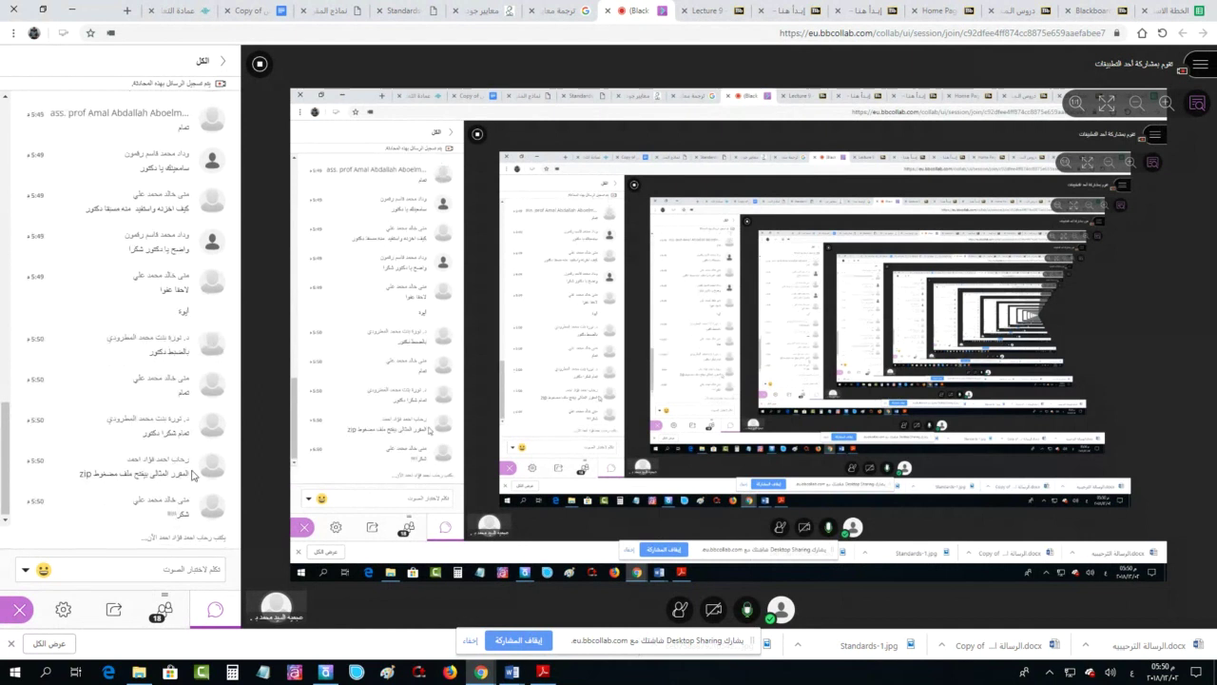
# Highlight the chat message about opening a zip file, then return to the دروس المقرر lessons page
pyautogui.moveTo(187, 475); pyautogui.dragTo(65, 478)
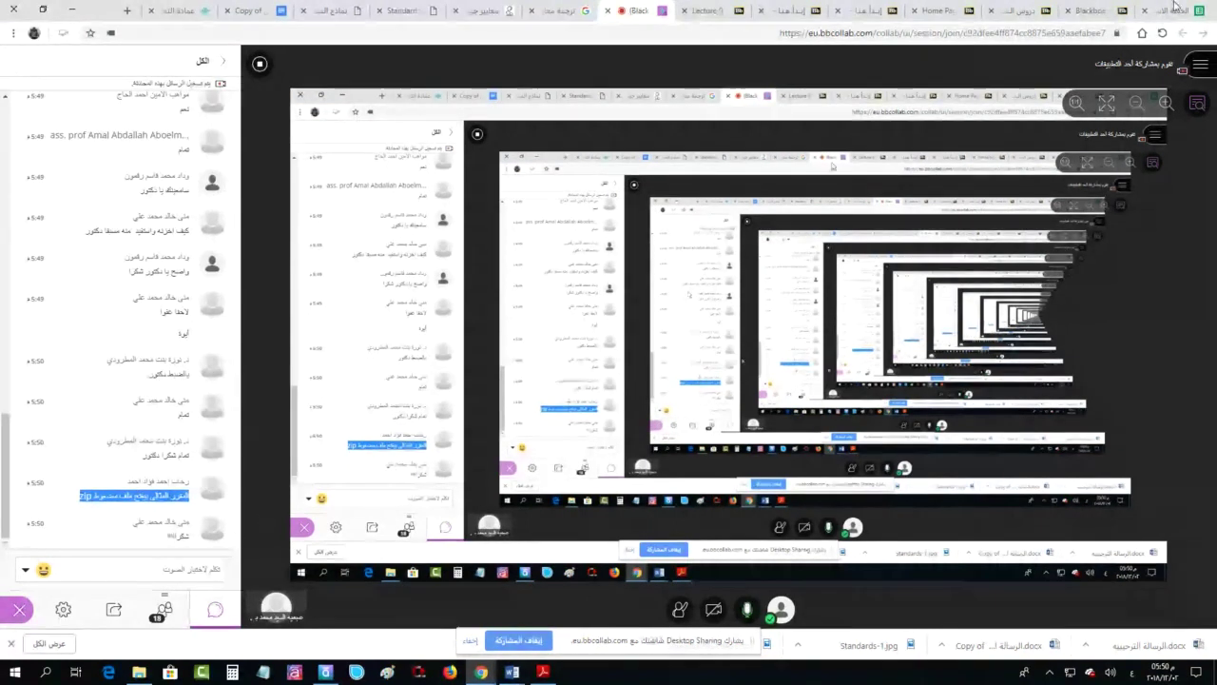
pyautogui.click(1020, 10)
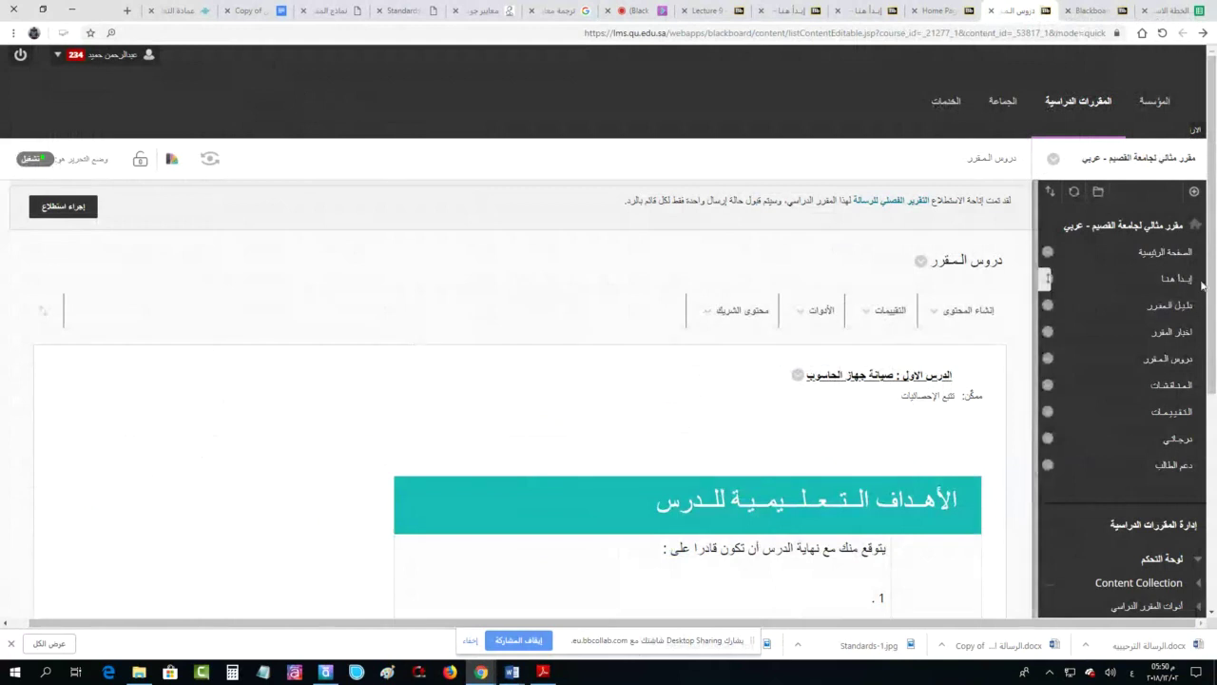
pyautogui.scroll(-3, 1130, 276)
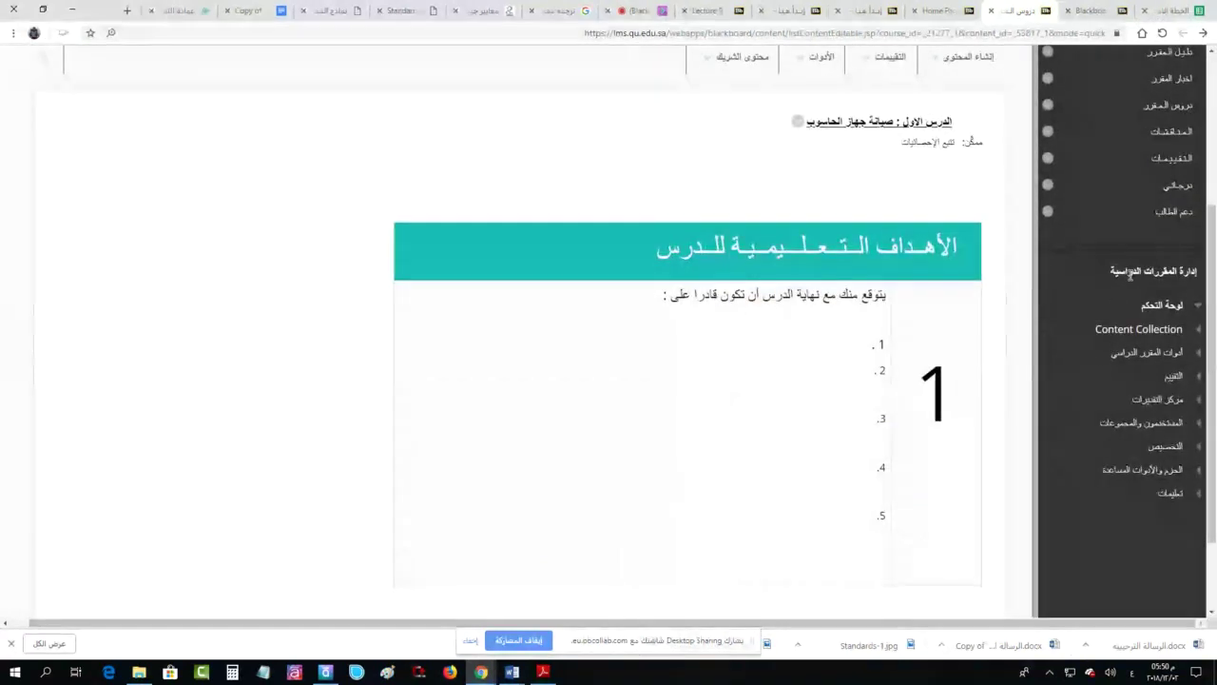
pyautogui.scroll(3, 1130, 276)
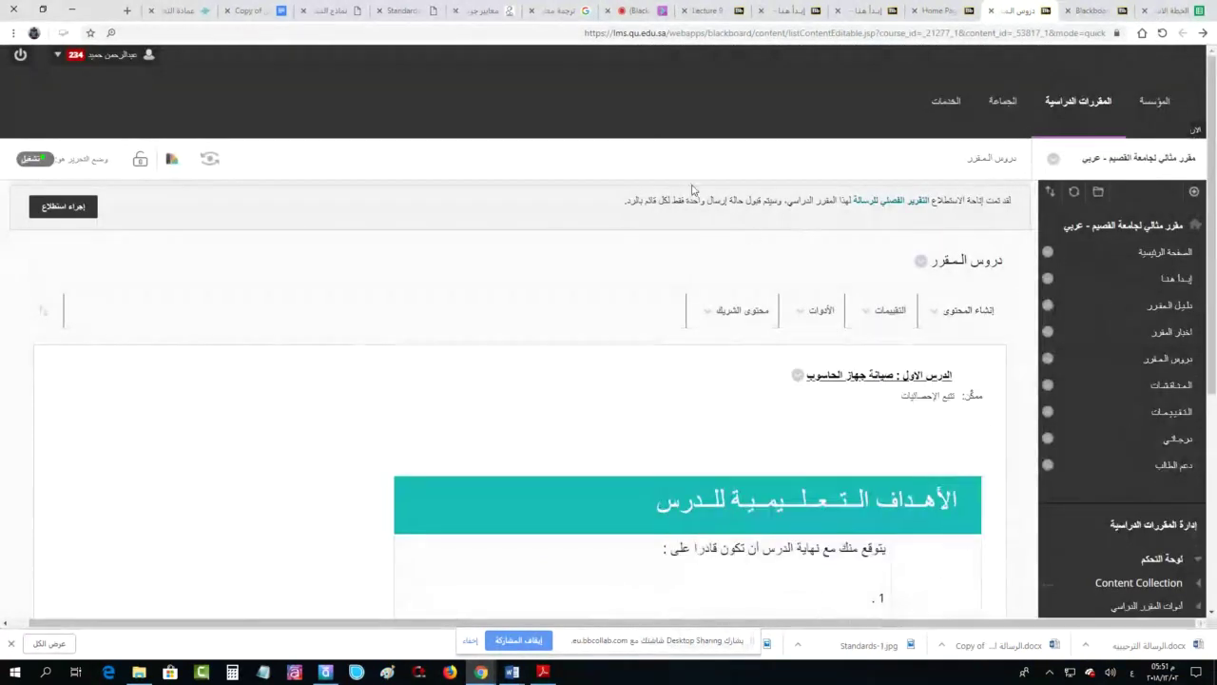
# Look through the assessment types in the التقييمات menu
pyautogui.click(889, 310)
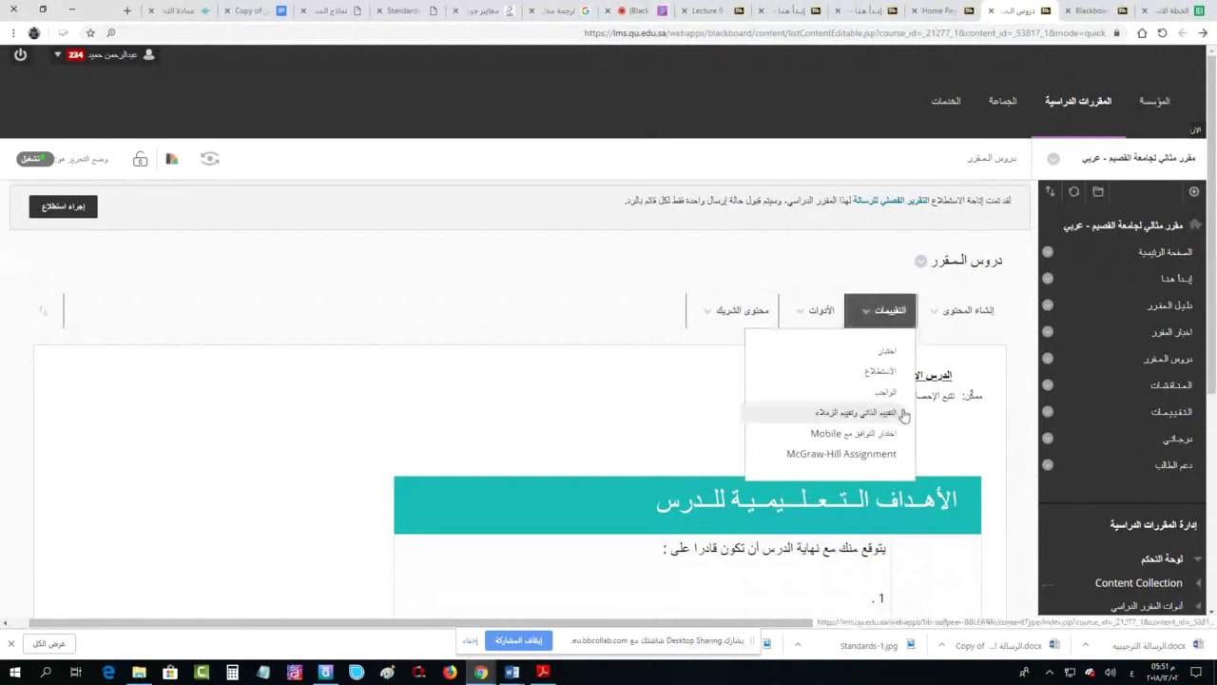
pyautogui.scroll(-3, 500, 435)
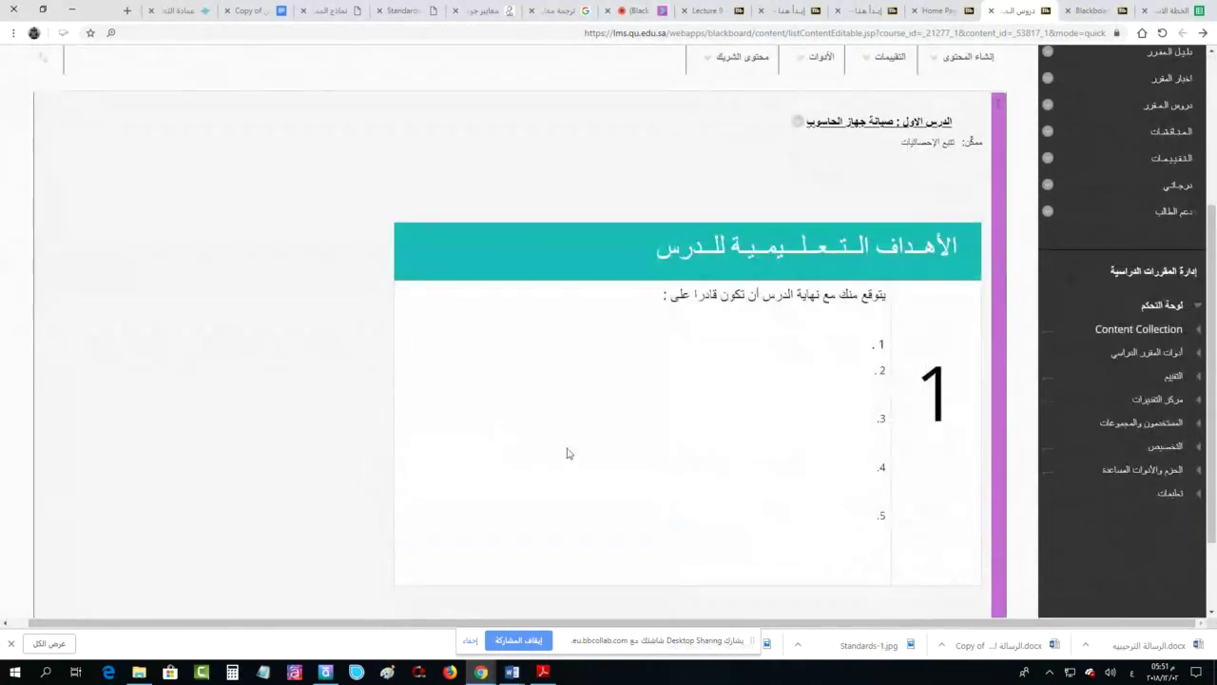
pyautogui.scroll(2, 566, 453)
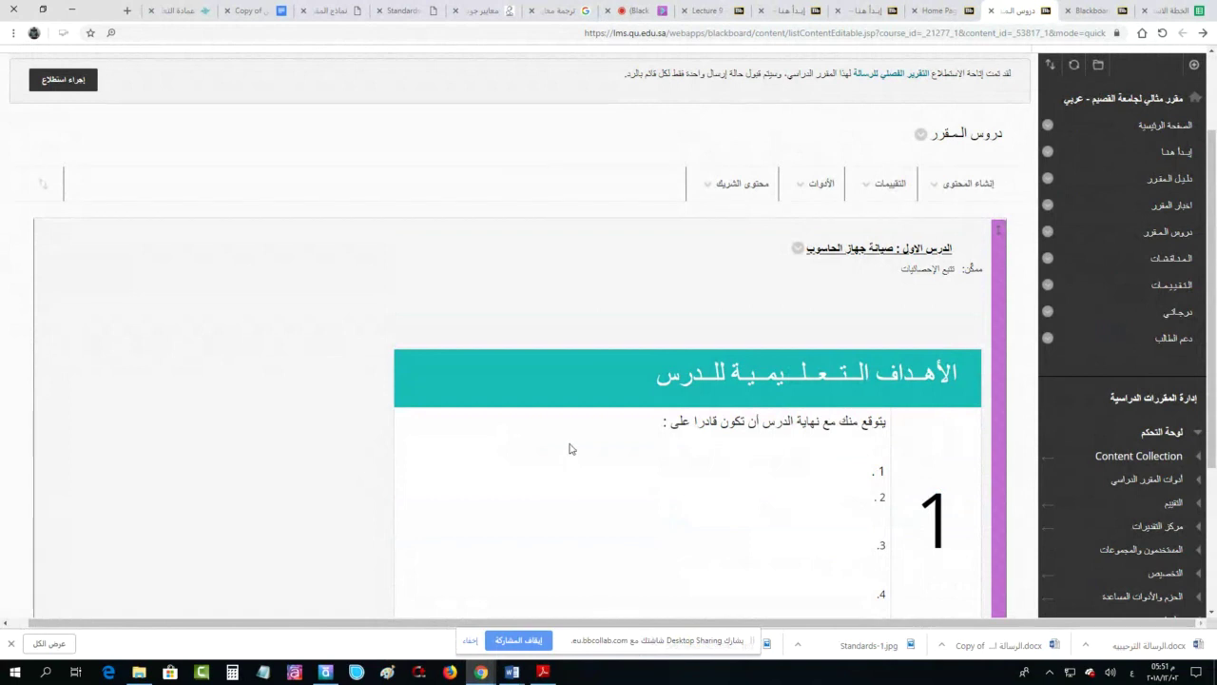
pyautogui.scroll(-2, 571, 448)
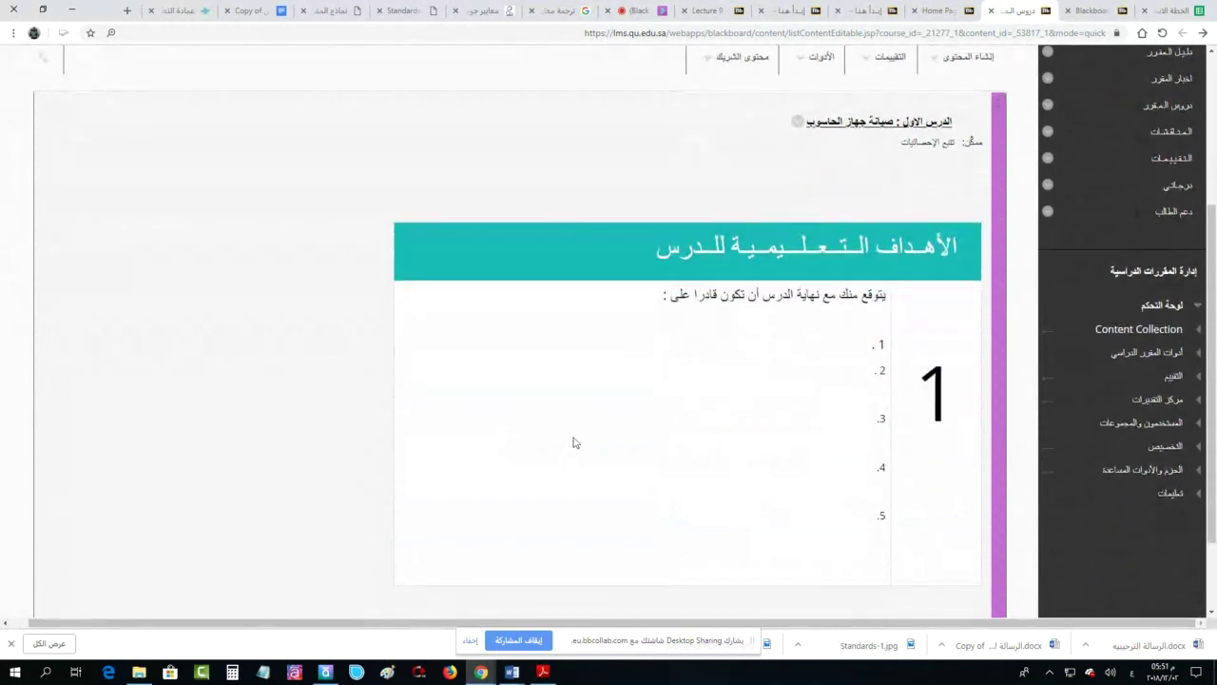
pyautogui.scroll(1, 587, 413)
pyautogui.scroll(2, 1199, 324)
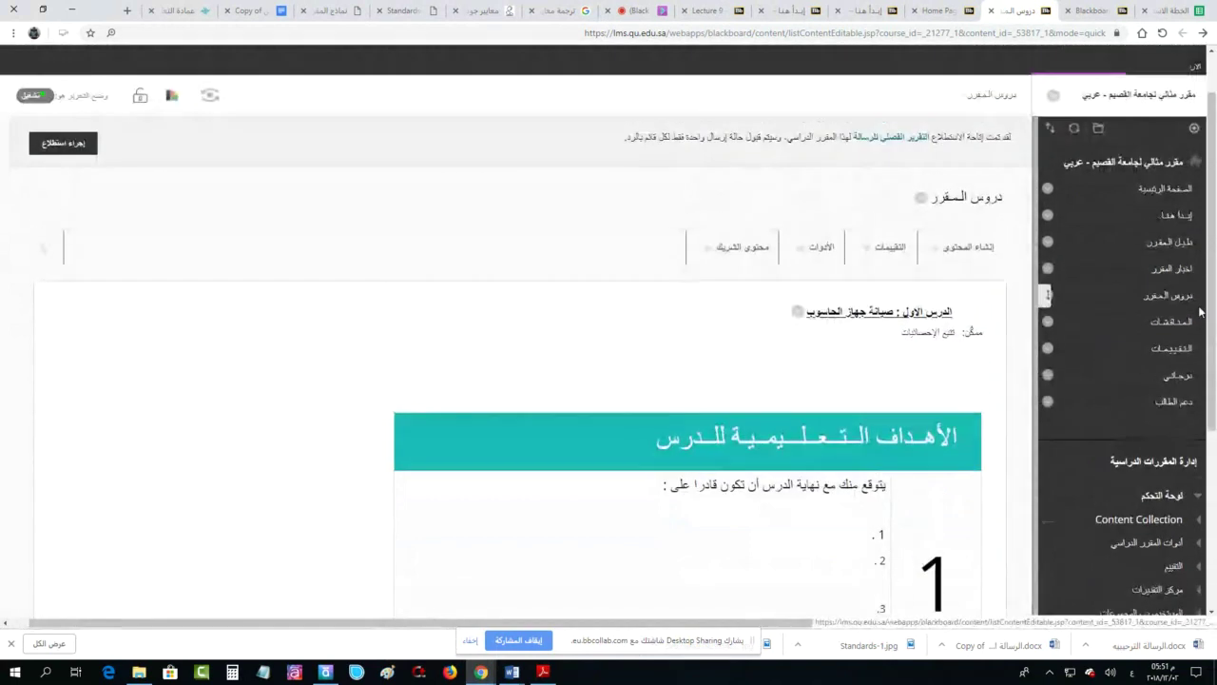
# Reload the دروس المقرر page and scroll through Lesson 1 on computer maintenance
pyautogui.click(1175, 303)
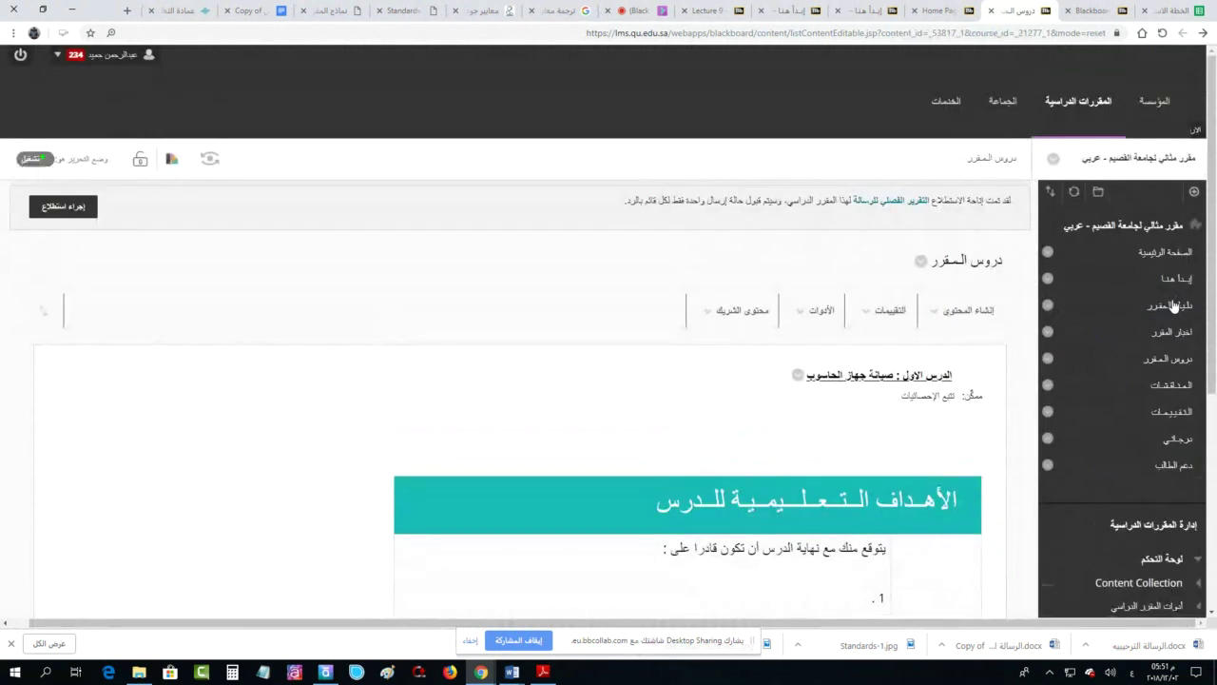
pyautogui.scroll(-3, 996, 386)
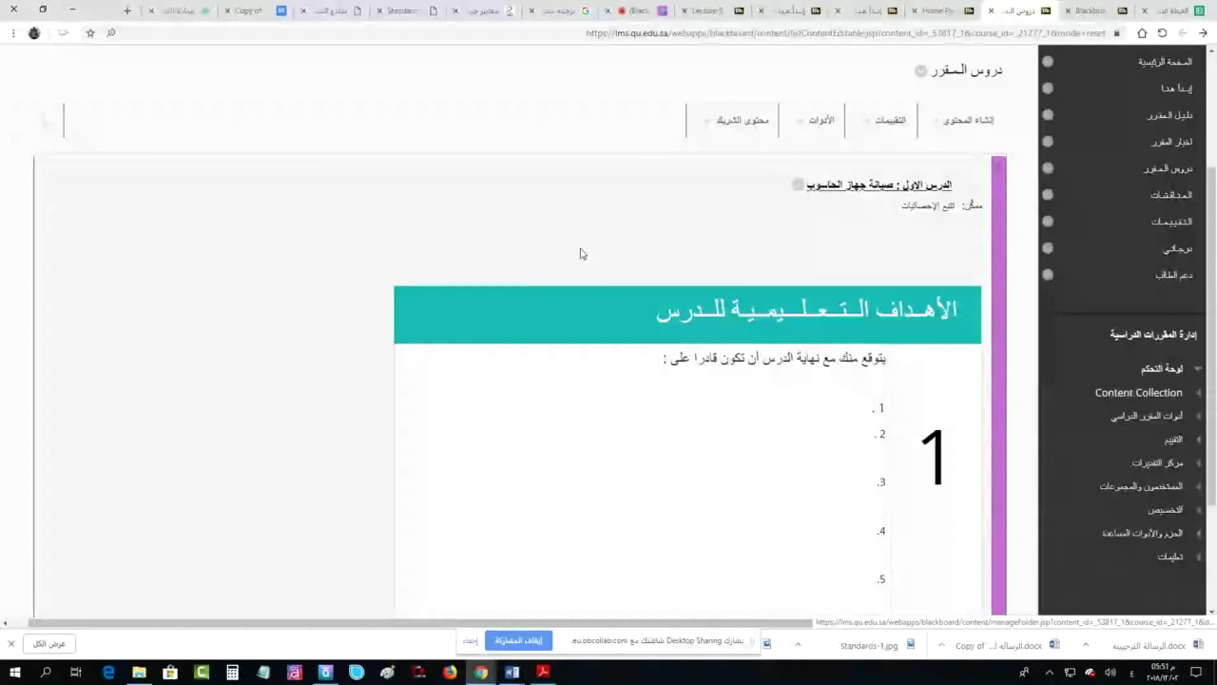
pyautogui.scroll(-3, 582, 253)
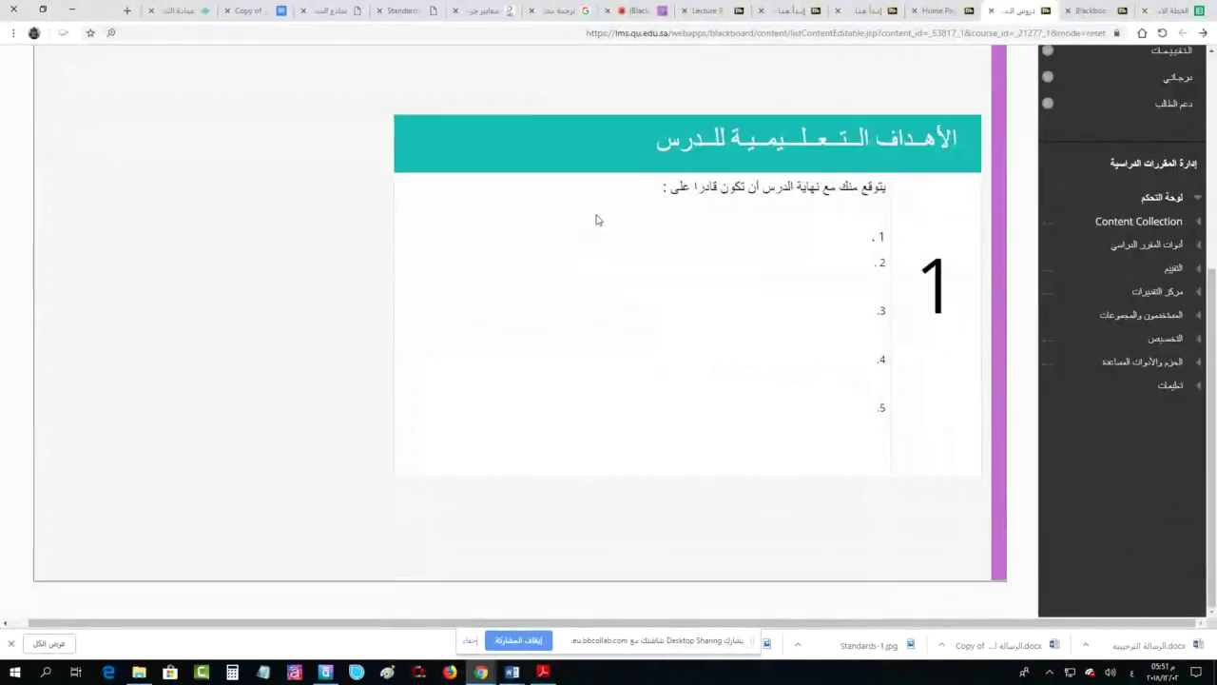
pyautogui.scroll(5, 598, 220)
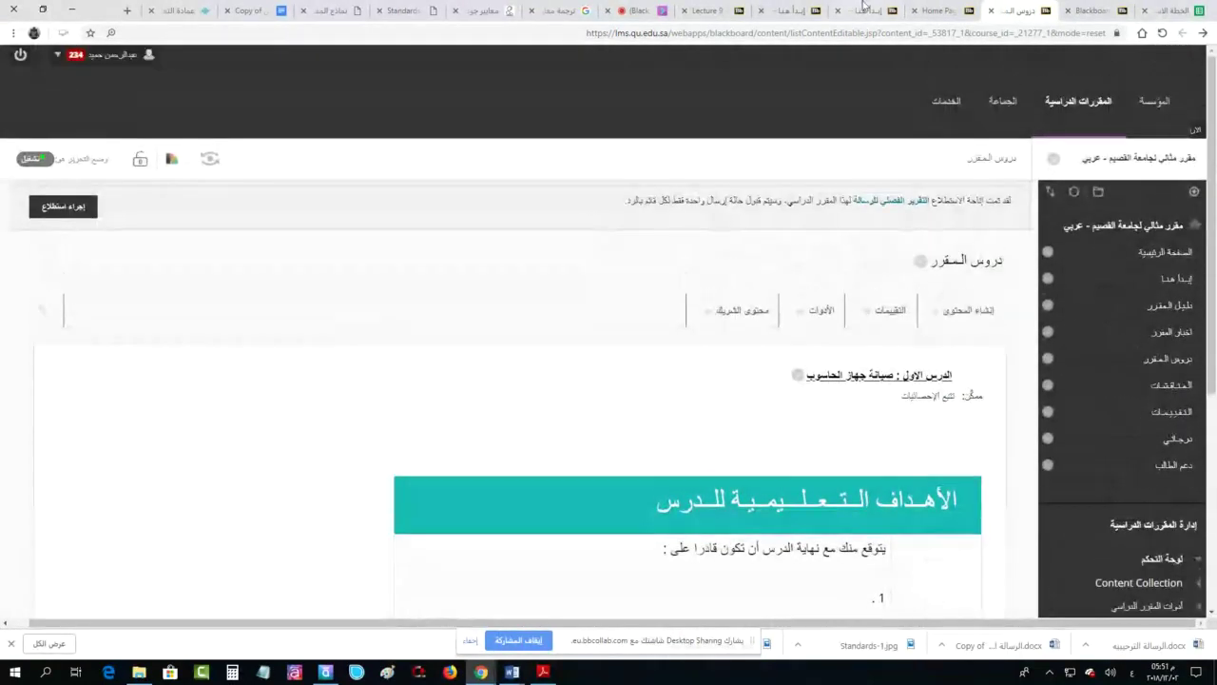
# Browse the ZOOL101 course's Start Here page and its lesson objective cards
pyautogui.click(799, 11)
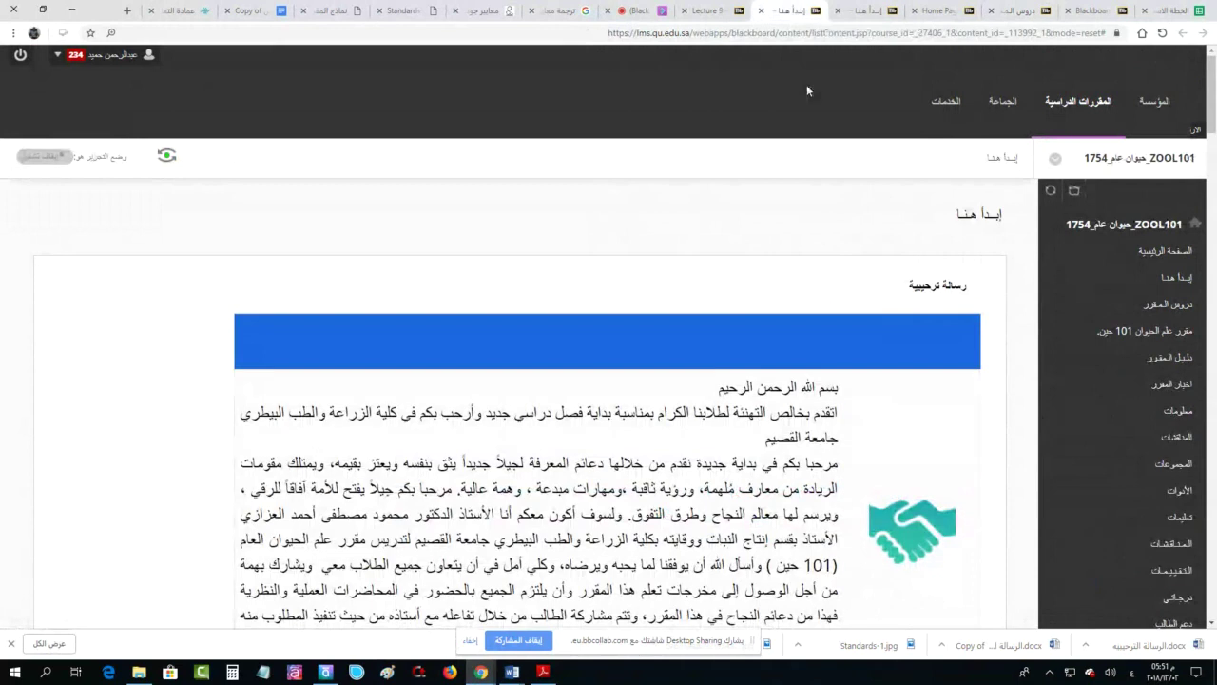
pyautogui.scroll(-3, 808, 90)
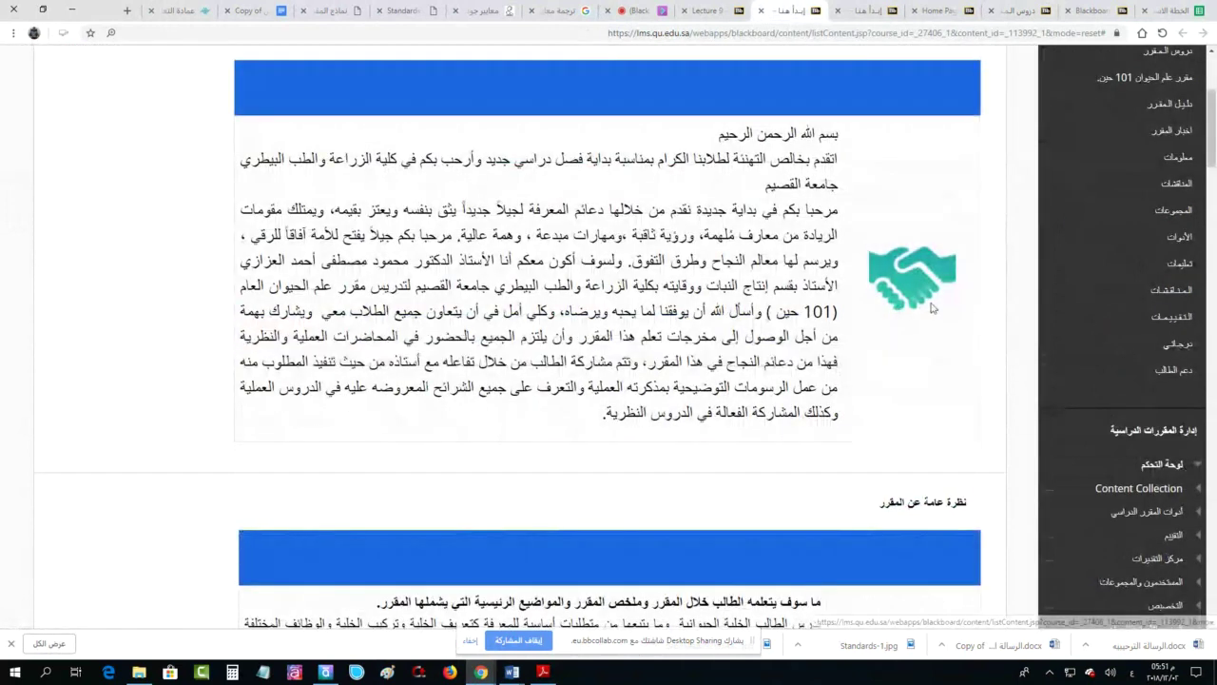
pyautogui.scroll(3, 1153, 345)
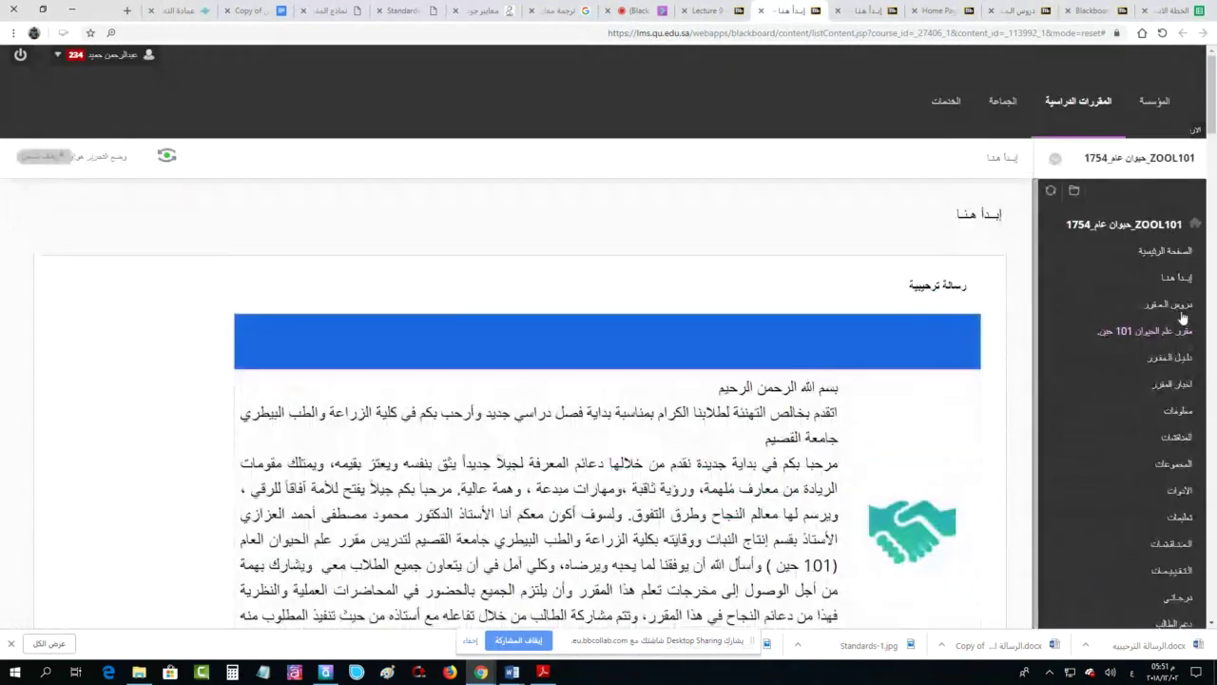
pyautogui.click(1182, 317)
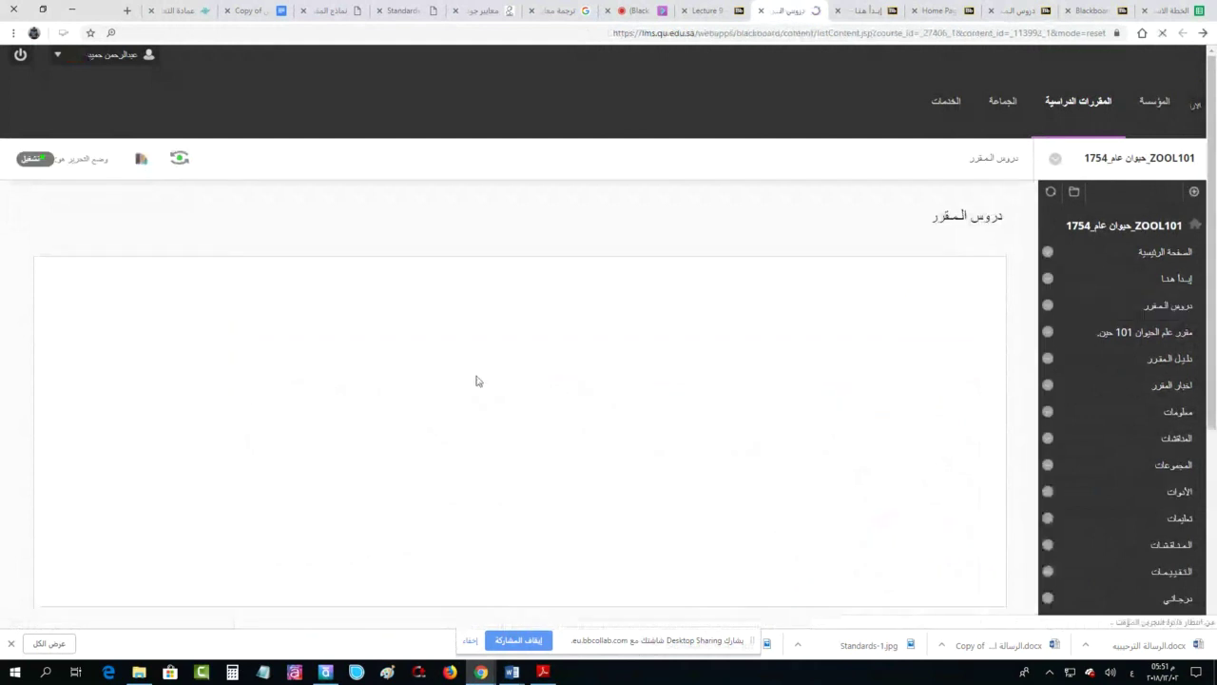
pyautogui.scroll(-2, 465, 371)
pyautogui.scroll(-7, 464, 376)
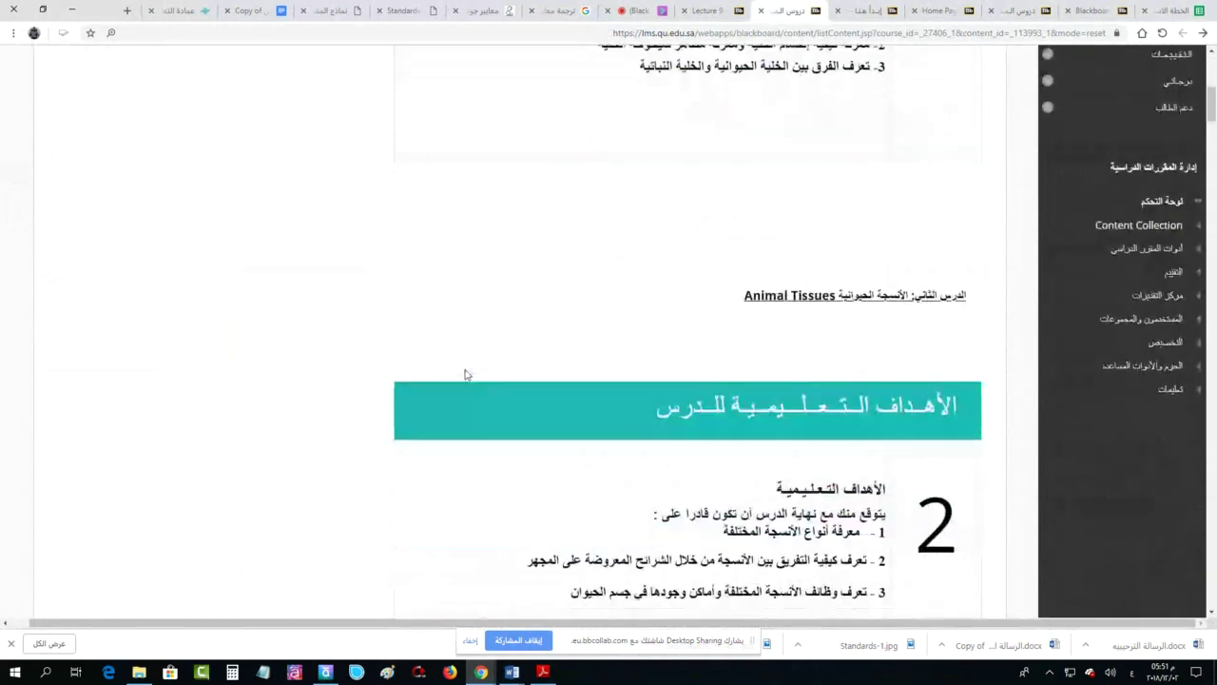
pyautogui.scroll(-11, 465, 375)
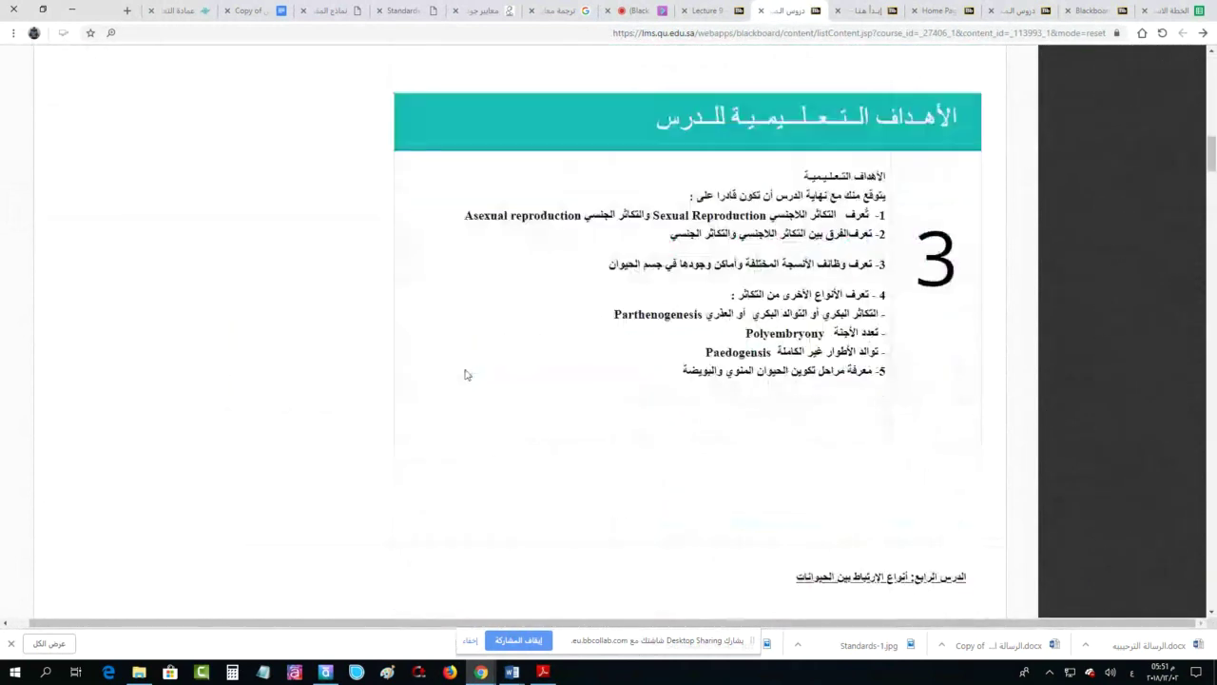
pyautogui.scroll(-4, 465, 375)
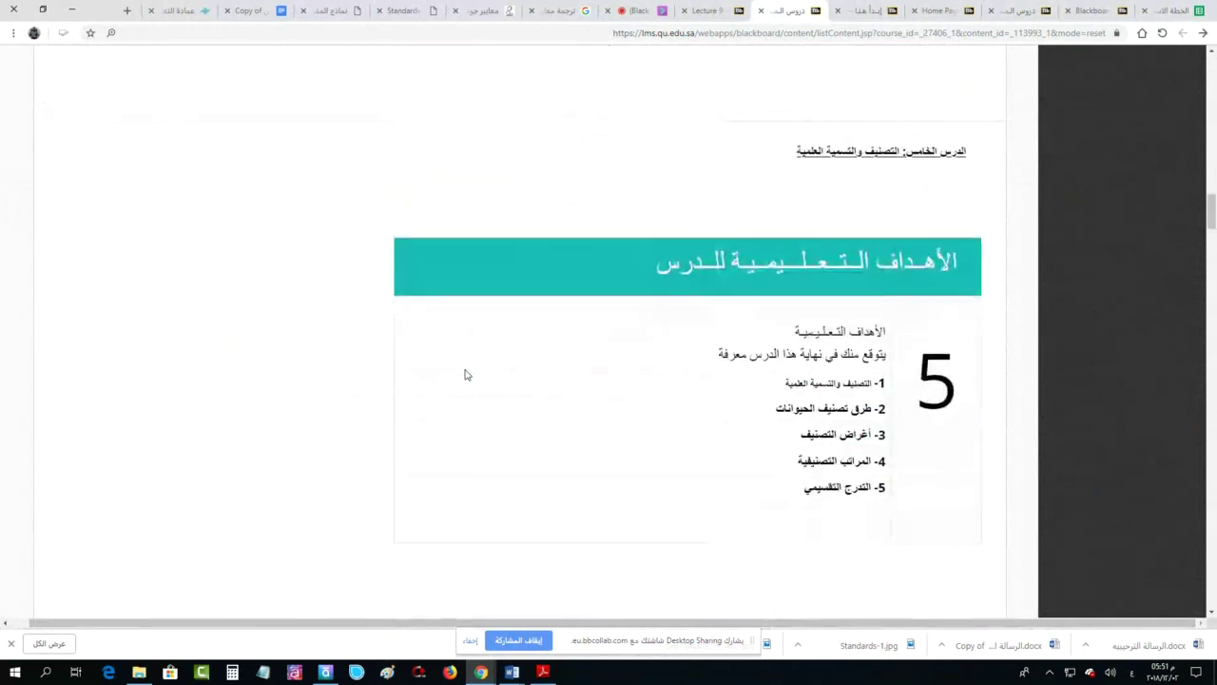
pyautogui.scroll(8, 465, 375)
pyautogui.scroll(16, 465, 374)
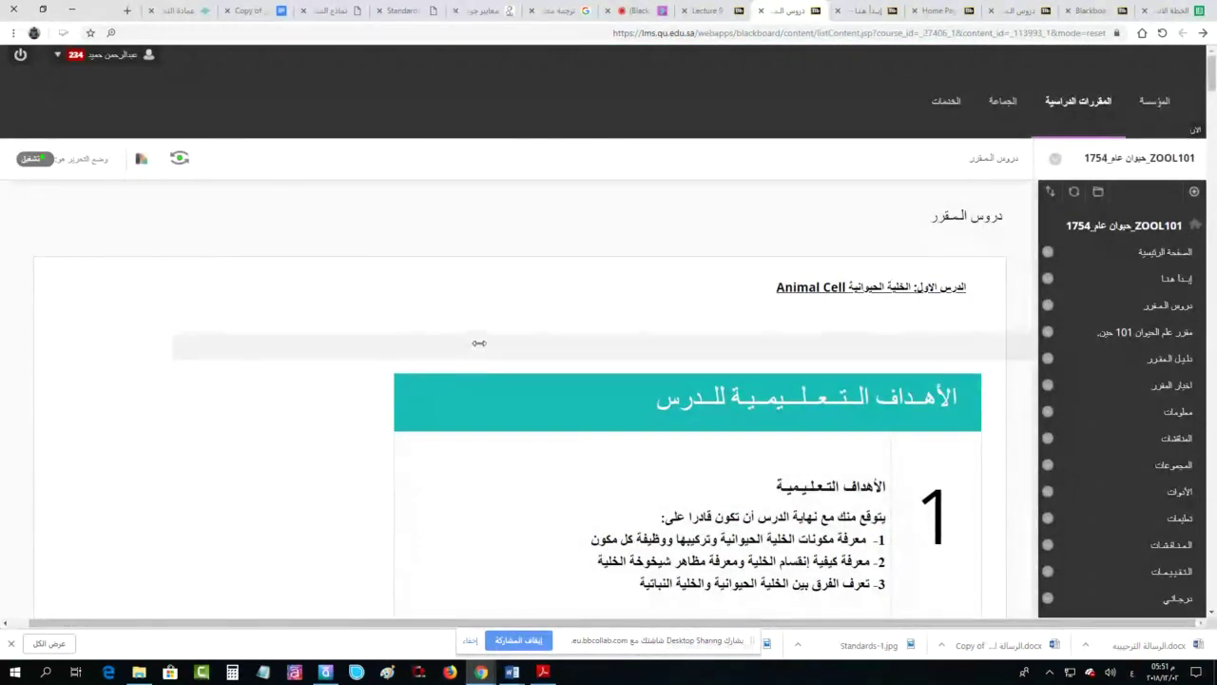
pyautogui.scroll(-4, 503, 326)
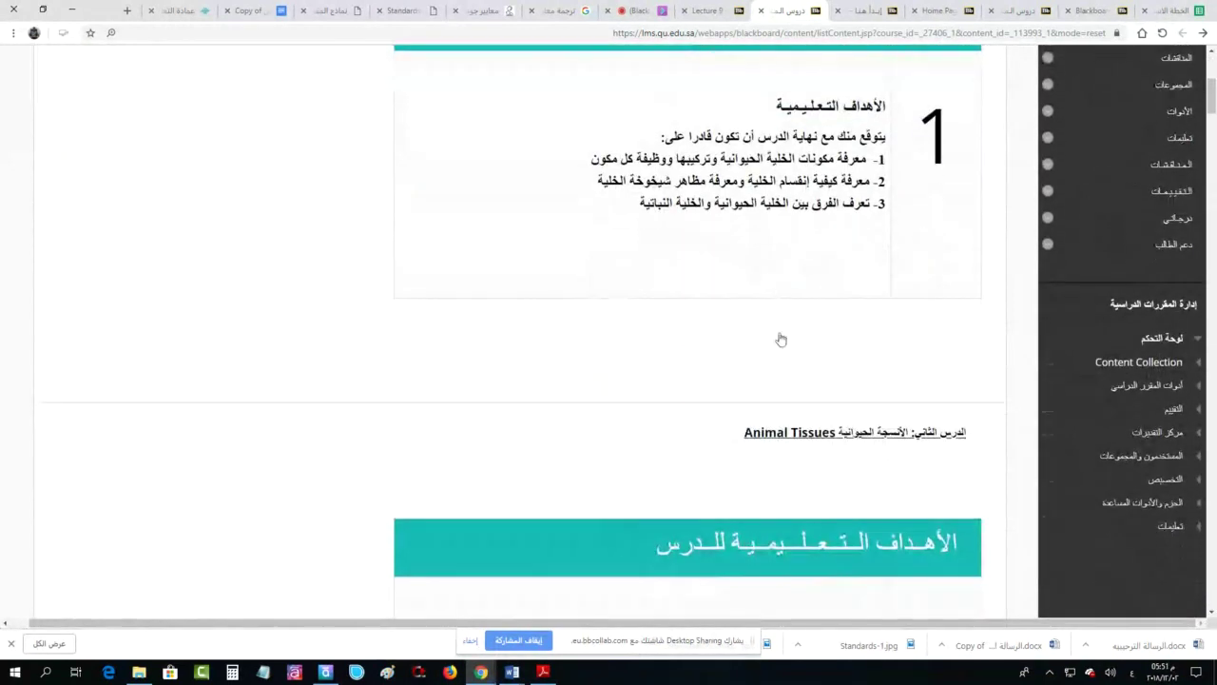
# Check the Collaborate session, scroll the lessons page again, then open the lesson objectives template
pyautogui.click(630, 7)
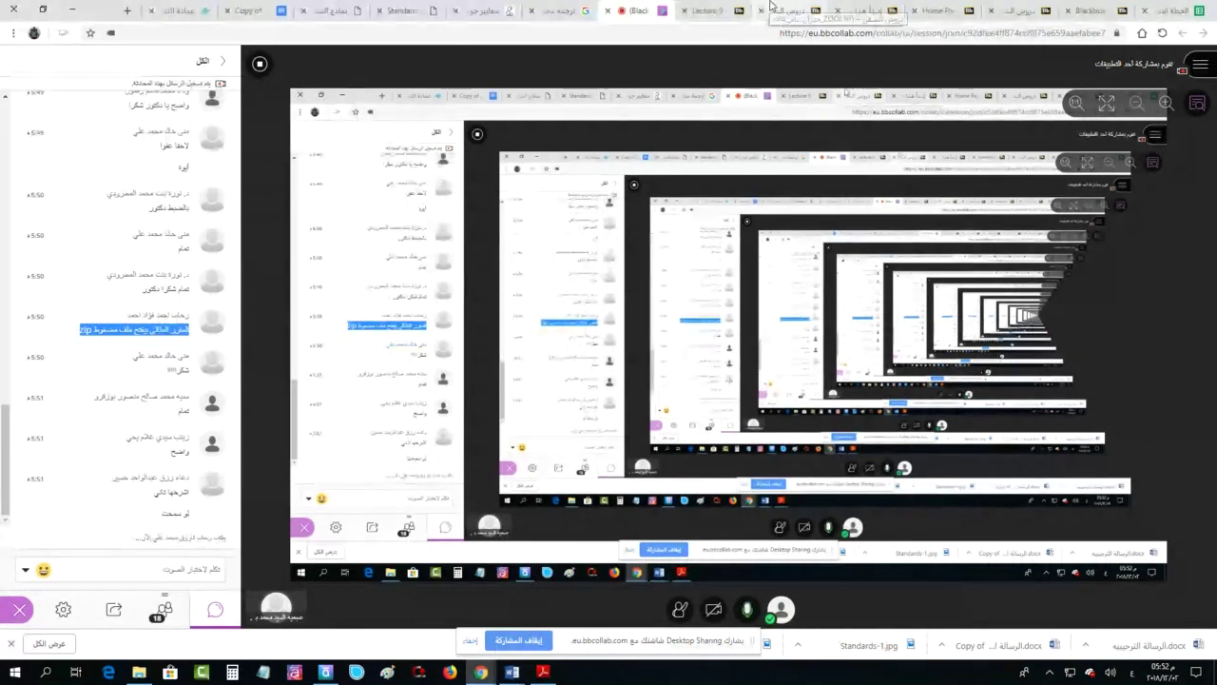
pyautogui.click(801, 9)
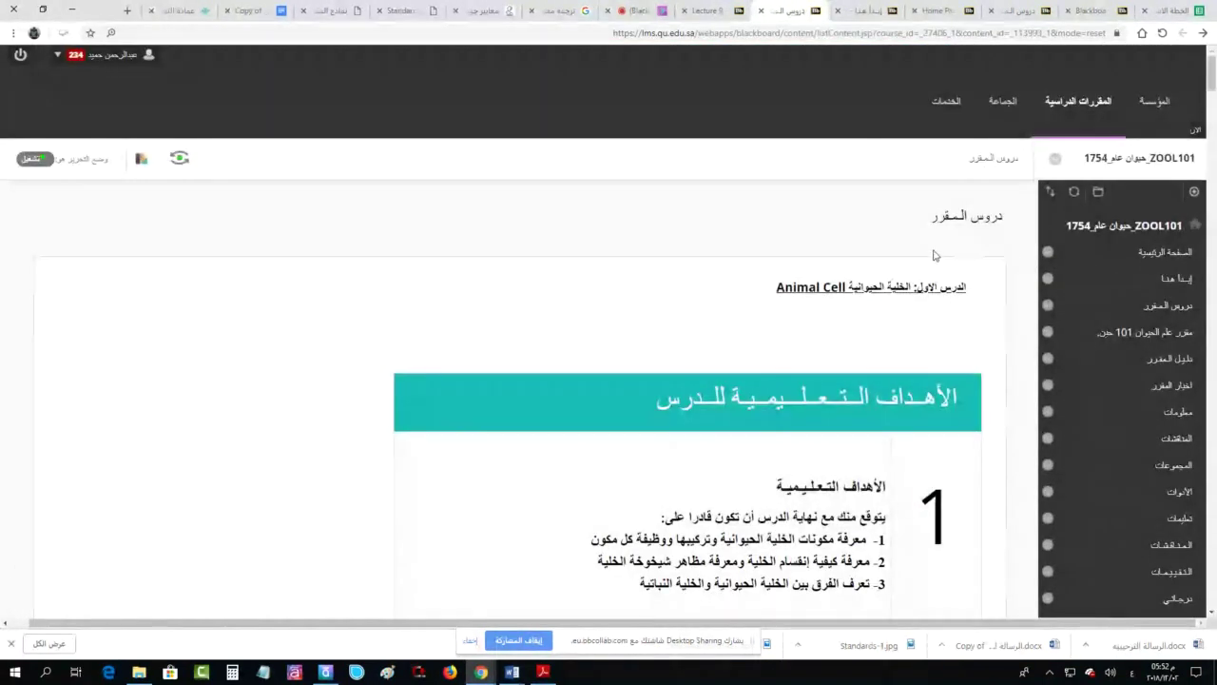
pyautogui.scroll(-3, 933, 252)
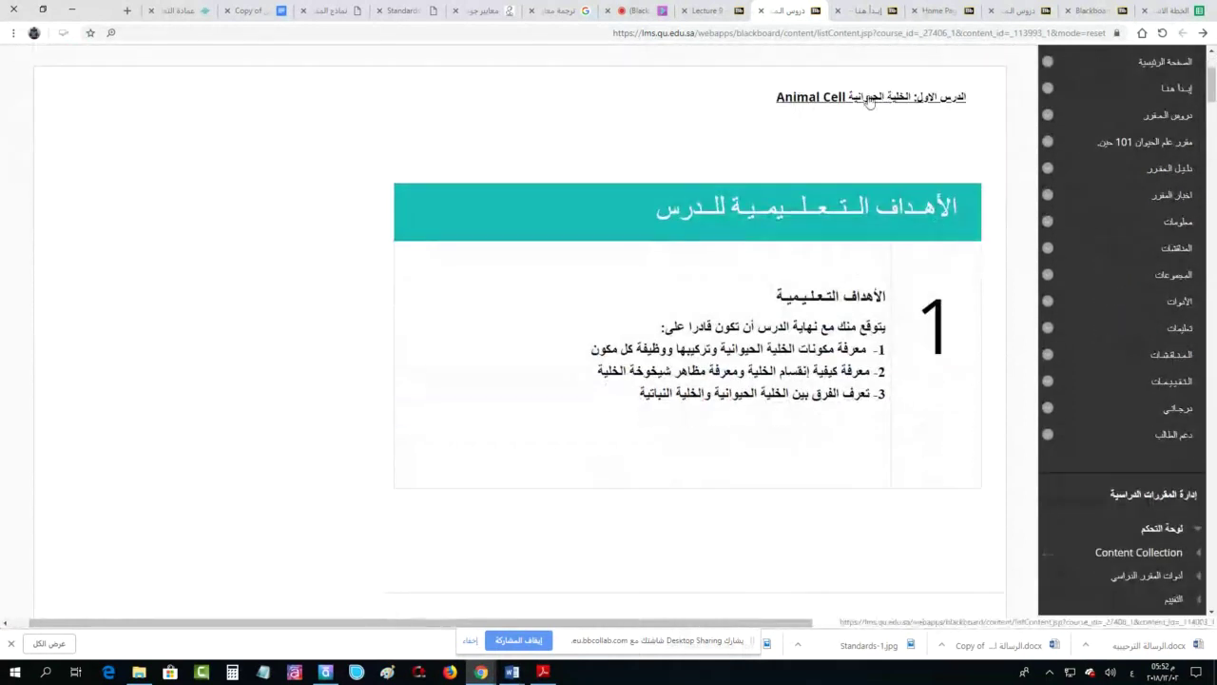
pyautogui.scroll(-4, 868, 101)
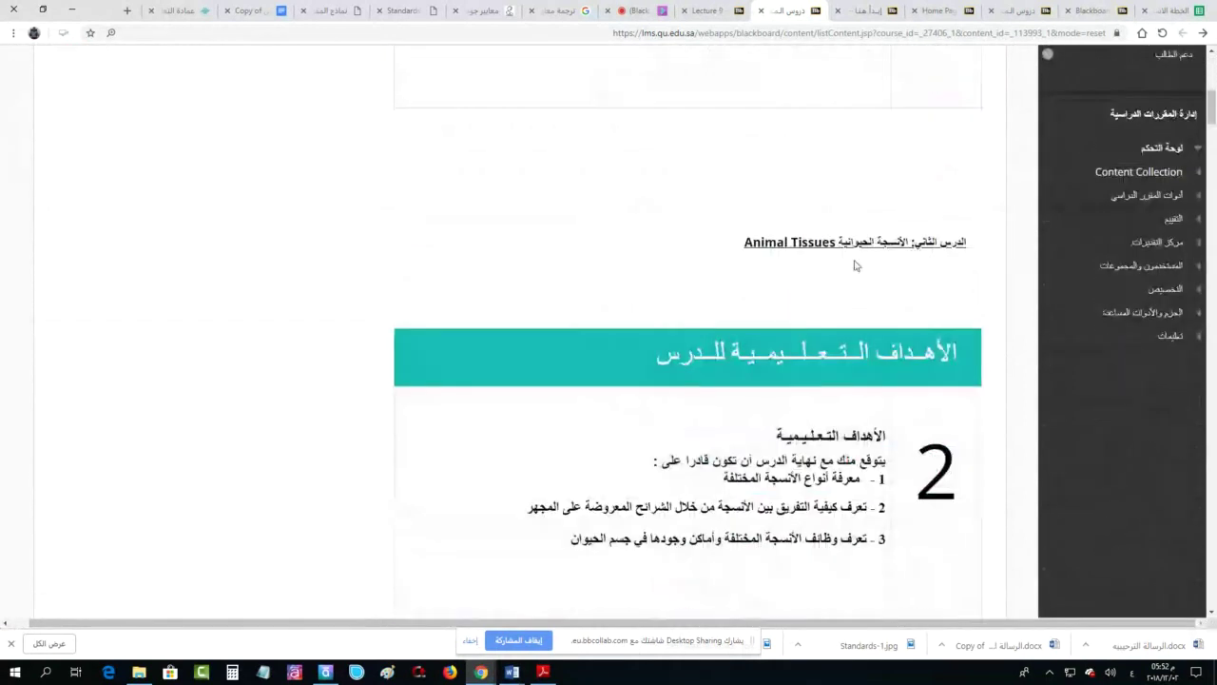
pyautogui.scroll(-7, 861, 280)
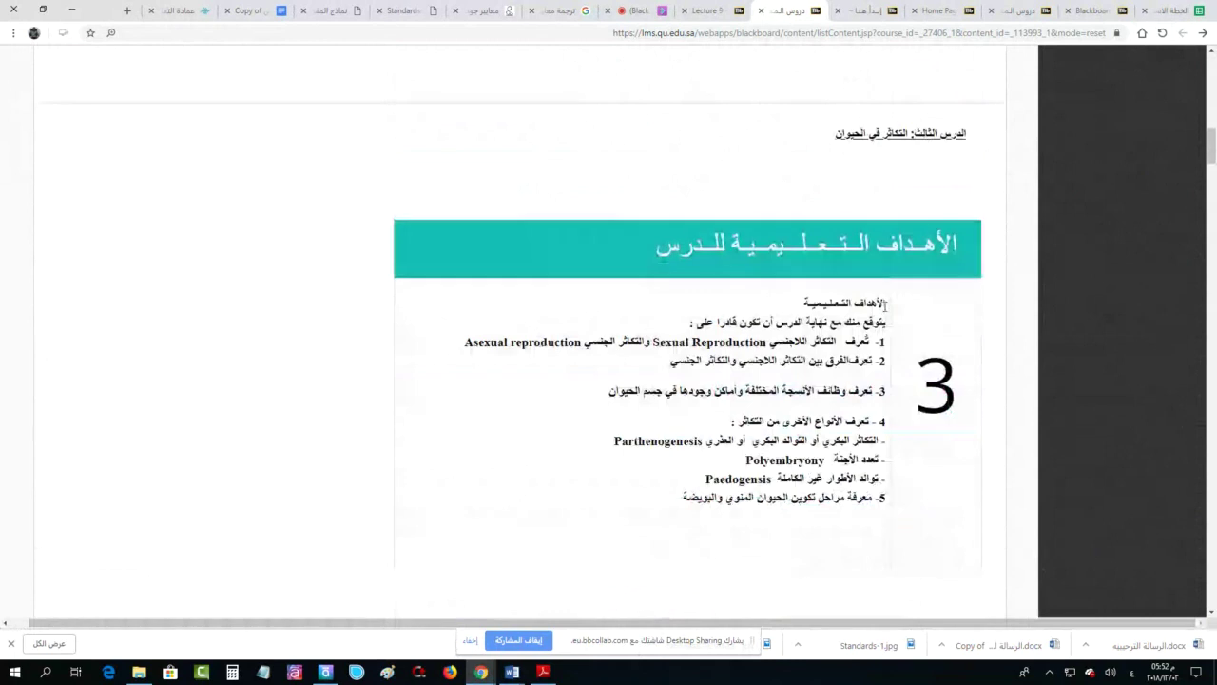
pyautogui.scroll(-4, 875, 314)
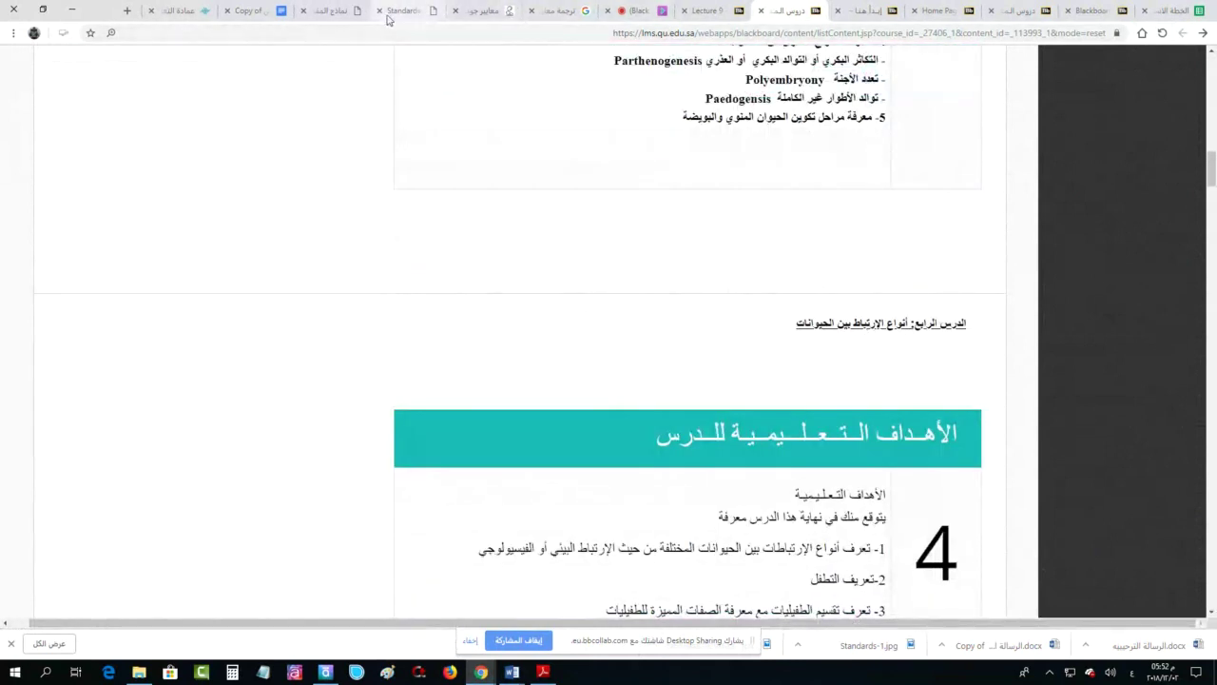
pyautogui.click(249, 11)
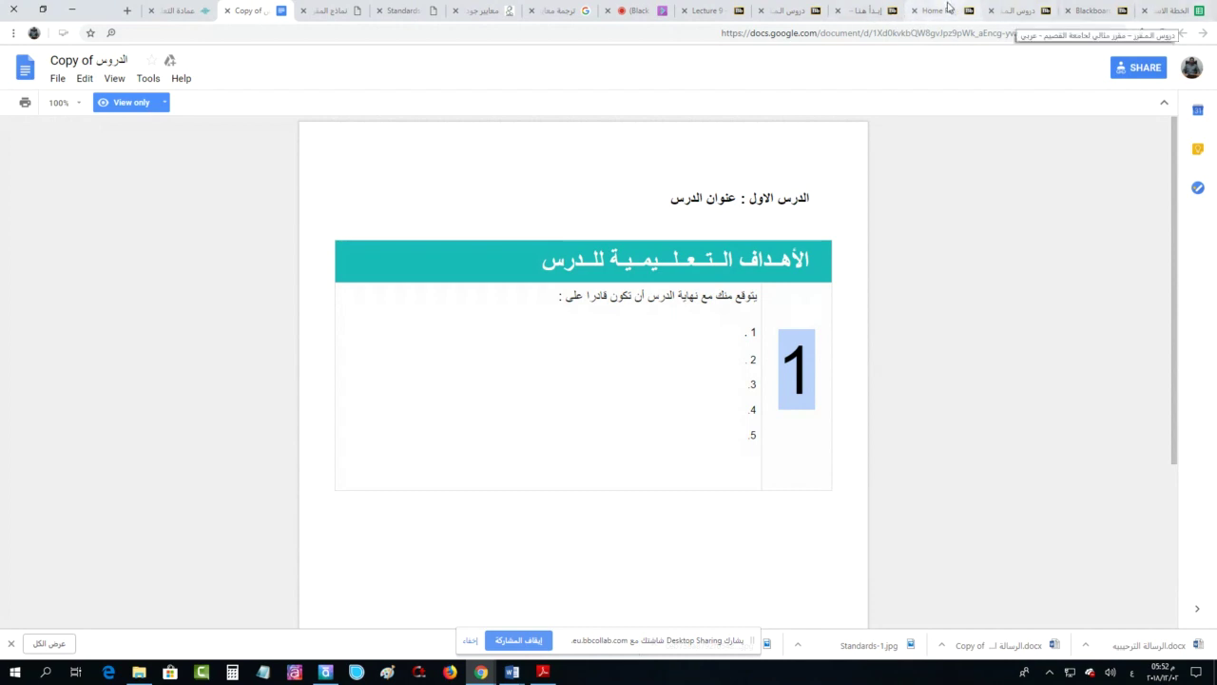
# Return to the example course's lessons page and preview the Build Content content types
pyautogui.click(1016, 11)
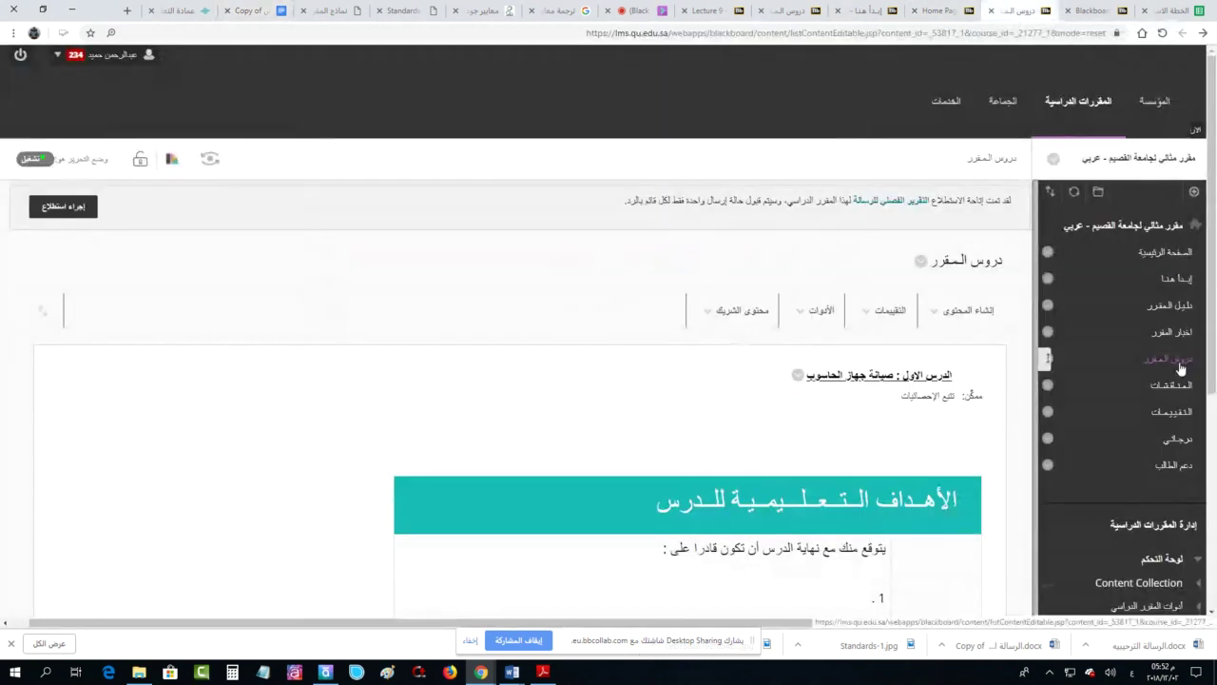
pyautogui.scroll(-1, 682, 400)
pyautogui.scroll(-5, 682, 401)
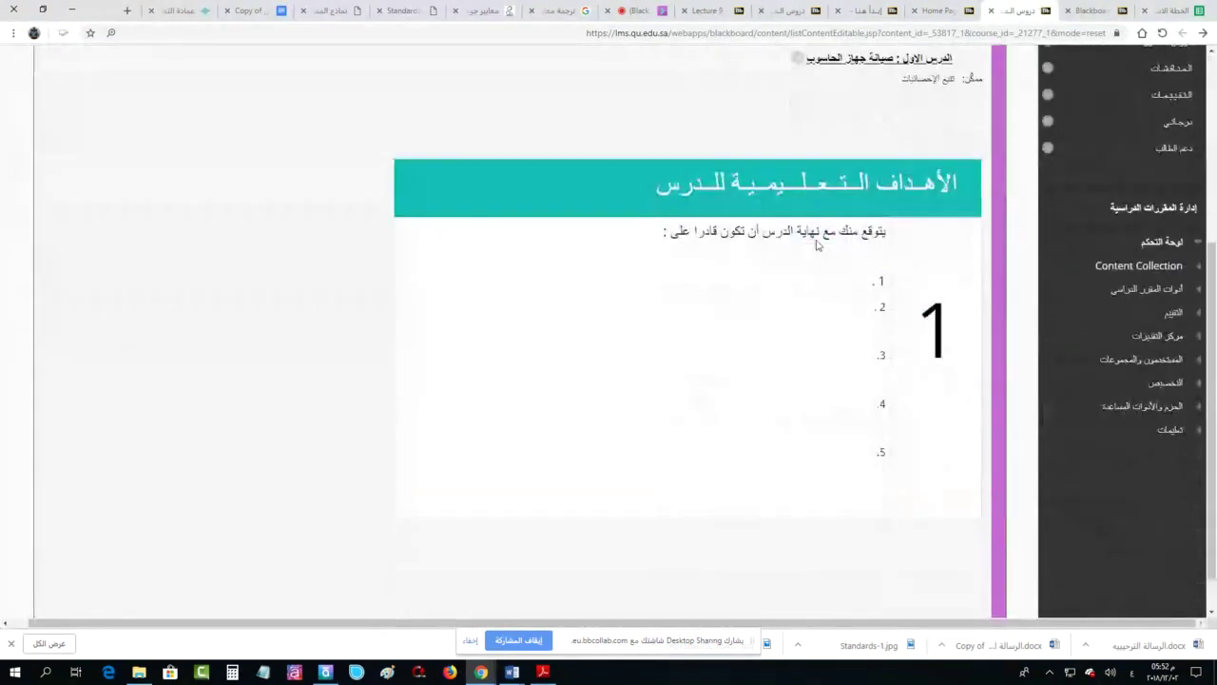
pyautogui.scroll(4, 942, 237)
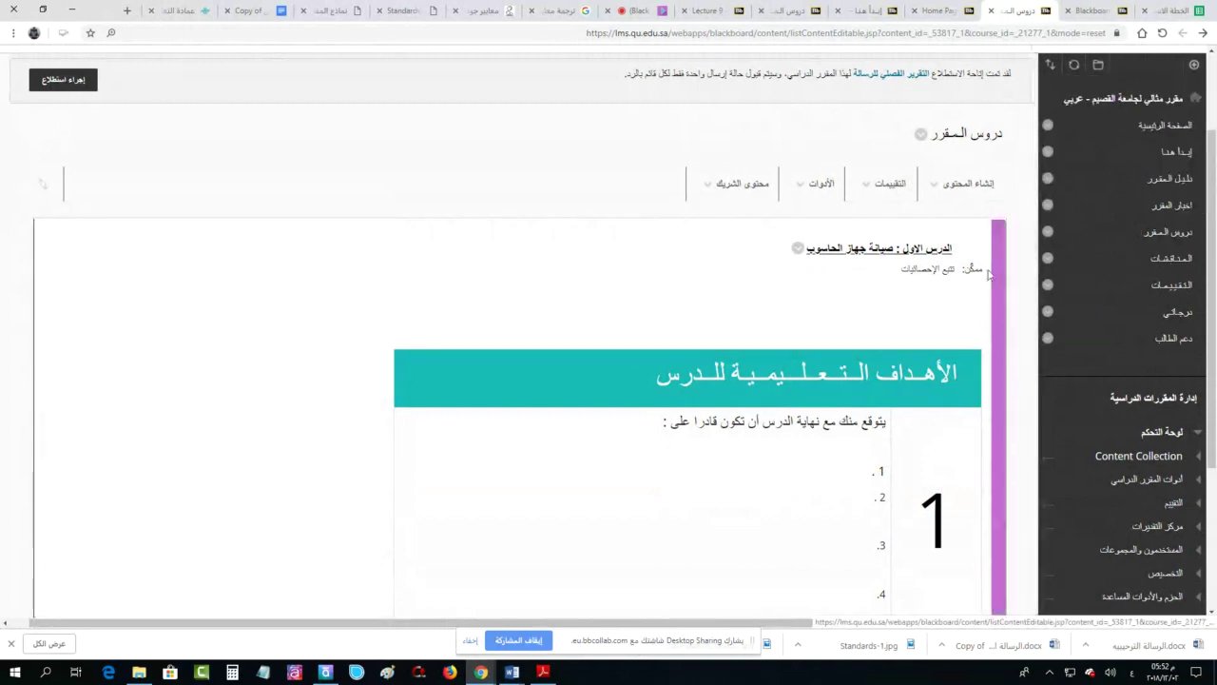
pyautogui.click(963, 184)
pyautogui.click(590, 345)
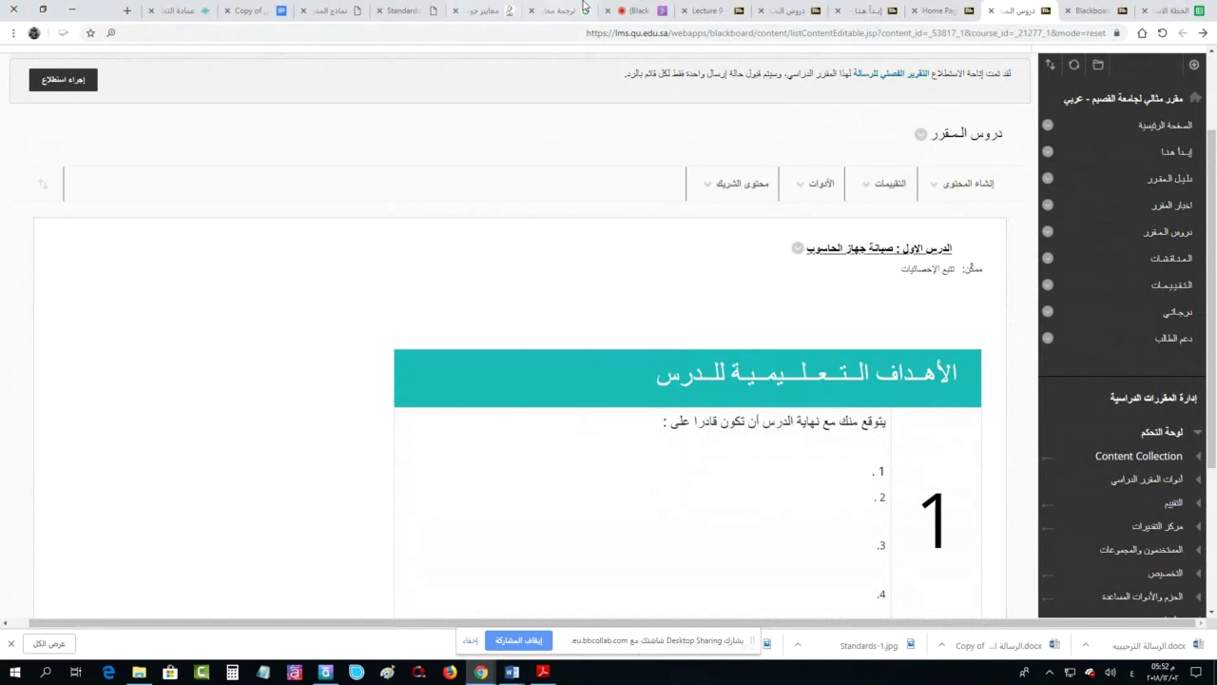
# Check the Collaborate session, reopen the content types list, then go to the template document
pyautogui.click(637, 10)
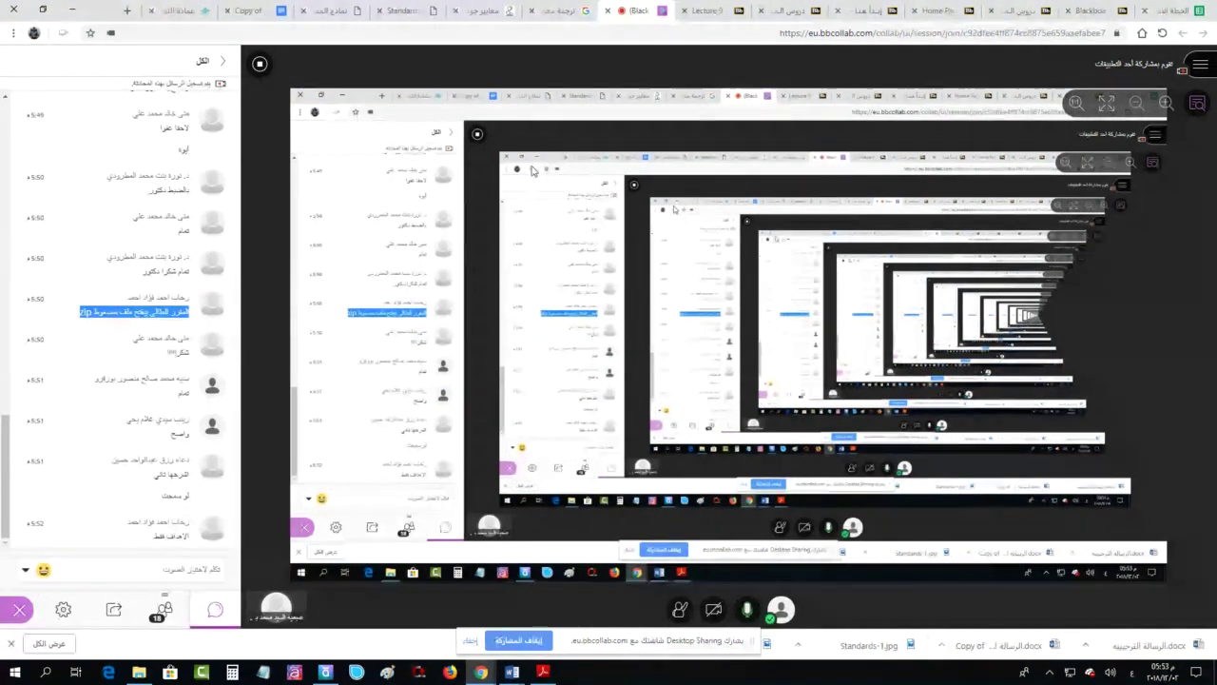
pyautogui.click(1022, 11)
pyautogui.click(956, 183)
pyautogui.scroll(-1, 874, 314)
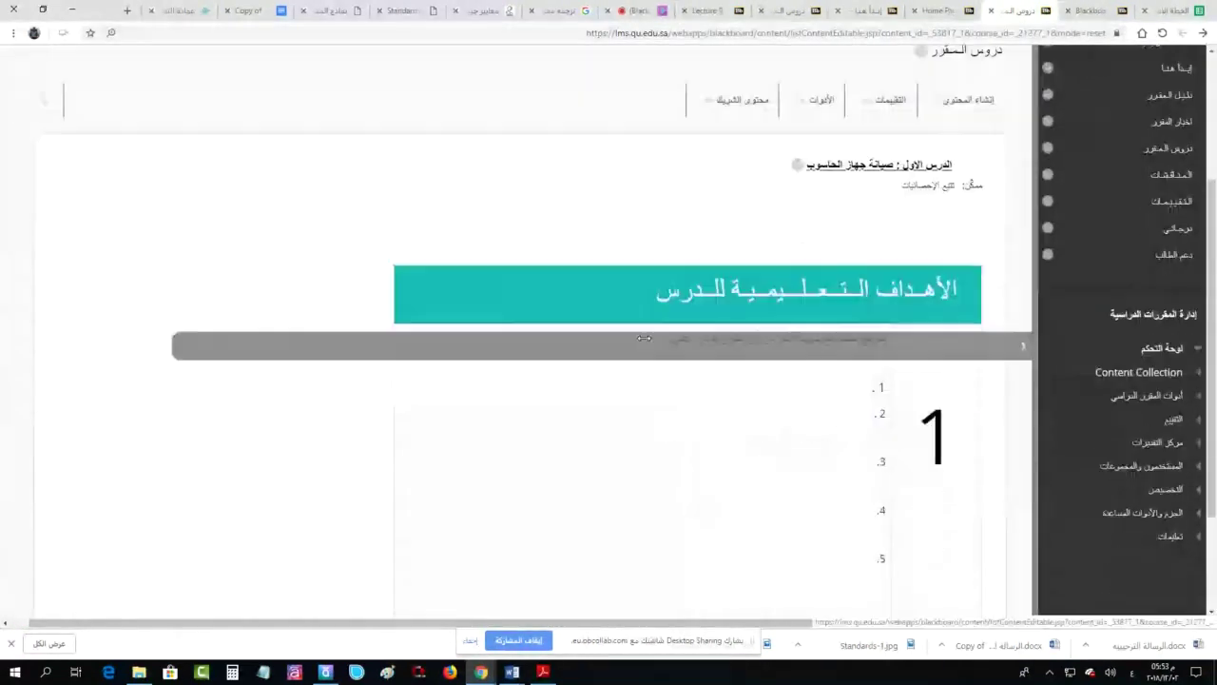
pyautogui.click(253, 11)
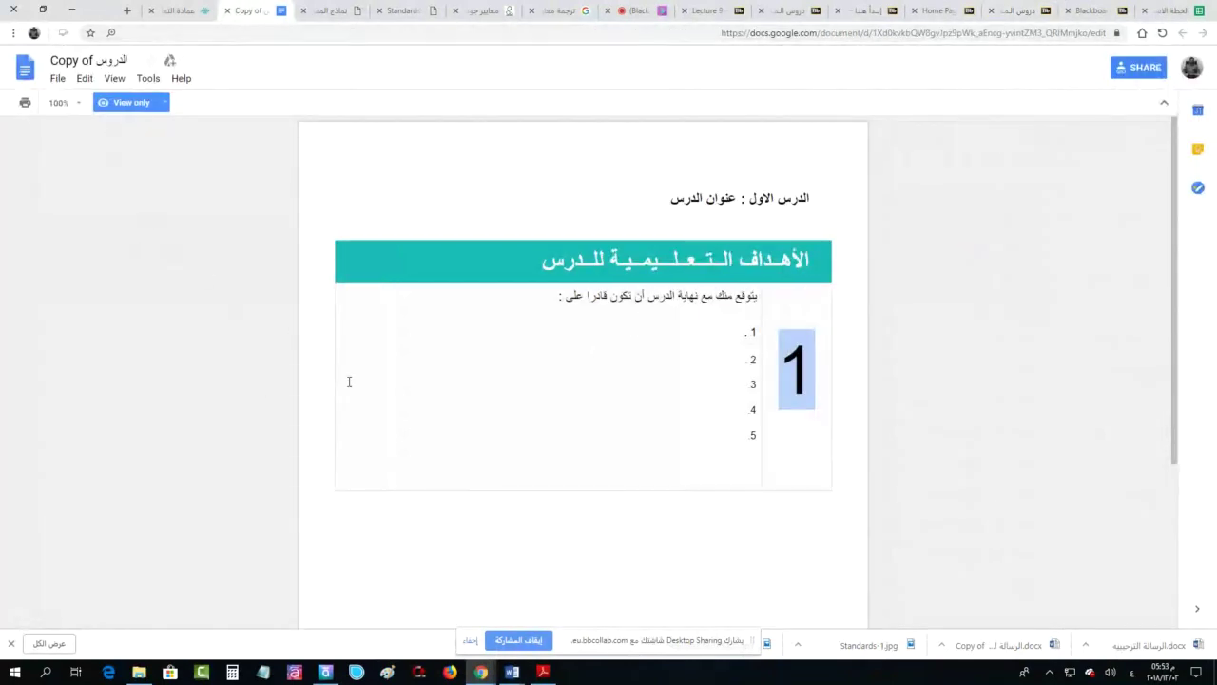
# Save the template via File > Download as > Microsoft Word (.docx) and open it in Word
pyautogui.click(57, 78)
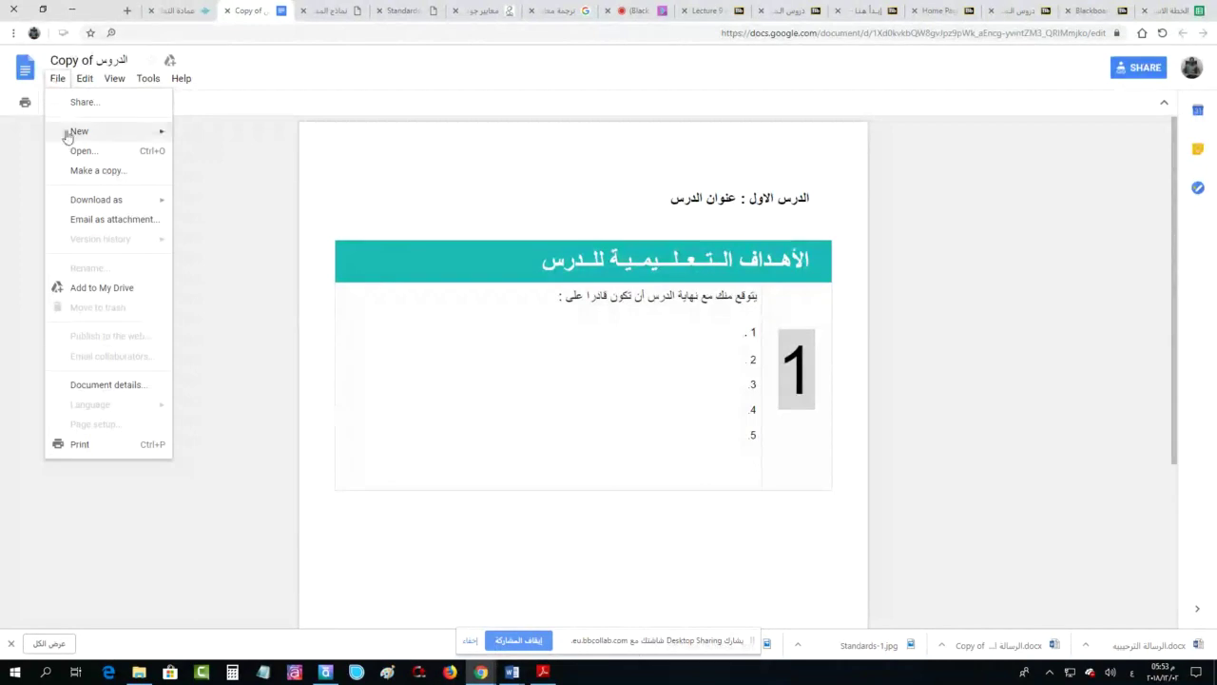
pyautogui.moveTo(103, 200)
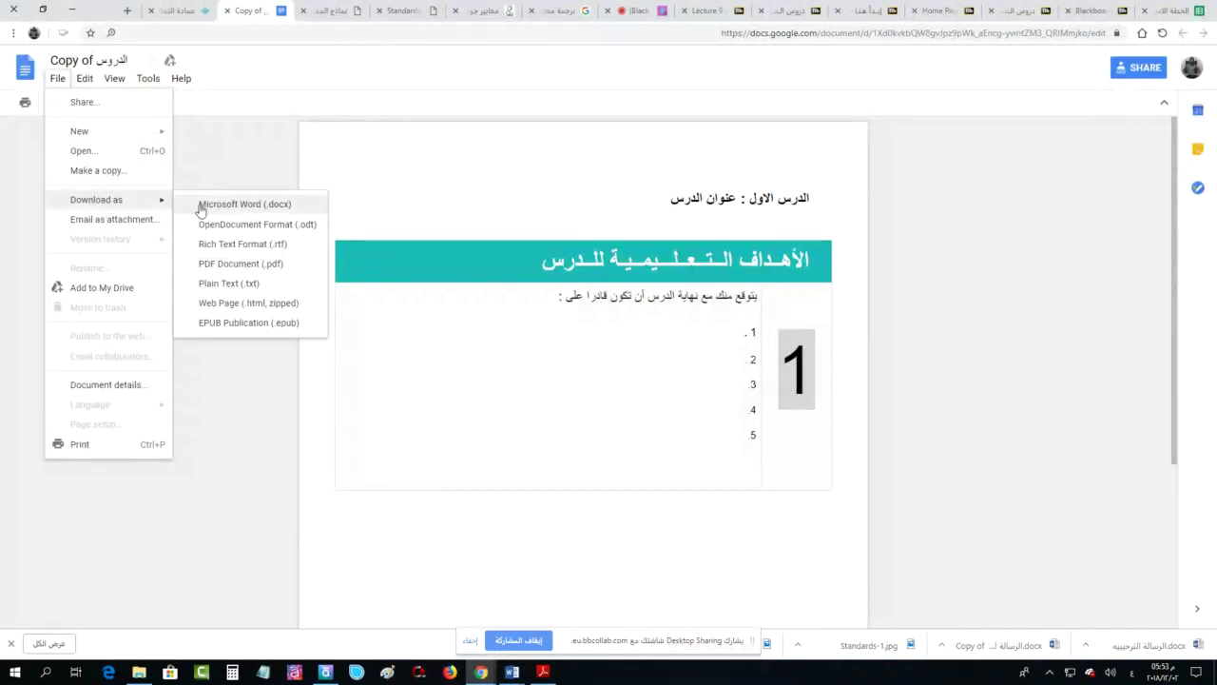
pyautogui.click(252, 208)
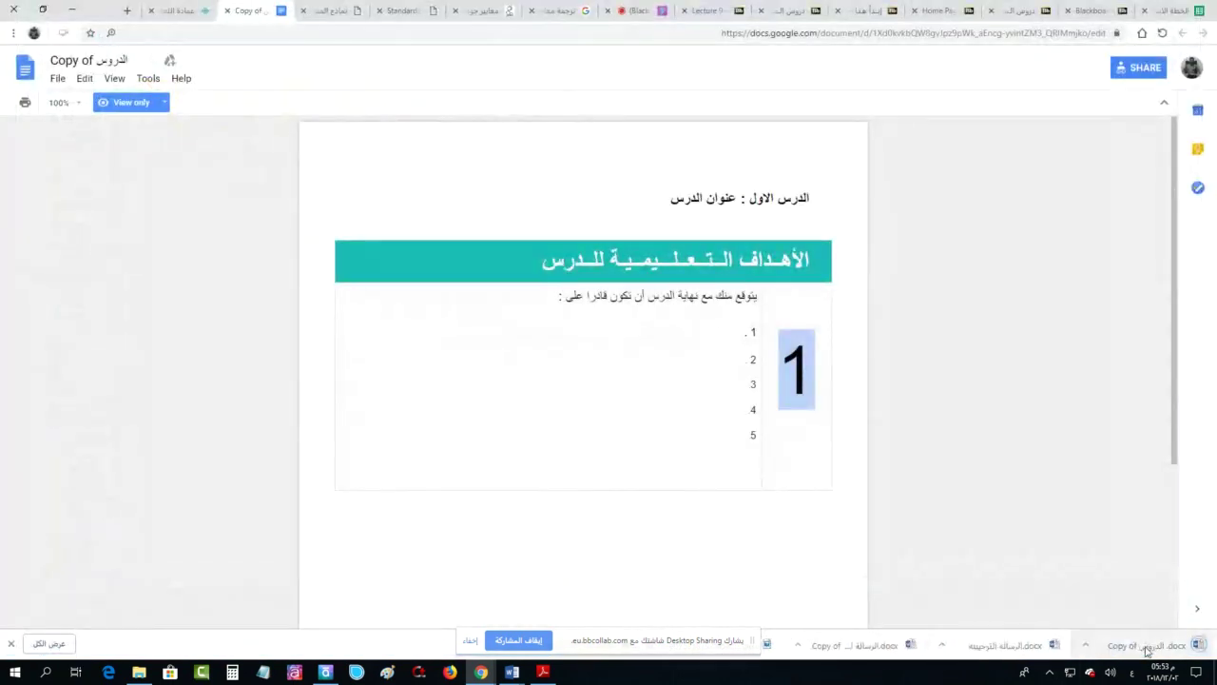
pyautogui.click(1148, 647)
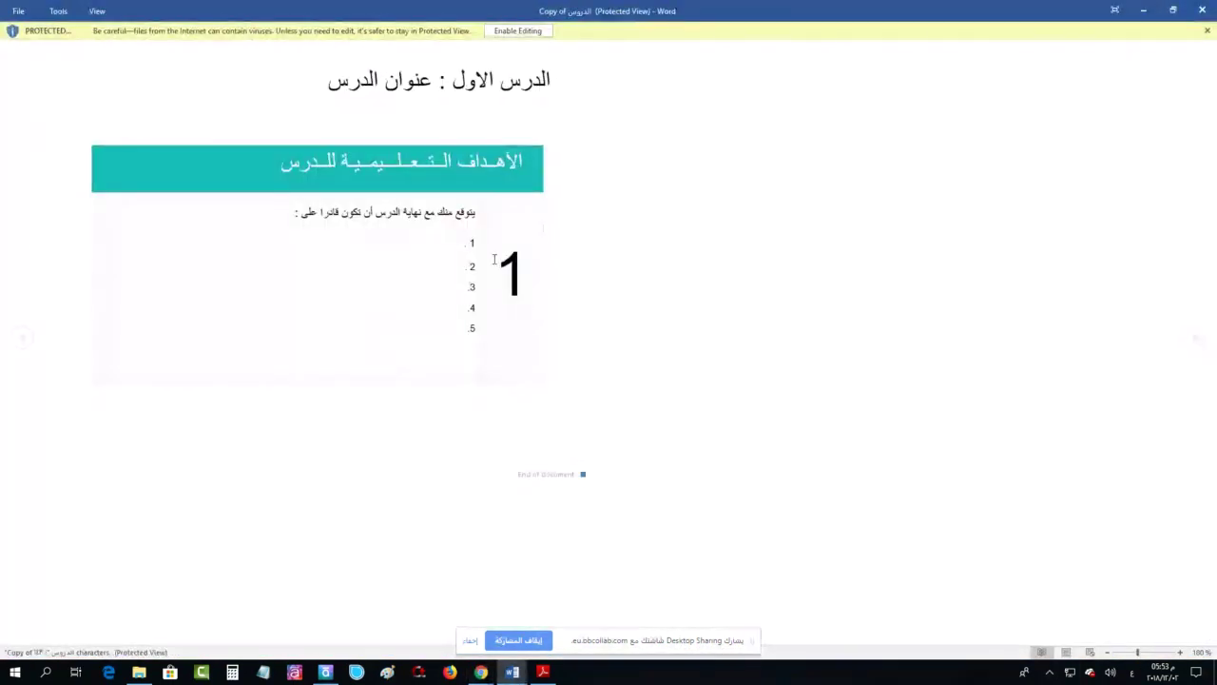
# Enable editing in the Word template, change the big lesson number from 1 to 2, and select all content
pyautogui.click(518, 30)
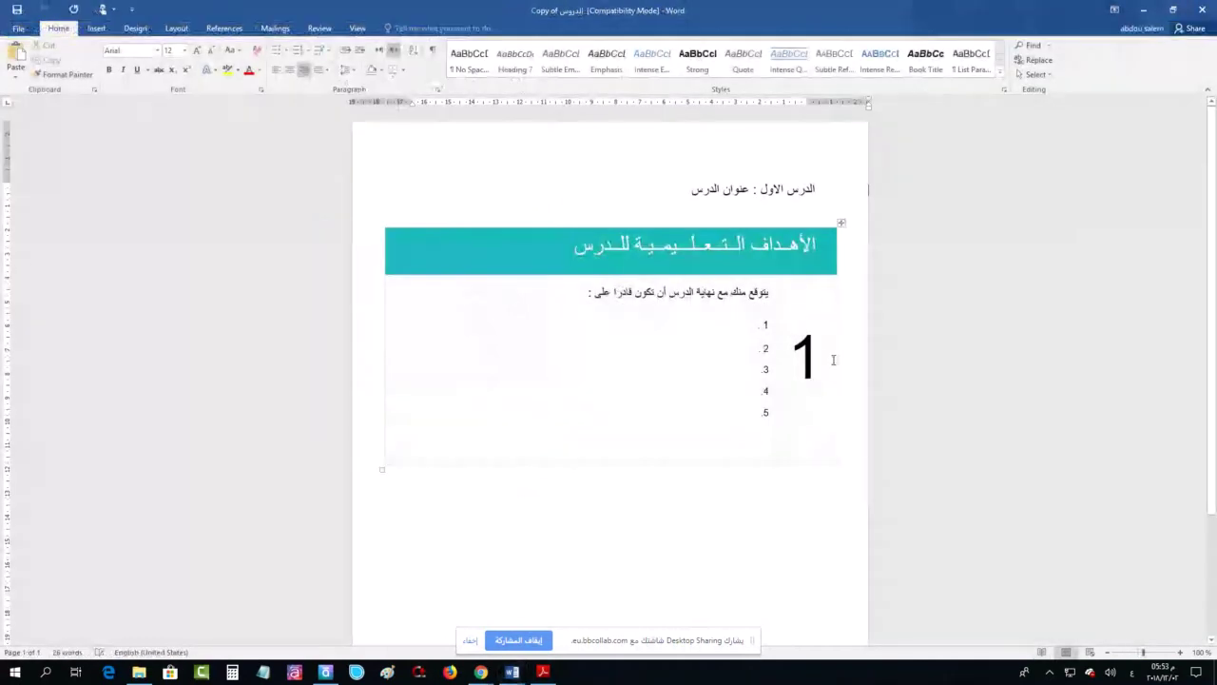
pyautogui.click(802, 365)
pyautogui.doubleClick(802, 365)
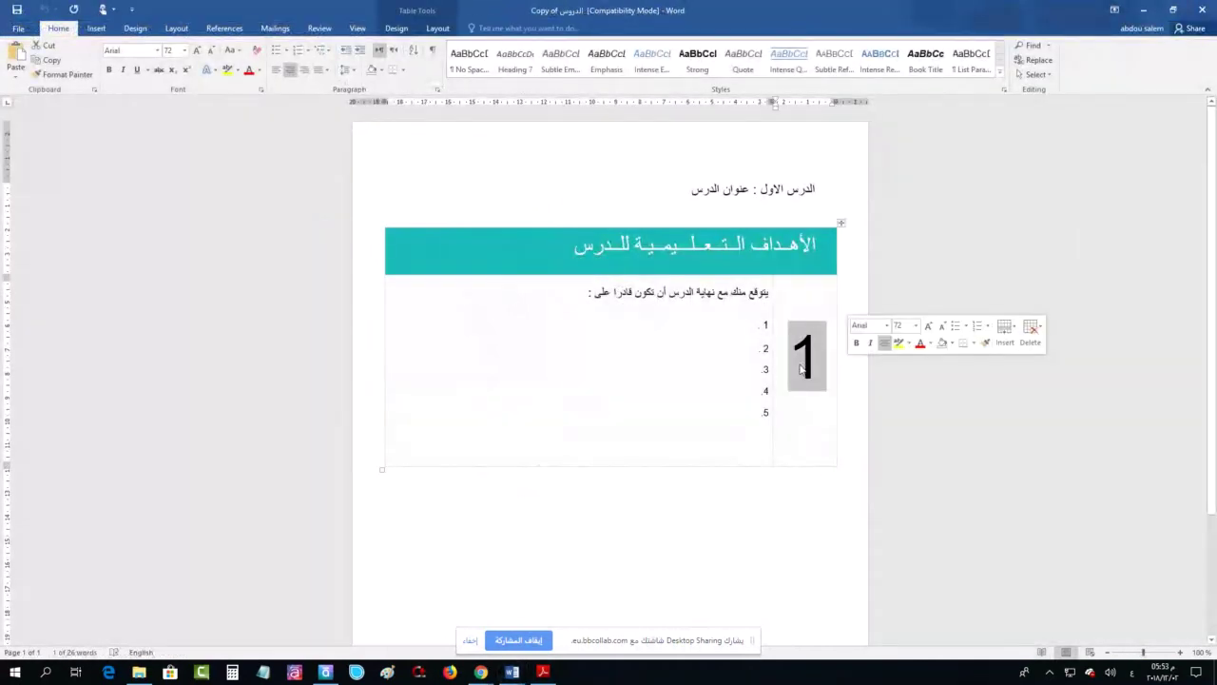
pyautogui.write('20')
pyautogui.press('BackSpace')
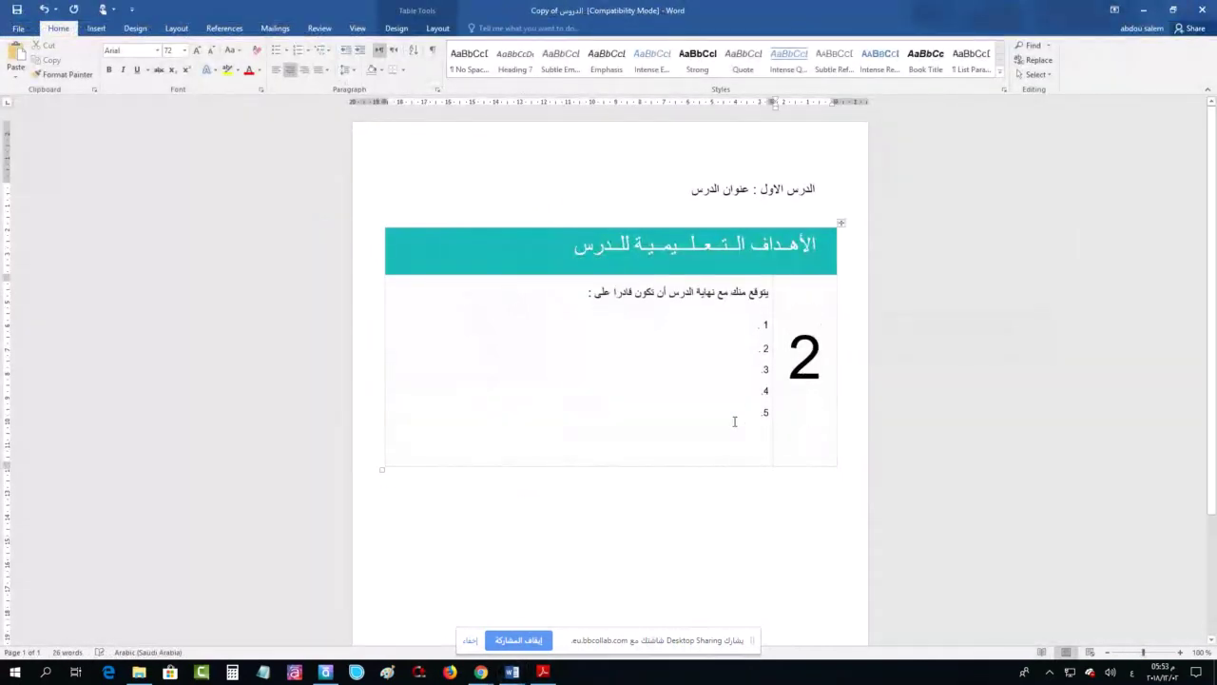
pyautogui.hotkey('ctrl', 'a')
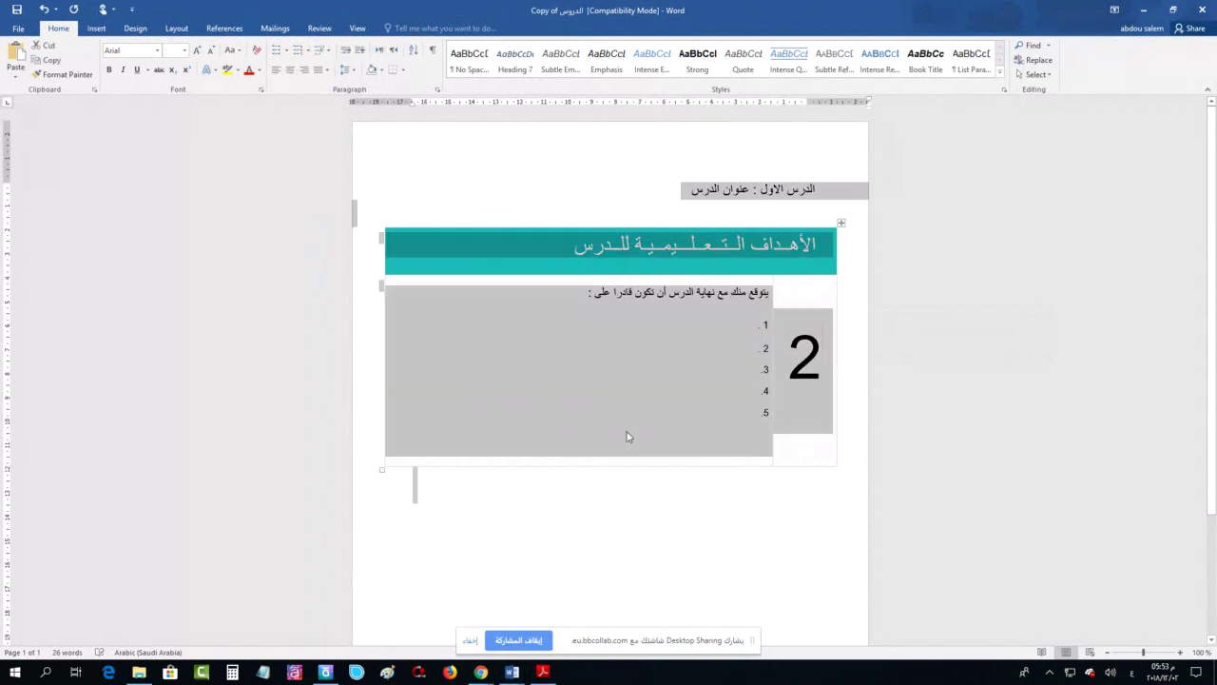
pyautogui.click(481, 671)
# On the example course's lessons page, start a new Content Folder from Build Content
pyautogui.moveTo(426, 630)
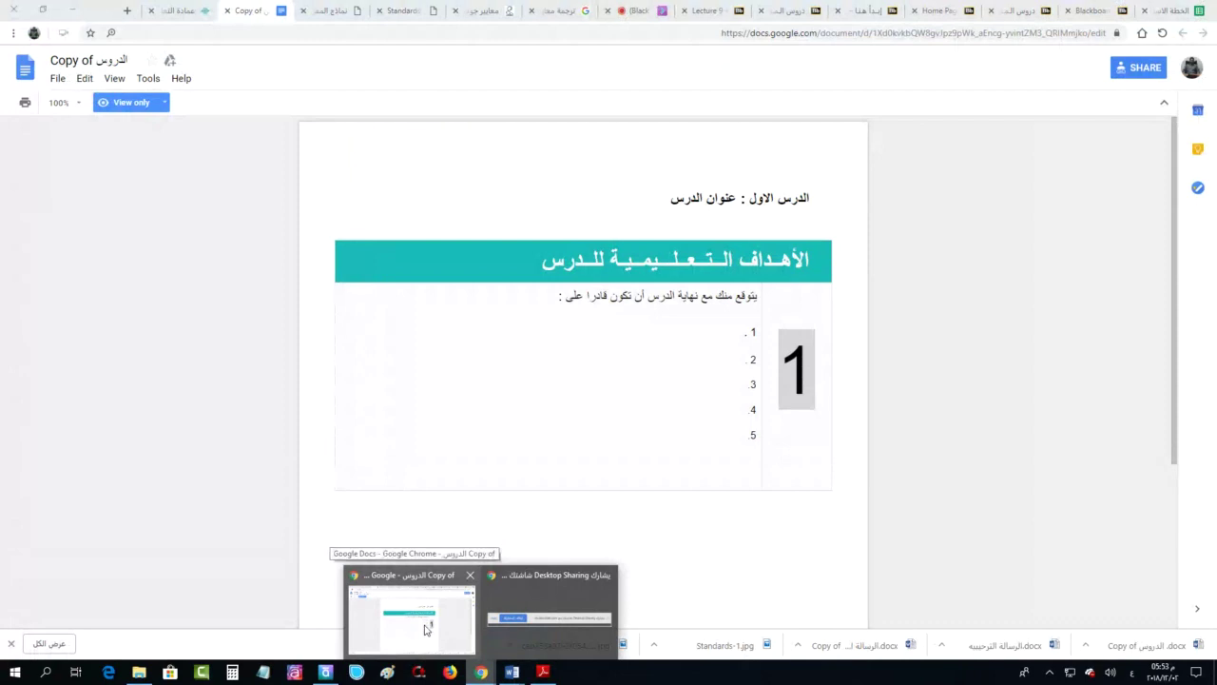
pyautogui.click(429, 629)
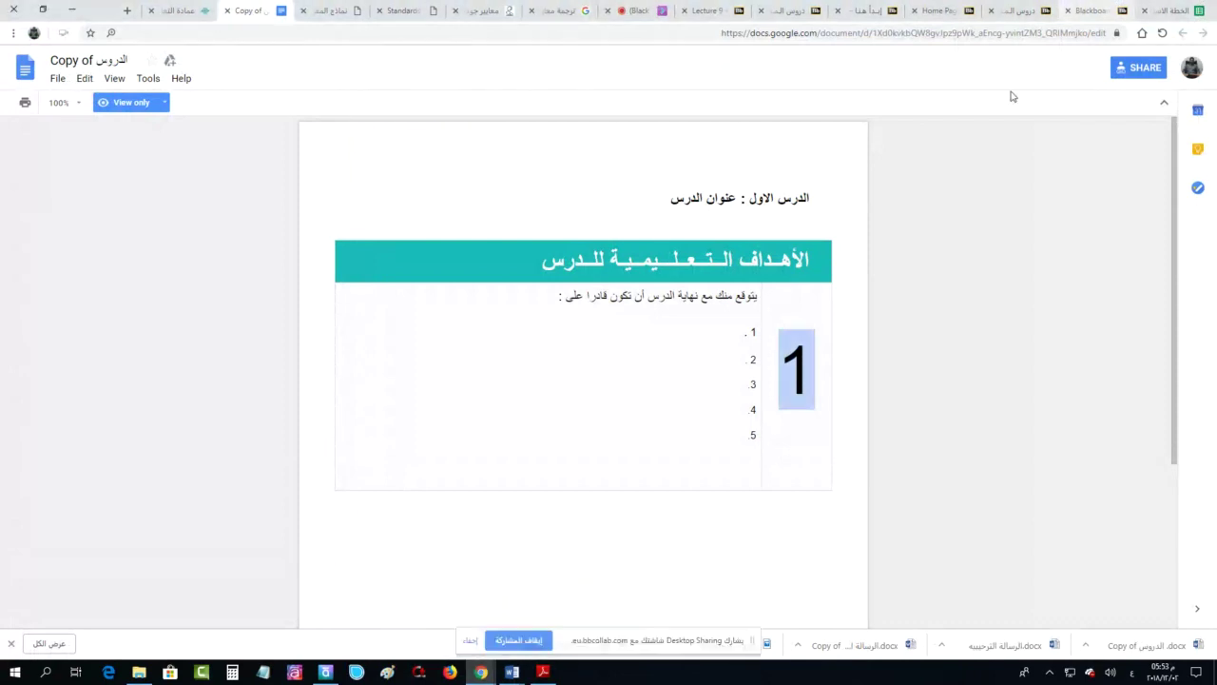
pyautogui.click(1020, 10)
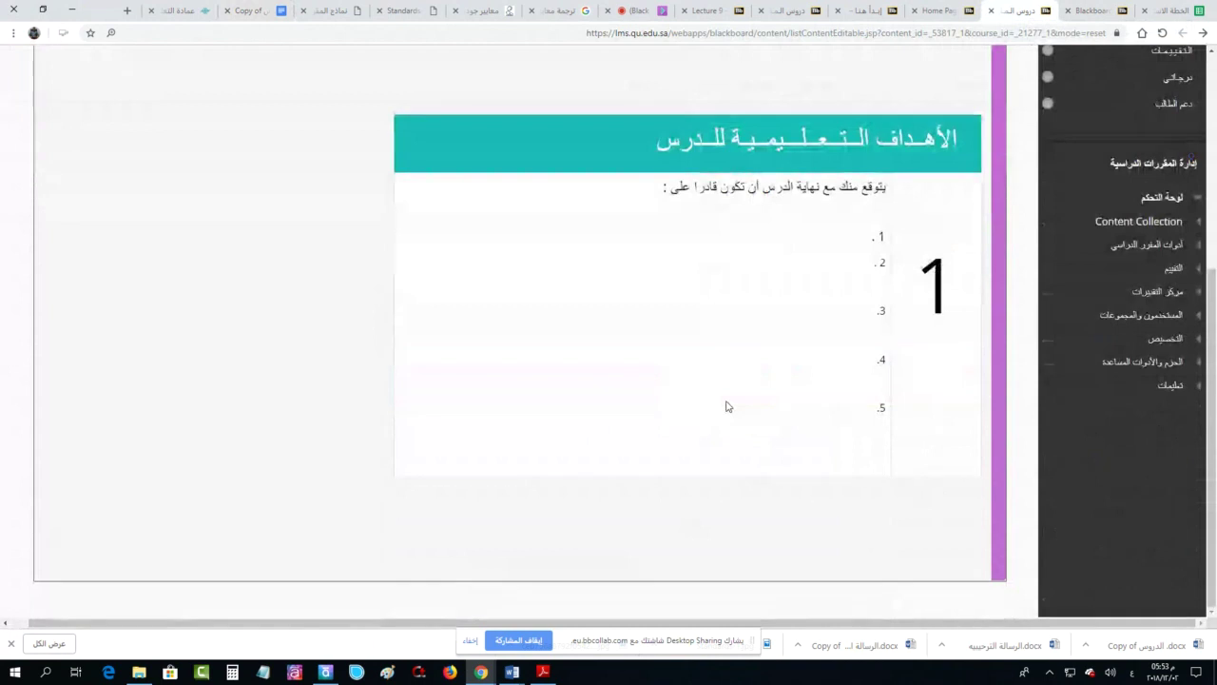
pyautogui.scroll(2, 747, 414)
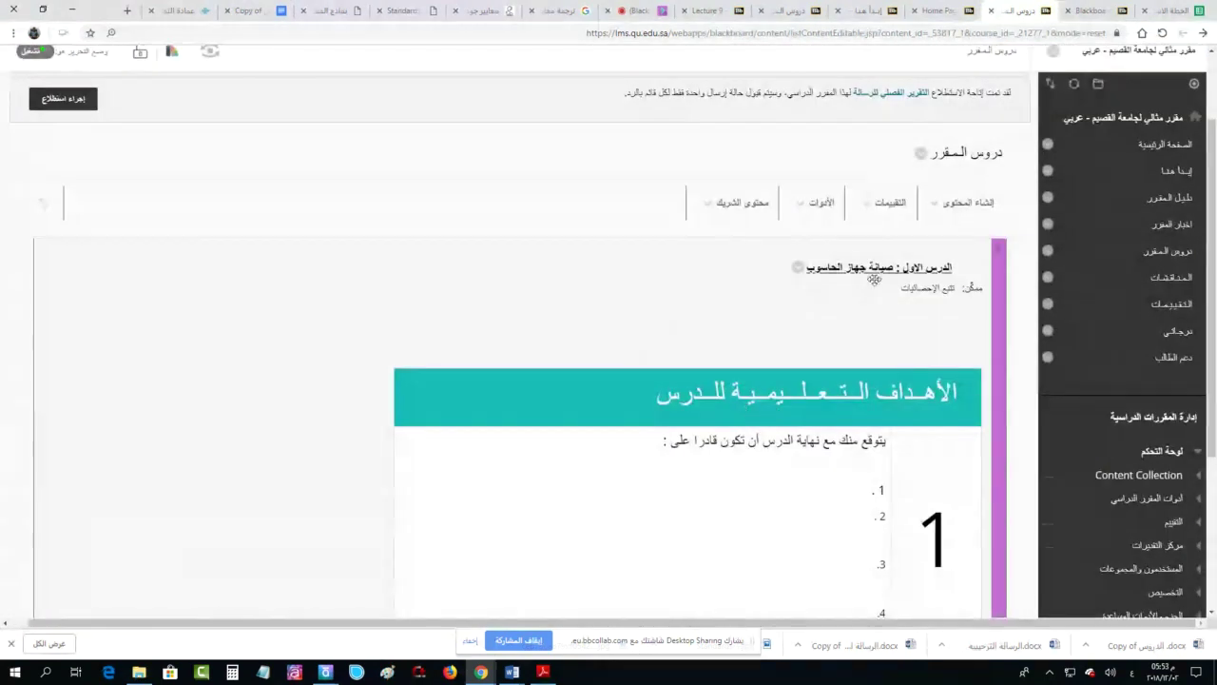
pyautogui.click(932, 211)
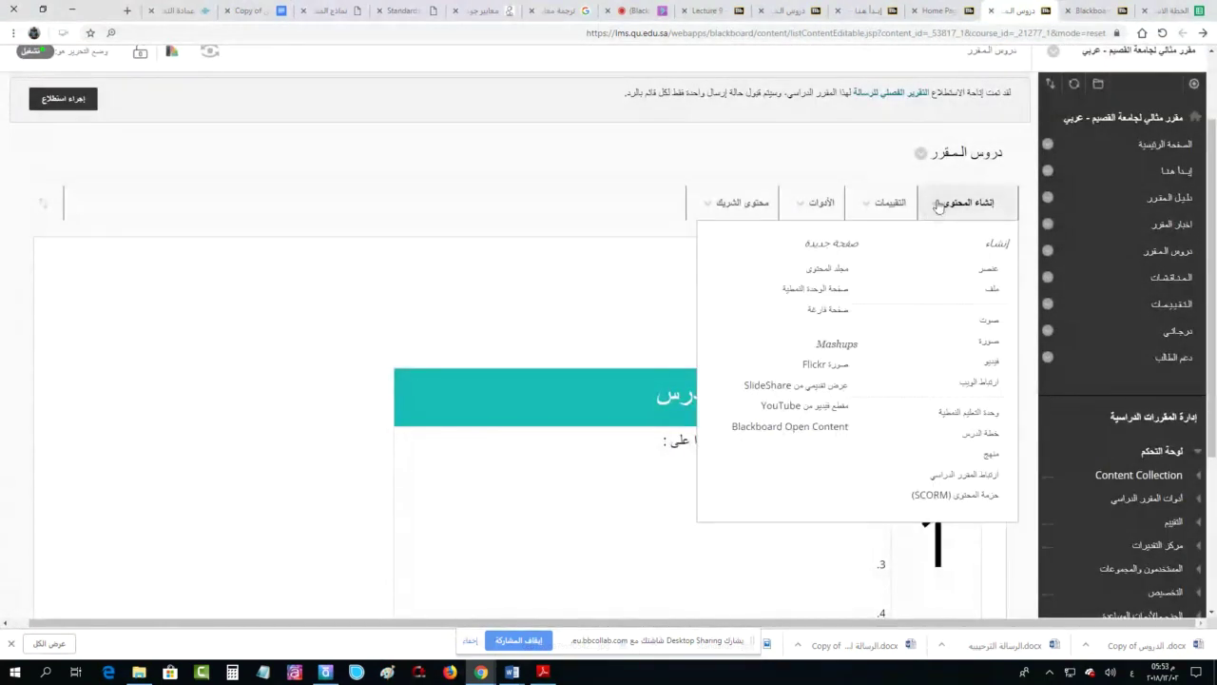
pyautogui.click(865, 202)
pyautogui.click(954, 206)
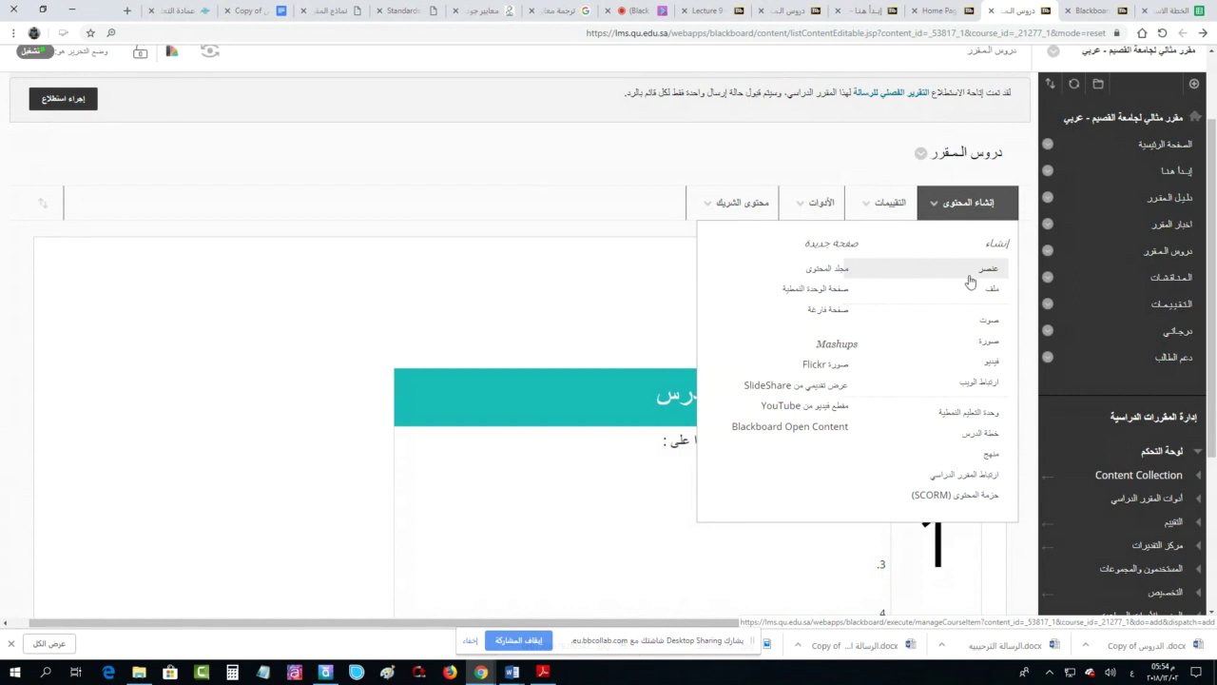
pyautogui.click(828, 271)
# Name the folder 'الدرس الثاني' and paste the lesson-objectives template into its description
pyautogui.scroll(-1, 923, 462)
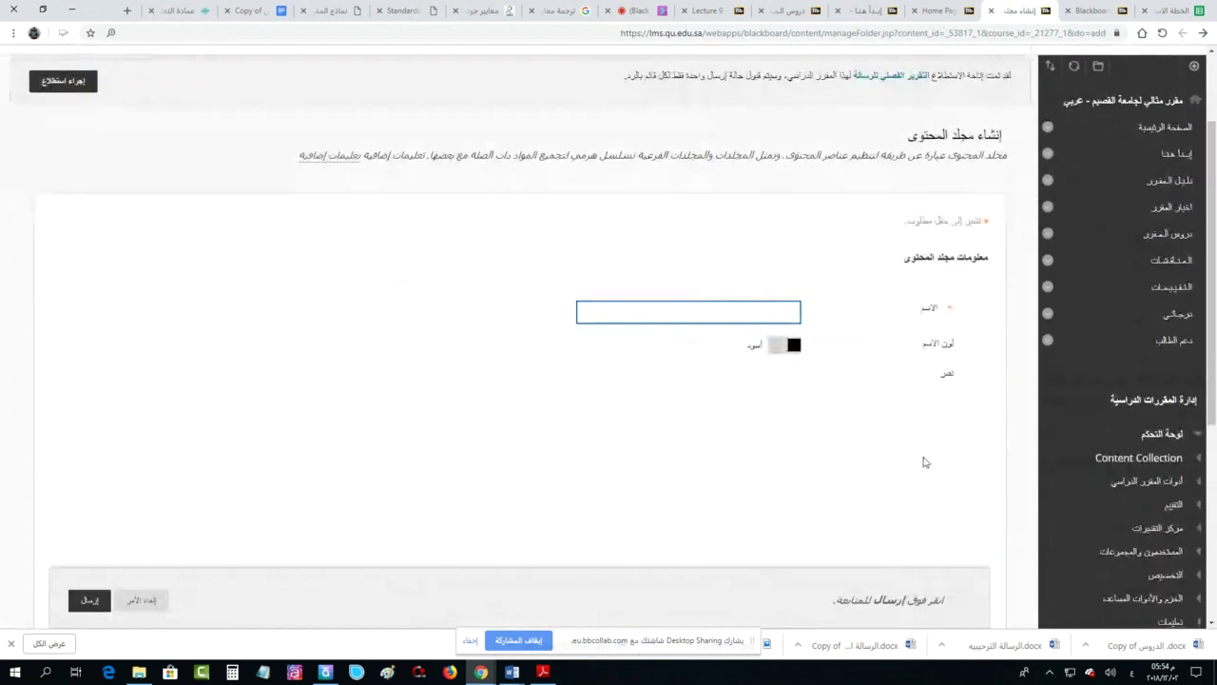
pyautogui.scroll(-2, 924, 462)
pyautogui.write('ا')
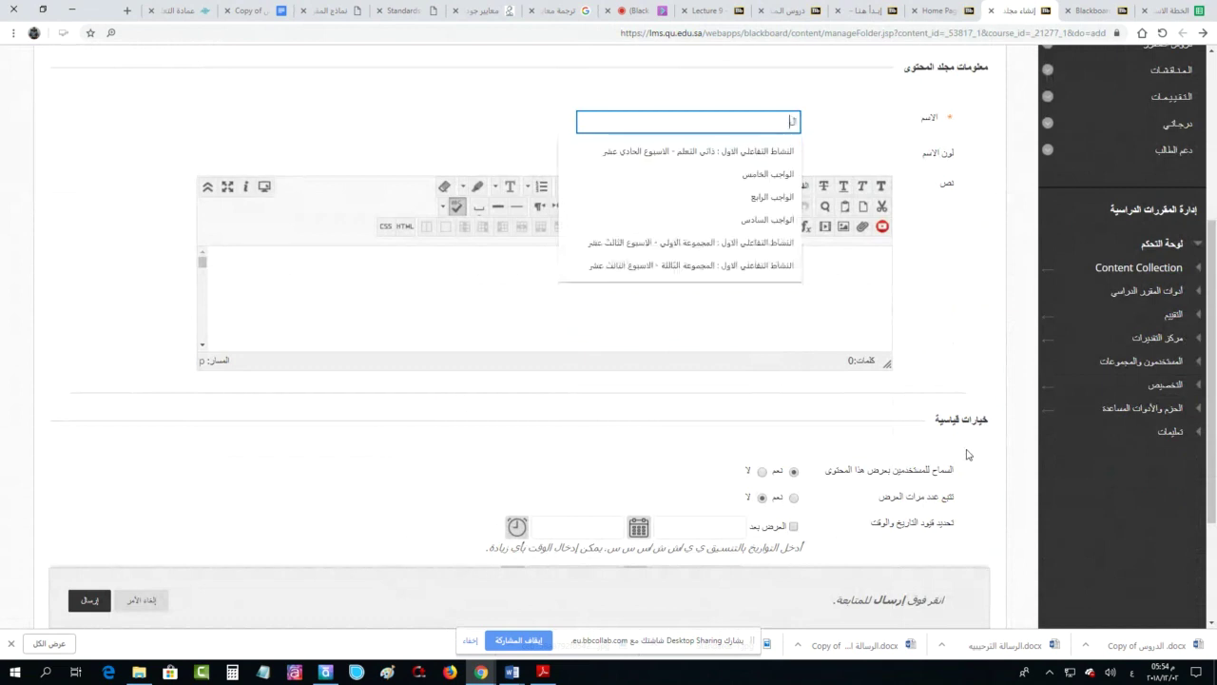
pyautogui.write('لدرس')
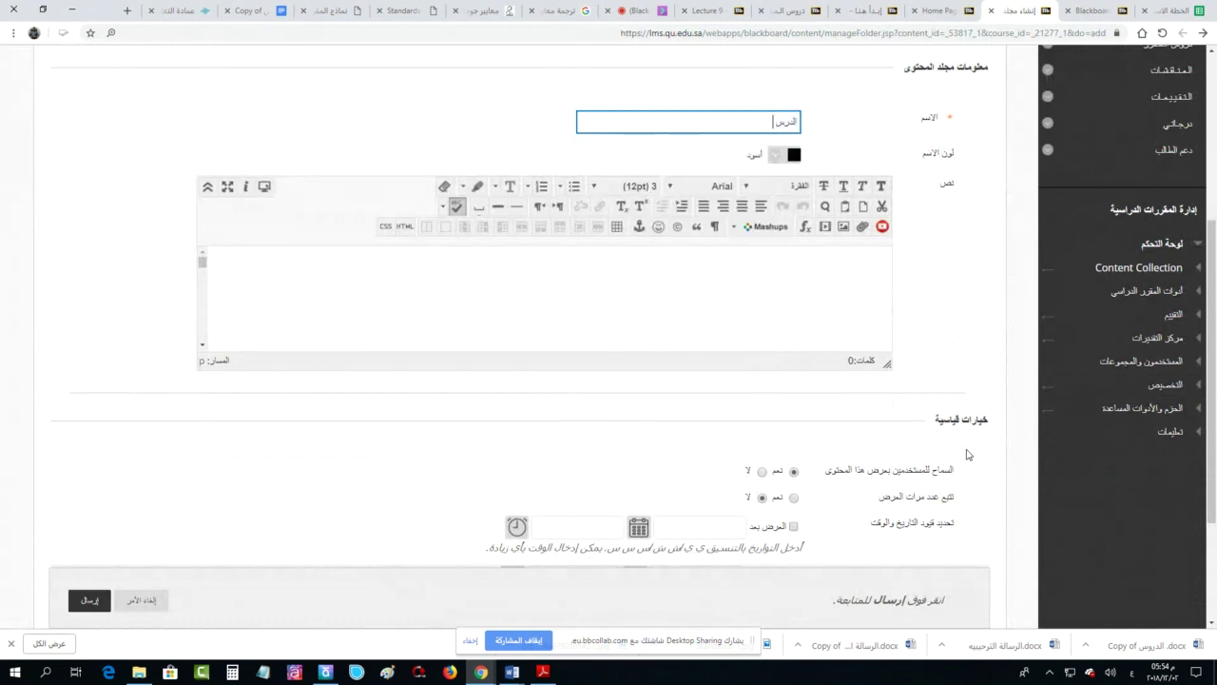
pyautogui.write(' الثاني')
pyautogui.click(817, 287)
pyautogui.hotkey('ctrl', 'v')
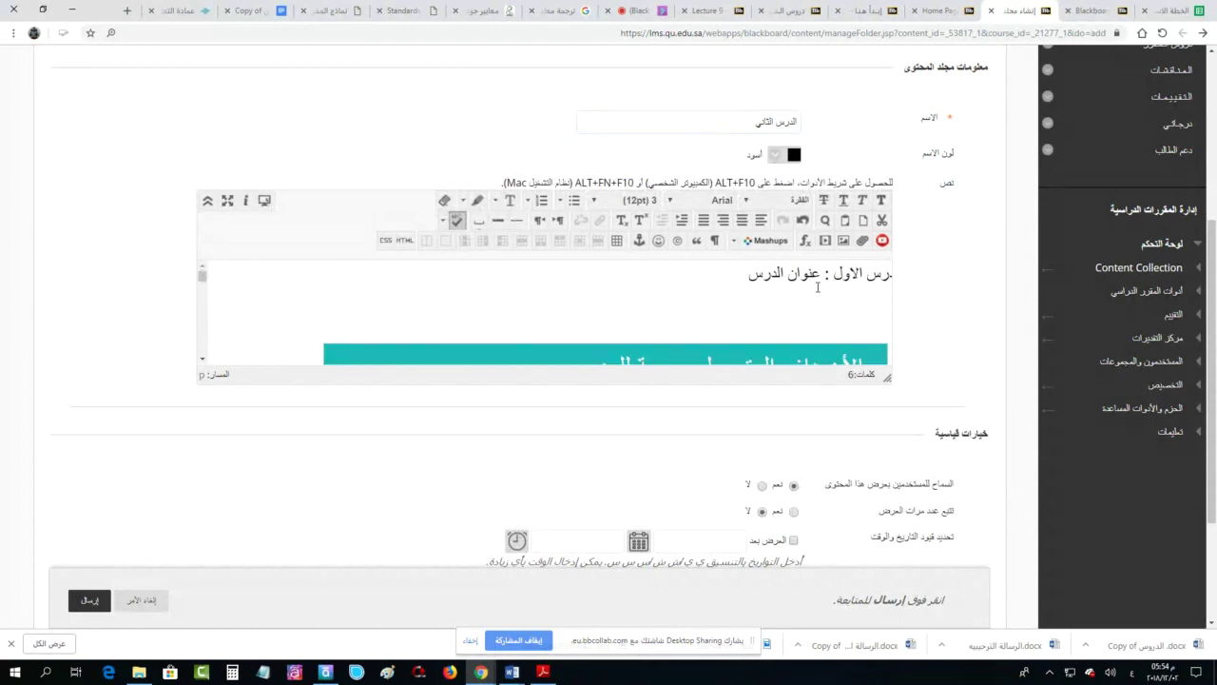
# Review the pasted objectives heading and enlarge the editor to show the whole table
pyautogui.click(815, 301)
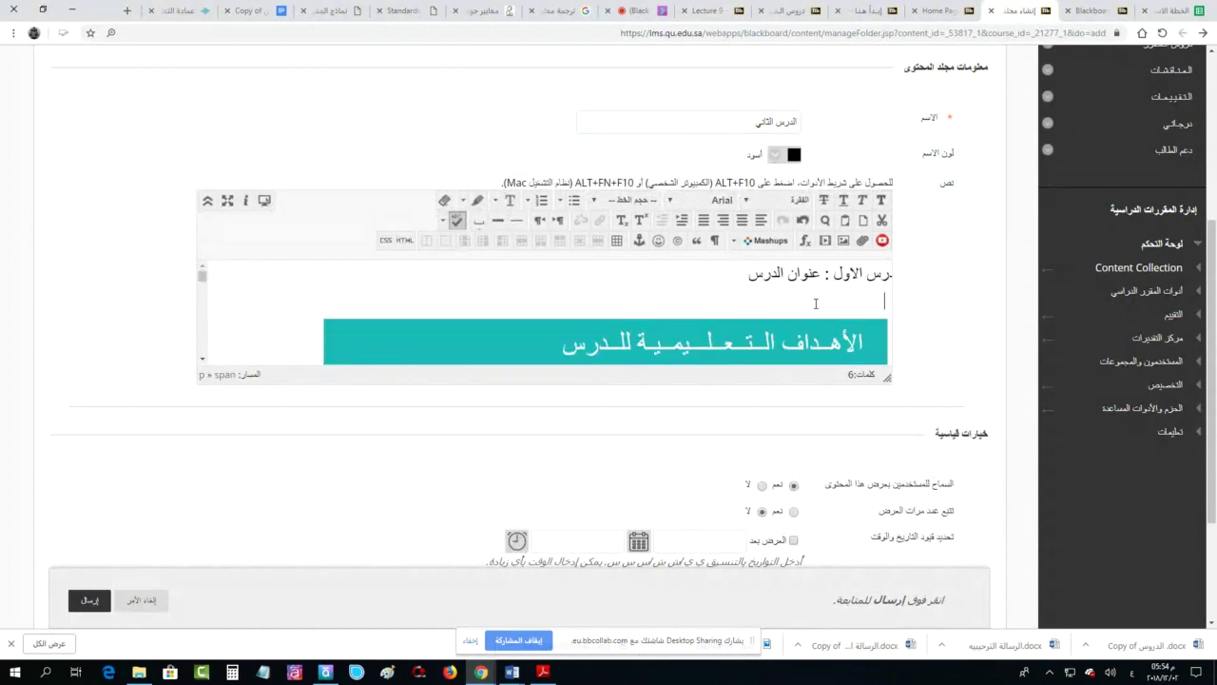
pyautogui.hotkey('shift', 'Down')
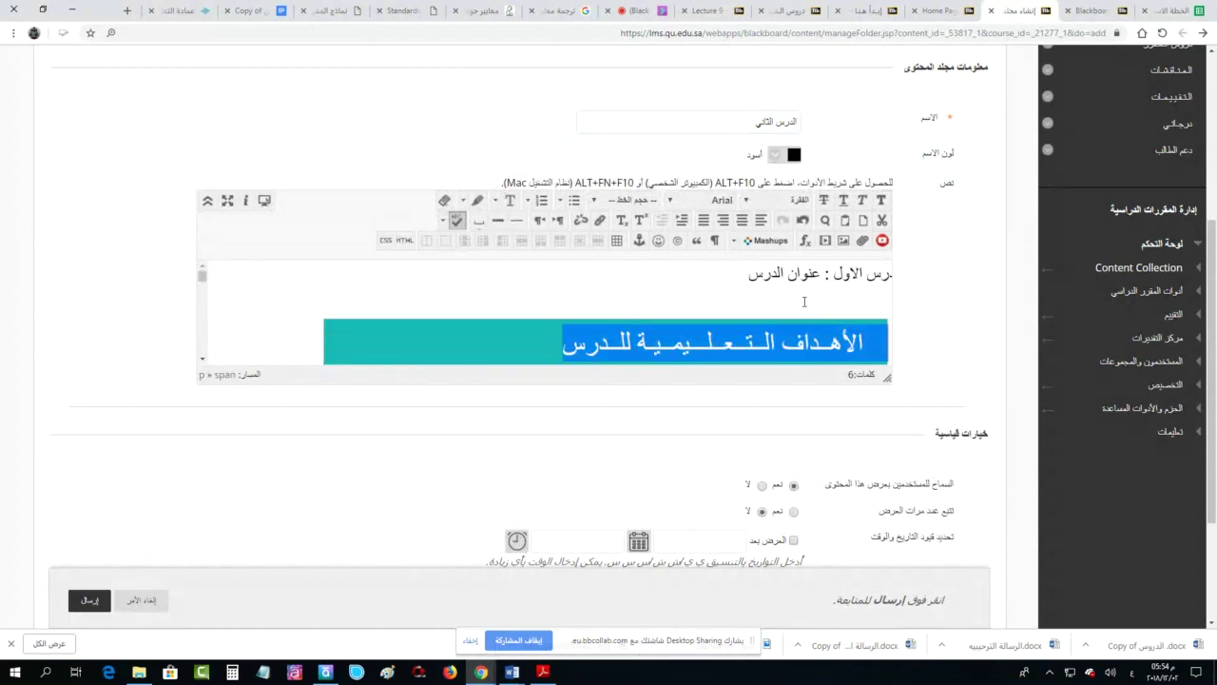
pyautogui.hotkey('shift', 'Up')
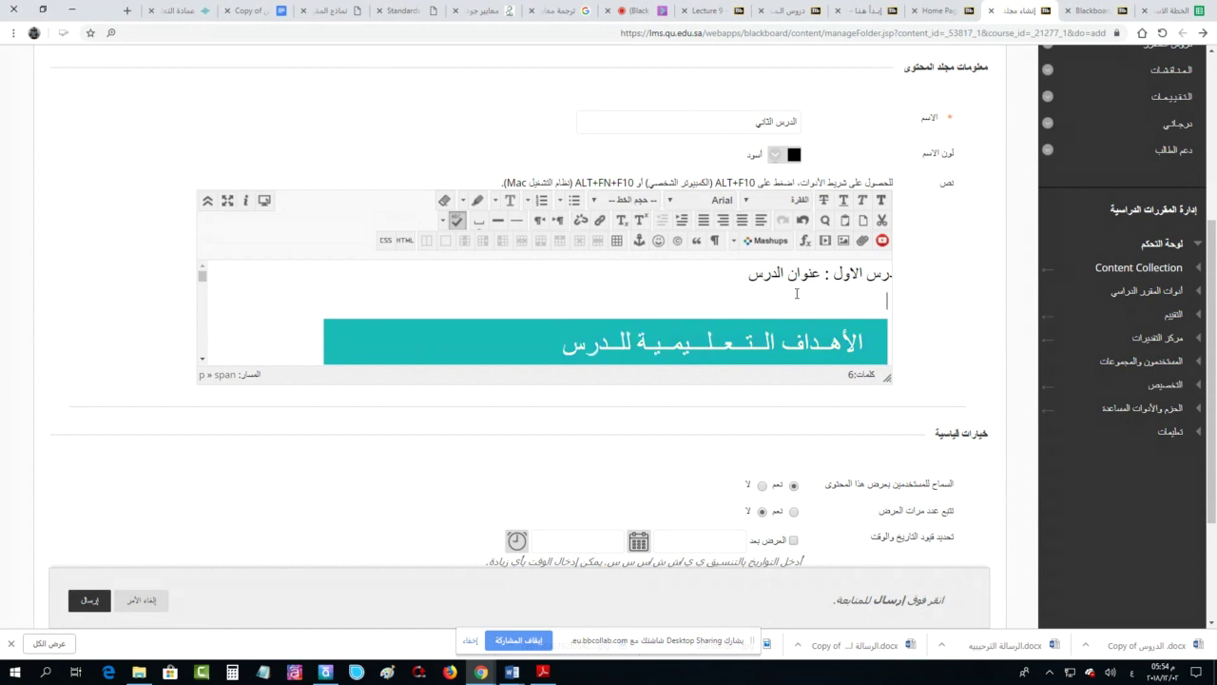
pyautogui.click(717, 280)
pyautogui.scroll(-3, 666, 305)
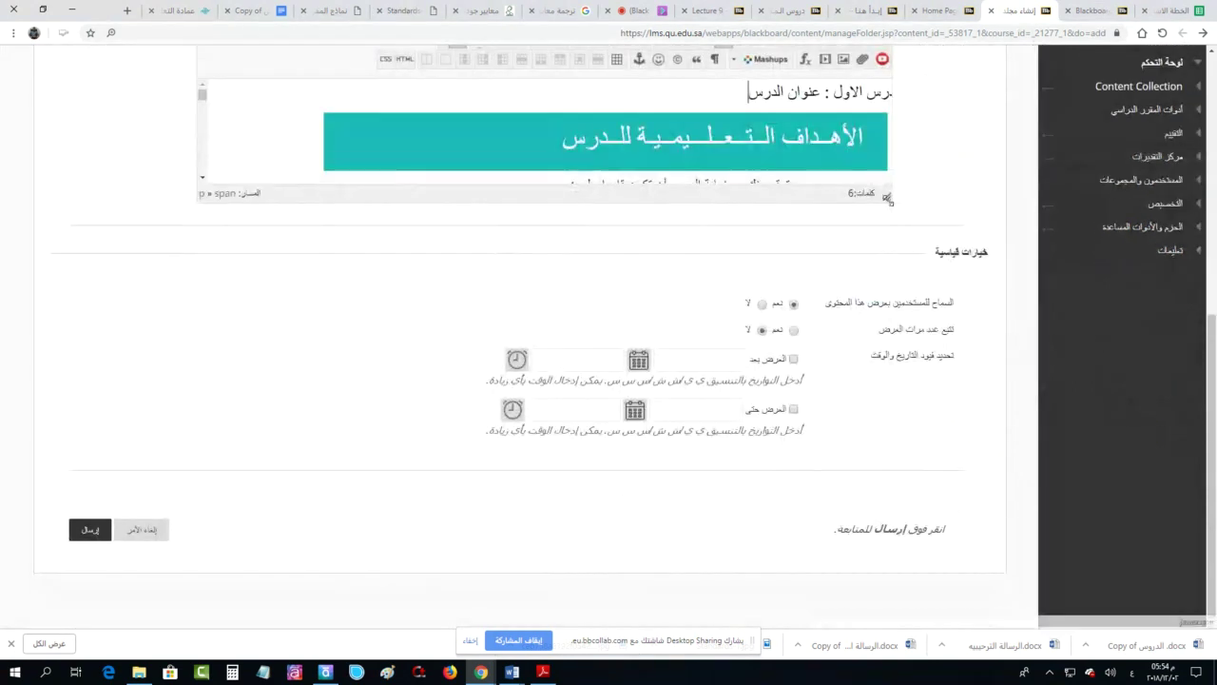
pyautogui.moveTo(887, 196); pyautogui.dragTo(892, 596)
pyautogui.click(796, 521)
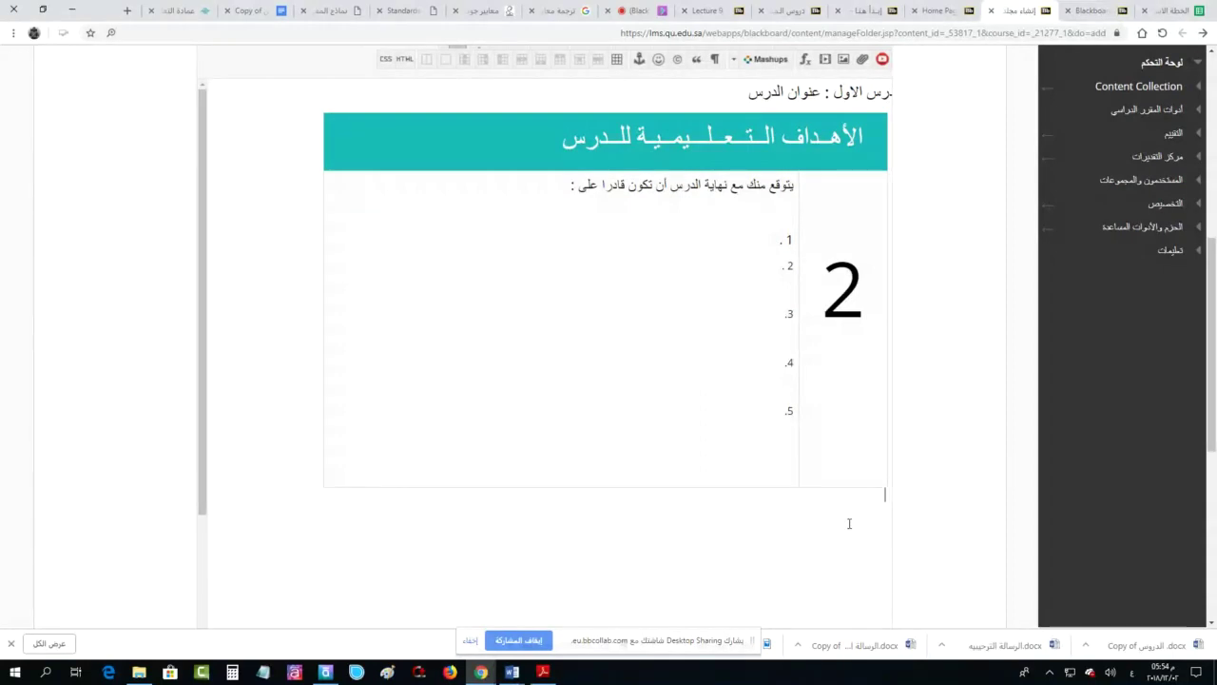
# Check the objectives table's list items, then submit the new content folder
pyautogui.click(685, 218)
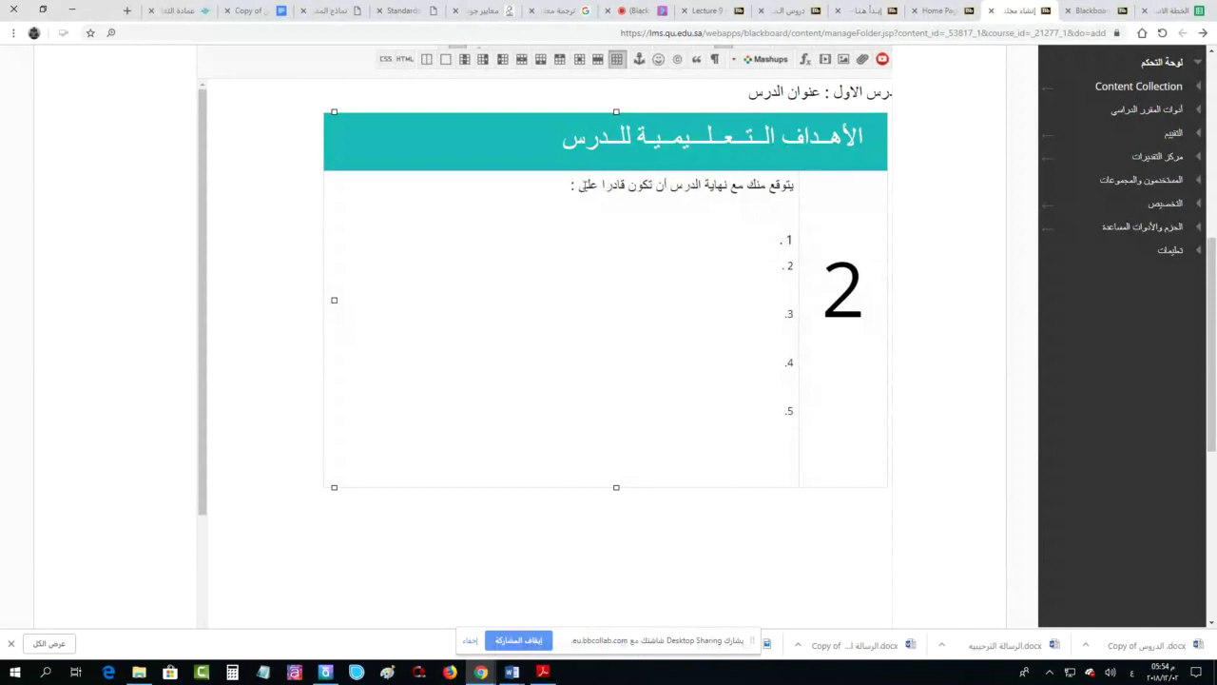
pyautogui.click(730, 255)
pyautogui.doubleClick(708, 362)
pyautogui.click(562, 435)
pyautogui.scroll(-2, 259, 467)
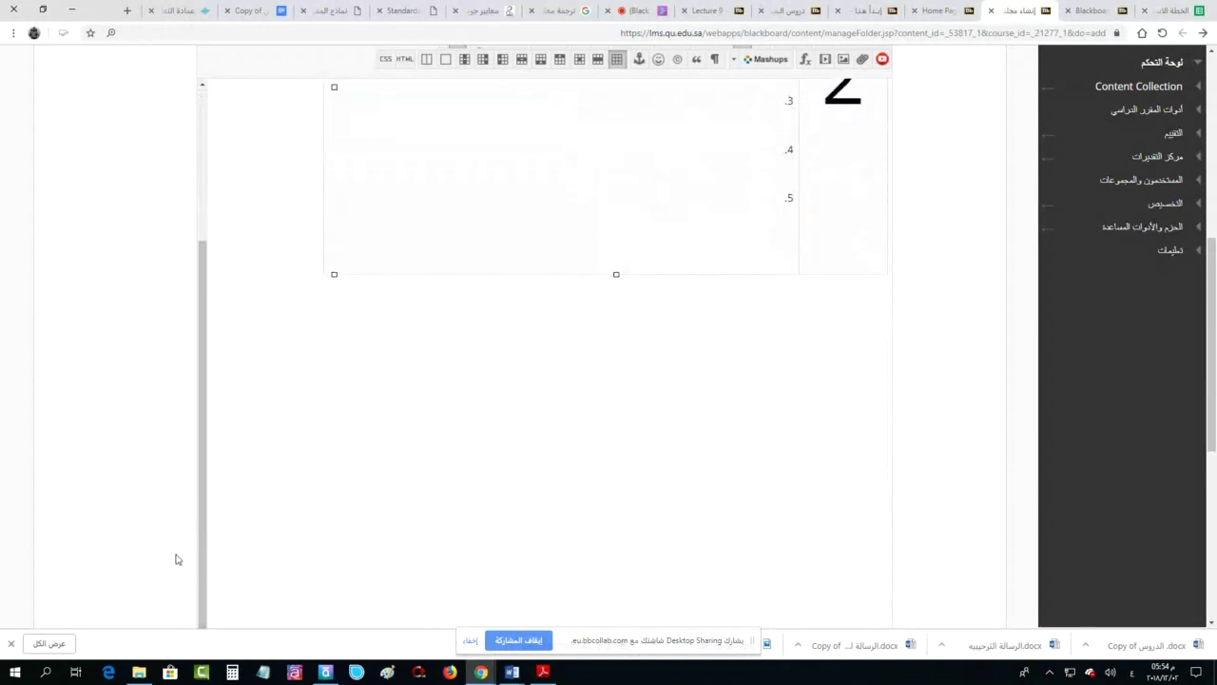
pyautogui.scroll(-5, 174, 557)
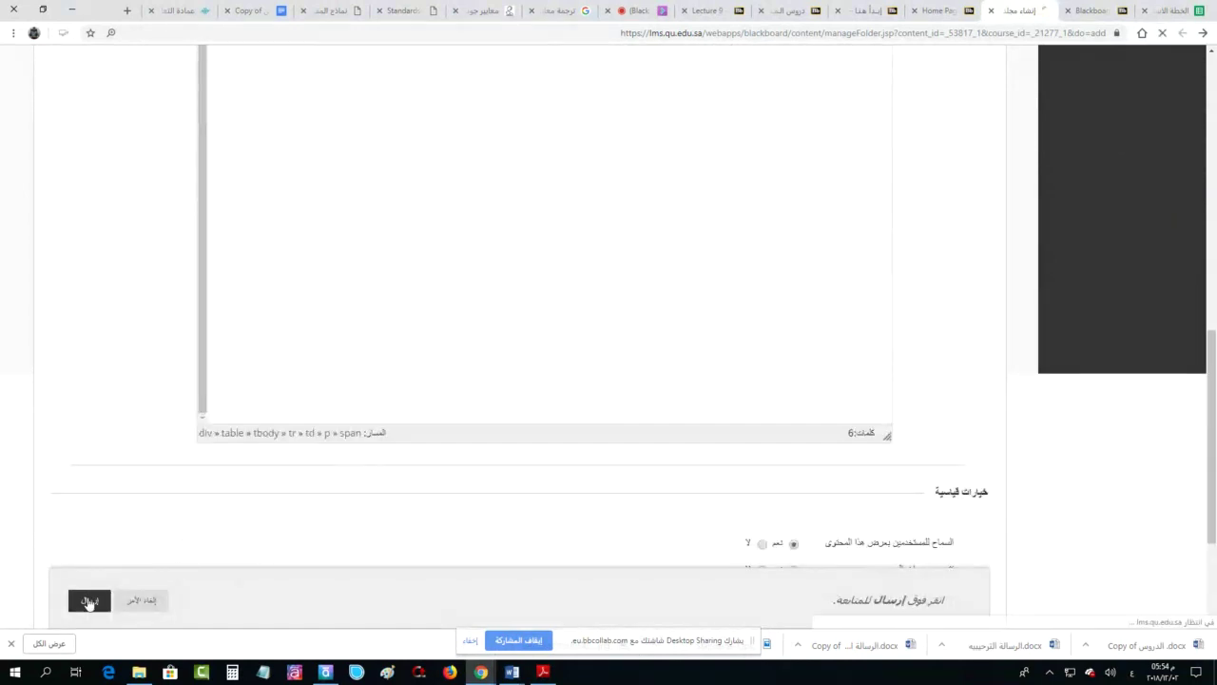
pyautogui.click(89, 602)
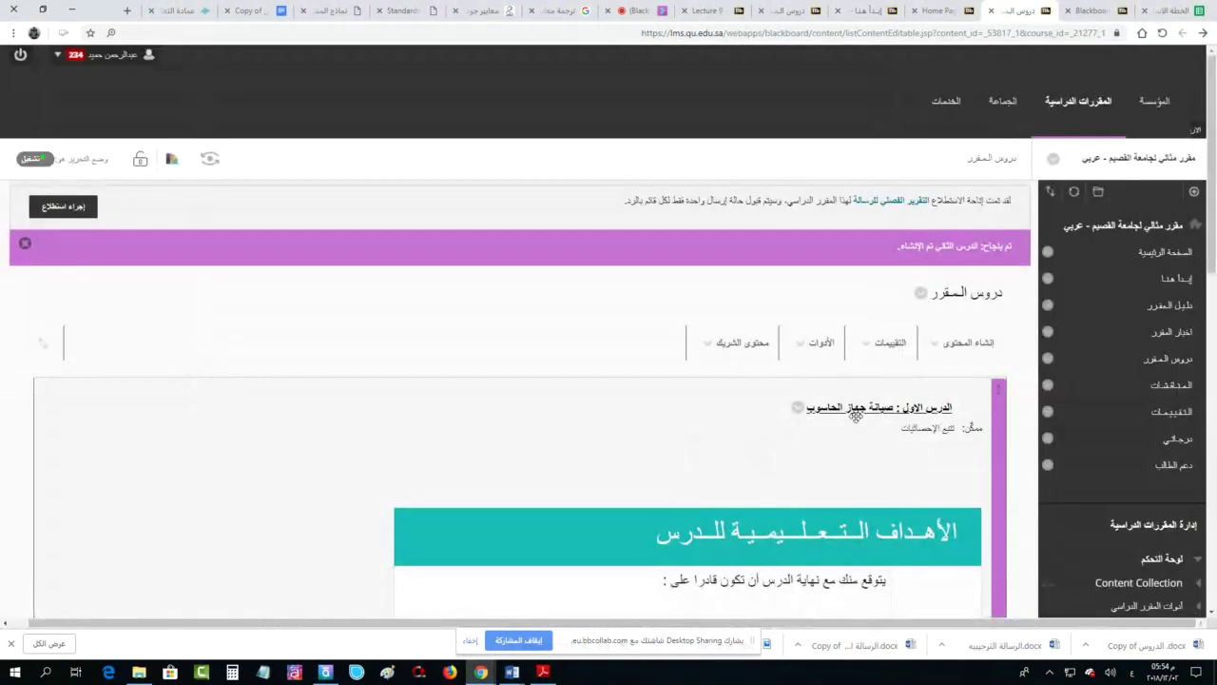
pyautogui.scroll(-8, 848, 426)
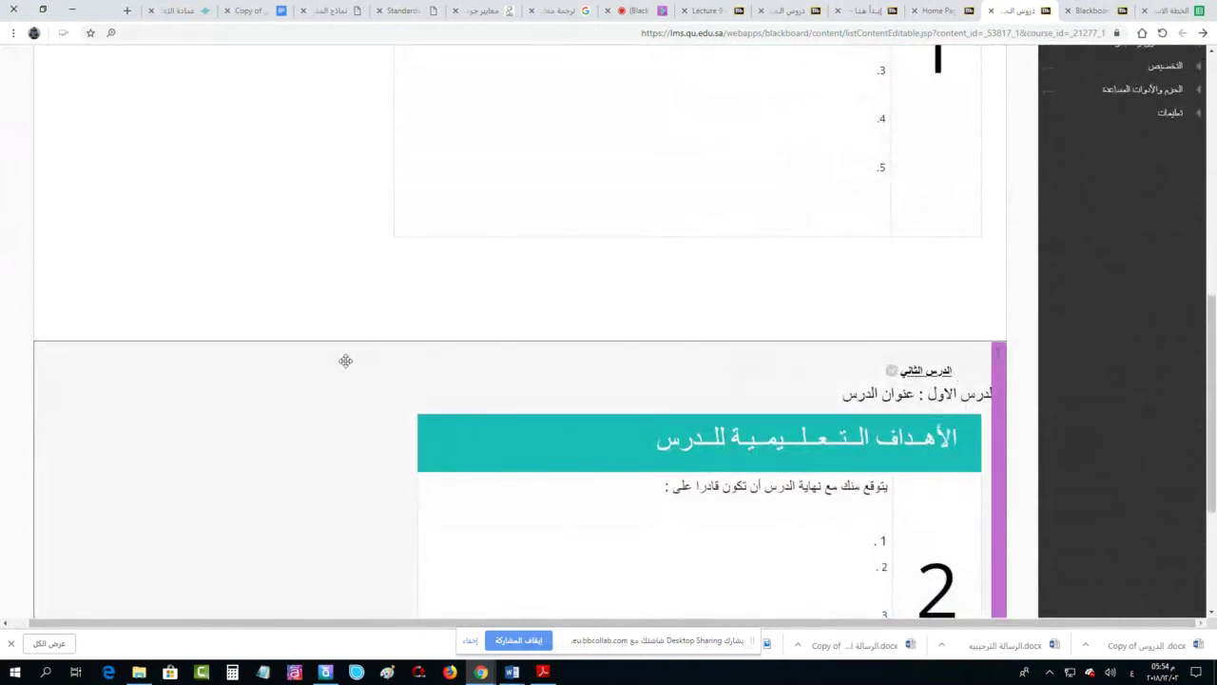
pyautogui.click(932, 377)
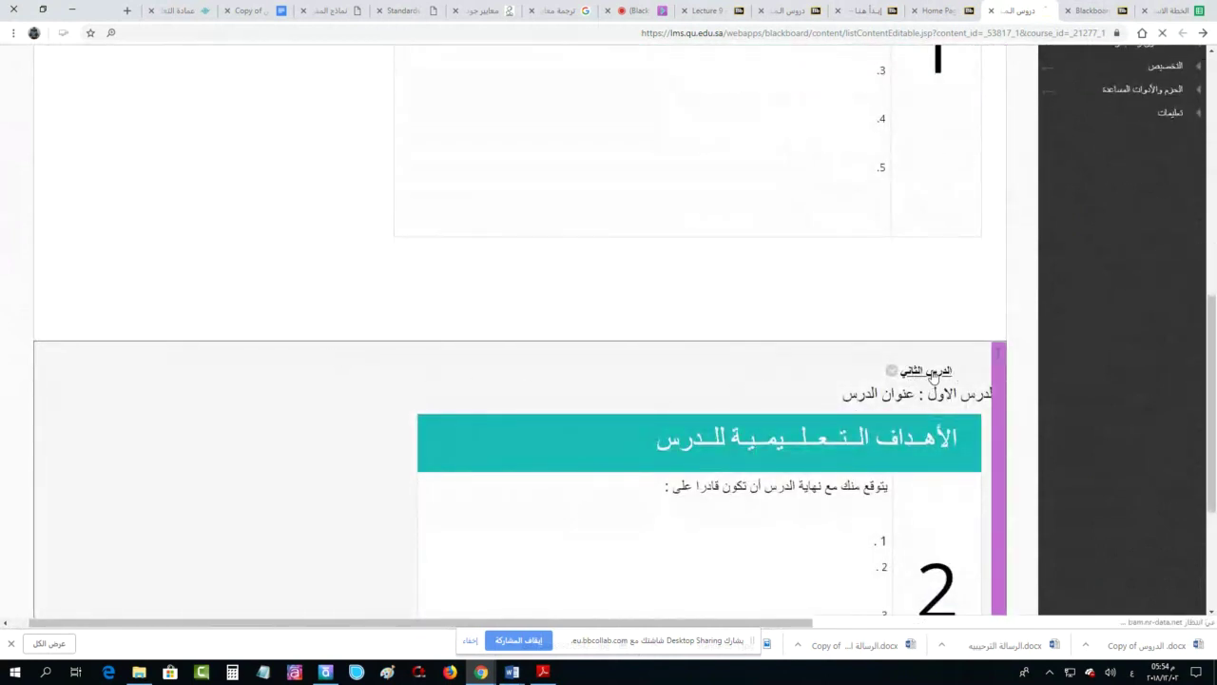
pyautogui.click(1203, 34)
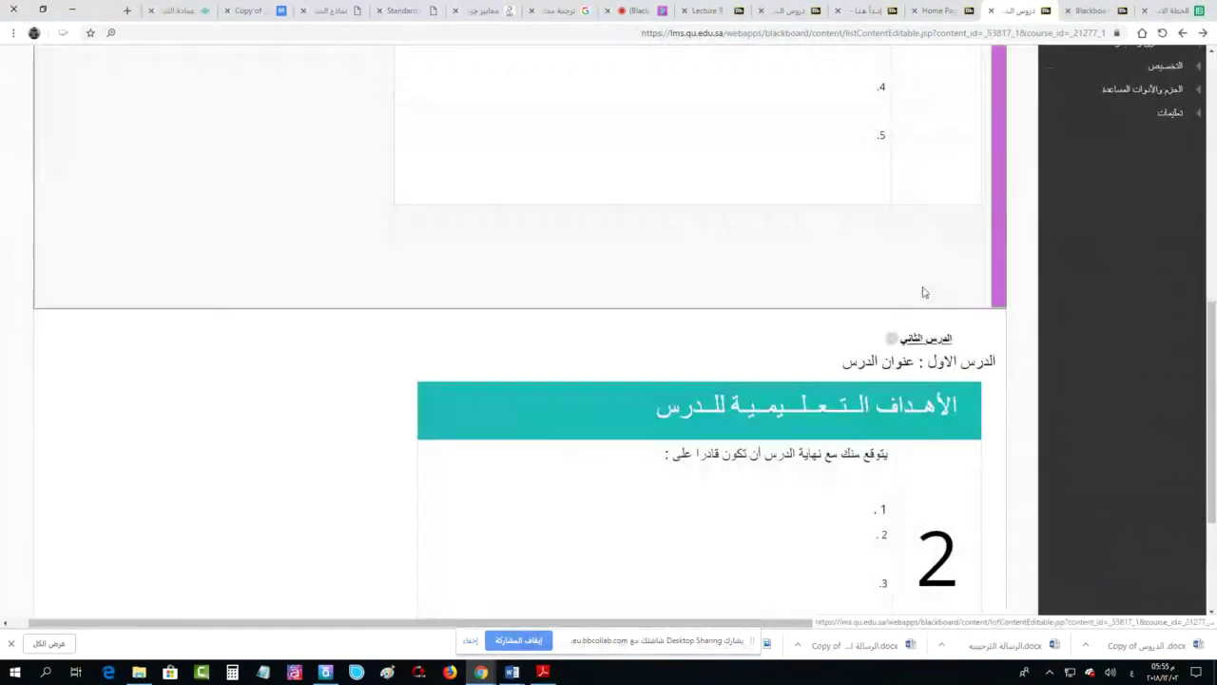
pyautogui.scroll(3, 612, 208)
pyautogui.scroll(-7, 1184, 491)
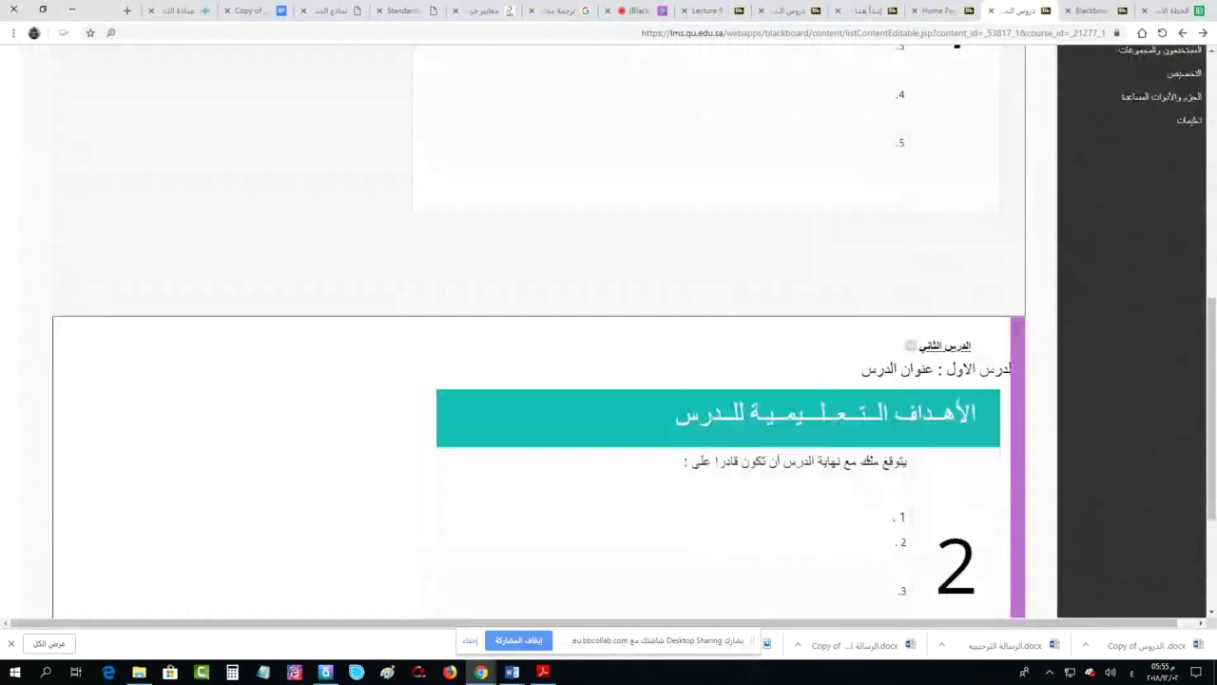
pyautogui.scroll(10, 1184, 491)
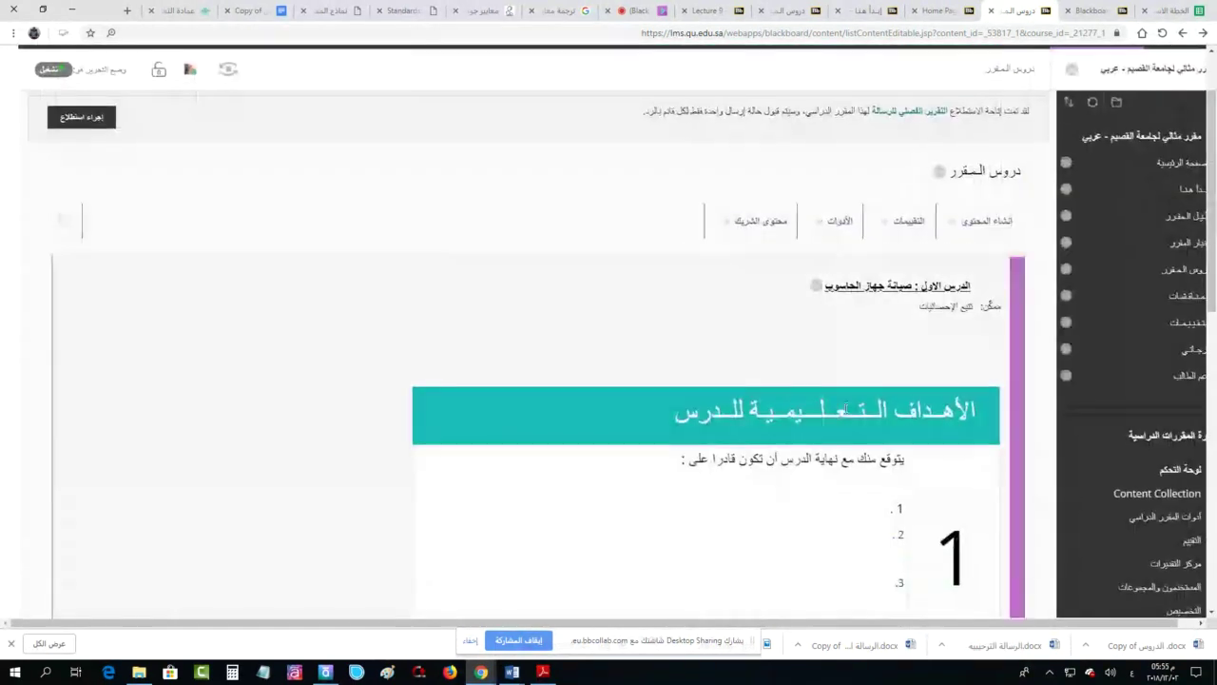
pyautogui.click(842, 288)
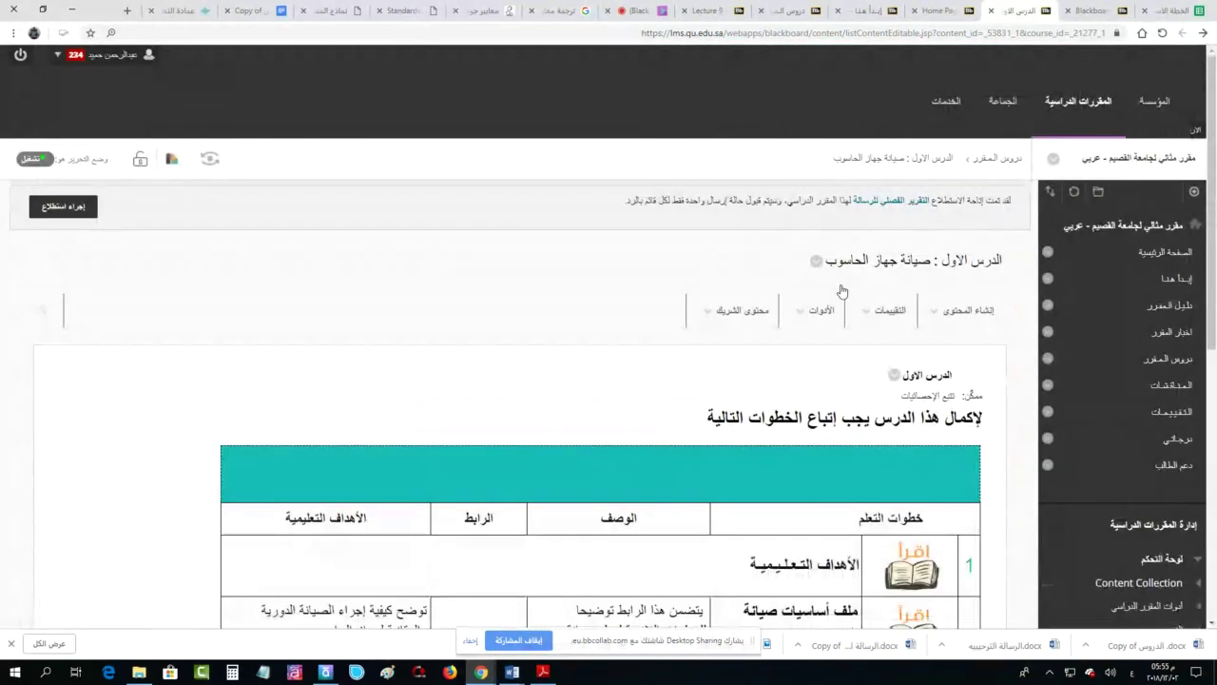
pyautogui.click(1202, 33)
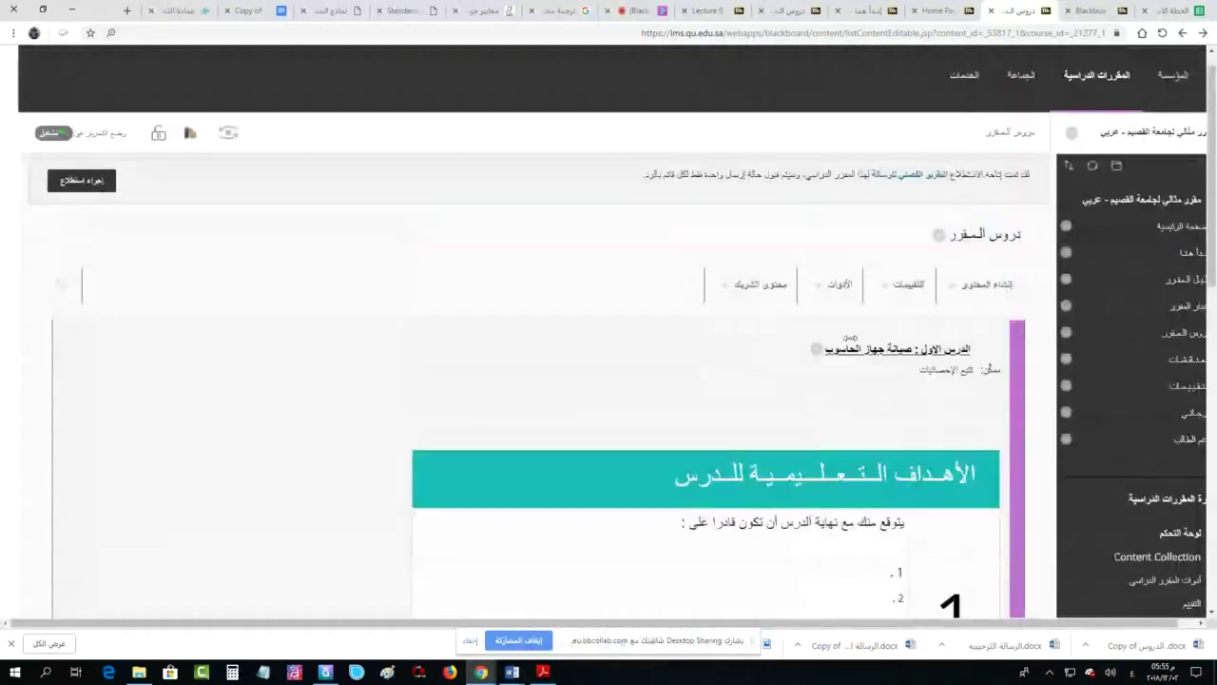
pyautogui.click(986, 284)
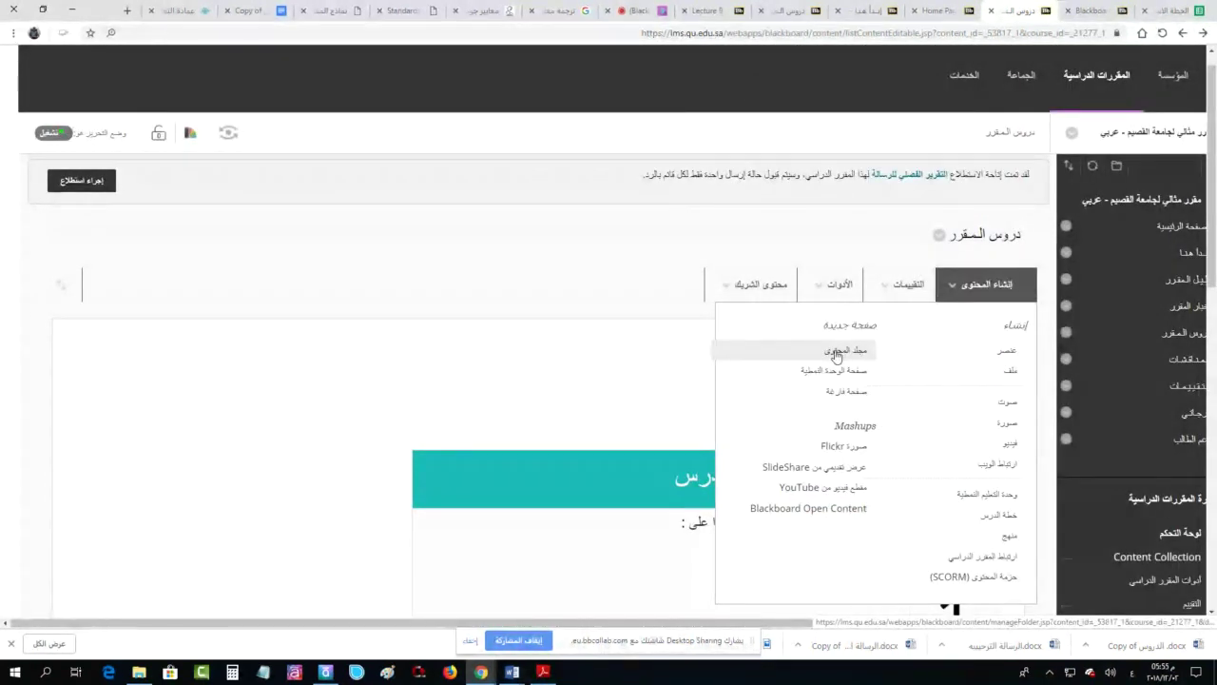
pyautogui.scroll(-9, 530, 361)
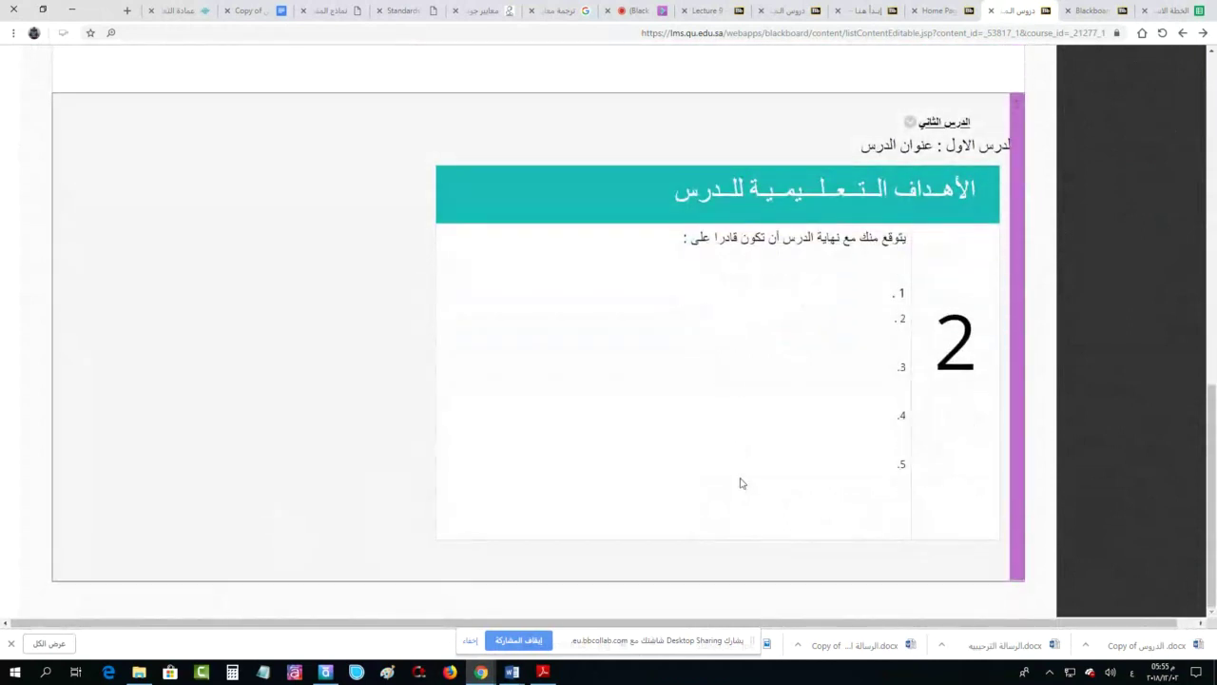
# Check the live Collaborate session and chat, then return to the course page showing Lesson 4
pyautogui.click(641, 10)
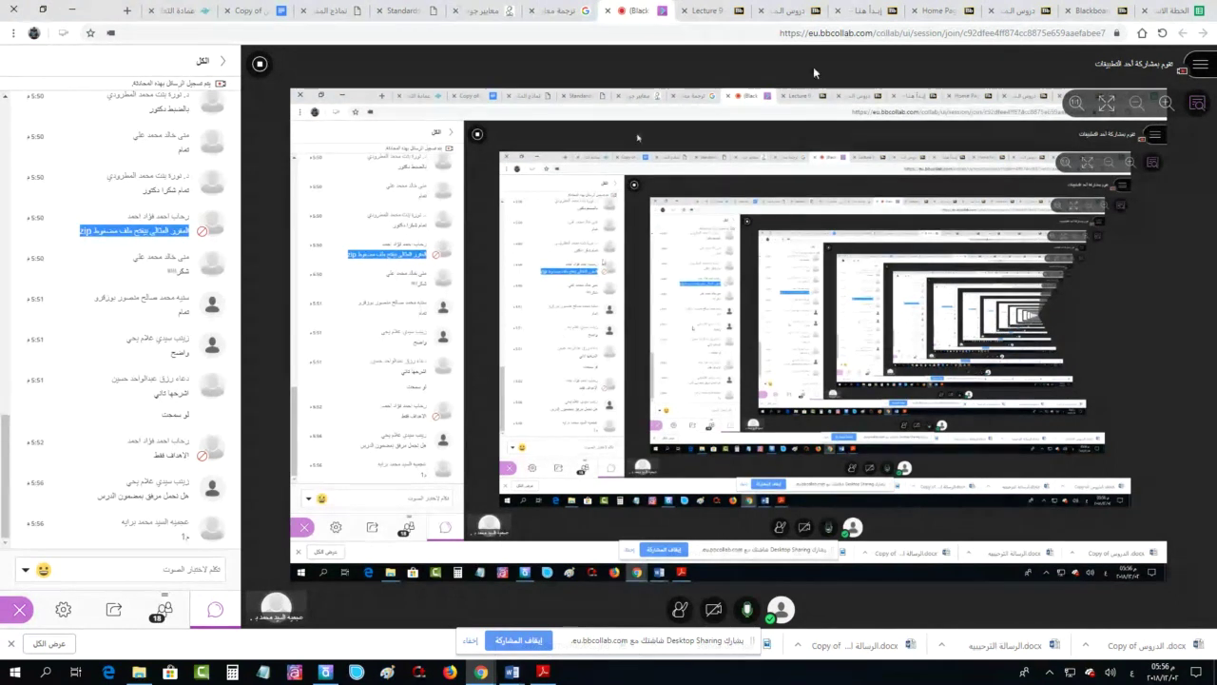
pyautogui.click(790, 10)
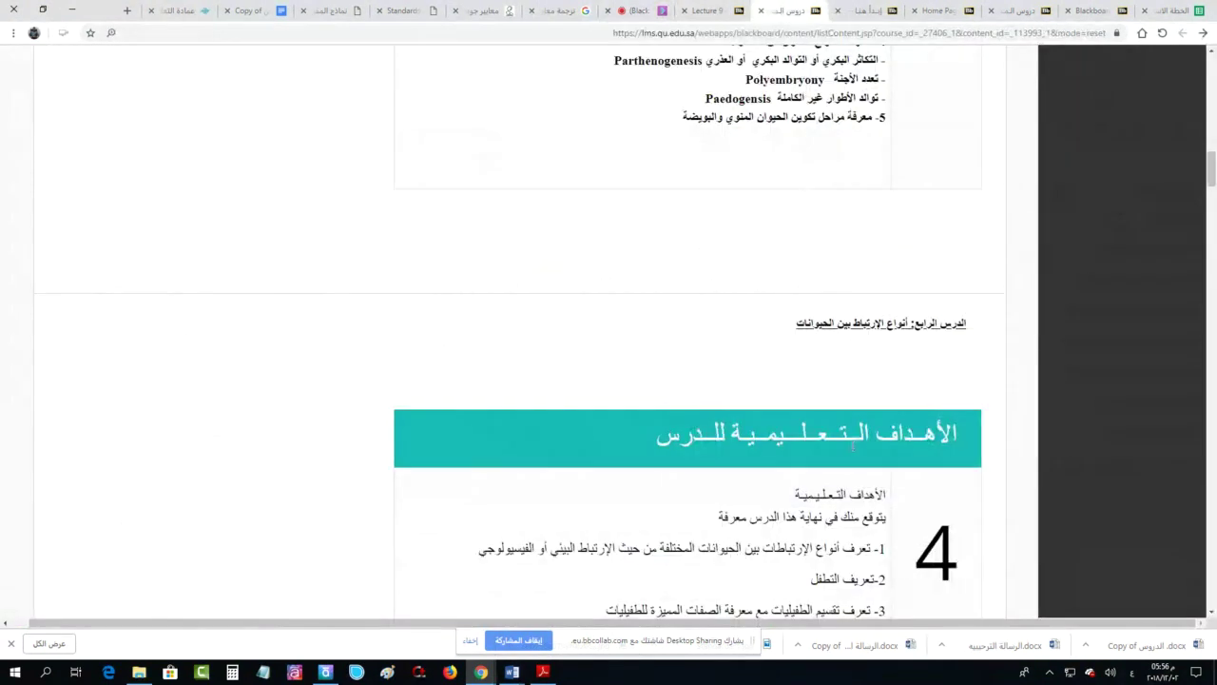
# Browse the Lecture 9 example course and its Lectures page
pyautogui.scroll(10, 853, 445)
pyautogui.click(703, 10)
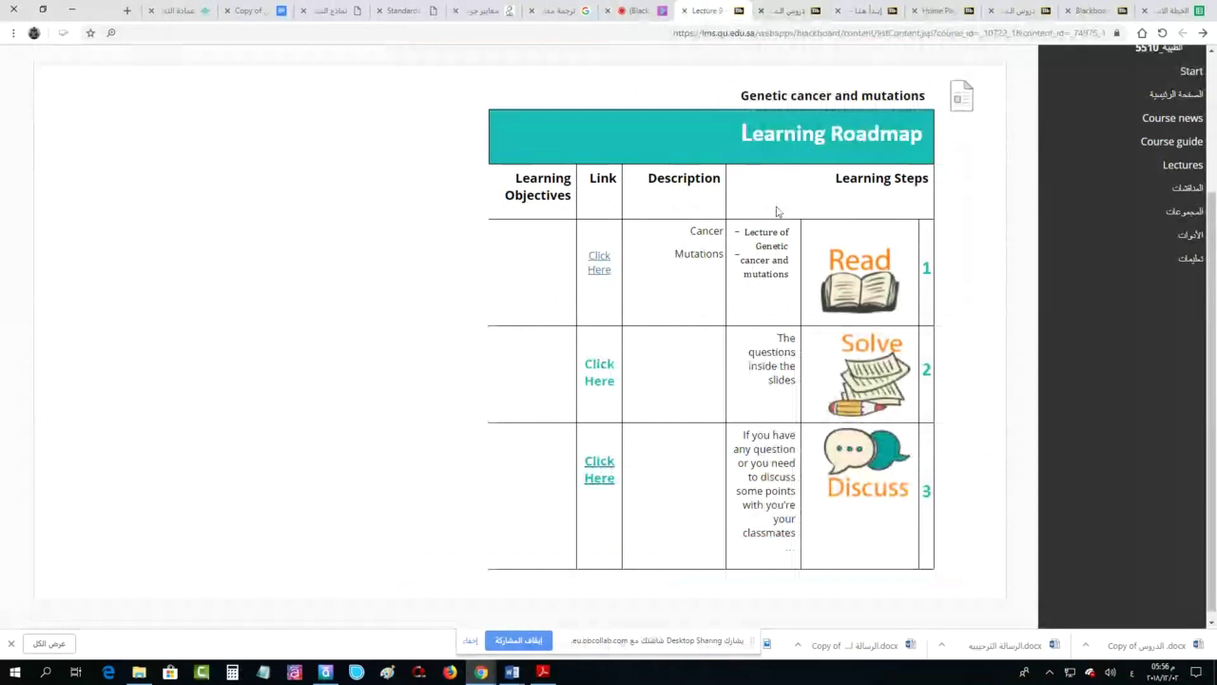
pyautogui.scroll(3, 1130, 164)
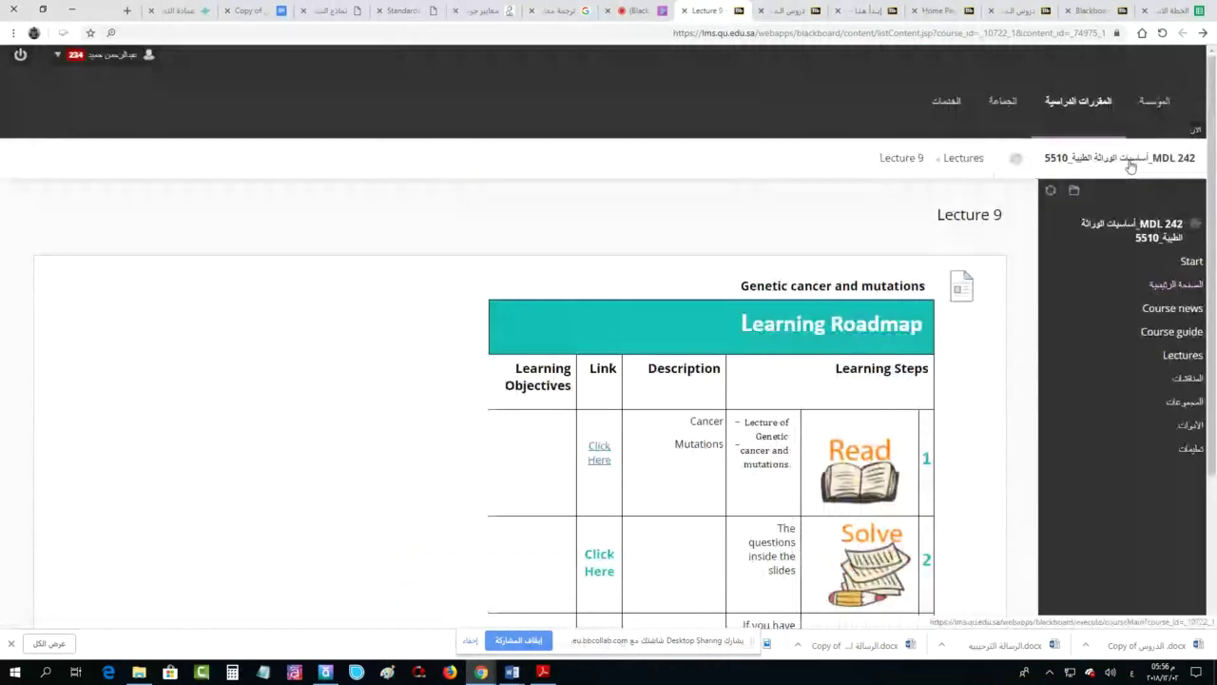
pyautogui.click(1179, 356)
pyautogui.scroll(-3, 660, 400)
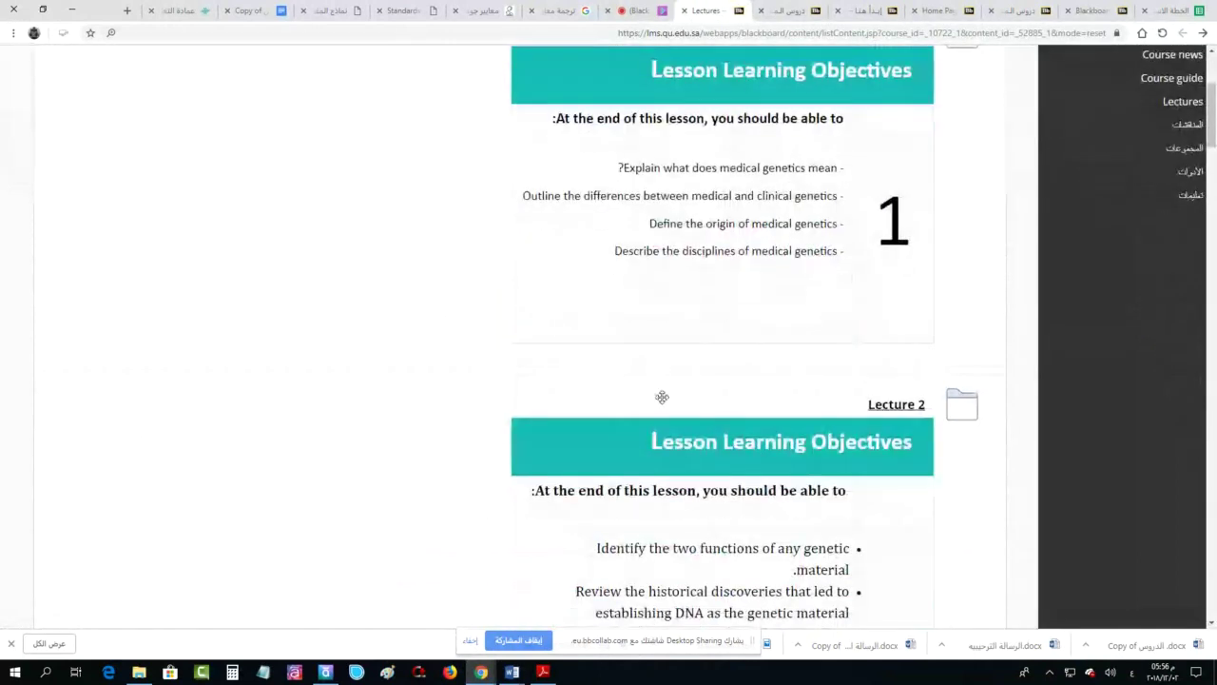
pyautogui.scroll(-10, 662, 397)
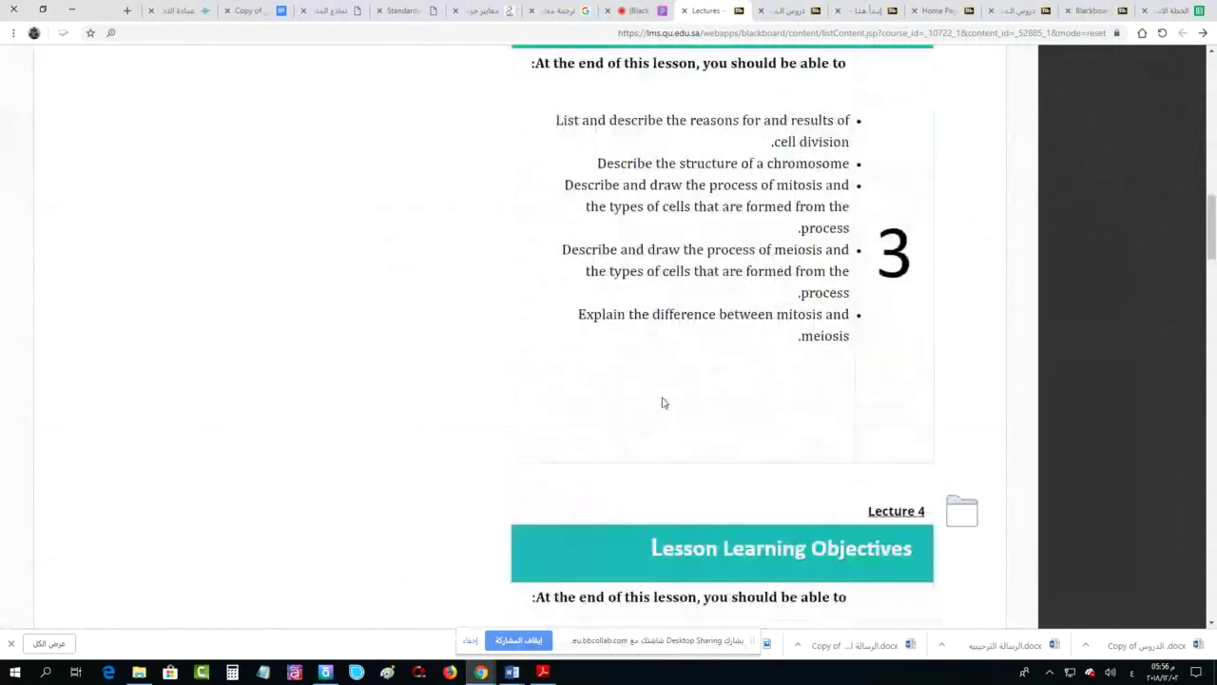
pyautogui.scroll(12, 663, 402)
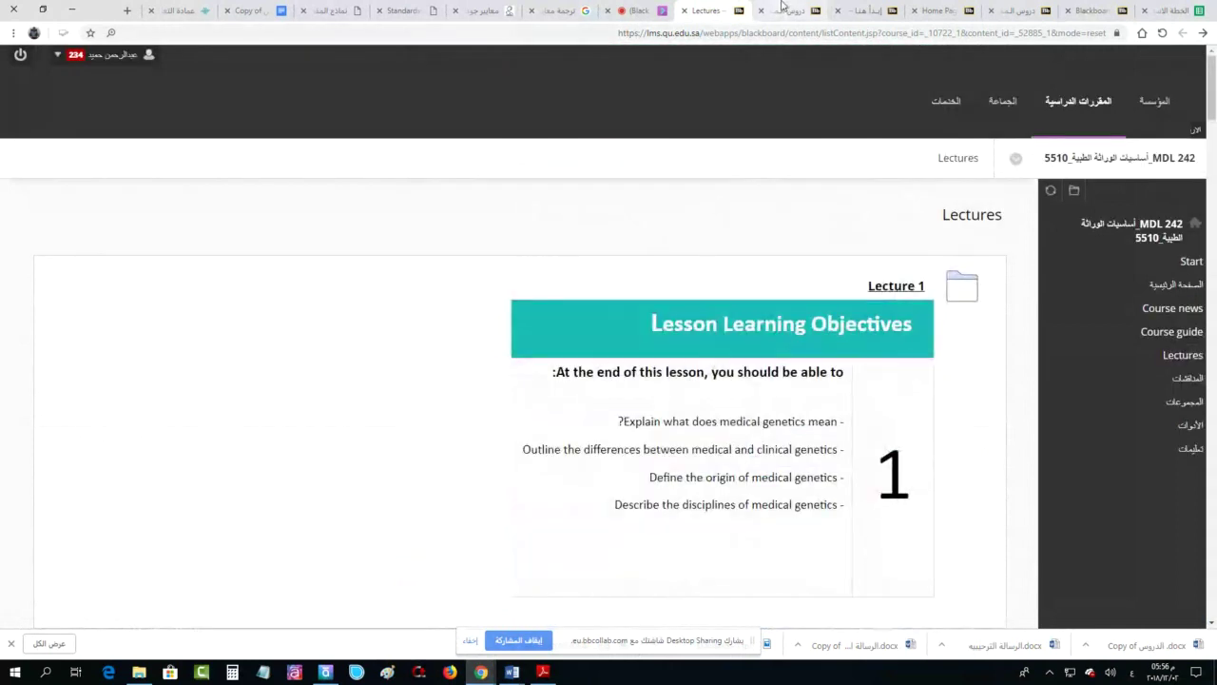
# Move through the other course, Start Here and Home Page, ending on Course Lessons showing Lesson 1
pyautogui.click(782, 8)
pyautogui.click(727, 12)
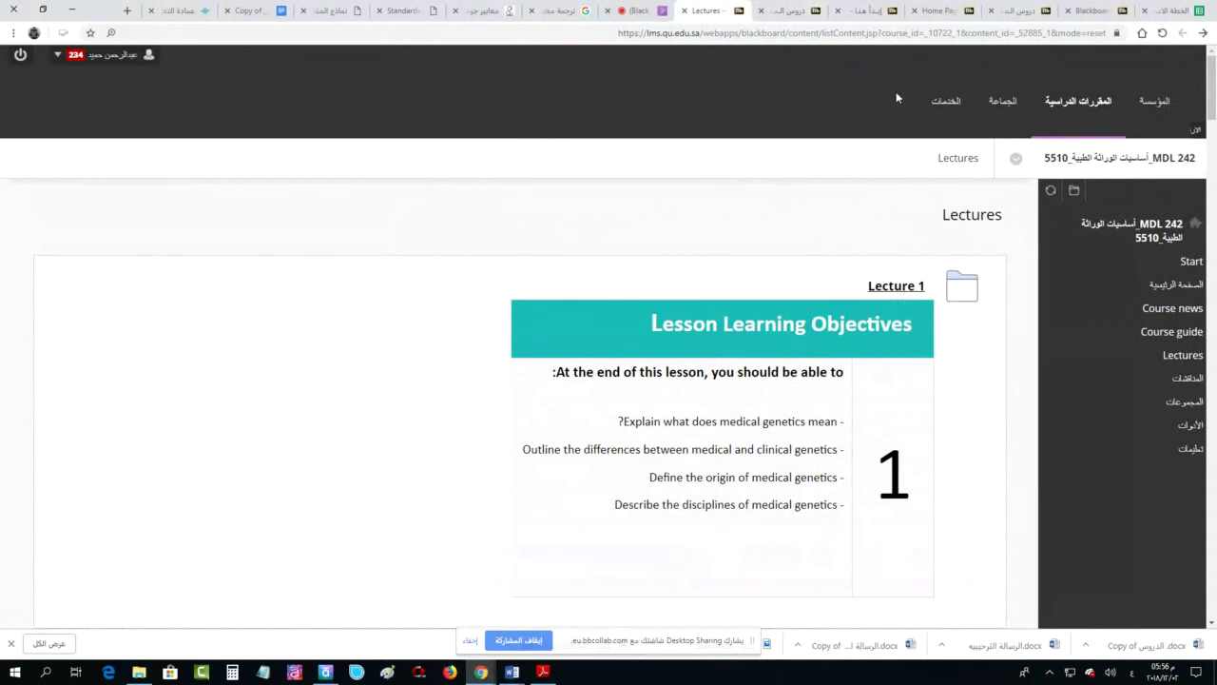
pyautogui.click(830, 12)
pyautogui.scroll(4, 820, 131)
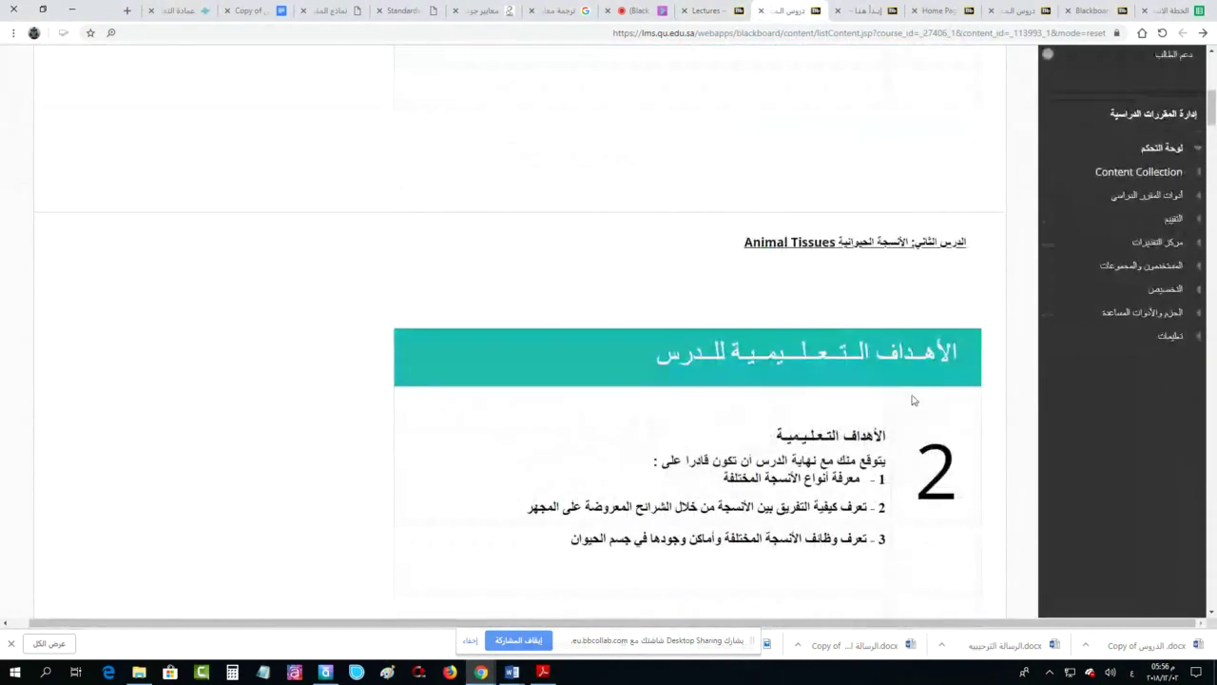
pyautogui.scroll(3, 874, 277)
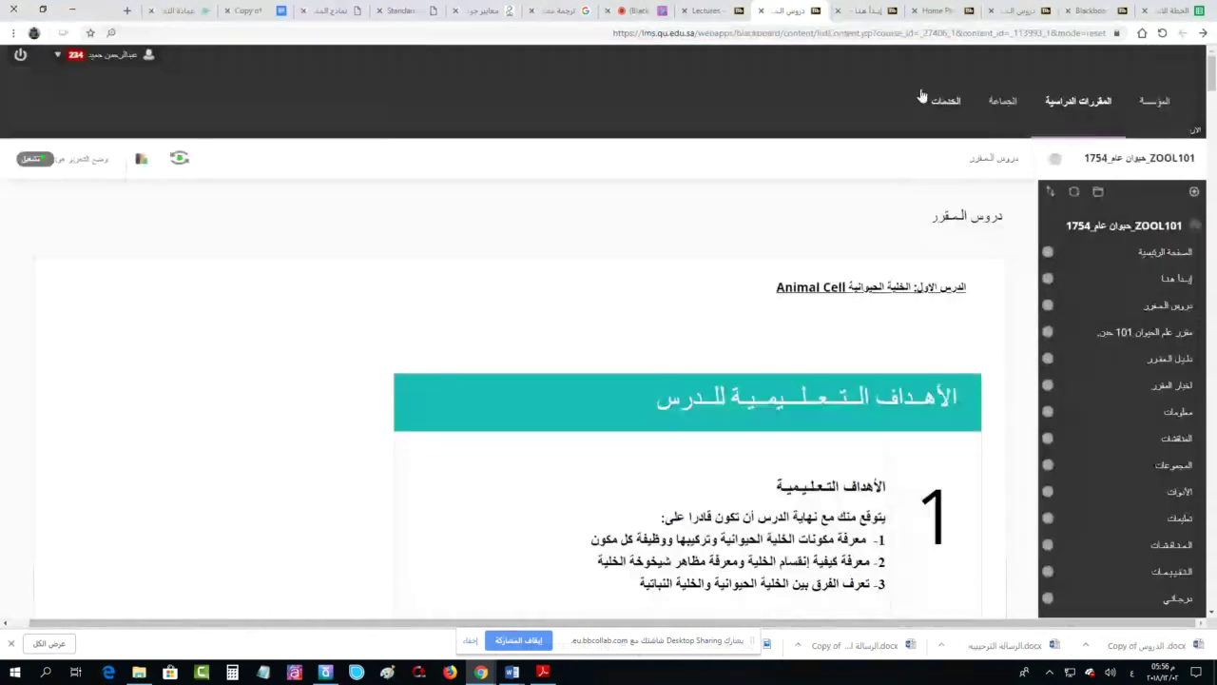
pyautogui.click(853, 9)
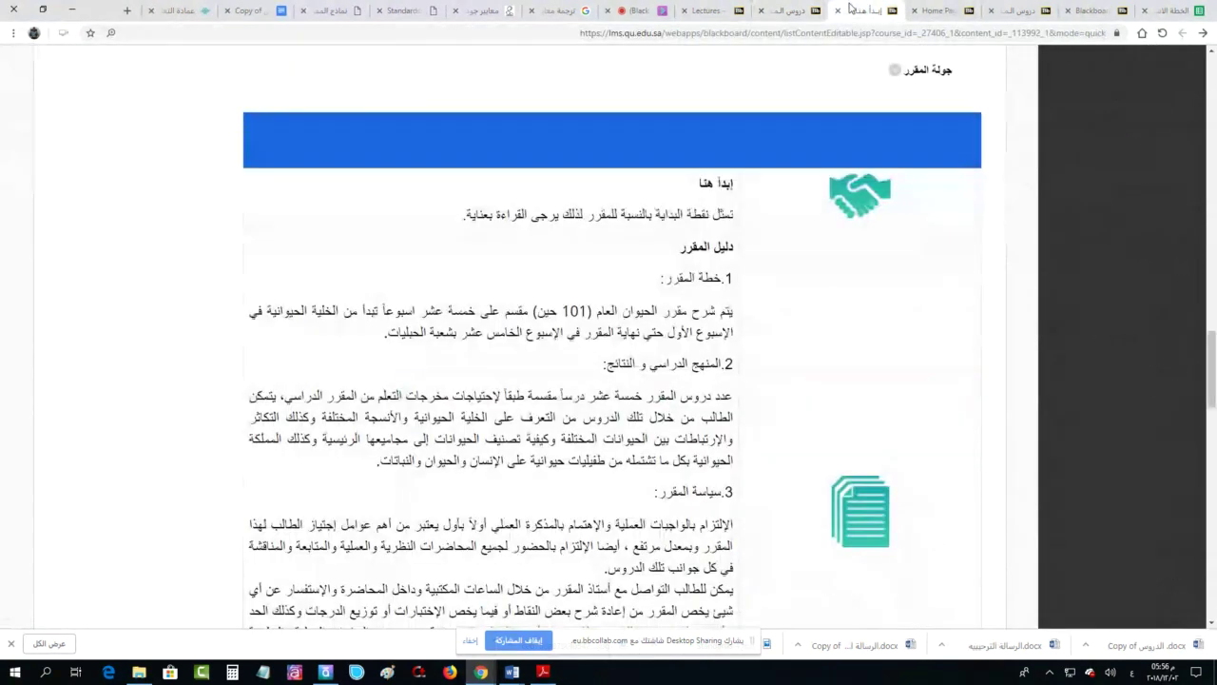
pyautogui.click(919, 13)
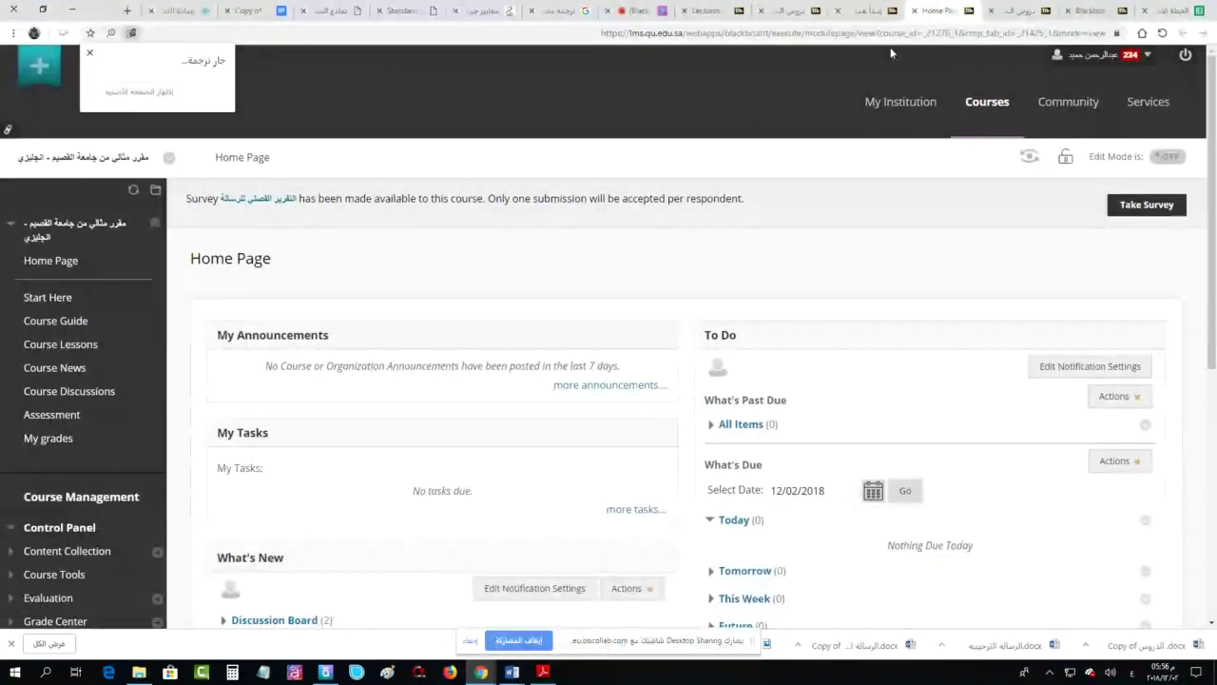
pyautogui.click(1027, 11)
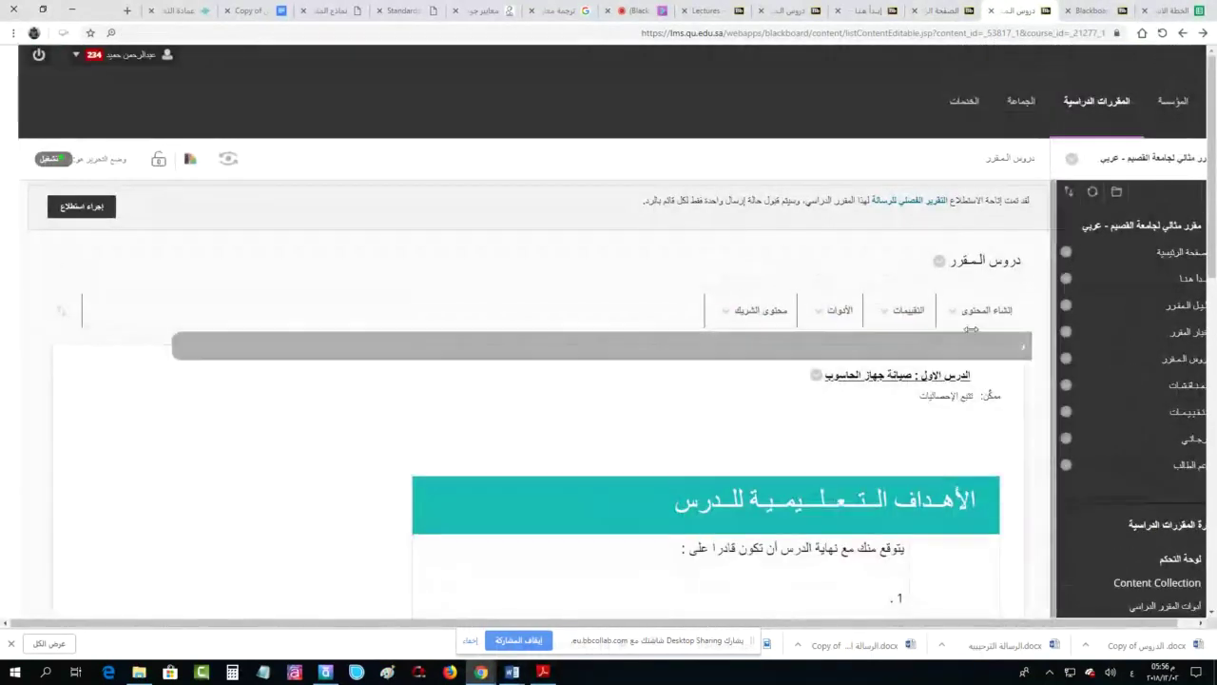
# Create a content folder named 3 and paste the Word objectives template into it
pyautogui.click(986, 310)
pyautogui.click(829, 378)
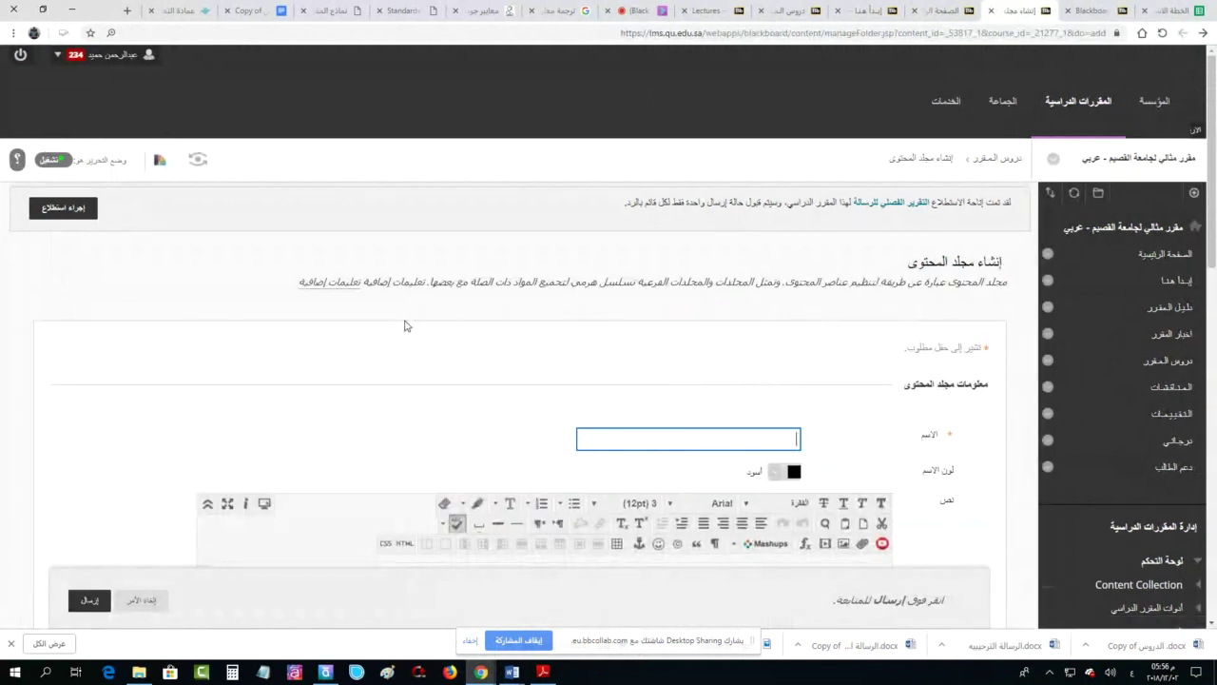
pyautogui.write('3')
pyautogui.scroll(-3, 660, 391)
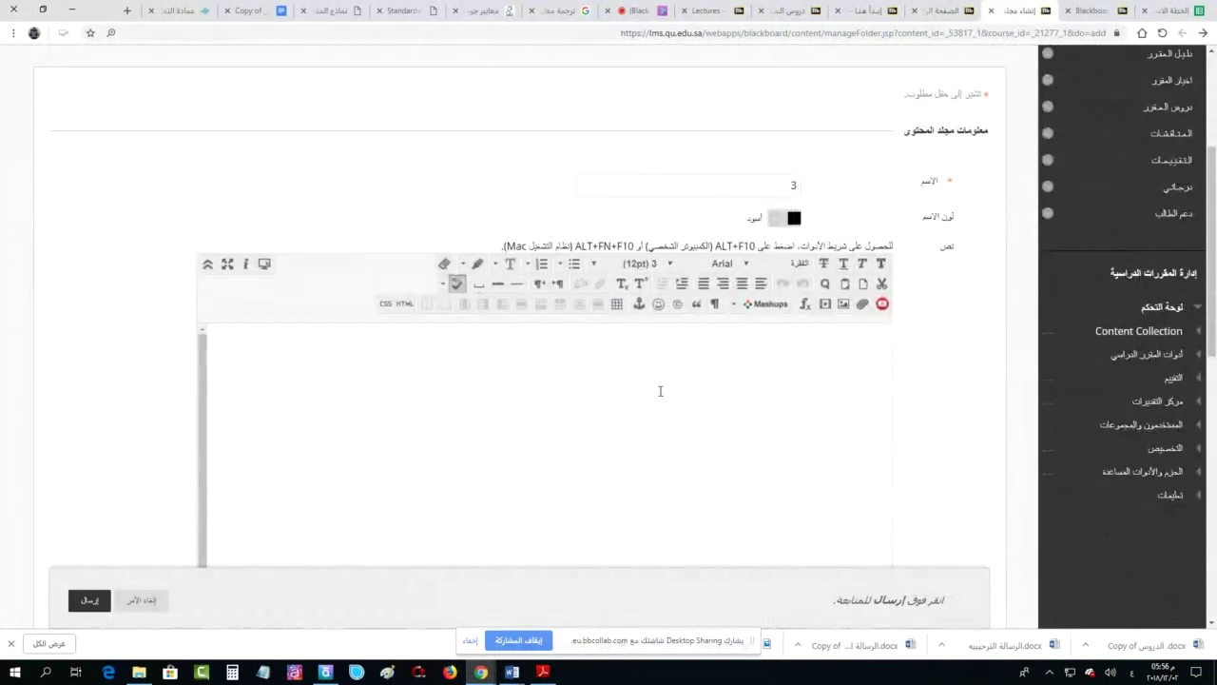
pyautogui.hotkey('ctrl', 'v')
pyautogui.scroll(-3, 660, 391)
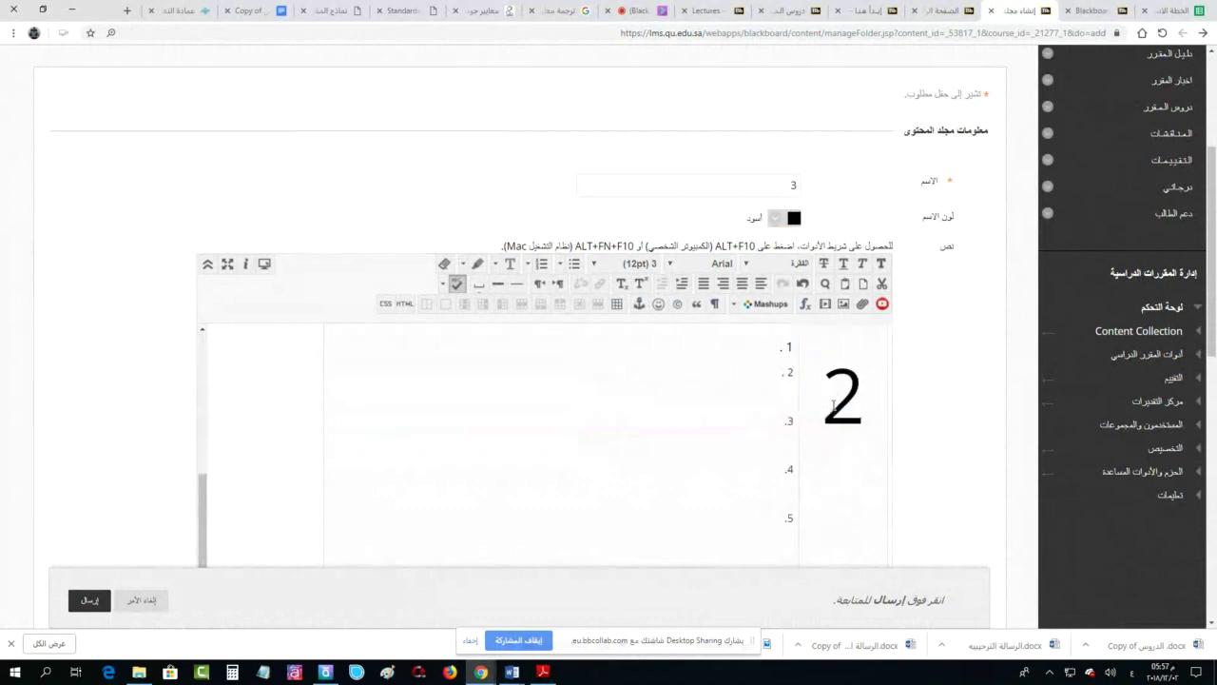
# Replace the large 2 with 3 in the objectives box and submit the folder
pyautogui.doubleClick(844, 394)
pyautogui.write('3')
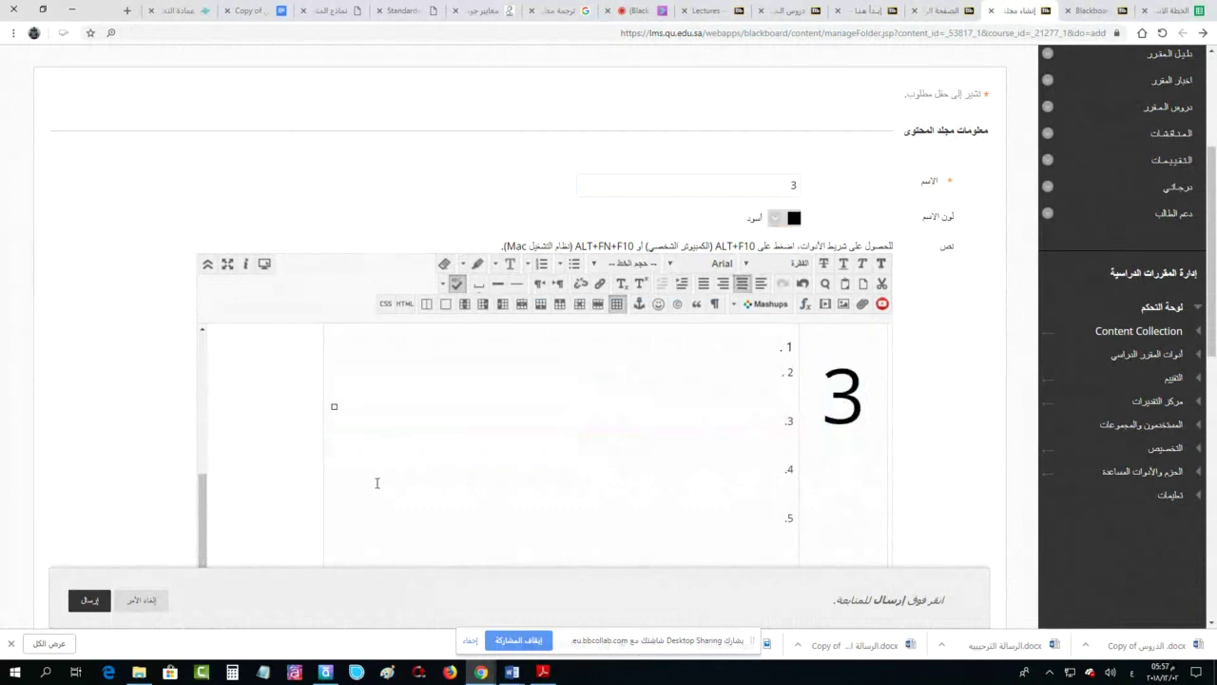
pyautogui.scroll(-2, 212, 460)
pyautogui.click(89, 600)
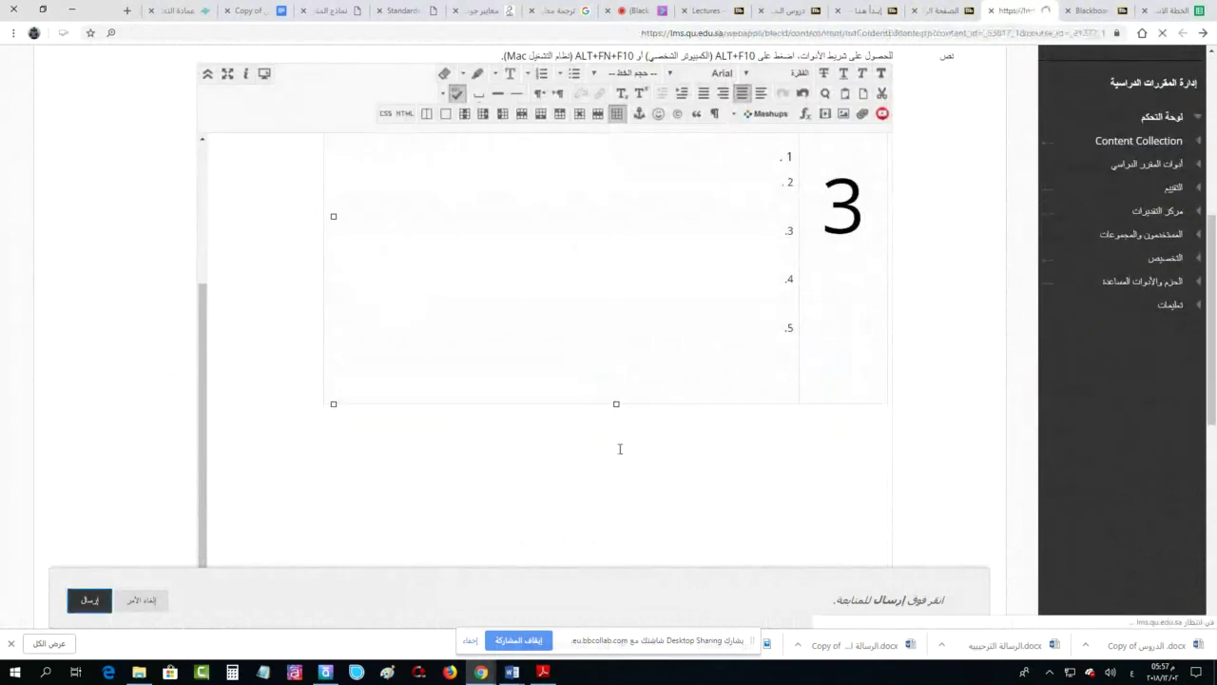
pyautogui.scroll(-15, 684, 398)
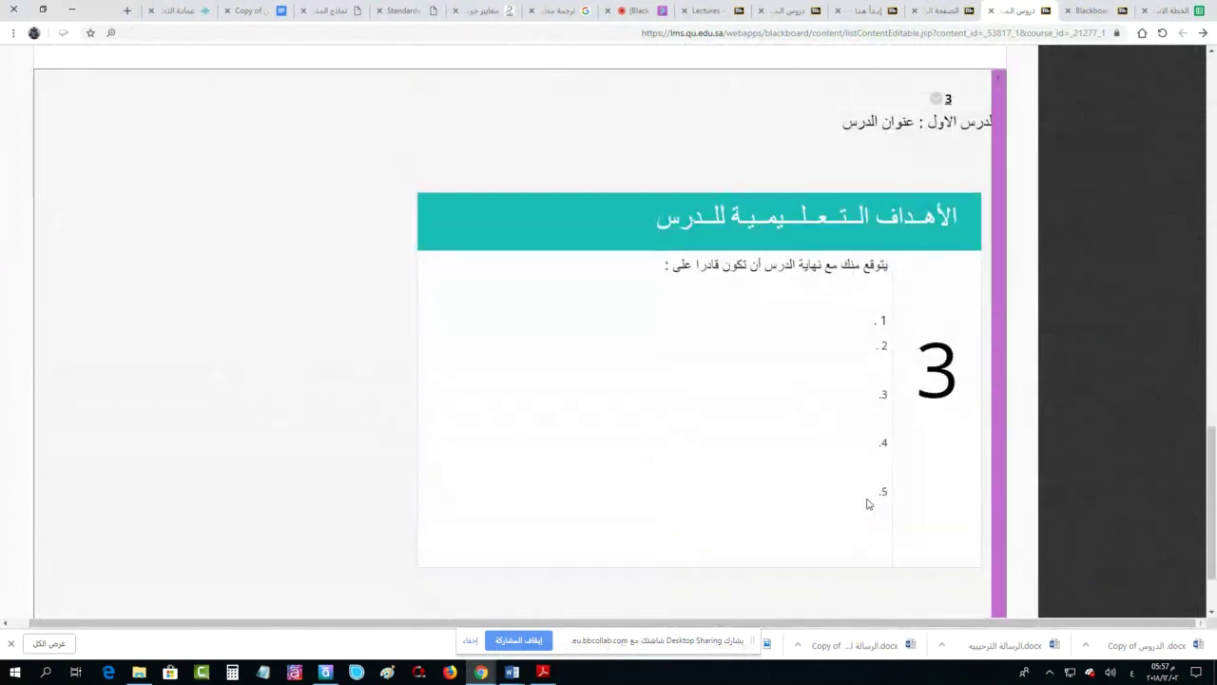
pyautogui.scroll(-1, 704, 424)
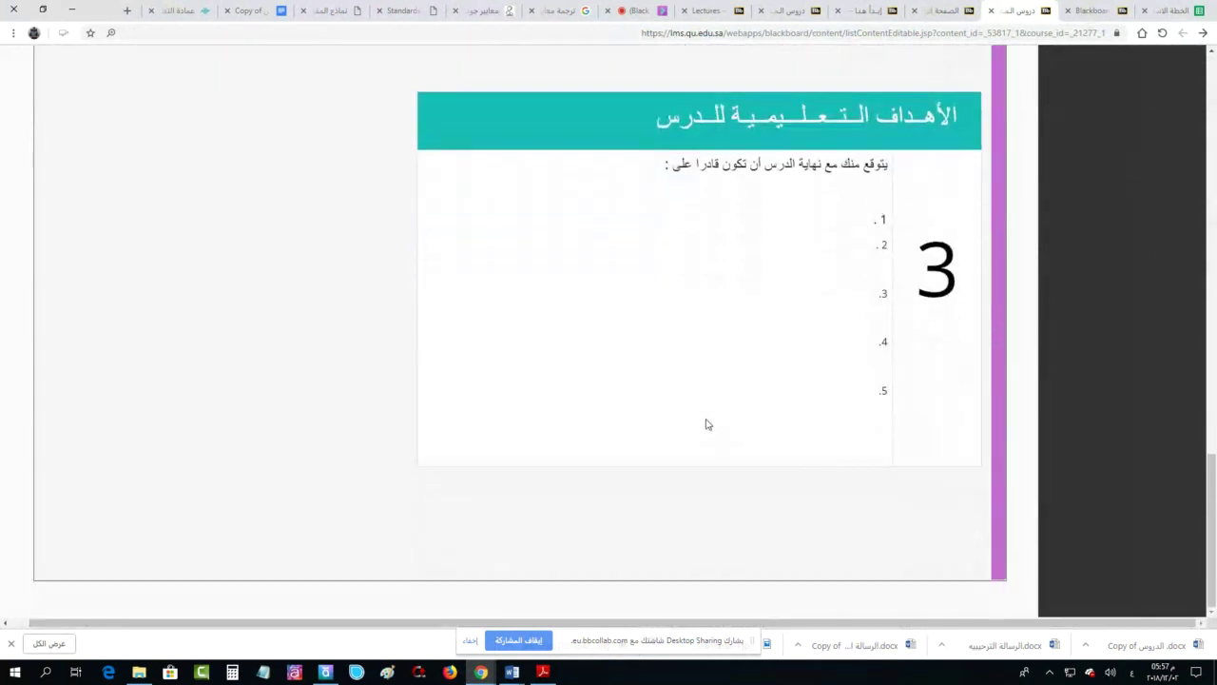
pyautogui.scroll(15, 704, 425)
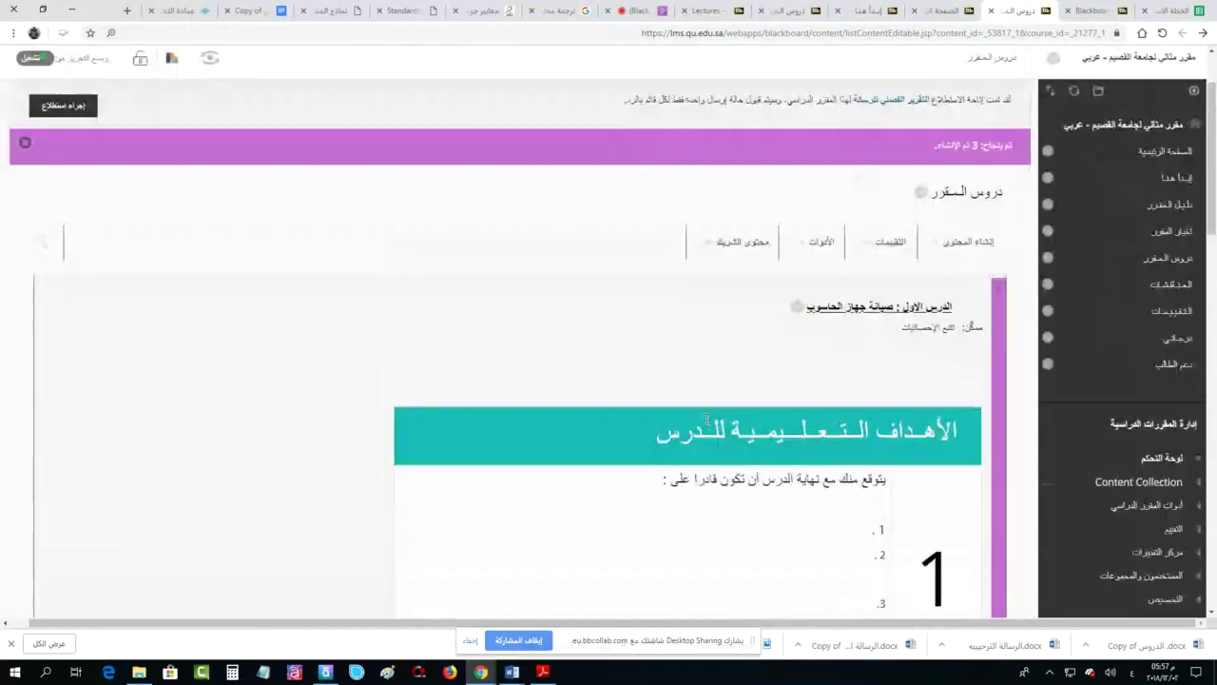
pyautogui.scroll(-4, 706, 419)
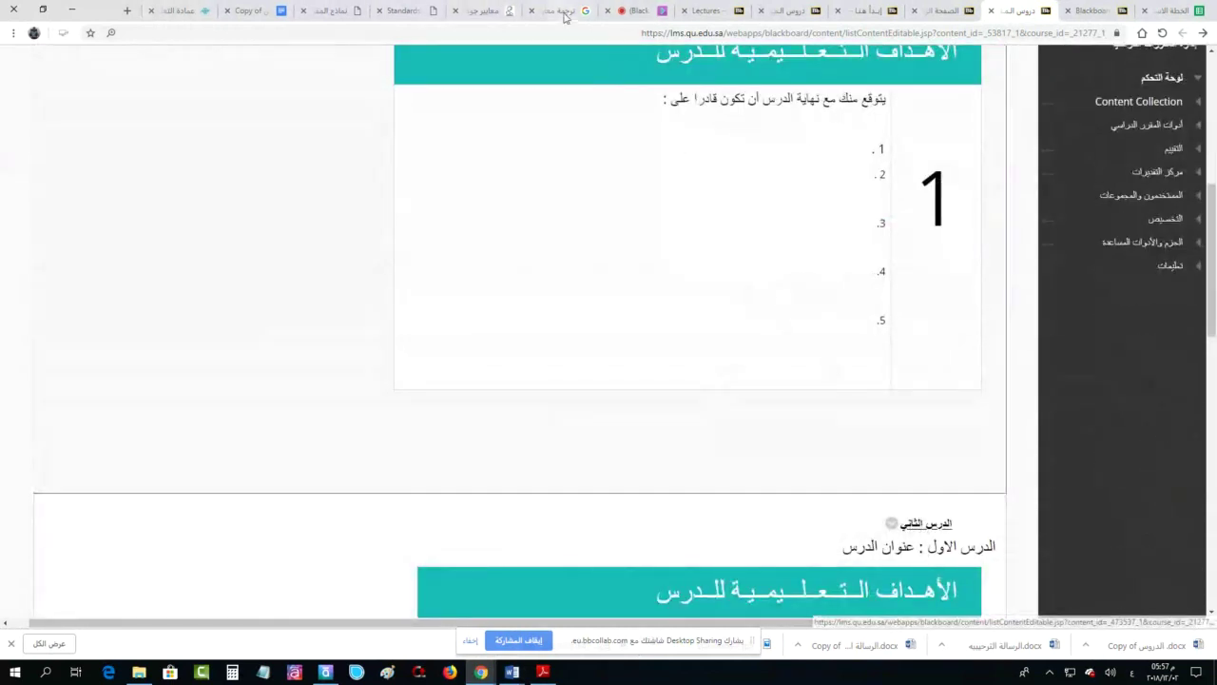
# Return to the Collaborate session to read the chat request to repeat copying from Word
pyautogui.click(636, 10)
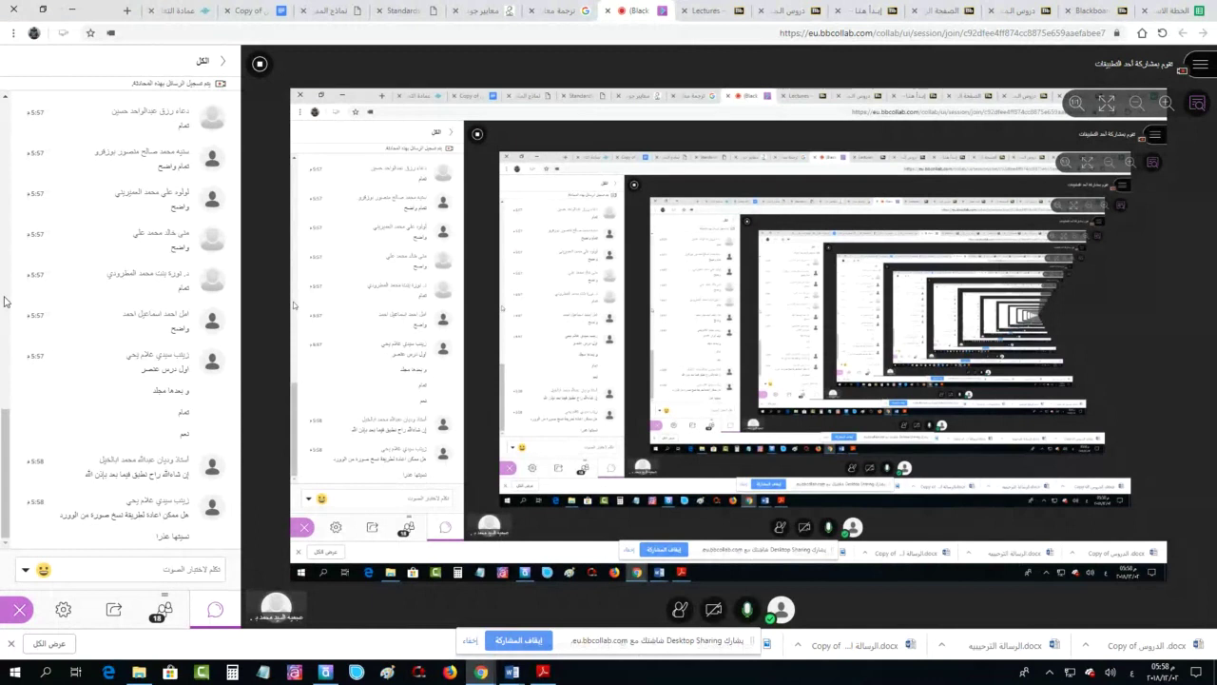
# Save the welcome letter's handshake picture as PNG '1' in Pictures, then minimize Word
pyautogui.moveTo(513, 670)
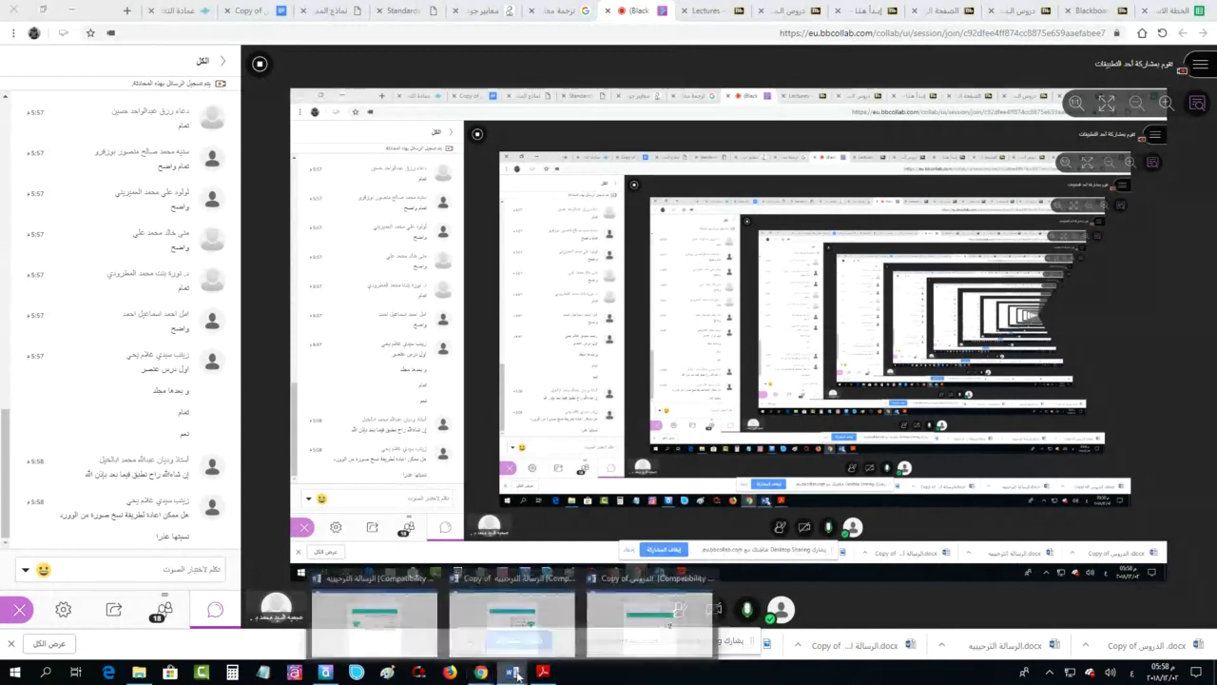
pyautogui.click(512, 619)
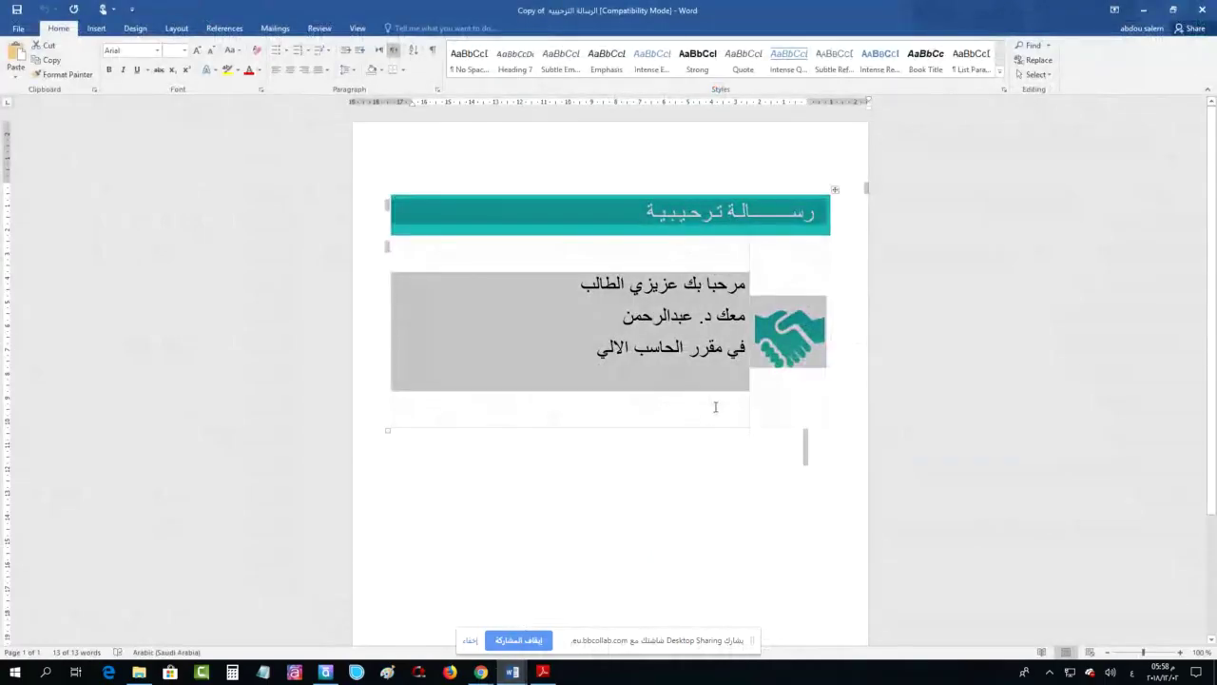
pyautogui.click(792, 334)
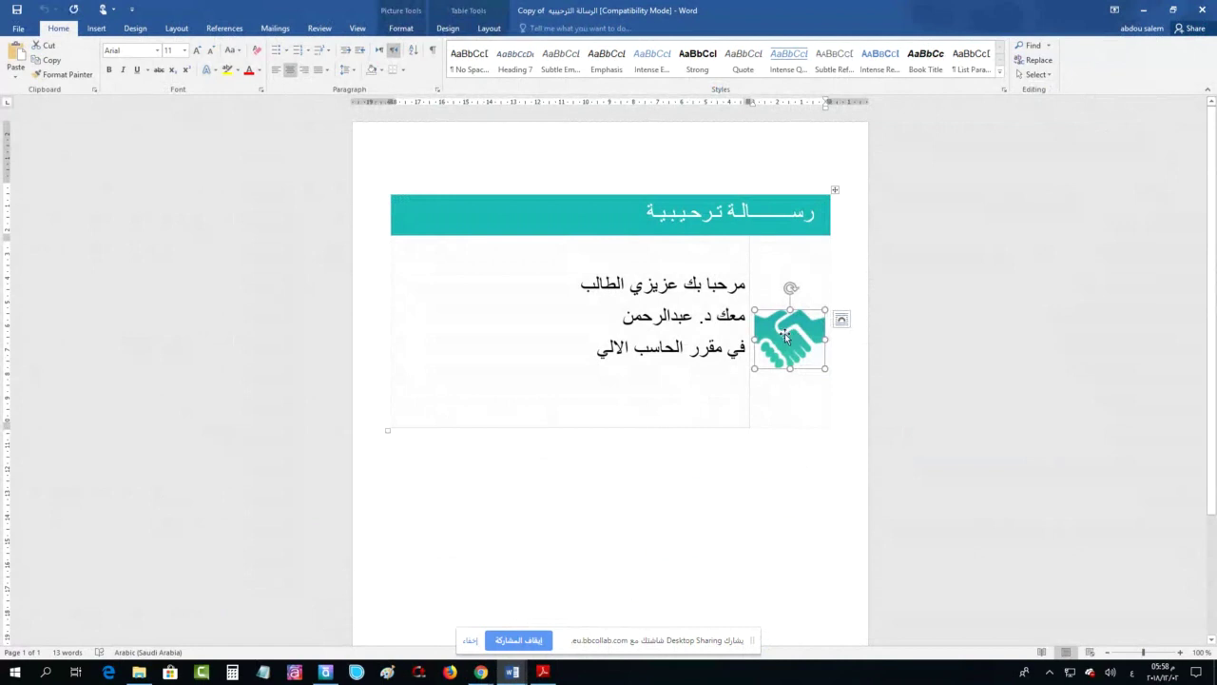
pyautogui.rightClick(787, 338)
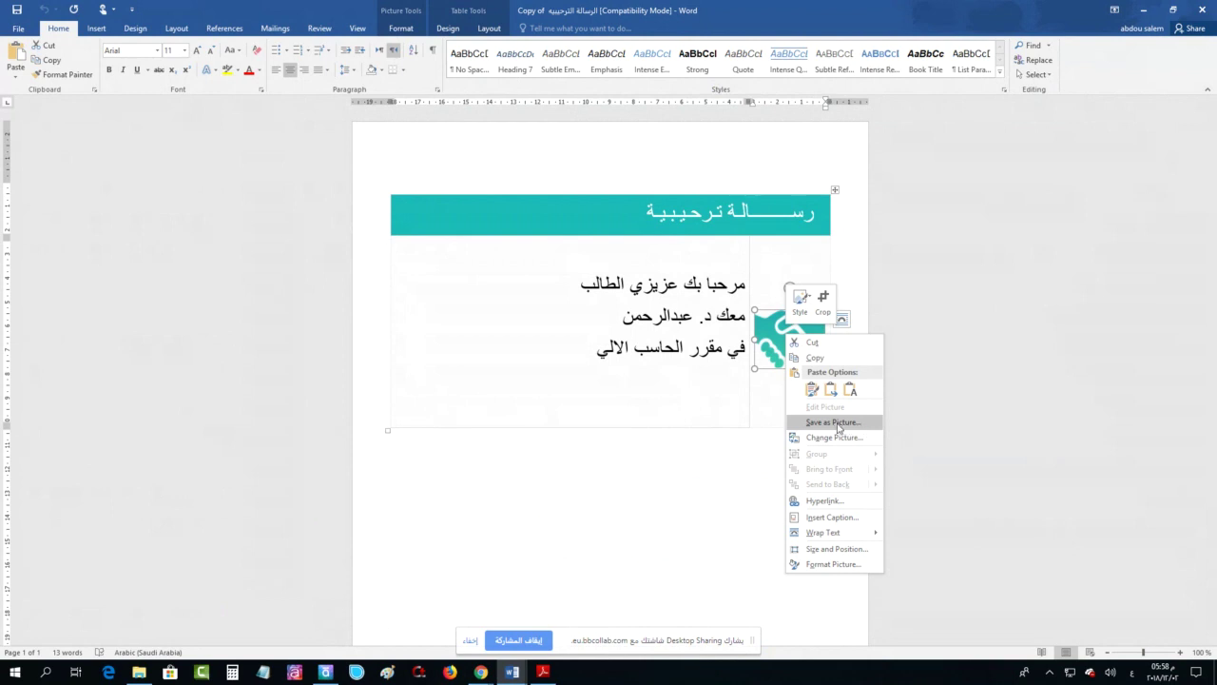
pyautogui.rightClick(778, 328)
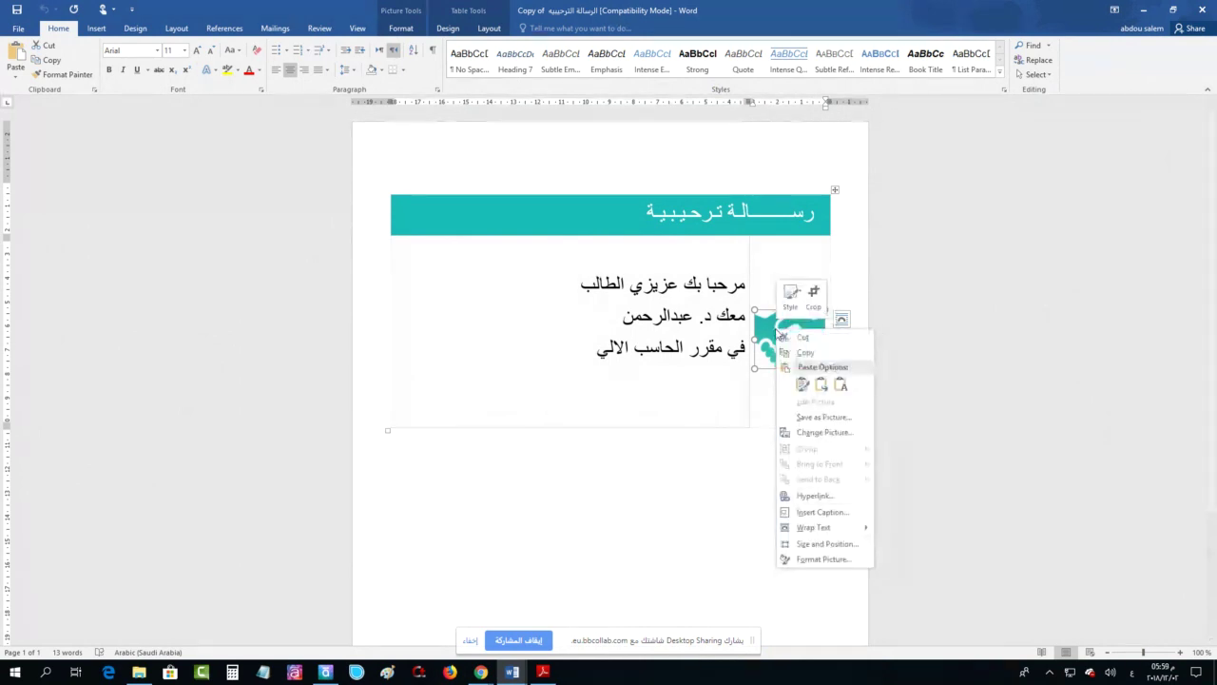
pyautogui.click(835, 421)
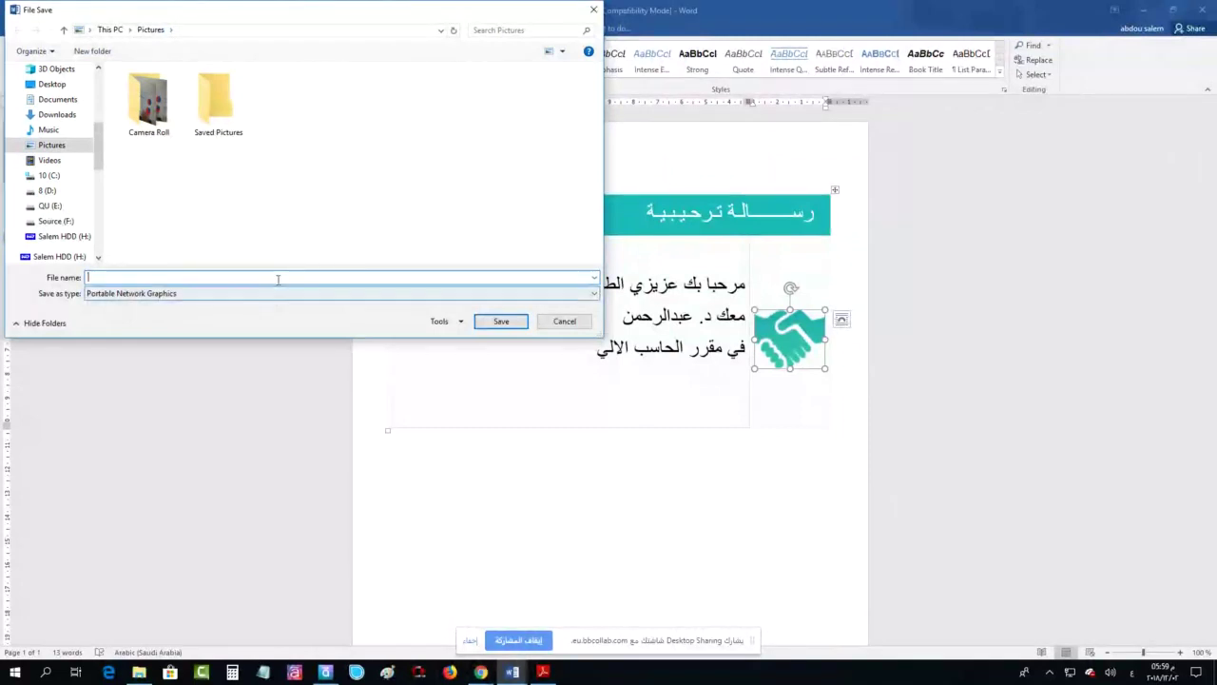
pyautogui.write('1')
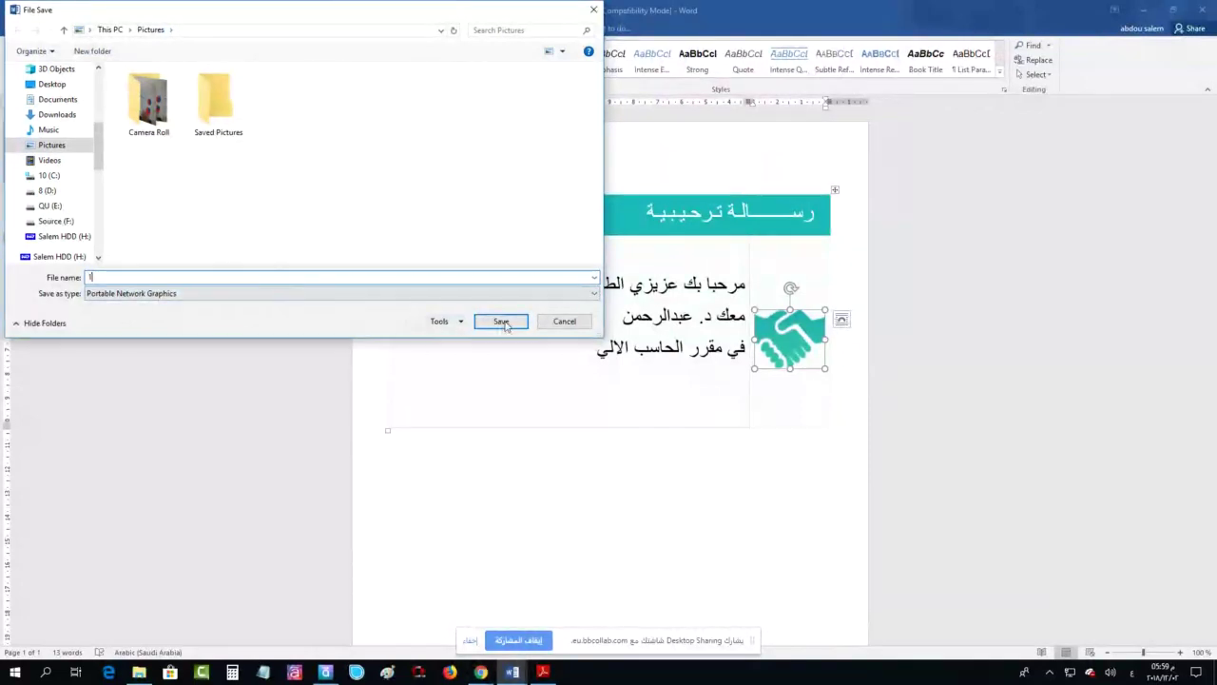
pyautogui.click(518, 330)
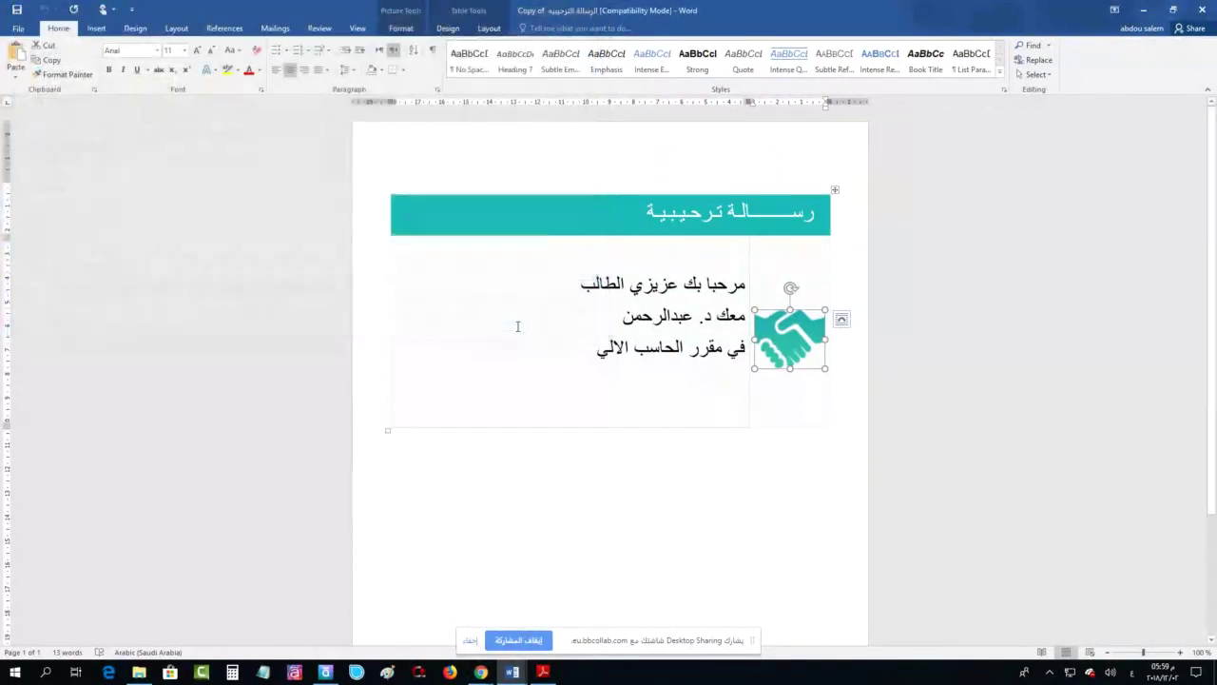
pyautogui.click(1145, 12)
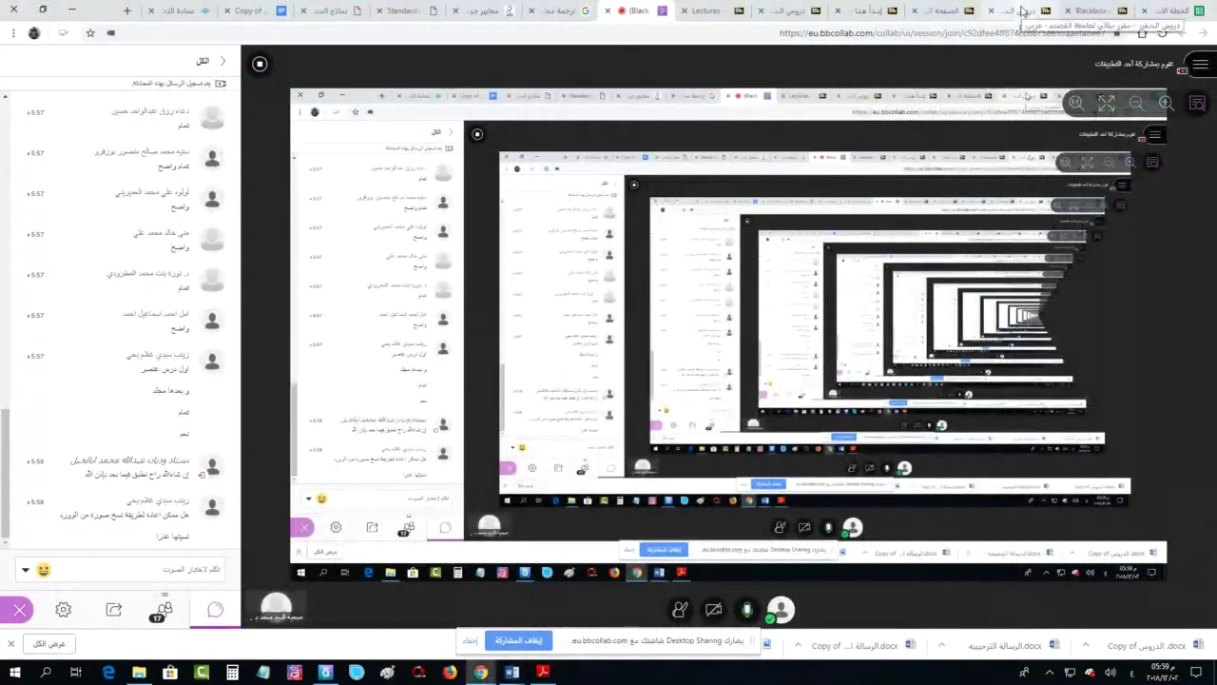
# Open lesson one's folder for editing and delete the large 1 from its objectives text
pyautogui.click(1023, 11)
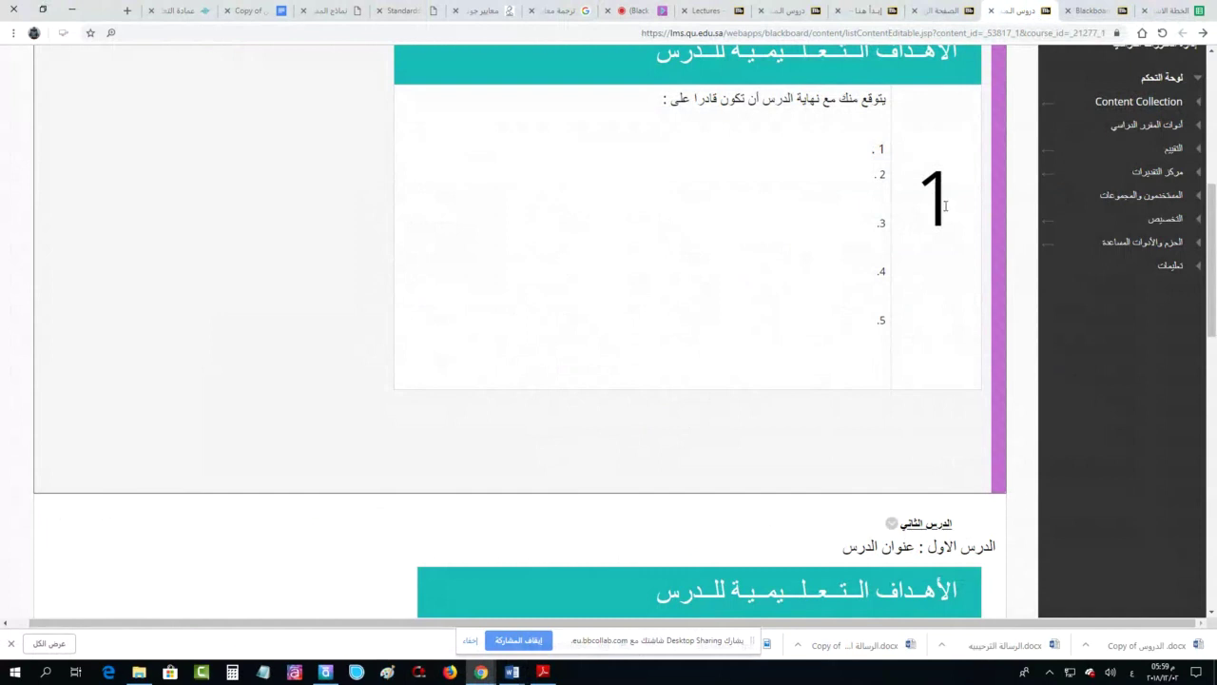
pyautogui.doubleClick(942, 205)
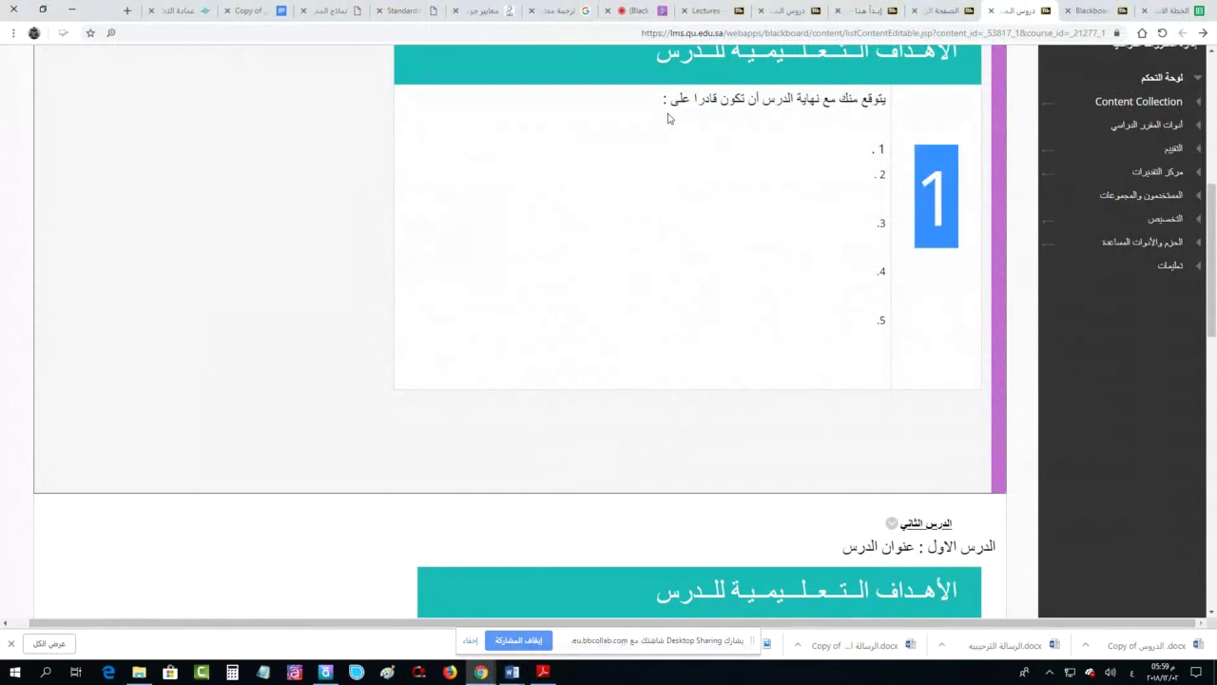
pyautogui.scroll(5, 888, 245)
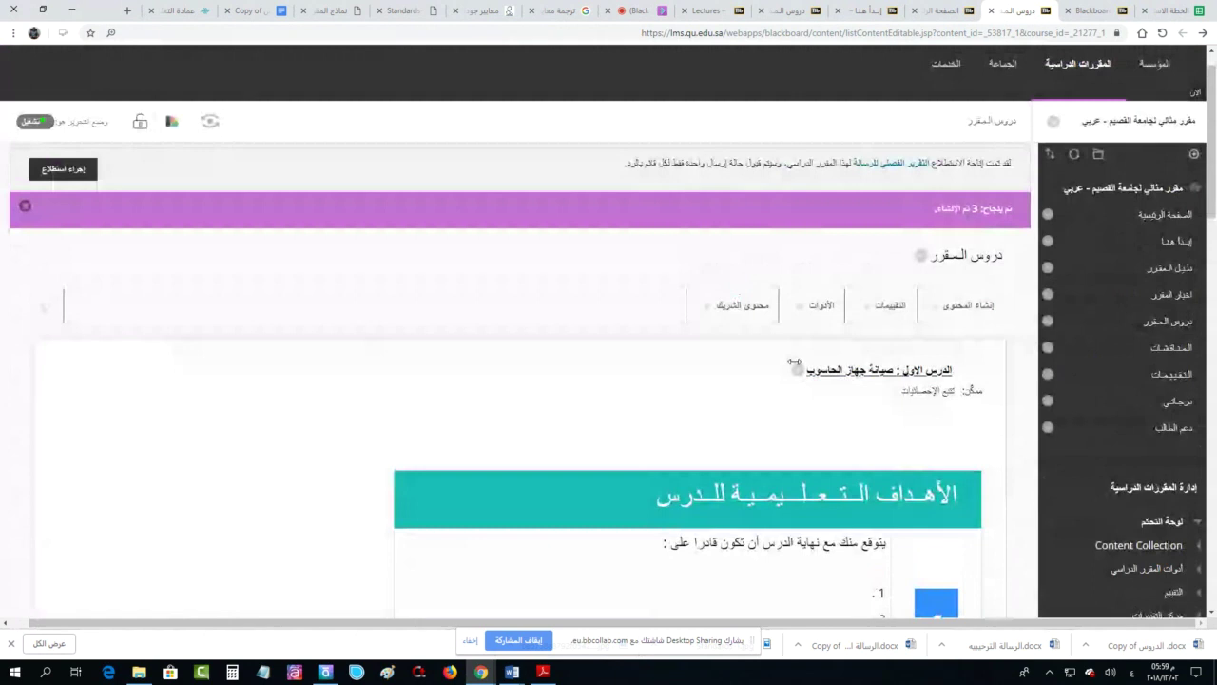
pyautogui.moveTo(794, 363); pyautogui.dragTo(864, 473)
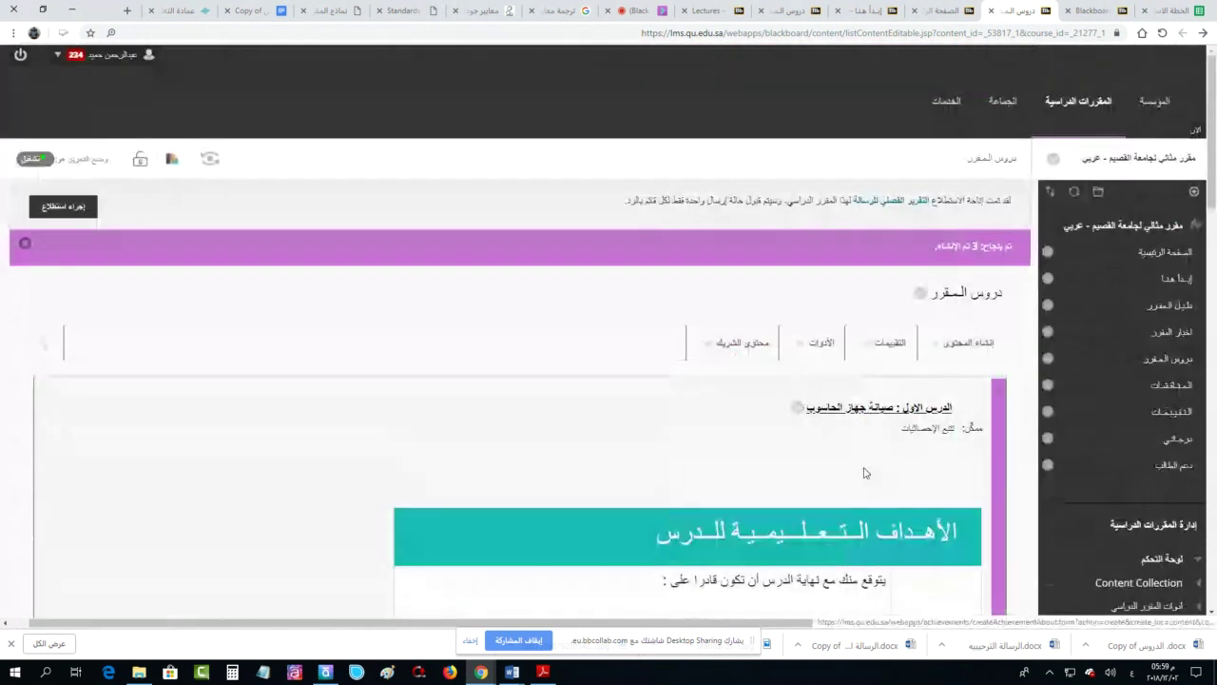
pyautogui.click(797, 407)
pyautogui.click(745, 161)
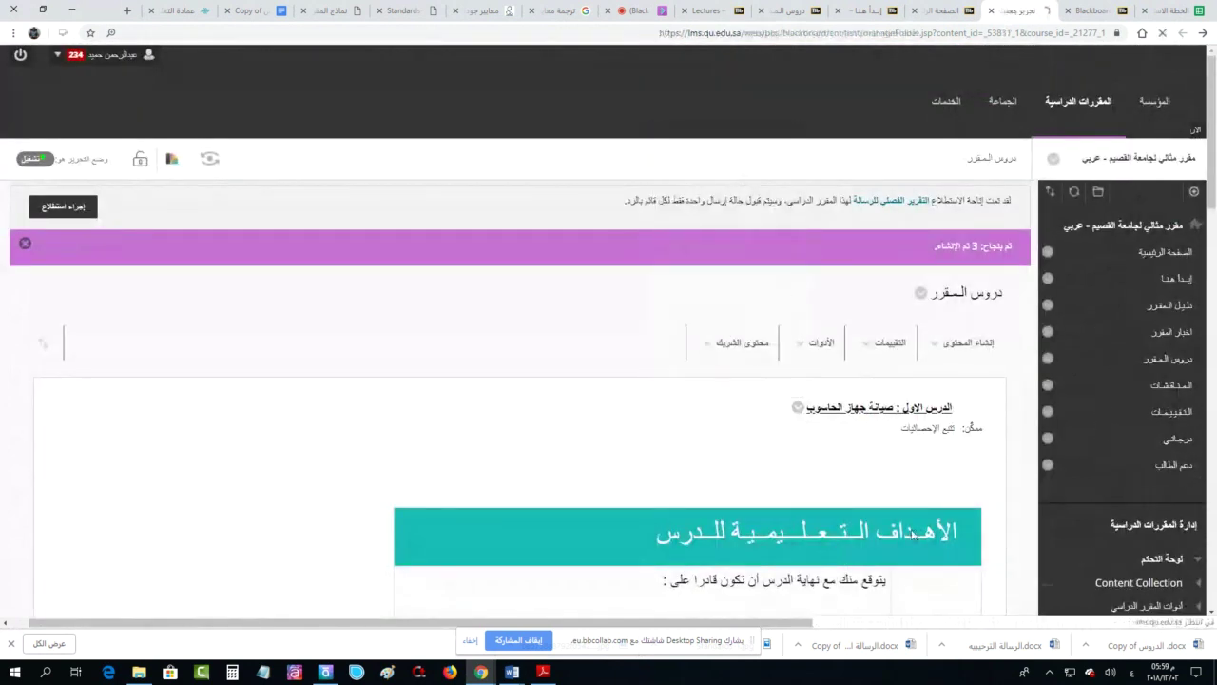
pyautogui.scroll(-3, 923, 492)
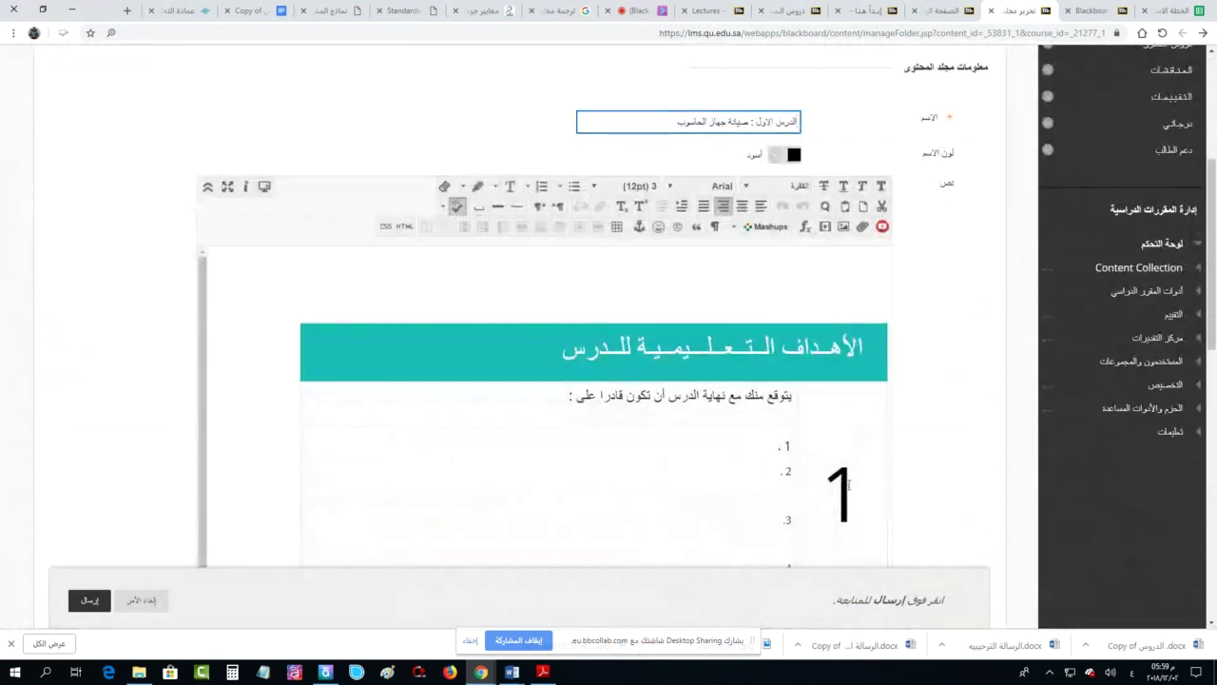
pyautogui.doubleClick(833, 504)
pyautogui.press('Delete')
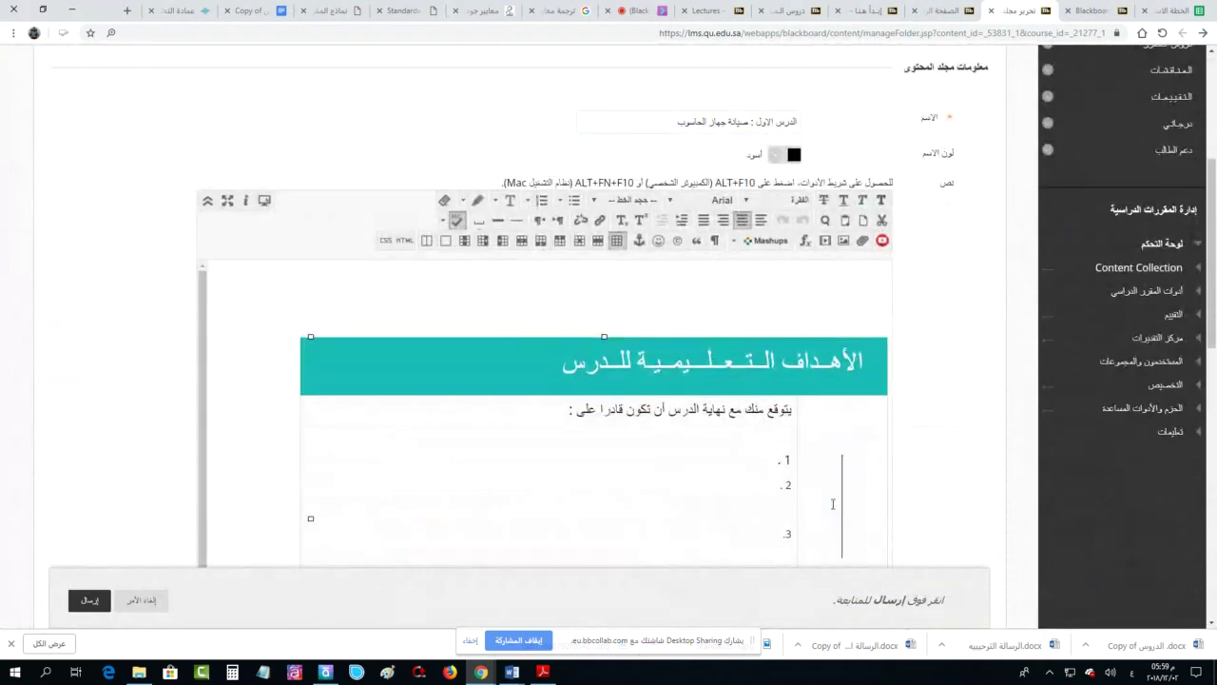
# Choose the rose congratulations picture from the Desktop for the lesson description
pyautogui.click(843, 241)
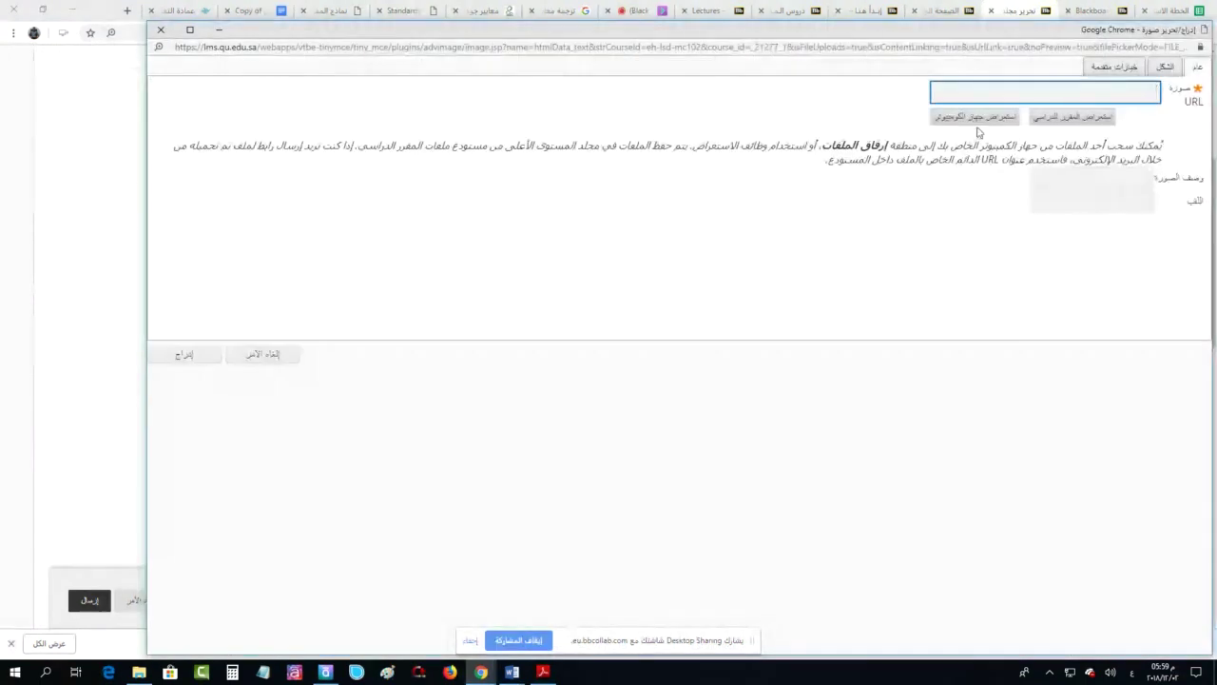
pyautogui.click(975, 117)
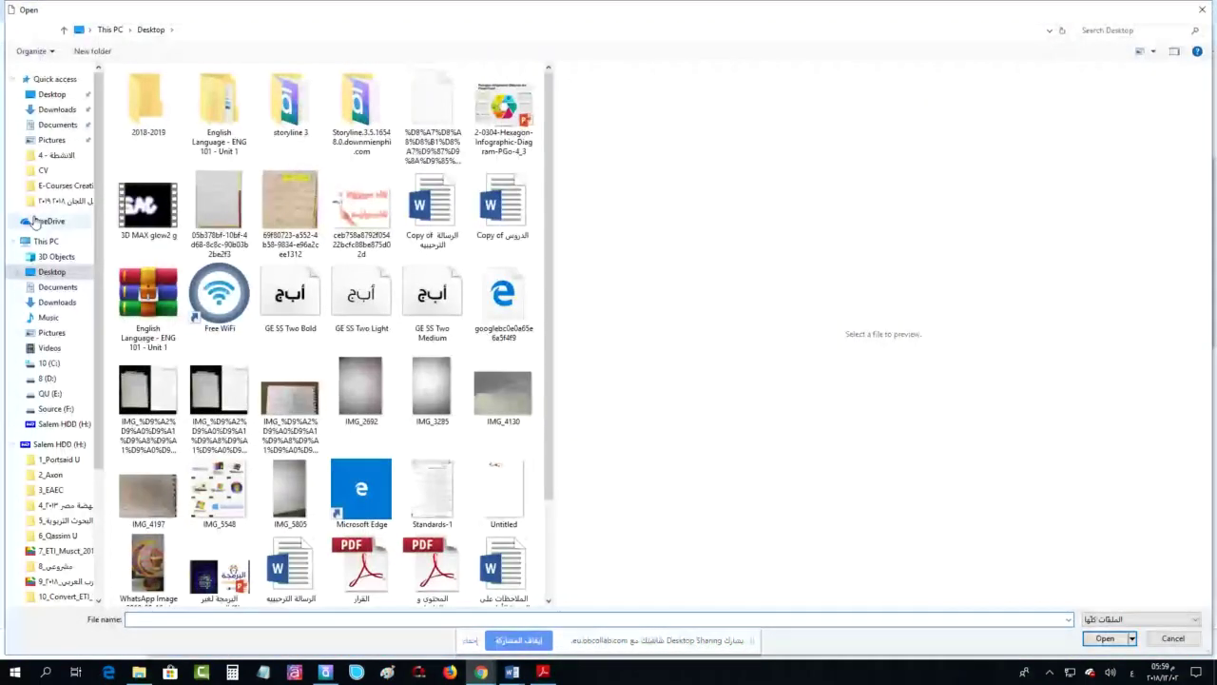
pyautogui.click(52, 95)
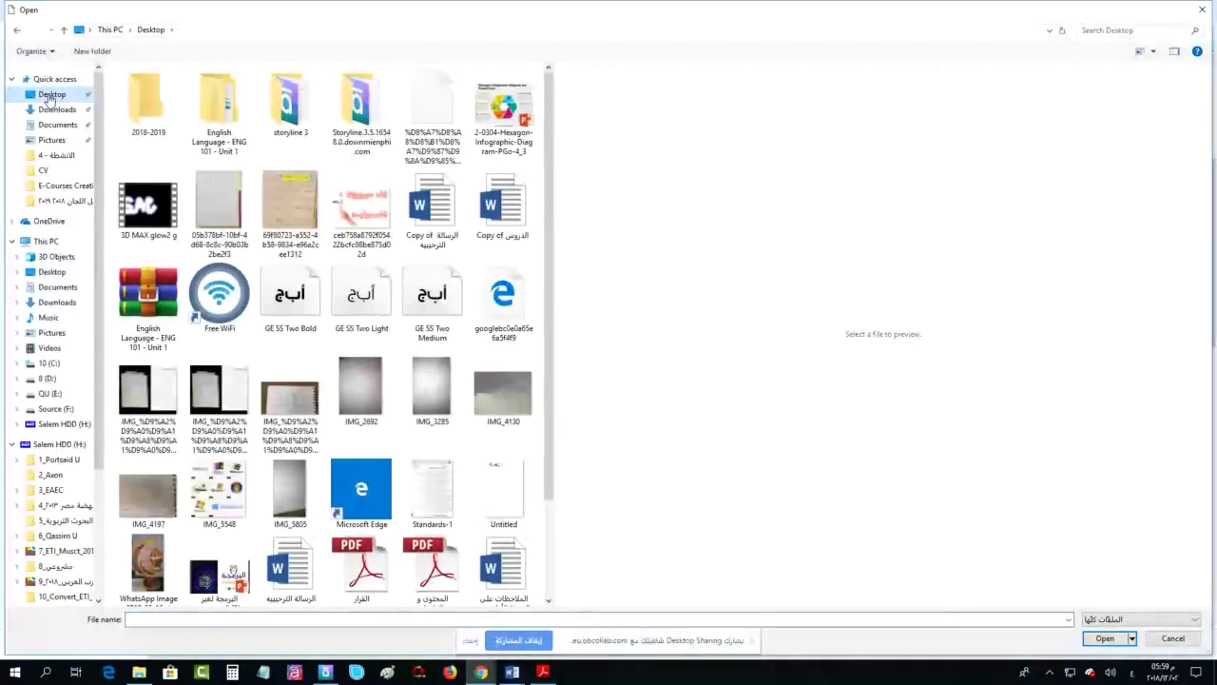
pyautogui.scroll(-3, 551, 355)
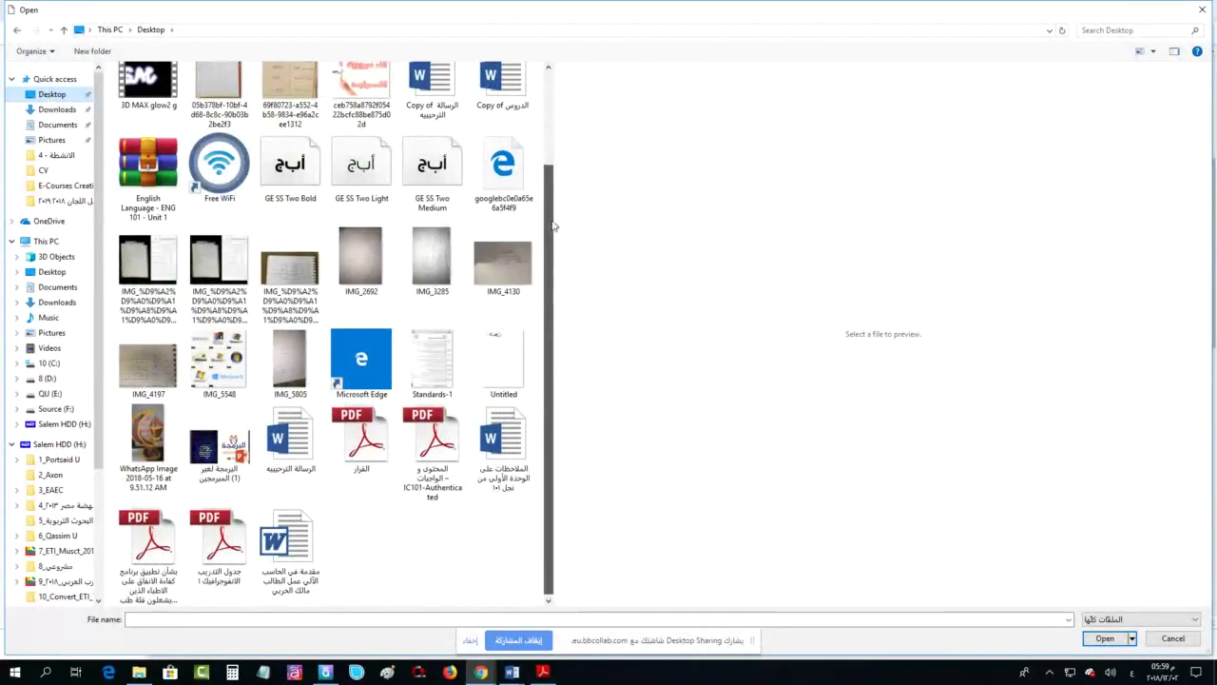
pyautogui.scroll(3, 553, 225)
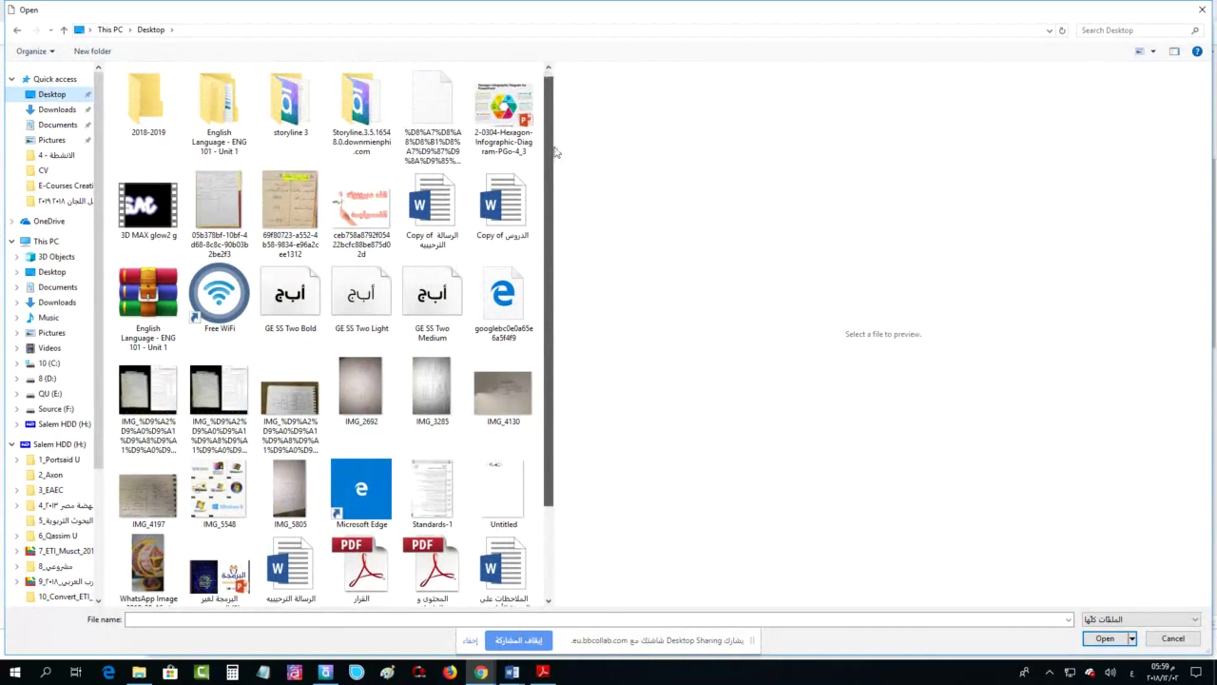
pyautogui.scroll(-3, 550, 283)
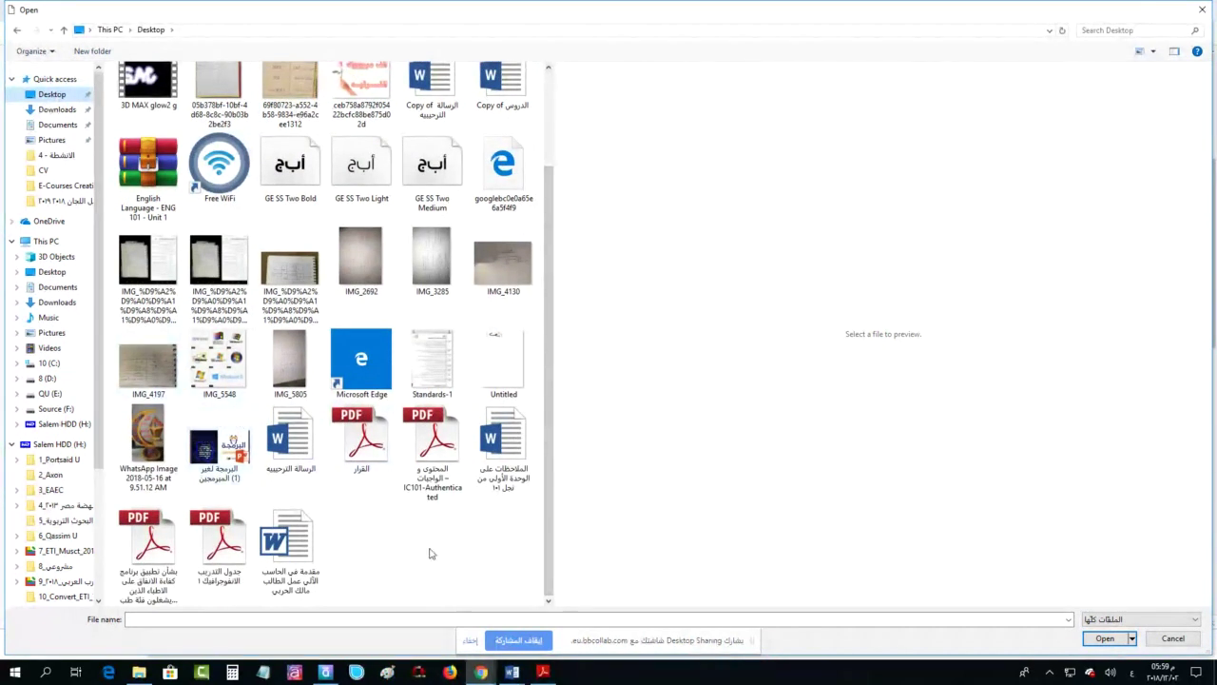
pyautogui.scroll(3, 425, 395)
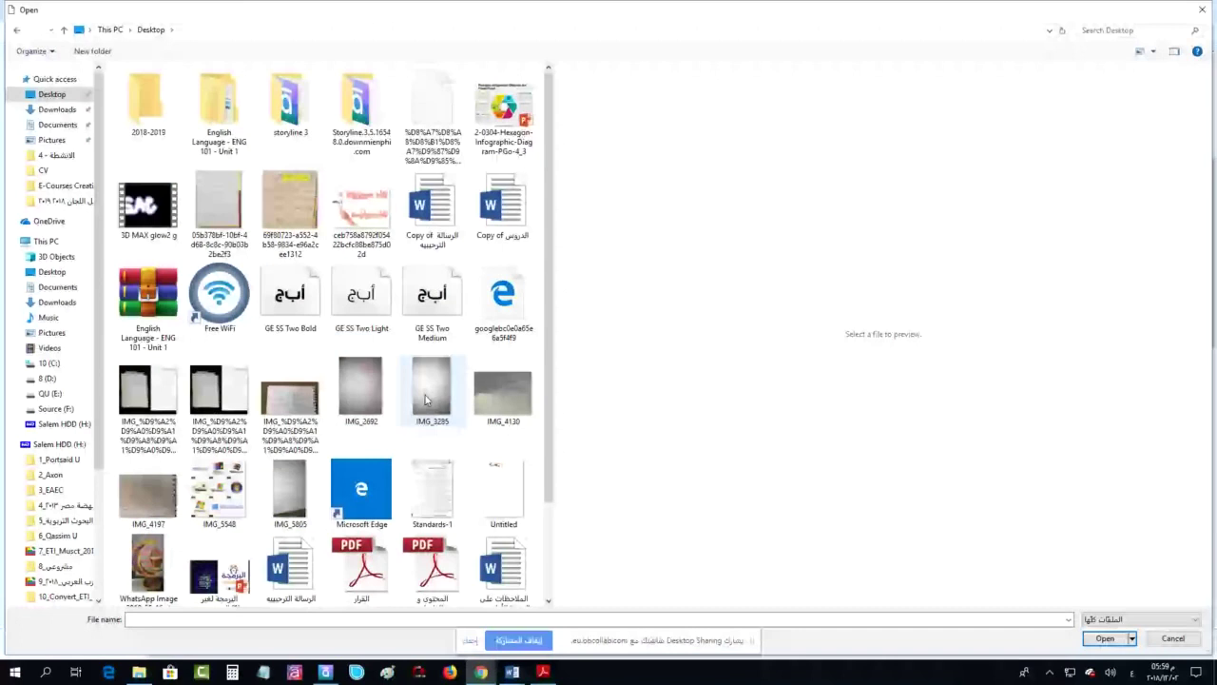
pyautogui.click(381, 211)
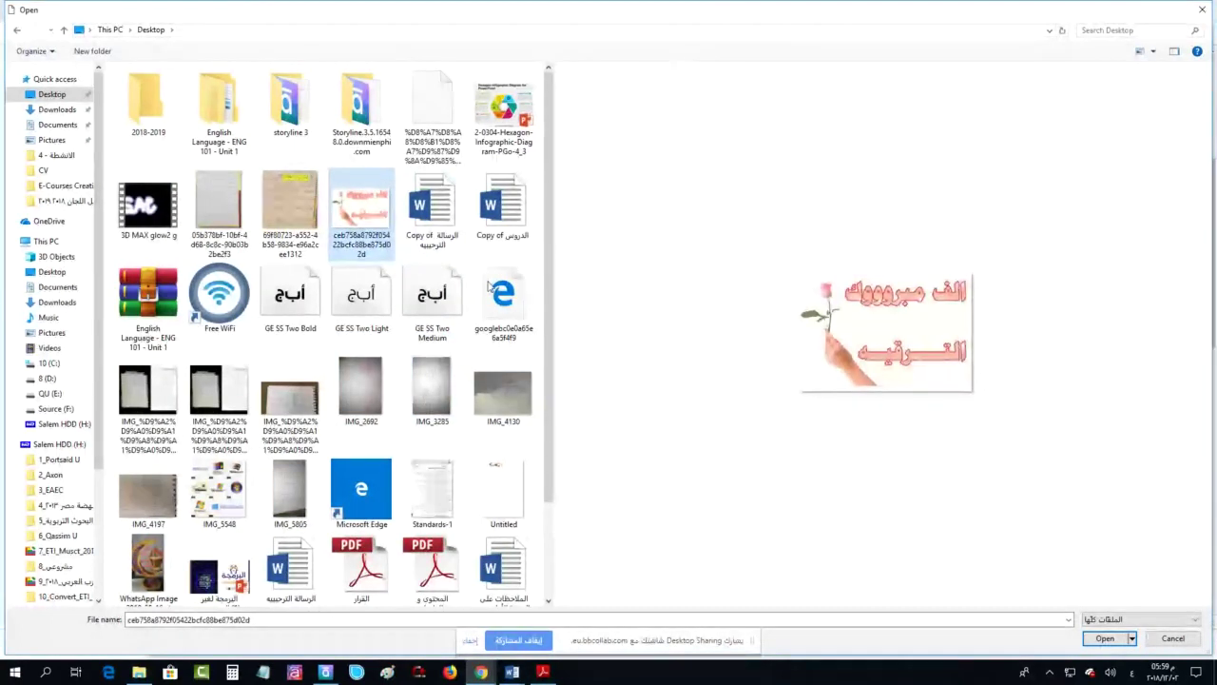
pyautogui.click(1105, 639)
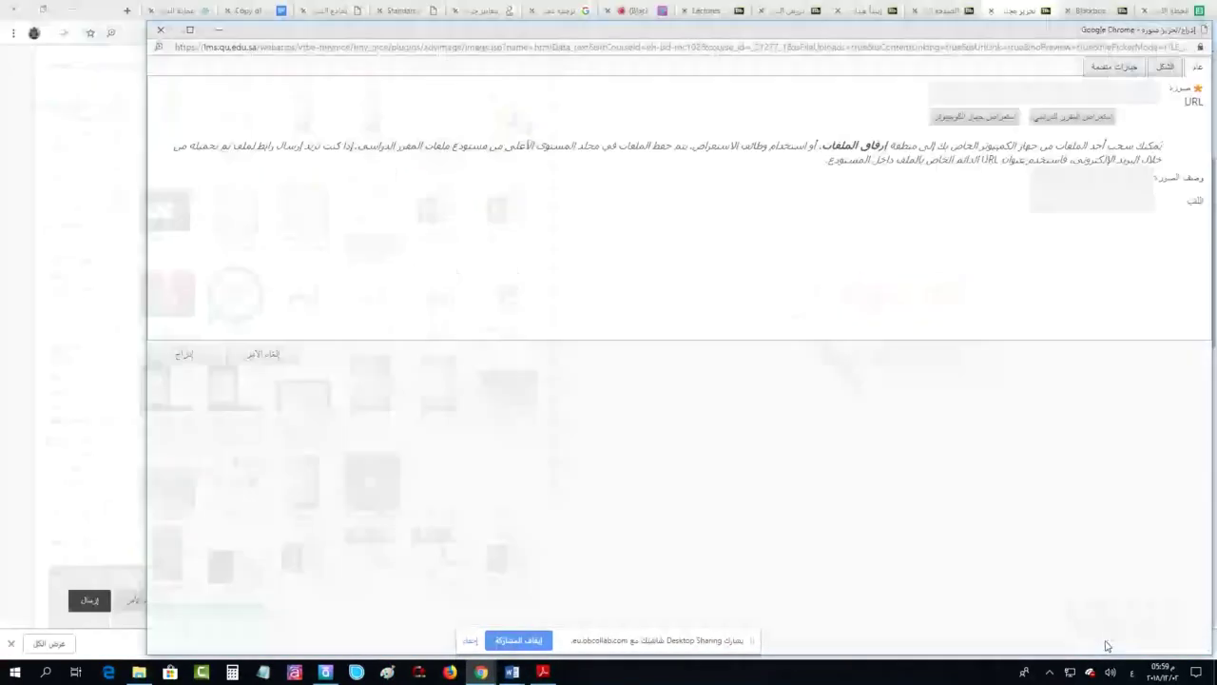
# Insert the rose picture without a description, submit lesson one, and return to Collaborate
pyautogui.click(185, 357)
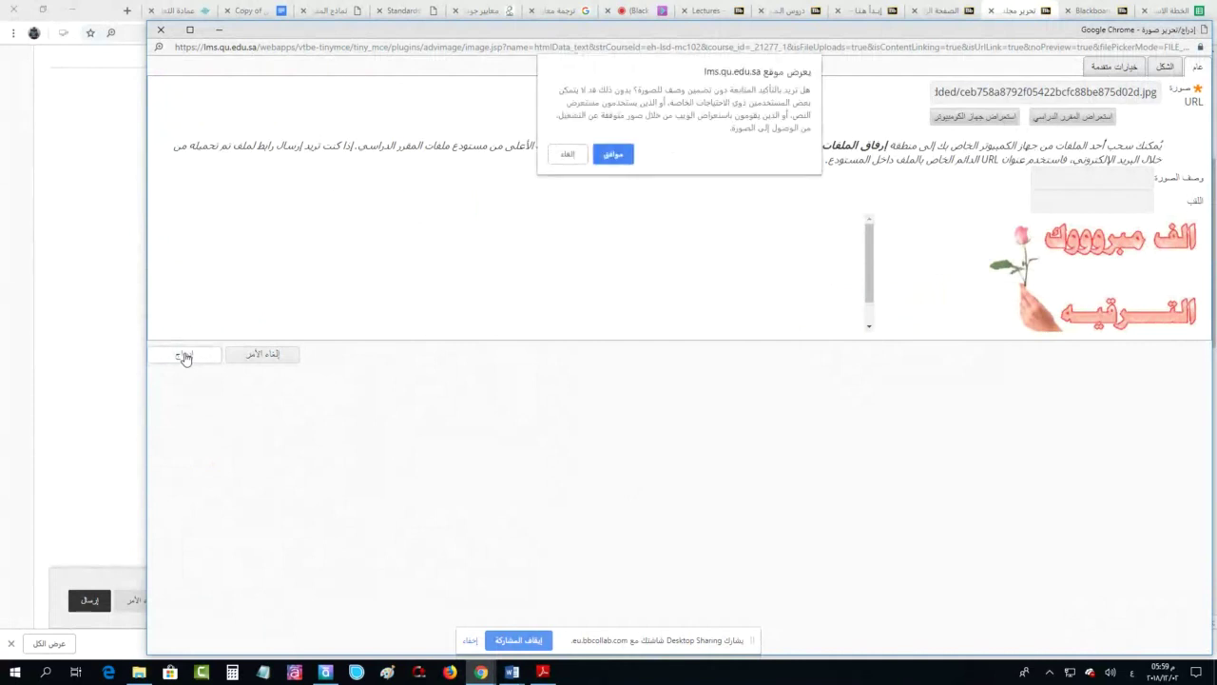
pyautogui.click(605, 153)
pyautogui.scroll(-5, 582, 529)
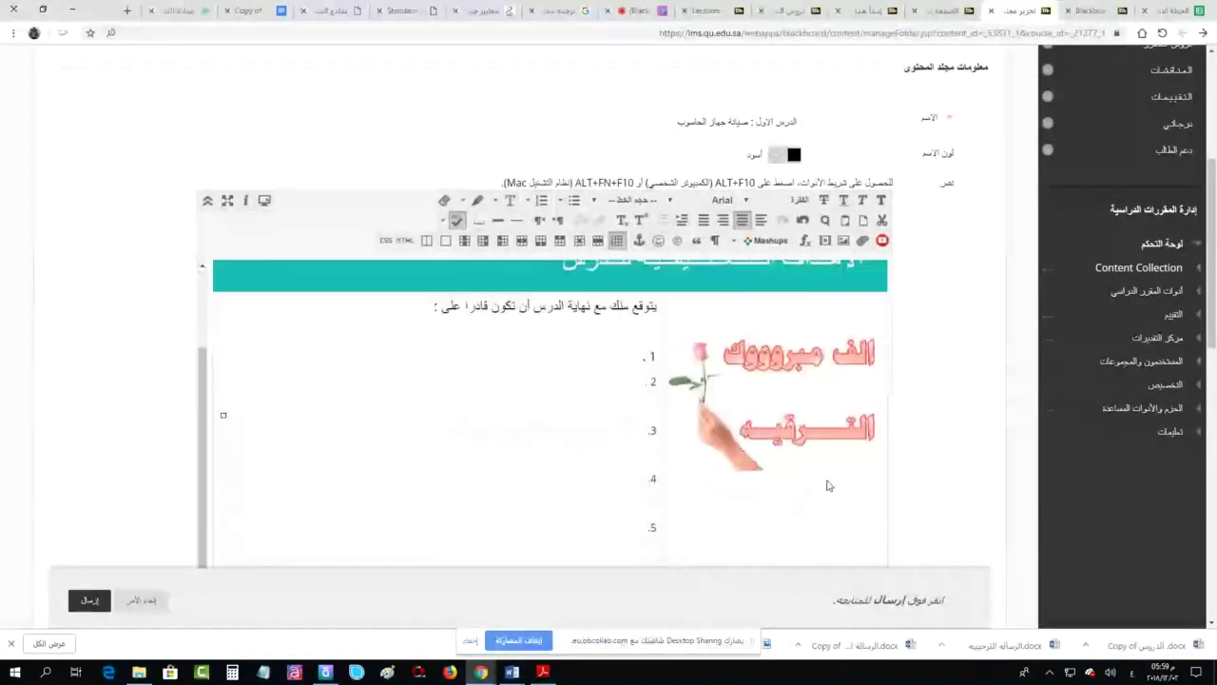
pyautogui.click(150, 600)
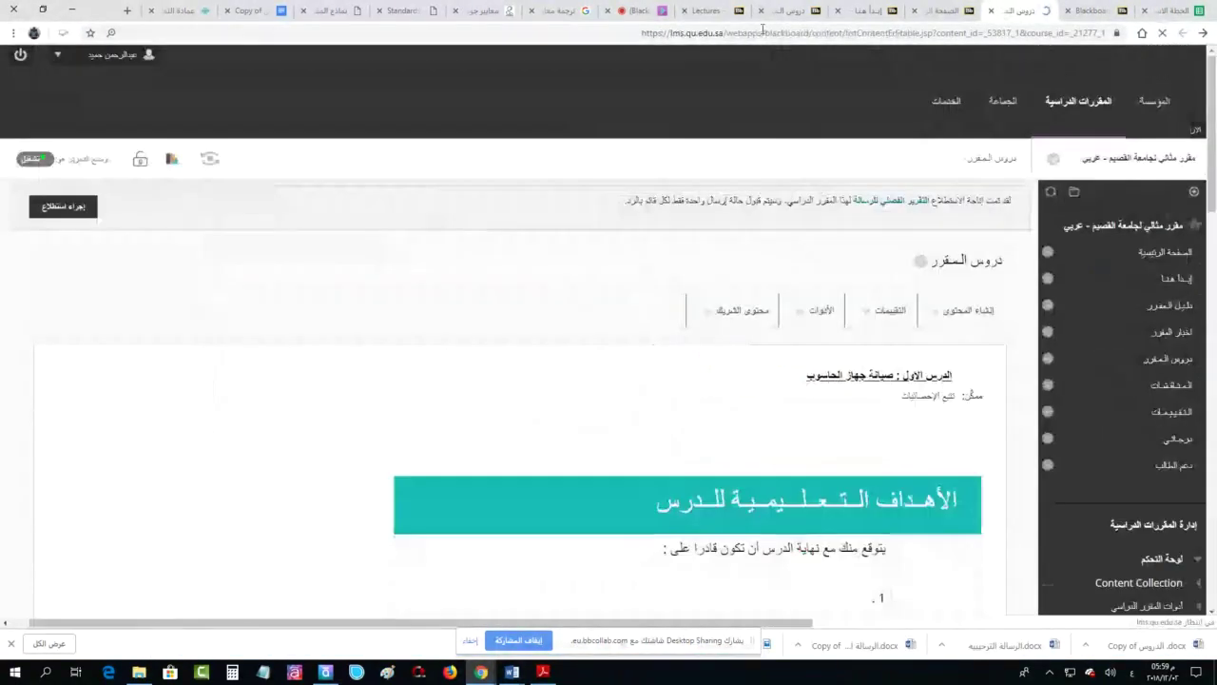
pyautogui.click(638, 10)
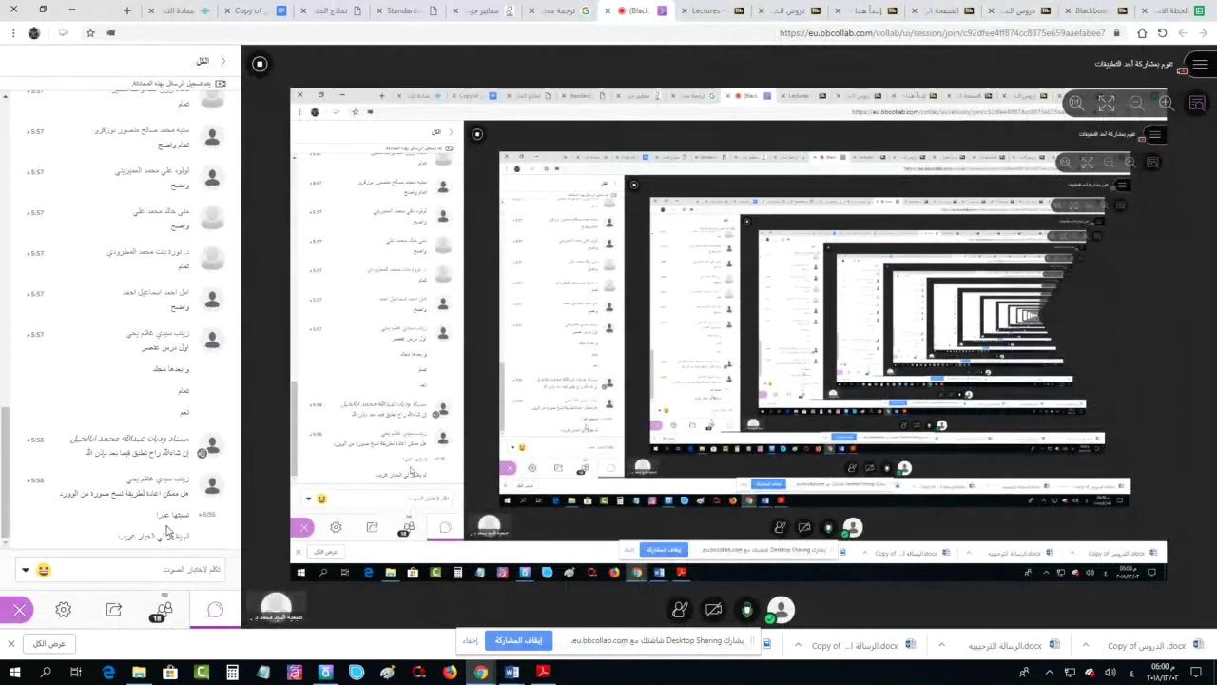
pyautogui.moveTo(505, 676)
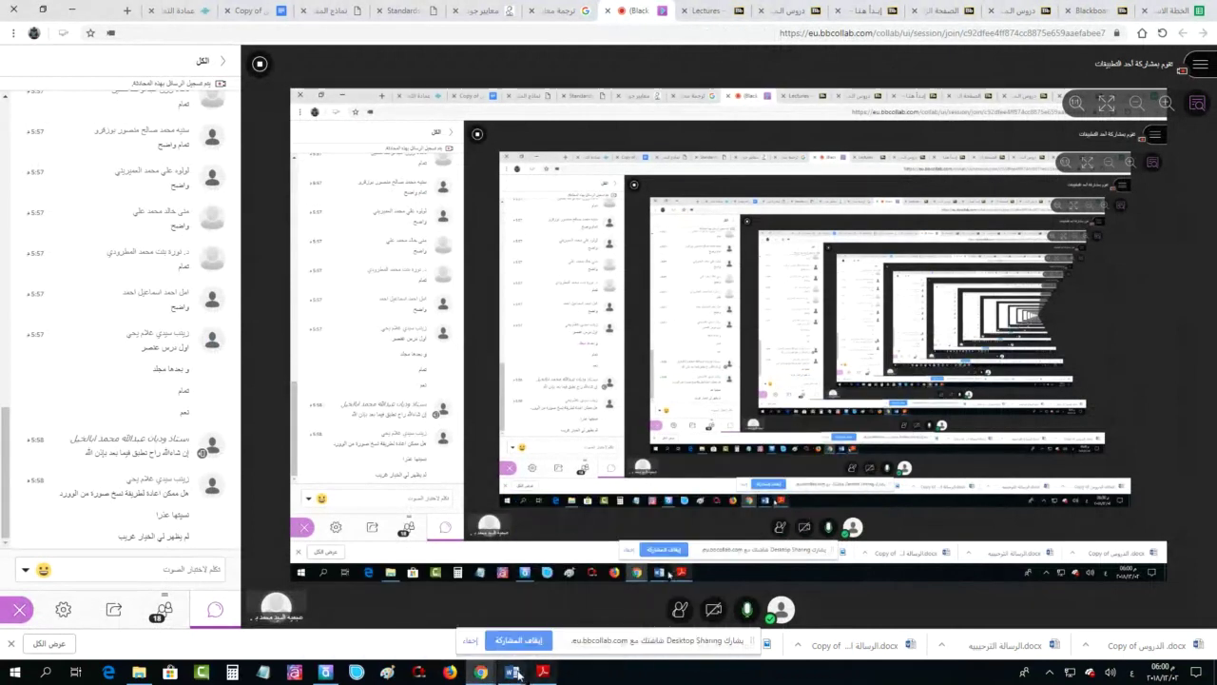
# Bring up the Word welcome letter and inspect the handshake picture's context menu
pyautogui.moveTo(512, 672)
pyautogui.click(505, 634)
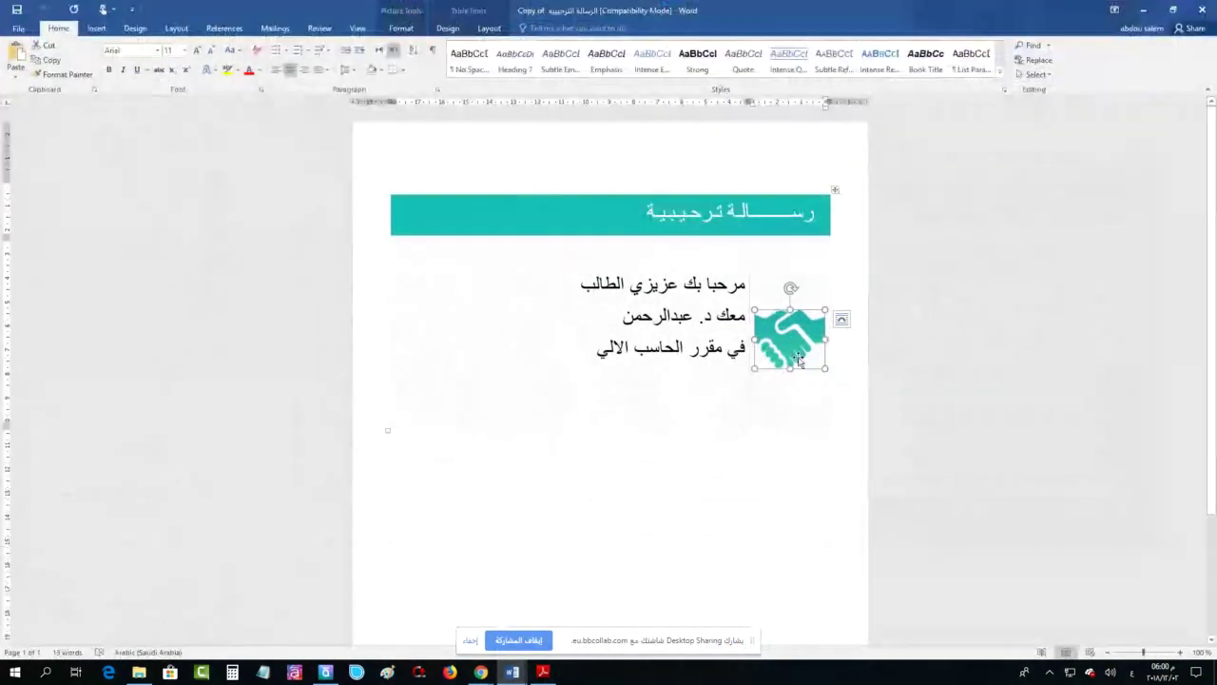
pyautogui.rightClick(799, 352)
pyautogui.click(768, 356)
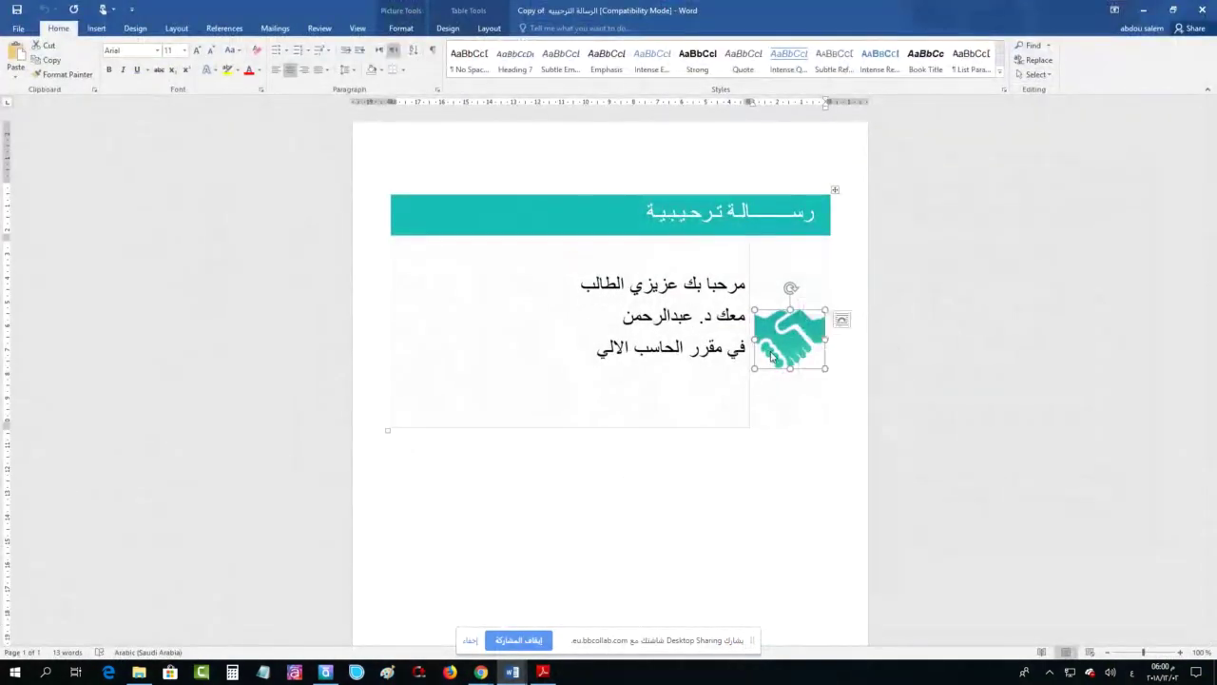
pyautogui.rightClick(770, 354)
pyautogui.click(638, 364)
# Check the context options for the greeting text cell and the surrounding table cells
pyautogui.rightClick(648, 341)
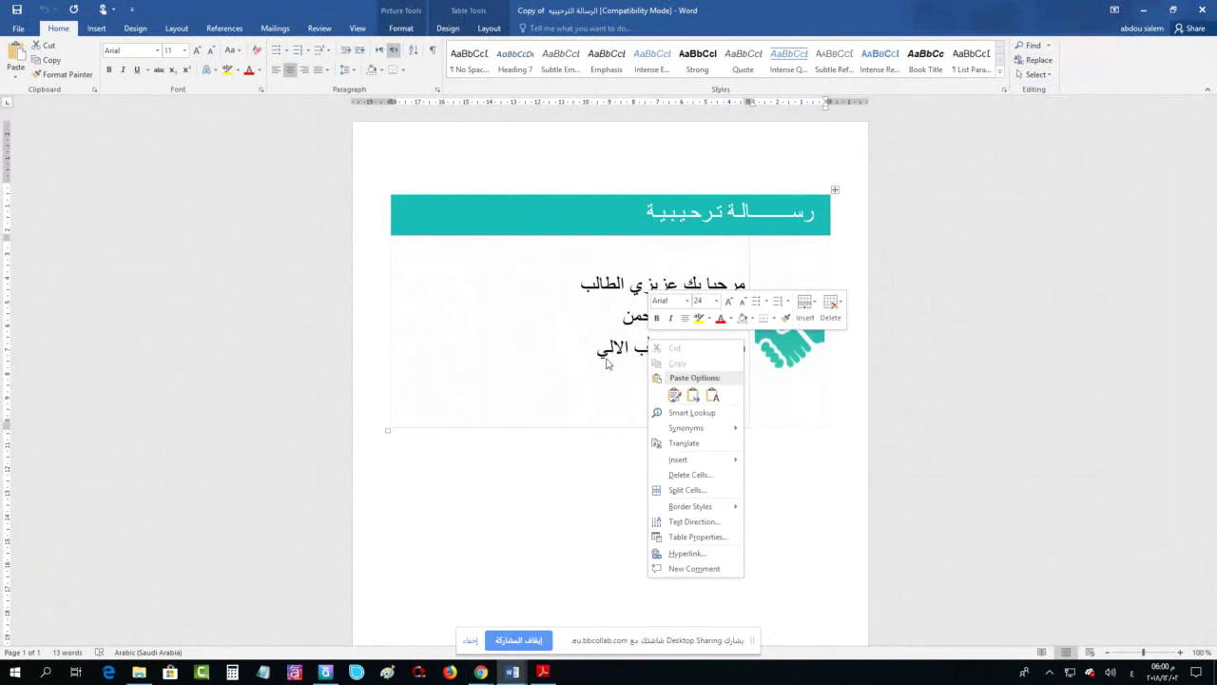
pyautogui.click(785, 356)
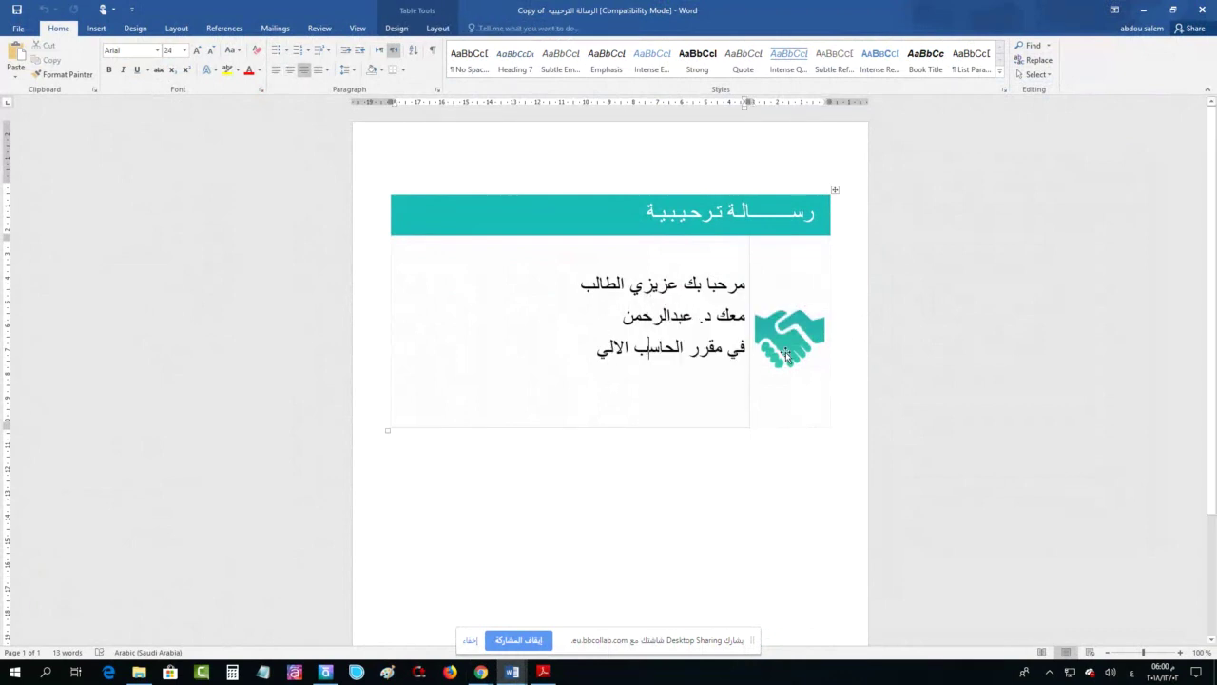
pyautogui.click(786, 354)
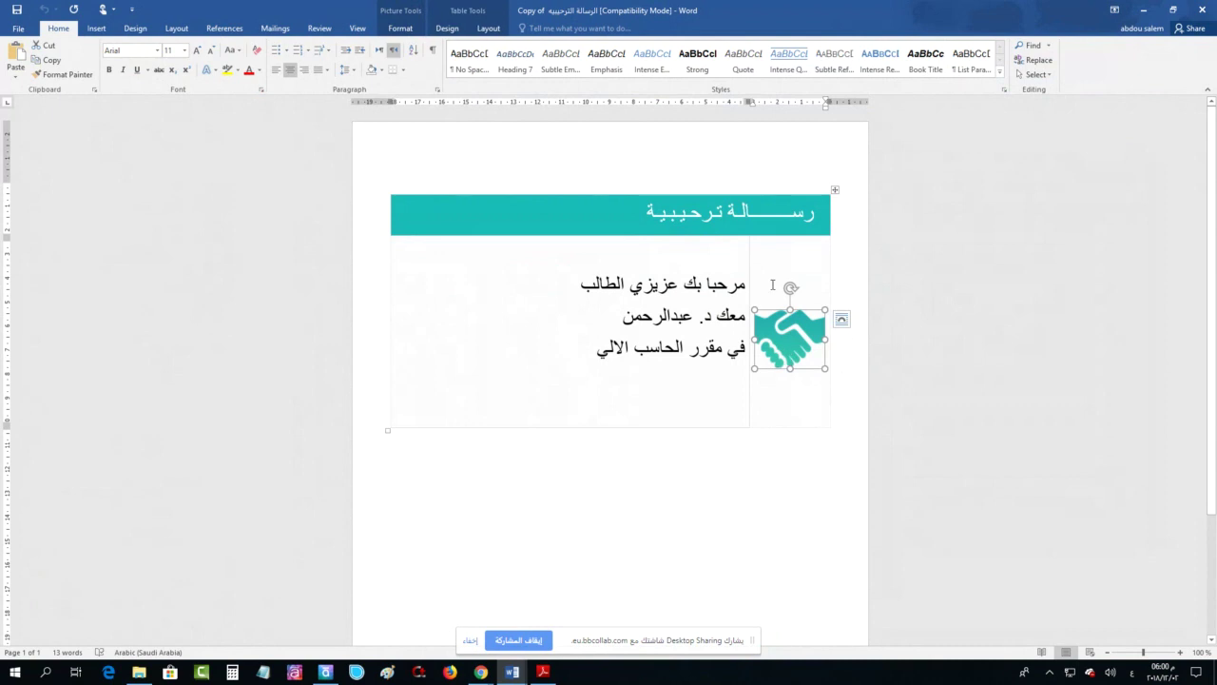
pyautogui.rightClick(790, 340)
pyautogui.rightClick(775, 418)
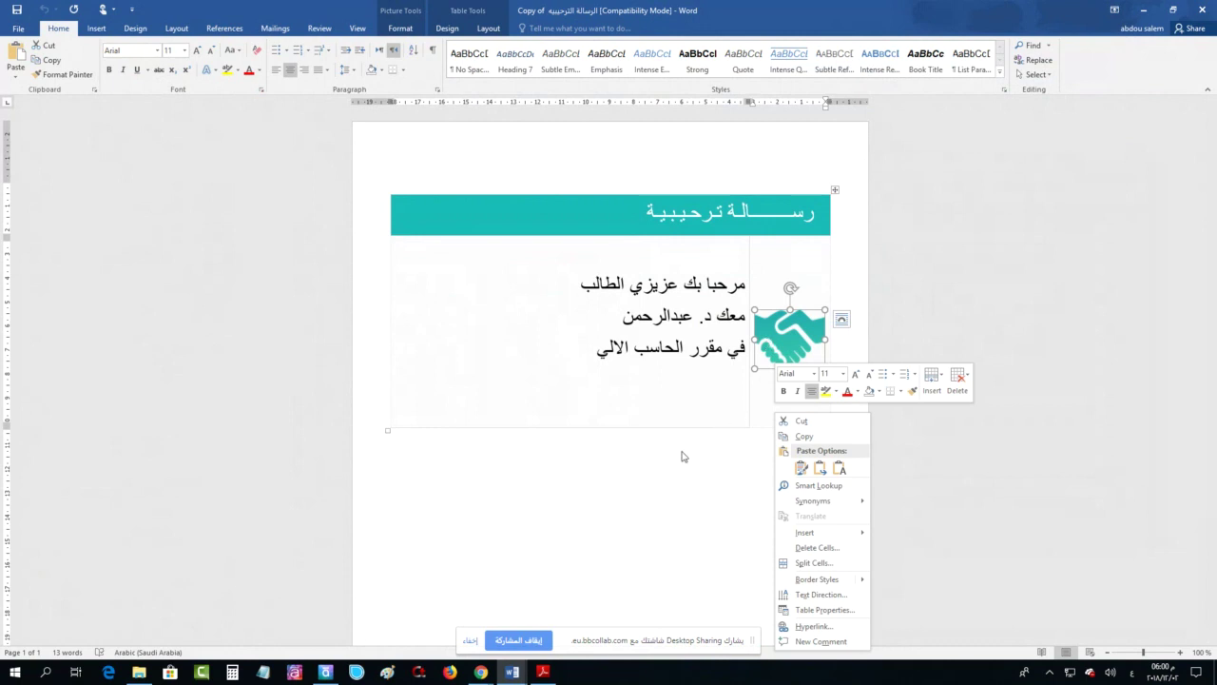
pyautogui.rightClick(597, 419)
pyautogui.click(808, 351)
# Show the handshake picture's context menu with Save as Picture, then leave Word
pyautogui.click(809, 351)
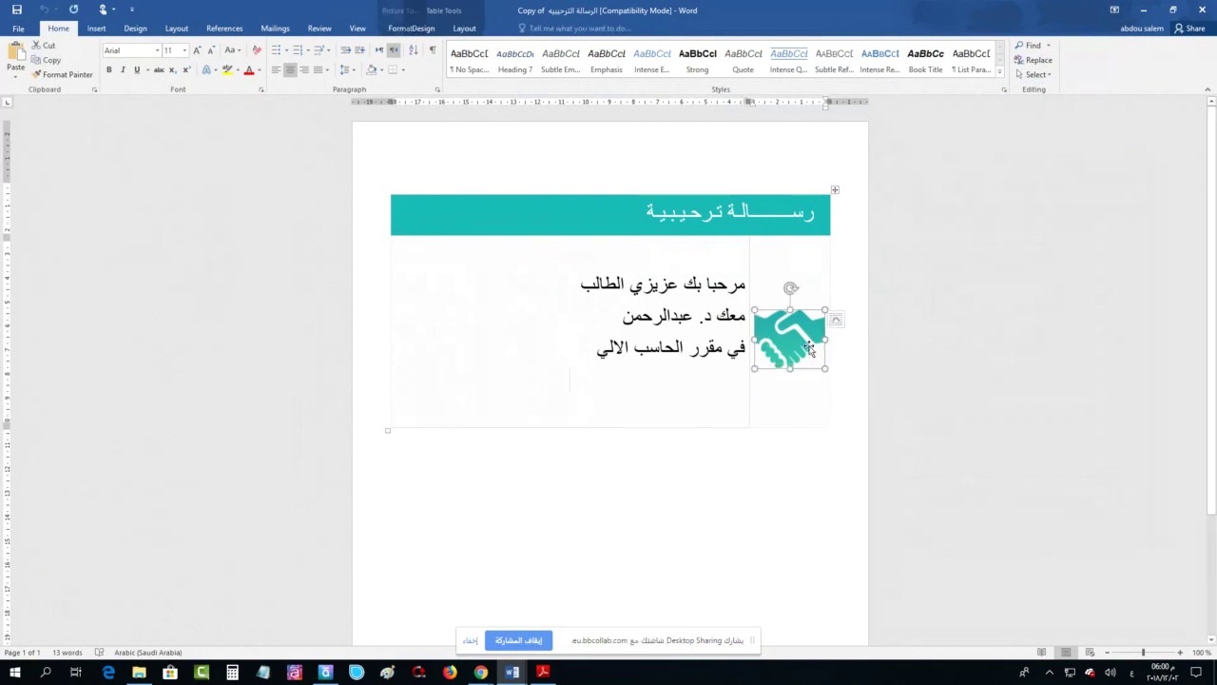
pyautogui.rightClick(509, 324)
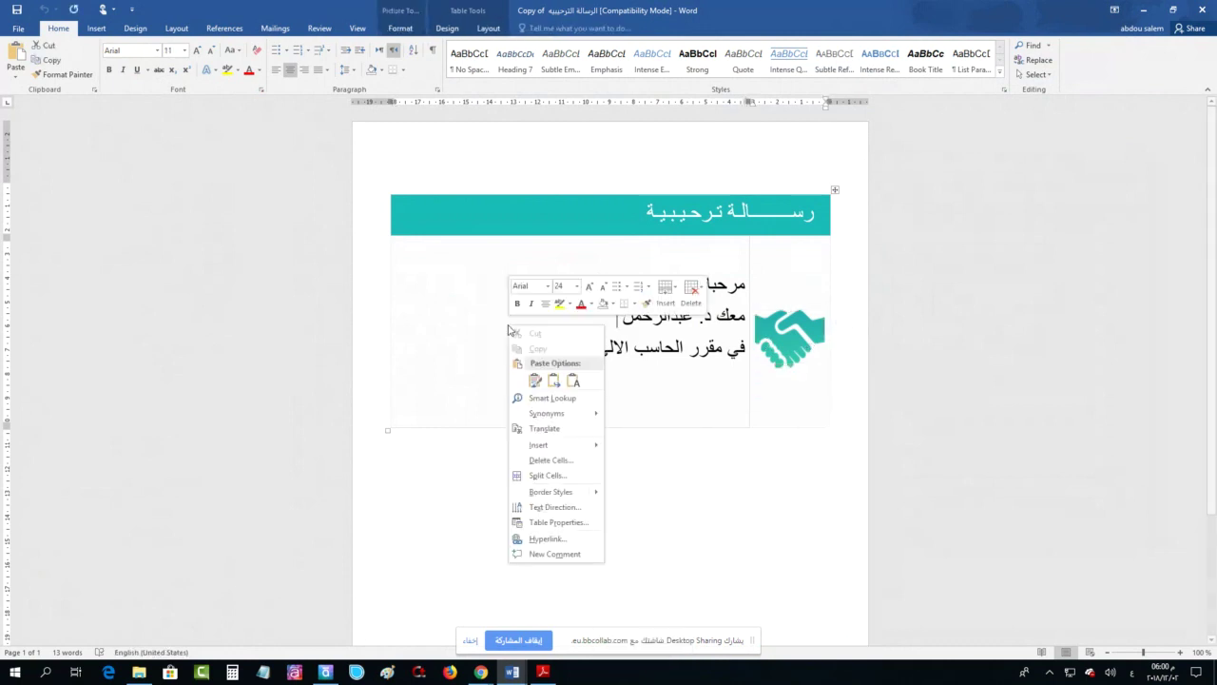
pyautogui.click(790, 343)
pyautogui.rightClick(790, 341)
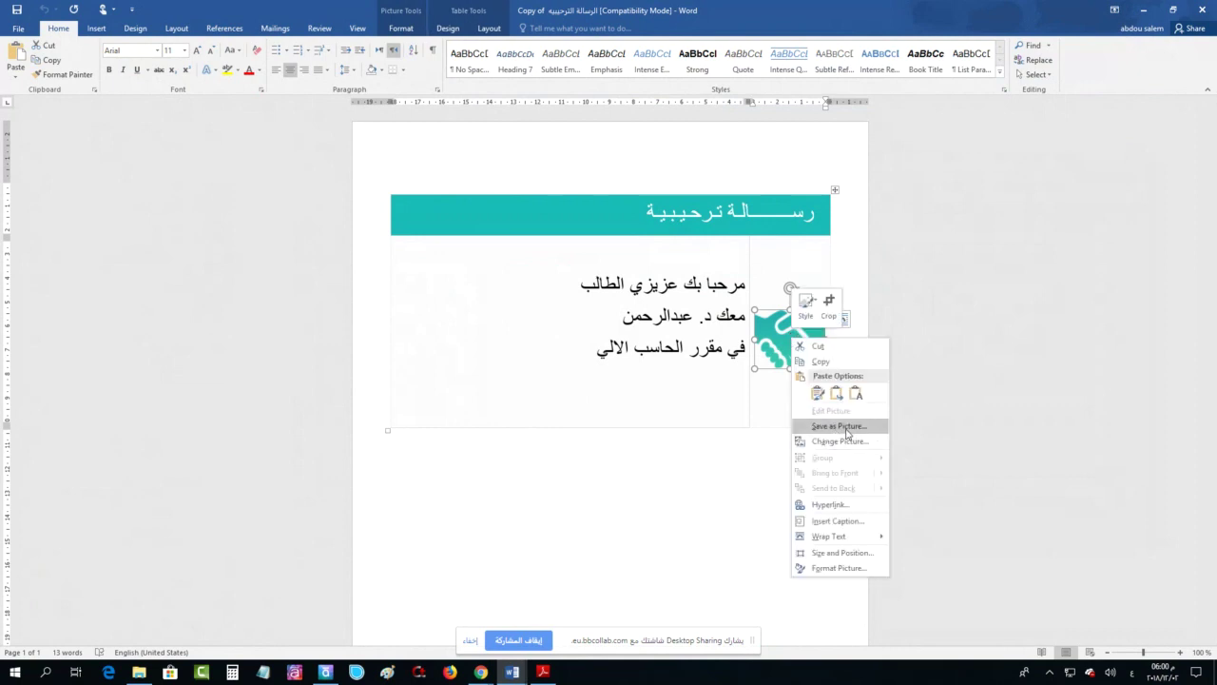
pyautogui.click(481, 672)
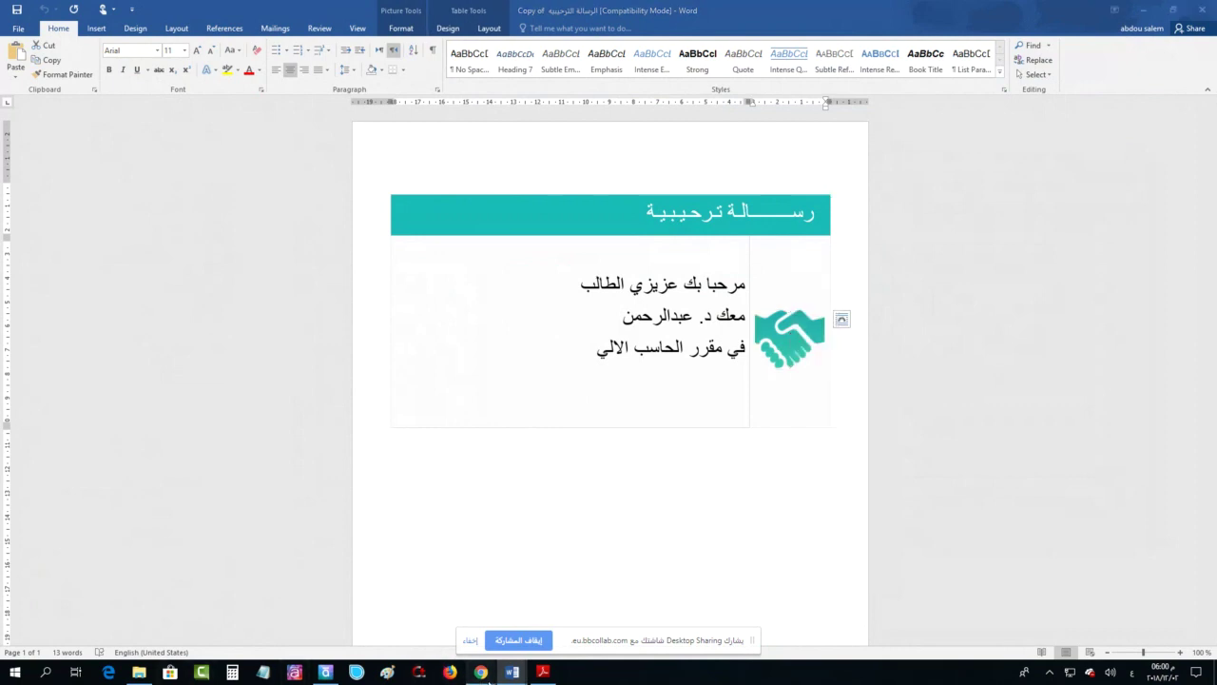
# Return to the Blackboard Collaborate screen-sharing session in Chrome
pyautogui.click(450, 643)
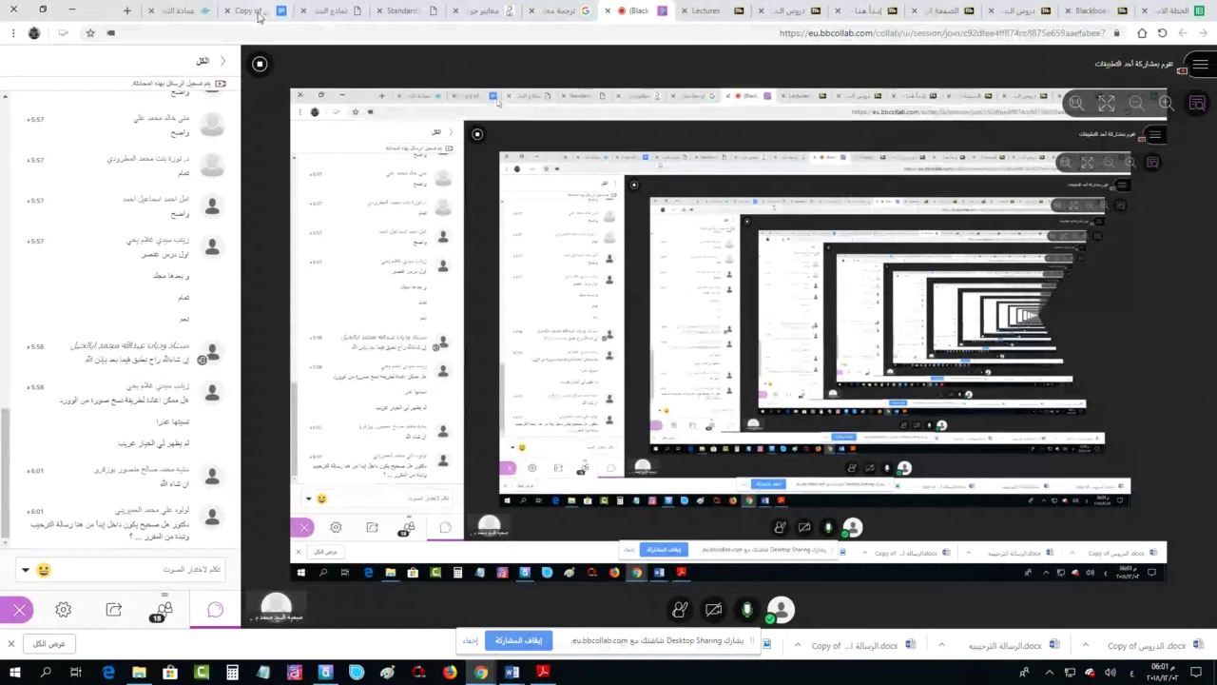
pyautogui.click(325, 10)
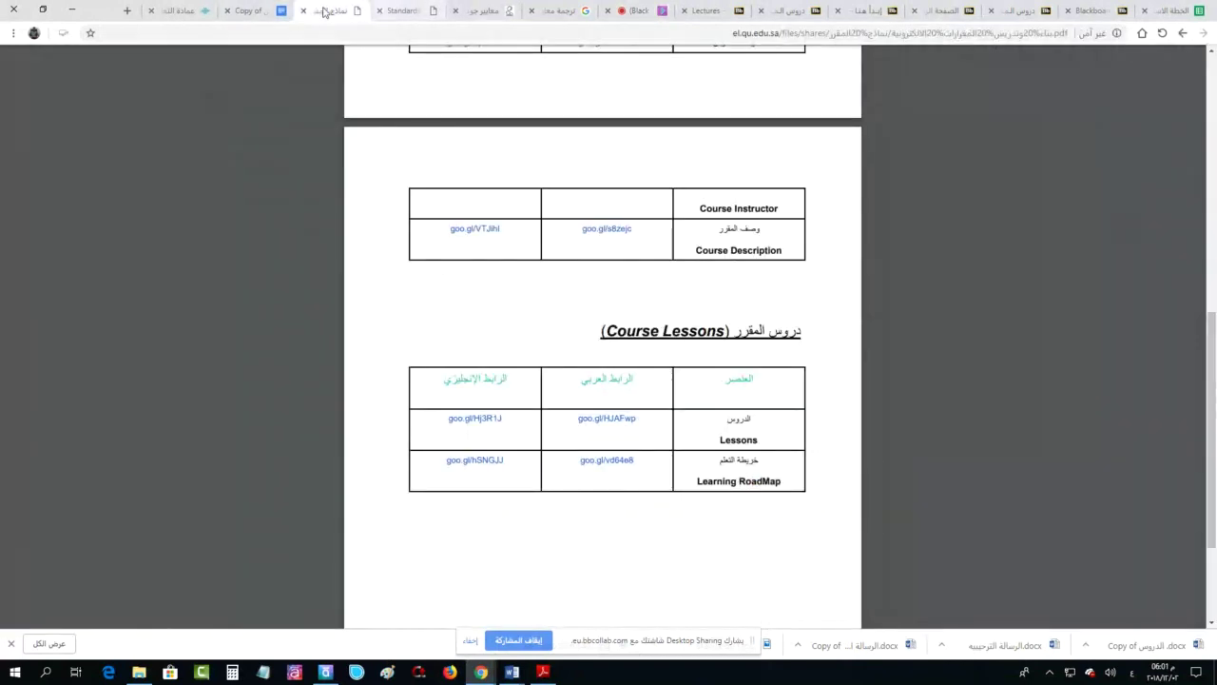
pyautogui.scroll(8, 469, 199)
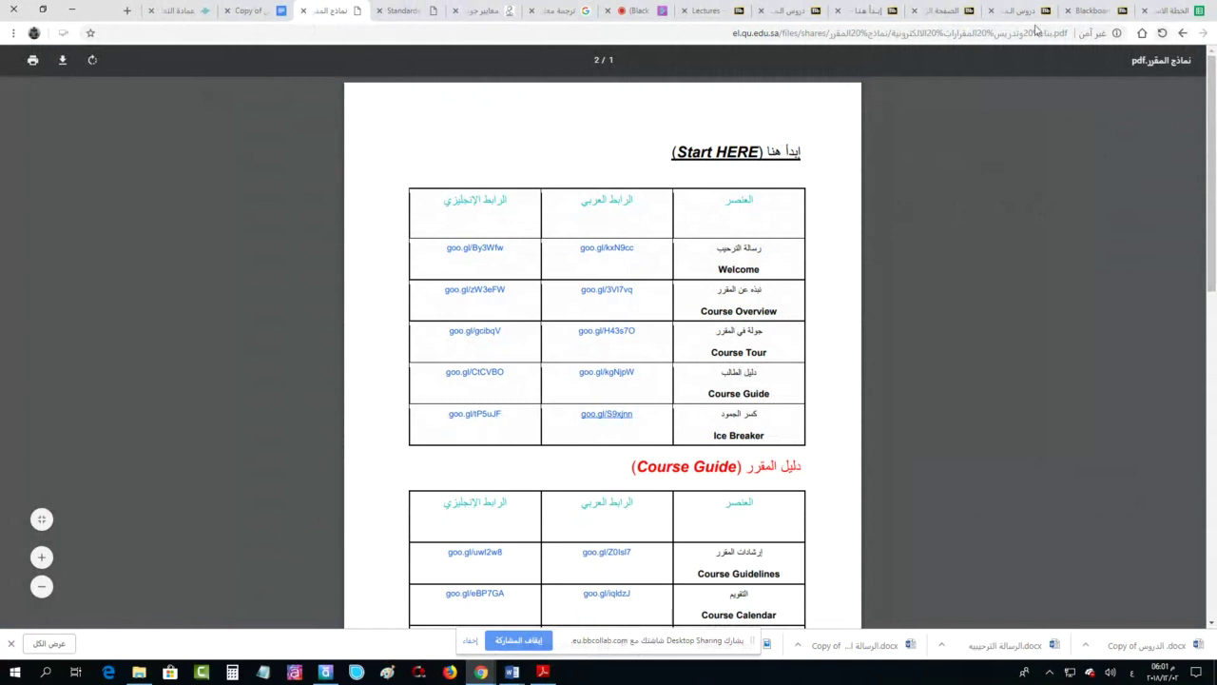
pyautogui.scroll(-2, 536, 171)
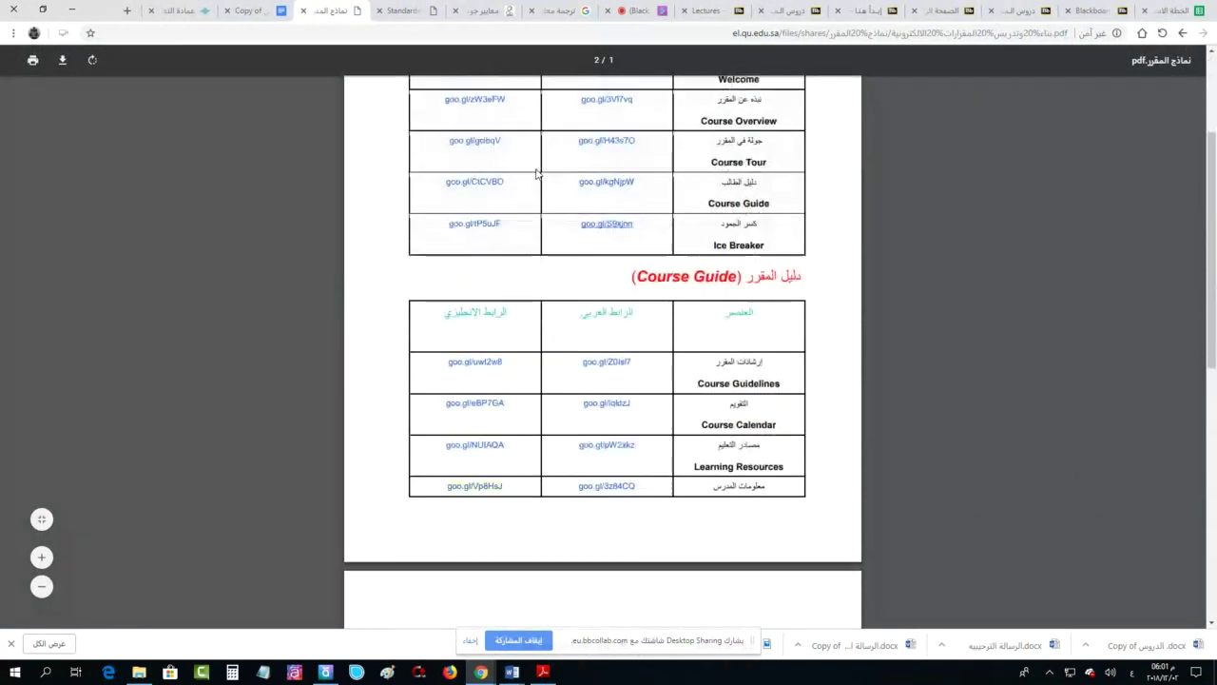
pyautogui.scroll(-1, 536, 171)
pyautogui.scroll(3, 535, 171)
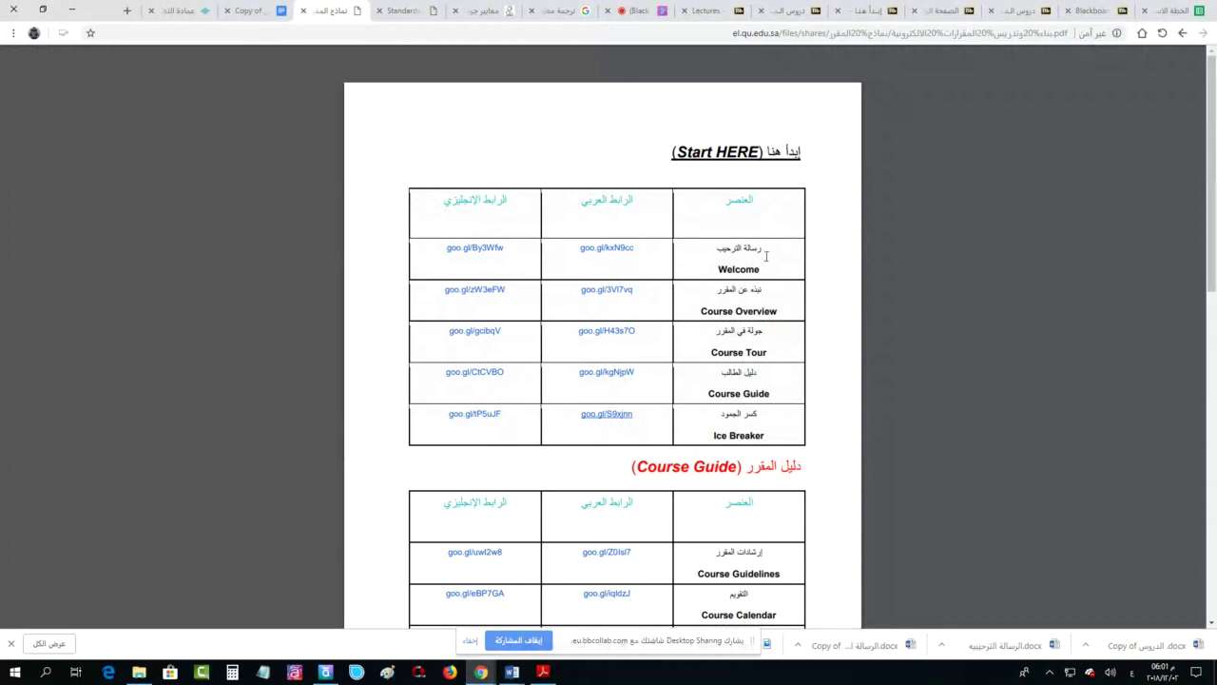
pyautogui.moveTo(766, 255); pyautogui.dragTo(436, 443)
pyautogui.click(755, 372)
pyautogui.scroll(-3, 755, 372)
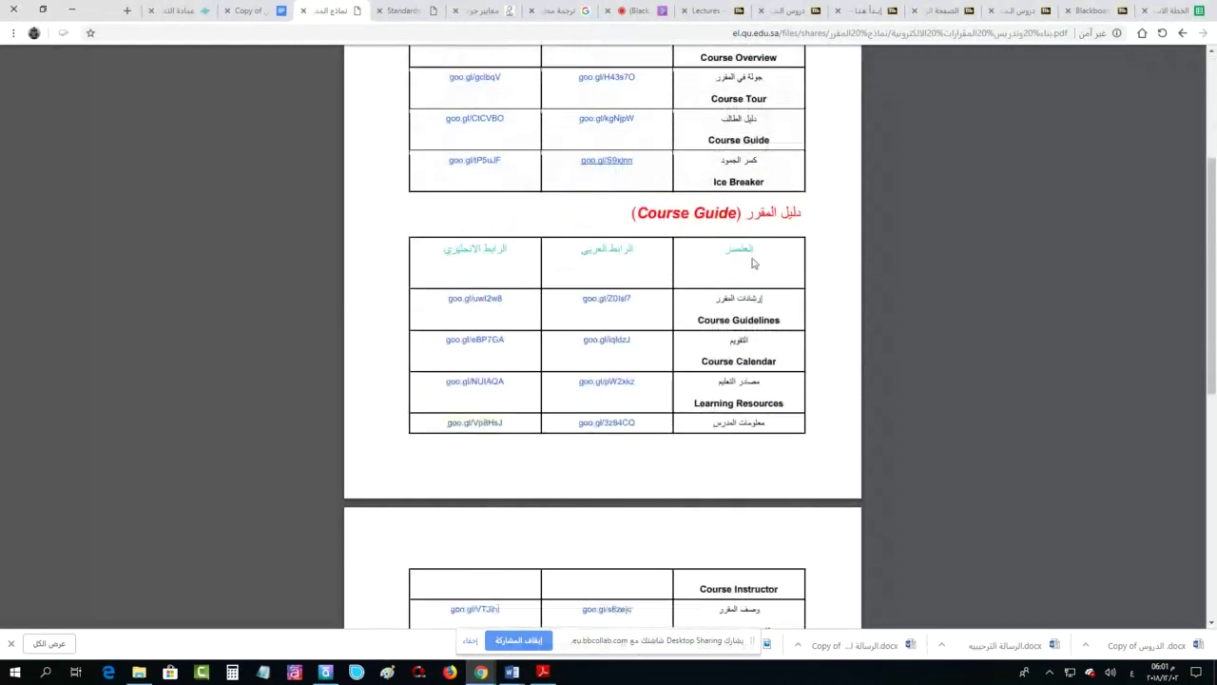
pyautogui.scroll(-2, 758, 279)
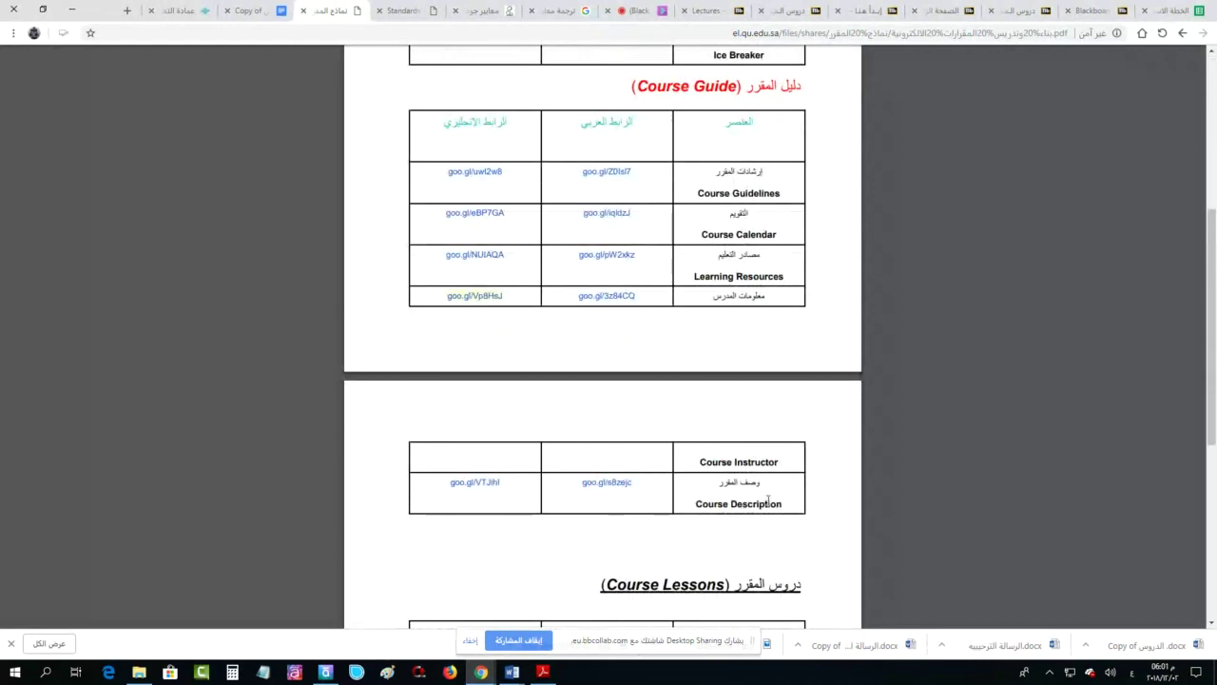
pyautogui.scroll(5, 793, 359)
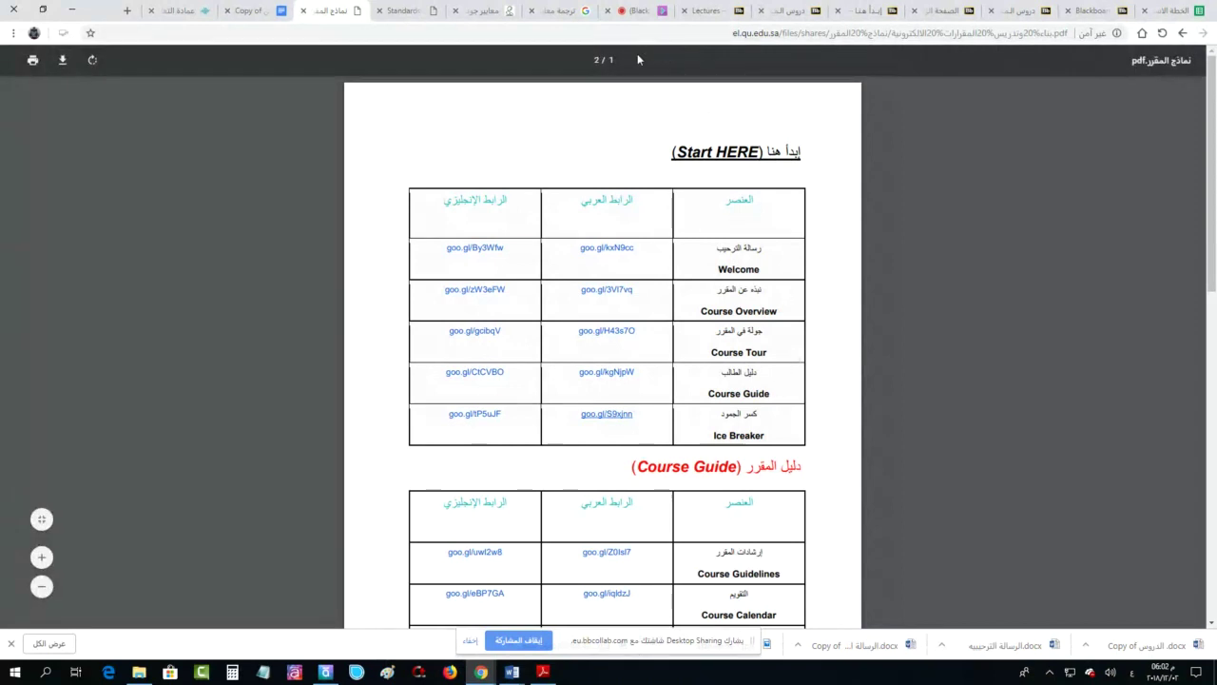
pyautogui.click(635, 10)
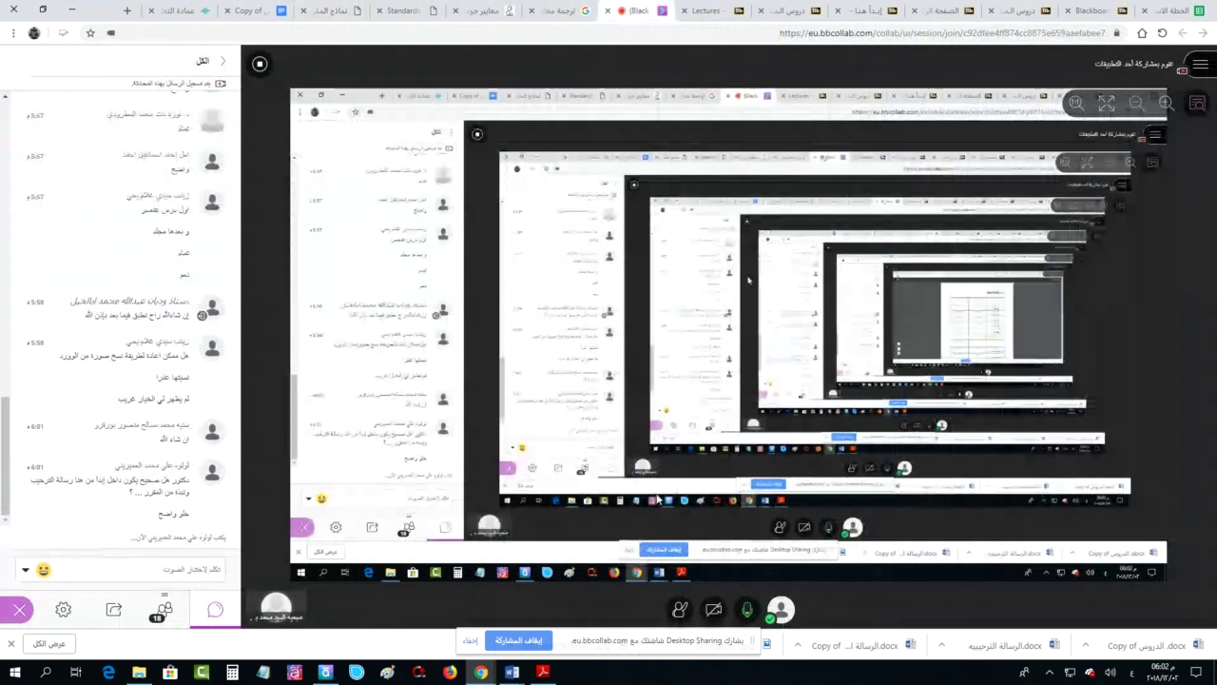